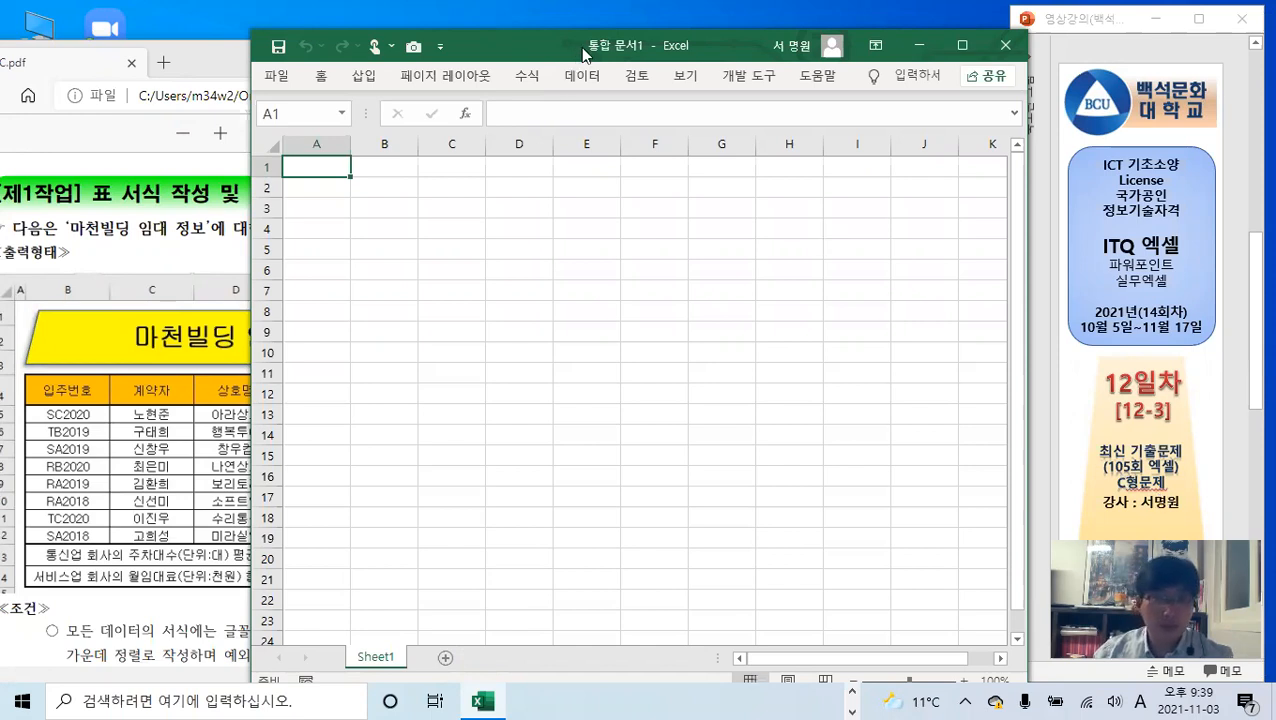
# - Add two worksheets to the workbook and group all three sheets
pyautogui.moveTo(583, 50); pyautogui.dragTo(859, 38)
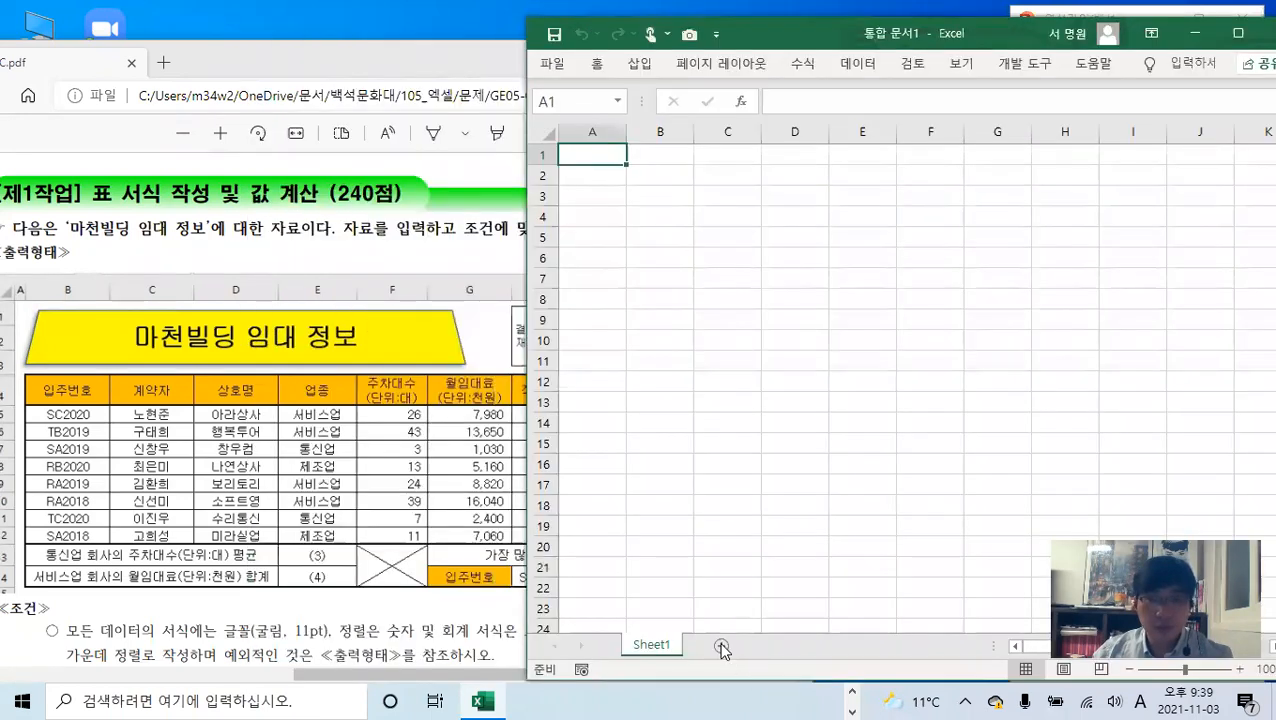
pyautogui.click(721, 648)
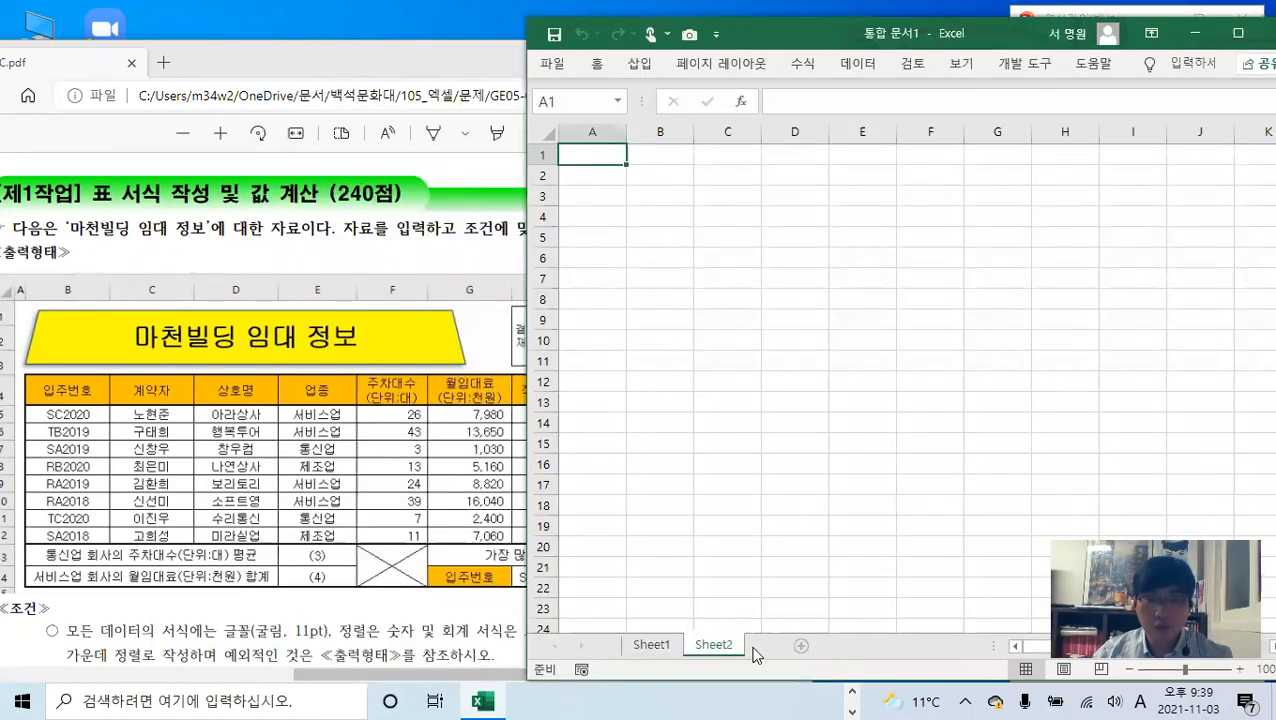
pyautogui.click(784, 646)
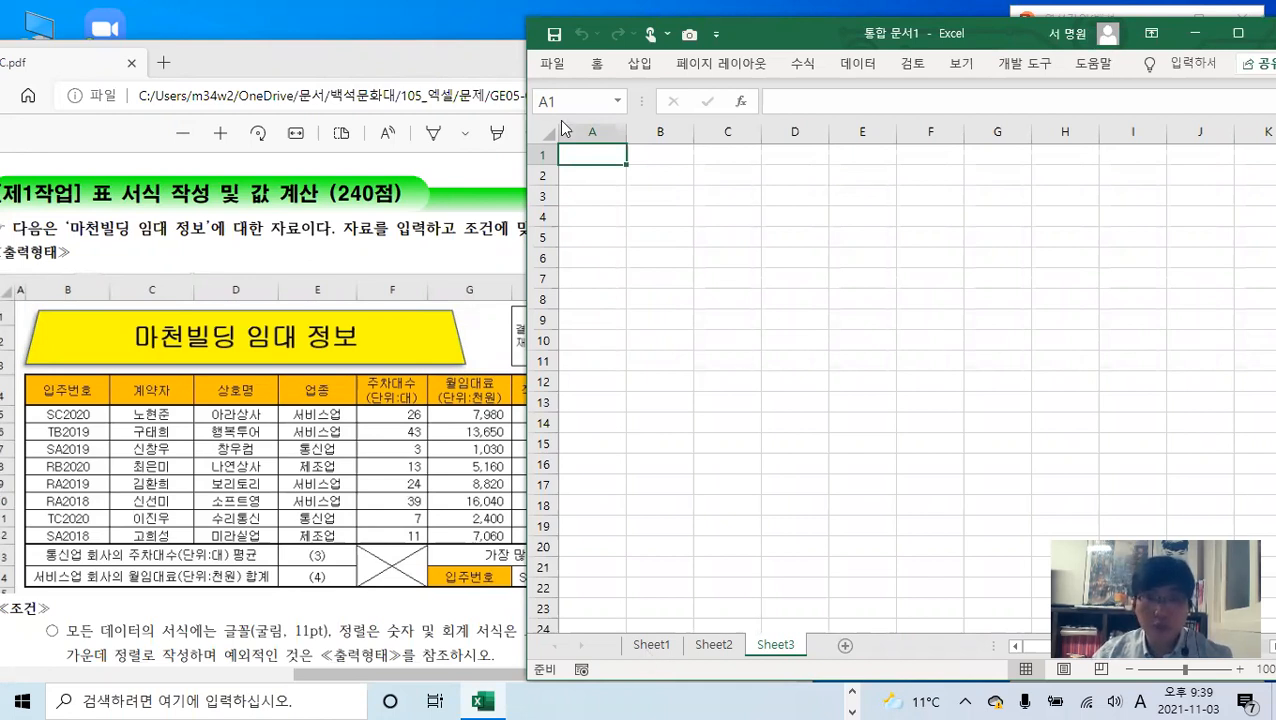
pyautogui.hotkey('ctrl', 'shift', 'pageup')
pyautogui.hotkey('ctrl', 'shift', 'pageup')
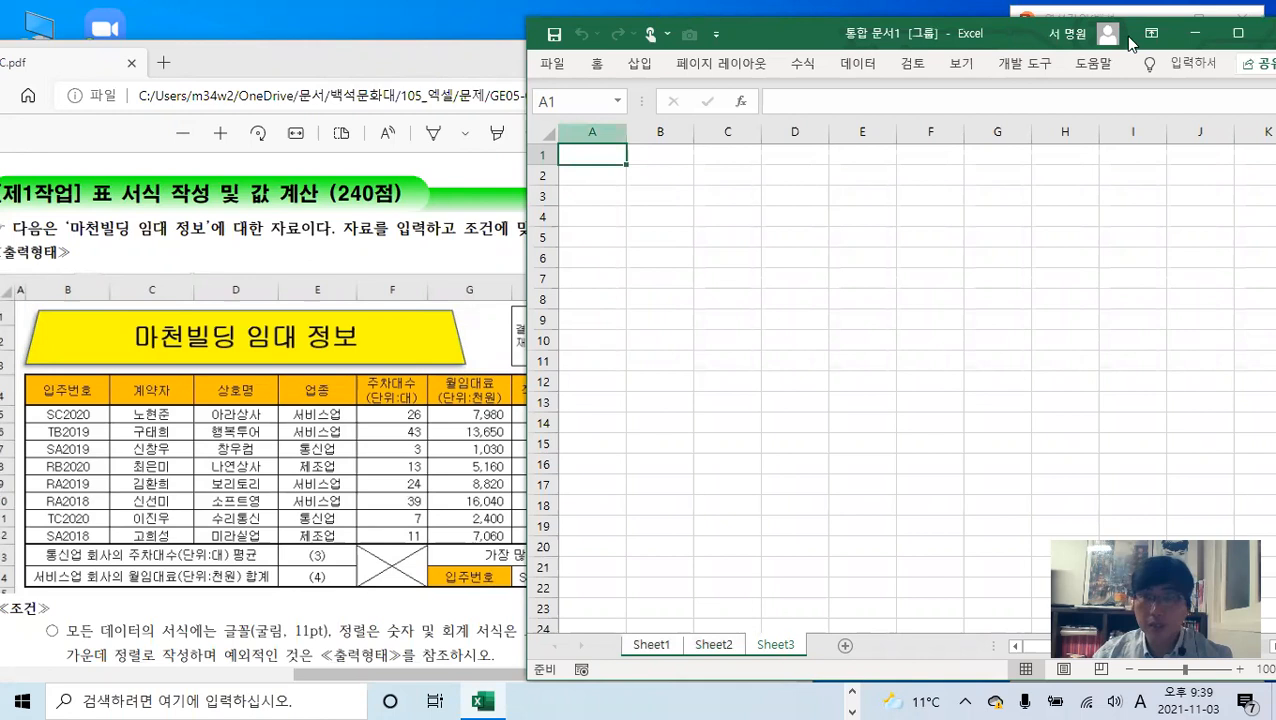
# - Arrange the workbook and the PDF so the sample table stays readable beside the grid, and show the full ribbon
pyautogui.moveTo(1020, 34); pyautogui.dragTo(896, 34)
pyautogui.click(1166, 101)
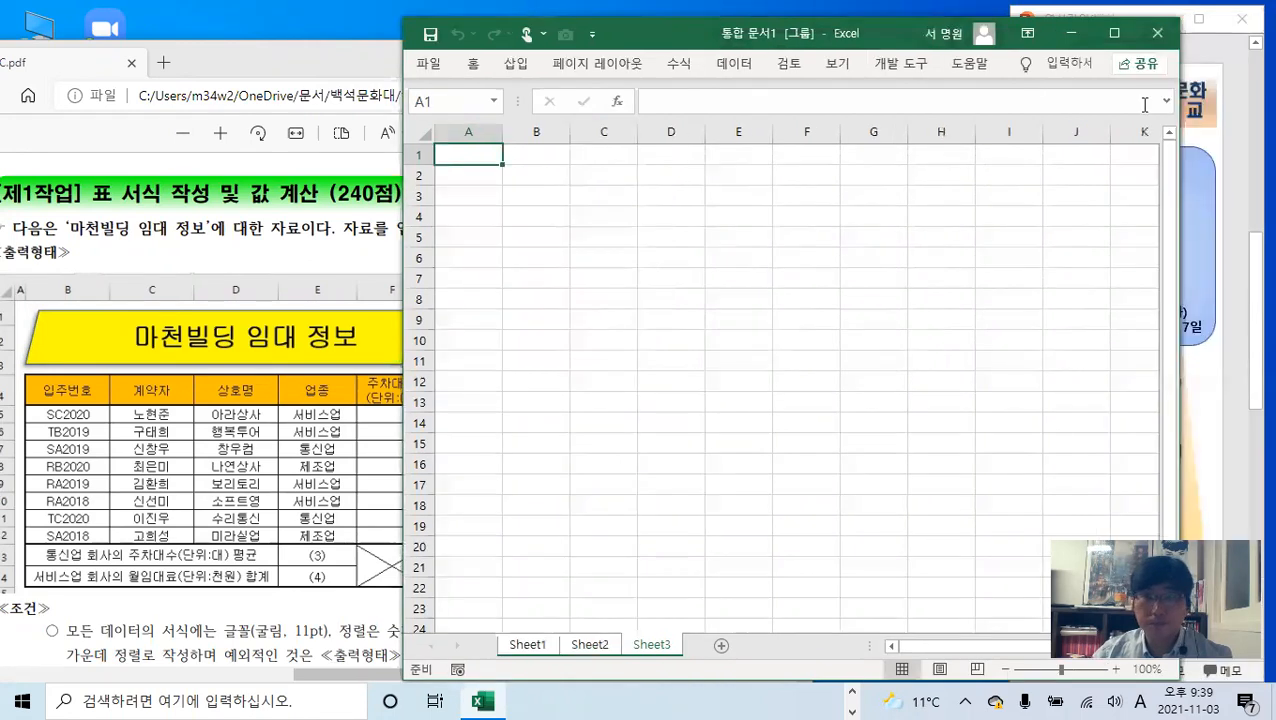
pyautogui.click(1165, 101)
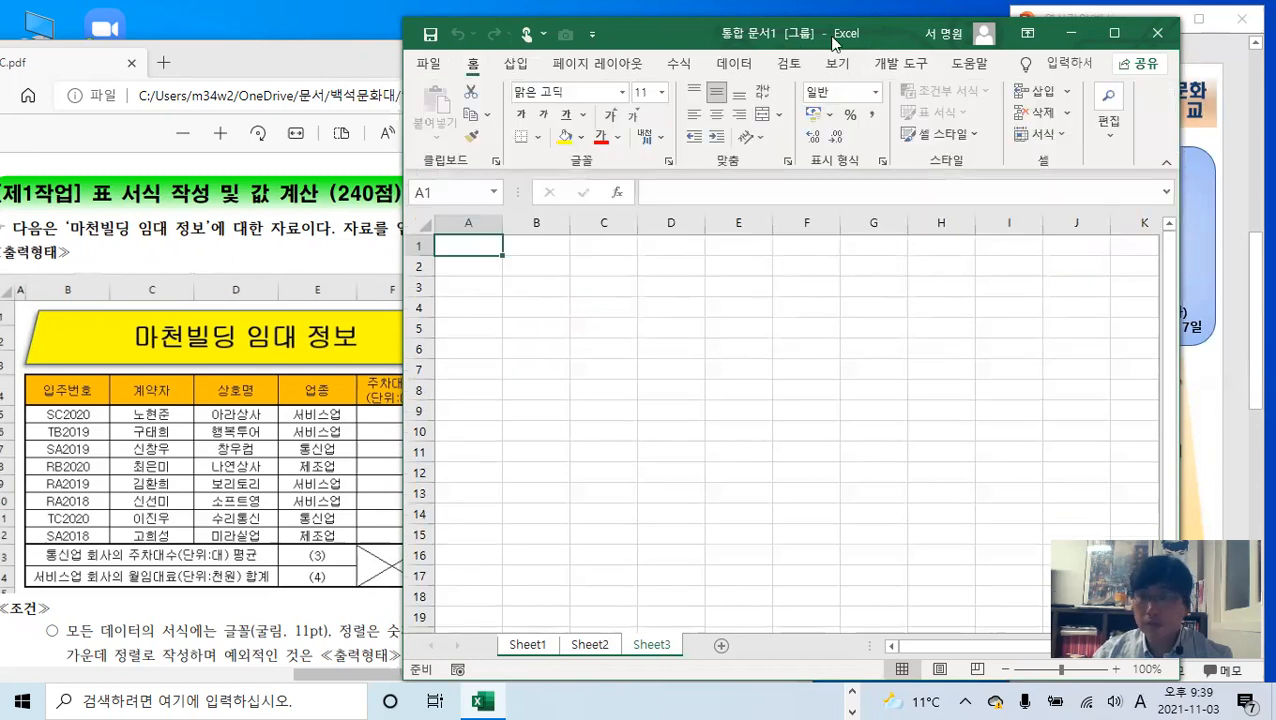
pyautogui.moveTo(832, 44); pyautogui.dragTo(924, 42)
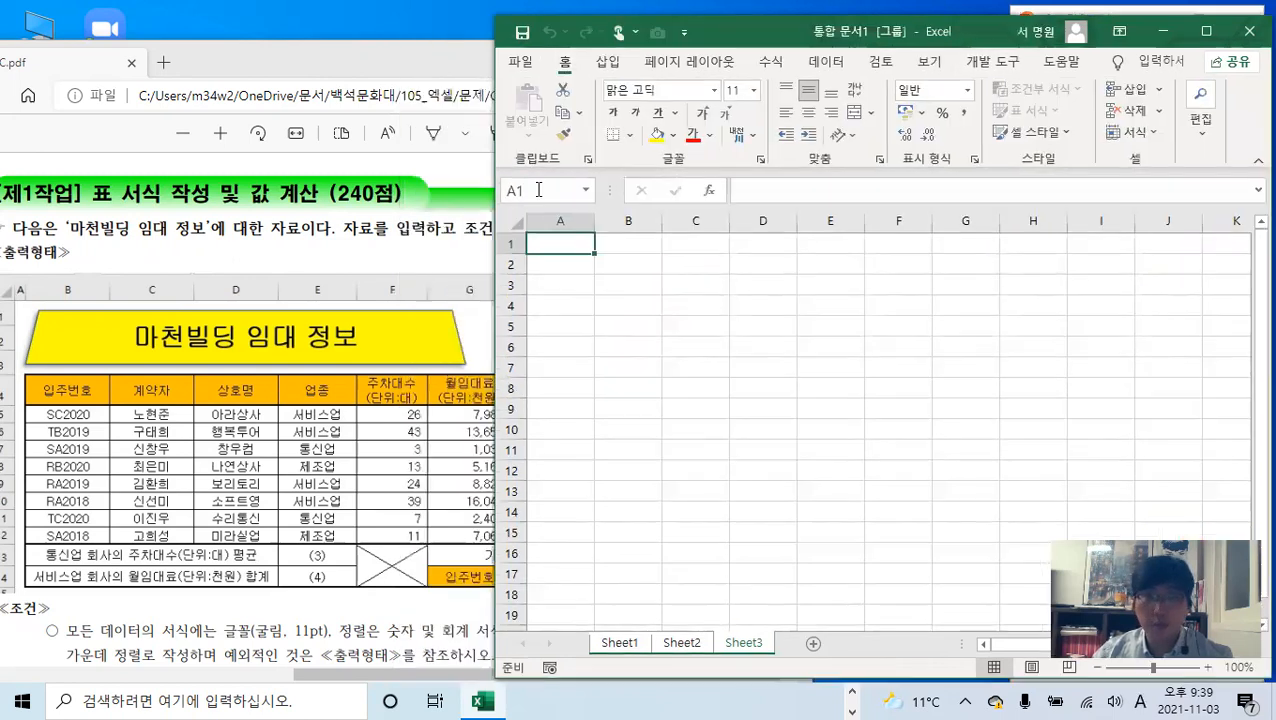
pyautogui.moveTo(366, 50); pyautogui.dragTo(369, 30)
pyautogui.doubleClick(424, 664)
pyautogui.click(981, 382)
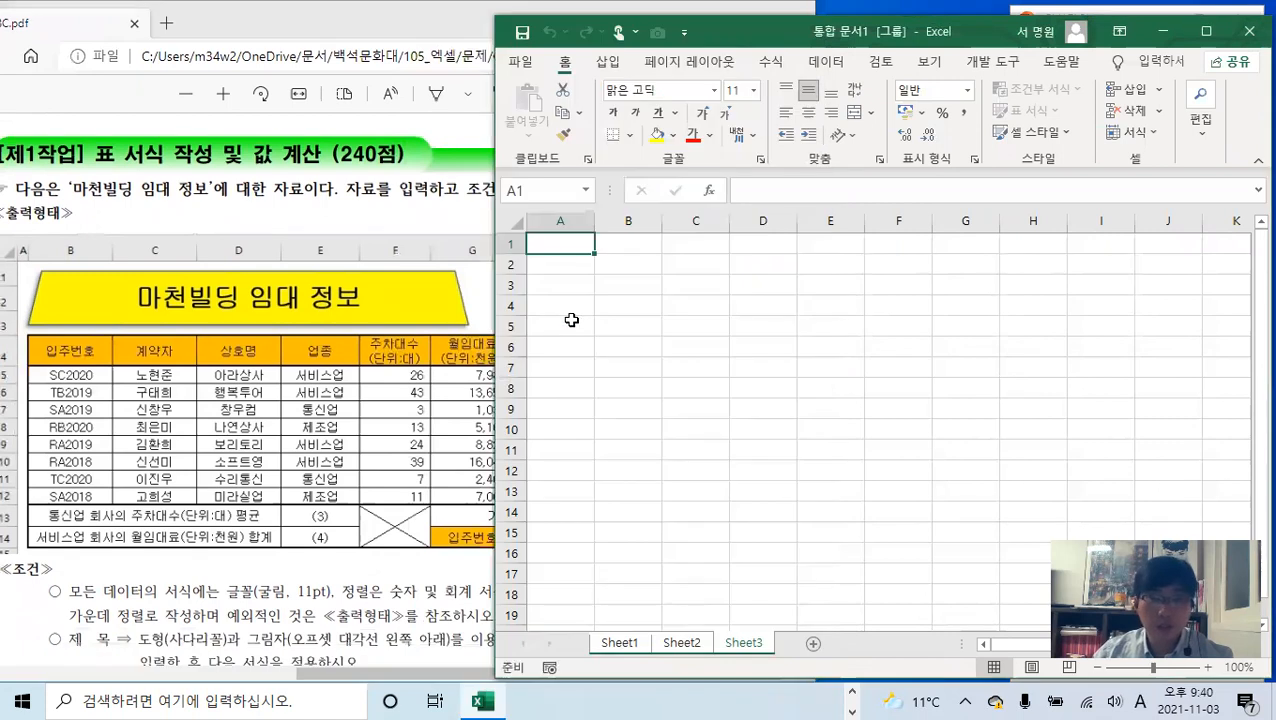
# - Set the width of column A to 1 on the grouped sheets
pyautogui.click(579, 229)
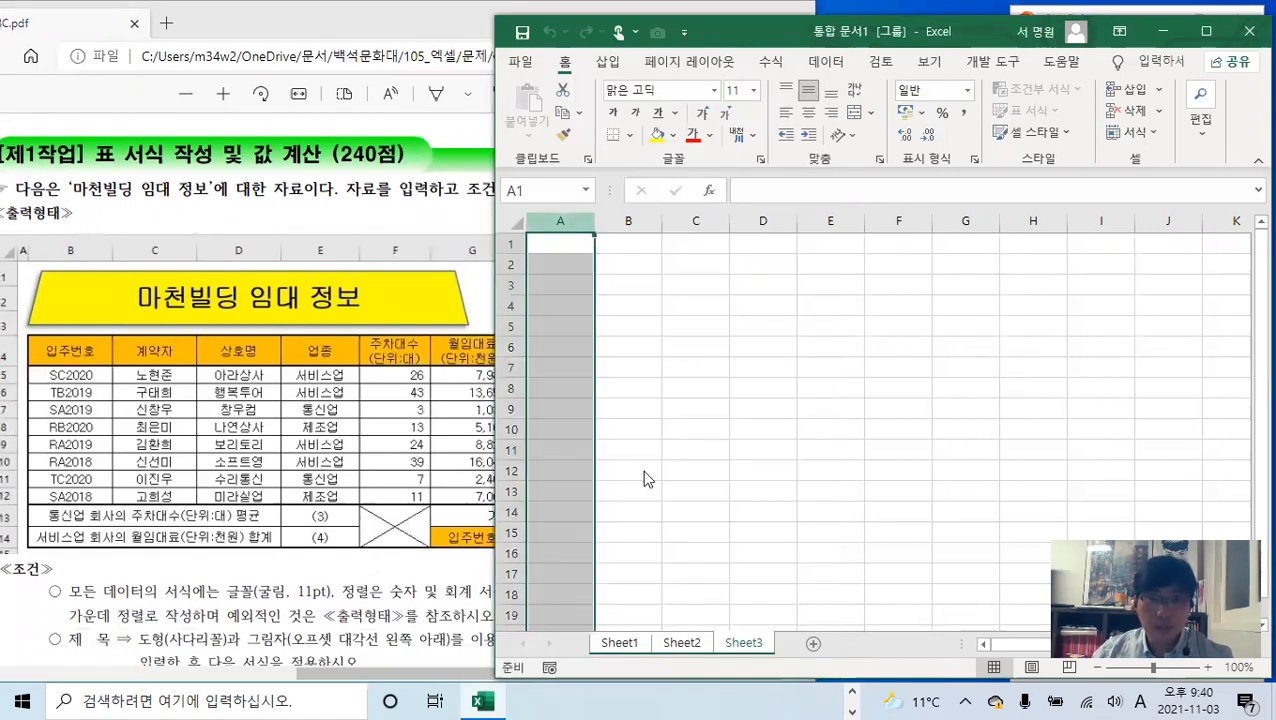
pyautogui.rightClick(579, 229)
pyautogui.click(630, 484)
pyautogui.write('1')
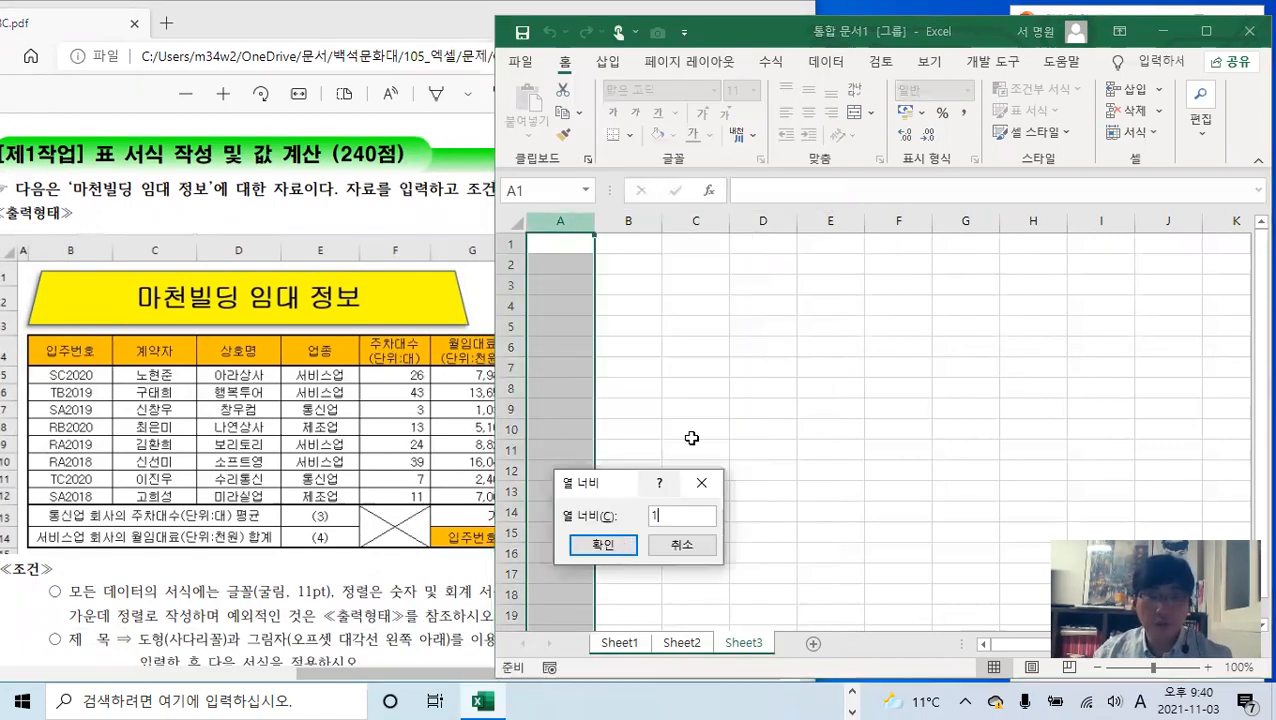
pyautogui.click(627, 545)
# - Examine the font and alignment requirements in the first condition below the sample table in the PDF
pyautogui.click(515, 221)
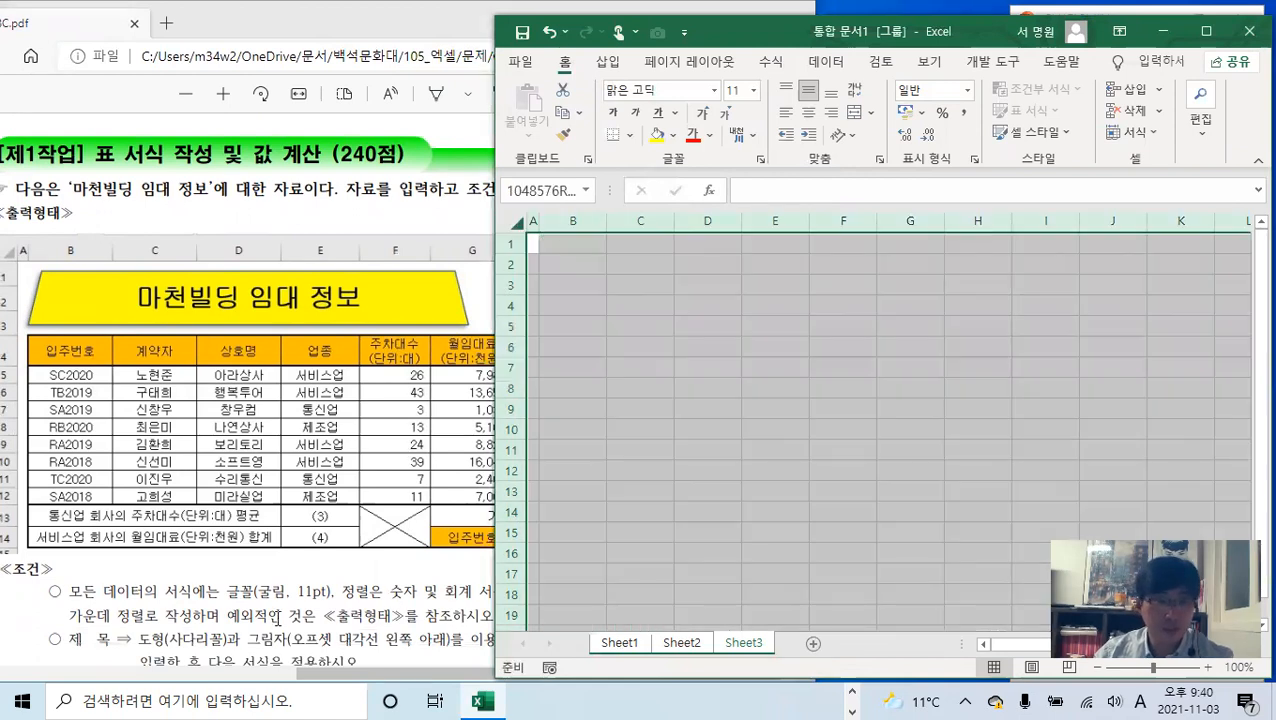
pyautogui.click(266, 592)
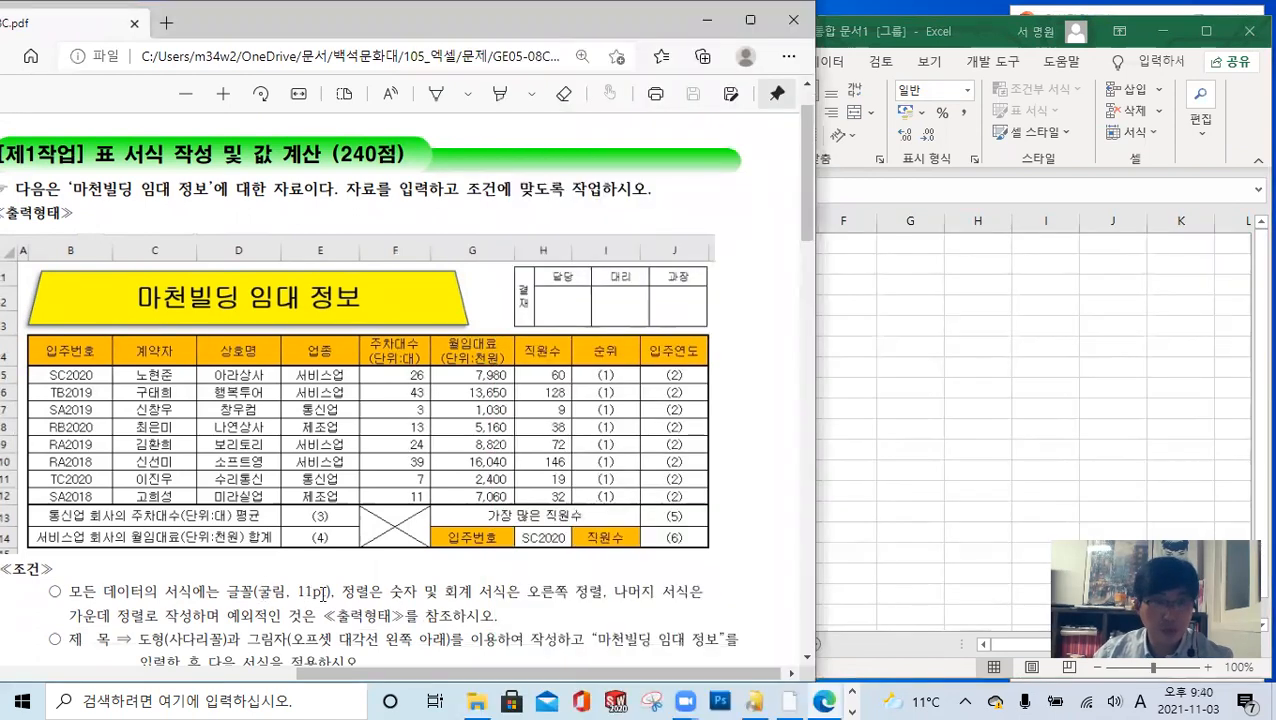
pyautogui.tripleClick(322, 592)
pyautogui.moveTo(323, 607); pyautogui.dragTo(549, 593)
pyautogui.moveTo(649, 594); pyautogui.dragTo(623, 604)
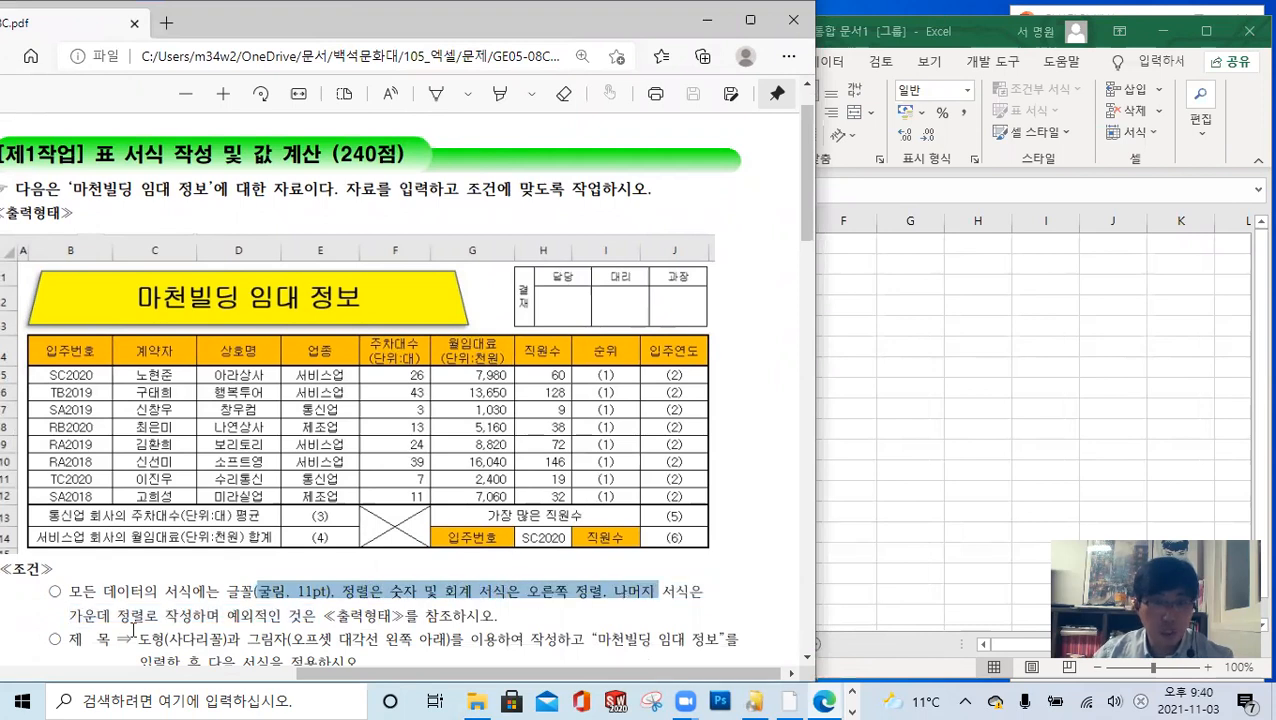
pyautogui.moveTo(133, 628); pyautogui.dragTo(148, 617)
pyautogui.moveTo(370, 618); pyautogui.dragTo(426, 617)
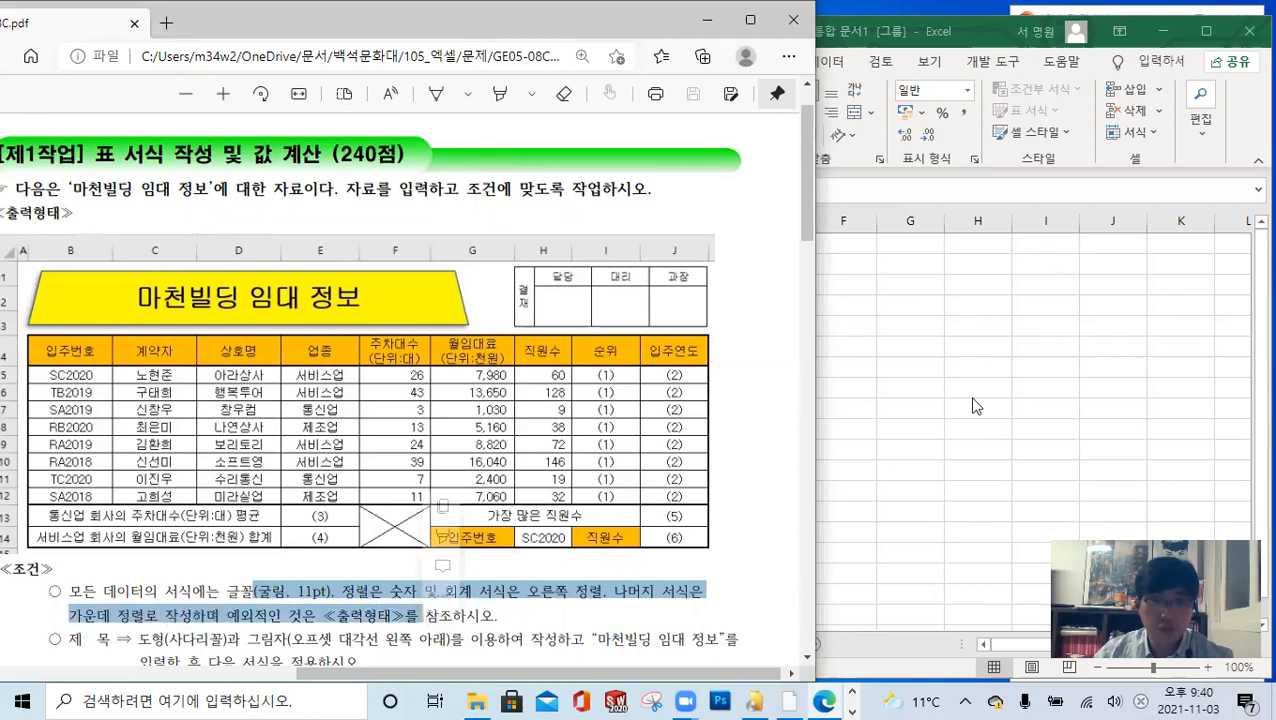
# - Set the font of all cells on the grouped sheets to 굴림 and centre them horizontally
pyautogui.click(858, 345)
pyautogui.click(517, 223)
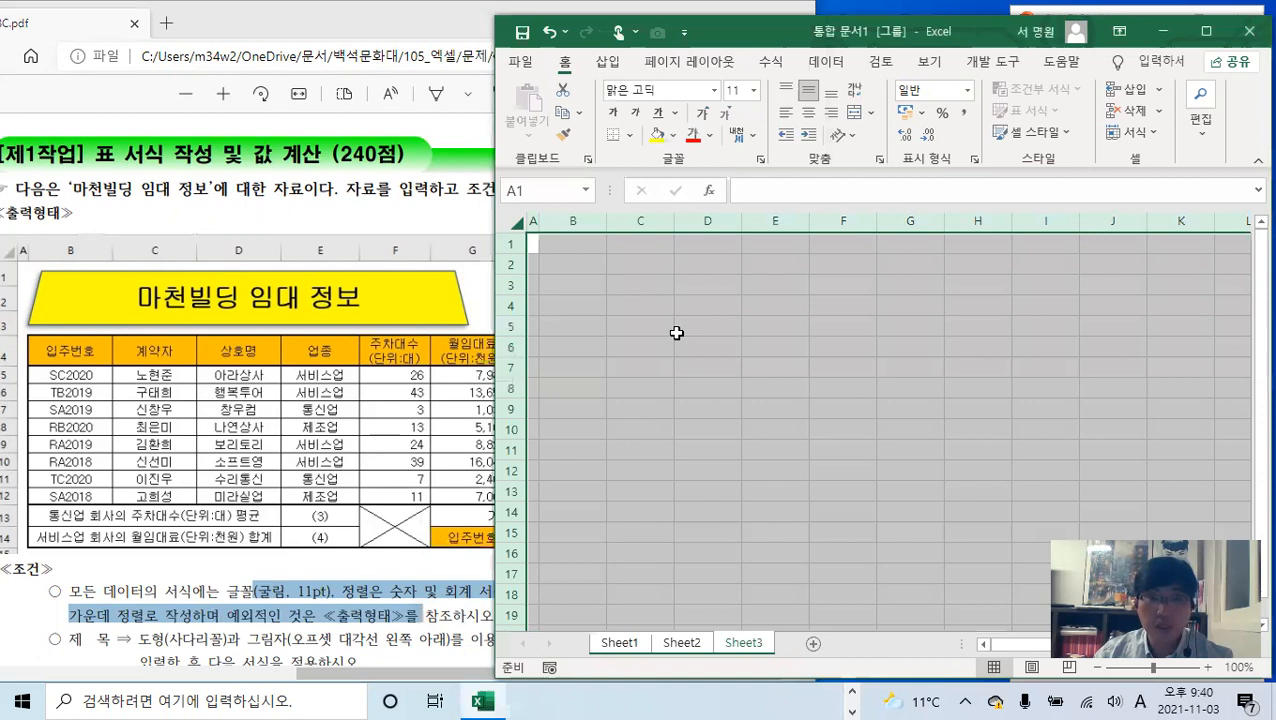
pyautogui.click(681, 93)
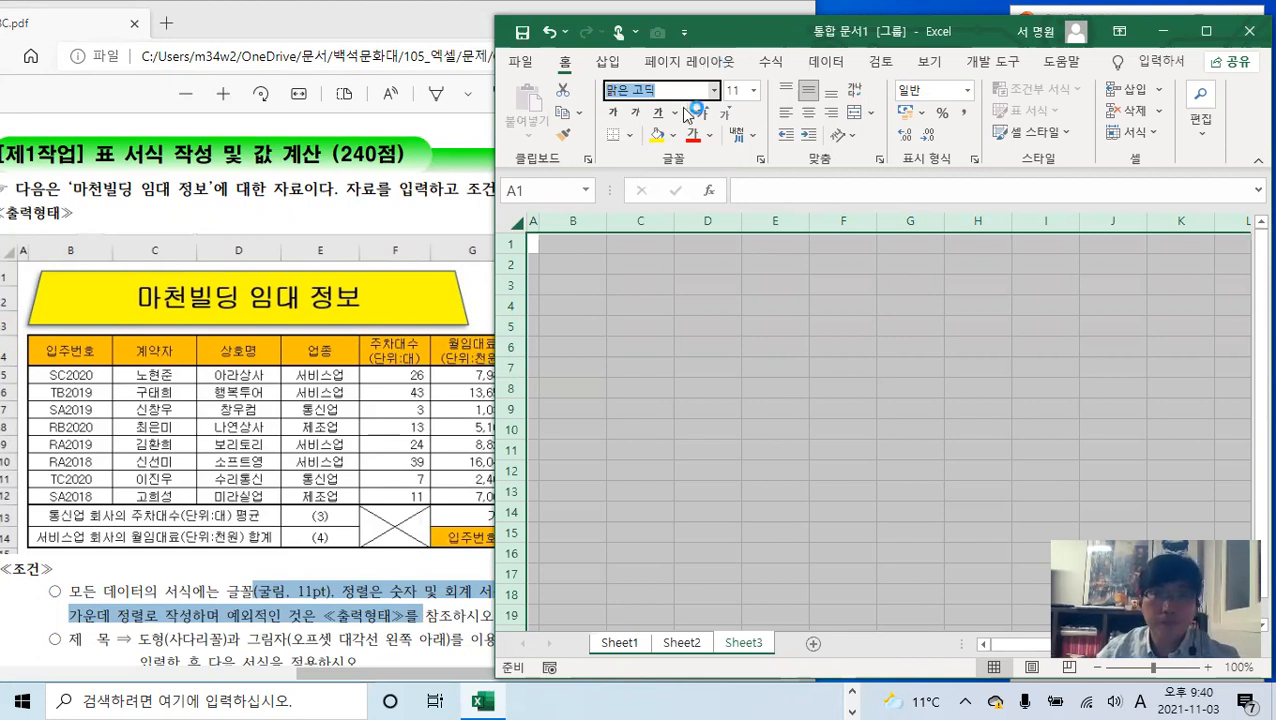
pyautogui.write('rnf')
pyautogui.press('BackSpace')
pyautogui.press('Hangul')
pyautogui.write('ㄱ')
pyautogui.write('굴림')
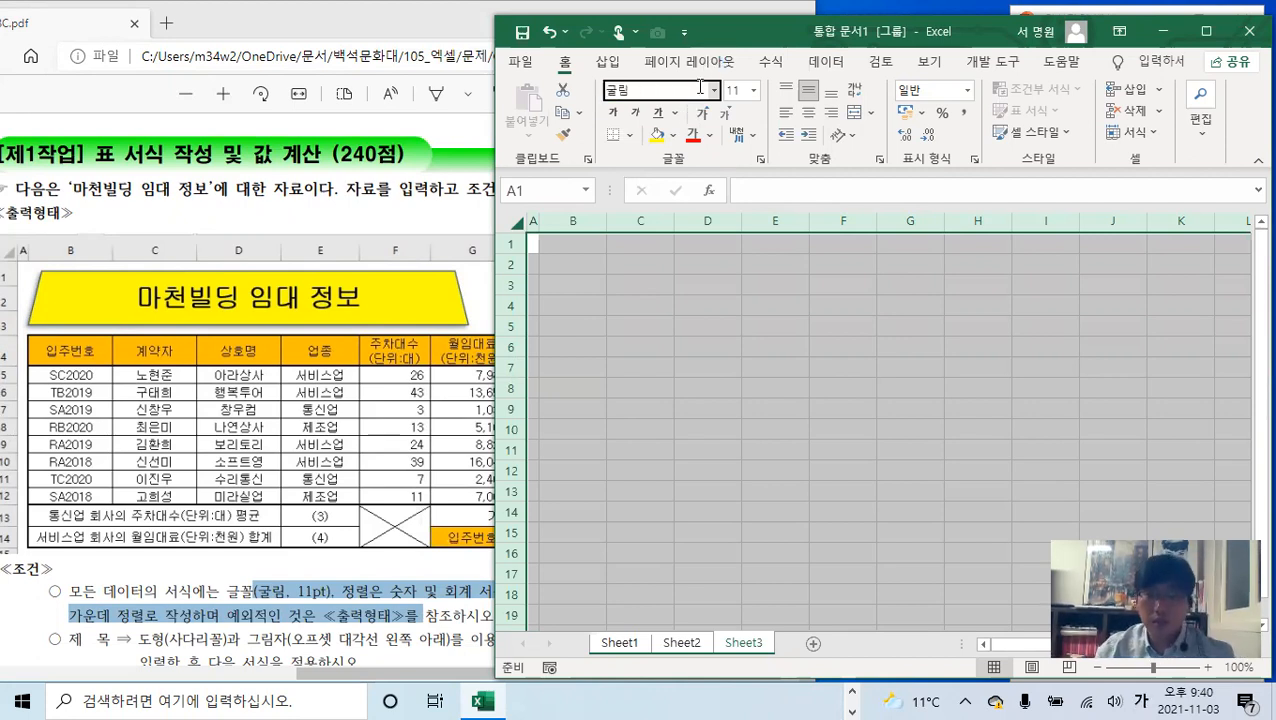
pyautogui.press('Return')
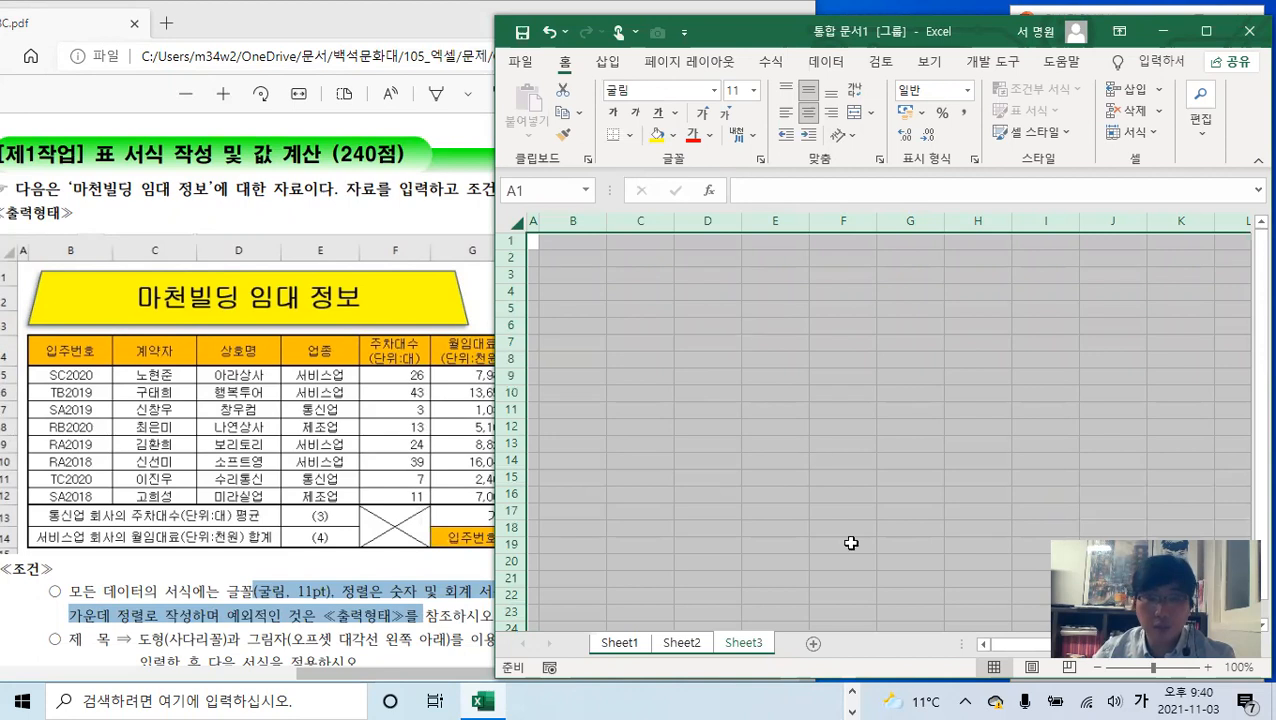
pyautogui.click(707, 343)
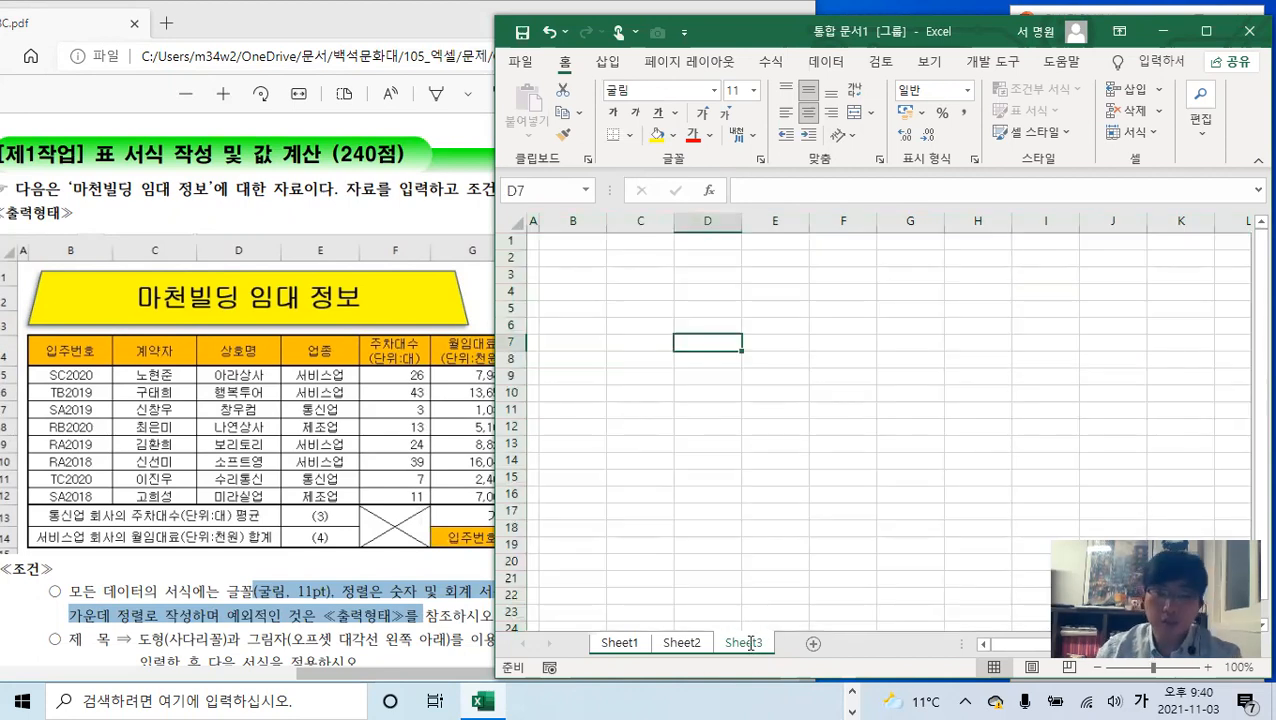
# - Rename Sheet3 as 제3작업, Sheet2 as 제2작업 and Sheet1 as 제1작업
pyautogui.click(750, 643)
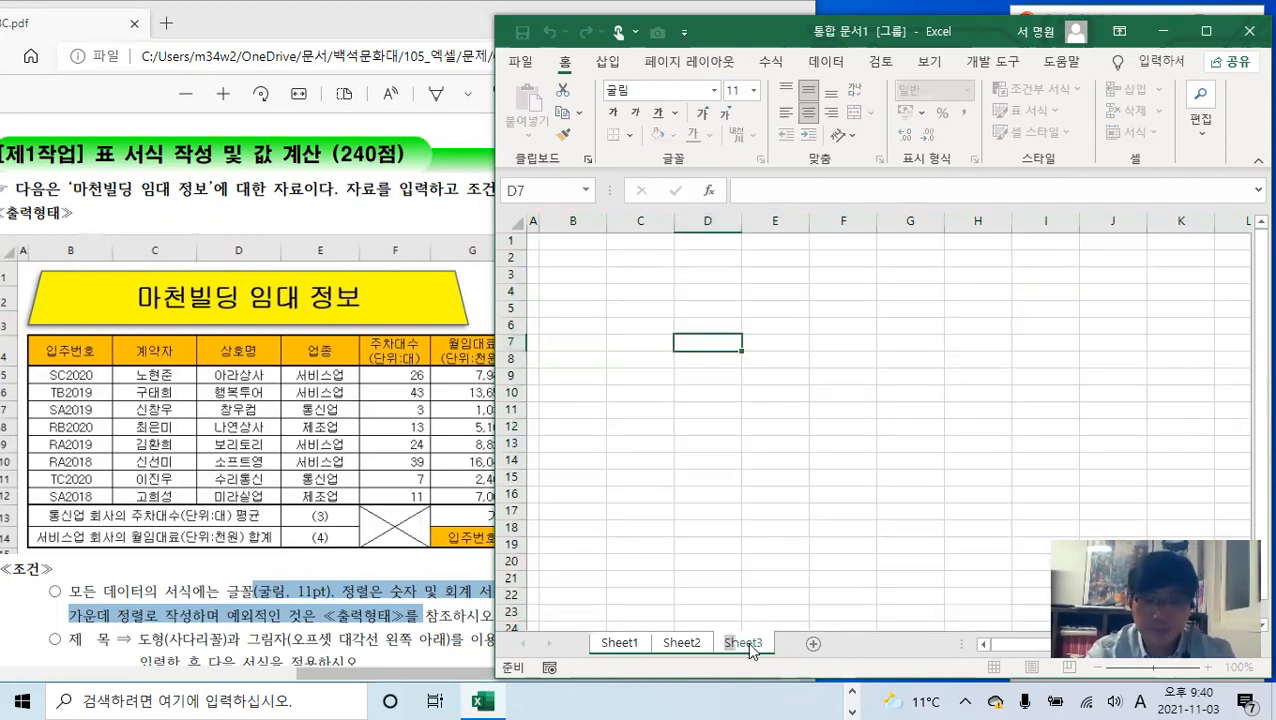
pyautogui.press('BackSpace')
pyautogui.write('제3작업')
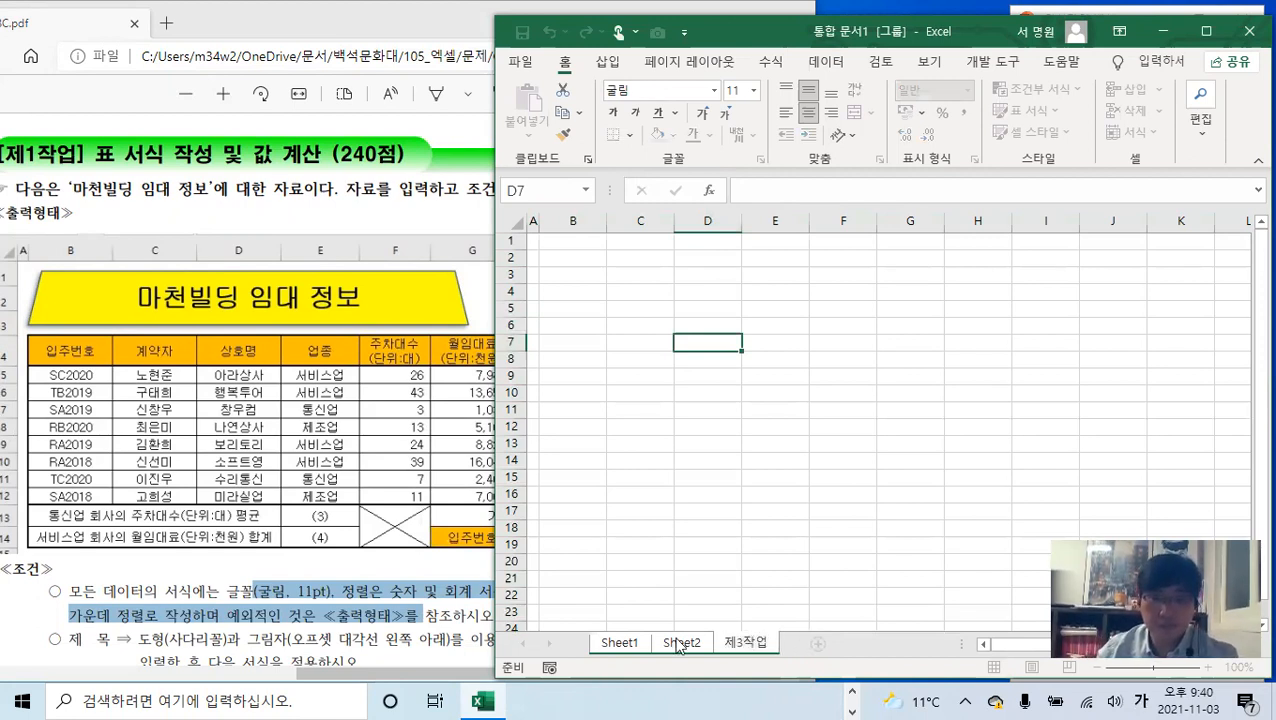
pyautogui.click(680, 642)
pyautogui.write('ㅈ')
pyautogui.write('ㅔ')
pyautogui.write('2작')
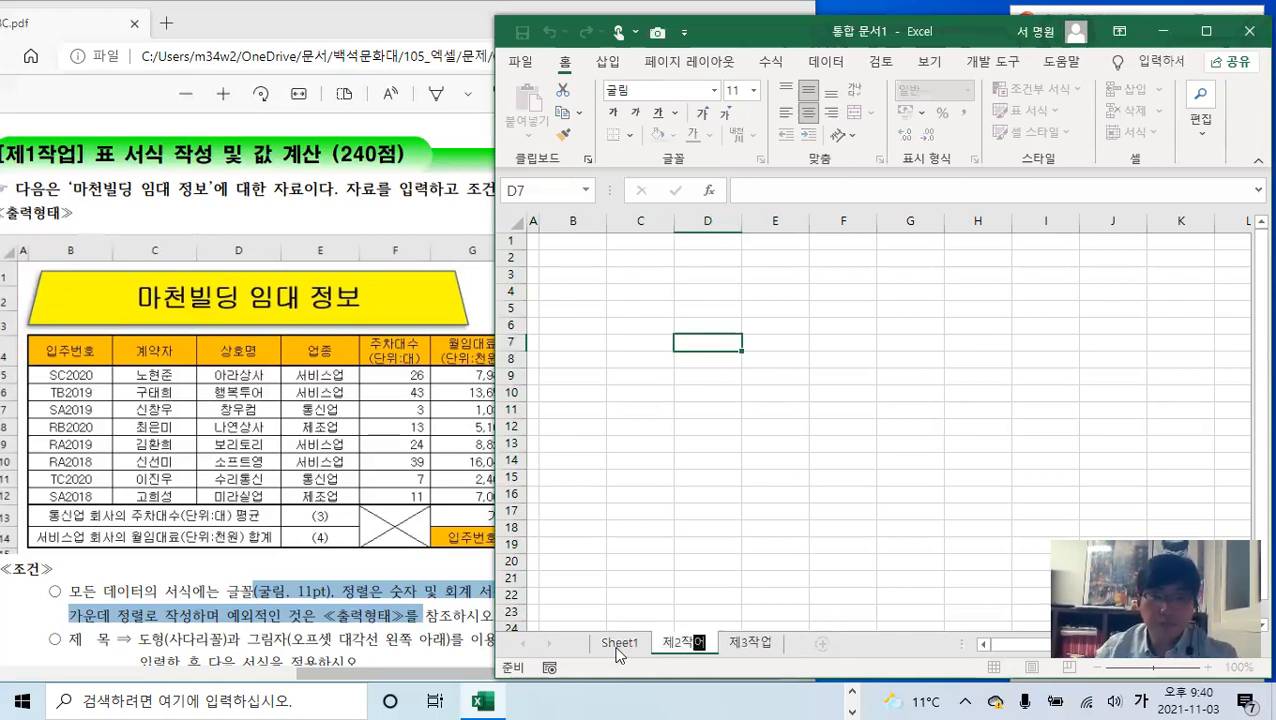
pyautogui.write('업')
pyautogui.click(617, 645)
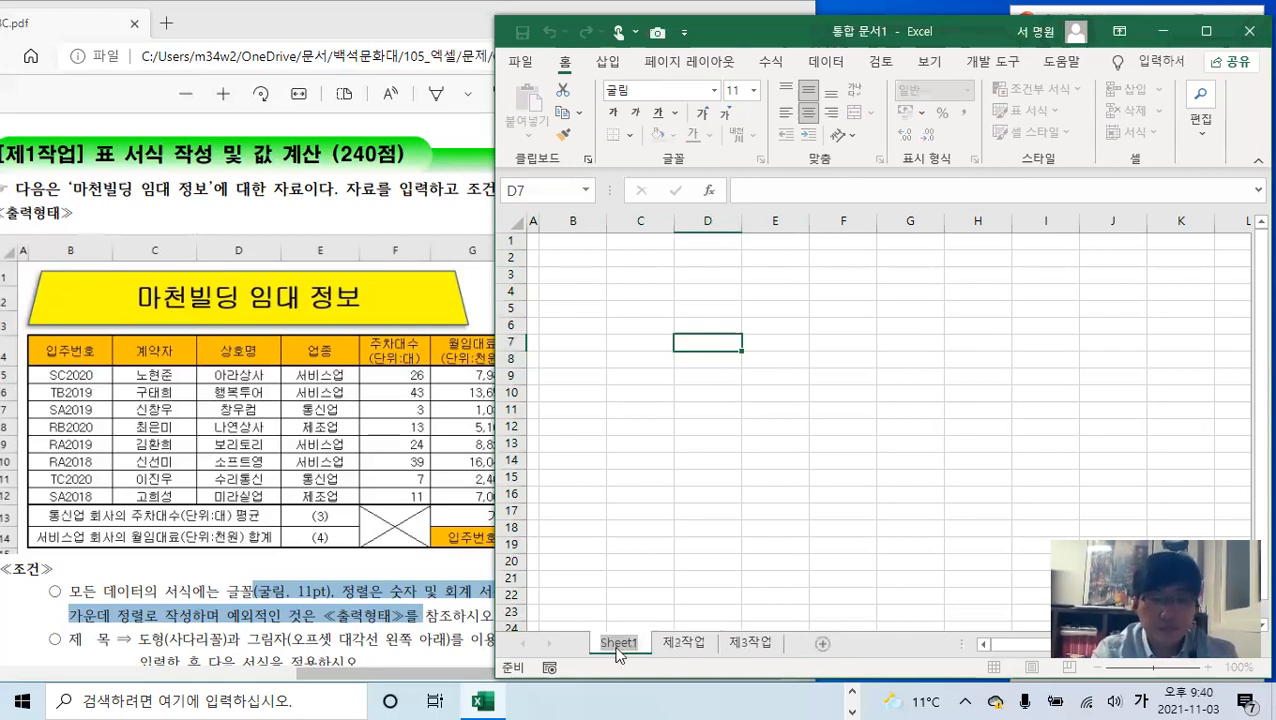
pyautogui.doubleClick(617, 645)
pyautogui.write('제1작업')
pyautogui.press('Return')
# - Apply all borders and a thick outside border to B4:J14 on the 제1작업 sheet
pyautogui.moveTo(560, 291); pyautogui.dragTo(1091, 457)
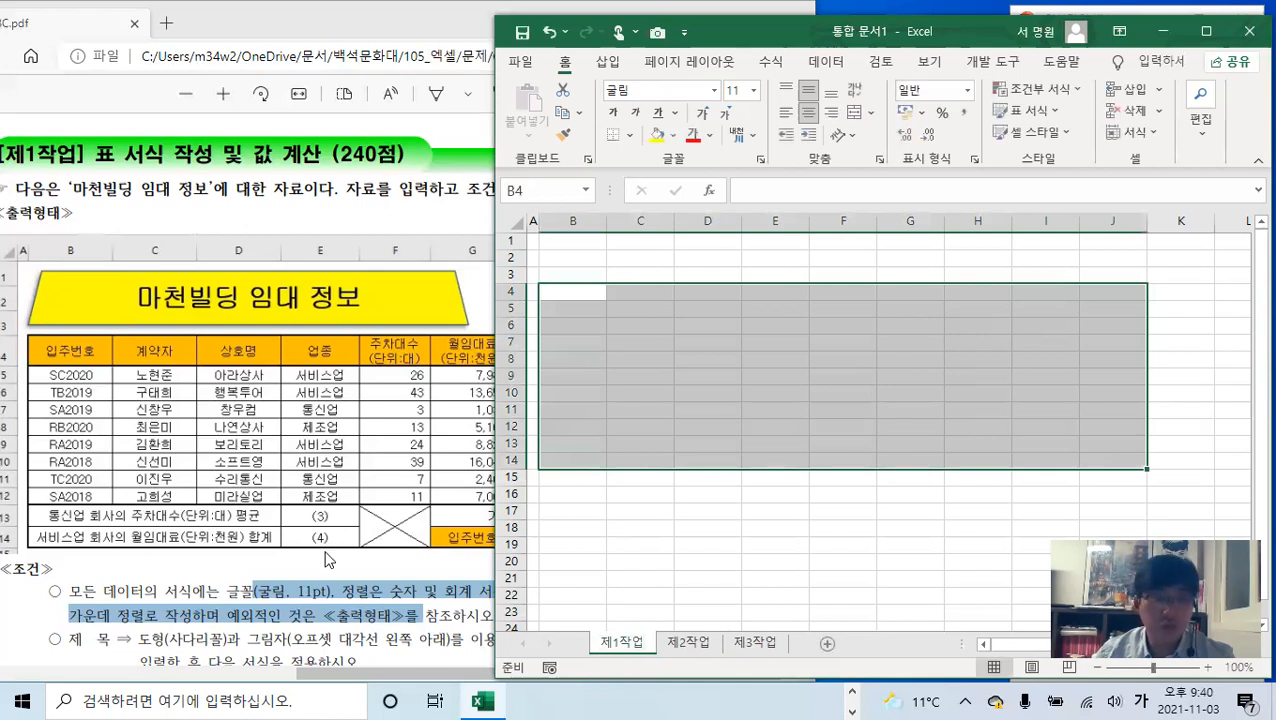
pyautogui.click(627, 134)
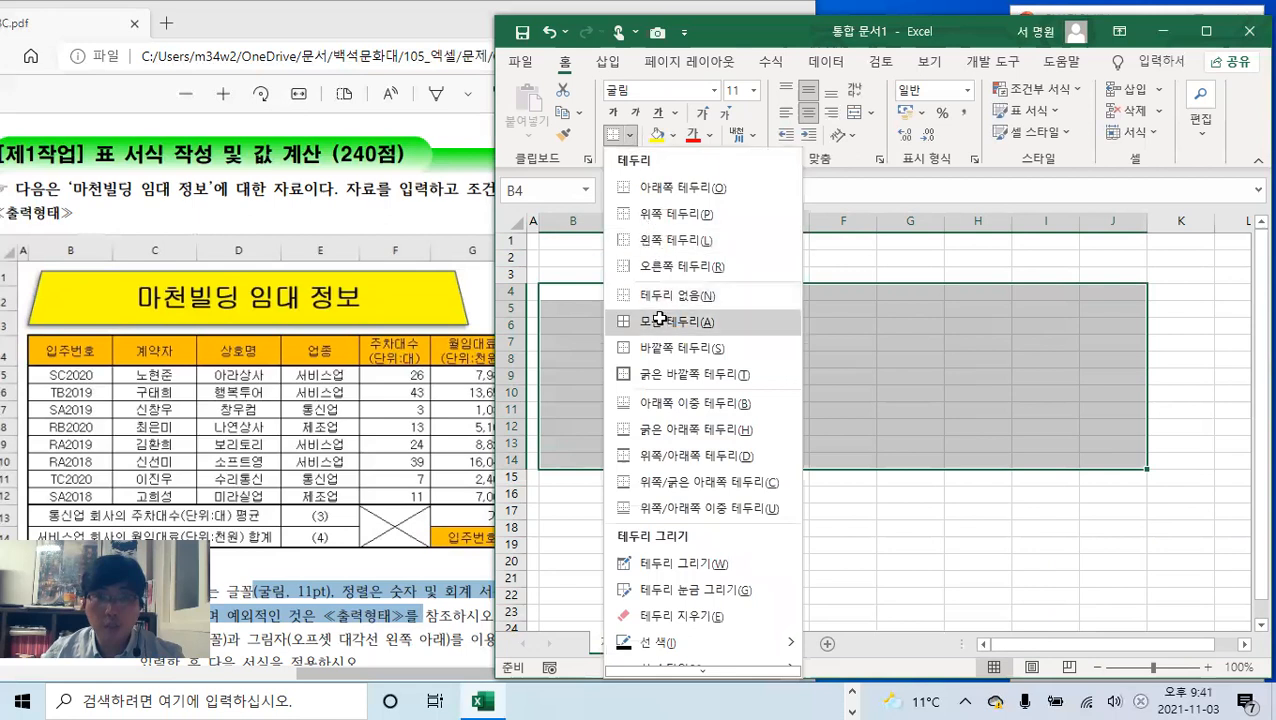
pyautogui.click(662, 322)
pyautogui.click(629, 135)
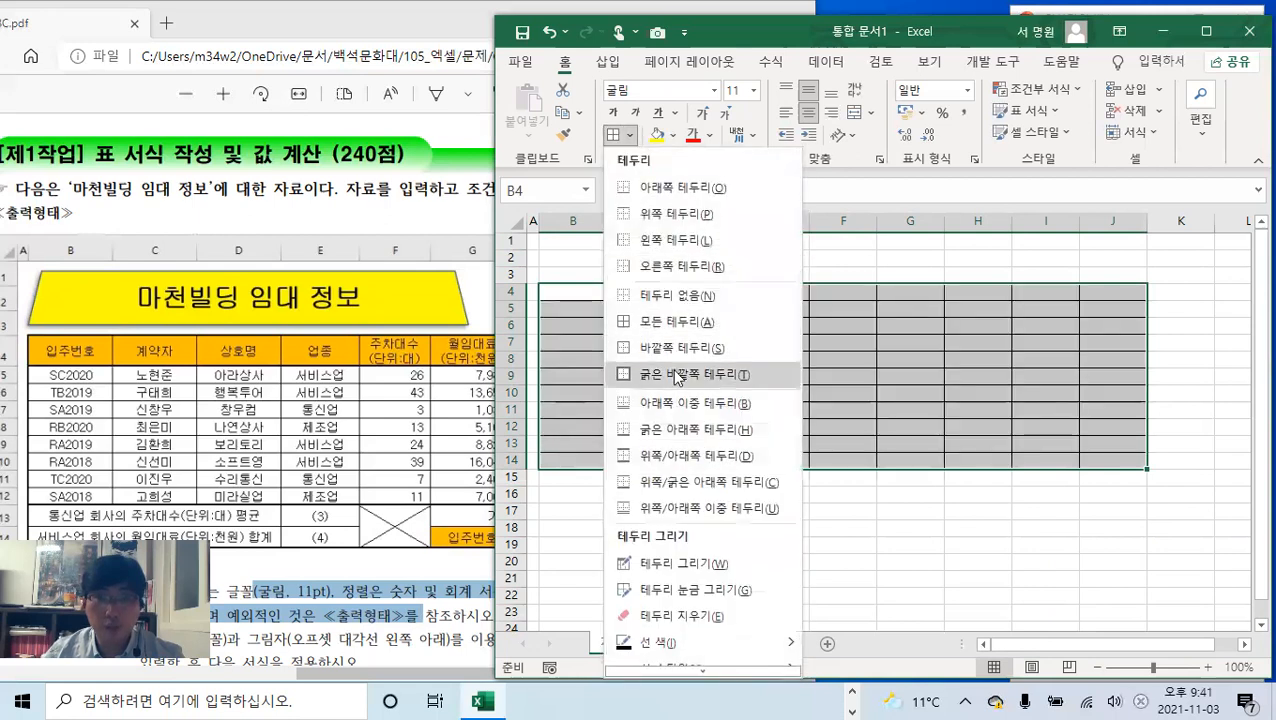
pyautogui.click(690, 373)
# - Apply thick outside borders to the header row B4:J4 and the summary rows B13:J14
pyautogui.moveTo(579, 292); pyautogui.dragTo(1097, 293)
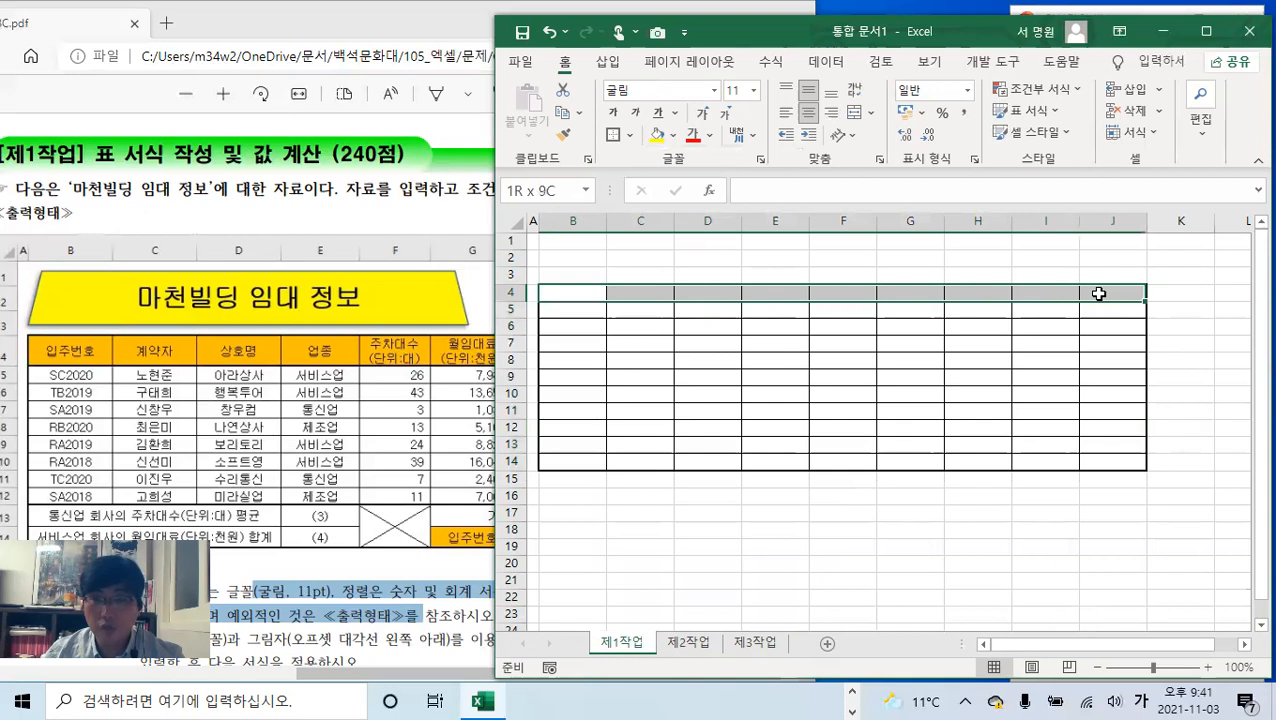
pyautogui.keyDown('ctrl'); pyautogui.scroll(1, 982, 300); pyautogui.keyUp('ctrl')
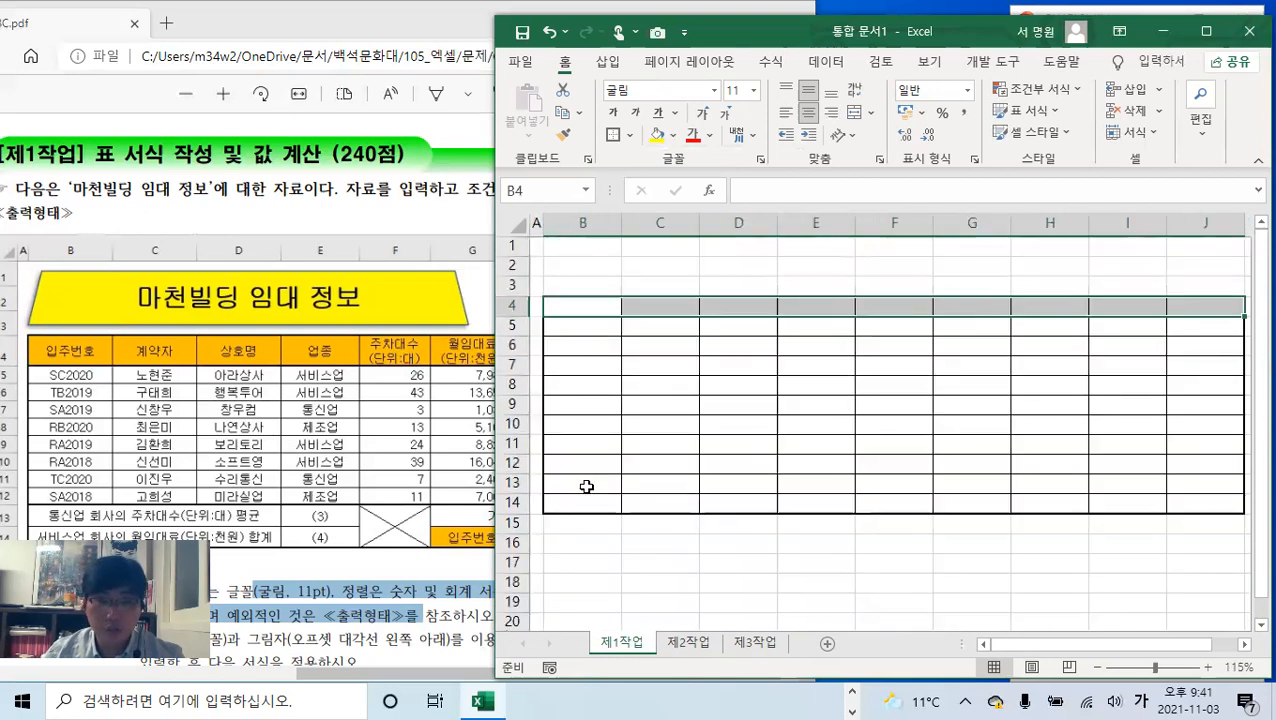
pyautogui.keyDown('ctrl'); pyautogui.moveTo(590, 483); pyautogui.dragTo(1205, 503); pyautogui.keyUp('ctrl')
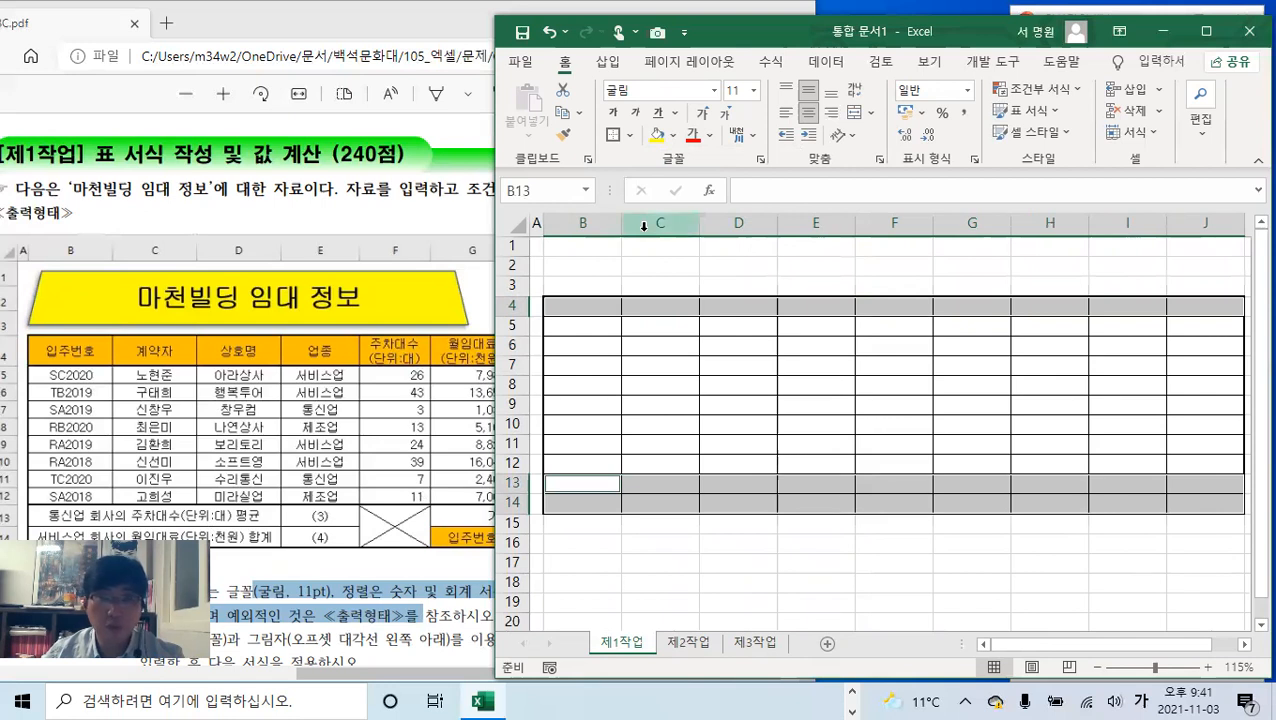
pyautogui.click(629, 135)
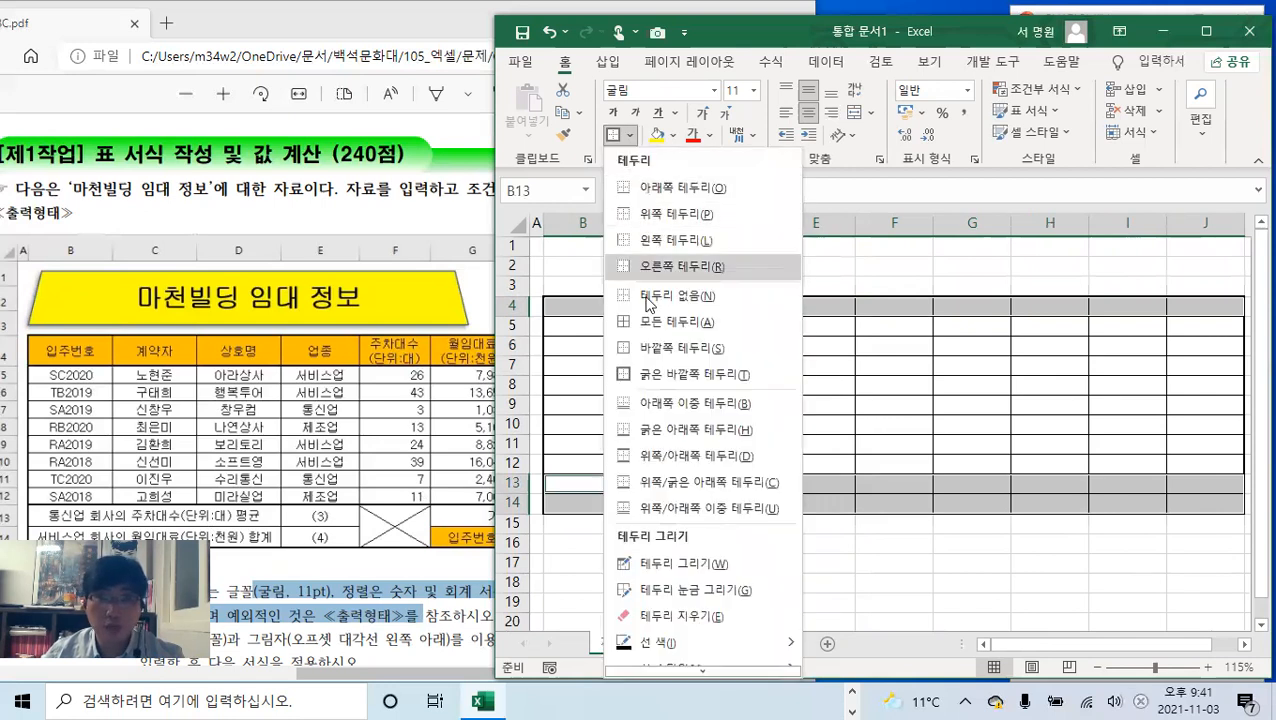
pyautogui.click(660, 374)
pyautogui.click(900, 420)
# - Merge and centre B13:D13, B14:D14, F13:F14 and G13:I13 separately
pyautogui.moveTo(580, 490); pyautogui.dragTo(735, 507)
pyautogui.keyDown('ctrl'); pyautogui.moveTo(906, 485); pyautogui.dragTo(906, 505); pyautogui.keyUp('ctrl')
pyautogui.keyDown('ctrl'); pyautogui.moveTo(996, 483); pyautogui.dragTo(1120, 479); pyautogui.keyUp('ctrl')
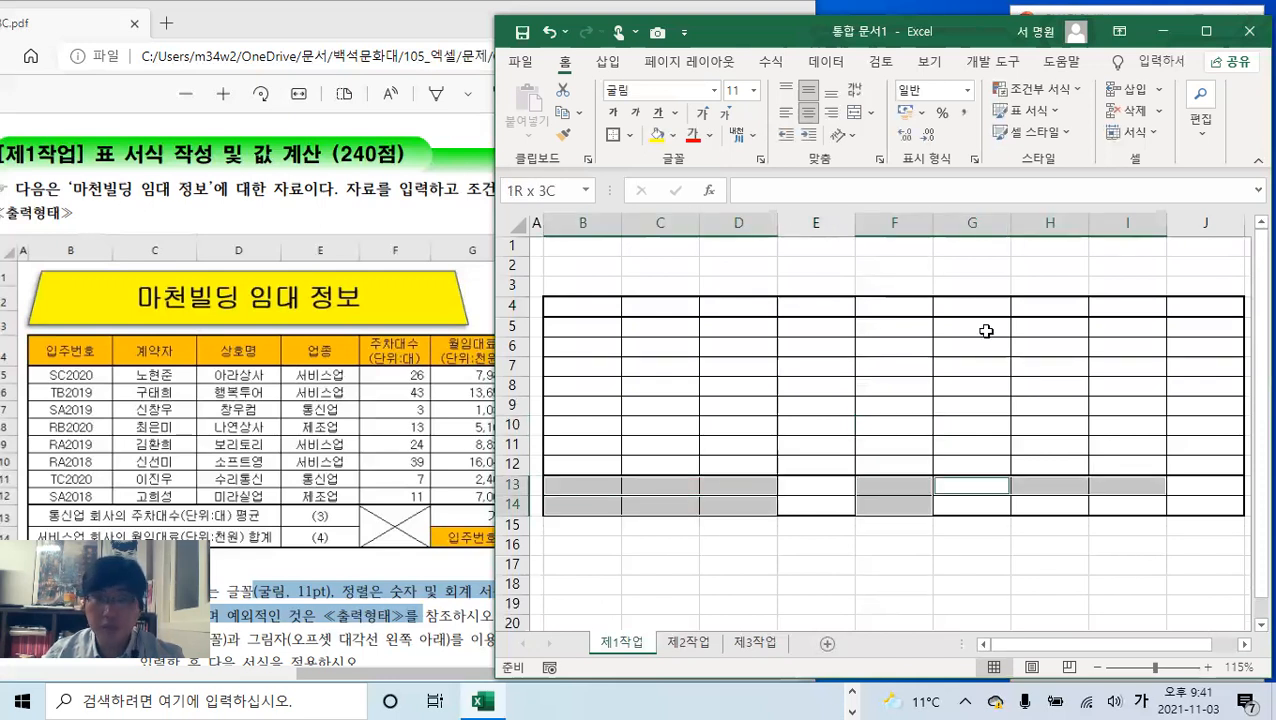
pyautogui.click(857, 117)
# - Add both diagonal borders to the merged cell F13:F14 so it is crossed with an X
pyautogui.click(891, 501)
pyautogui.click(630, 135)
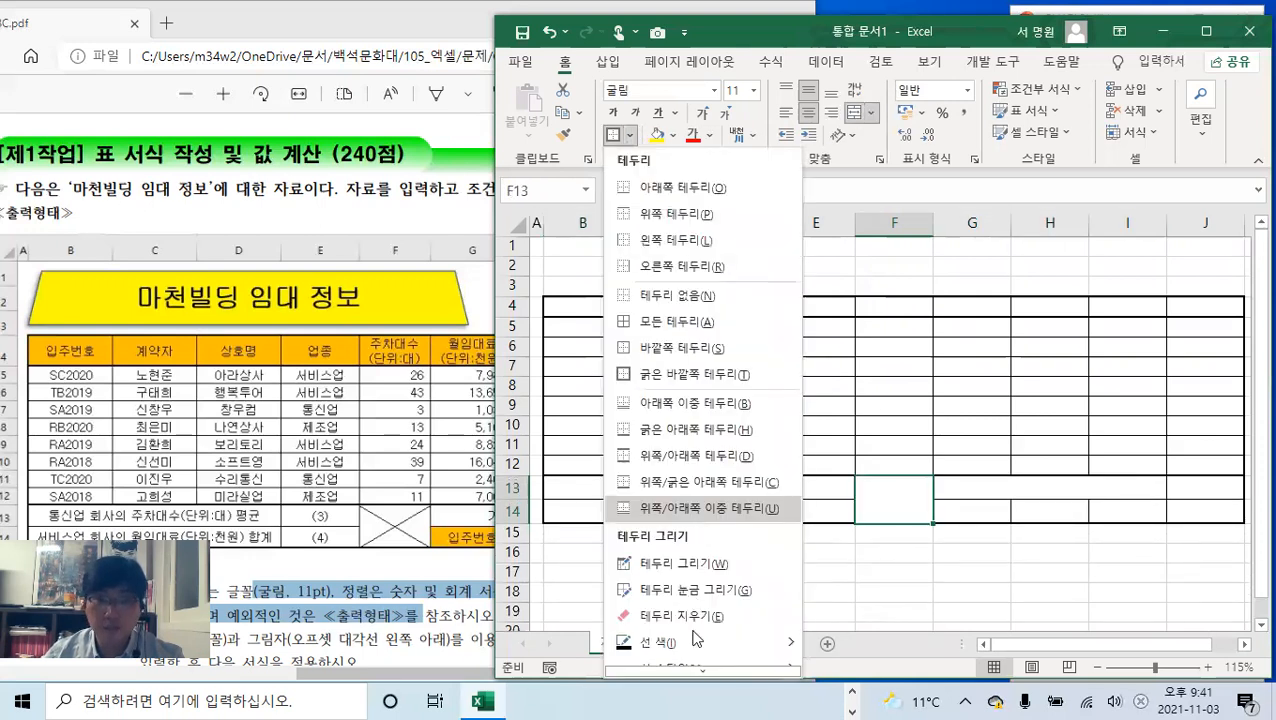
pyautogui.scroll(-2, 731, 598)
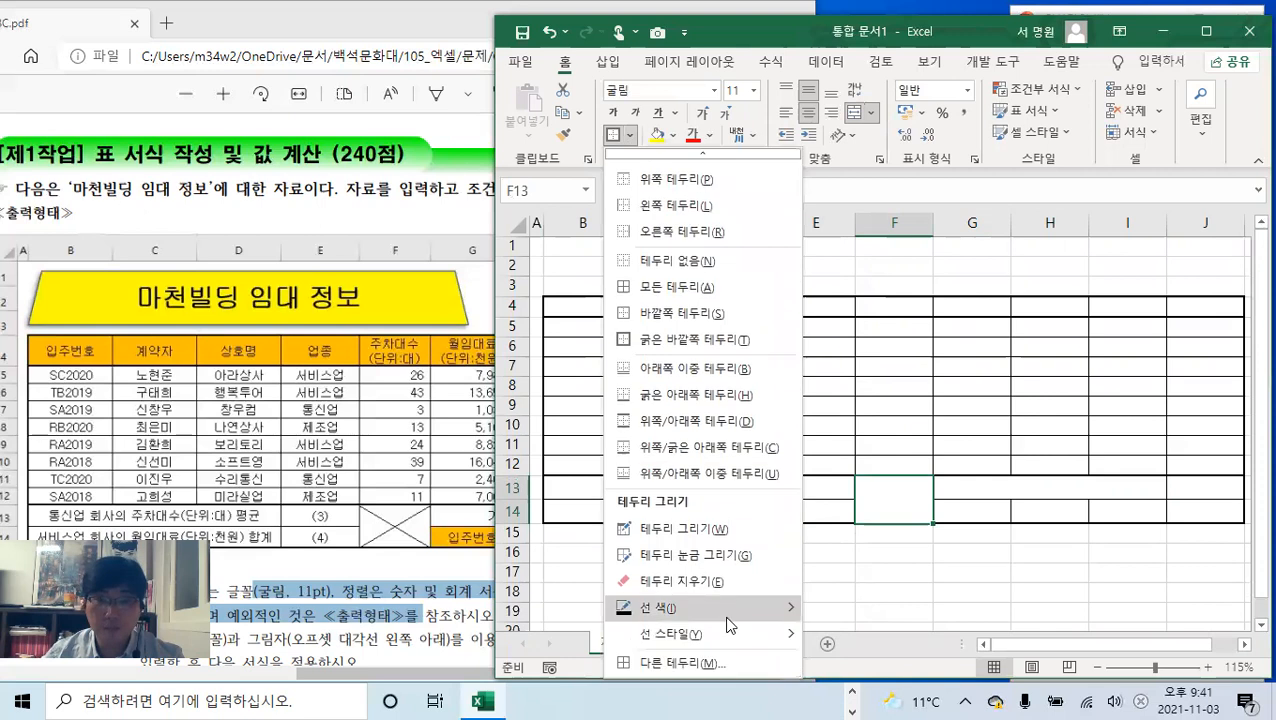
pyautogui.click(797, 418)
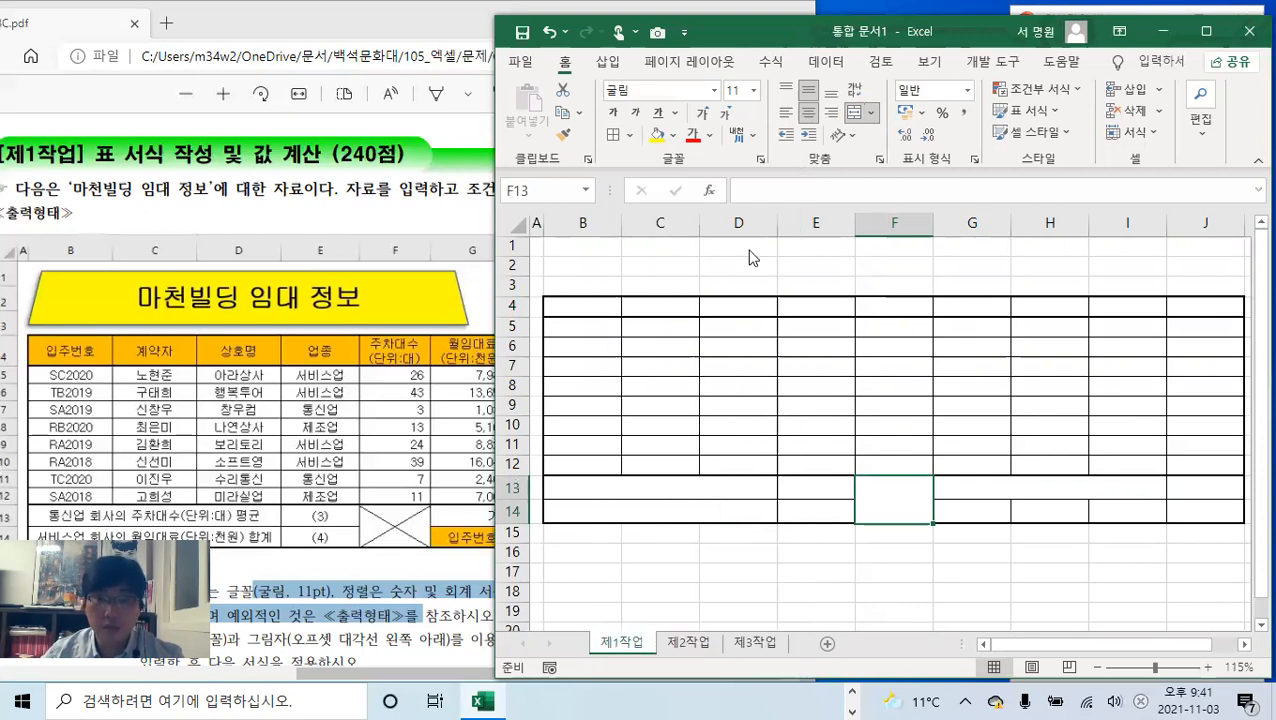
pyautogui.hotkey('ctrl', '1')
pyautogui.click(920, 305)
pyautogui.click(1124, 304)
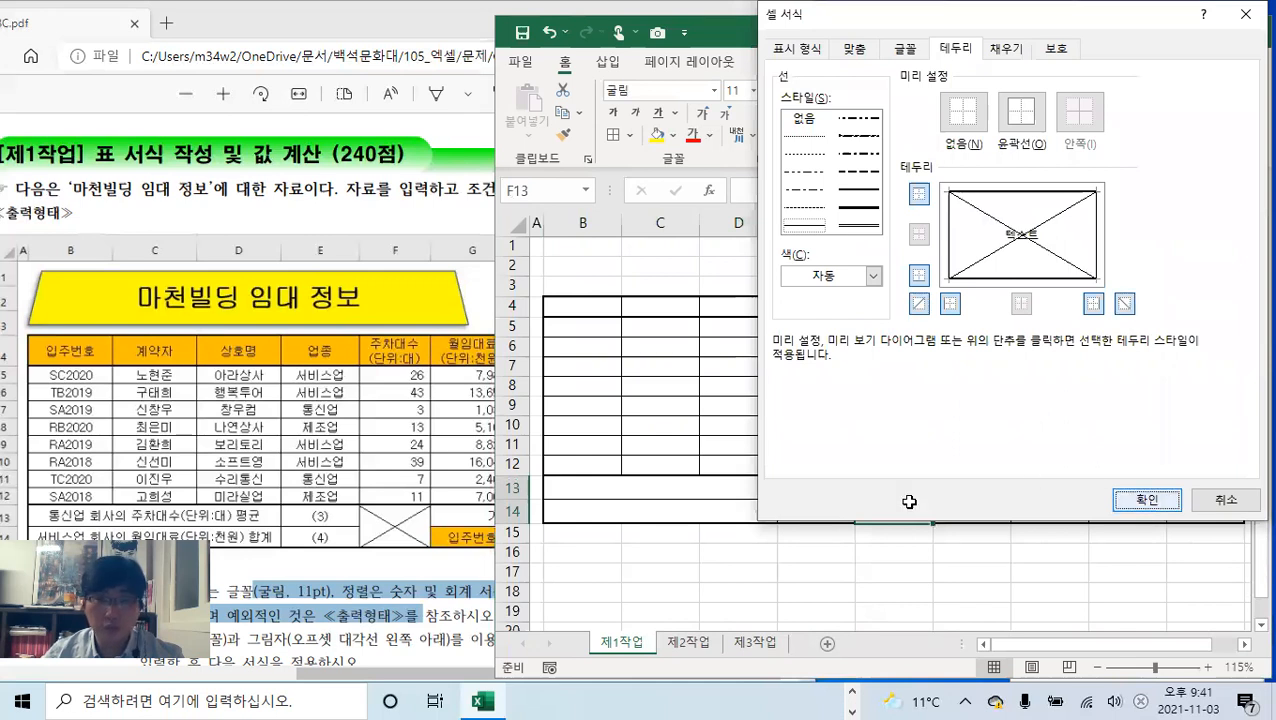
pyautogui.press('Return')
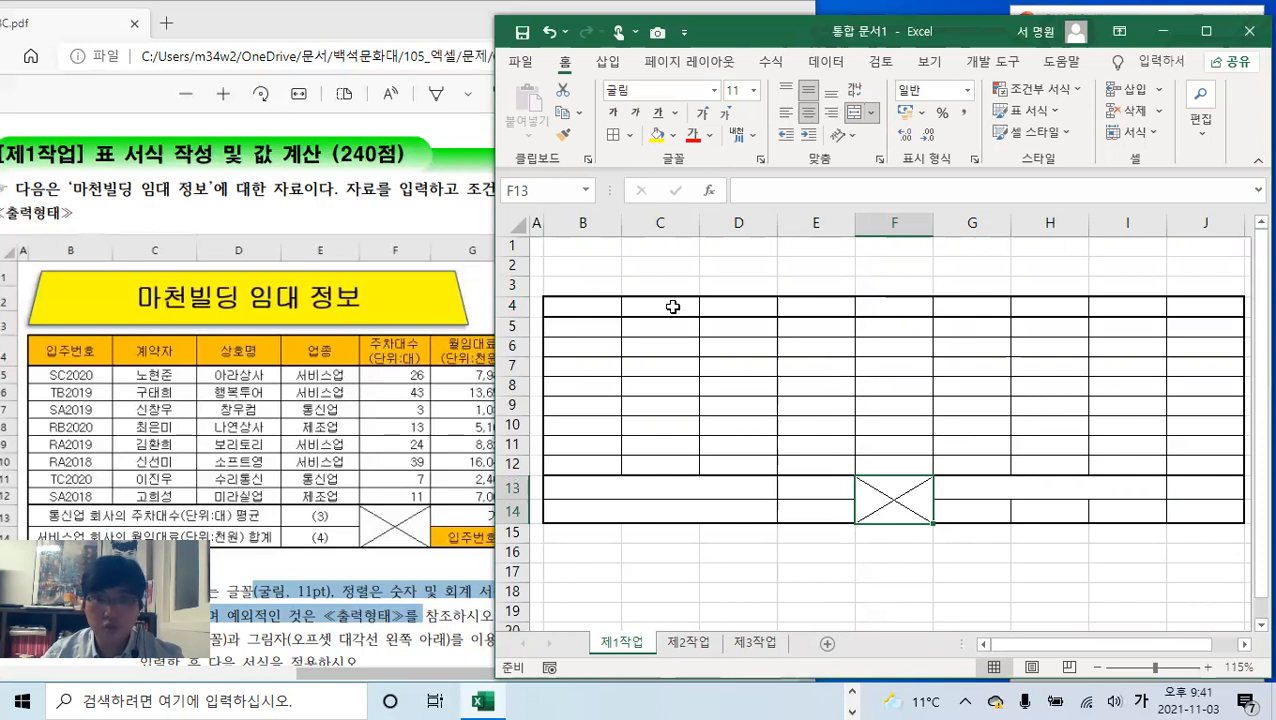
# - Fill the header row B4:J4 and the cells G14 and I14 with orange (주황), as the exam conditions require
pyautogui.moveTo(595, 310); pyautogui.dragTo(1216, 307)
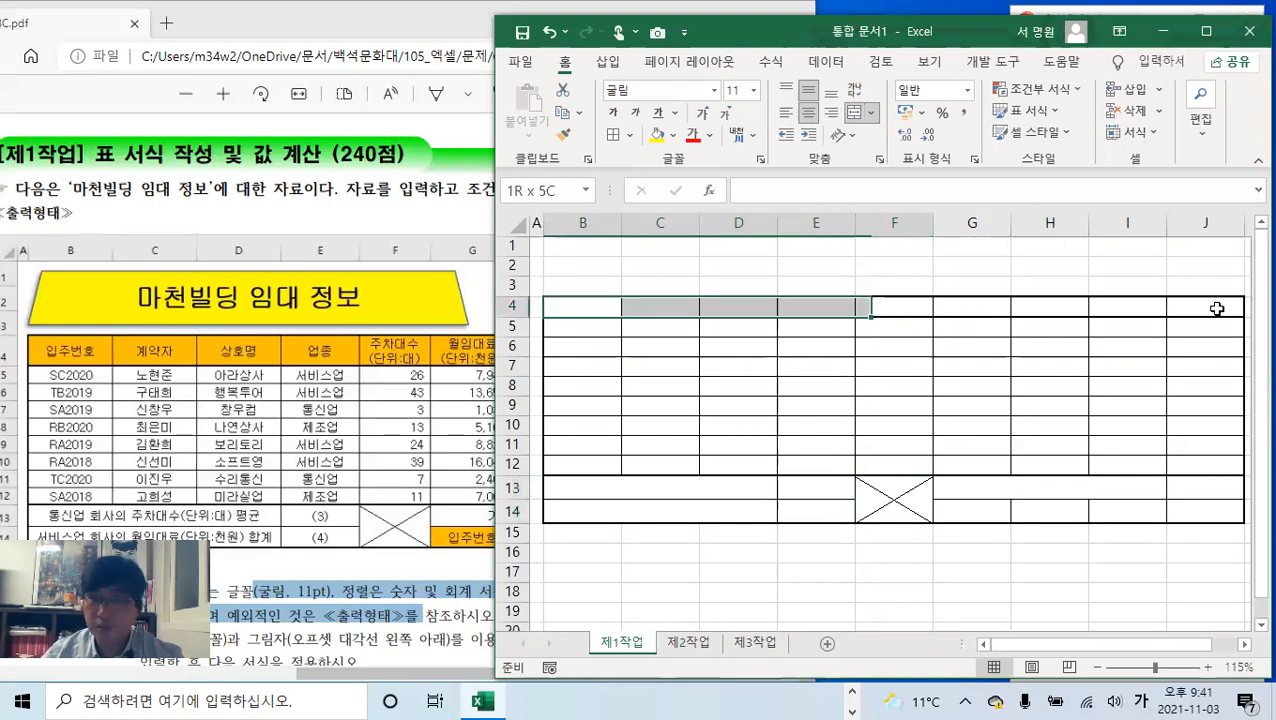
pyautogui.moveTo(1092, 299); pyautogui.dragTo(1092, 300)
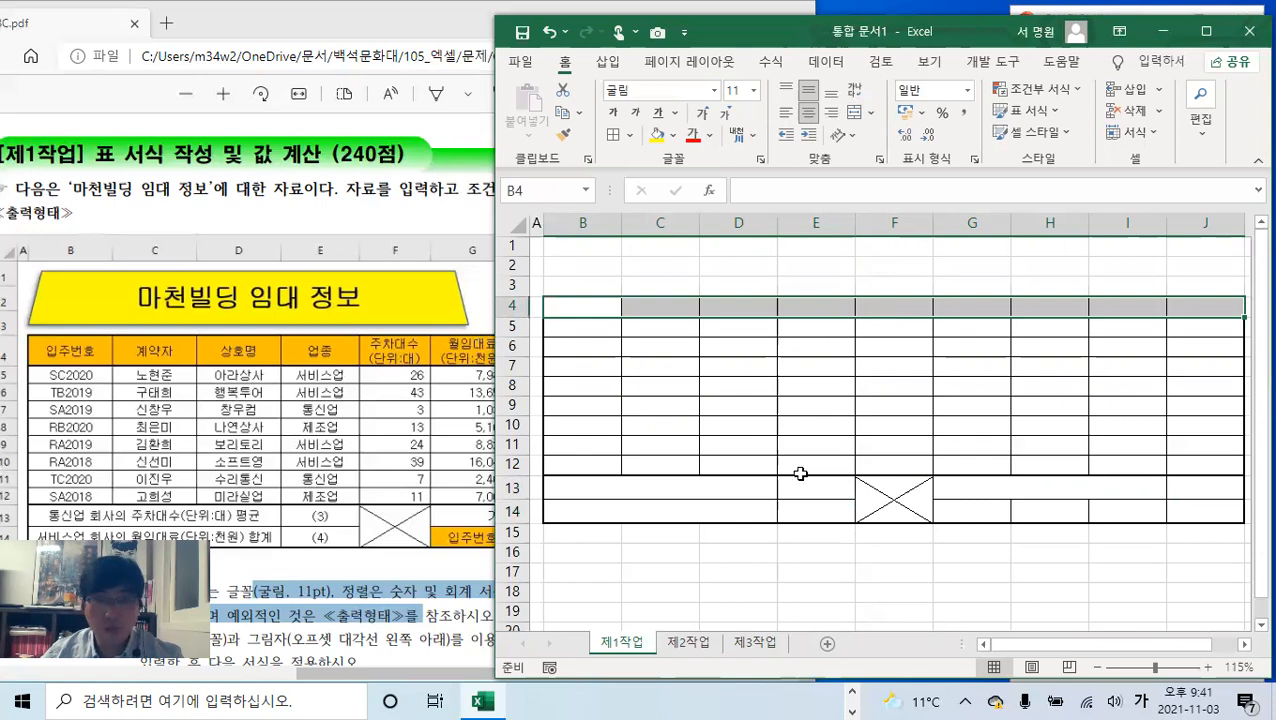
pyautogui.keyDown('ctrl'); pyautogui.click(965, 514); pyautogui.keyUp('ctrl')
pyautogui.keyDown('ctrl'); pyautogui.click(1115, 512); pyautogui.keyUp('ctrl')
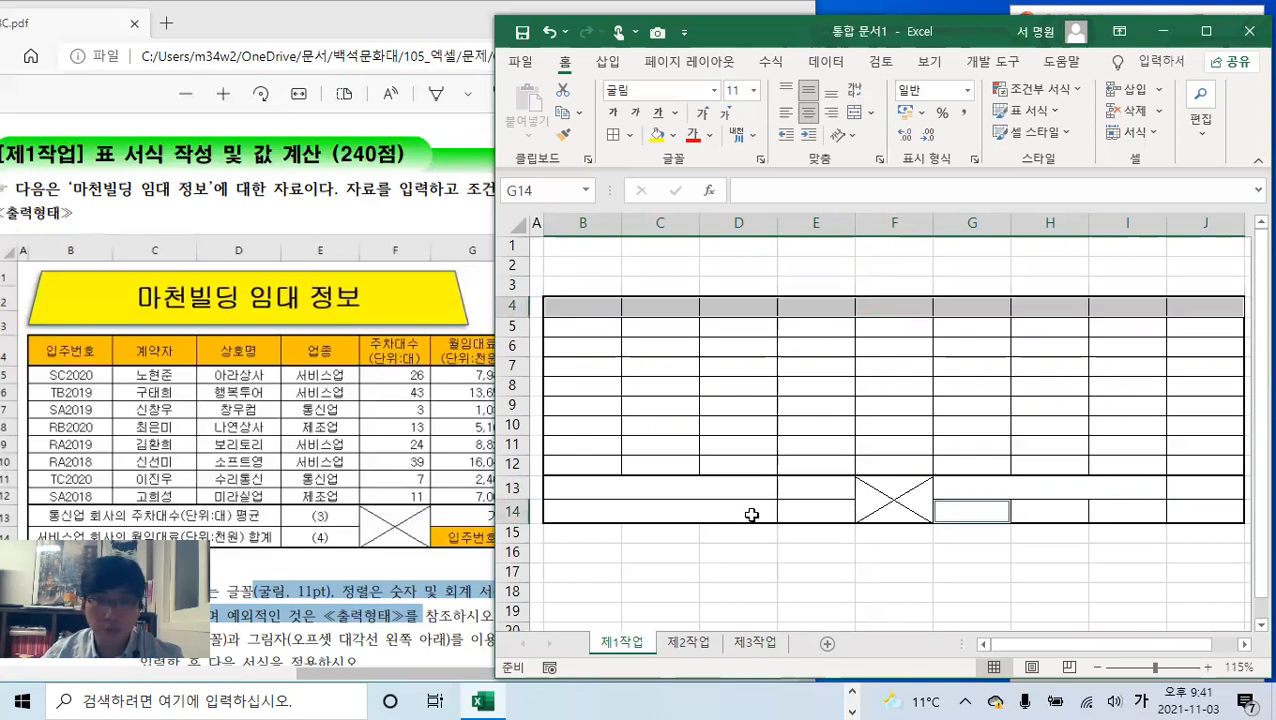
pyautogui.click(360, 517)
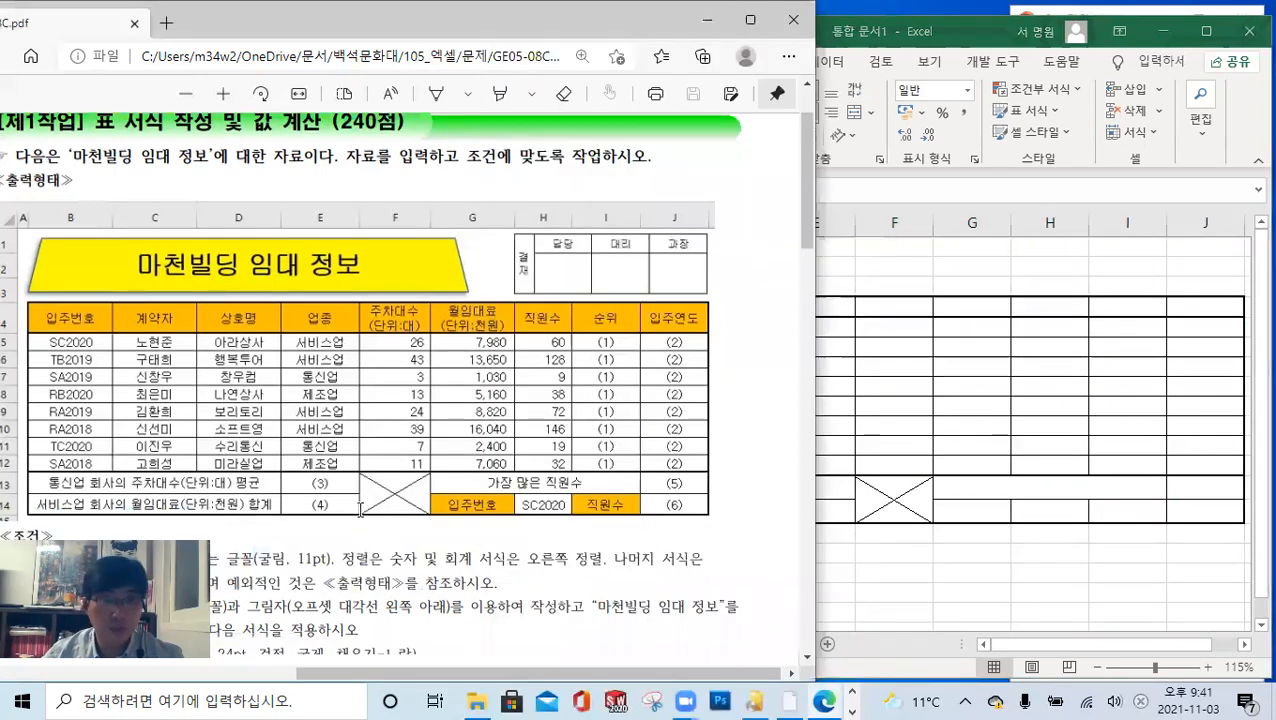
pyautogui.scroll(-3, 303, 510)
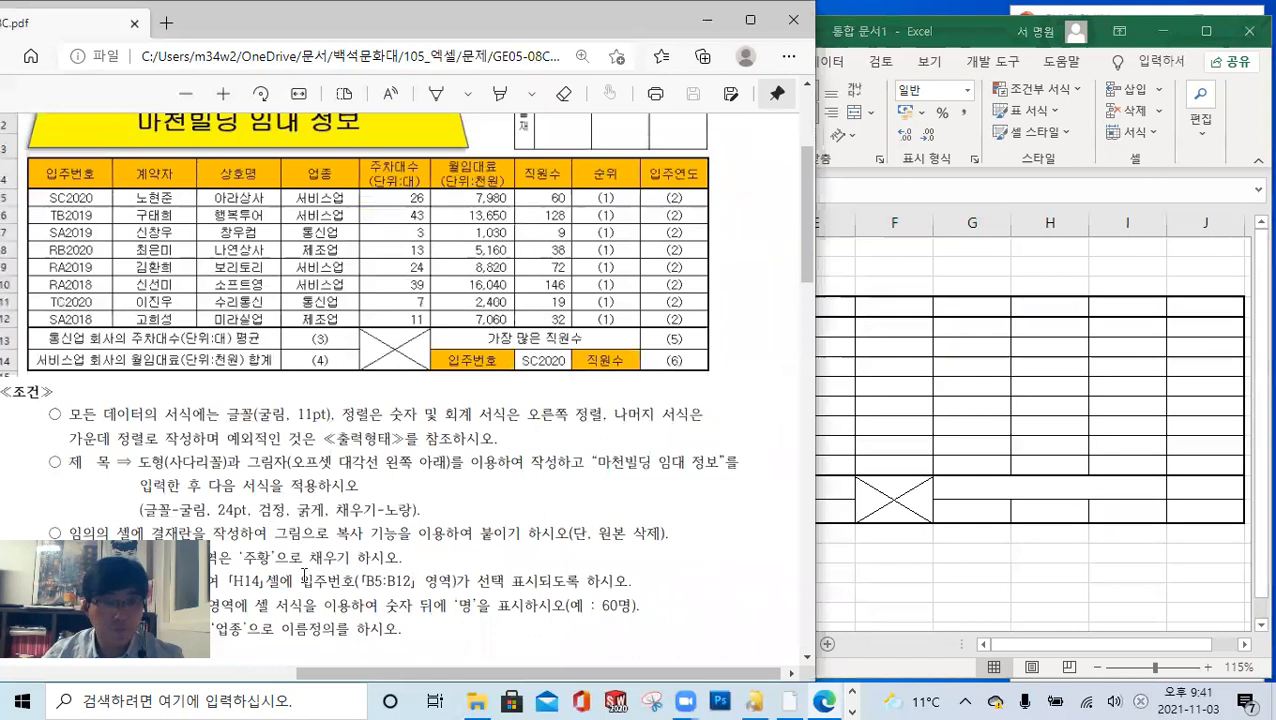
pyautogui.click(672, 136)
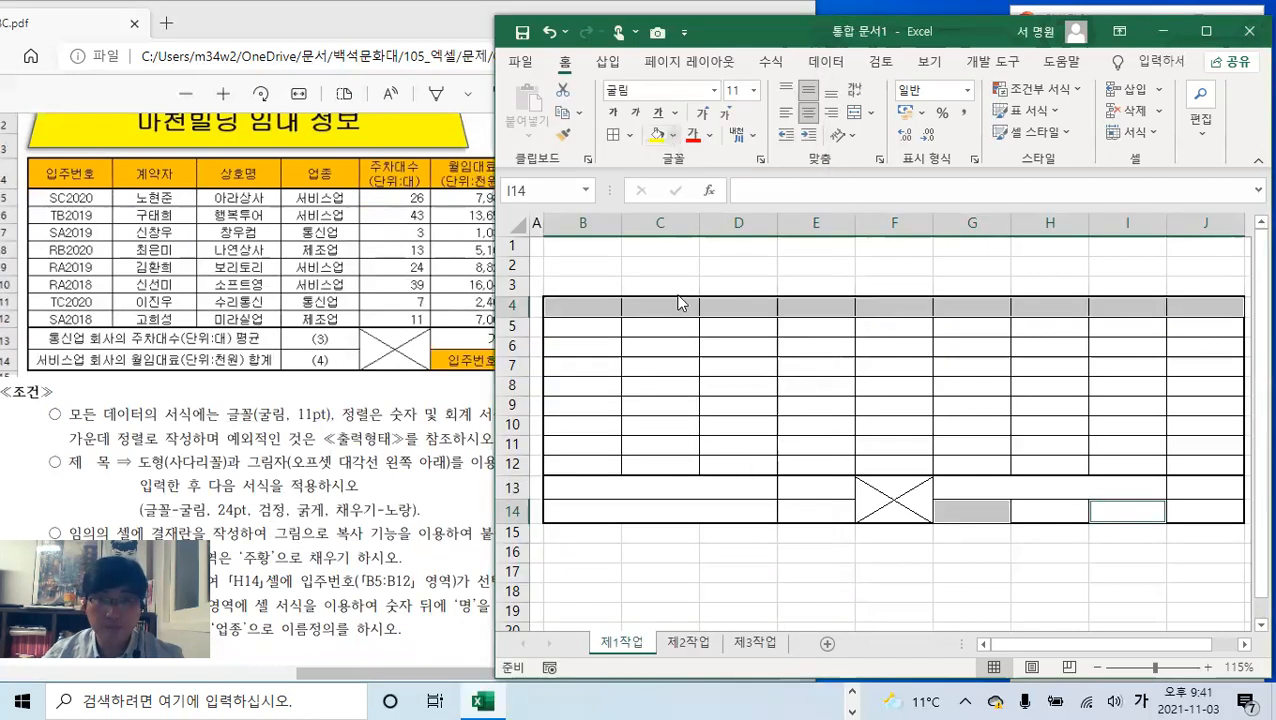
pyautogui.click(958, 400)
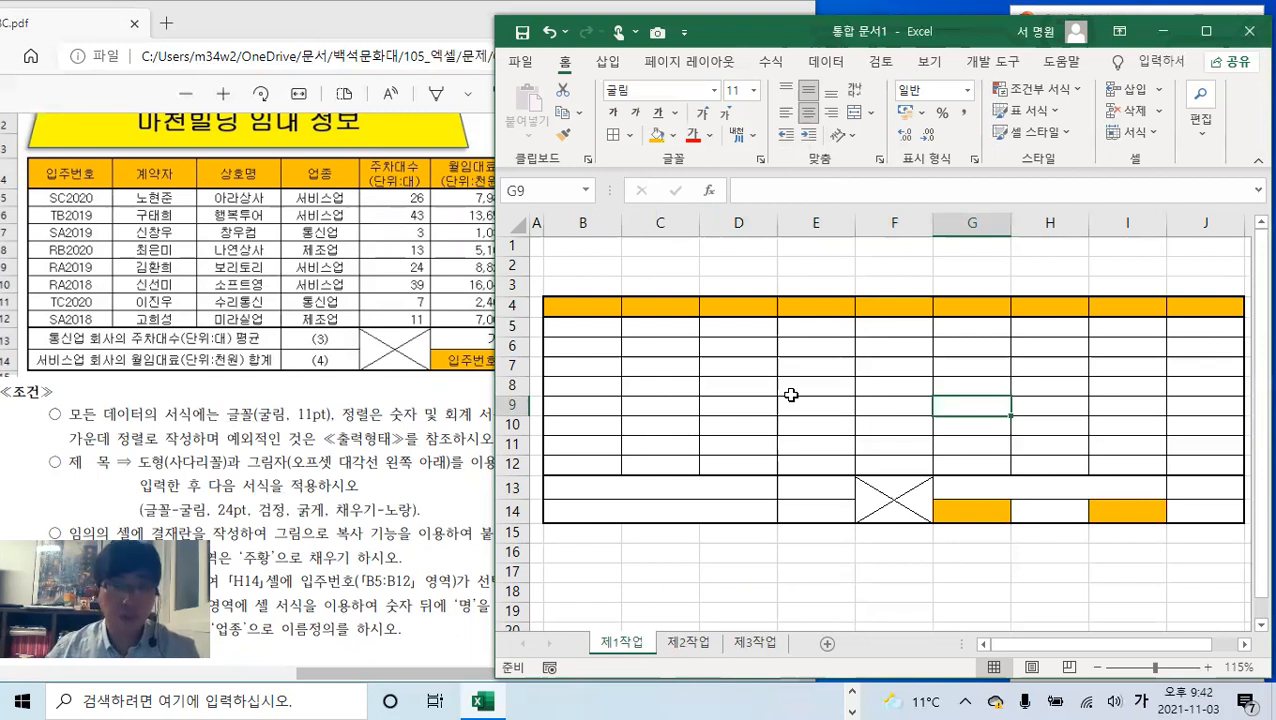
pyautogui.click(783, 389)
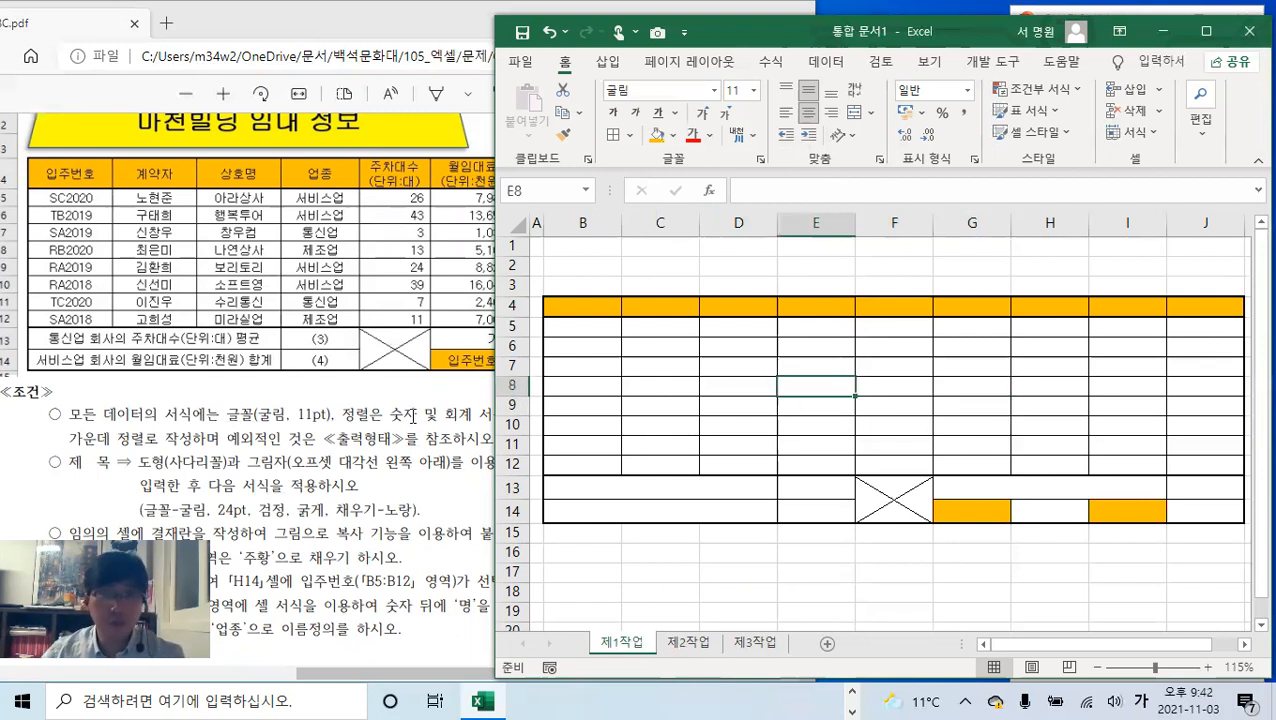
# - Apply the accounting (회계) number format to F5:H12 and move the workbook window aside to uncover more of the exam table
pyautogui.click(391, 441)
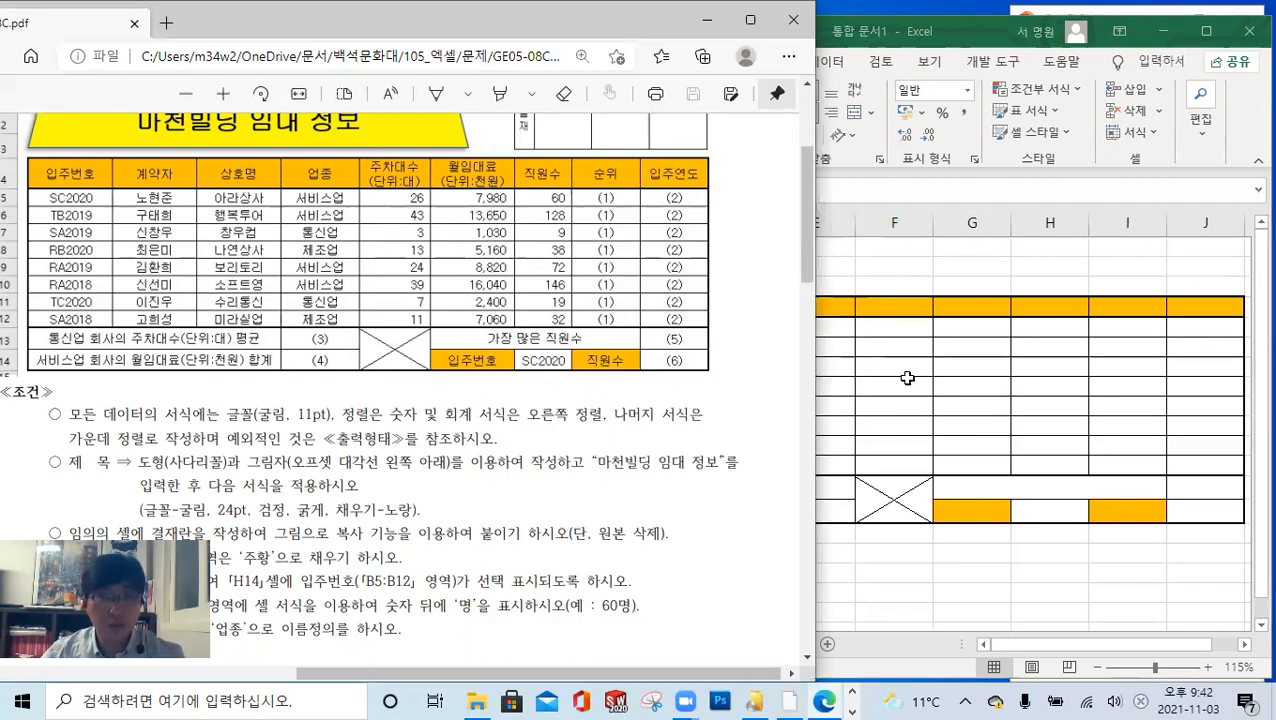
pyautogui.click(907, 378)
pyautogui.scroll(1, 405, 300)
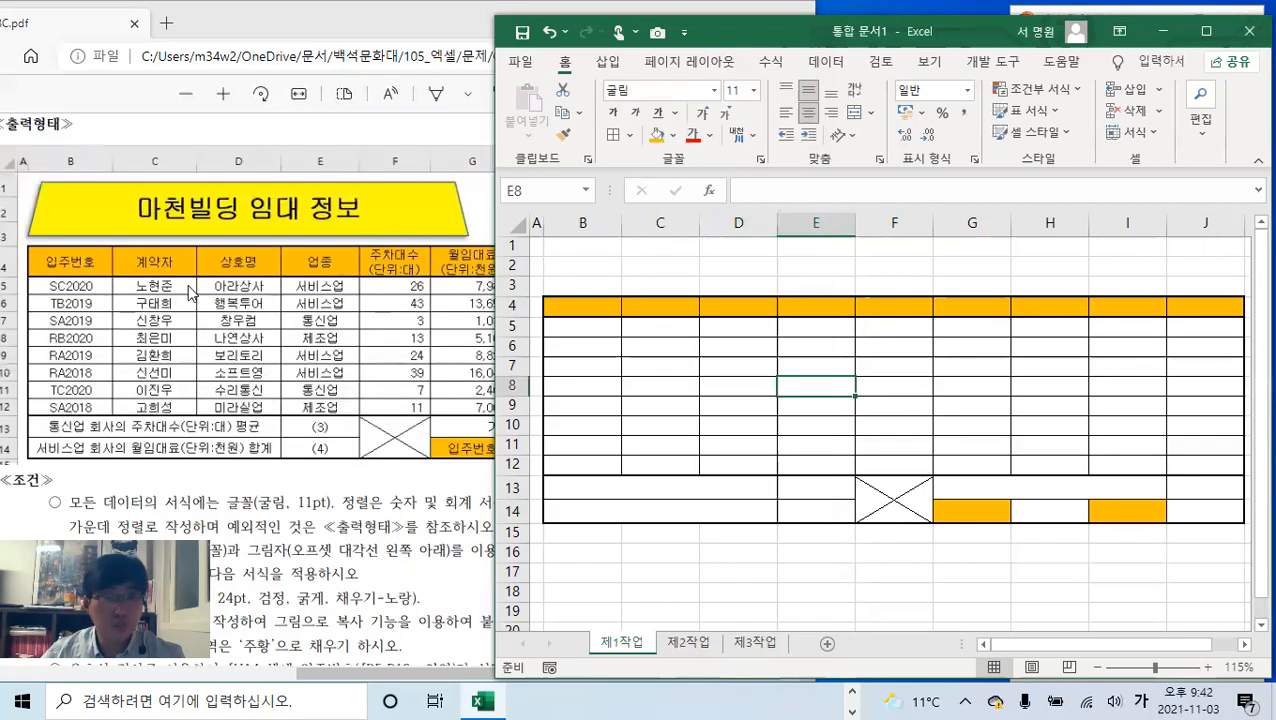
pyautogui.click(905, 328)
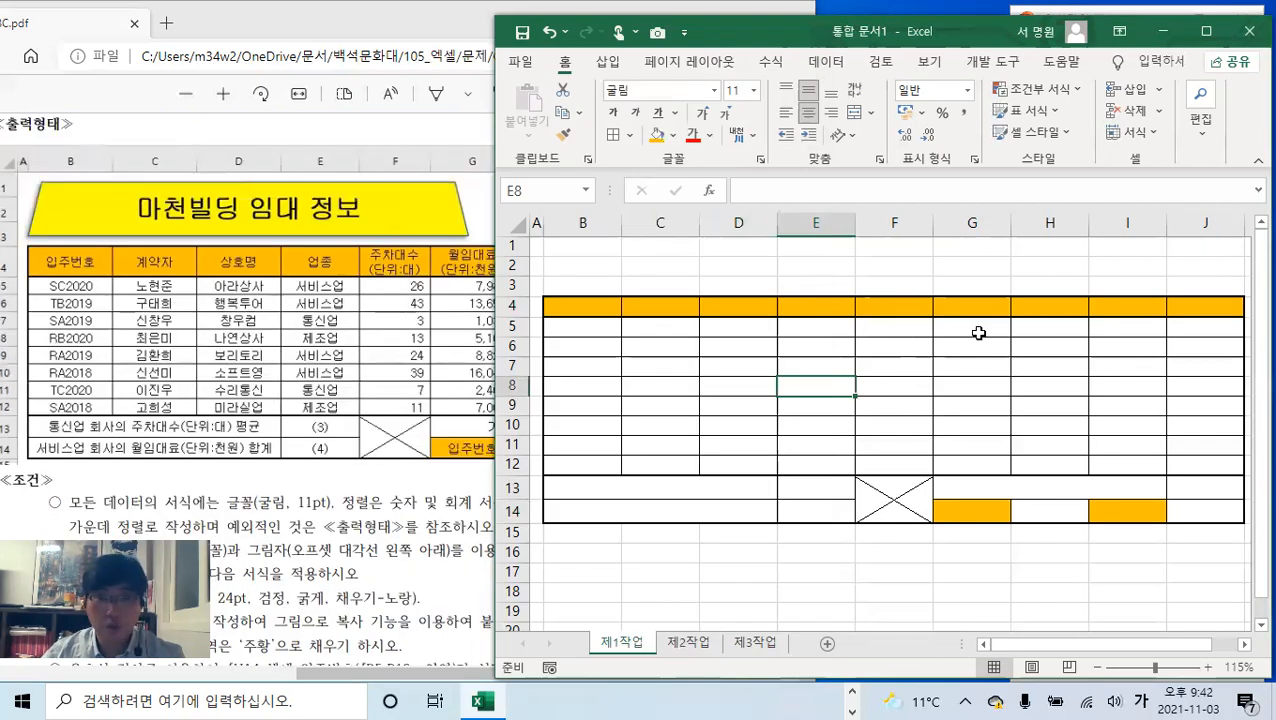
pyautogui.keyDown('shift'); pyautogui.click(1044, 462); pyautogui.keyUp('shift')
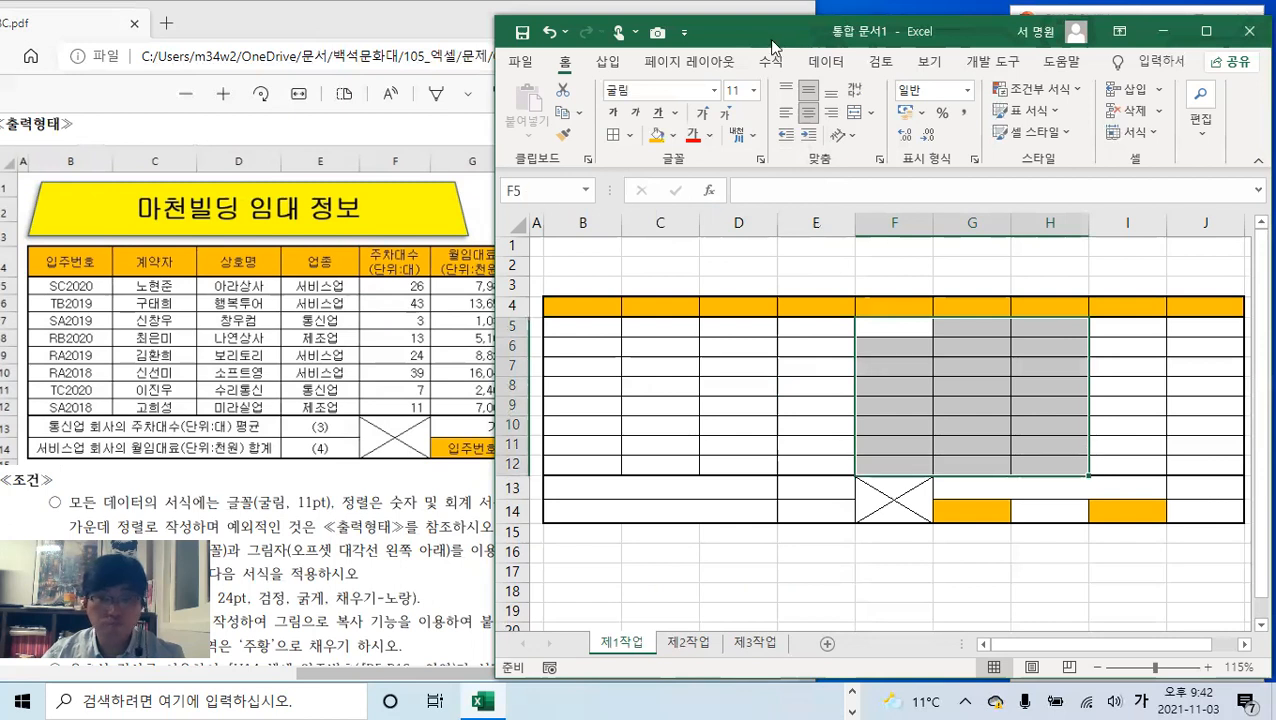
pyautogui.moveTo(769, 39); pyautogui.dragTo(857, 42)
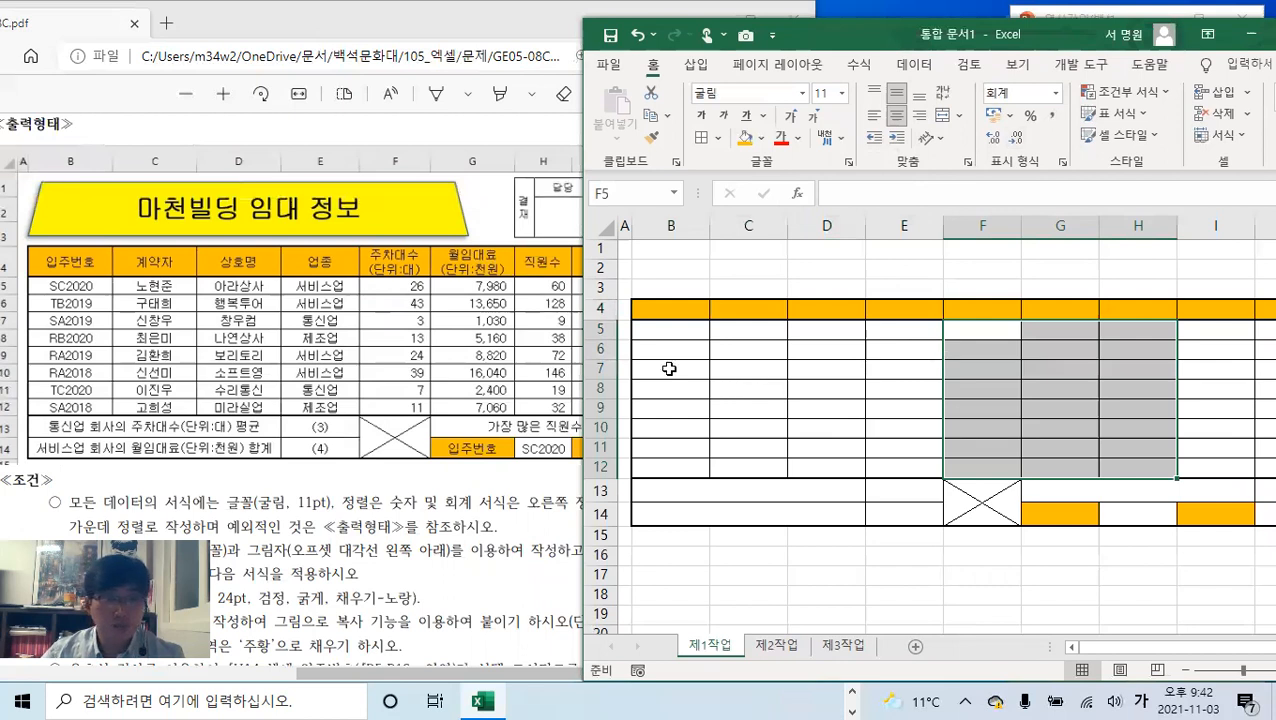
pyautogui.press('Down')
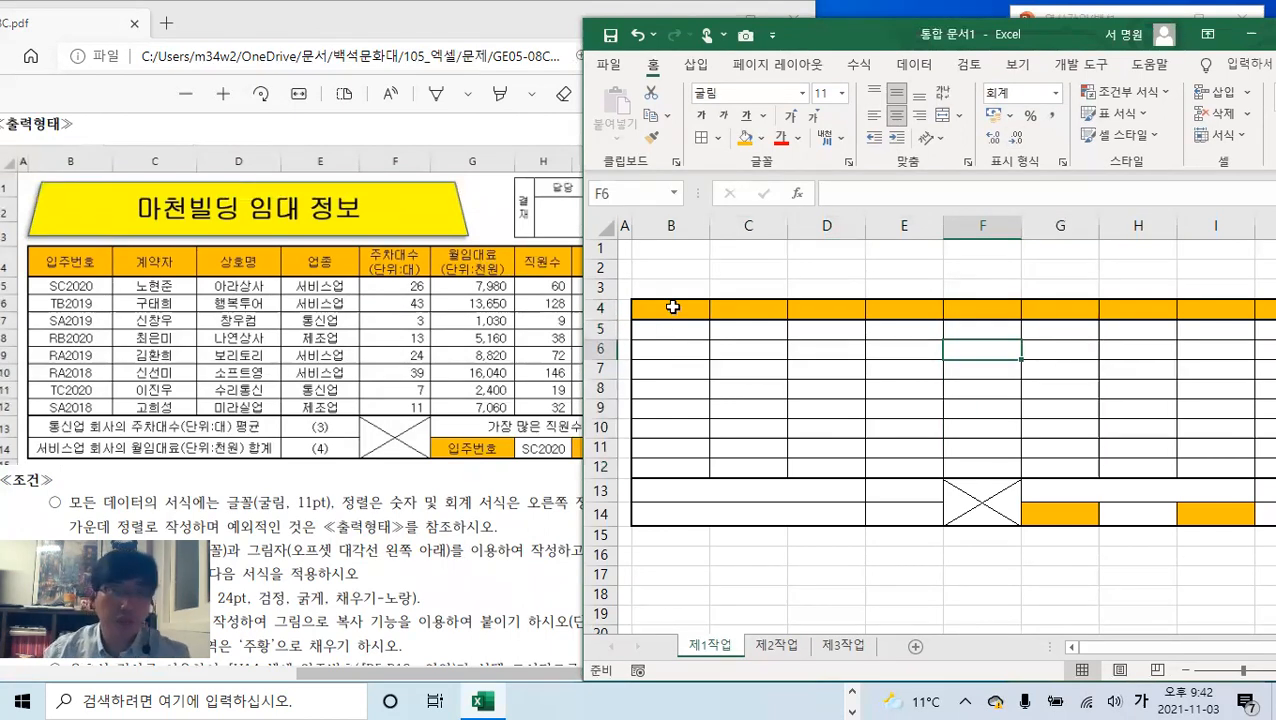
# - Enter the header 입주번호 in B4 and the codes SC2020, TB2019 and SA2019 in B5:B7
pyautogui.click(673, 307)
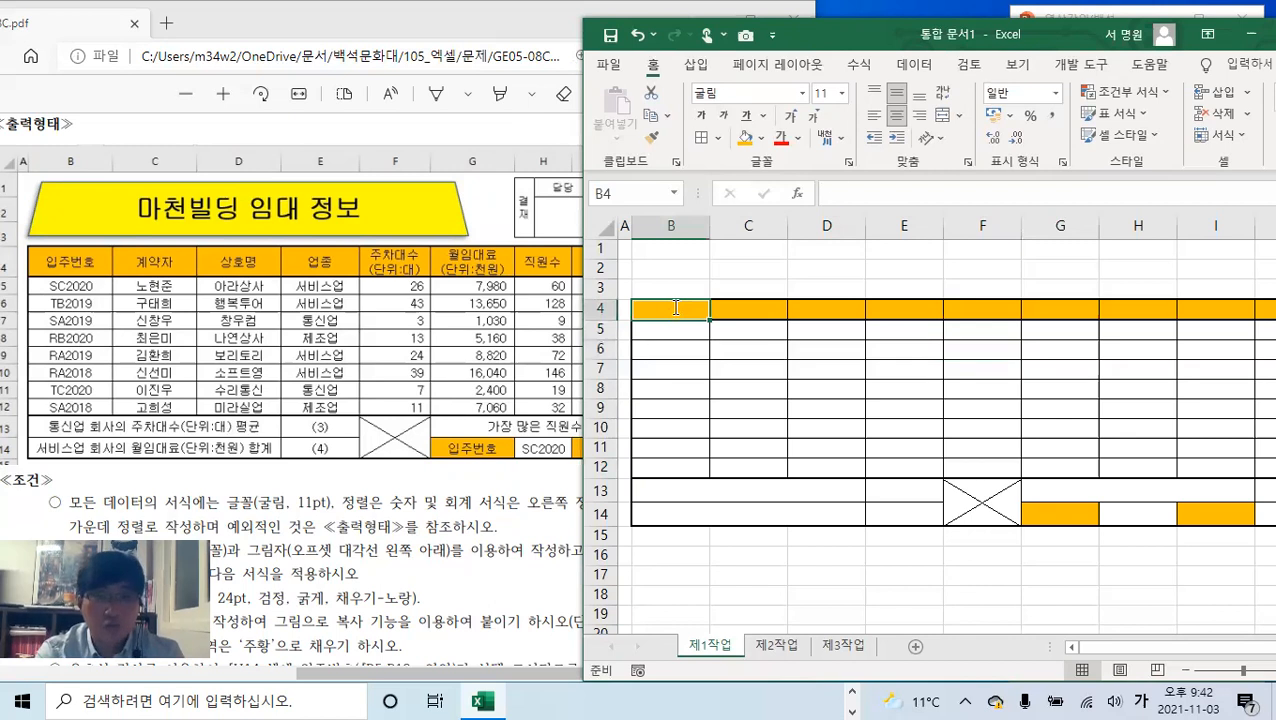
pyautogui.write('입주번호')
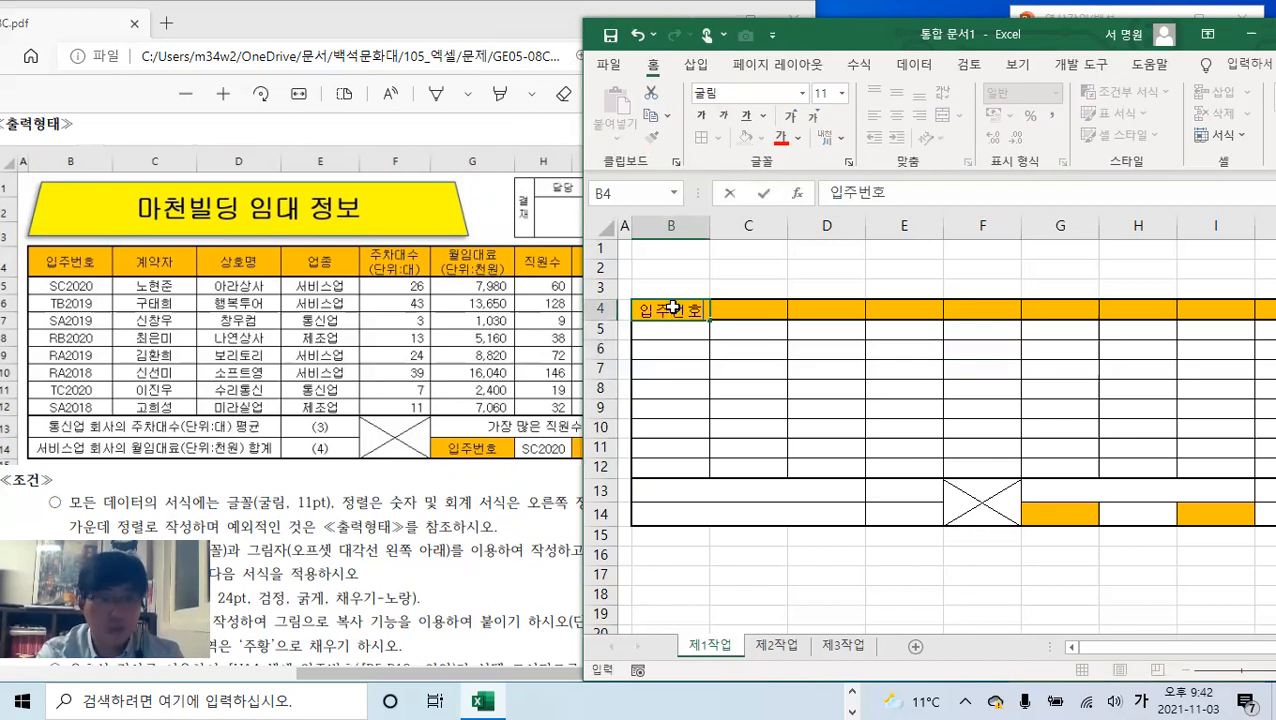
pyautogui.press('Return')
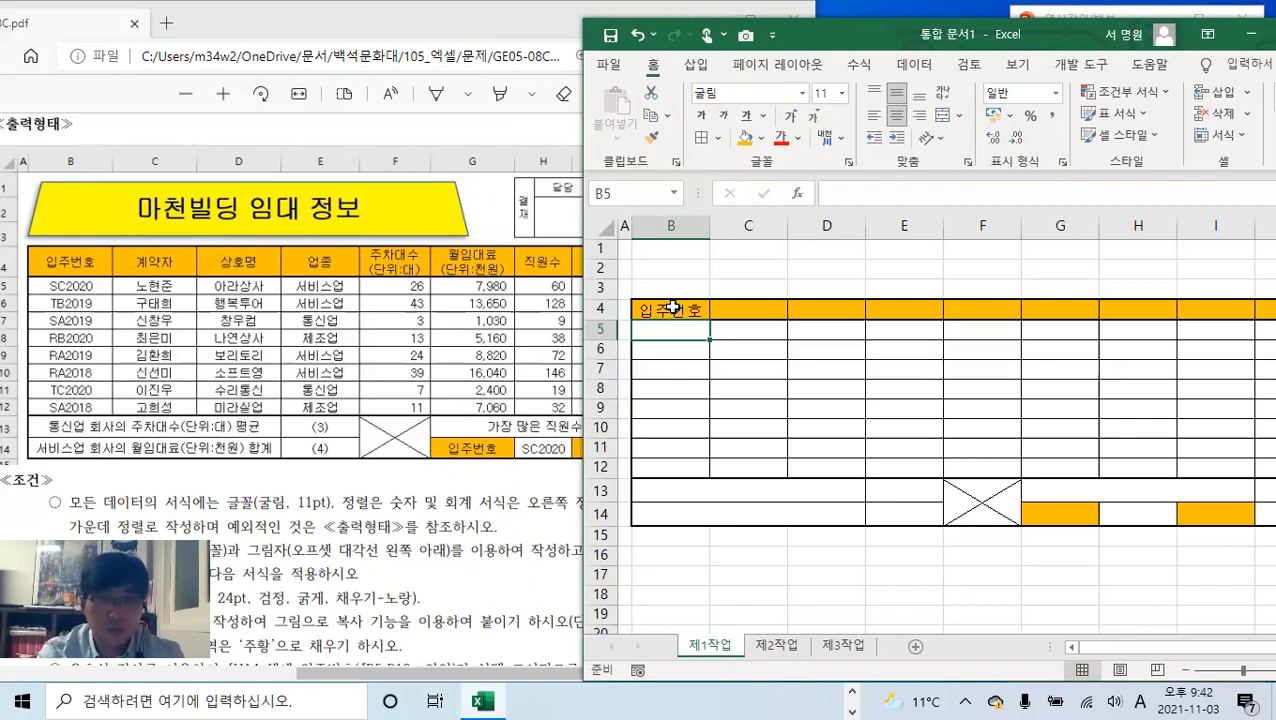
pyautogui.write('SC2020')
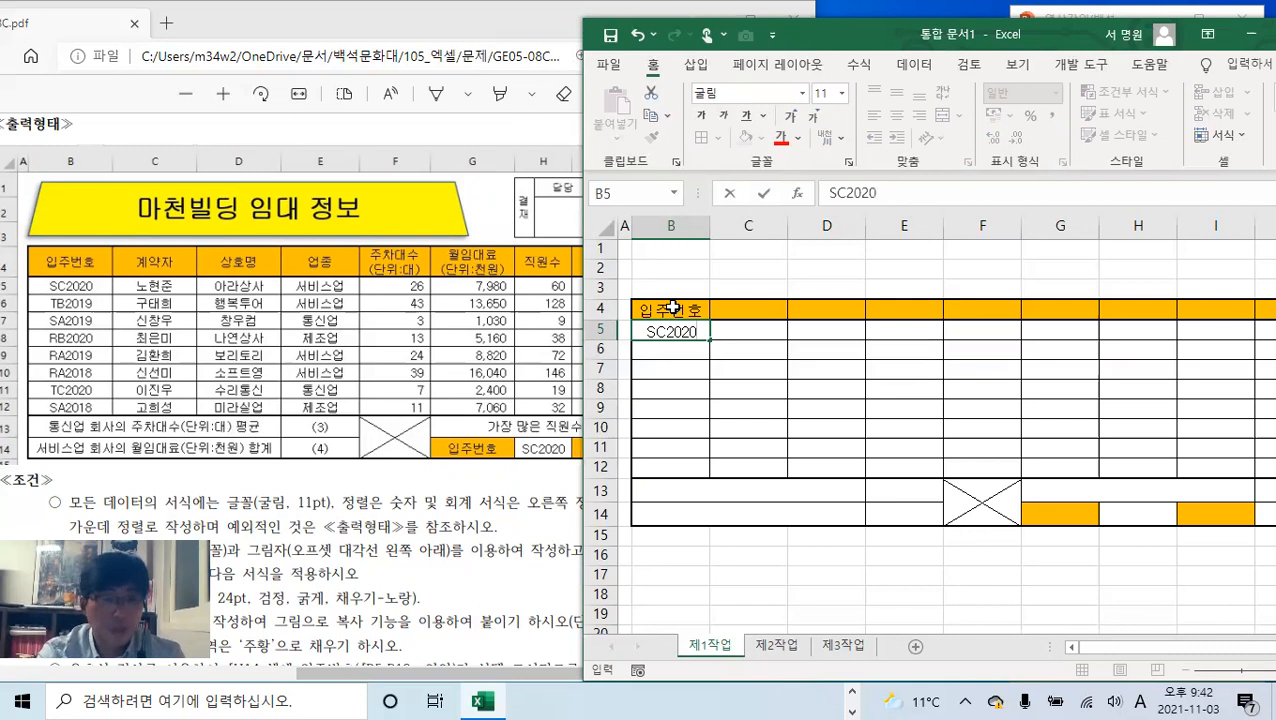
pyautogui.press('Return')
pyautogui.write('TB2019')
pyautogui.press('Return')
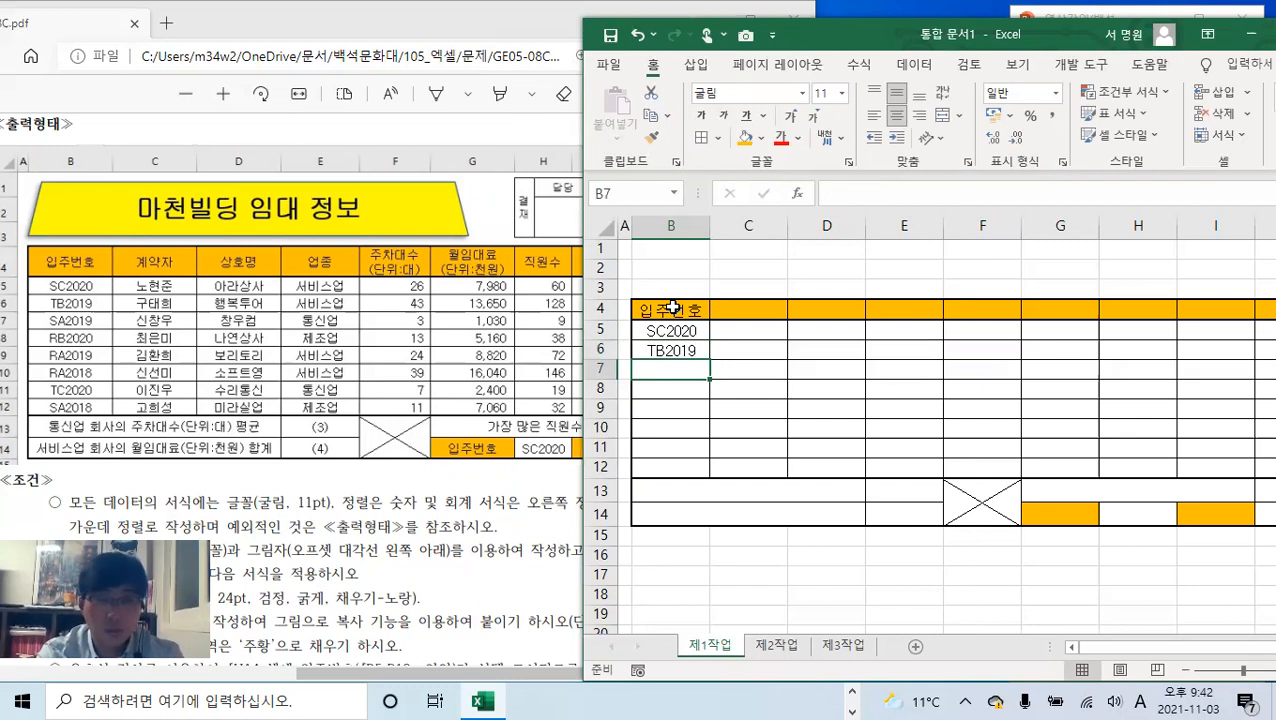
pyautogui.write('SA2019')
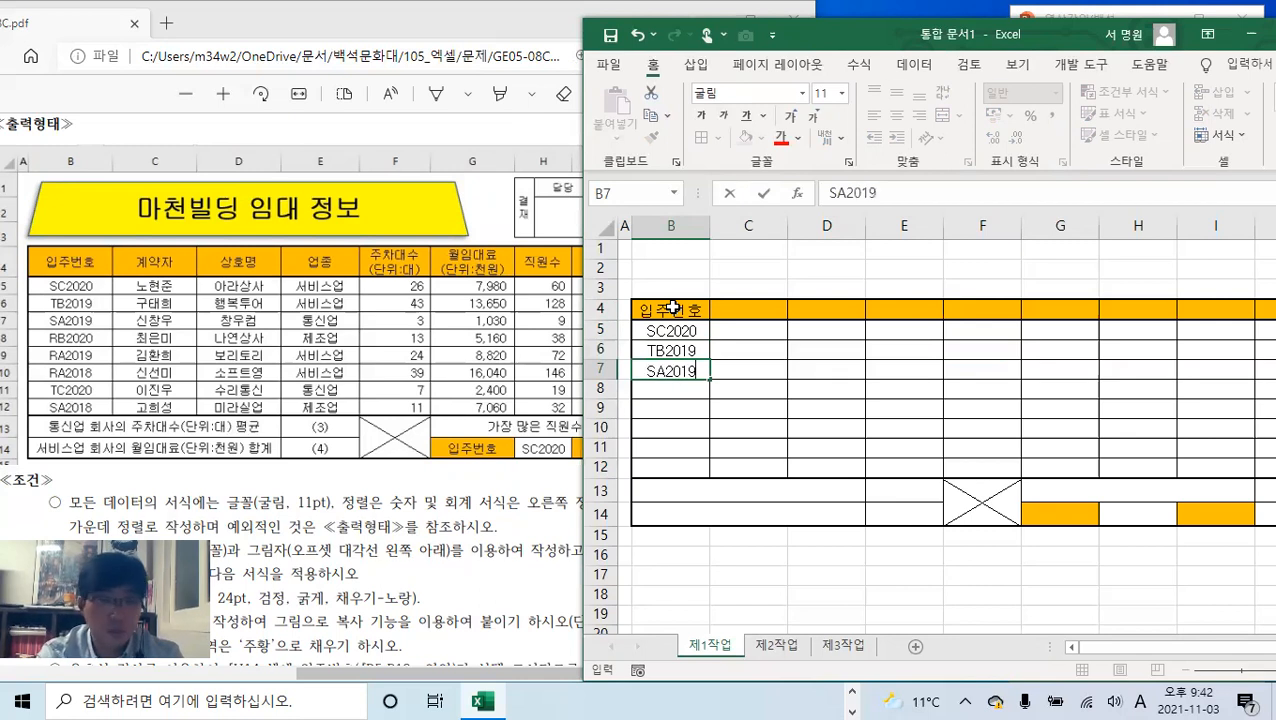
pyautogui.press('Return')
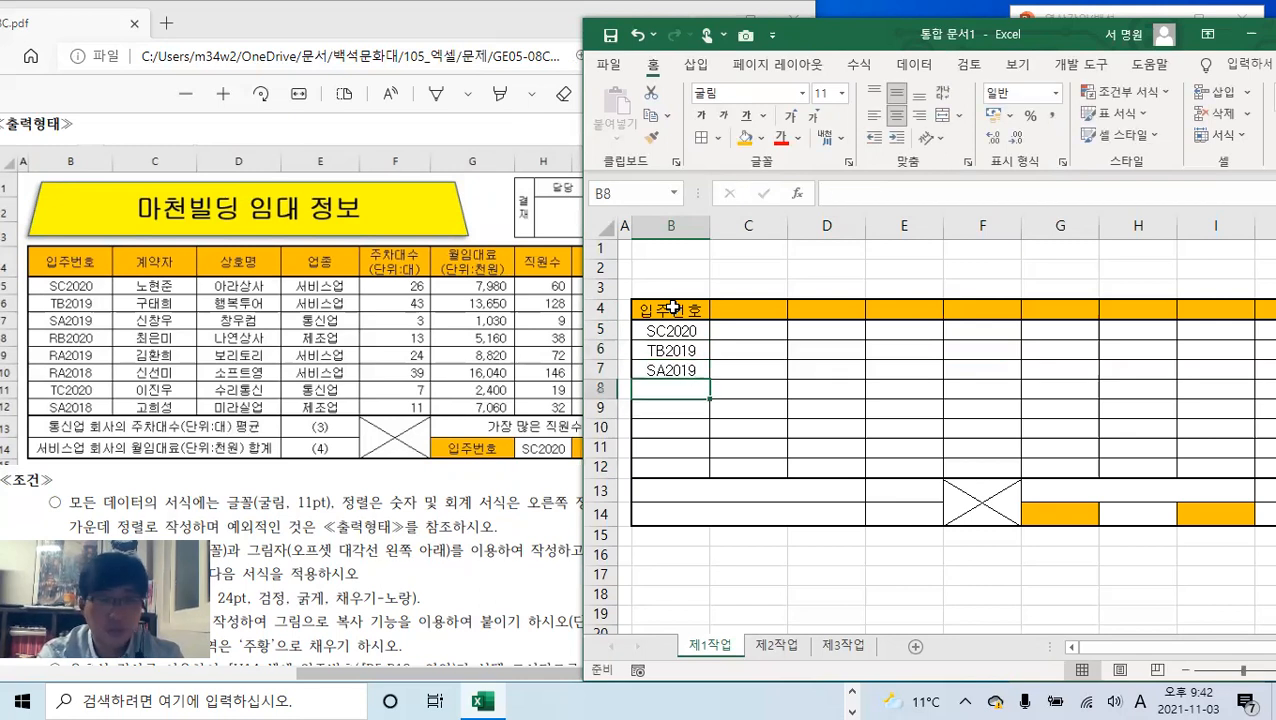
# - Enter the codes RB2020, RA2019, RA2018, TC2020 and SA2018 in B8:B12
pyautogui.write('RB')
pyautogui.write('2020')
pyautogui.press('Return')
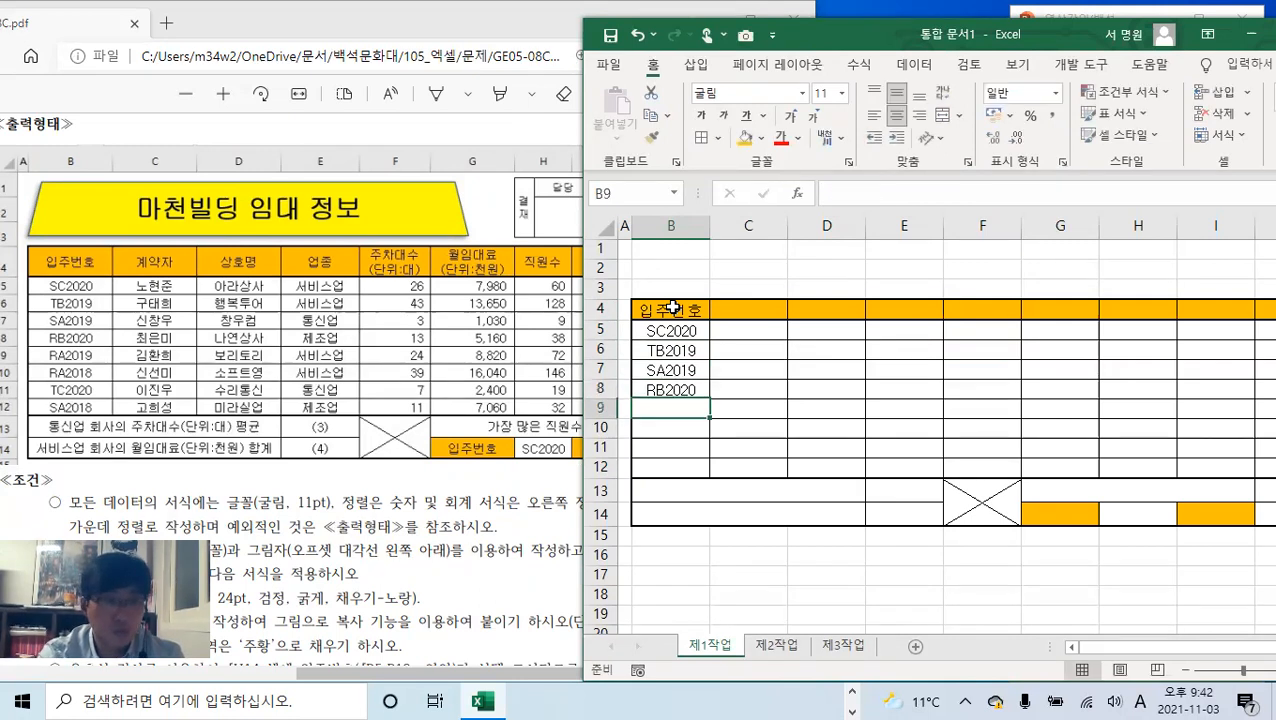
pyautogui.write('RA2019')
pyautogui.press('Return')
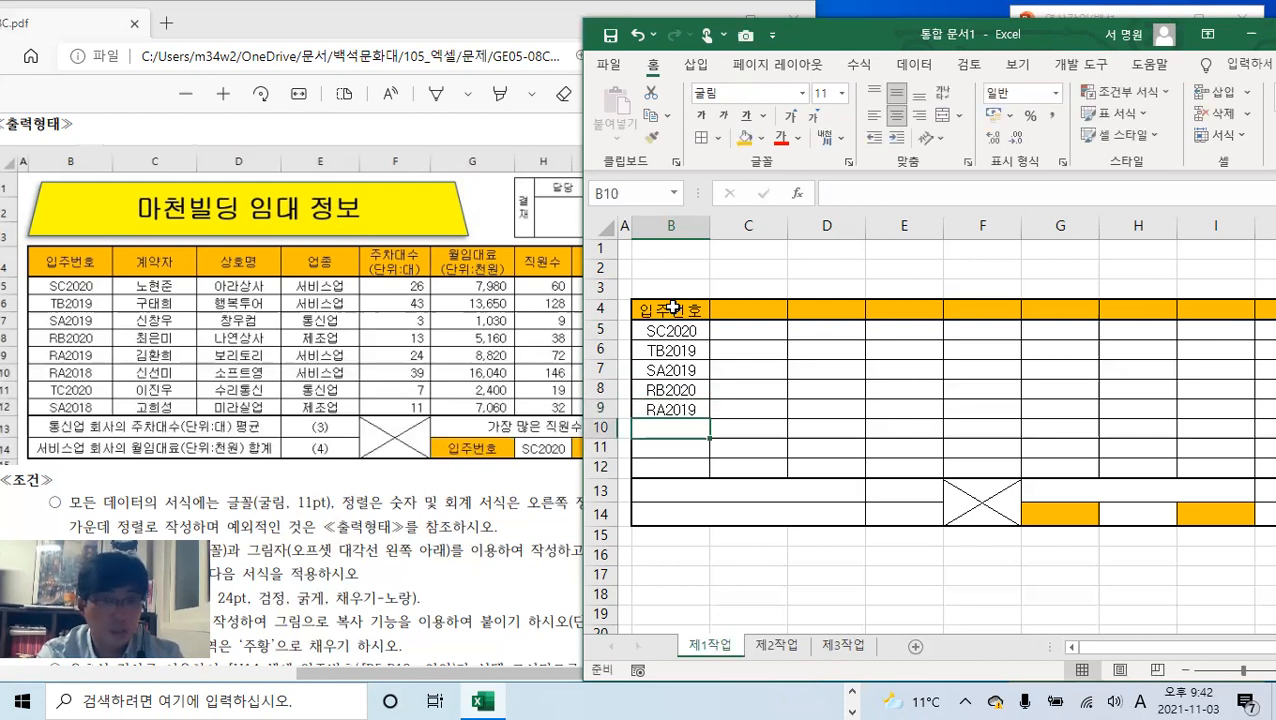
pyautogui.write('RA')
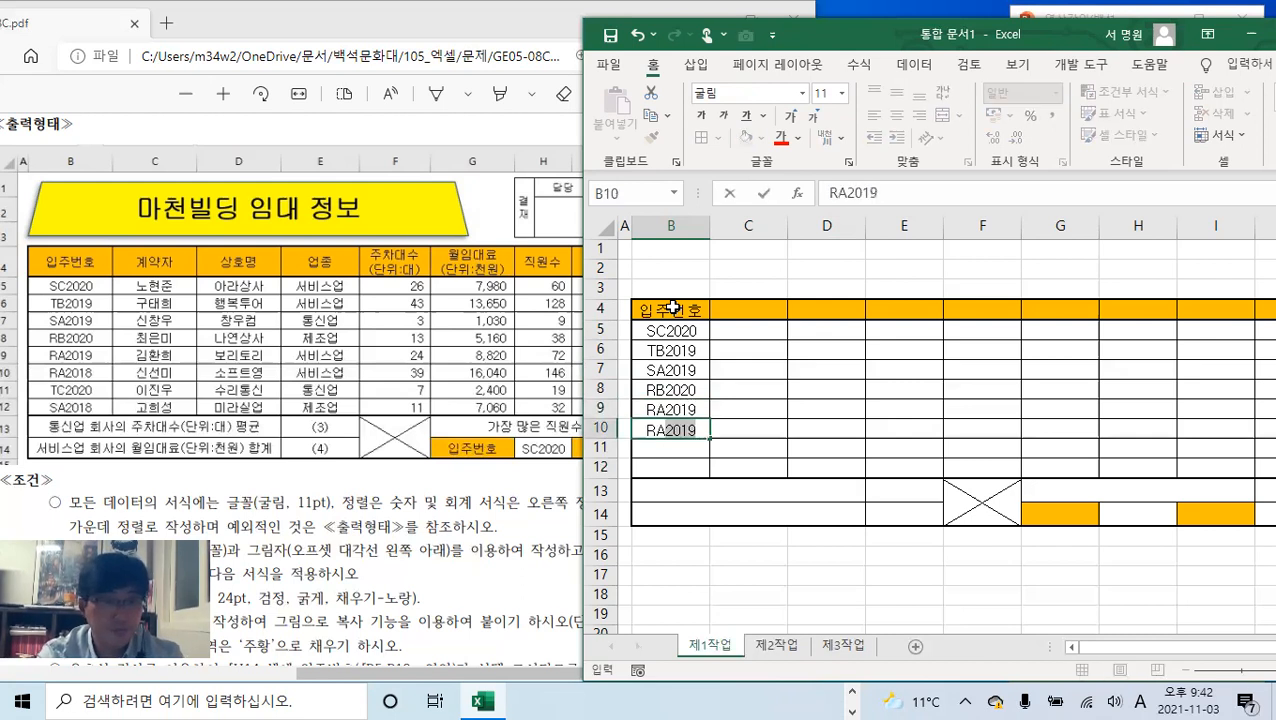
pyautogui.write('2018')
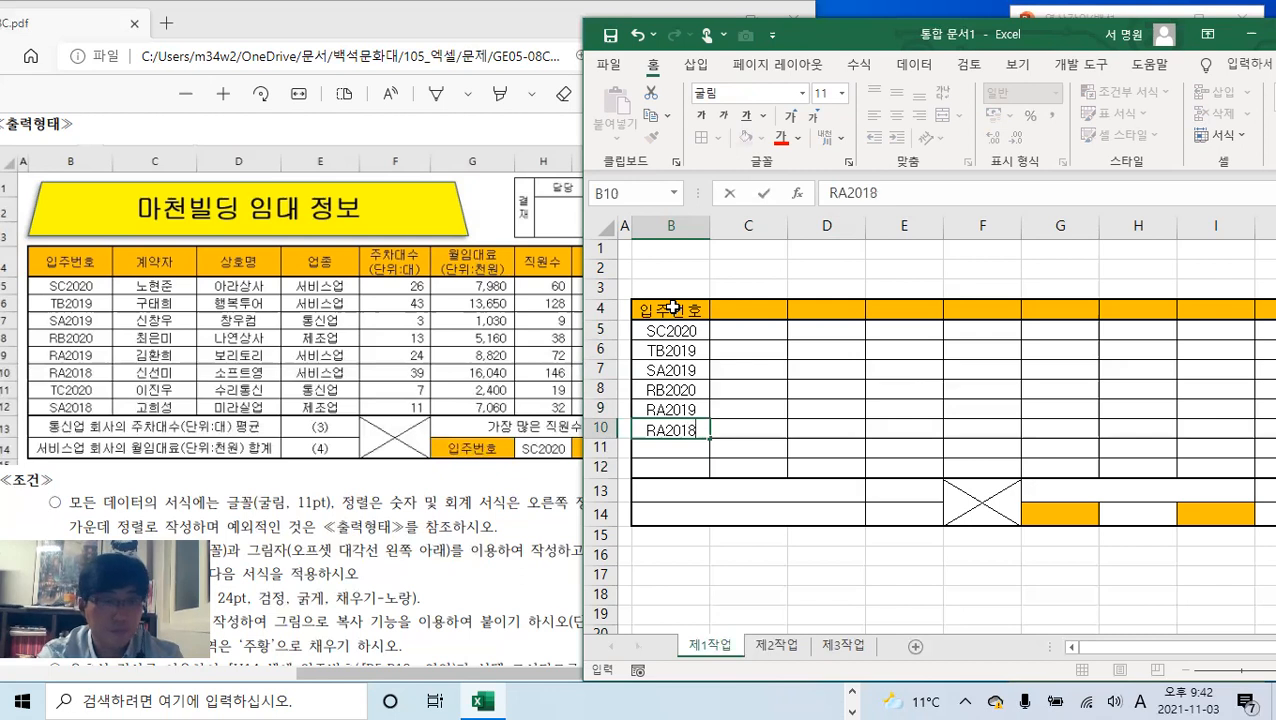
pyautogui.press('Return')
pyautogui.write('TC2020')
pyautogui.press('Return')
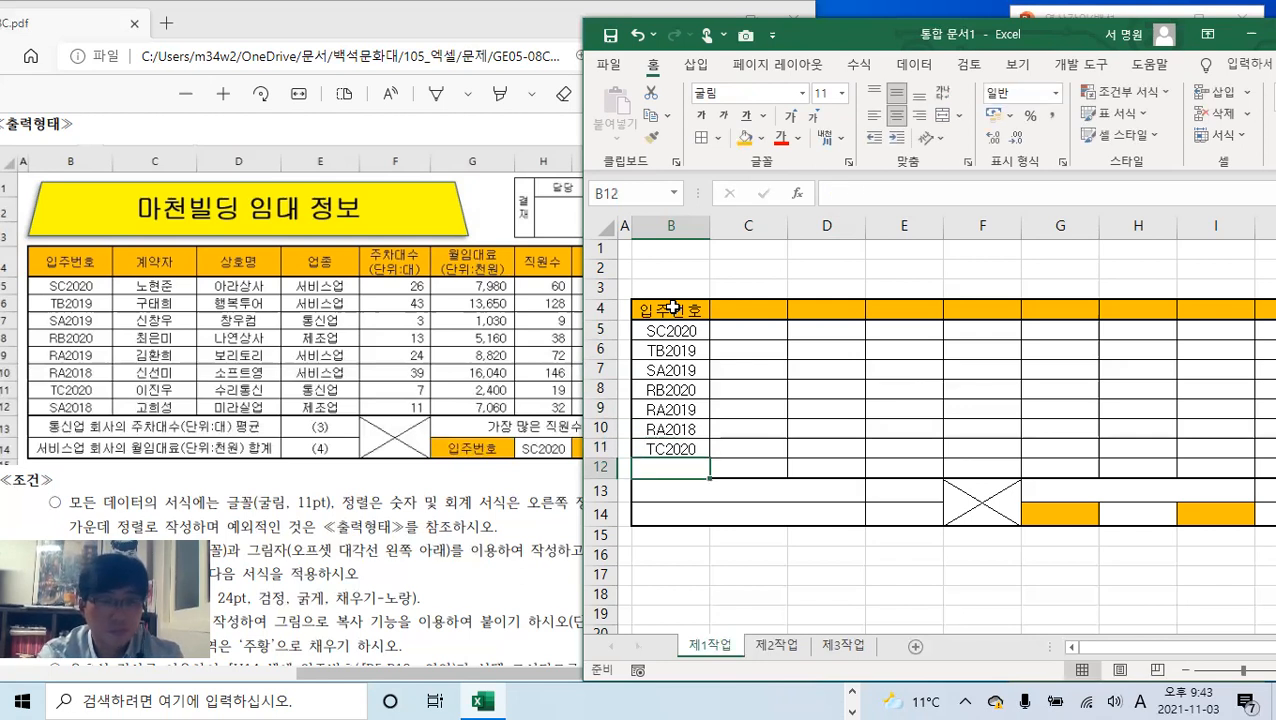
pyautogui.write('SA2018')
pyautogui.press('Return')
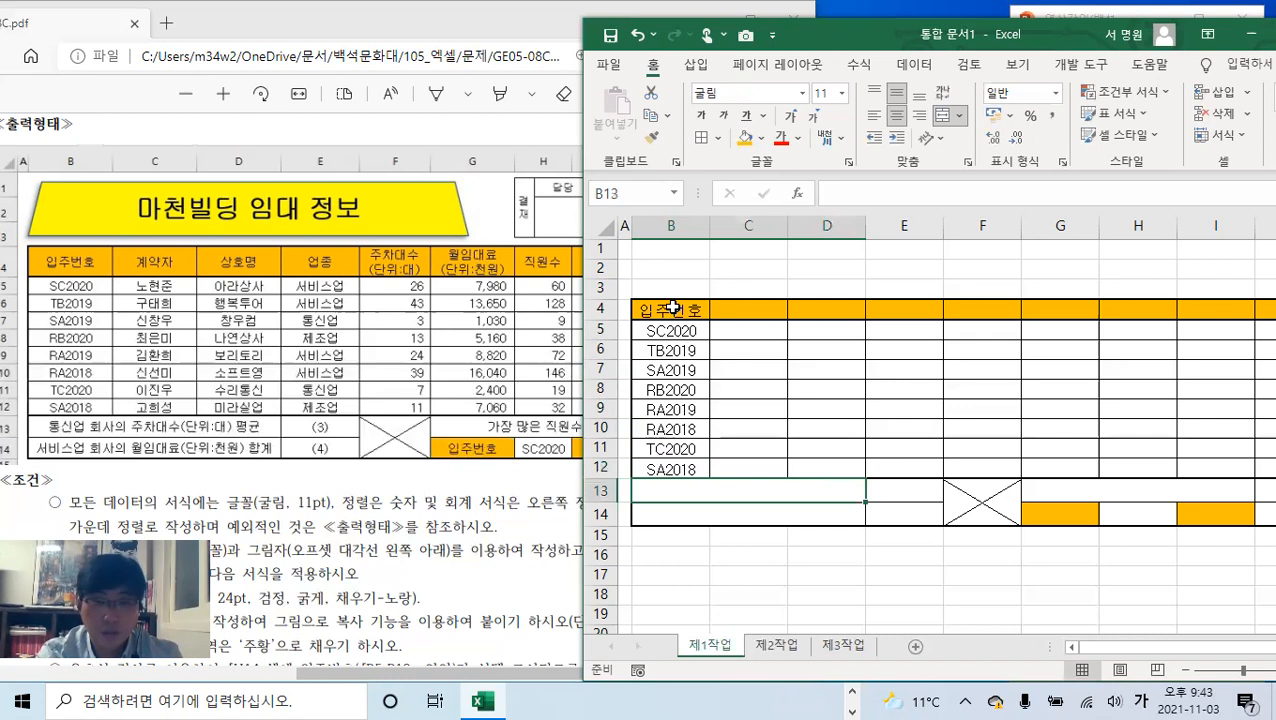
# - Enter the label 통신업 회사의 주차대수(단위:대) 평균 in merged cell B13 and widen columns B to D to fit it
pyautogui.write('통신업')
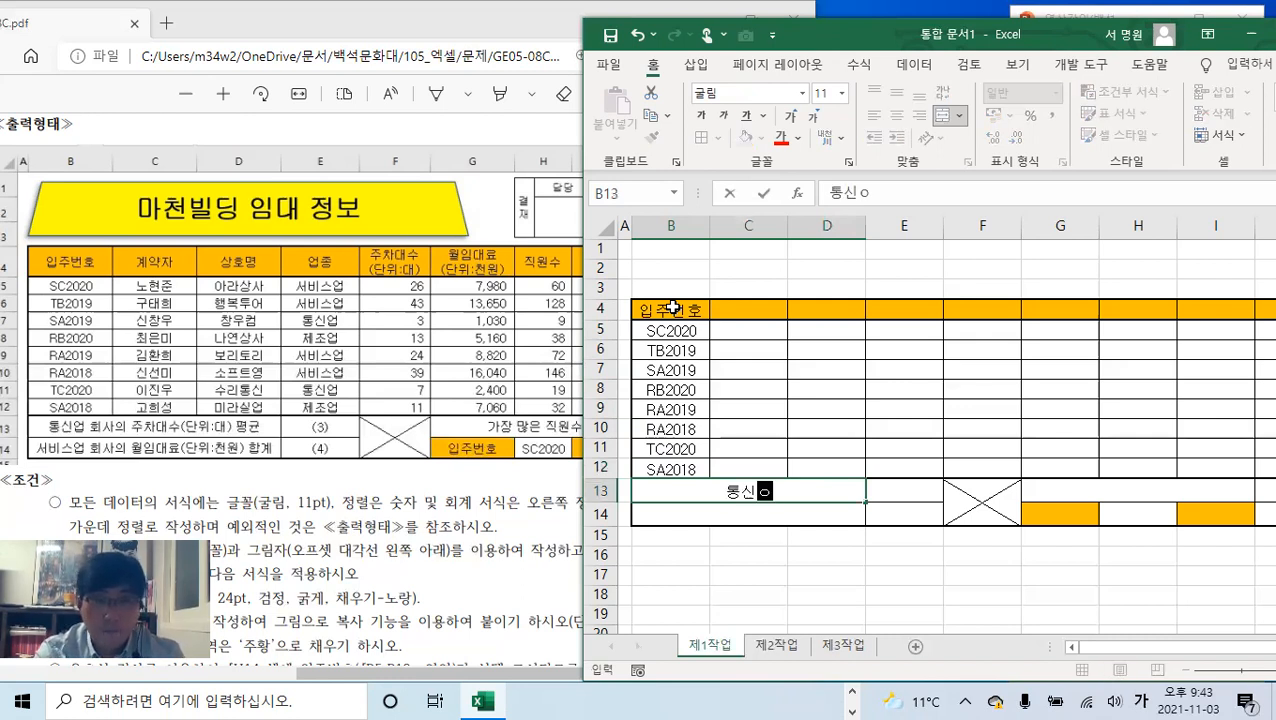
pyautogui.write(' 회사의')
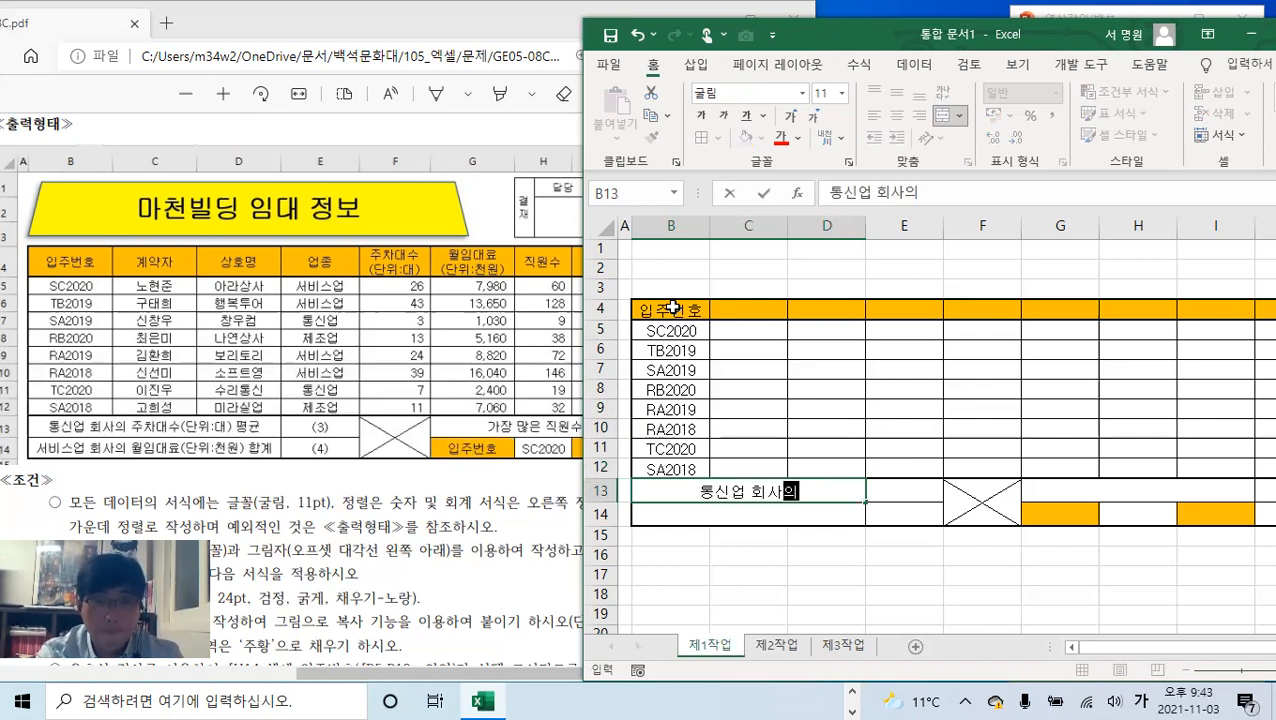
pyautogui.write(' 주차대수')
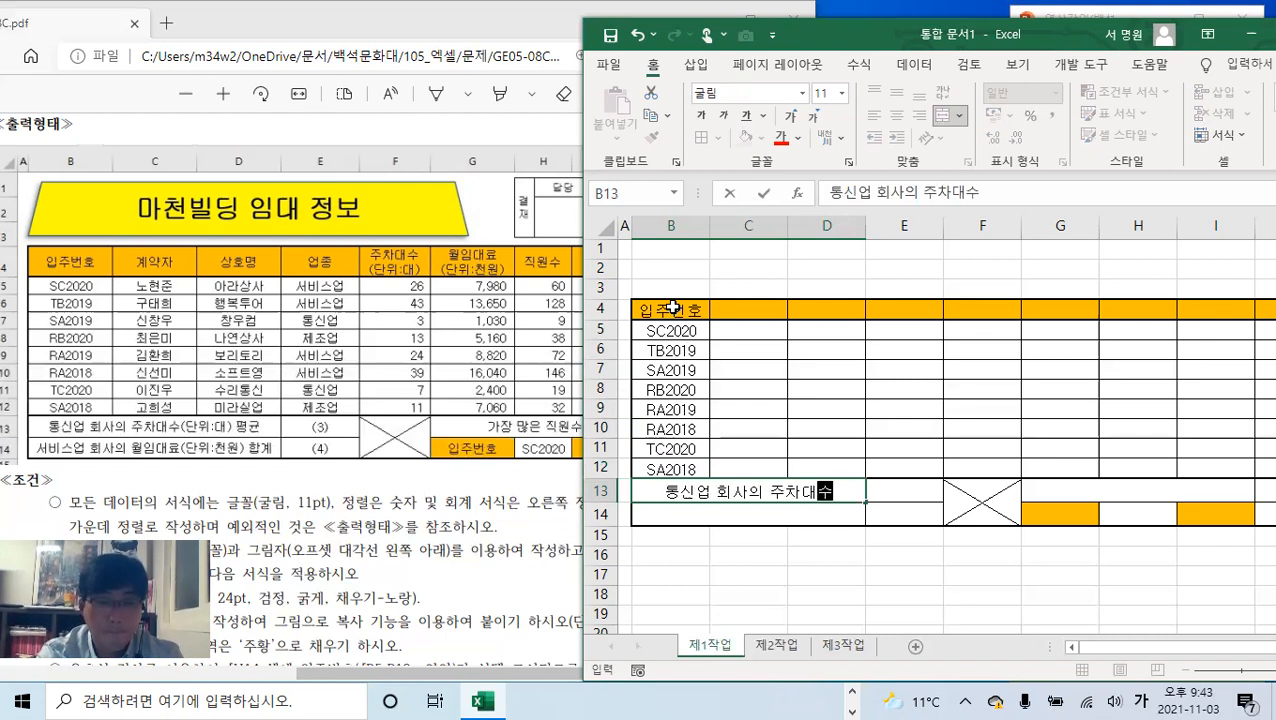
pyautogui.write('(단위:대')
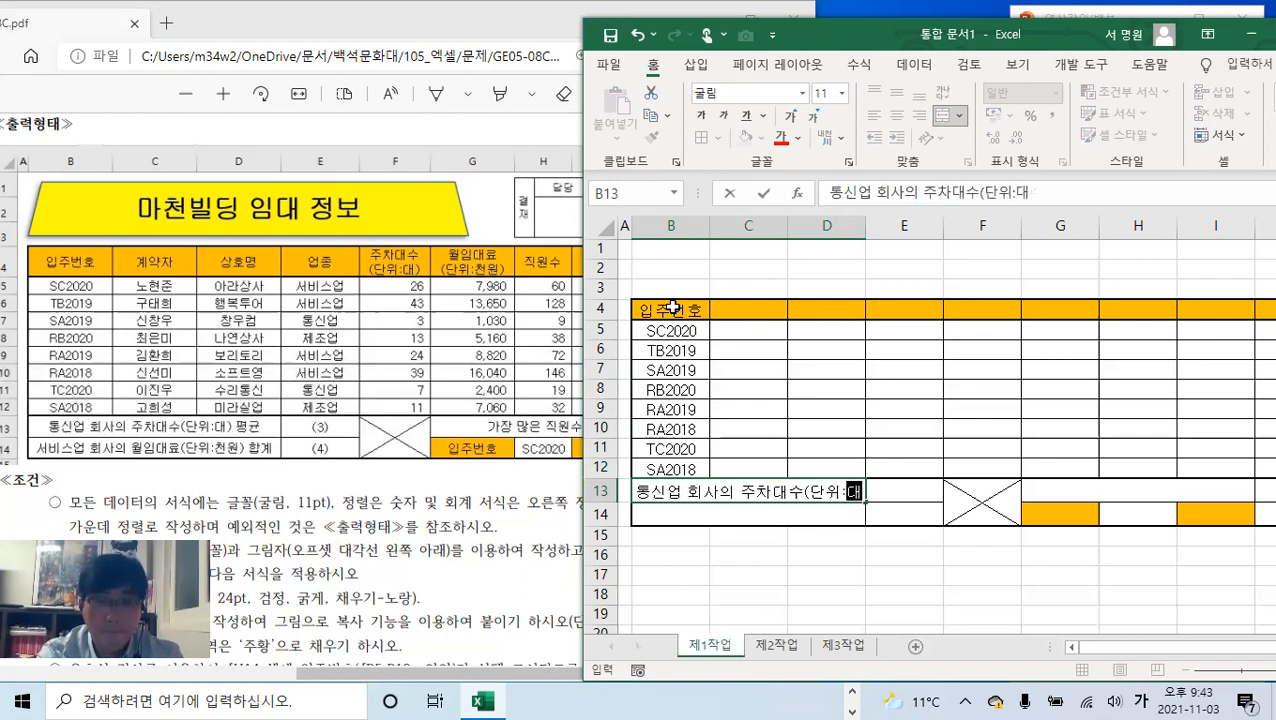
pyautogui.write(') 평균')
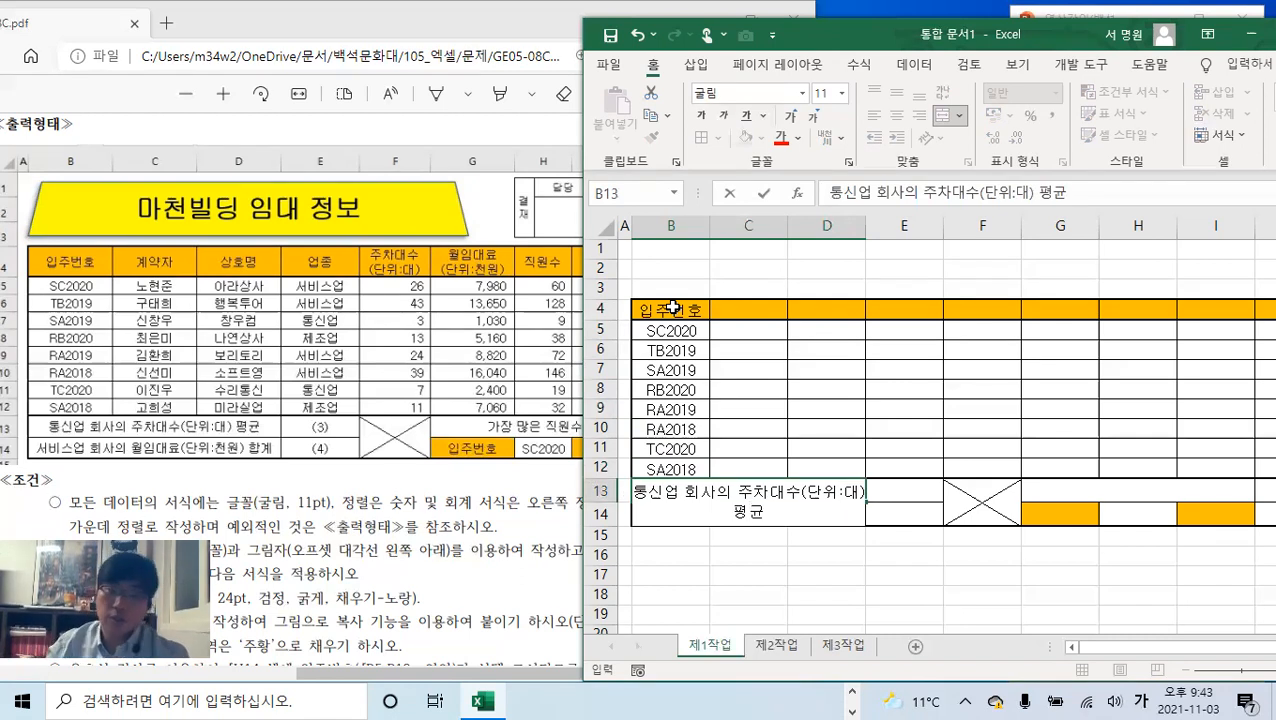
pyautogui.click(800, 350)
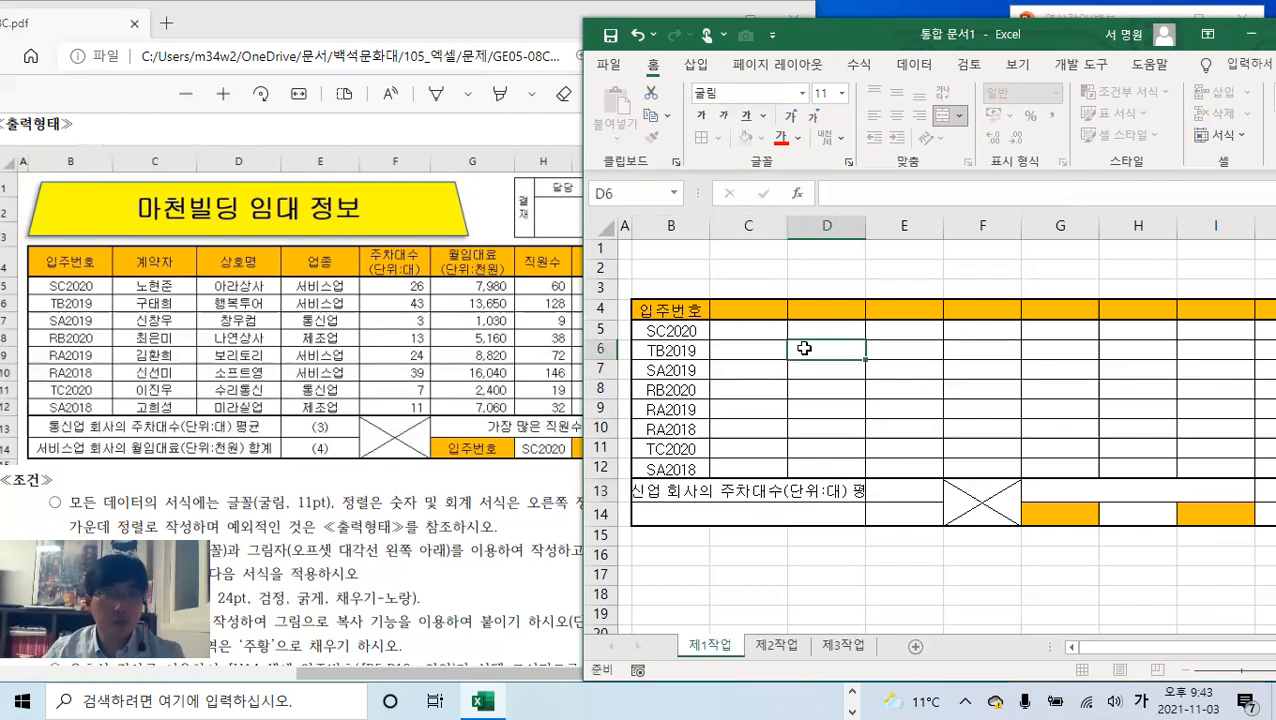
pyautogui.moveTo(688, 227); pyautogui.dragTo(899, 222)
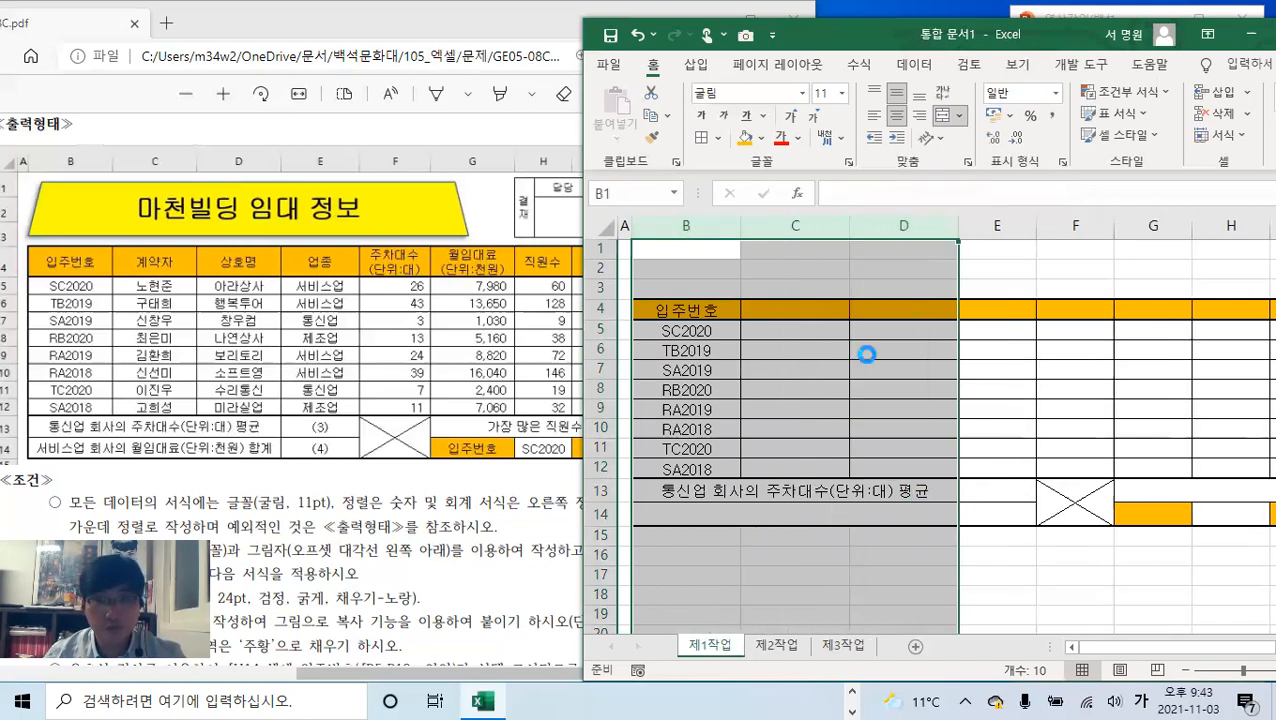
# - Enter the label 서비스업 회사의 월임대료(단위:천원) 합계 in merged cell B14
pyautogui.click(842, 472)
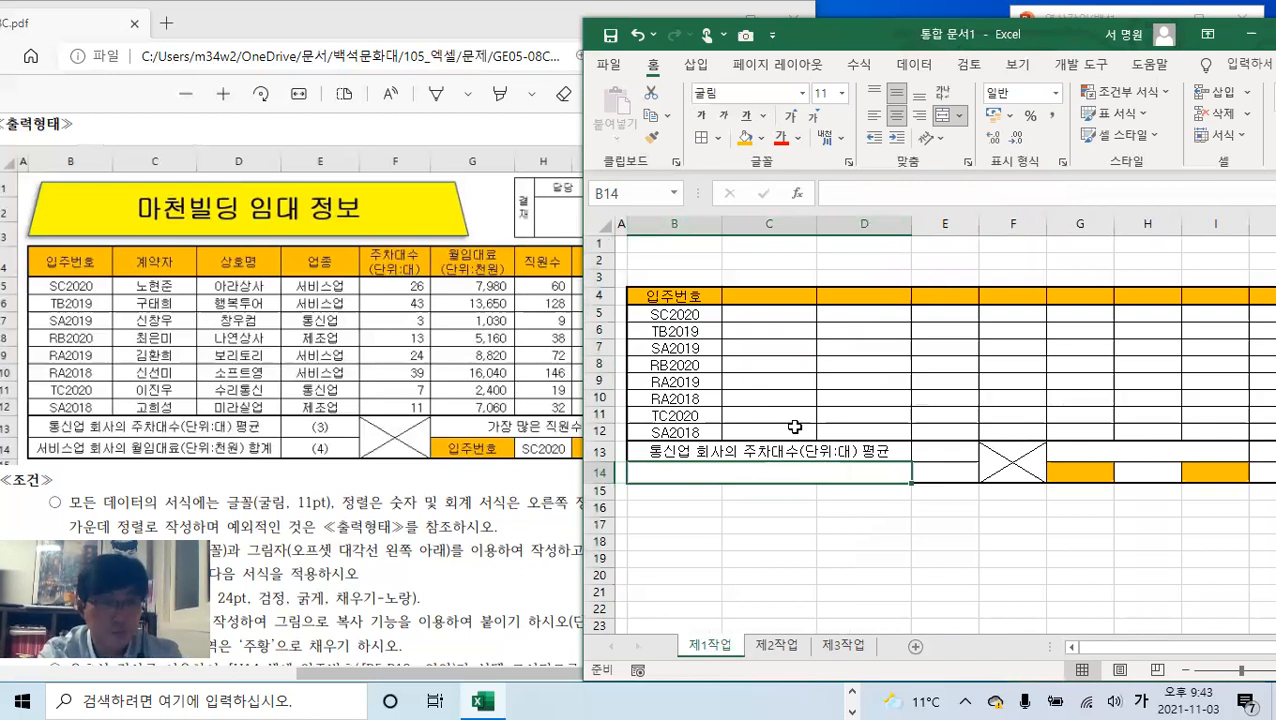
pyautogui.write('서비스업 회')
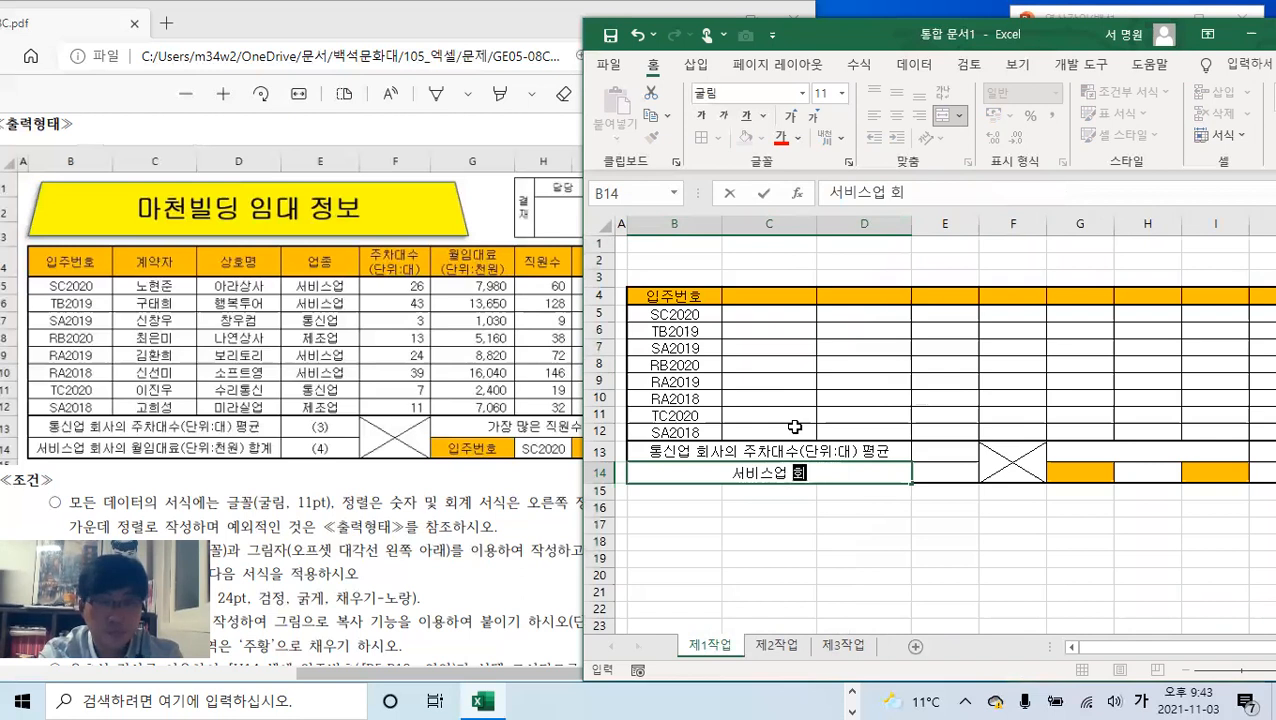
pyautogui.write('사의 ')
pyautogui.write('월임대')
pyautogui.write('료(')
pyautogui.write('다')
pyautogui.write('ㄴㅇ')
pyautogui.write('ㅜ:처')
pyautogui.write('ㄴ원')
pyautogui.write(') ㅎ')
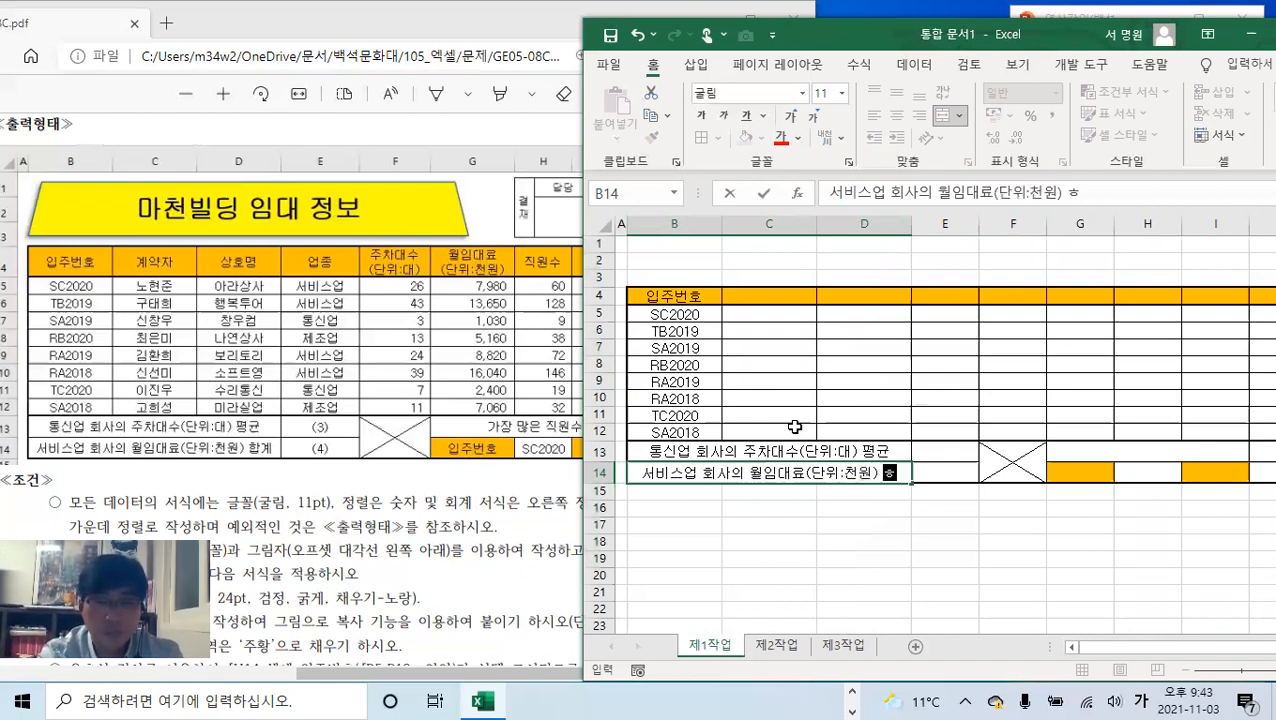
pyautogui.write('ㅏㅂ계')
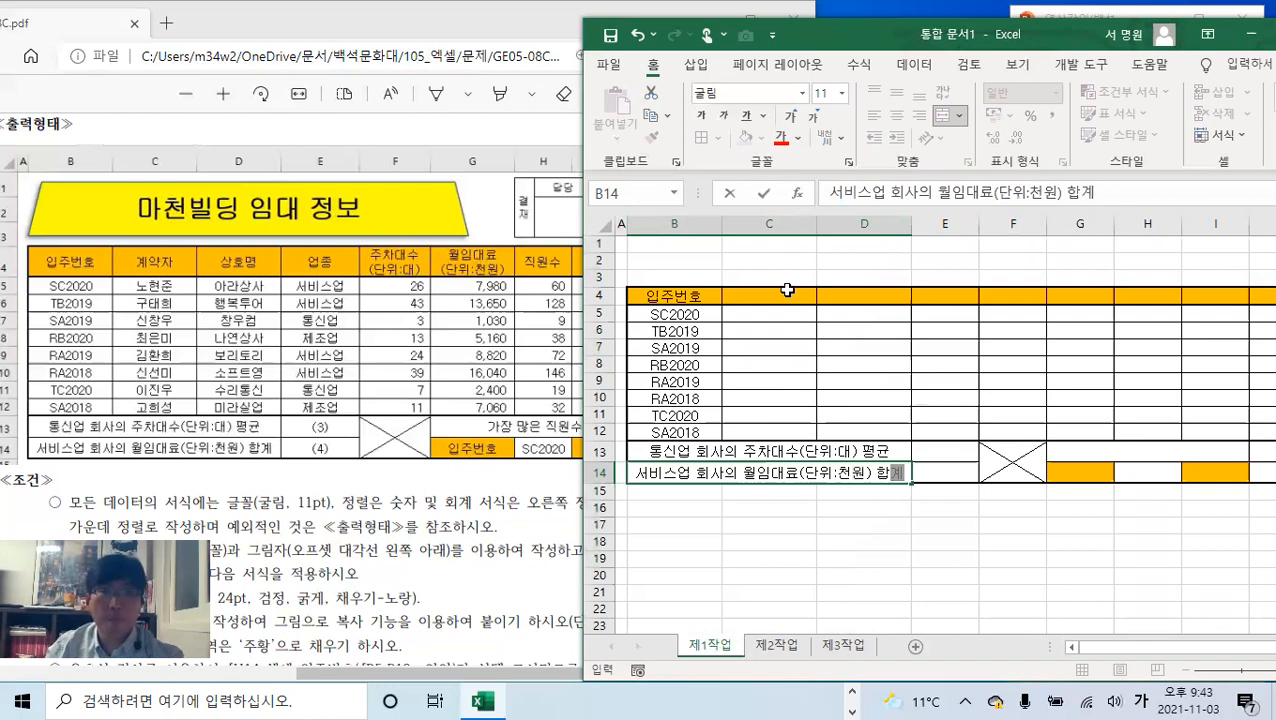
# - Enter the header 계약자 in C4 and the first contractor's name from the exam table in C5
pyautogui.click(787, 290)
pyautogui.write('ㄱ')
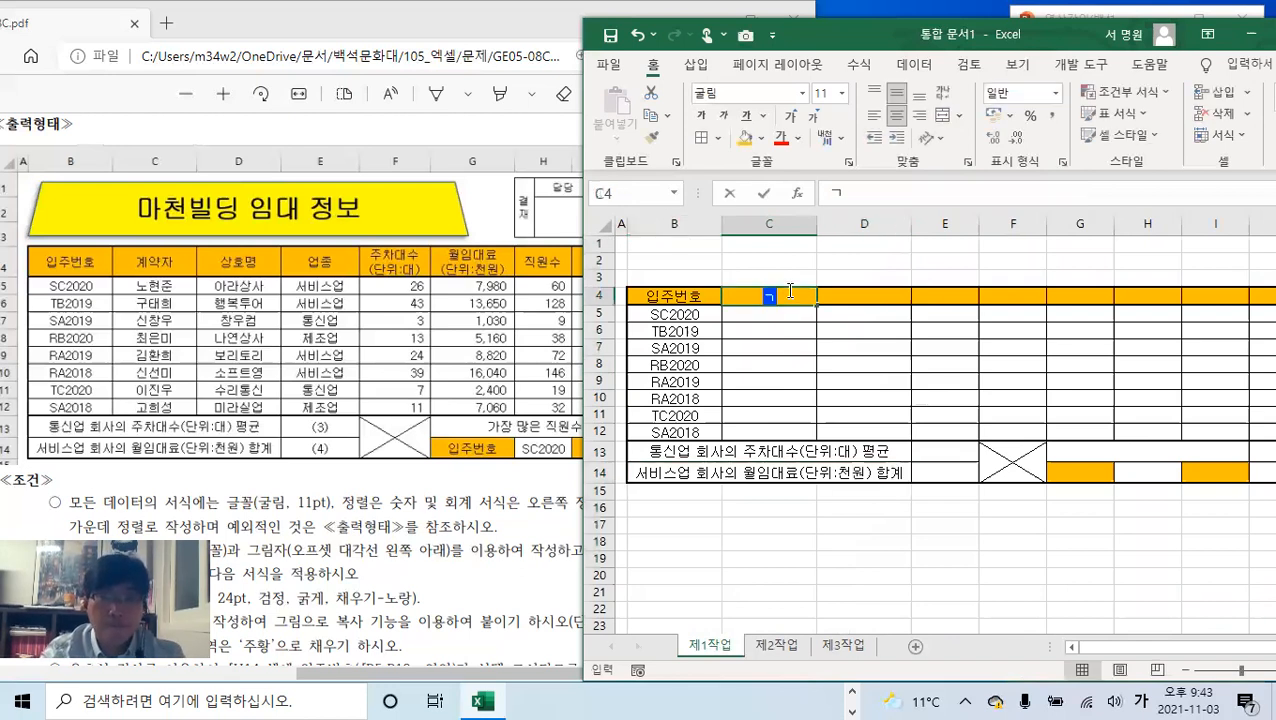
pyautogui.write('ㅖ약자')
pyautogui.press('Return')
pyautogui.write('노')
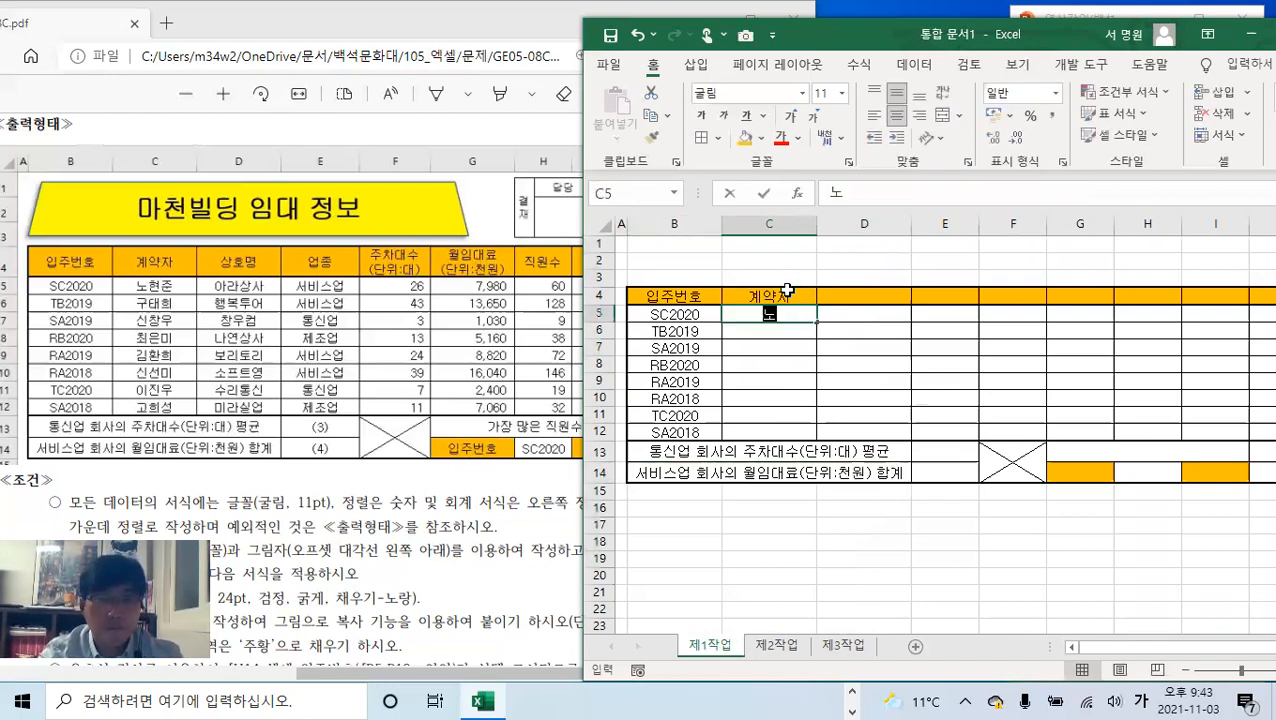
pyautogui.write('현준')
pyautogui.press('Return')
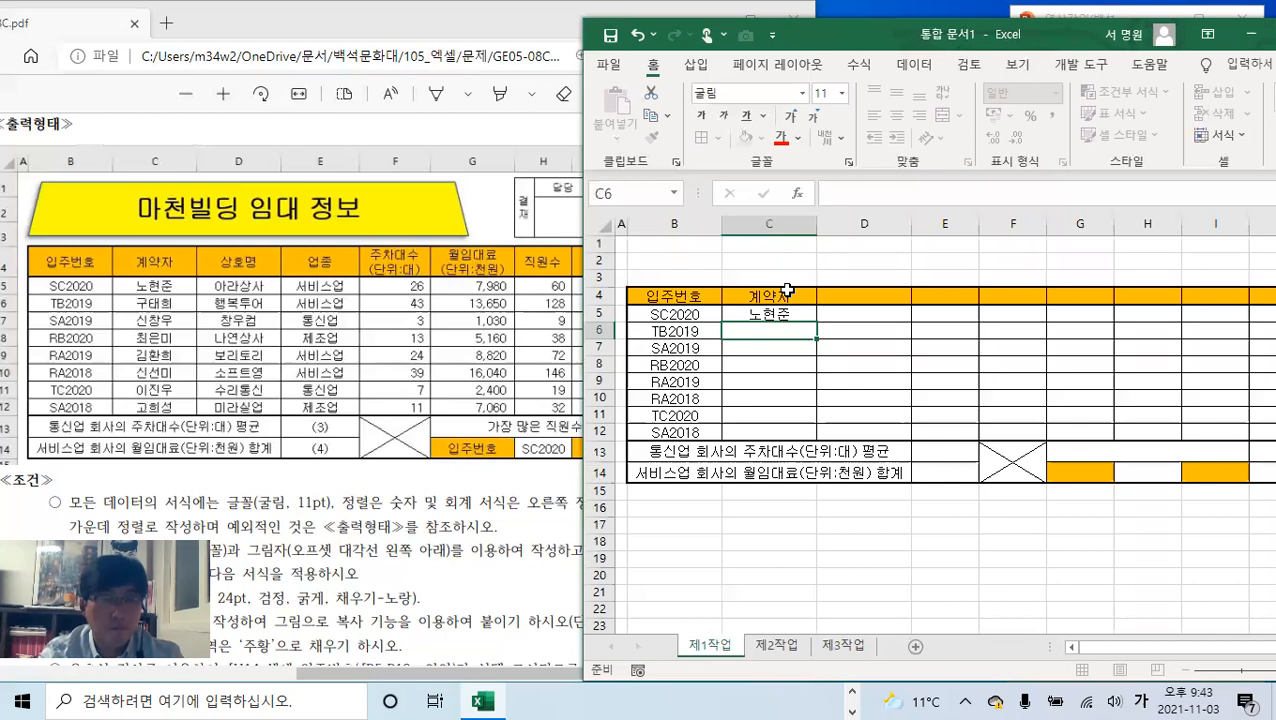
# - Enter the contractors' names for rows 6 to 9 in C6:C9, following the exam table
pyautogui.write('구태희')
pyautogui.press('Return')
pyautogui.write('신차우')
pyautogui.press('Return')
pyautogui.write('최ㅇ')
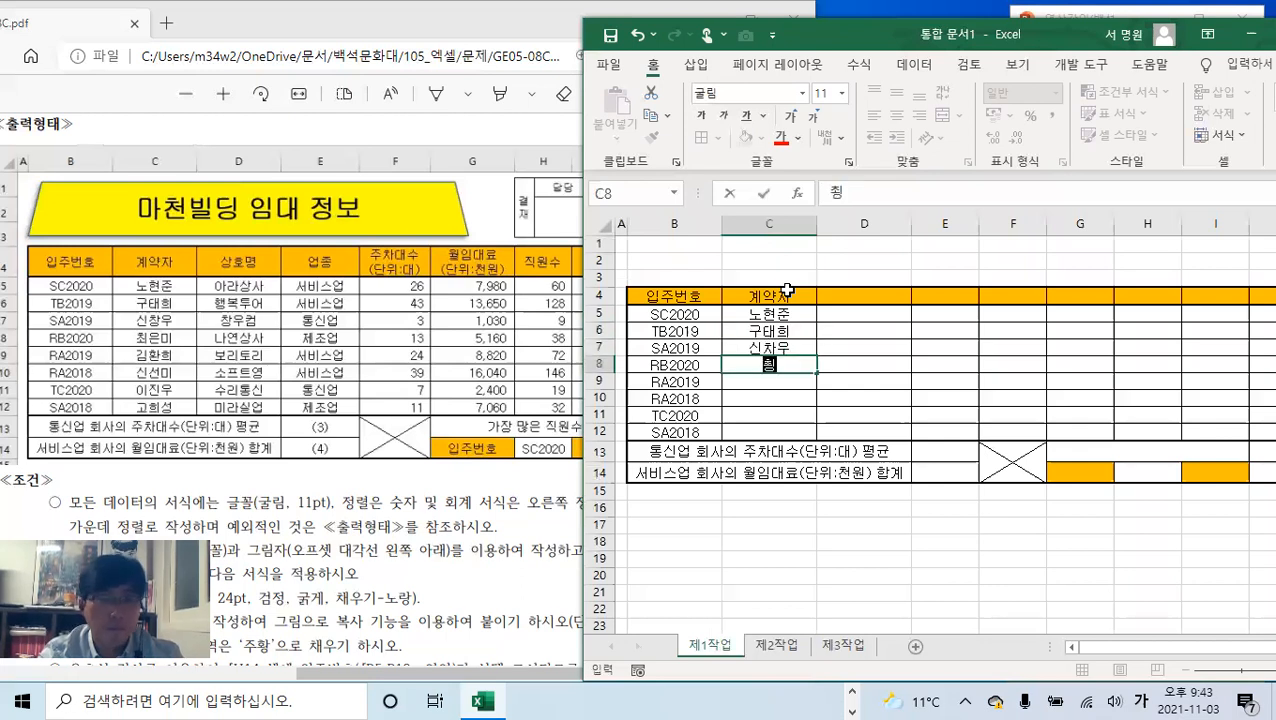
pyautogui.write('ㅡㄴ미')
pyautogui.press('Return')
pyautogui.write('김환희')
pyautogui.press('Return')
# - Enter the last three contractors' names from the exam table in C10:C12
pyautogui.write('ㅅㅅ')
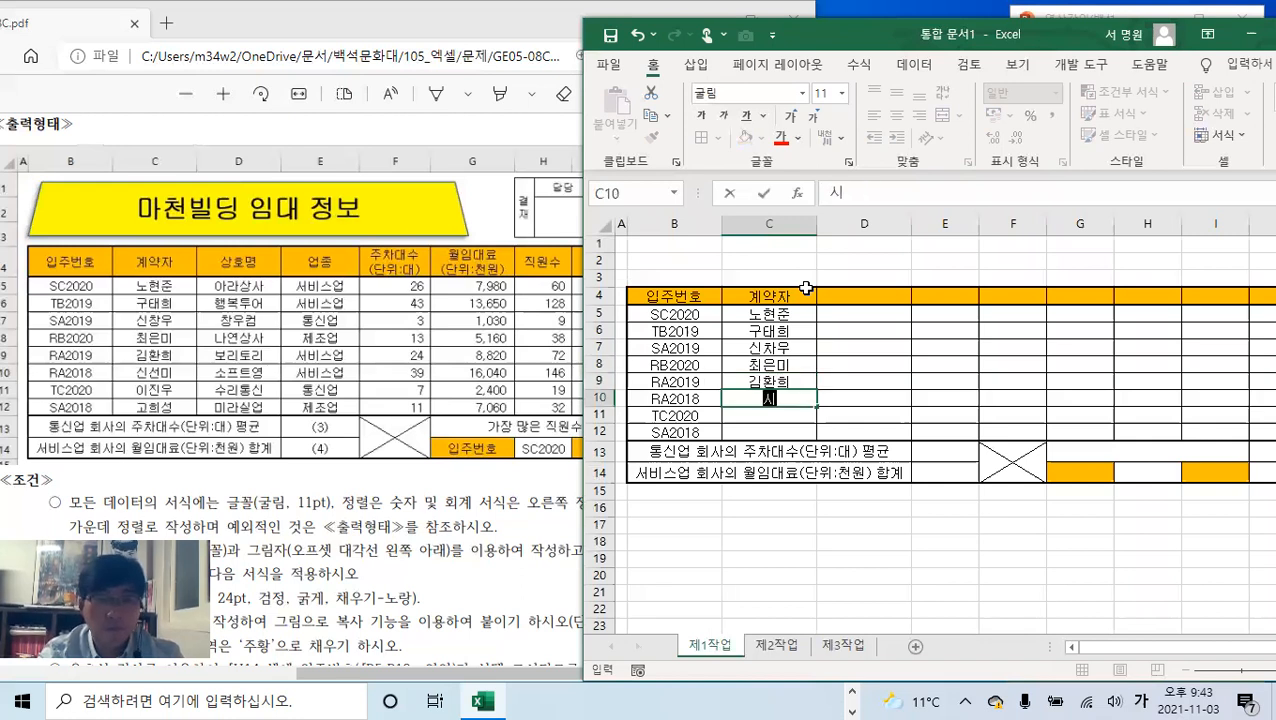
pyautogui.press('BackSpace')
pyautogui.write('신선')
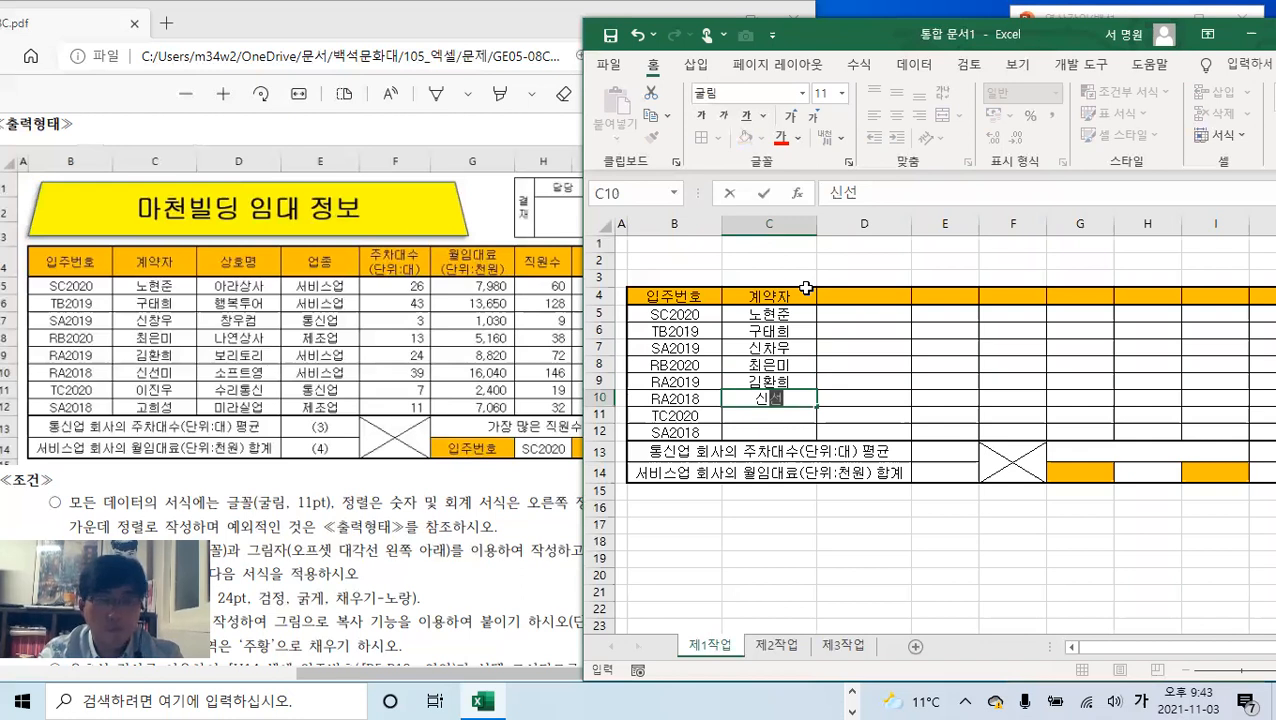
pyautogui.write('미')
pyautogui.press('Return')
pyautogui.write('이진우')
pyautogui.press('Return')
pyautogui.write('공')
pyautogui.write('희성')
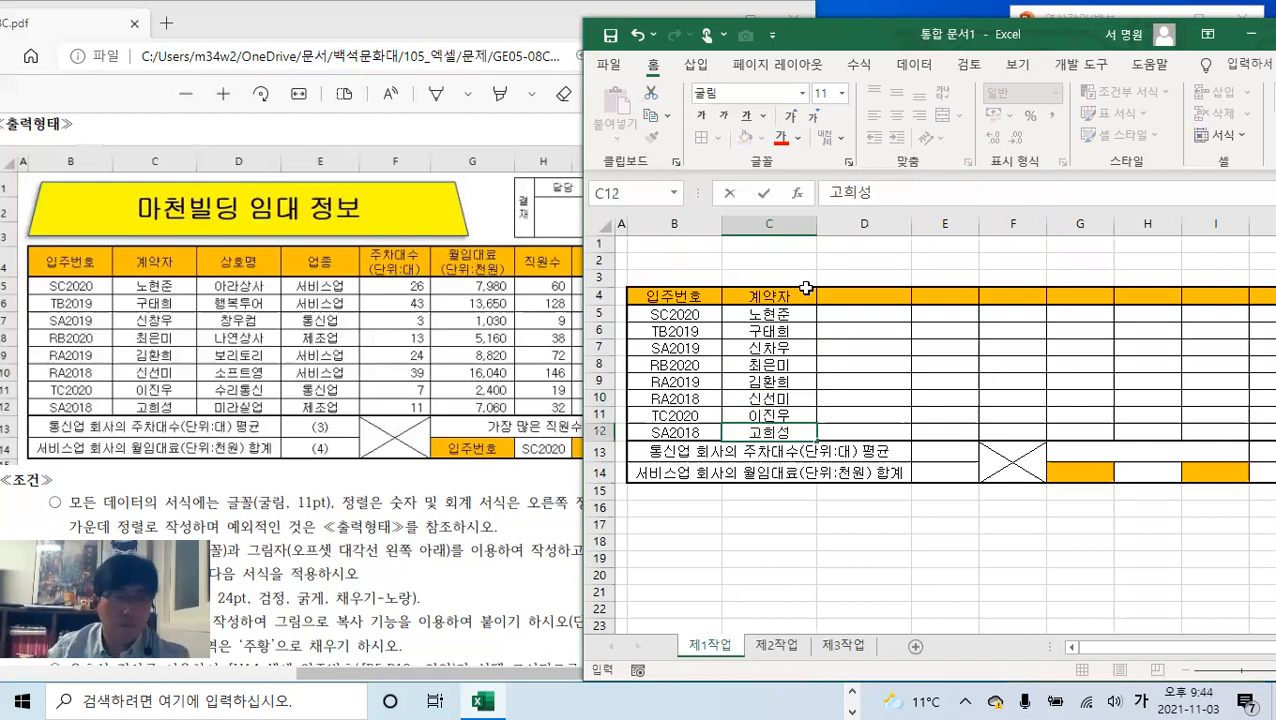
# - Enter the header 상호명 in D4 and the company names 아라상사, 행복투어 and 창우컴 in D5:D7
pyautogui.click(857, 296)
pyautogui.write('ㅅ')
pyautogui.write('상호명')
pyautogui.press('Return')
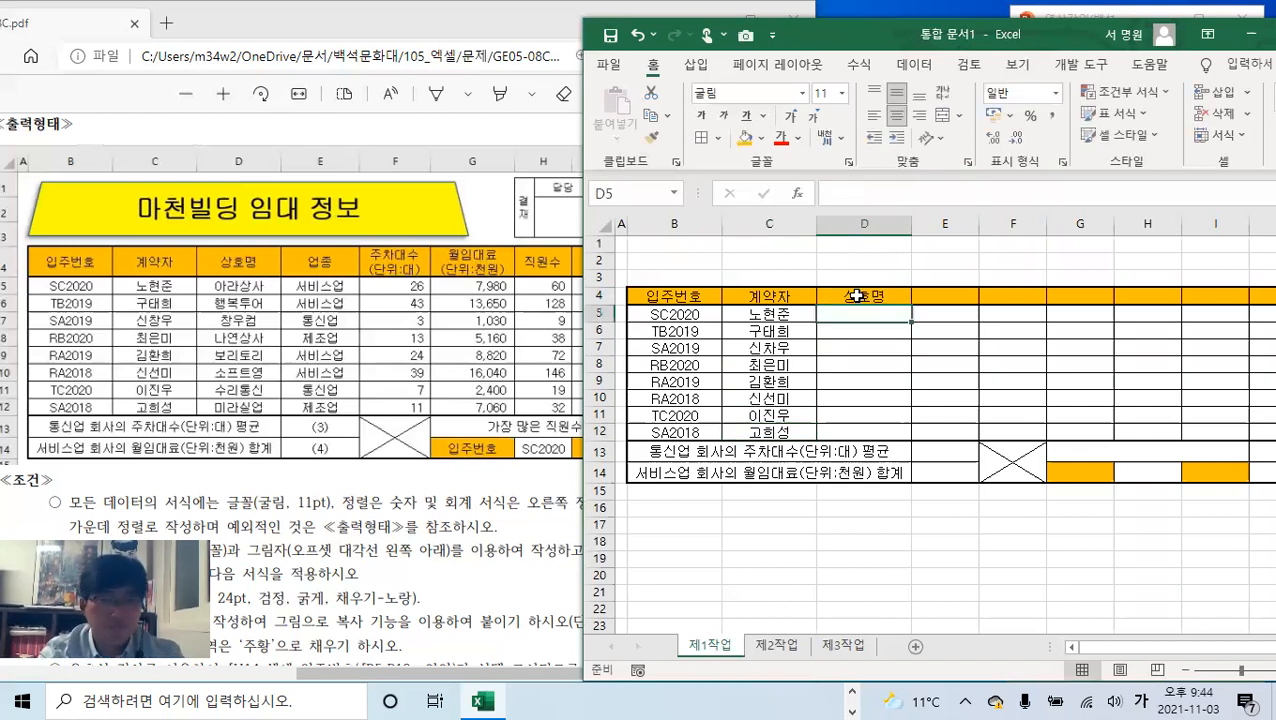
pyautogui.write('아라상사')
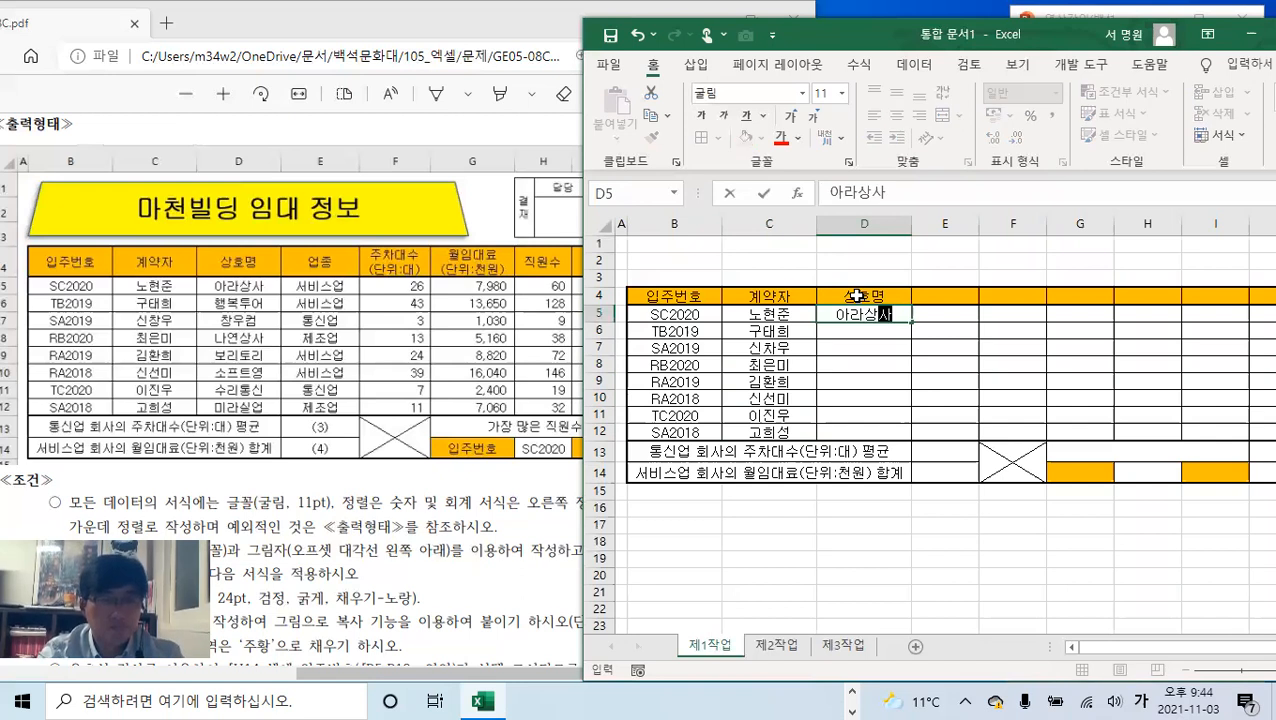
pyautogui.press('Return')
pyautogui.write('행ㅂ')
pyautogui.write('복투어')
pyautogui.press('Return')
pyautogui.write('창우커ㅁ')
pyautogui.press('Return')
# - Enter the company names 나연상사, 보리토리, 소프트영, 수리통신 and 미라실업 in D8:D12
pyautogui.write('나연사')
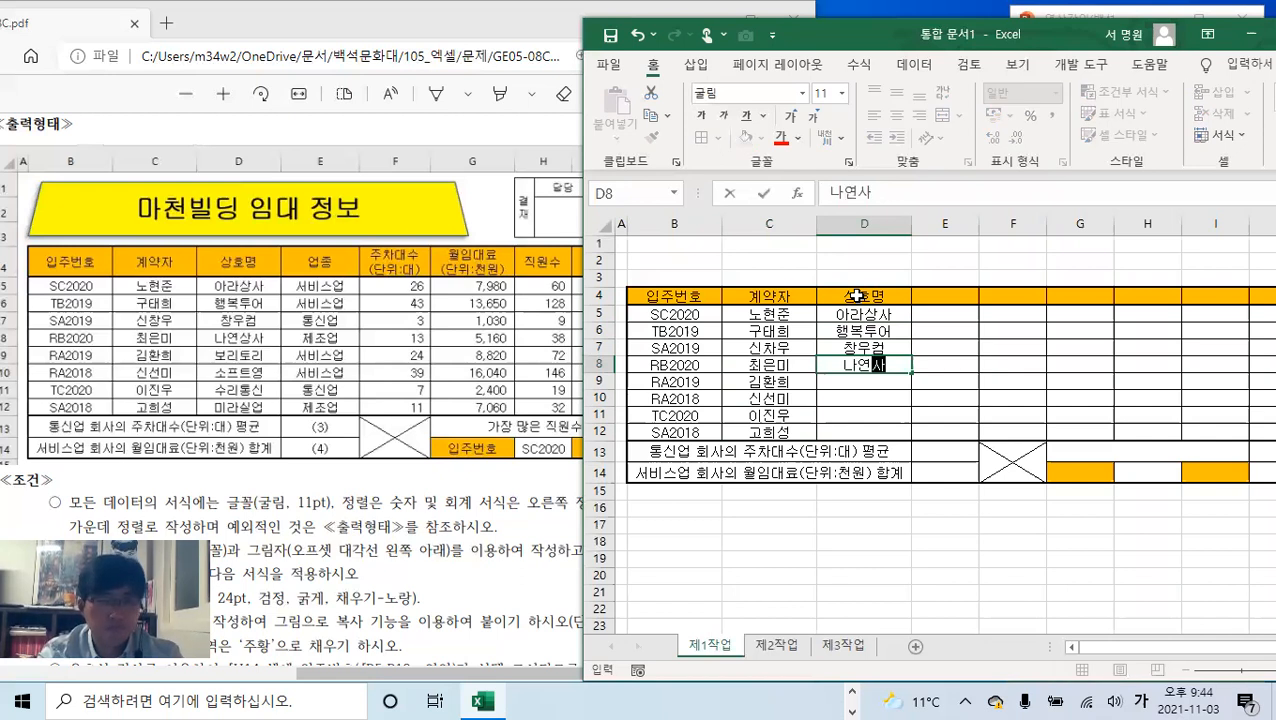
pyautogui.write('ㅇ사')
pyautogui.press('Return')
pyautogui.write('보리토리')
pyautogui.press('Return')
pyautogui.write('소프트여ㅇ')
pyautogui.press('Return')
pyautogui.write('수리')
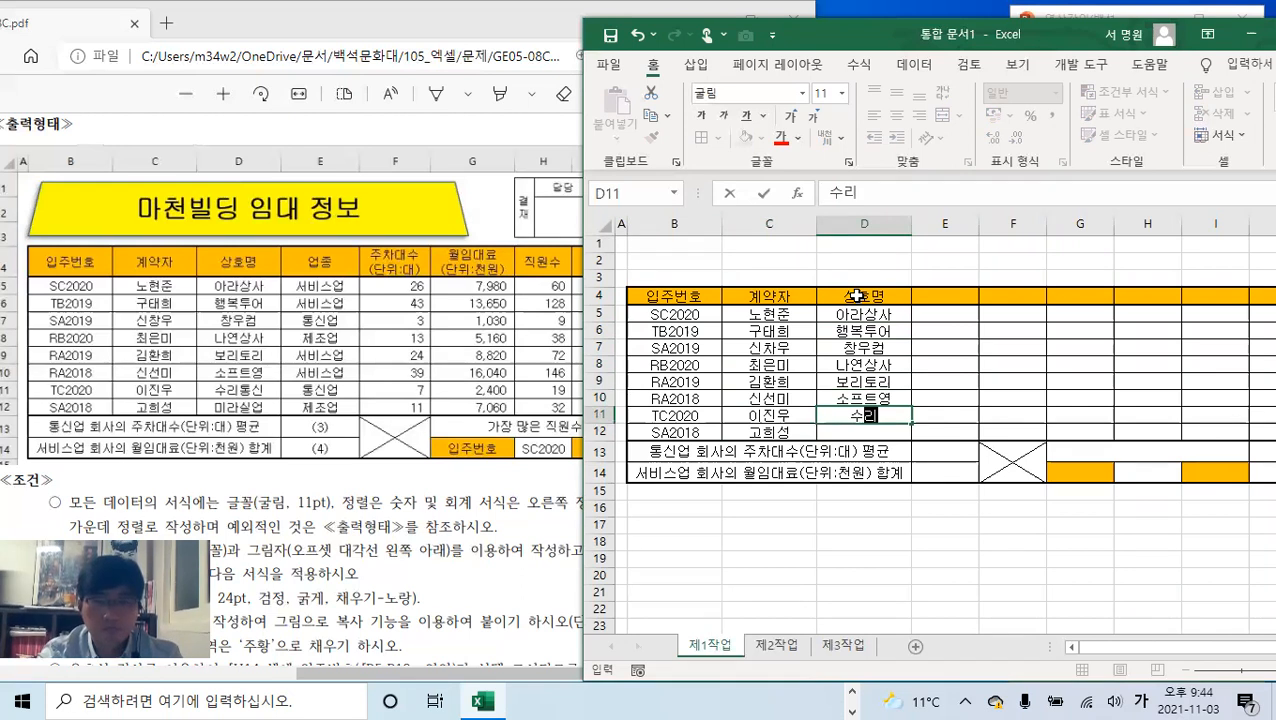
pyautogui.write('통신')
pyautogui.press('Return')
pyautogui.write('미')
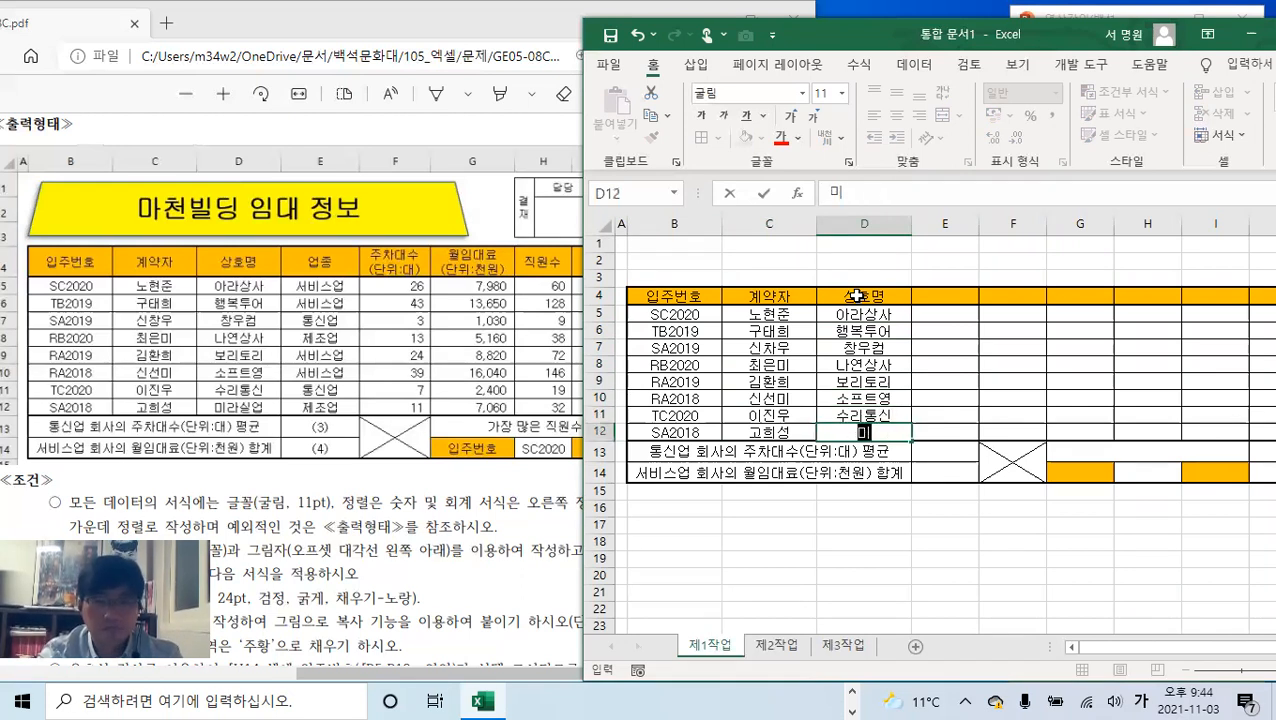
pyautogui.write('라실업')
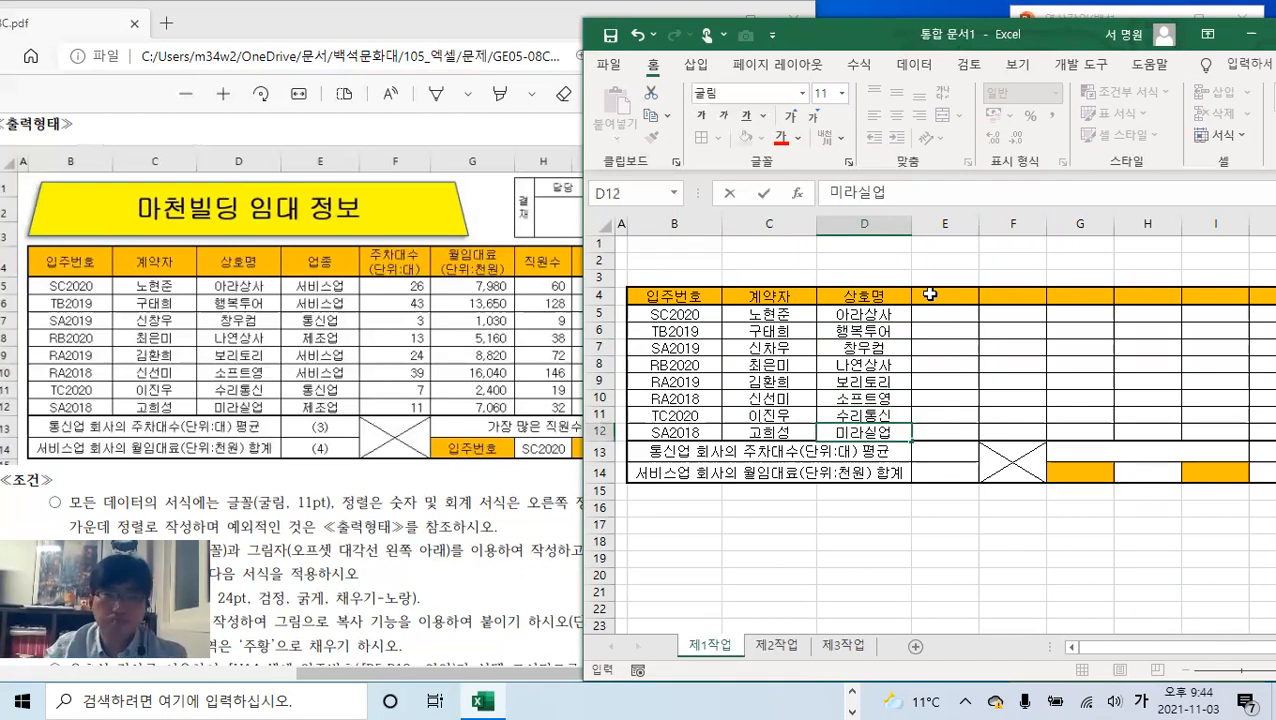
# - Enter the header 업종 in E4, 서비스업 in E5 and E6, and 통신업 in E7
pyautogui.click(930, 294)
pyautogui.write('업종')
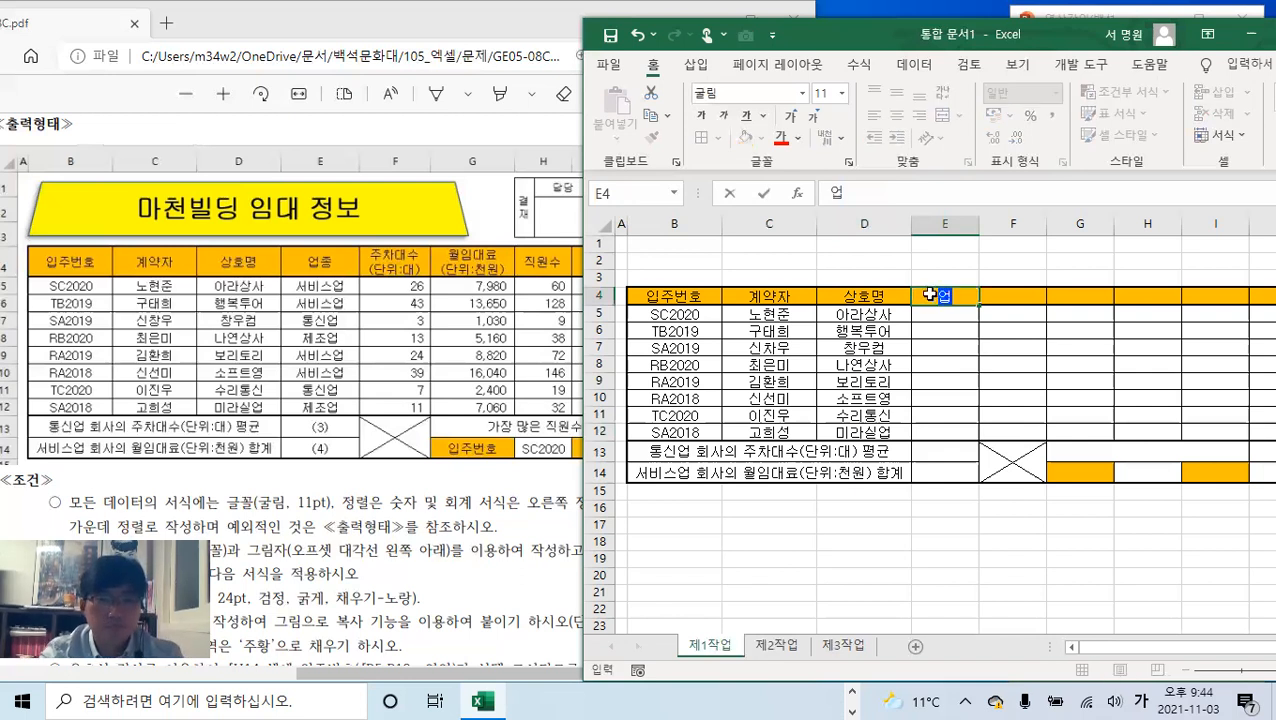
pyautogui.press('Return')
pyautogui.write('ㅅ')
pyautogui.write('서비스업')
pyautogui.press('Return')
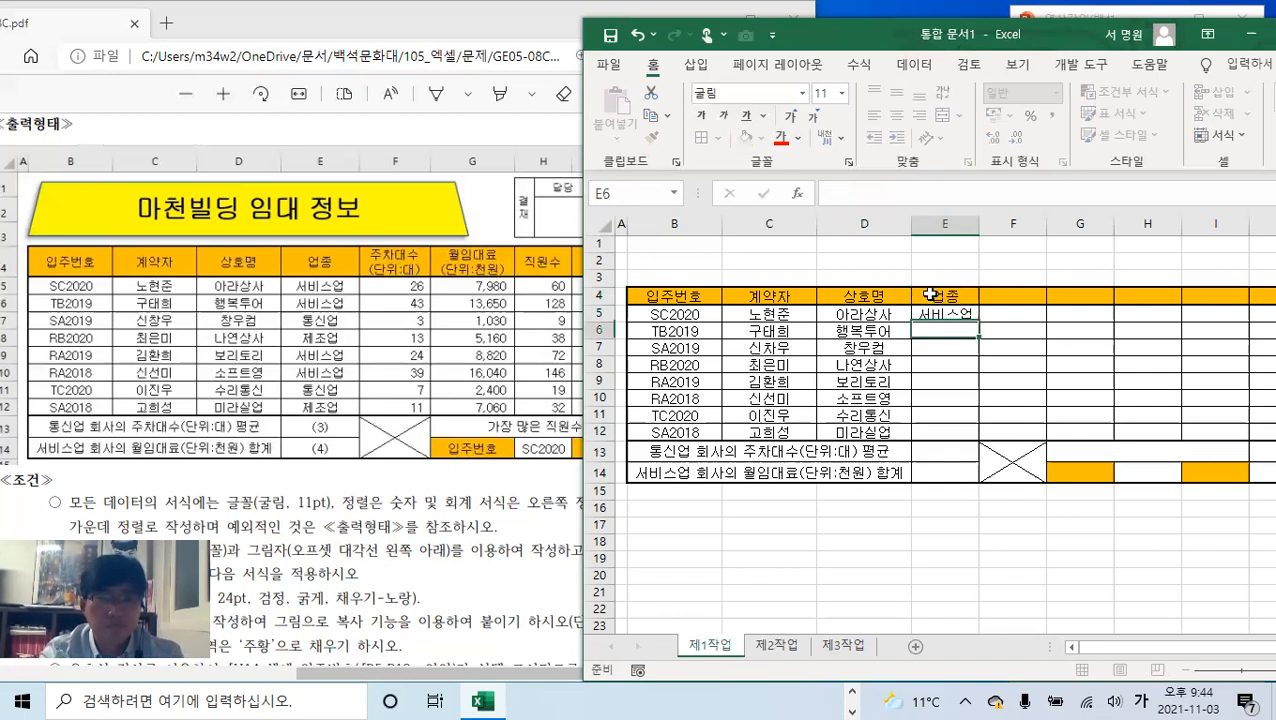
pyautogui.write('서비스업')
pyautogui.press('Return')
pyautogui.write('통신업')
pyautogui.press('Return')
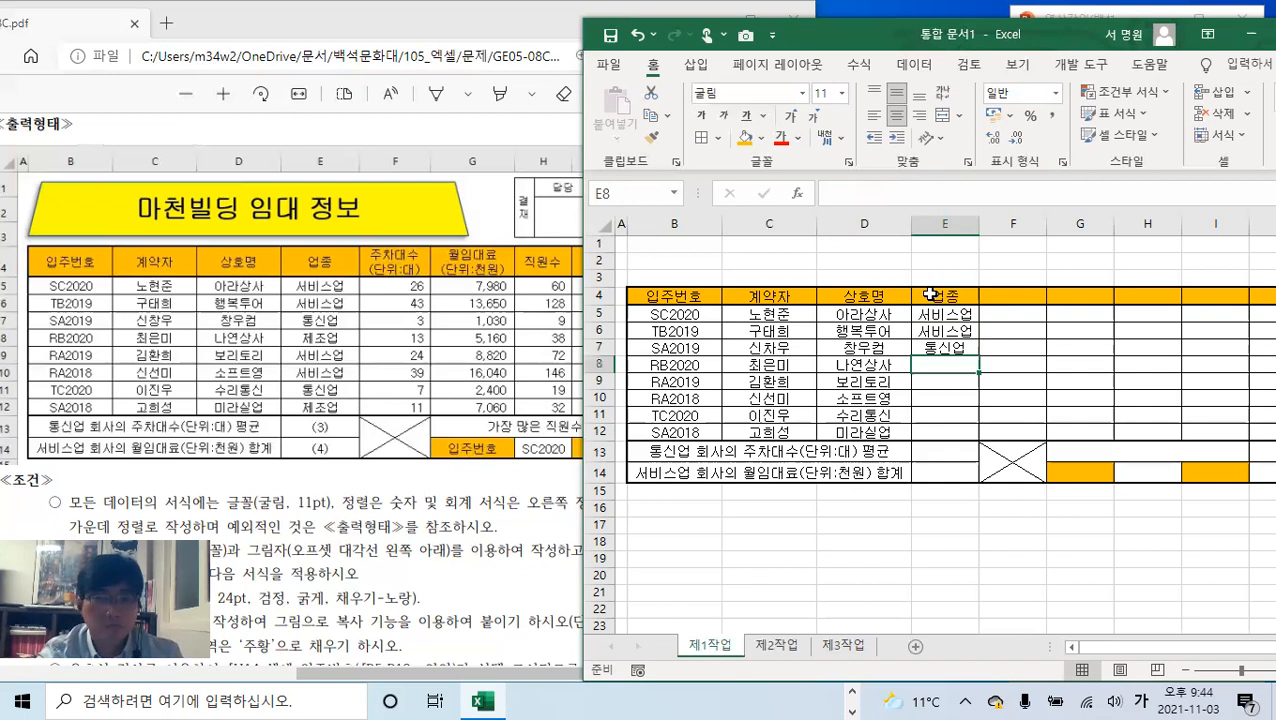
# - Enter 제조업 in E8, 서비스업 in E9 and E10, 통신업 in E11 and 제조업 in E12
pyautogui.write('제조어ㅂ')
pyautogui.press('Return')
pyautogui.write('서비스업')
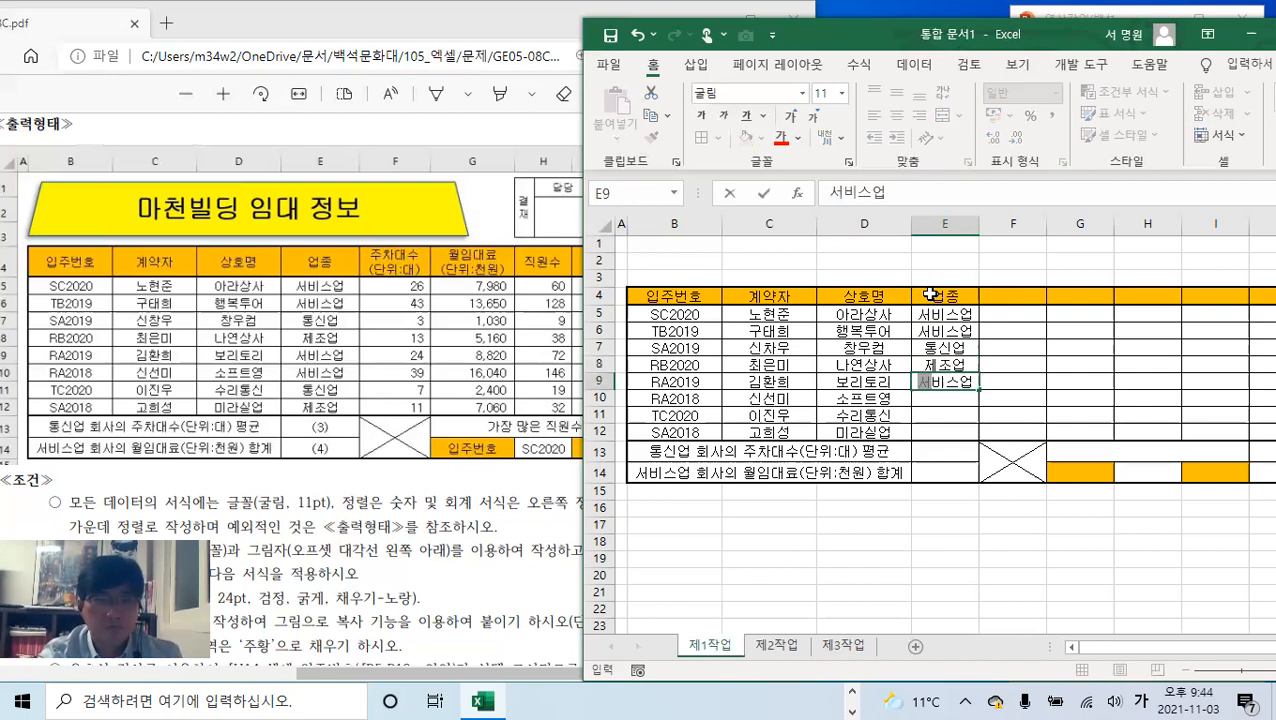
pyautogui.write('ㅅ')
pyautogui.press('BackSpace')
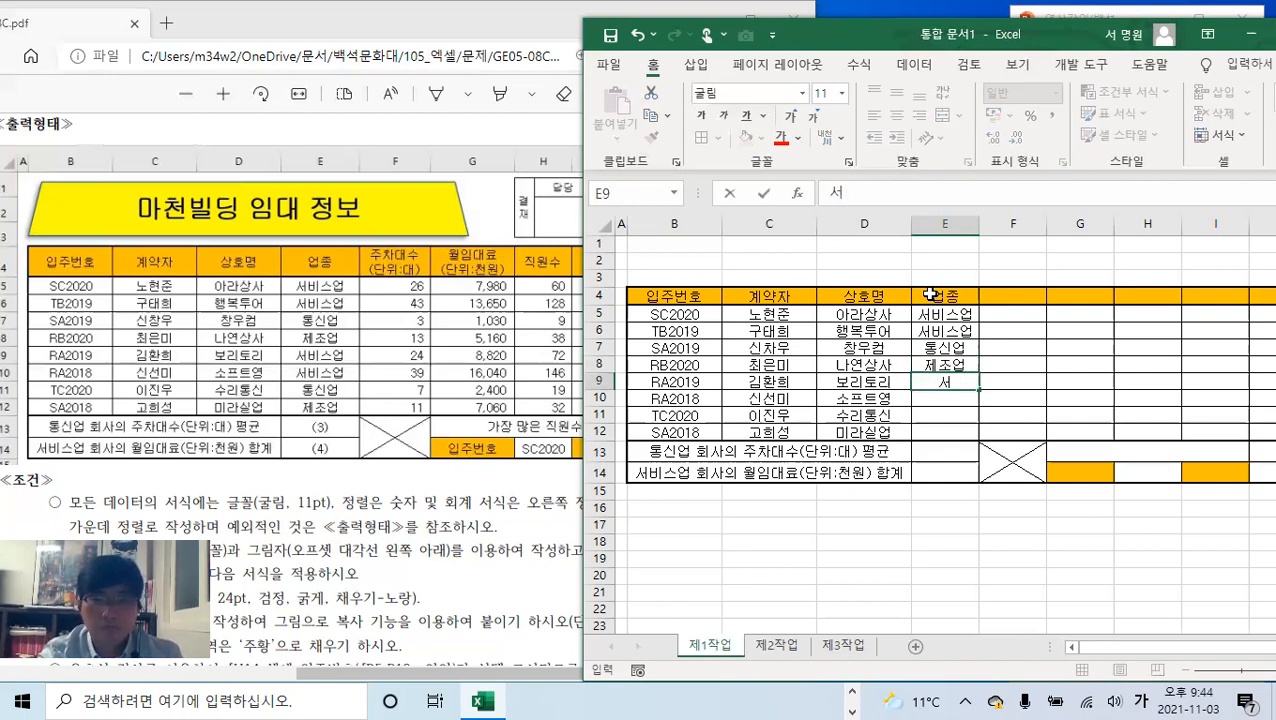
pyautogui.press('Return')
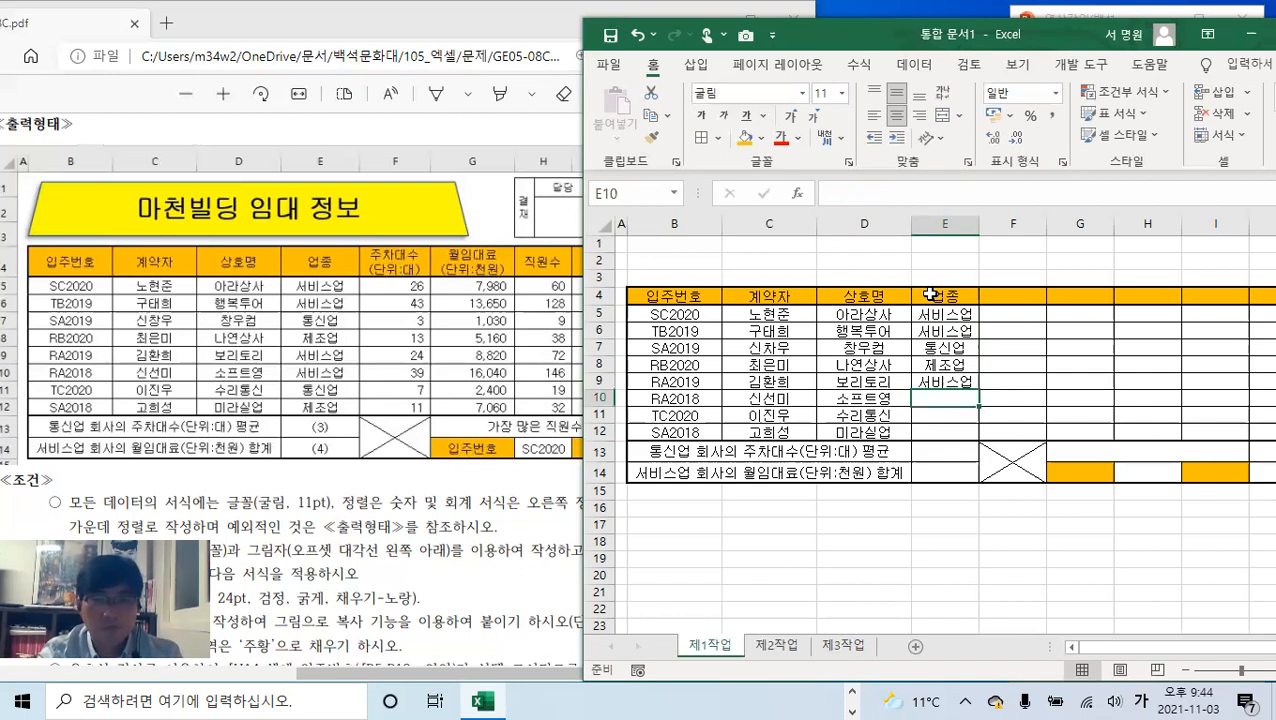
pyautogui.write('서비스업')
pyautogui.press('Return')
pyautogui.write('통')
pyautogui.press('Return')
pyautogui.write('제조업')
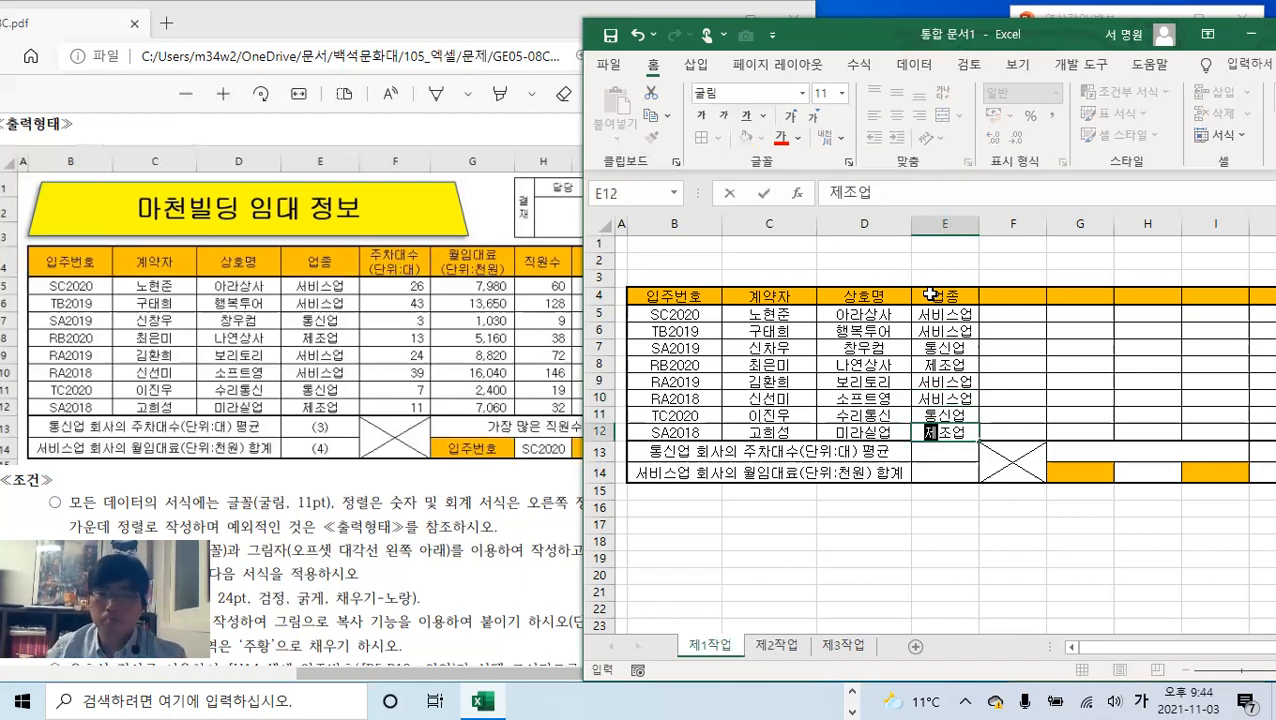
# - Enter the header 주차대수 (단위:대) in F4, with (단위:대) on a second line of the cell
pyautogui.click(1025, 297)
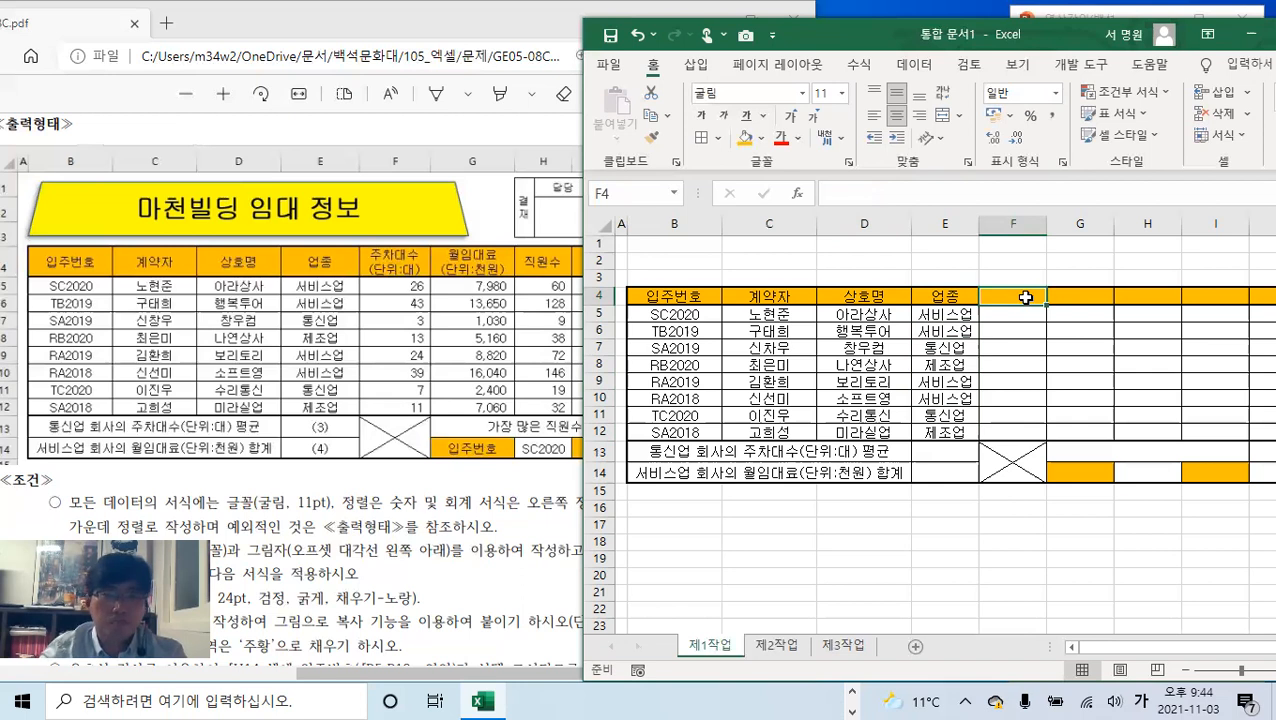
pyautogui.write('주차댓')
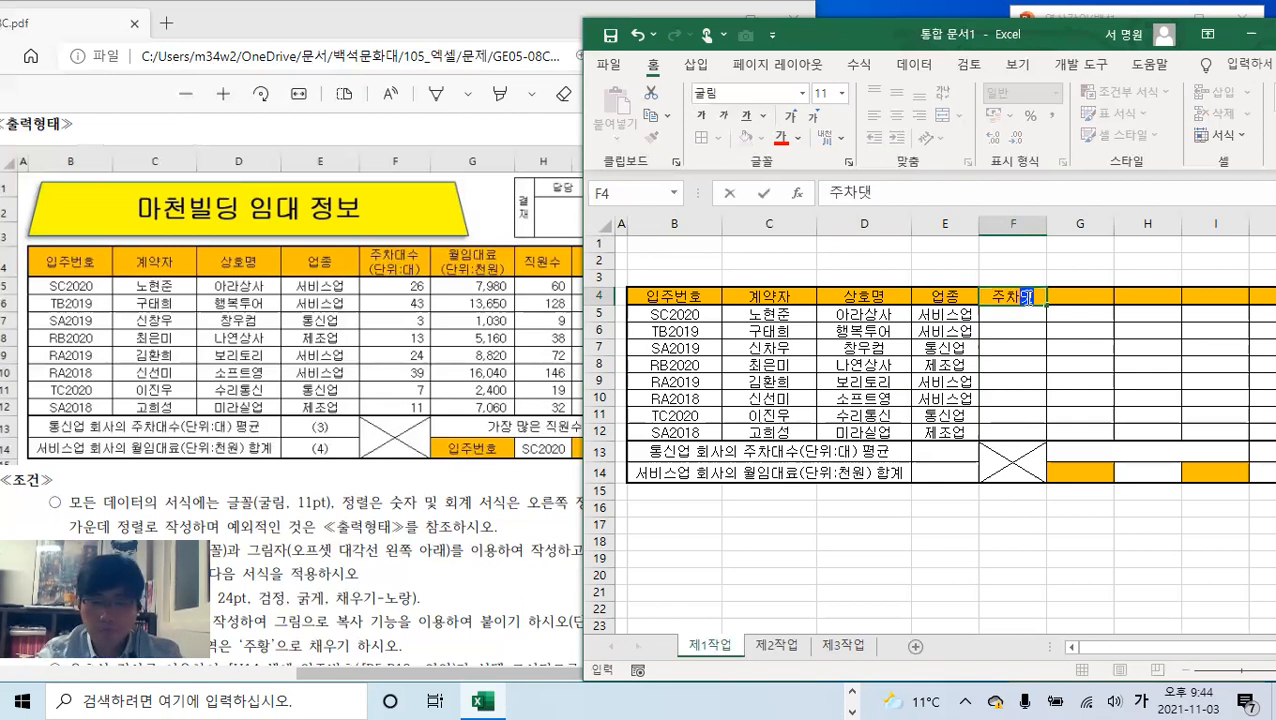
pyautogui.write('수')
pyautogui.hotkey('alt', 'Return')
pyautogui.write('(')
pyautogui.write('단ㅇ')
pyautogui.write('위:')
pyautogui.write('대')
pyautogui.write(')')
pyautogui.press('Return')
pyautogui.press('Right')
pyautogui.write('월임')
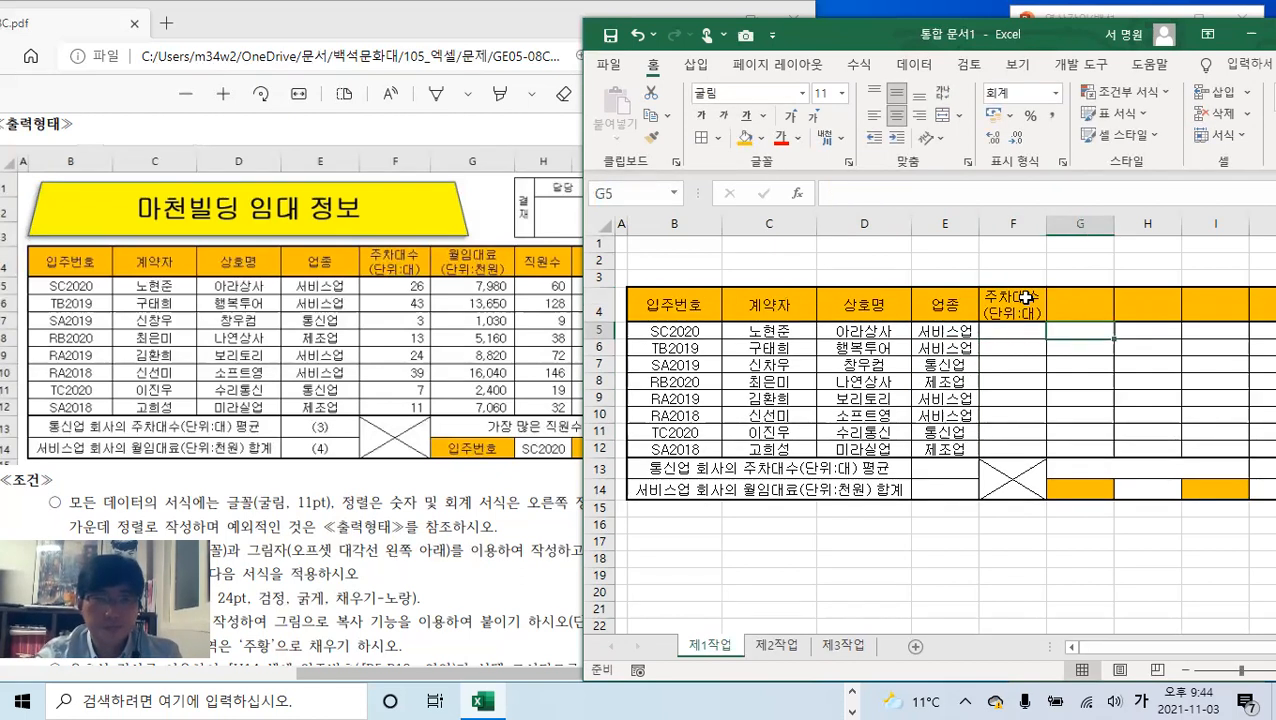
pyautogui.press('Escape')
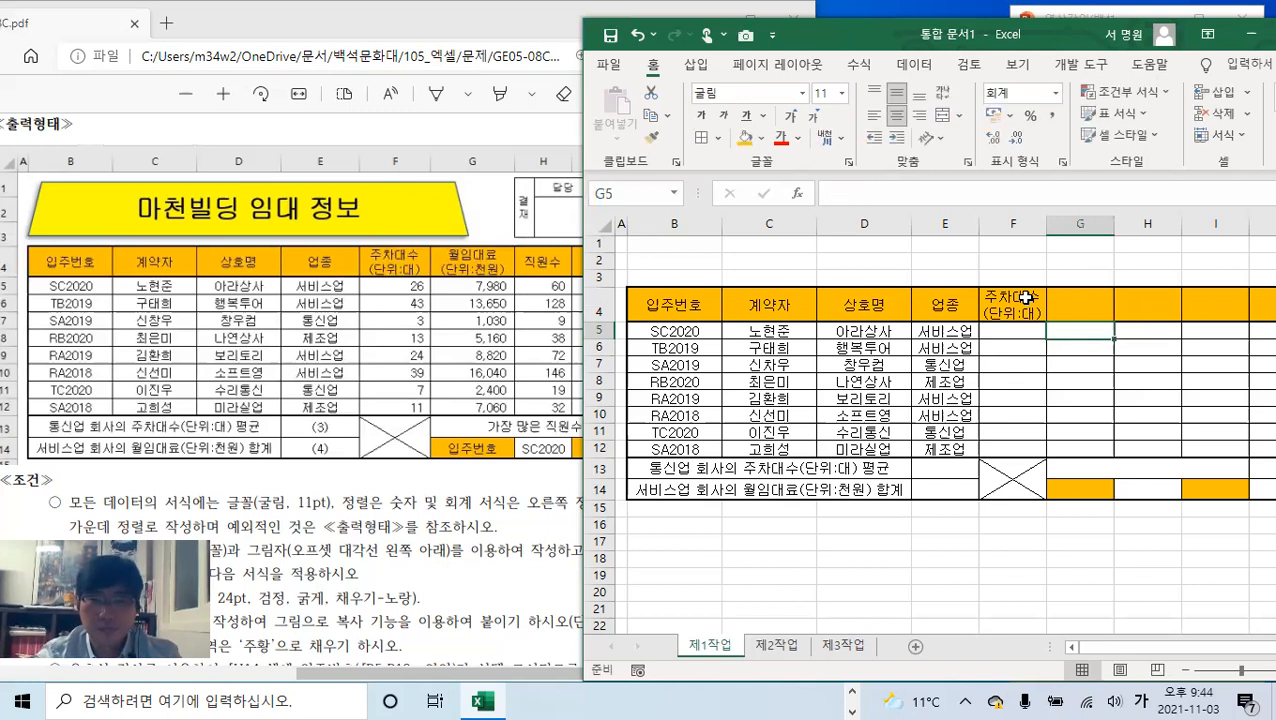
# - Enter the two-line header 월임대료 (단위:천원) in G4 and fit column G's width and row 4's height to it
pyautogui.press('Up')
pyautogui.write('월임대료')
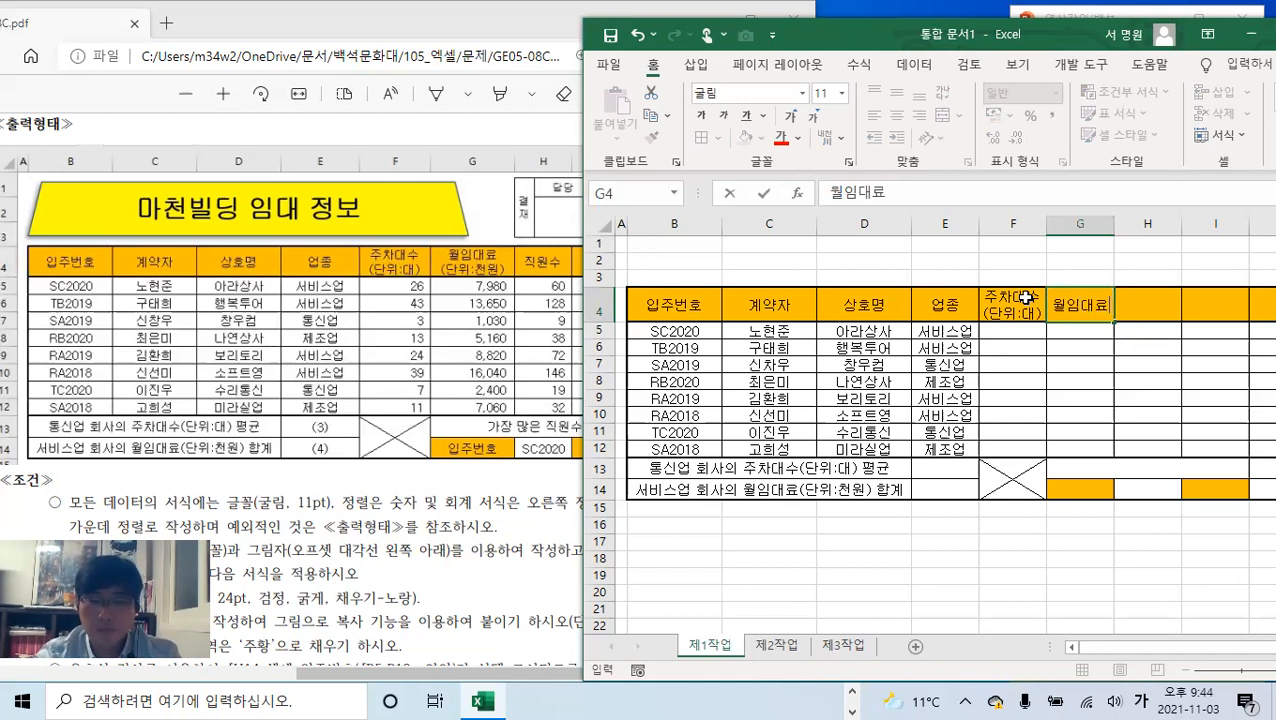
pyautogui.hotkey('alt', 'Return')
pyautogui.write('(단위:')
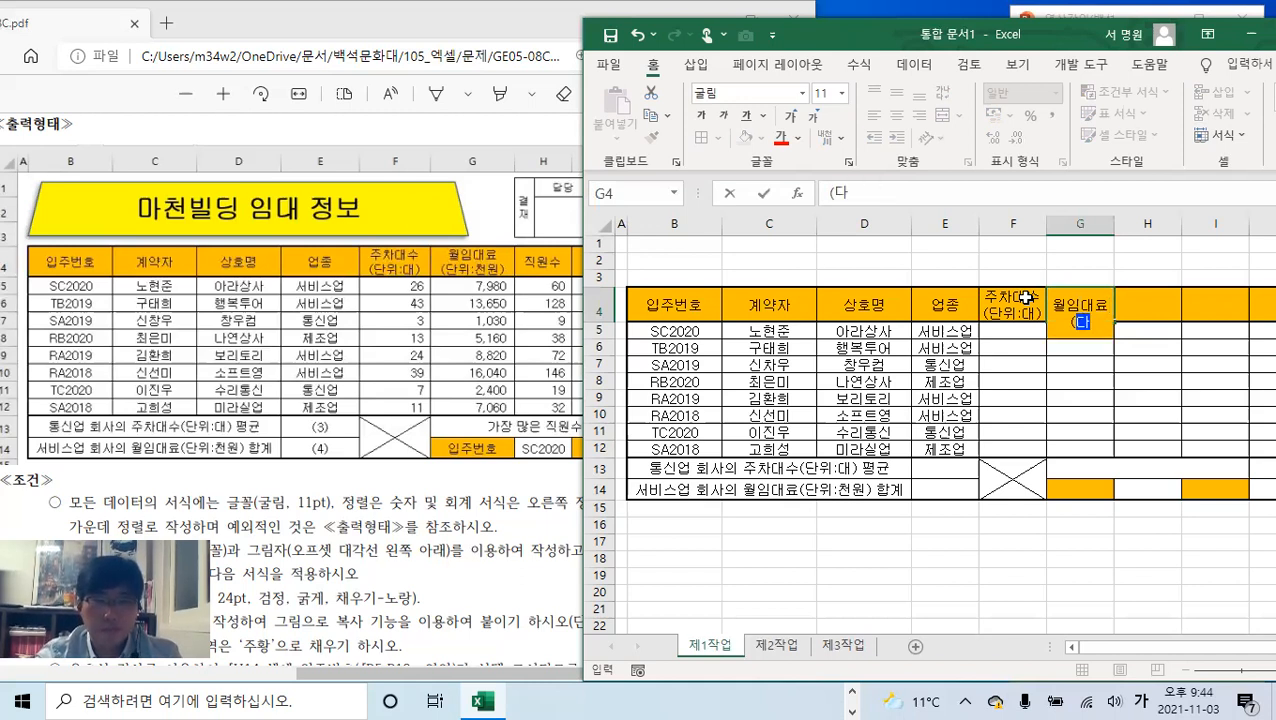
pyautogui.write('천원)')
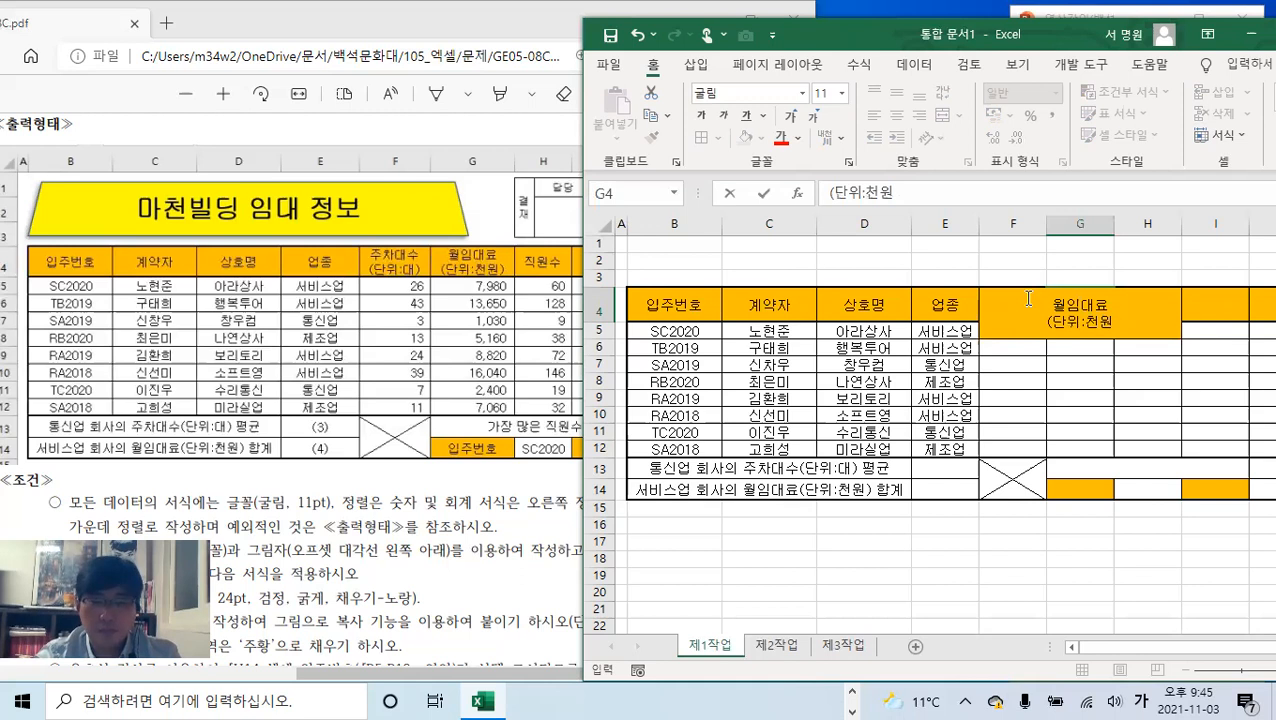
pyautogui.press('Return')
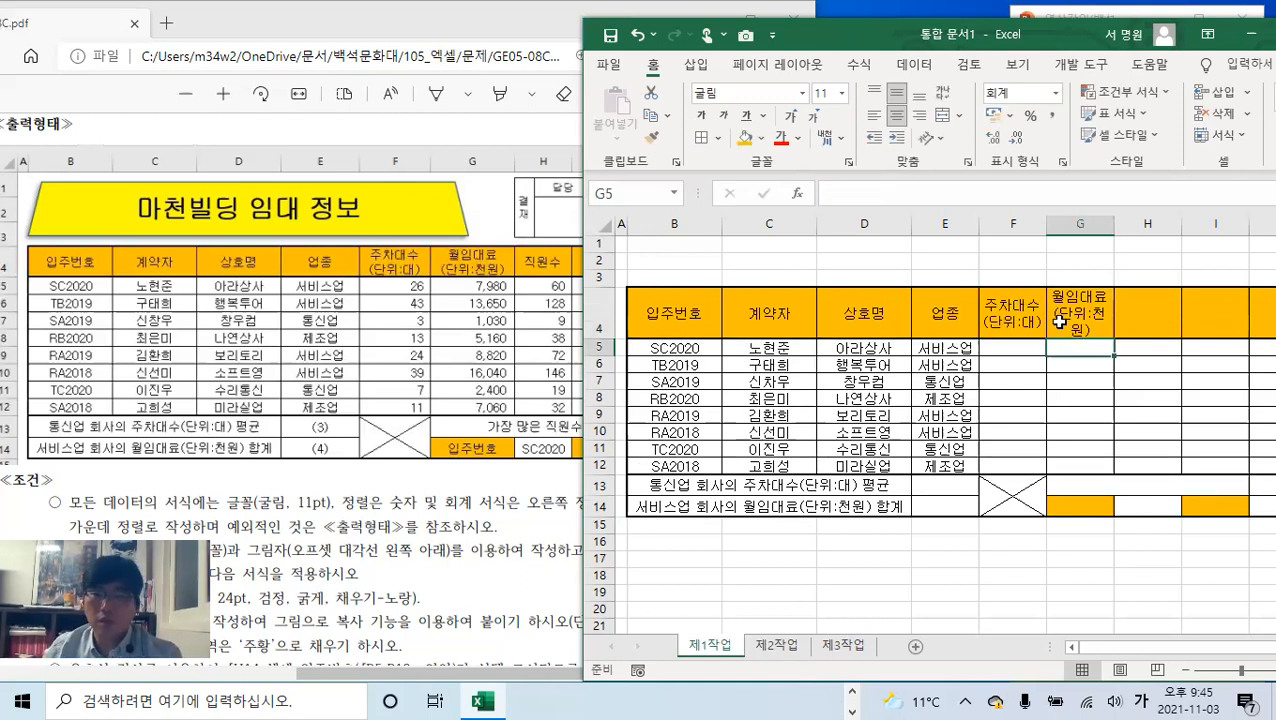
pyautogui.moveTo(1114, 222); pyautogui.dragTo(1141, 218)
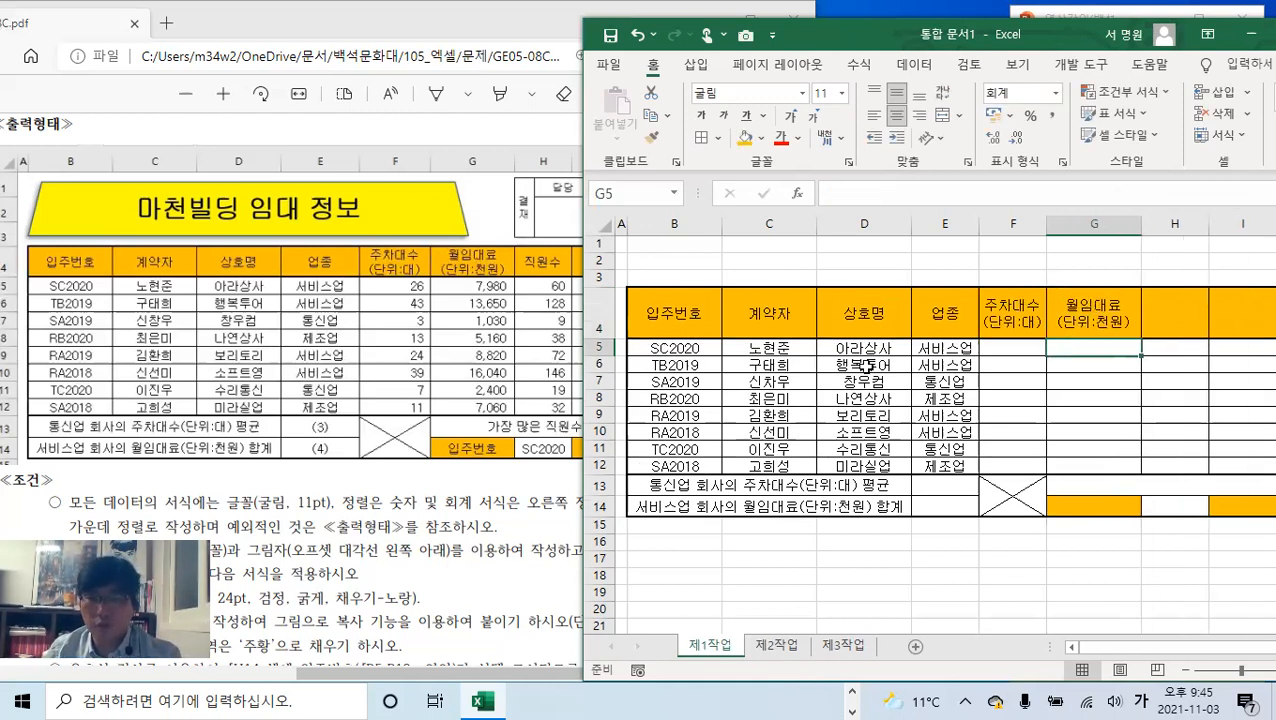
pyautogui.moveTo(604, 340); pyautogui.dragTo(604, 324)
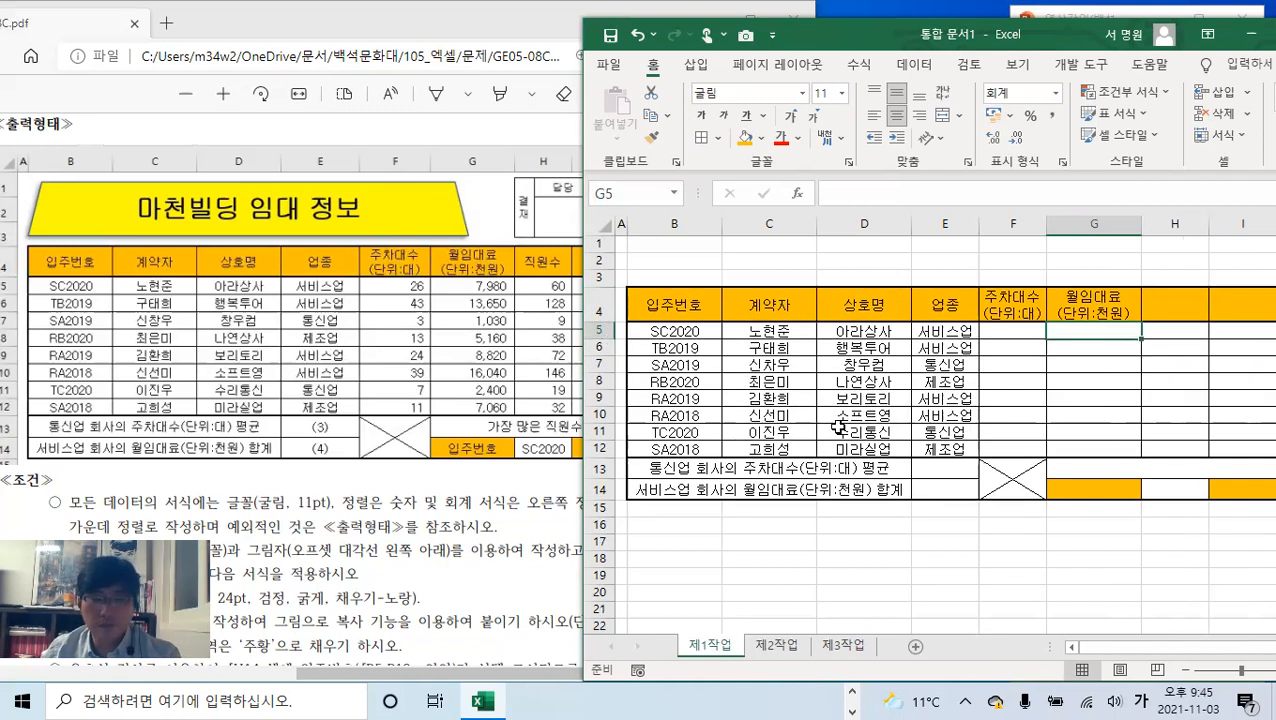
# - Enter the parking counts 26, 43 and 3 in F5:F7
pyautogui.click(437, 44)
pyautogui.moveTo(437, 35); pyautogui.dragTo(209, 35)
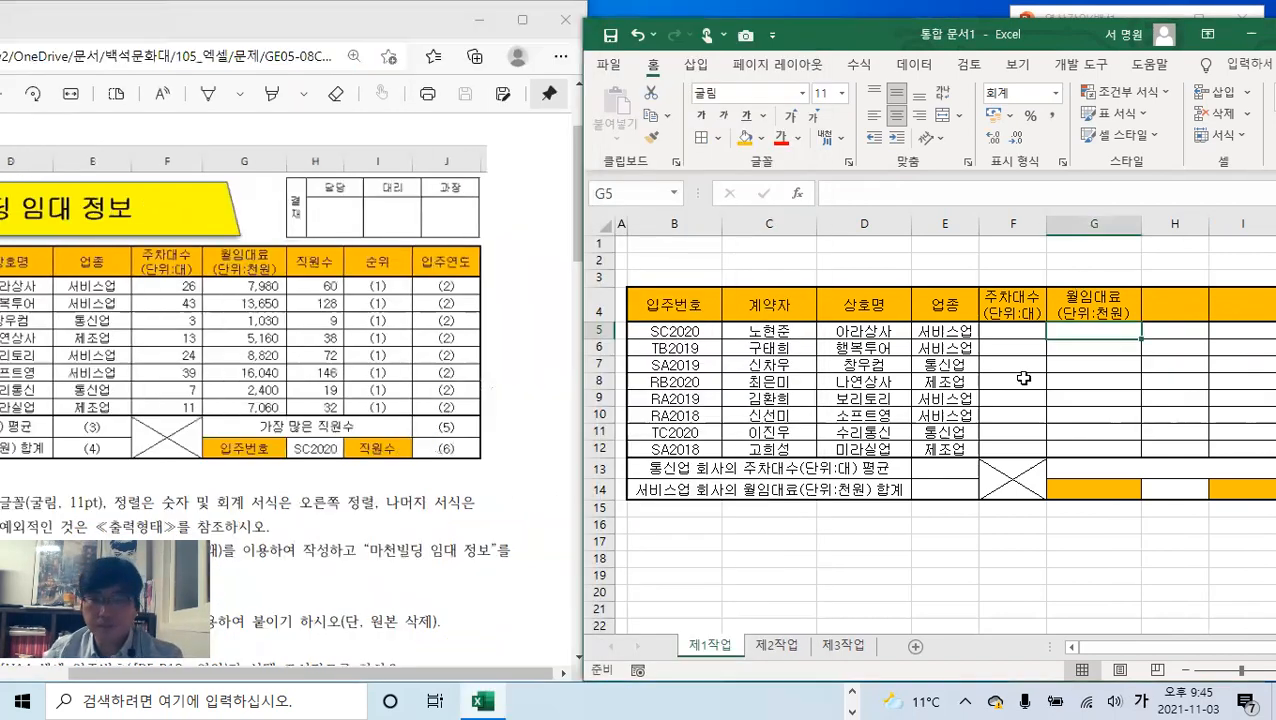
pyautogui.scroll(2, 1020, 376)
pyautogui.moveTo(1120, 656); pyautogui.dragTo(1136, 652)
pyautogui.click(952, 352)
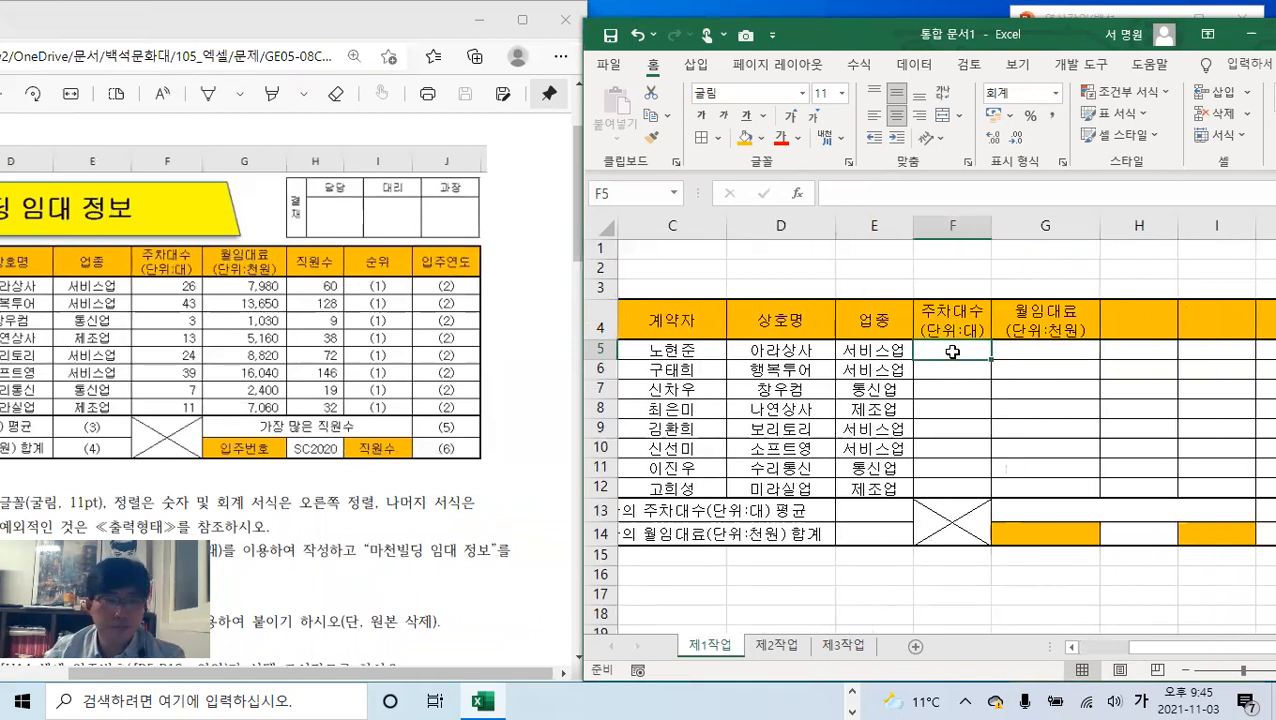
pyautogui.write('26')
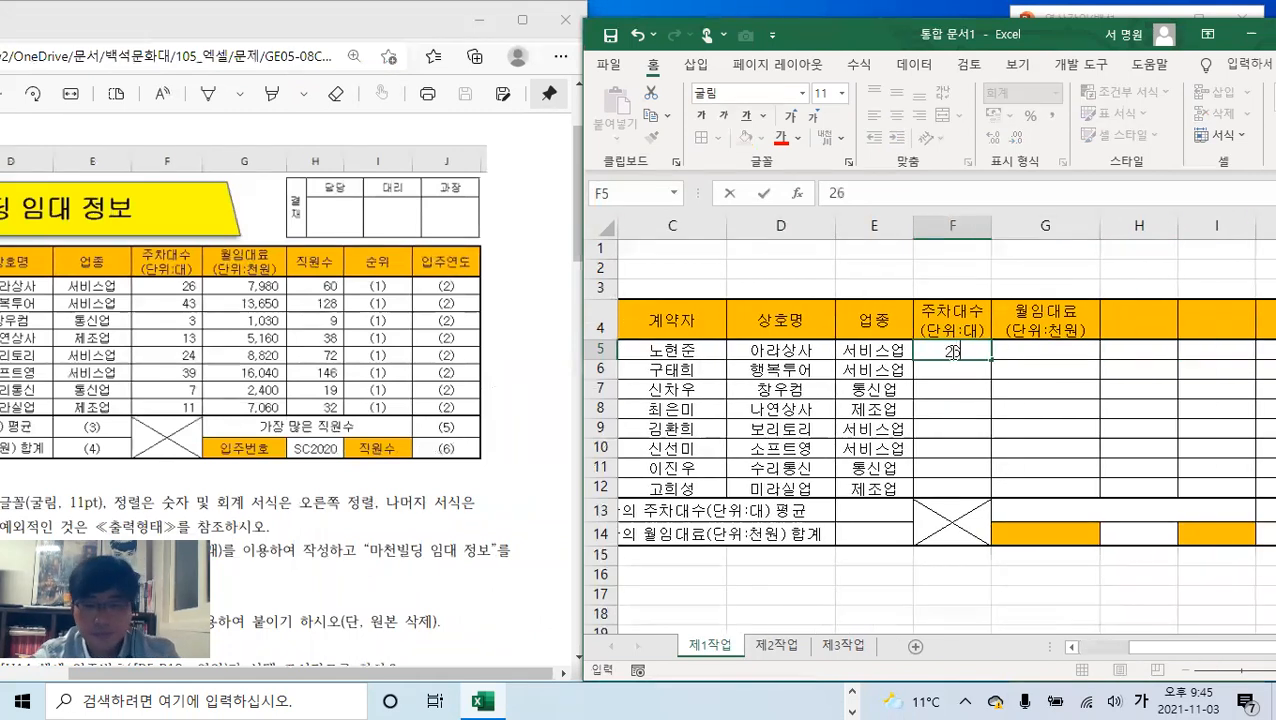
pyautogui.press('Return')
pyautogui.write('43')
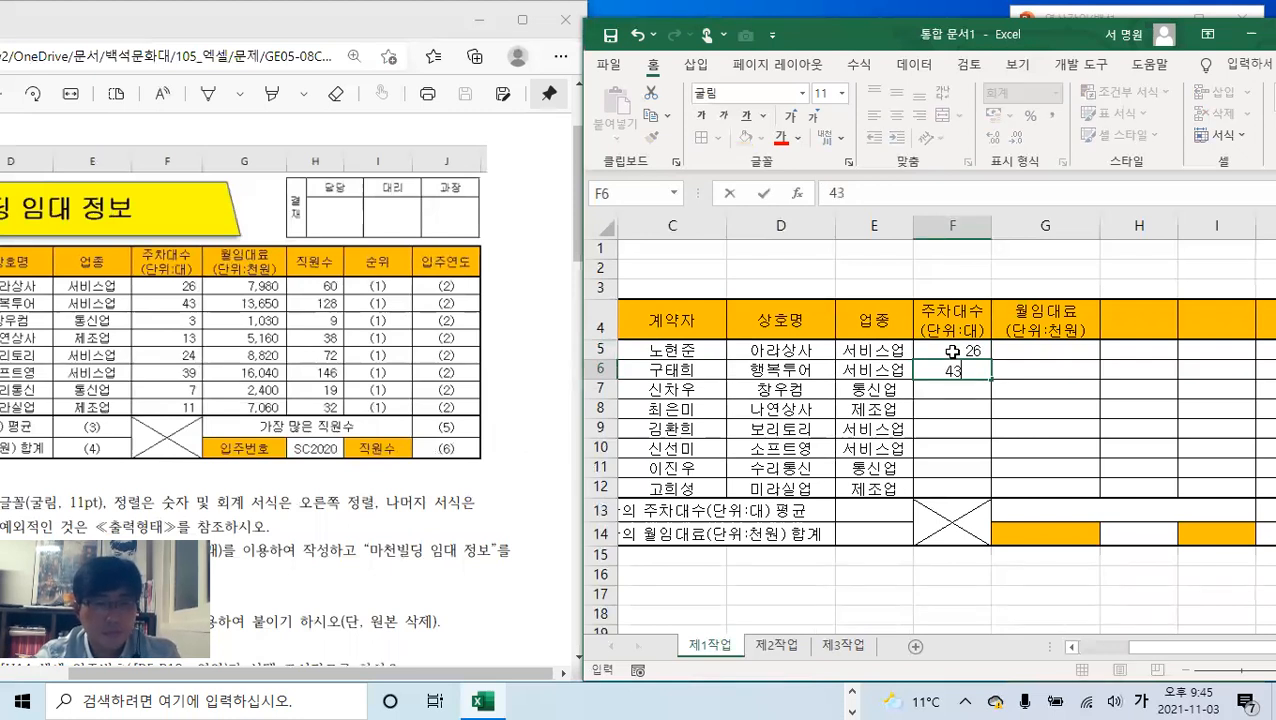
pyautogui.press('Return')
pyautogui.write('3')
pyautogui.press('Return')
# - Enter the parking counts 13, 24, 39, 7 and 11 in F8:F12
pyautogui.write('13')
pyautogui.press('Return')
pyautogui.write('24')
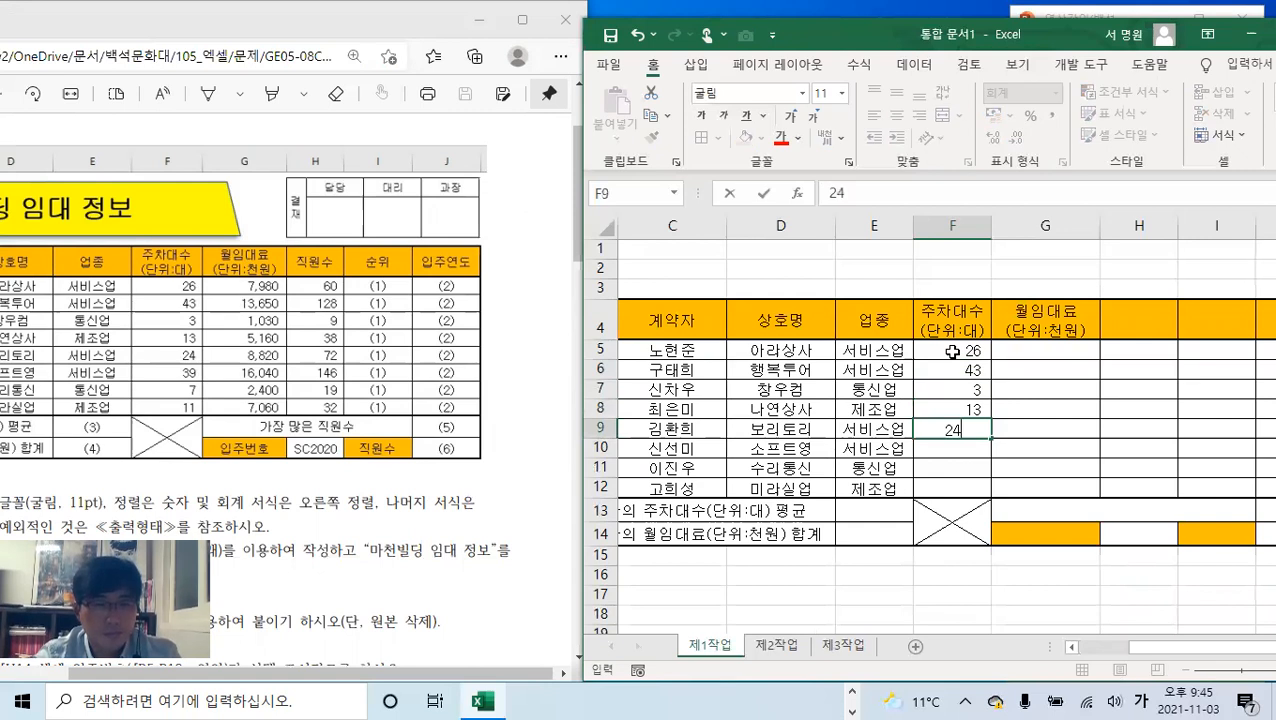
pyautogui.press('Return')
pyautogui.write('39')
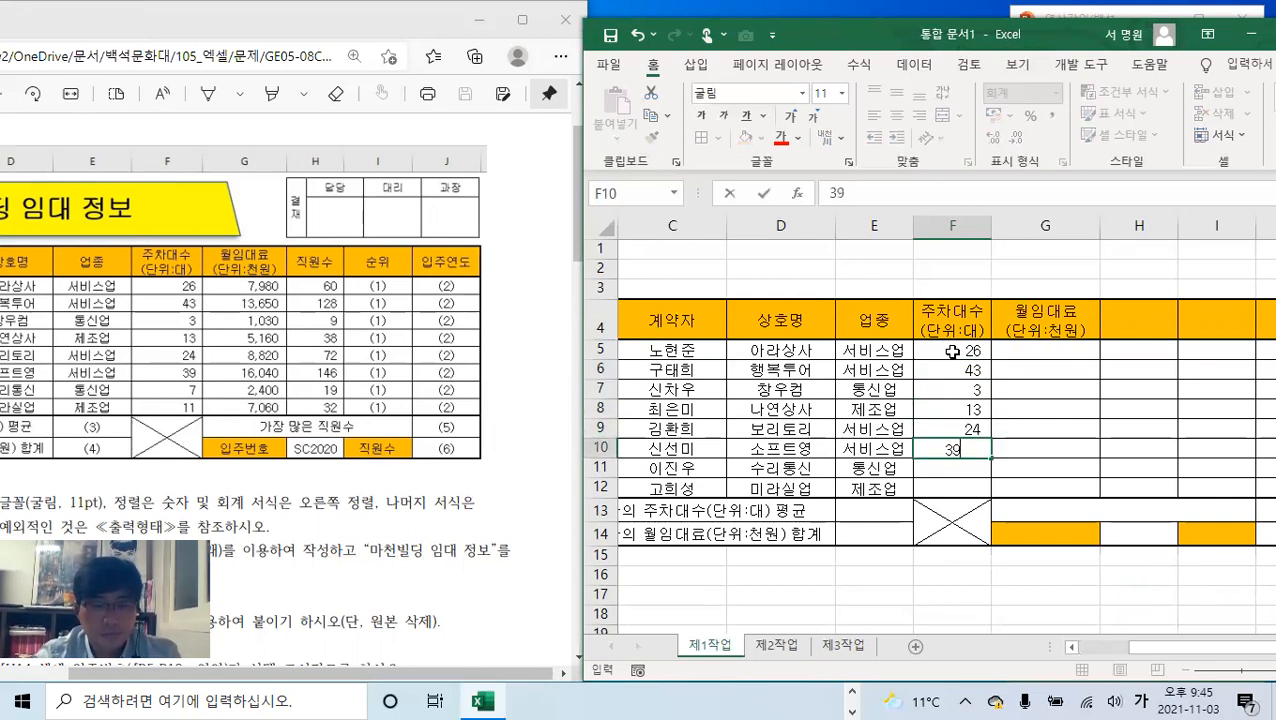
pyautogui.press('Return')
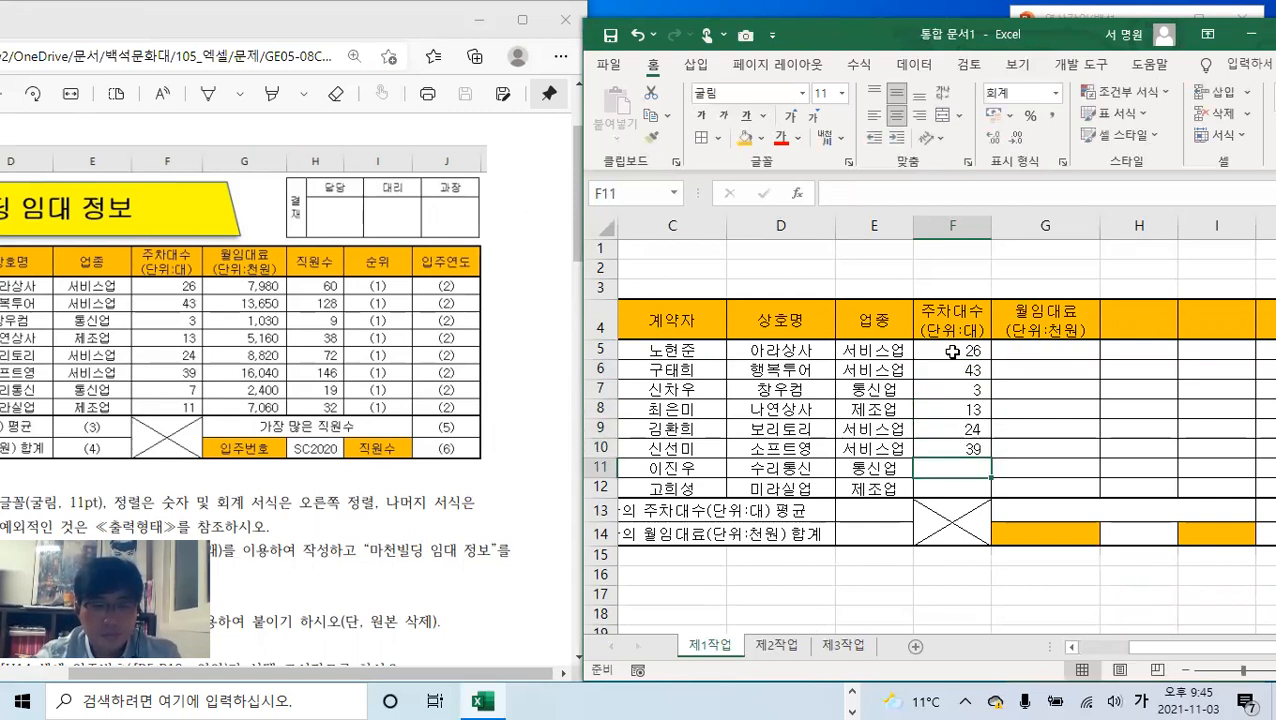
pyautogui.write('7')
pyautogui.press('Return')
pyautogui.write('11')
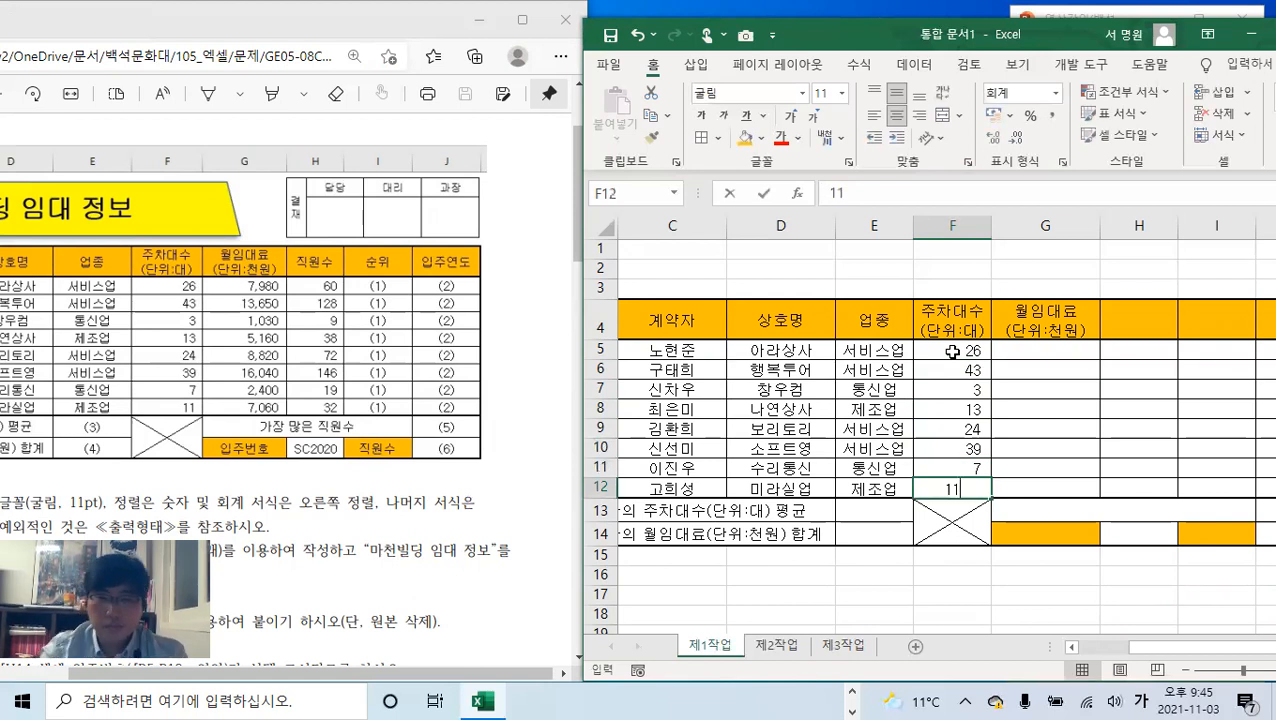
# - Enter the monthly rents 7980, 13650, 1030 and 5160 in G5:G8
pyautogui.click(1017, 346)
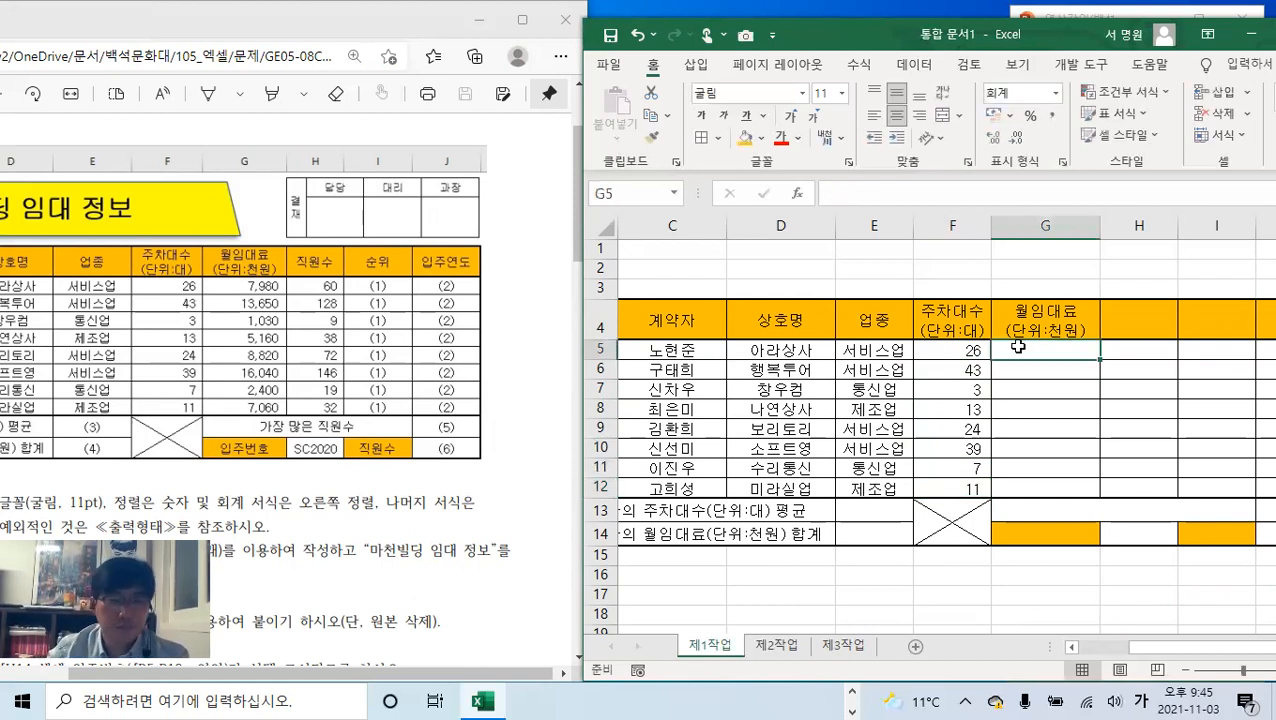
pyautogui.write('7980')
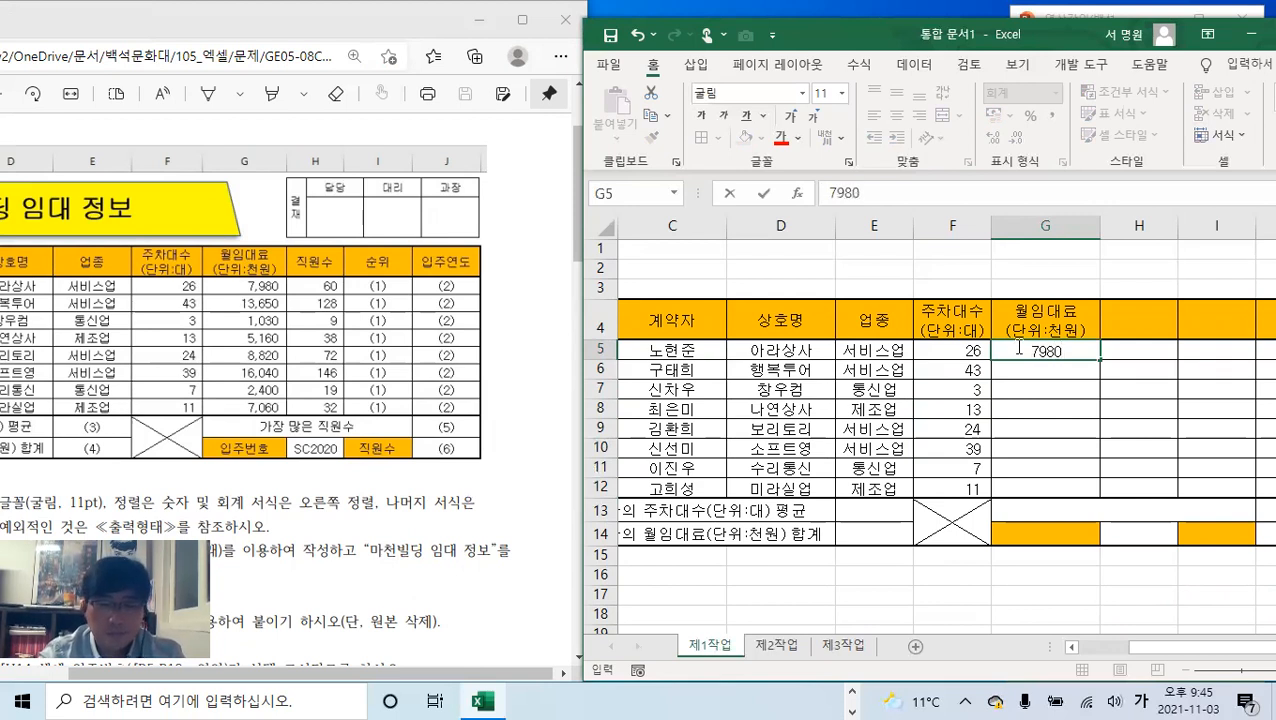
pyautogui.press('Return')
pyautogui.write('13650')
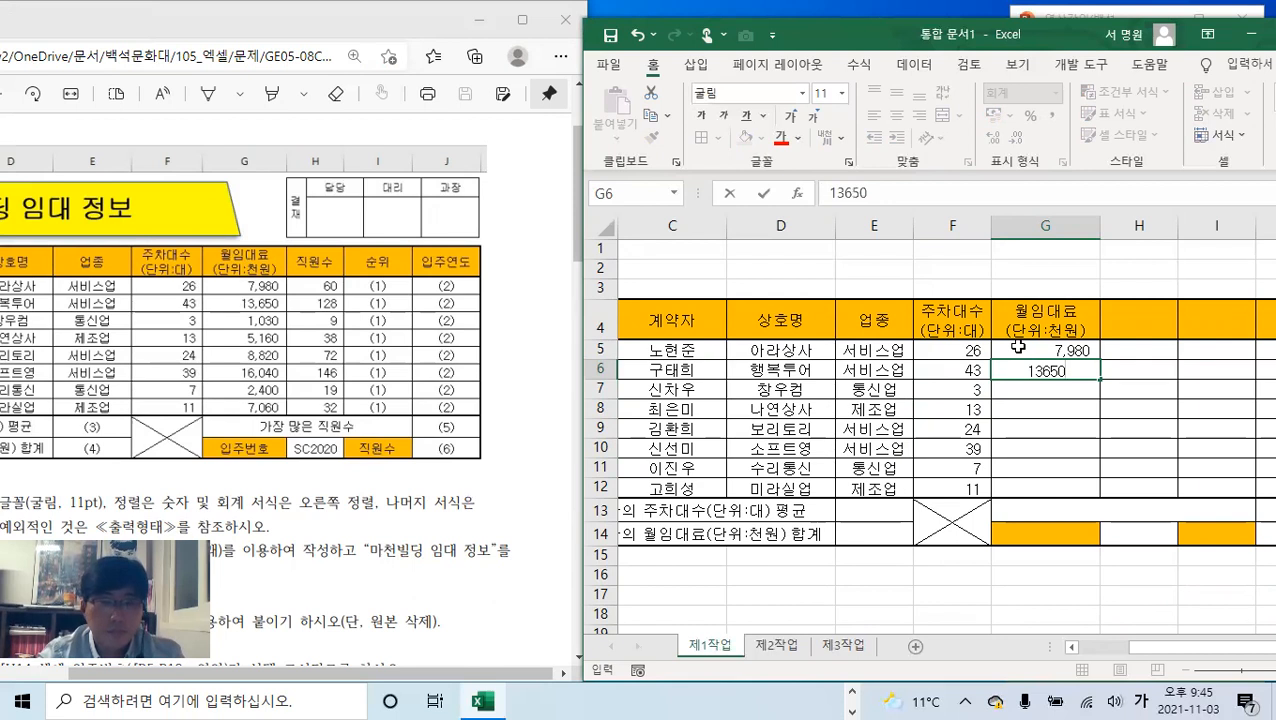
pyautogui.press('Return')
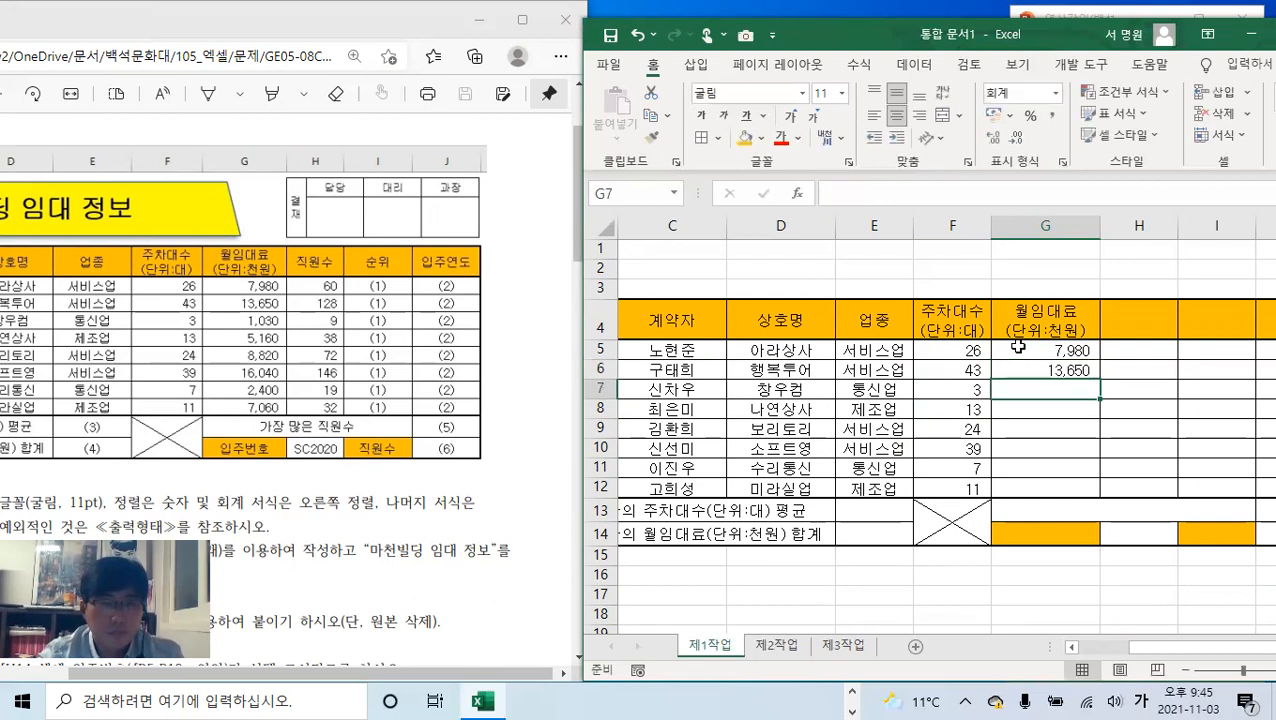
pyautogui.write('1030')
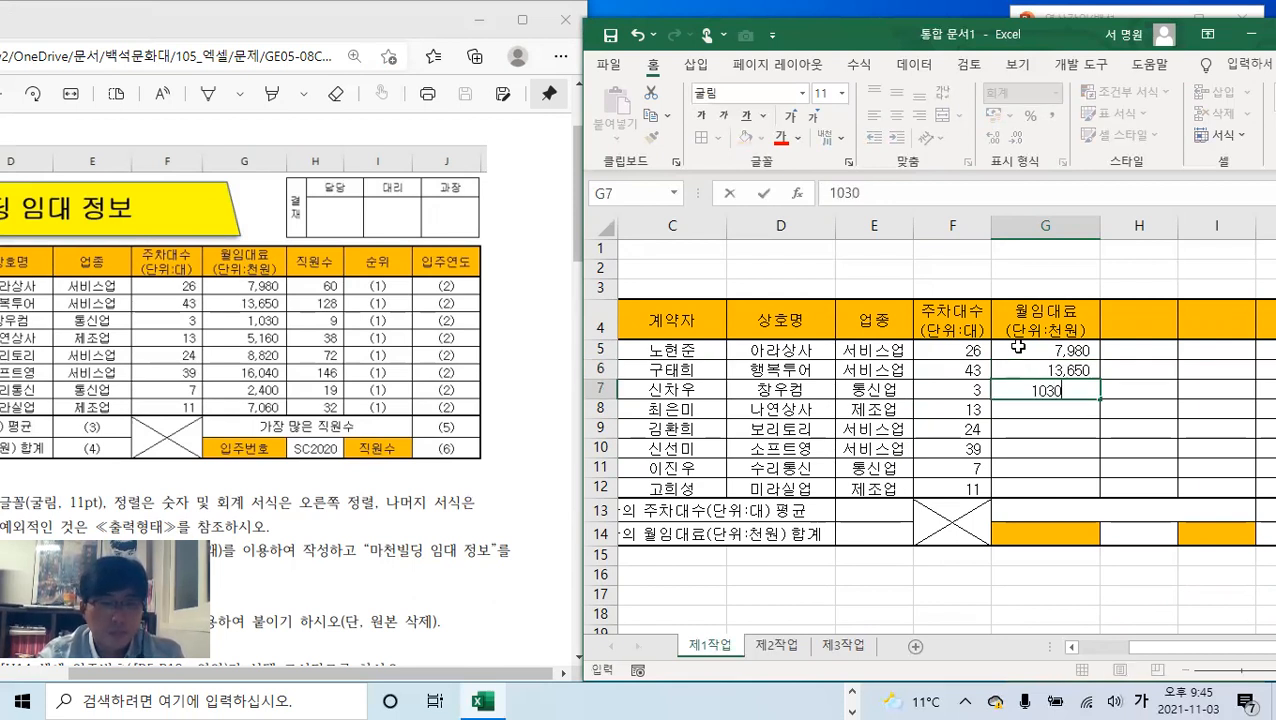
pyautogui.press('Return')
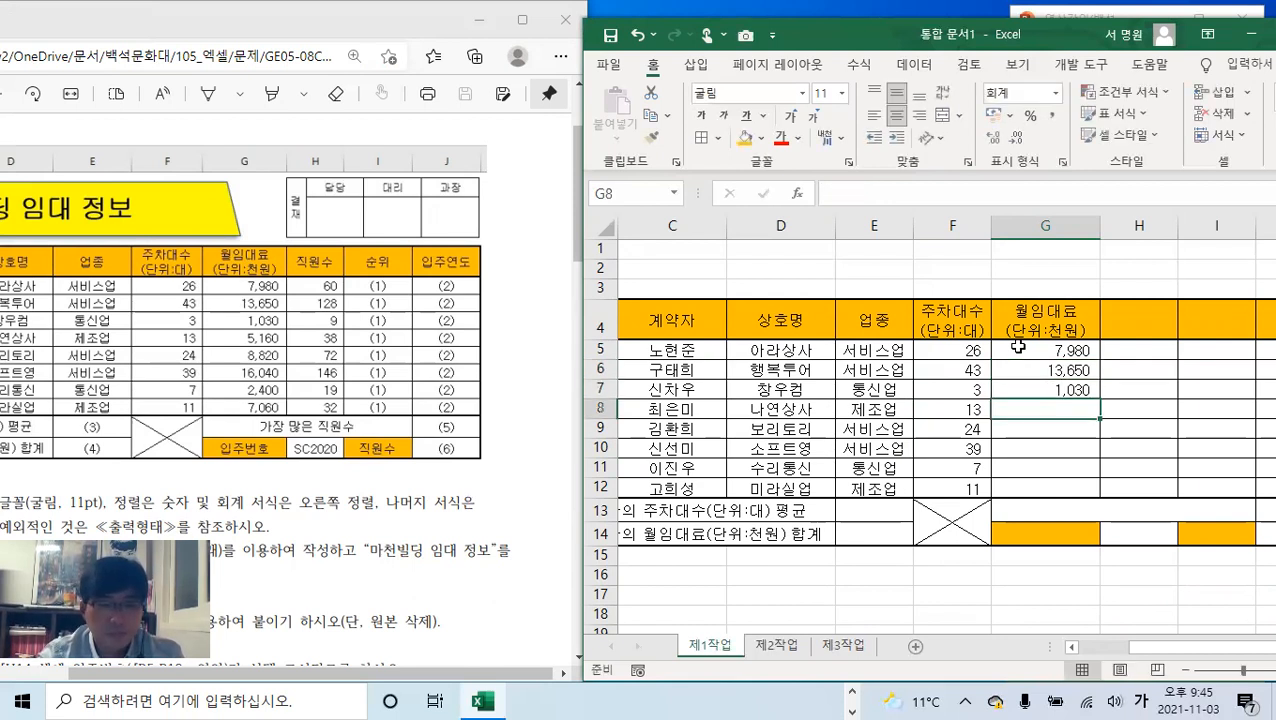
pyautogui.write('5160')
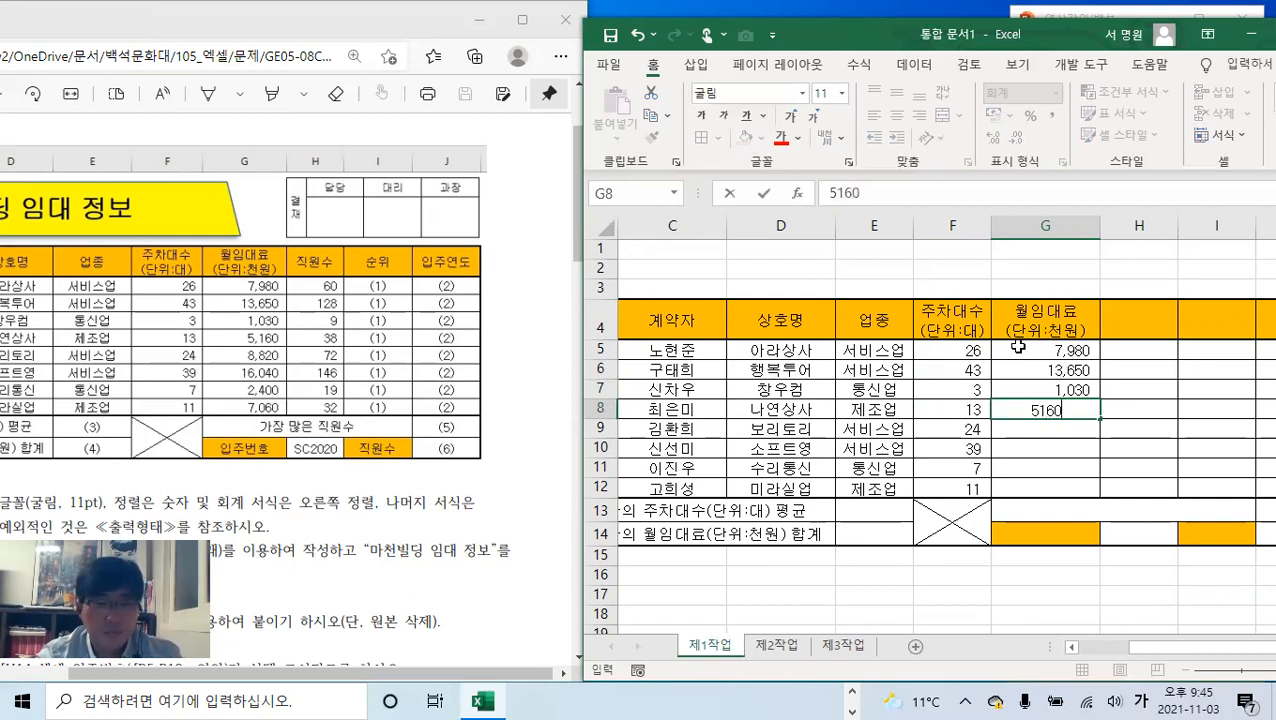
pyautogui.press('Return')
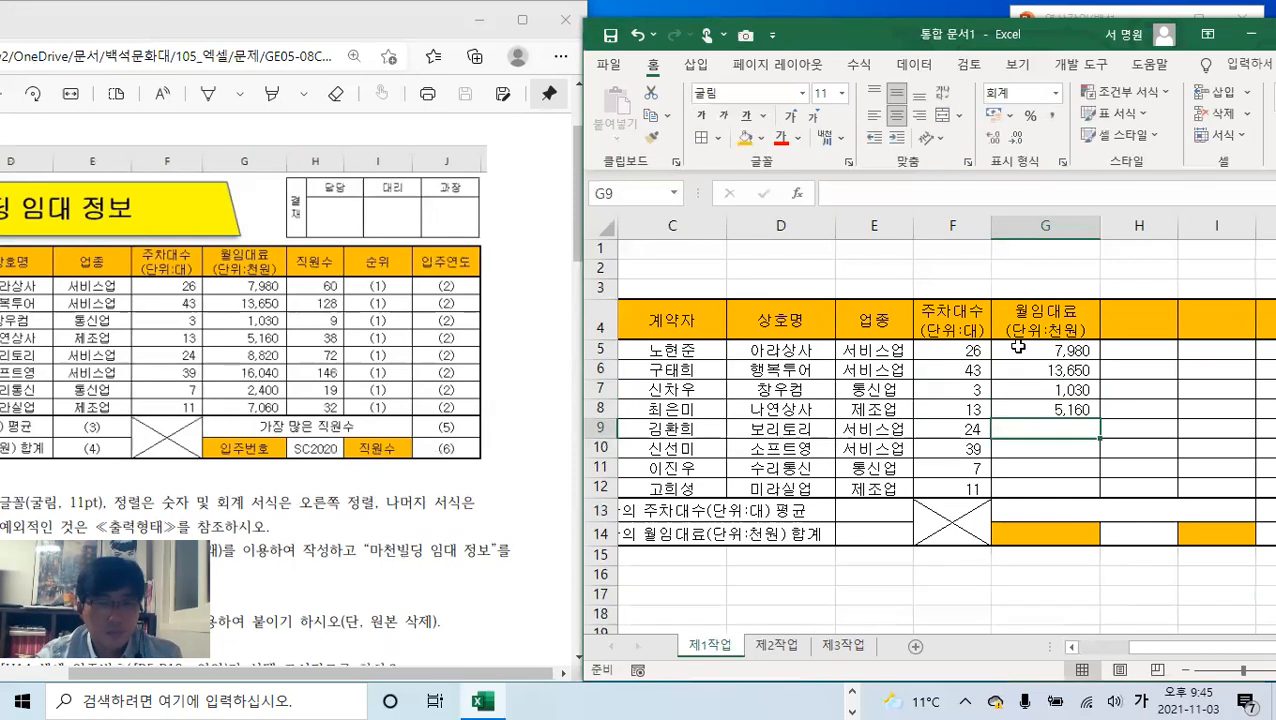
# - Enter the monthly rents 8820, 16040, 2400 and 7060 in G9:G12
pyautogui.write('8820')
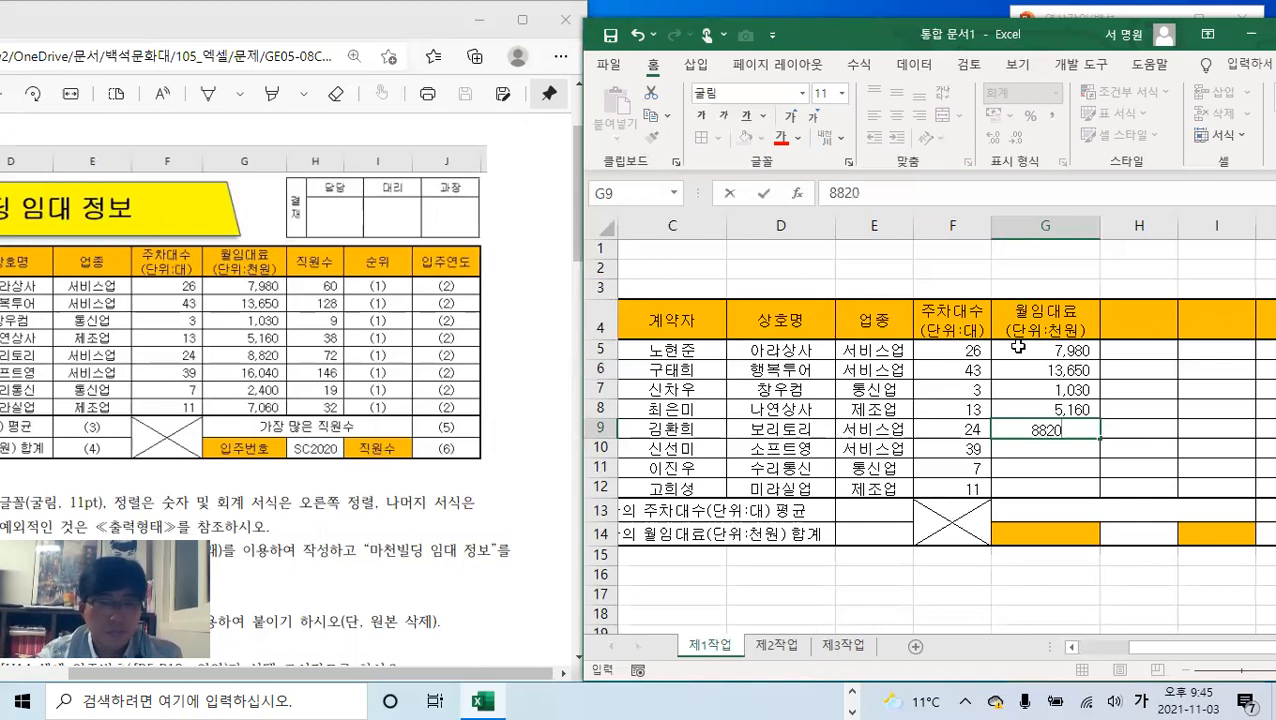
pyautogui.press('Return')
pyautogui.write('16040')
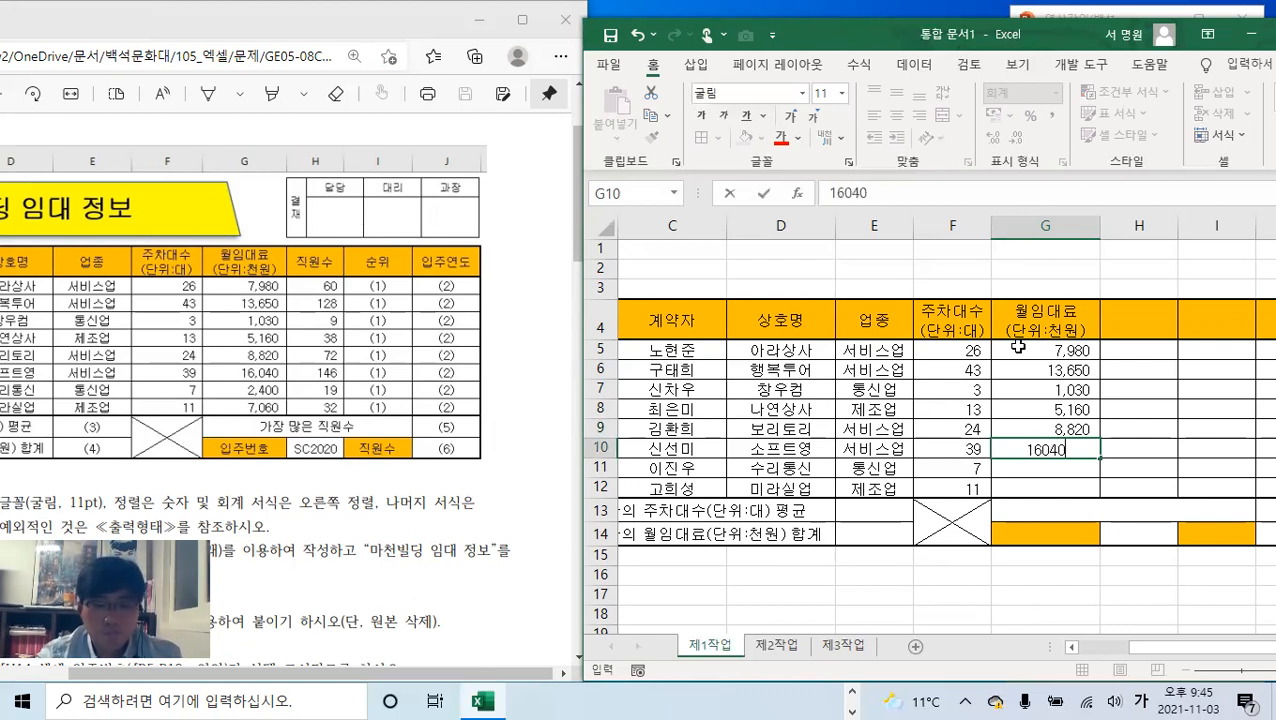
pyautogui.press('Return')
pyautogui.write('2400')
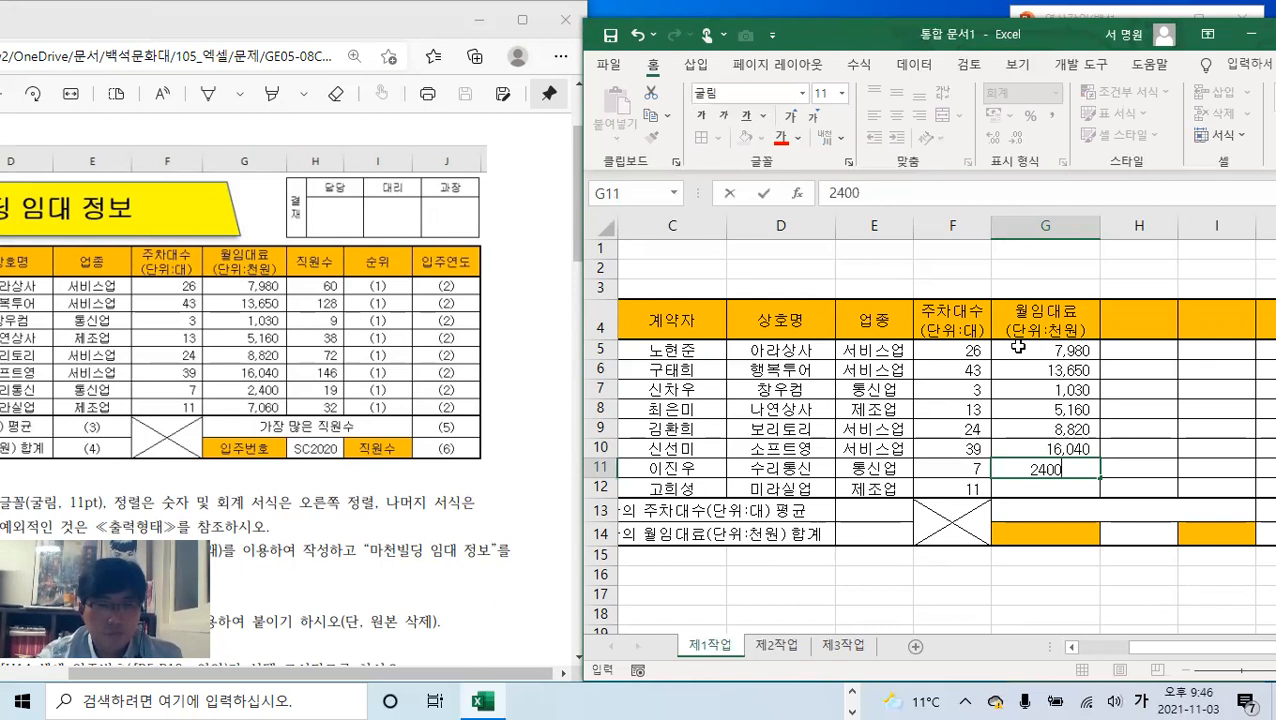
pyautogui.press('Return')
pyautogui.write('7060')
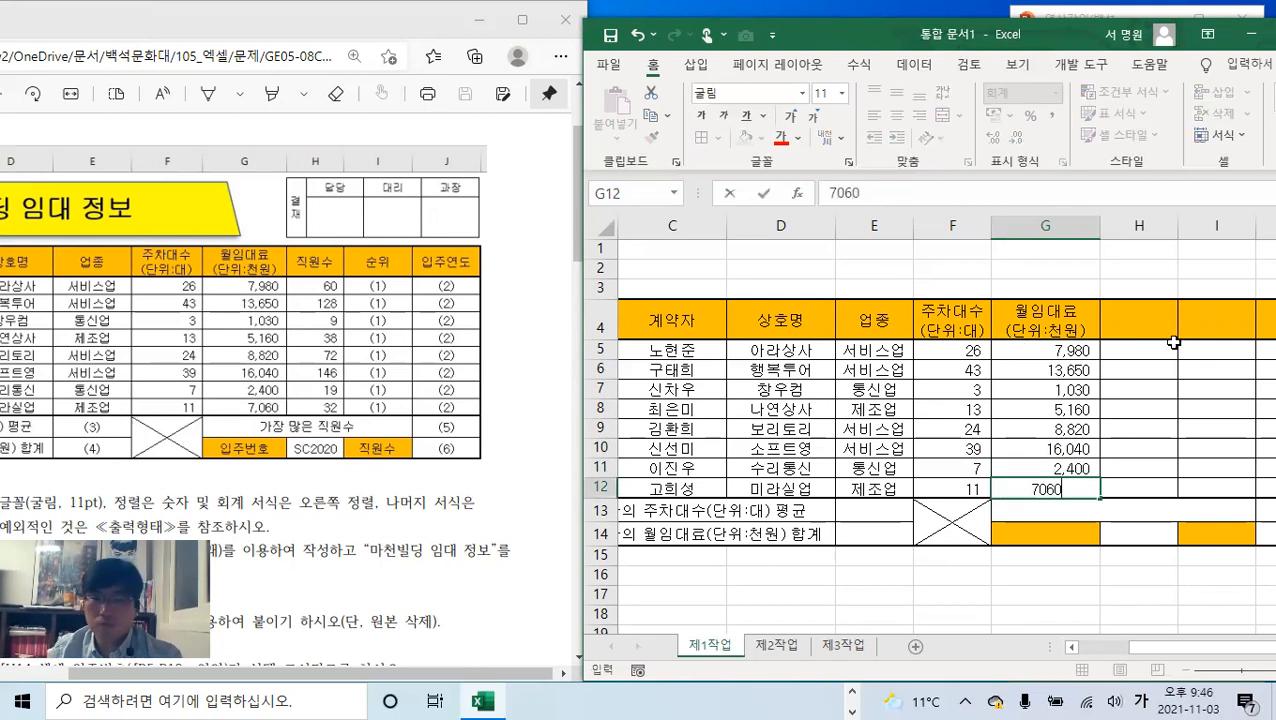
# - Enter the header 직원수 in H4
pyautogui.click(1173, 311)
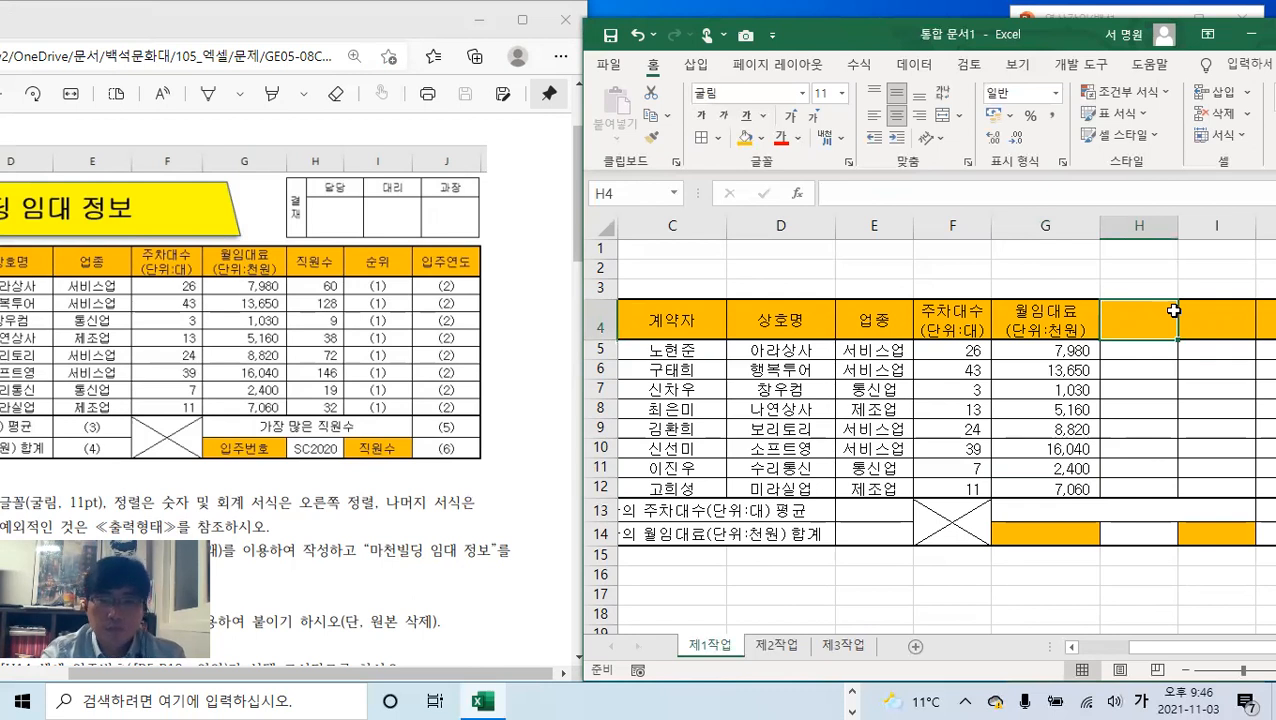
pyautogui.write('직우')
pyautogui.press('BackSpace')
pyautogui.write('수')
pyautogui.press('Return')
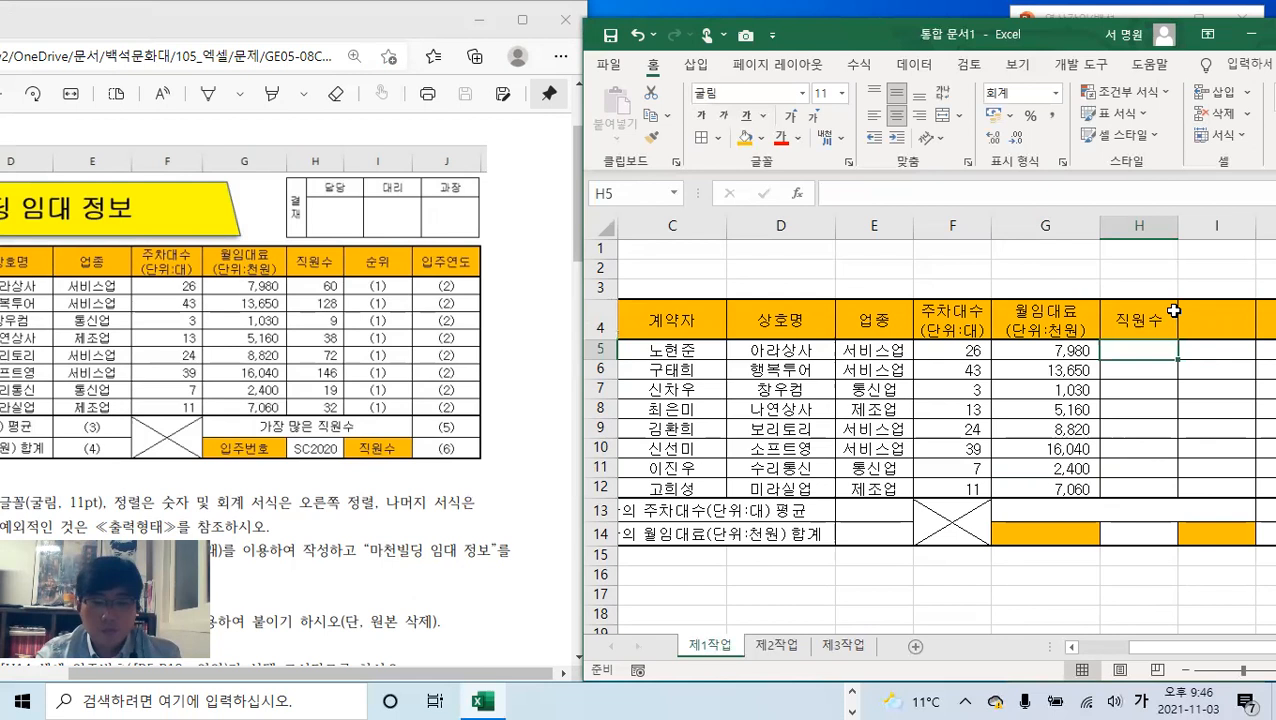
# - Enter the employee counts 60, 128 and 9 in H5:H7
pyautogui.write('660')
pyautogui.press('BackSpace')
pyautogui.press('BackSpace')
pyautogui.write('0')
pyautogui.press('Return')
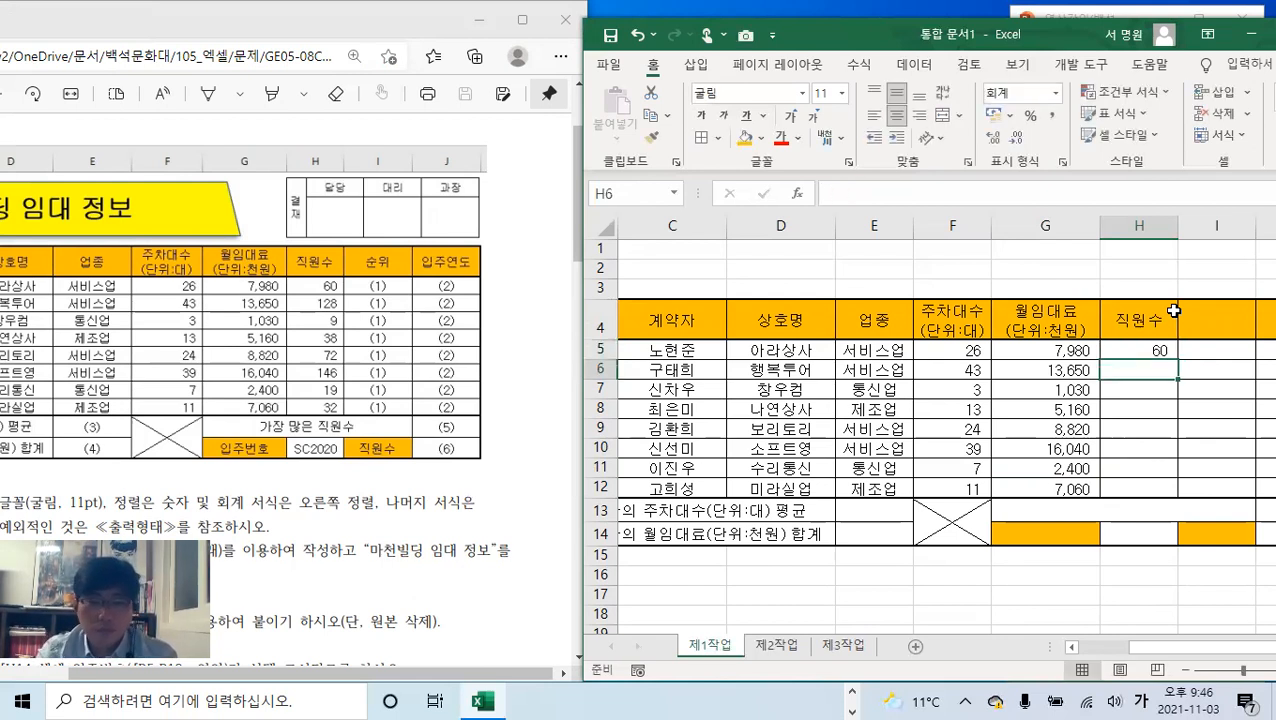
pyautogui.write('128')
pyautogui.press('Return')
pyautogui.write('9')
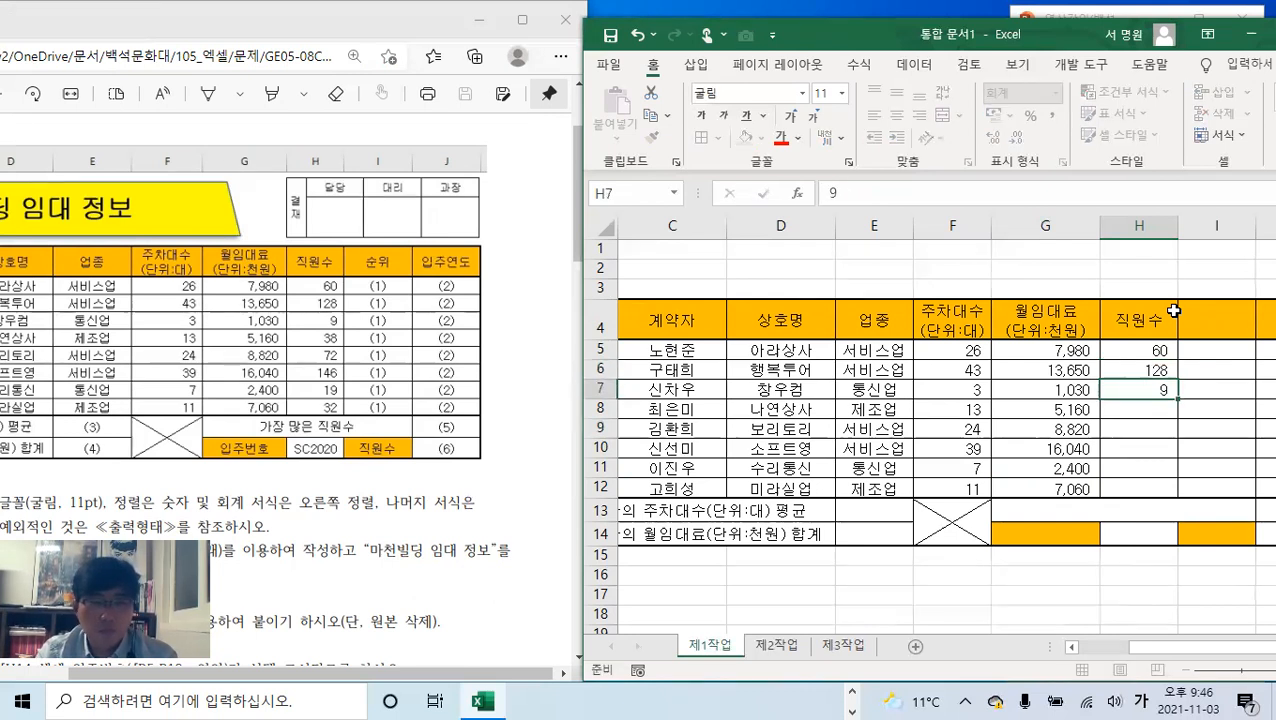
pyautogui.press('Return')
# - Enter the employee counts 38, 72, 146, 19 and 32 in H8:H12
pyautogui.write('3')
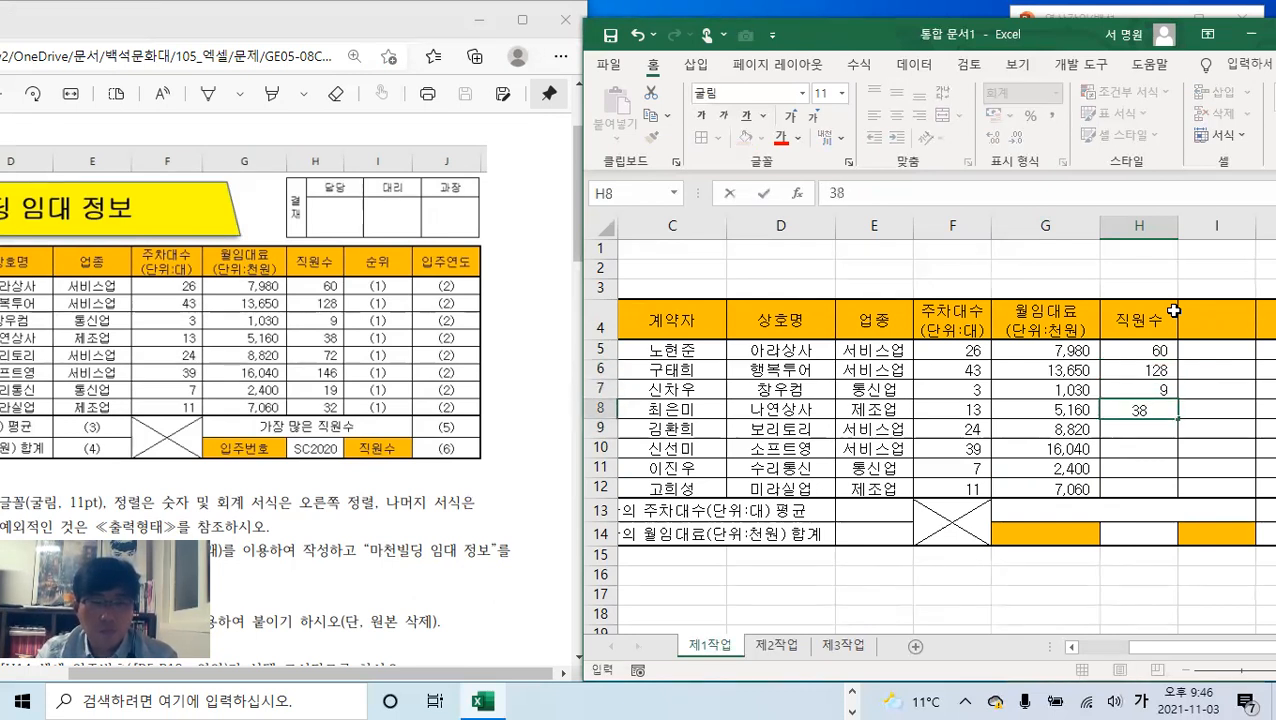
pyautogui.write('8')
pyautogui.press('Return')
pyautogui.write('72')
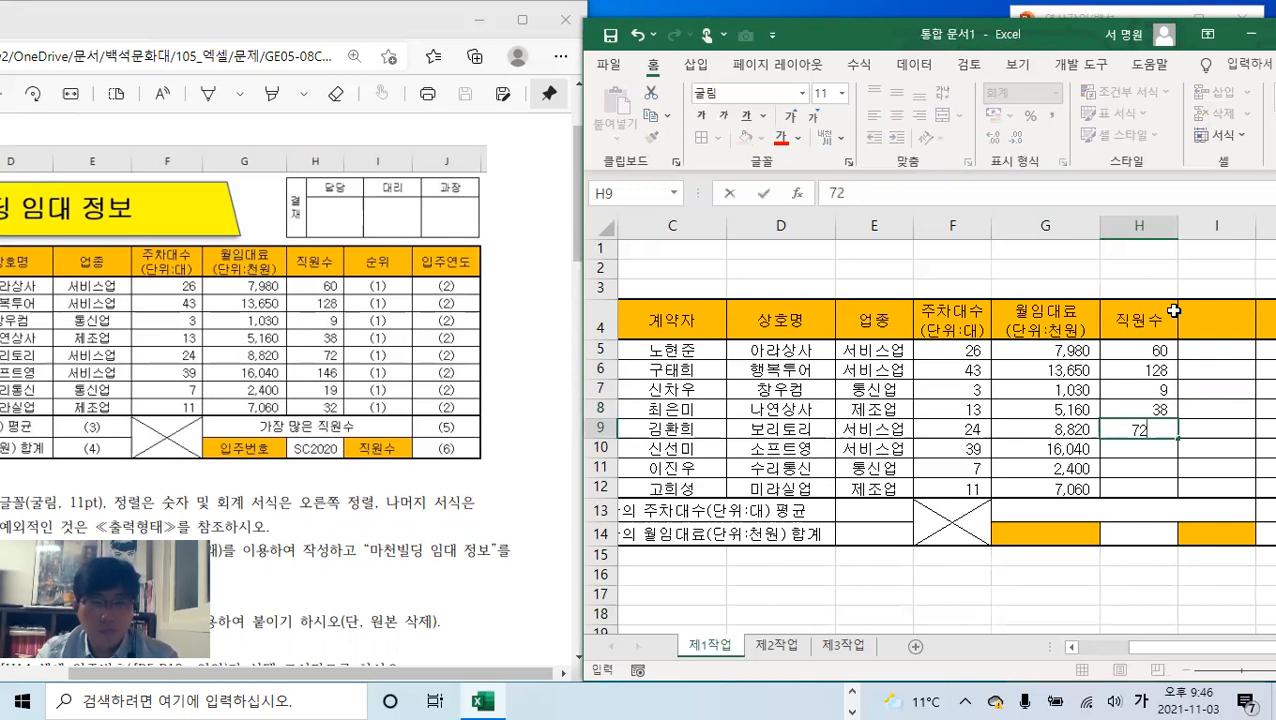
pyautogui.press('Return')
pyautogui.write('146')
pyautogui.press('Return')
pyautogui.write('1')
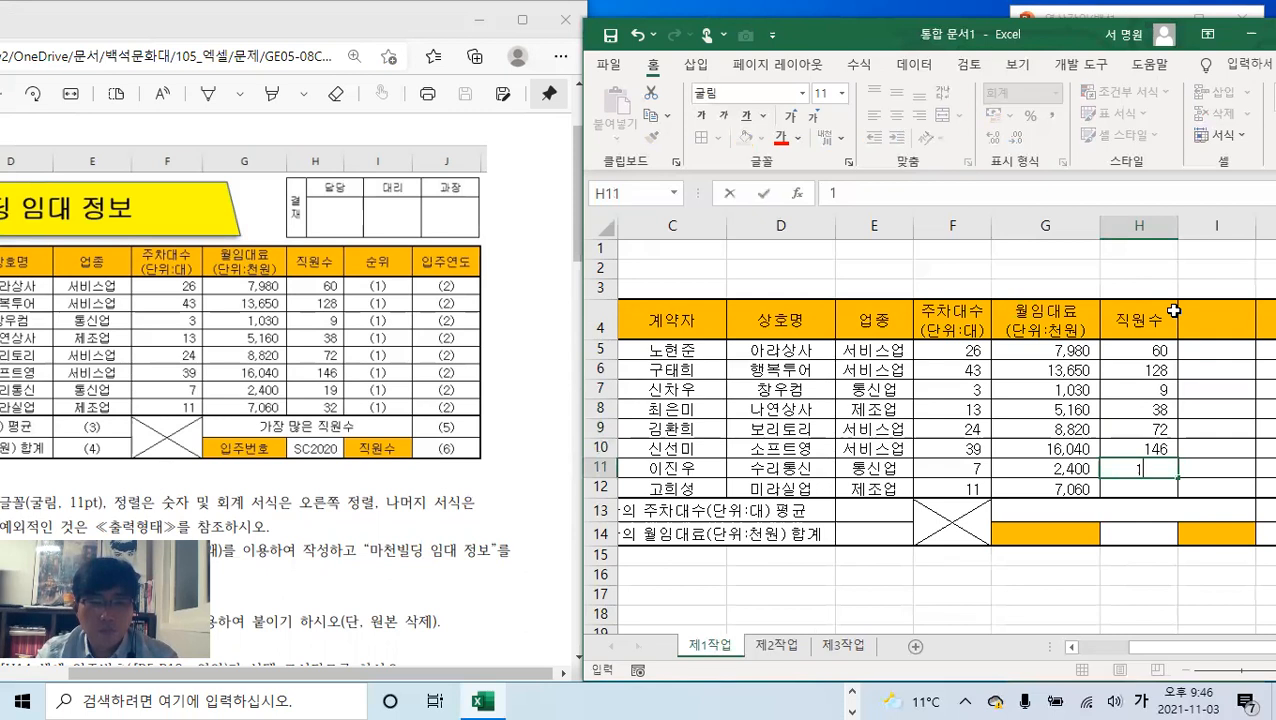
pyautogui.write('9')
pyautogui.press('Return')
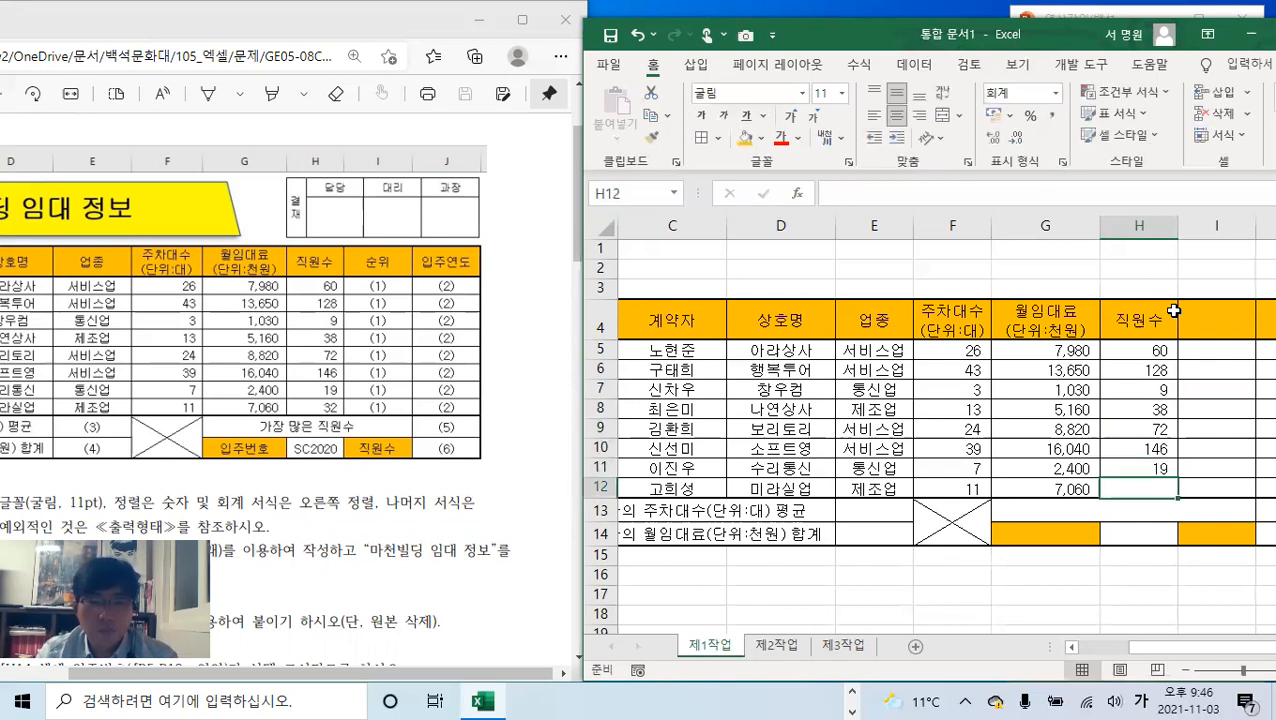
pyautogui.write('32')
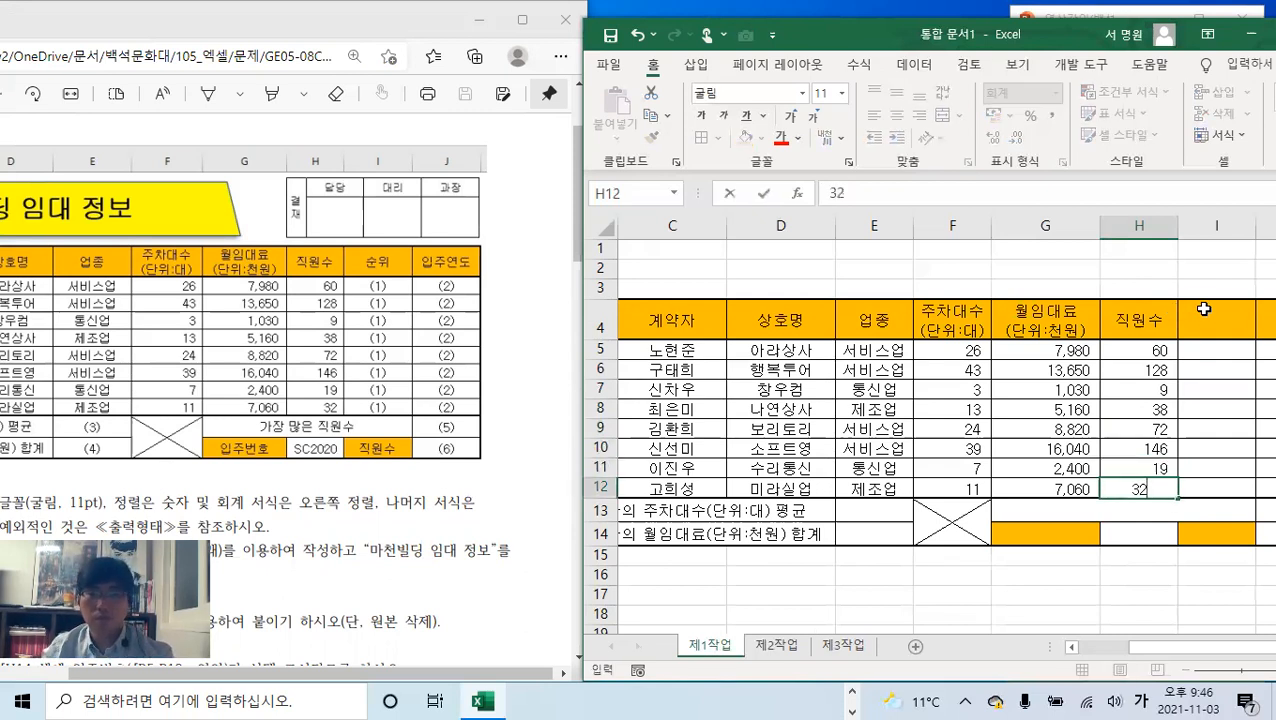
# - Enter the headers 순위 in I4 and 입주연도 in J4
pyautogui.click(1206, 312)
pyautogui.write('순위')
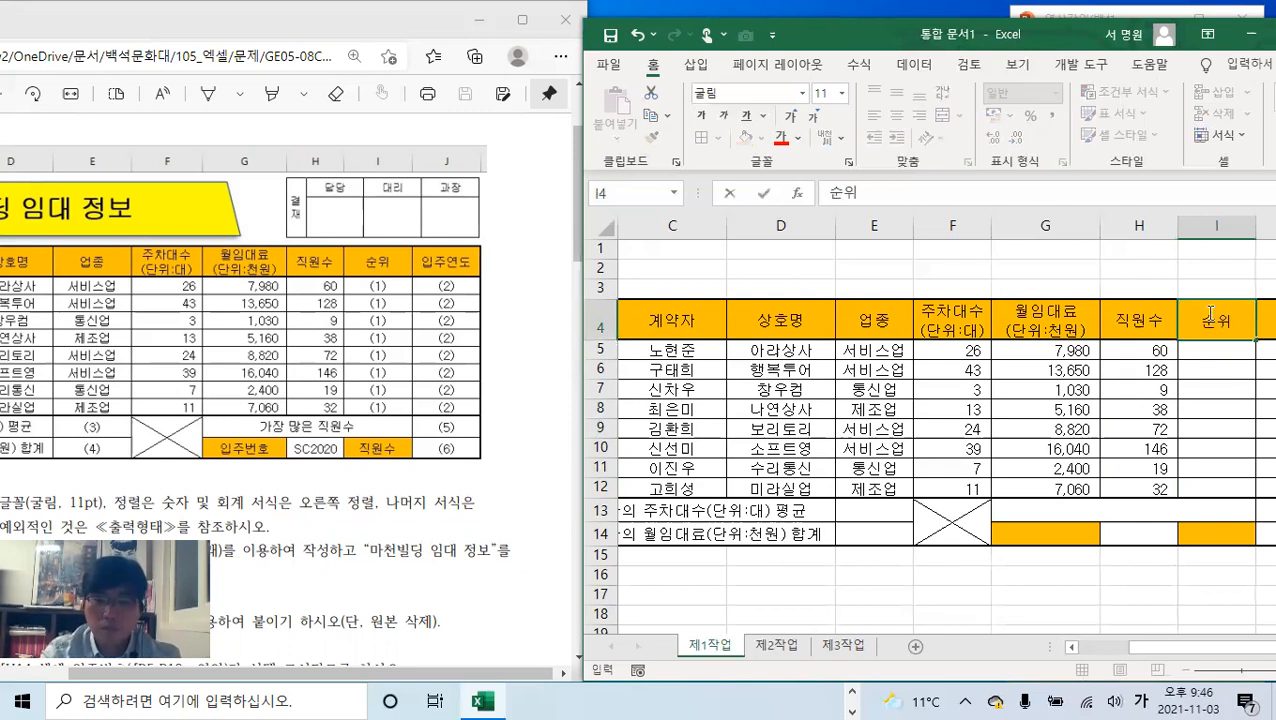
pyautogui.press('Tab')
pyautogui.write('이')
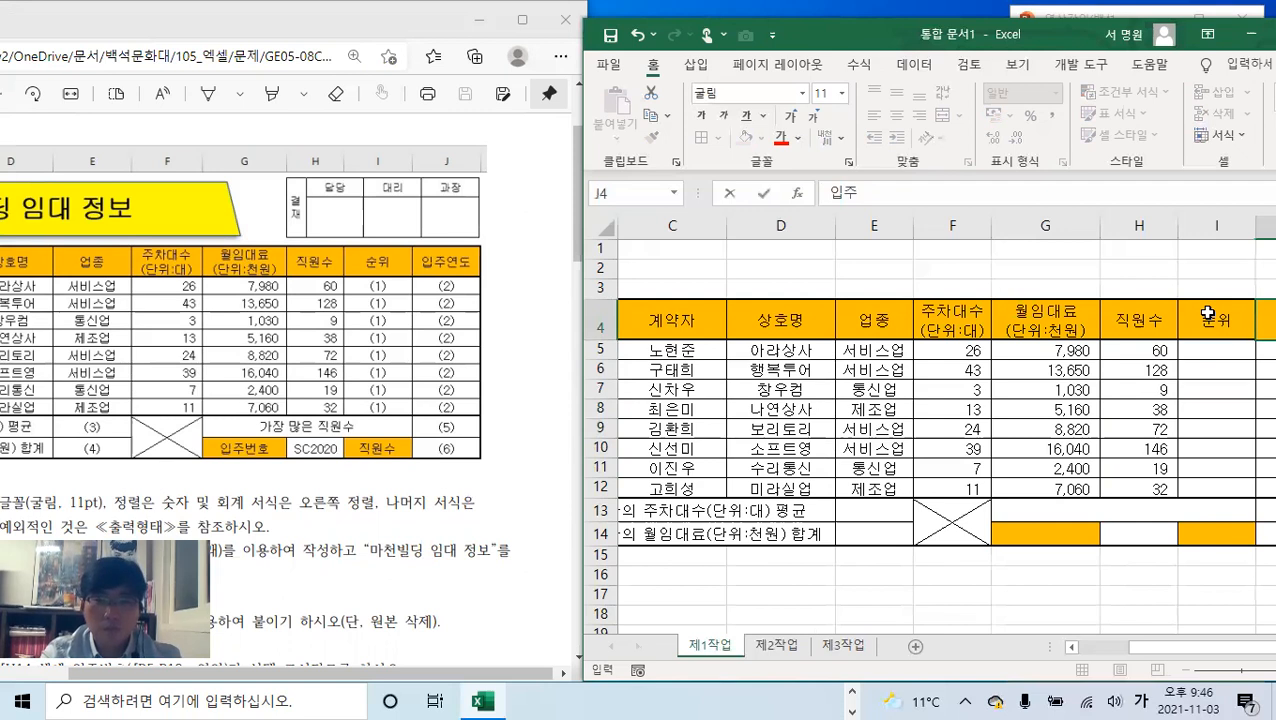
pyautogui.press('Return')
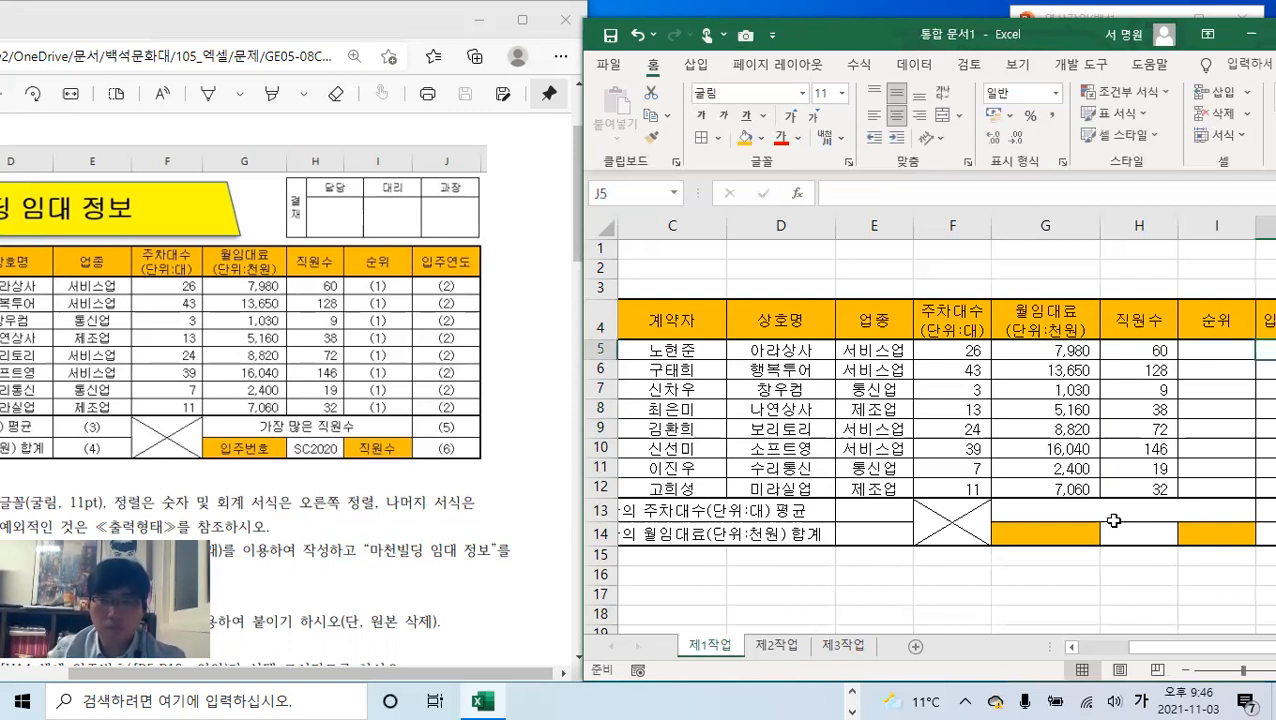
# - Enter the label 가장 많은 직원수 in the merged cell G13
pyautogui.click(1113, 520)
pyautogui.write('가')
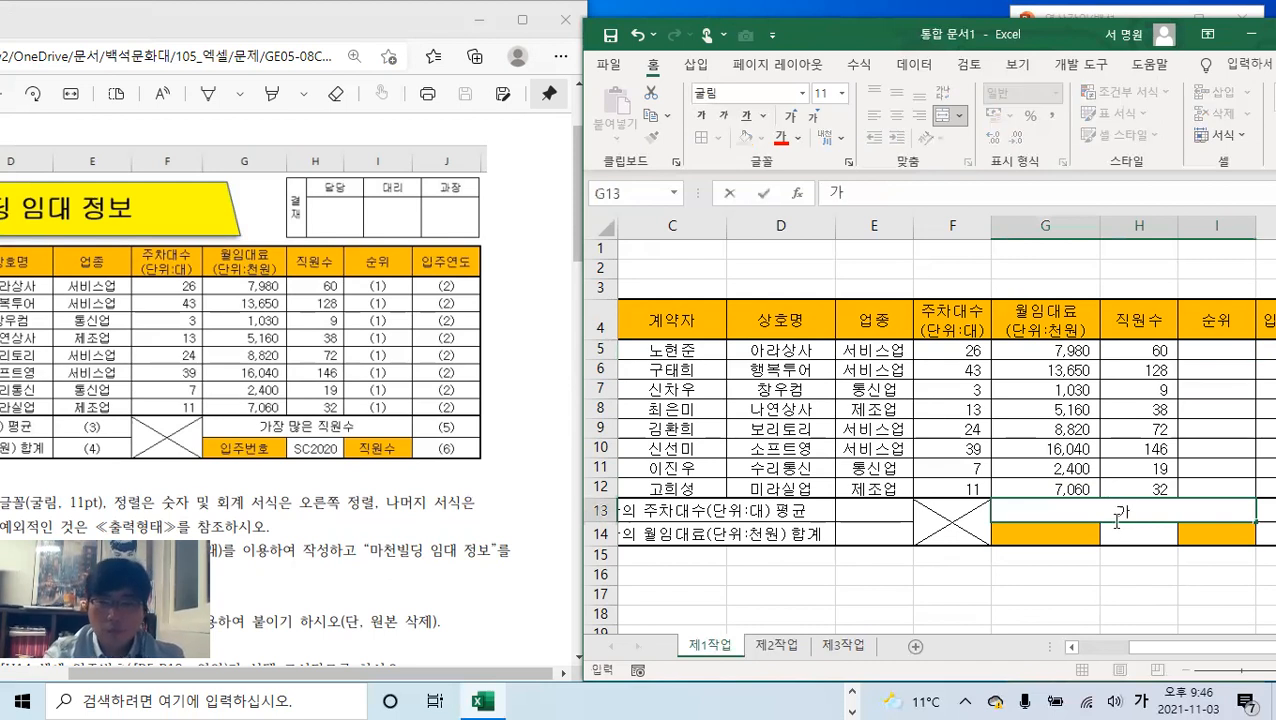
pyautogui.write('장 많은 직우')
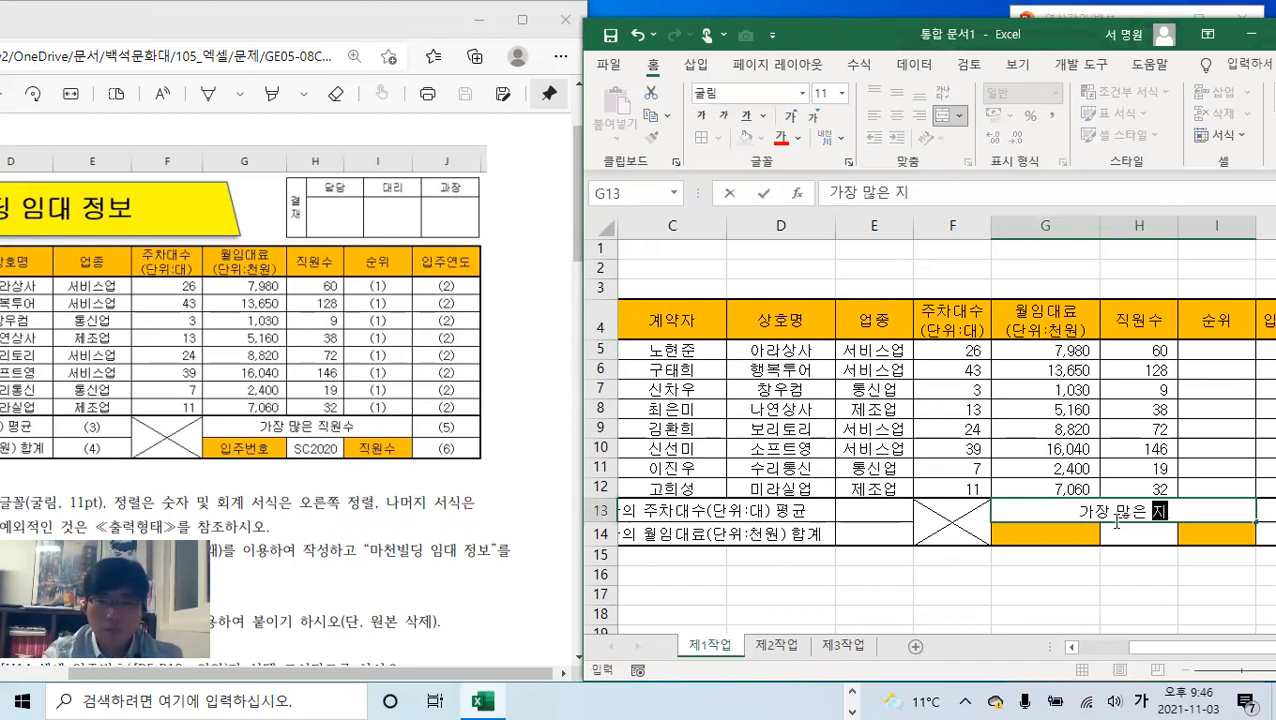
pyautogui.write('수')
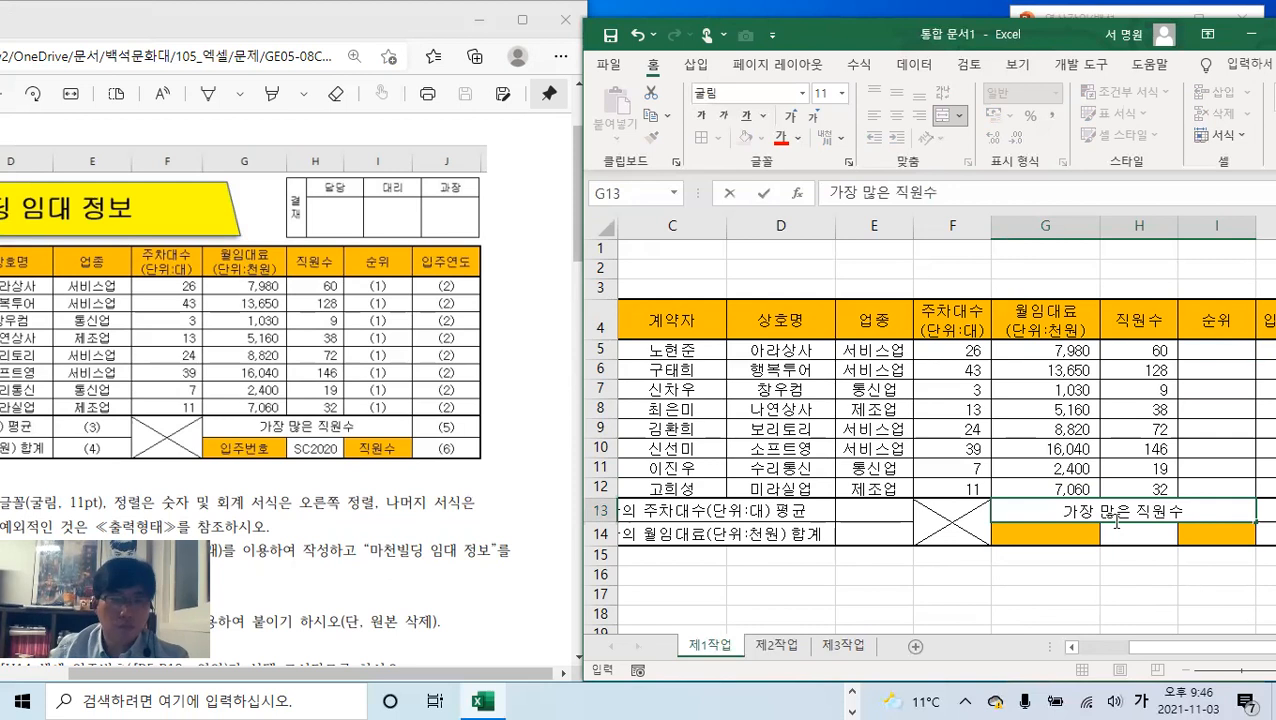
# - Enter the labels 입주번호 in G14 and 직원수 in I14
pyautogui.click(1061, 537)
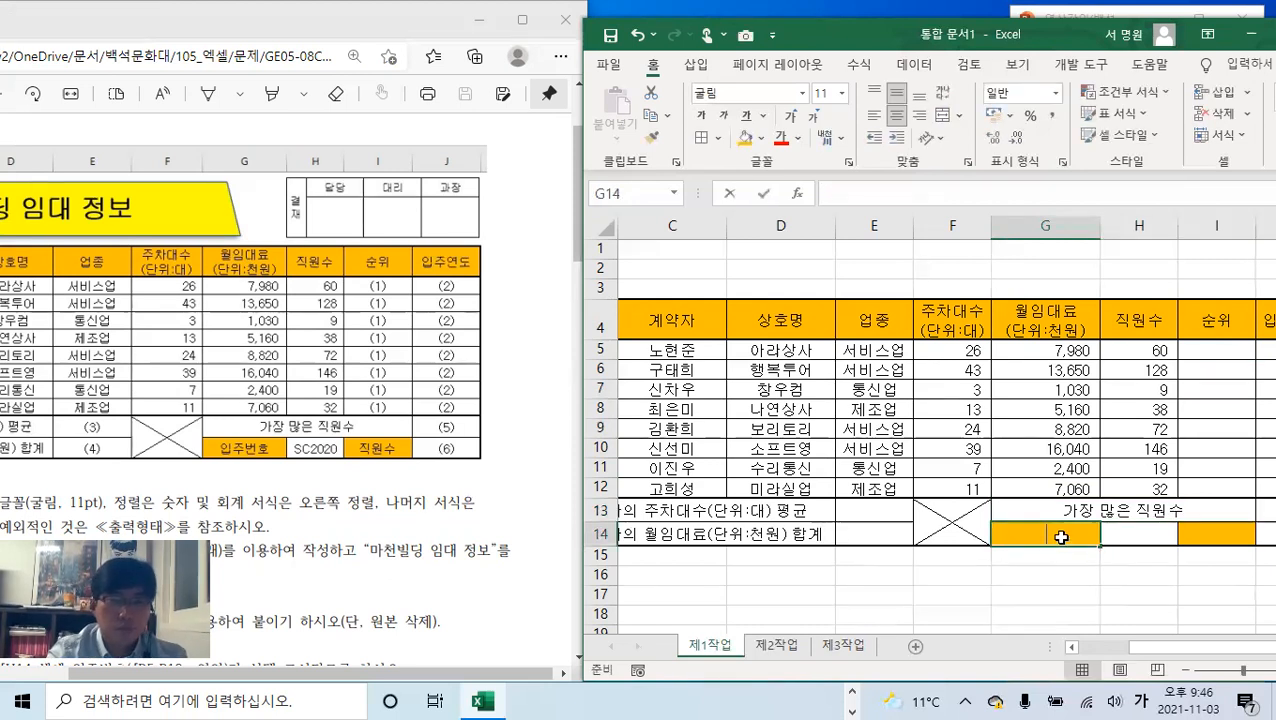
pyautogui.write('입주번호')
pyautogui.press('Tab')
pyautogui.press('Tab')
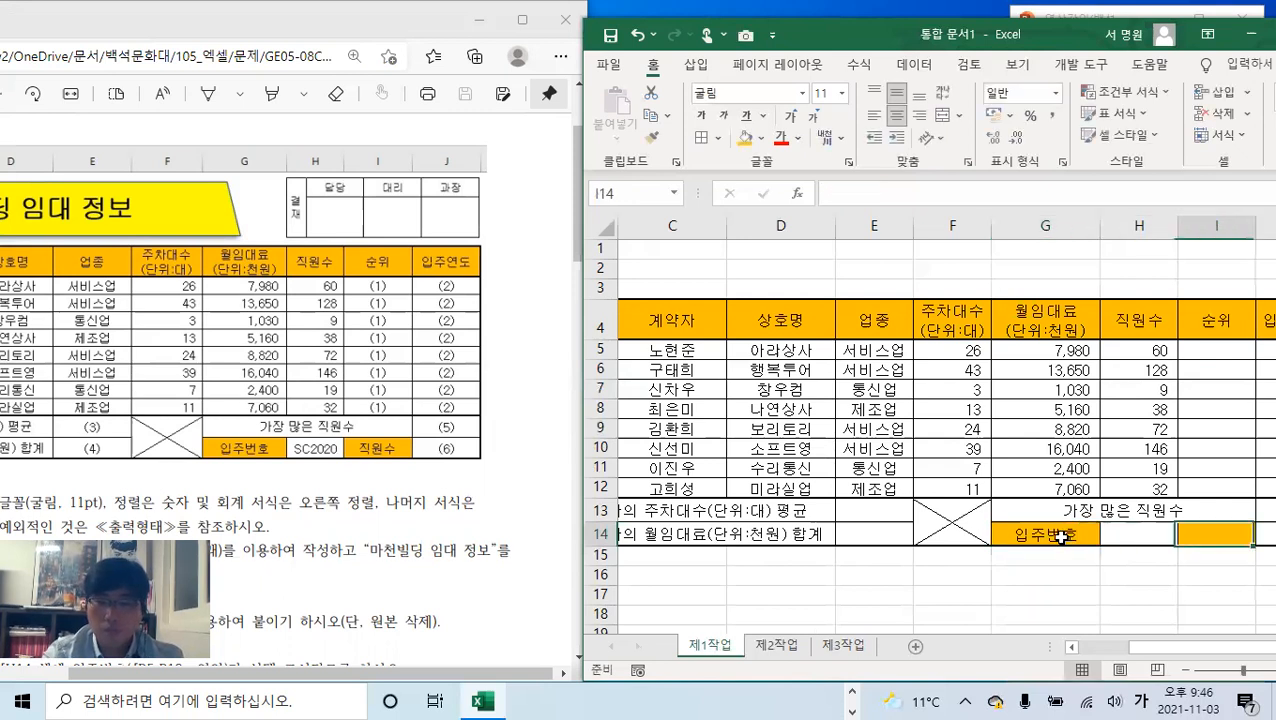
pyautogui.write('직원수')
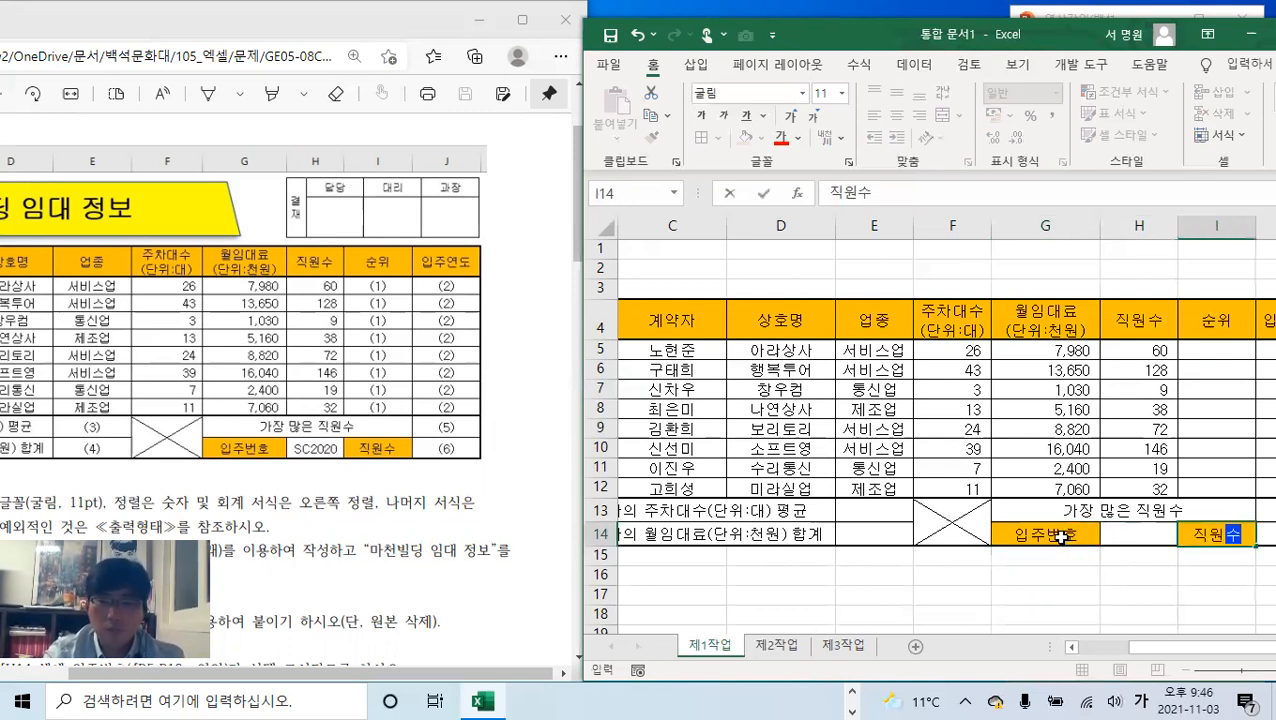
pyautogui.click(916, 487)
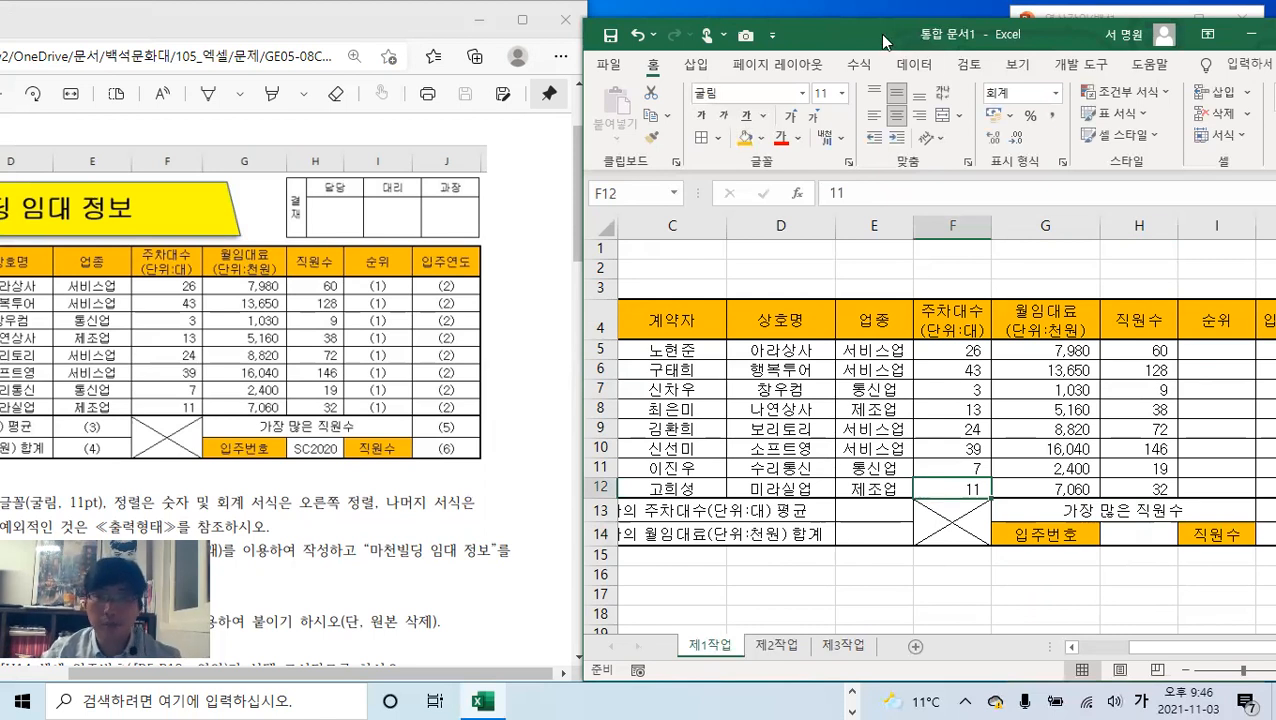
# - Rearrange the worksheet and exam PDF windows so the blank columns beside the table and the PDF's approval box are both in view
pyautogui.moveTo(884, 40); pyautogui.dragTo(770, 45)
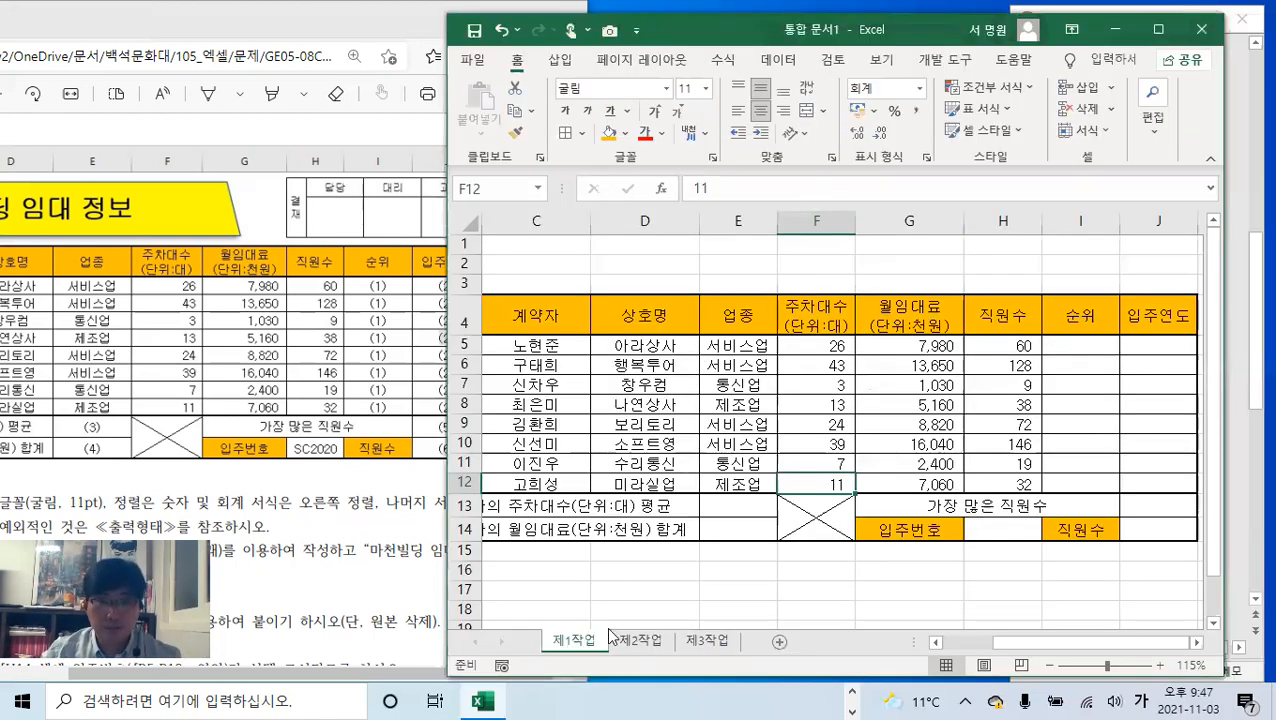
pyautogui.moveTo(1045, 643); pyautogui.dragTo(298, 393)
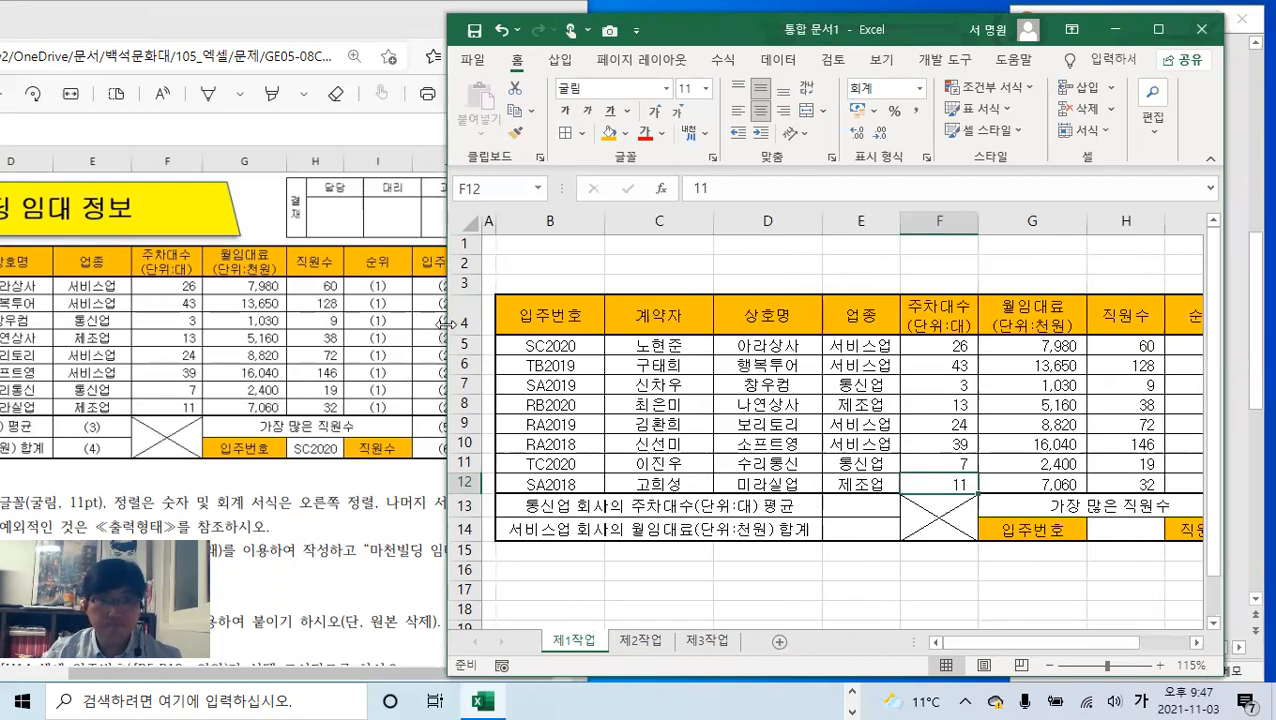
pyautogui.moveTo(447, 323); pyautogui.dragTo(364, 323)
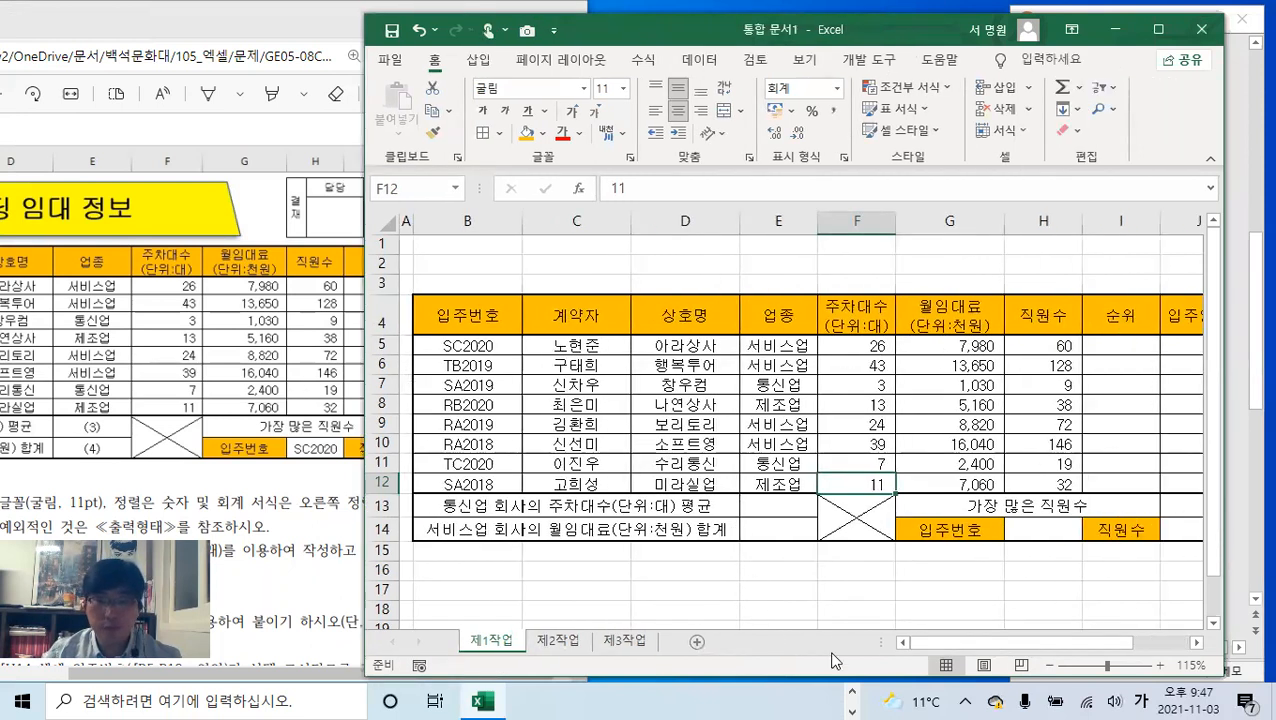
pyautogui.moveTo(973, 643); pyautogui.dragTo(1025, 643)
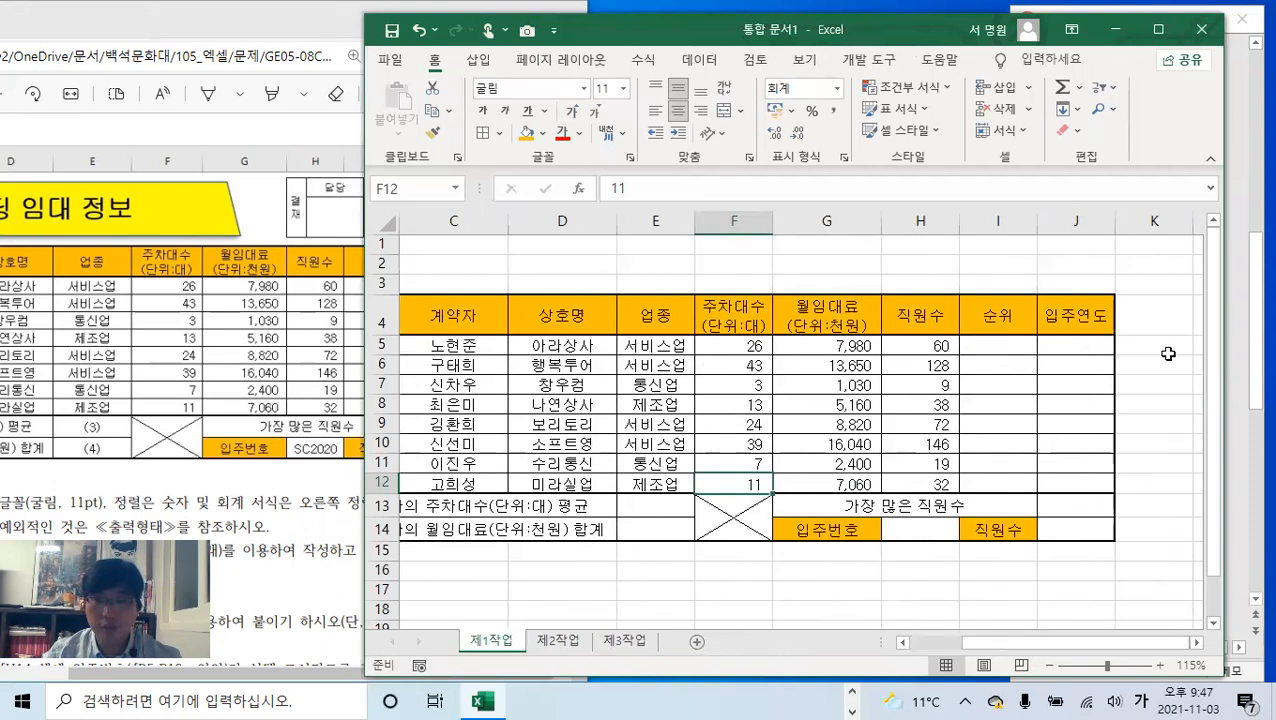
pyautogui.click(1196, 643)
pyautogui.click(1196, 643)
pyautogui.click(1196, 643)
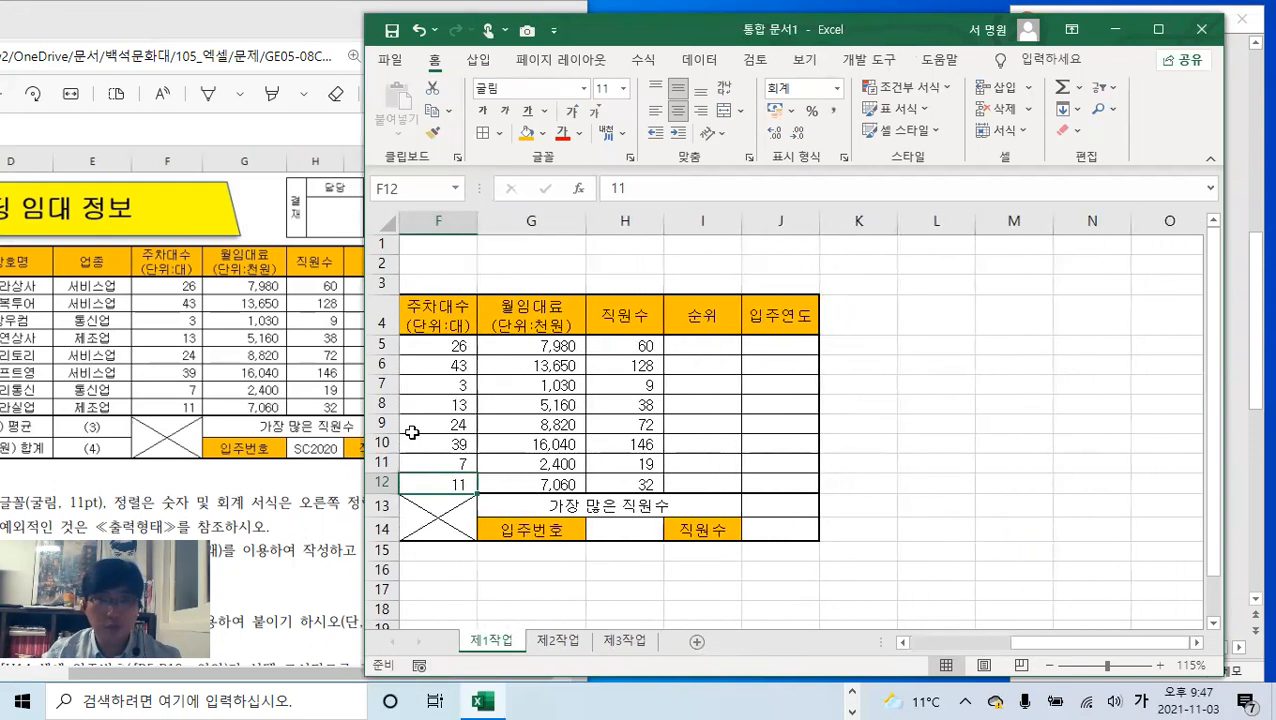
pyautogui.click(265, 38)
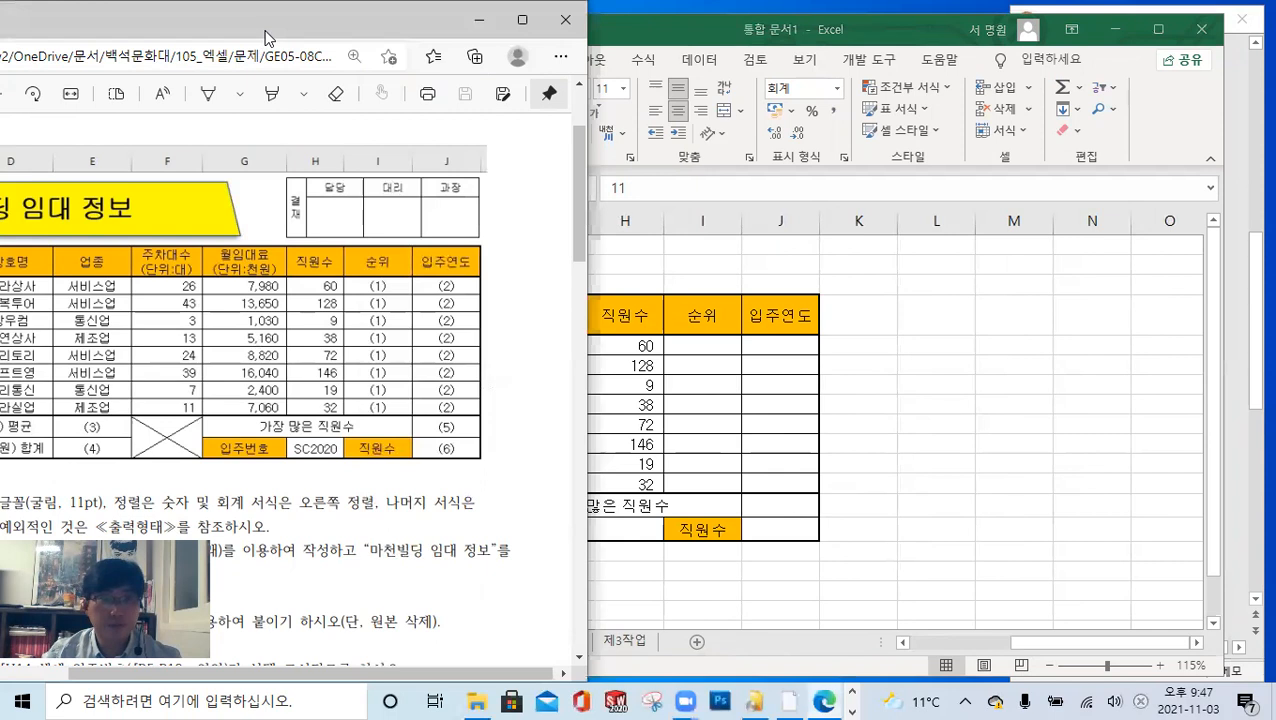
pyautogui.moveTo(265, 38); pyautogui.dragTo(59, 38)
# - Narrow column L, merge L3:L4 and apply all borders to L3:O4 for the approval box
pyautogui.moveTo(971, 216); pyautogui.dragTo(935, 220)
pyautogui.moveTo(920, 290); pyautogui.dragTo(1120, 309)
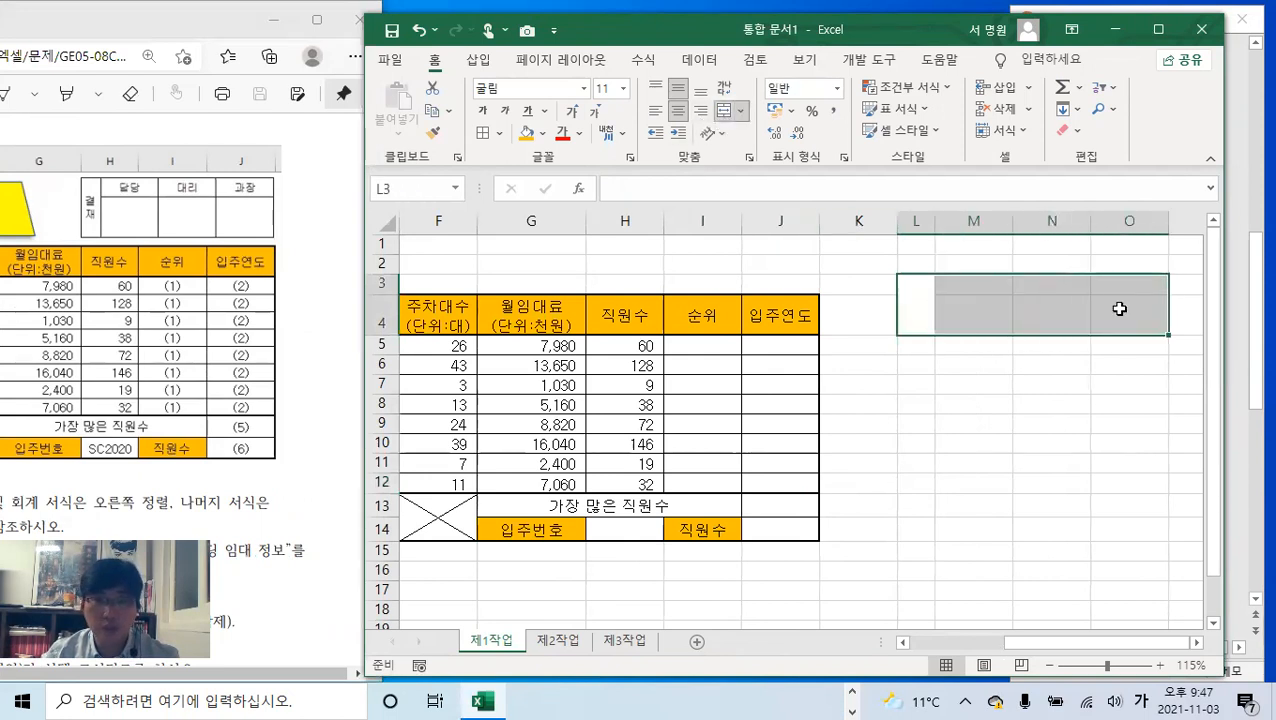
pyautogui.click(498, 134)
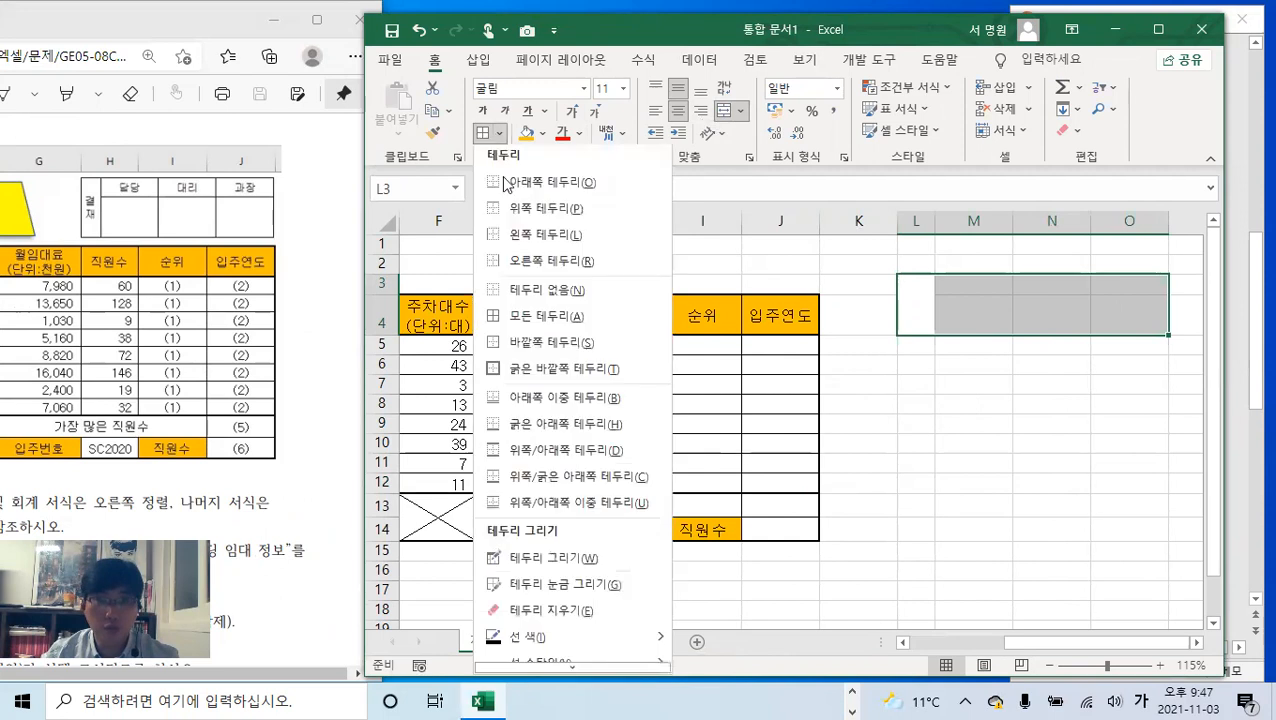
pyautogui.click(537, 321)
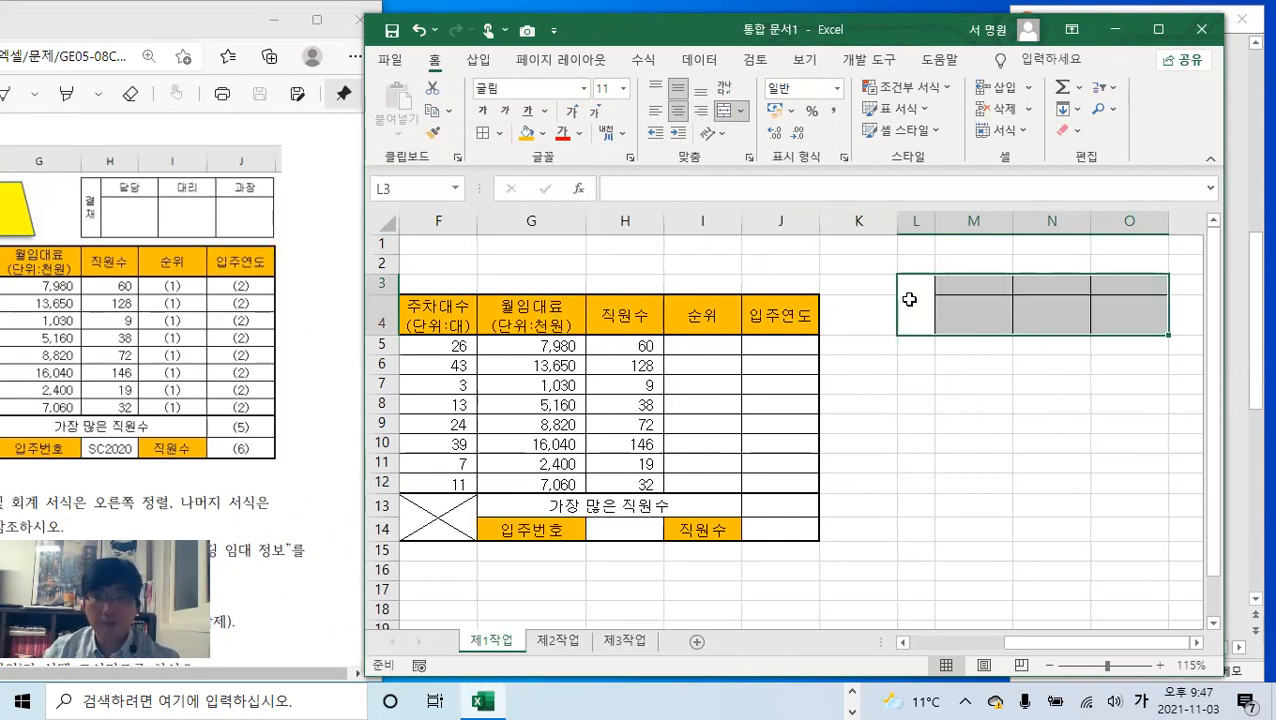
# - Enter 결재 on two lines in L3 and 담당, 대리, 과장 in M3:O3, and slightly heighten rows 3 and 4
pyautogui.write('결 ')
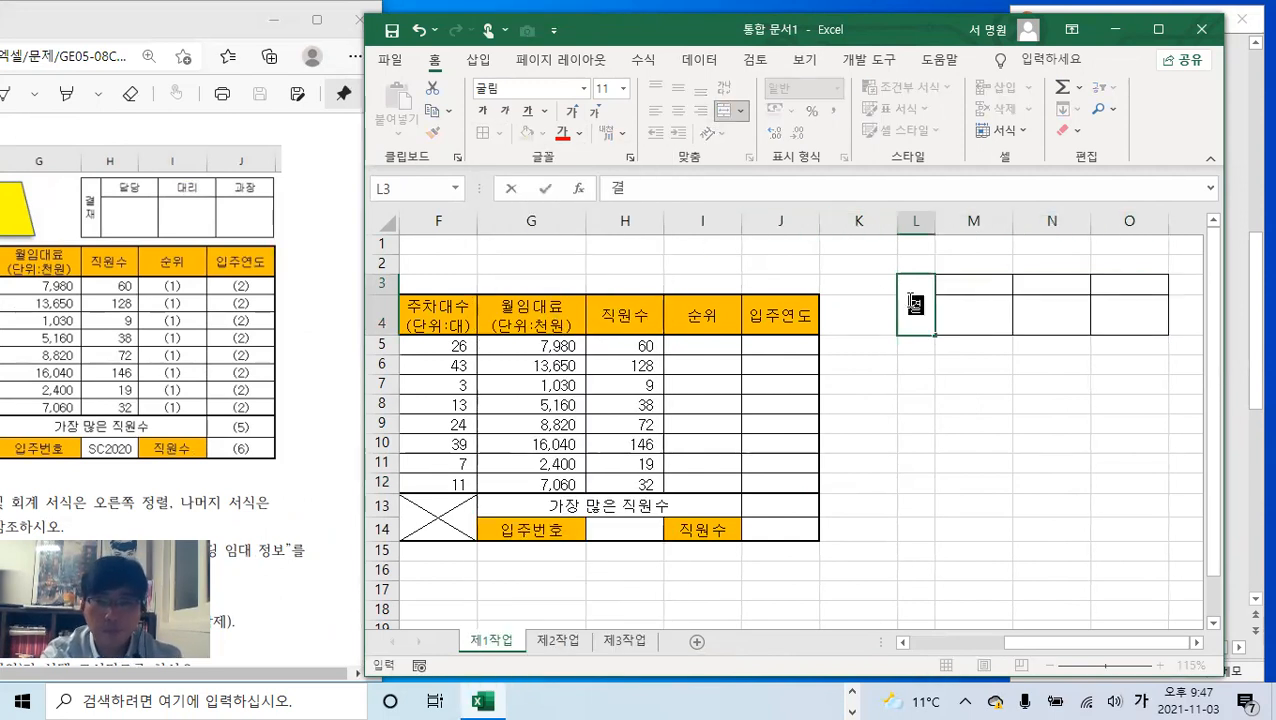
pyautogui.write('재')
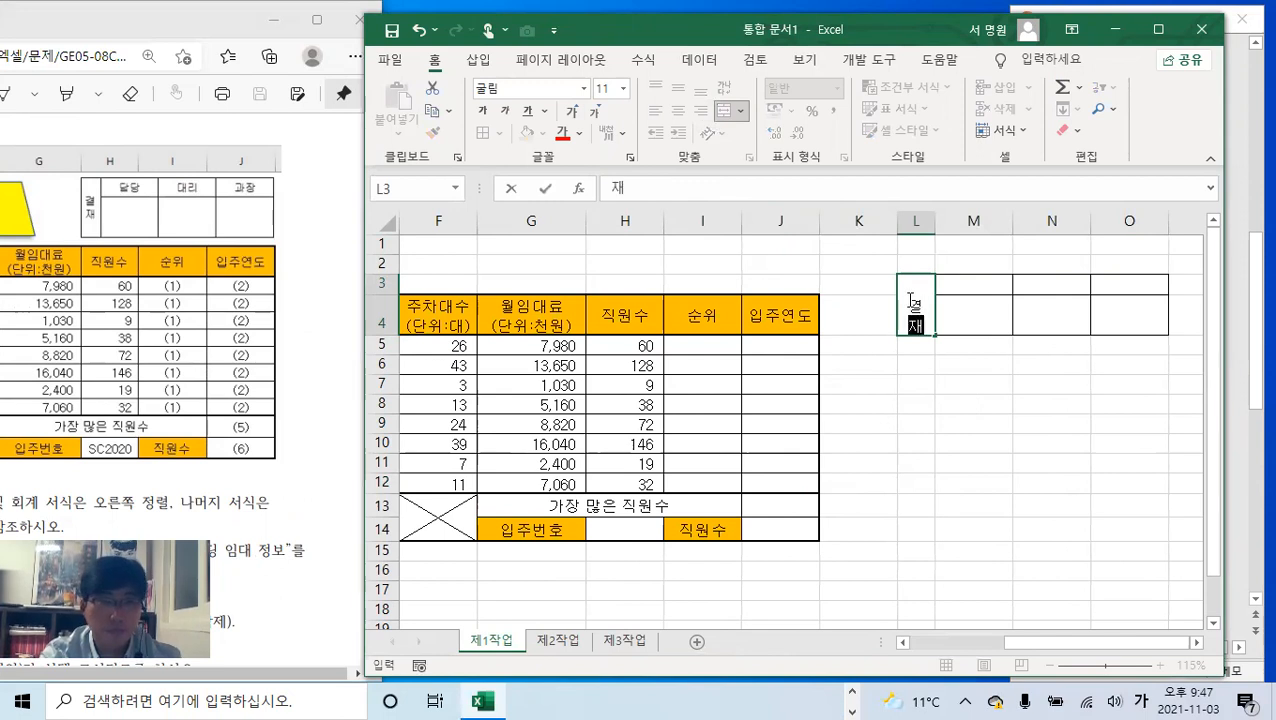
pyautogui.press('Tab')
pyautogui.write('담당')
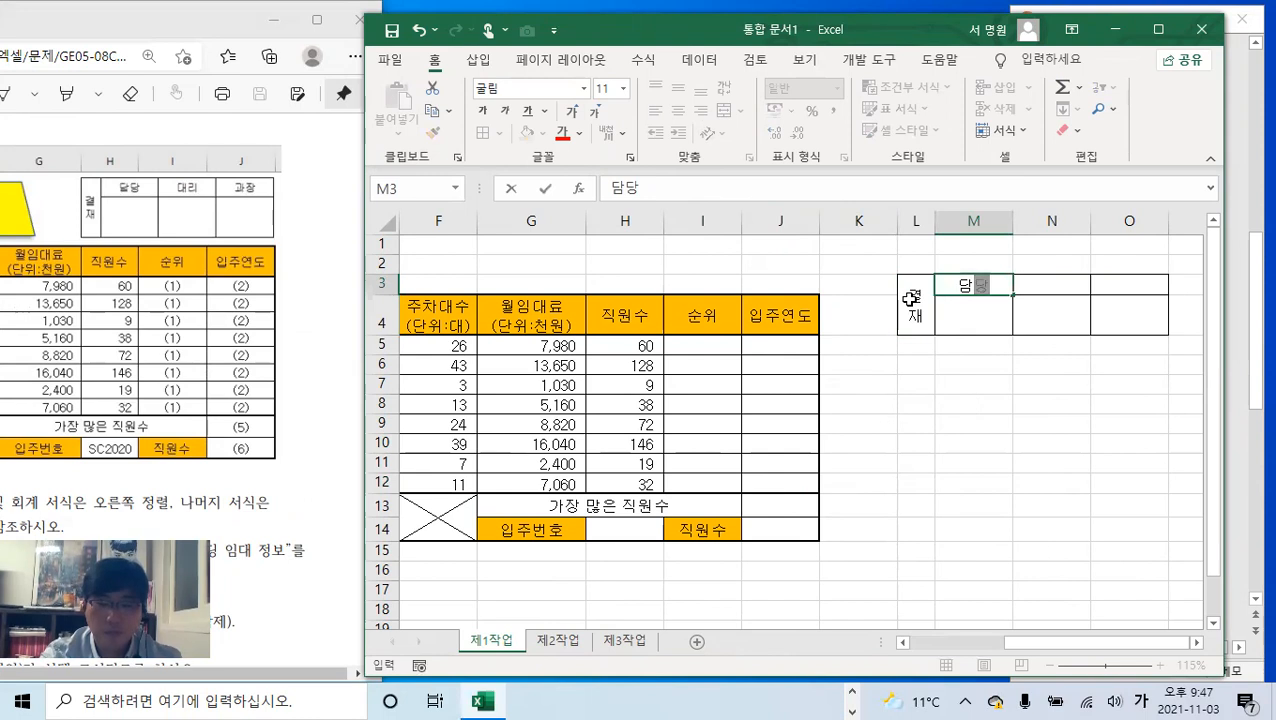
pyautogui.press('Tab')
pyautogui.write('대리')
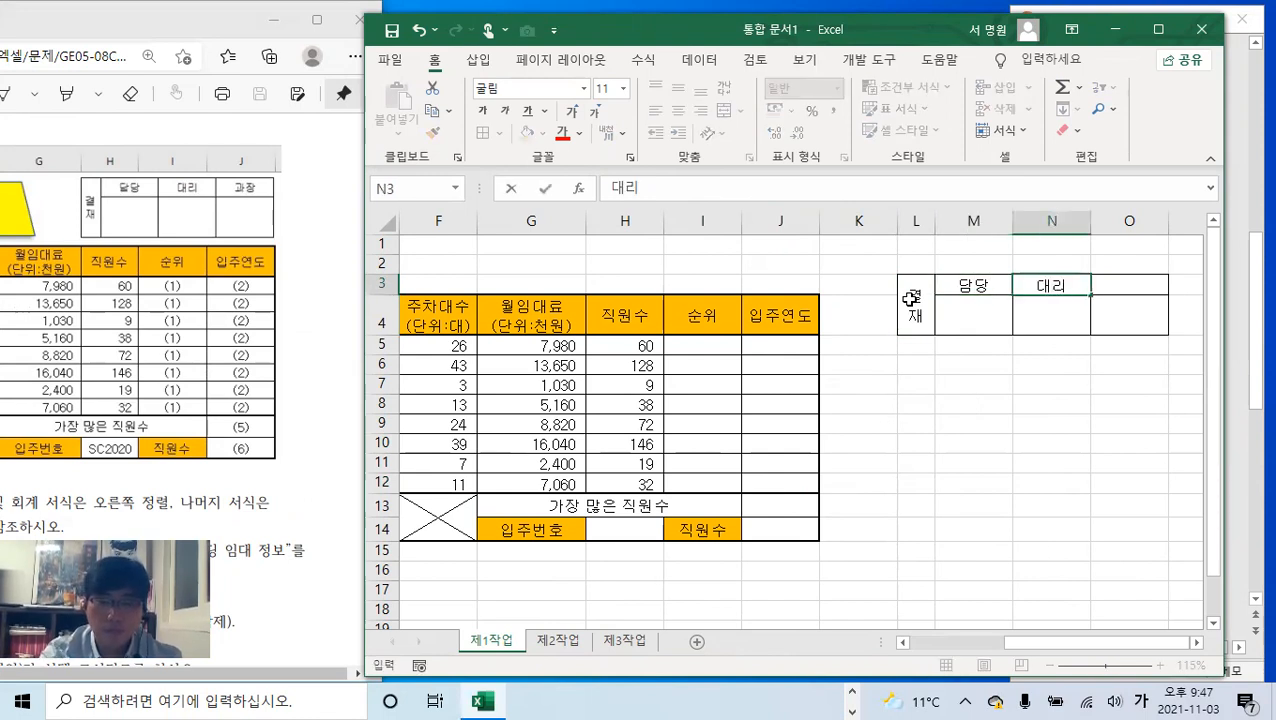
pyautogui.press('Tab')
pyautogui.write('과장')
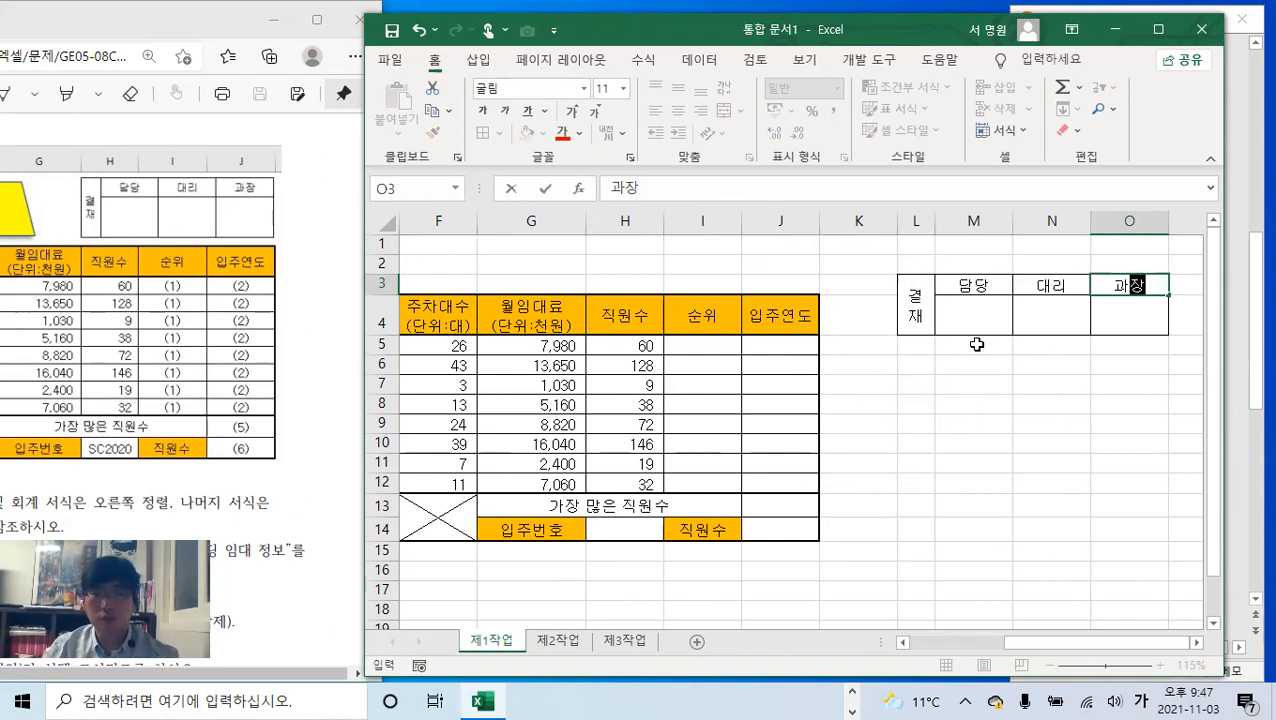
pyautogui.click(1084, 372)
pyautogui.moveTo(388, 338); pyautogui.dragTo(388, 342)
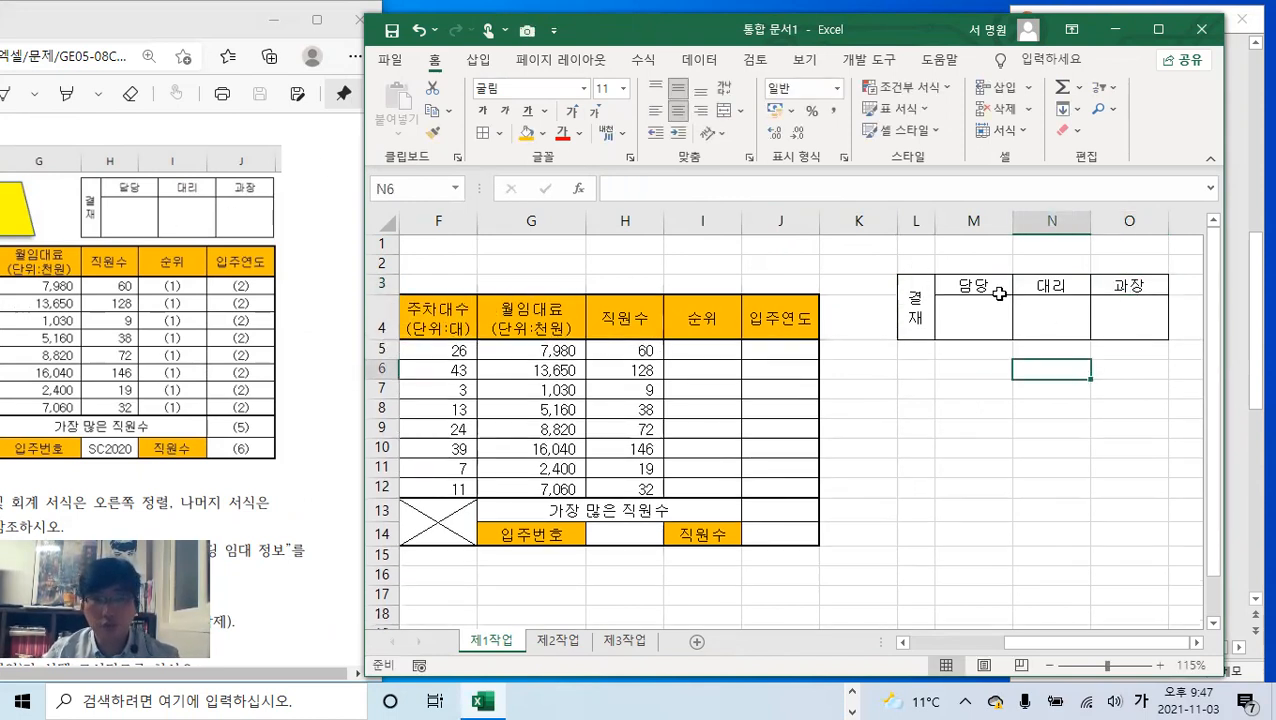
pyautogui.moveTo(385, 297); pyautogui.dragTo(385, 299)
# - Copy the approval box L3:O4 as a picture, paste it and move it above the table over columns G to J
pyautogui.moveTo(922, 314); pyautogui.dragTo(1094, 298)
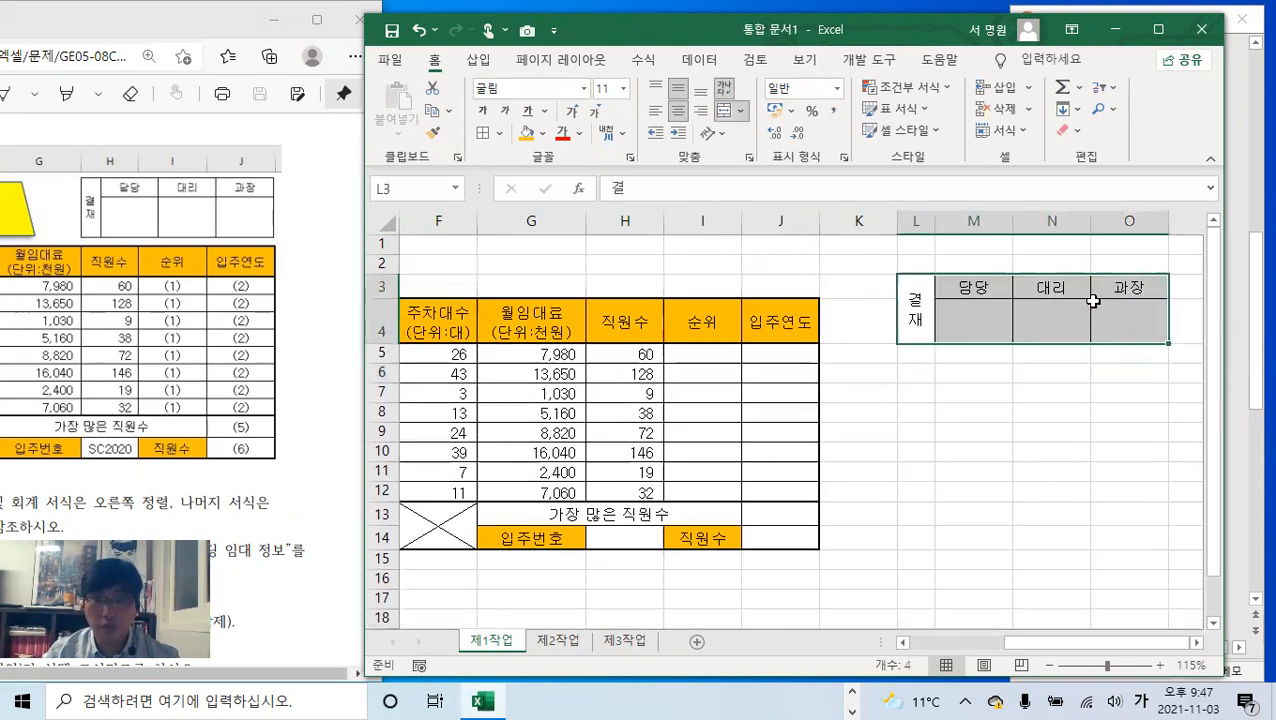
pyautogui.click(452, 112)
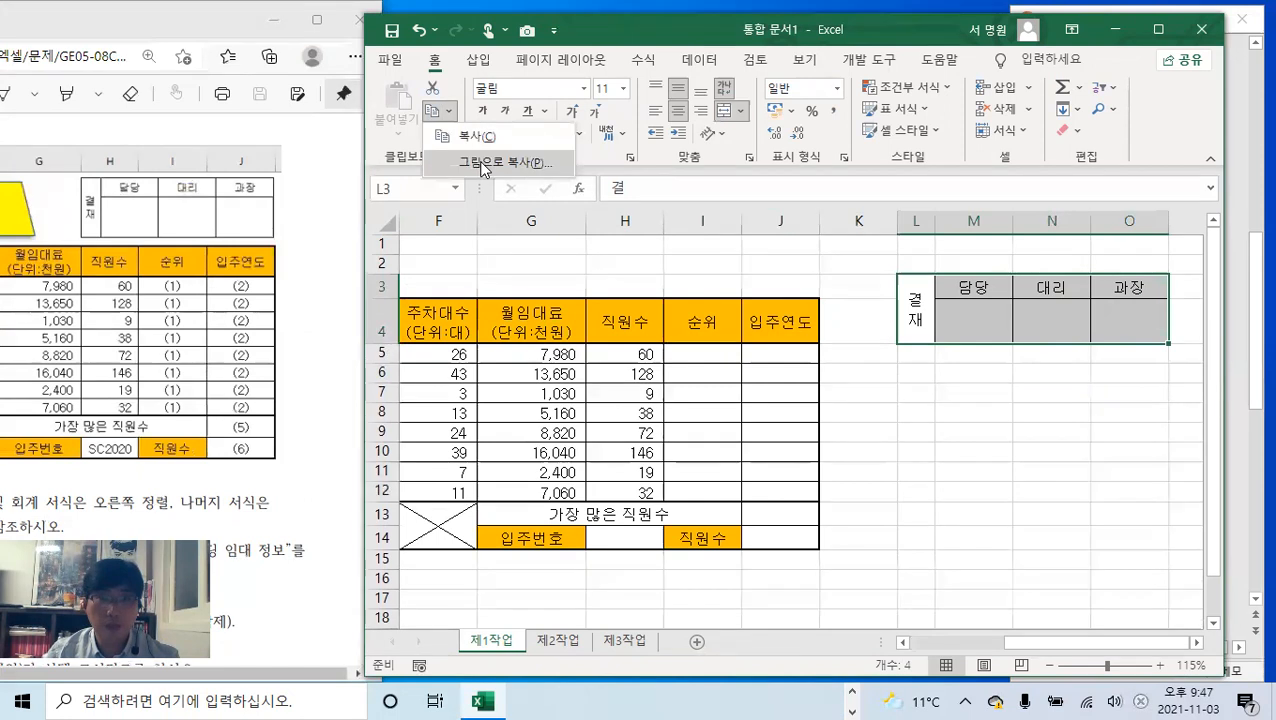
pyautogui.click(478, 164)
pyautogui.click(870, 348)
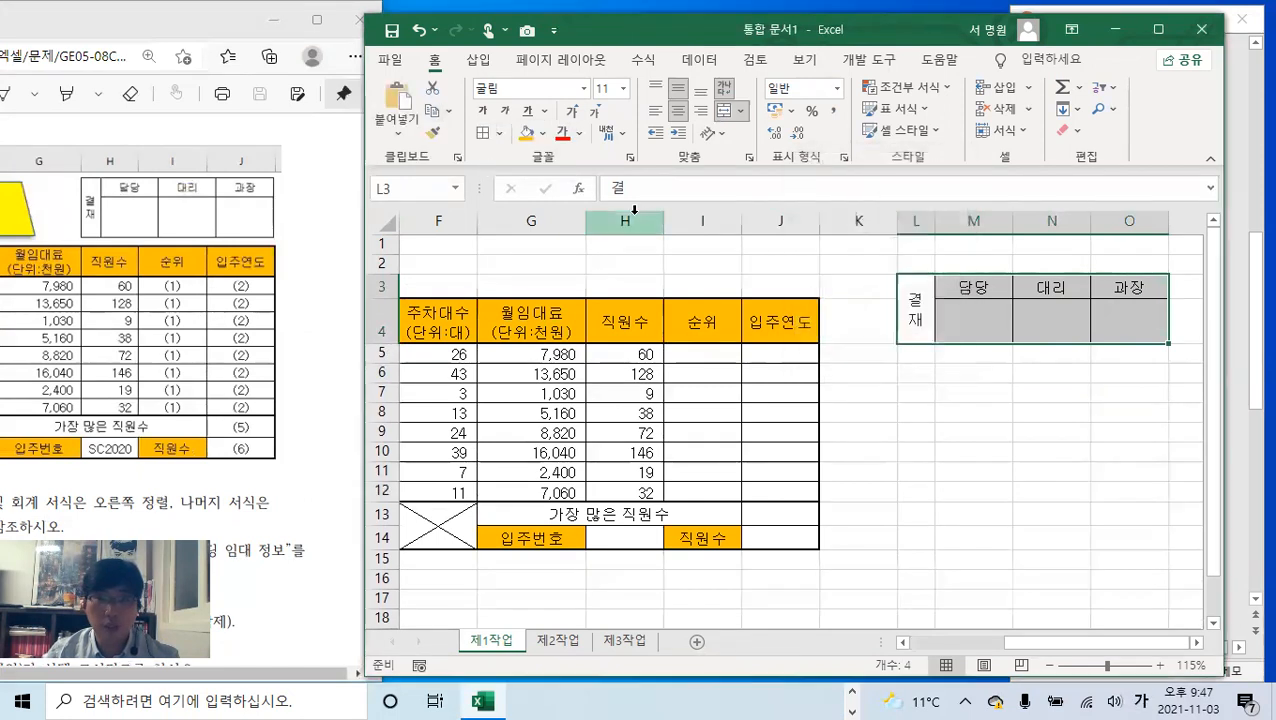
pyautogui.click(398, 100)
pyautogui.moveTo(1112, 320); pyautogui.dragTo(758, 290)
# - Delete columns L:O containing the original approval box
pyautogui.moveTo(916, 227); pyautogui.dragTo(1128, 220)
pyautogui.rightClick(1105, 226)
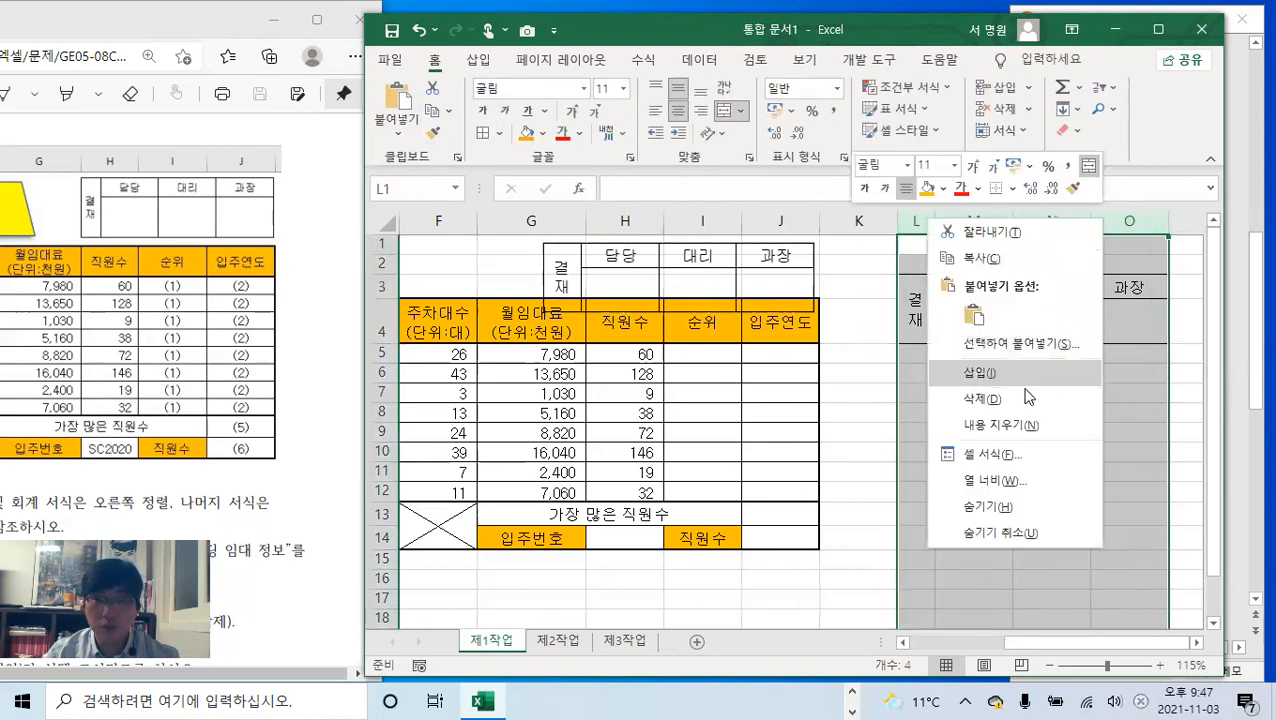
pyautogui.click(975, 398)
# - Heighten rows 1 to 3 and nudge the approval box picture so it sits fully above the header row
pyautogui.moveTo(381, 243); pyautogui.dragTo(389, 325)
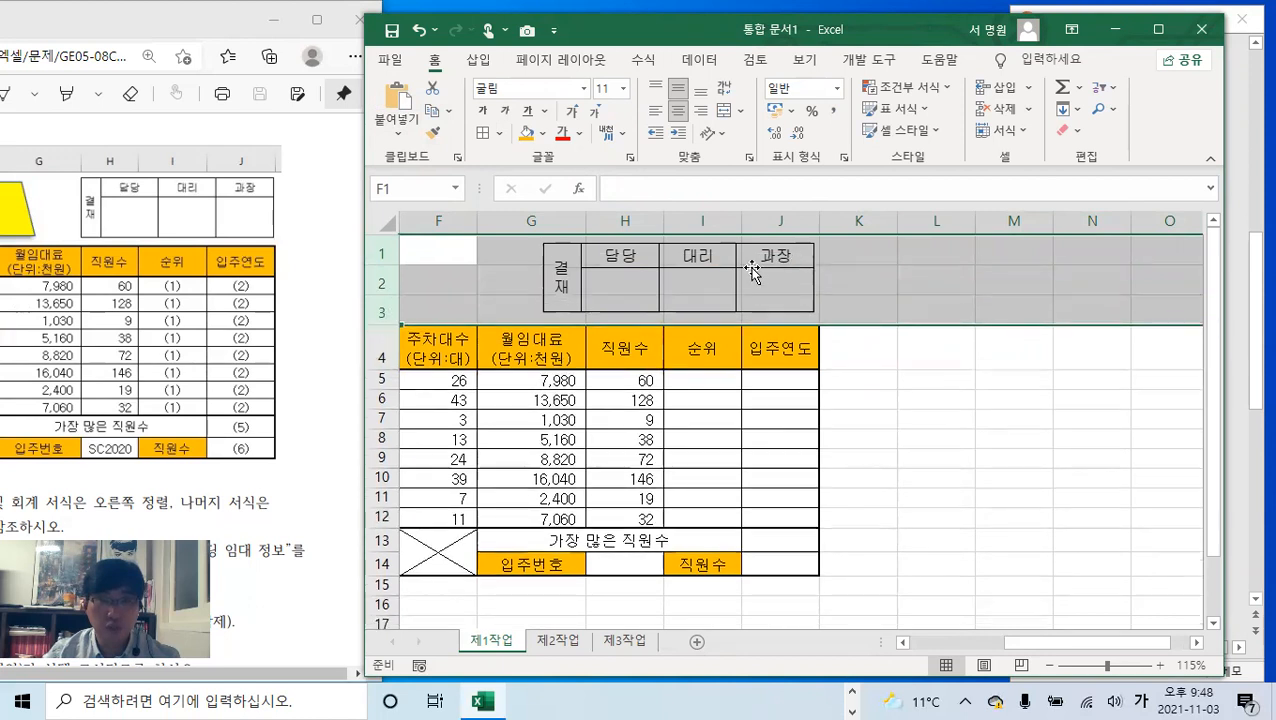
pyautogui.moveTo(752, 269); pyautogui.dragTo(753, 273)
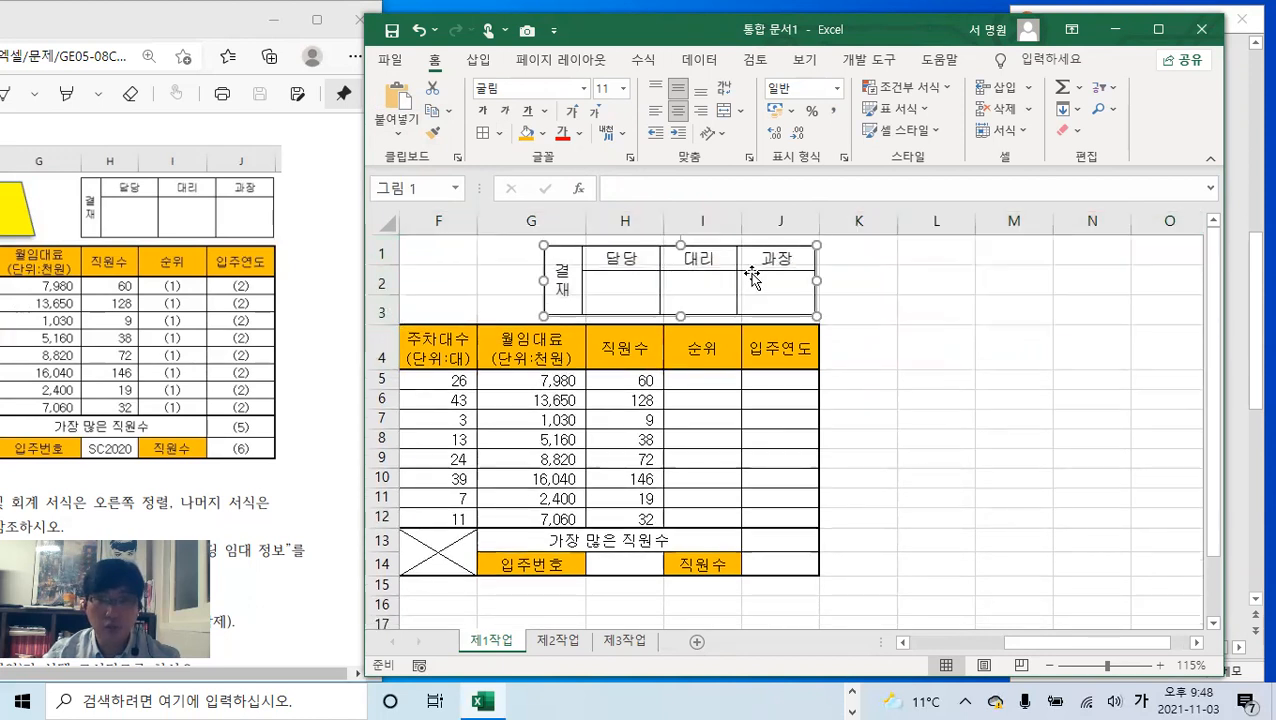
pyautogui.click(905, 293)
pyautogui.moveTo(1065, 639); pyautogui.dragTo(940, 678)
pyautogui.keyDown('ctrl'); pyautogui.scroll(-1, 660, 478); pyautogui.keyUp('ctrl')
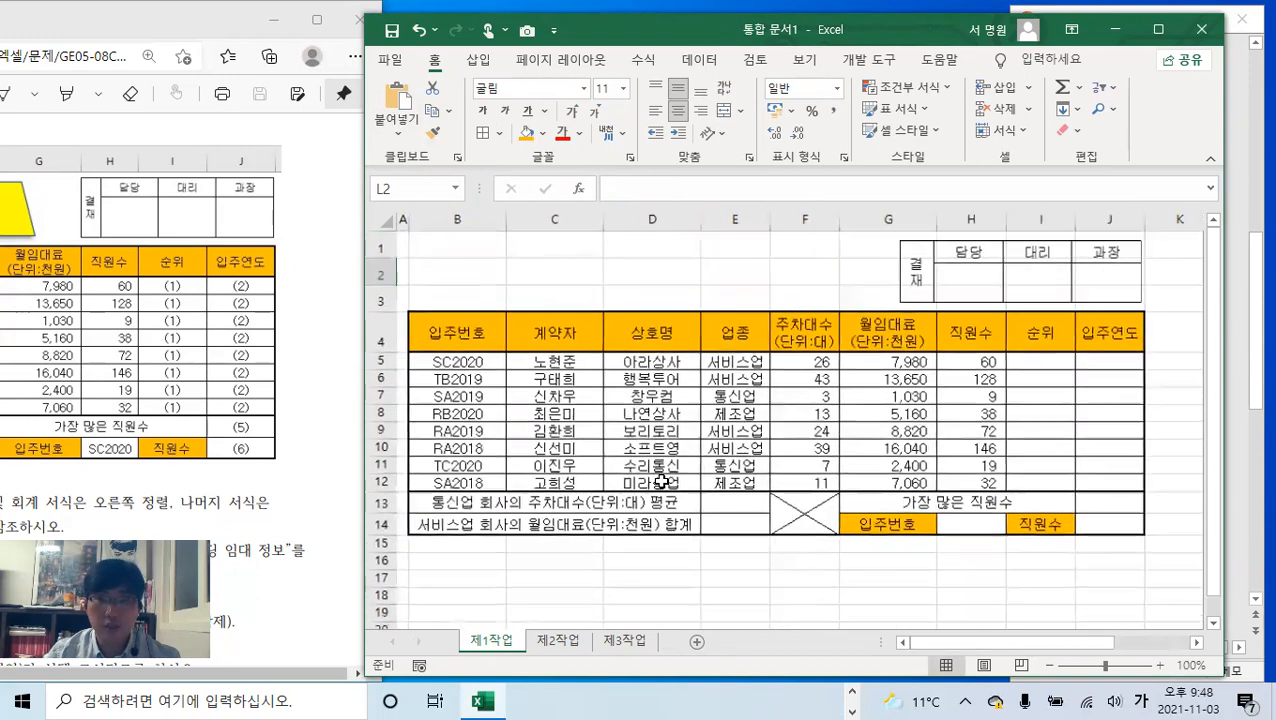
pyautogui.click(1033, 376)
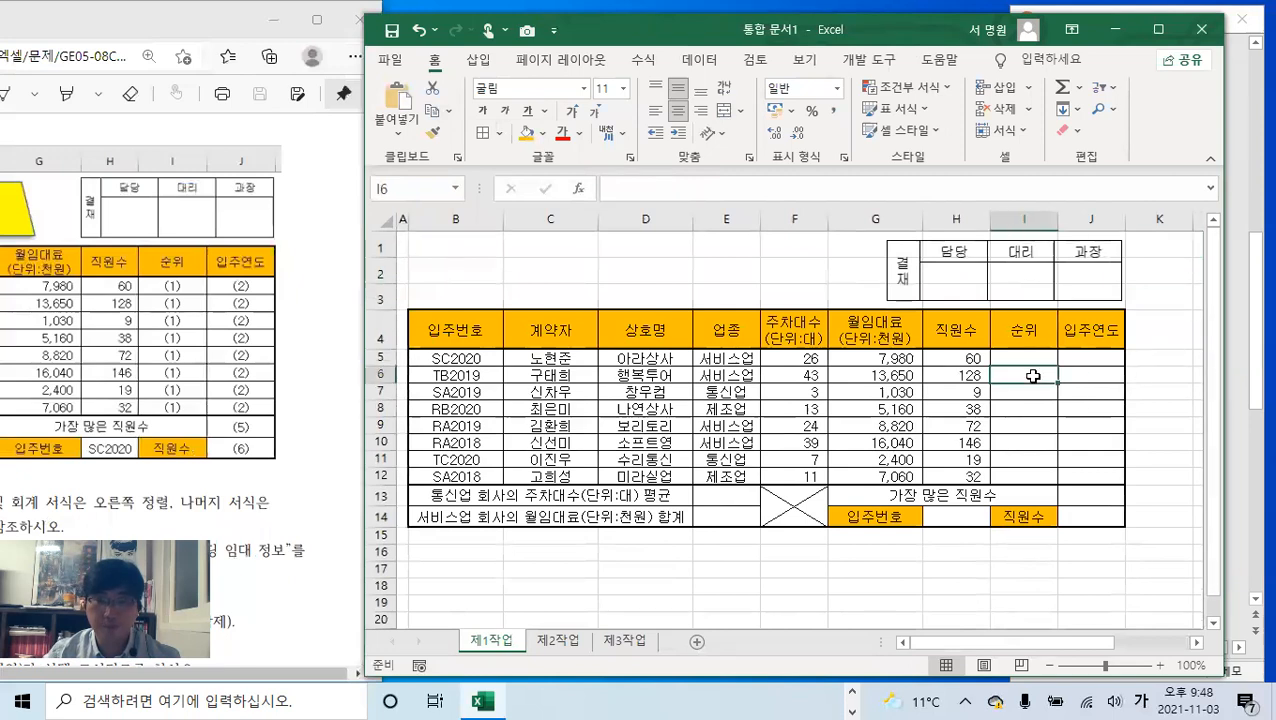
pyautogui.keyDown('ctrl'); pyautogui.scroll(1, 710, 506); pyautogui.keyUp('ctrl')
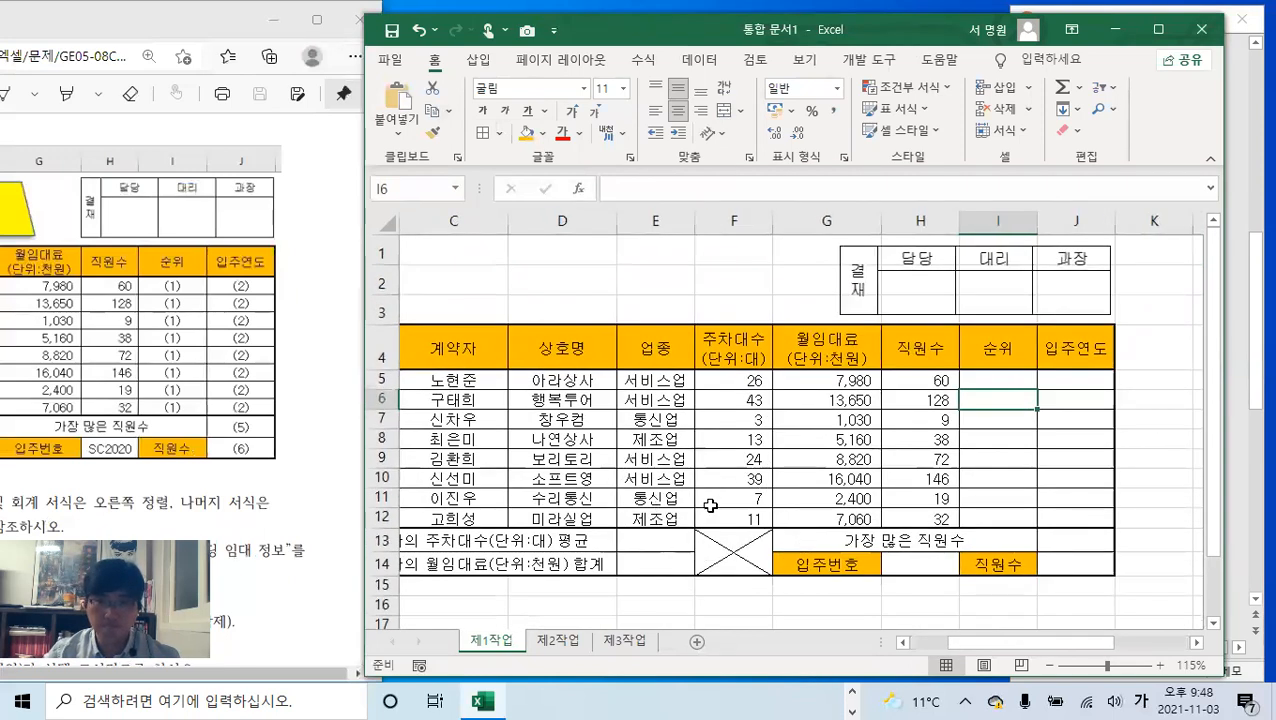
pyautogui.moveTo(1015, 648); pyautogui.dragTo(930, 648)
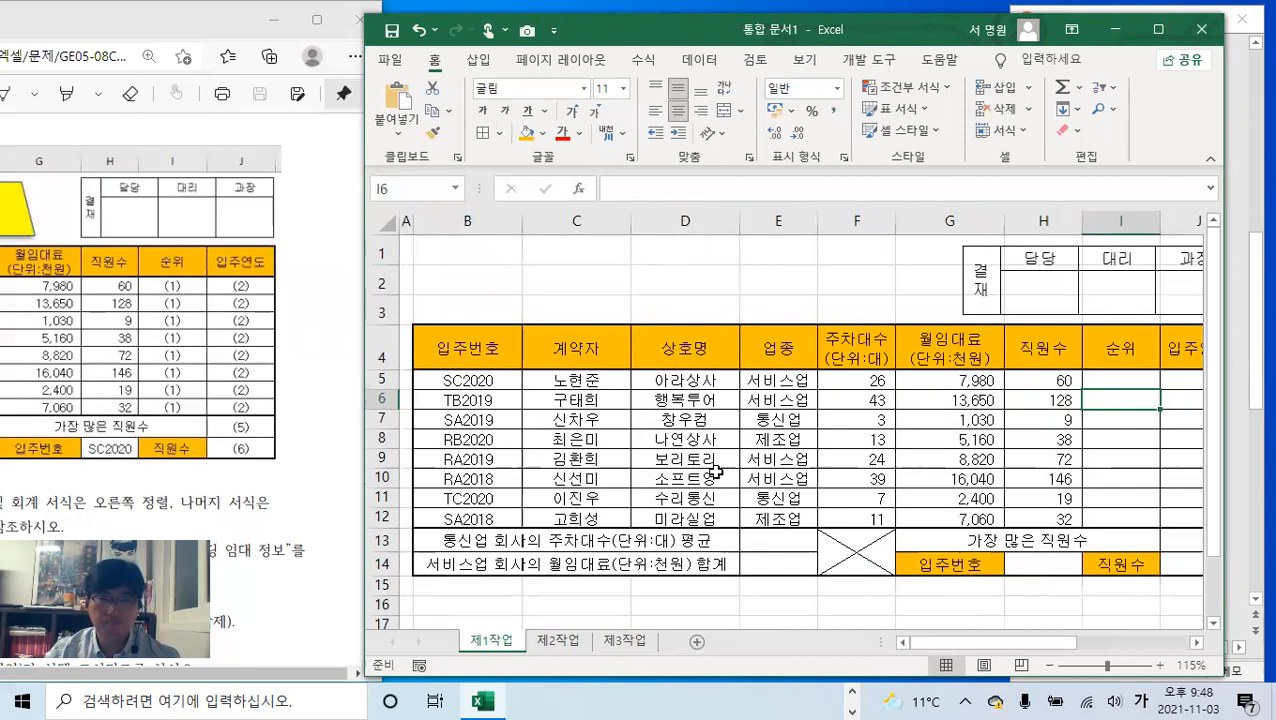
# - Set the worksheet zoom to 95%
pyautogui.keyDown('ctrl'); pyautogui.scroll(-1, 716, 465); pyautogui.keyUp('ctrl')
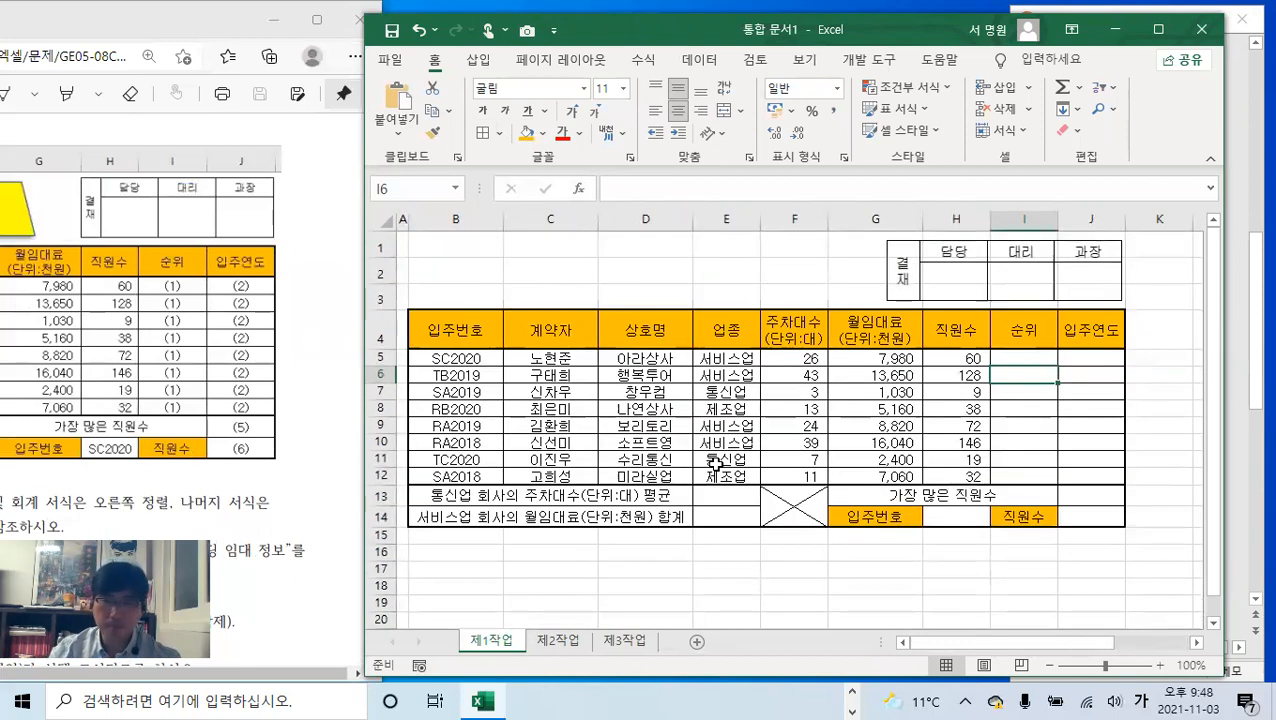
pyautogui.click(1189, 667)
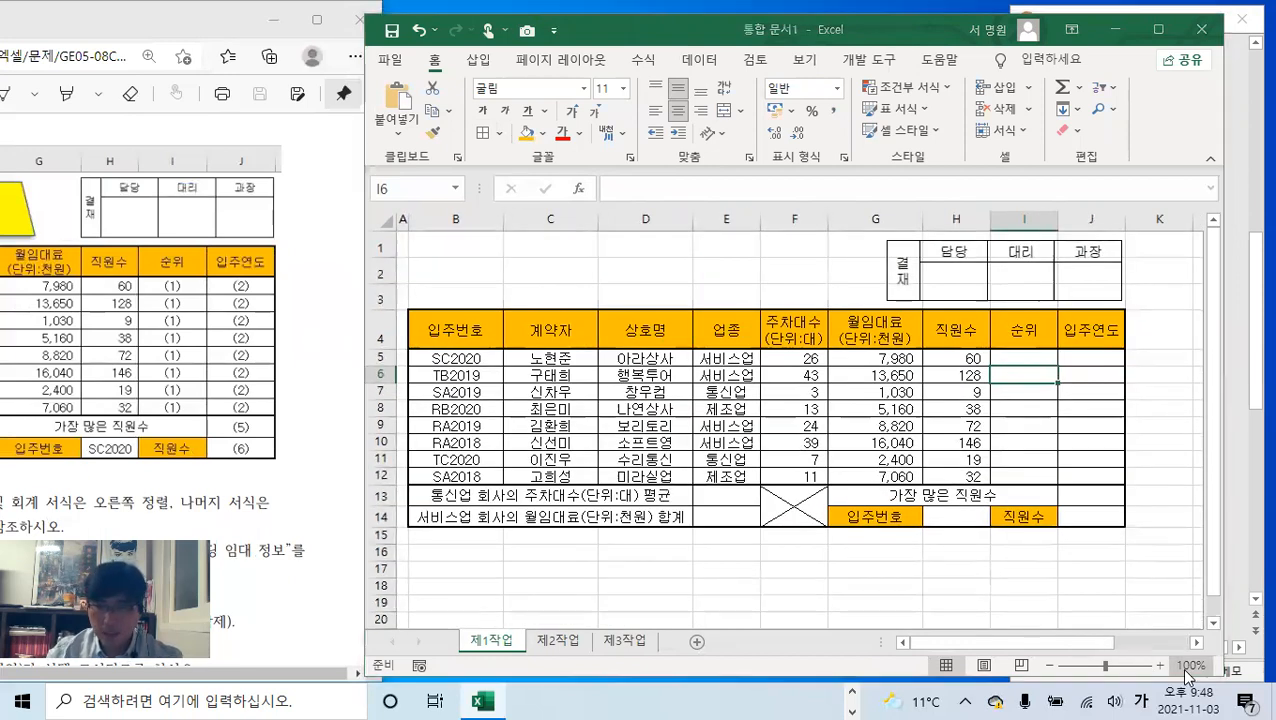
pyautogui.doubleClick(928, 369)
pyautogui.write('9')
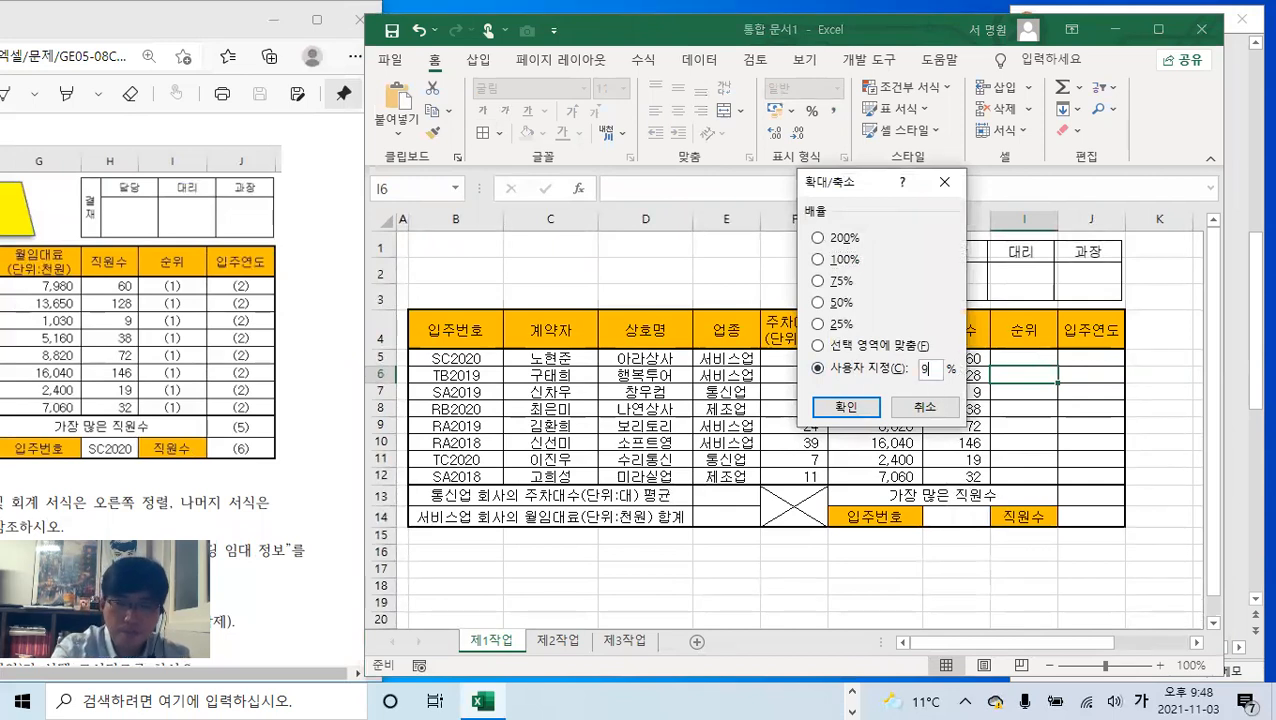
pyautogui.write('5')
pyautogui.press('Return')
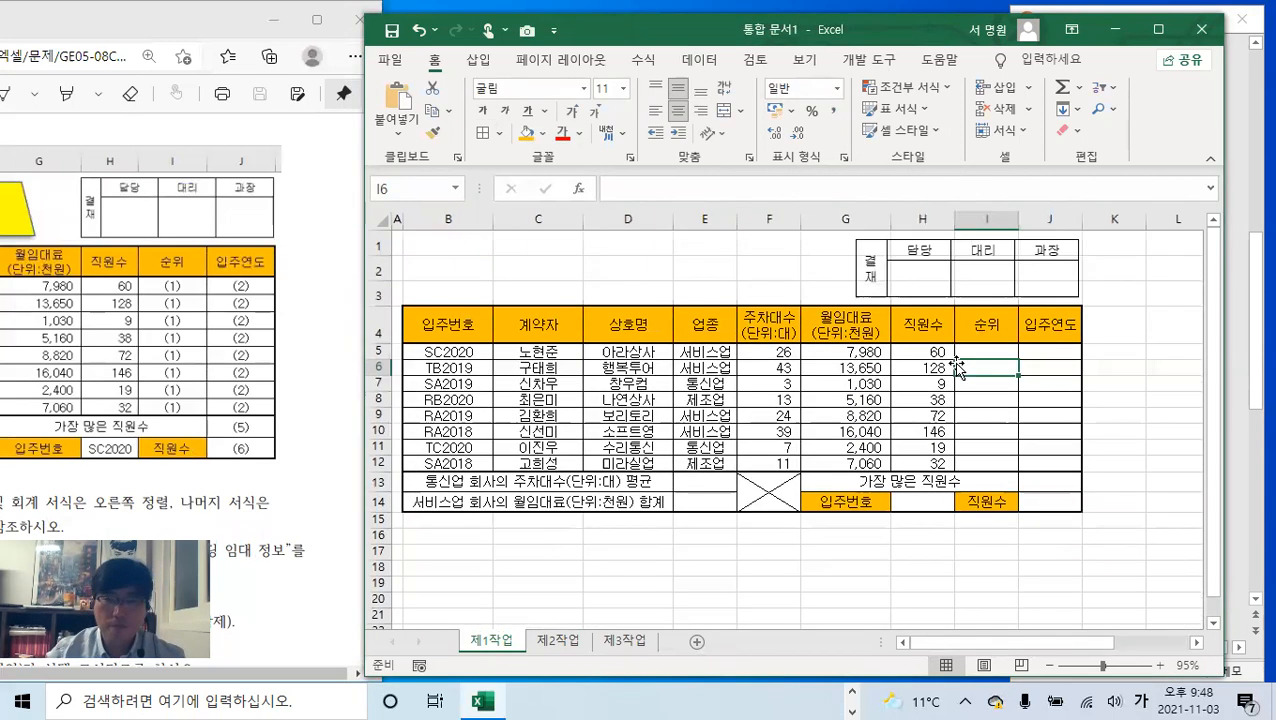
# - Set the worksheet zoom to 105%
pyautogui.click(1181, 666)
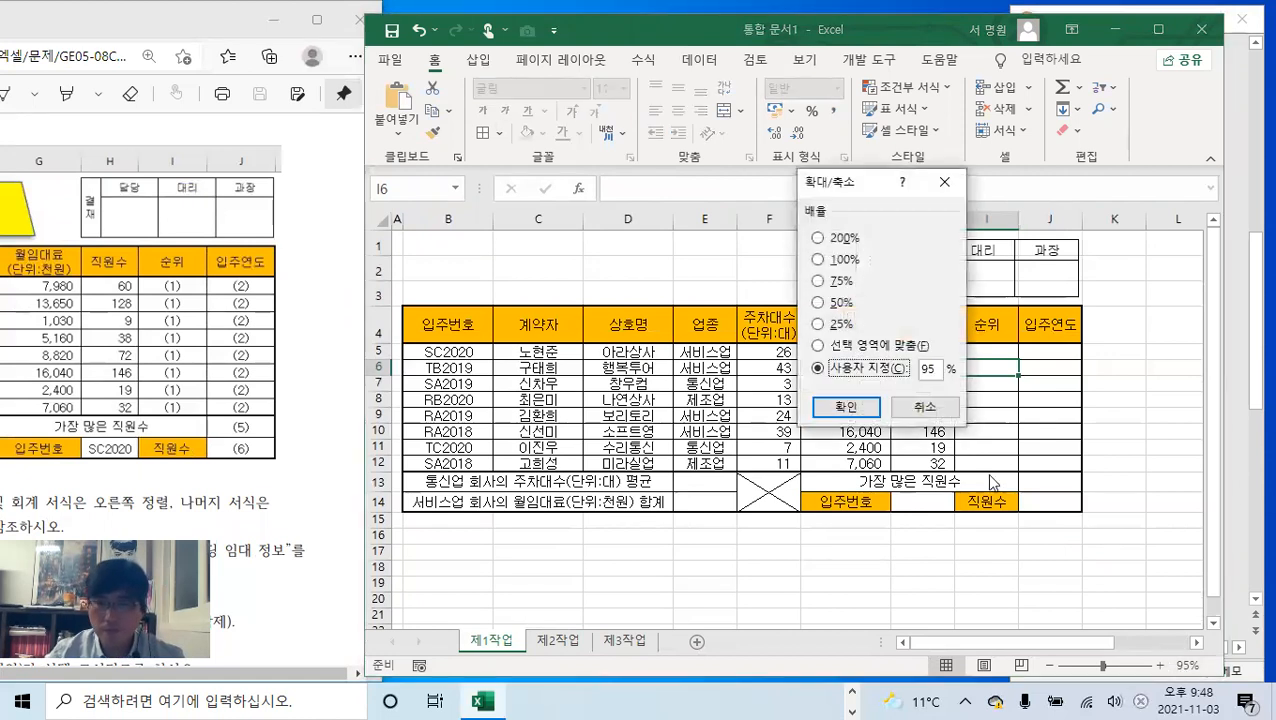
pyautogui.click(884, 369)
pyautogui.write('1')
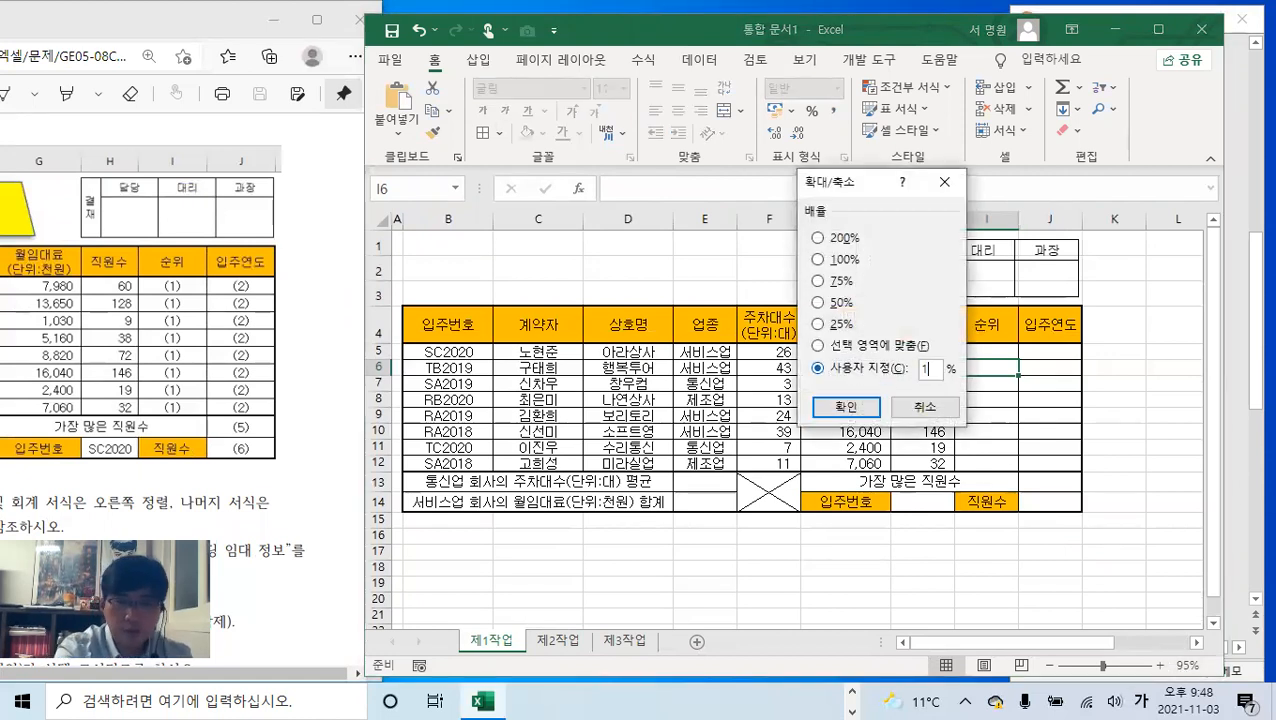
pyautogui.write('05')
pyautogui.press('Return')
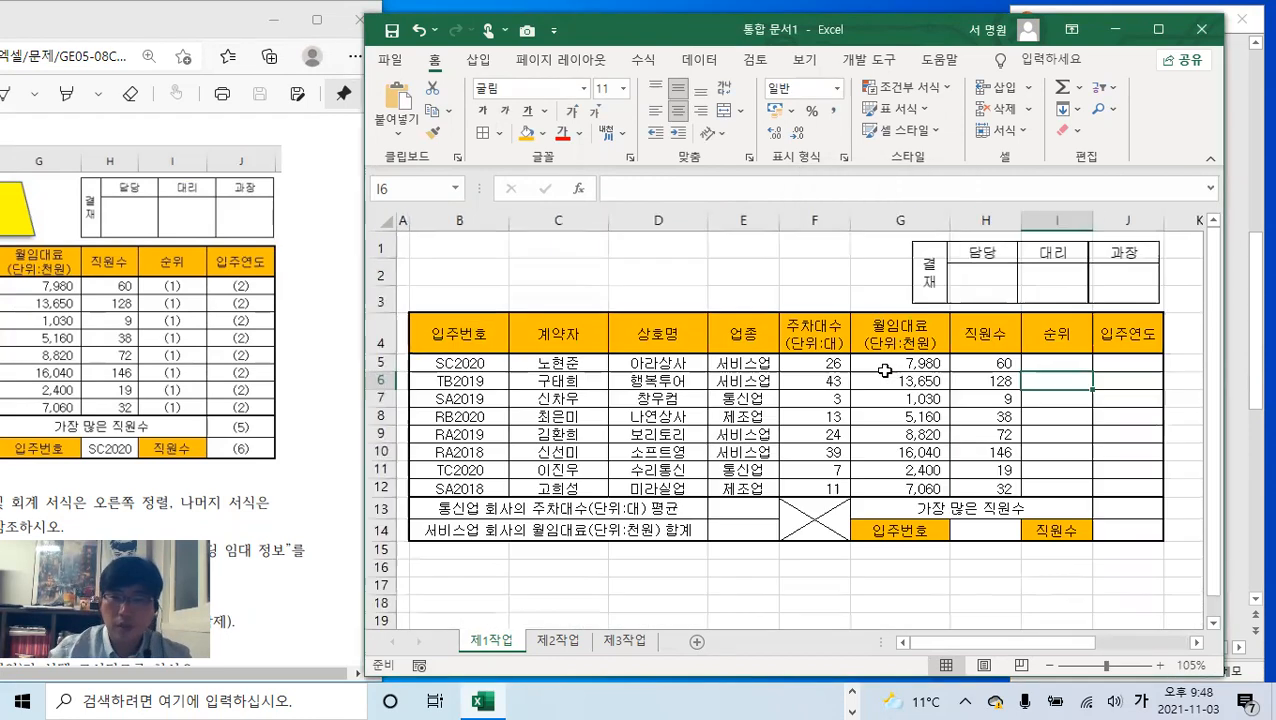
# - Bring the exam's title layout into view and draw a trapezoid above the table in rows 1 to 3, spanning columns B to G
pyautogui.click(211, 22)
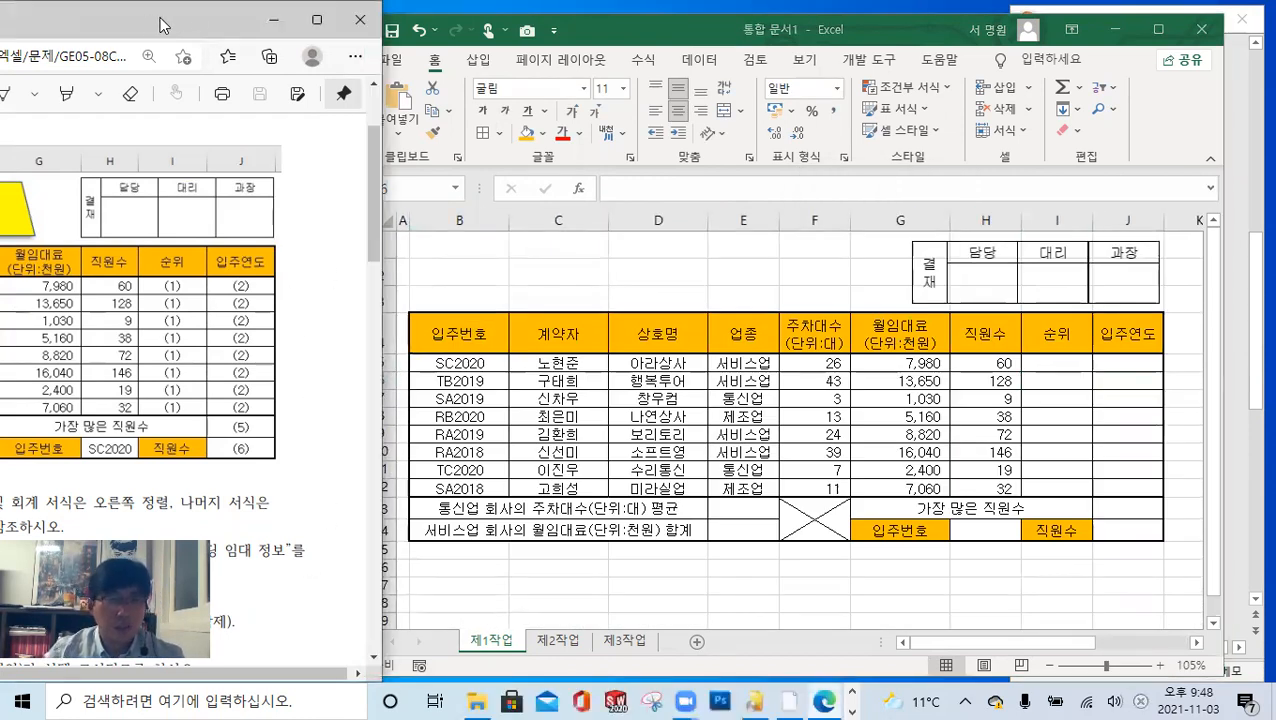
pyautogui.moveTo(164, 25); pyautogui.dragTo(632, 25)
pyautogui.click(939, 400)
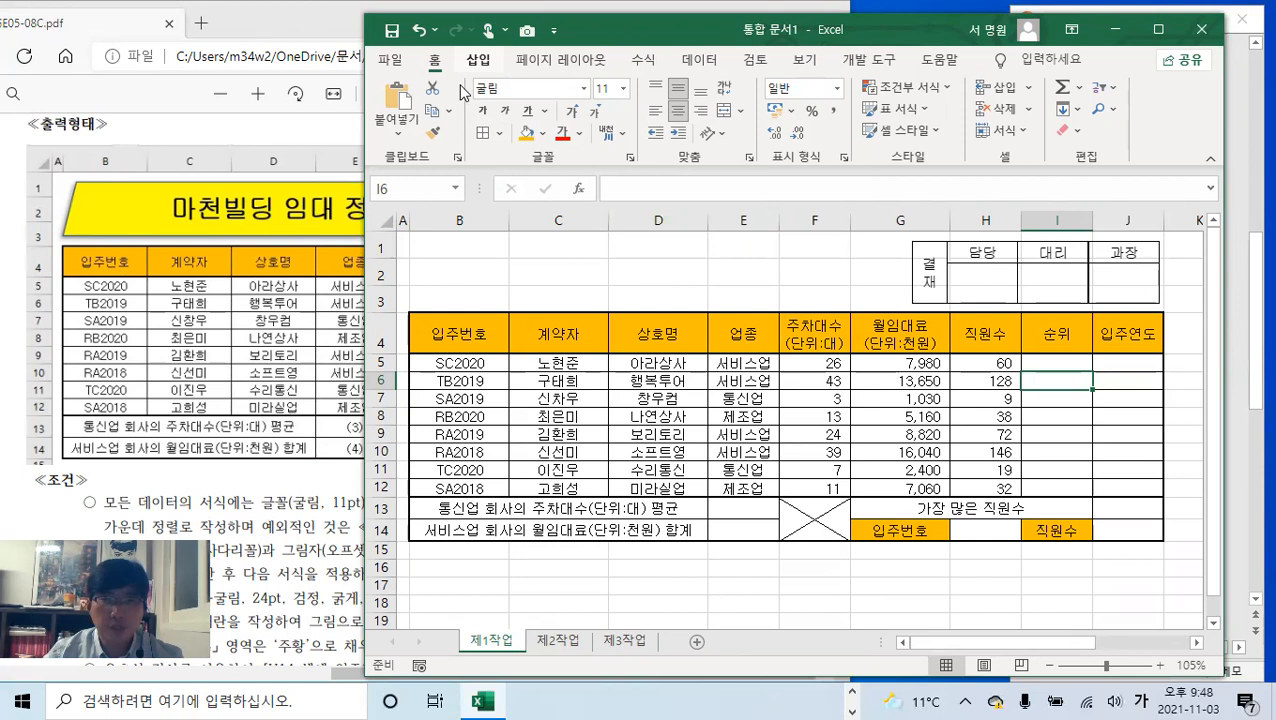
pyautogui.click(553, 110)
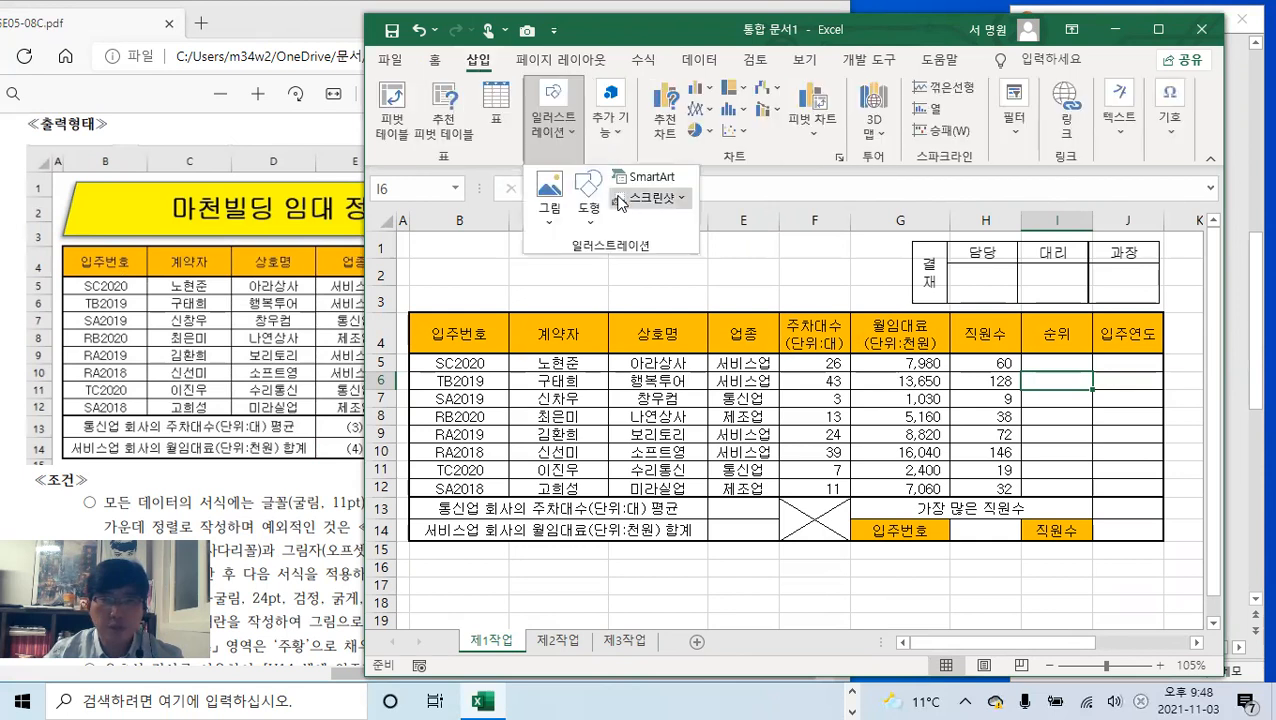
pyautogui.click(596, 219)
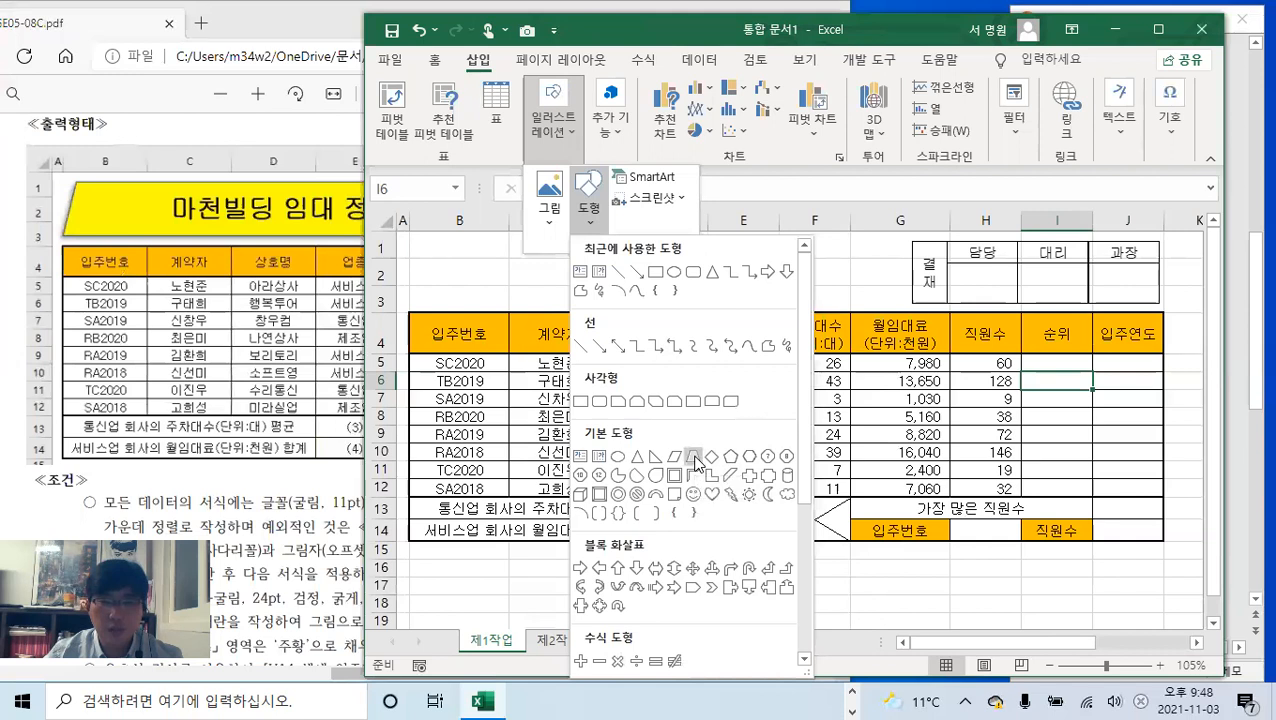
pyautogui.click(695, 457)
pyautogui.moveTo(421, 239); pyautogui.dragTo(875, 313)
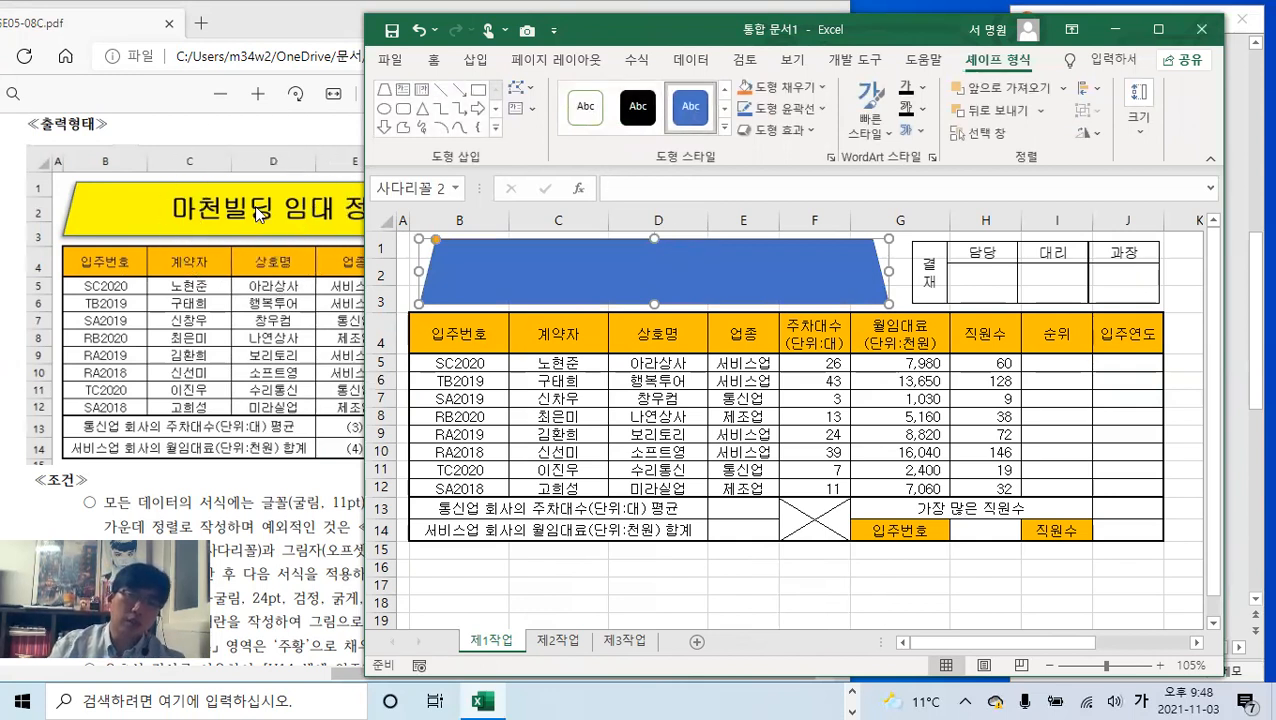
# - Check the title conditions in the exam PDF and fill the trapezoid with standard yellow
pyautogui.click(333, 517)
pyautogui.scroll(-3, 335, 520)
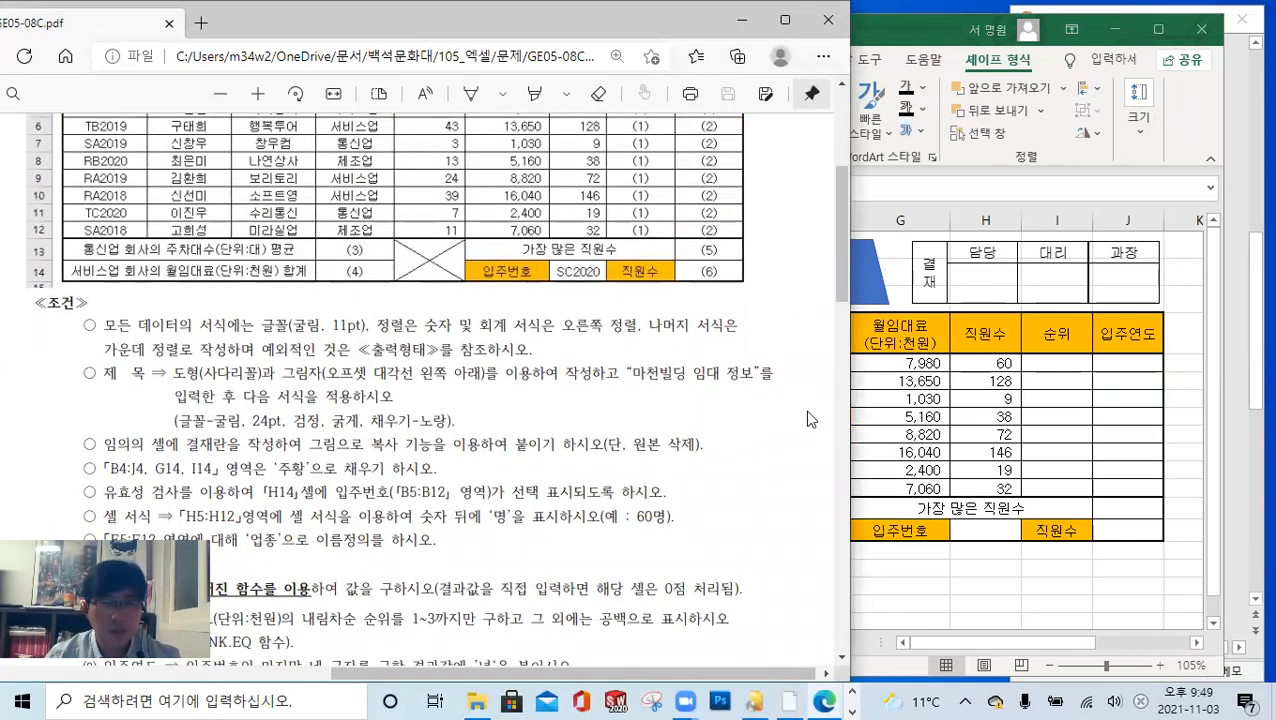
pyautogui.click(918, 417)
pyautogui.click(746, 290)
pyautogui.click(800, 88)
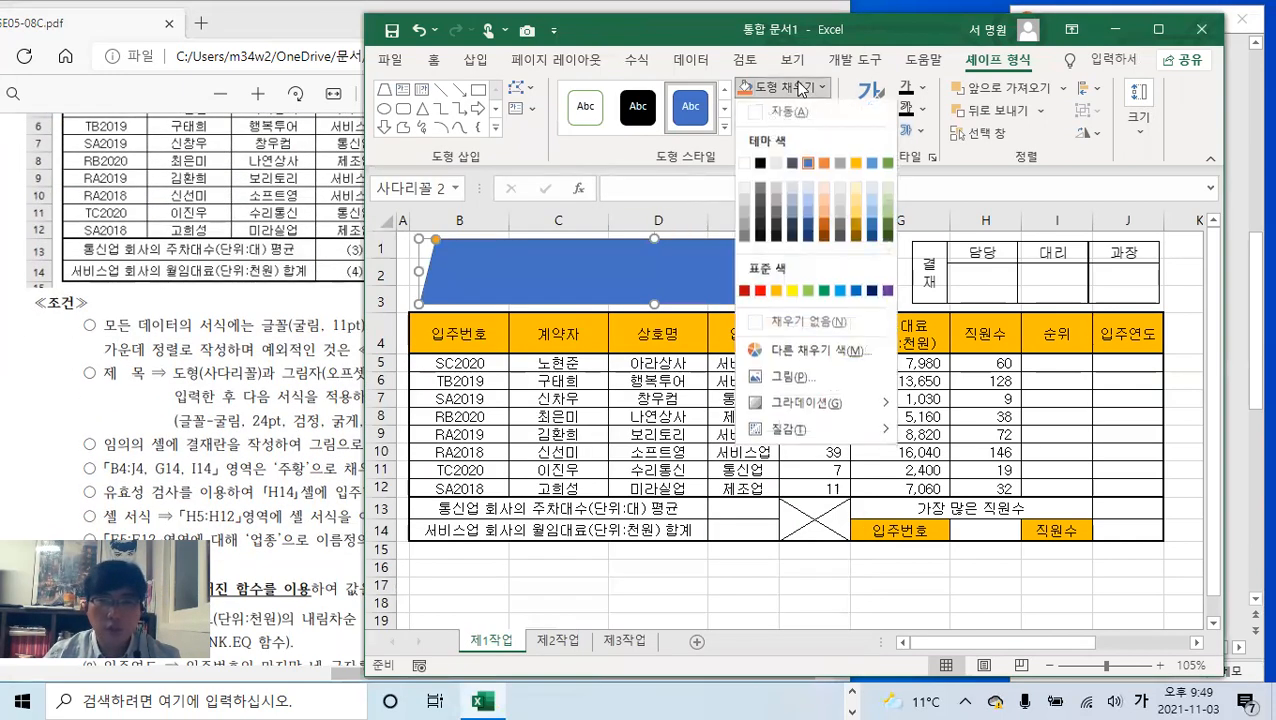
pyautogui.click(791, 293)
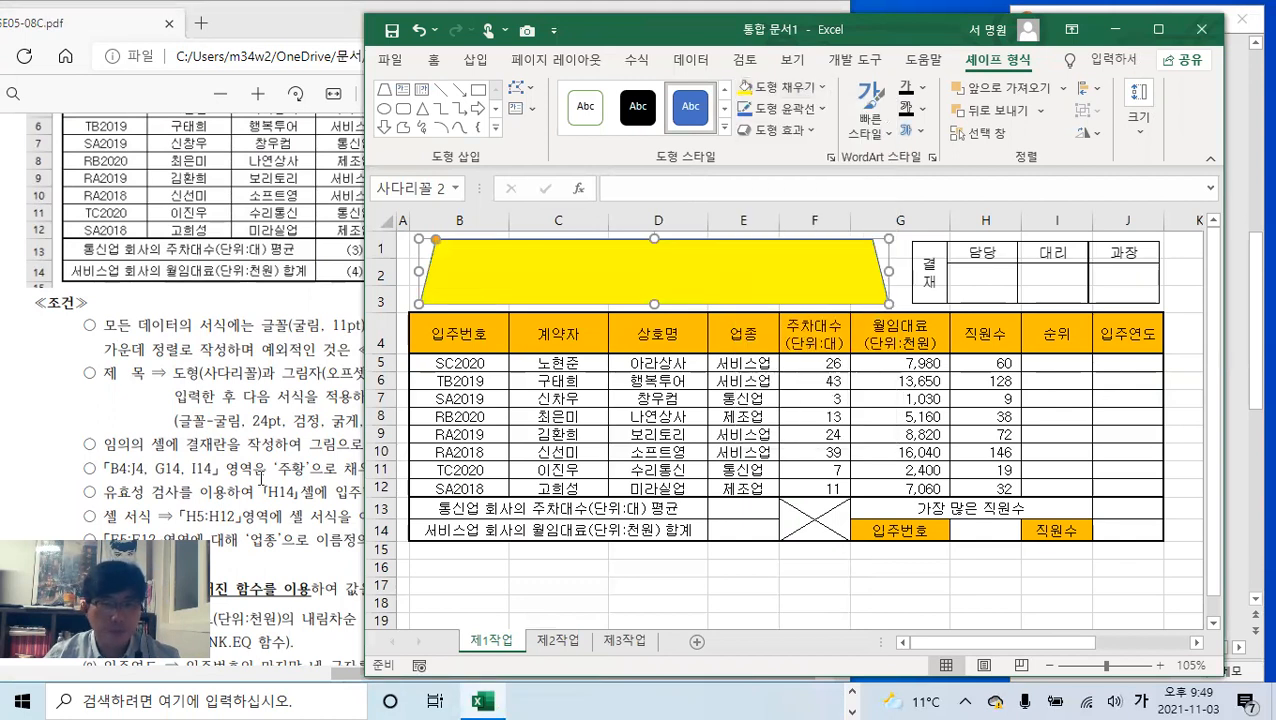
# - Check the shadow requirement in the exam PDF and apply the outer shadow 오프셋: 오른쪽 아래 to the trapezoid
pyautogui.click(261, 479)
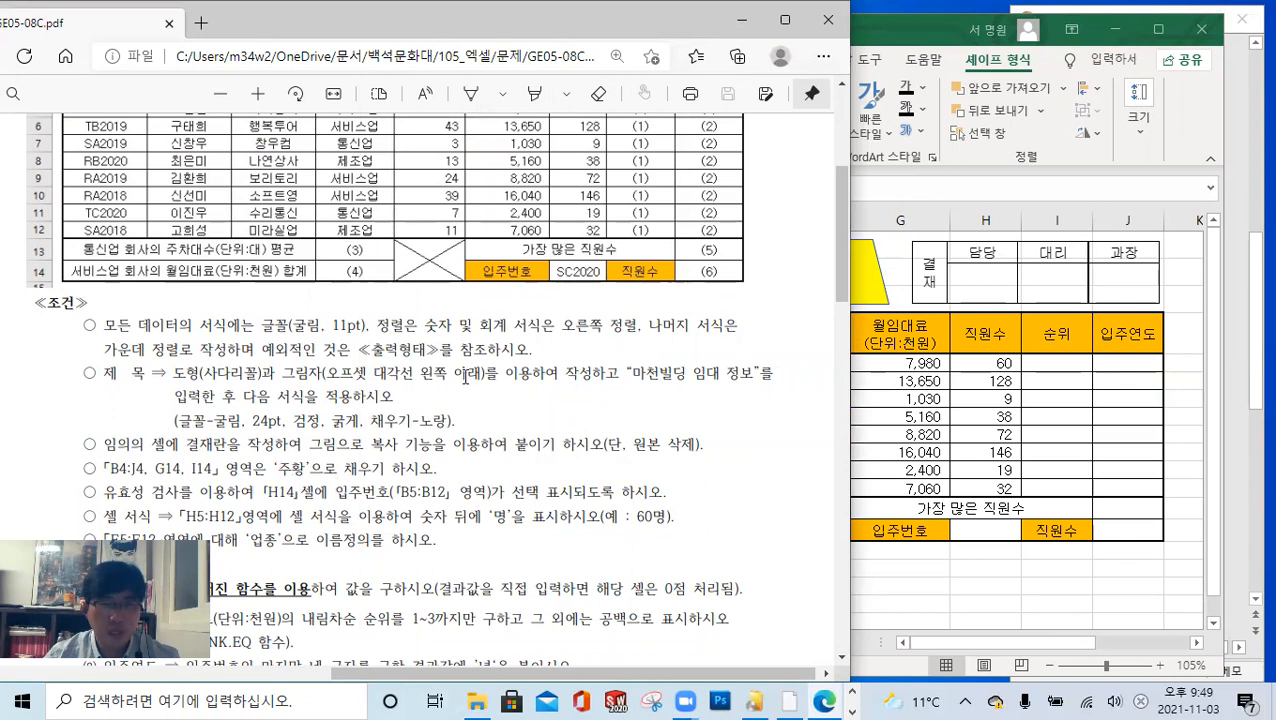
pyautogui.click(908, 426)
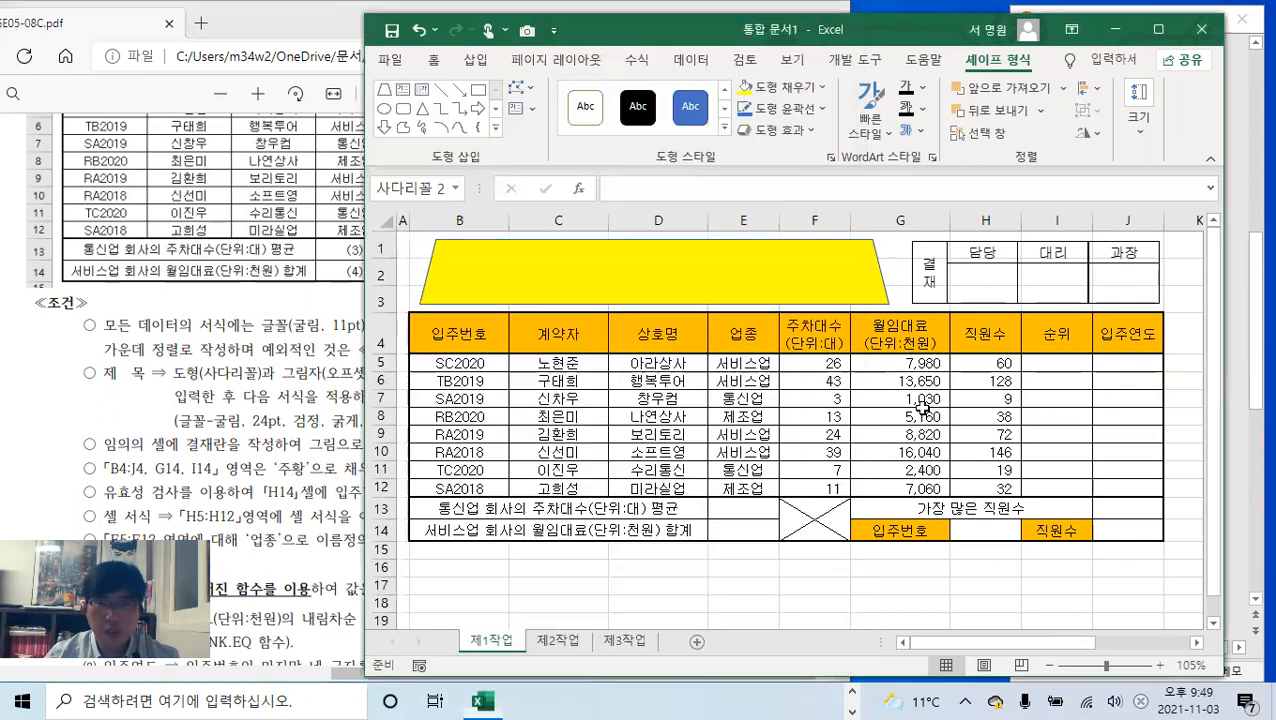
pyautogui.click(800, 131)
pyautogui.moveTo(812, 216)
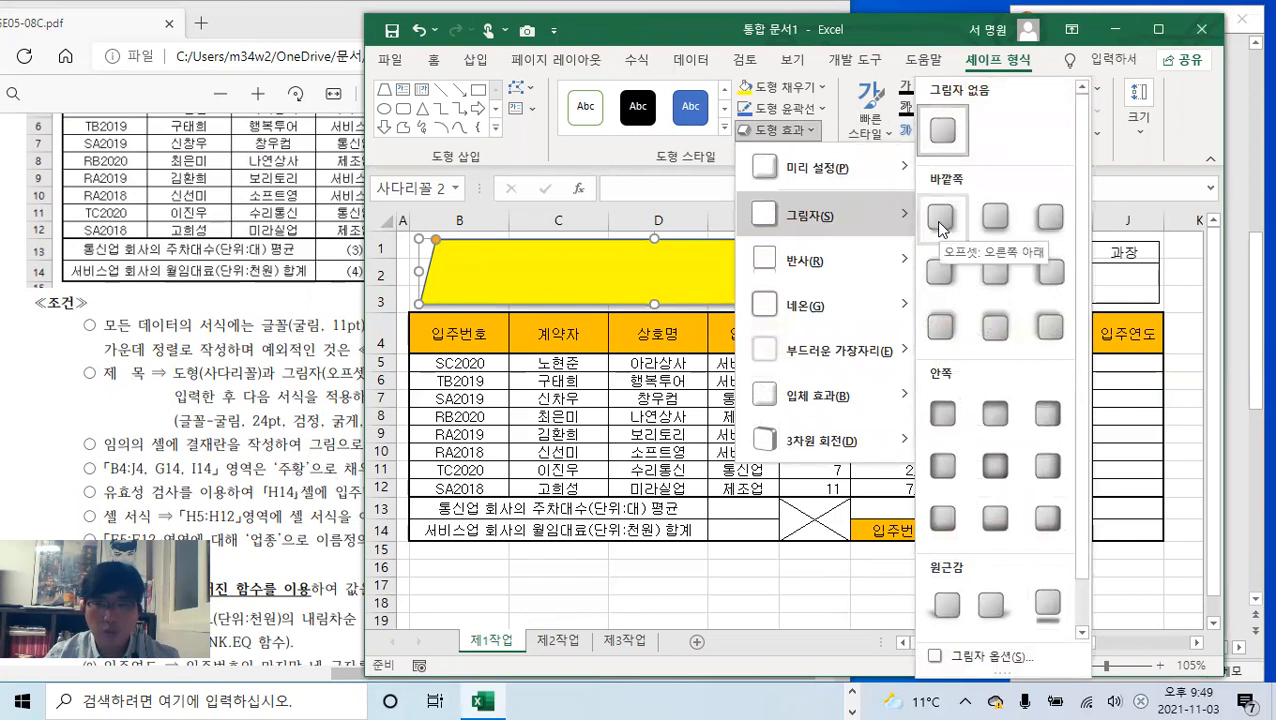
pyautogui.click(940, 218)
# - Set the trapezoid's text font to 굴림 at 24 pt
pyautogui.click(433, 60)
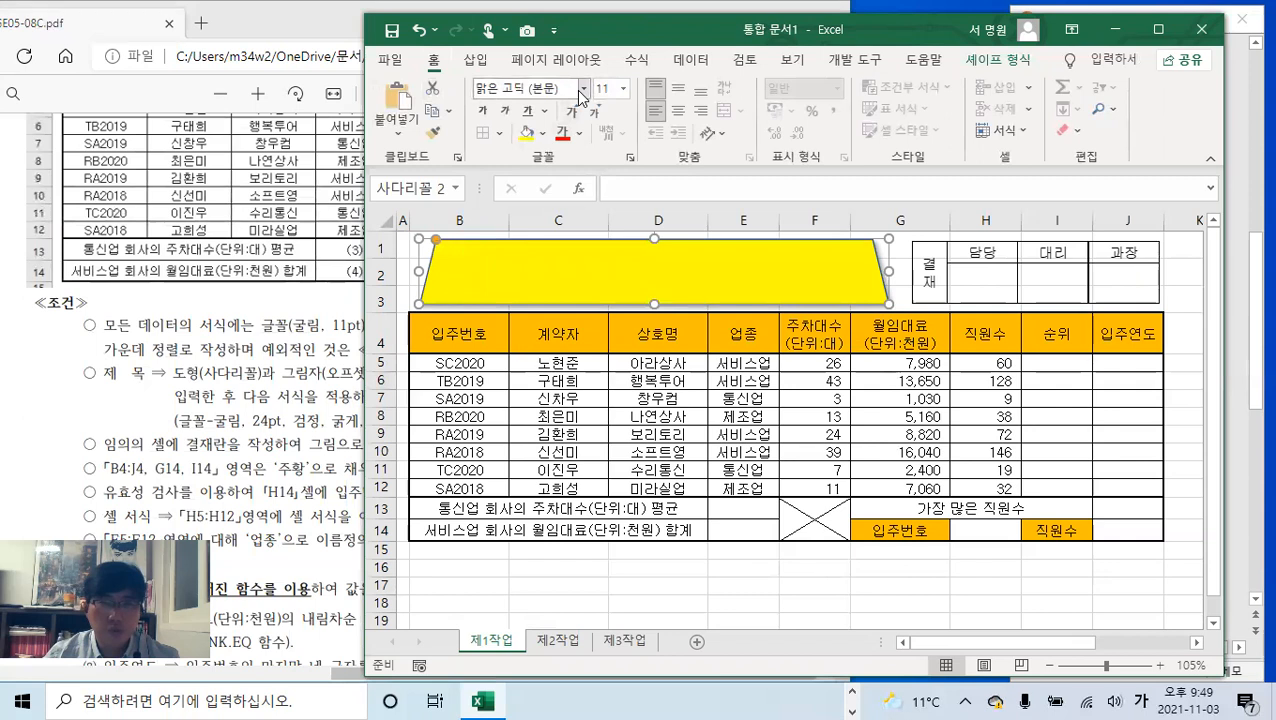
pyautogui.click(581, 88)
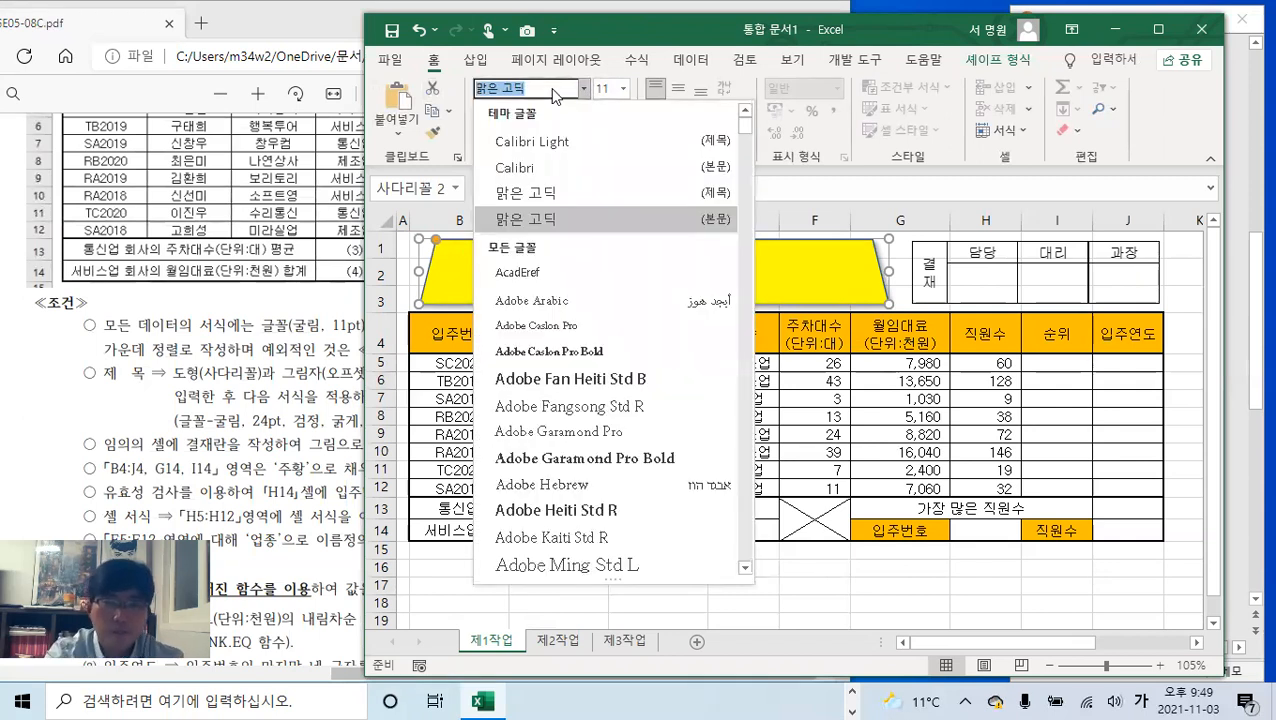
pyautogui.write('굴림')
pyautogui.press('Return')
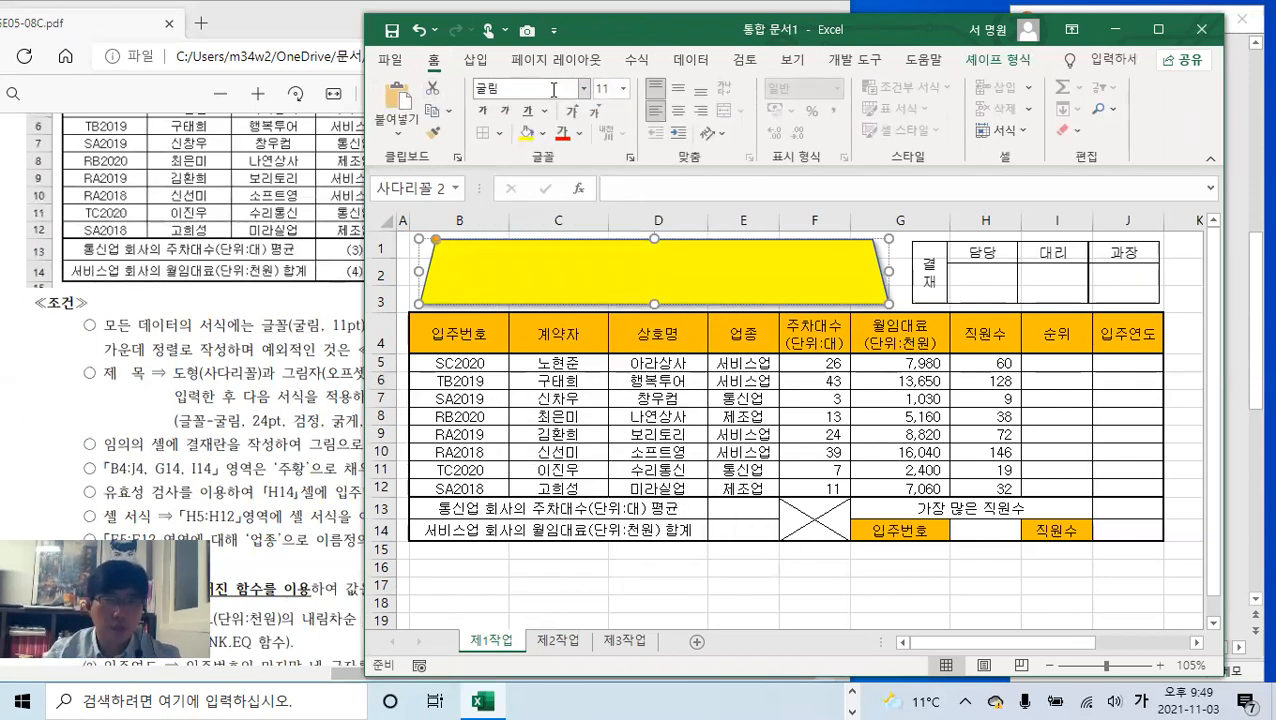
pyautogui.click(624, 90)
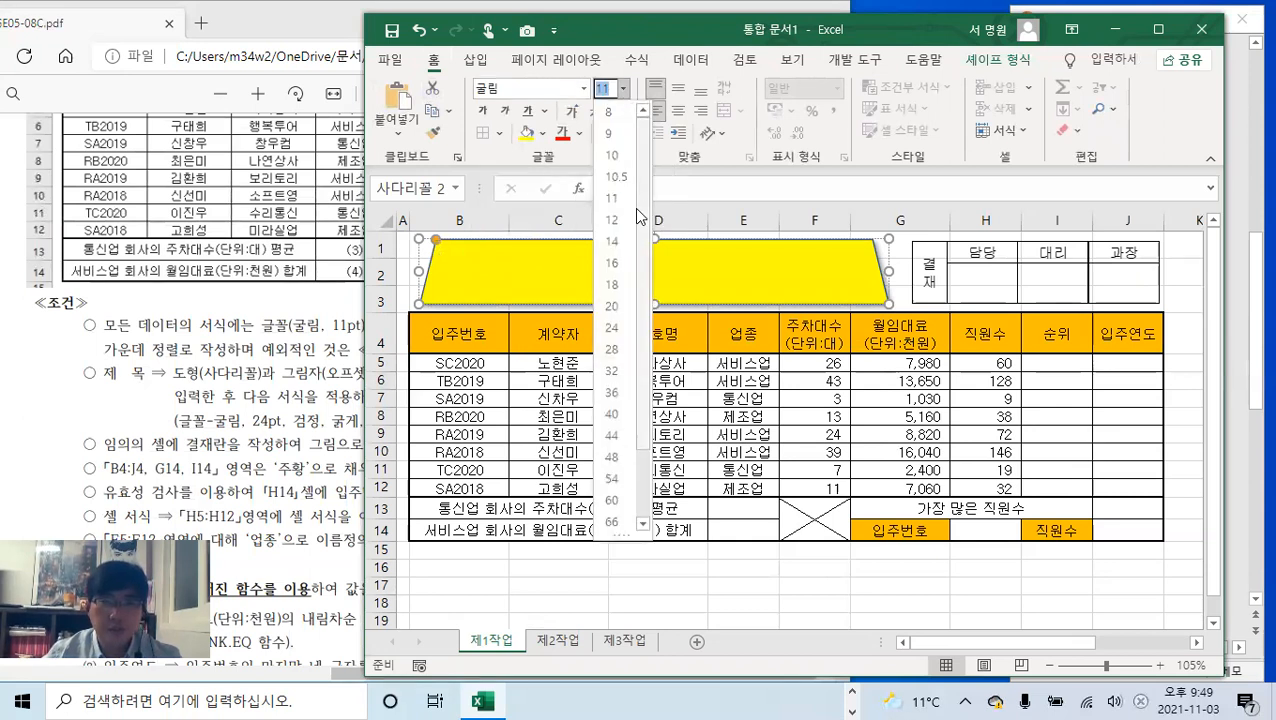
pyautogui.click(612, 320)
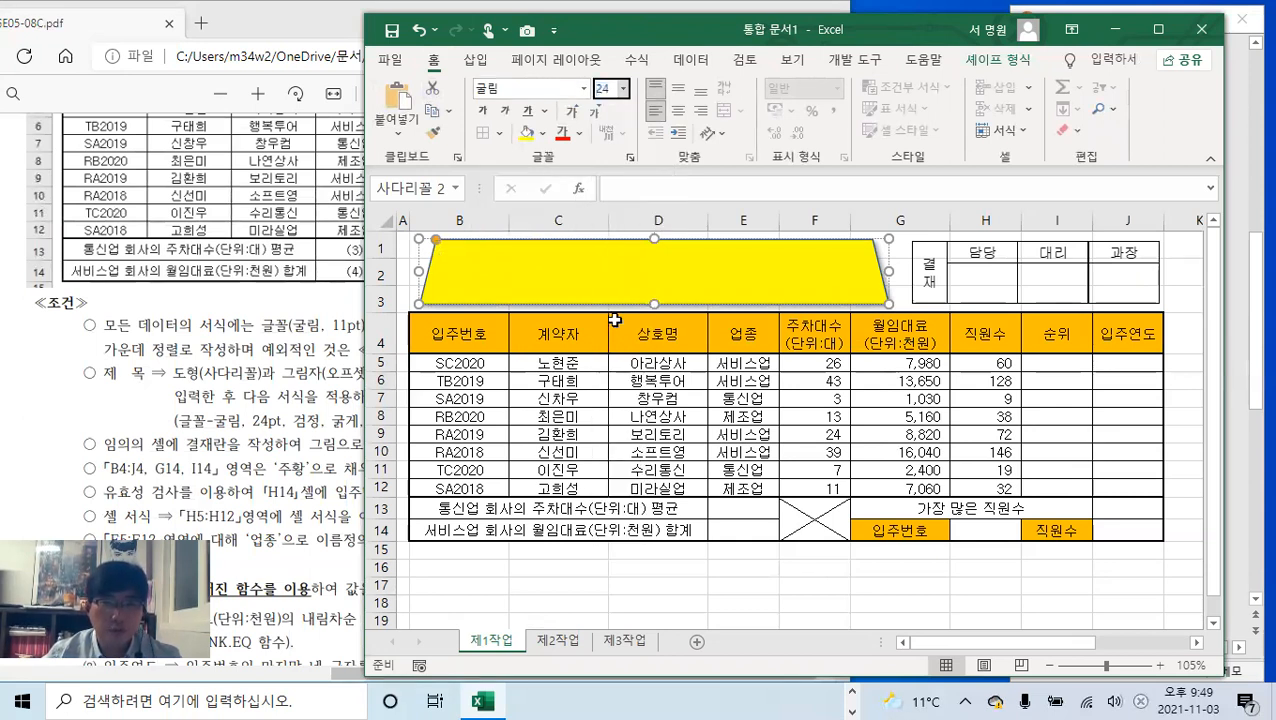
# - Make the trapezoid's text bold and black, centred both vertically and horizontally
pyautogui.click(482, 113)
pyautogui.click(578, 133)
pyautogui.click(590, 164)
pyautogui.click(677, 88)
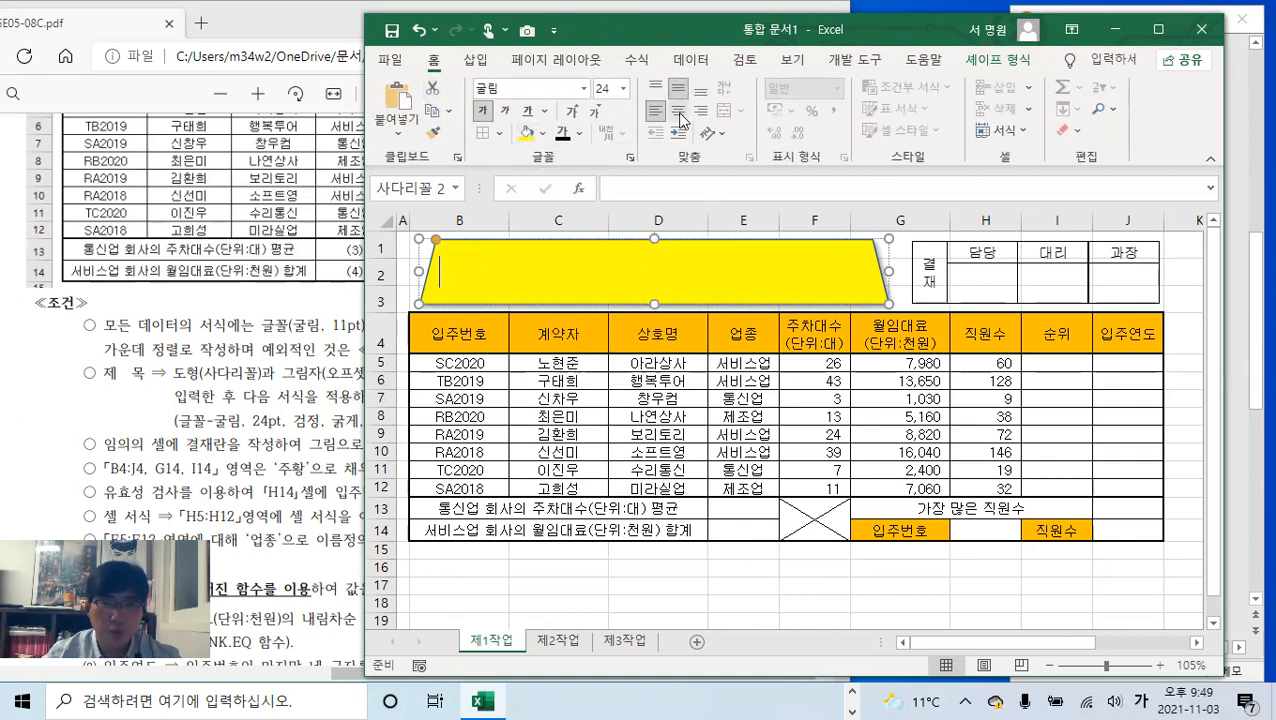
pyautogui.click(677, 110)
# - Check the title wording in the exam PDF and enter 마천빌딩 임대 정보 in the trapezoid
pyautogui.click(231, 356)
pyautogui.scroll(4, 580, 343)
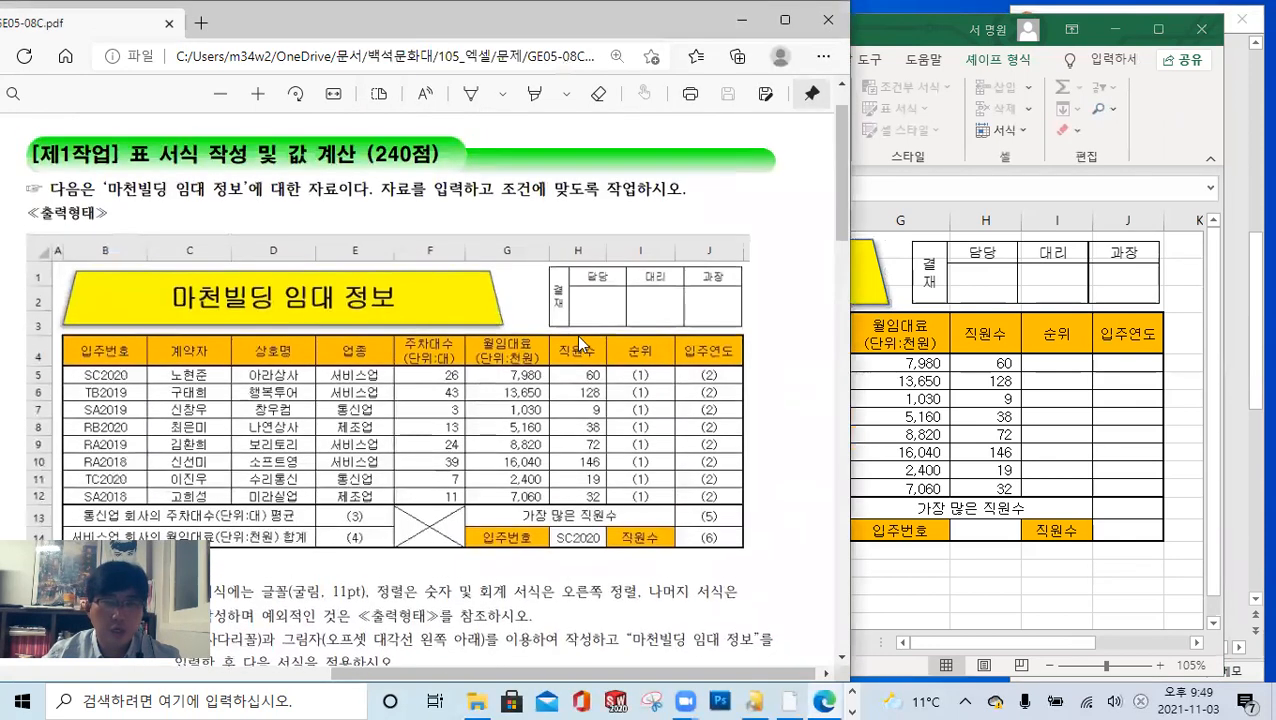
pyautogui.click(914, 300)
pyautogui.click(267, 412)
pyautogui.moveTo(287, 31); pyautogui.dragTo(228, 31)
pyautogui.click(857, 268)
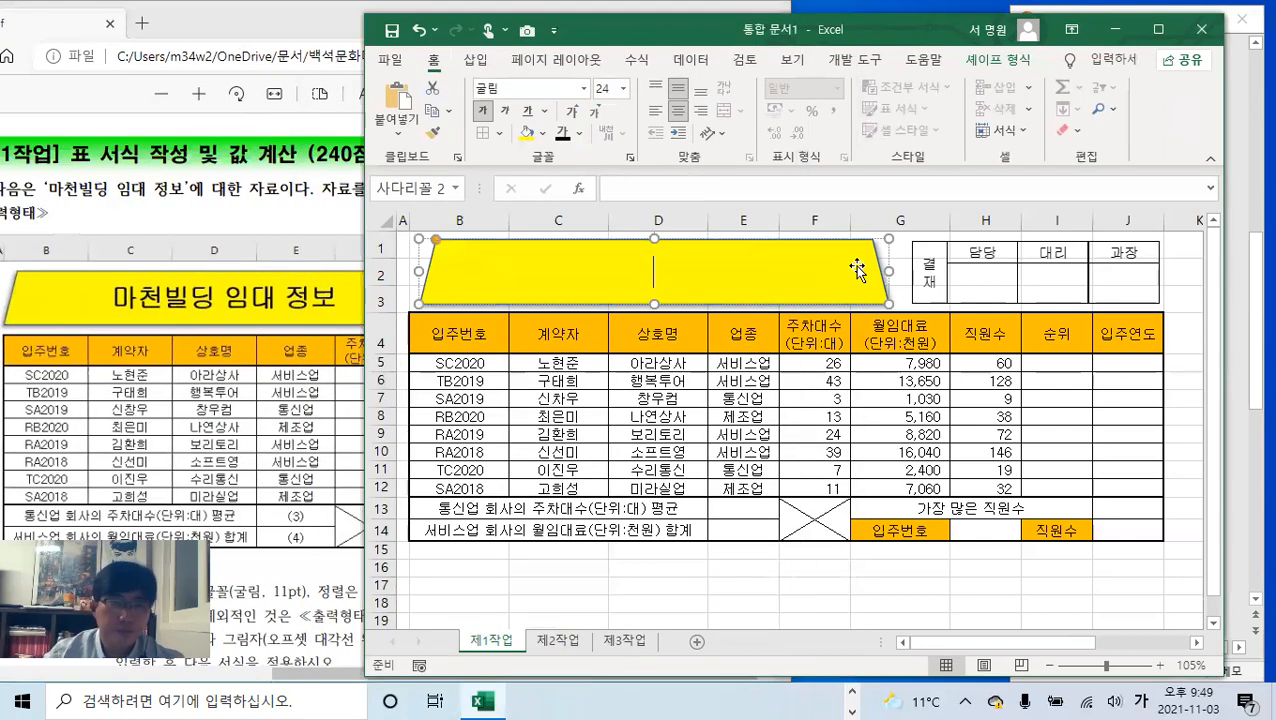
pyautogui.write('마천비')
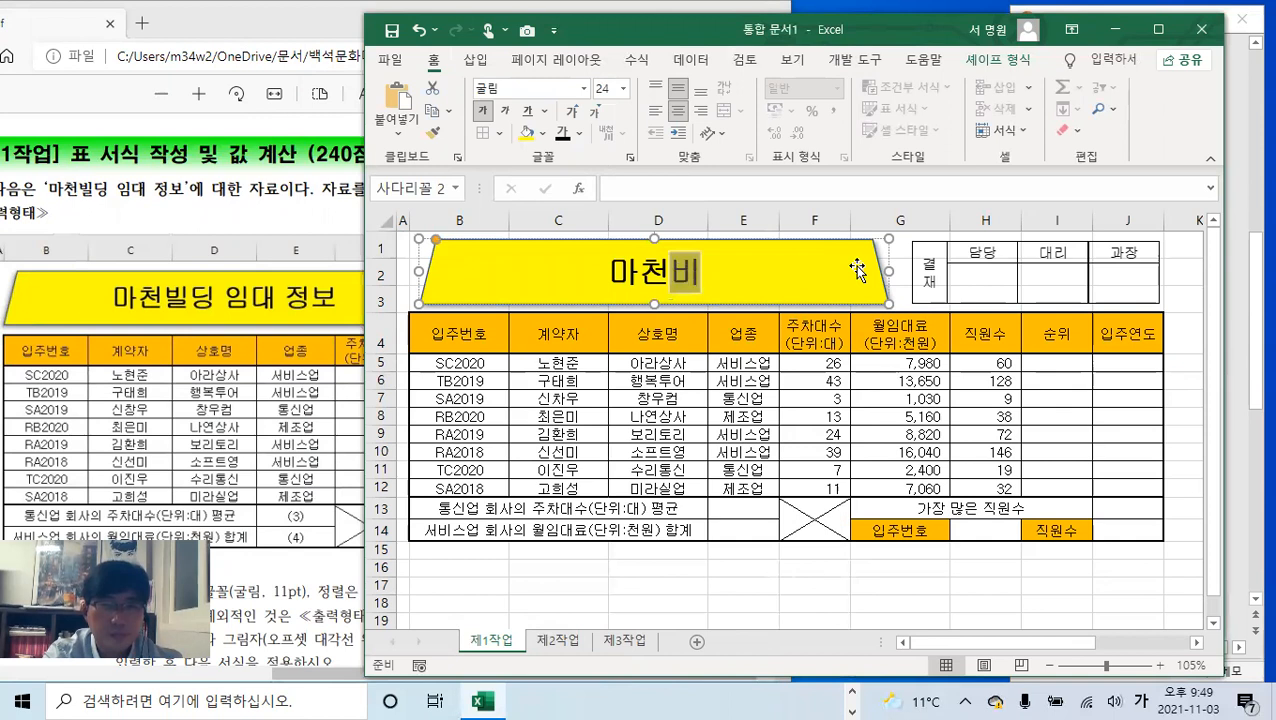
pyautogui.write('딩 임대')
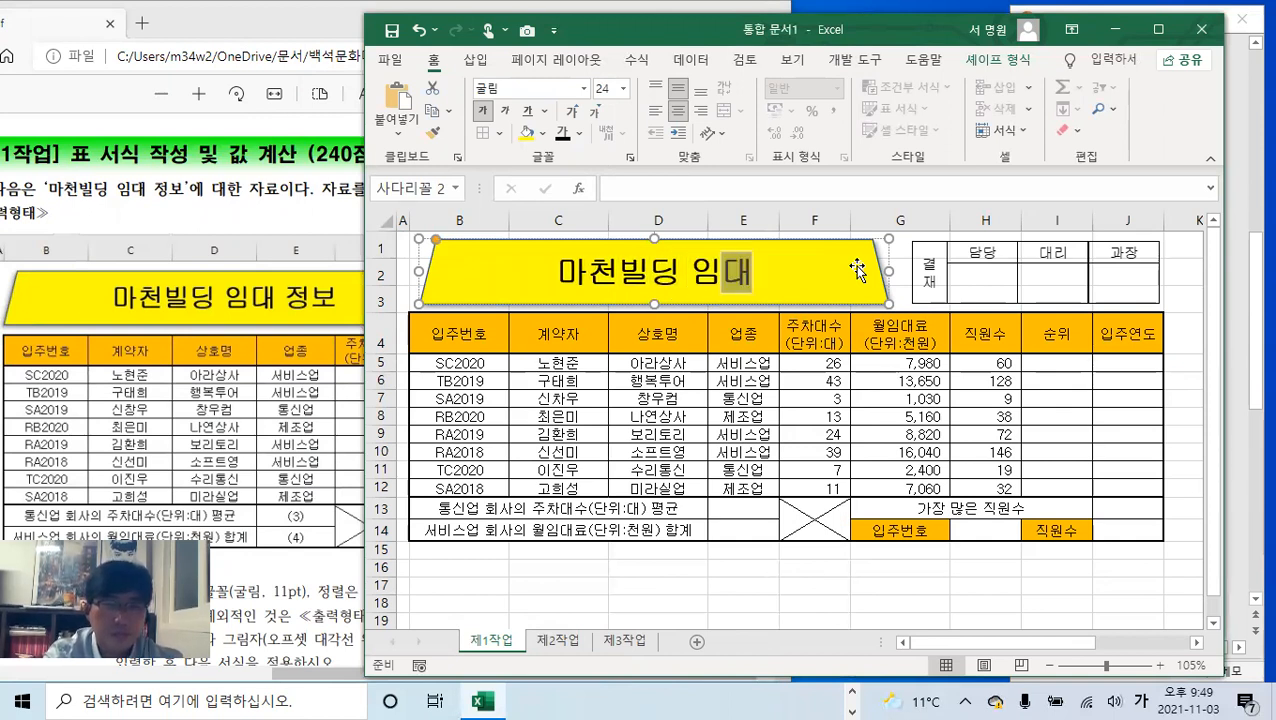
pyautogui.write(' 정보')
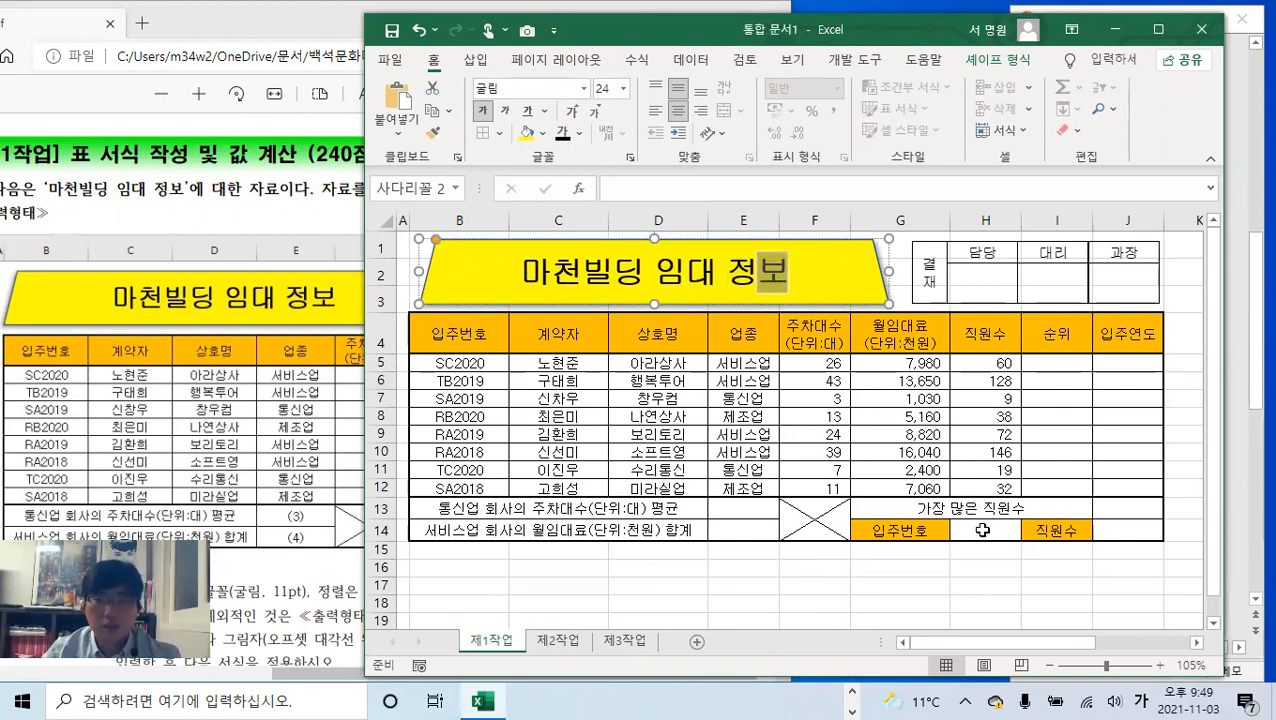
# - Leave the title shape and hide the gridlines on 제1작업
pyautogui.click(913, 442)
pyautogui.click(800, 60)
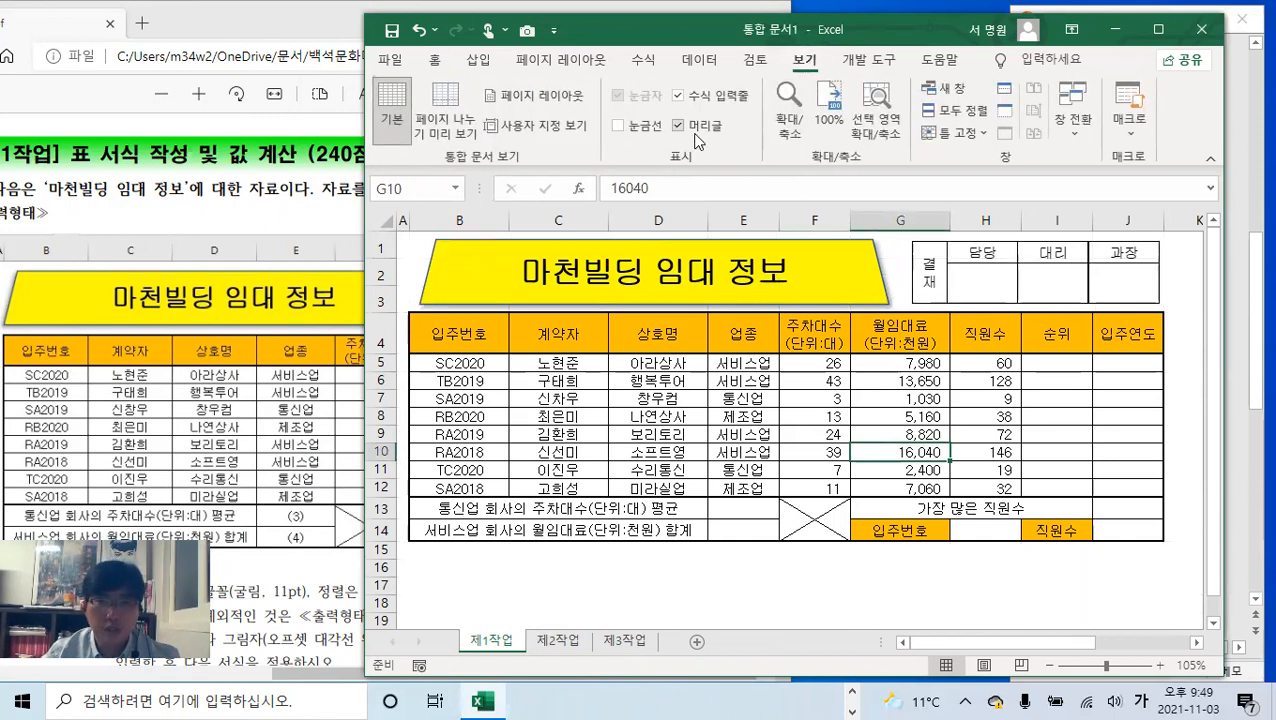
pyautogui.click(918, 396)
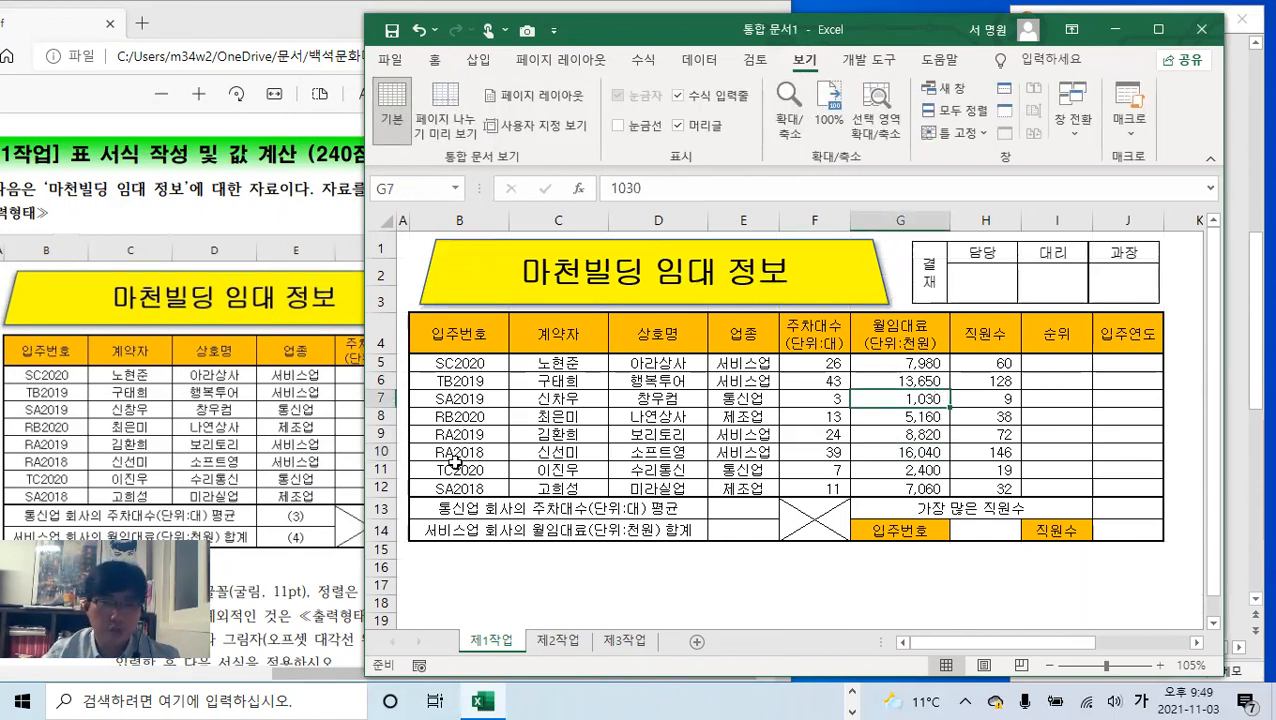
# - Check the cell format condition in the exam PDF and choose the custom number format 0 for the 직원수 cells H5:H12
pyautogui.click(324, 446)
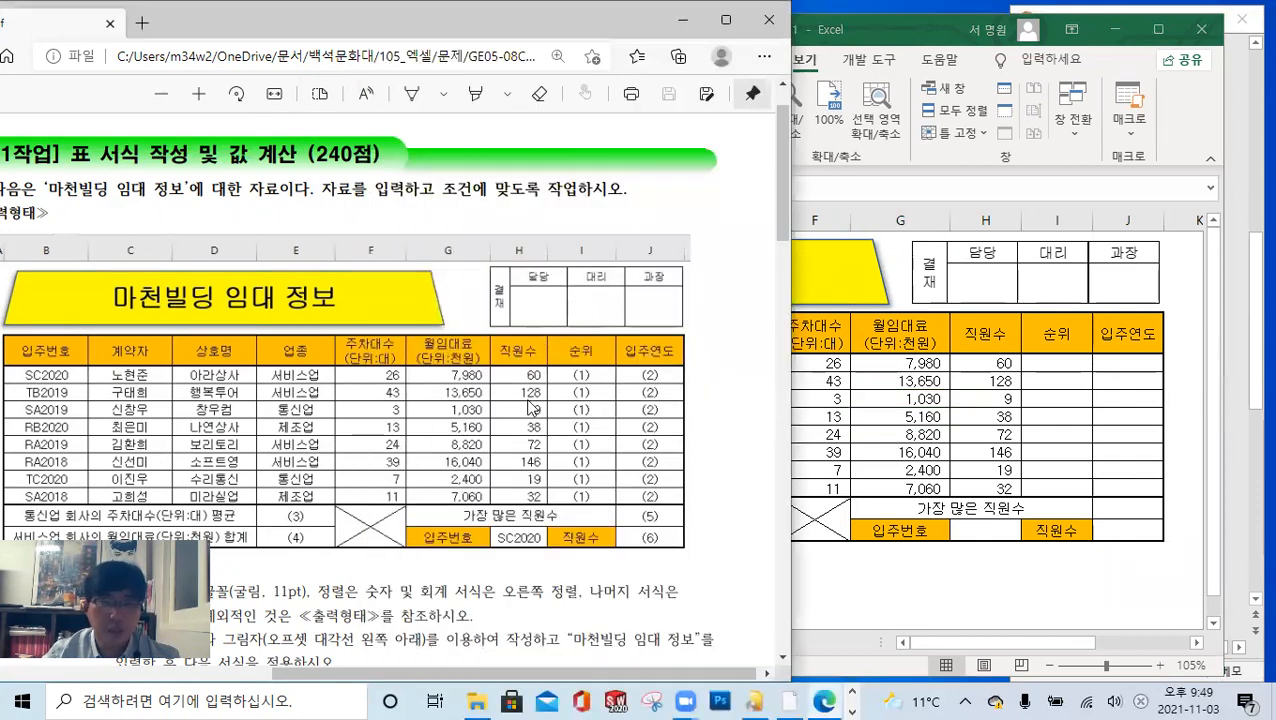
pyautogui.scroll(-3, 440, 462)
pyautogui.scroll(-3, 453, 428)
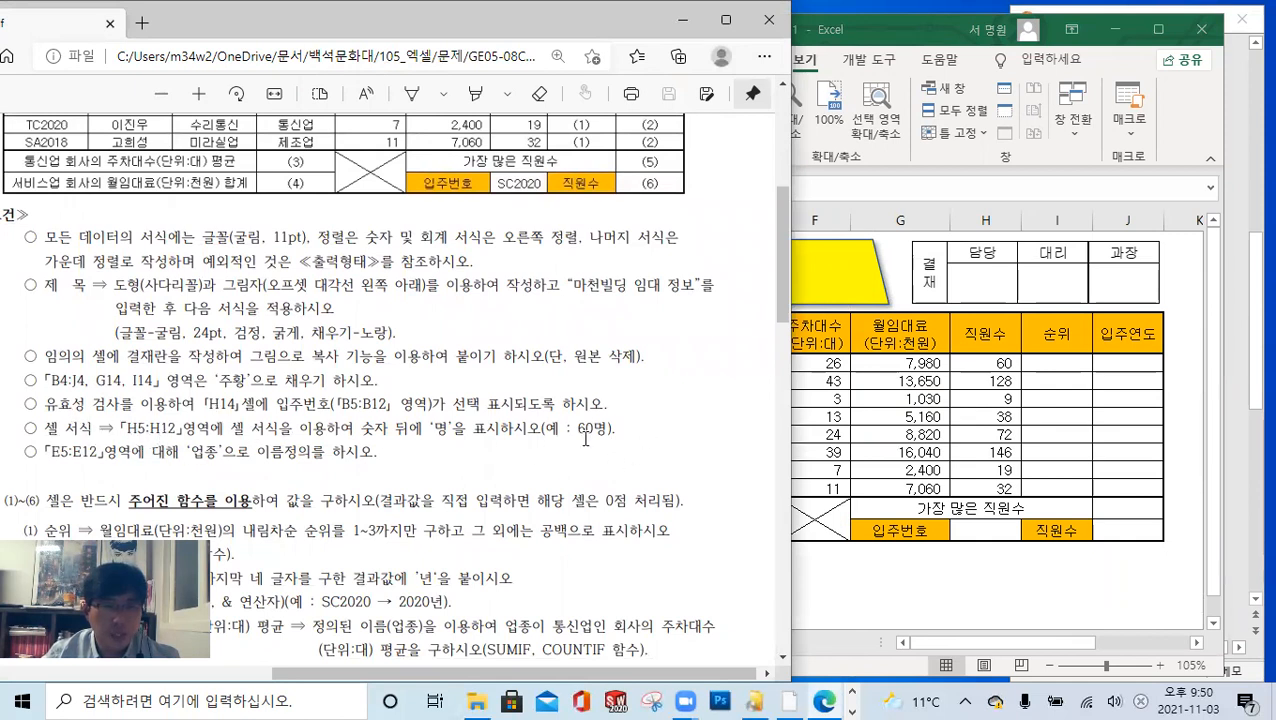
pyautogui.click(908, 432)
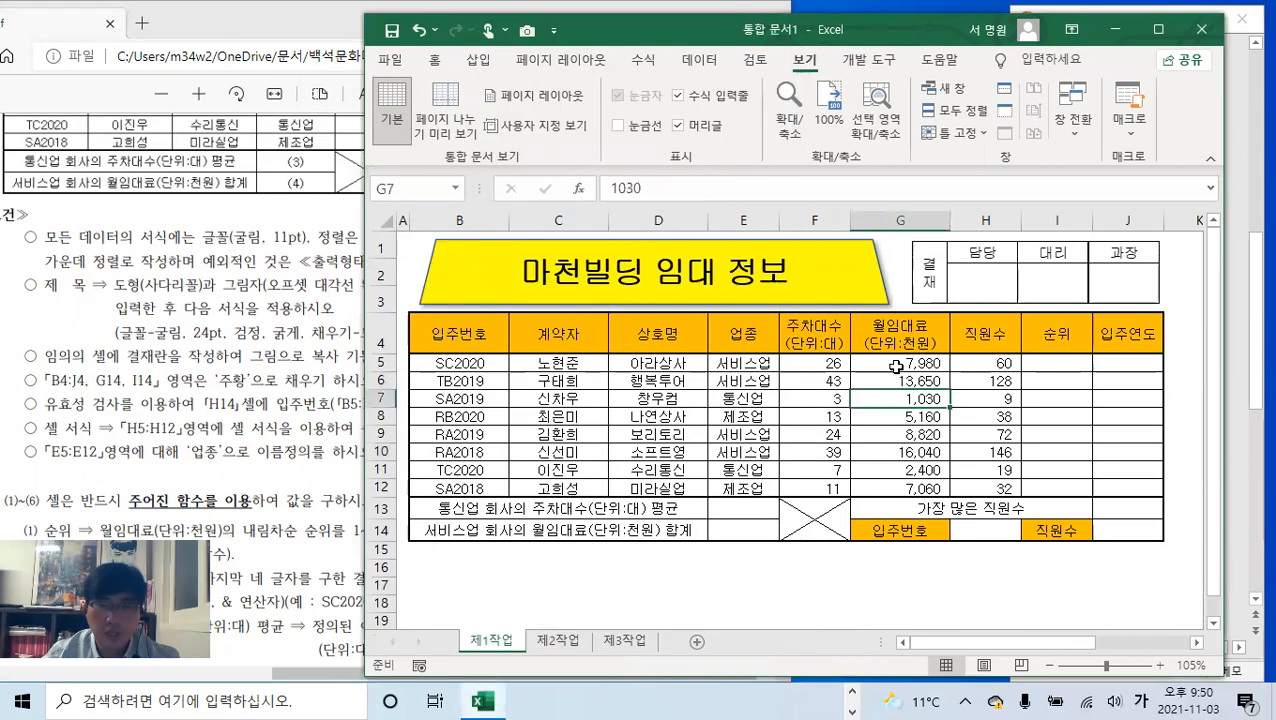
pyautogui.moveTo(985, 364); pyautogui.dragTo(988, 488)
pyautogui.rightClick(985, 436)
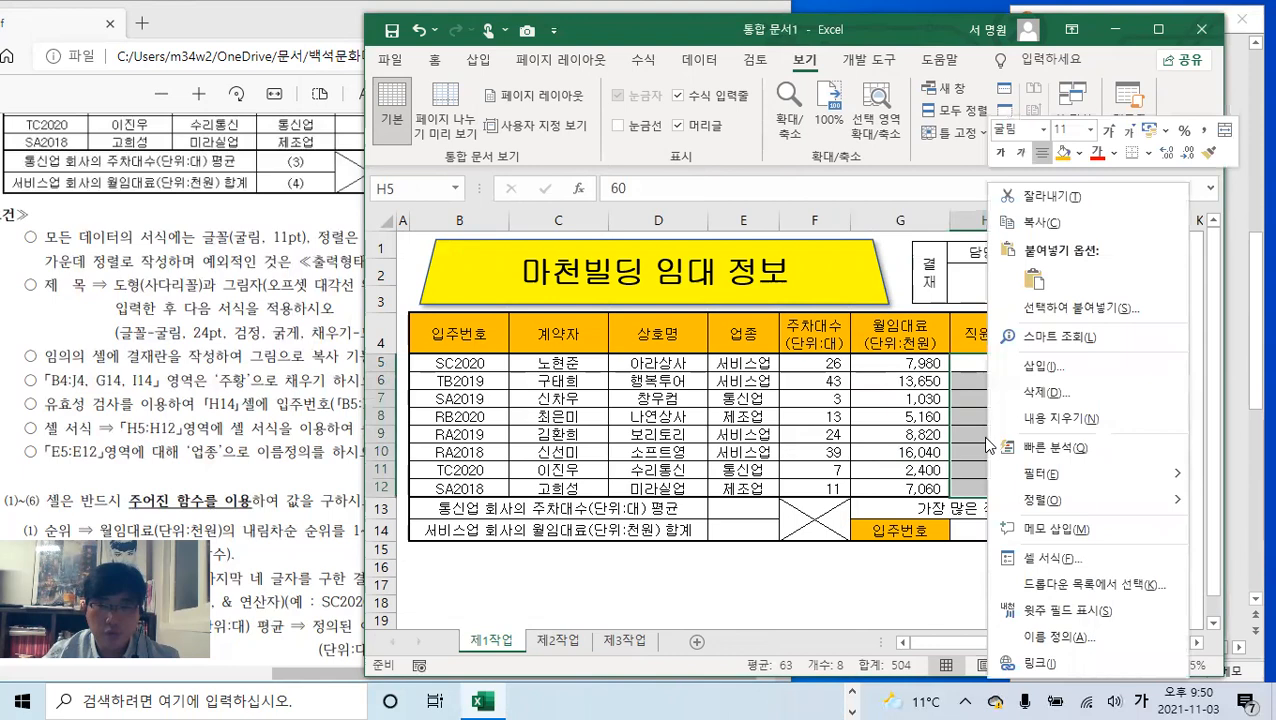
pyautogui.click(1052, 557)
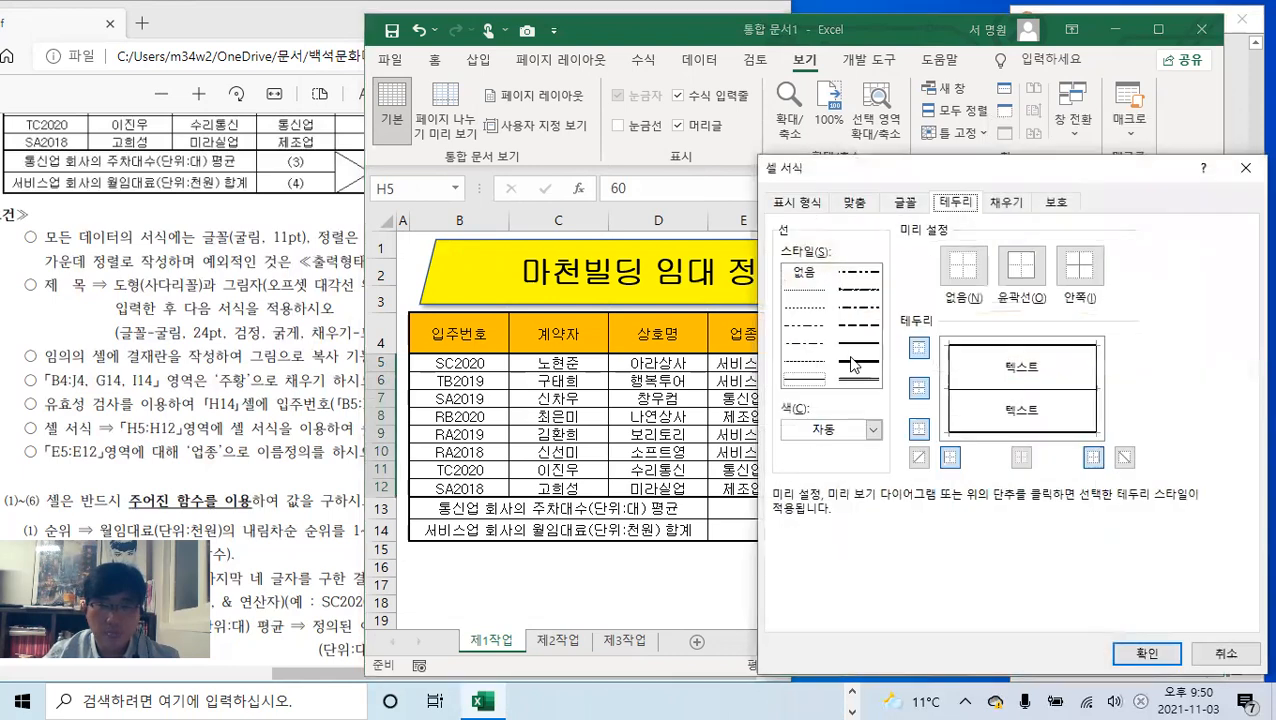
pyautogui.click(798, 202)
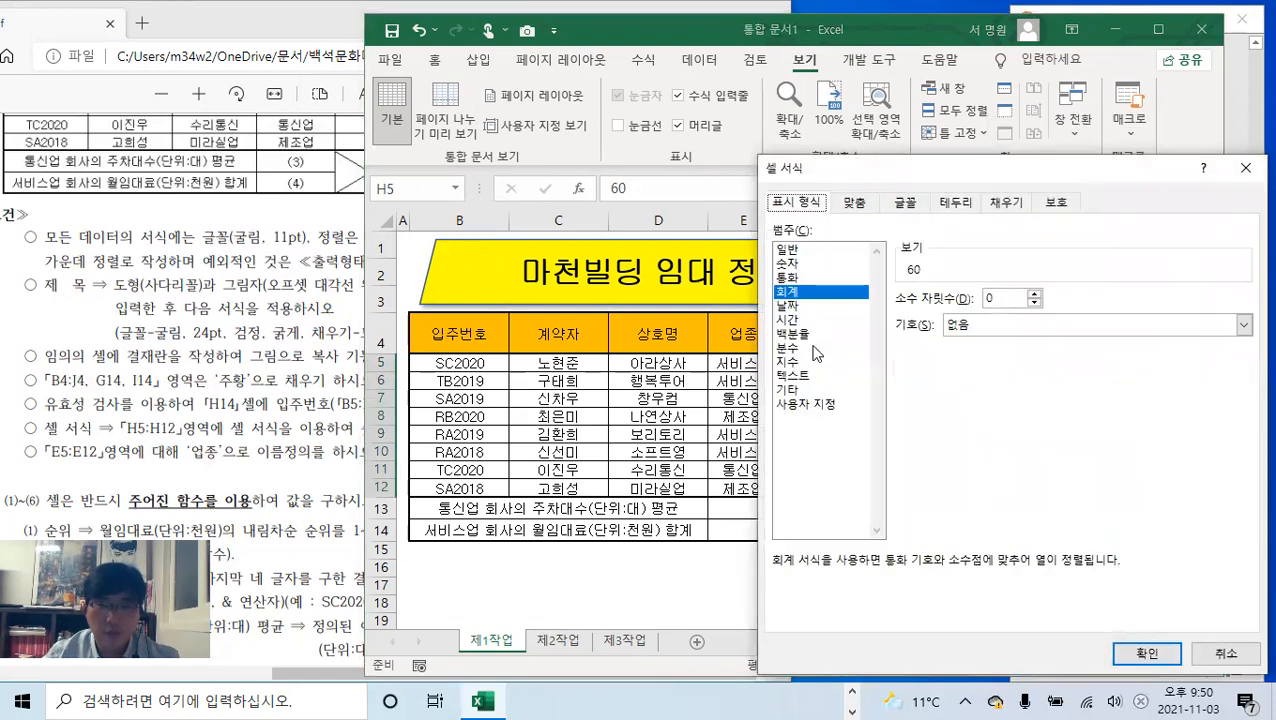
pyautogui.click(810, 404)
pyautogui.click(912, 350)
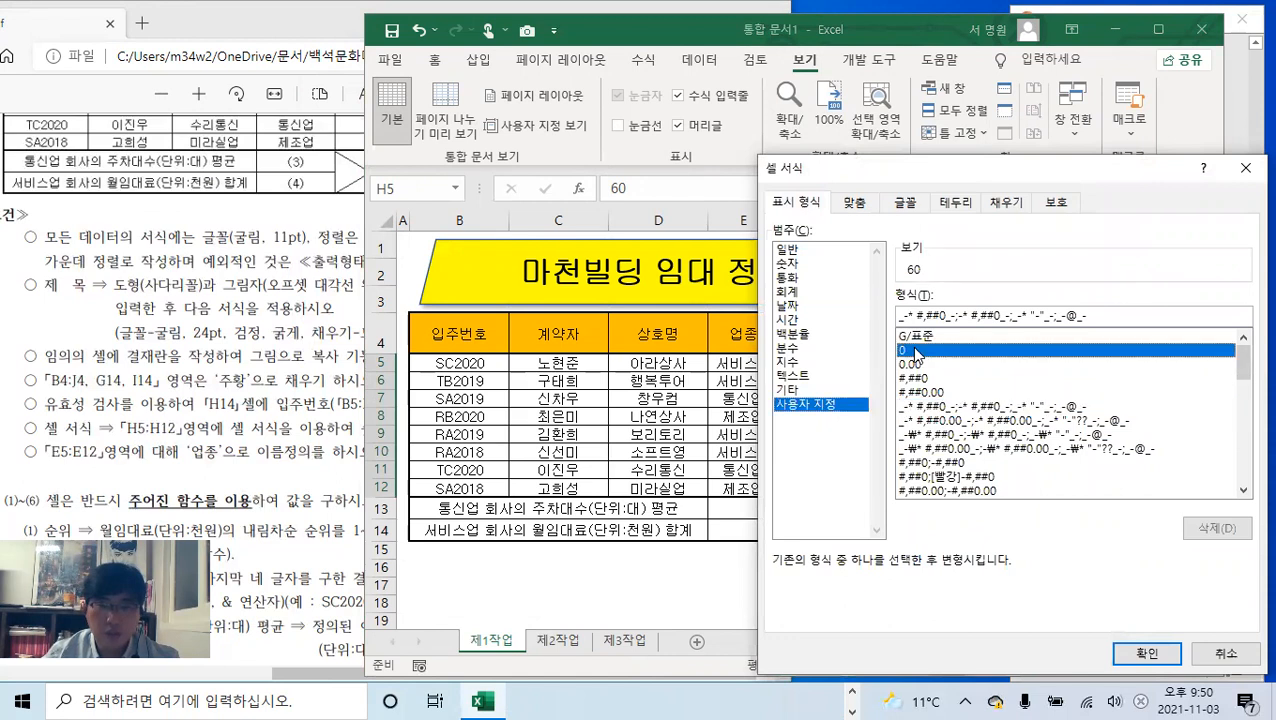
# - Extend the custom format to 0"명", apply it to H5:H12 and right-align the values
pyautogui.click(921, 315)
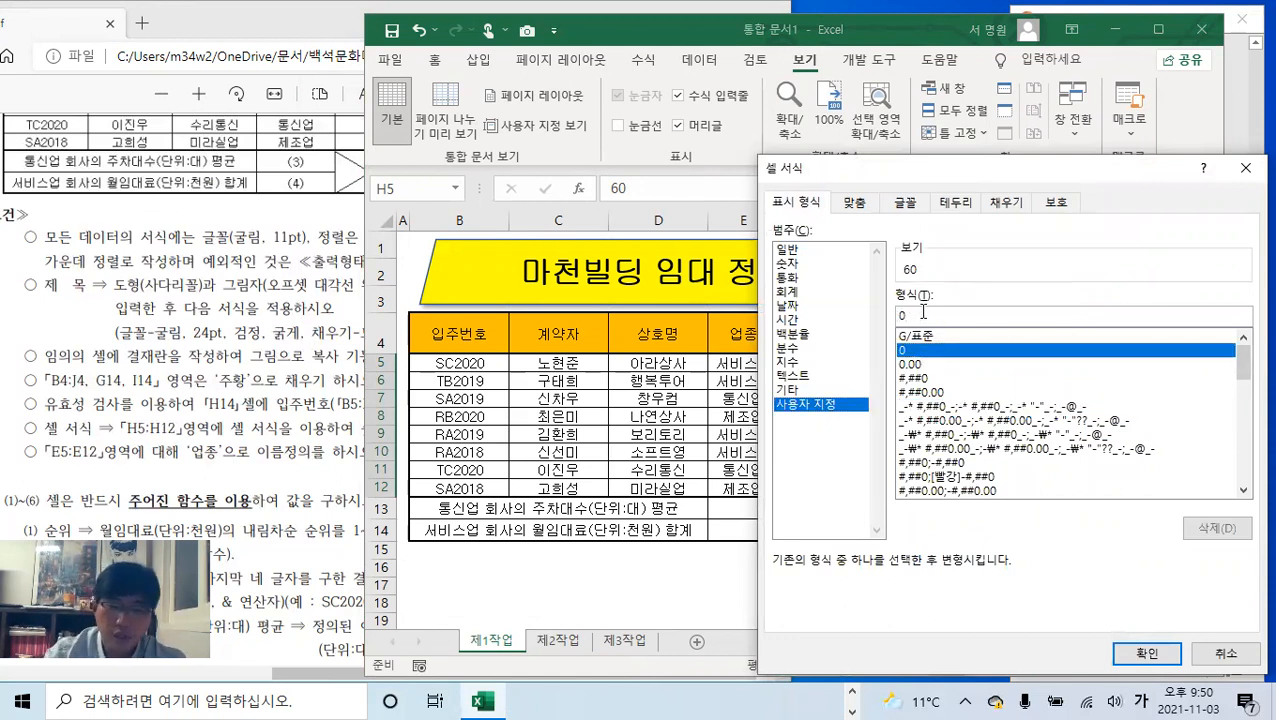
pyautogui.write('명')
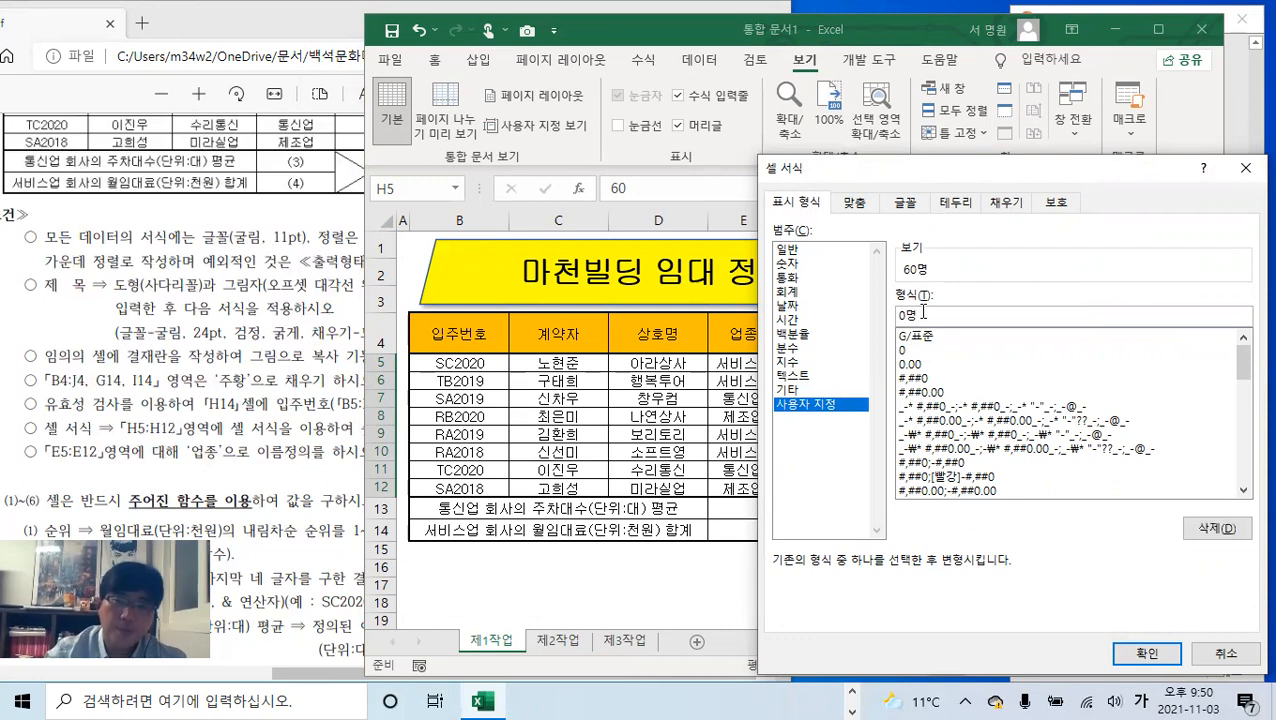
pyautogui.click(907, 314)
pyautogui.write('"명"')
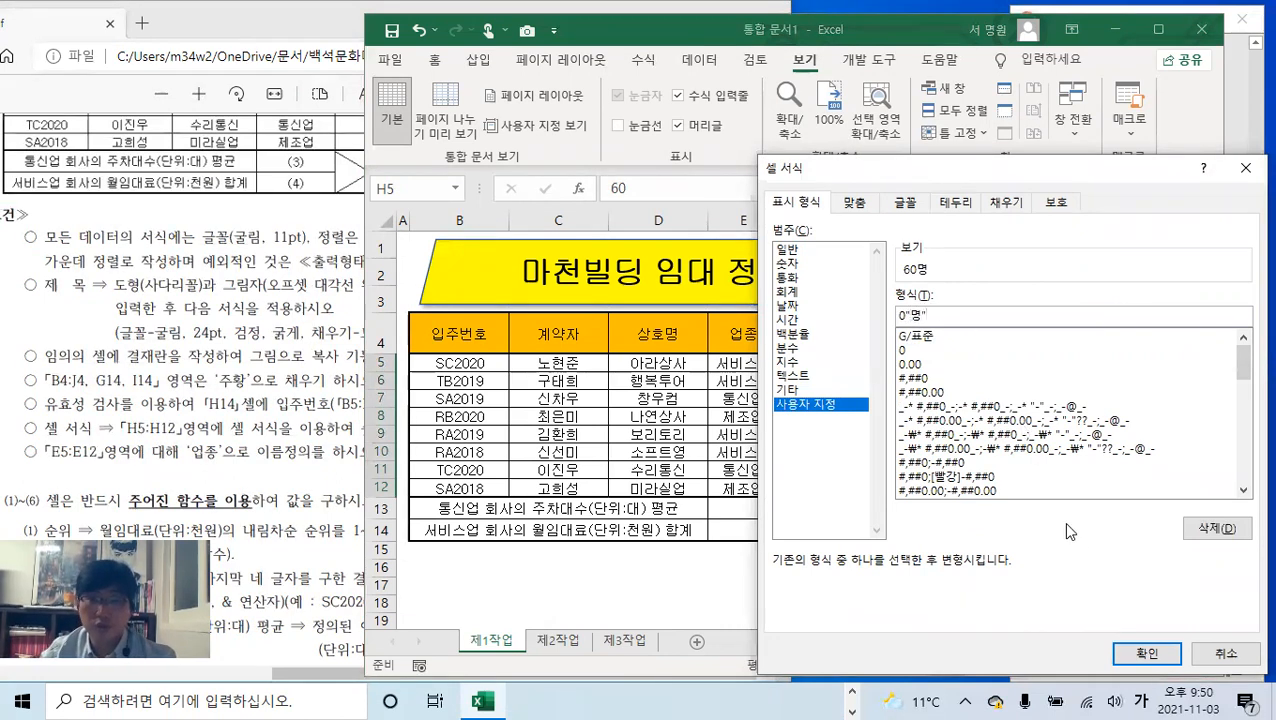
pyautogui.click(1146, 655)
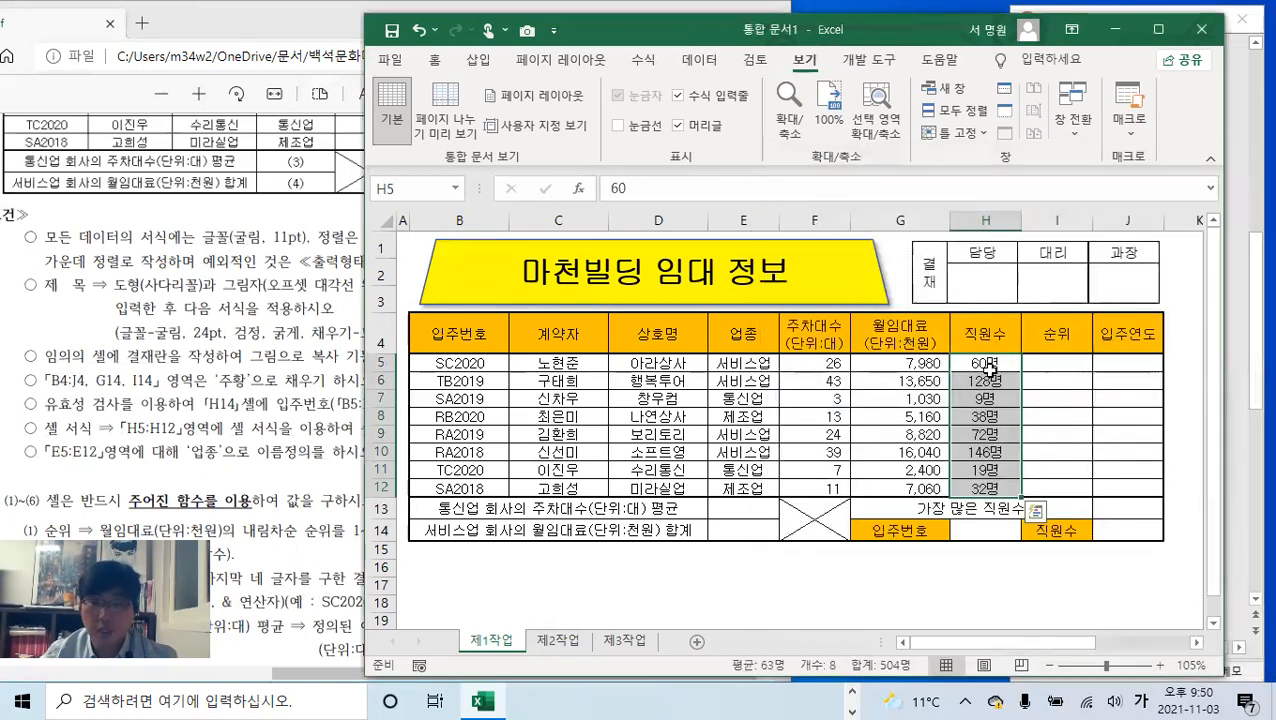
pyautogui.click(439, 62)
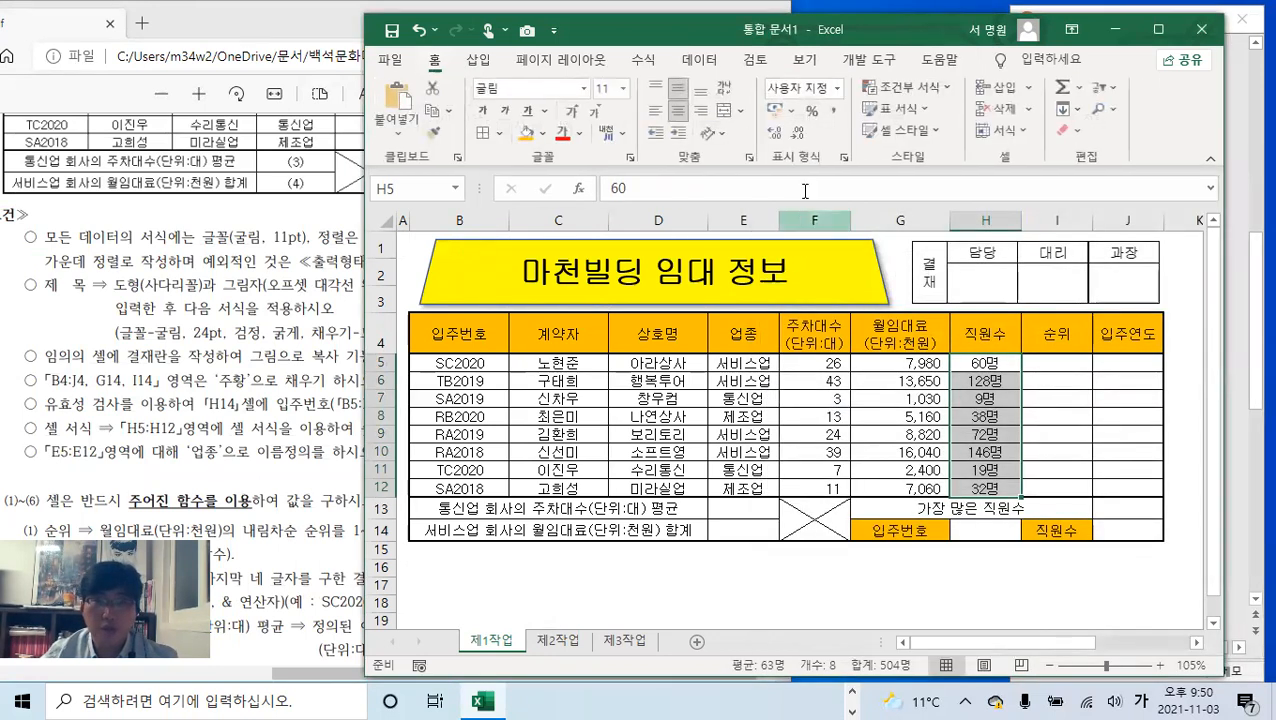
pyautogui.click(1040, 400)
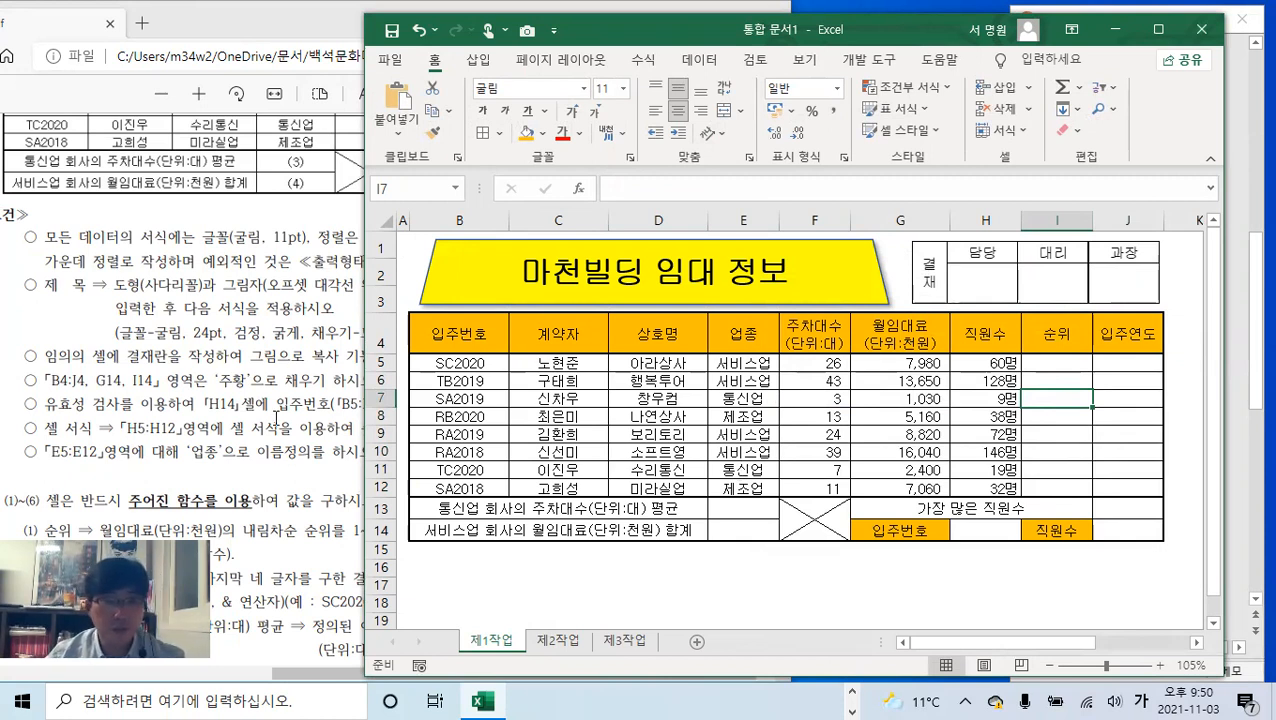
# - Define the name 업종 for the range E5:E12, as the exam PDF requires
pyautogui.click(276, 416)
pyautogui.hotkey('alt', 'Tab')
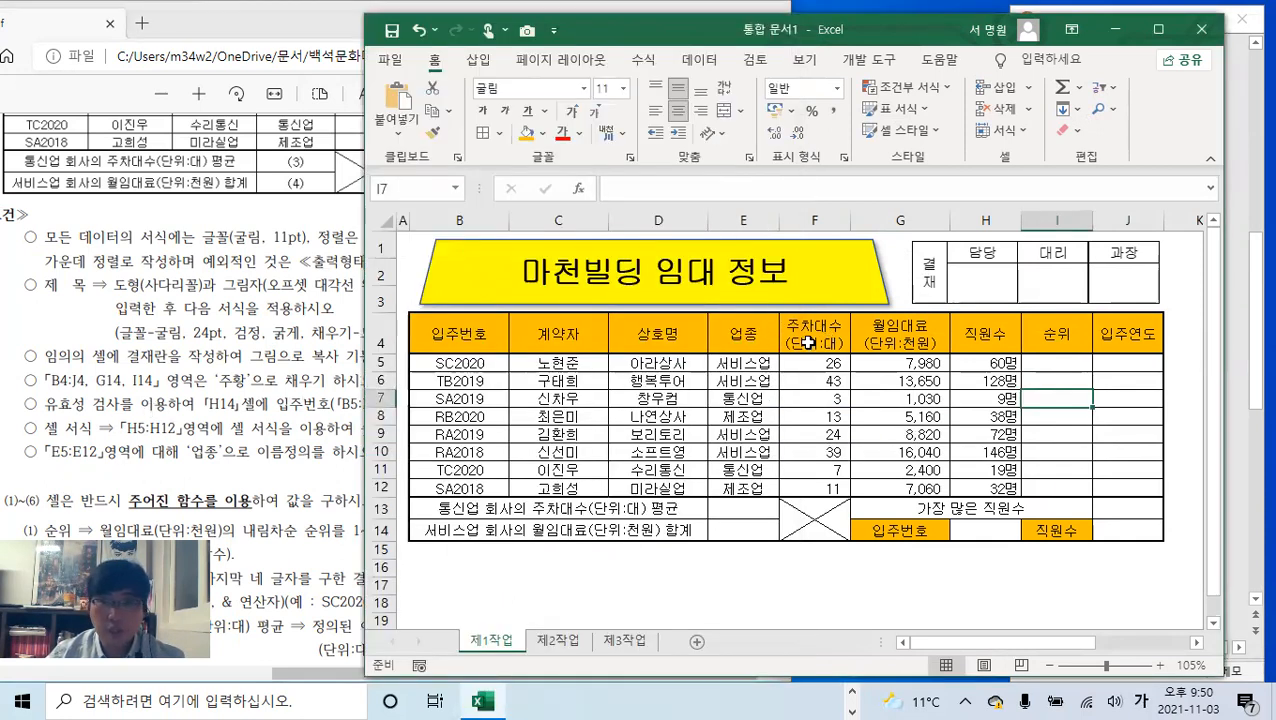
pyautogui.moveTo(760, 363); pyautogui.dragTo(762, 486)
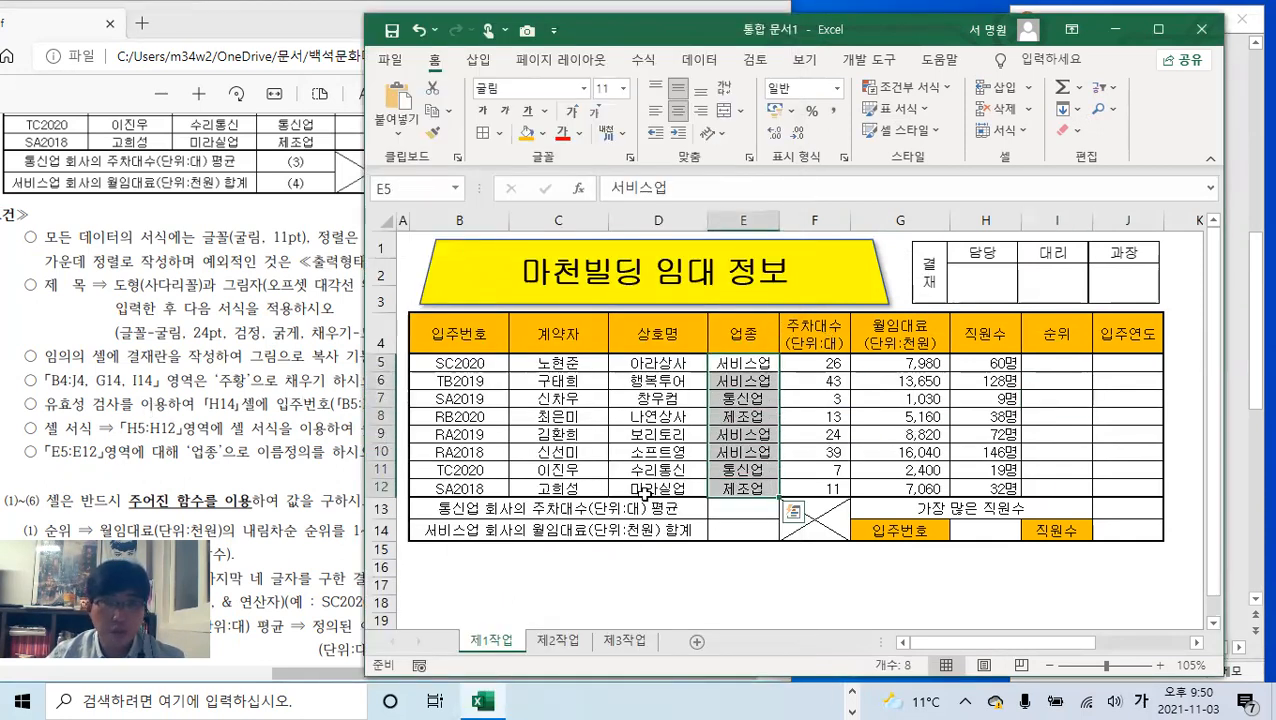
pyautogui.click(433, 188)
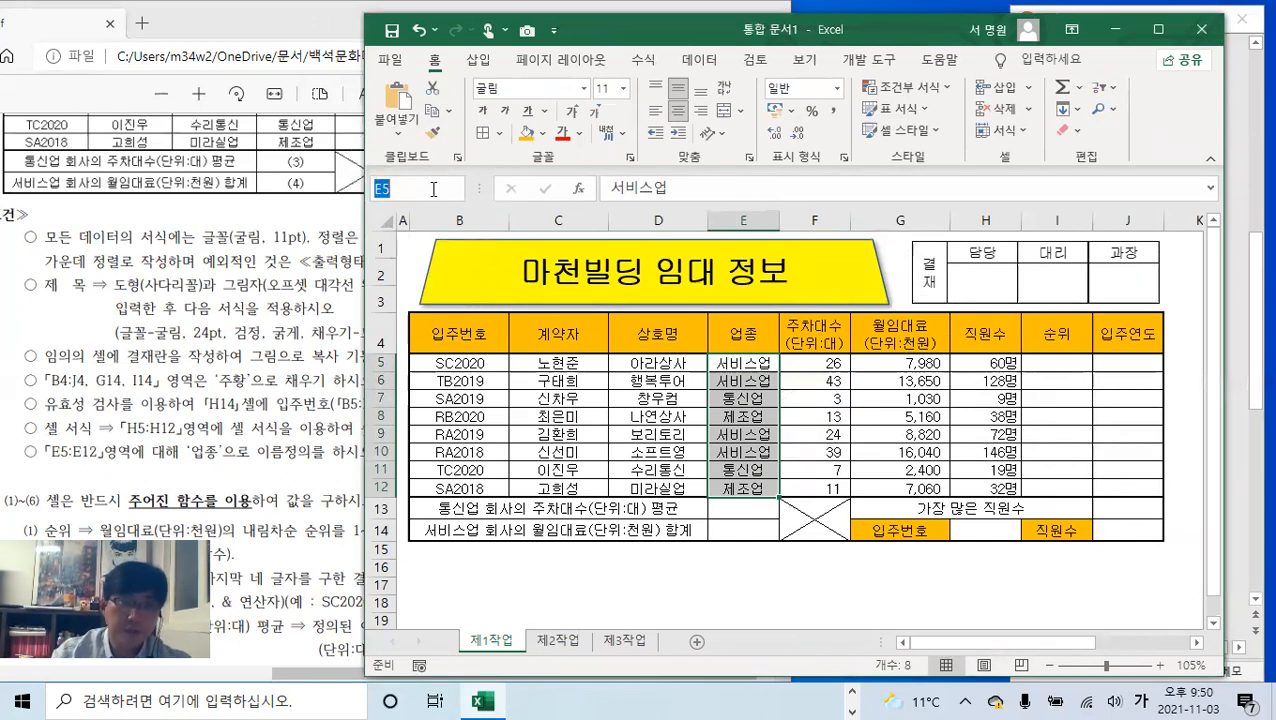
pyautogui.write('업종')
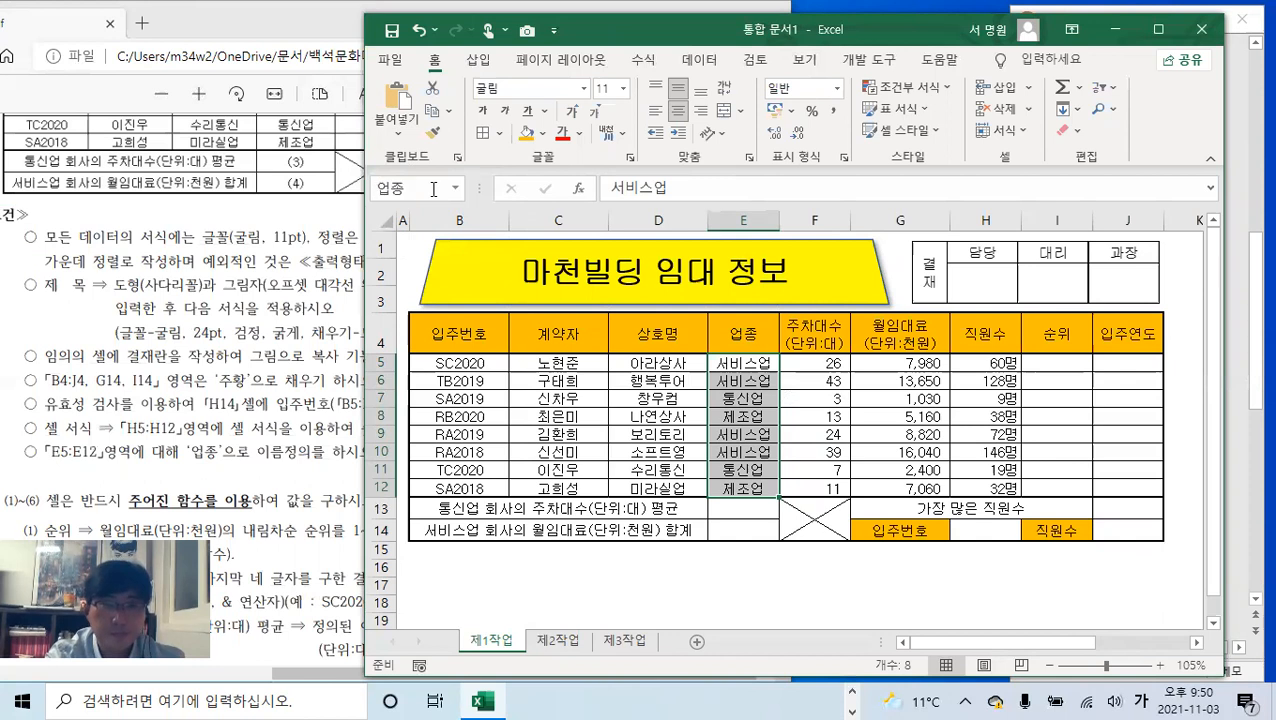
pyautogui.click(237, 428)
# - Widen column H slightly and realign the approval box and the title trapezoid with the wider table
pyautogui.click(1004, 535)
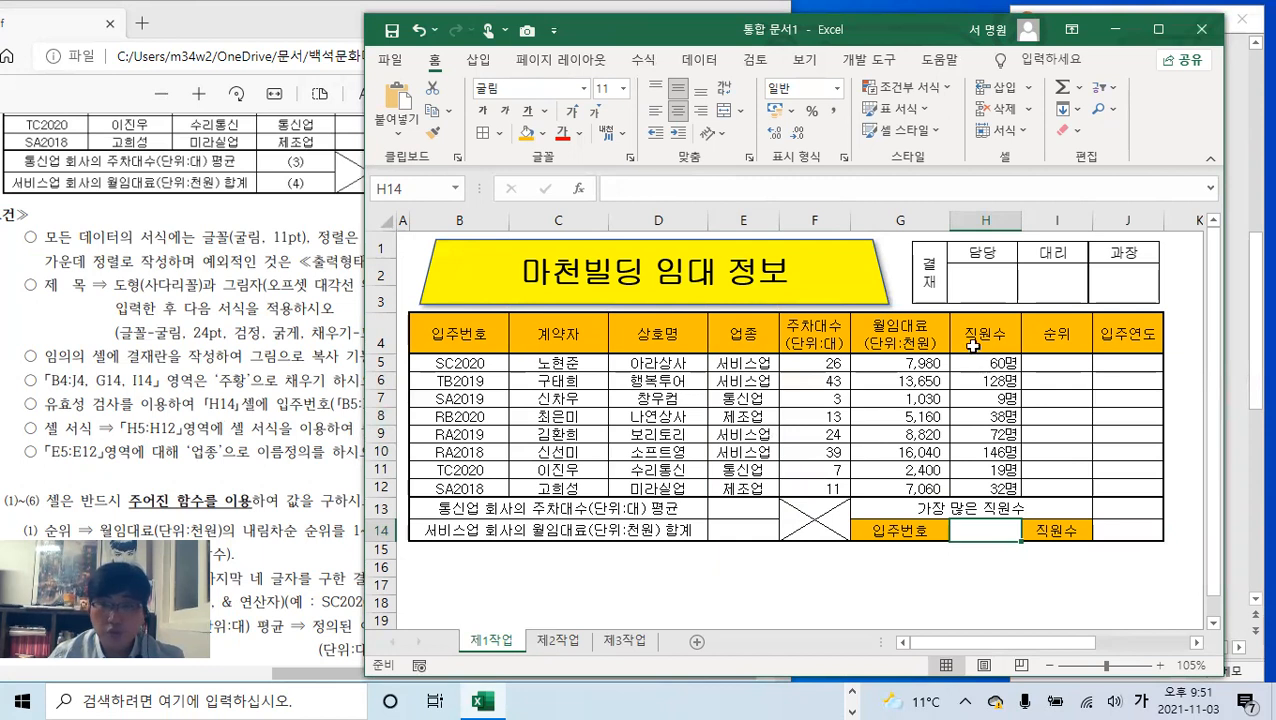
pyautogui.moveTo(1021, 220); pyautogui.dragTo(1040, 220)
pyautogui.moveTo(1080, 268); pyautogui.dragTo(1096, 269)
pyautogui.click(870, 285)
pyautogui.moveTo(888, 271); pyautogui.dragTo(908, 271)
# - Add data validation to H14 that allows a 목록 with the source =$B$5:$B$12
pyautogui.click(993, 531)
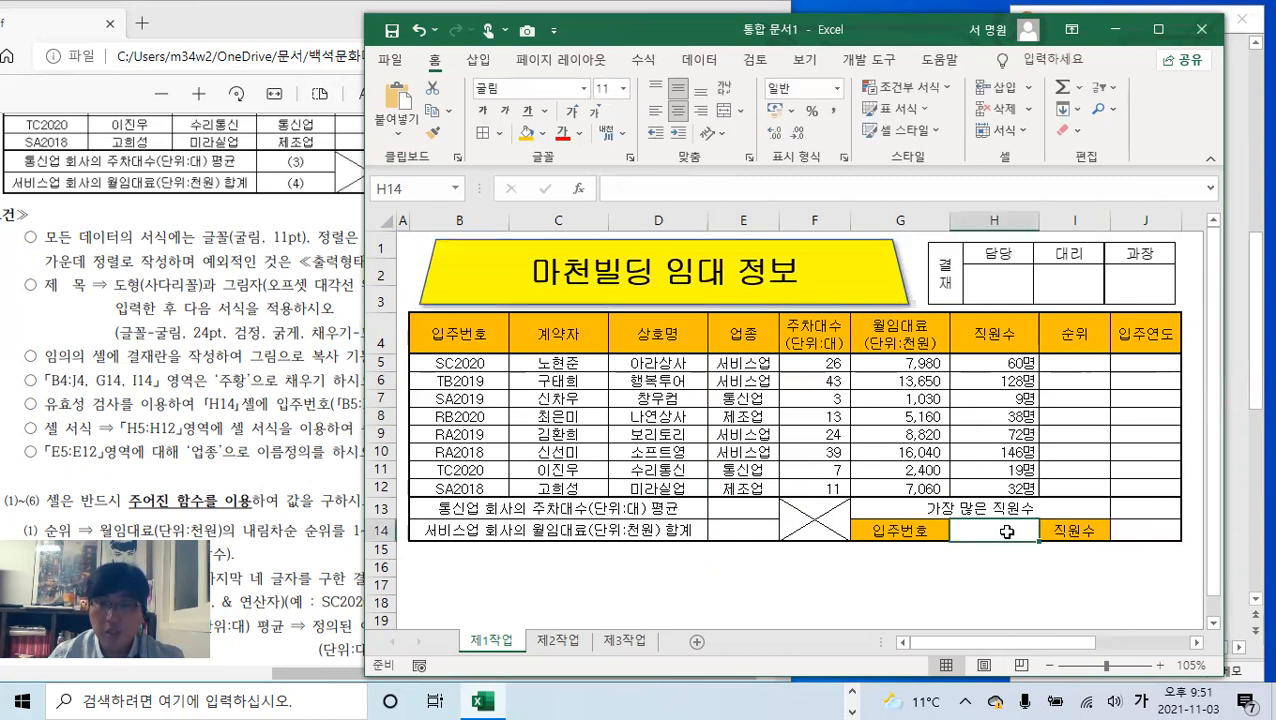
pyautogui.click(699, 62)
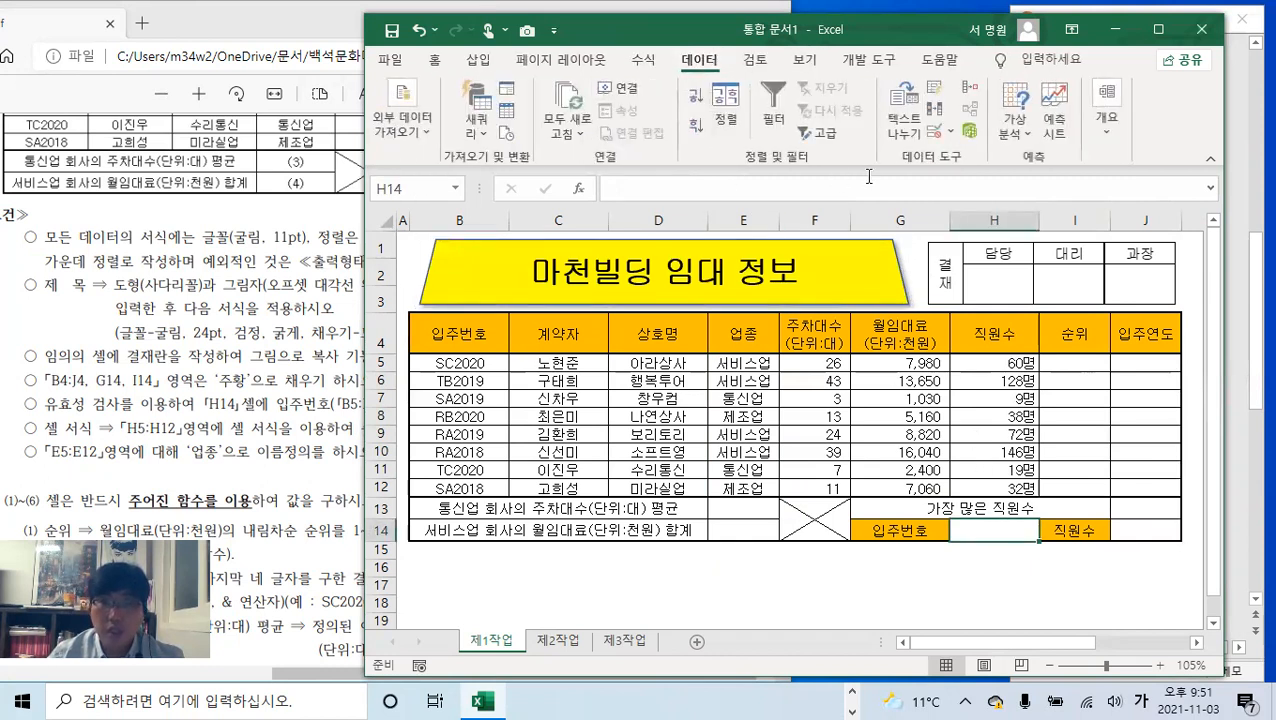
pyautogui.click(936, 132)
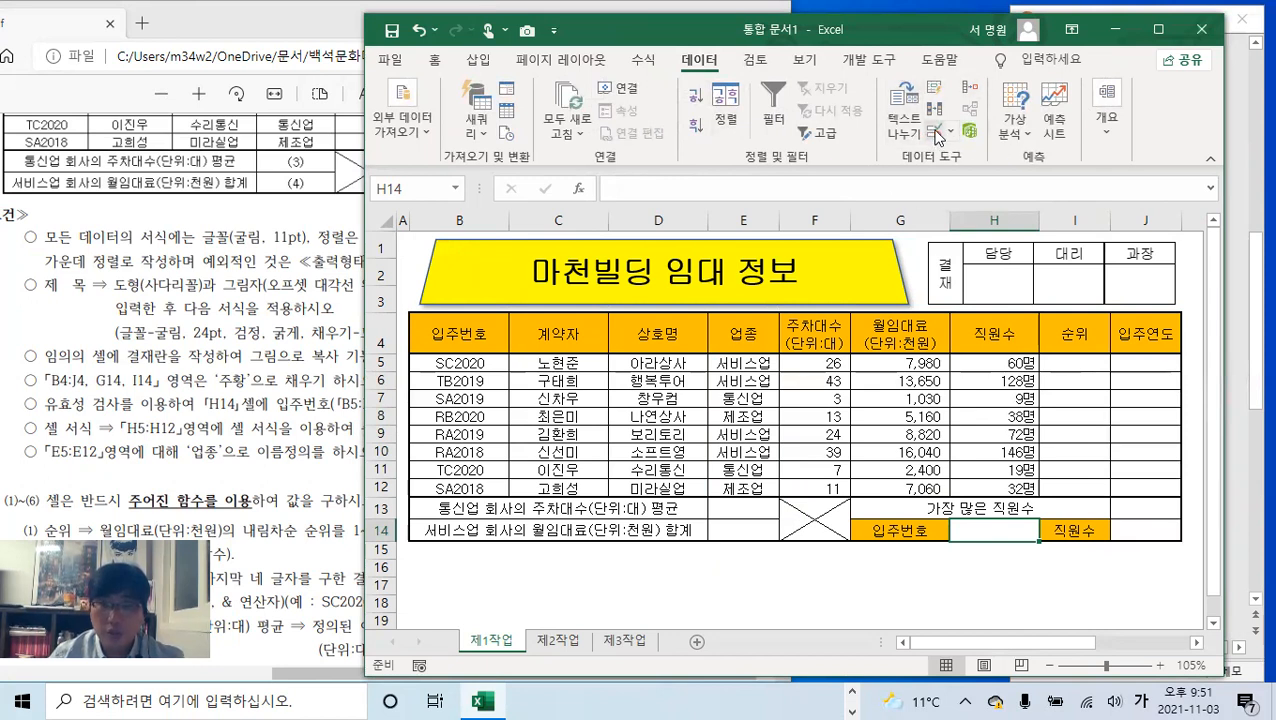
pyautogui.click(765, 208)
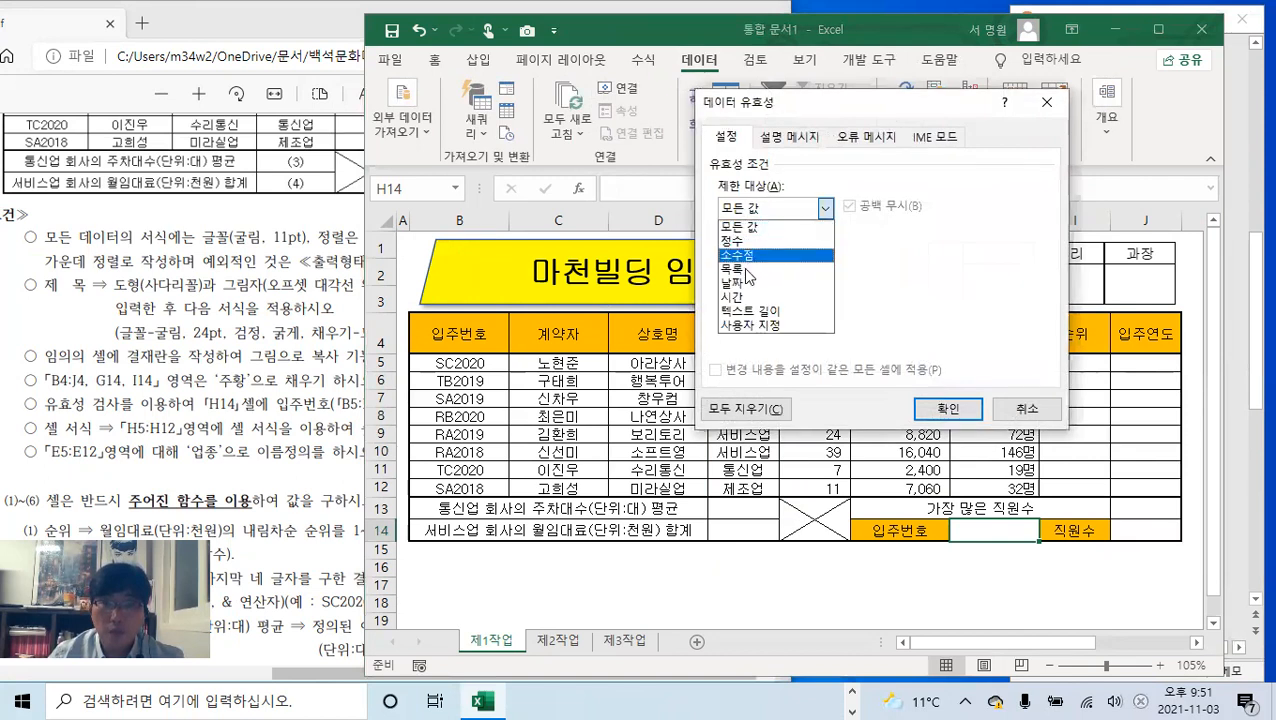
pyautogui.click(747, 270)
pyautogui.click(766, 296)
pyautogui.moveTo(466, 367); pyautogui.dragTo(515, 492)
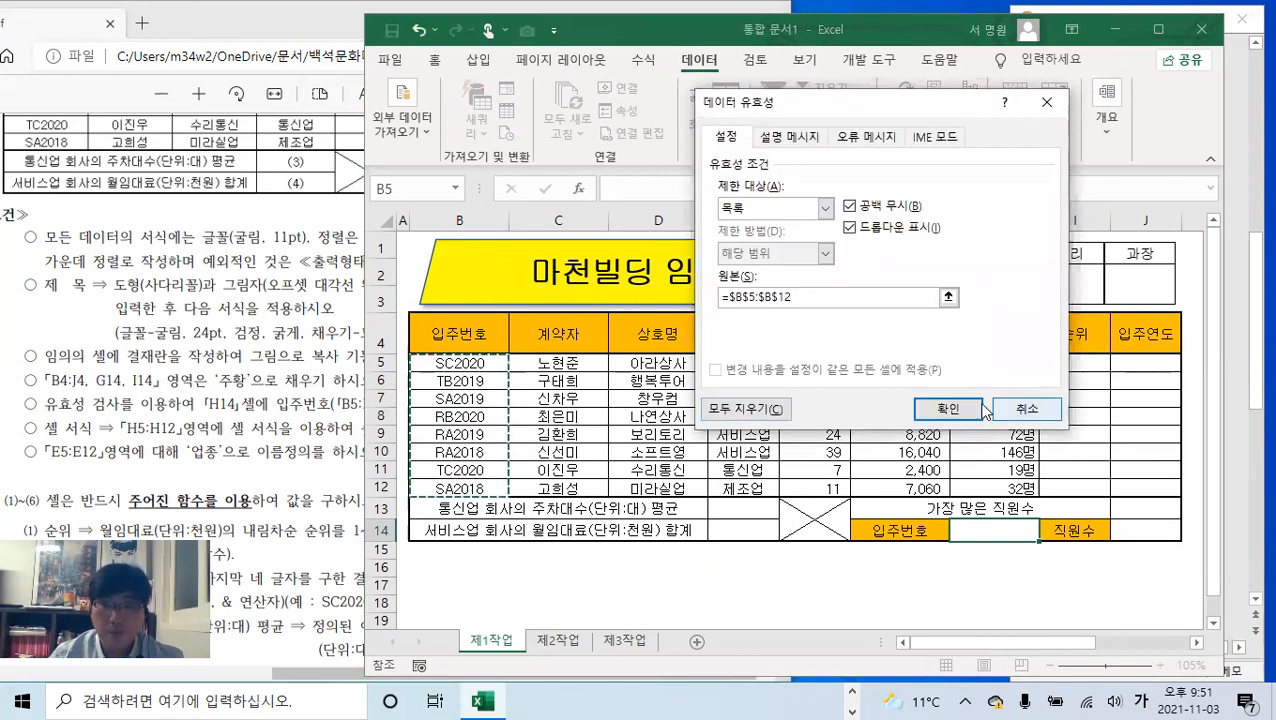
pyautogui.click(947, 409)
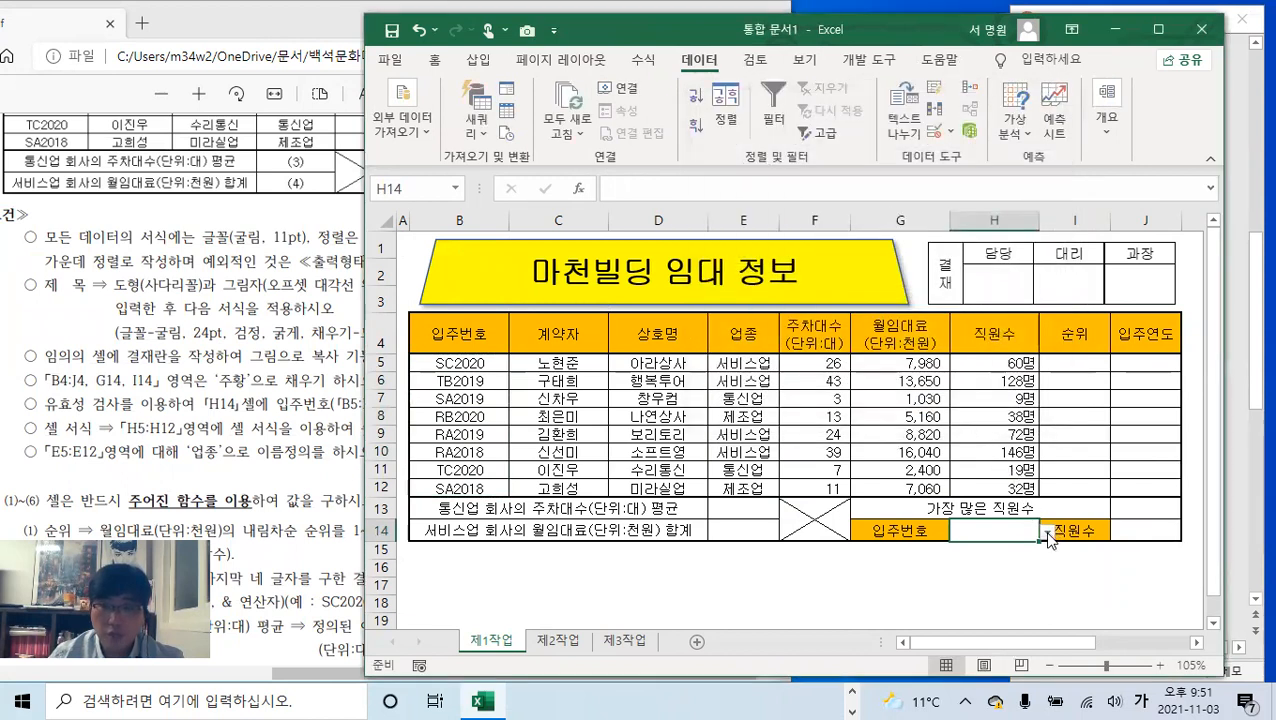
# - Choose SC2020 from the validation list in H14
pyautogui.click(1046, 535)
pyautogui.click(940, 551)
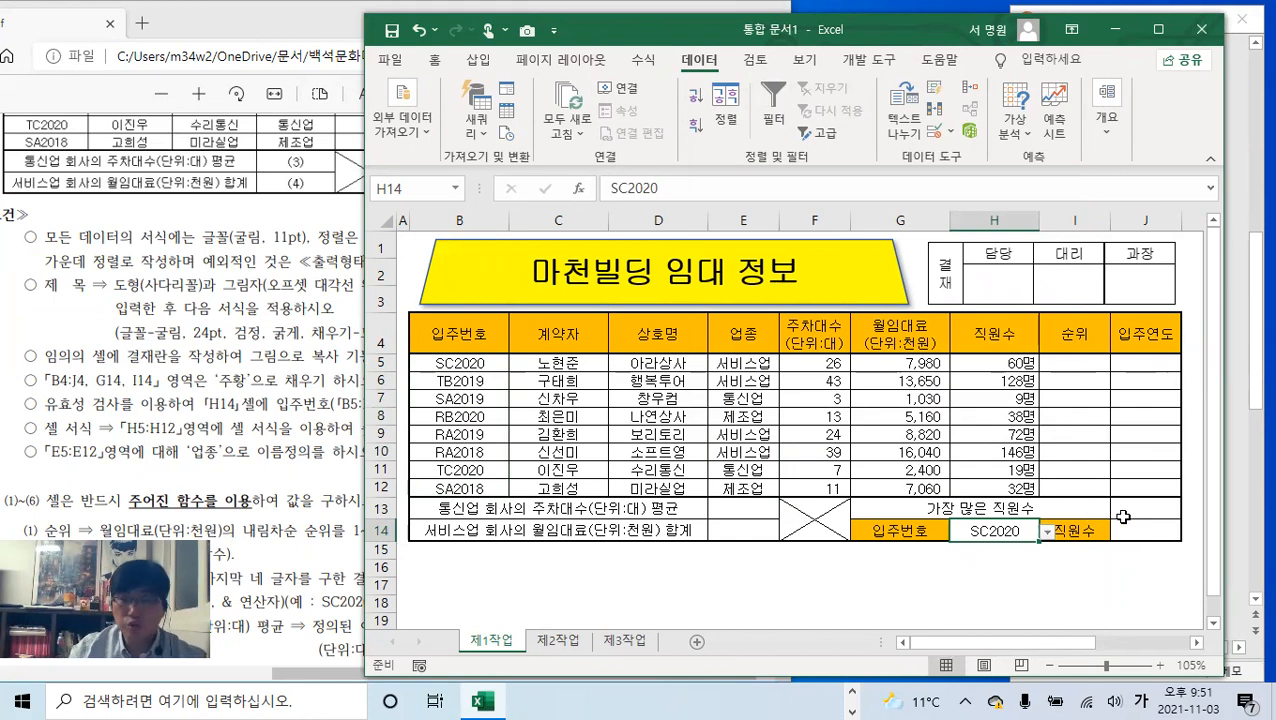
pyautogui.click(980, 470)
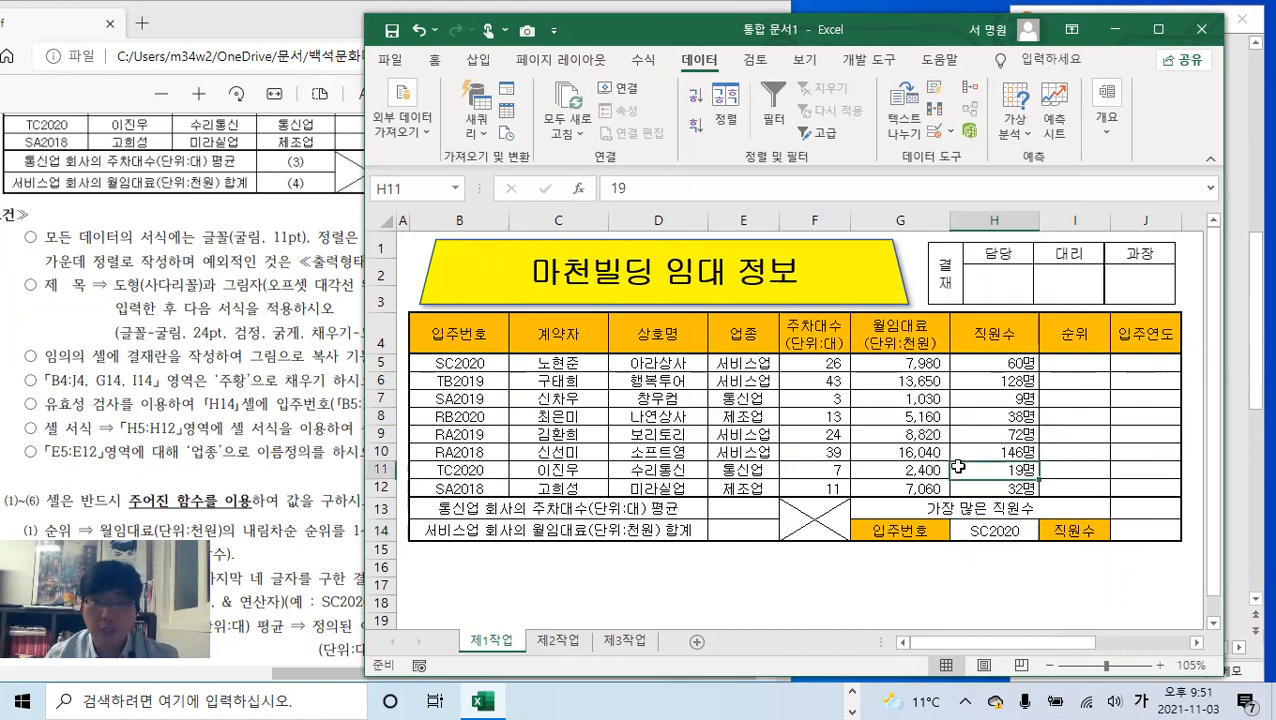
# - Examine the exam PDF's function and conditional formatting requirements for 제1작업
pyautogui.click(301, 417)
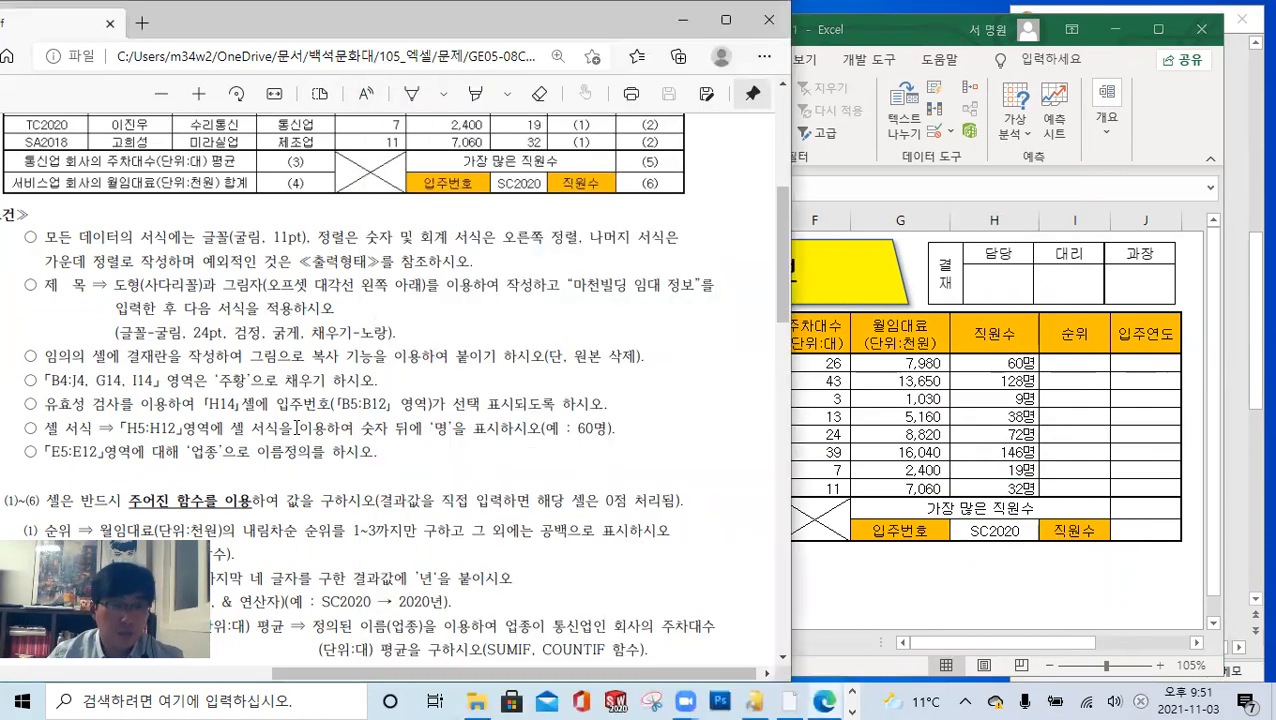
pyautogui.scroll(-5, 301, 417)
pyautogui.scroll(2, 197, 378)
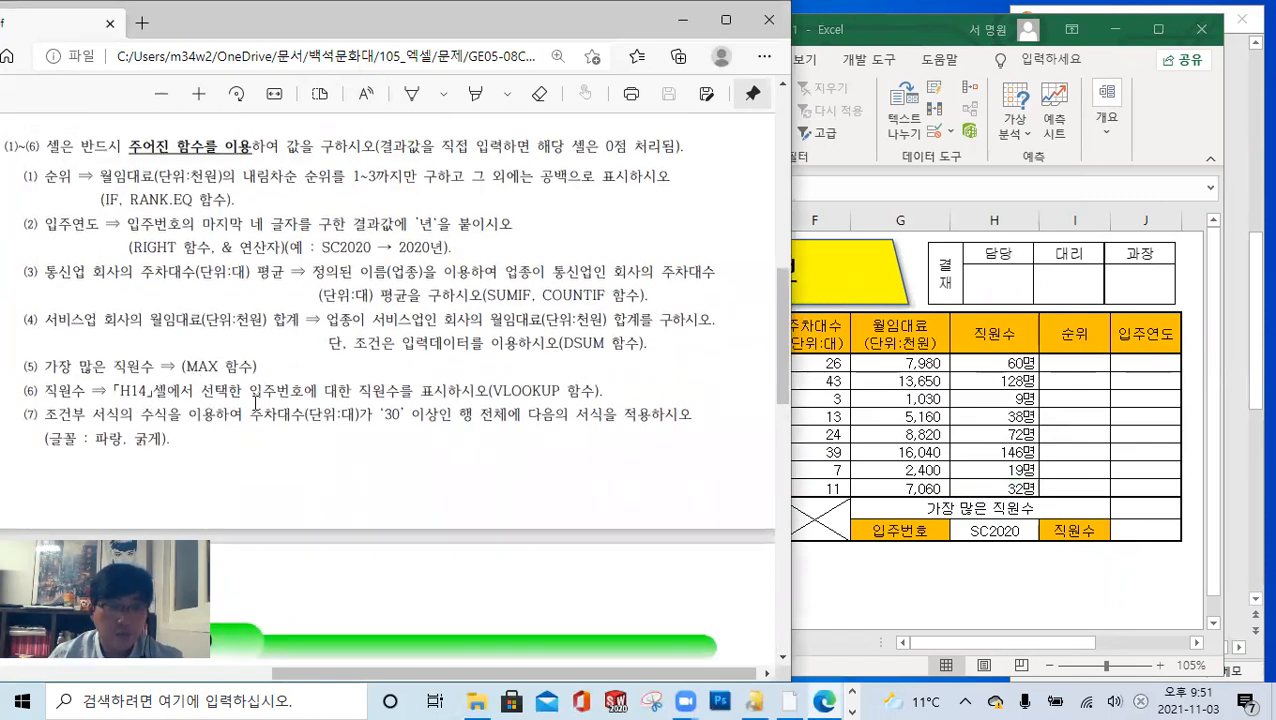
pyautogui.click(958, 427)
pyautogui.moveTo(450, 362); pyautogui.dragTo(1130, 485)
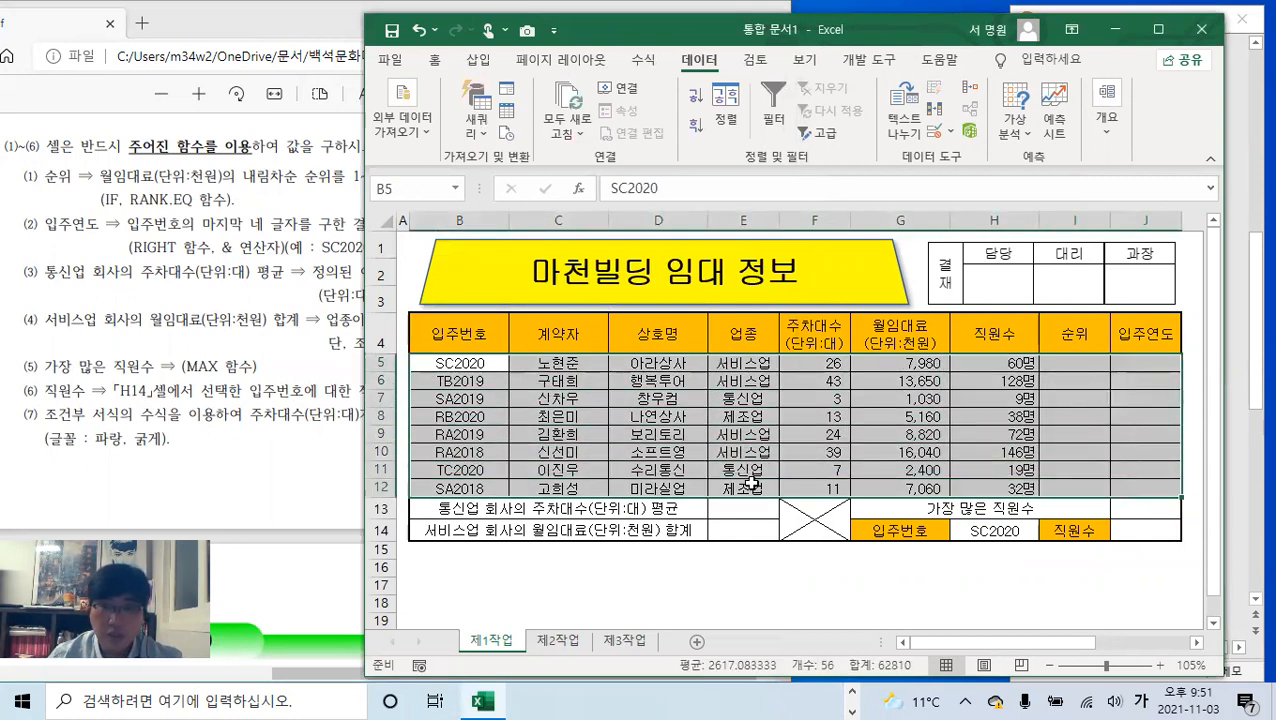
pyautogui.hotkey('ctrl', 'q')
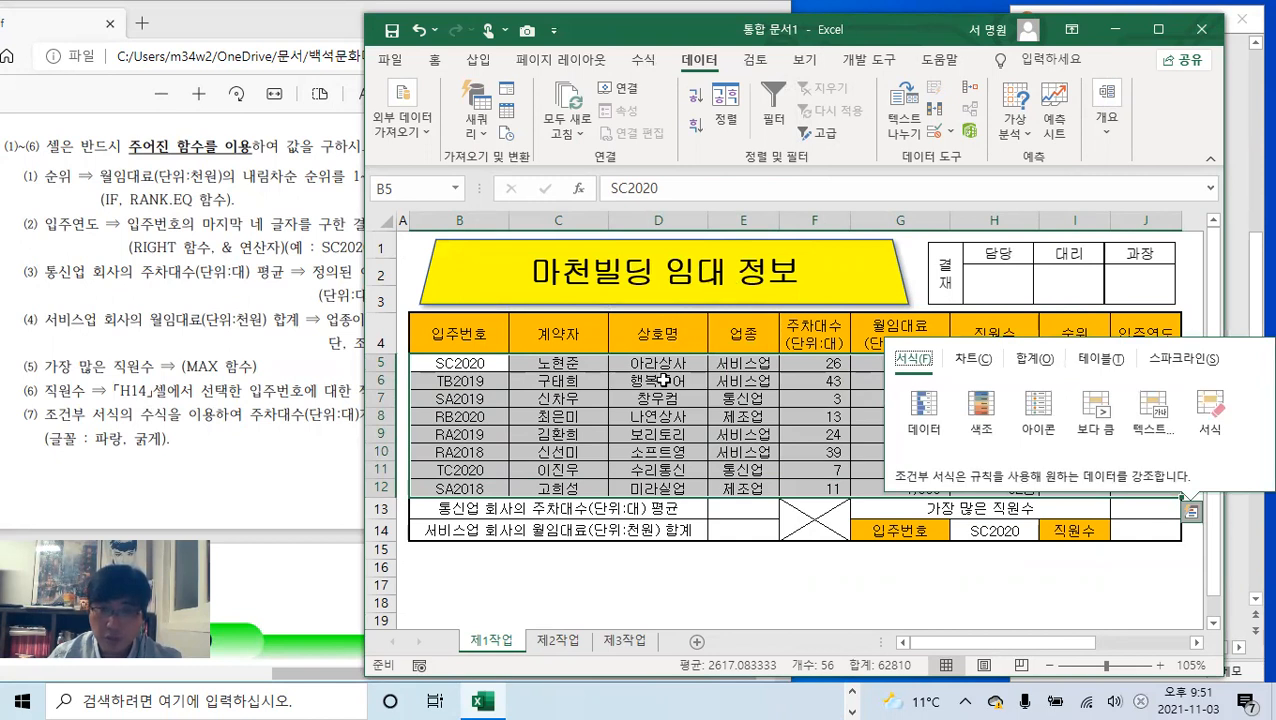
pyautogui.click(660, 334)
pyautogui.moveTo(462, 365); pyautogui.dragTo(1123, 487)
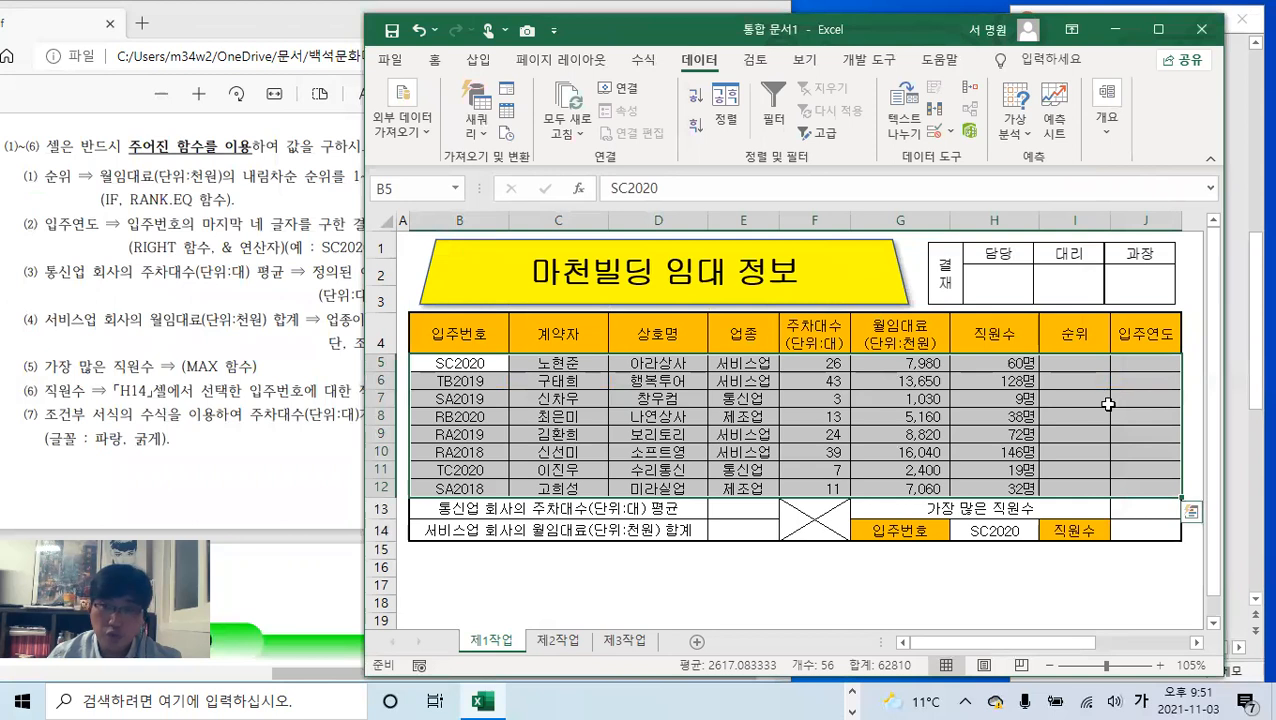
pyautogui.hotkey('ctrl', 'q')
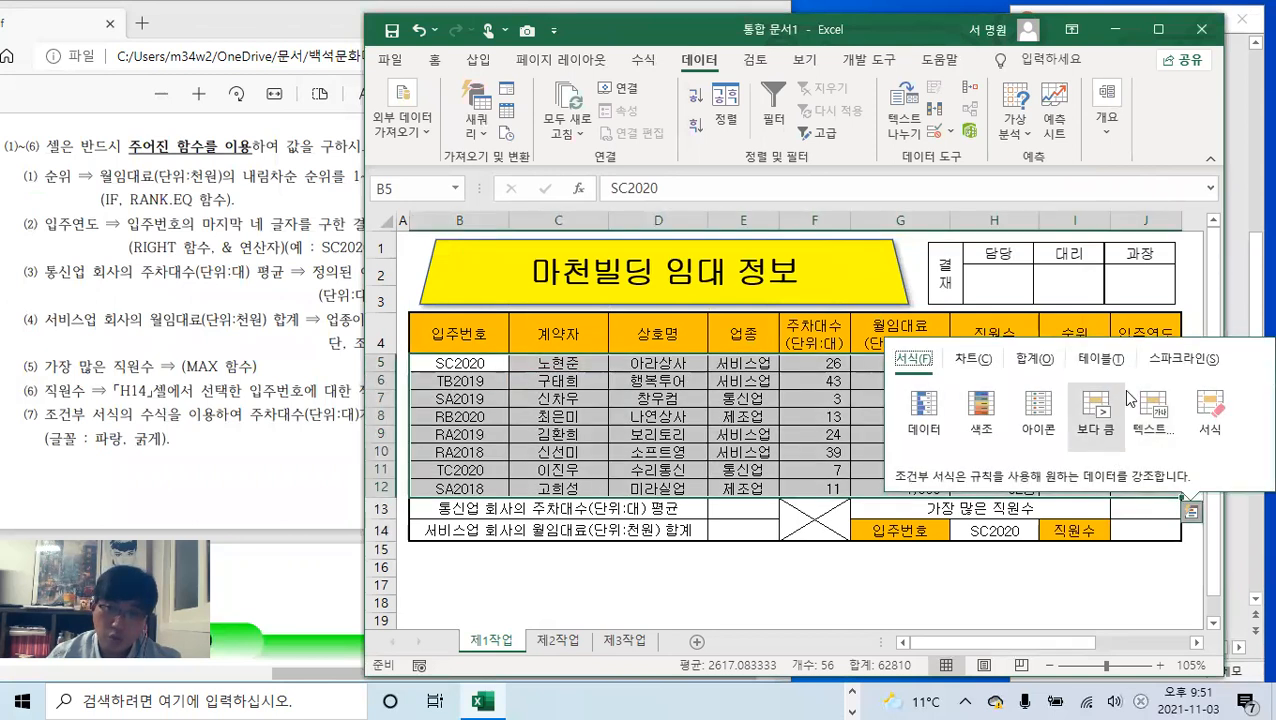
pyautogui.click(766, 432)
# - Start a new conditional formatting rule for B5:J12 that uses a formula to determine which cells to format
pyautogui.moveTo(447, 358); pyautogui.dragTo(1140, 480)
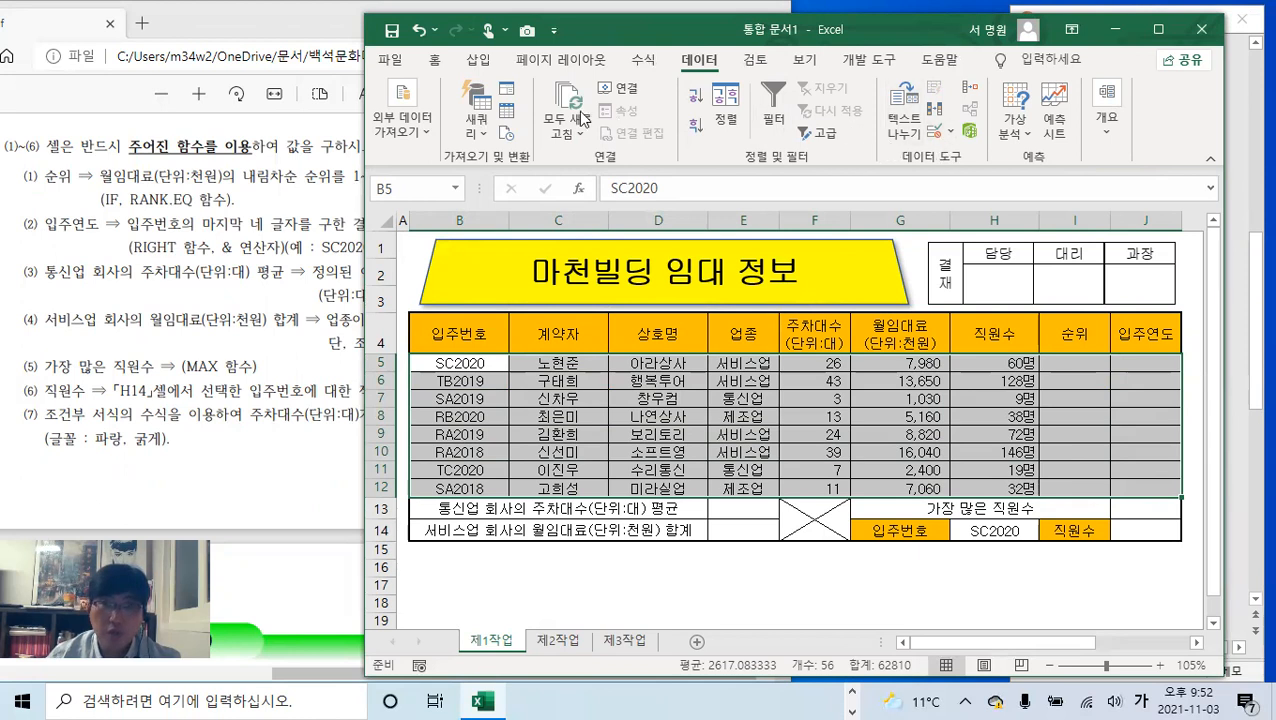
pyautogui.click(436, 62)
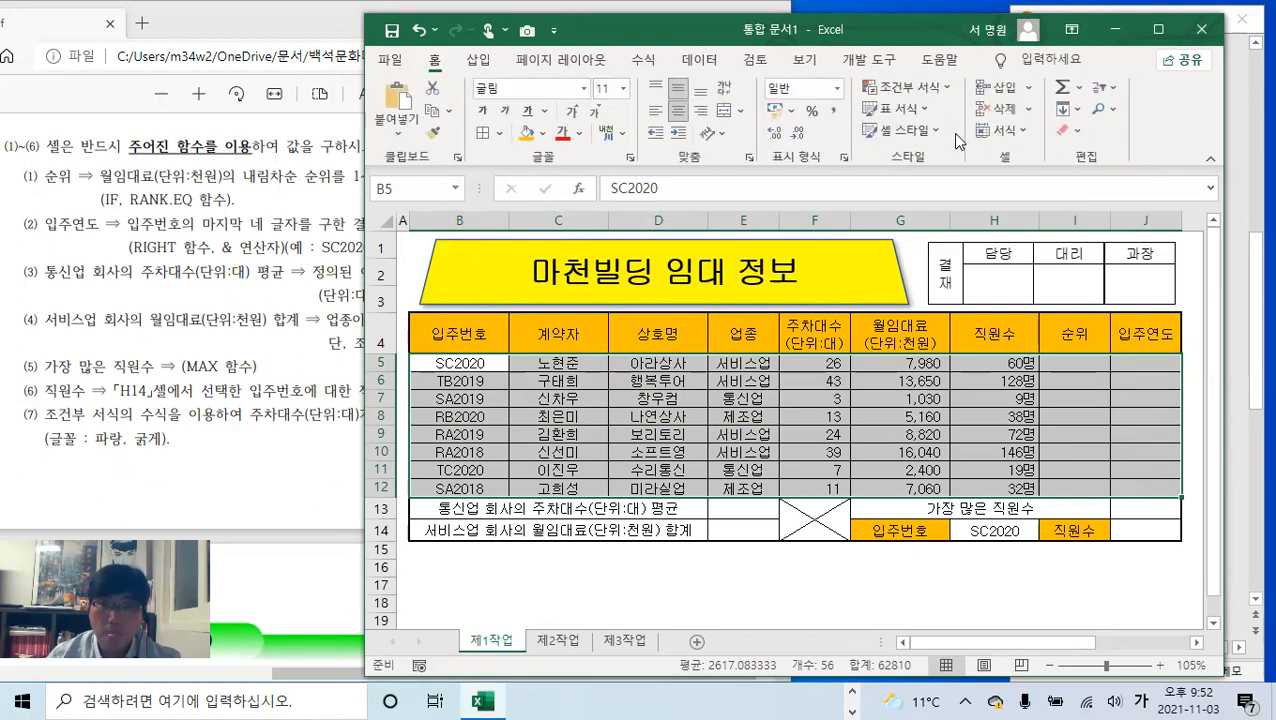
pyautogui.click(915, 89)
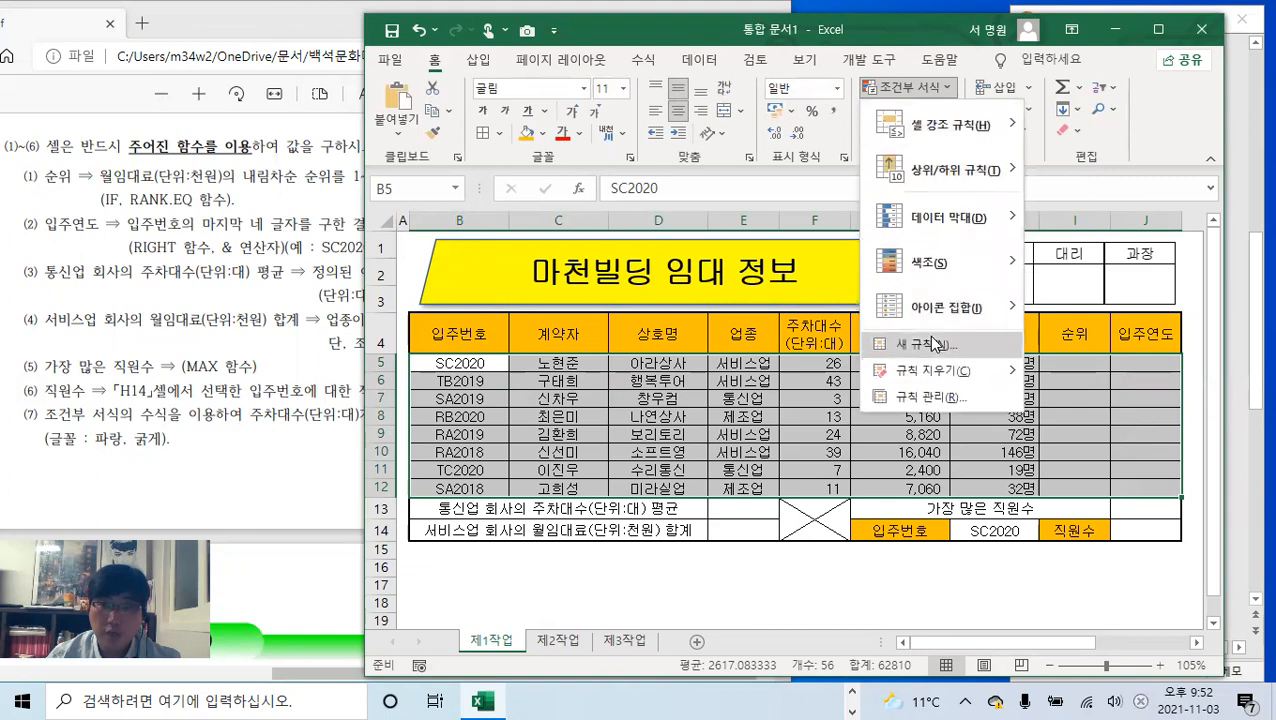
pyautogui.click(926, 343)
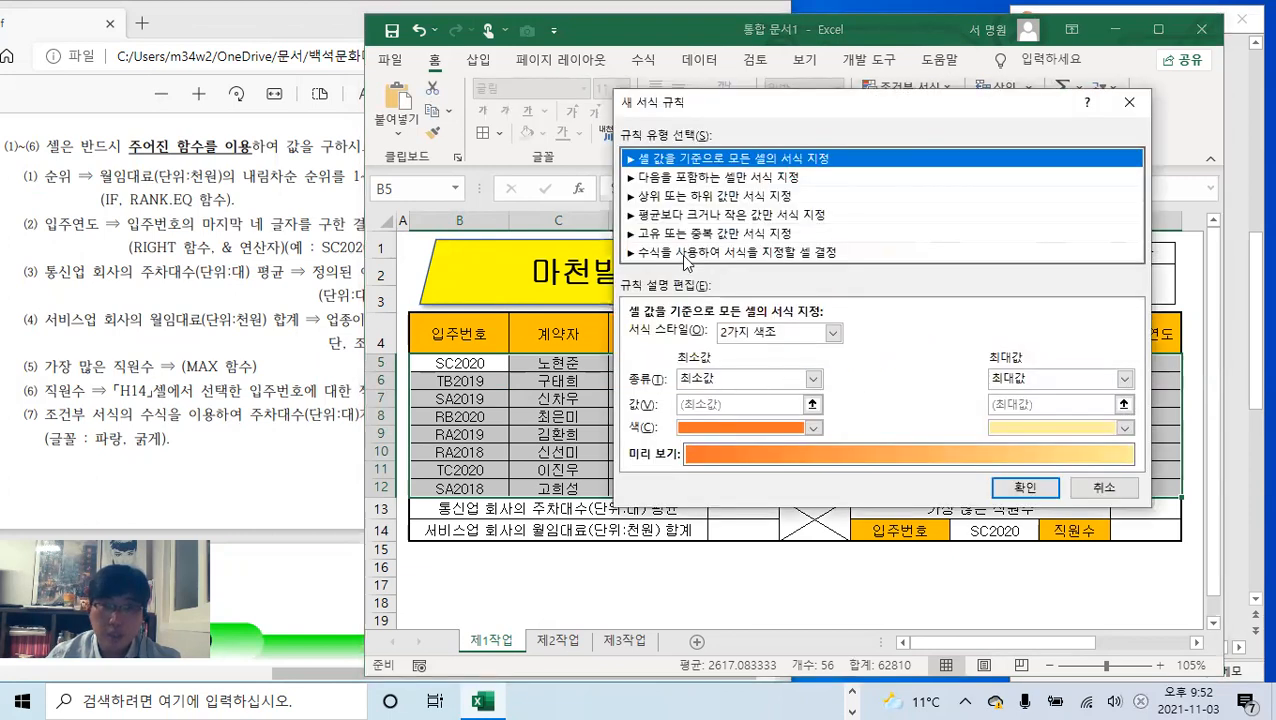
pyautogui.click(681, 254)
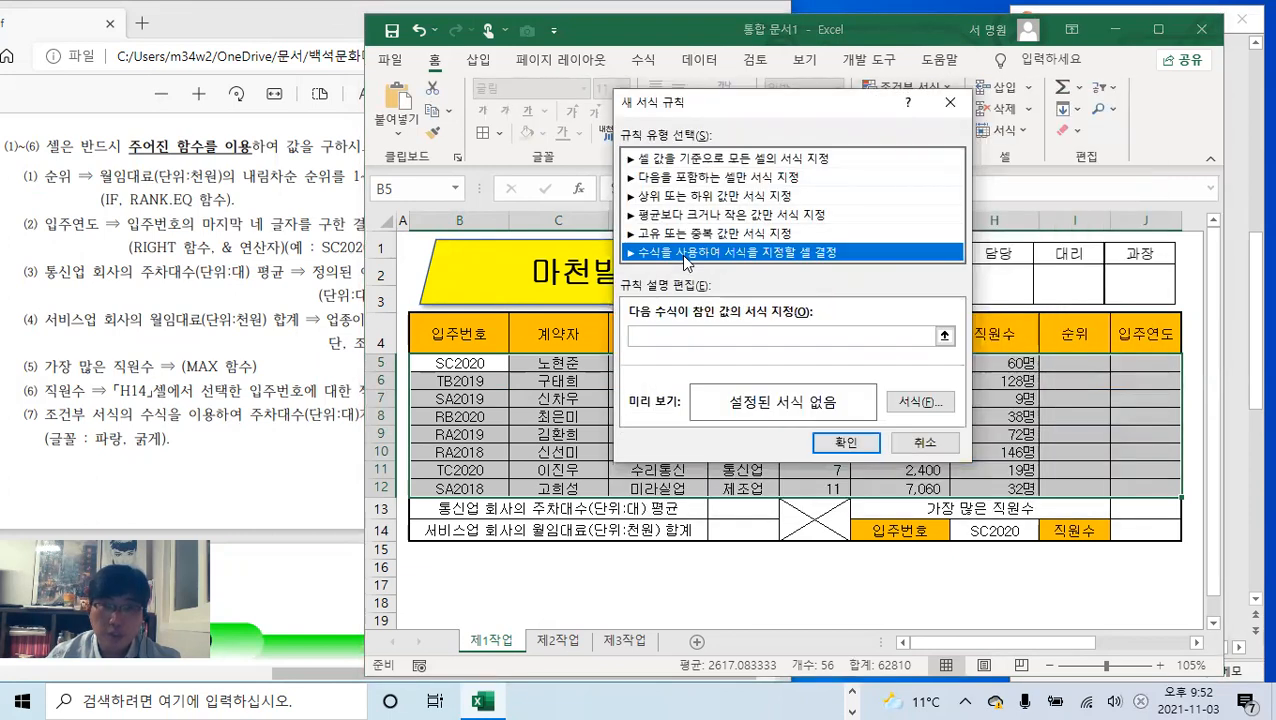
# - Enter =$F5>=30 as the rule's formula, checking the condition against requirement (7) in the exam PDF
pyautogui.click(696, 339)
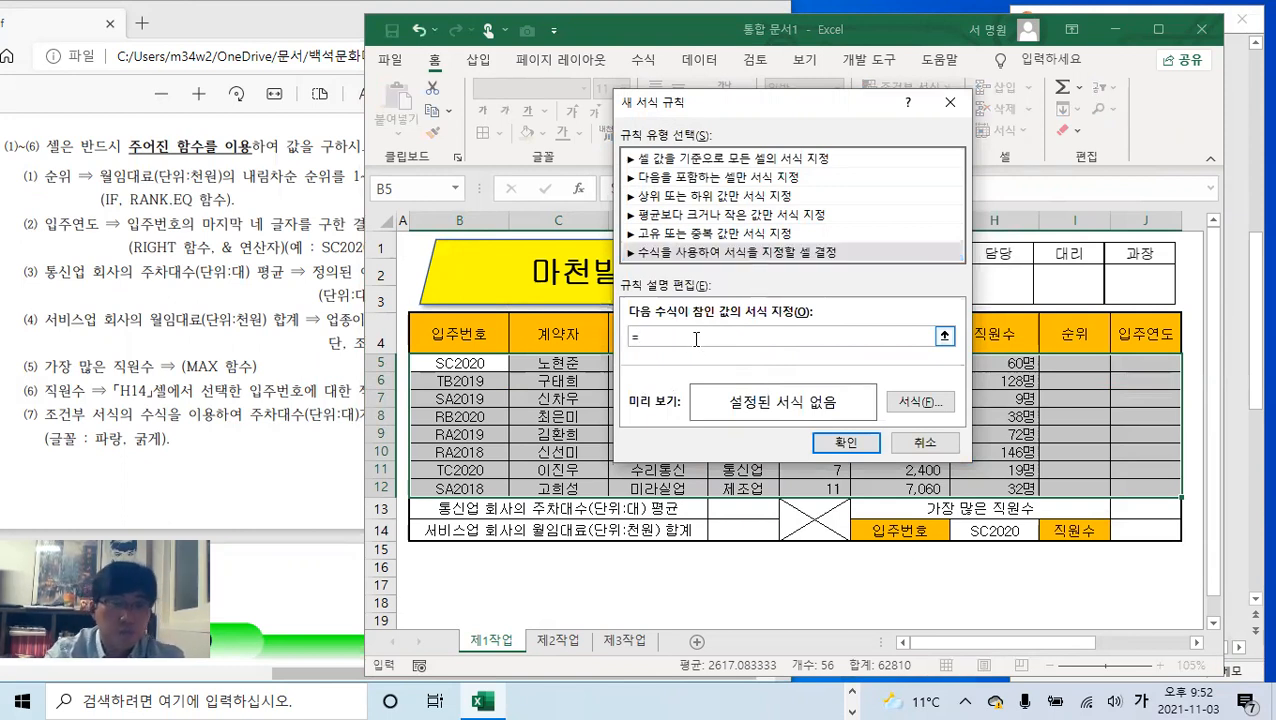
pyautogui.moveTo(804, 116); pyautogui.dragTo(408, 199)
pyautogui.click(824, 367)
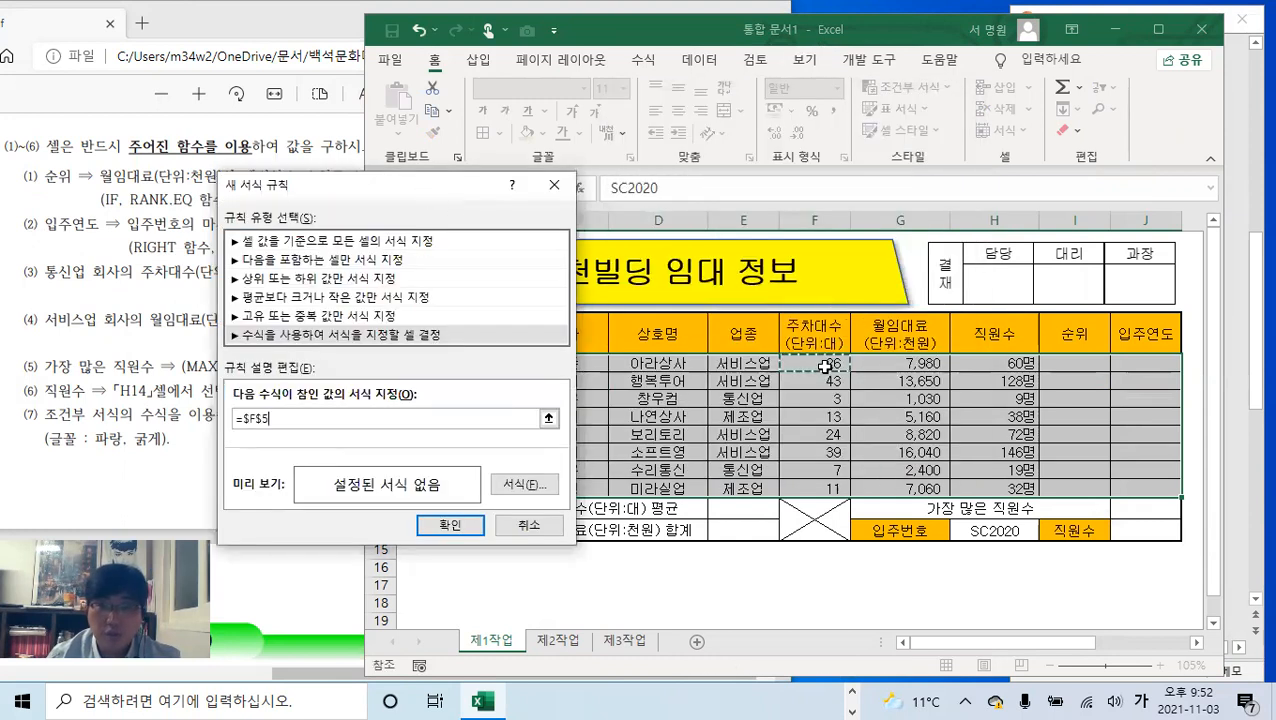
pyautogui.press('F4')
pyautogui.press('F4')
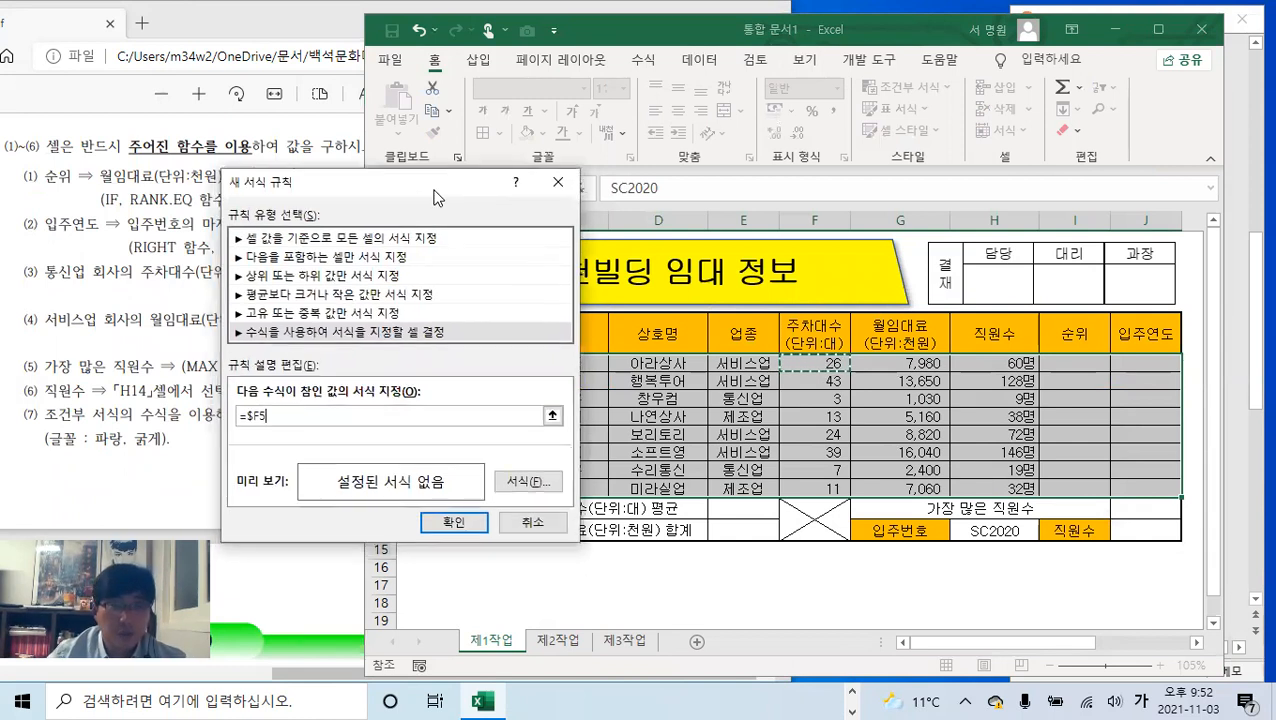
pyautogui.moveTo(418, 200); pyautogui.dragTo(908, 183)
pyautogui.click(297, 456)
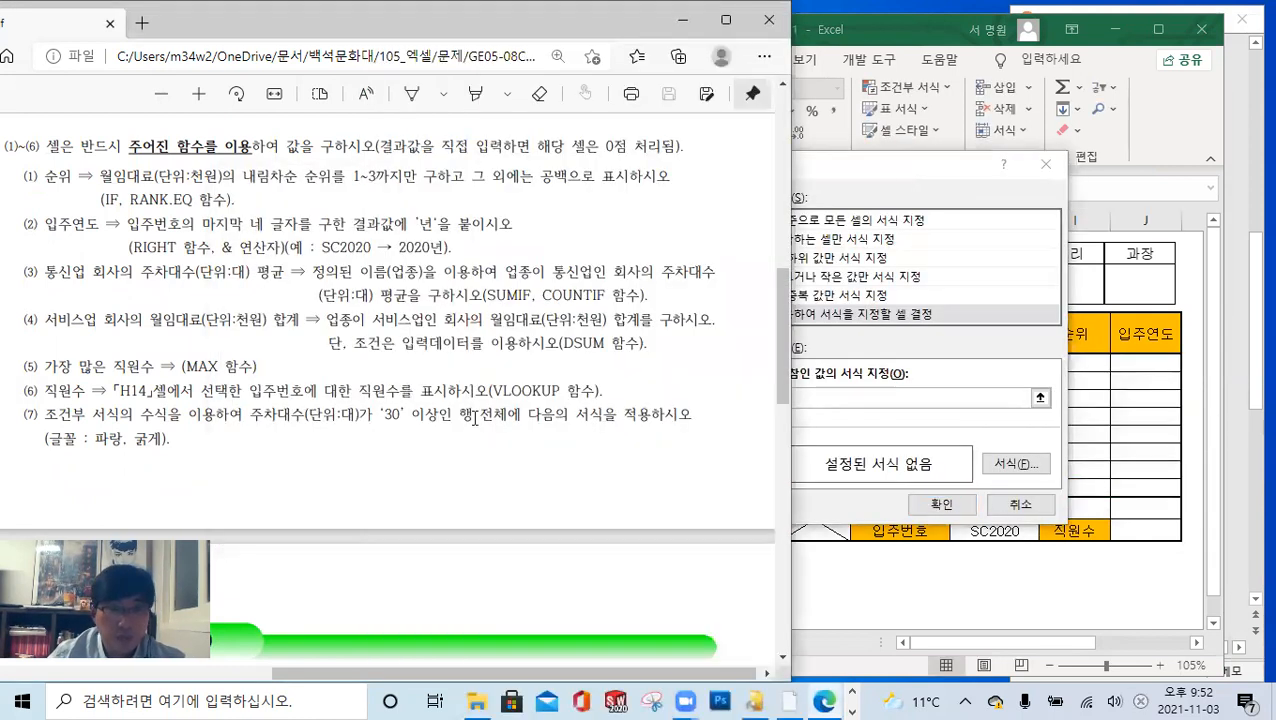
pyautogui.click(880, 190)
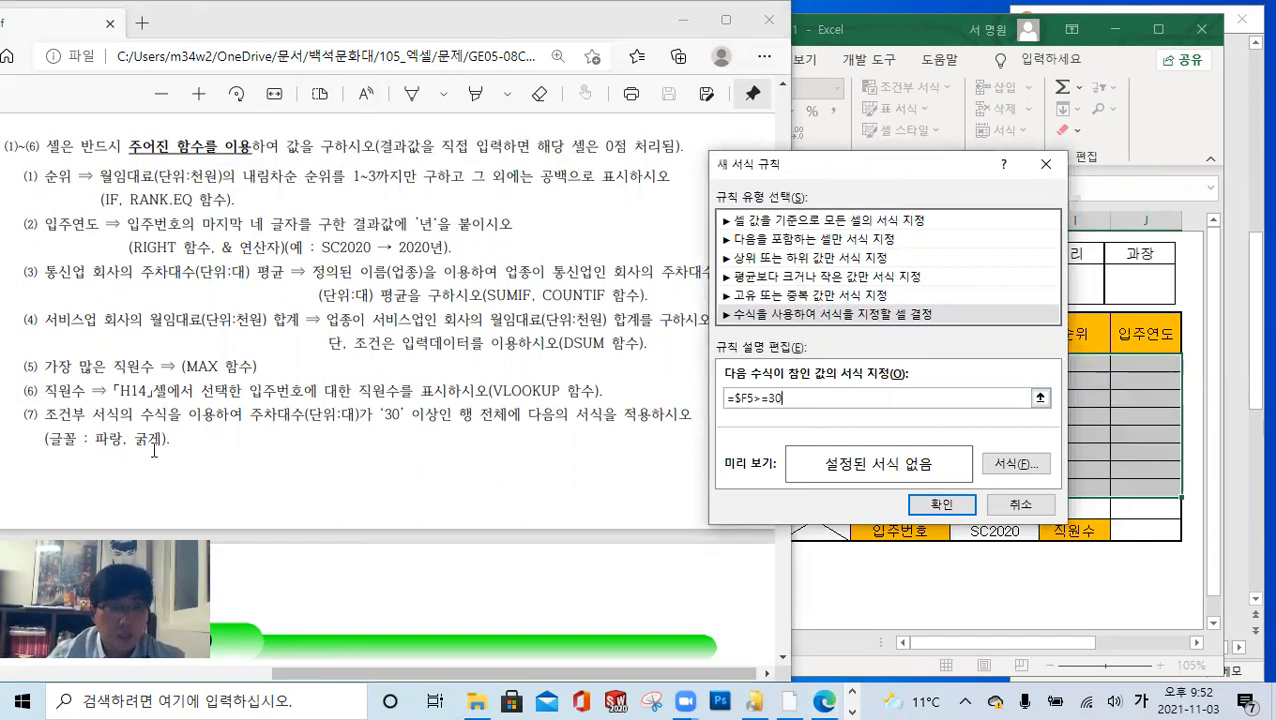
# - Give the rule a blue (파랑), bold (굵게) font and apply it to the table rows
pyautogui.click(1016, 463)
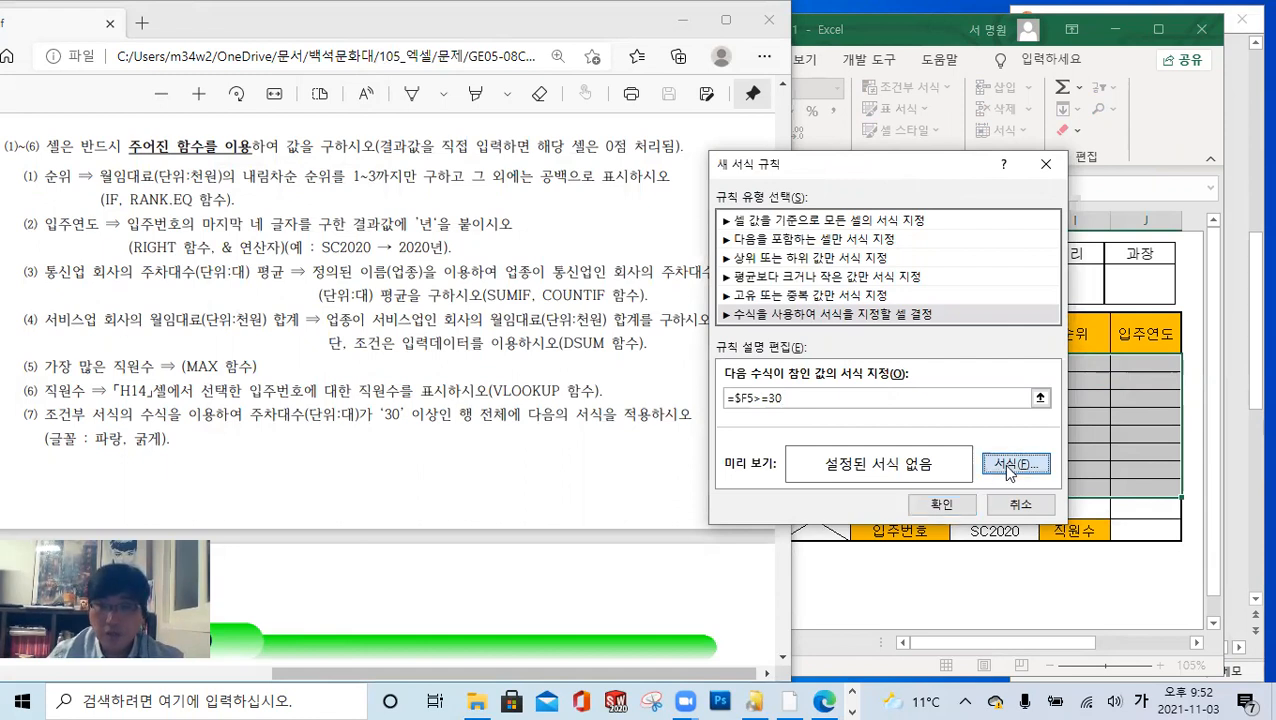
pyautogui.click(1004, 230)
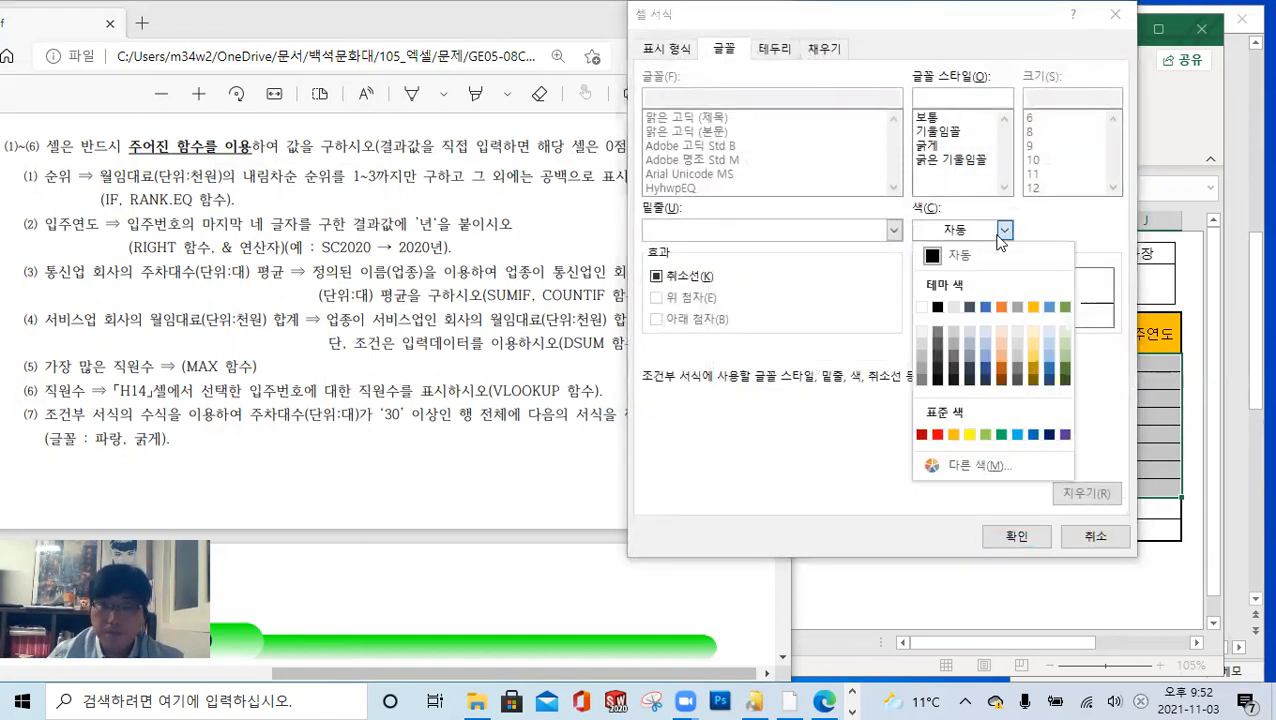
pyautogui.click(1034, 434)
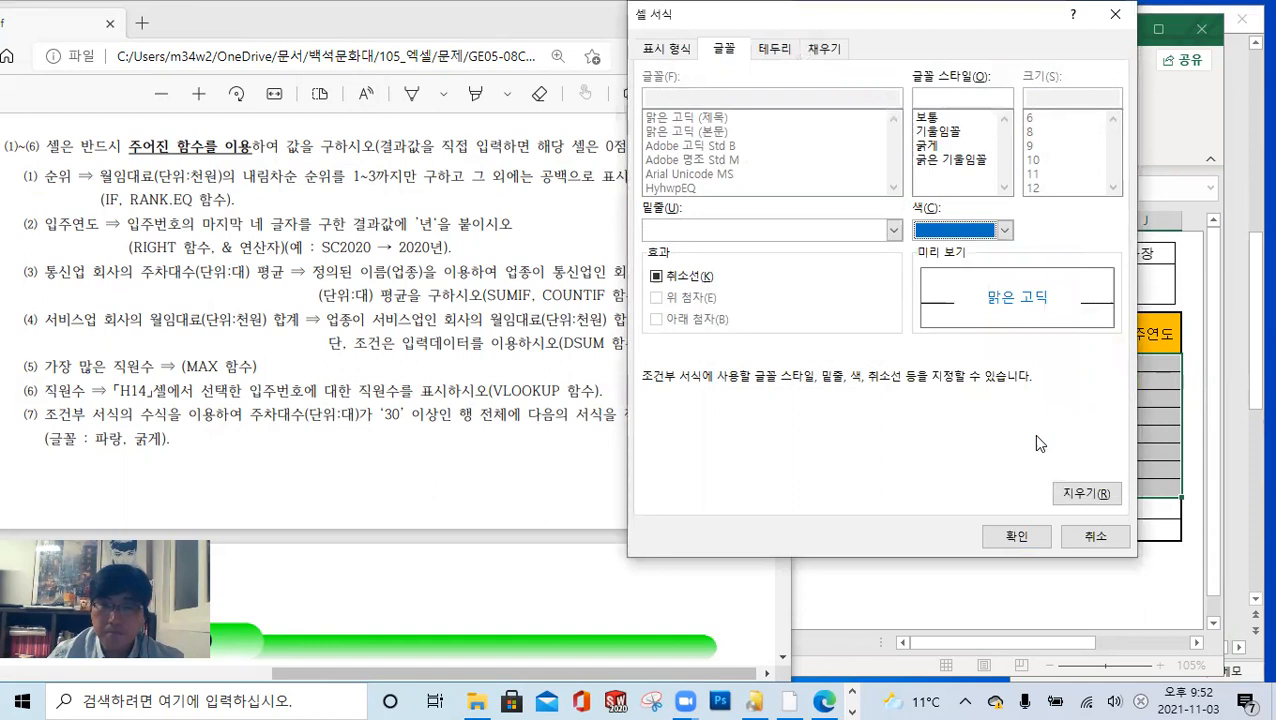
pyautogui.click(930, 145)
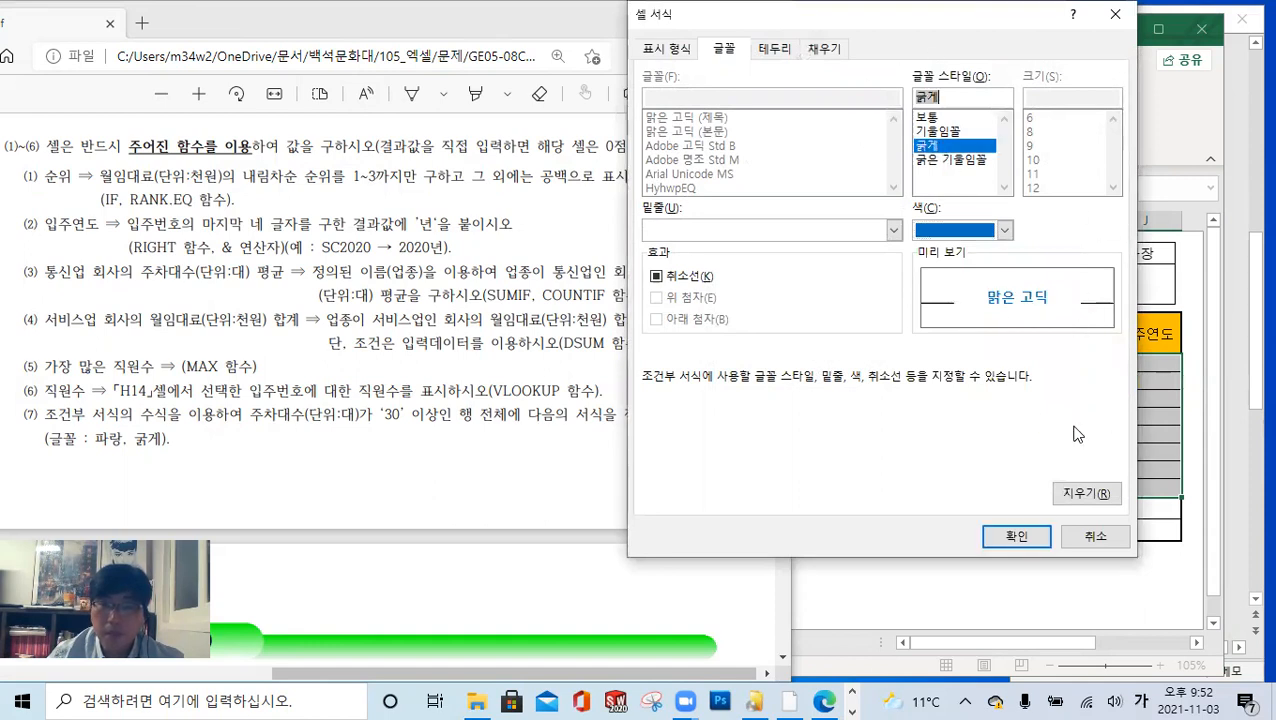
pyautogui.click(1020, 538)
pyautogui.click(944, 503)
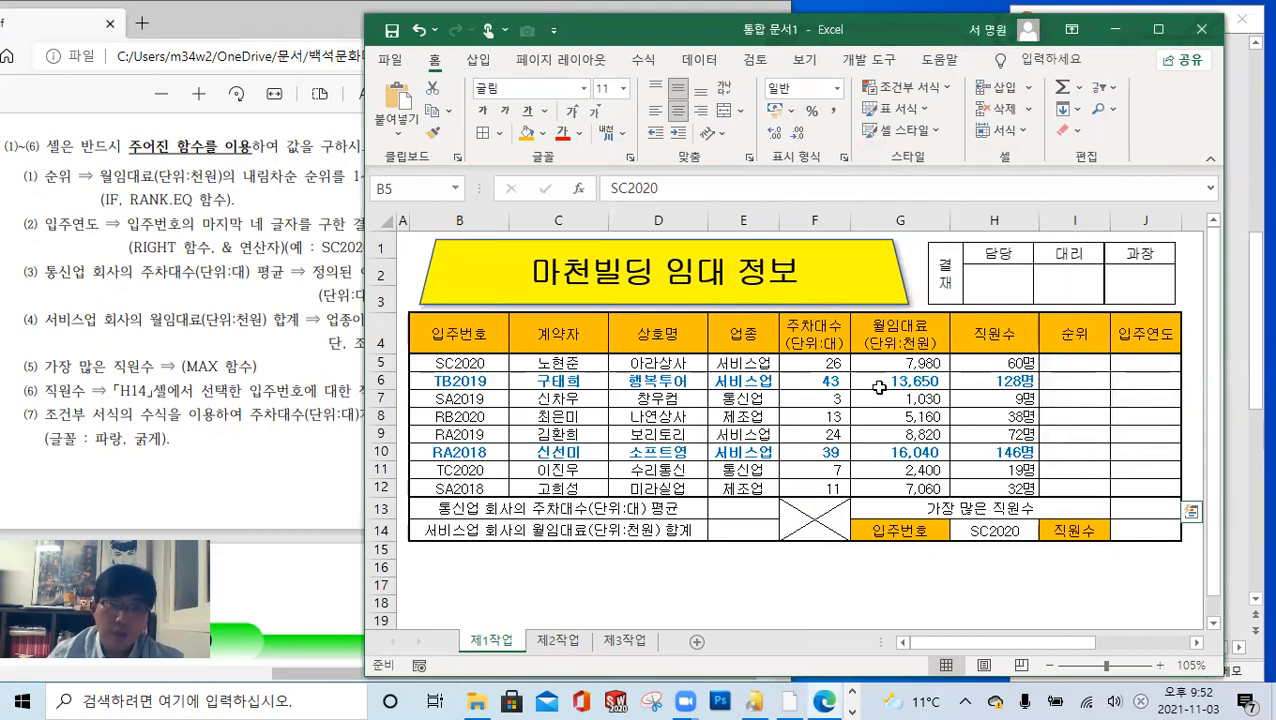
# - Select I5 under 순위, collapse the ribbon and move the Excel window down to free space above it
pyautogui.hotkey('alt', 'Tab')
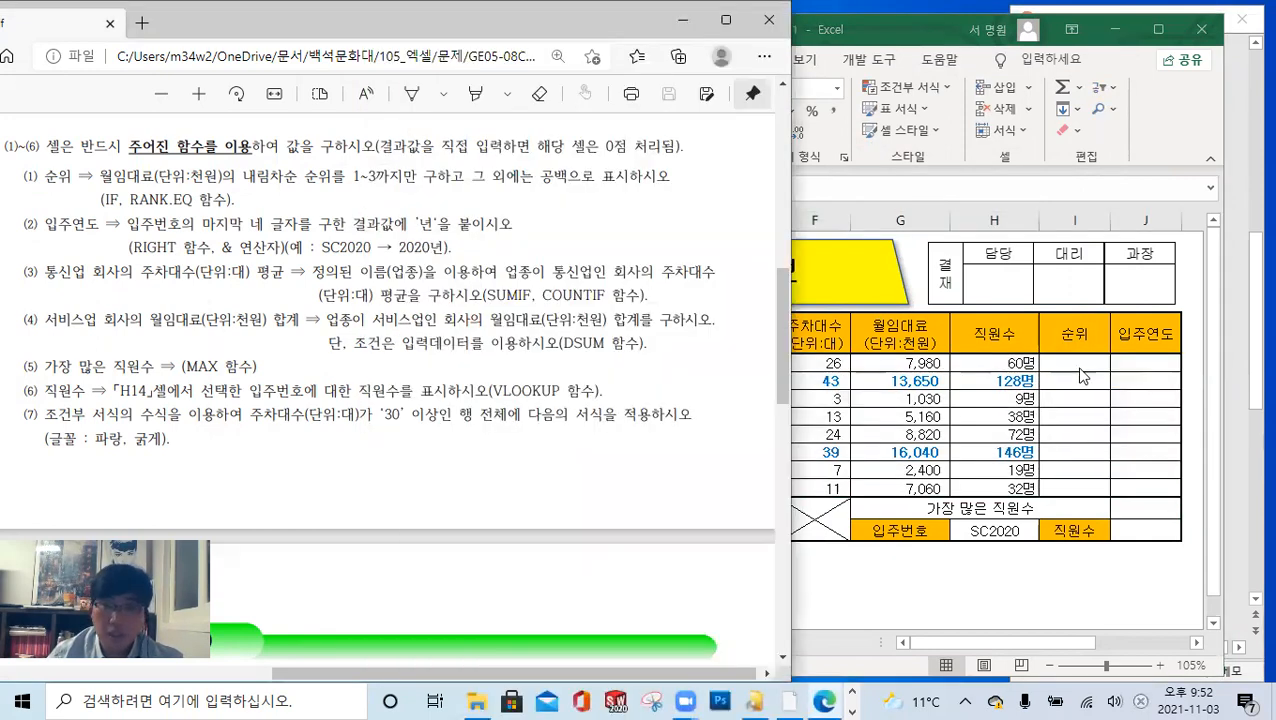
pyautogui.hotkey('alt', 'Tab')
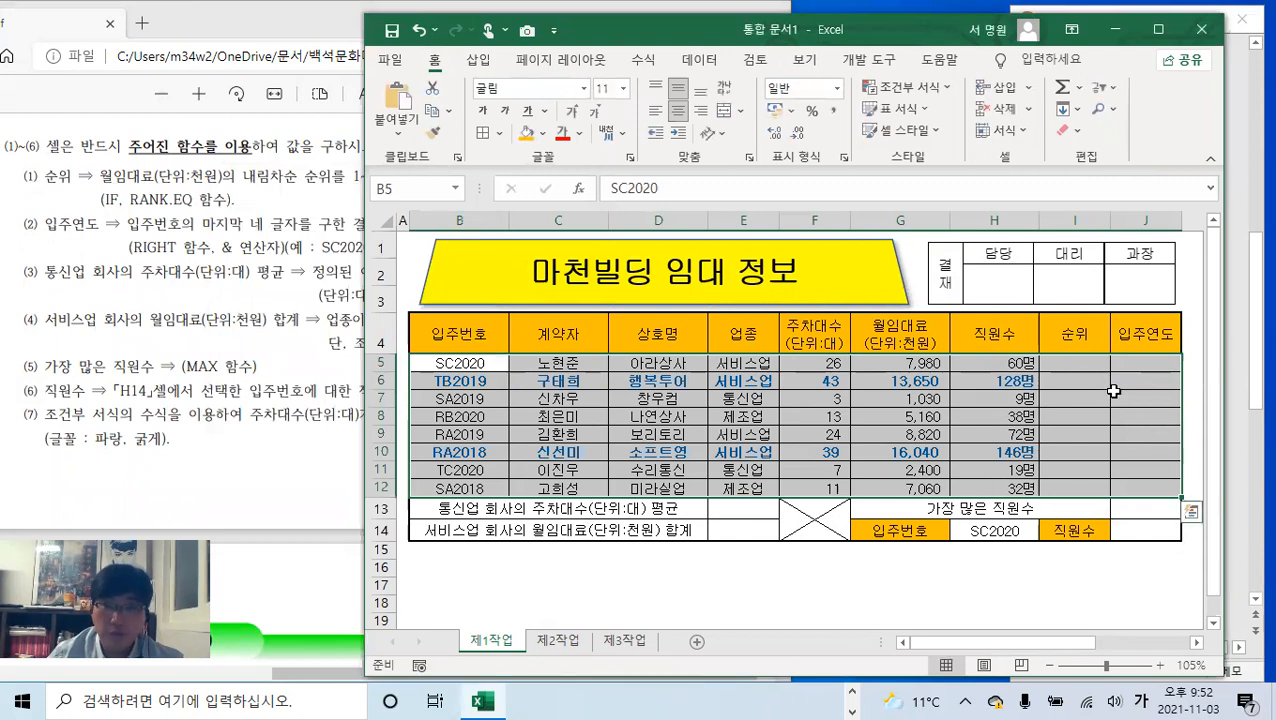
pyautogui.click(1072, 364)
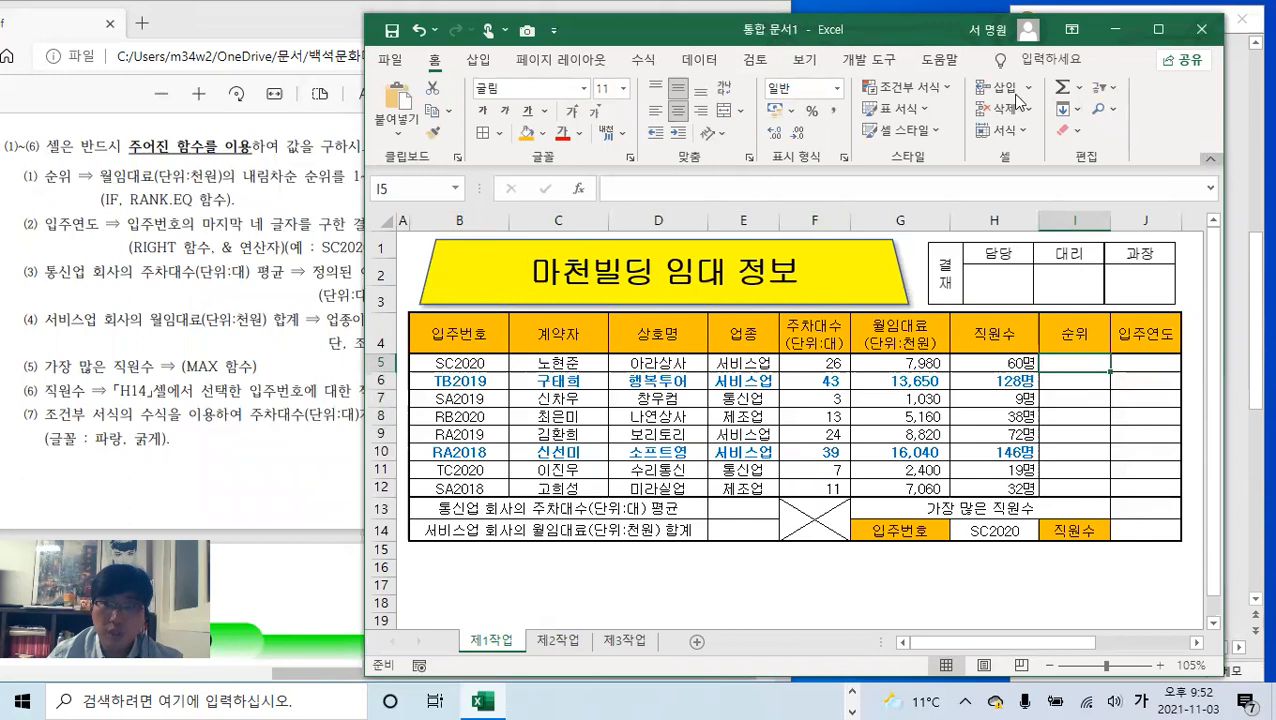
pyautogui.click(1207, 159)
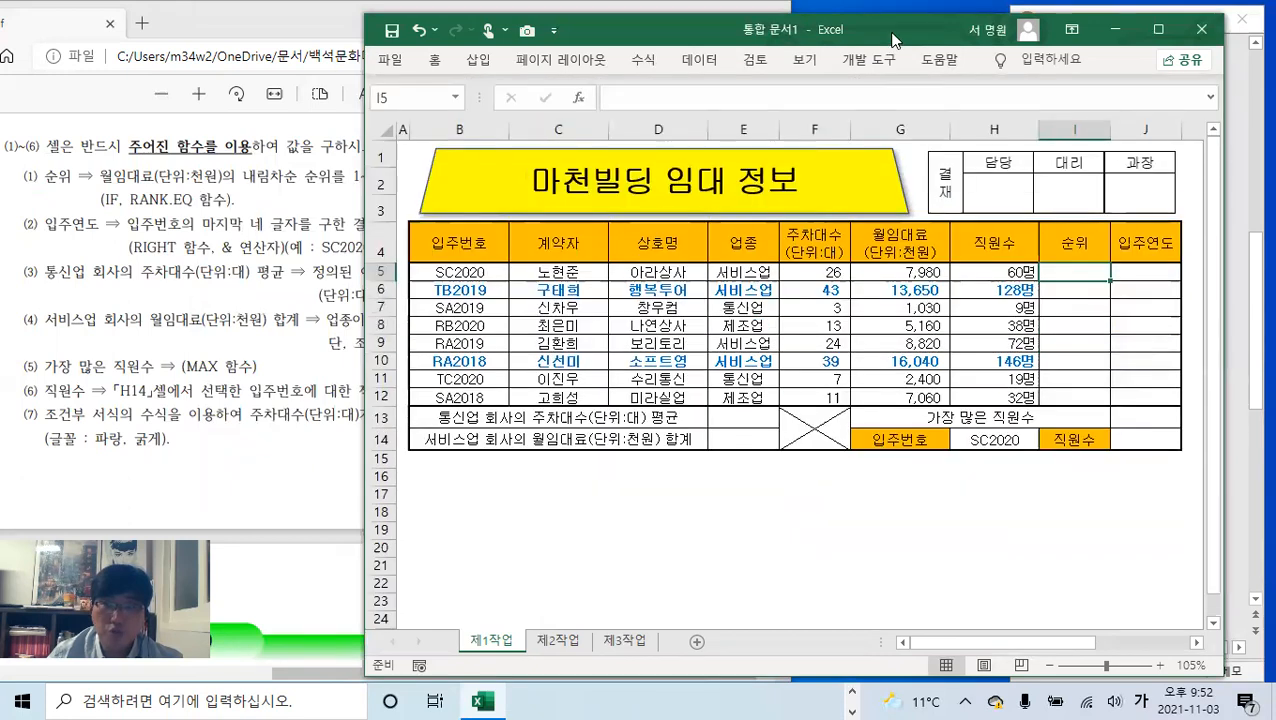
pyautogui.moveTo(893, 40); pyautogui.dragTo(893, 205)
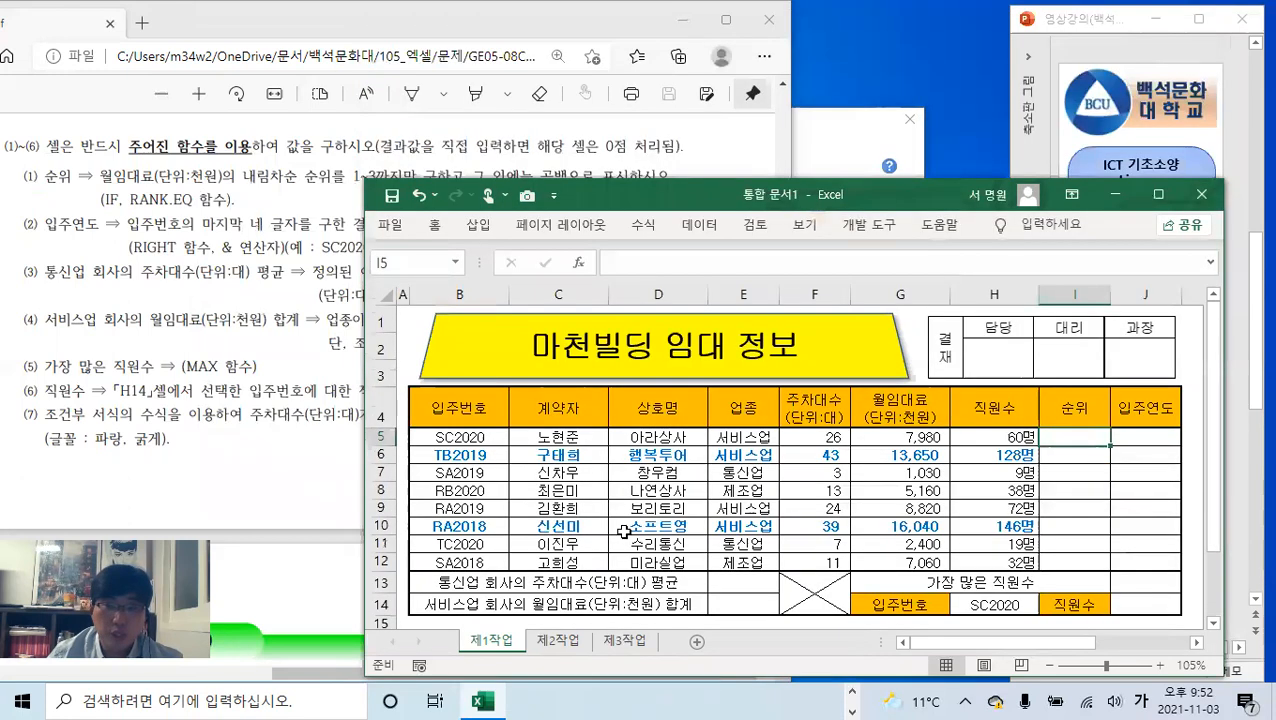
# - Open Notepad (메모장) from the Windows accessories
pyautogui.click(22, 699)
pyautogui.scroll(-5, 207, 491)
pyautogui.scroll(-10, 207, 491)
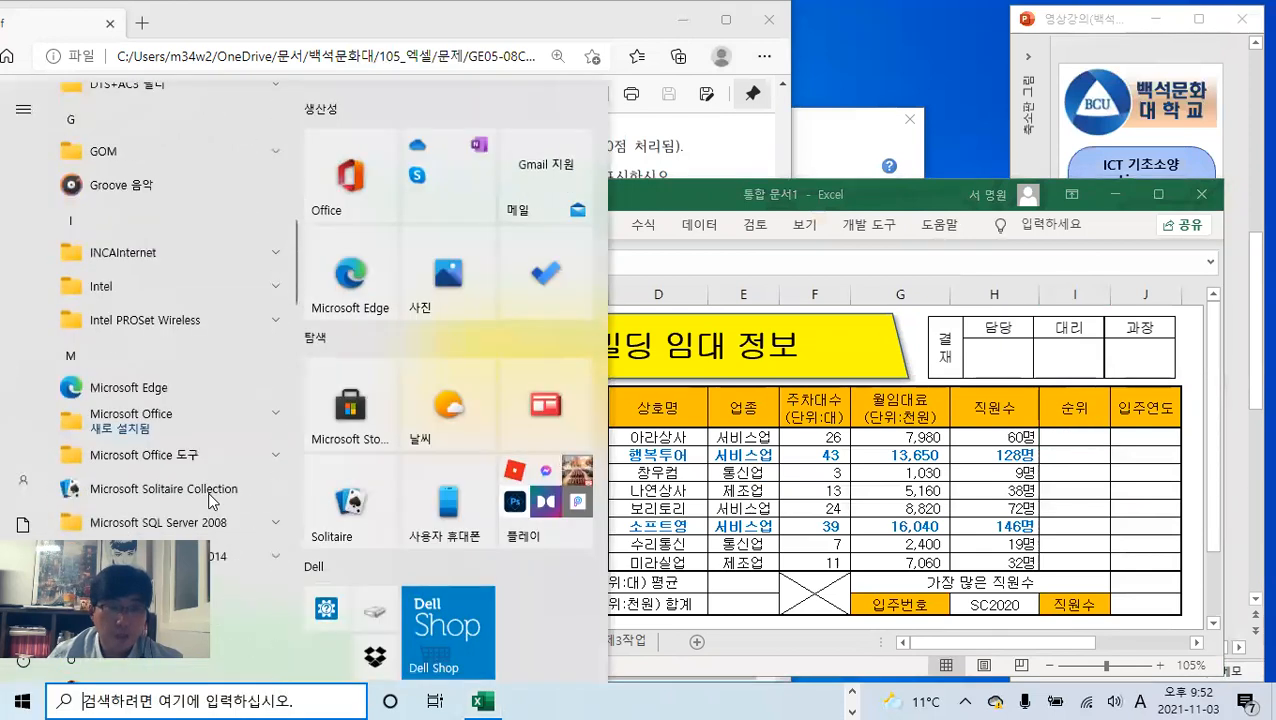
pyautogui.scroll(-9, 210, 498)
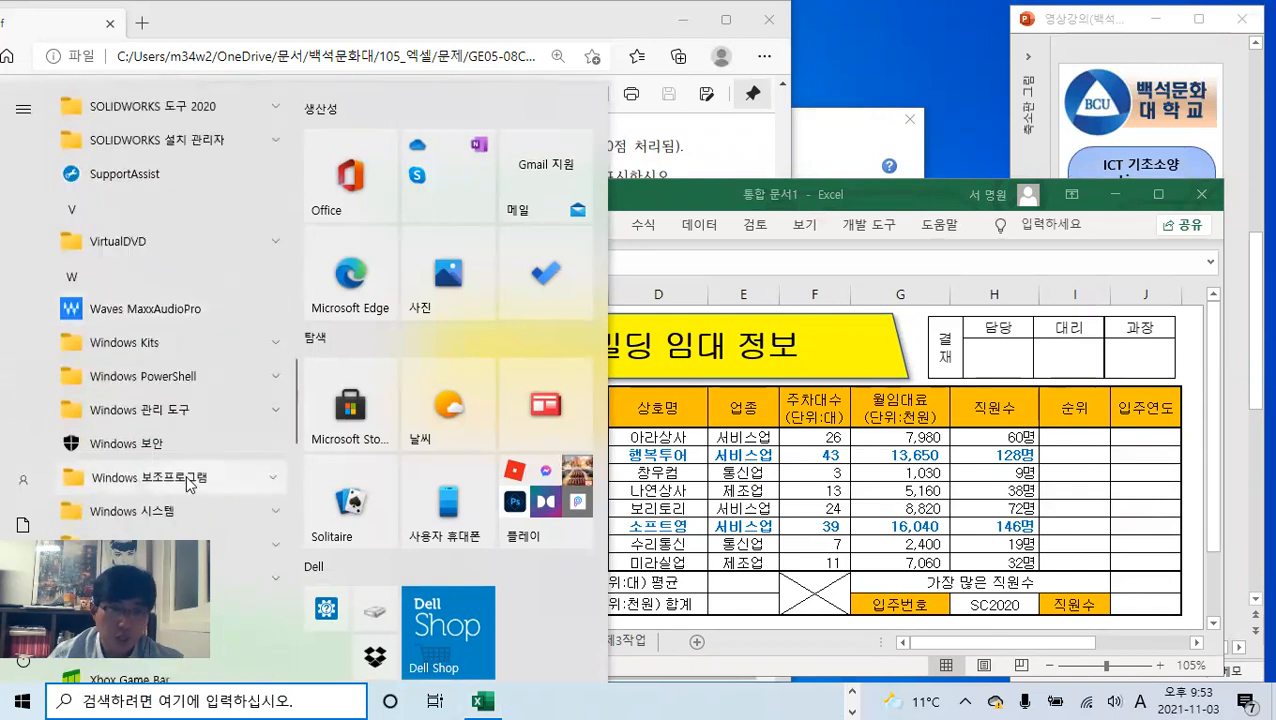
pyautogui.click(189, 486)
pyautogui.scroll(-2, 182, 507)
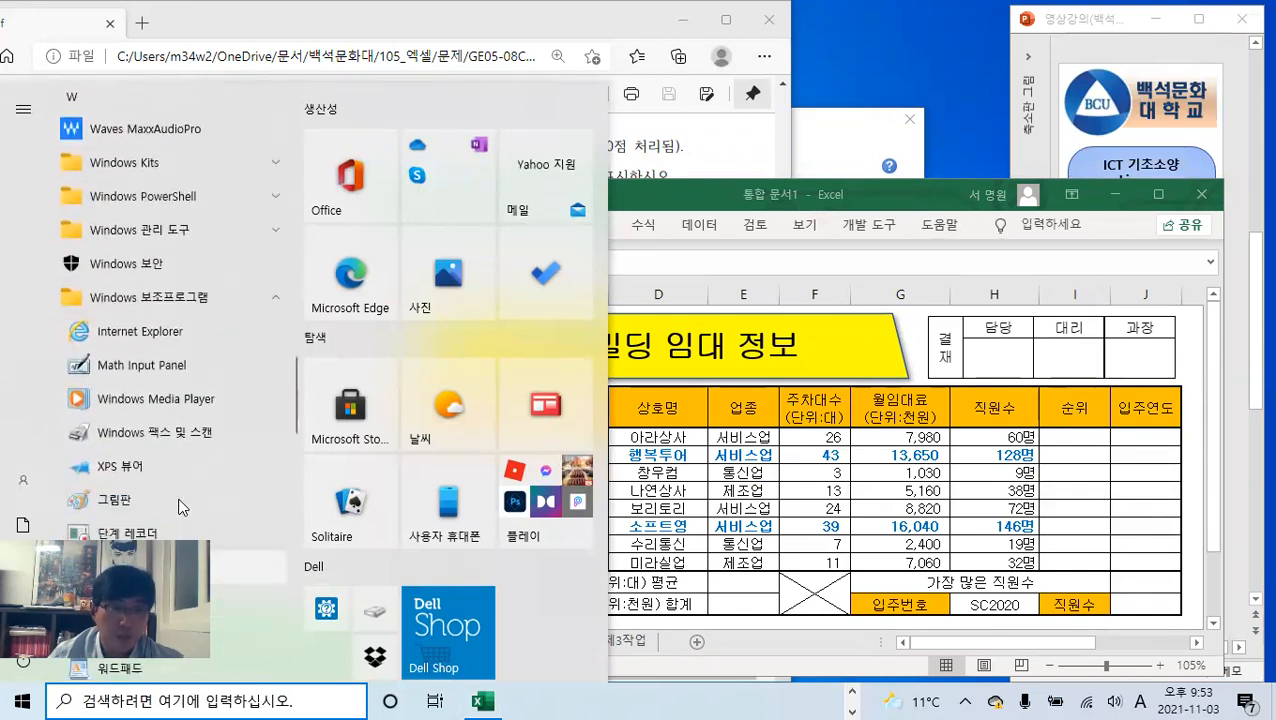
pyautogui.click(184, 508)
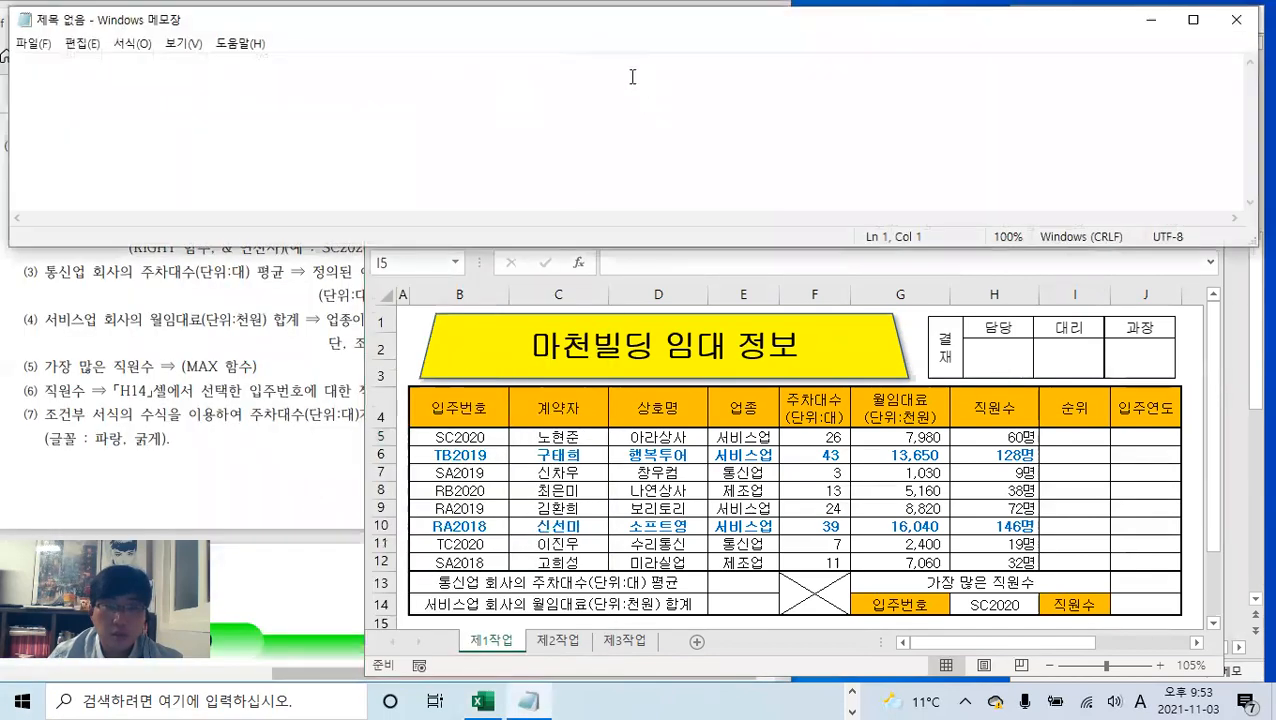
# - Place the exam PDF window below Notepad and narrow it so more of the worksheet shows beside it
pyautogui.click(235, 369)
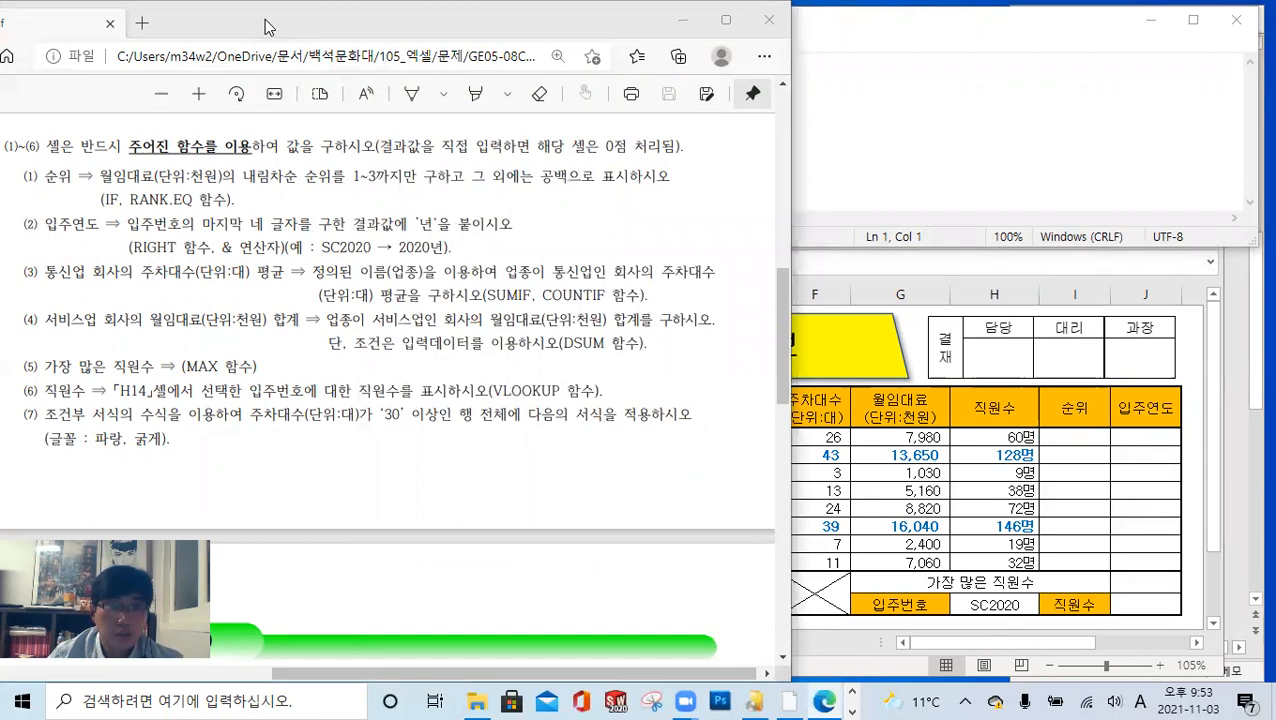
pyautogui.moveTo(268, 27); pyautogui.dragTo(268, 259)
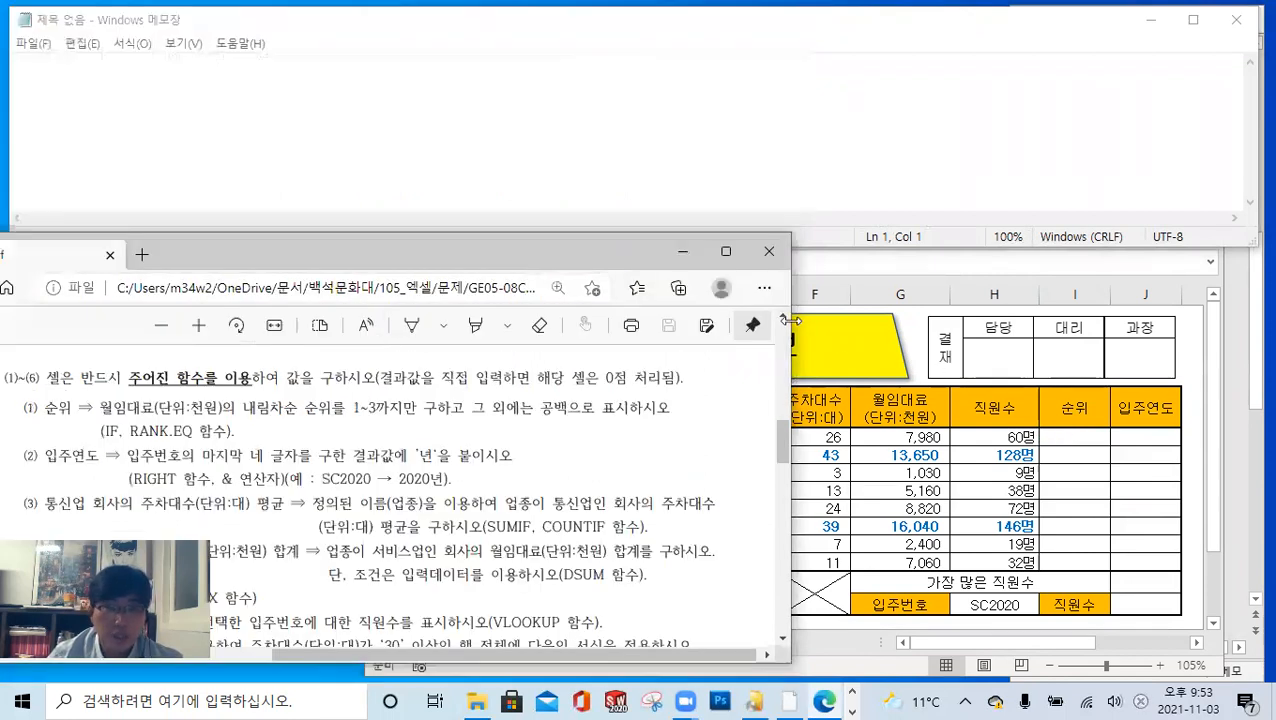
pyautogui.moveTo(790, 320); pyautogui.dragTo(742, 320)
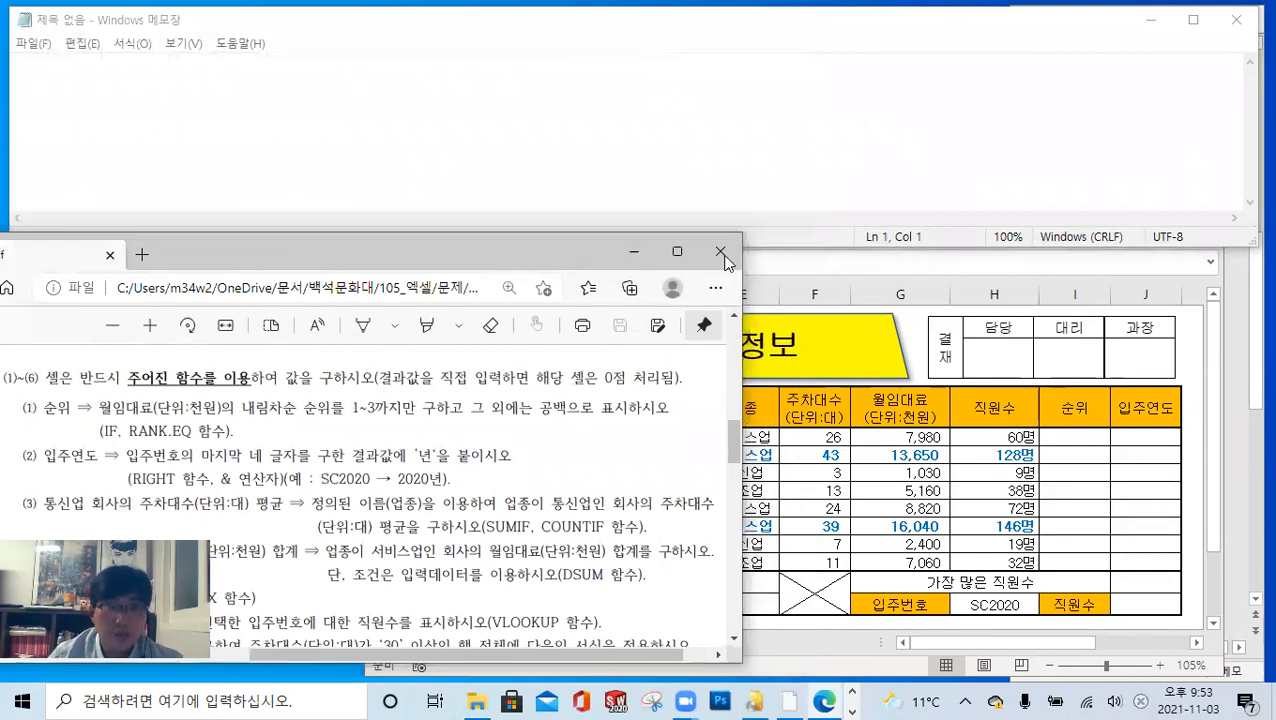
# - Write =IF(RANK.EQ( in Notepad as the beginning of the 순위 formula
pyautogui.click(182, 110)
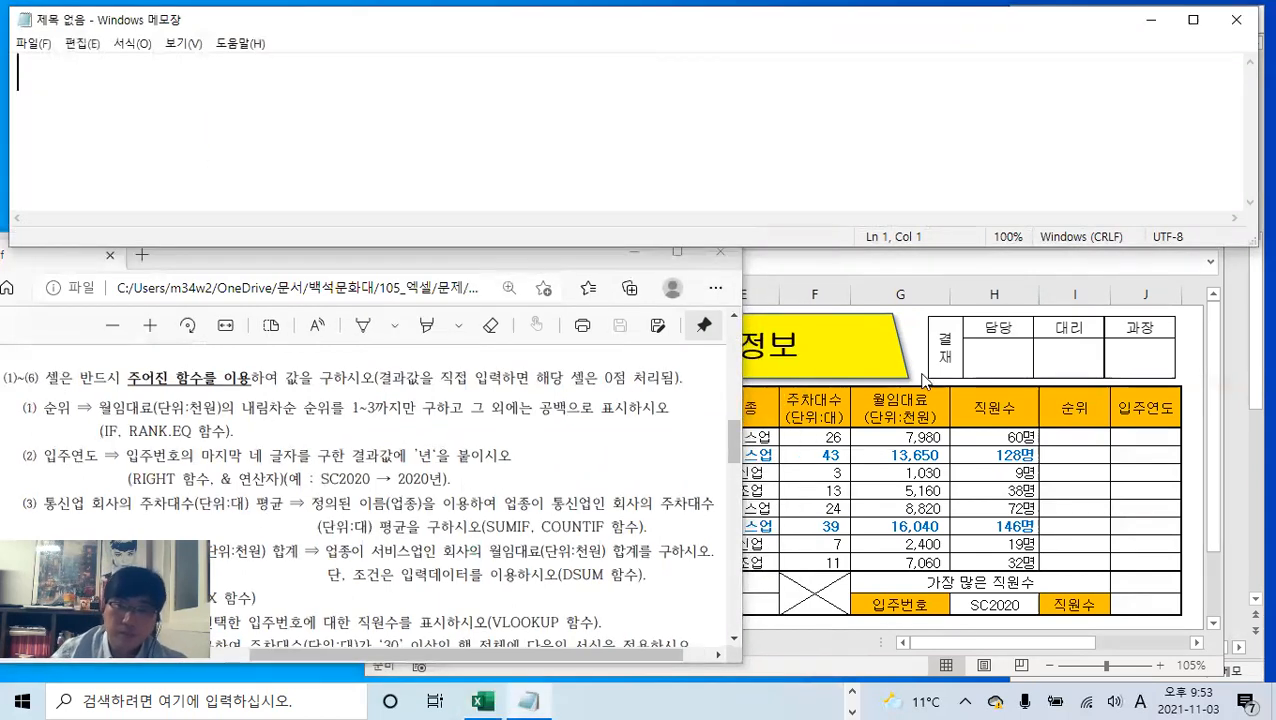
pyautogui.write('=')
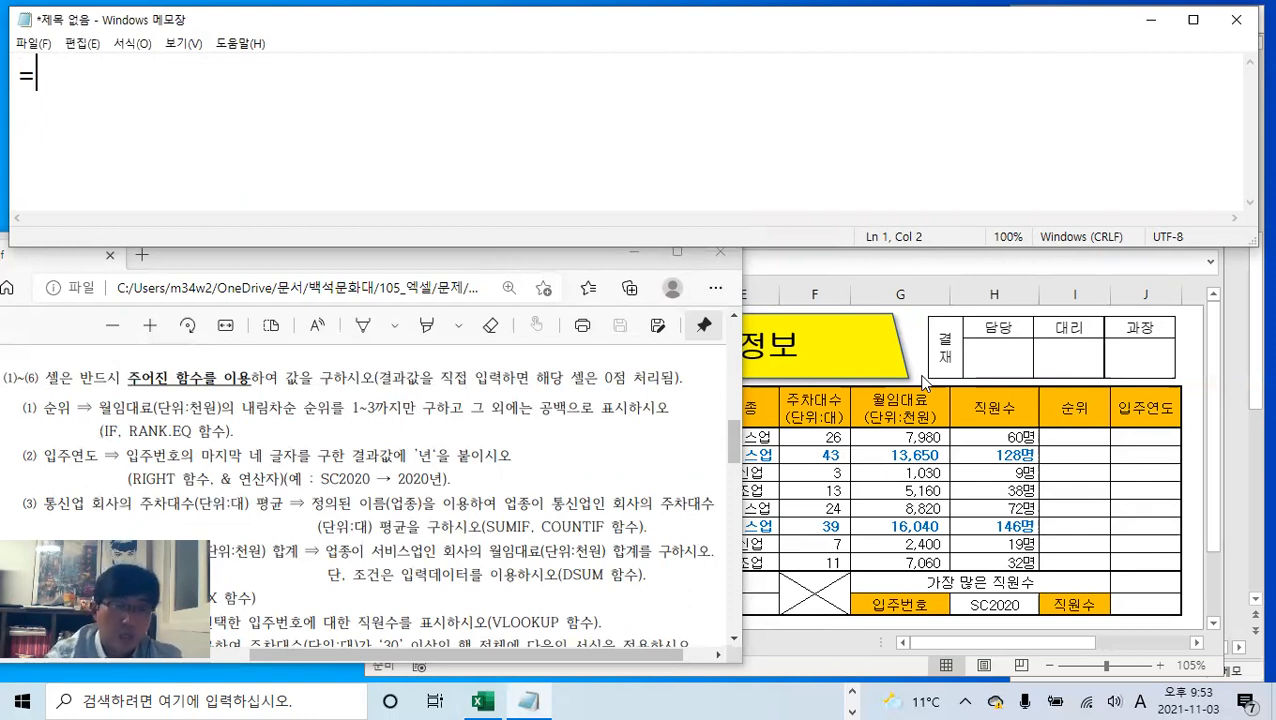
pyautogui.write('I')
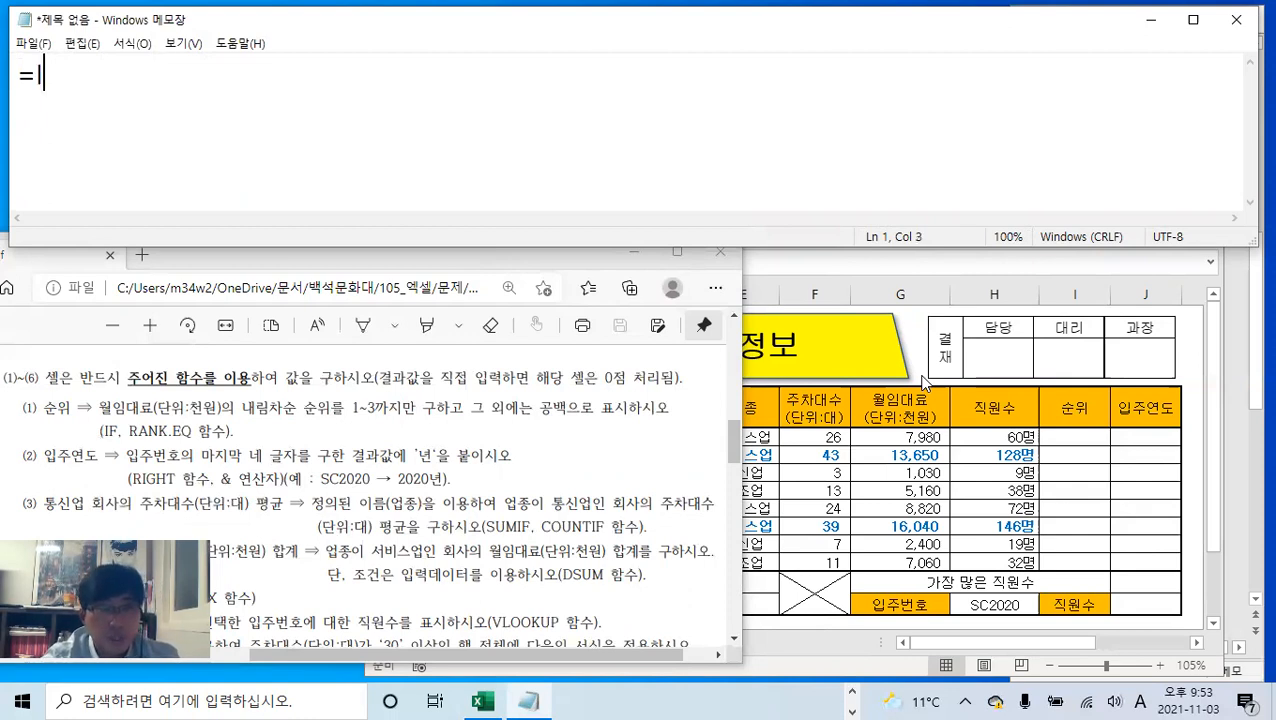
pyautogui.write('F')
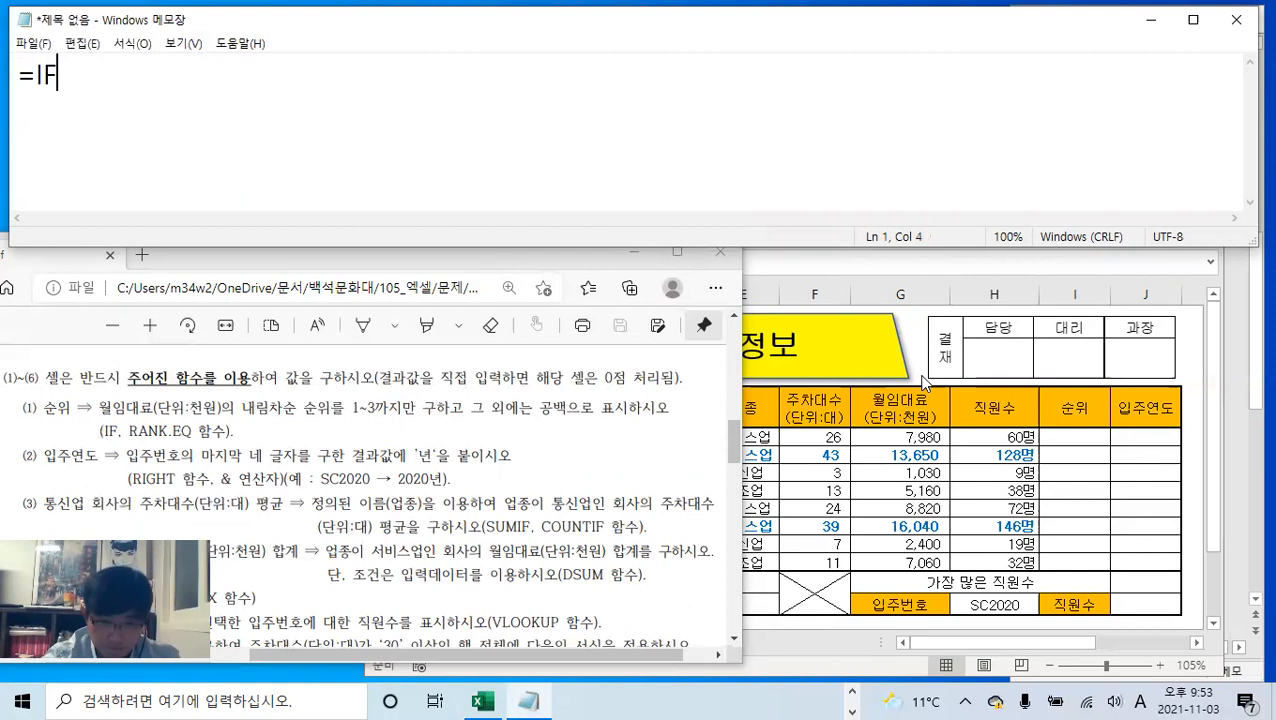
pyautogui.write('(')
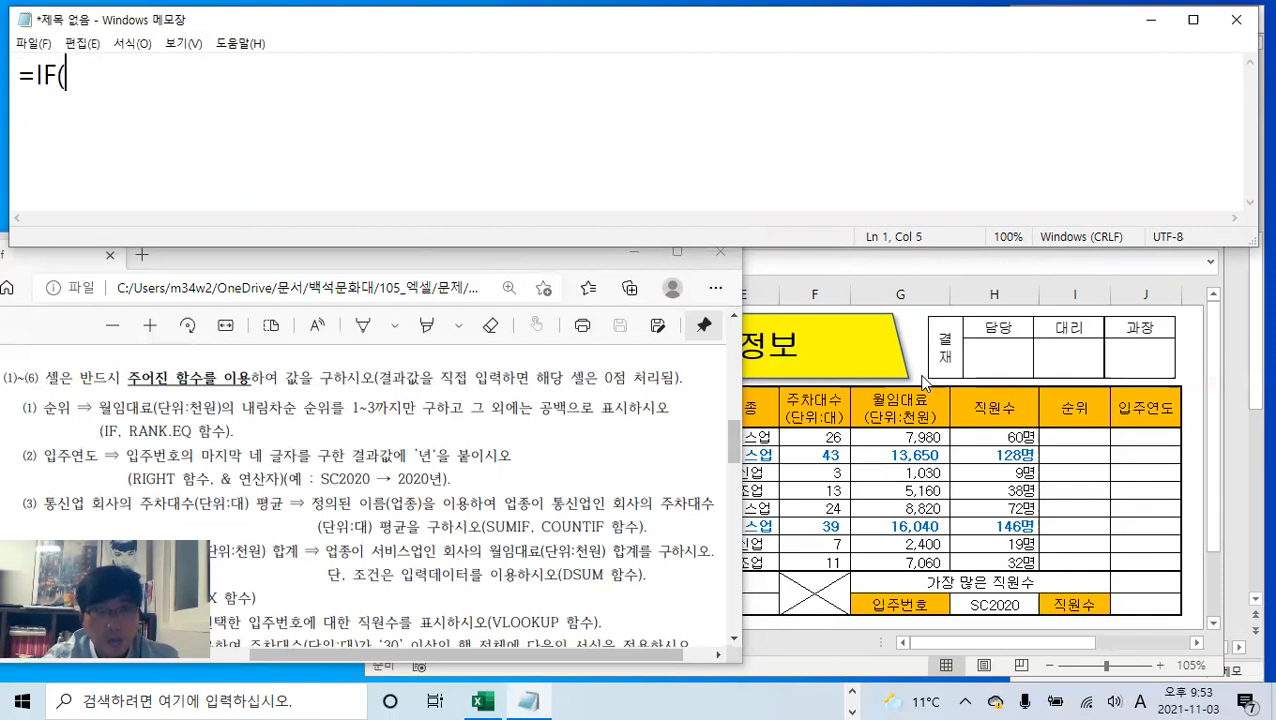
pyautogui.write('RANK')
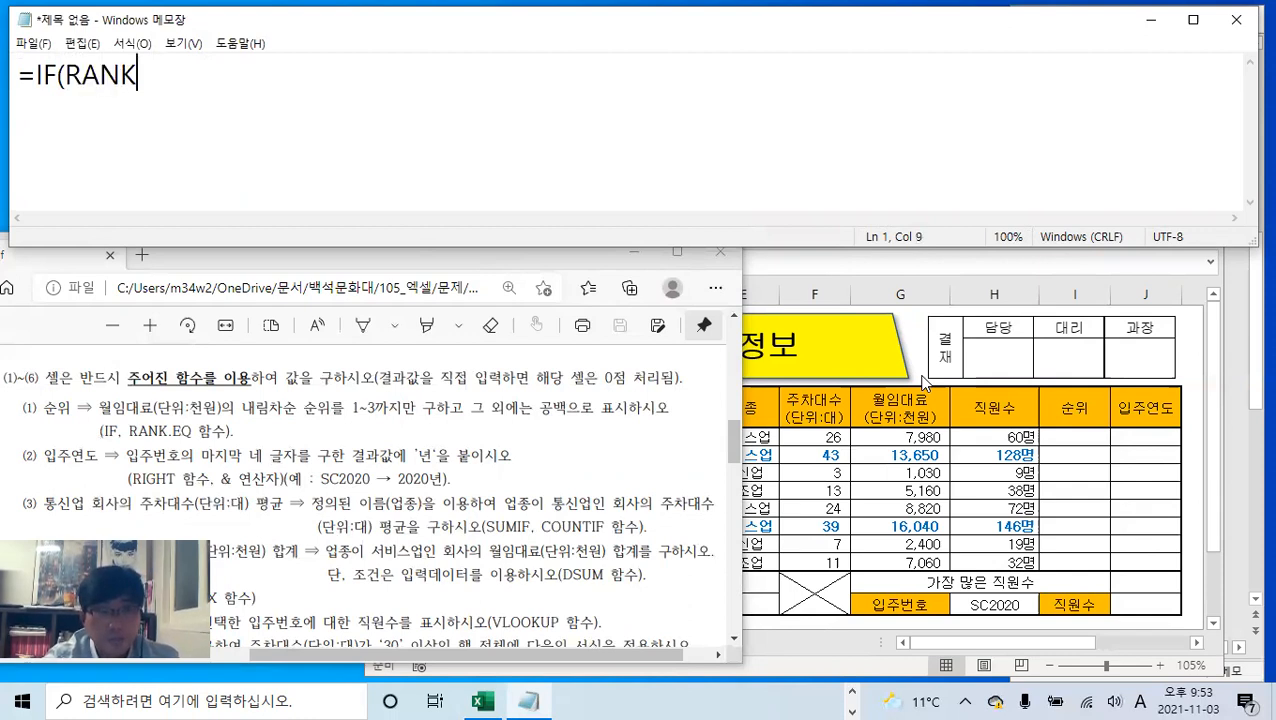
pyautogui.write('.EQ')
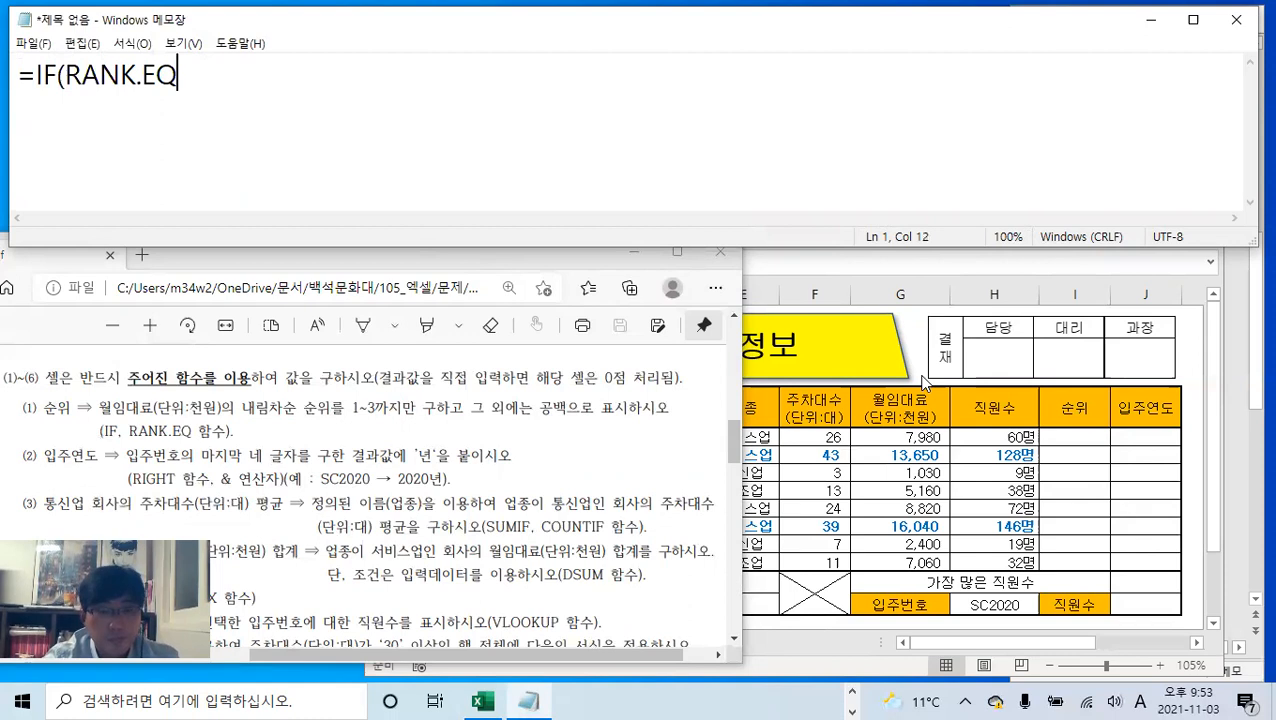
pyautogui.write('(')
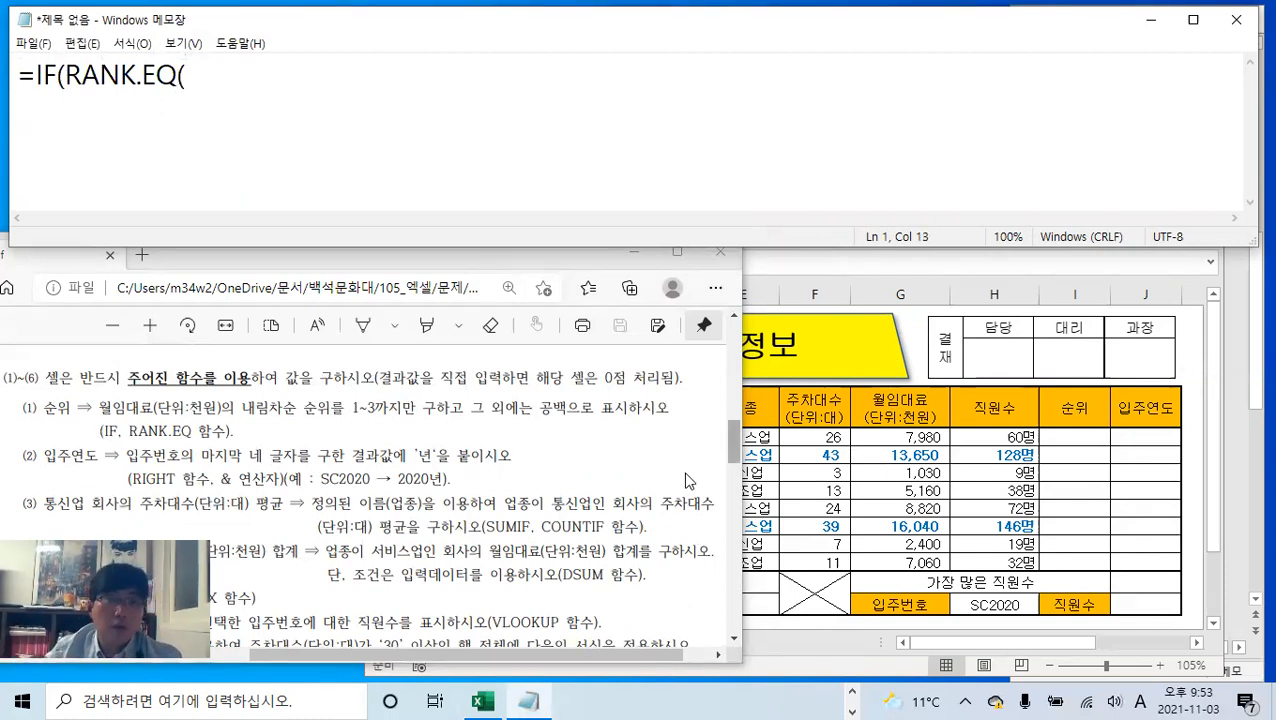
# - Locate the first 월임대료 value in cell G5 and continue the Notepad formula with its column reference G
pyautogui.click(907, 437)
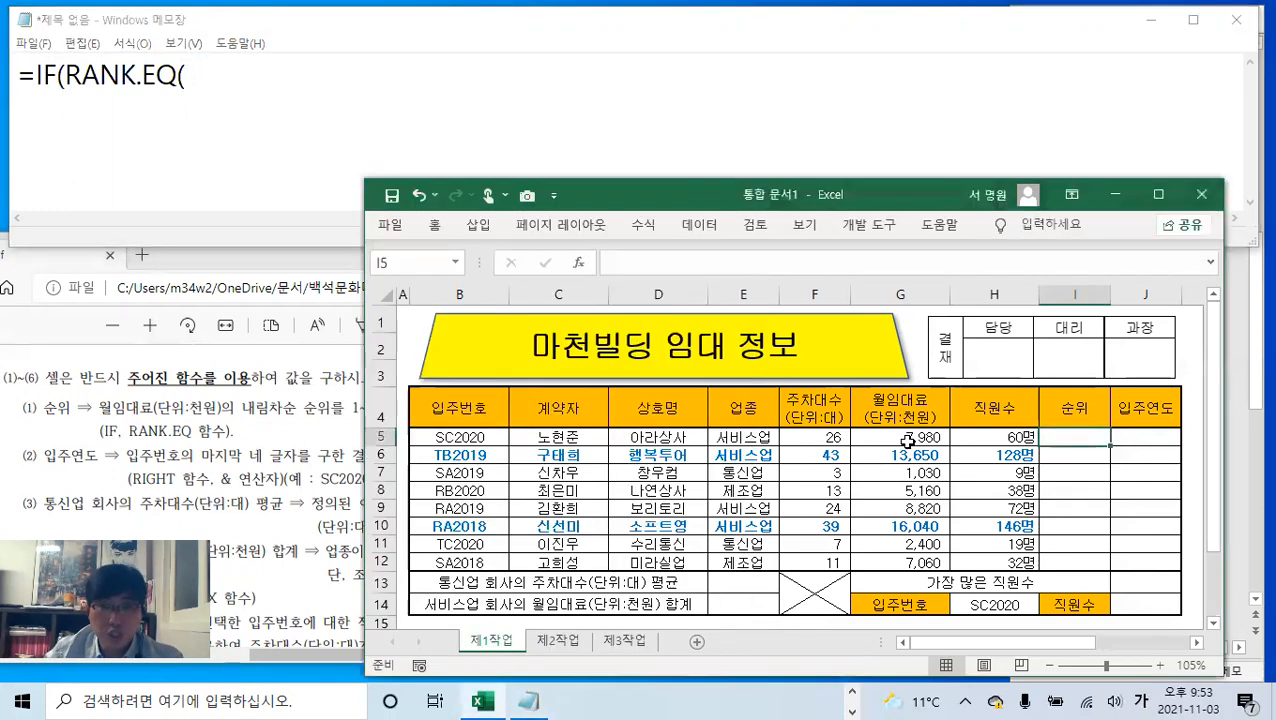
pyautogui.click(907, 437)
pyautogui.click(262, 78)
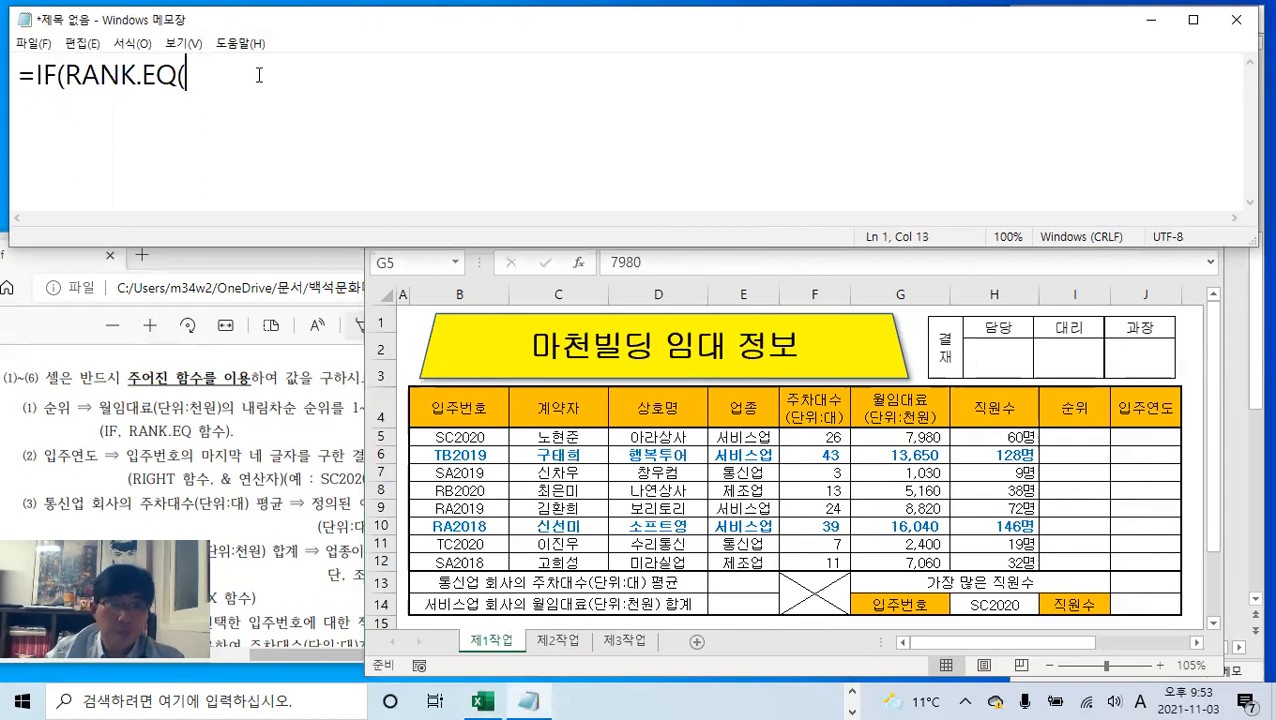
pyautogui.write('G')
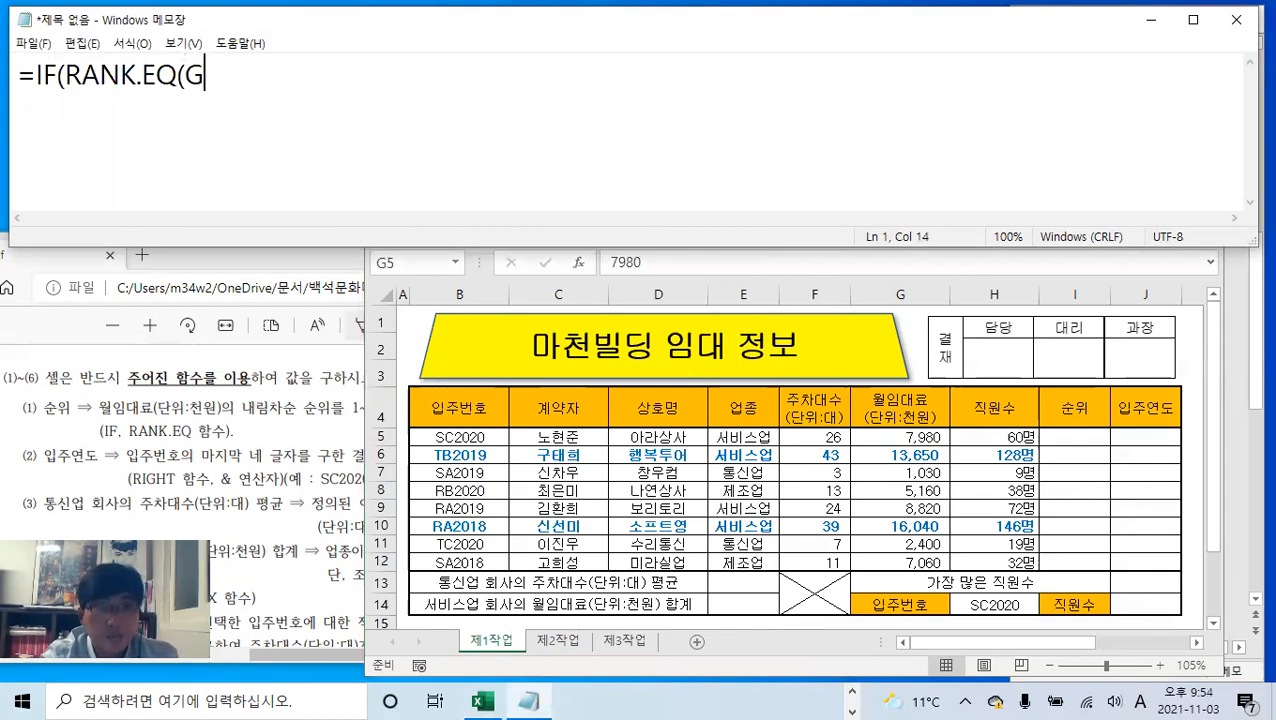
# - Continue the formula with the RANK.EQ arguments G5,G5:G12
pyautogui.write('5,')
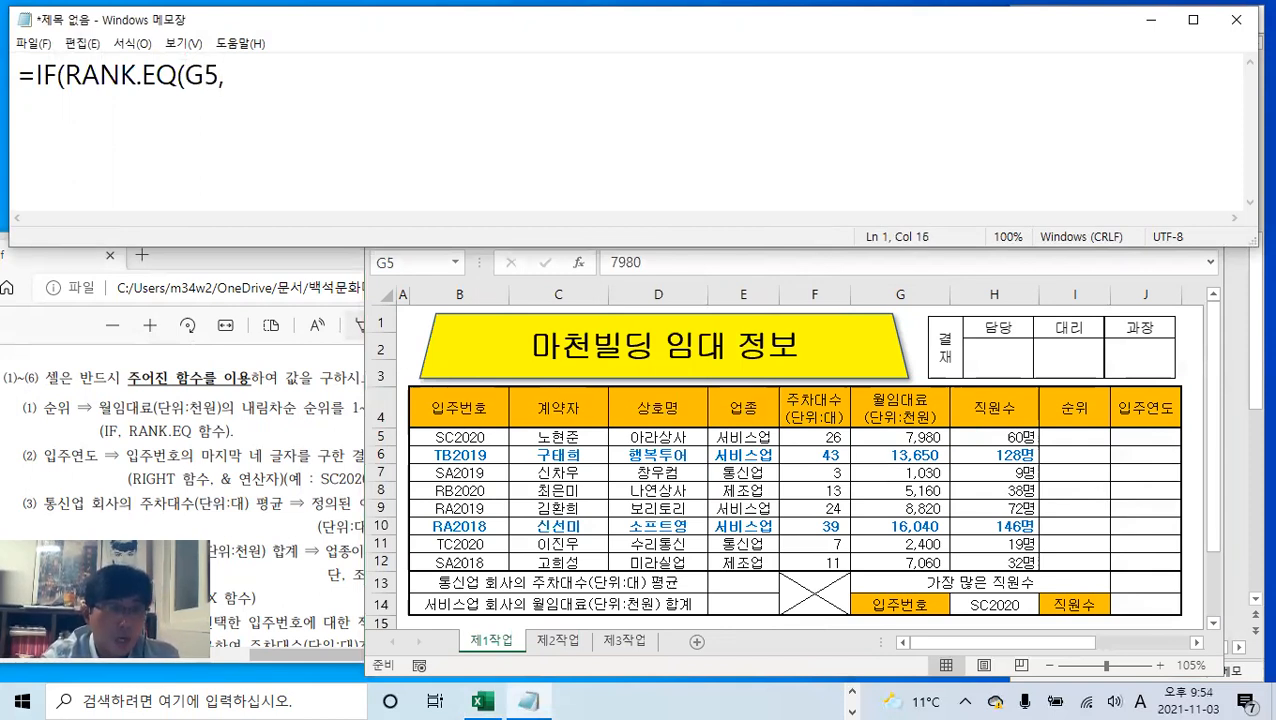
pyautogui.write('G5')
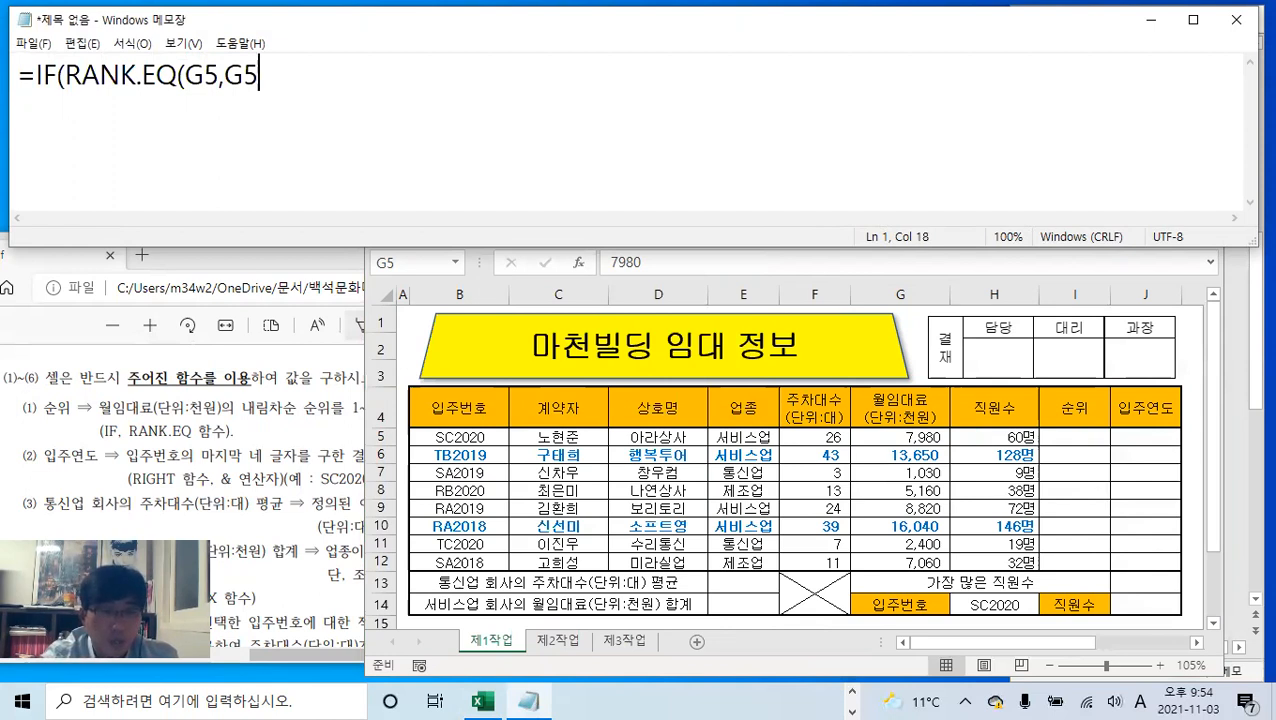
pyautogui.write(':G12')
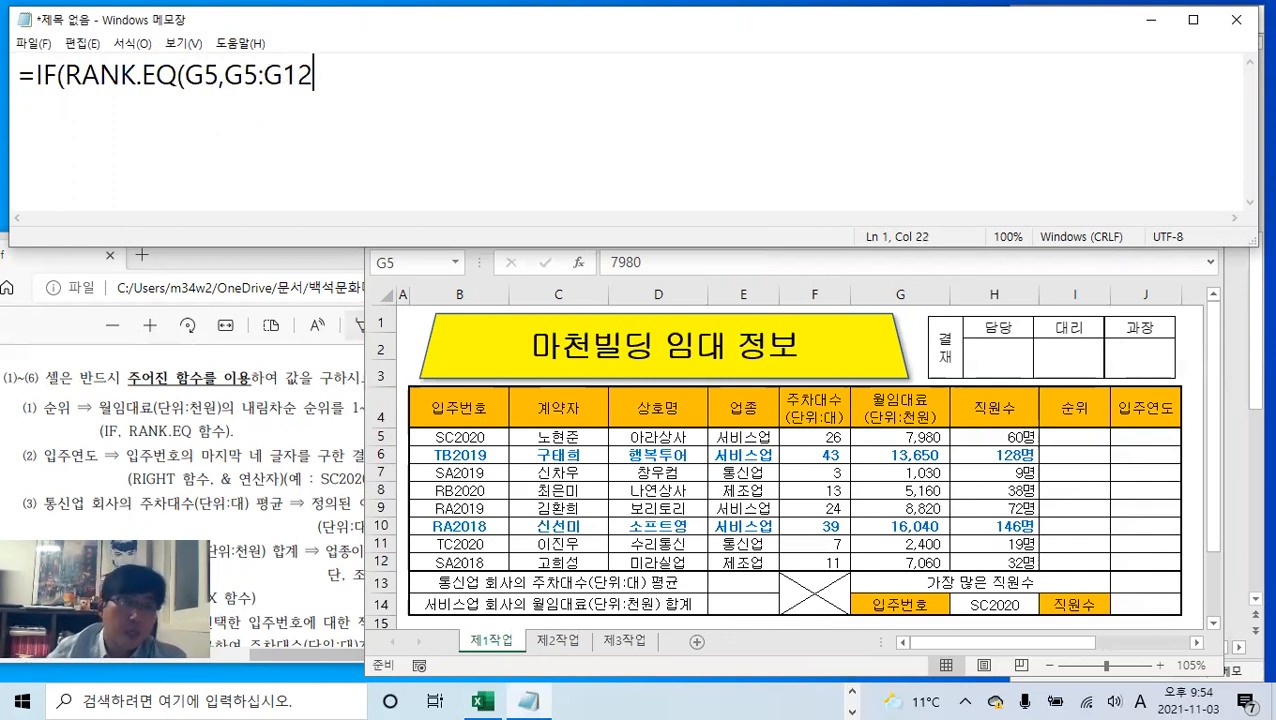
# - Examine the G5 and G5:G12 arguments in the formula against the monthly rent cells G5 to G12 in the Excel sheet
pyautogui.moveTo(186, 76); pyautogui.dragTo(215, 78)
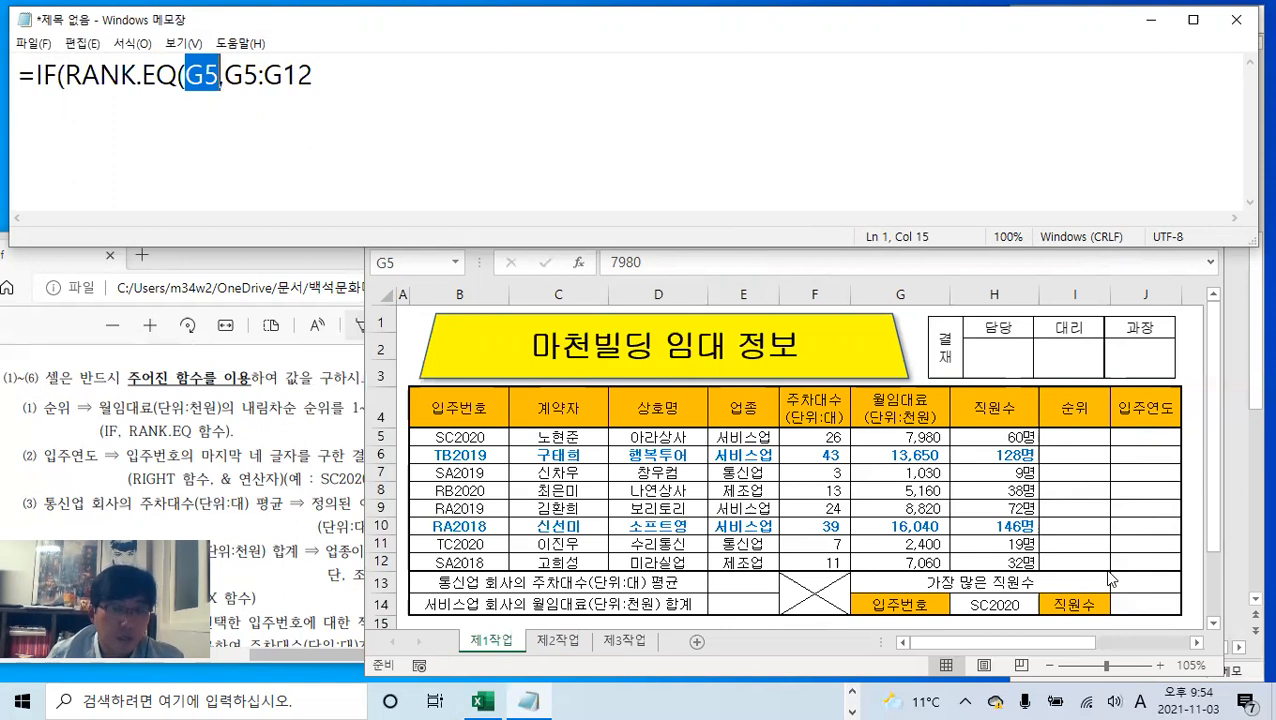
pyautogui.press('Right')
pyautogui.press('Right')
pyautogui.hotkey('shift', 'End')
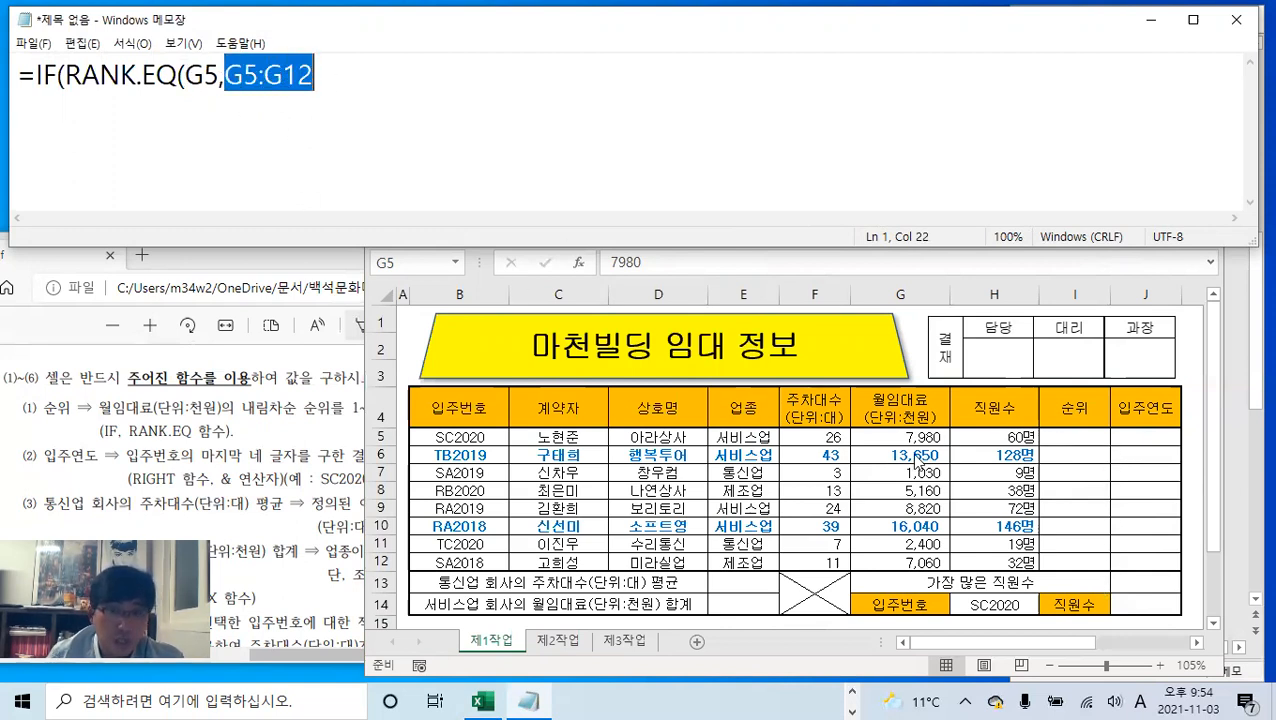
pyautogui.hotkey('alt', 'Tab')
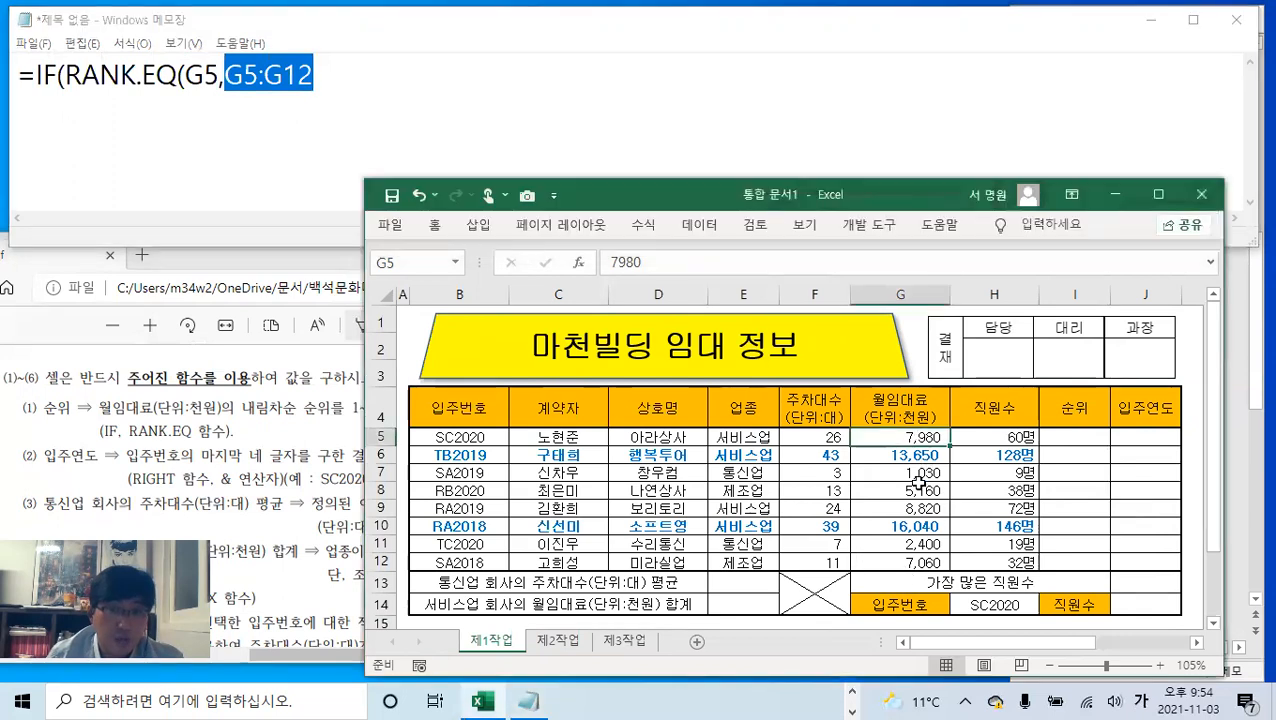
pyautogui.moveTo(905, 438); pyautogui.dragTo(916, 560)
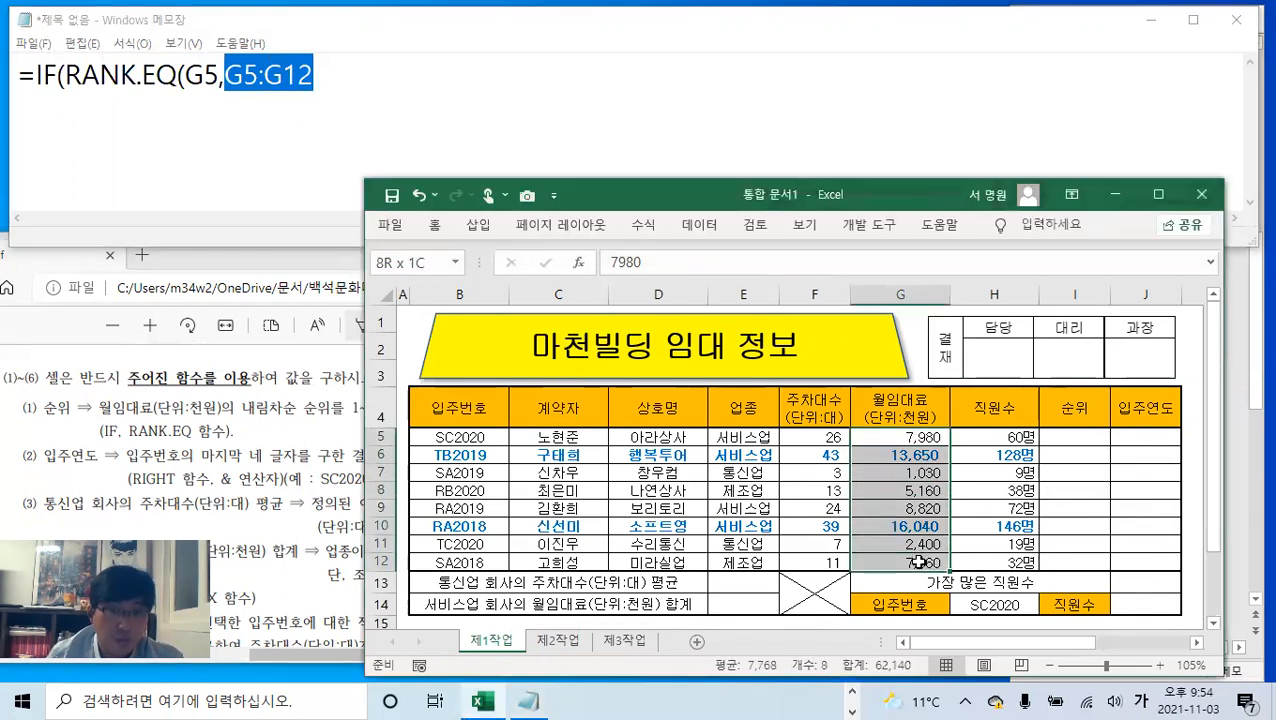
pyautogui.click(938, 437)
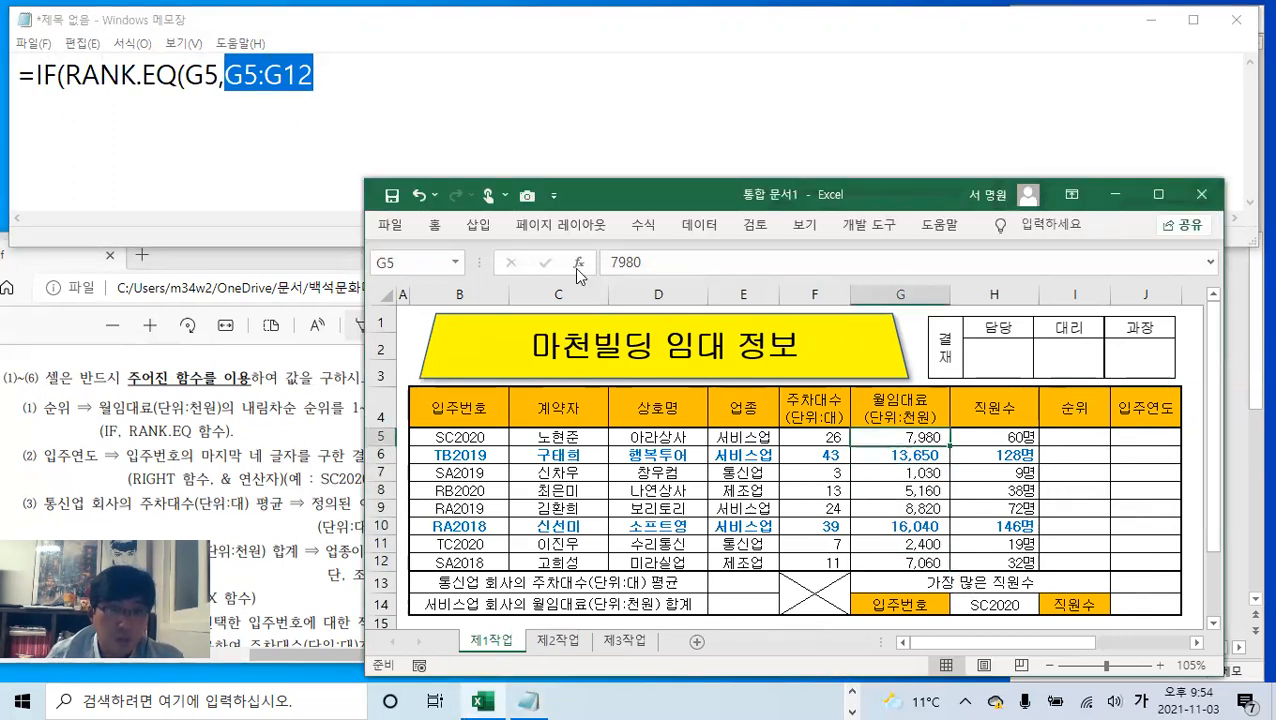
pyautogui.click(1086, 440)
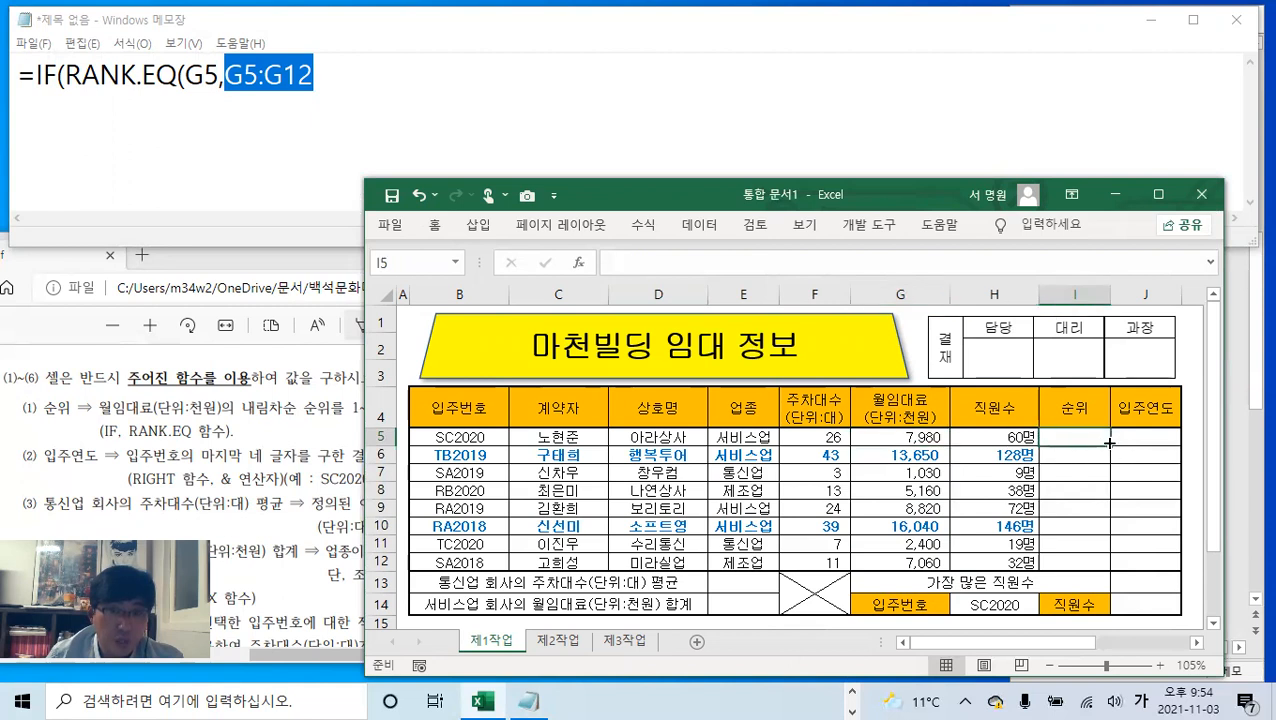
pyautogui.click(926, 441)
pyautogui.click(925, 455)
pyautogui.click(924, 472)
pyautogui.moveTo(924, 437); pyautogui.dragTo(920, 563)
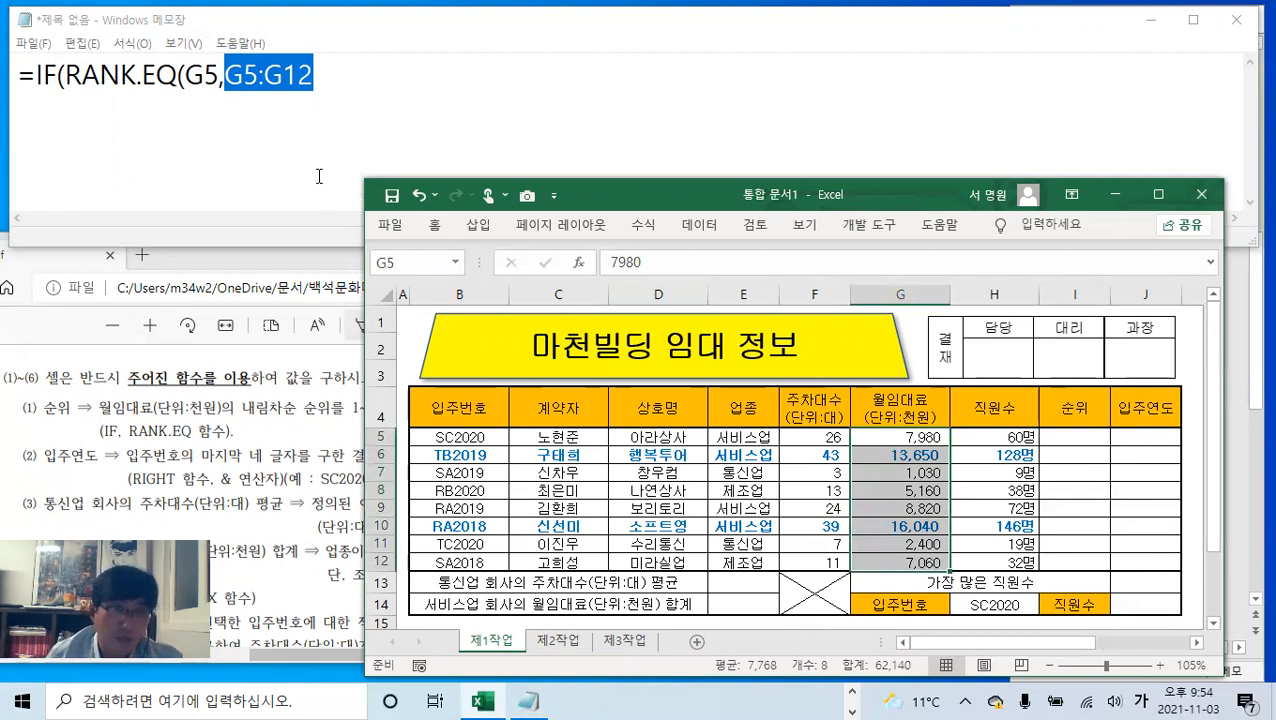
# - In the Notepad formula, make the ranking range absolute as $G$5:$G$12 and add a comma after it
pyautogui.click(225, 75)
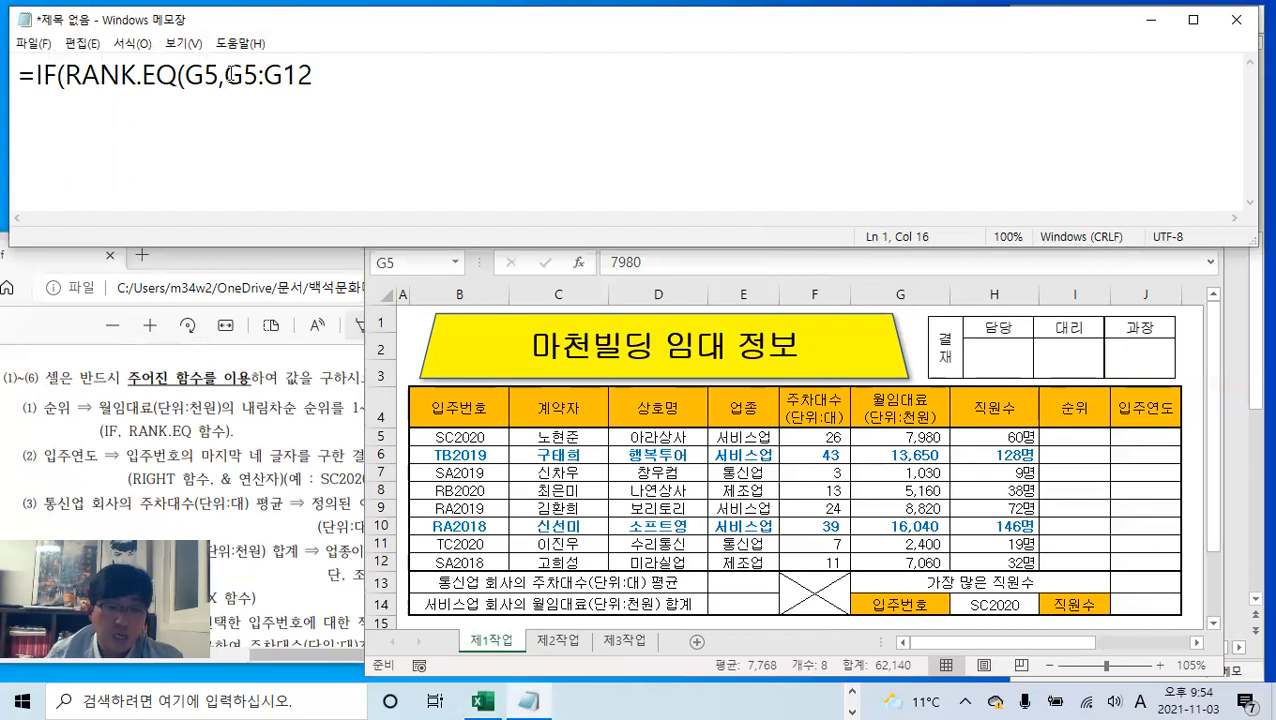
pyautogui.write('$')
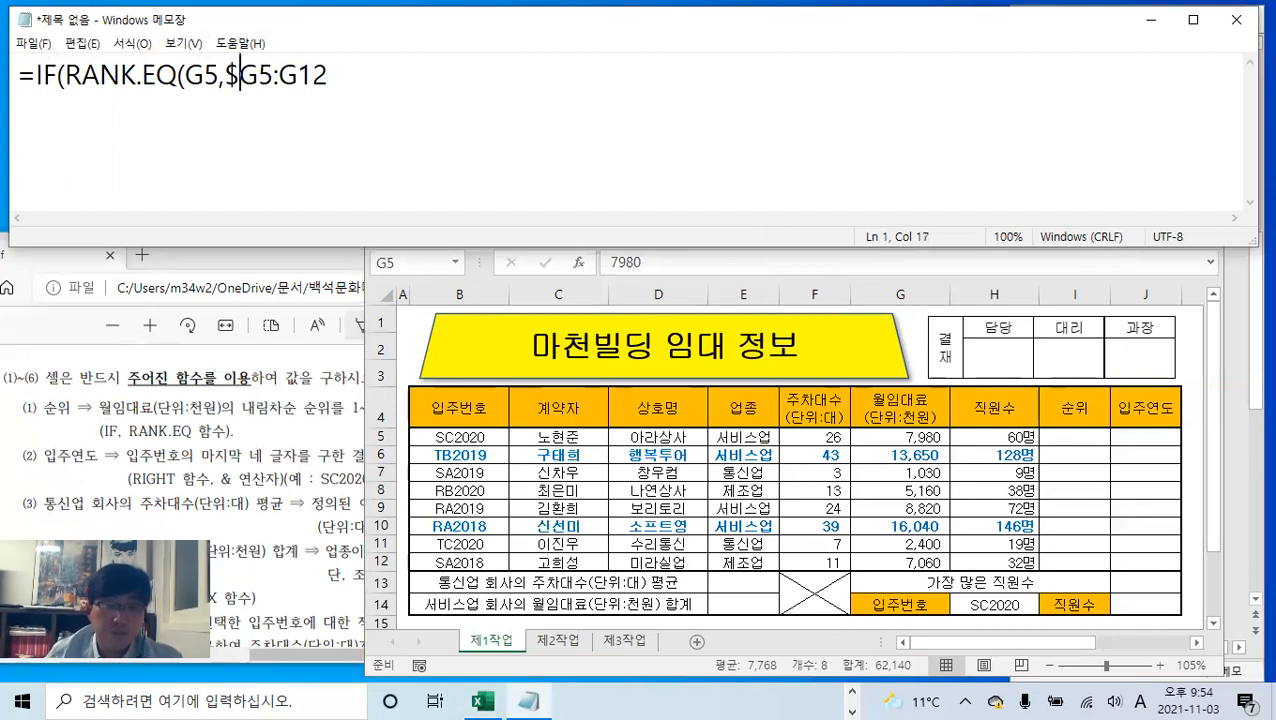
pyautogui.press('Right')
pyautogui.write('$')
pyautogui.press('Right')
pyautogui.press('Right')
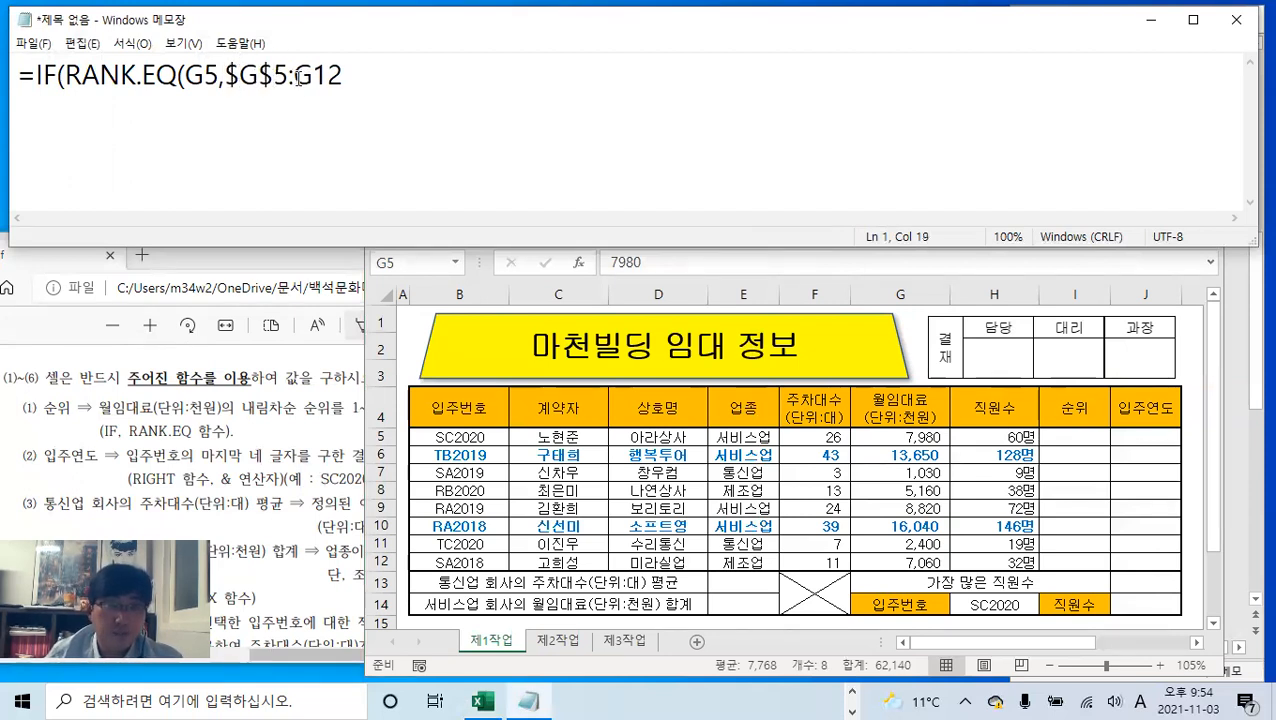
pyautogui.write('$')
pyautogui.press('Right')
pyautogui.write('$')
pyautogui.press('Right')
pyautogui.press('Right')
pyautogui.write(',')
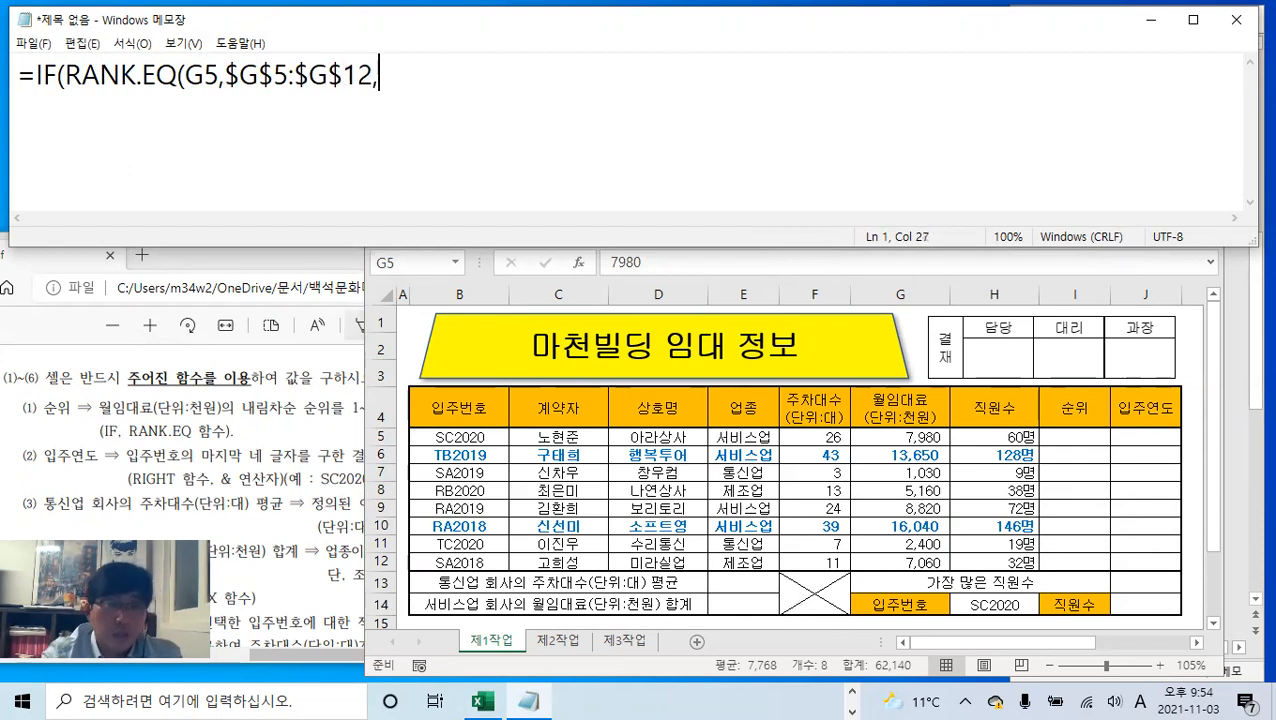
# - Close the RANK.EQ call with order 0 and complete the IF condition with <=3 and a comma
pyautogui.write('0)')
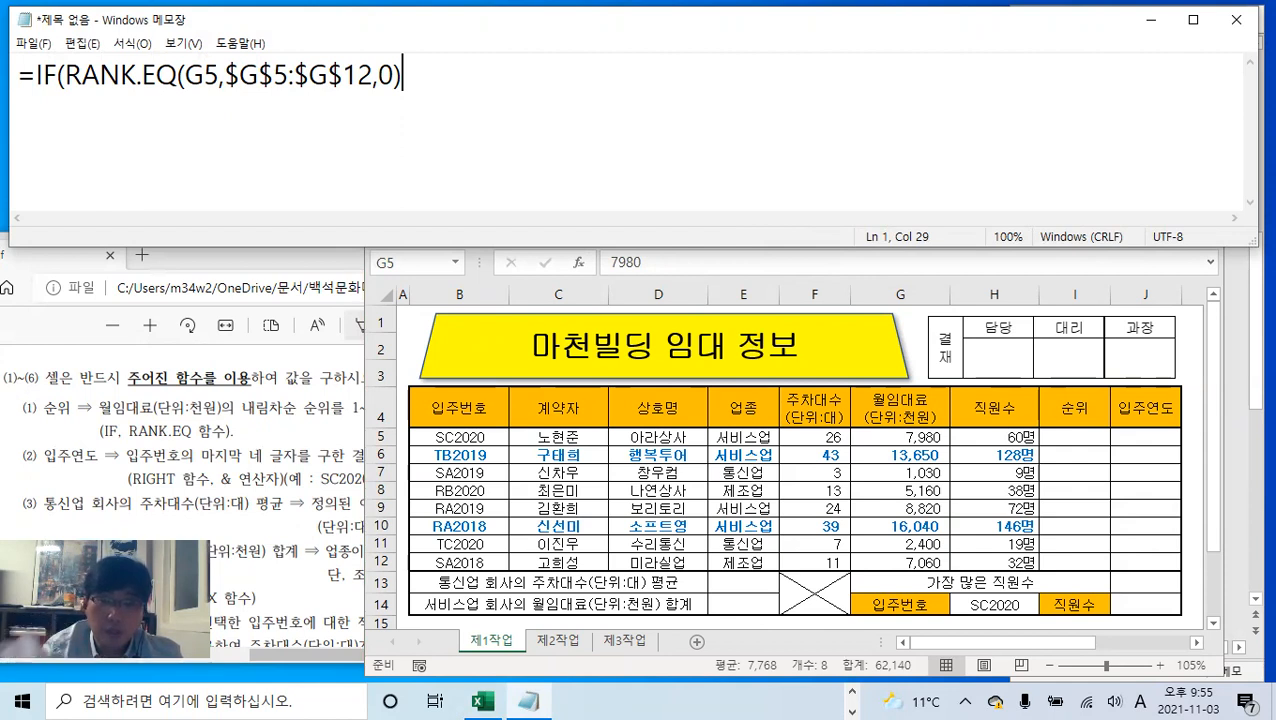
pyautogui.write('<=3')
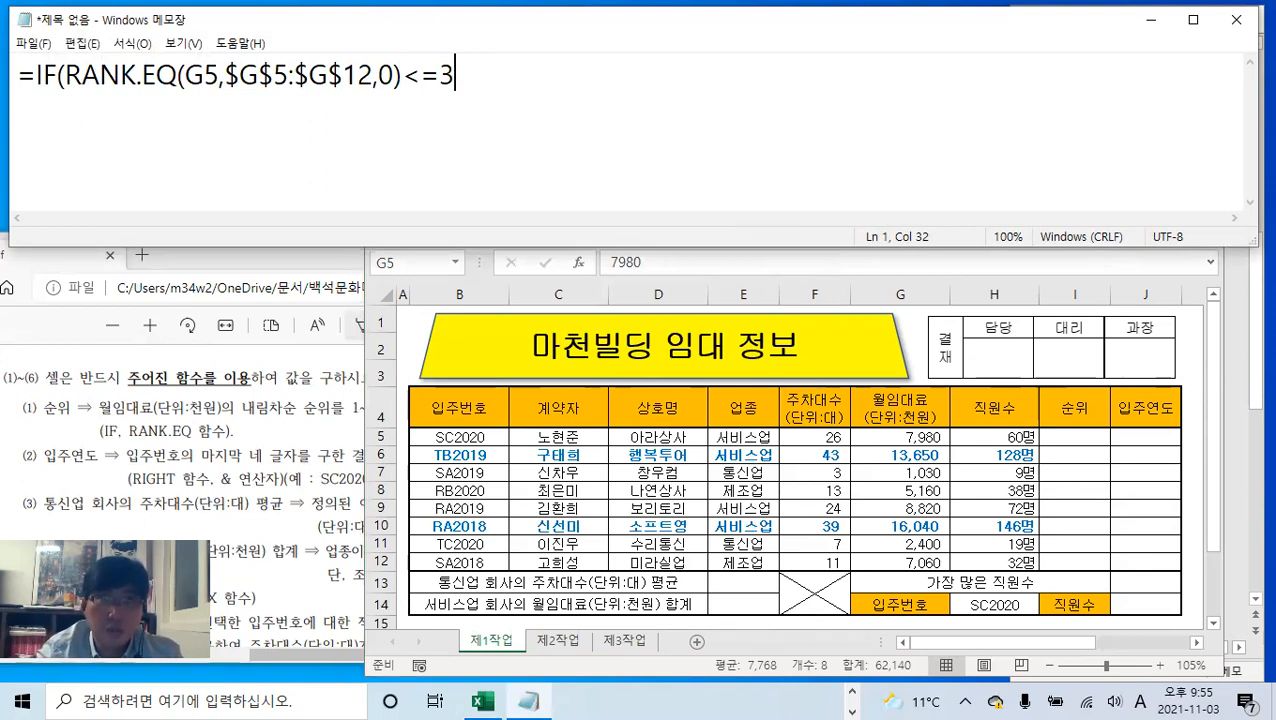
pyautogui.write(',')
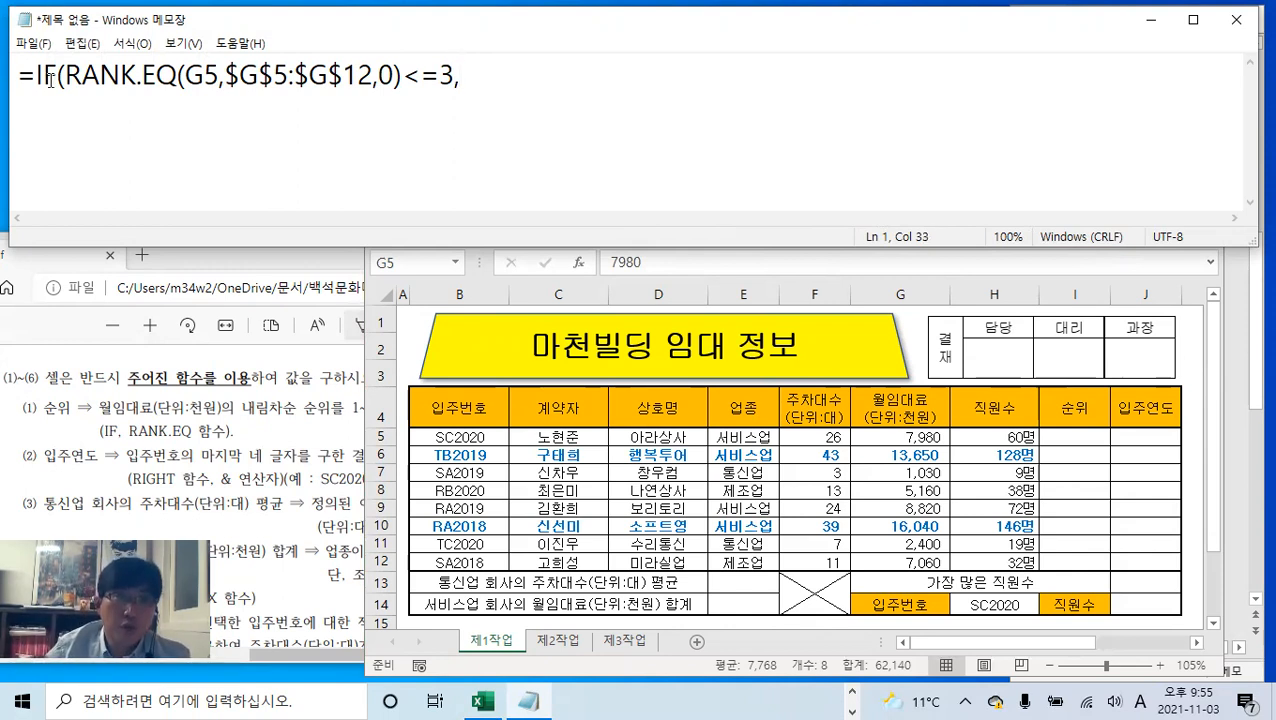
pyautogui.moveTo(64, 76); pyautogui.dragTo(456, 68)
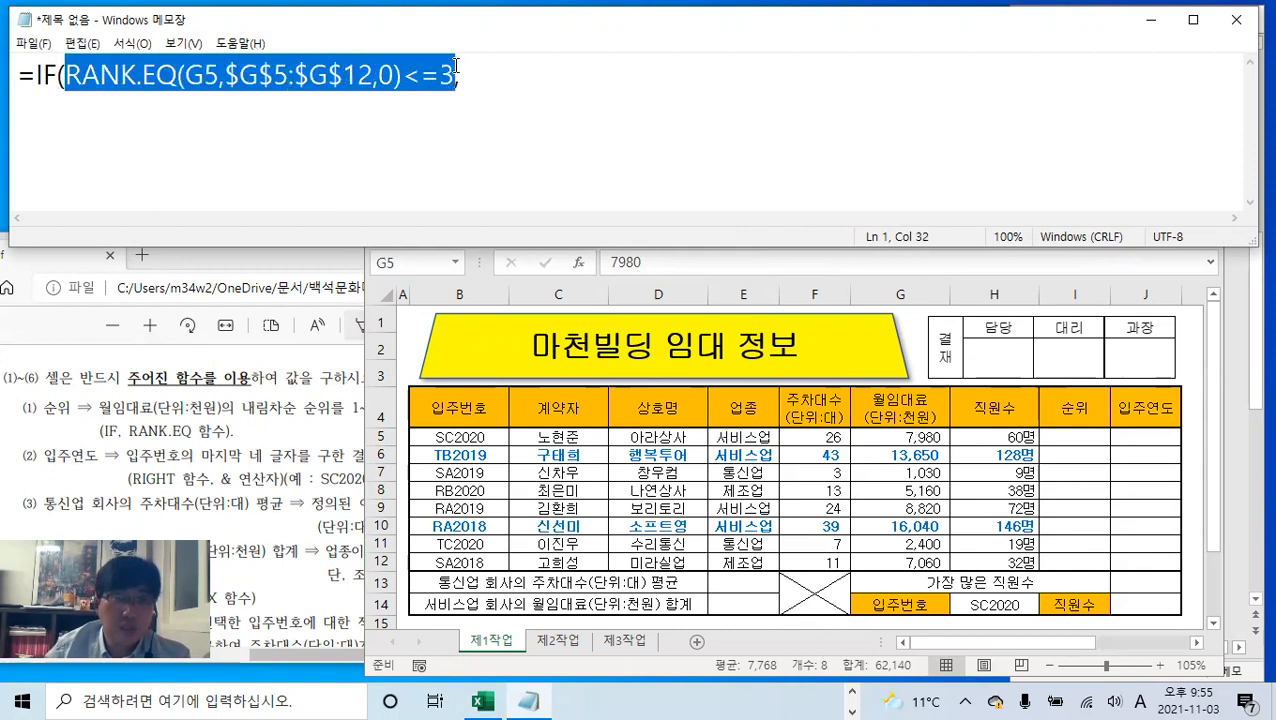
pyautogui.click(476, 76)
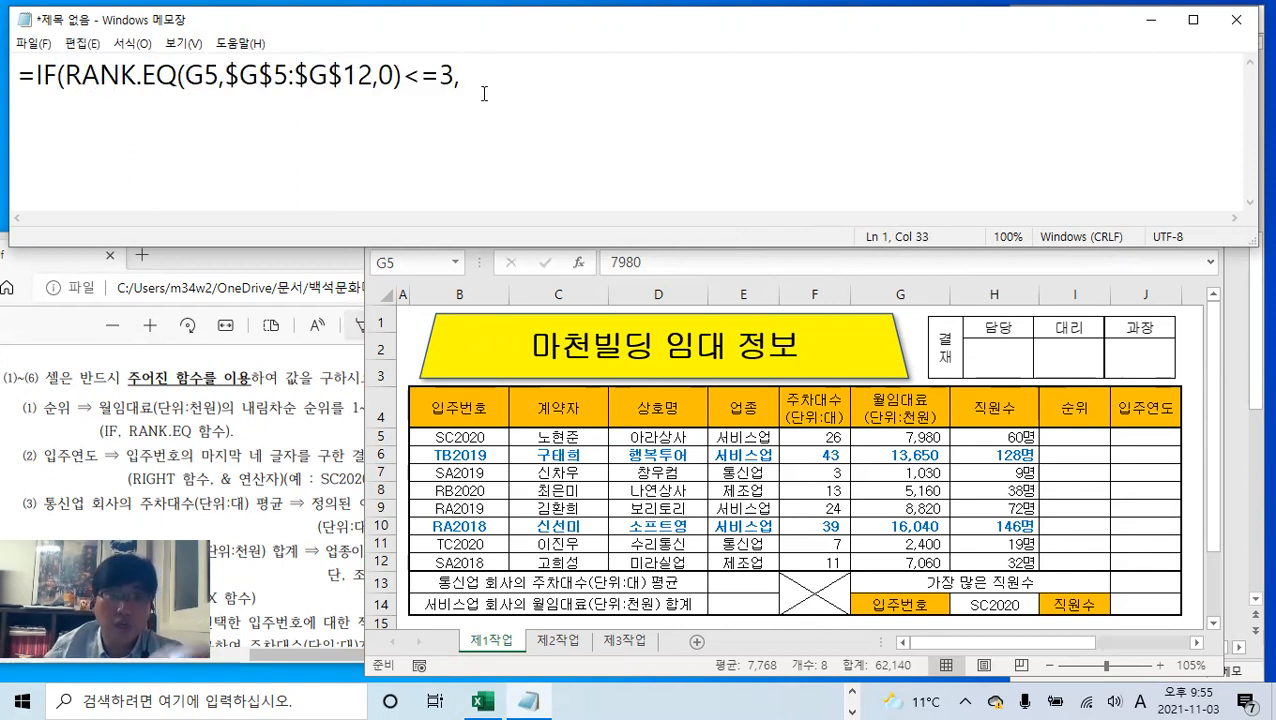
# - Reuse RANK.EQ(G5,$G$5:$G$12,0) as the IF's true value, add "" as the false value and close the formula
pyautogui.moveTo(64, 76); pyautogui.dragTo(425, 93)
pyautogui.hotkey('ctrl', 'c')
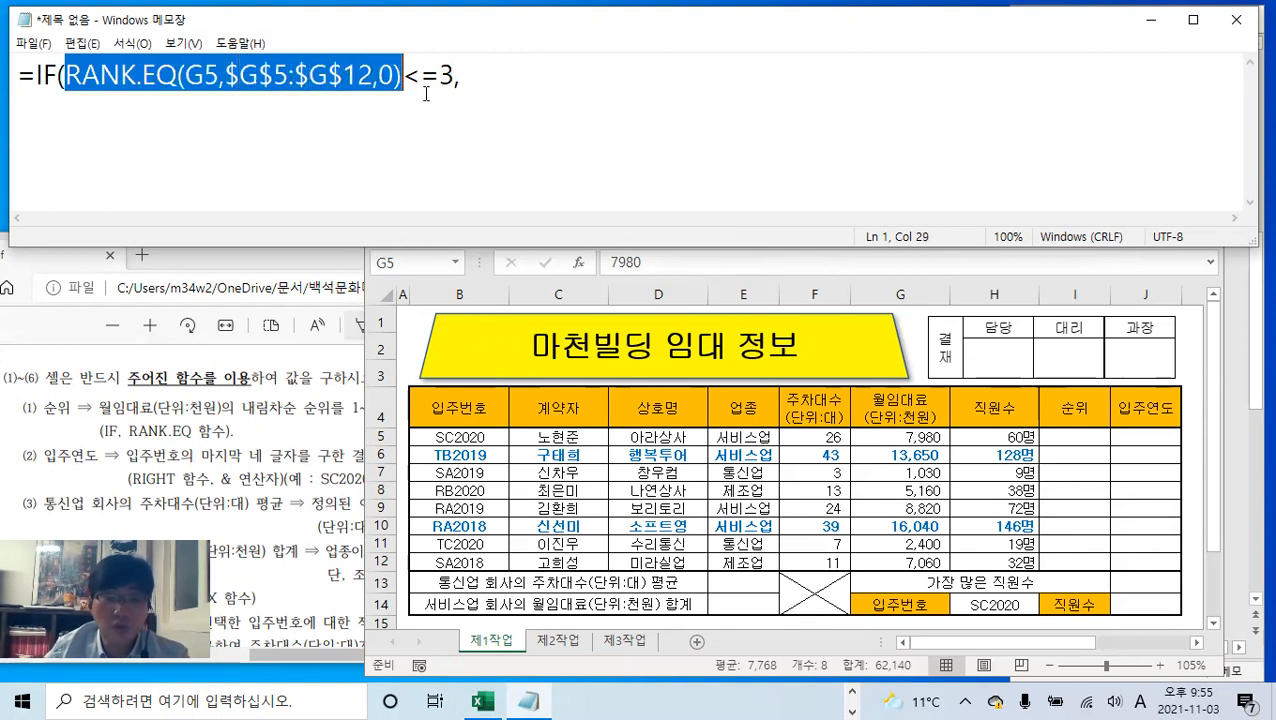
pyautogui.click(471, 74)
pyautogui.hotkey('ctrl', 'v')
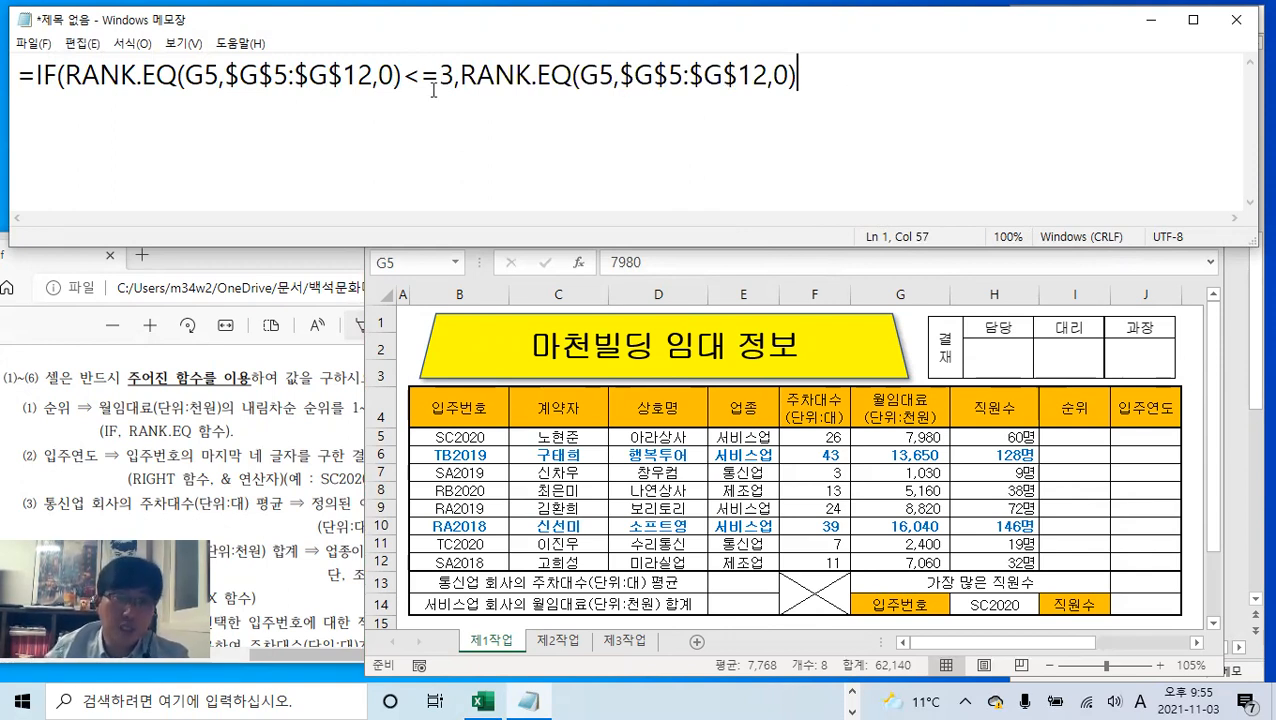
pyautogui.write(',""')
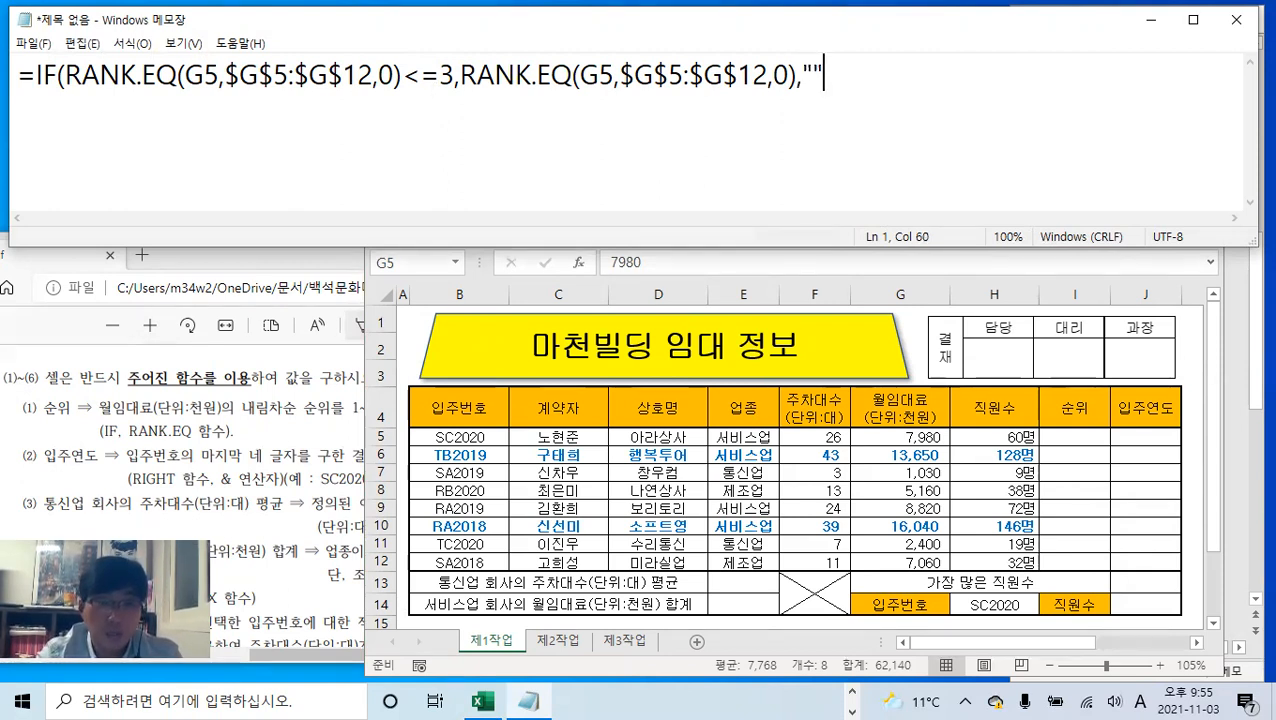
pyautogui.write(')')
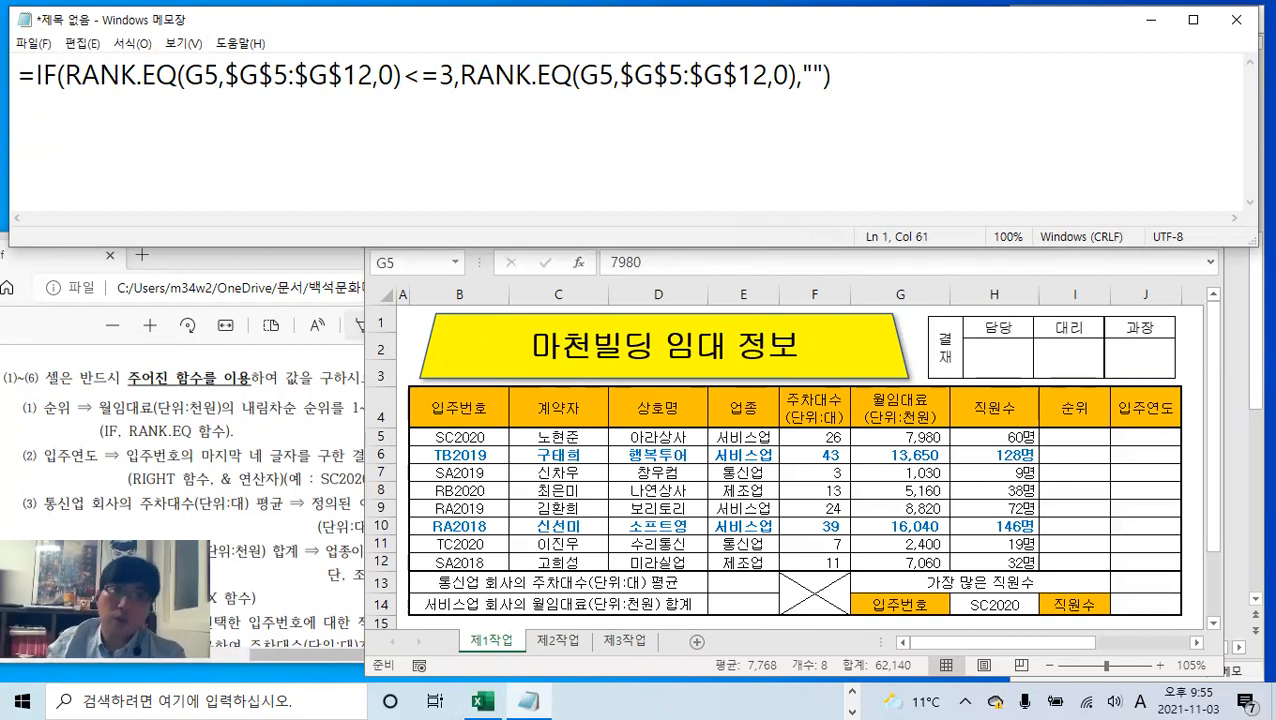
# - Copy the finished IF formula into cell I5 of the Excel sheet and fill it down to I12
pyautogui.moveTo(855, 84); pyautogui.dragTo(10, 80)
pyautogui.hotkey('ctrl', 'c')
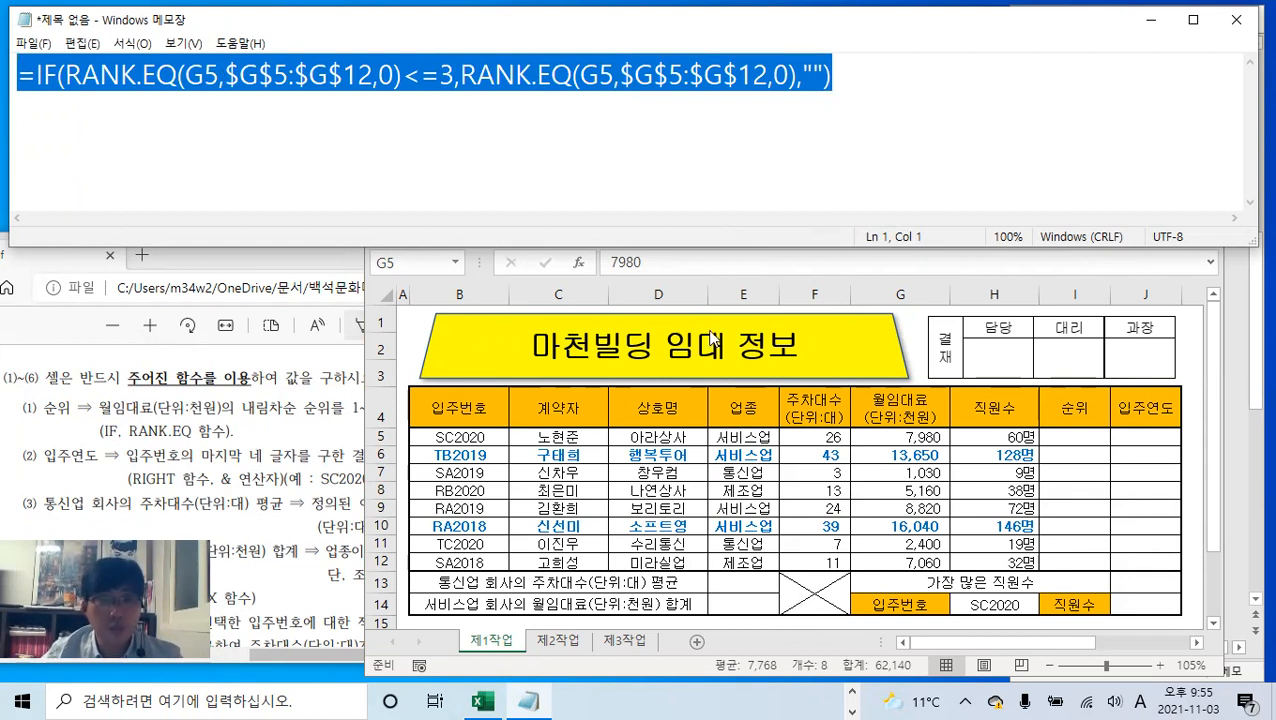
pyautogui.click(1072, 439)
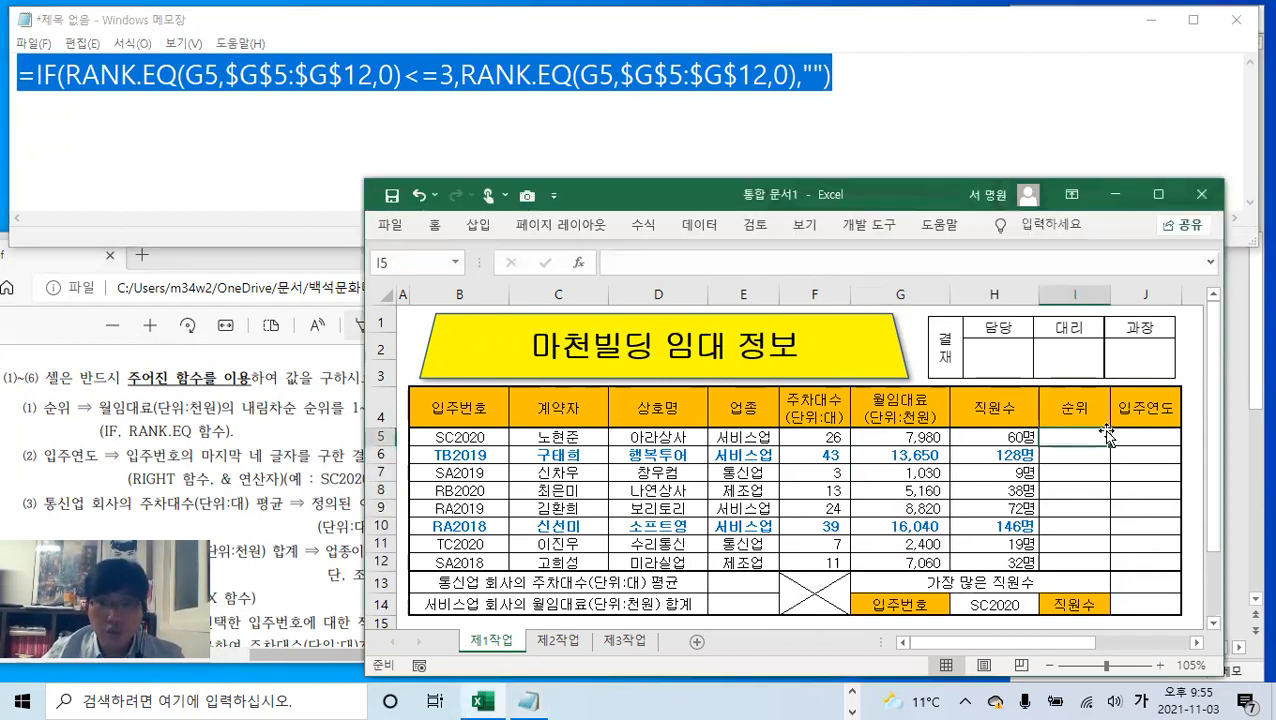
pyautogui.click(655, 262)
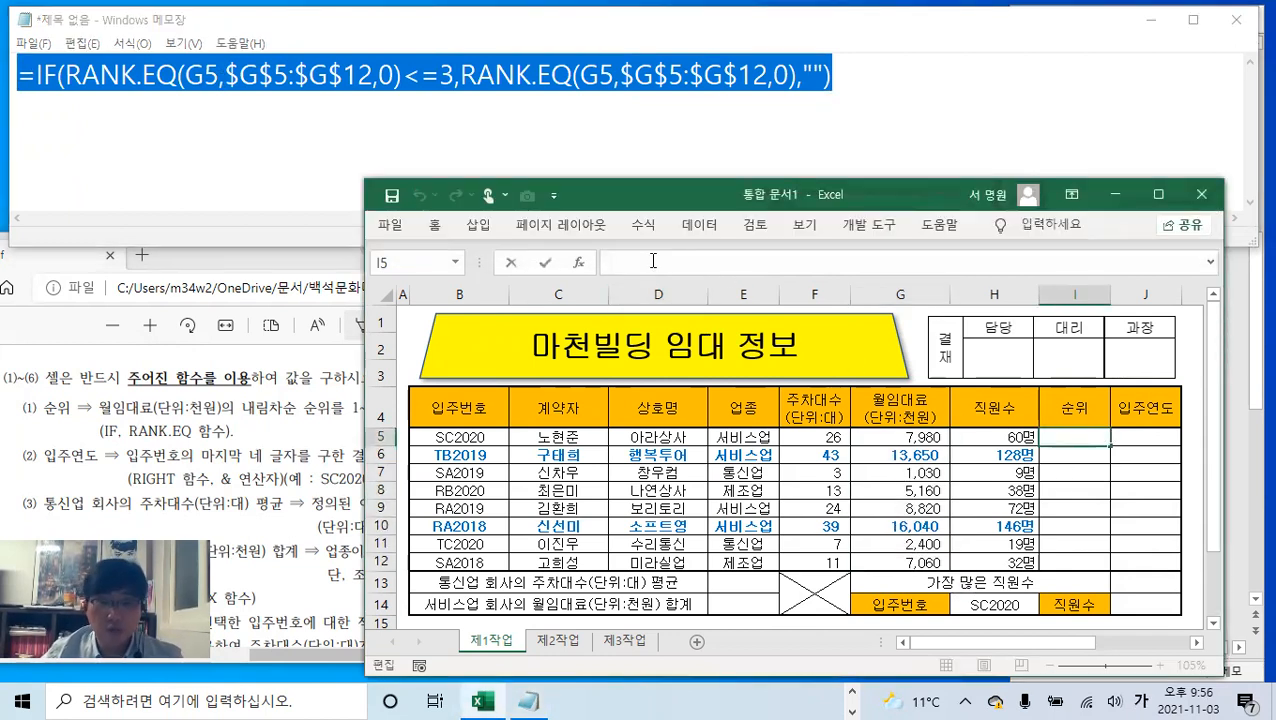
pyautogui.hotkey('ctrl', 'v')
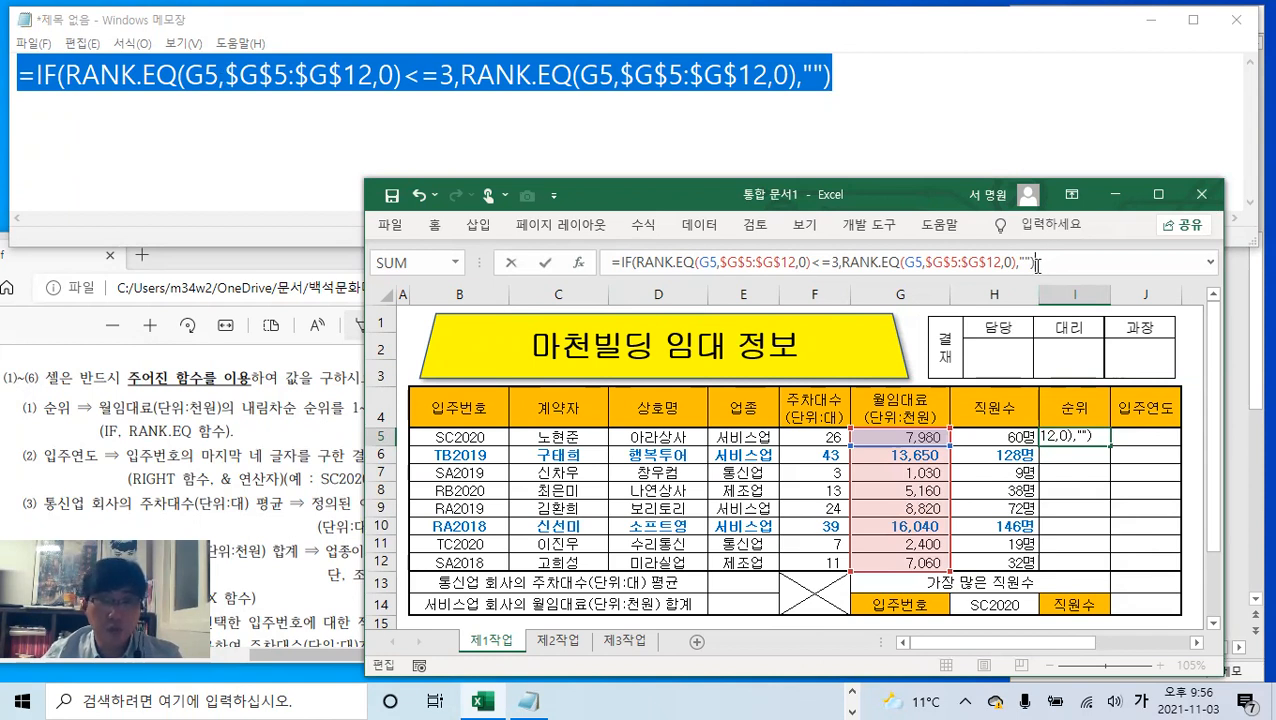
pyautogui.click(545, 262)
pyautogui.moveTo(1110, 445); pyautogui.dragTo(1121, 563)
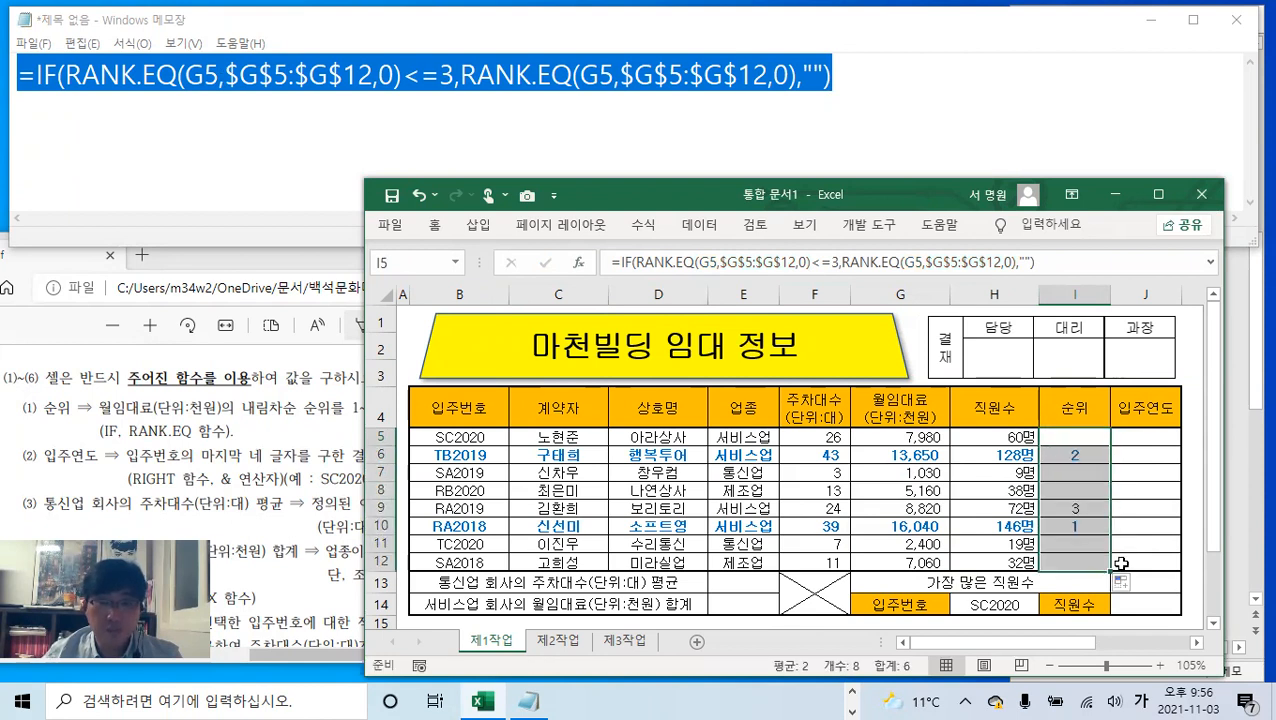
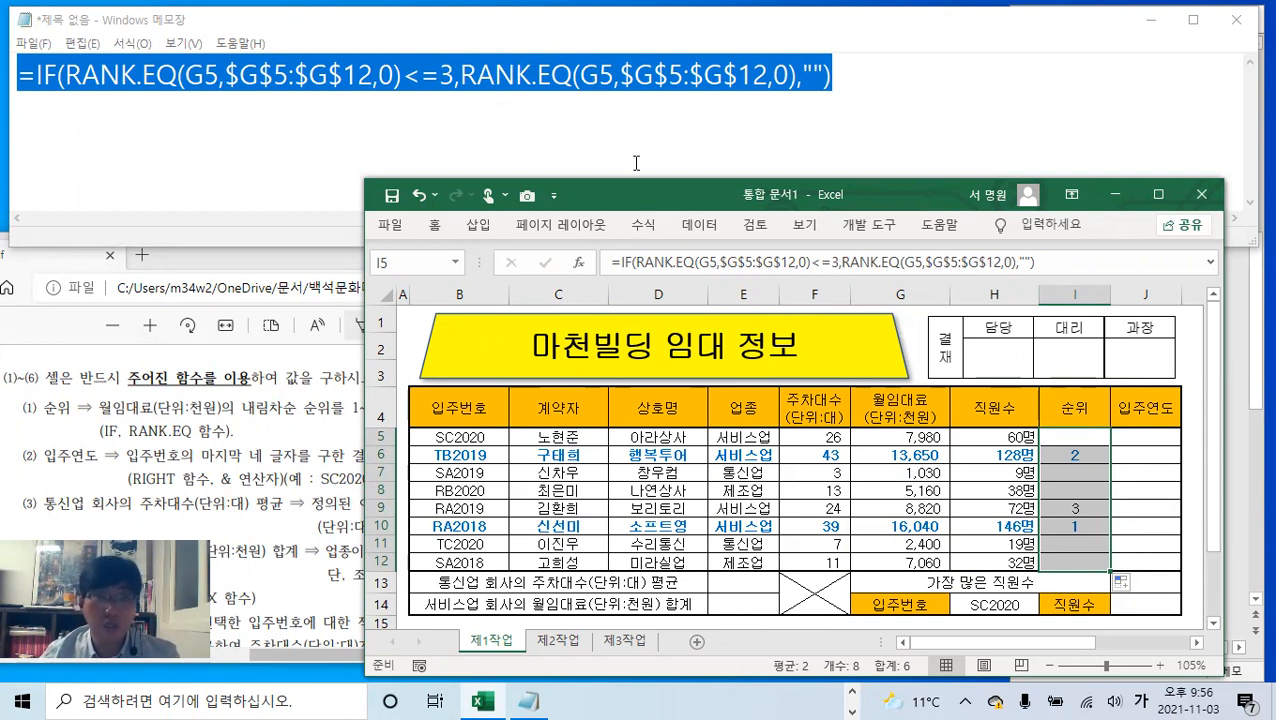
pyautogui.click(303, 80)
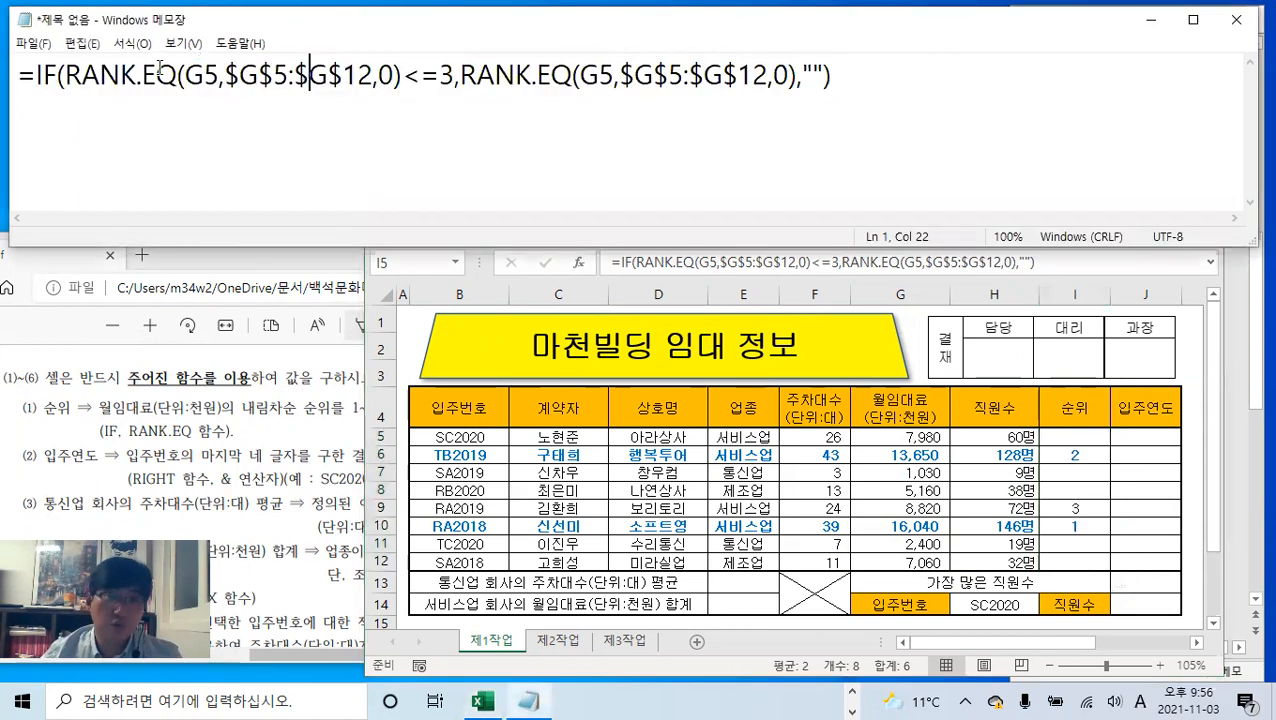
pyautogui.moveTo(65, 77); pyautogui.dragTo(797, 78)
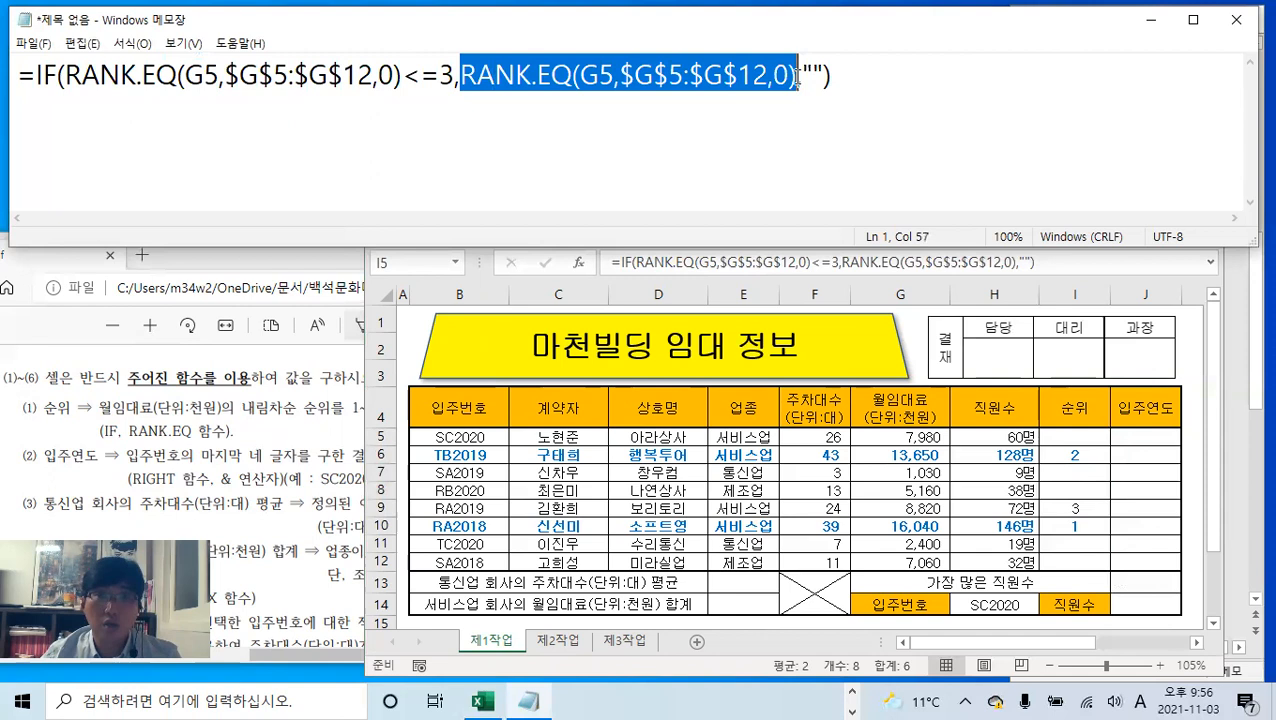
pyautogui.moveTo(456, 77); pyautogui.dragTo(124, 77)
pyautogui.moveTo(803, 75); pyautogui.dragTo(846, 75)
# - On a new line in Notepad, start the formula for task (2) 입주연도 with =RIGHT(
pyautogui.click(846, 75)
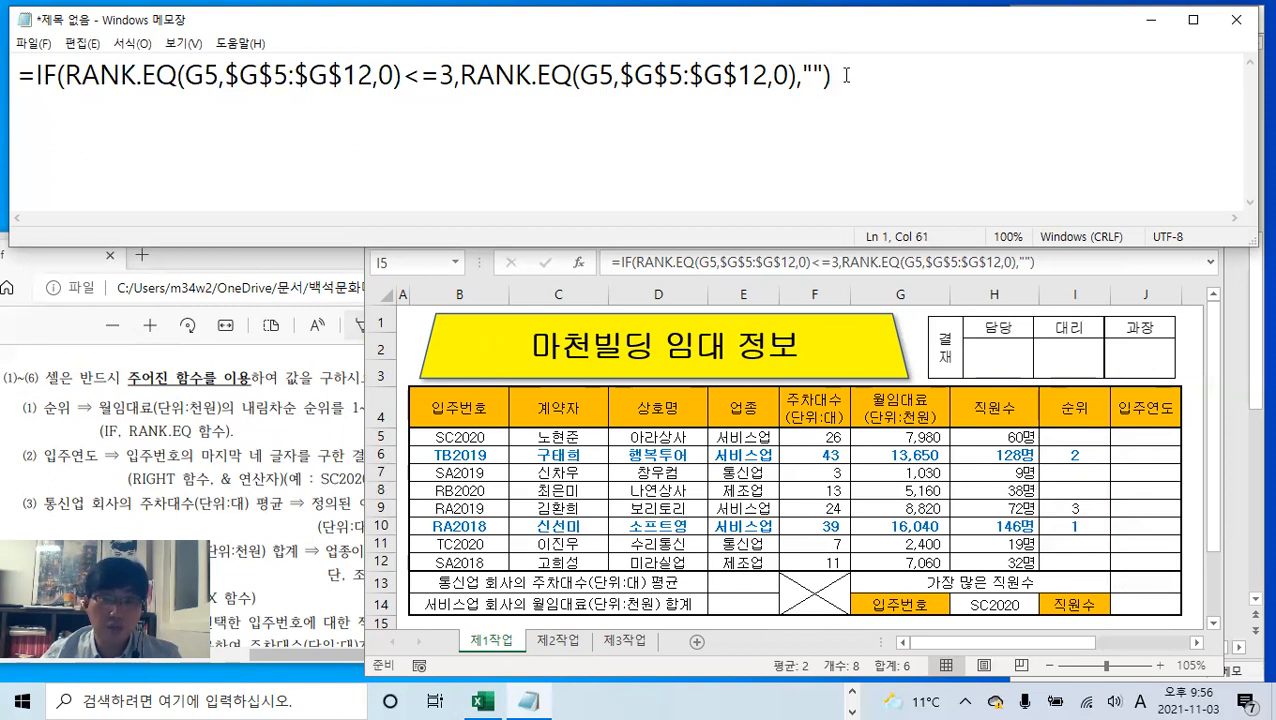
pyautogui.press('Return')
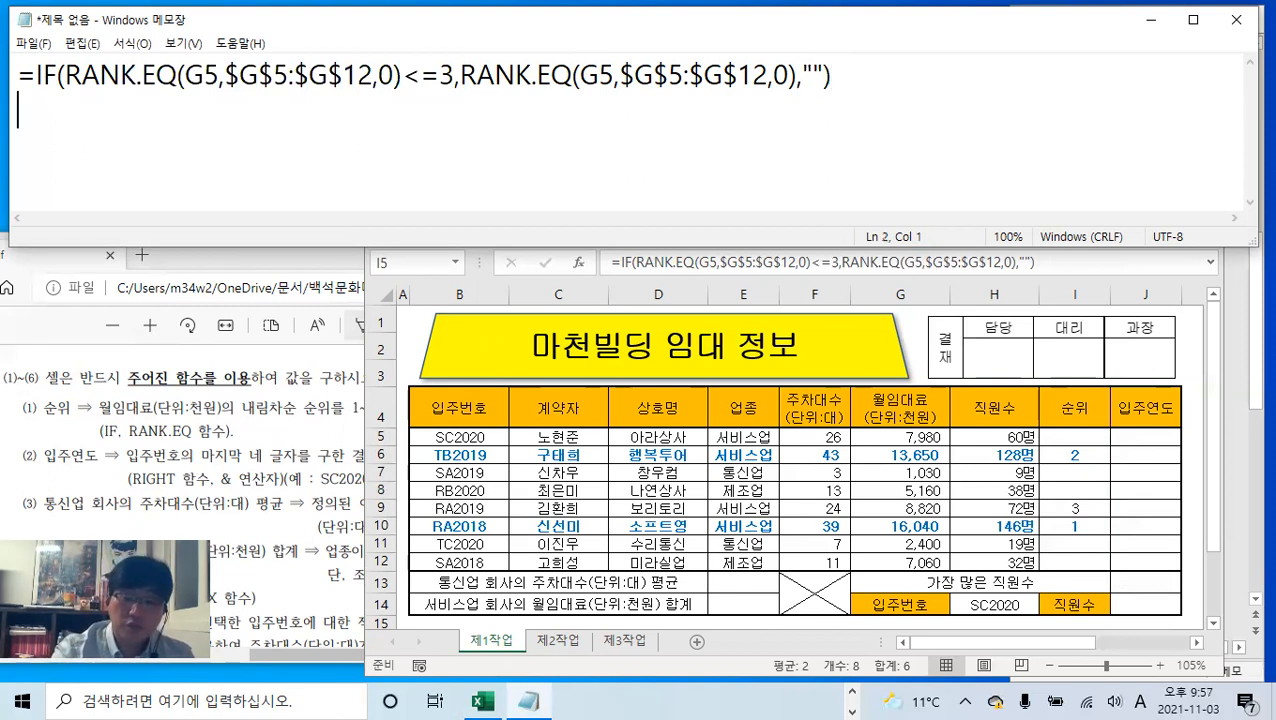
pyautogui.write('=')
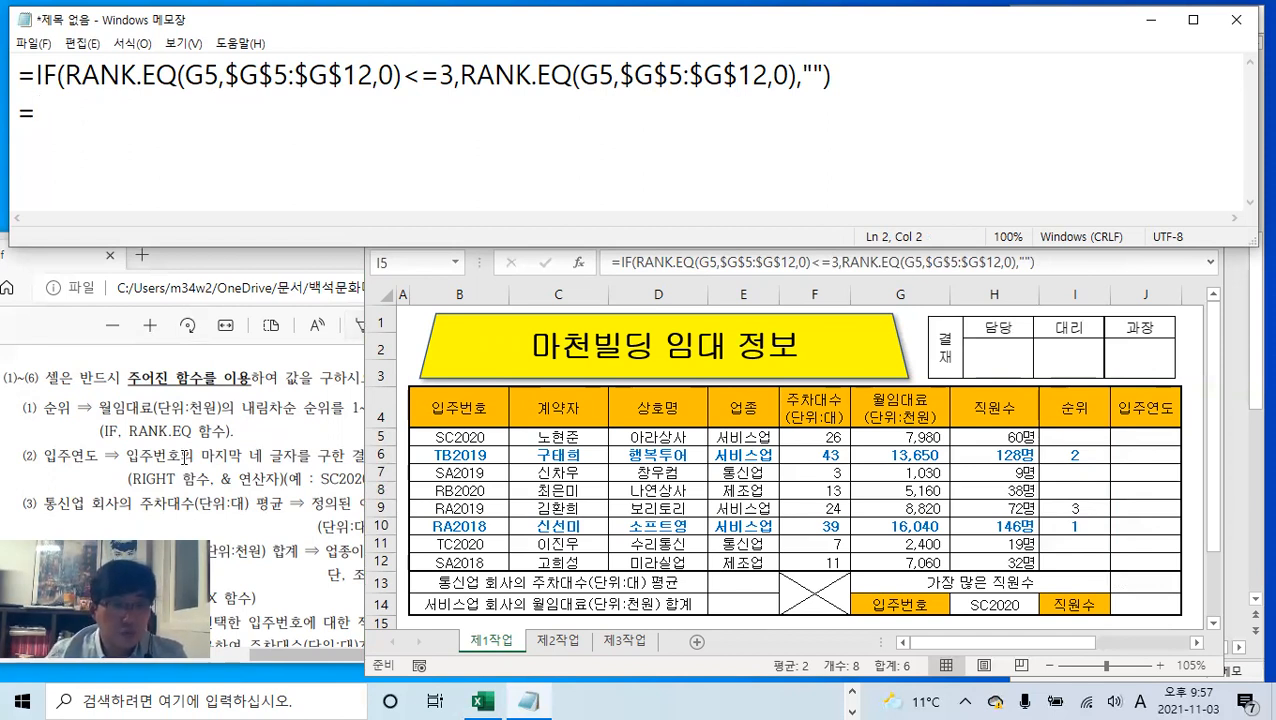
pyautogui.click(318, 484)
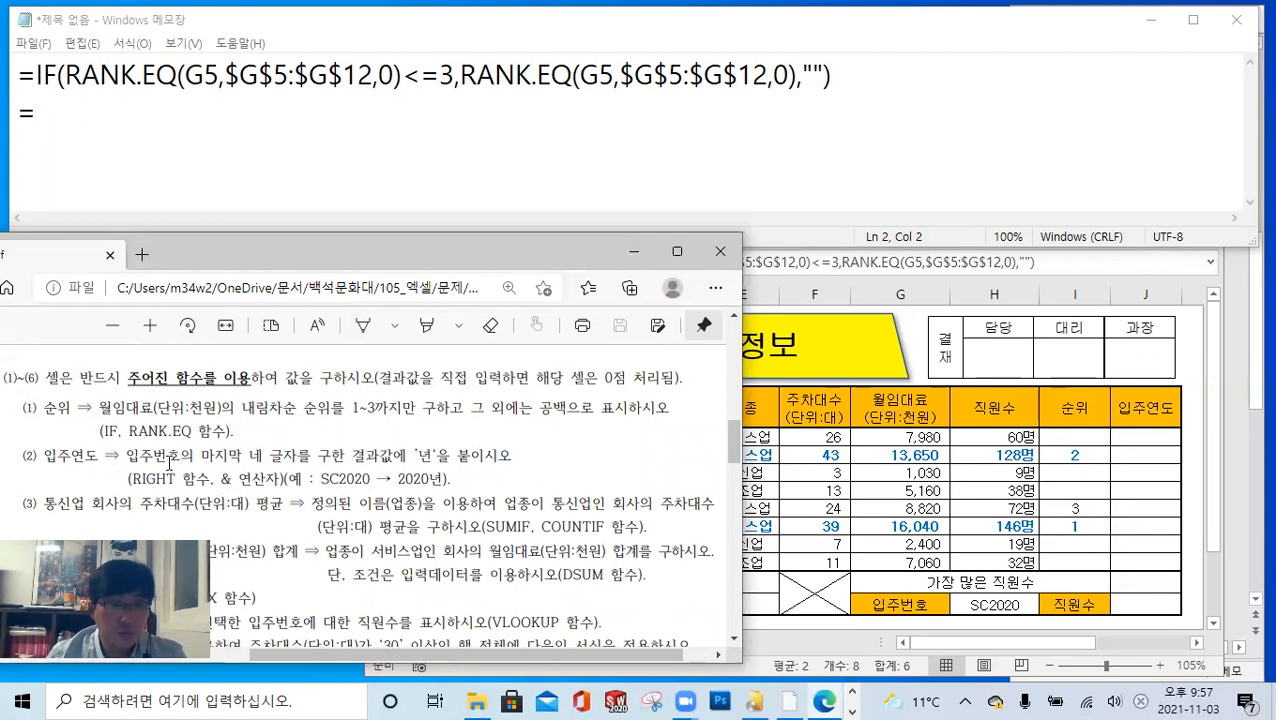
pyautogui.click(140, 110)
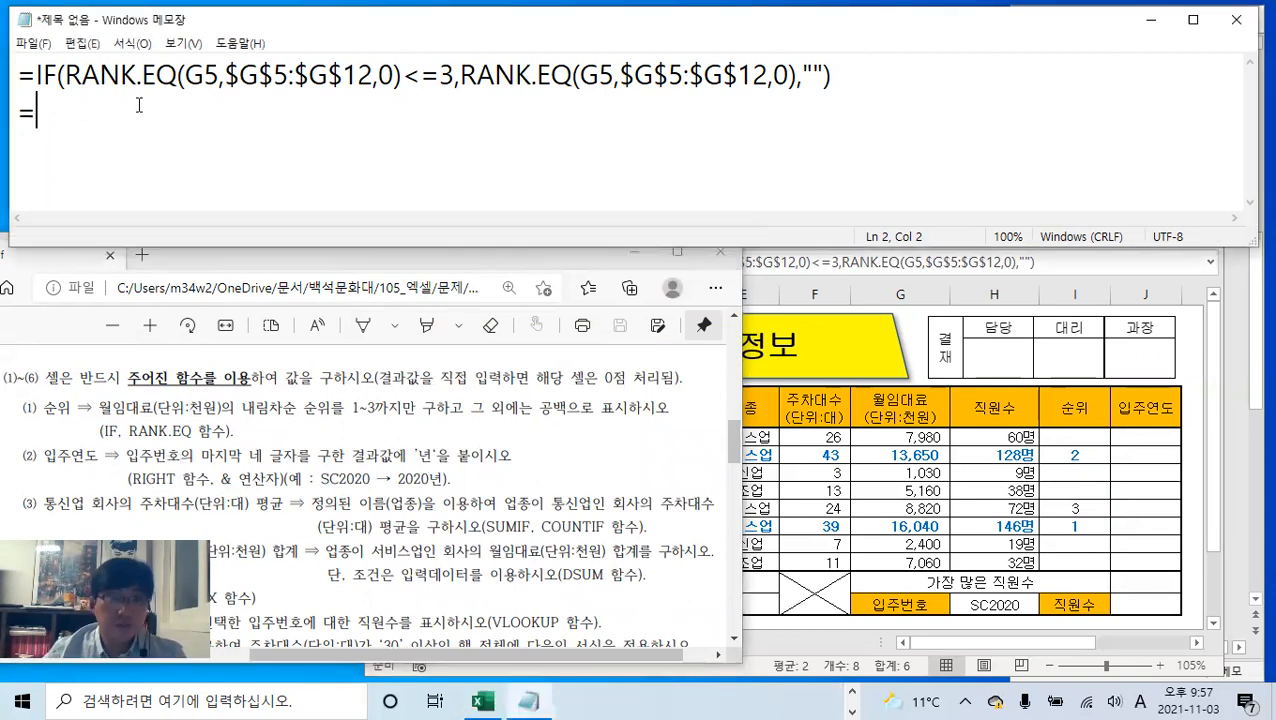
pyautogui.click(922, 401)
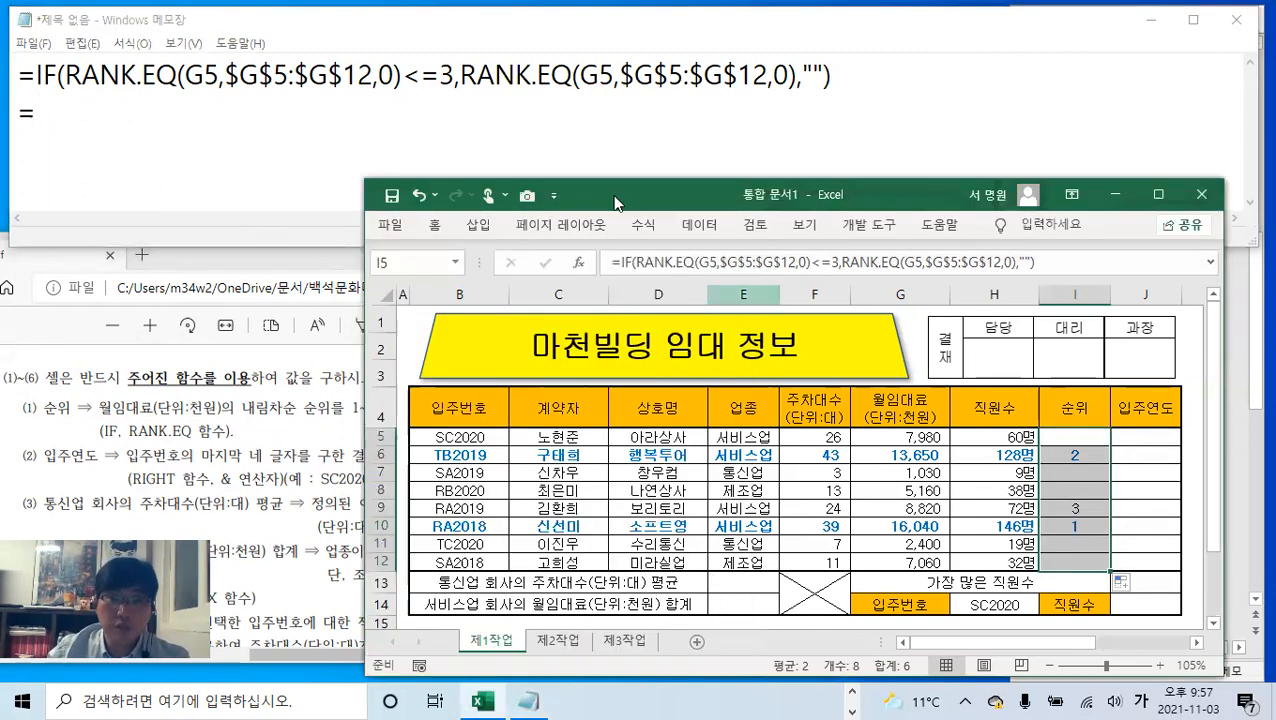
pyautogui.click(122, 114)
pyautogui.write('RIG')
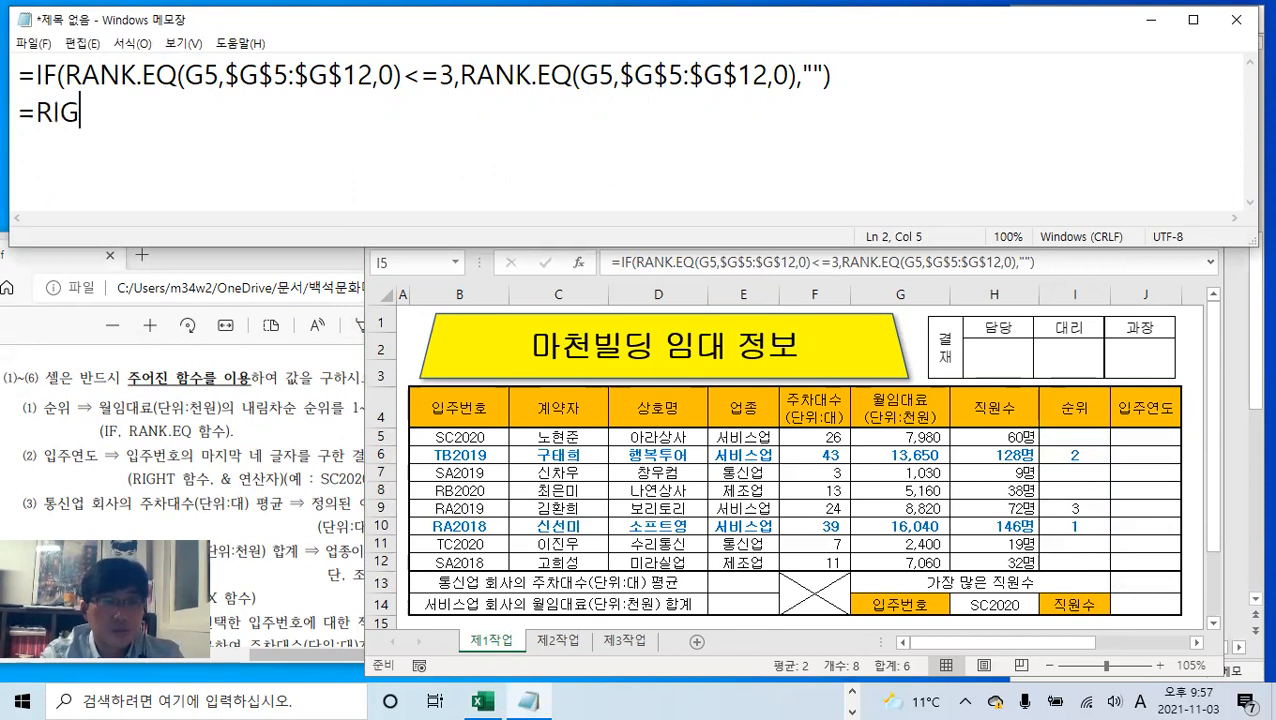
pyautogui.write('HT(')
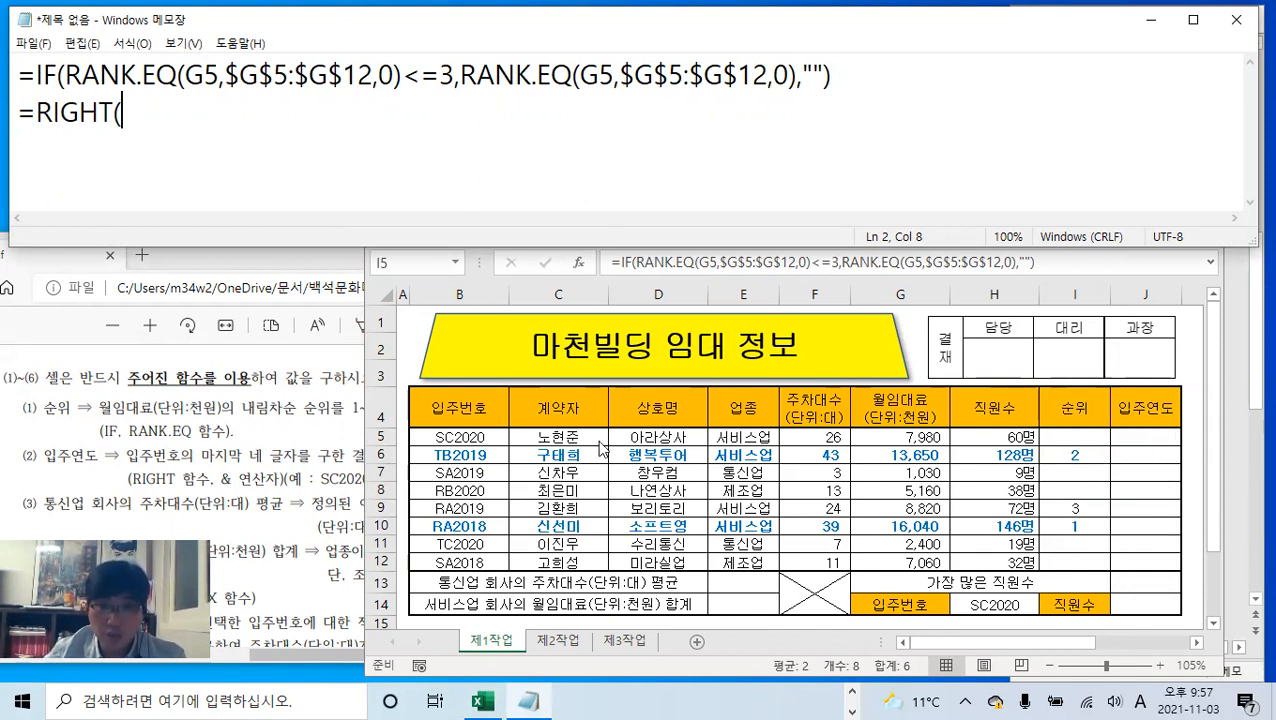
# - Complete the RIGHT call with cell B5 and 4 characters, so the line reads =RIGHT(B5,4)
pyautogui.press('ctrl')
pyautogui.press('ctrl')
pyautogui.press('ctrl')
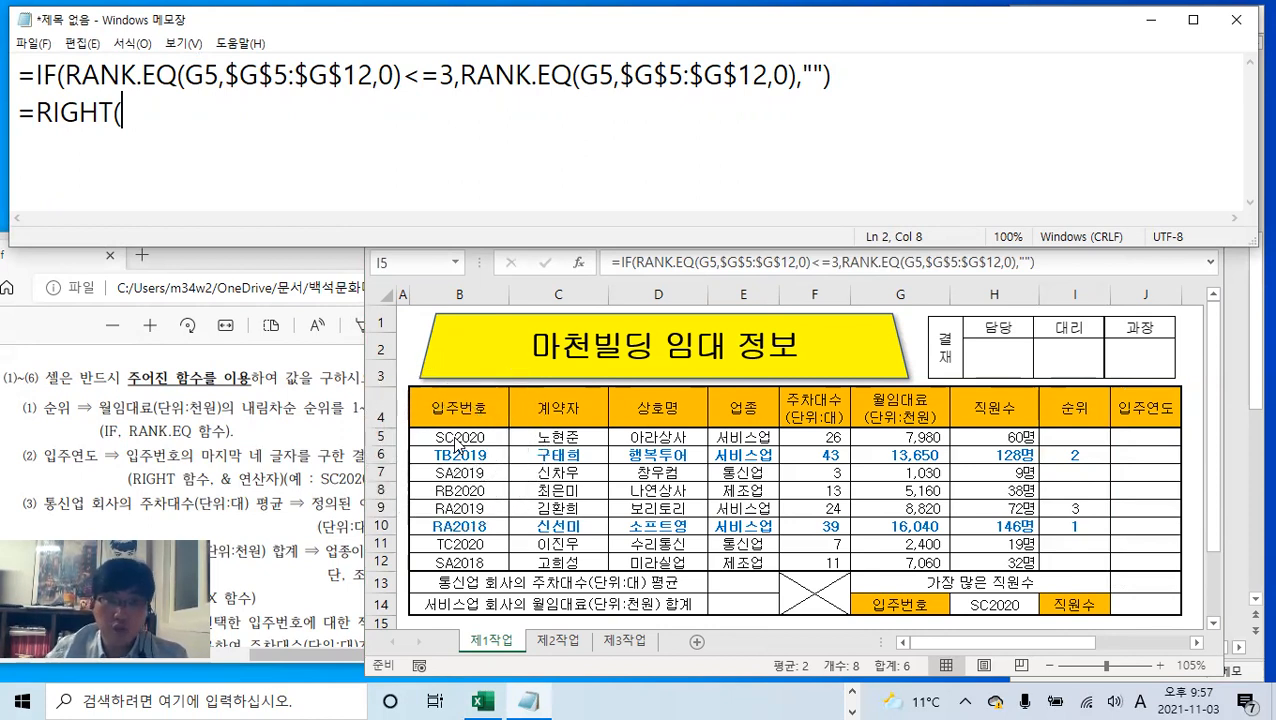
pyautogui.write('B%')
pyautogui.press('BackSpace')
pyautogui.write('5')
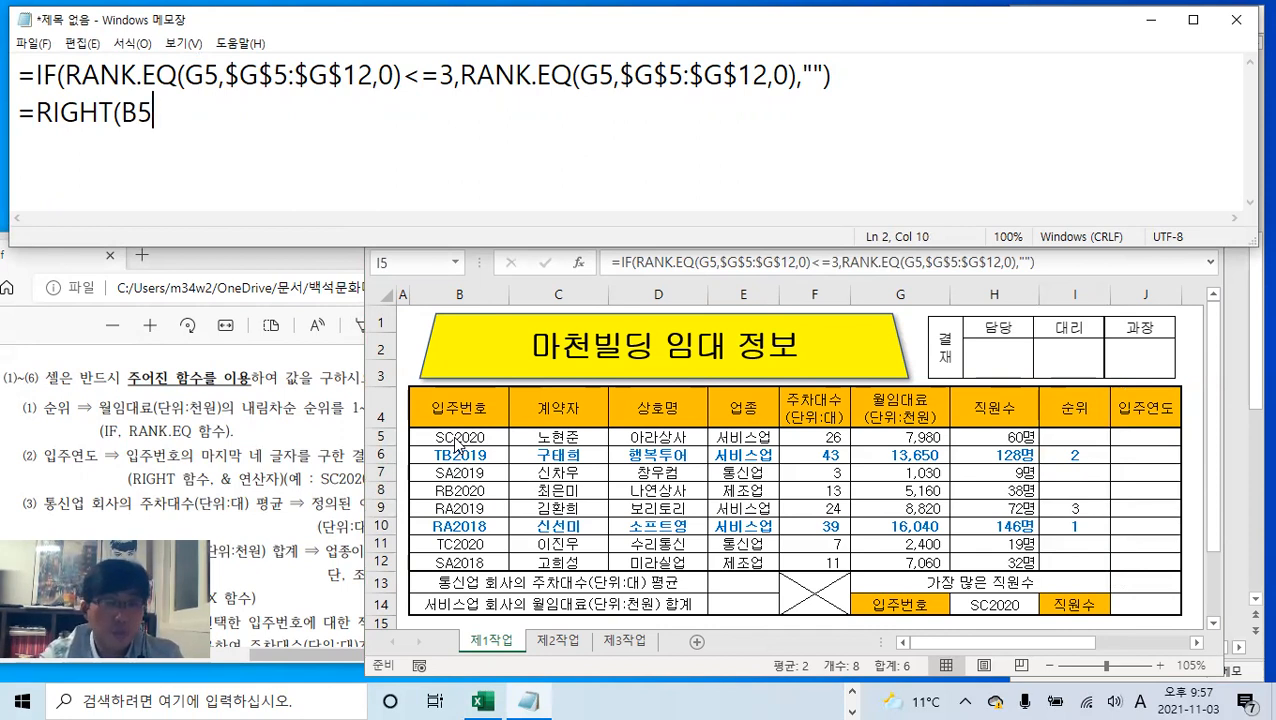
pyautogui.write(',')
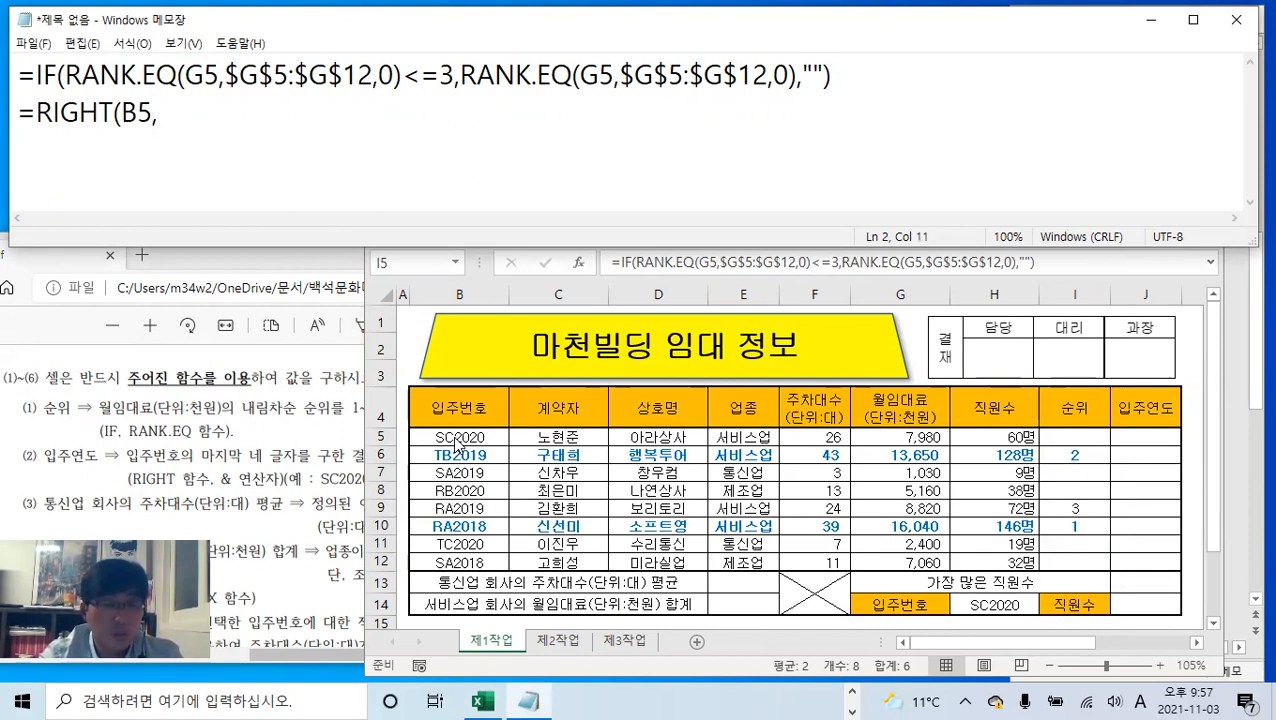
pyautogui.write('4)')
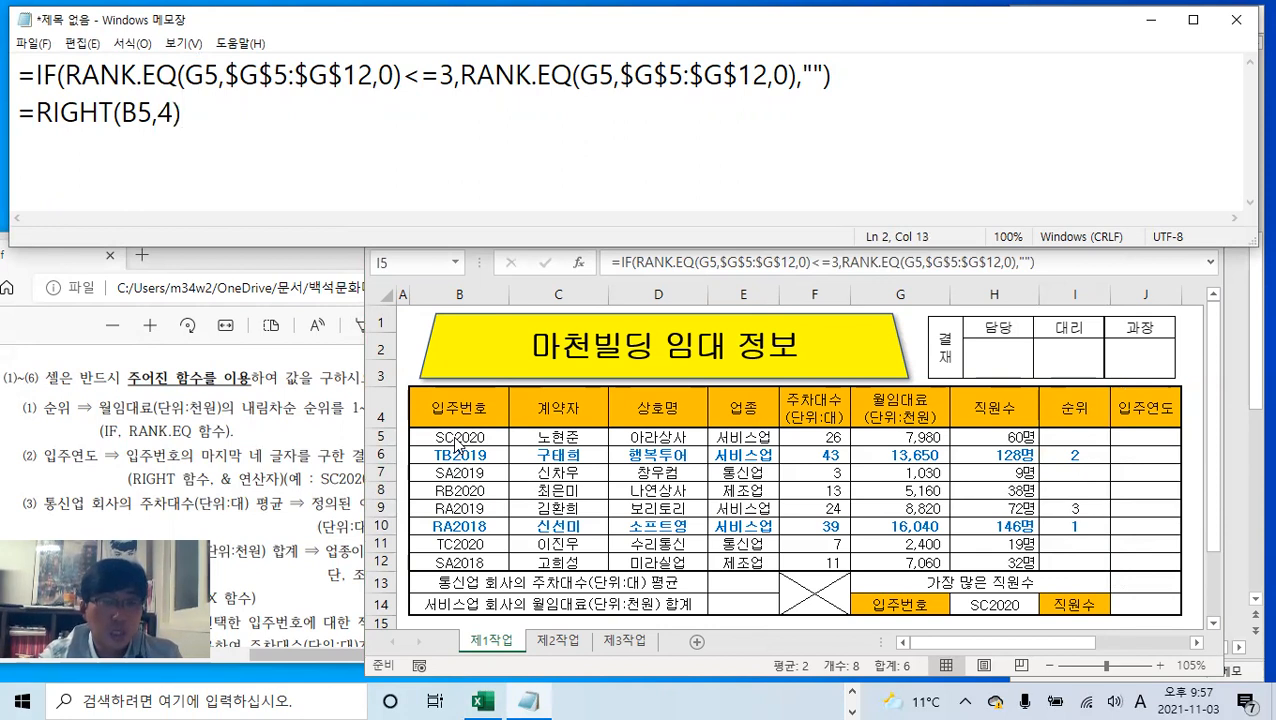
# - Write the alternative formula =MID(B5,3,4) on a new line below the RIGHT formula
pyautogui.press('Return')
pyautogui.write('=')
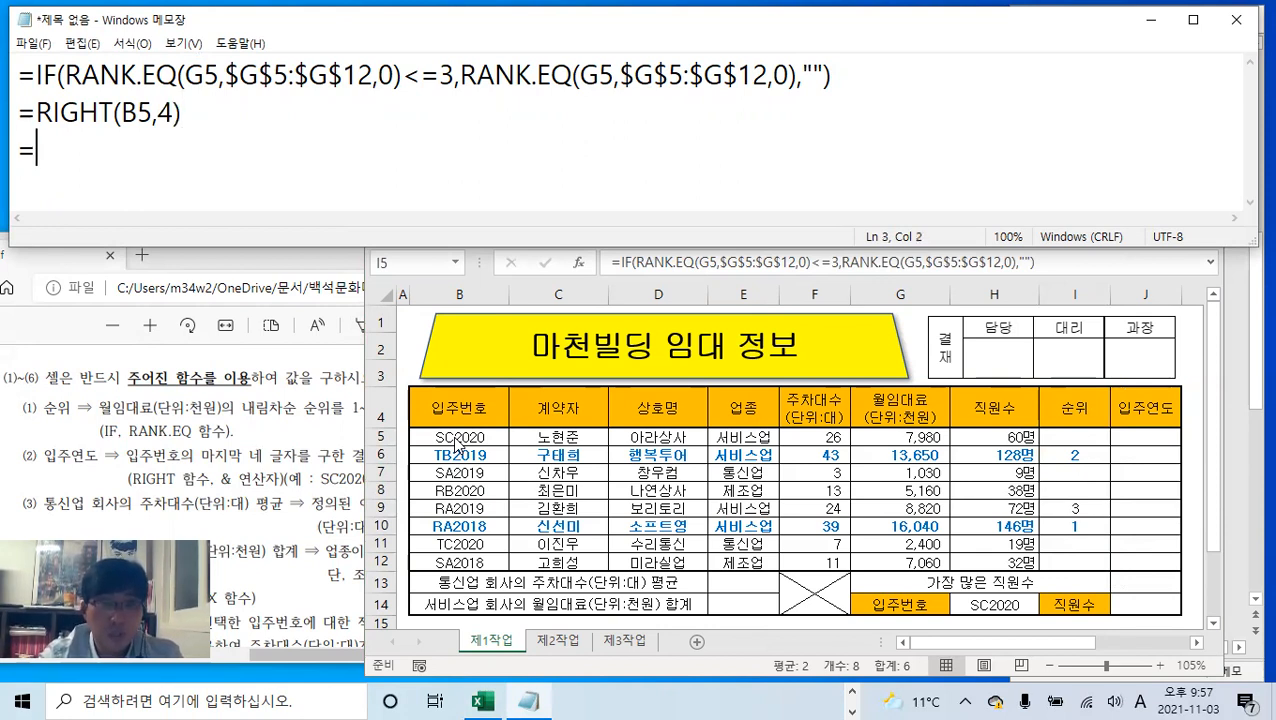
pyautogui.write('MI')
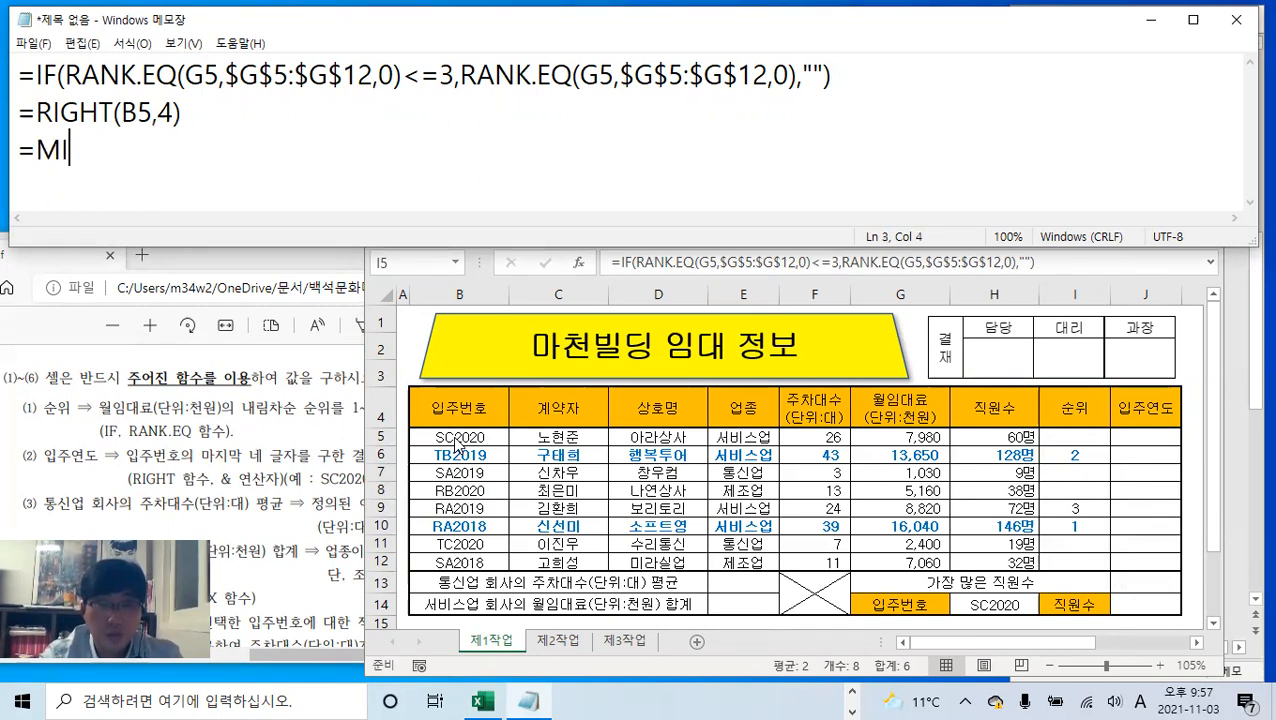
pyautogui.write('D(B5,')
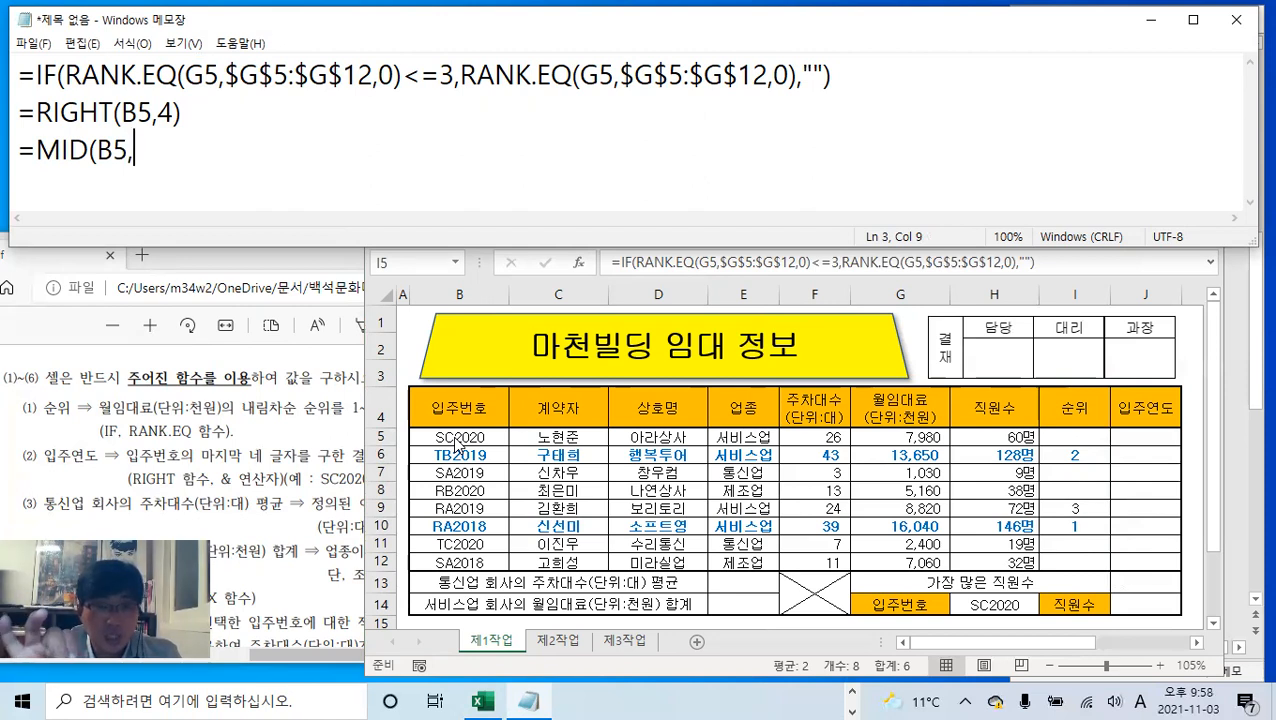
pyautogui.write('3,')
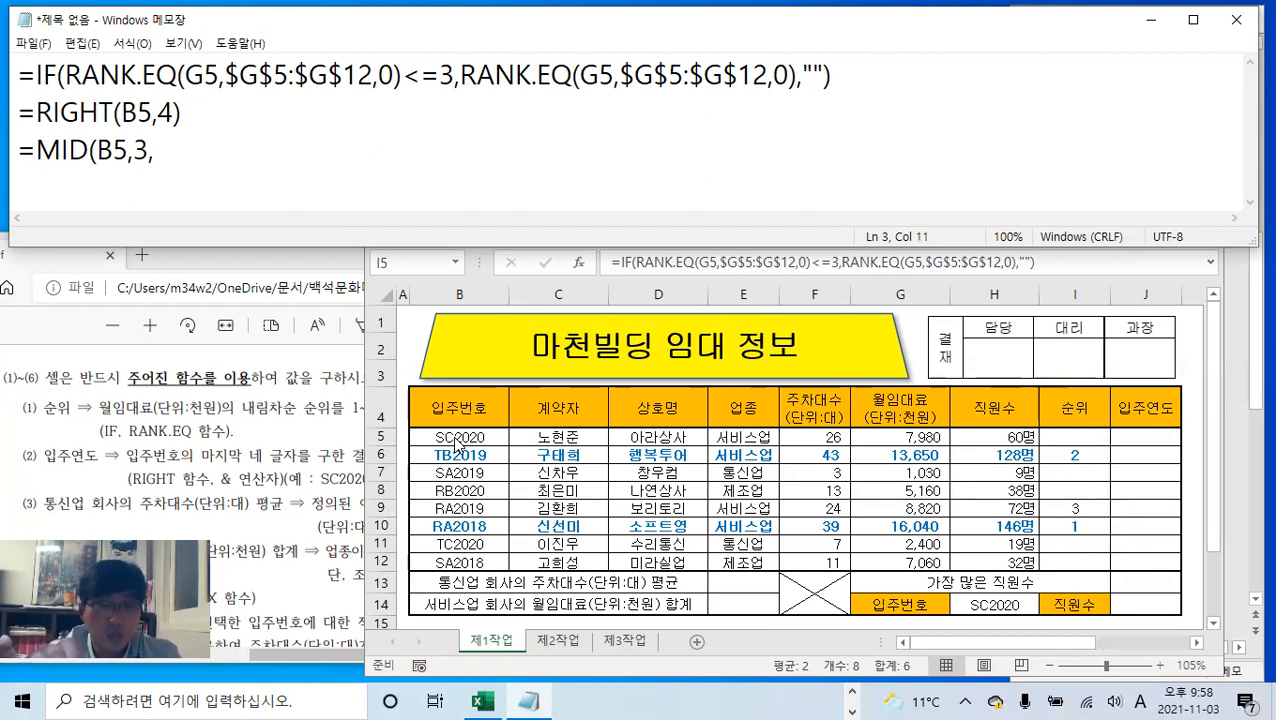
pyautogui.write('4)')
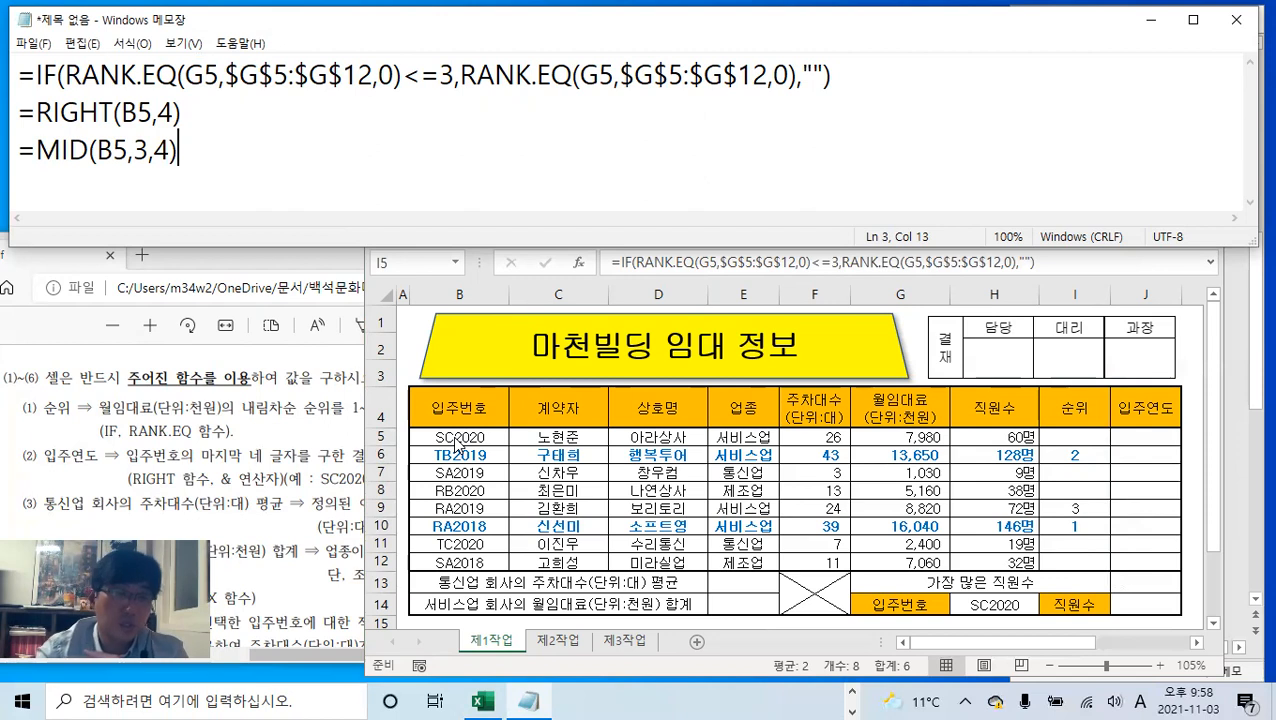
# - Append &"년" to the end of the RIGHT formula, as task (2) in the exam sheet requires
pyautogui.moveTo(181, 112); pyautogui.dragTo(183, 150)
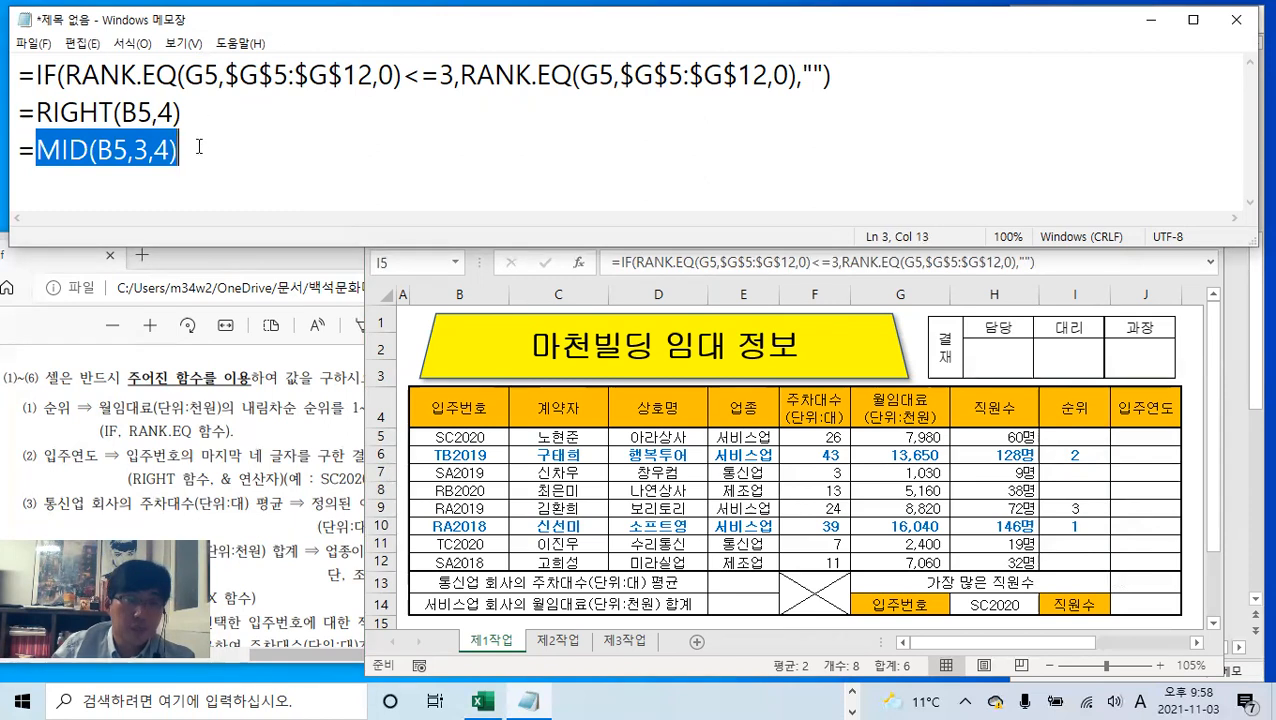
pyautogui.click(201, 110)
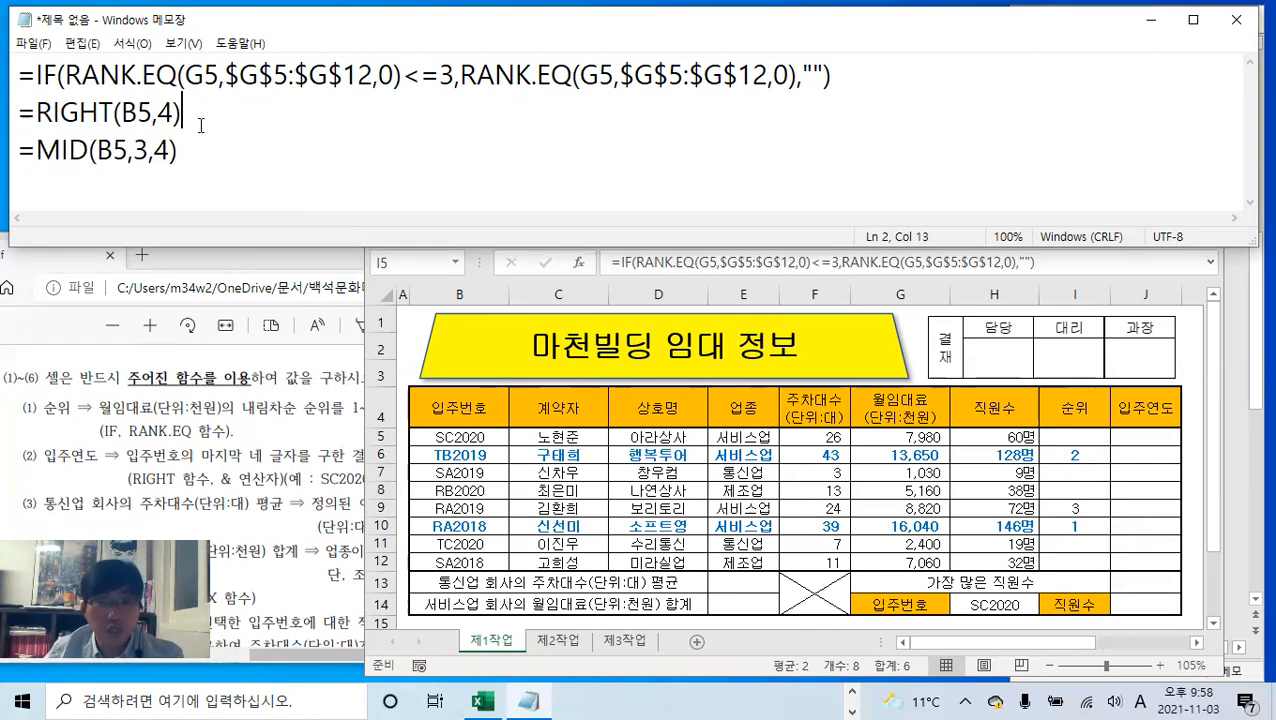
pyautogui.click(240, 503)
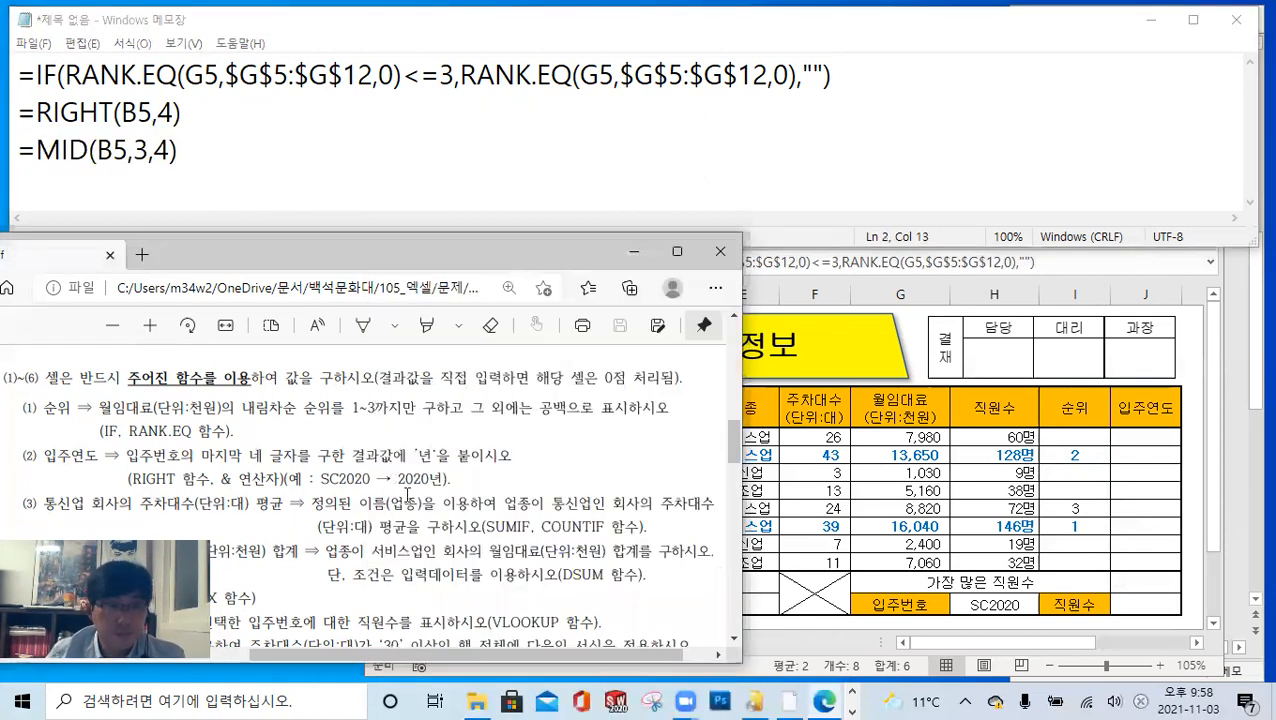
pyautogui.click(212, 113)
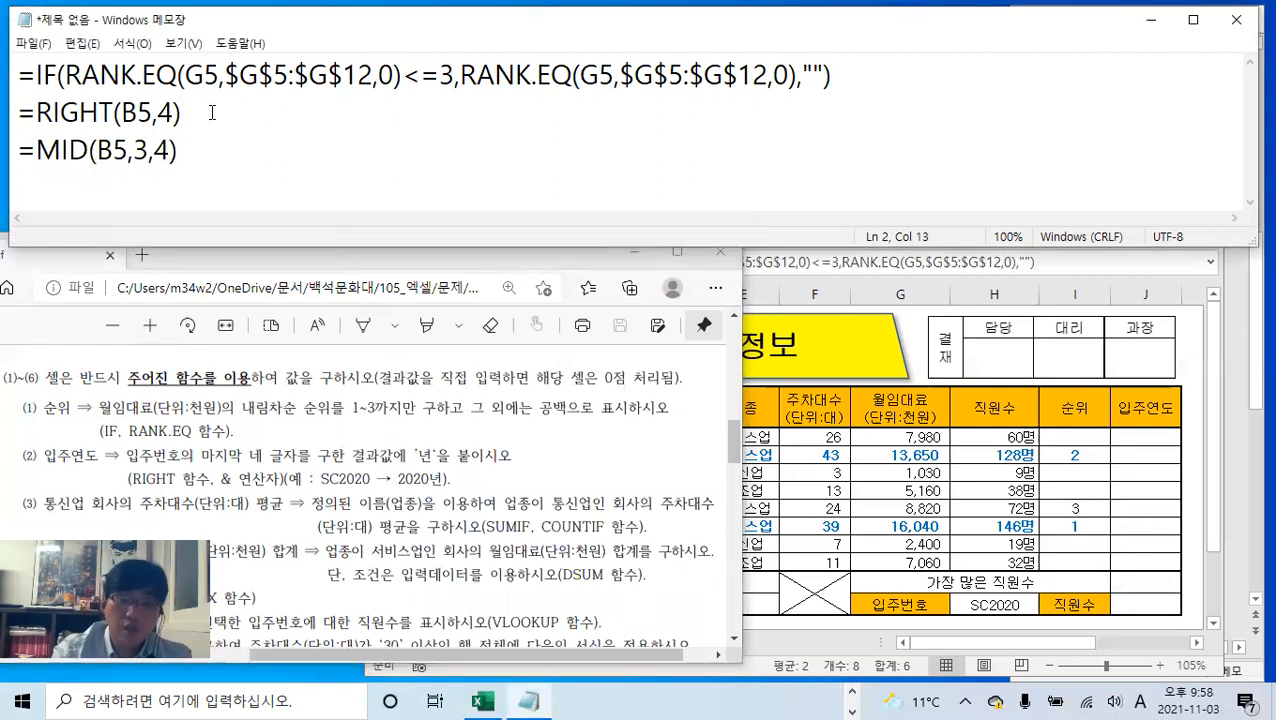
pyautogui.write('&')
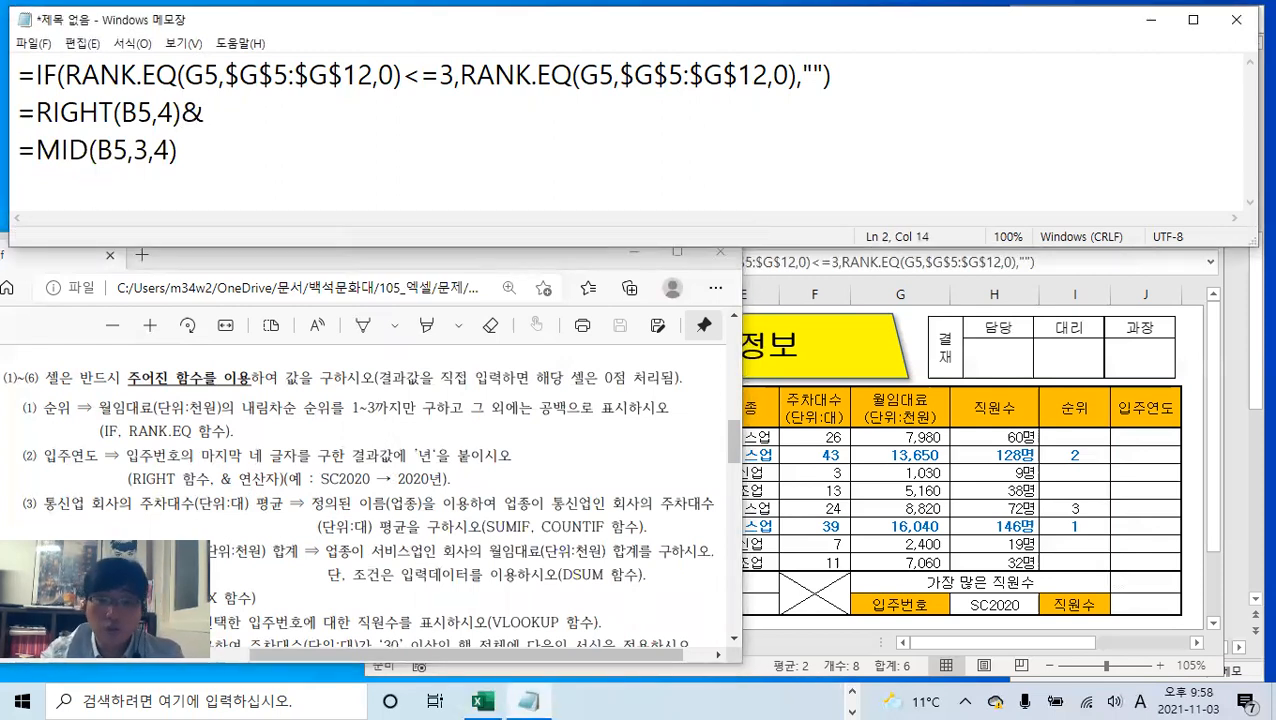
pyautogui.write('"년"')
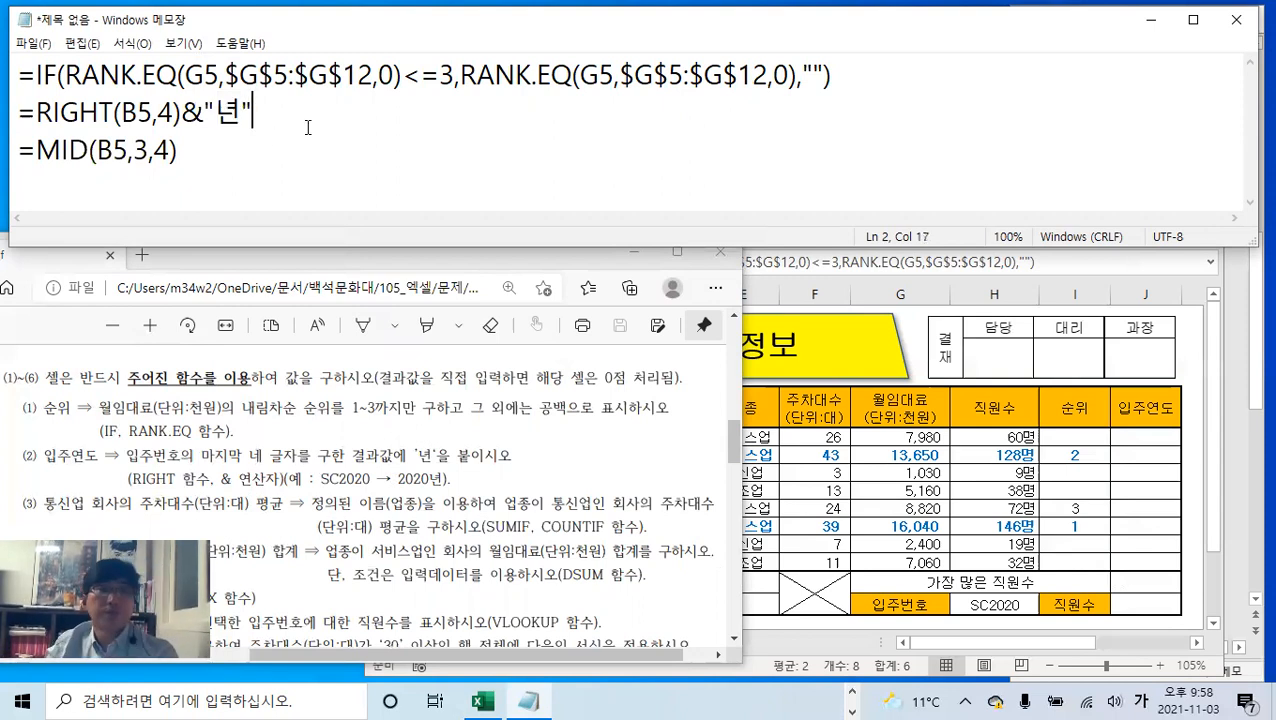
# - Copy =RIGHT(B5,4)&"년" from Notepad into cell J5 of the Excel sheet and fill it down to J12
pyautogui.click(210, 157)
pyautogui.moveTo(255, 112); pyautogui.dragTo(15, 116)
pyautogui.hotkey('ctrl', 'c')
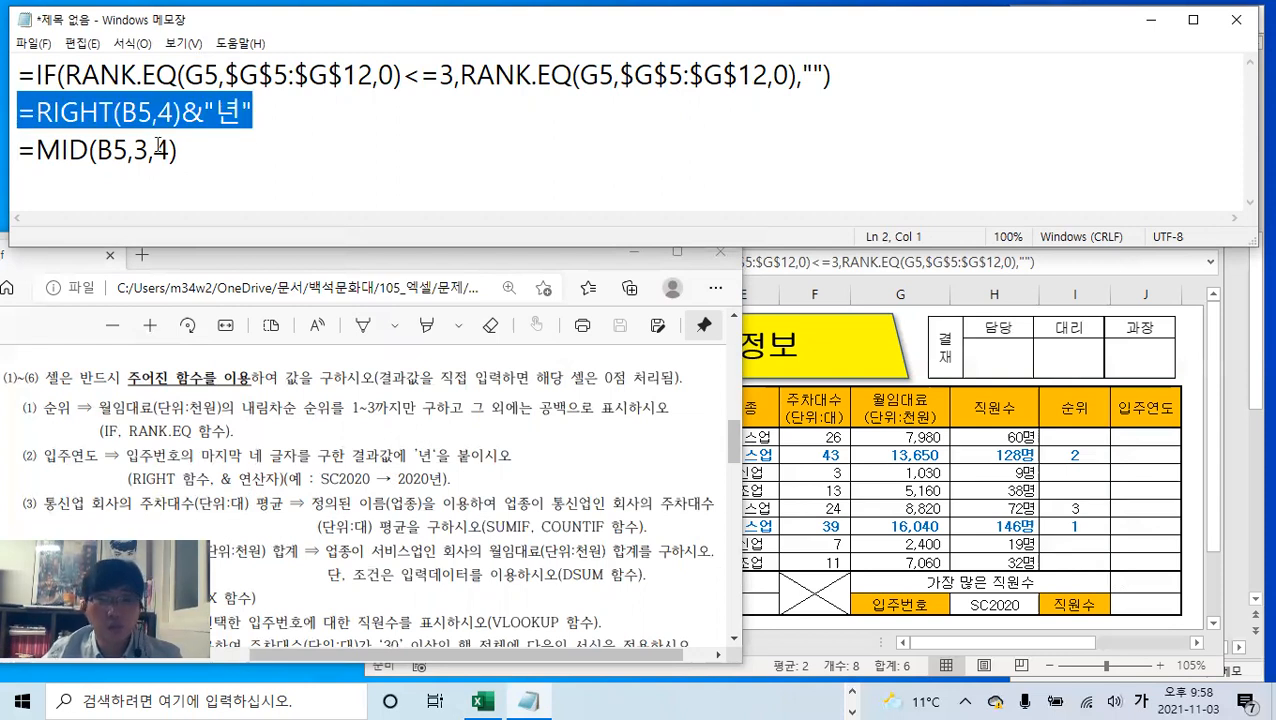
pyautogui.click(985, 313)
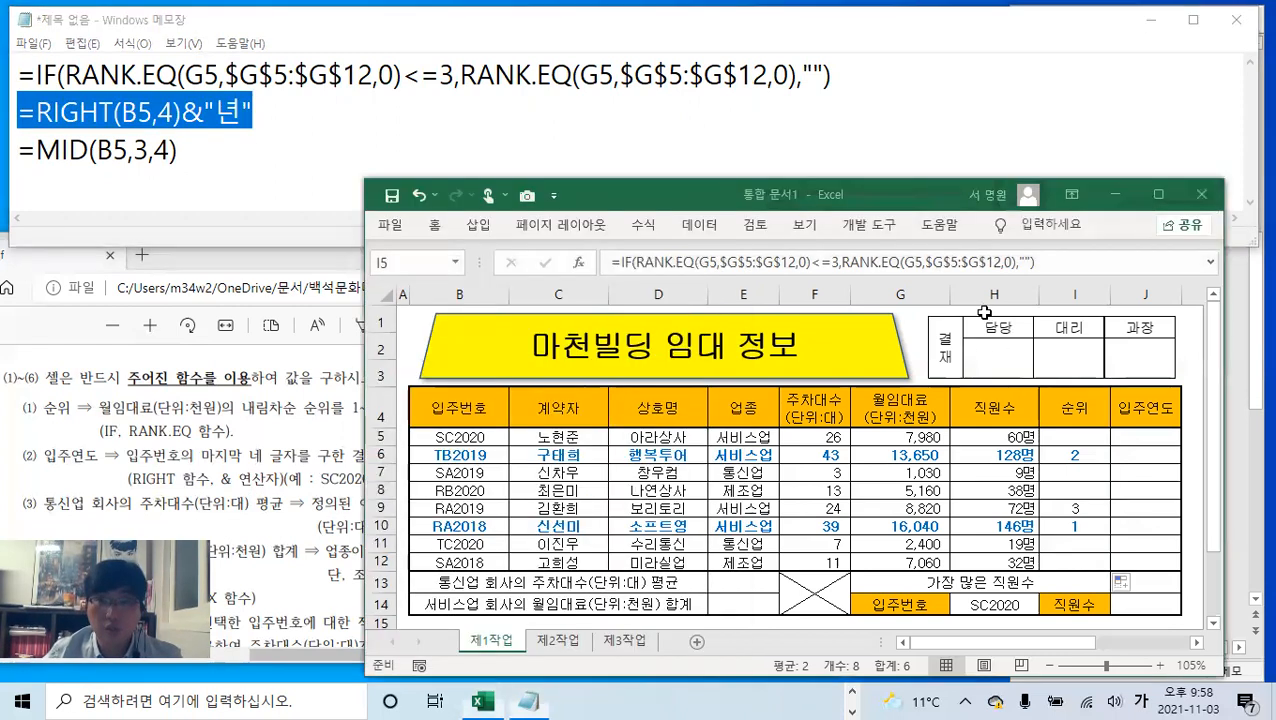
pyautogui.click(1140, 437)
pyautogui.click(628, 264)
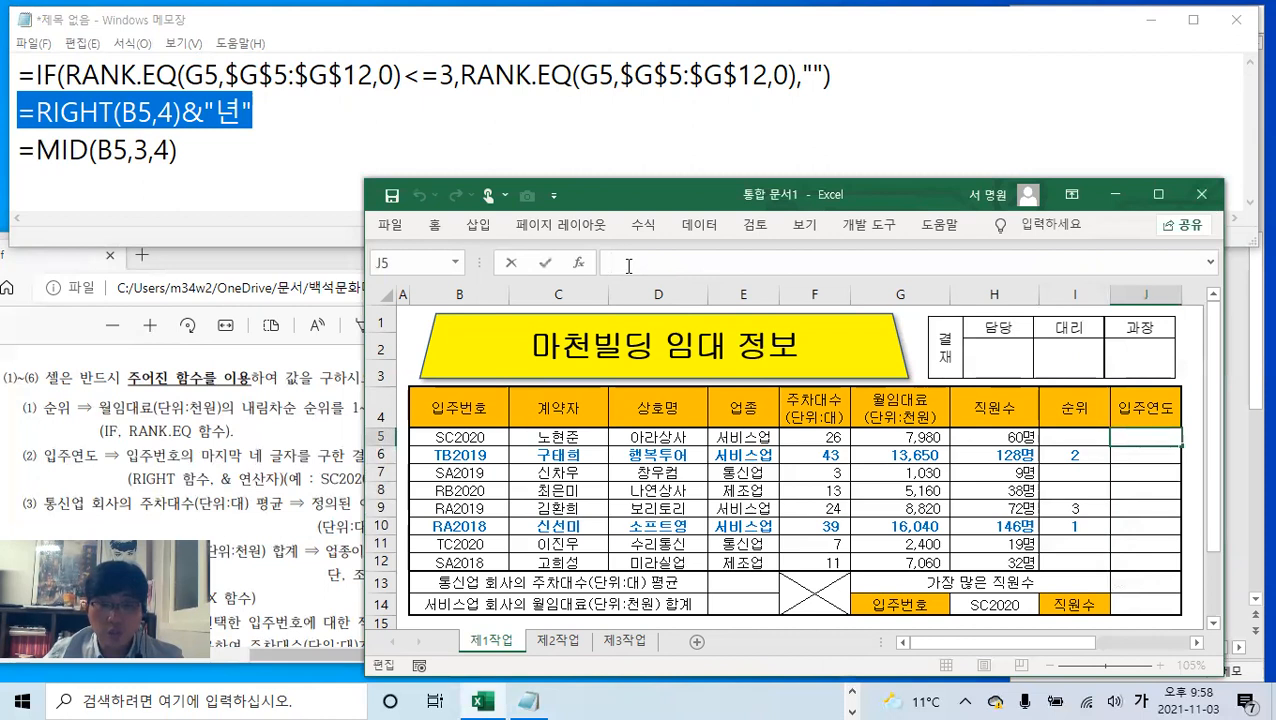
pyautogui.hotkey('ctrl', 'v')
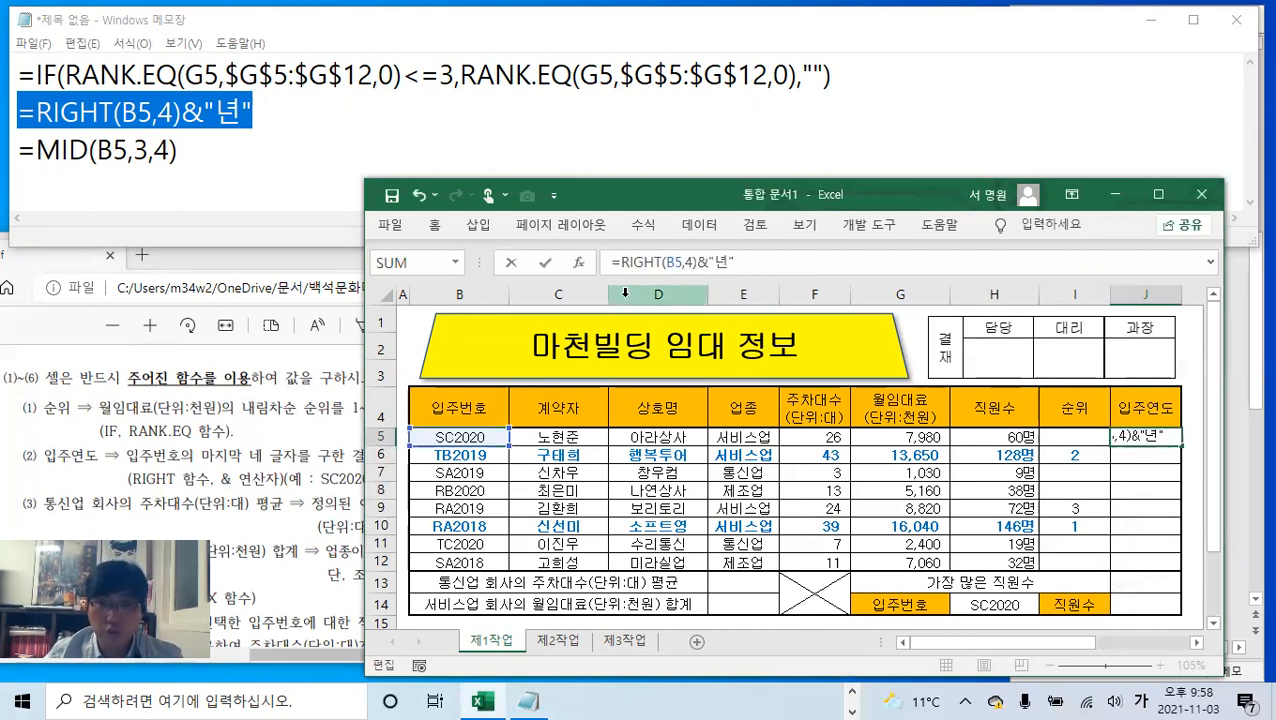
pyautogui.click(545, 262)
pyautogui.moveTo(1186, 448); pyautogui.dragTo(1183, 566)
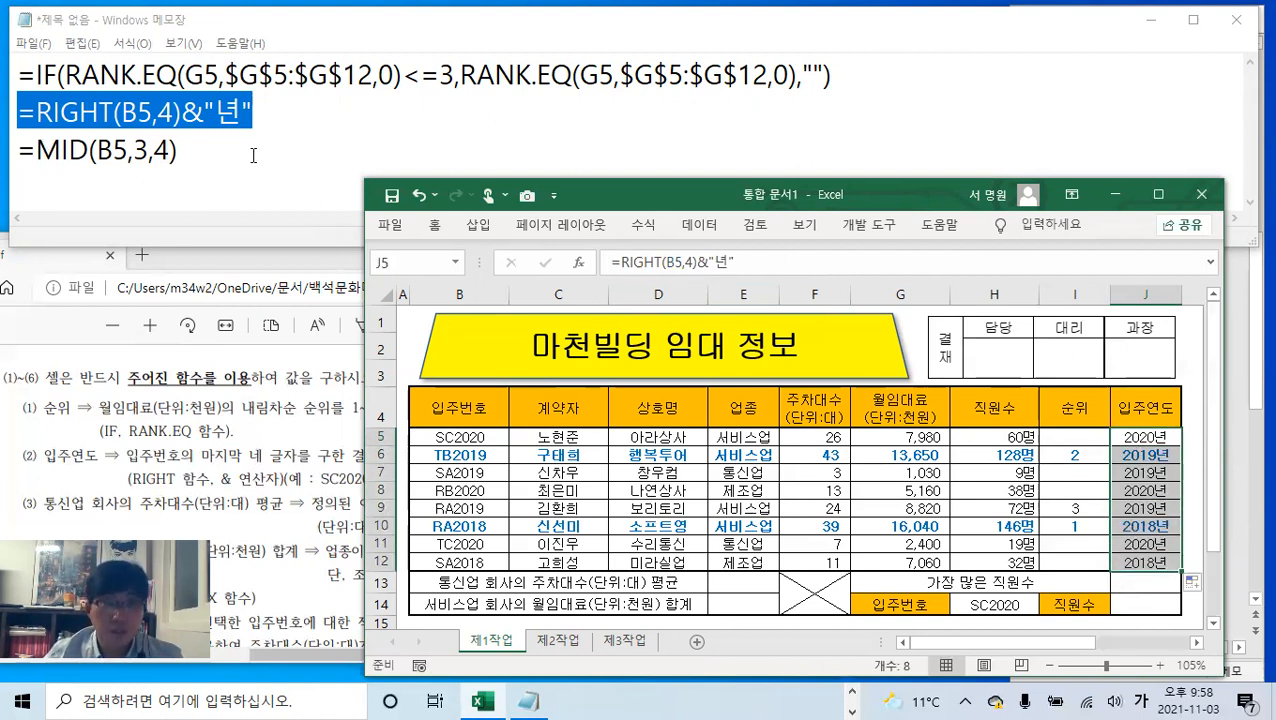
# - Move the MID formula in Notepad onto the RIGHT formula's line, separated by two tabs, and start a new line below
pyautogui.click(253, 155)
pyautogui.click(24, 150)
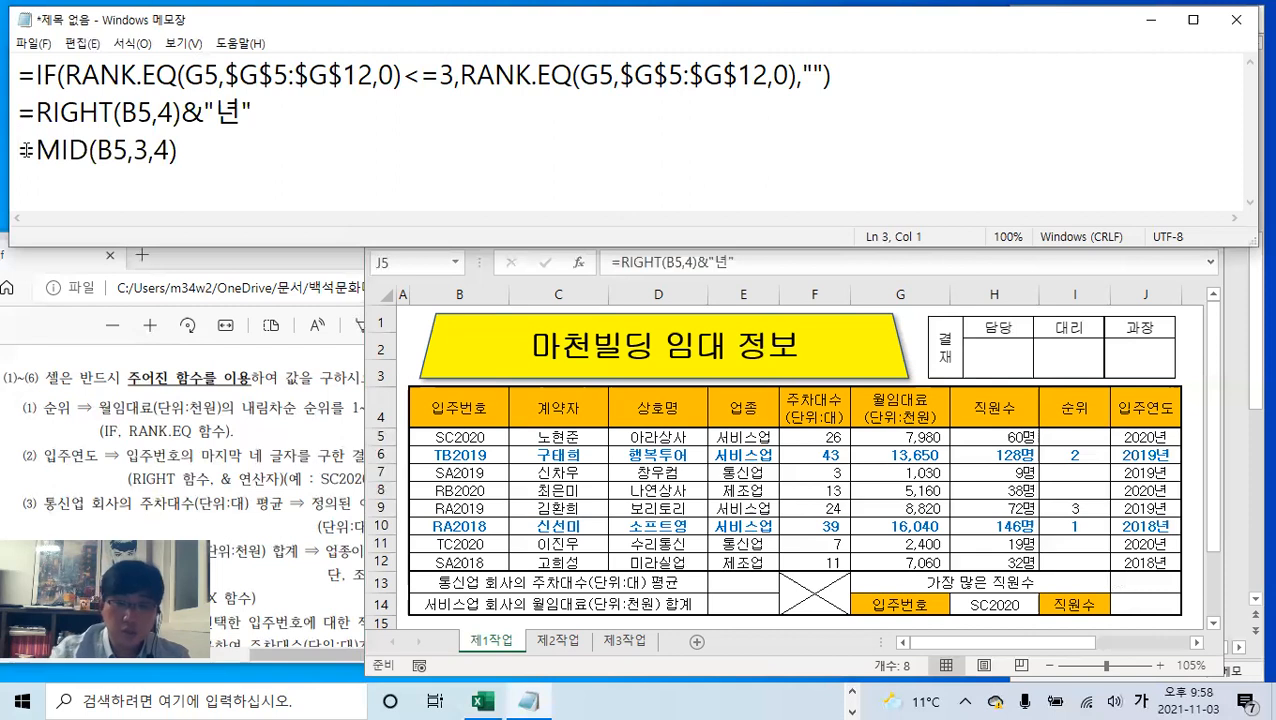
pyautogui.press('BackSpace')
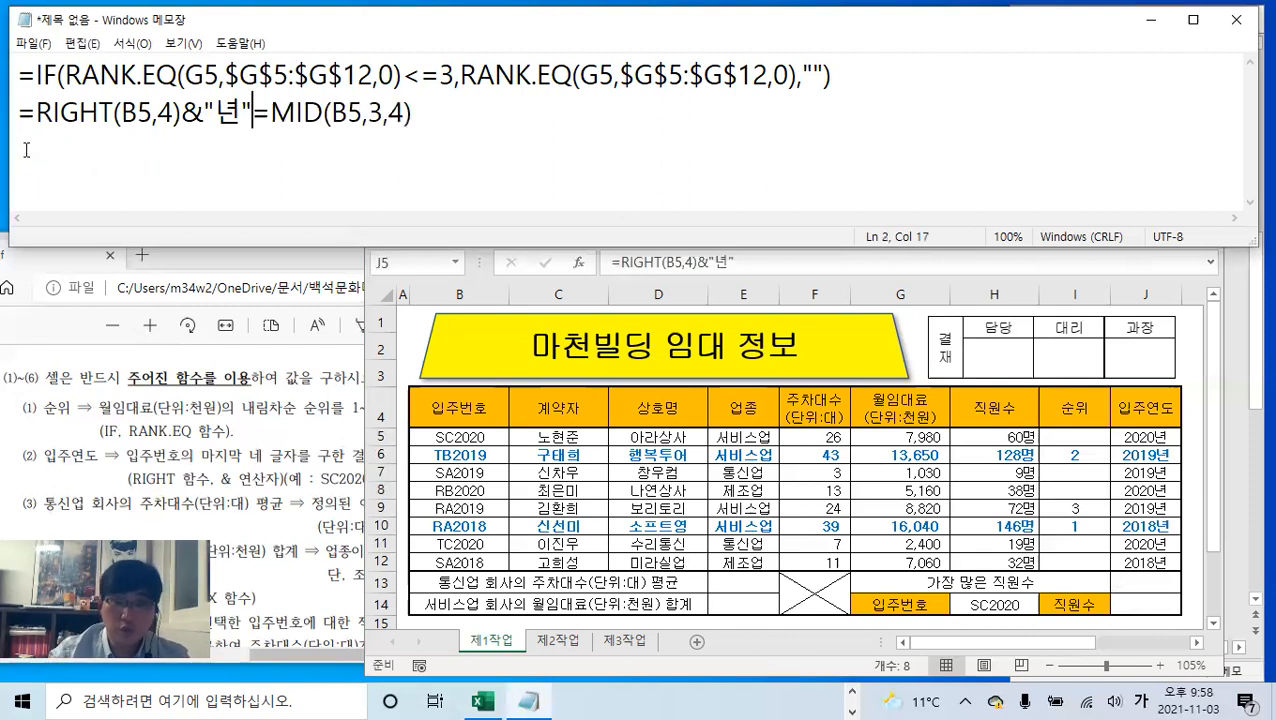
pyautogui.press('Tab')
pyautogui.press('Tab')
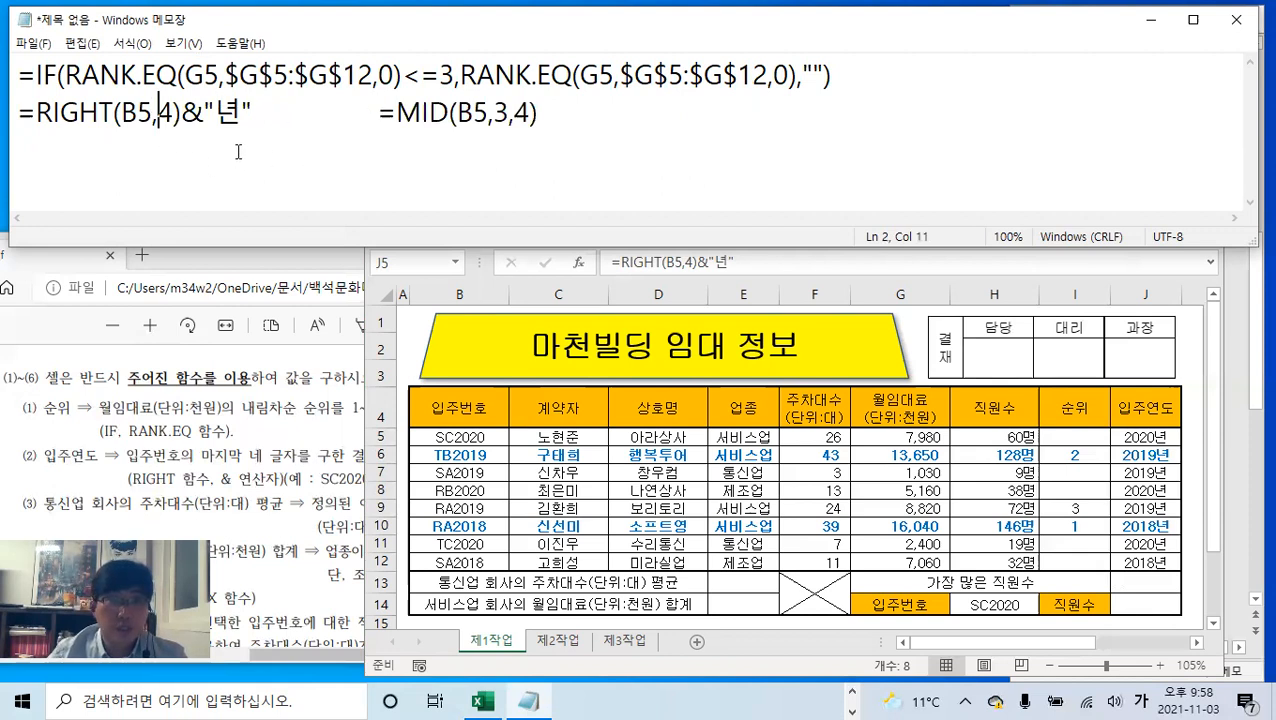
pyautogui.click(553, 121)
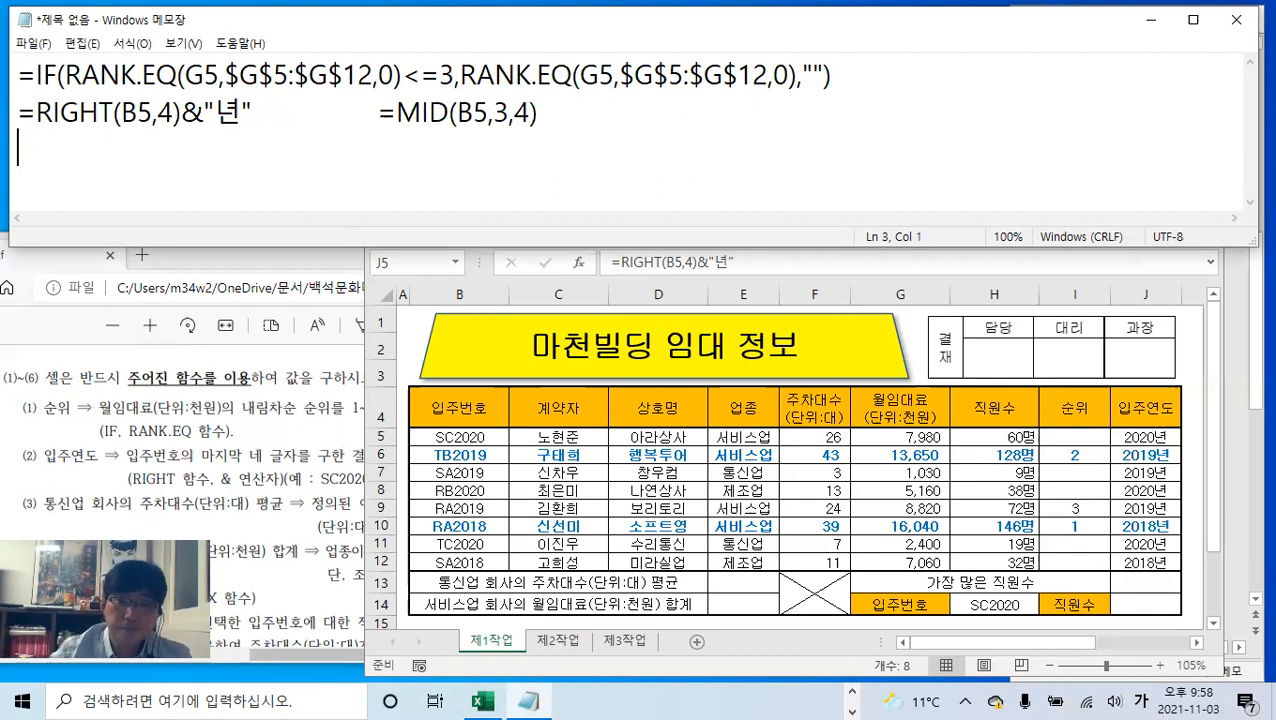
# - Check task (3) in the exam sheet and start a formula with = in cell E13 of the Excel sheet
pyautogui.click(744, 585)
pyautogui.click(744, 585)
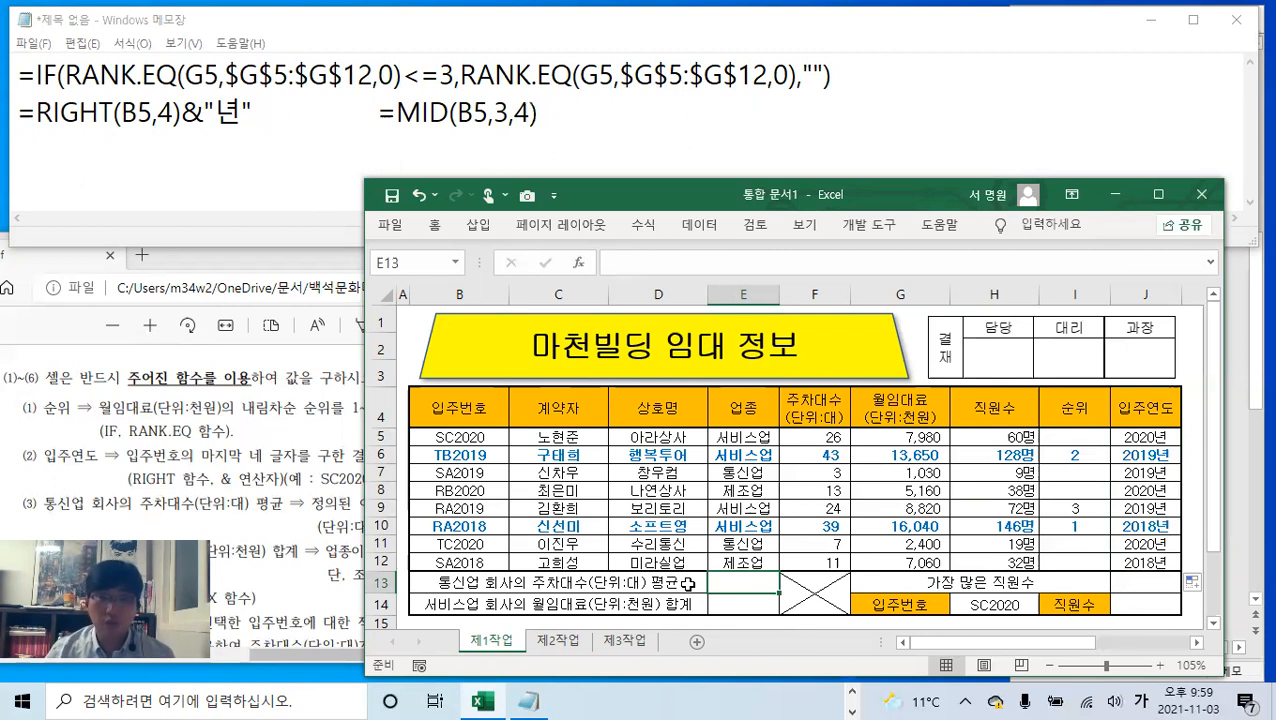
pyautogui.click(256, 515)
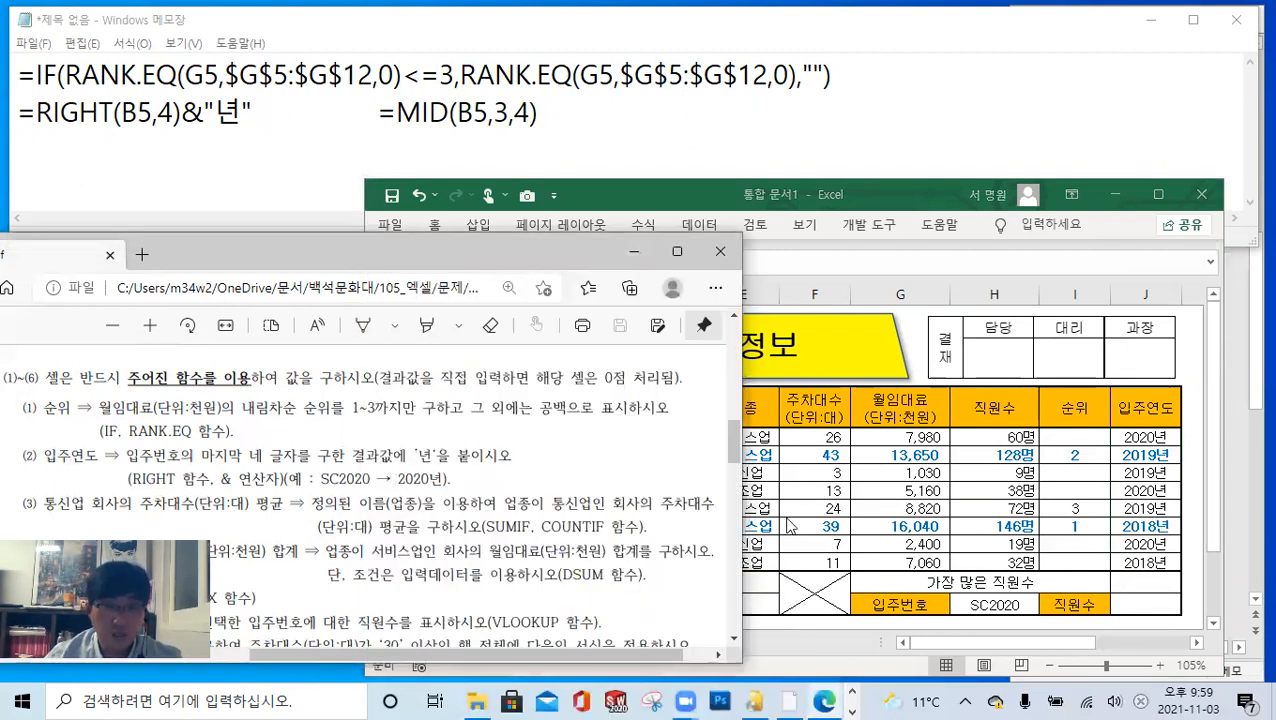
pyautogui.click(812, 513)
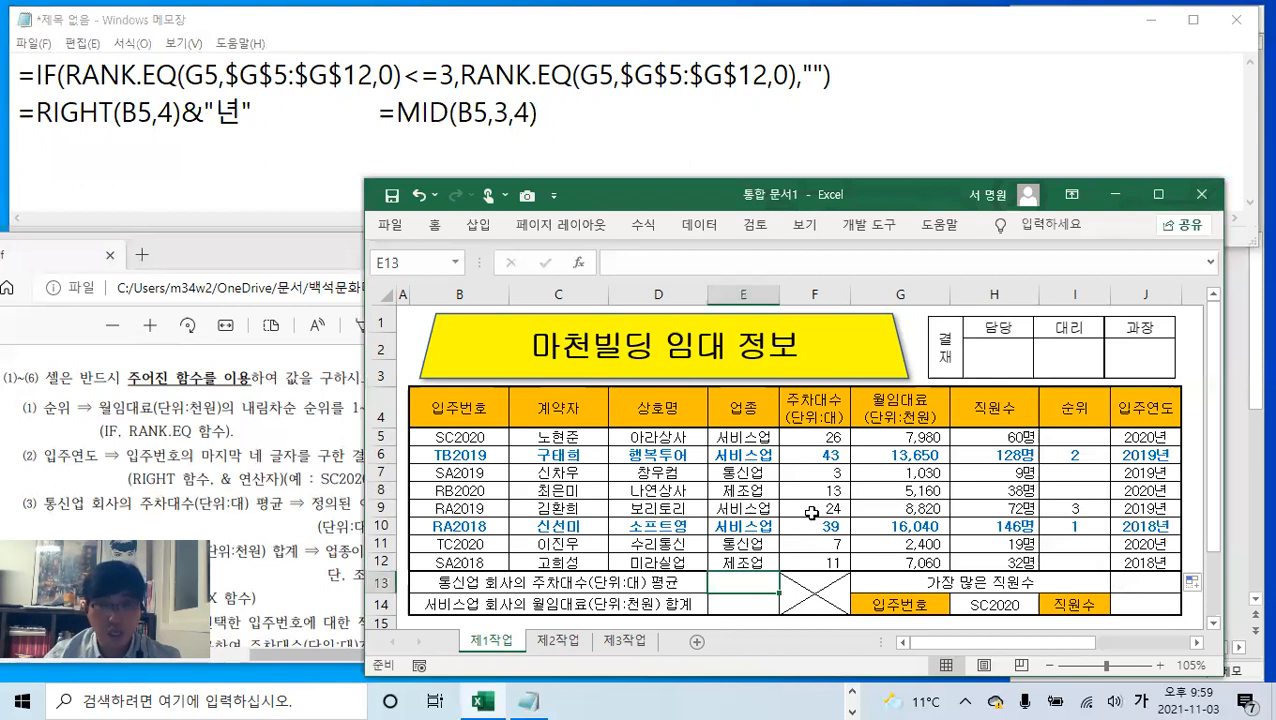
pyautogui.click(664, 264)
pyautogui.write('=')
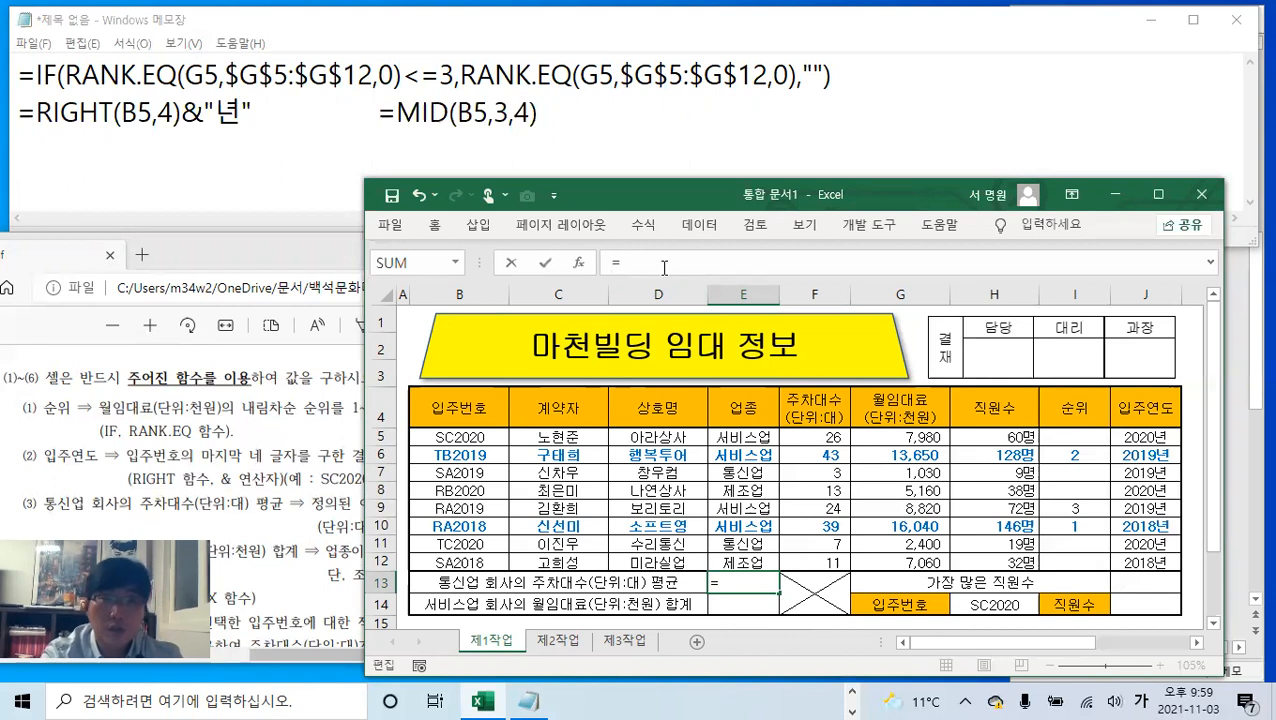
# - Switch to Notepad and begin the formula =SUMIF(E5:E12 on the empty line below the RIGHT formula
pyautogui.click(362, 147)
pyautogui.write('=')
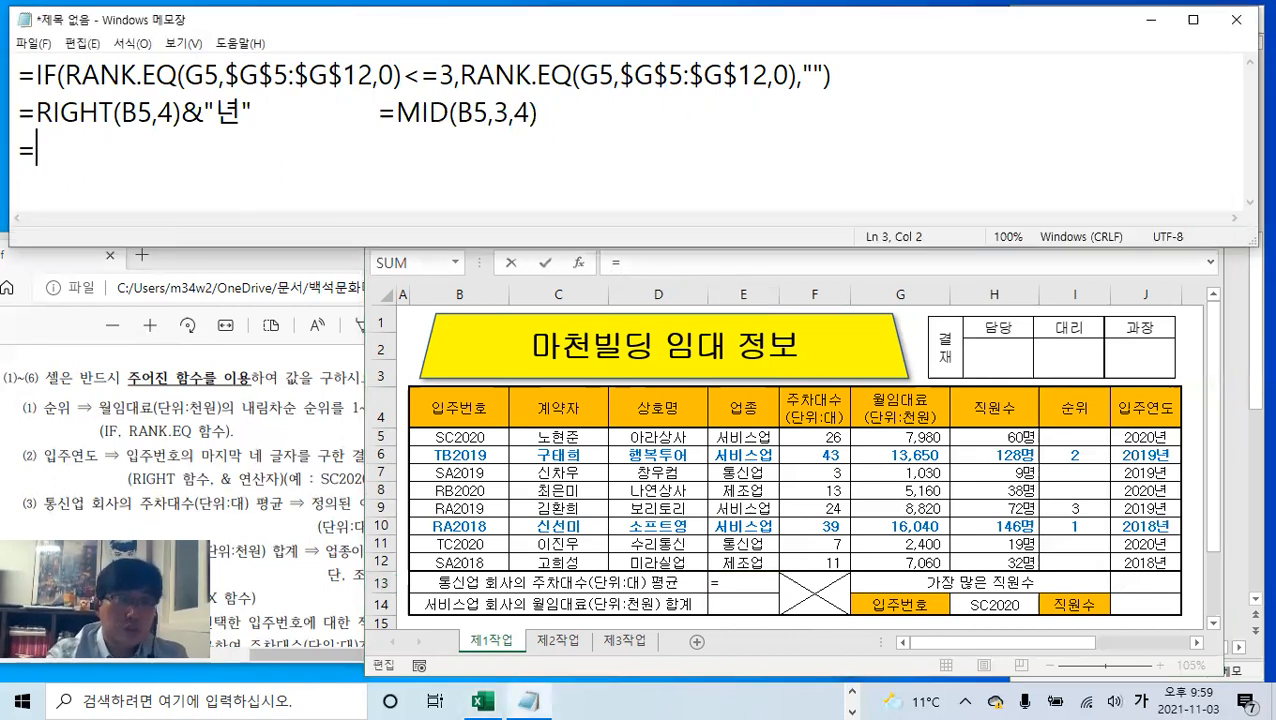
pyautogui.write('녀')
pyautogui.press('BackSpace')
pyautogui.press('Hangul')
pyautogui.write('SUMIF')
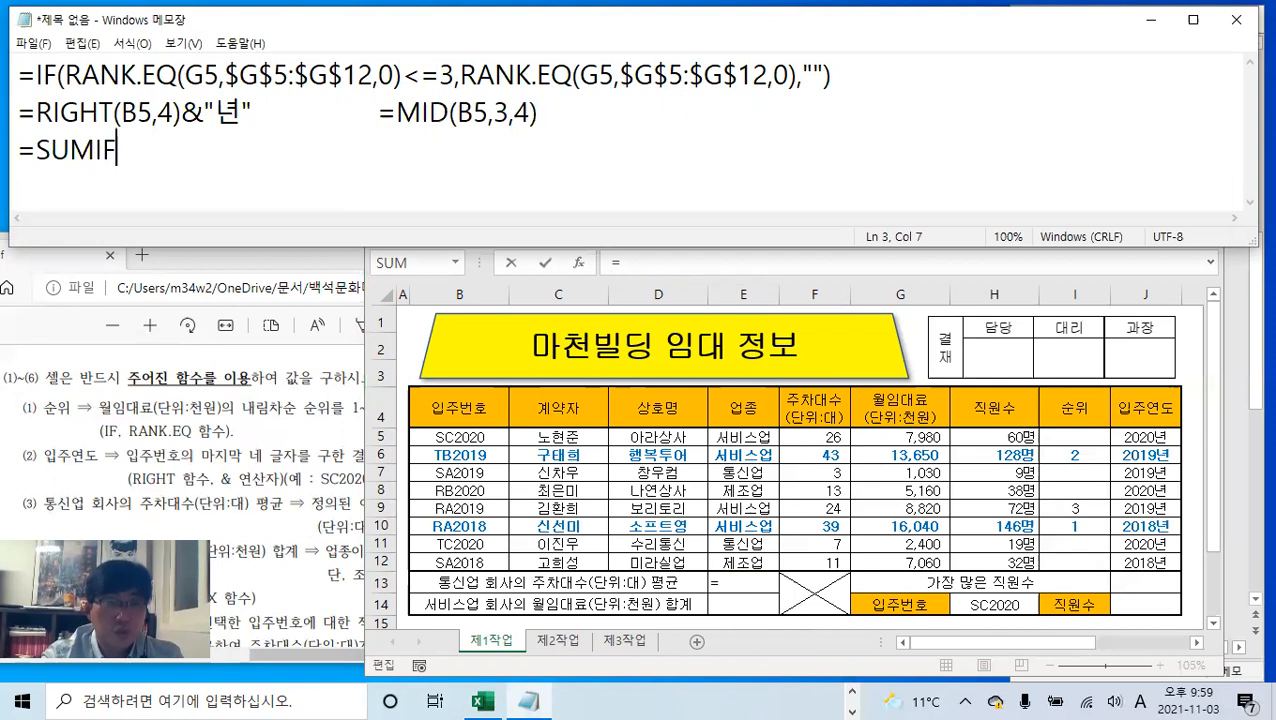
pyautogui.write('(')
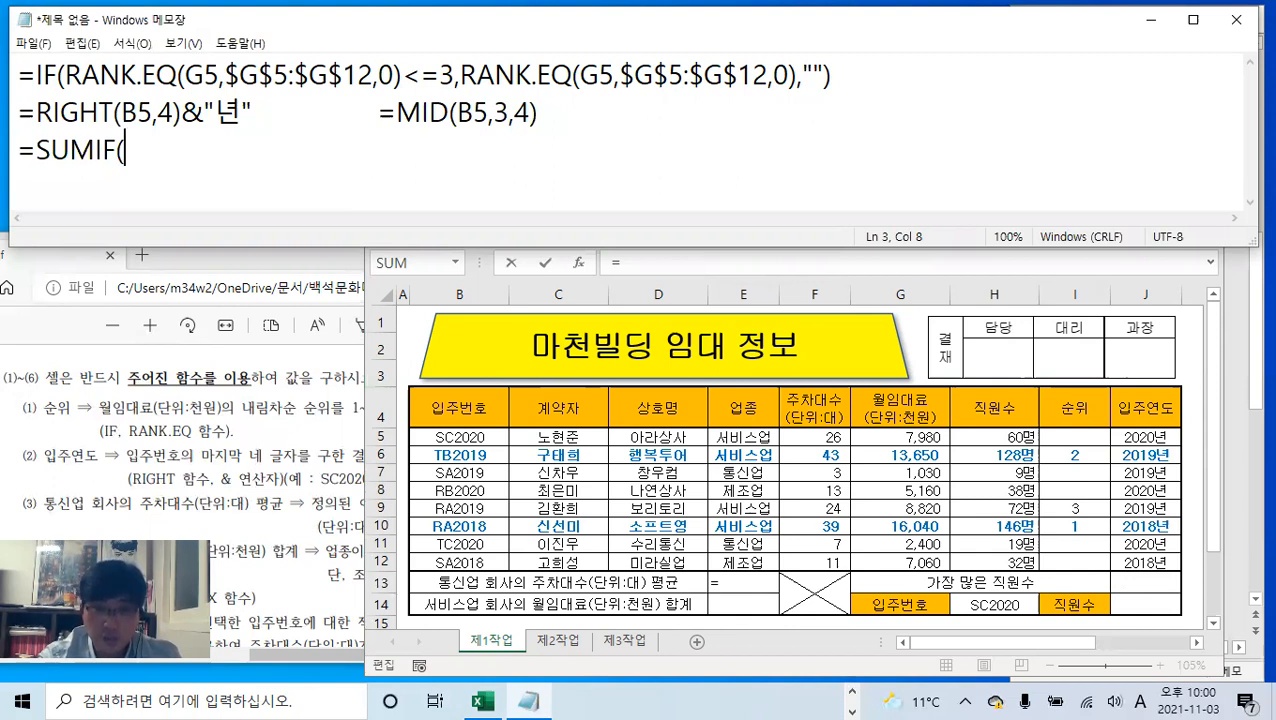
pyautogui.write('E')
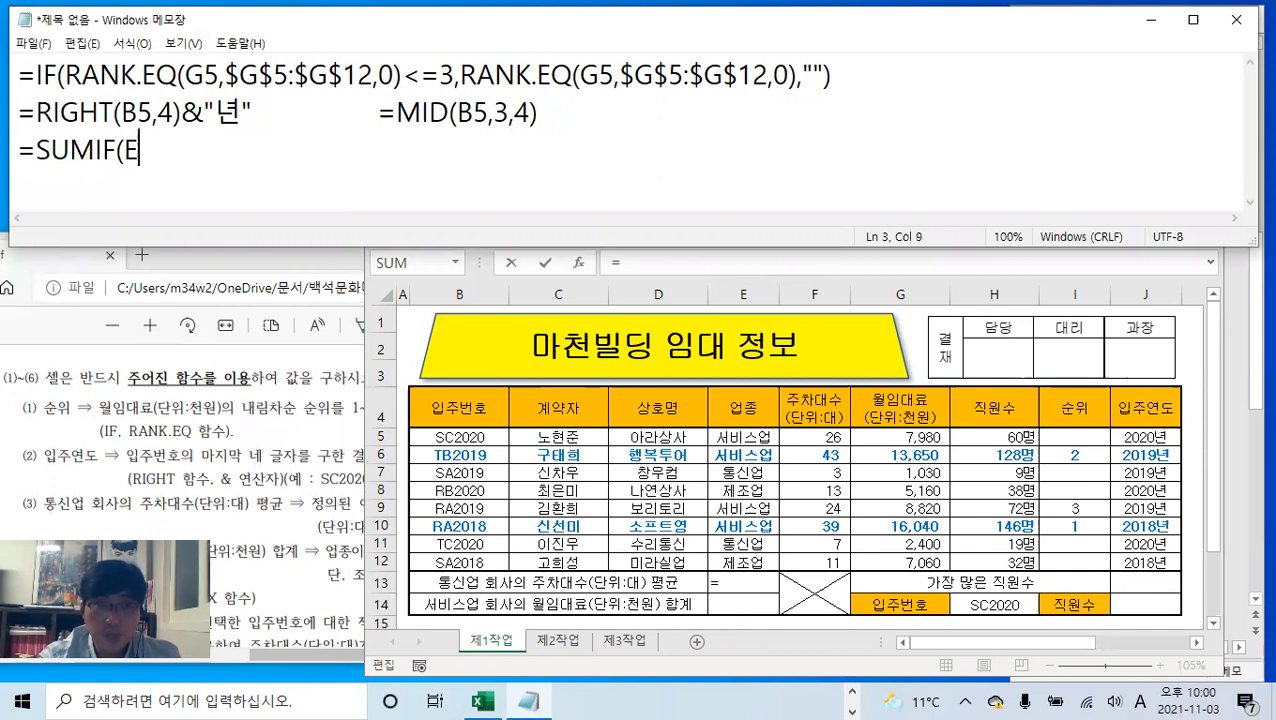
pyautogui.write('5')
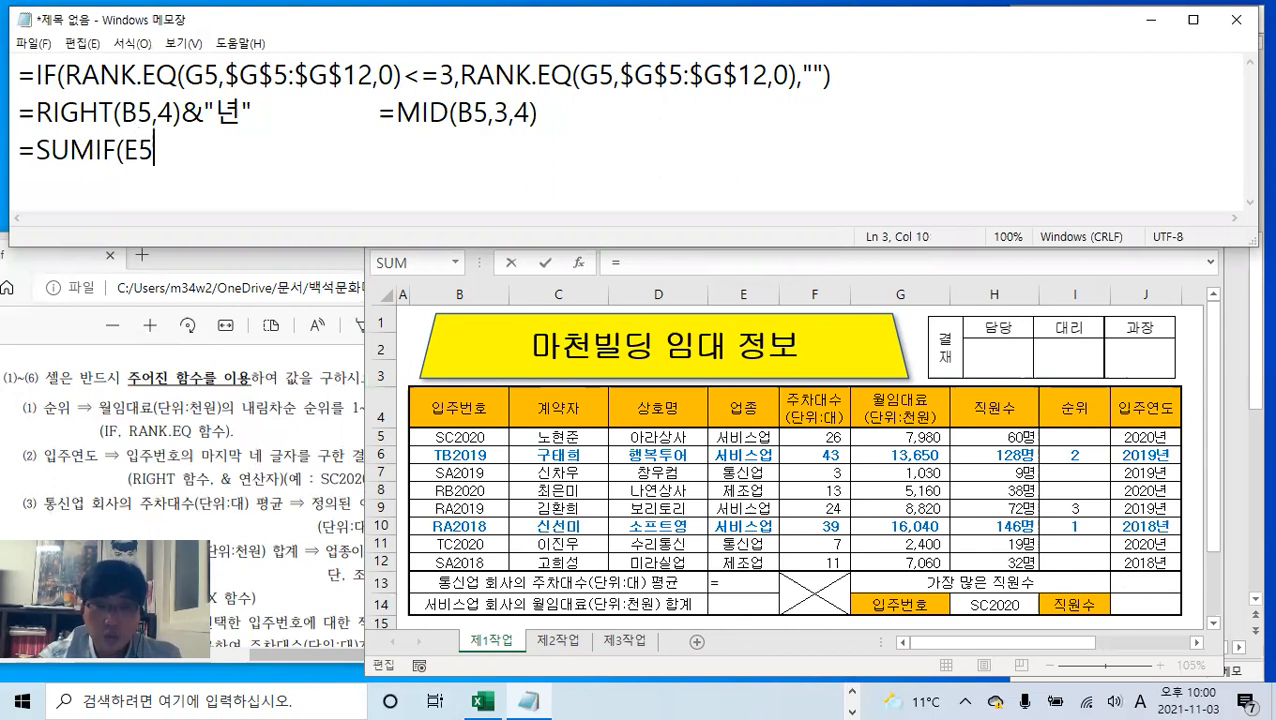
pyautogui.write(':E12')
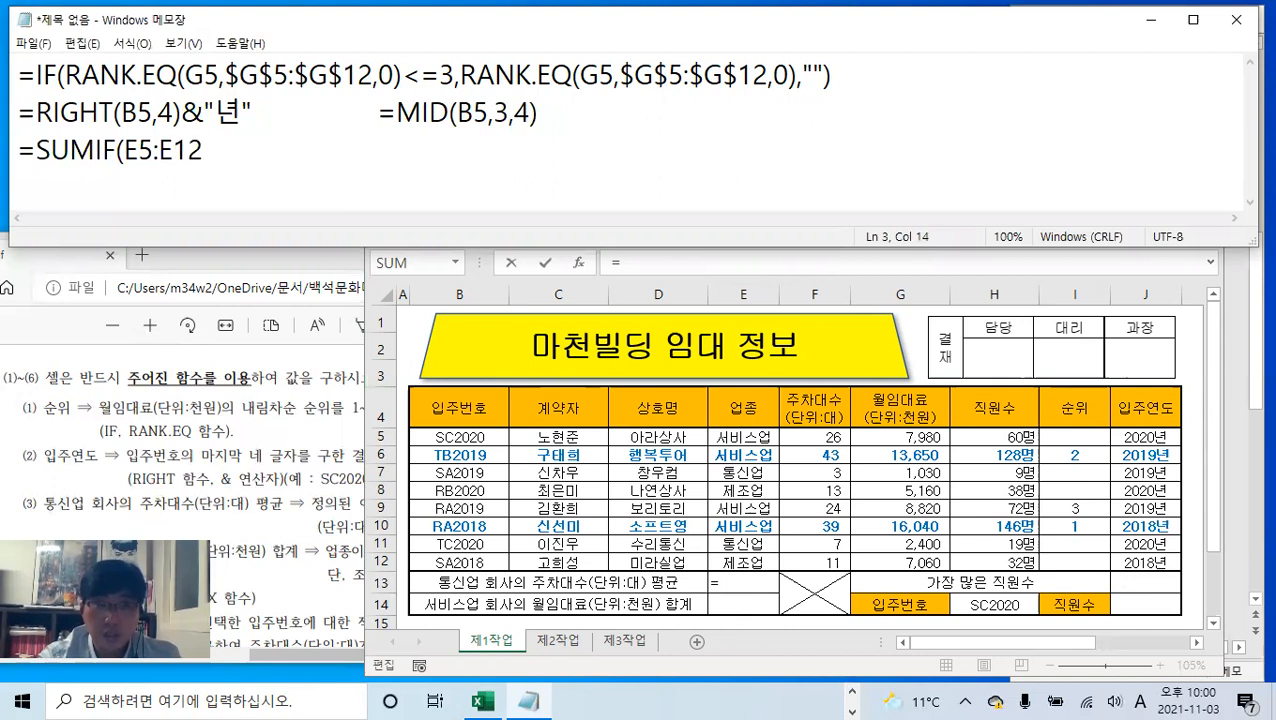
# - Complete the SUMIF with the criterion "통신업" and the sum range F5:F12, followed by a division sign
pyautogui.write(',"')
pyautogui.press('Hangul')
pyautogui.write('ㅌ통신업')
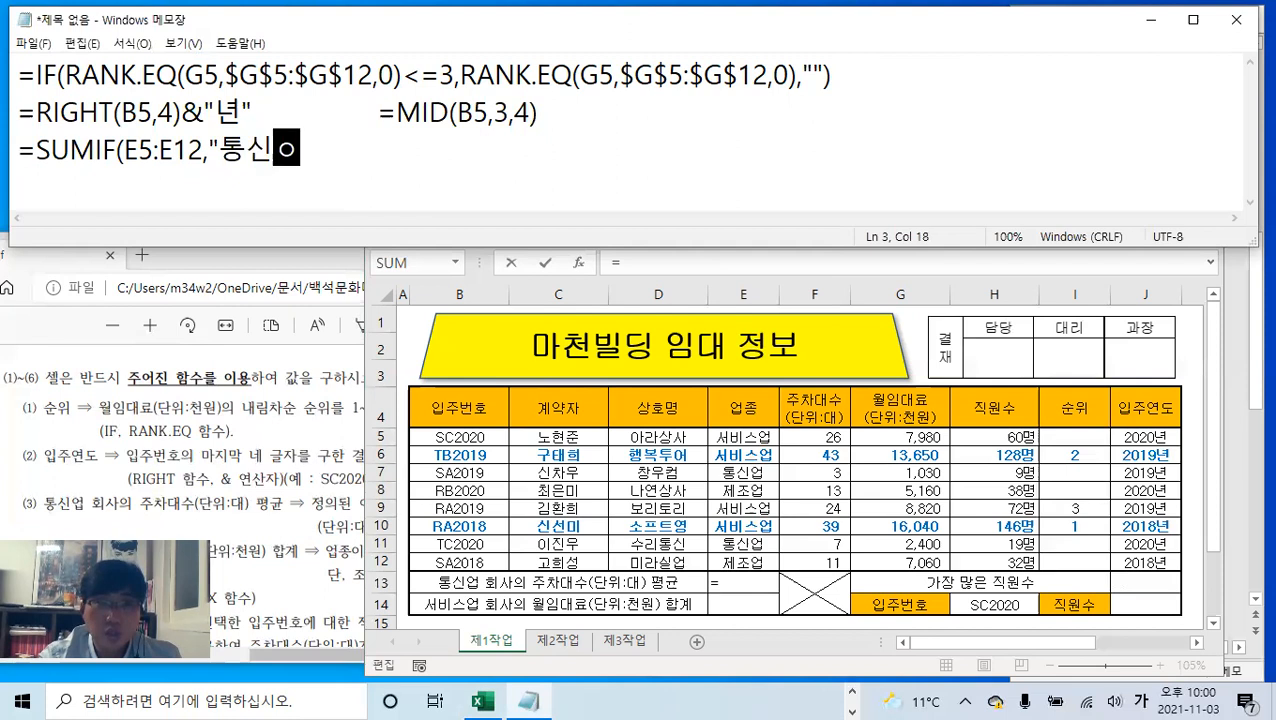
pyautogui.write('"')
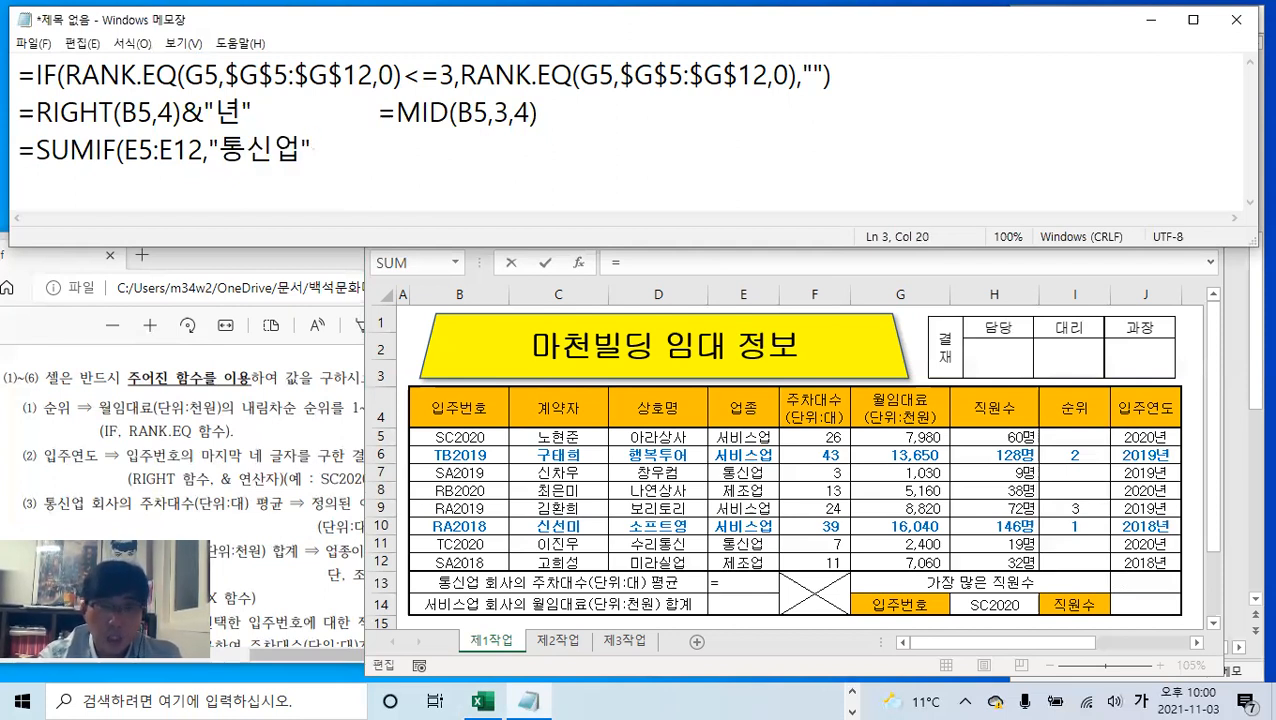
pyautogui.write(',')
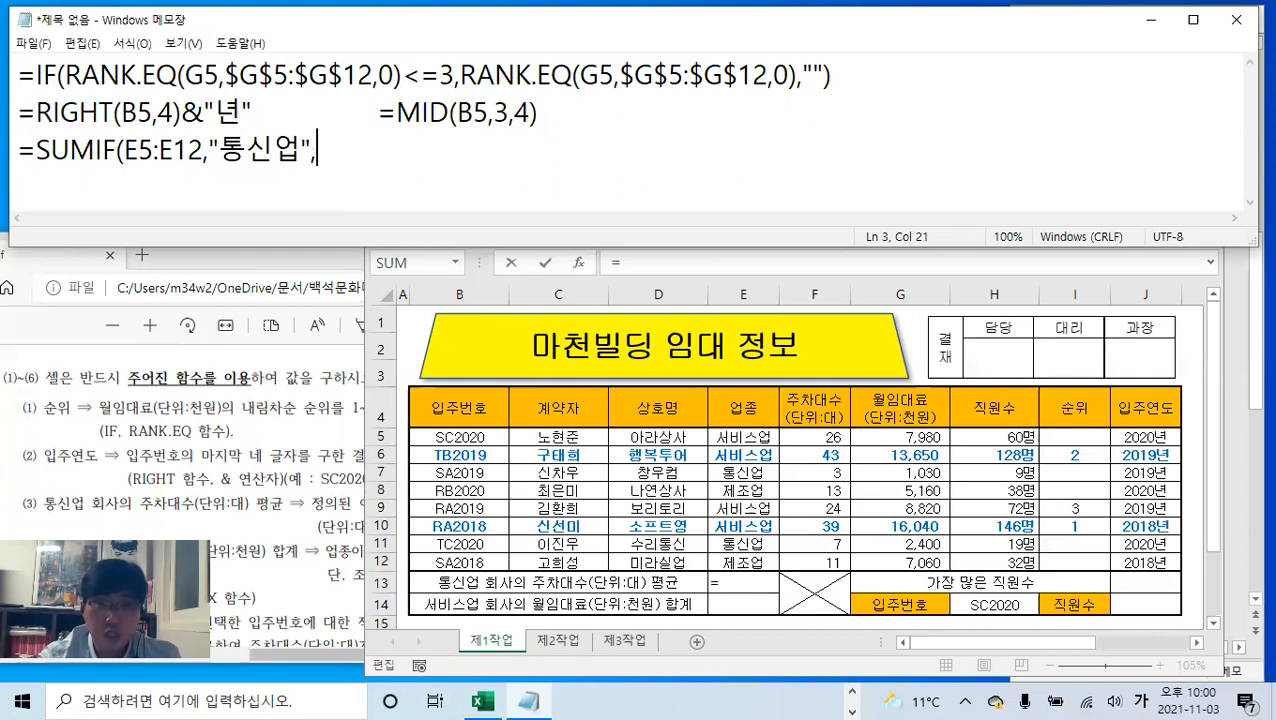
pyautogui.write('ㄹ5')
pyautogui.press('BackSpace')
pyautogui.press('BackSpace')
pyautogui.write('F')
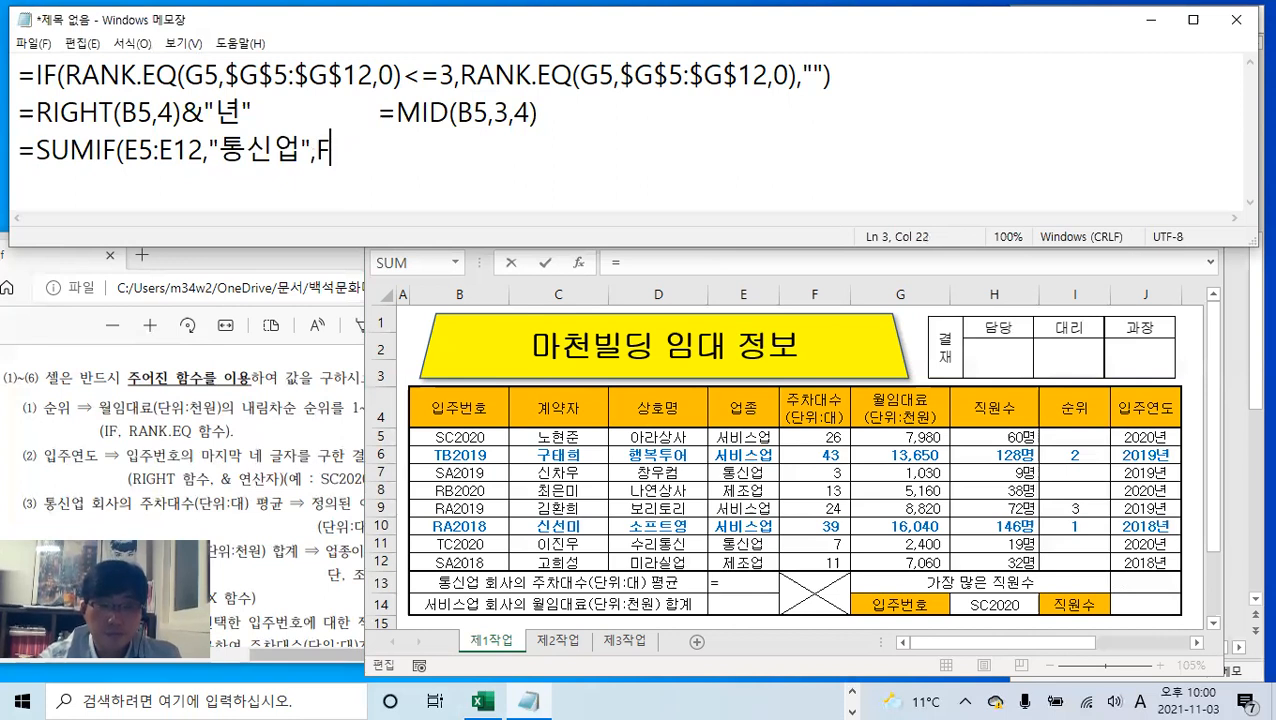
pyautogui.write('5:F1')
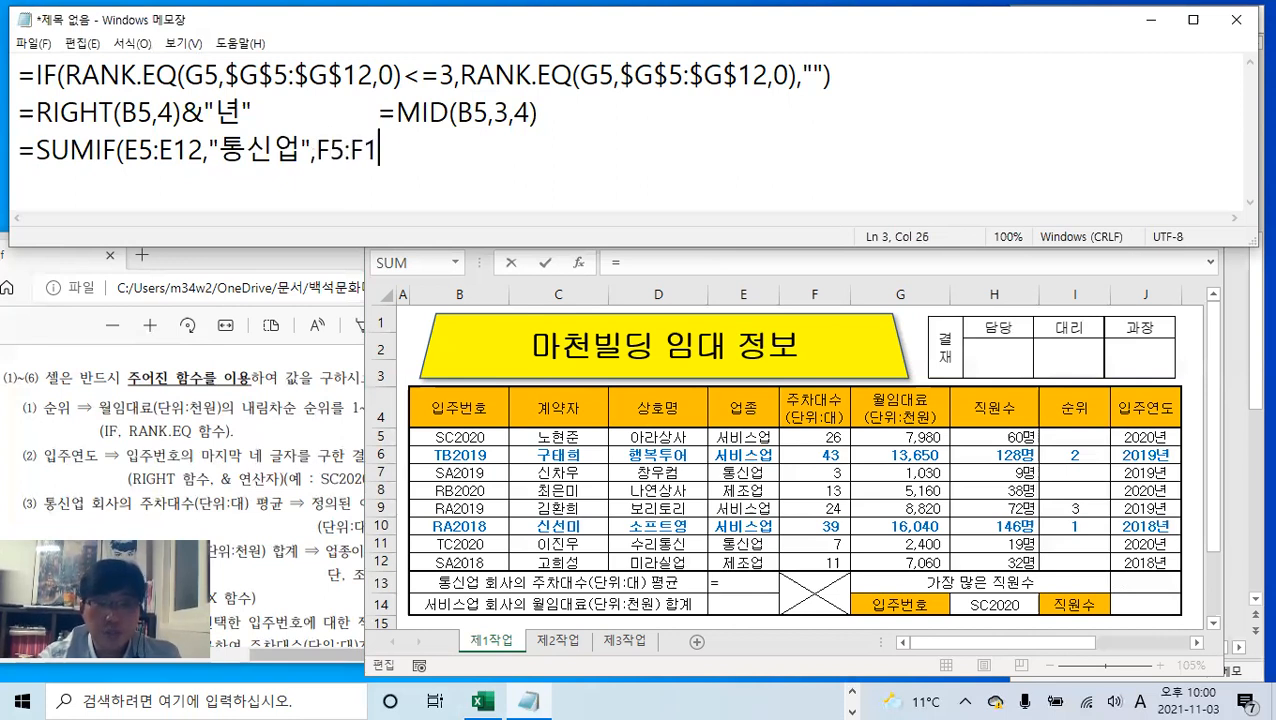
pyautogui.write('2)/')
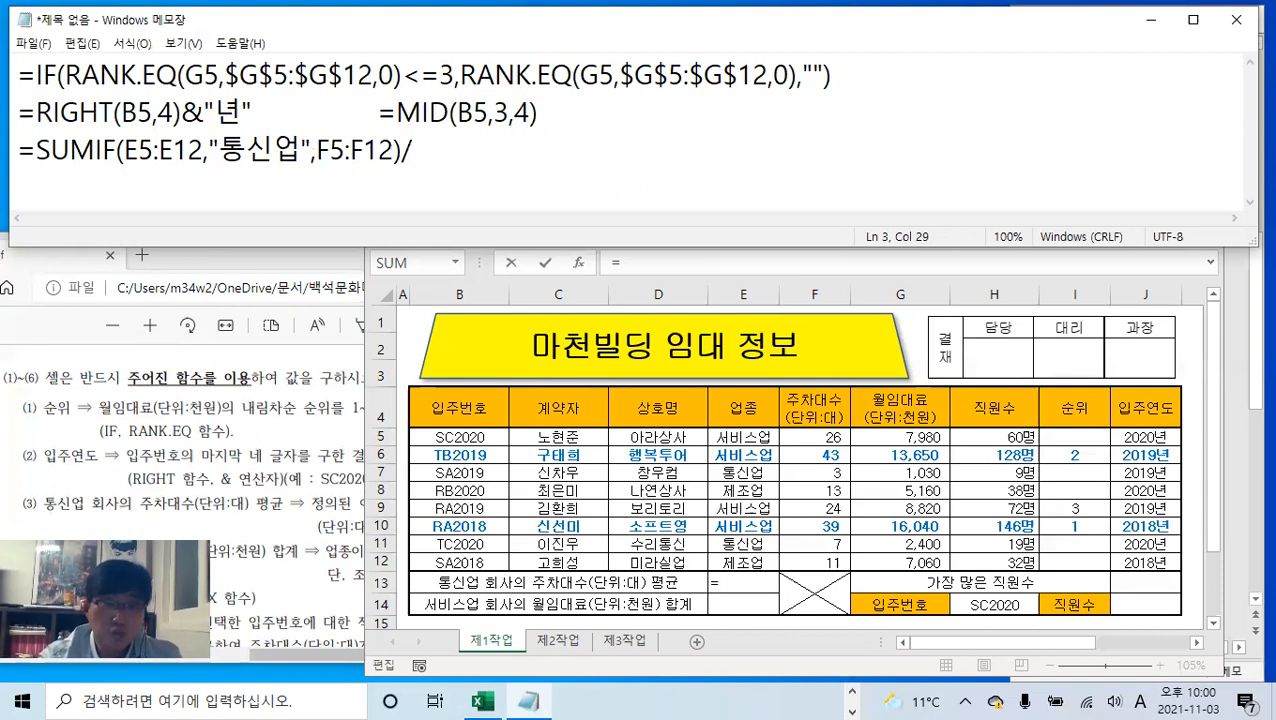
# - Add COUNTIF(E5:E12,"통신업") as the divisor after the SUMIF expression
pyautogui.write('C')
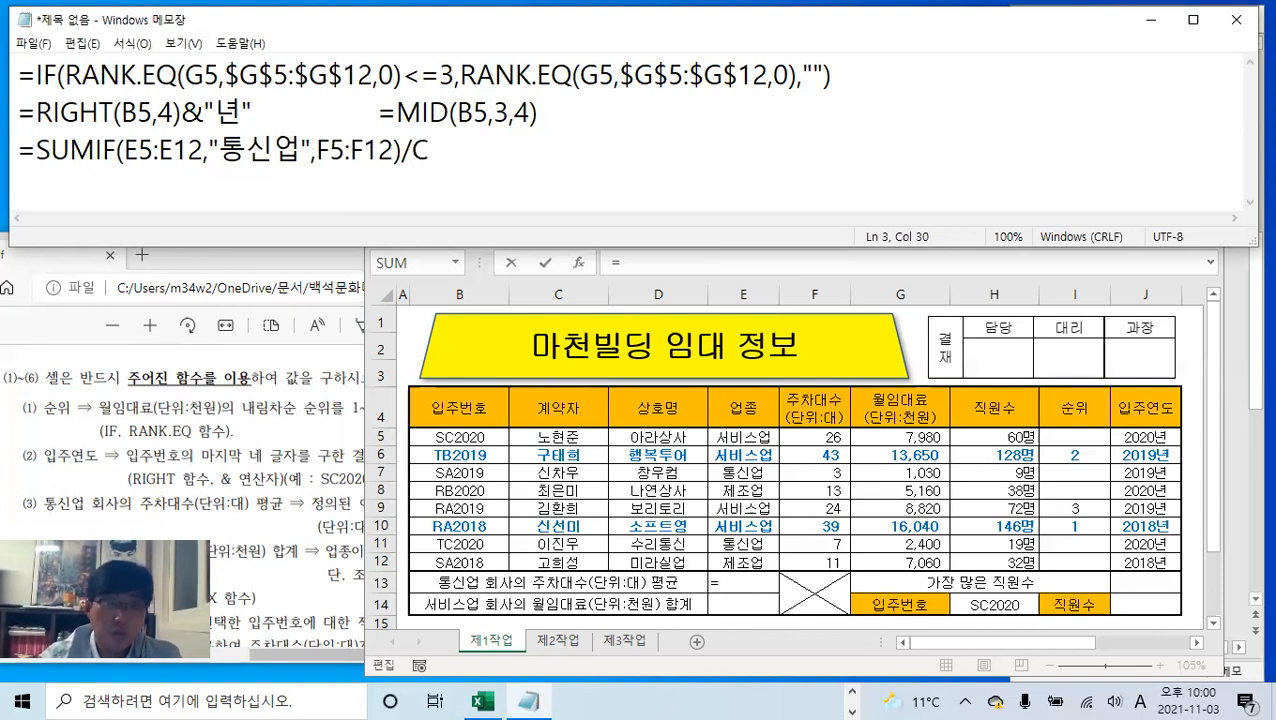
pyautogui.write('OUNT')
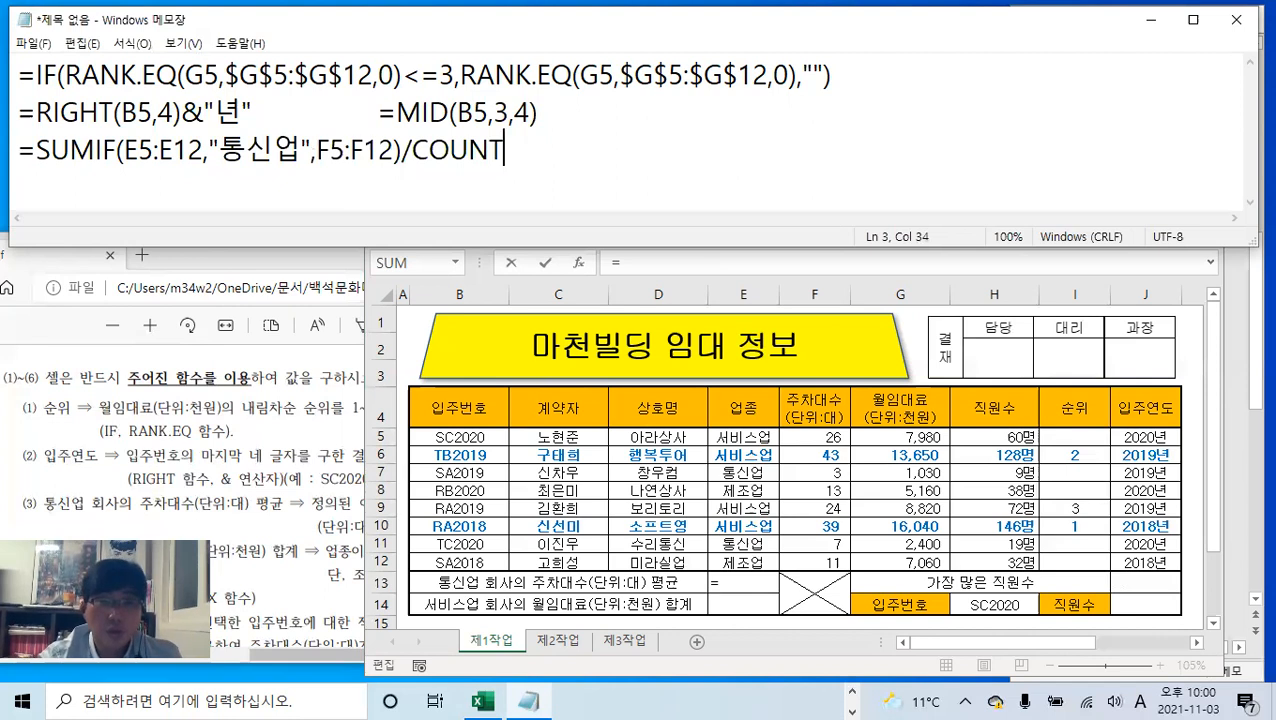
pyautogui.write('IF(E')
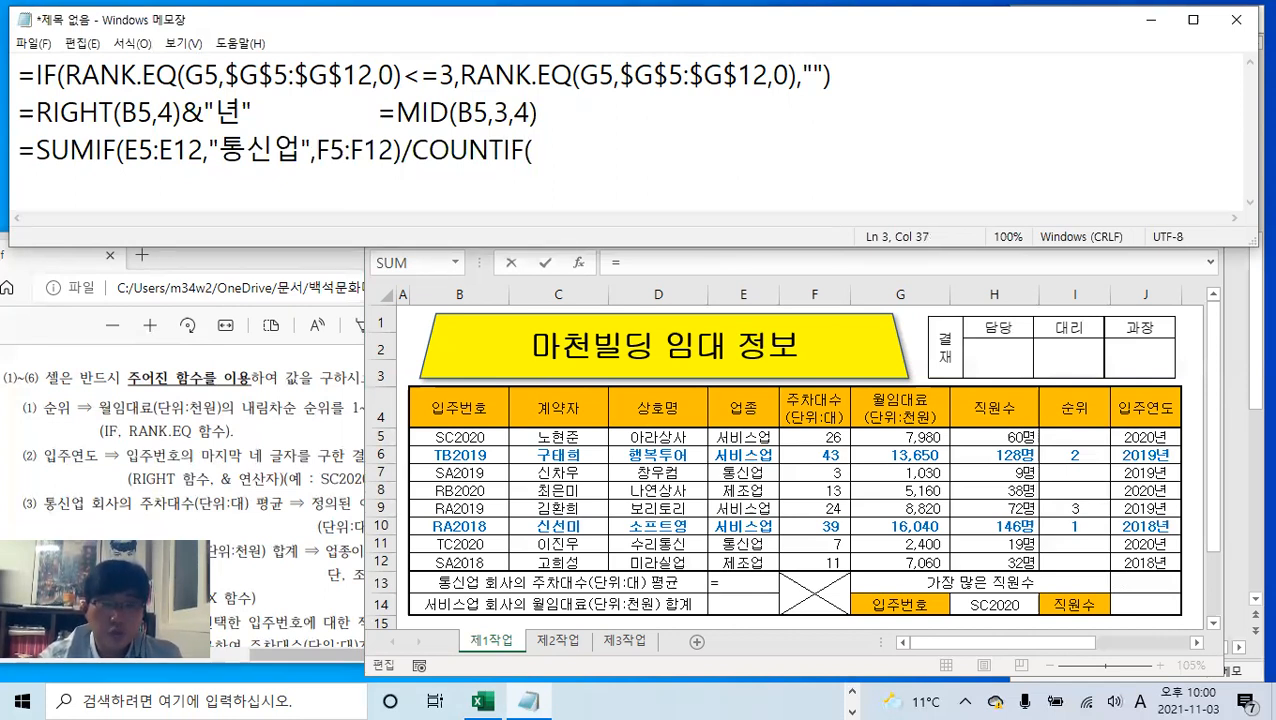
pyautogui.write('5:')
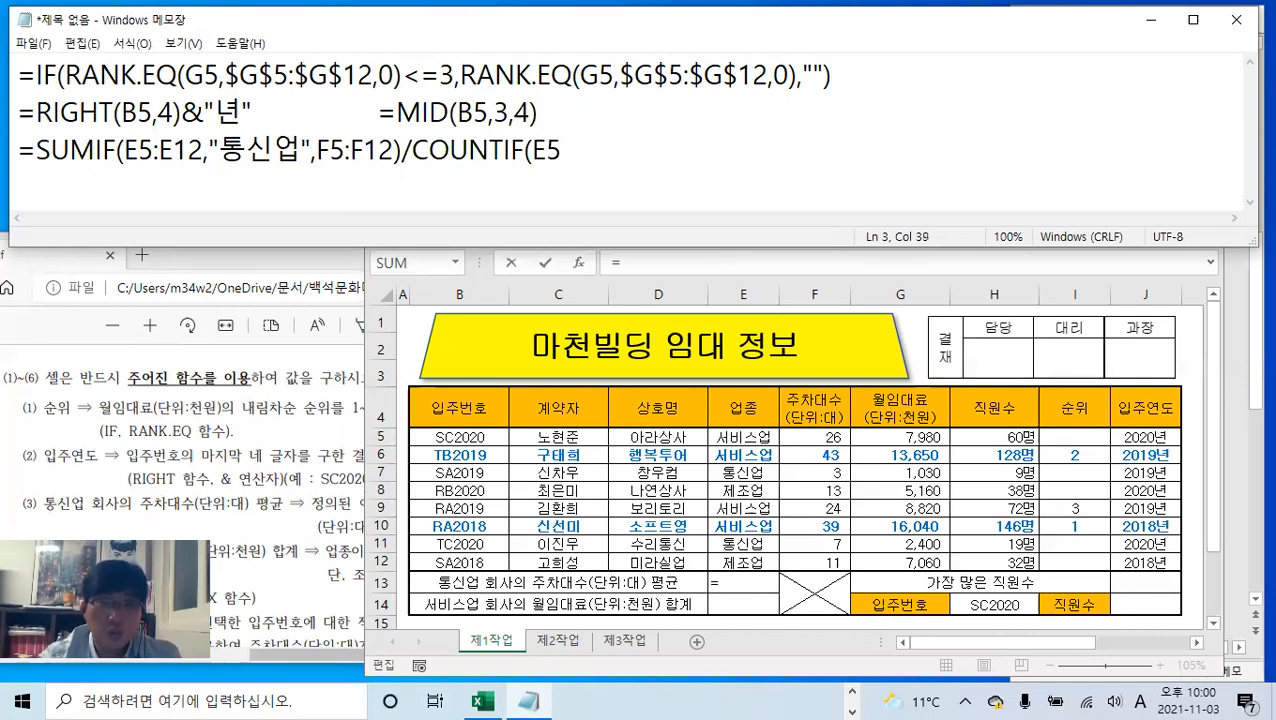
pyautogui.write('E!@')
pyautogui.press('BackSpace')
pyautogui.press('BackSpace')
pyautogui.write('12')
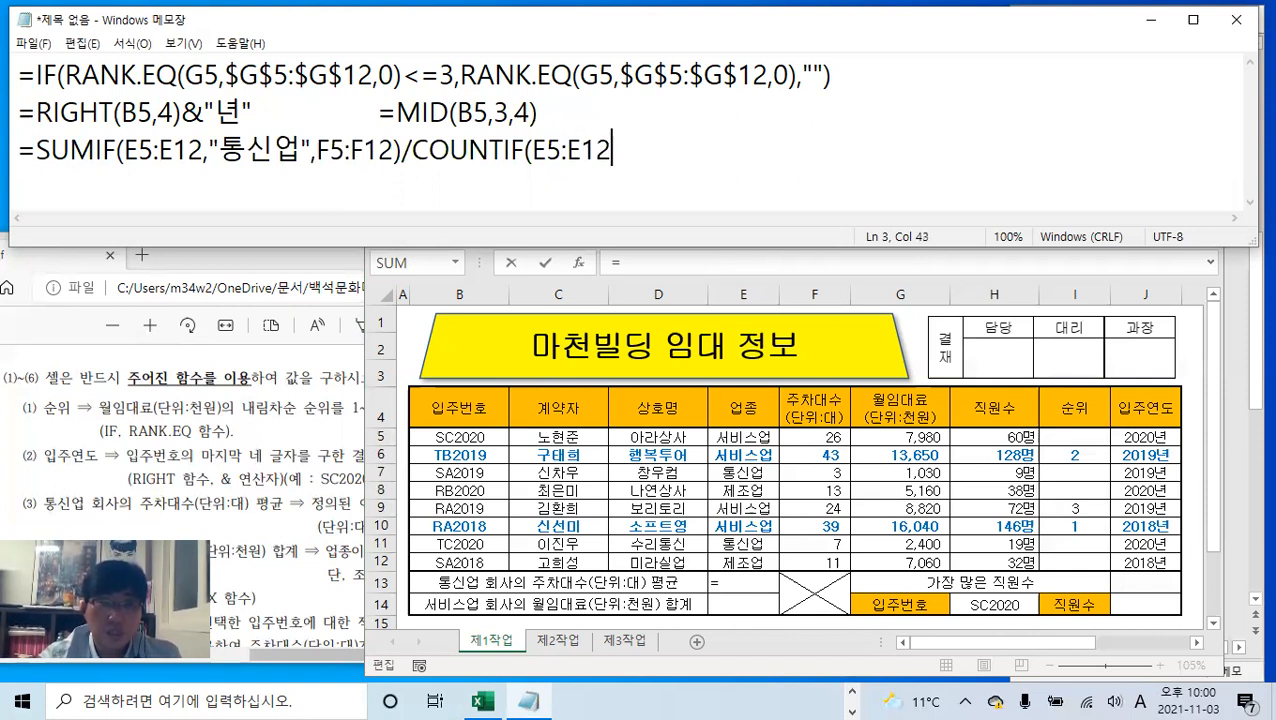
pyautogui.write(',"')
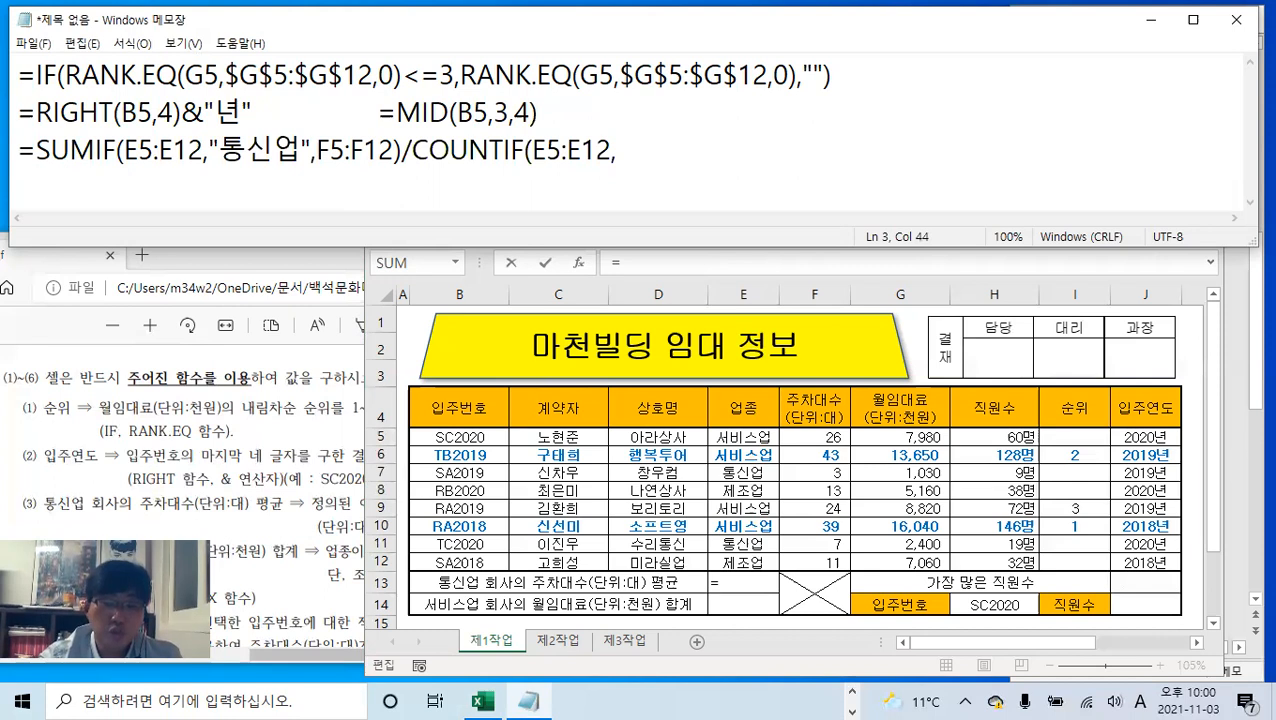
pyautogui.write('통신업')
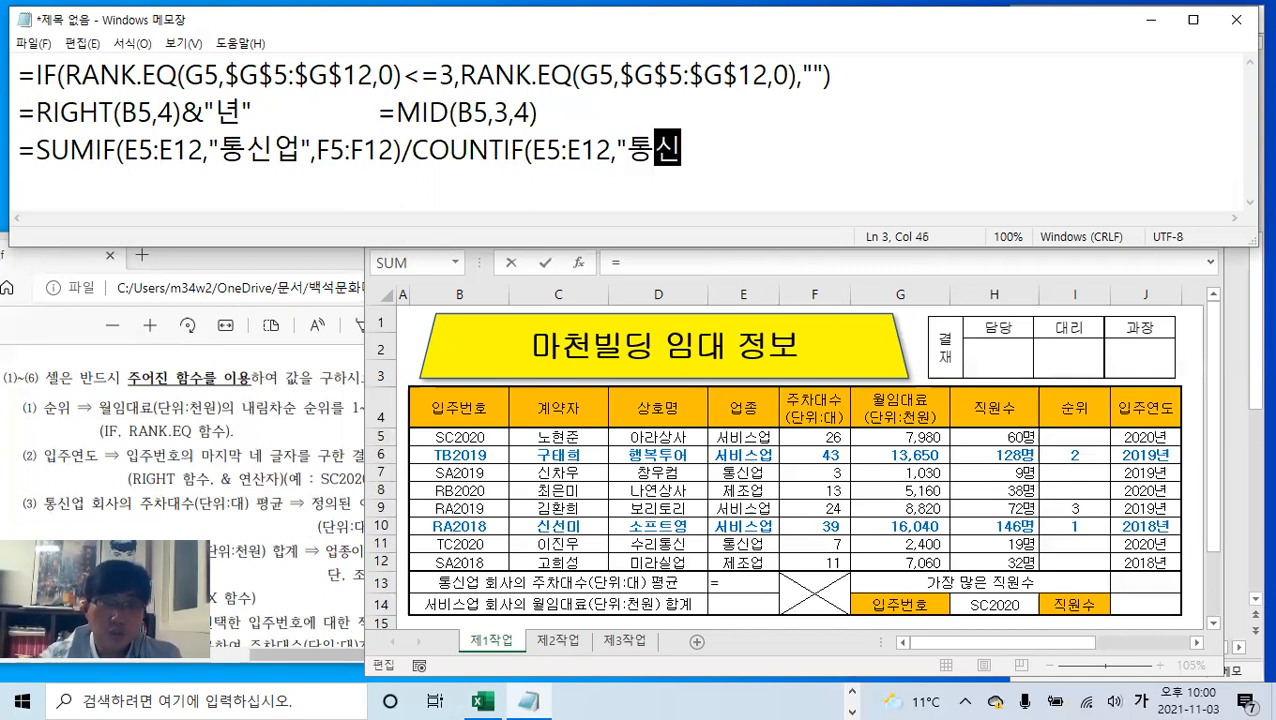
pyautogui.write(':')
pyautogui.press('BackSpace')
pyautogui.write('")')
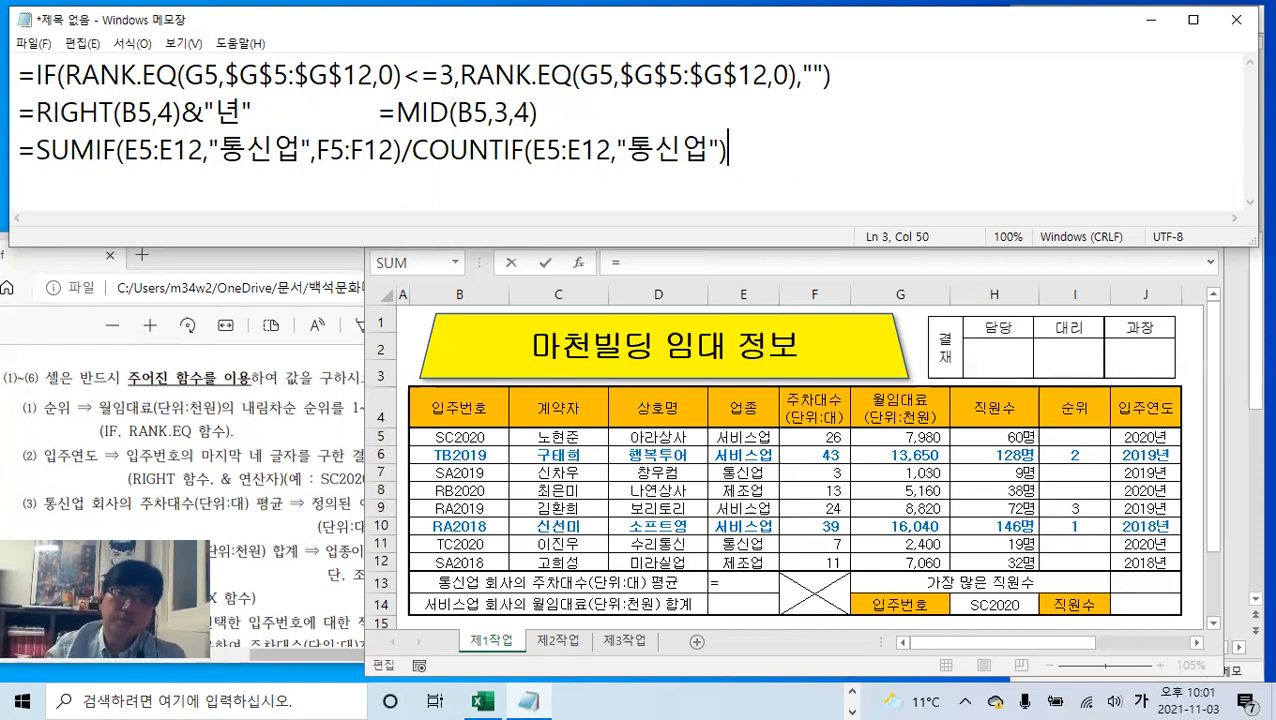
# - Copy the SUMIF/COUNTIF formula from Notepad into cell E13 in Excel, remove the duplicate equals sign and enter it
pyautogui.moveTo(733, 150); pyautogui.dragTo(16, 175)
pyautogui.hotkey('ctrl', 'c')
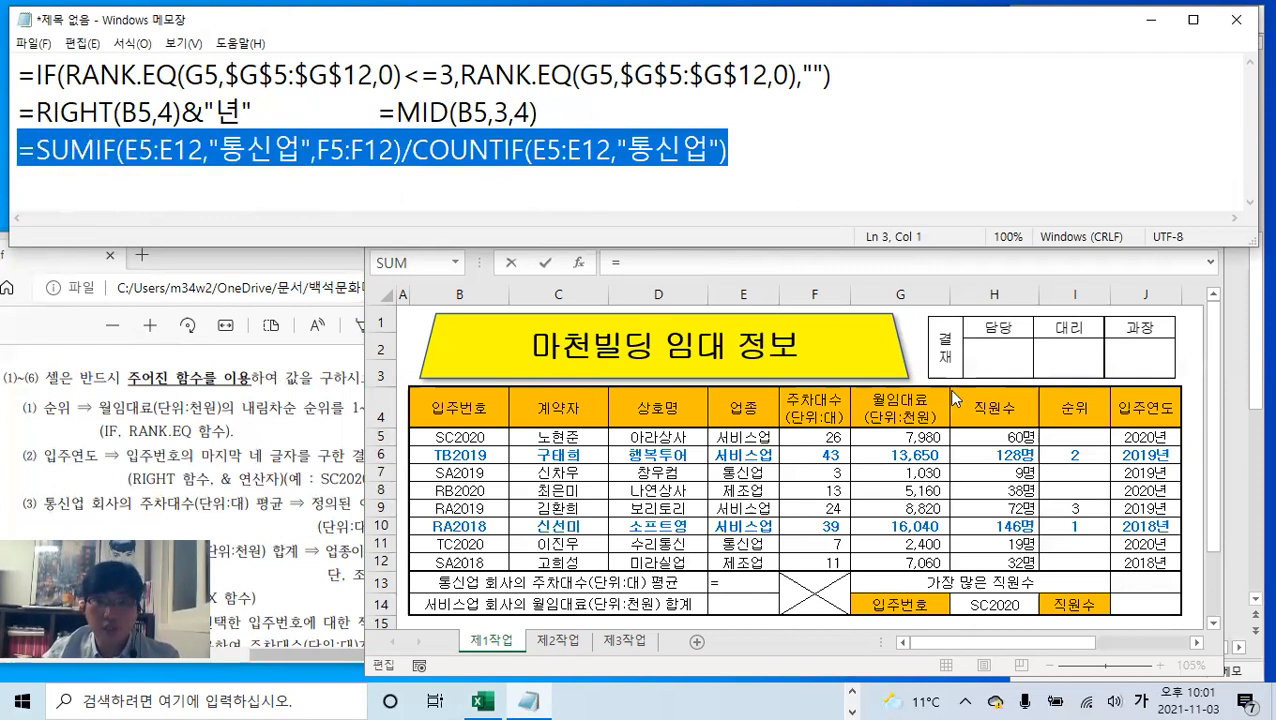
pyautogui.click(975, 494)
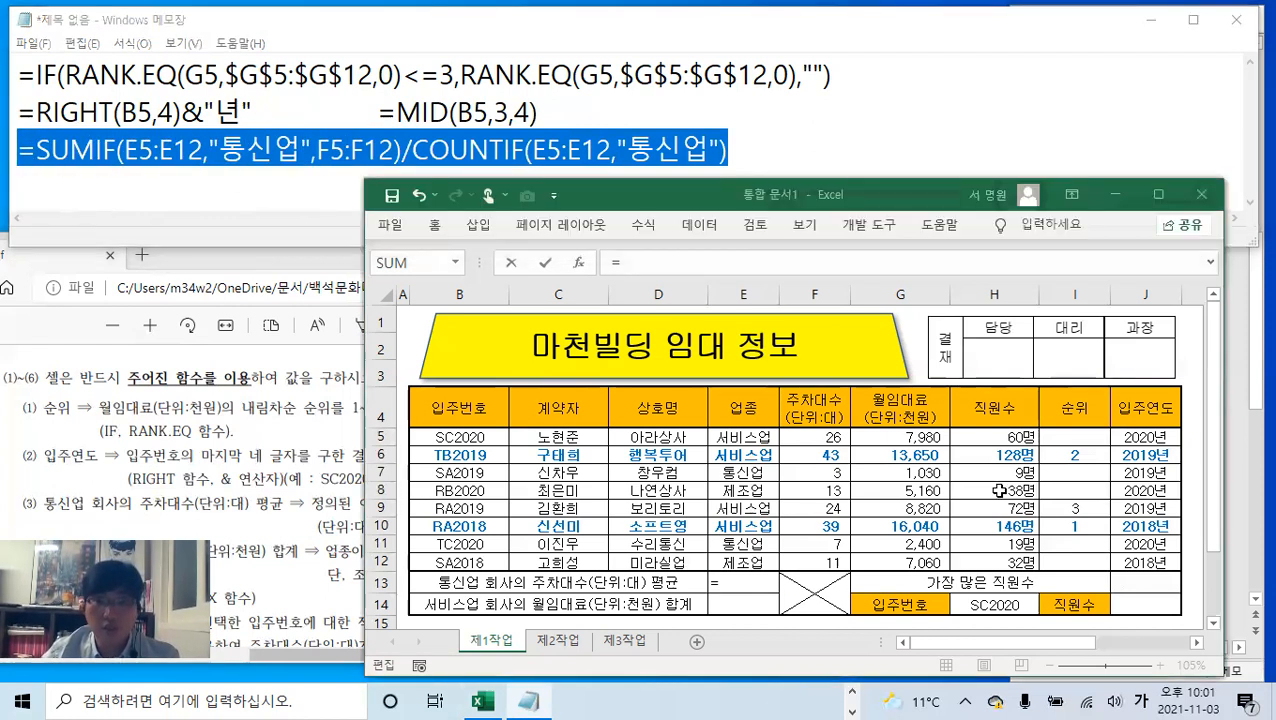
pyautogui.click(660, 261)
pyautogui.hotkey('ctrl', 'v')
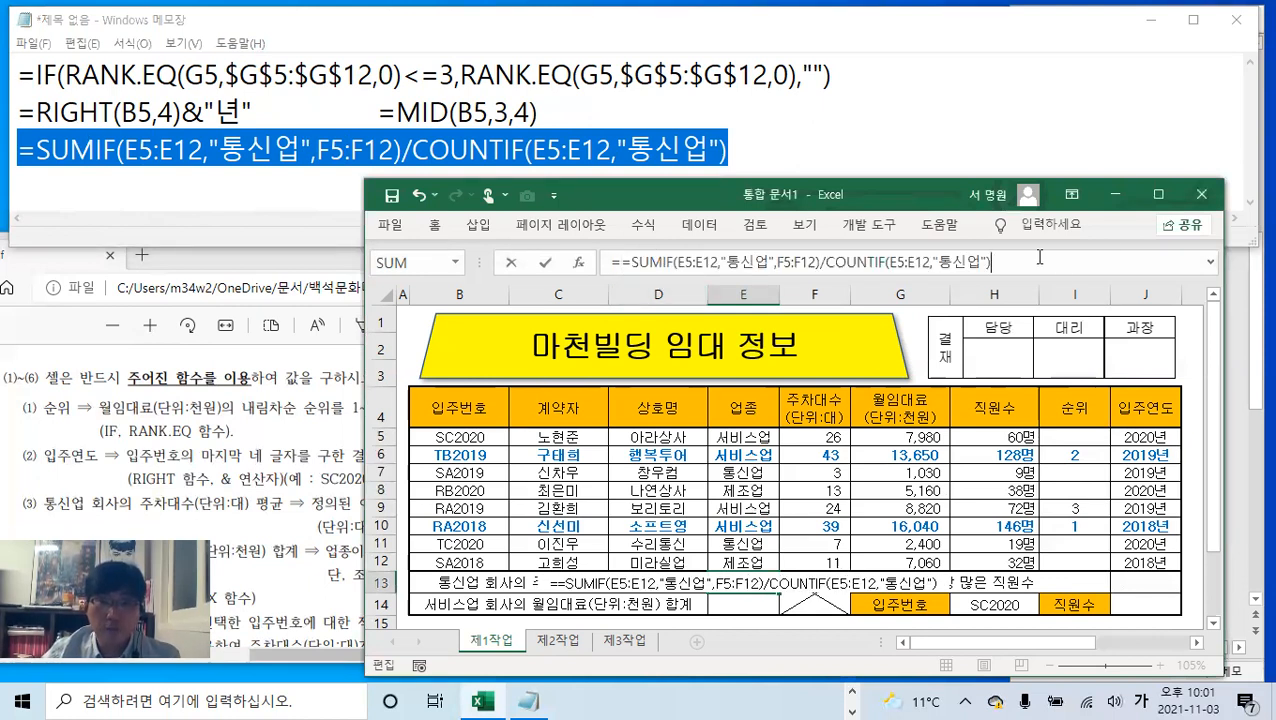
pyautogui.click(626, 262)
pyautogui.press('BackSpace')
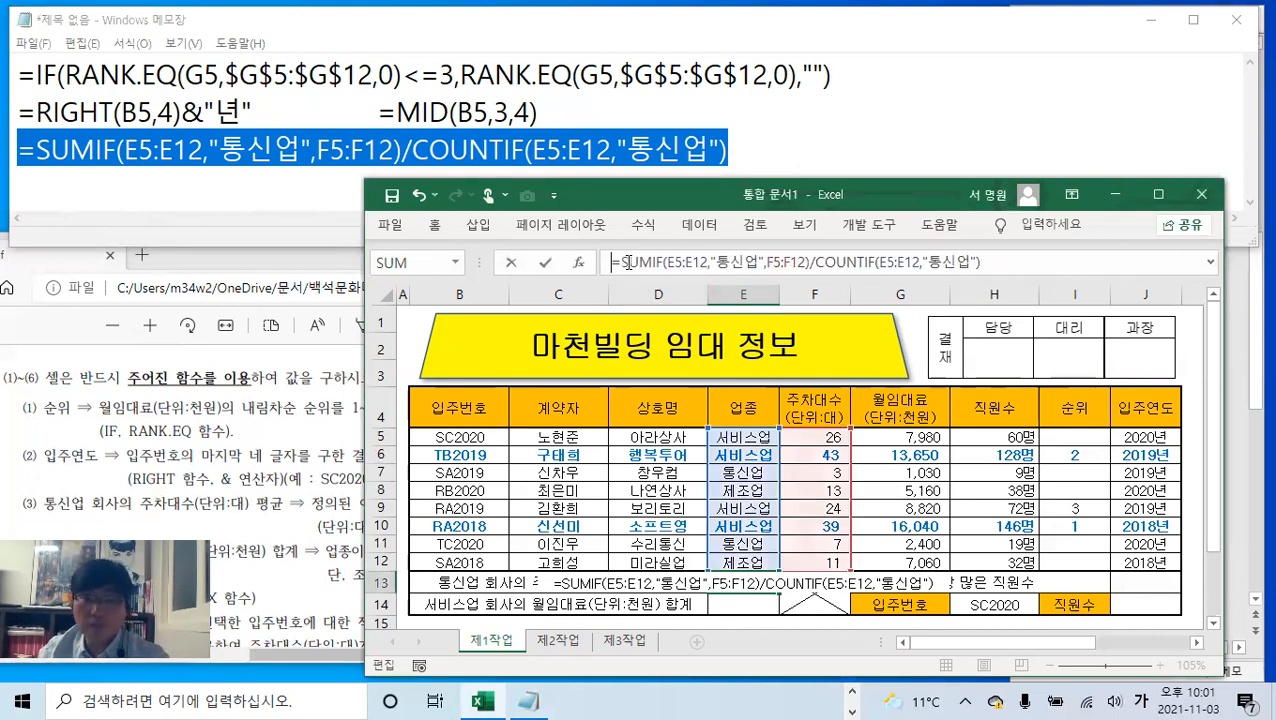
pyautogui.click(545, 262)
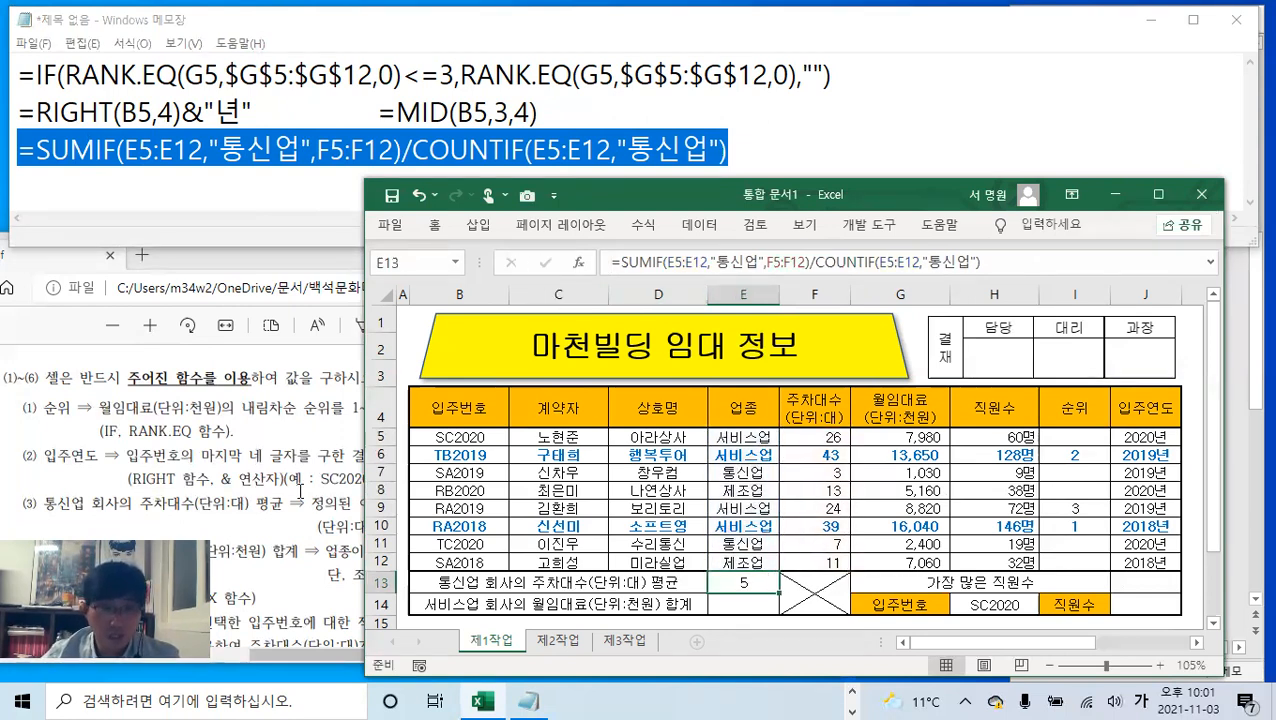
# - Check the exam's SUMIF/COUNTIF task, then begin the formula =COUNTIF( on a new line below the SUMIF formula in Notepad
pyautogui.click(302, 489)
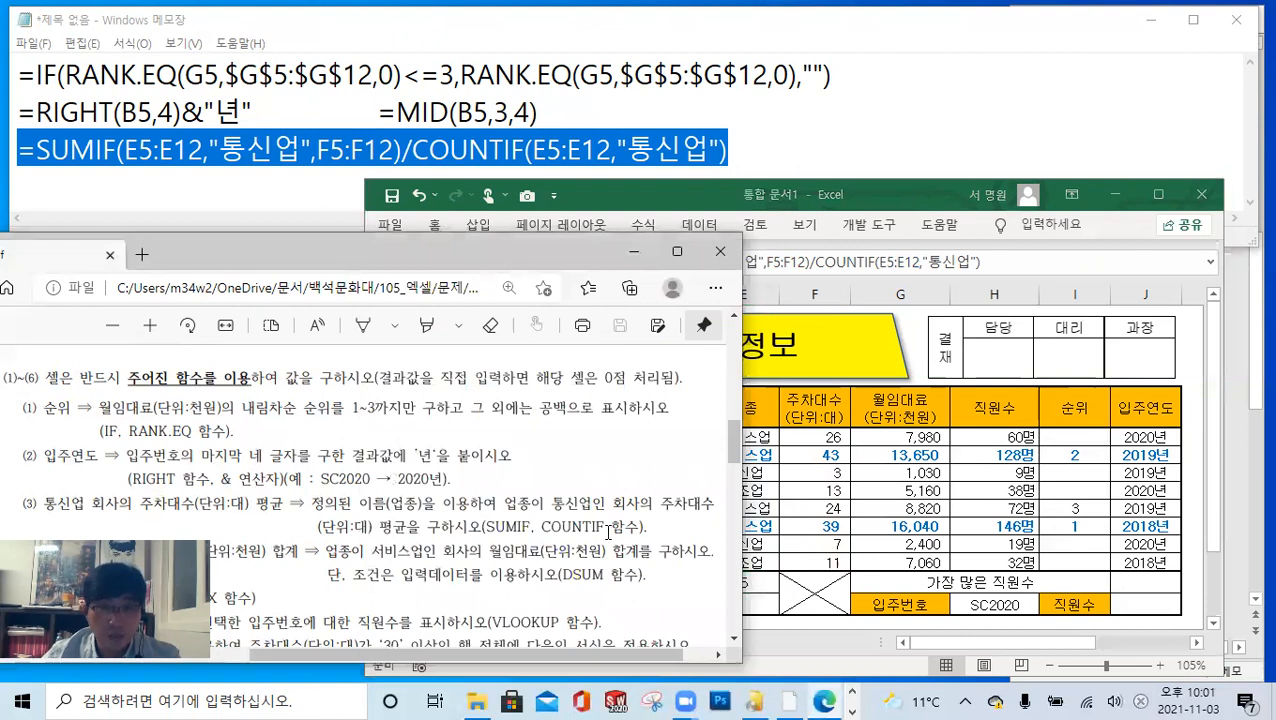
pyautogui.click(821, 511)
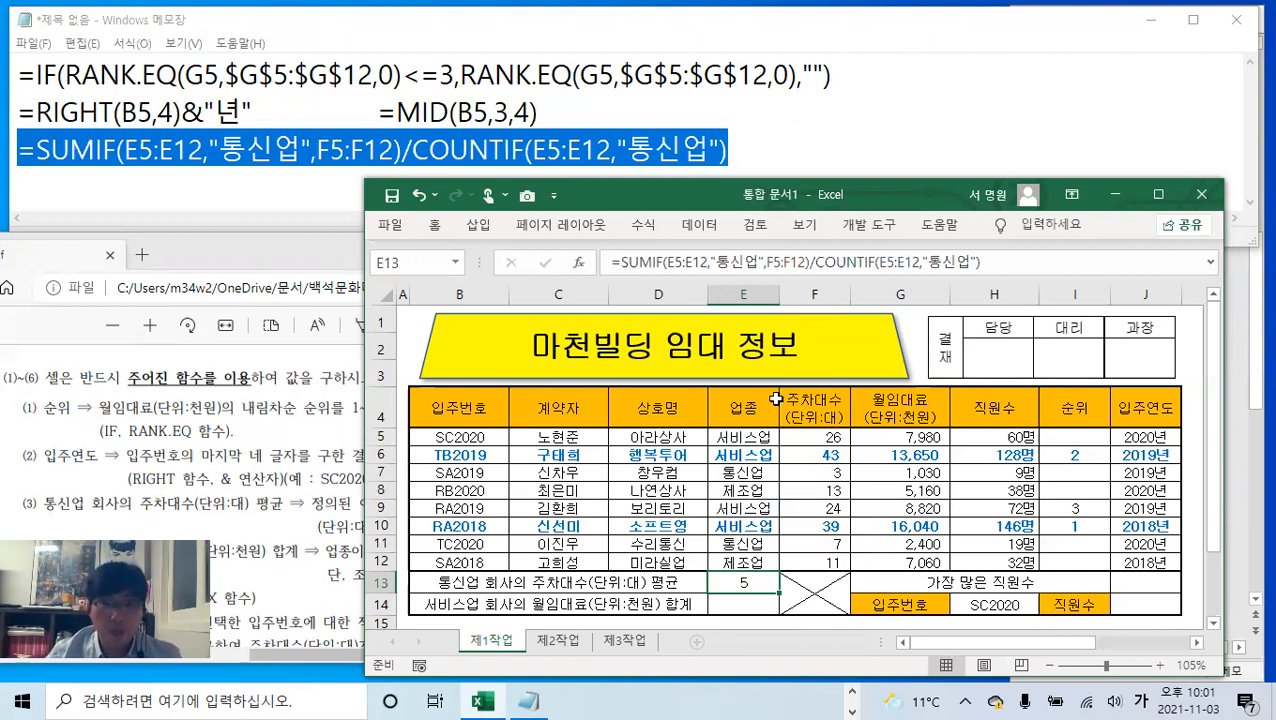
pyautogui.click(747, 153)
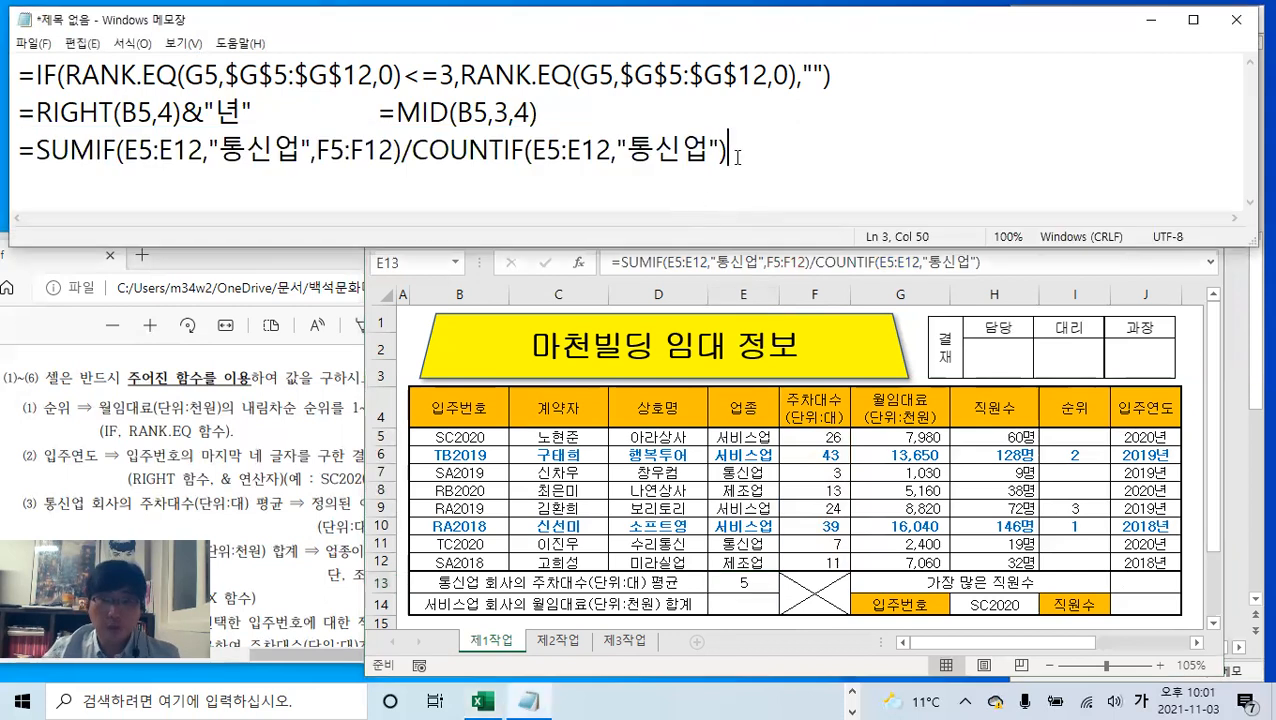
pyautogui.press('Return')
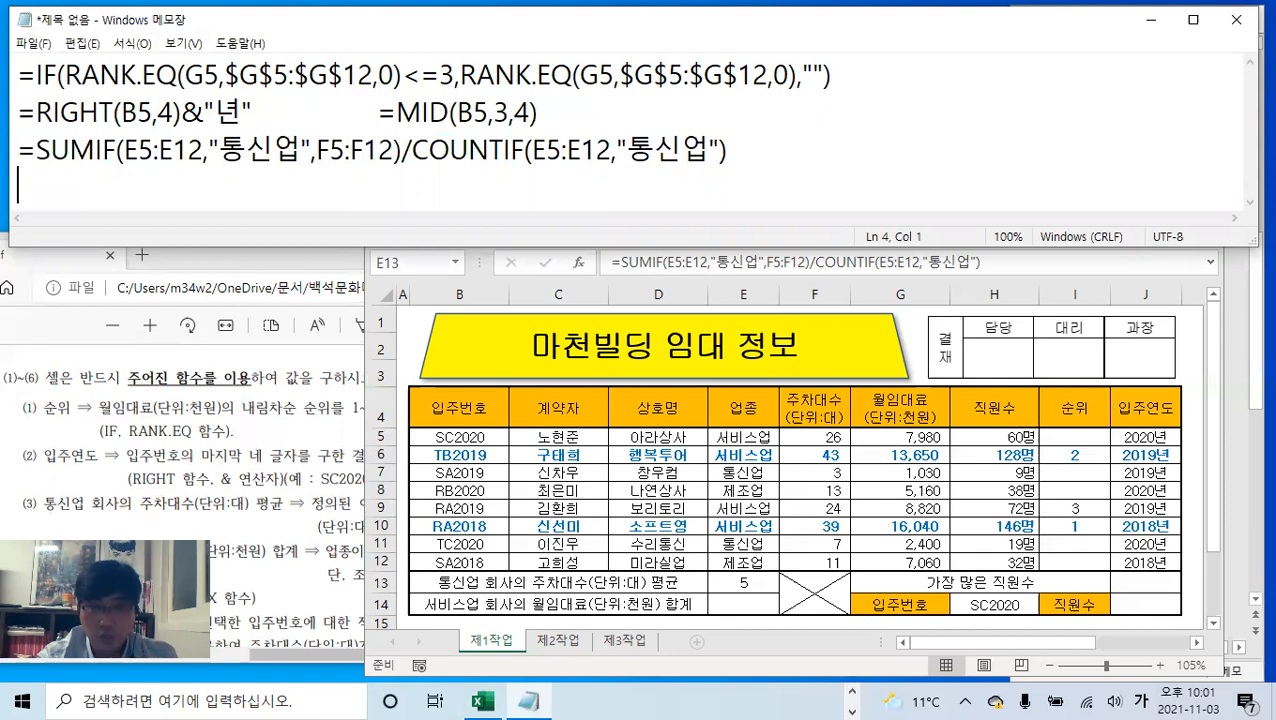
pyautogui.write('=')
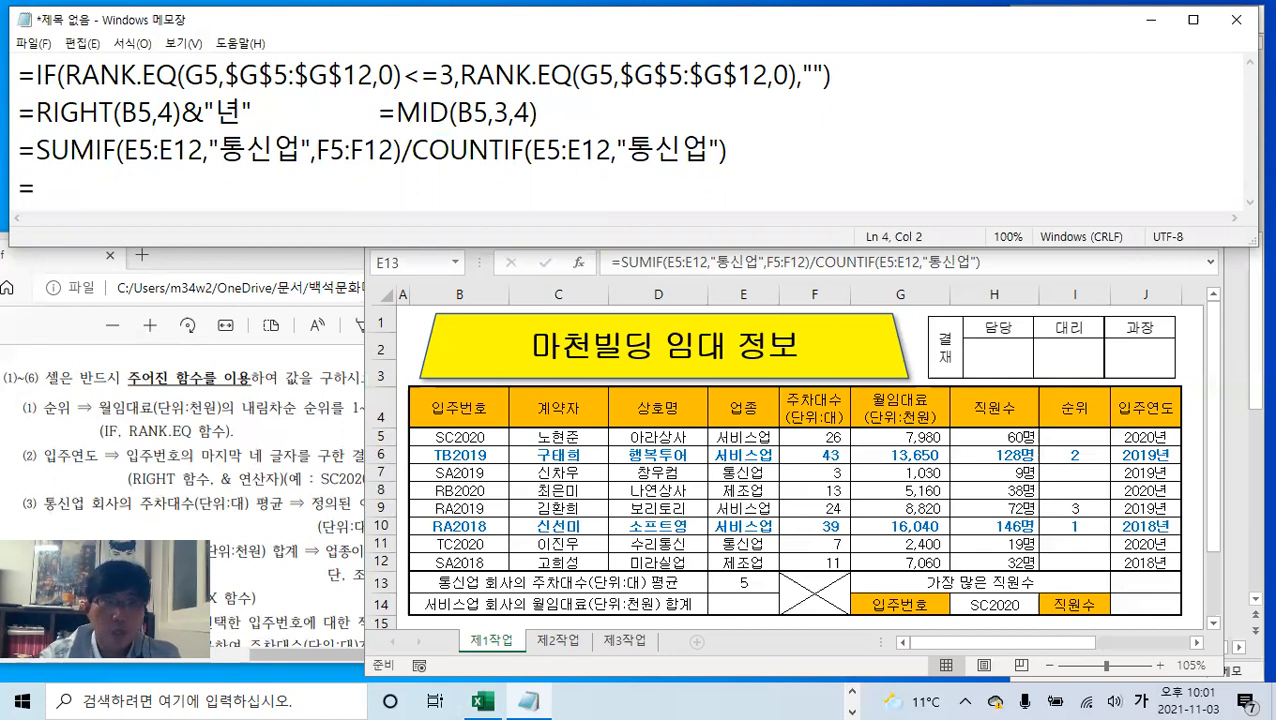
pyautogui.write('ㅊ')
pyautogui.press('BackSpace')
pyautogui.write('co')
pyautogui.press('BackSpace')
pyautogui.press('BackSpace')
pyautogui.write('CO')
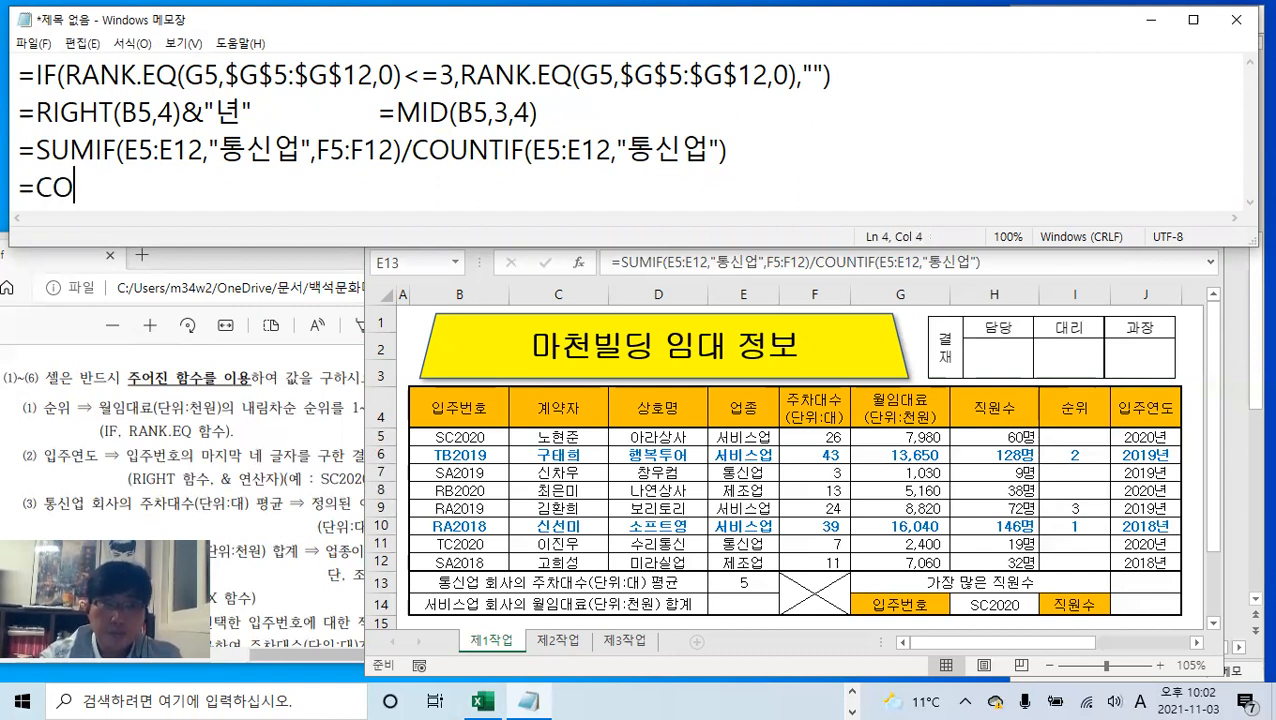
pyautogui.write('UNTIF(')
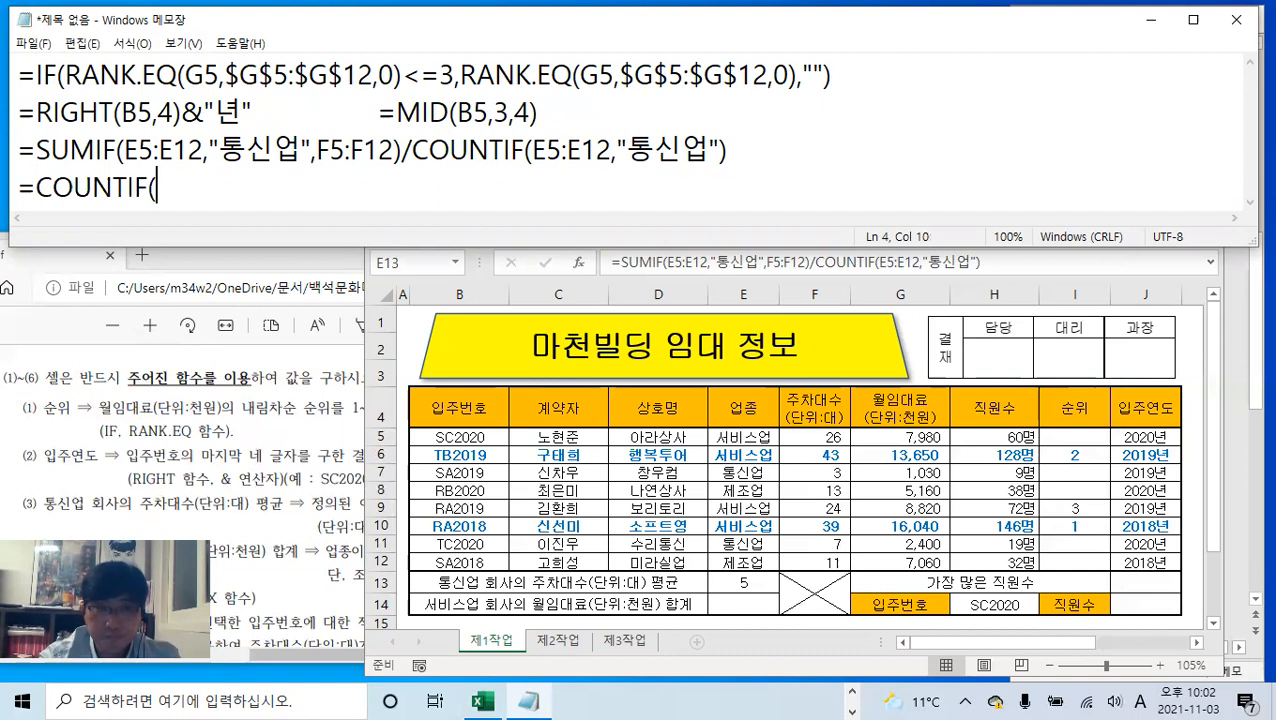
# - Add the range G5:G12 and the quoted comparison operator ">=" to the COUNTIF formula
pyautogui.write('G5:G1')
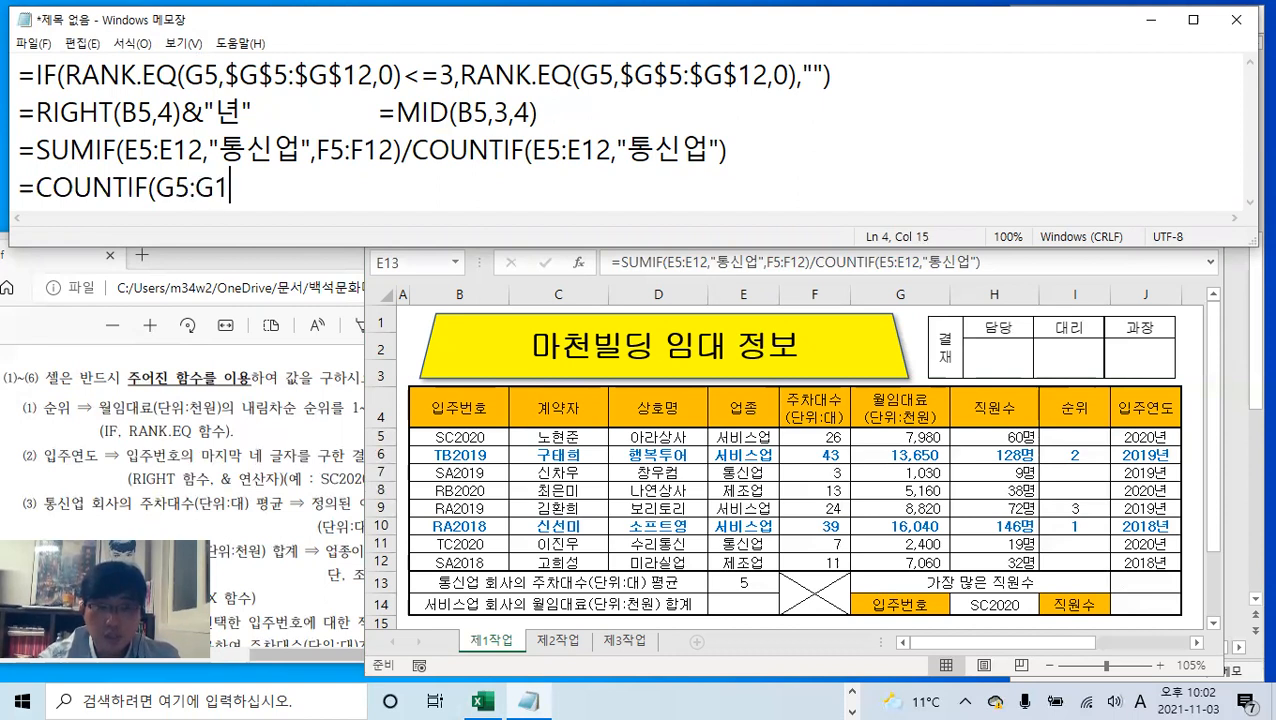
pyautogui.write('2,')
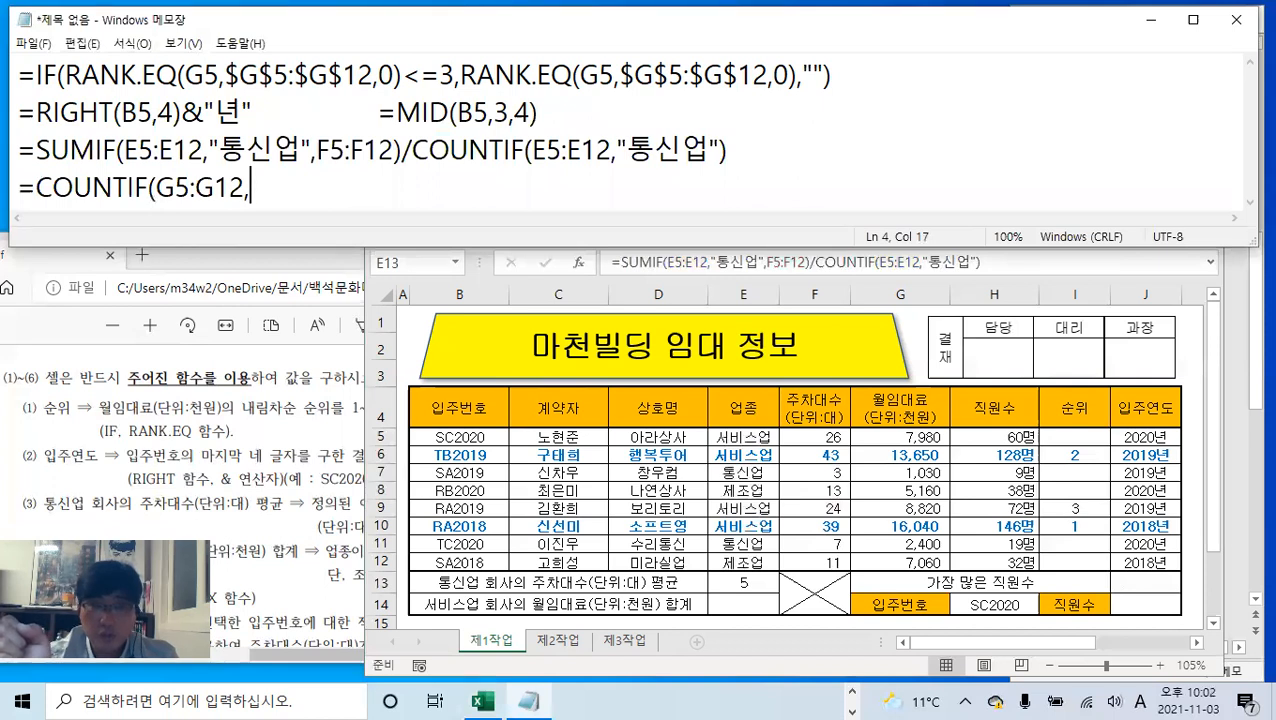
pyautogui.write('"')
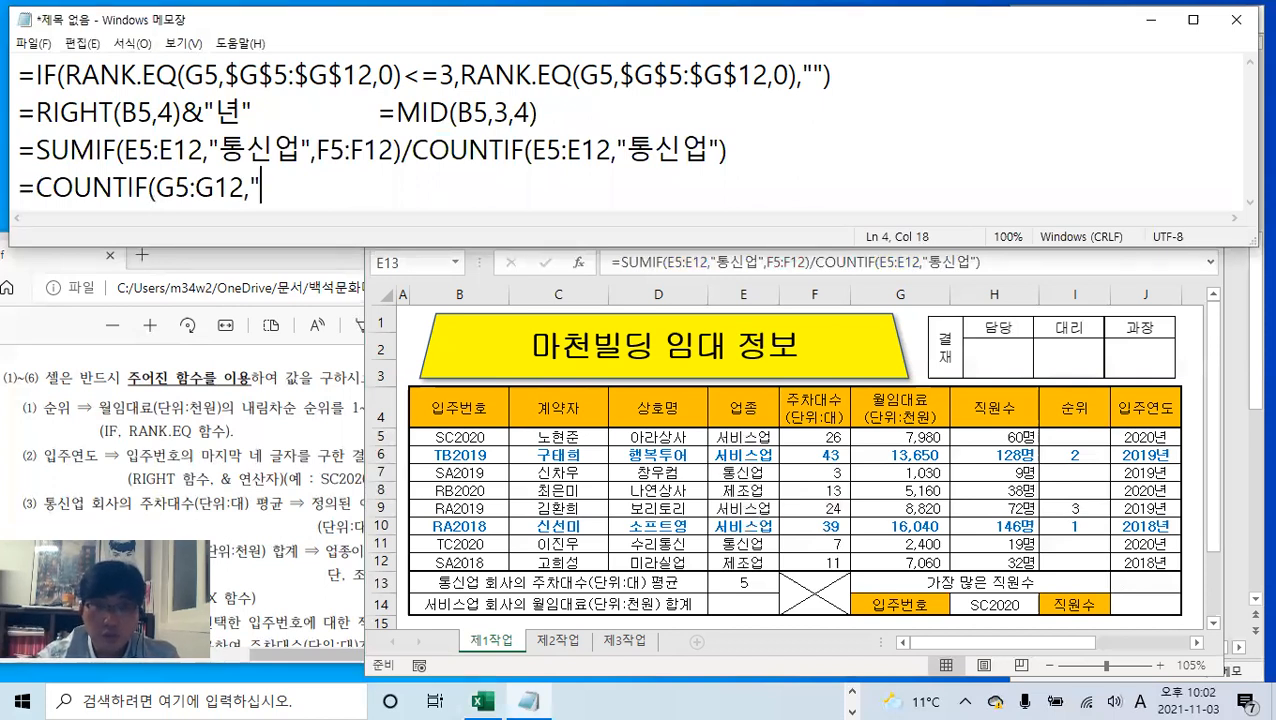
pyautogui.write('>="')
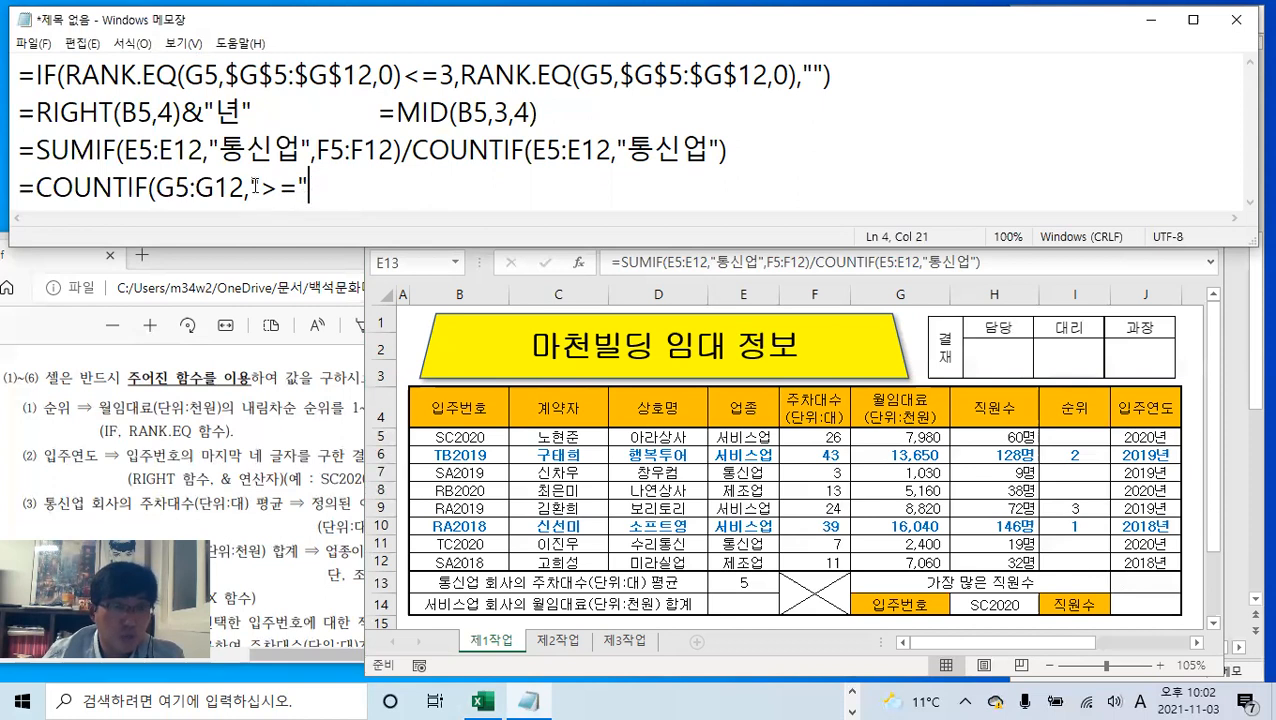
pyautogui.moveTo(260, 186); pyautogui.dragTo(289, 185)
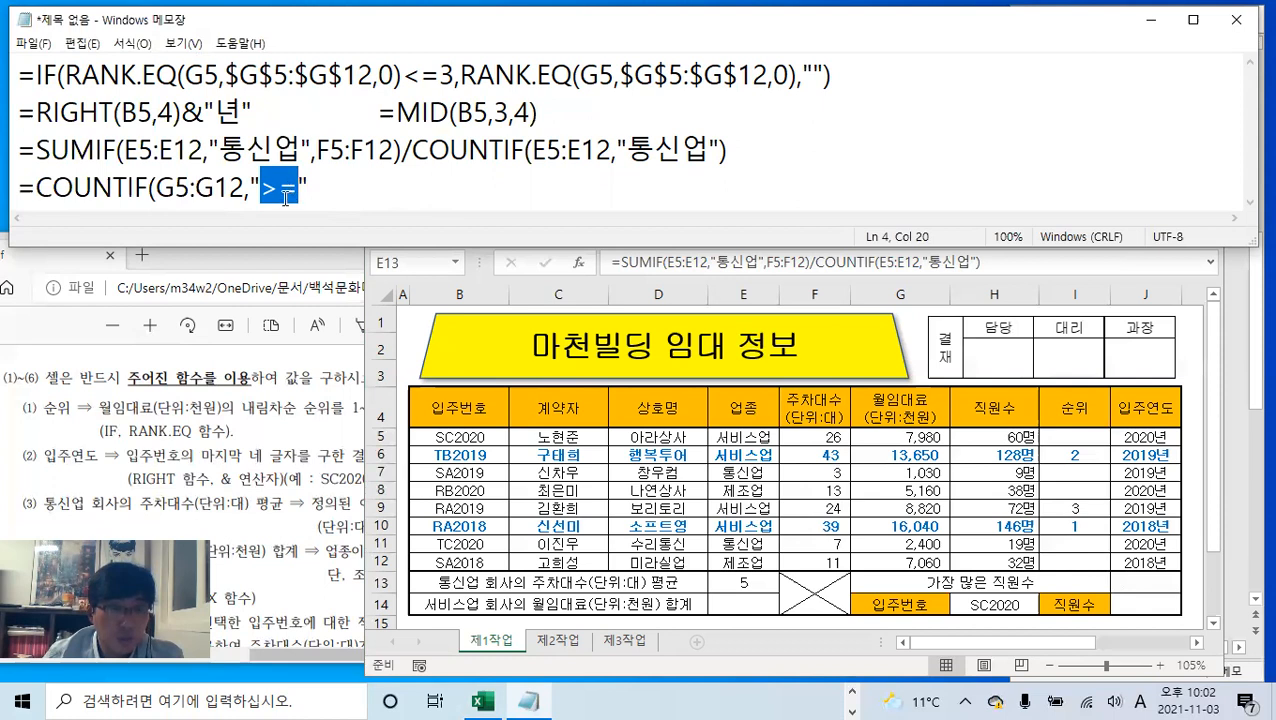
pyautogui.click(316, 188)
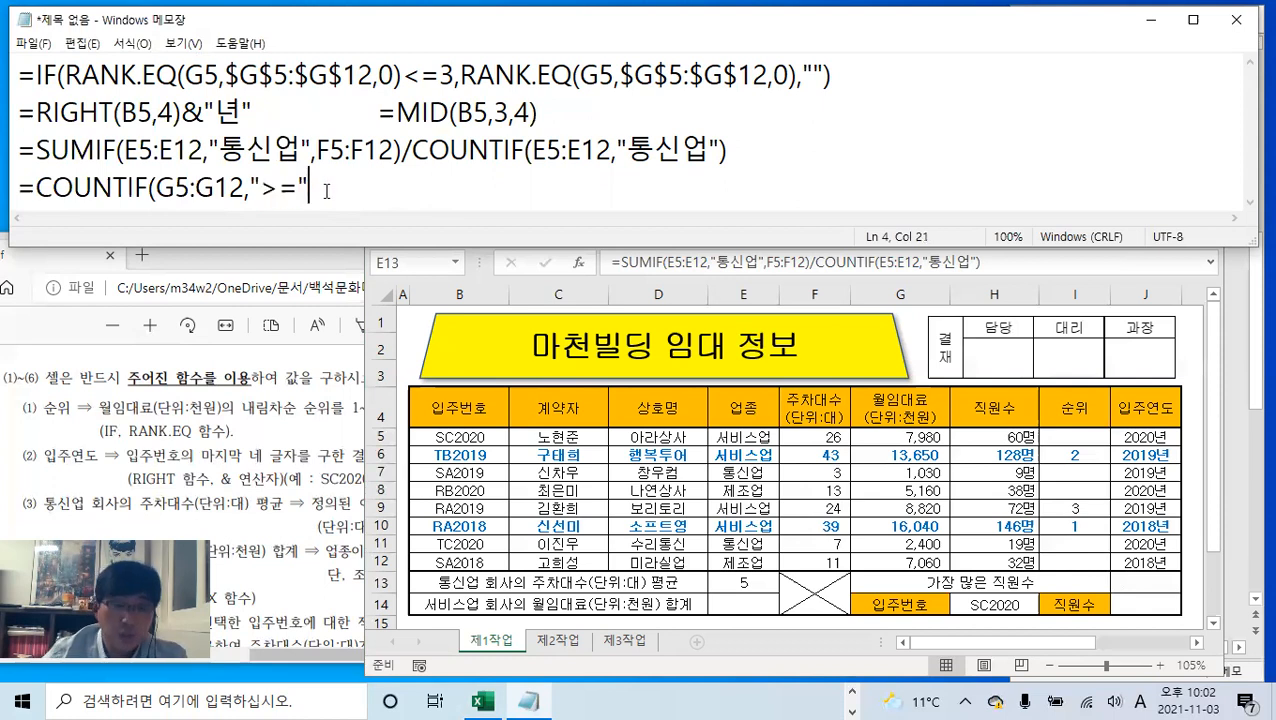
# - Complete the COUNTIF criterion by joining &AVERAGE(G5:G12) to the operator and closing both parentheses
pyautogui.write('&')
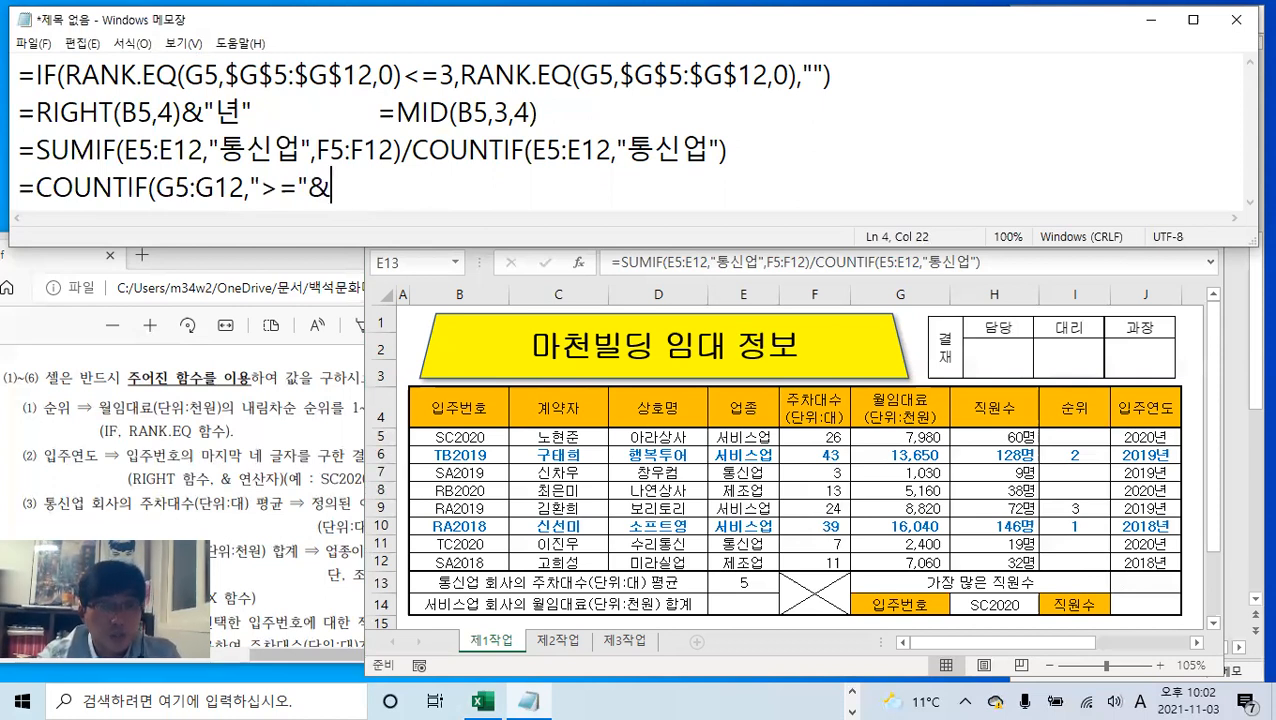
pyautogui.write('AVERAG')
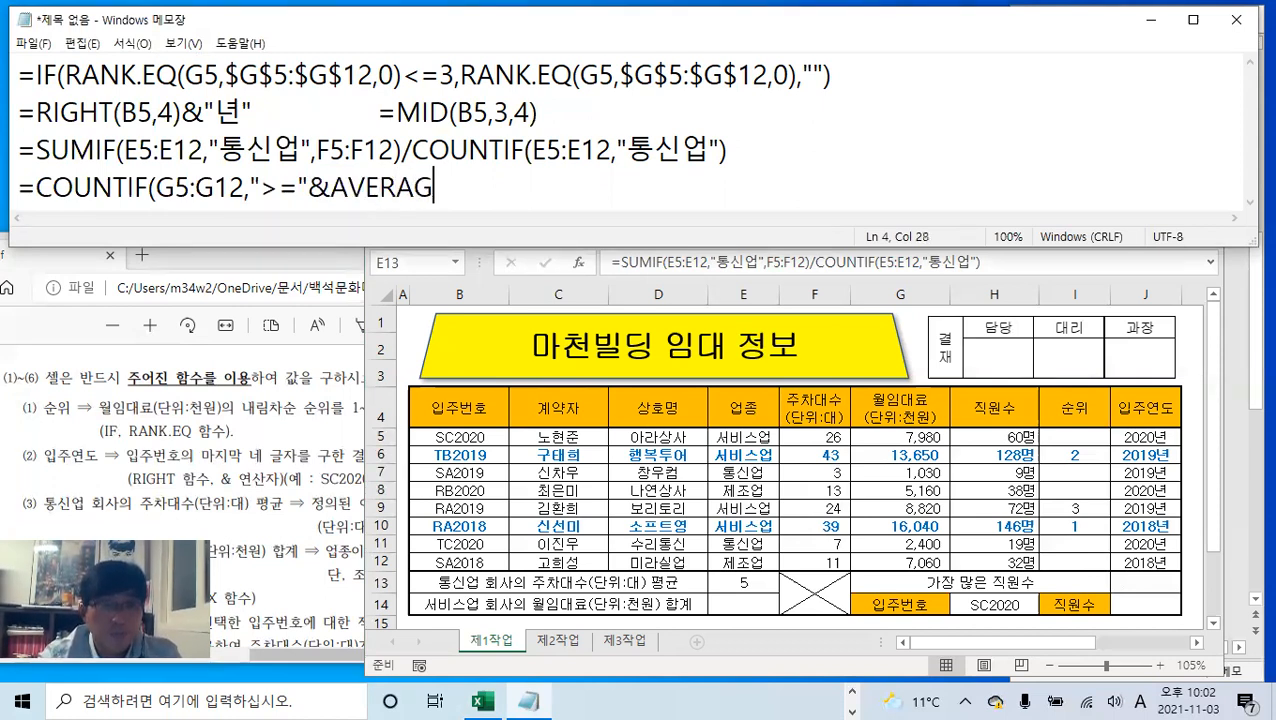
pyautogui.write('E(')
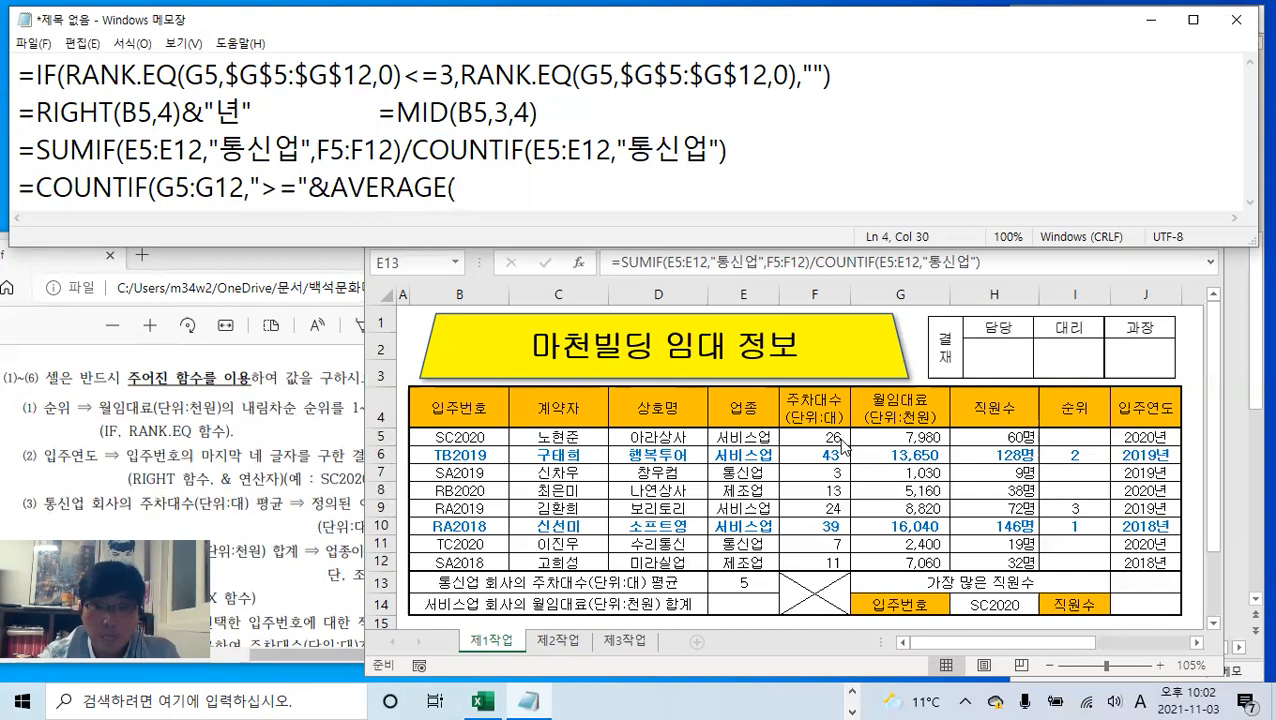
pyautogui.write('G5:')
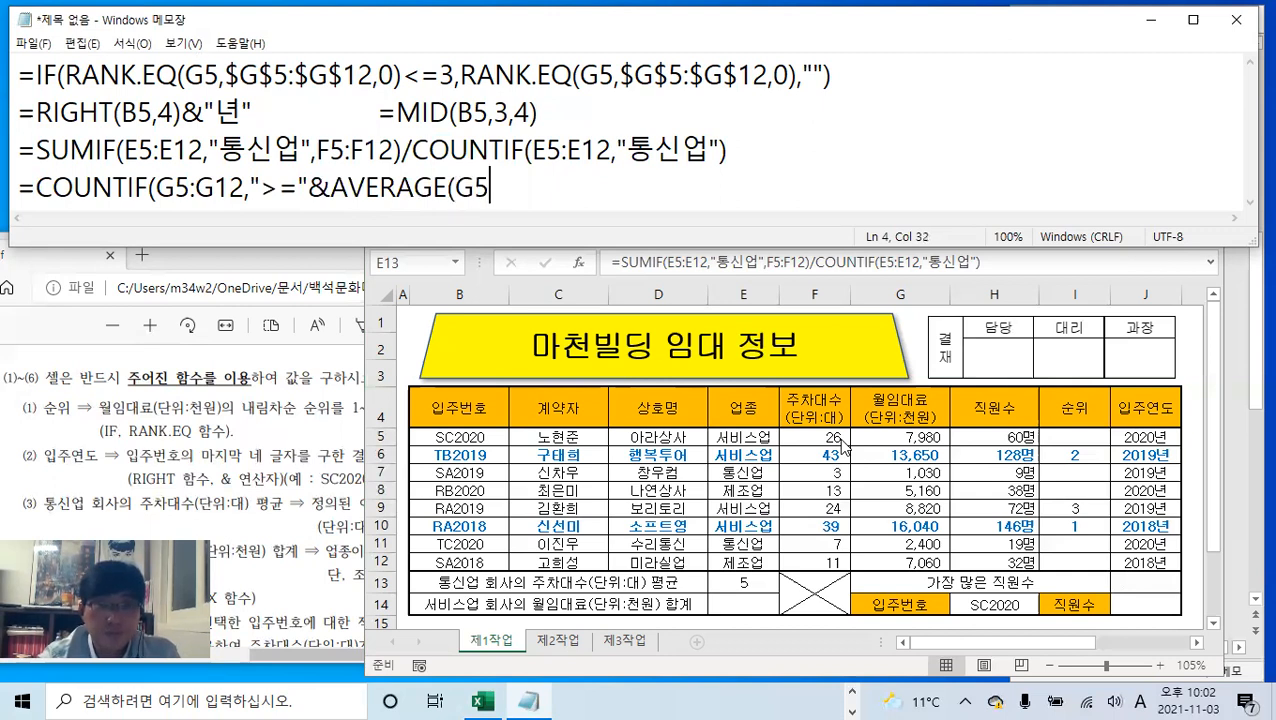
pyautogui.write('G12)')
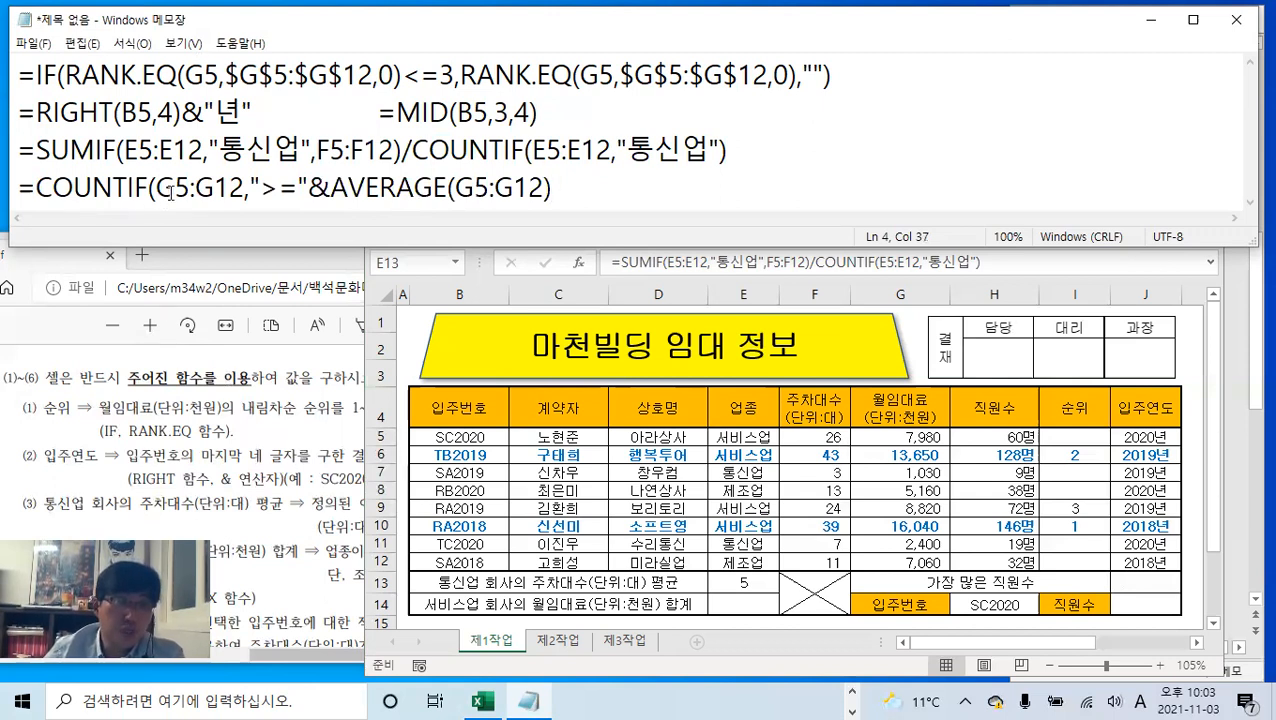
pyautogui.moveTo(163, 187); pyautogui.dragTo(552, 187)
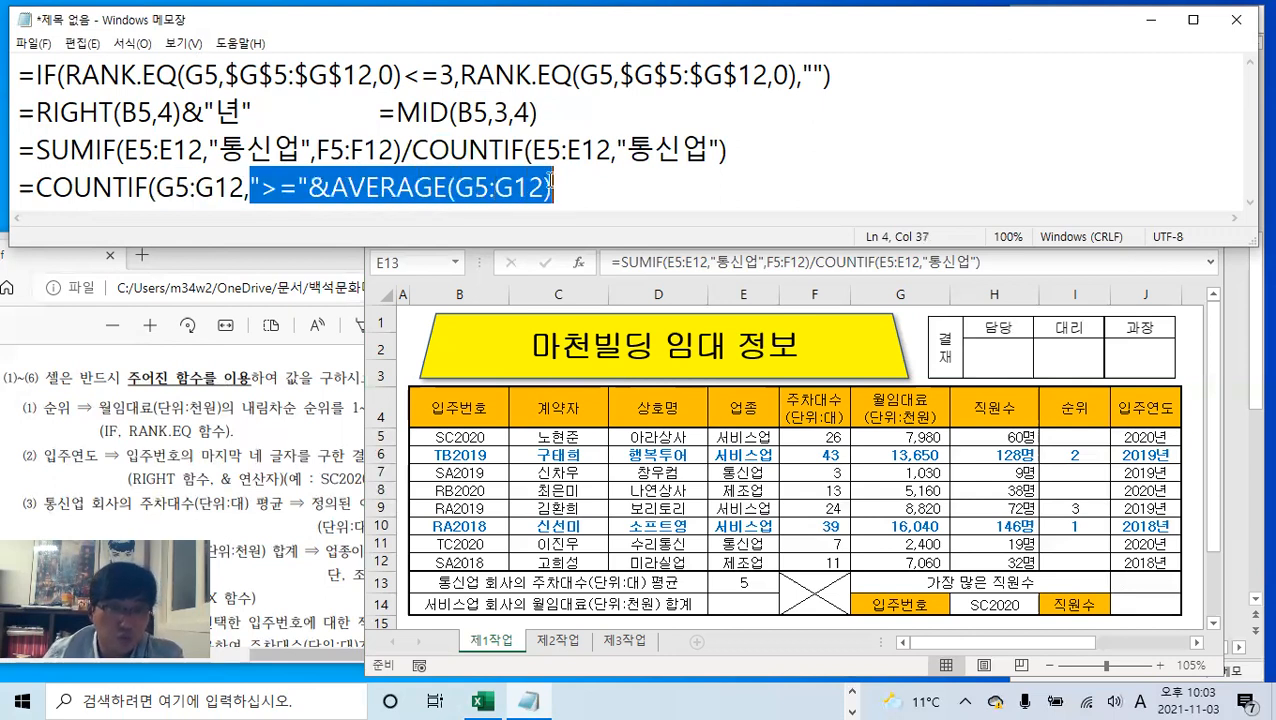
pyautogui.click(557, 182)
pyautogui.write(')')
# - Copy the COUNTIF/AVERAGE formula from Notepad into cell E15 of the Excel sheet
pyautogui.moveTo(580, 189); pyautogui.dragTo(58, 204)
pyautogui.hotkey('ctrl', 'c')
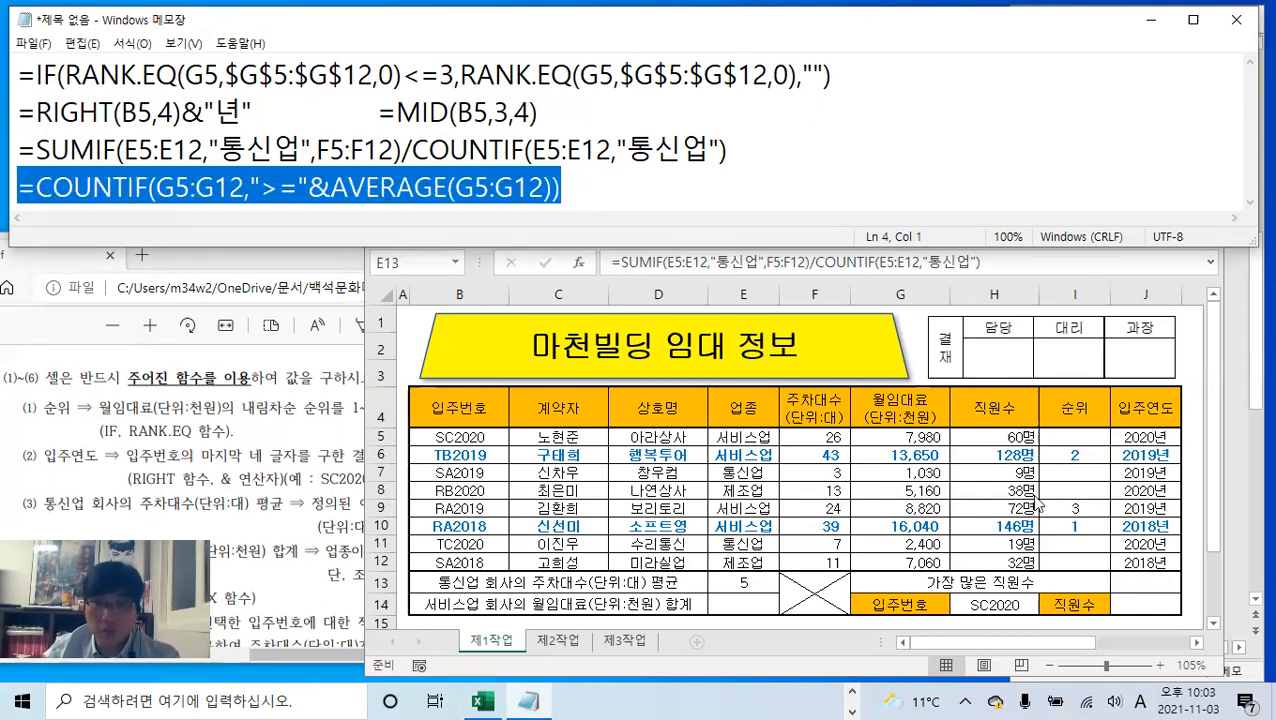
pyautogui.click(744, 584)
pyautogui.press('Return')
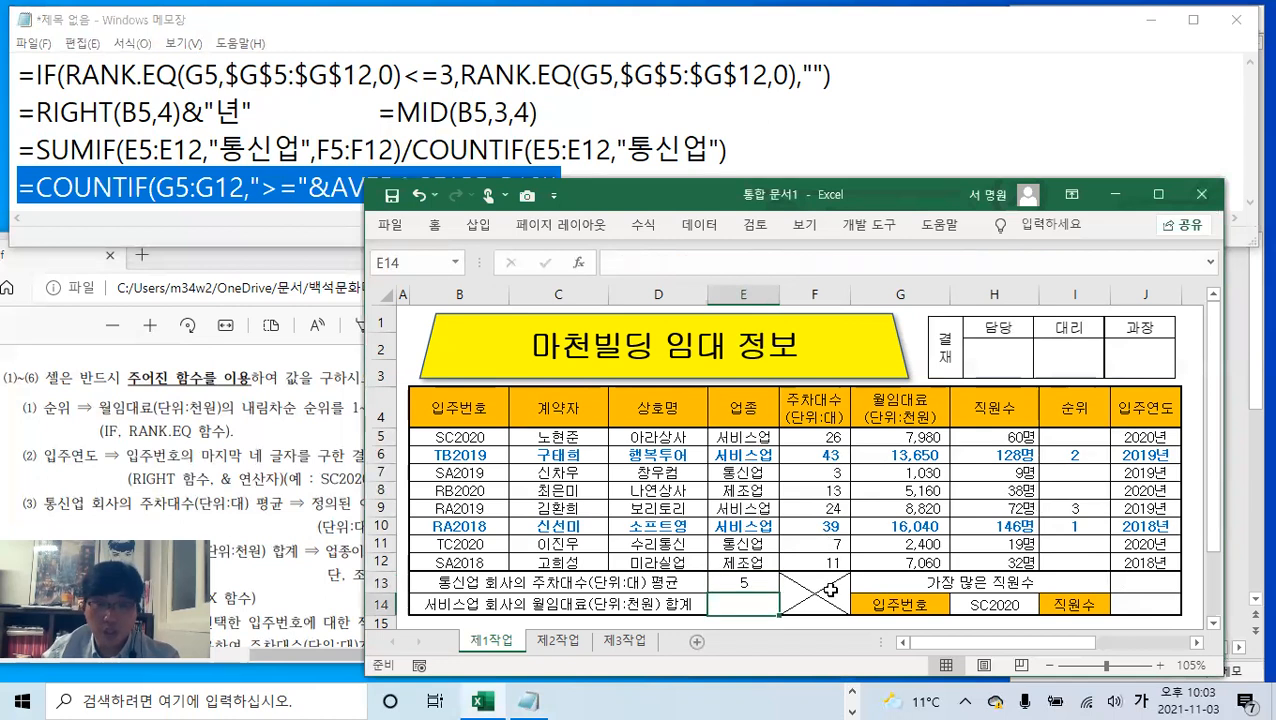
pyautogui.scroll(-1, 830, 590)
pyautogui.press('Down')
pyautogui.press('Down')
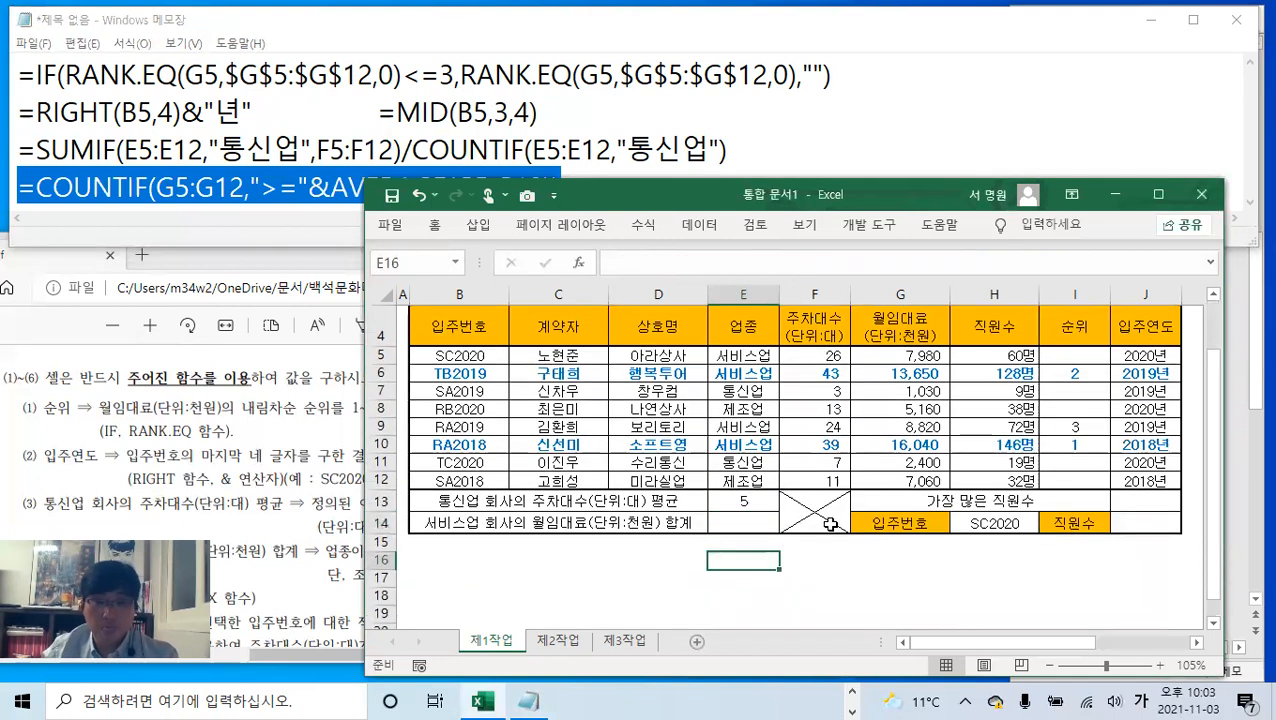
pyautogui.press('Up')
pyautogui.hotkey('ctrl', 'v')
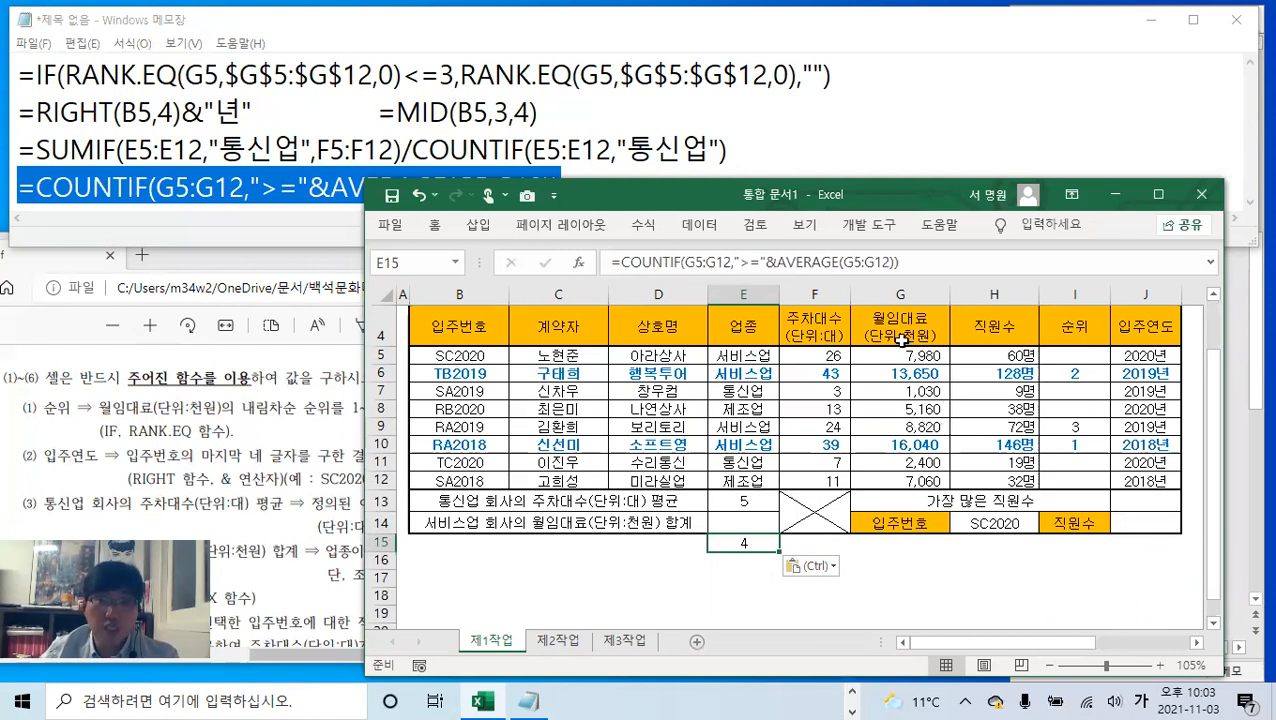
# - Enter =AVERAGE(G5:G12) in cell E16 to calculate the average monthly rent
pyautogui.click(756, 566)
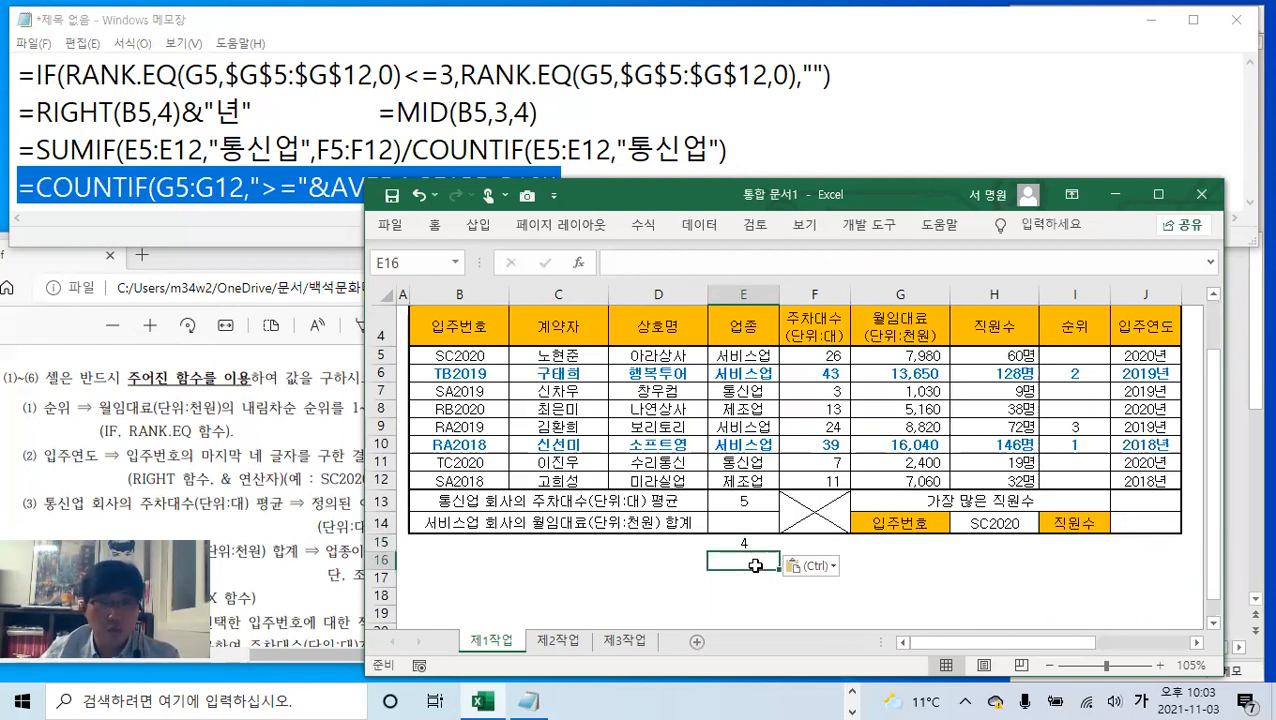
pyautogui.click(627, 259)
pyautogui.write('=채ㅕㅜ')
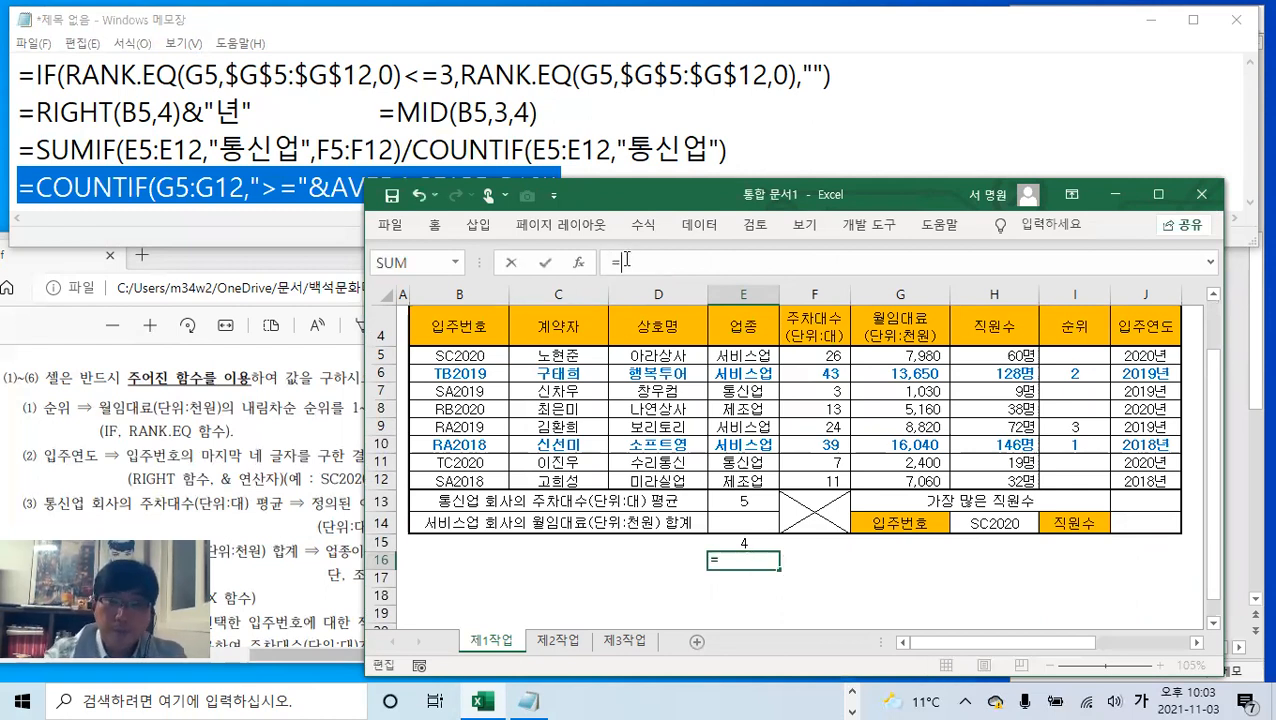
pyautogui.press('BackSpace')
pyautogui.press('BackSpace')
pyautogui.press('BackSpace')
pyautogui.press('Hangul')
pyautogui.write('aver')
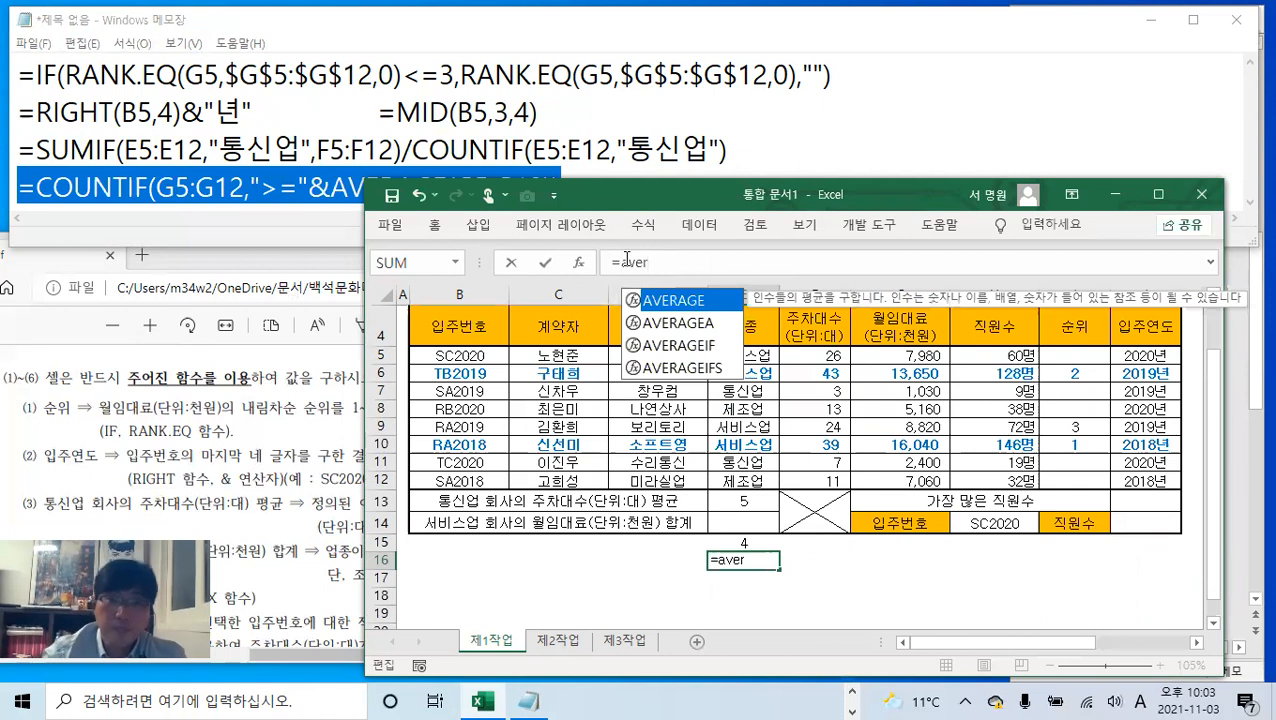
pyautogui.doubleClick(675, 300)
pyautogui.moveTo(886, 360); pyautogui.dragTo(918, 482)
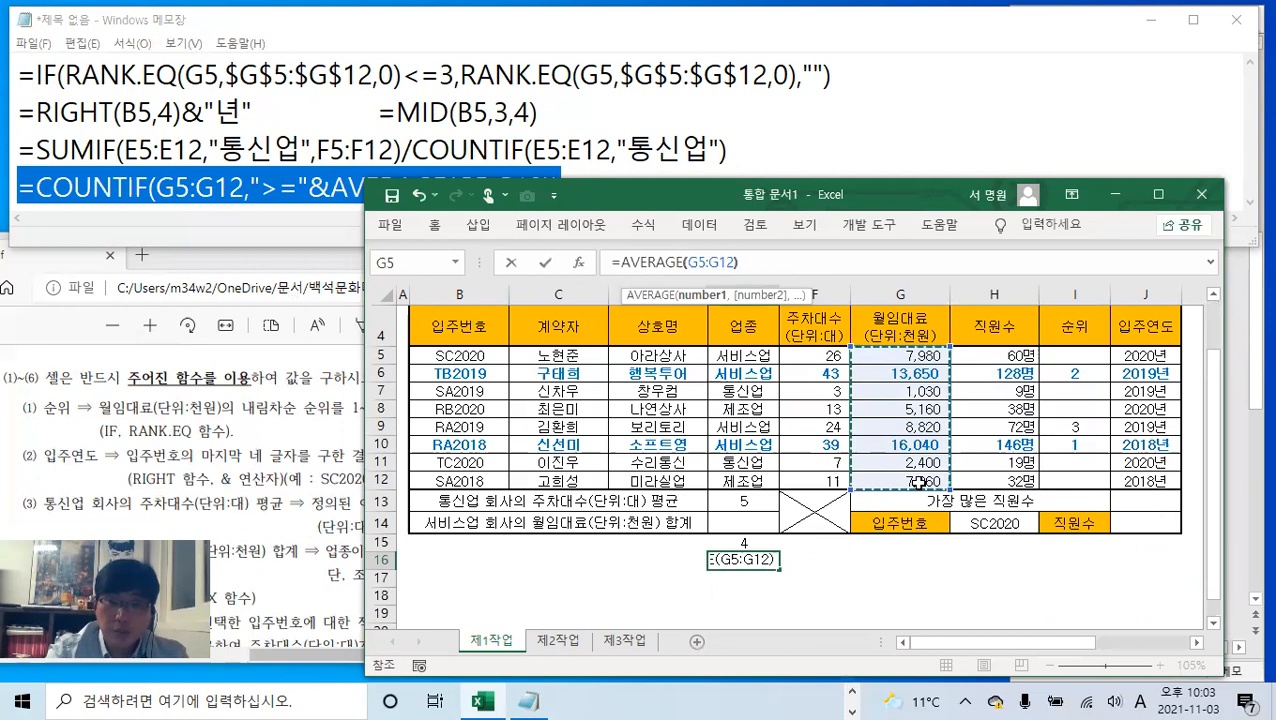
pyautogui.write(')')
pyautogui.click(545, 262)
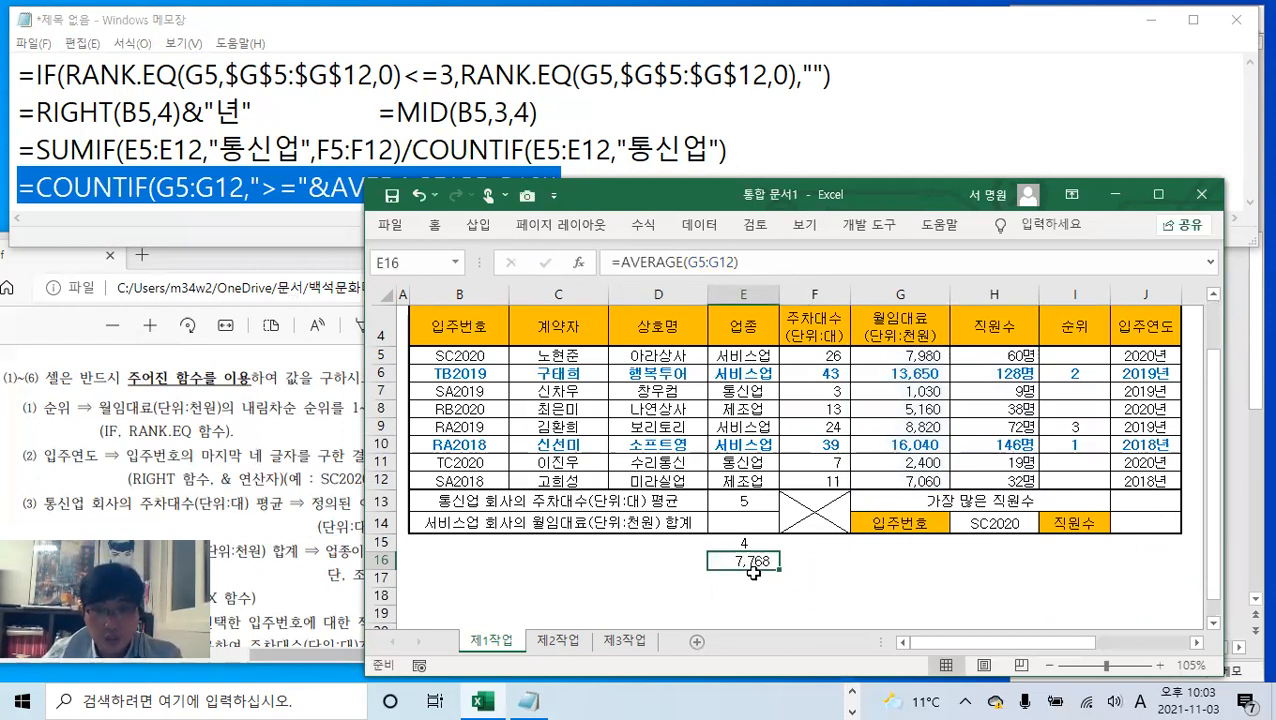
# - Compare the monthly rents in G5:G12 with the average in E16 and check the COUNTIF result in E15
pyautogui.click(935, 356)
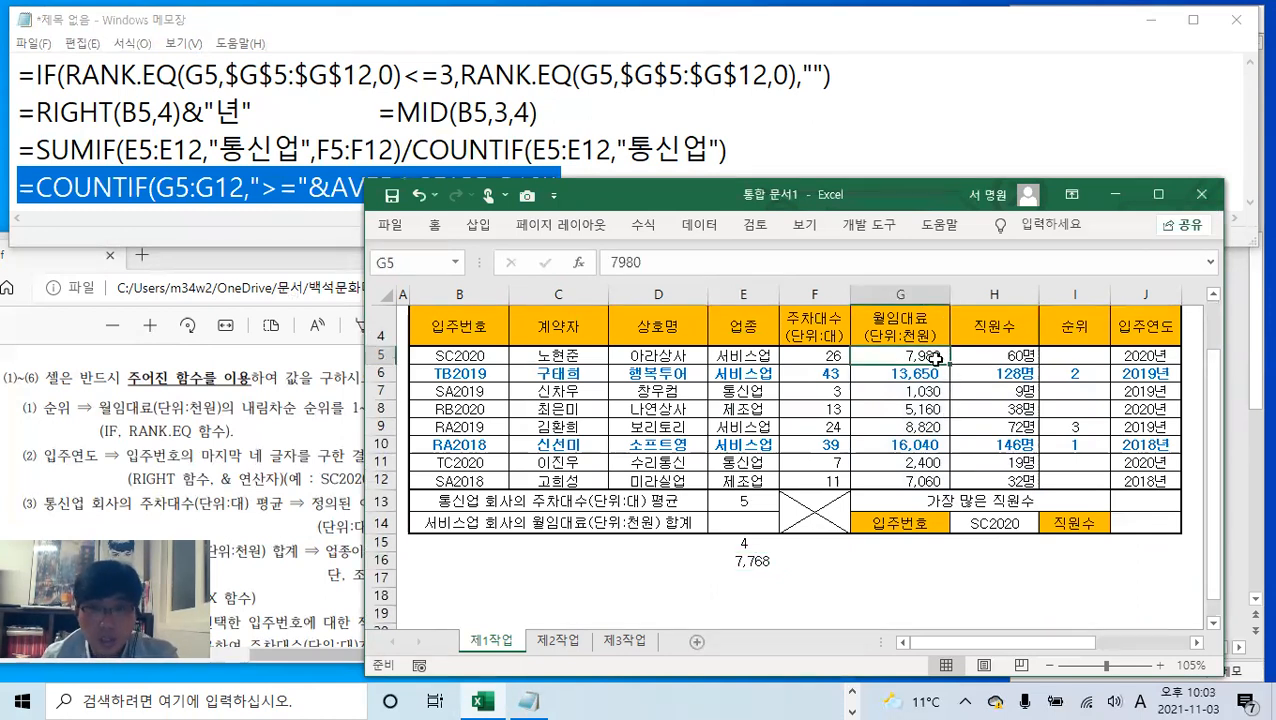
pyautogui.click(931, 374)
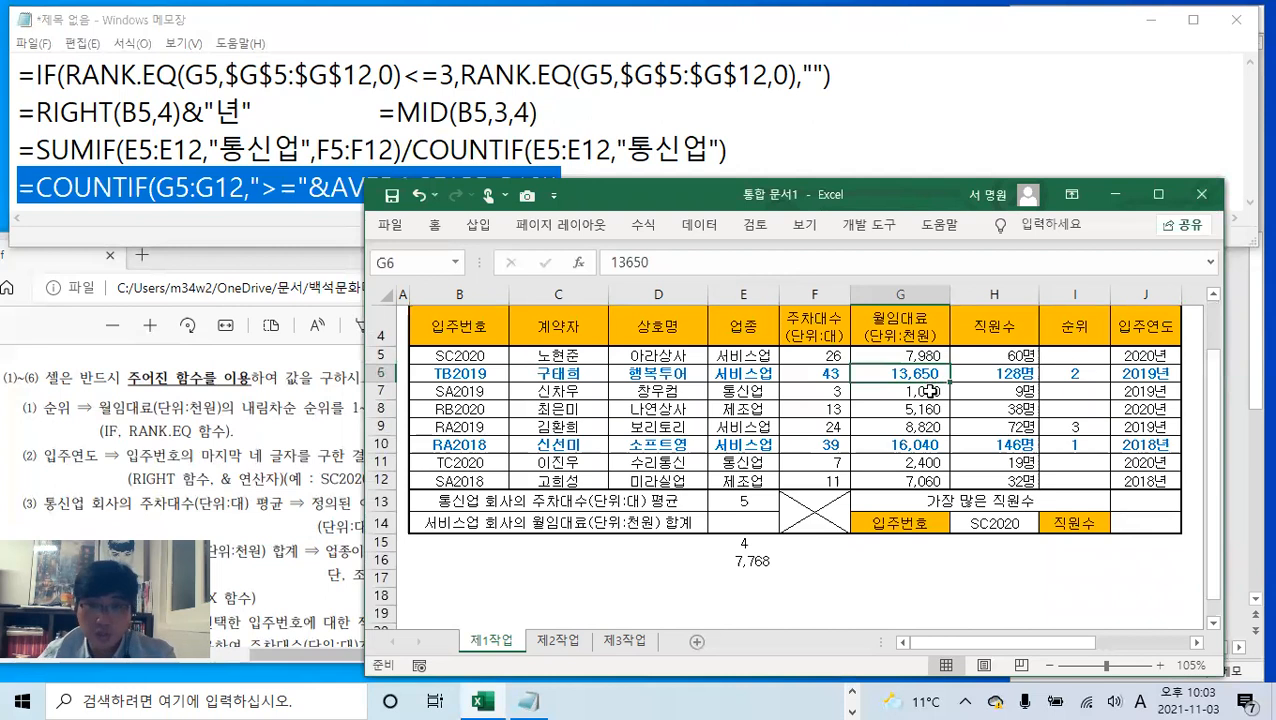
pyautogui.click(931, 410)
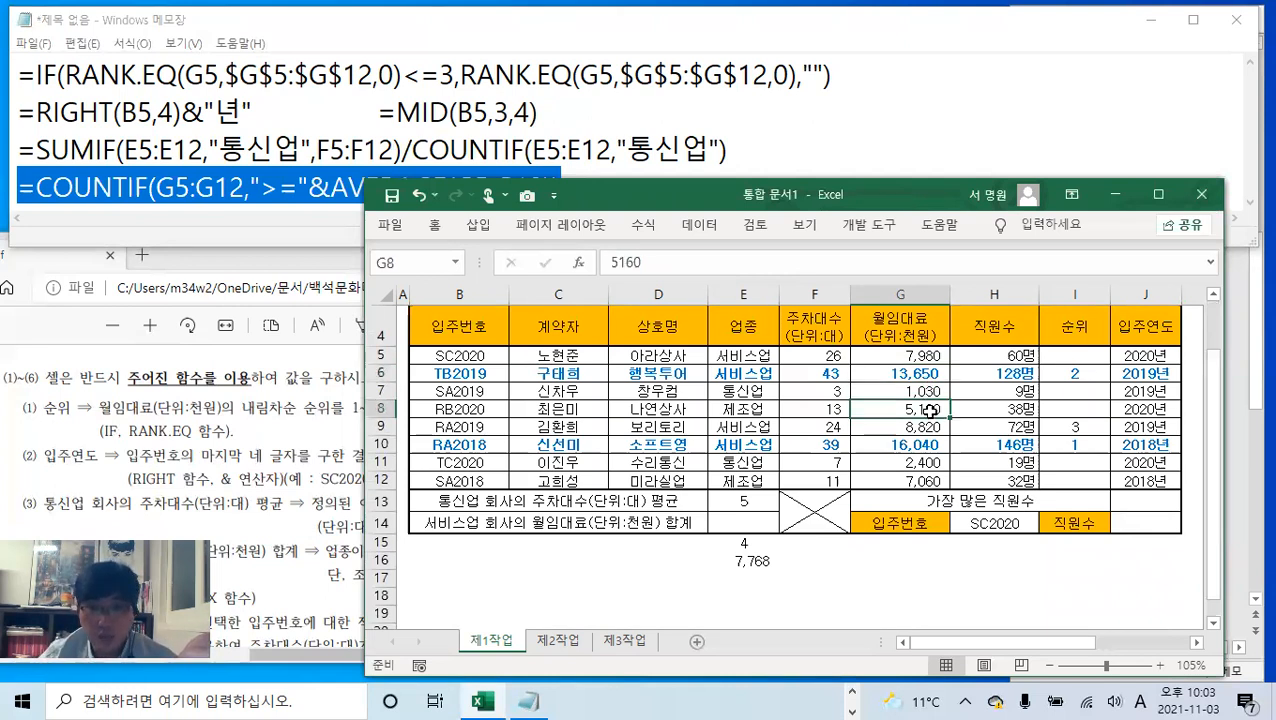
pyautogui.click(931, 428)
pyautogui.click(927, 450)
pyautogui.click(935, 463)
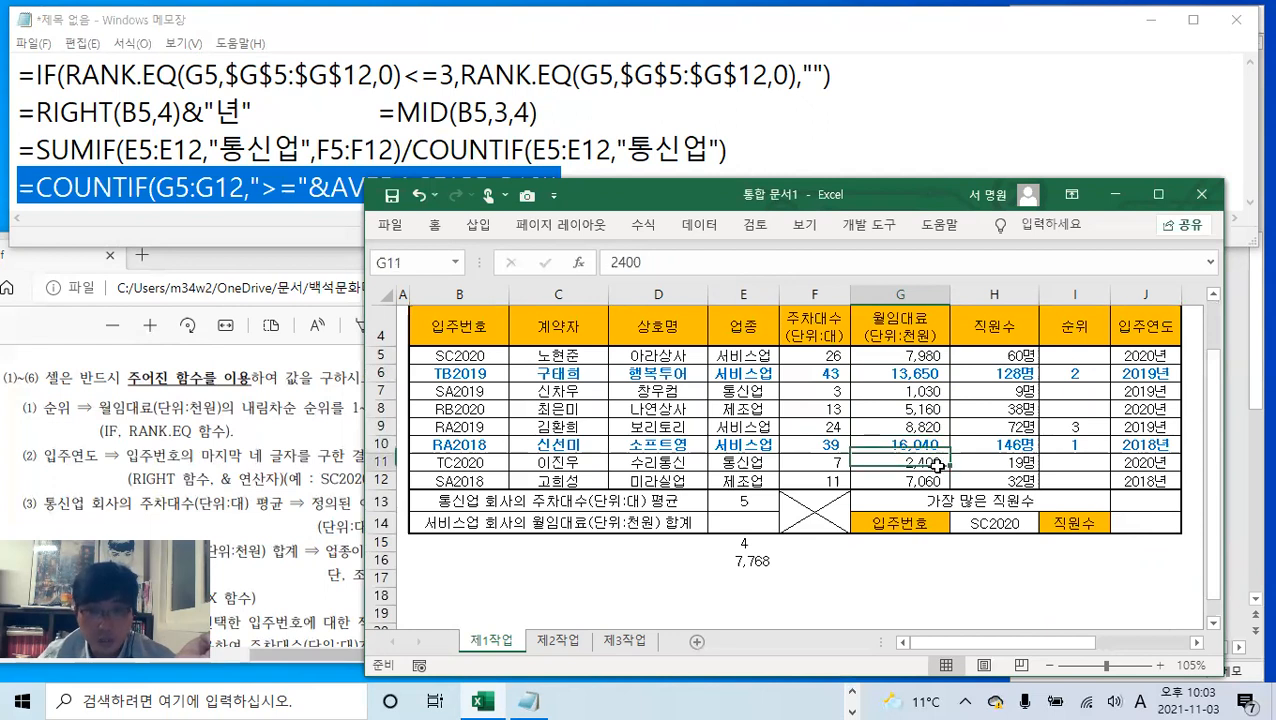
pyautogui.click(930, 483)
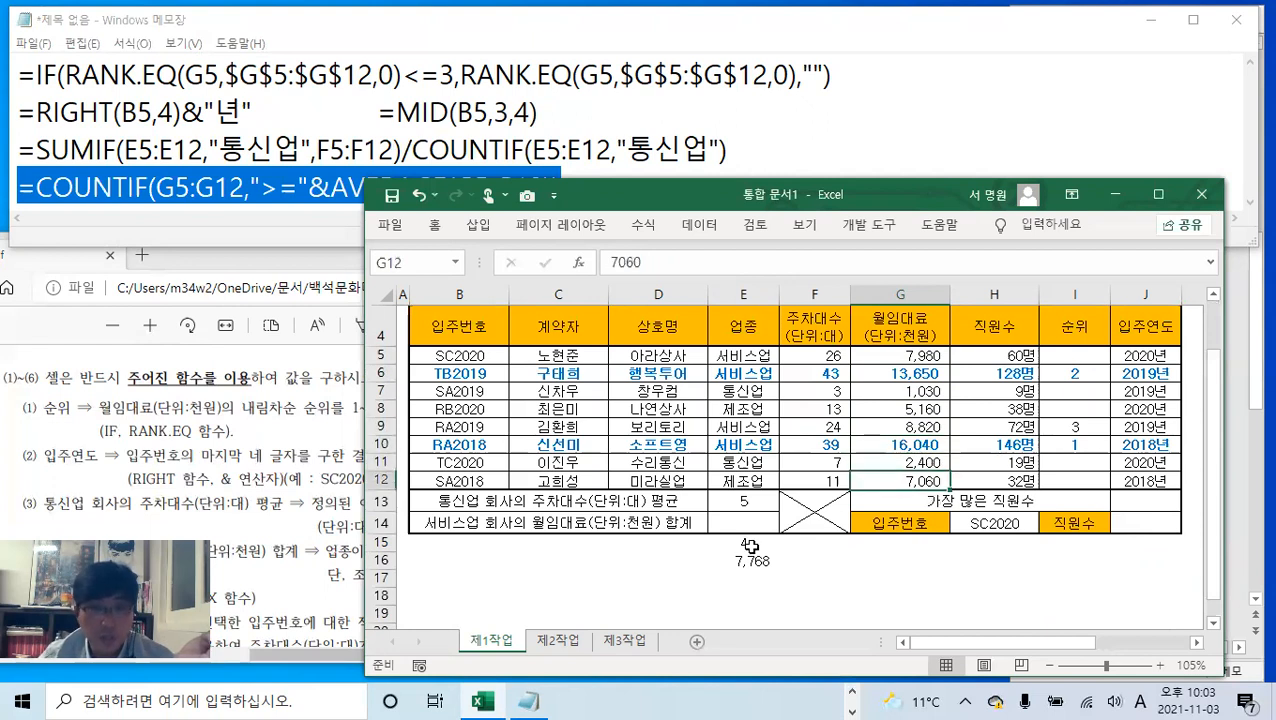
pyautogui.click(750, 544)
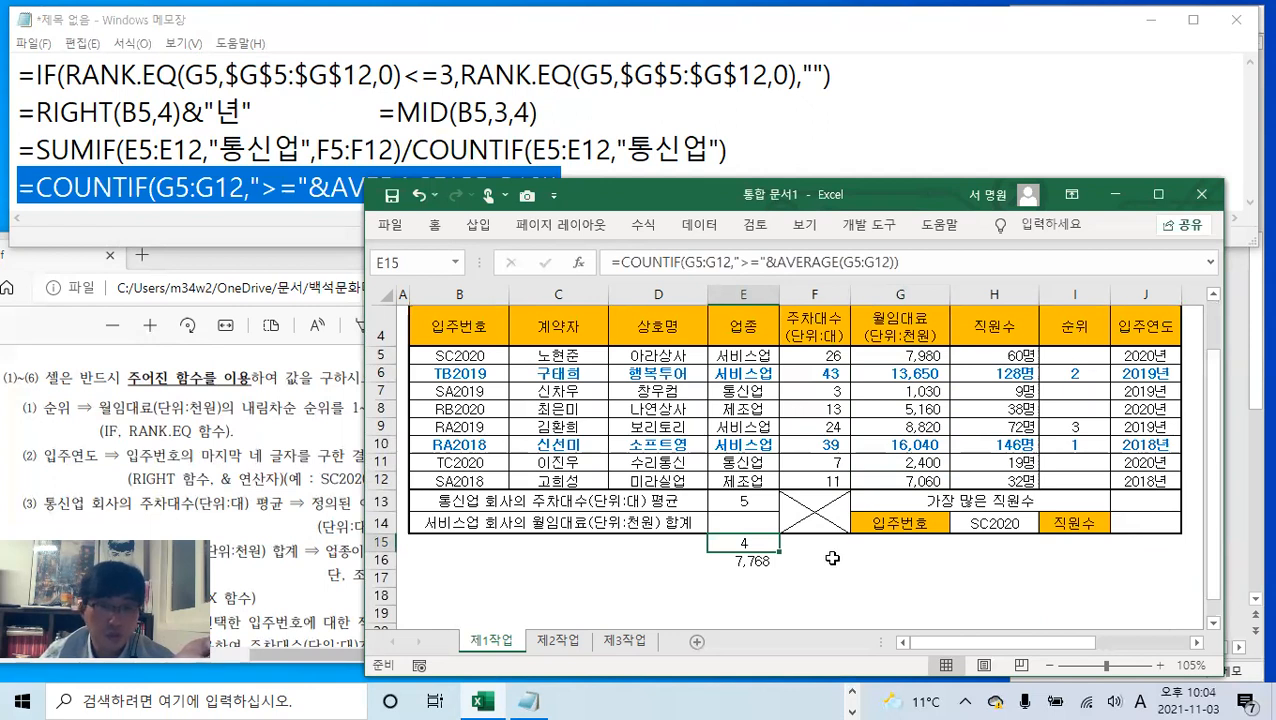
# - Clear the trial COUNTIF and AVERAGE formulas from cells E15:E16
pyautogui.click(799, 578)
pyautogui.moveTo(695, 546)
pyautogui.mouseDown()
pyautogui.moveTo(706, 566)
pyautogui.moveTo(776, 567)
pyautogui.mouseUp()
pyautogui.click(832, 558)
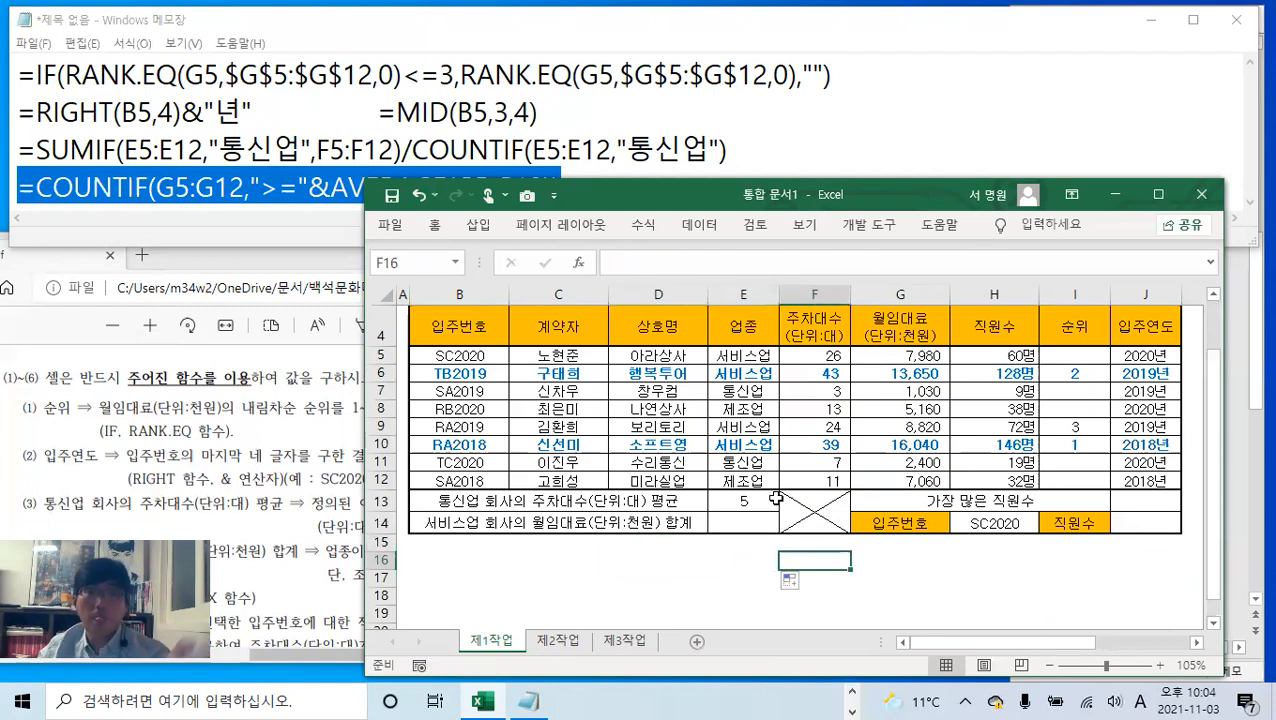
# - Consult task (4) in the exam PDF and draft =DSUM(B4:H12,G4,E4:E5) in Notepad on a new line below the COUNTIF formula
pyautogui.scroll(1, 779, 533)
pyautogui.click(759, 606)
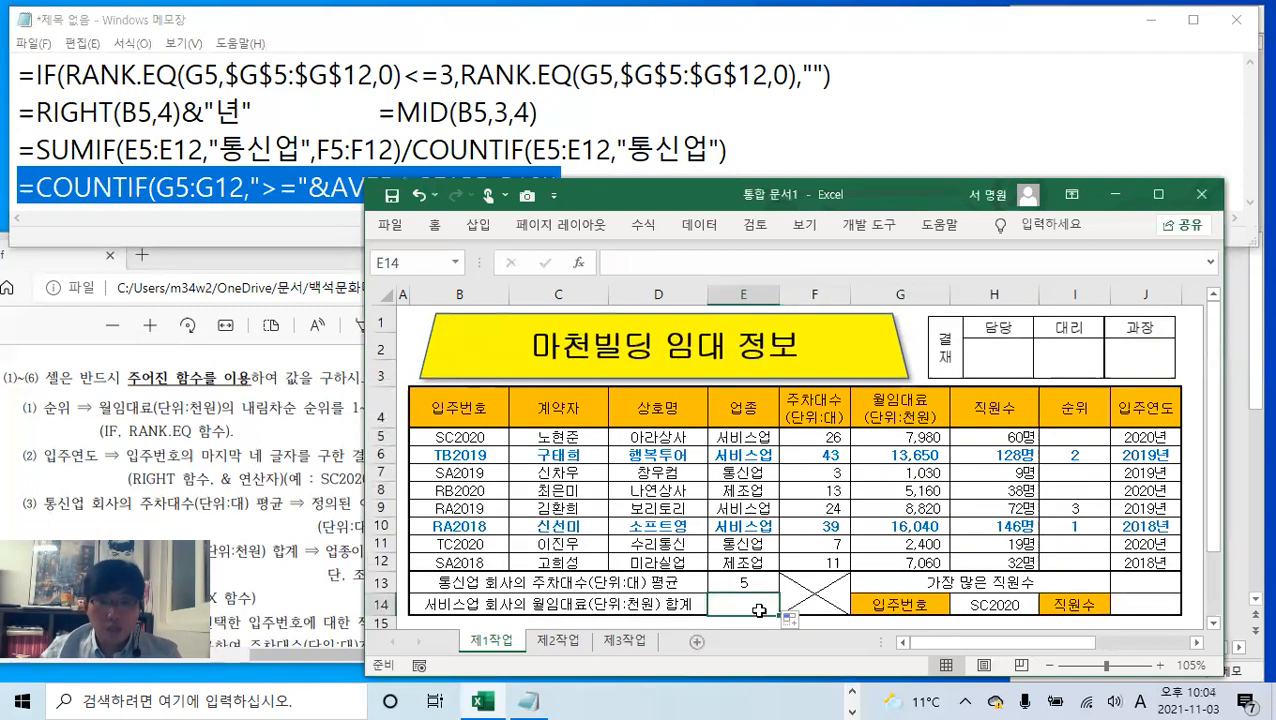
pyautogui.click(758, 145)
pyautogui.press('Down')
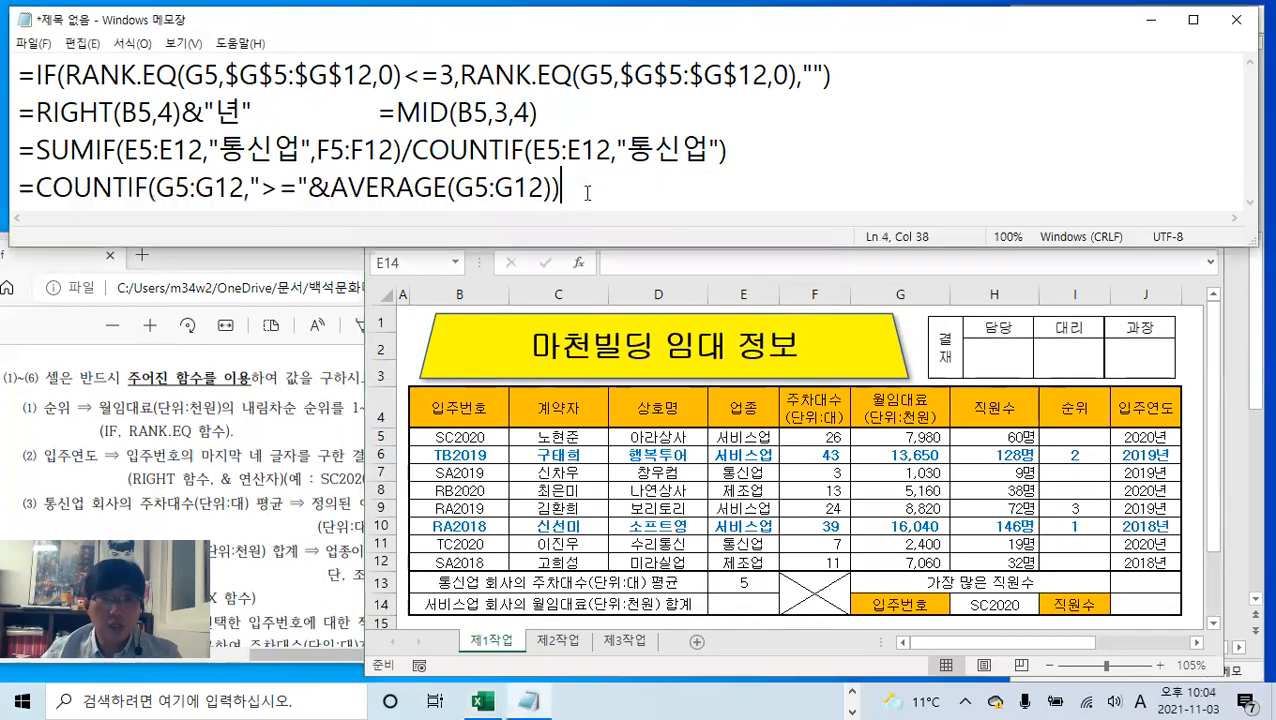
pyautogui.press('Return')
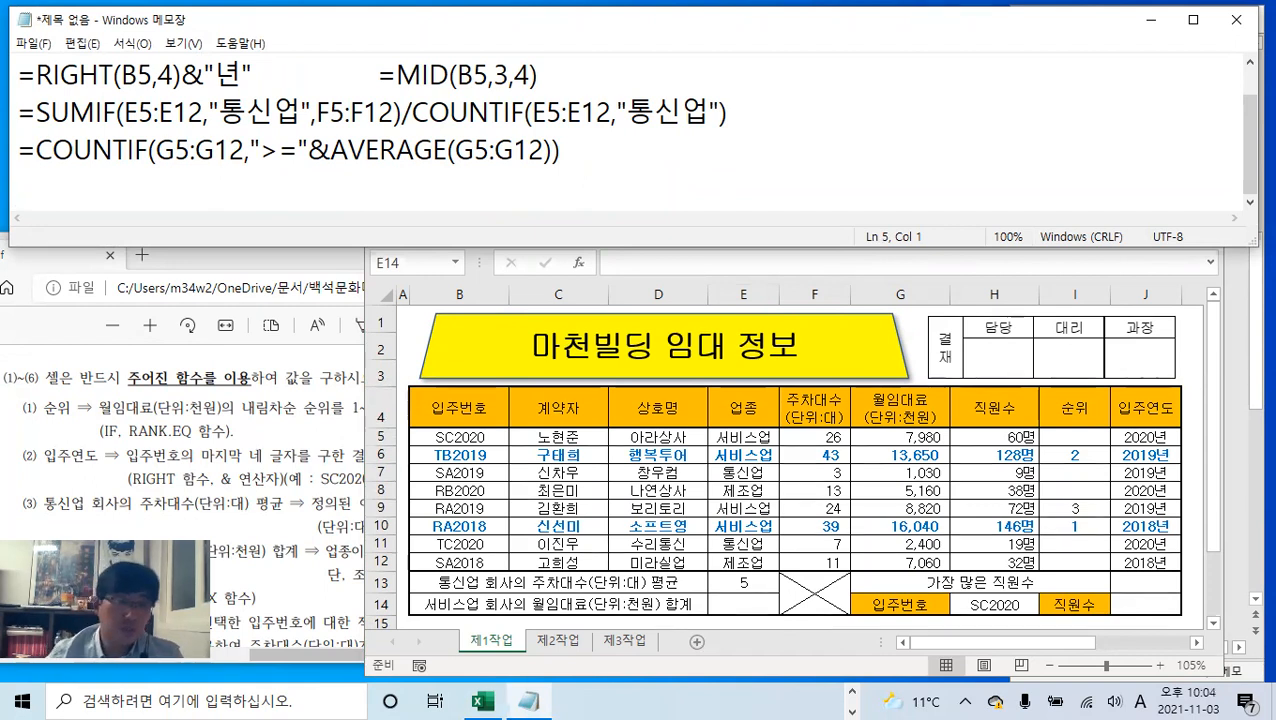
pyautogui.click(283, 468)
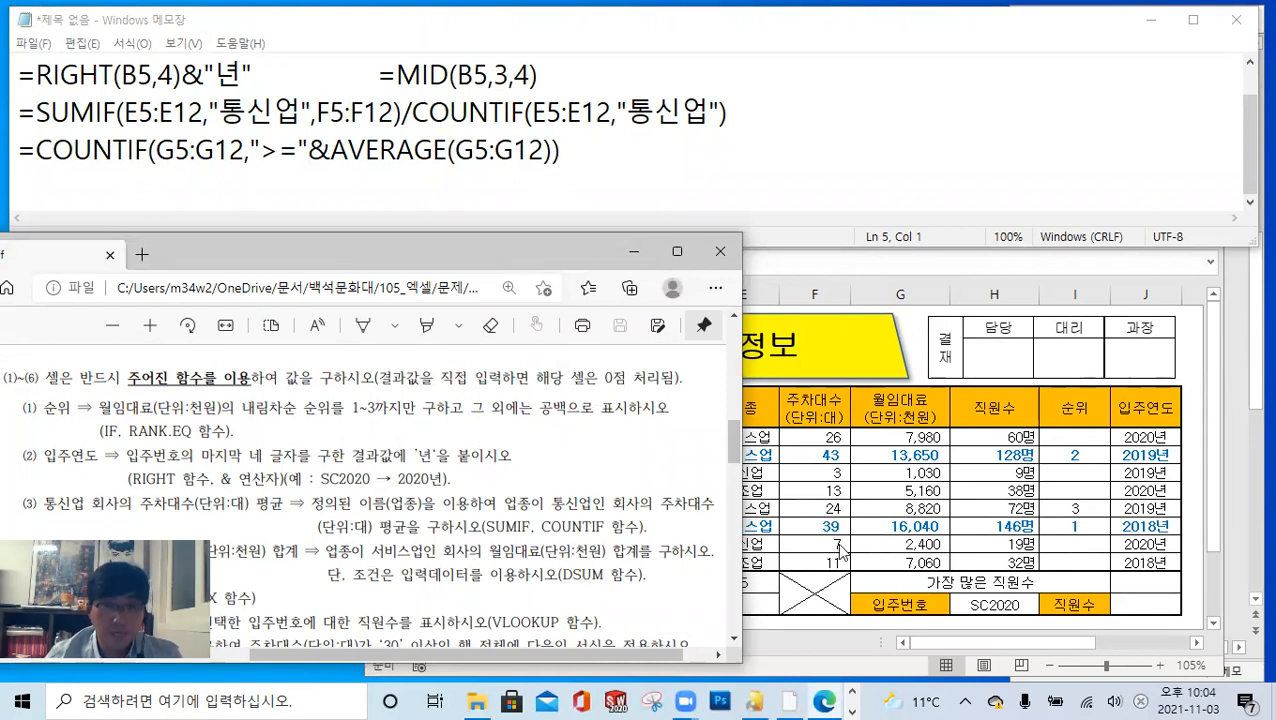
pyautogui.click(765, 601)
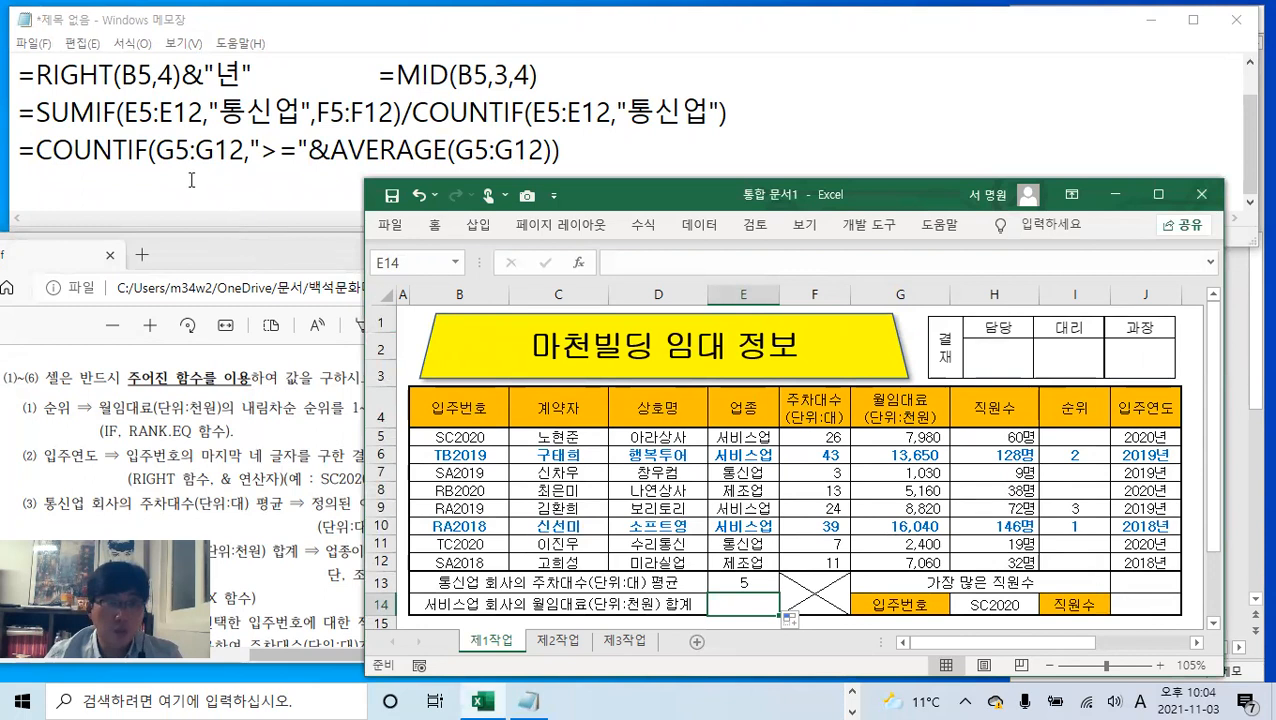
pyautogui.click(191, 180)
pyautogui.write('=')
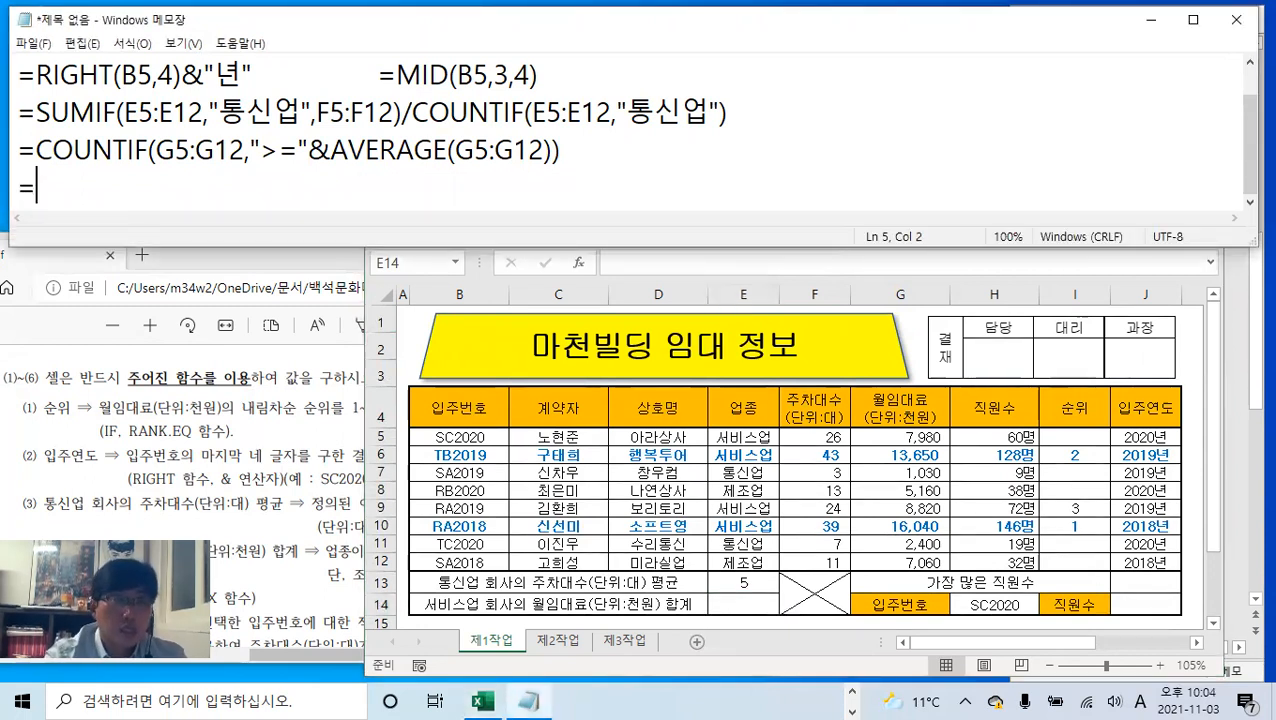
pyautogui.write('DSUM(')
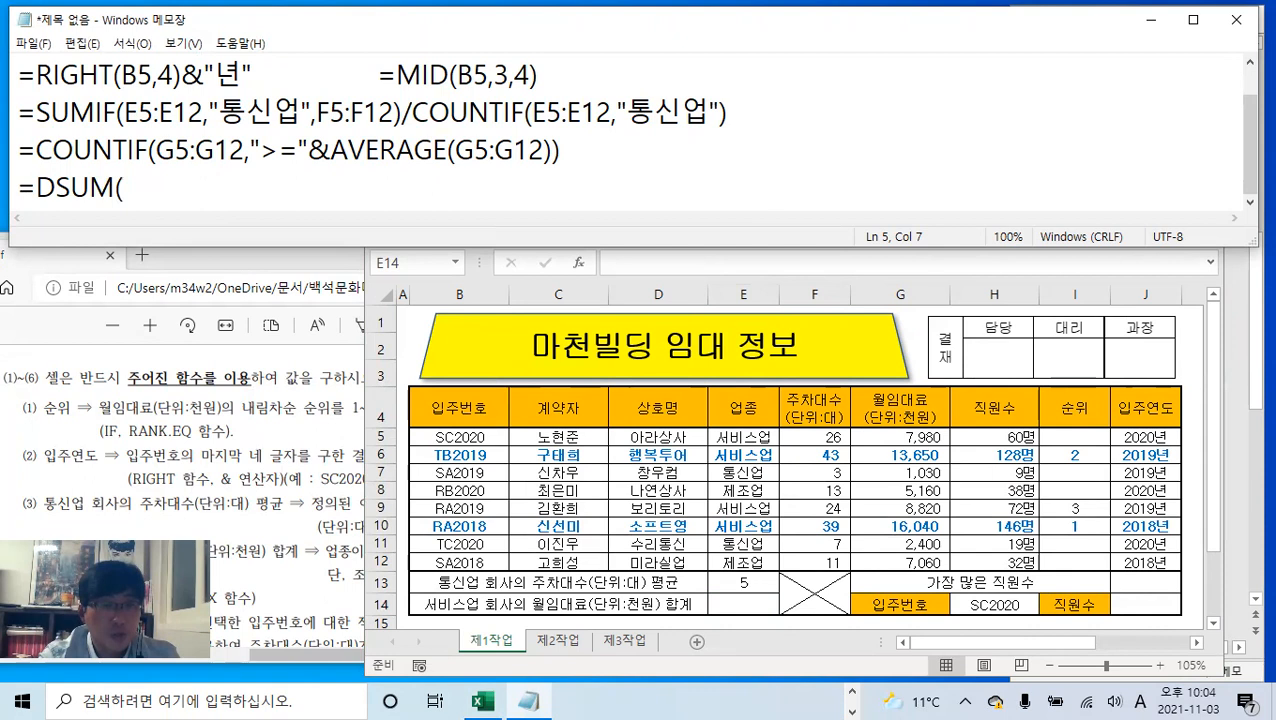
pyautogui.write('B4')
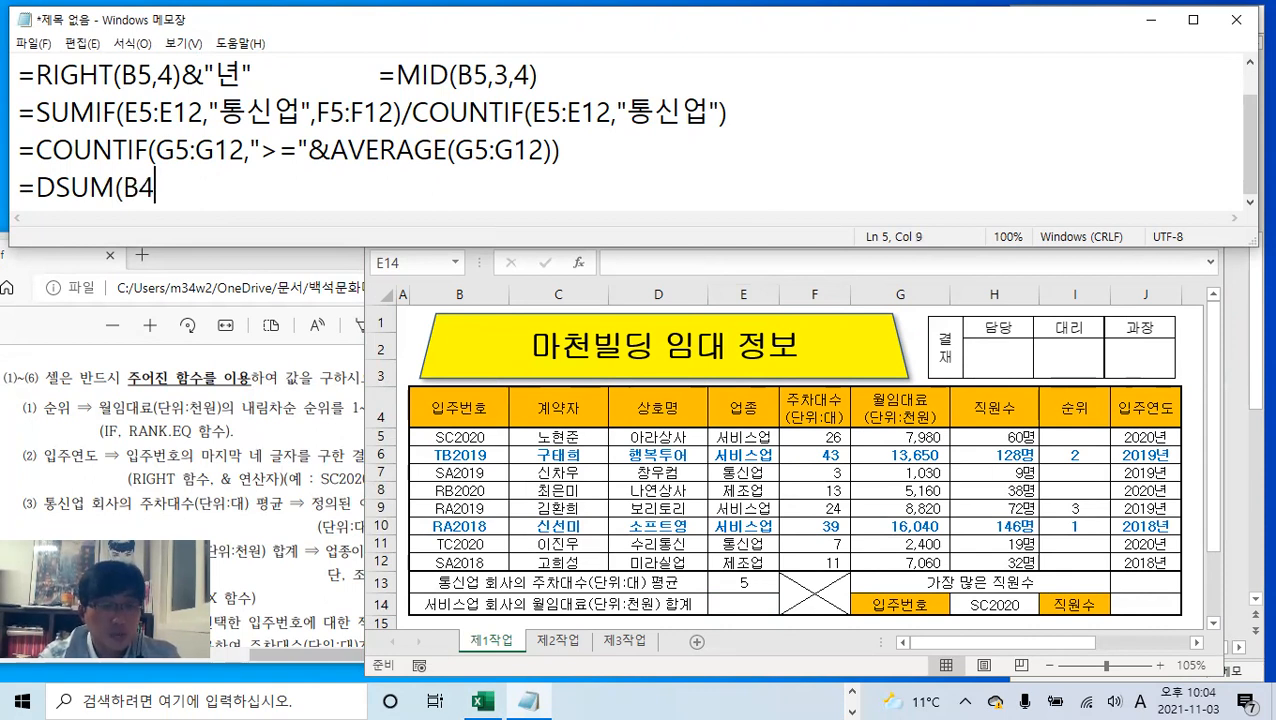
pyautogui.write(':H12')
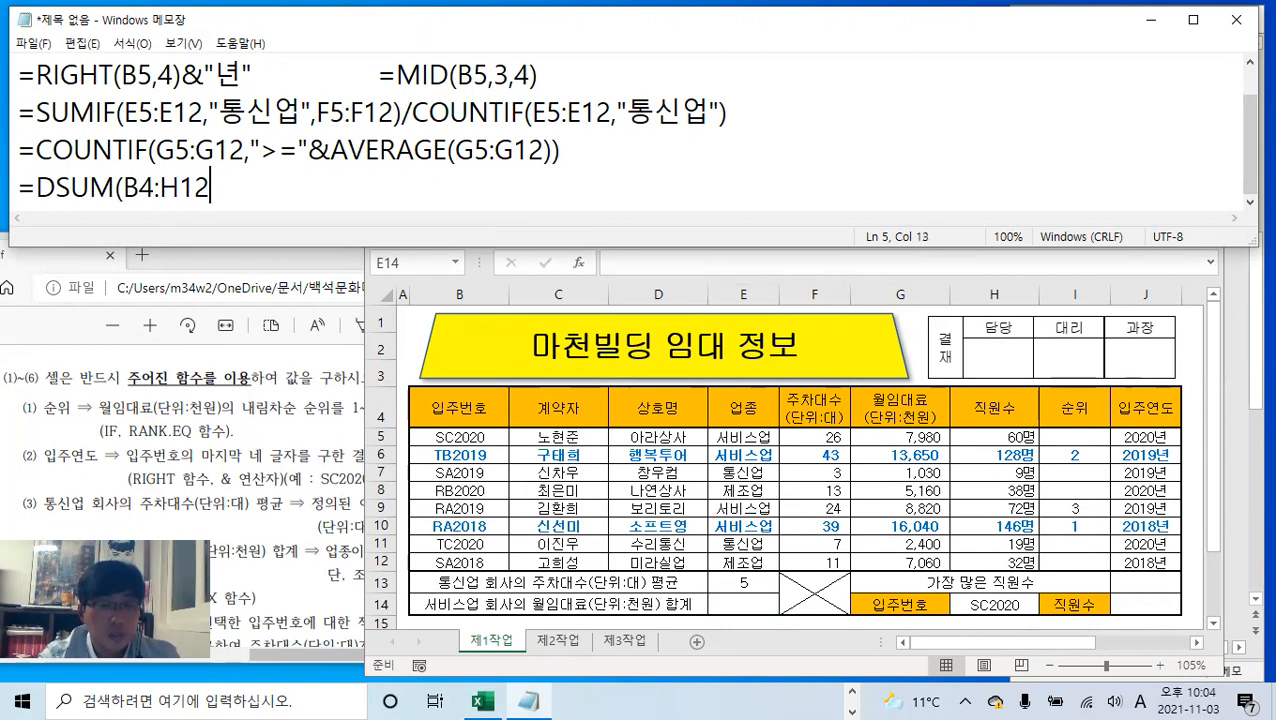
pyautogui.write(',')
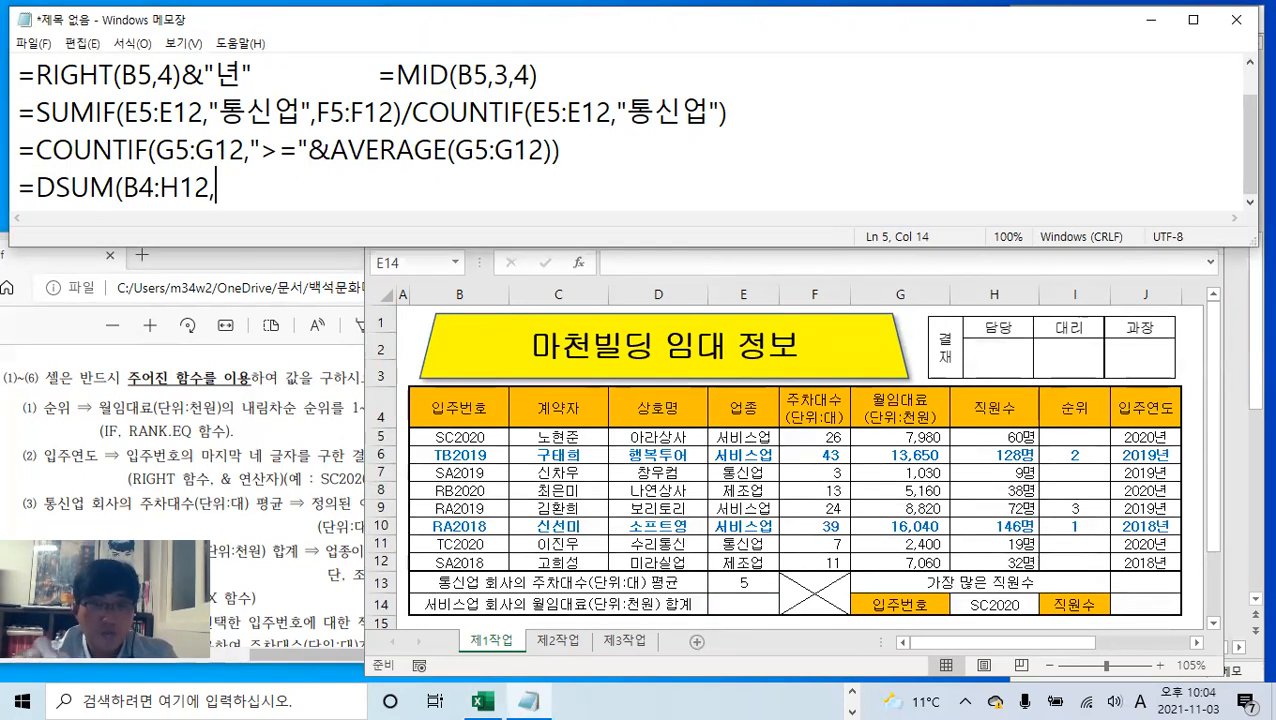
pyautogui.write('G4')
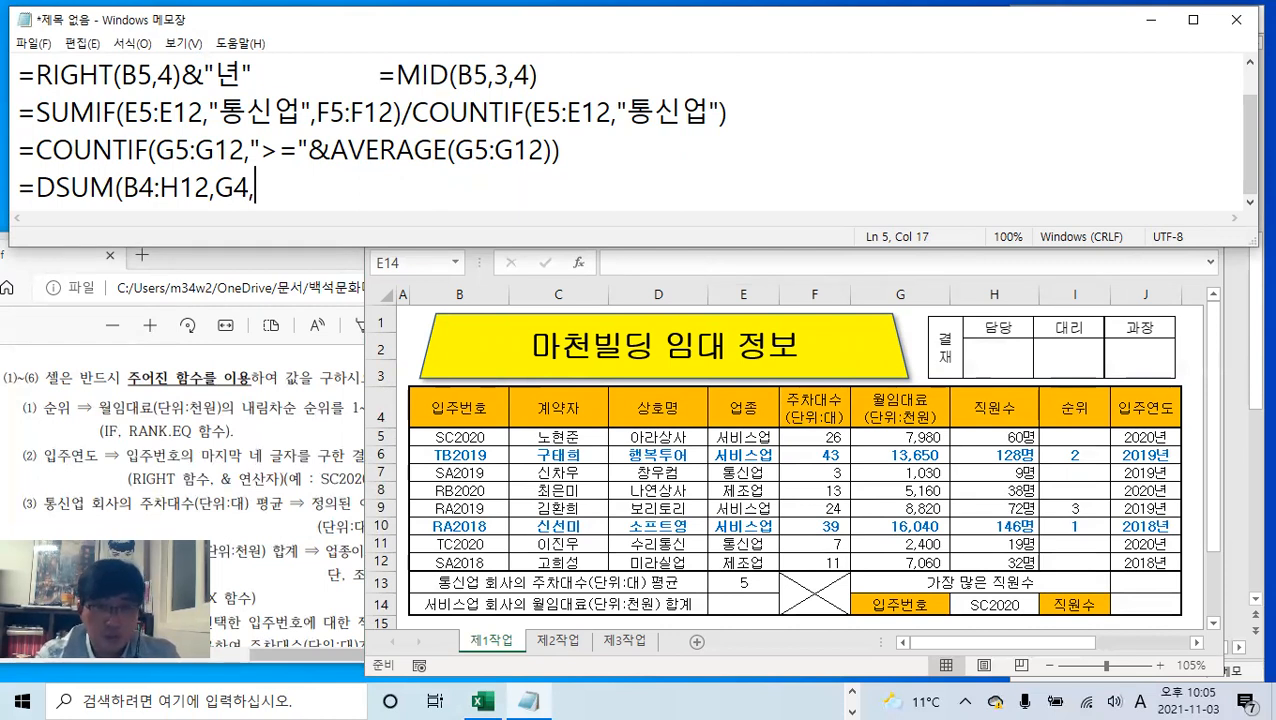
pyautogui.write(',E4')
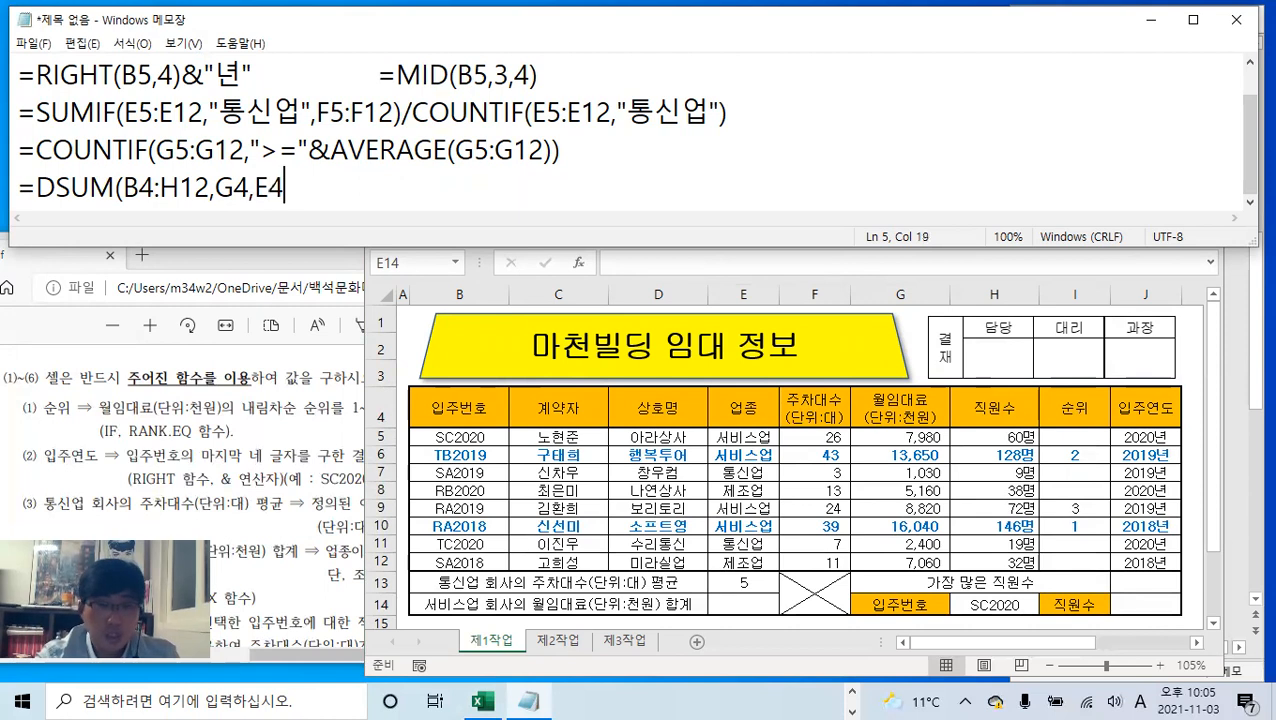
pyautogui.write(':E5')
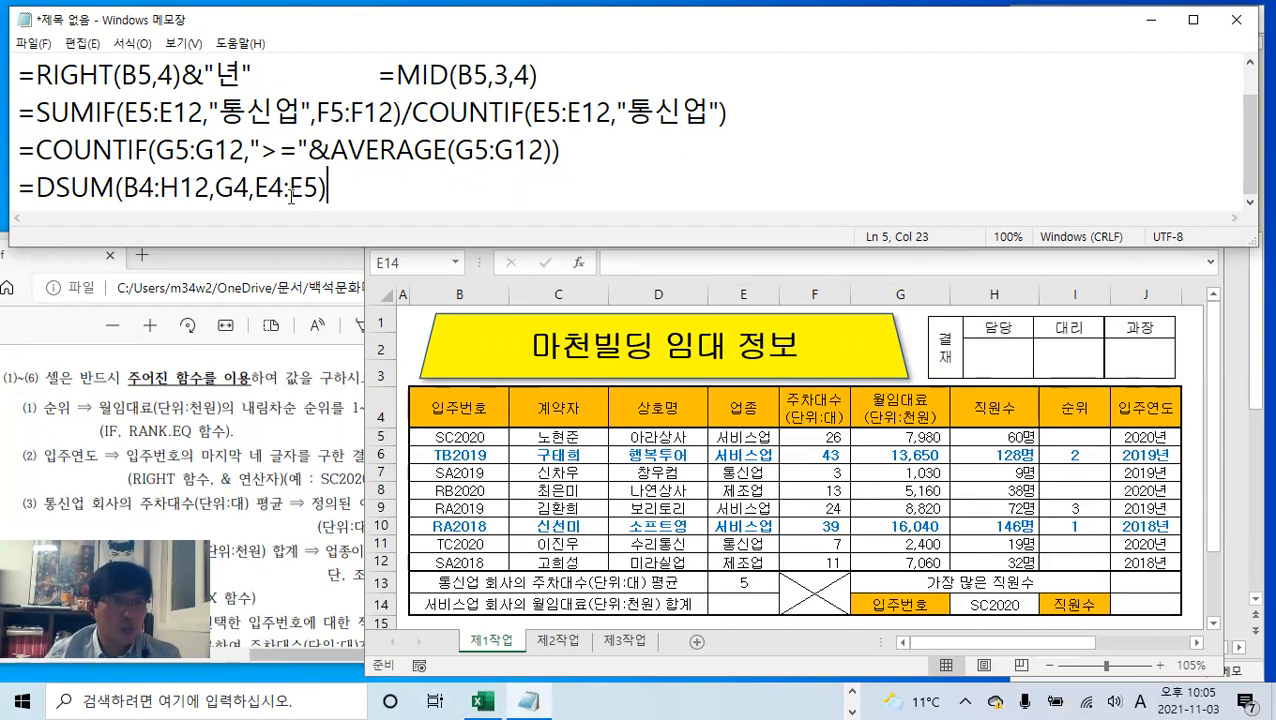
# - Check the DSUM formula's arguments in Notepad and copy the whole formula into cell E14 of the Excel sheet
pyautogui.moveTo(124, 188); pyautogui.dragTo(212, 190)
pyautogui.click(233, 187)
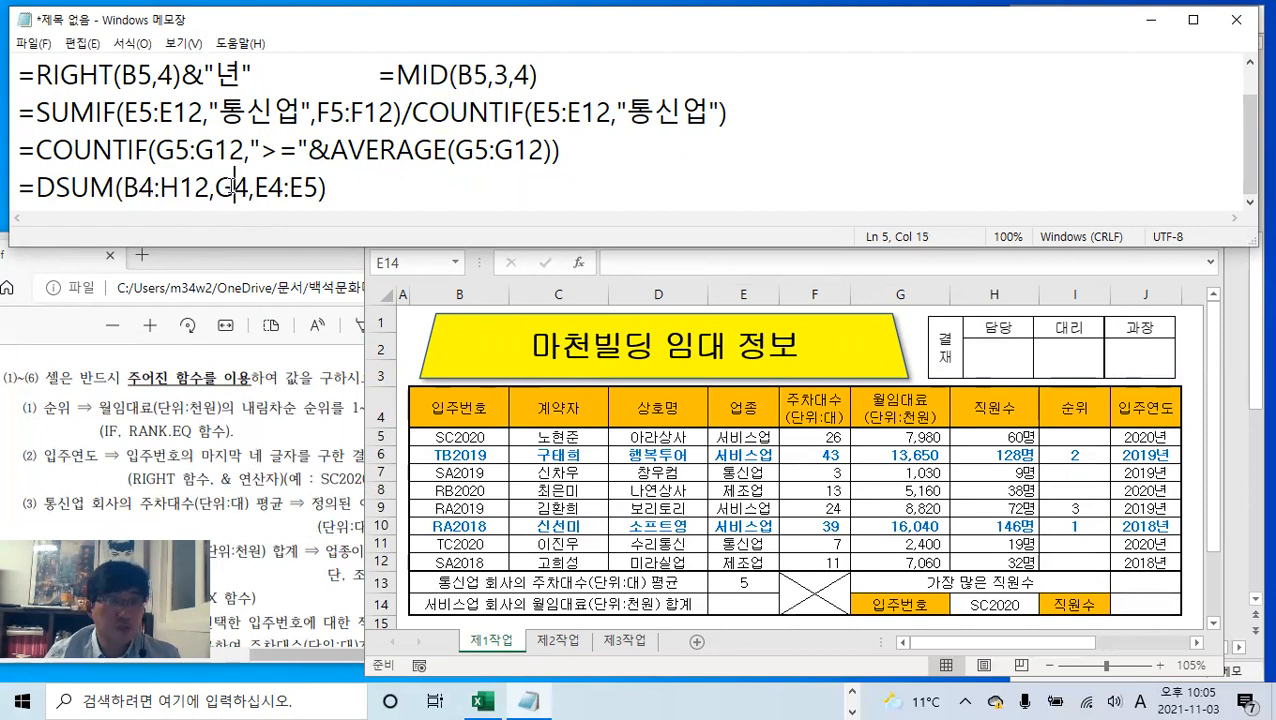
pyautogui.doubleClick(238, 187)
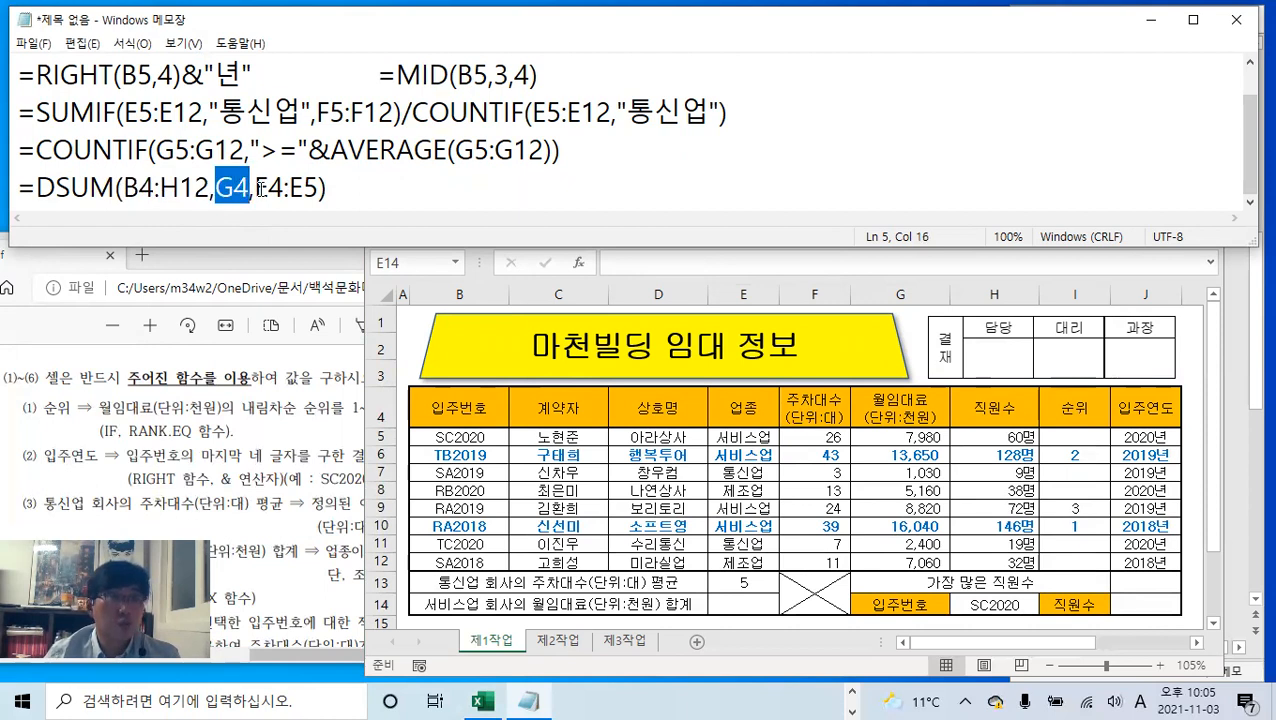
pyautogui.moveTo(257, 188); pyautogui.dragTo(319, 188)
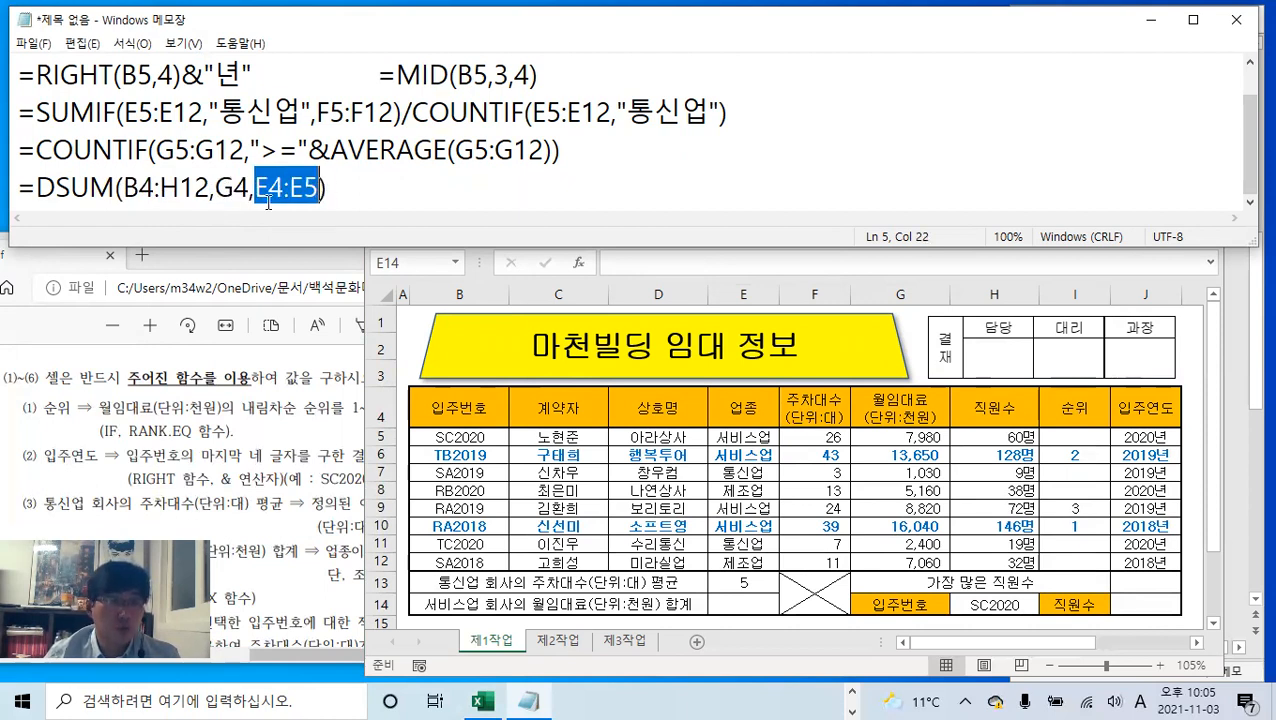
pyautogui.moveTo(345, 189); pyautogui.dragTo(14, 189)
pyautogui.hotkey('ctrl', 'c')
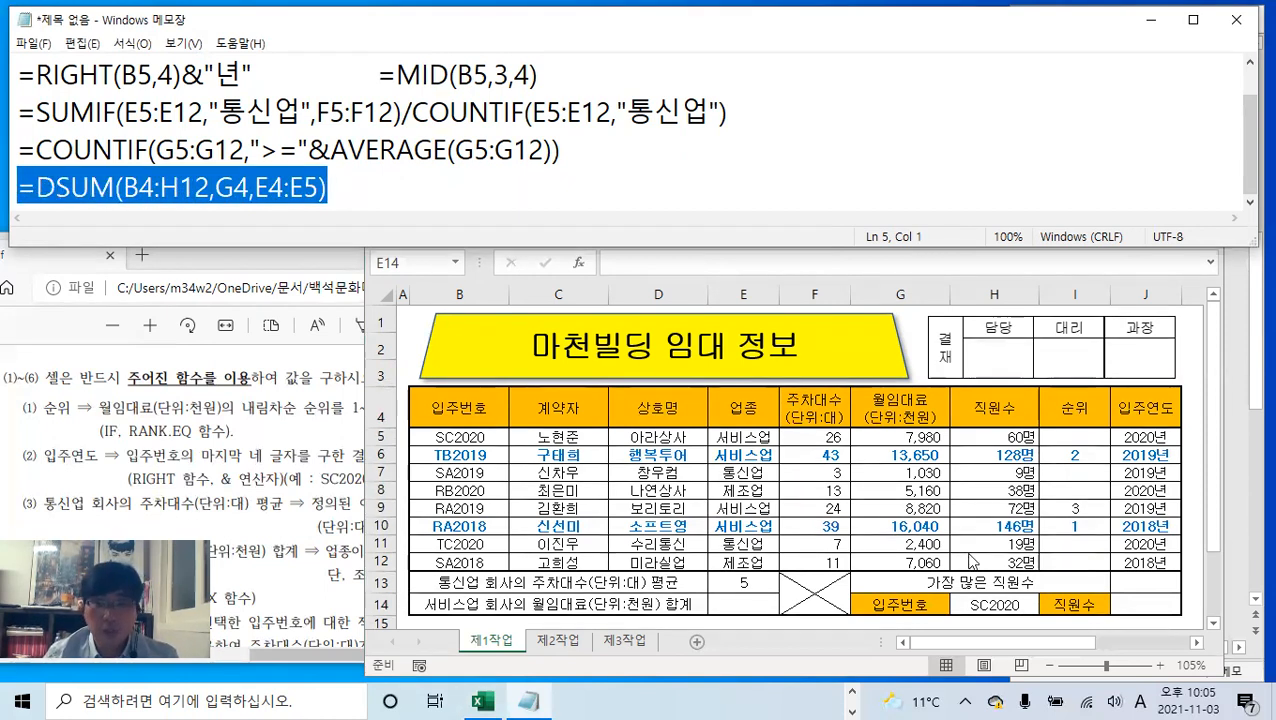
pyautogui.click(810, 592)
pyautogui.click(657, 263)
pyautogui.hotkey('ctrl', 'v')
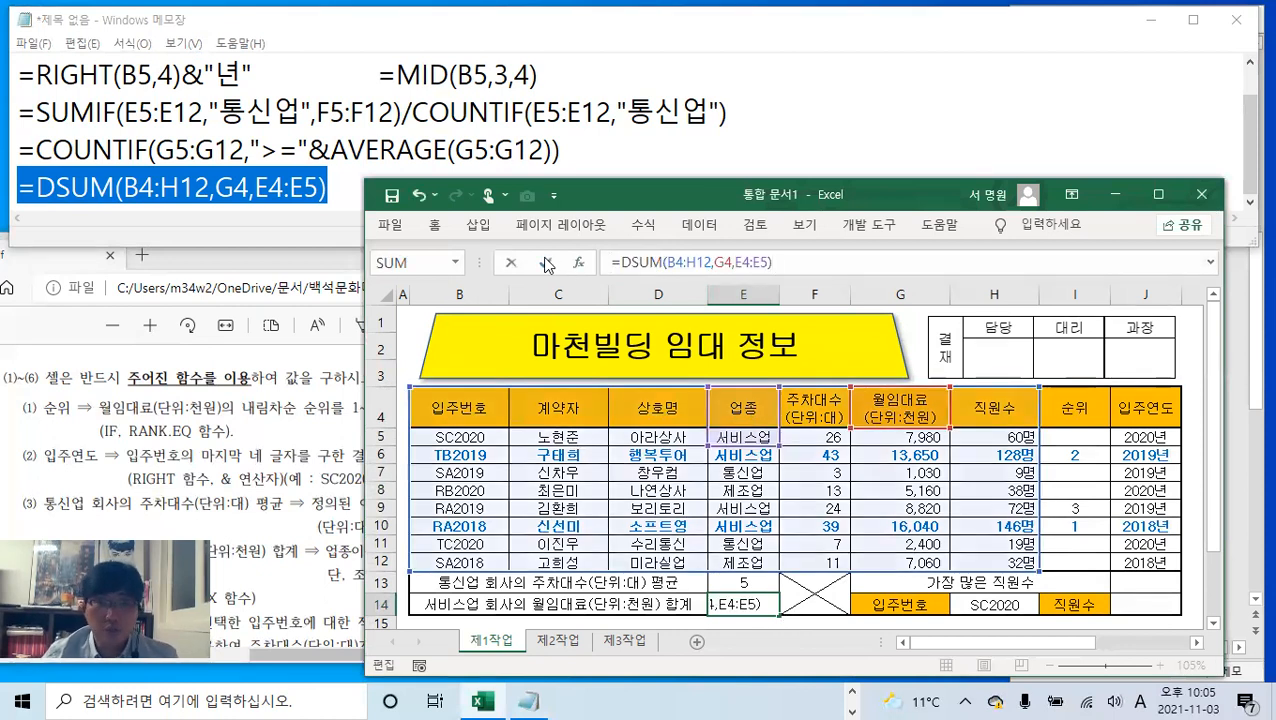
pyautogui.click(545, 263)
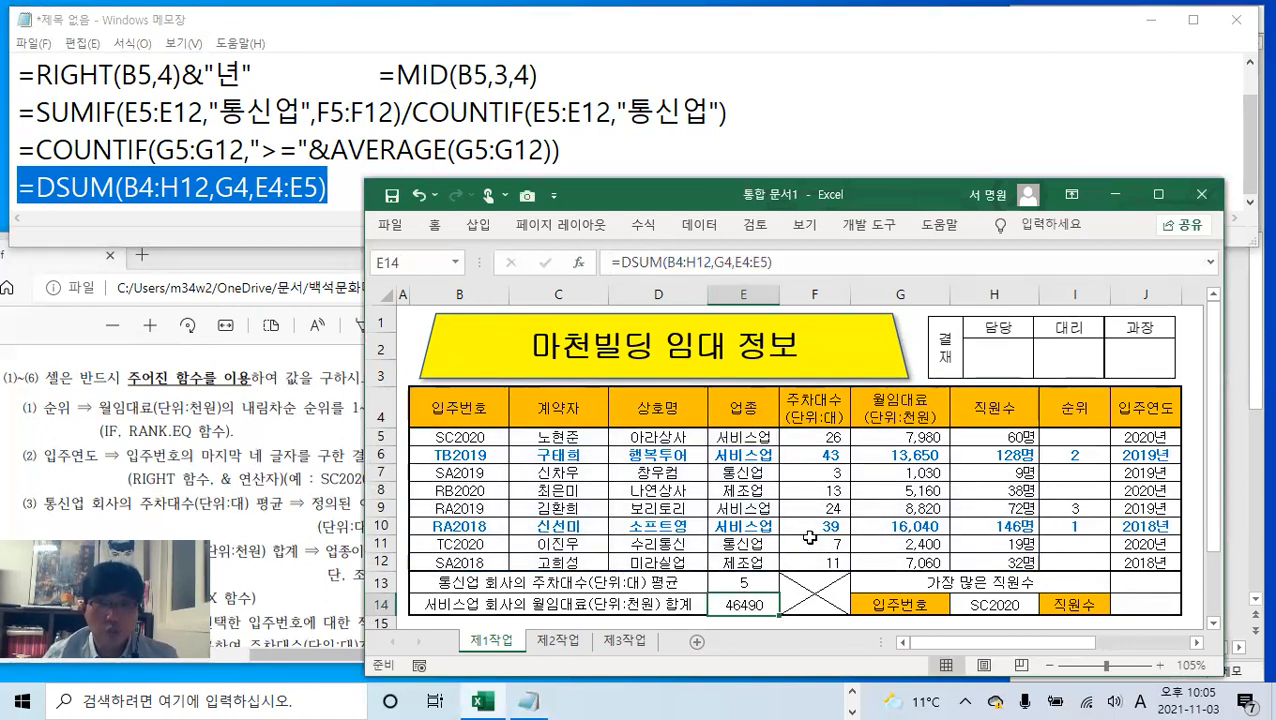
# - Apply the comma style to the monthly rent total in cell E14
pyautogui.click(435, 226)
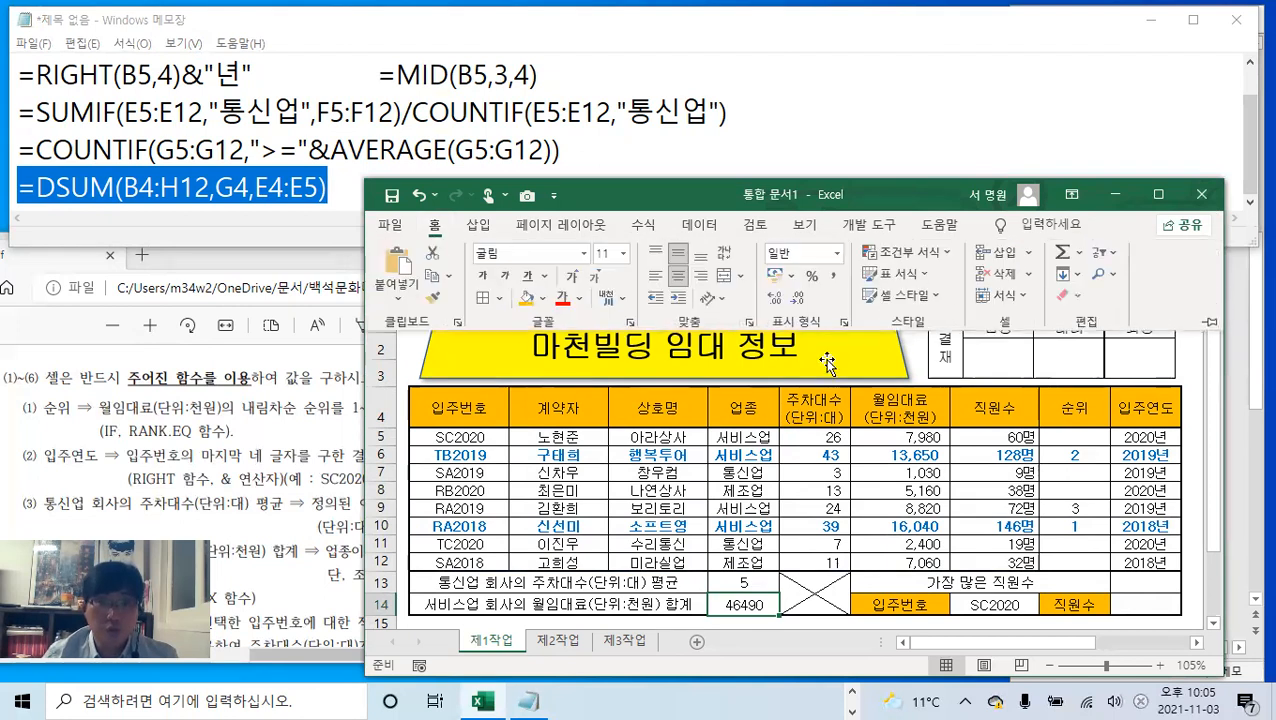
pyautogui.click(834, 280)
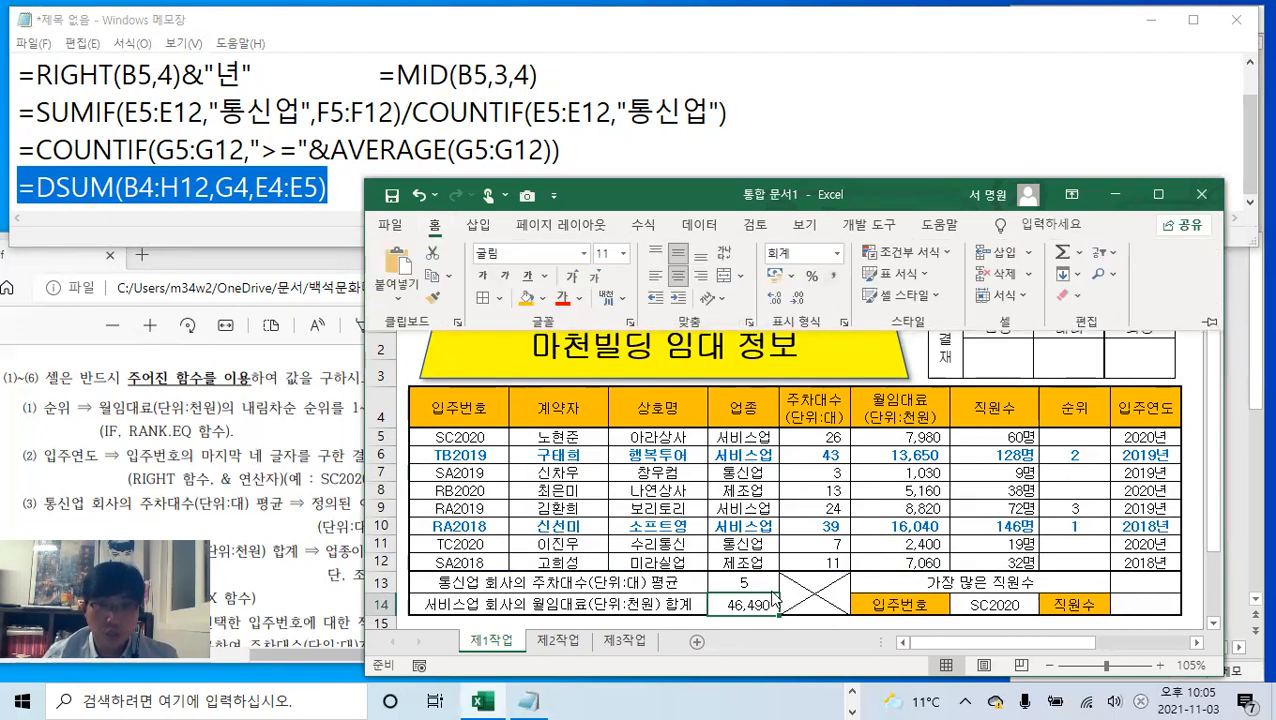
pyautogui.click(759, 581)
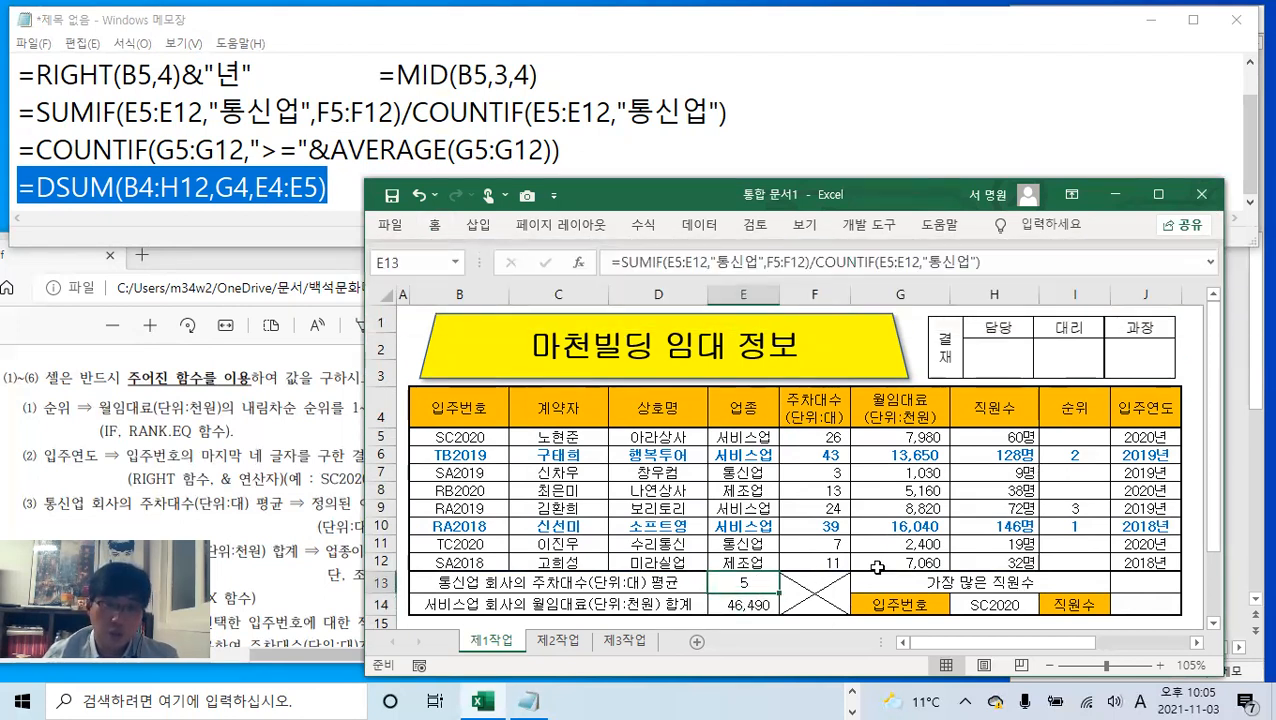
# - Right-align the rank and move-in year cells I5:J12 and the result cells E13:E14
pyautogui.moveTo(1087, 438); pyautogui.dragTo(1140, 560)
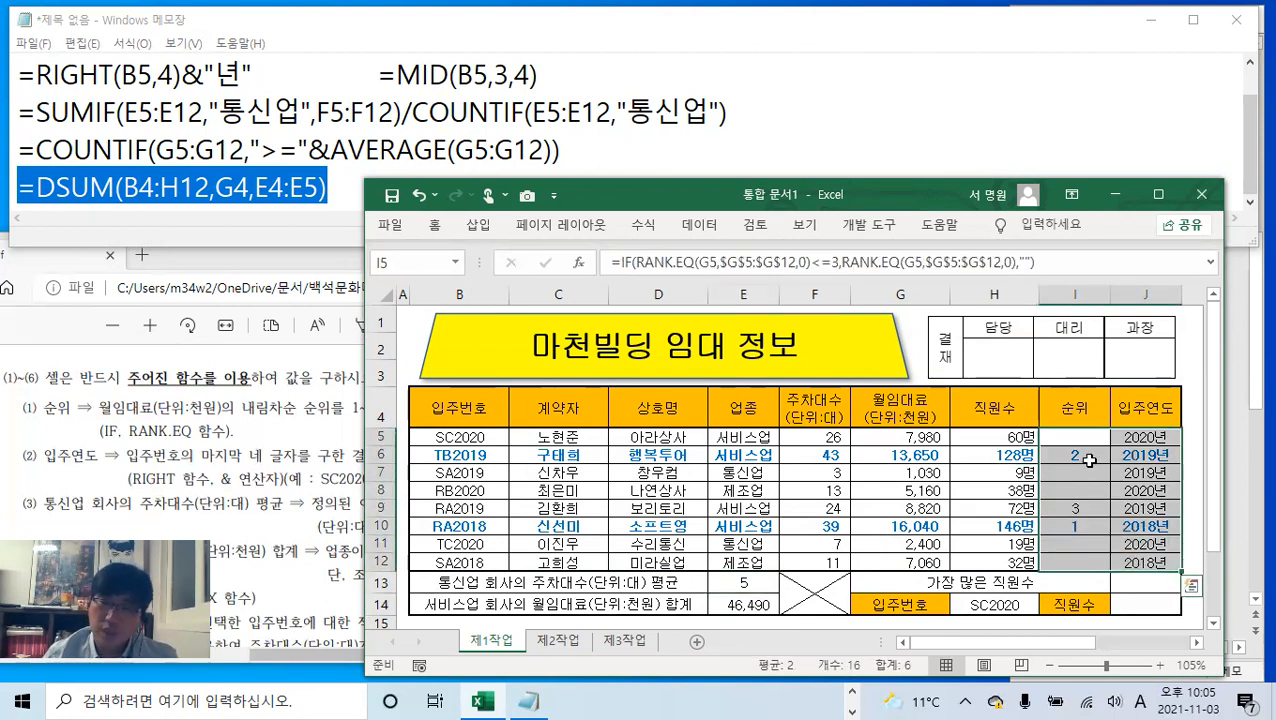
pyautogui.click(433, 226)
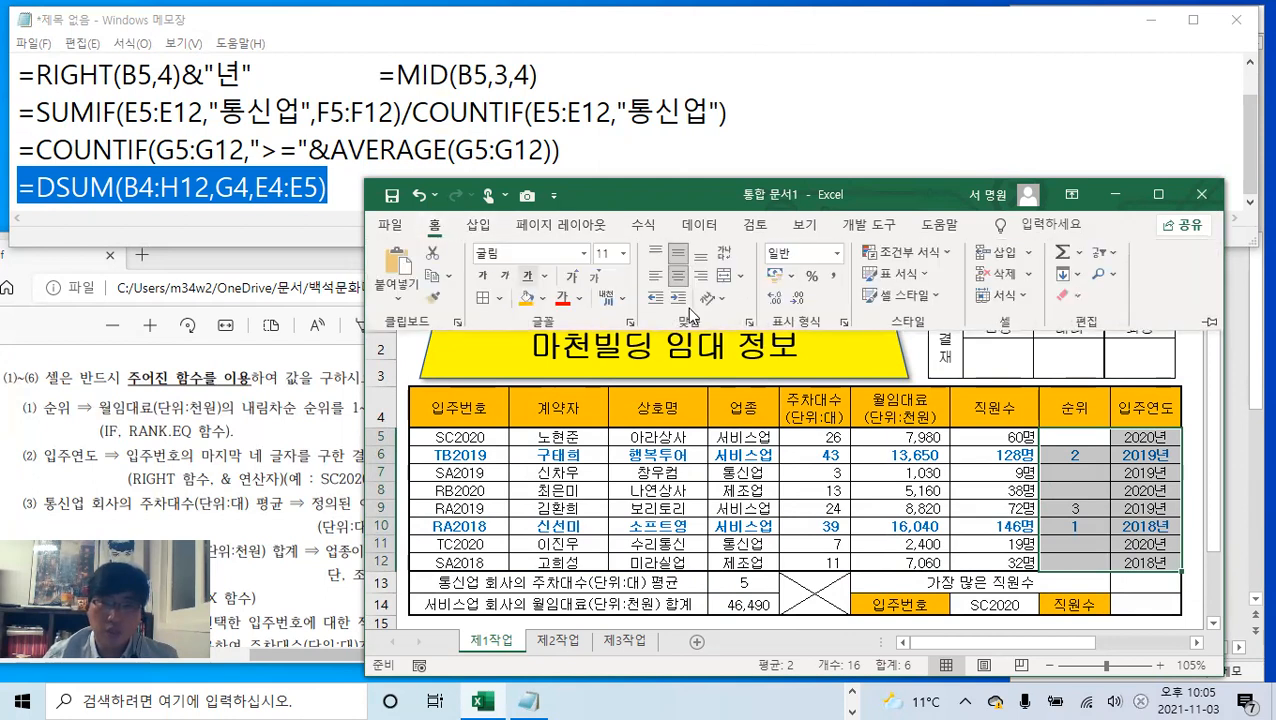
pyautogui.click(700, 275)
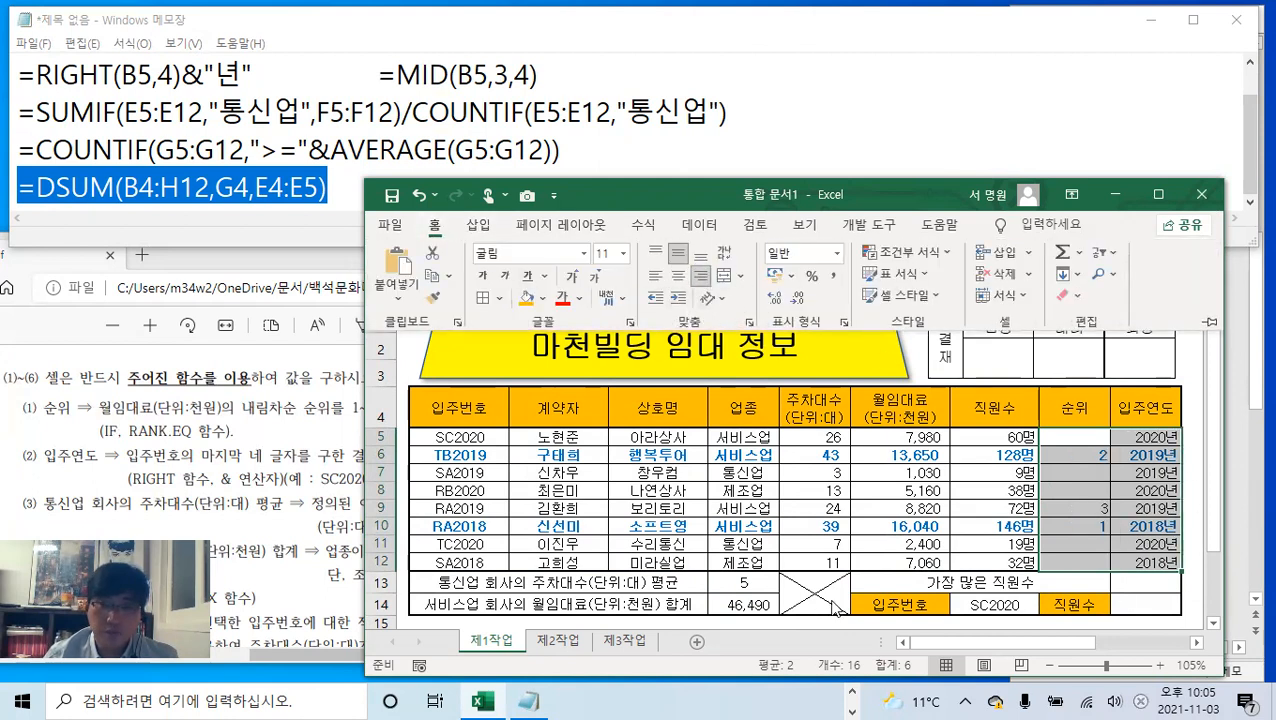
pyautogui.click(772, 600)
pyautogui.click(758, 584)
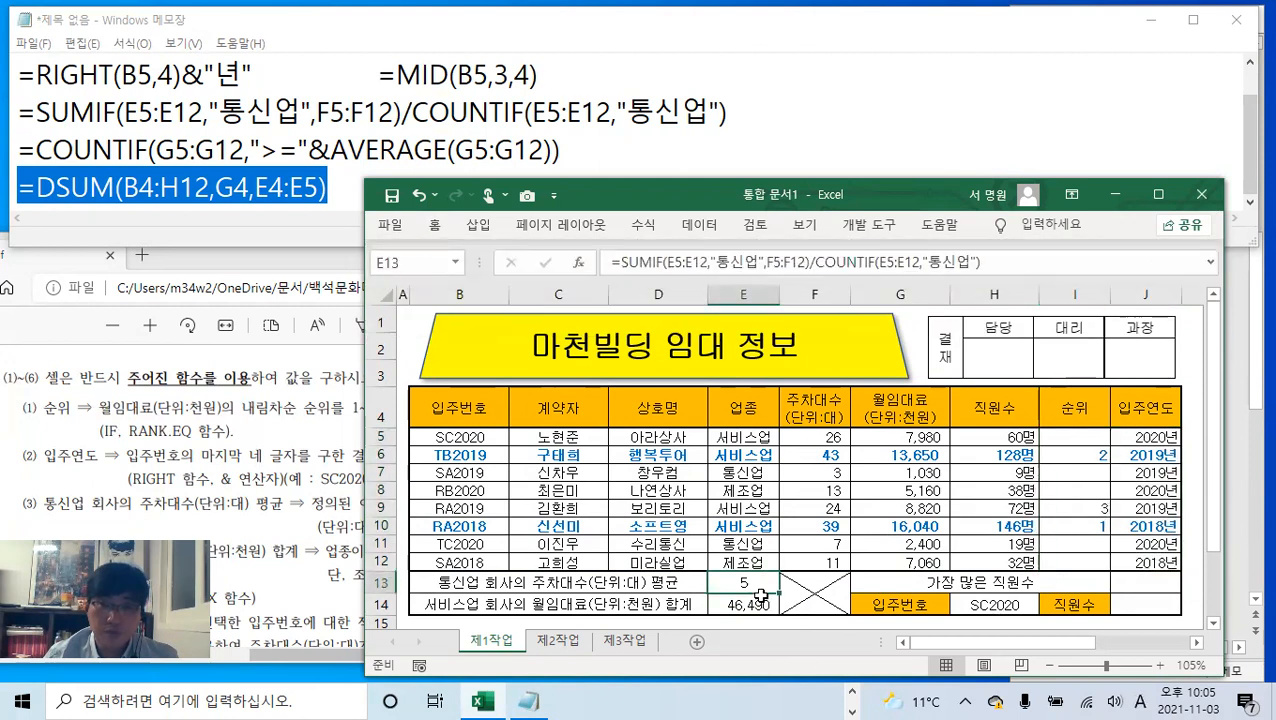
pyautogui.moveTo(760, 596); pyautogui.dragTo(762, 602)
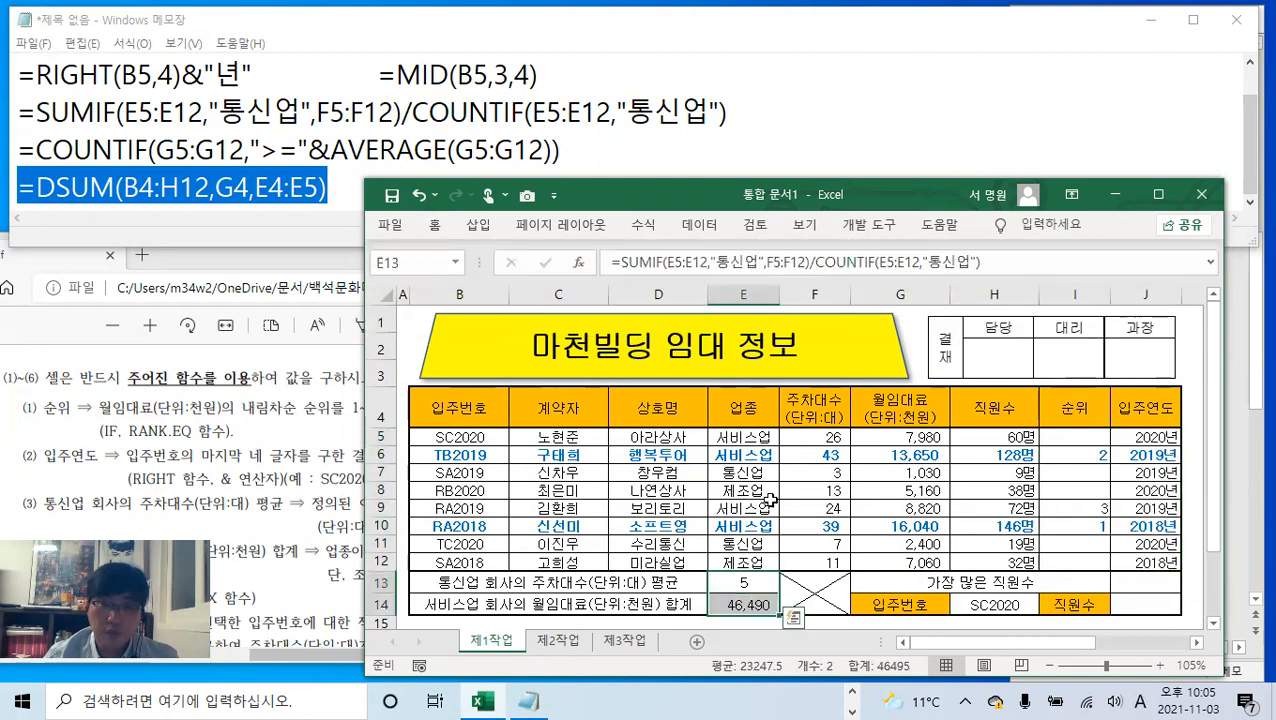
pyautogui.click(436, 226)
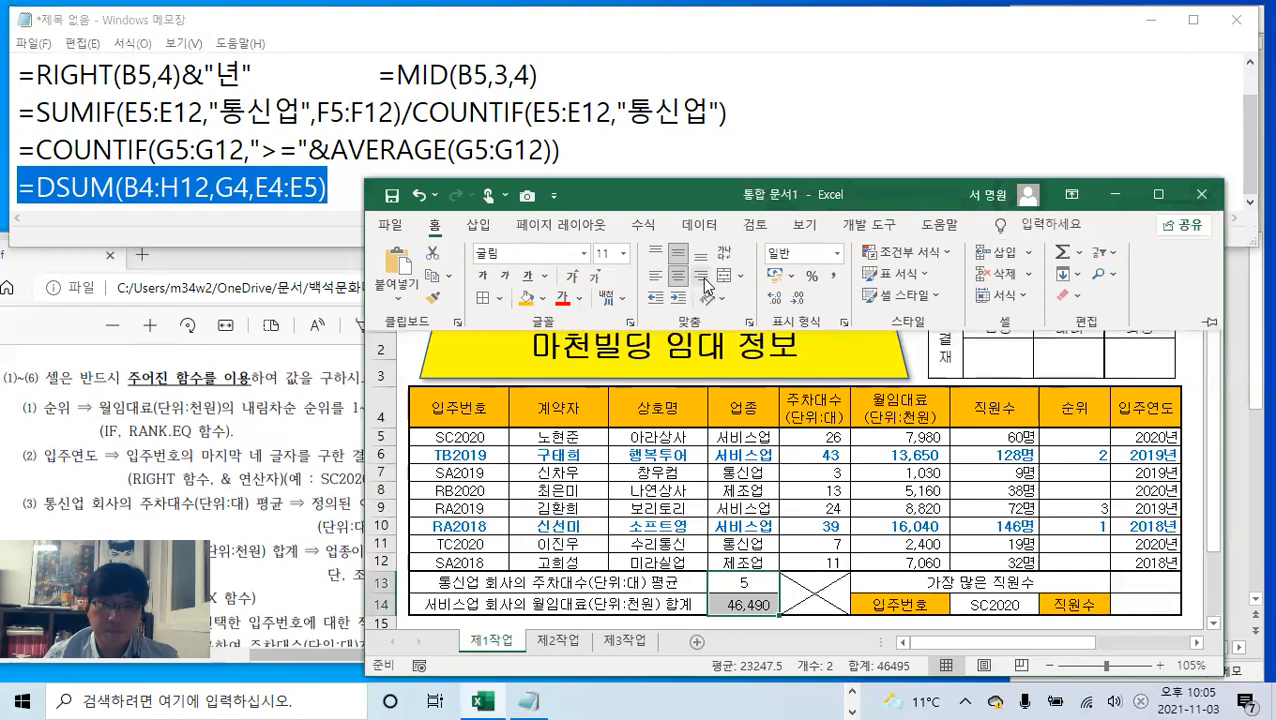
pyautogui.click(1158, 588)
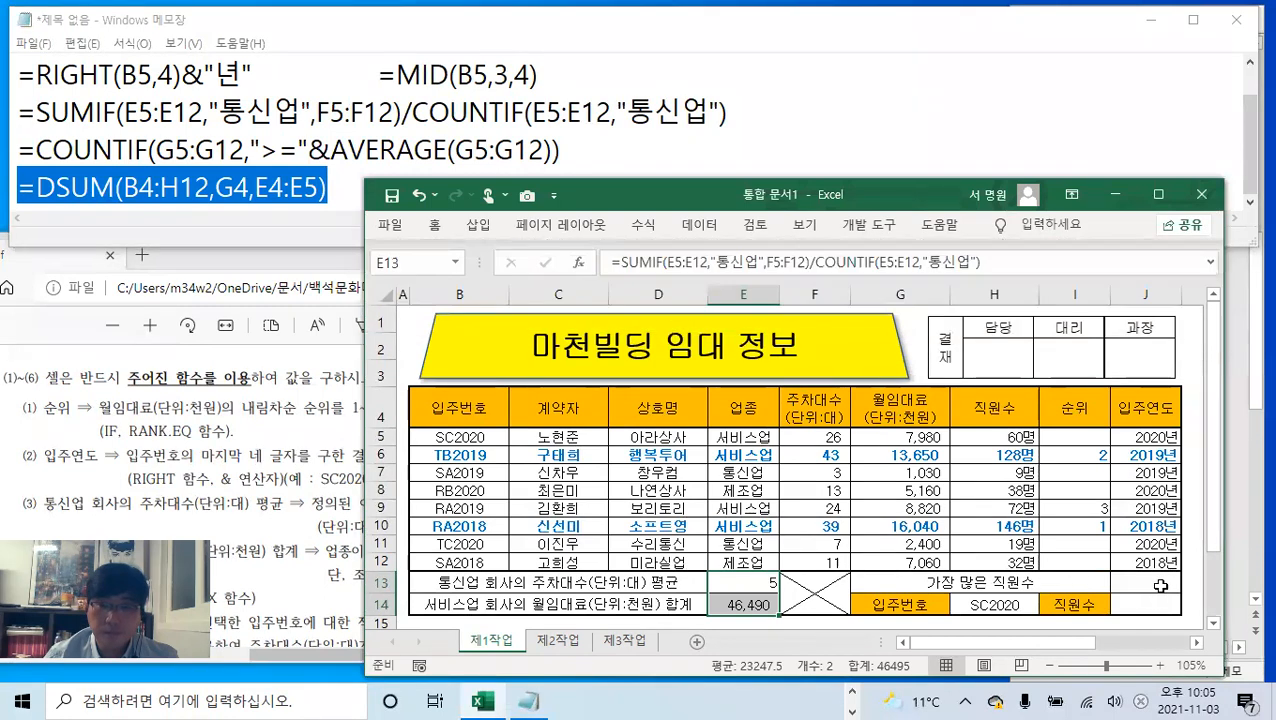
pyautogui.click(786, 590)
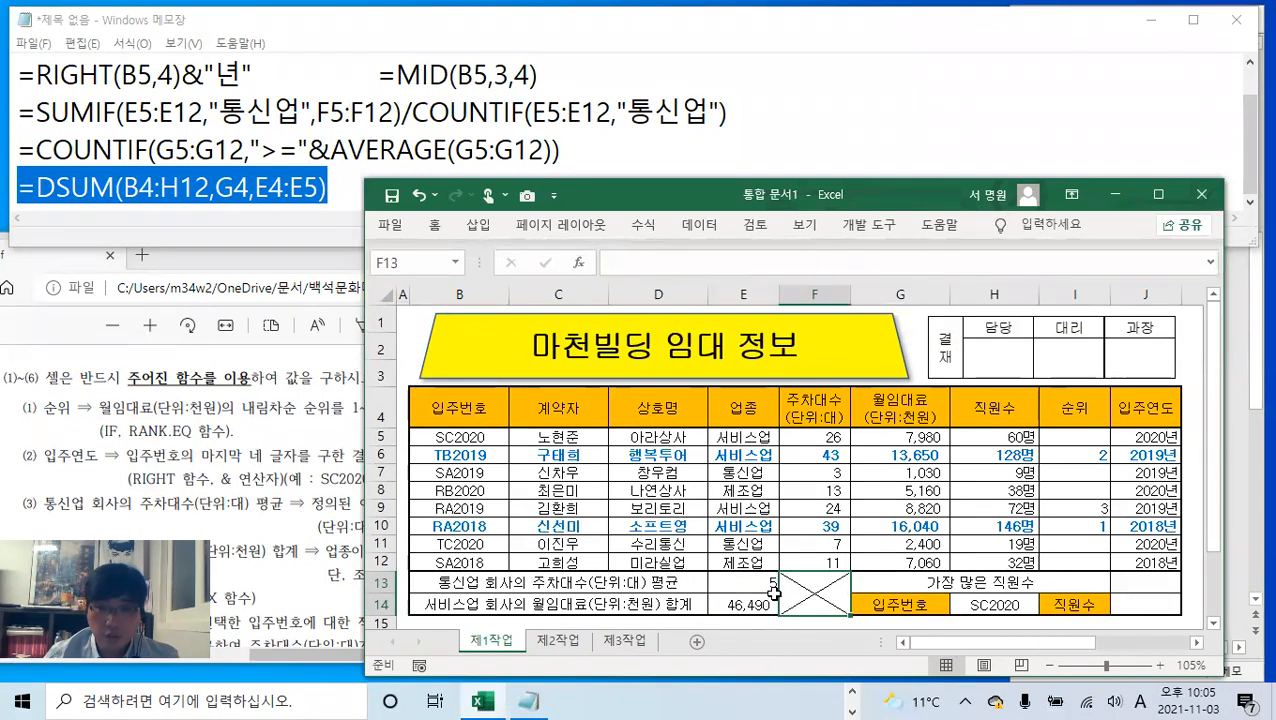
# - Apply the comma style to the rank and move-in year cells I5:J12 and to the result cells E13:E14
pyautogui.moveTo(1080, 438); pyautogui.dragTo(1140, 560)
pyautogui.click(434, 226)
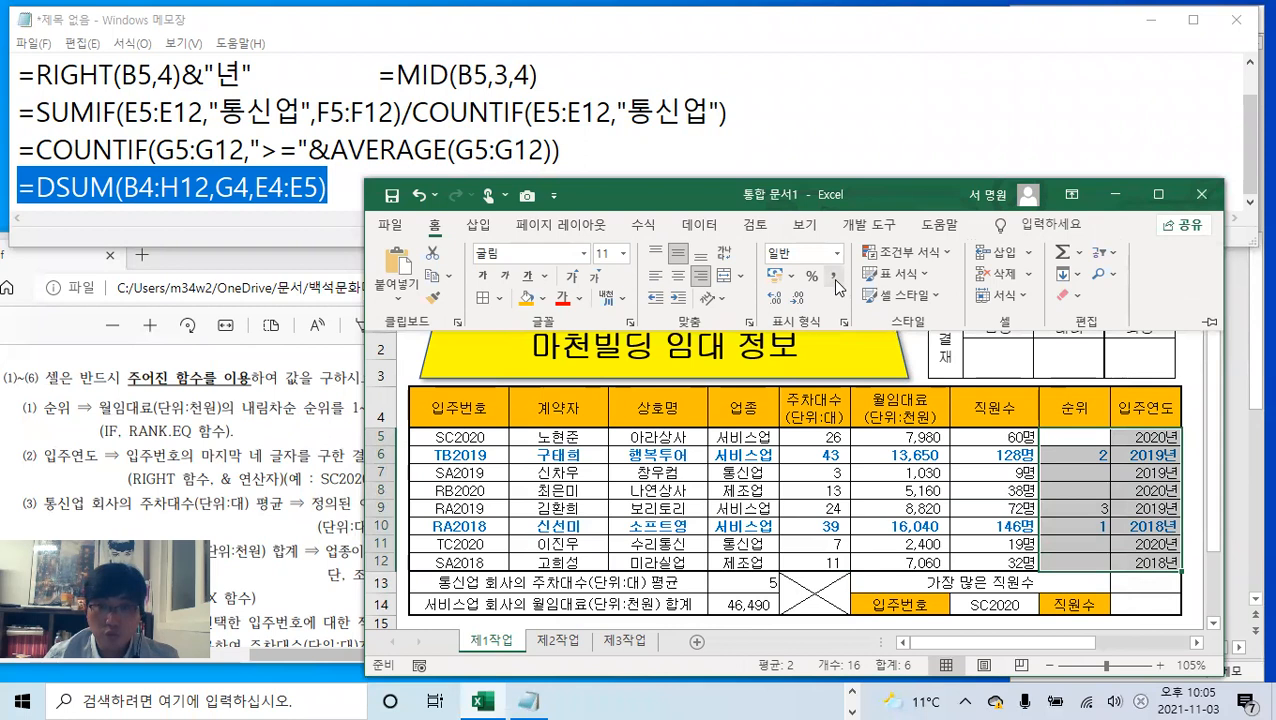
pyautogui.click(836, 283)
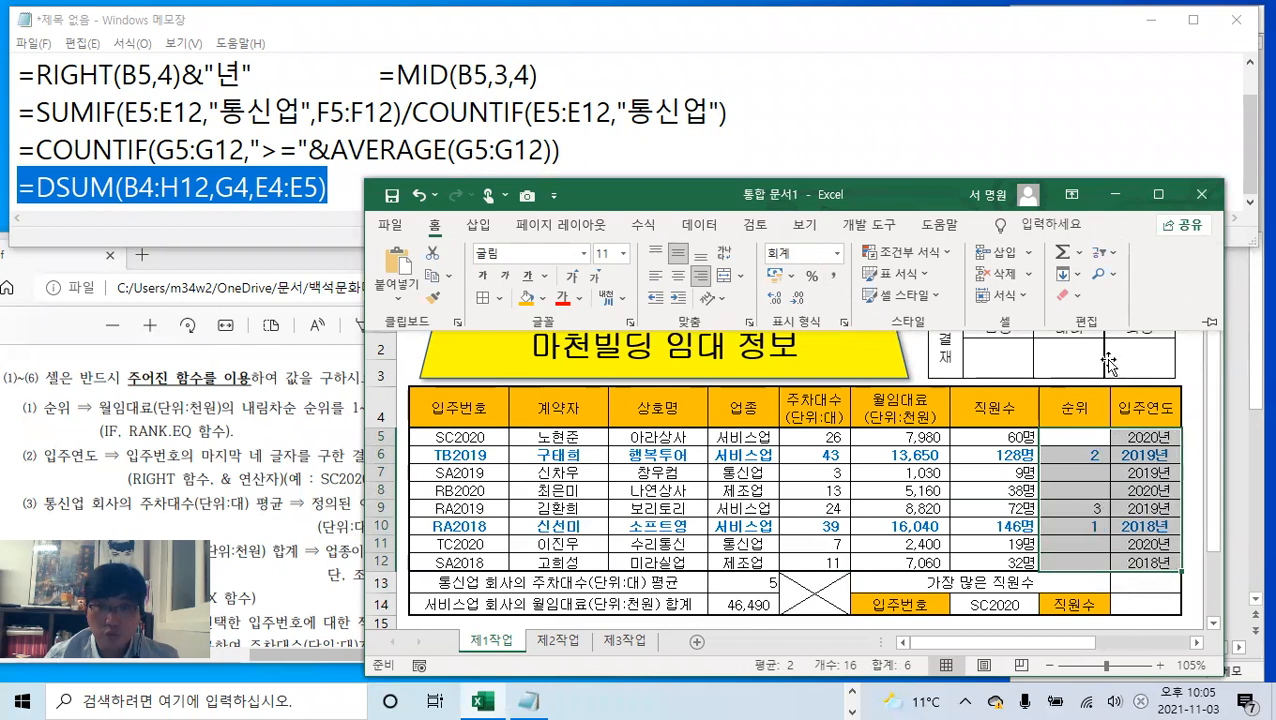
pyautogui.click(747, 580)
pyautogui.click(749, 581)
pyautogui.moveTo(751, 594); pyautogui.dragTo(752, 603)
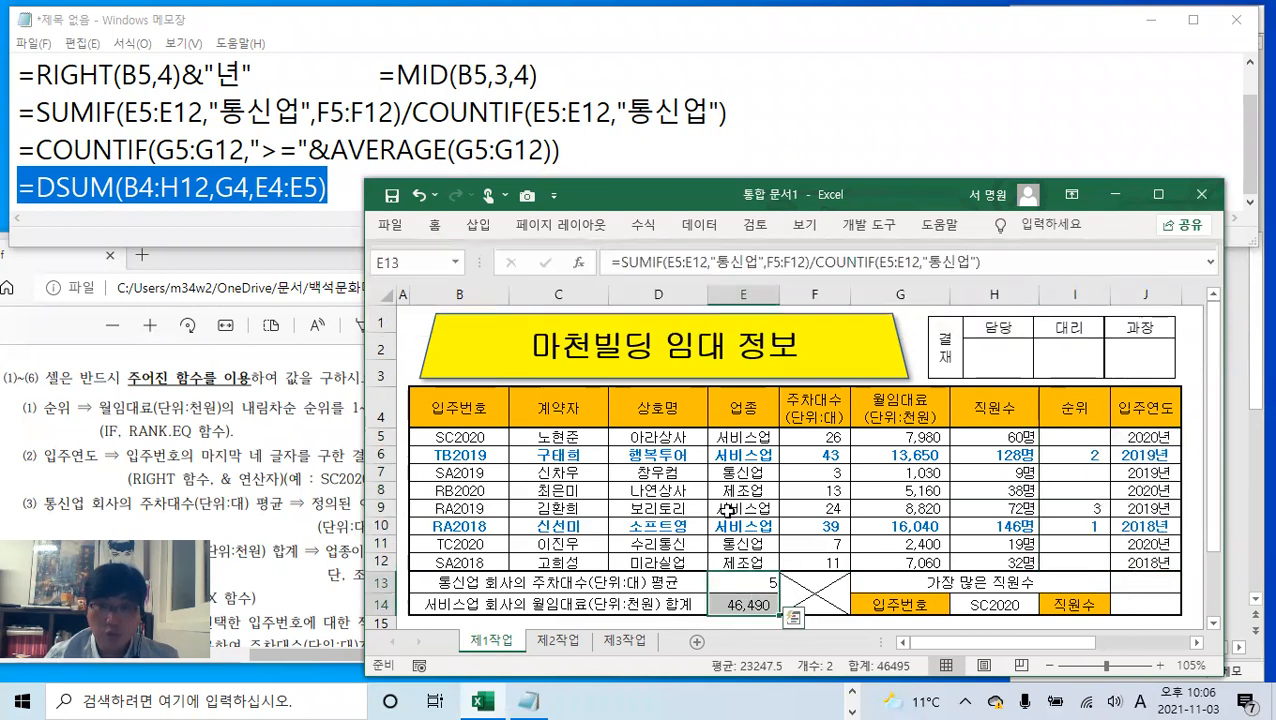
pyautogui.click(435, 228)
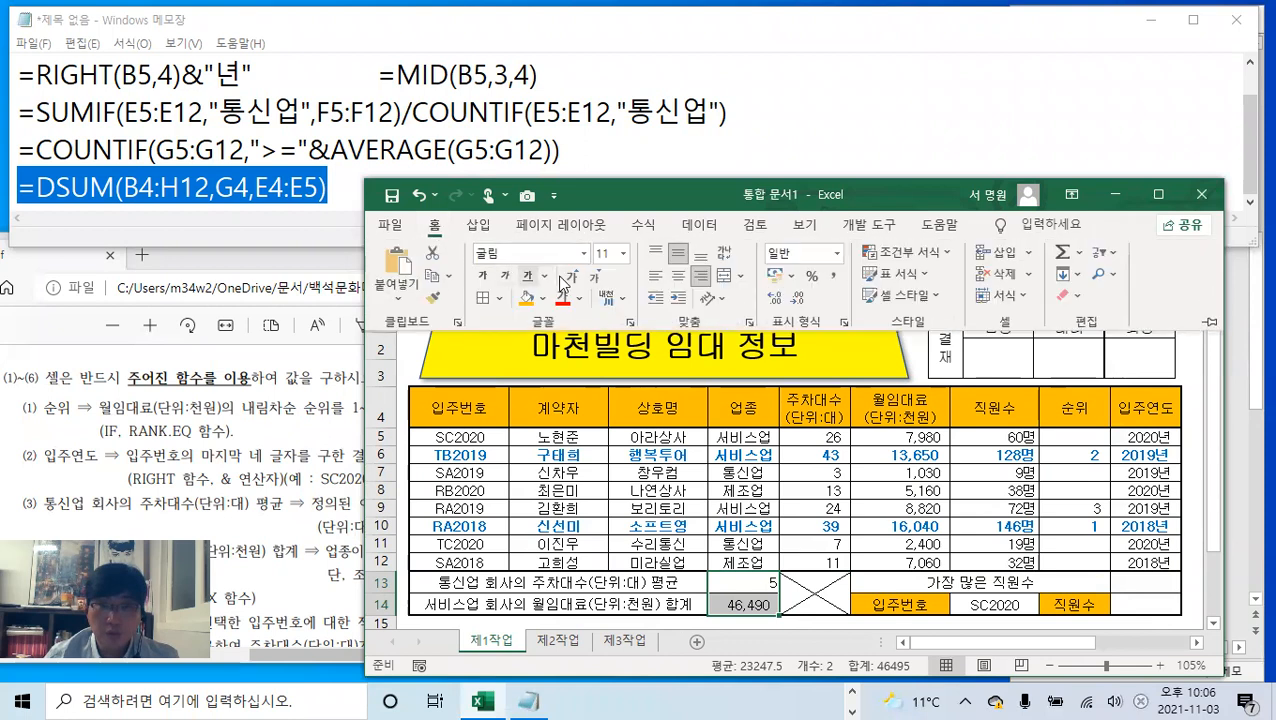
pyautogui.click(838, 284)
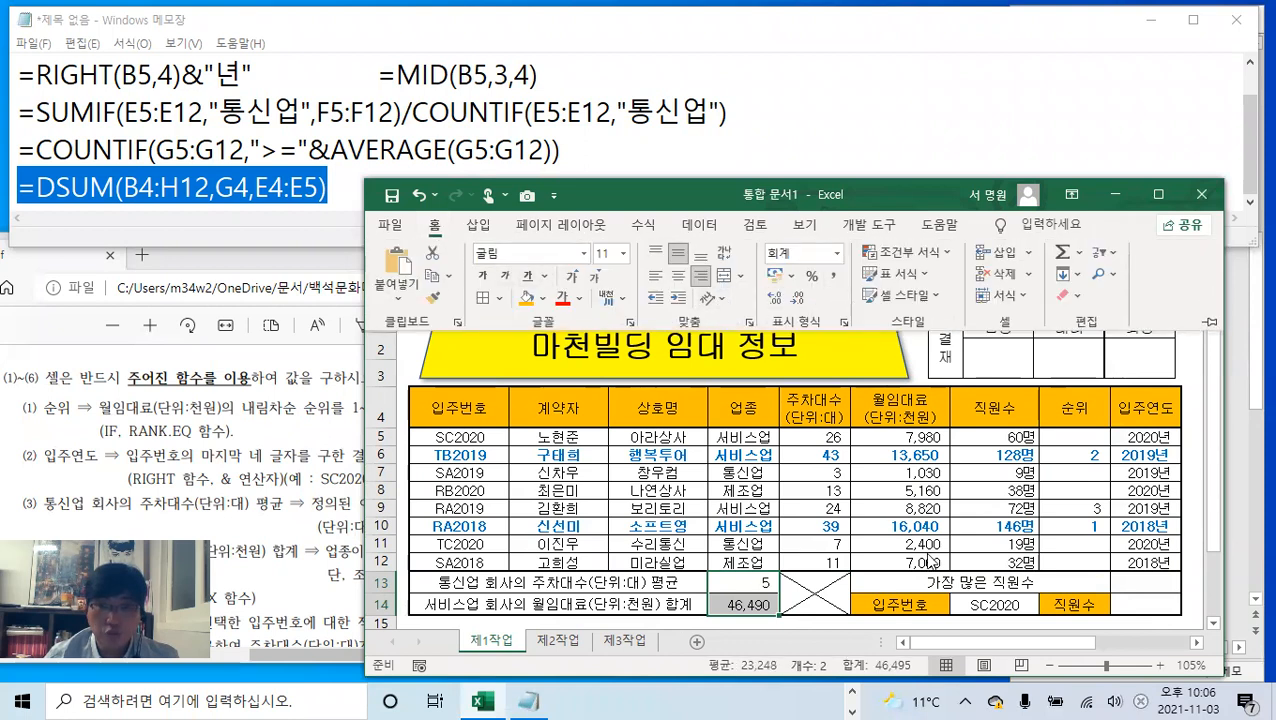
# - Check task (5) in the exam PDF and enter =MAX(H5:H12) in cell J13 of the Excel sheet for the highest employee count
pyautogui.click(1157, 590)
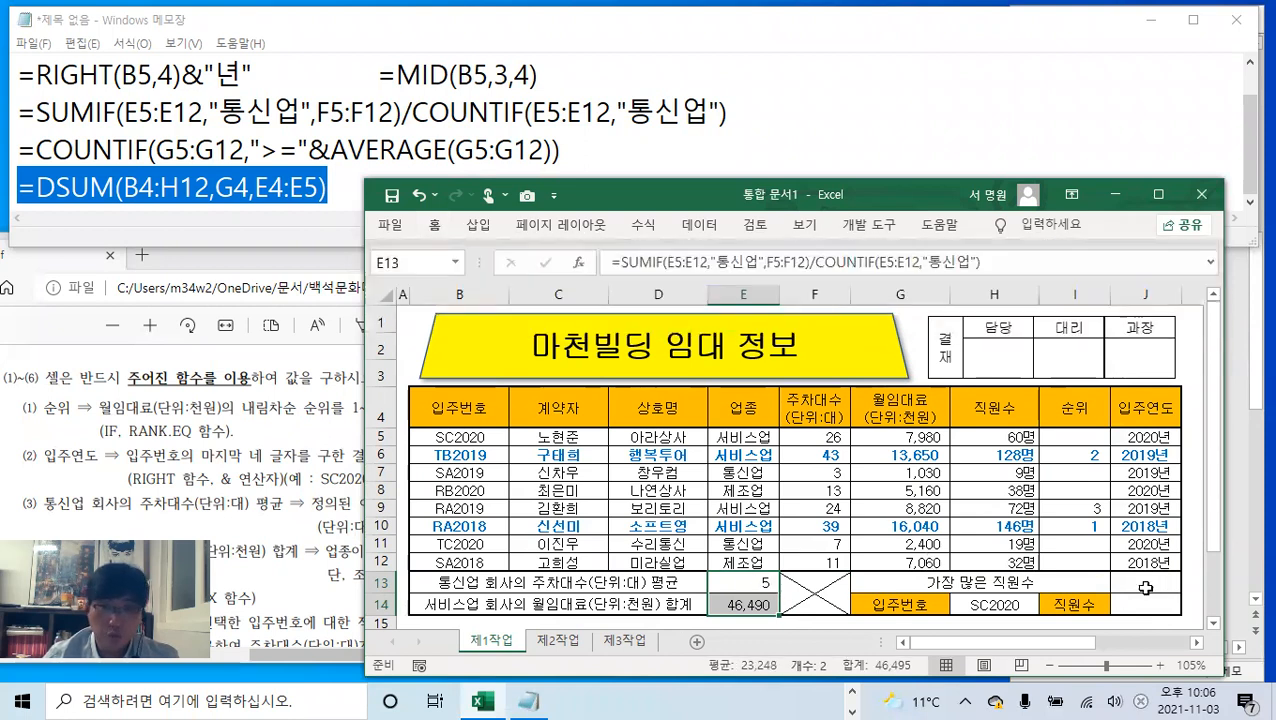
pyautogui.click(1144, 584)
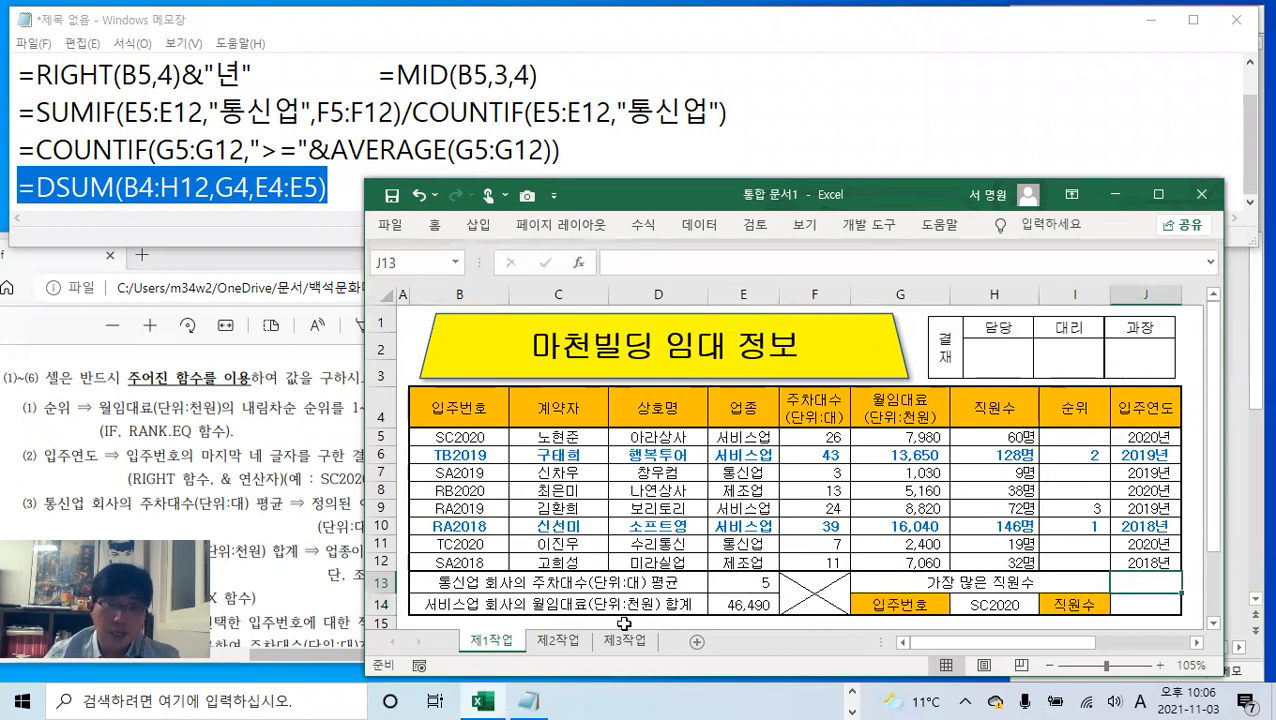
pyautogui.click(310, 498)
pyautogui.scroll(-2, 322, 490)
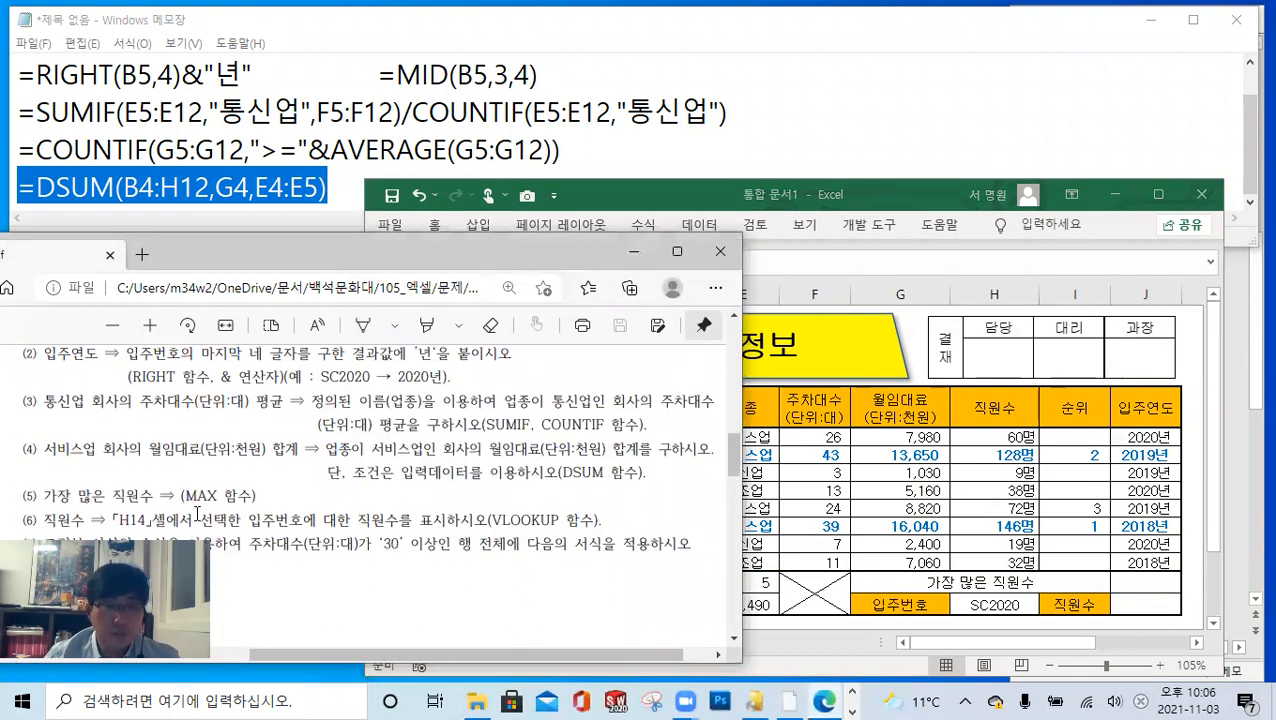
pyautogui.click(1150, 587)
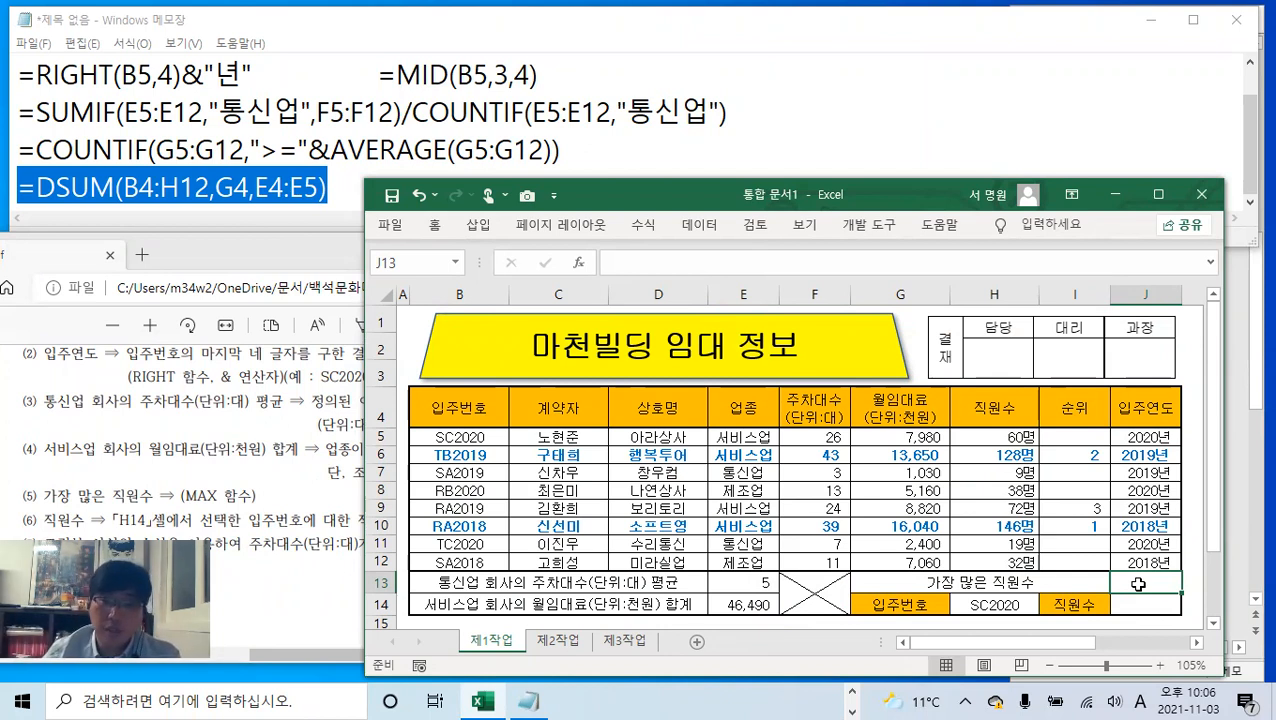
pyautogui.click(713, 261)
pyautogui.write('=')
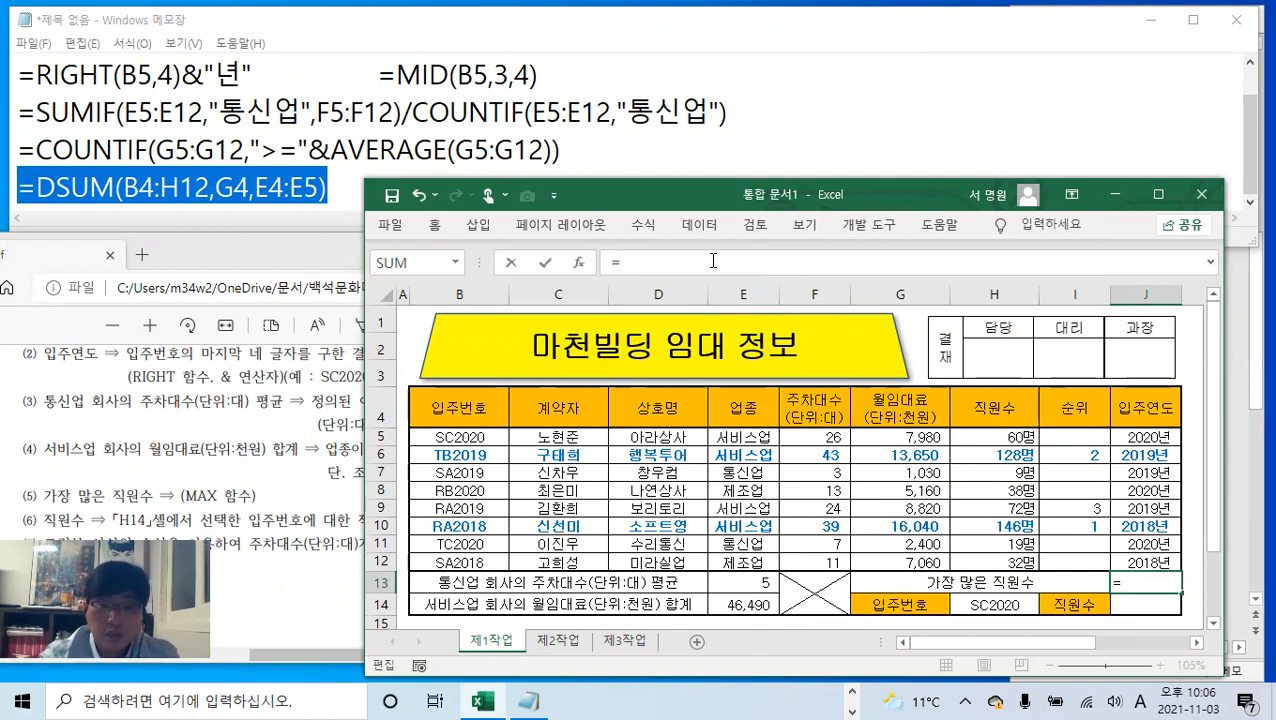
pyautogui.write('max')
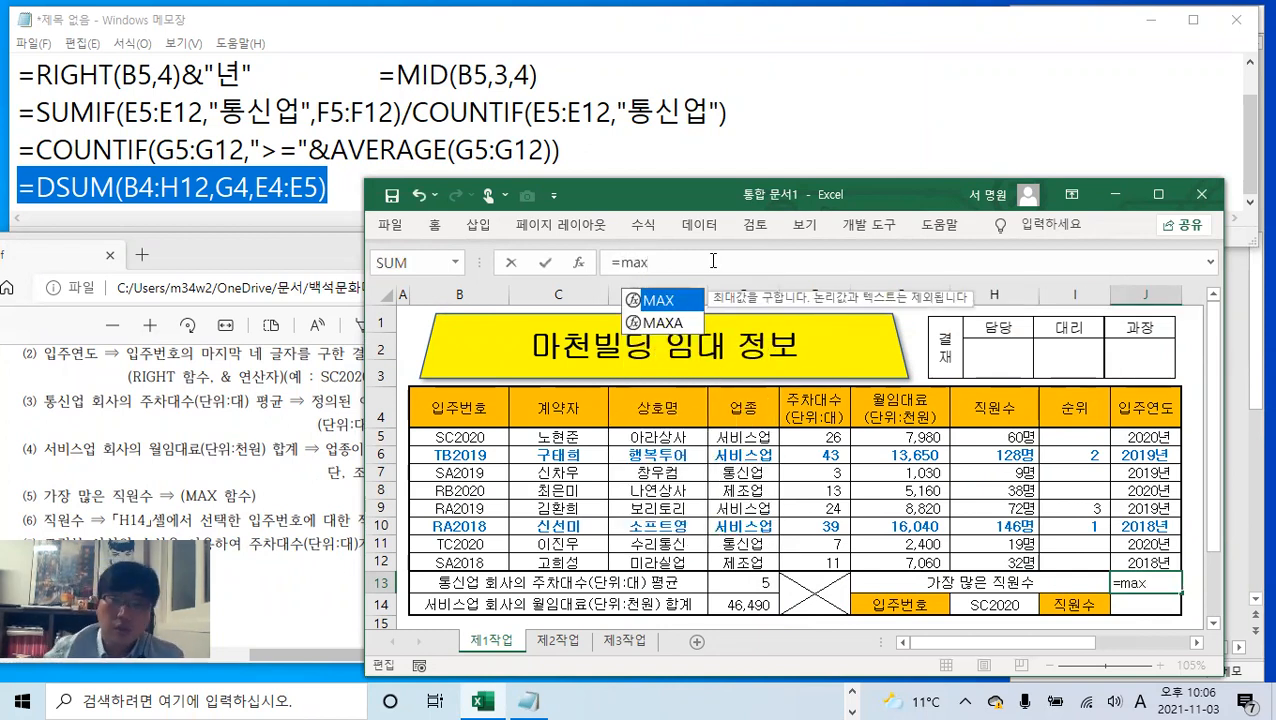
pyautogui.doubleClick(668, 301)
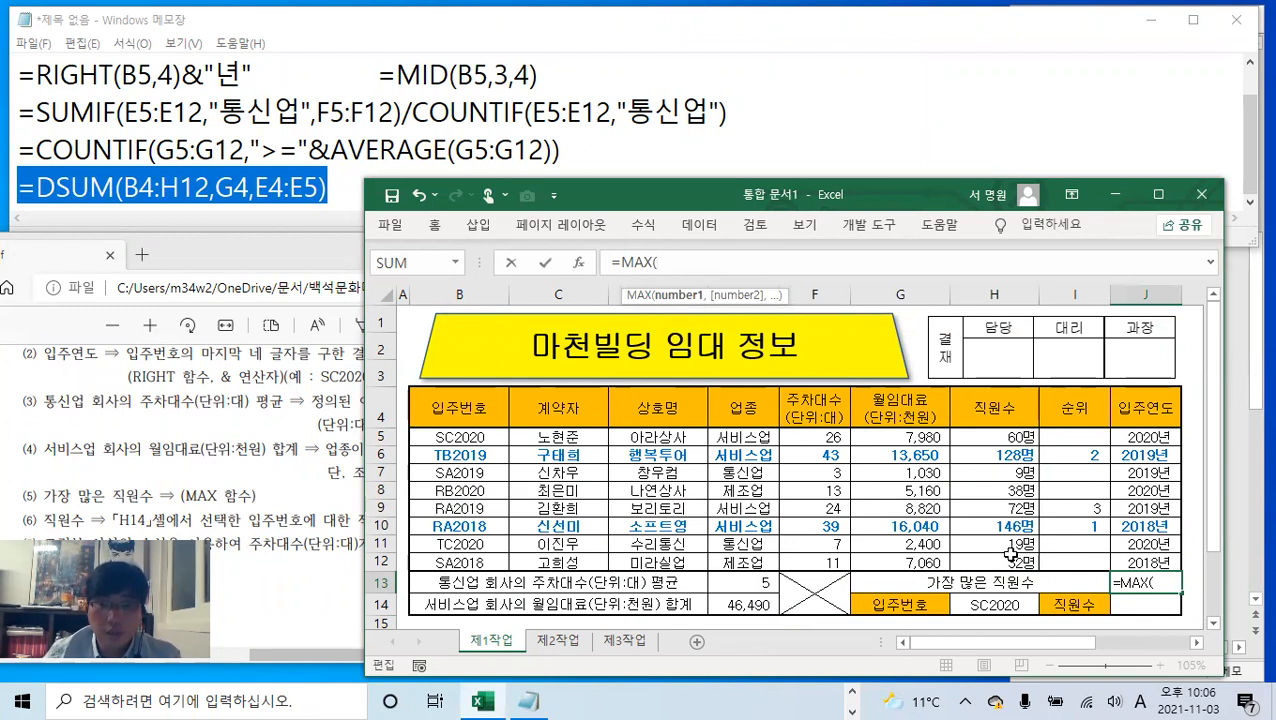
pyautogui.moveTo(1016, 437); pyautogui.dragTo(1022, 556)
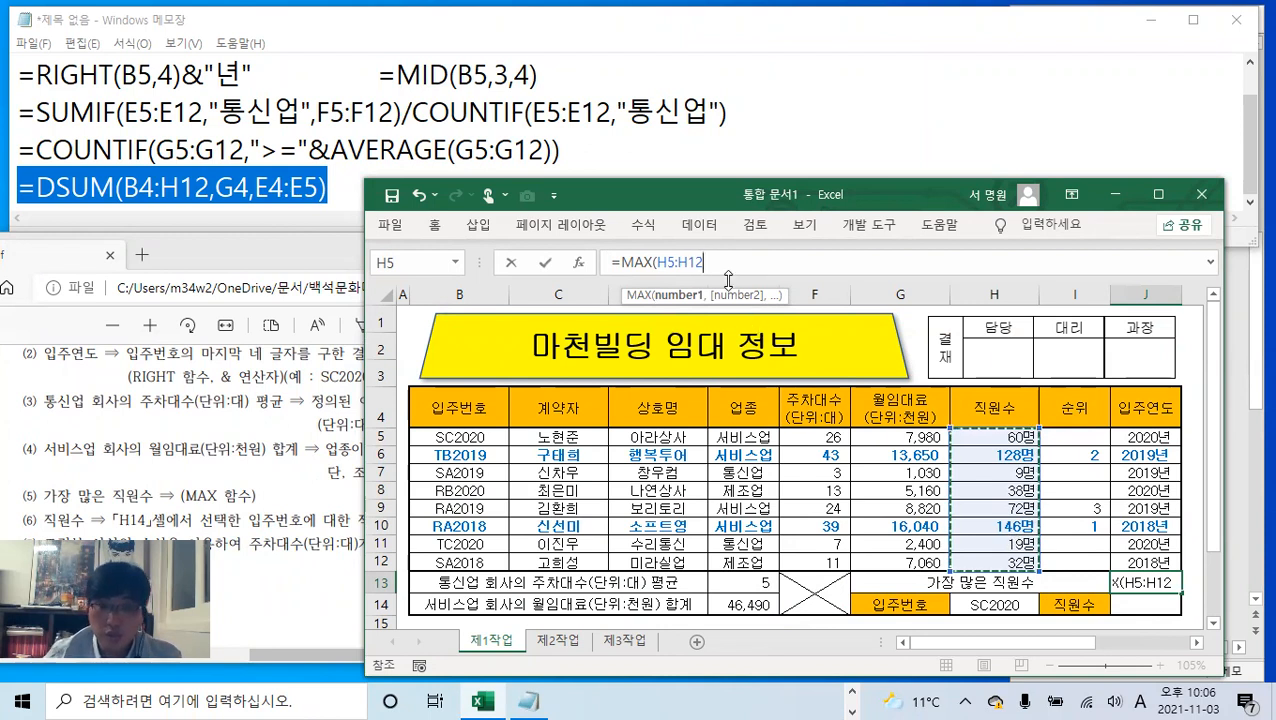
pyautogui.write(')')
pyautogui.click(545, 263)
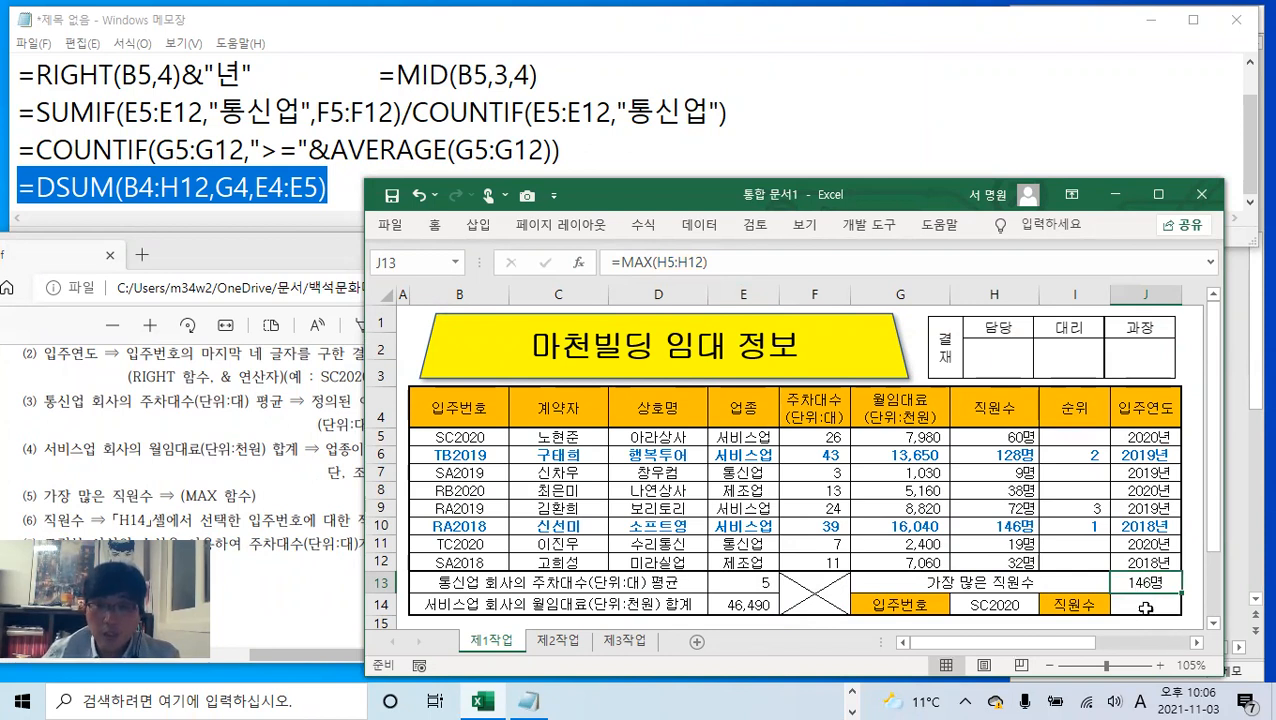
# - Start a VLOOKUP formula on a new line in Notepad with H14 as the lookup value
pyautogui.click(1145, 608)
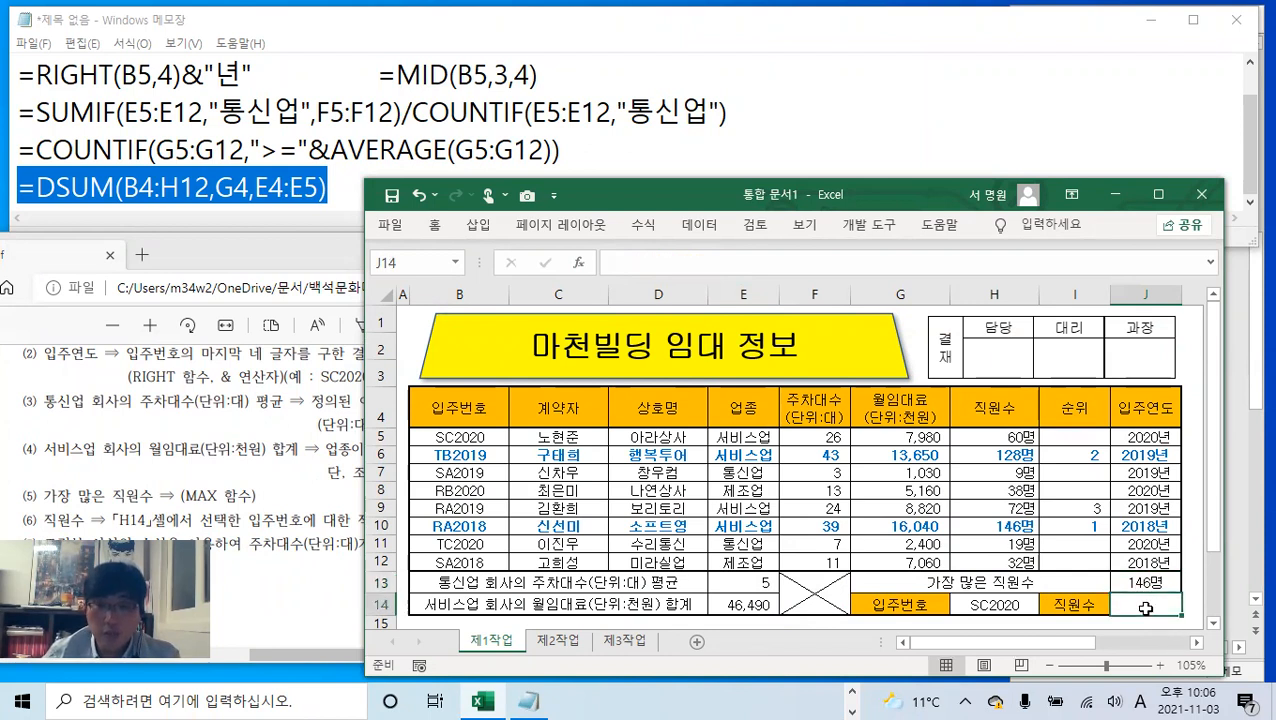
pyautogui.click(360, 212)
pyautogui.press('Return')
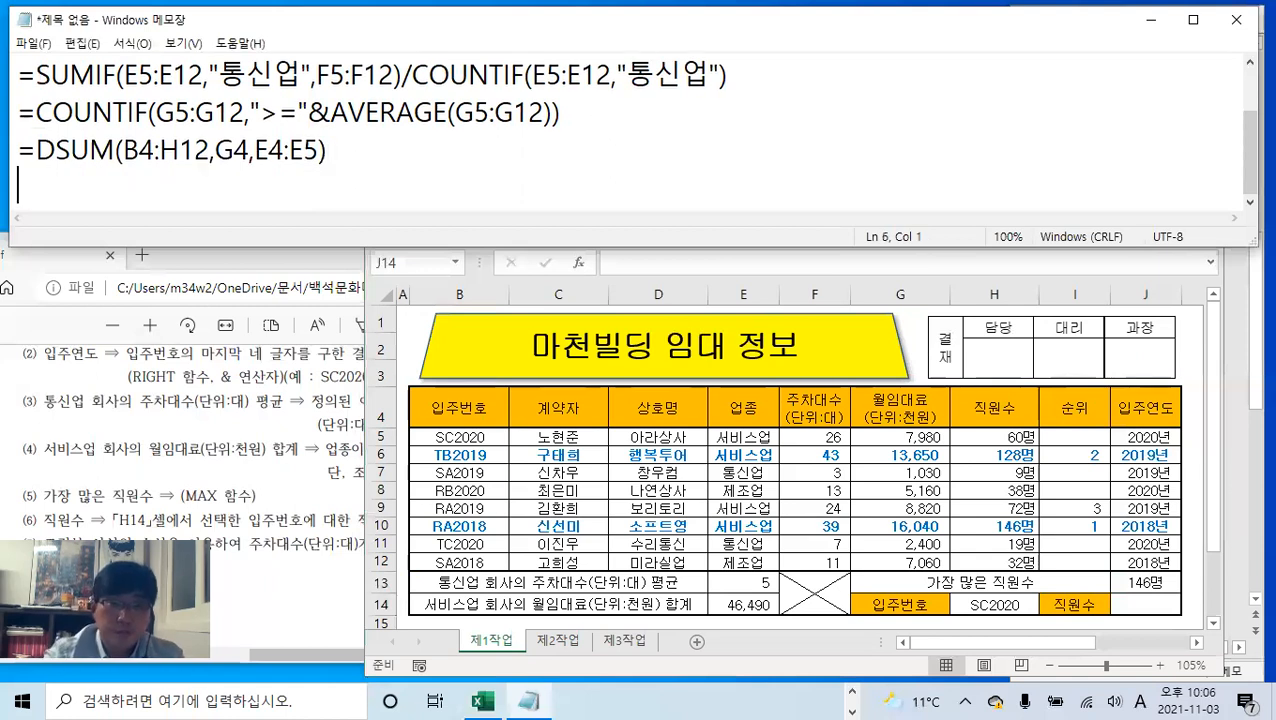
pyautogui.write('=')
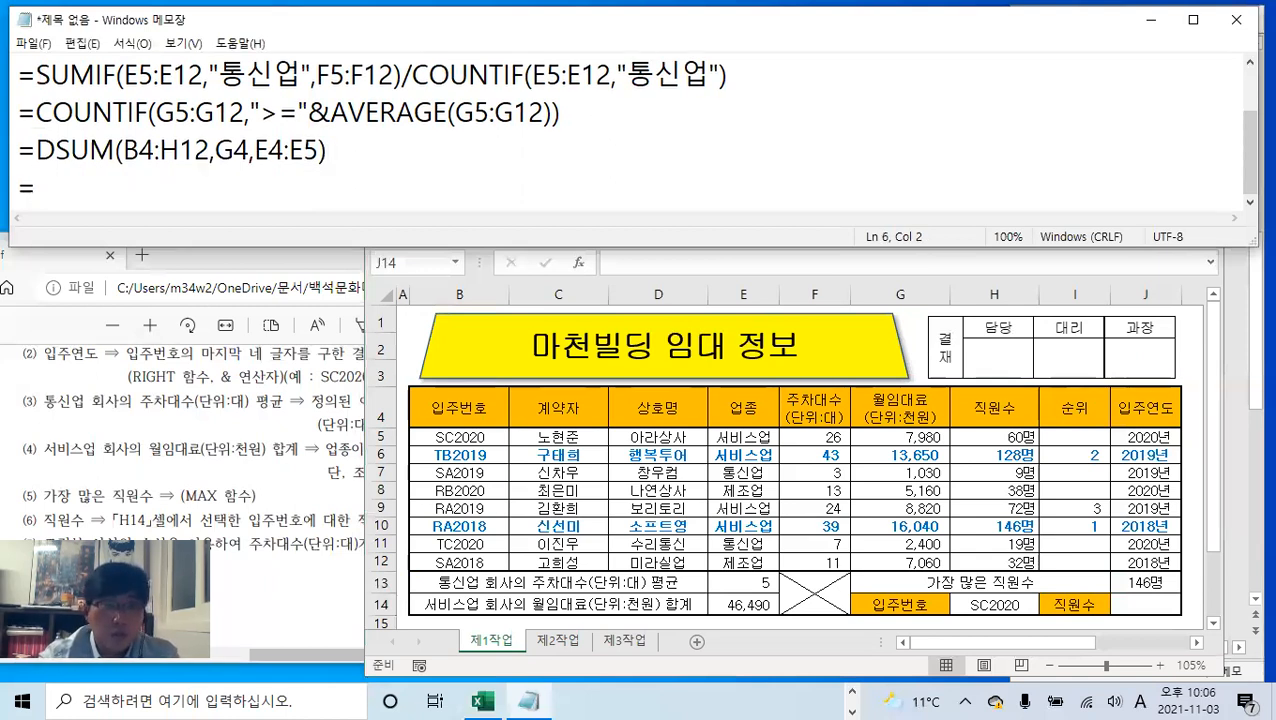
pyautogui.write('VLOO')
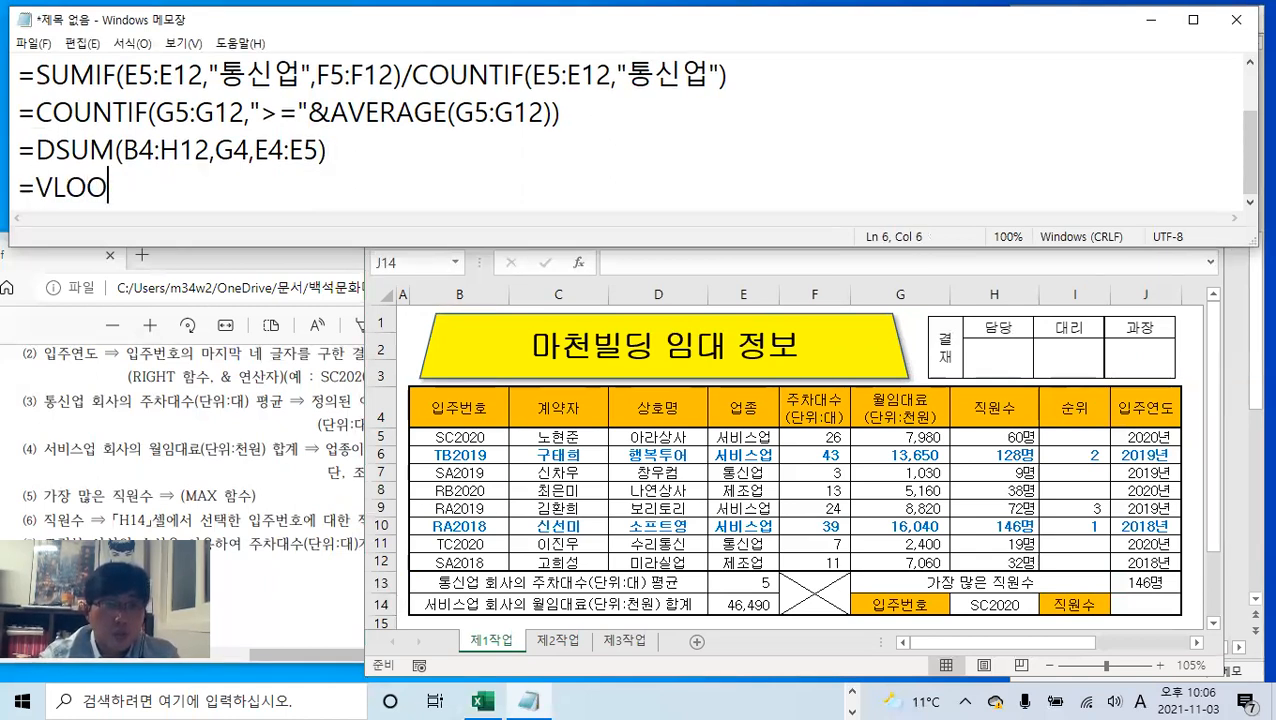
pyautogui.write('KUP(')
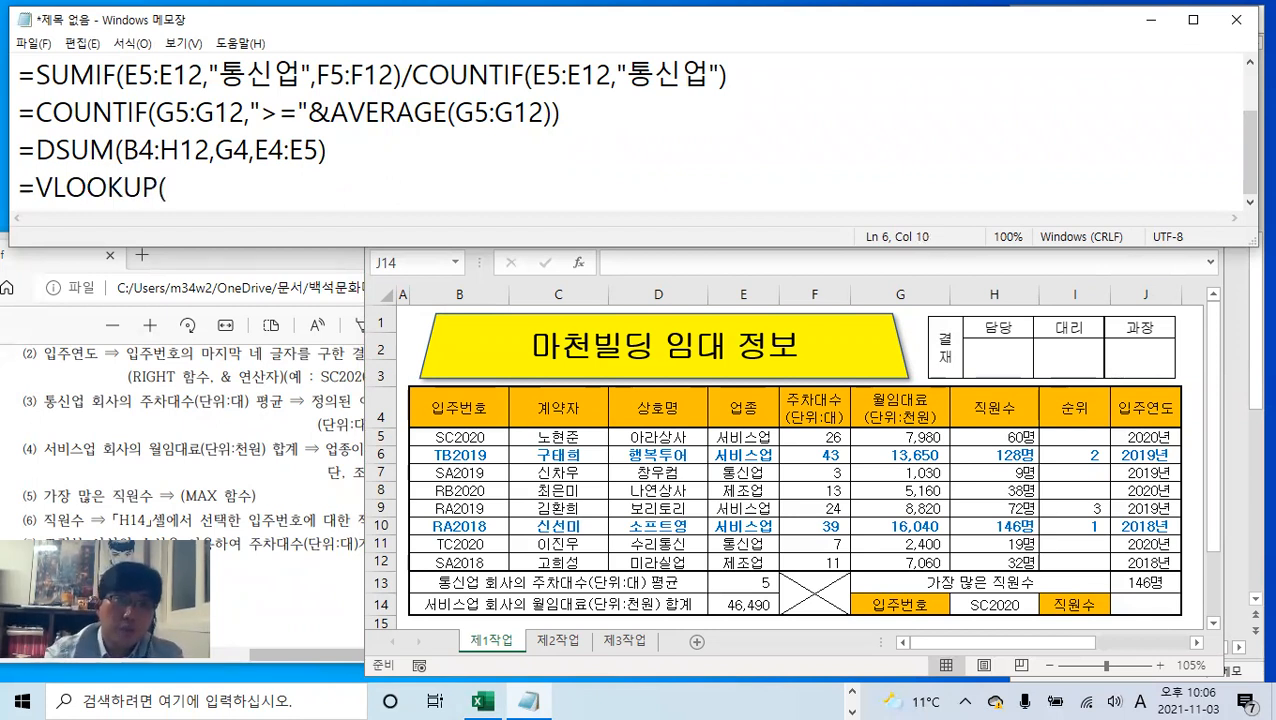
pyautogui.write('H14,')
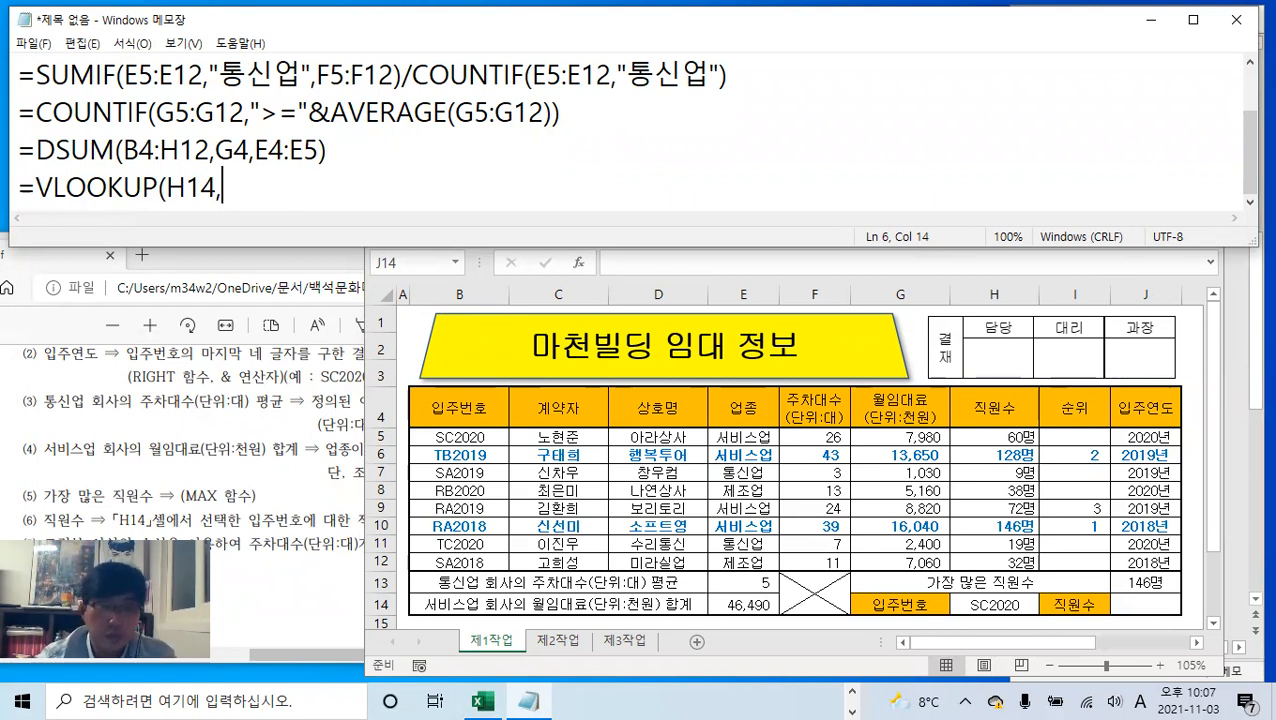
# - Check the table range in Excel and complete the VLOOKUP formula in Notepad with range B5:H12, column 7 and match type 0
pyautogui.click(547, 450)
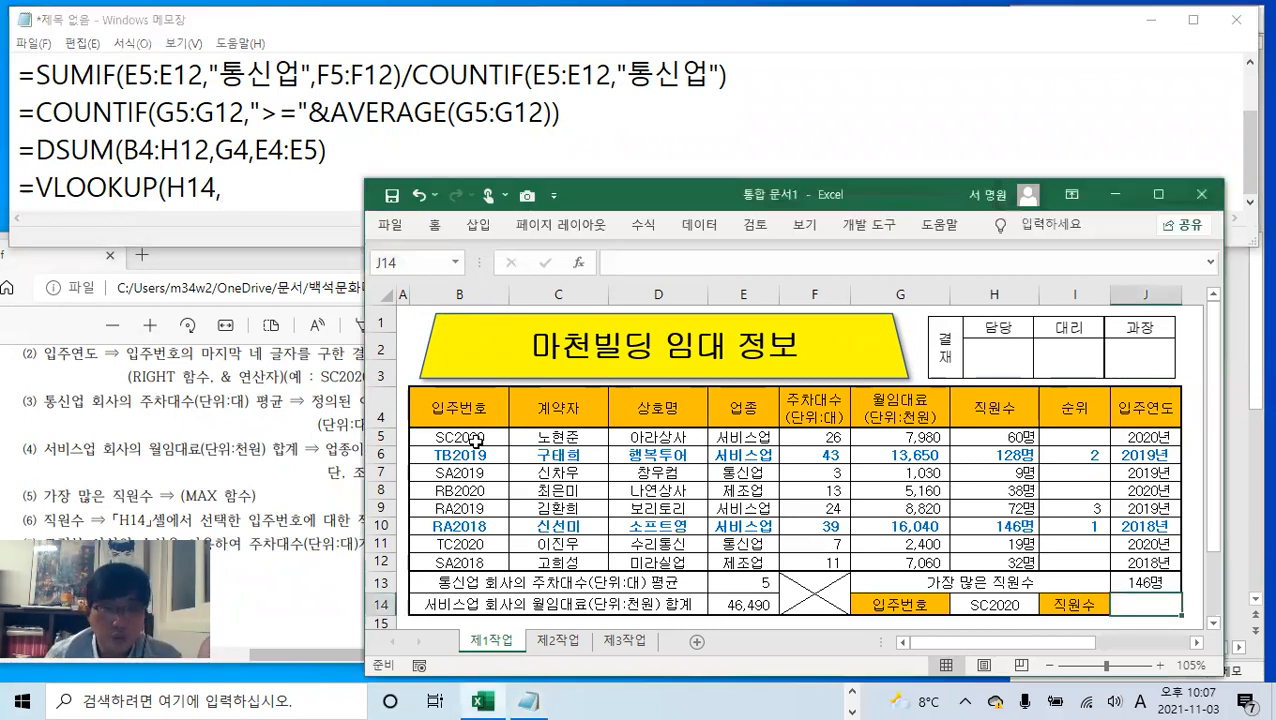
pyautogui.moveTo(470, 437); pyautogui.dragTo(983, 558)
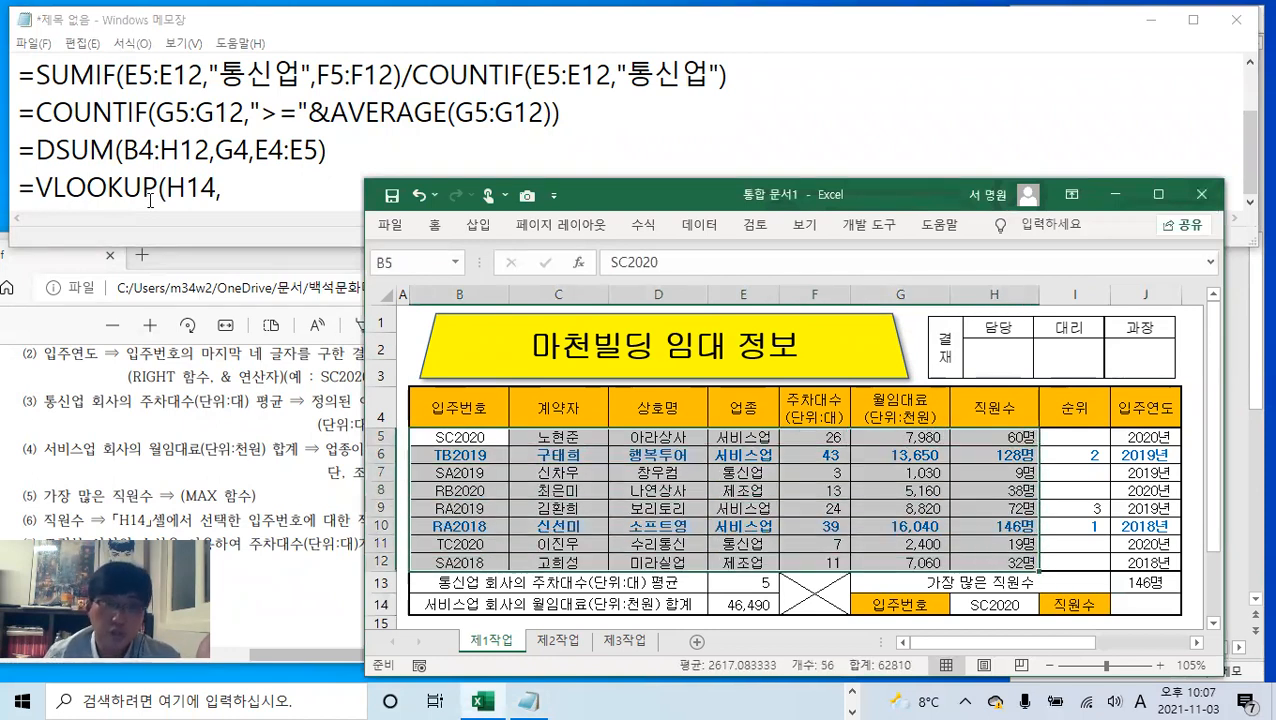
pyautogui.click(234, 188)
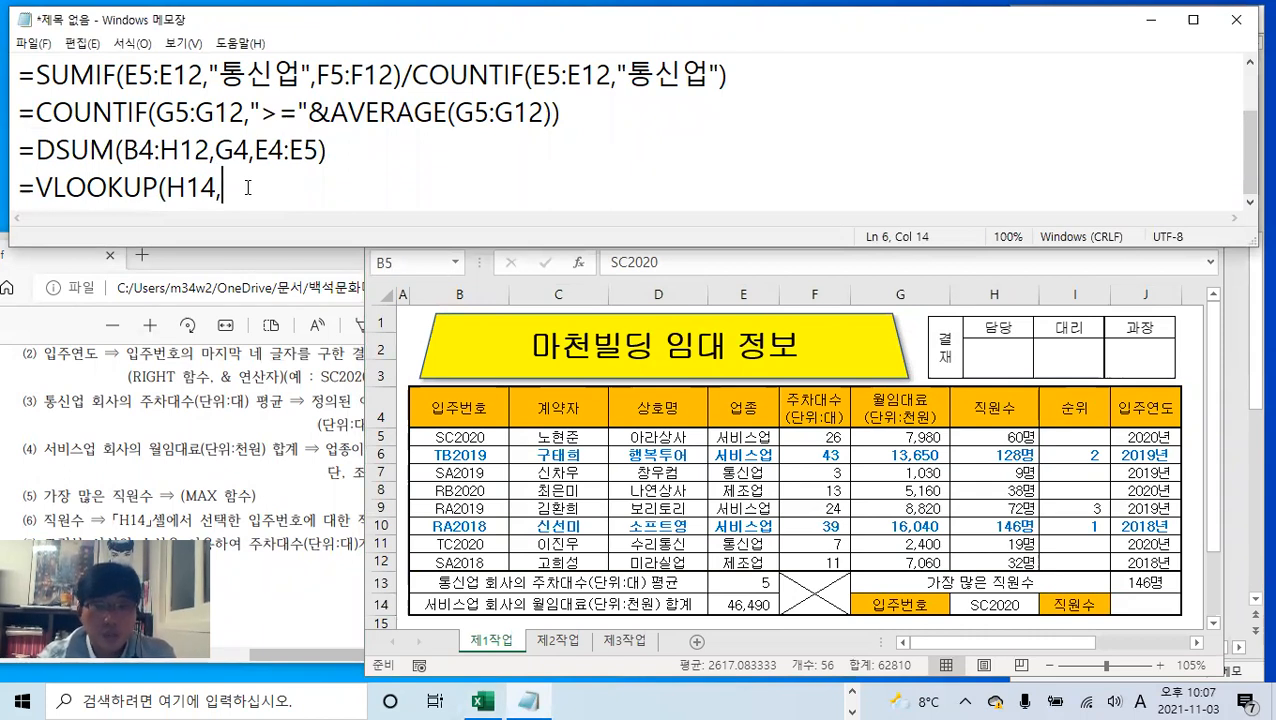
pyautogui.write('B5:')
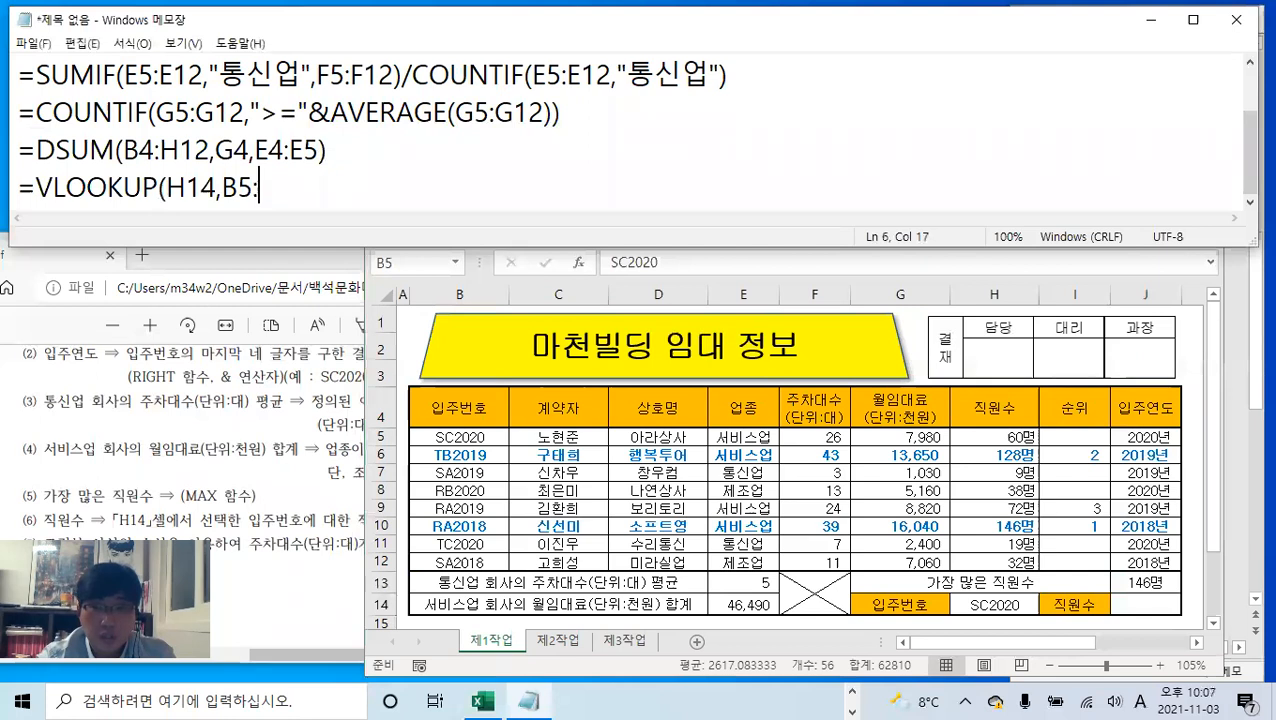
pyautogui.write('H12')
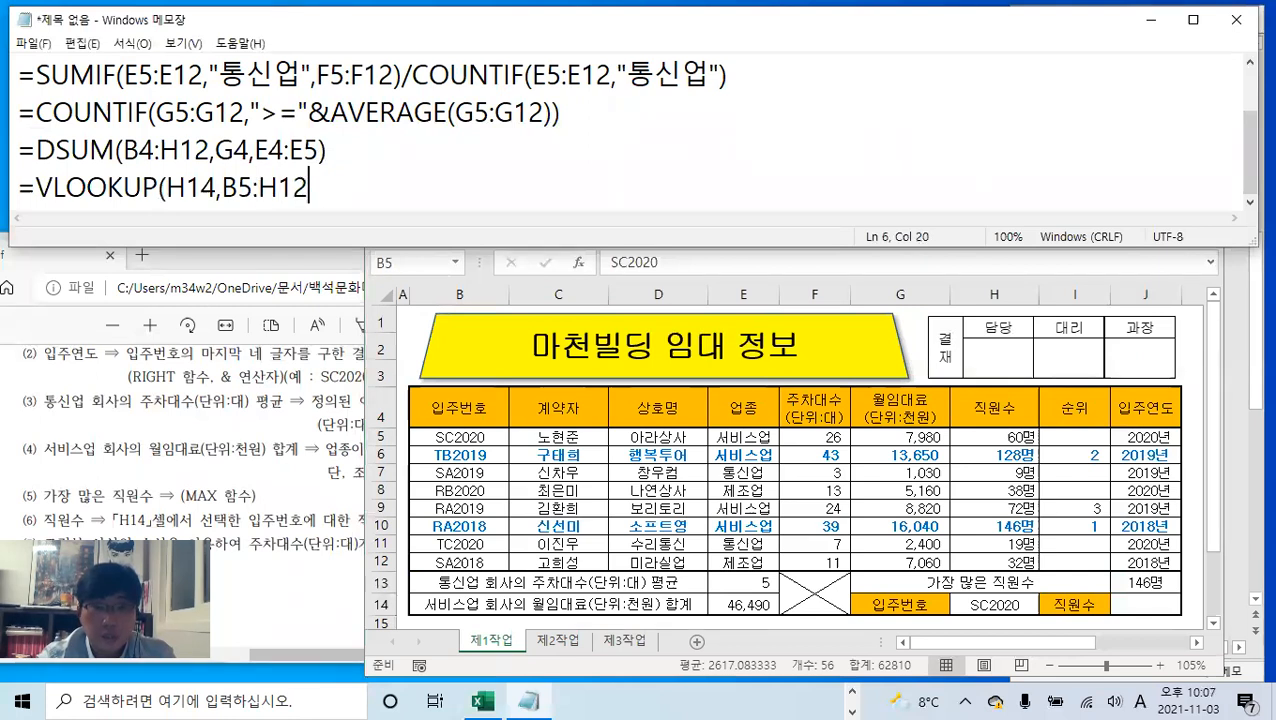
pyautogui.write(',')
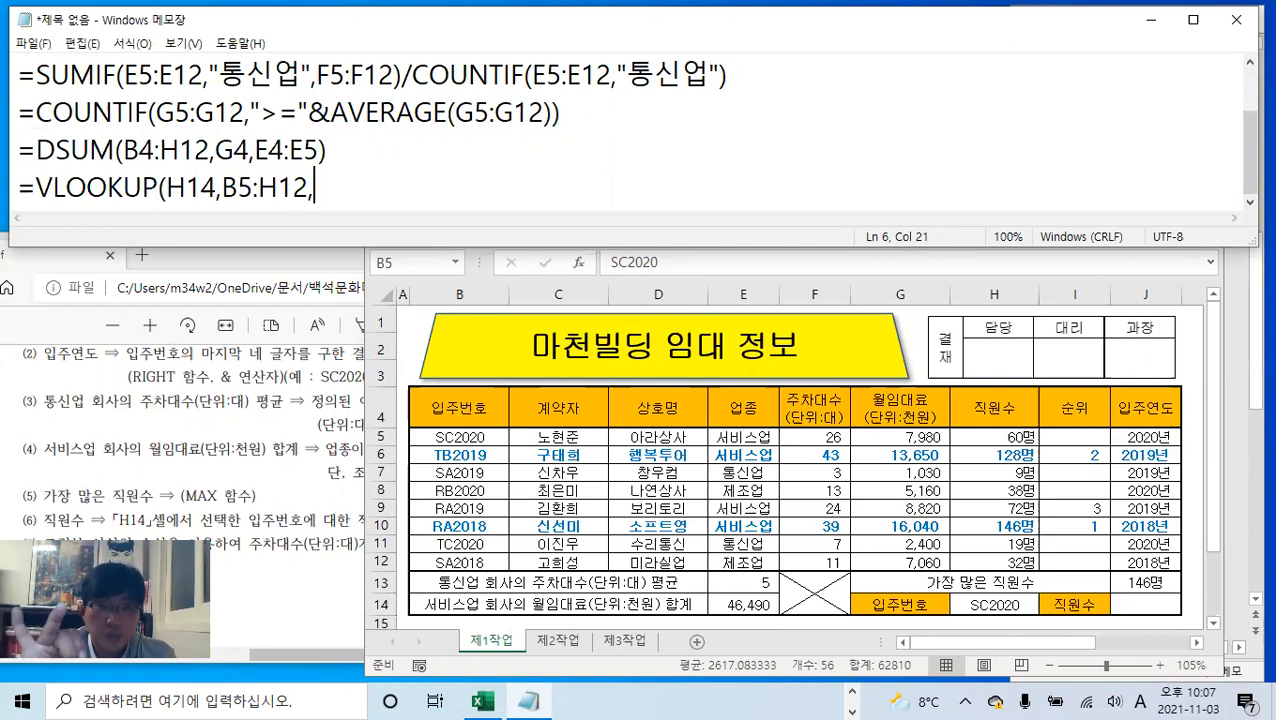
pyautogui.write('7')
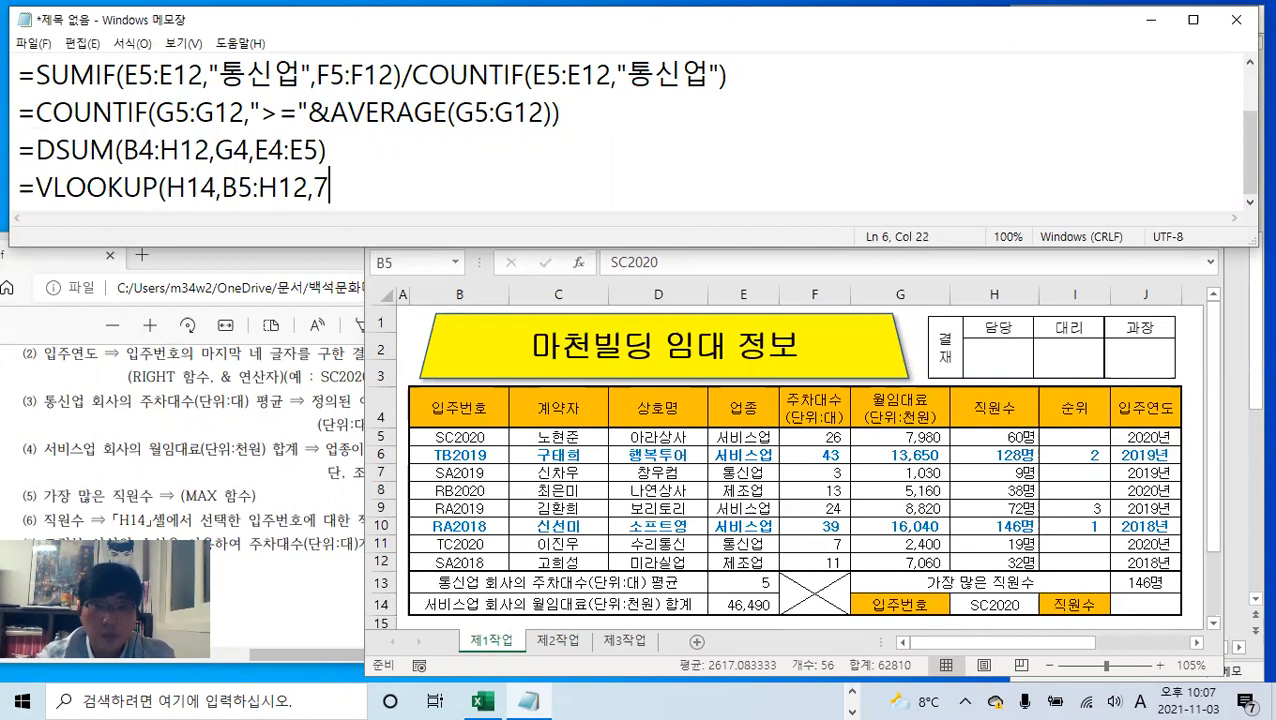
pyautogui.write(',0)')
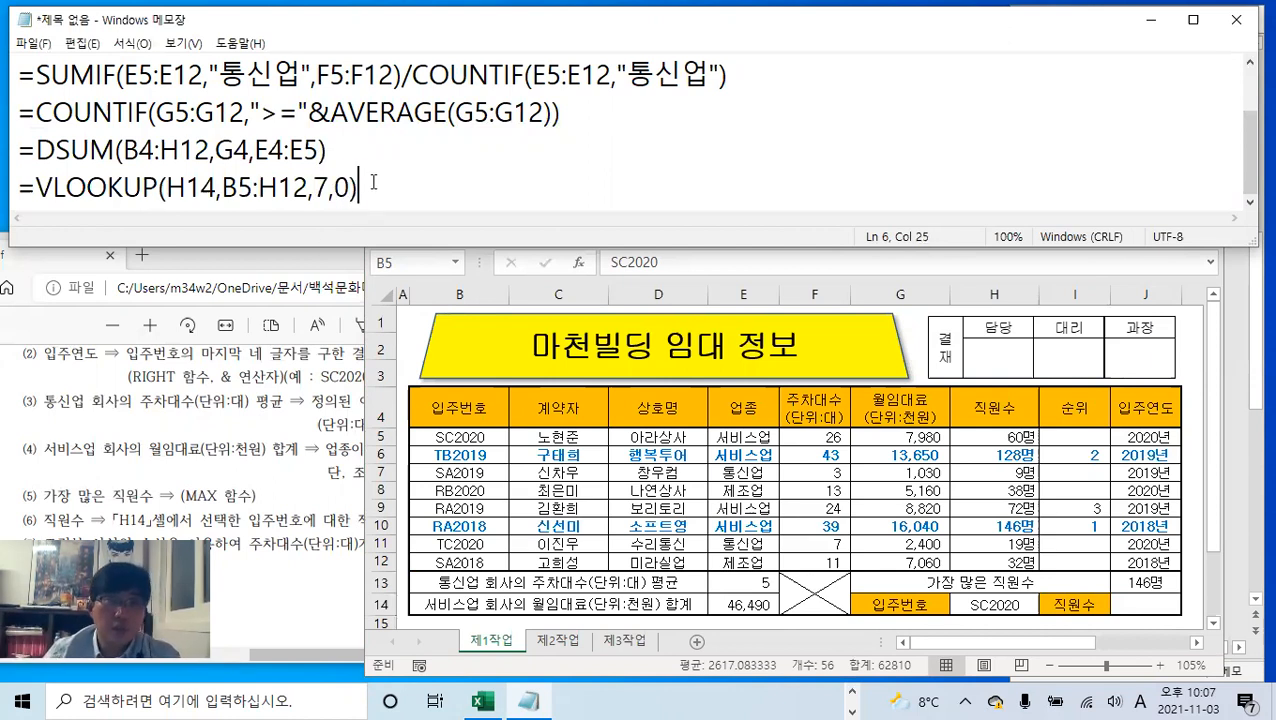
# - Copy the whole VLOOKUP formula from Notepad into cell J14 of the Excel sheet
pyautogui.moveTo(370, 185); pyautogui.dragTo(25, 197)
pyautogui.hotkey('ctrl', 'c')
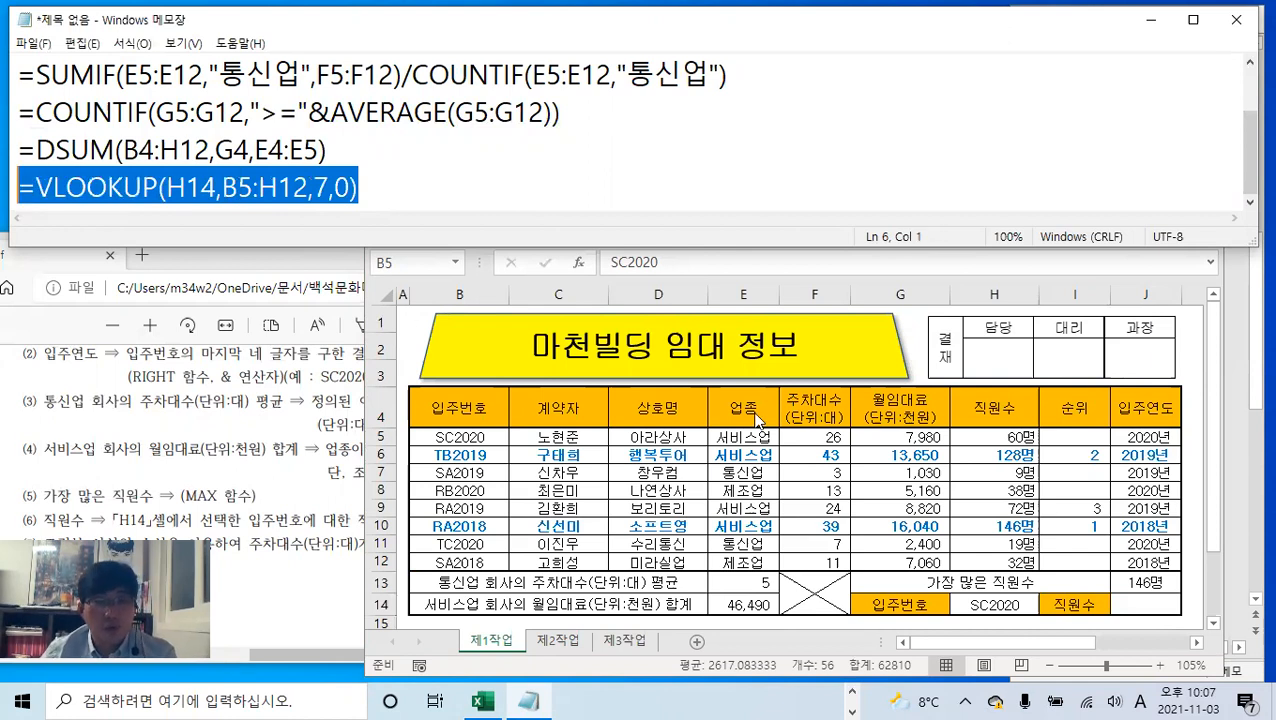
pyautogui.click(1151, 607)
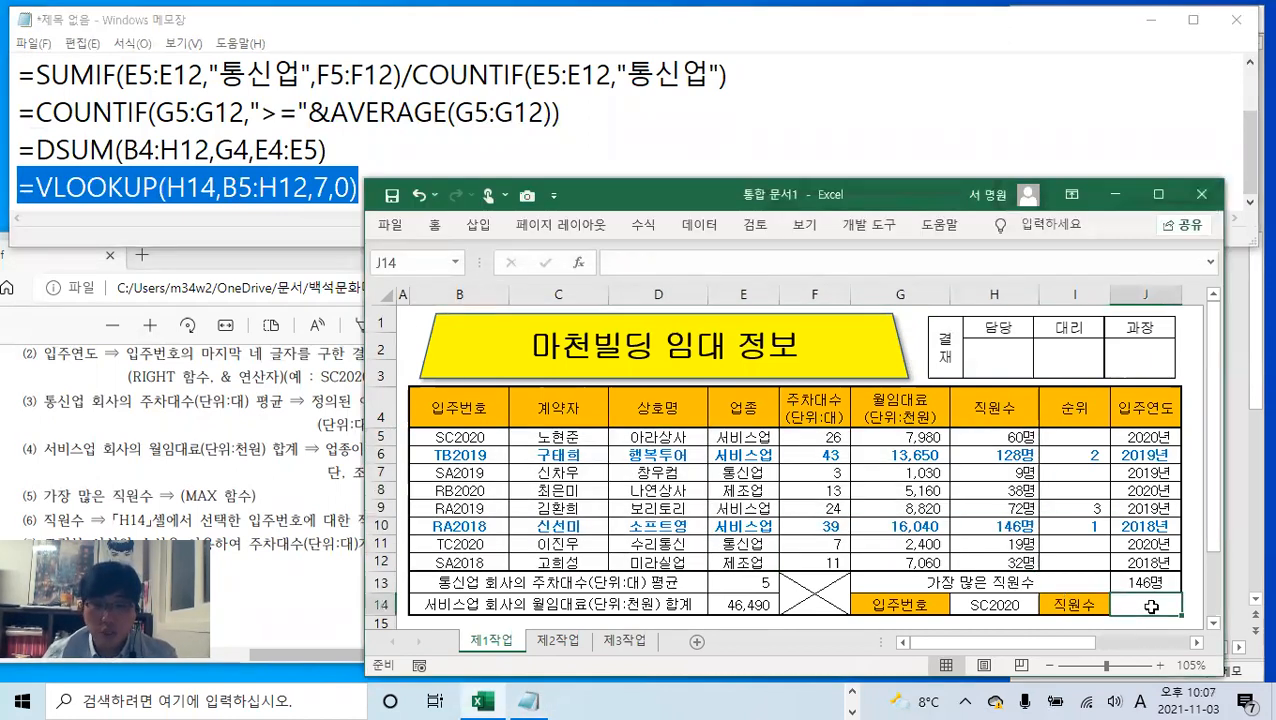
pyautogui.click(668, 265)
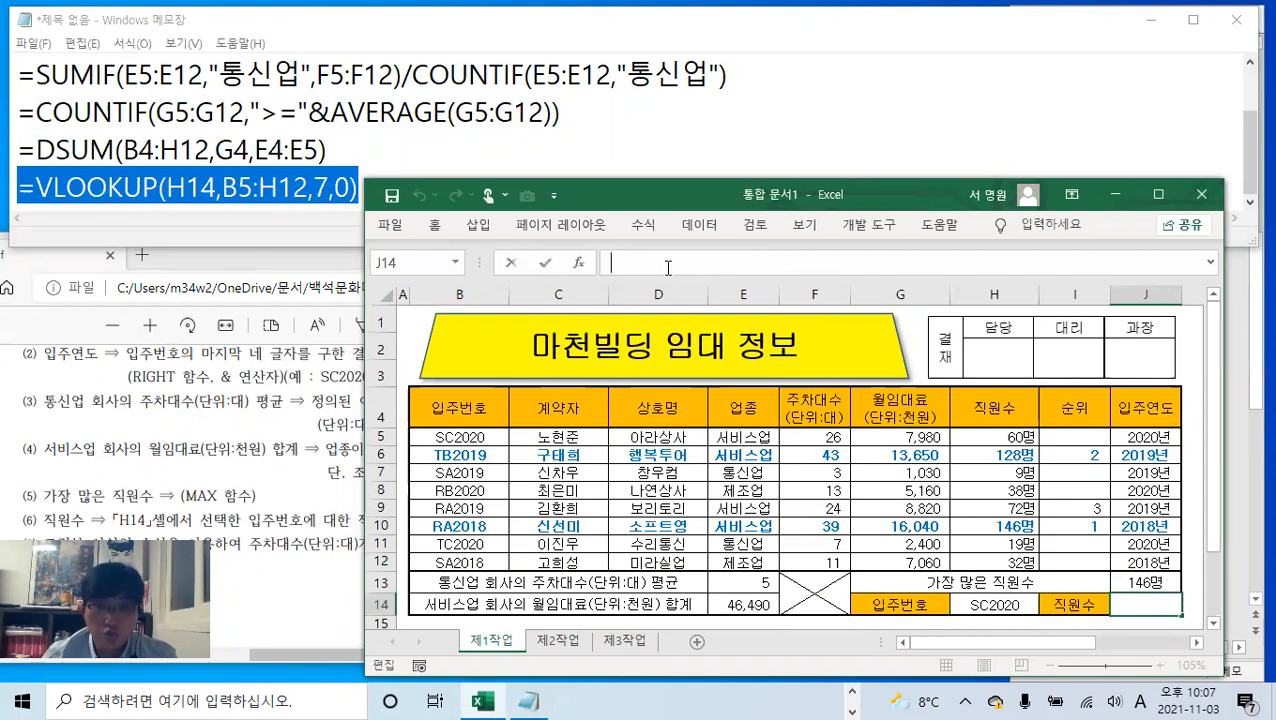
pyautogui.hotkey('ctrl', 'v')
pyautogui.click(545, 263)
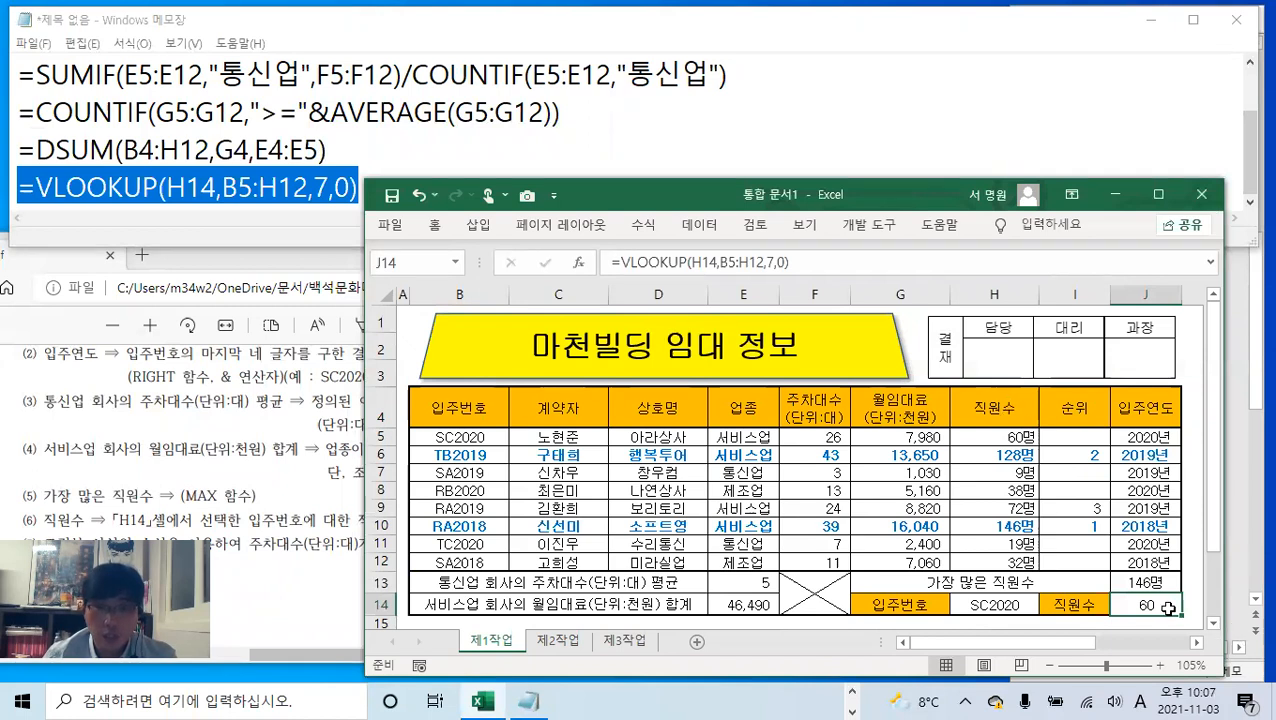
# - Apply the comma style to the employee count results in cells J13:J14
pyautogui.moveTo(1147, 582); pyautogui.dragTo(1150, 605)
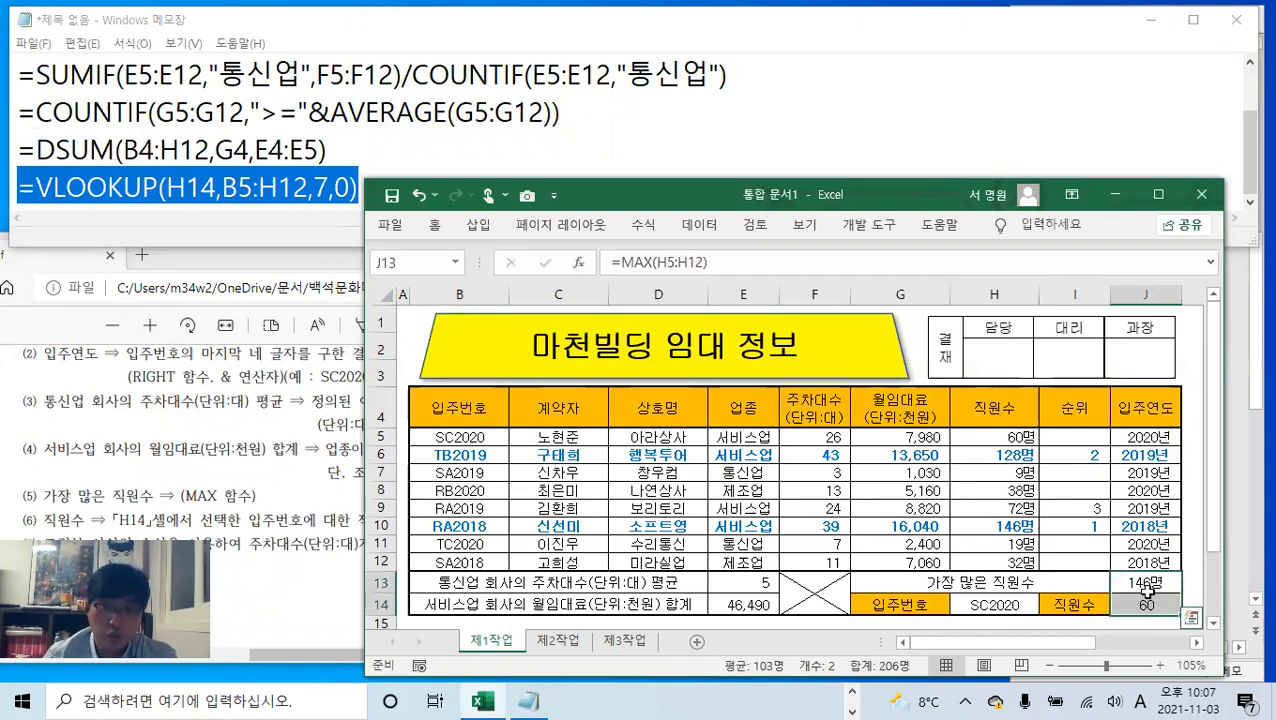
pyautogui.click(435, 224)
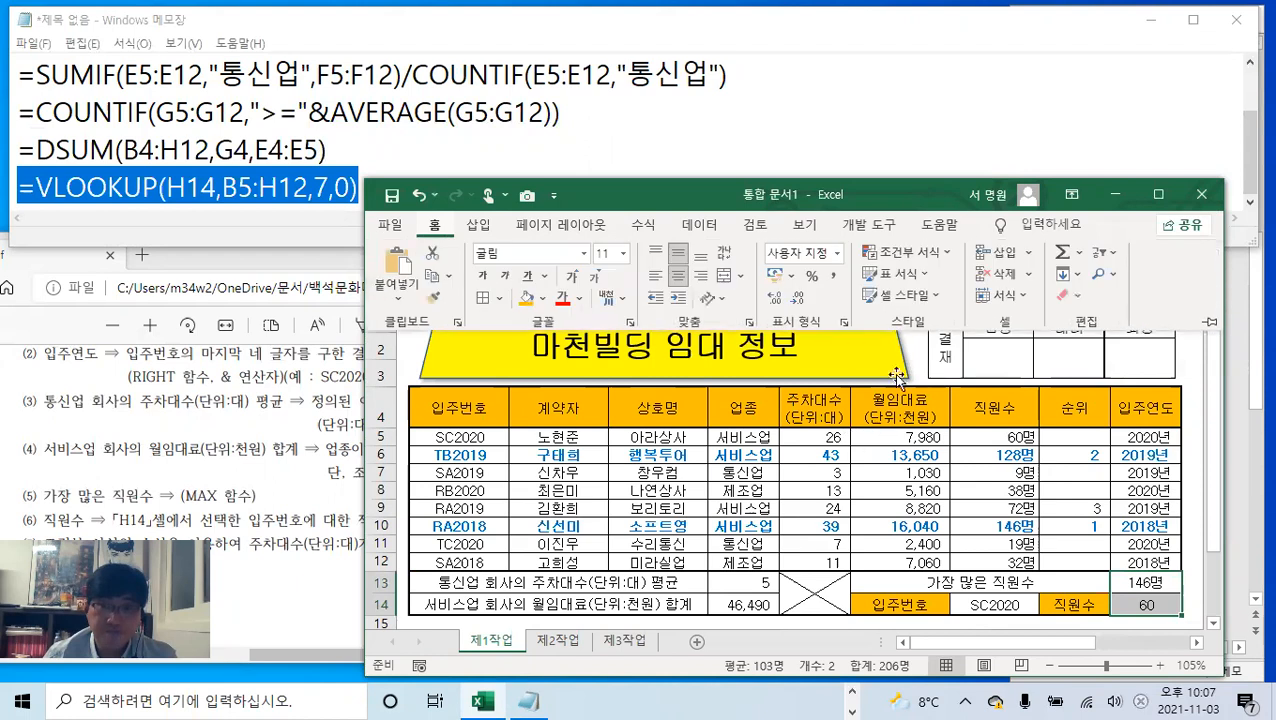
pyautogui.click(834, 284)
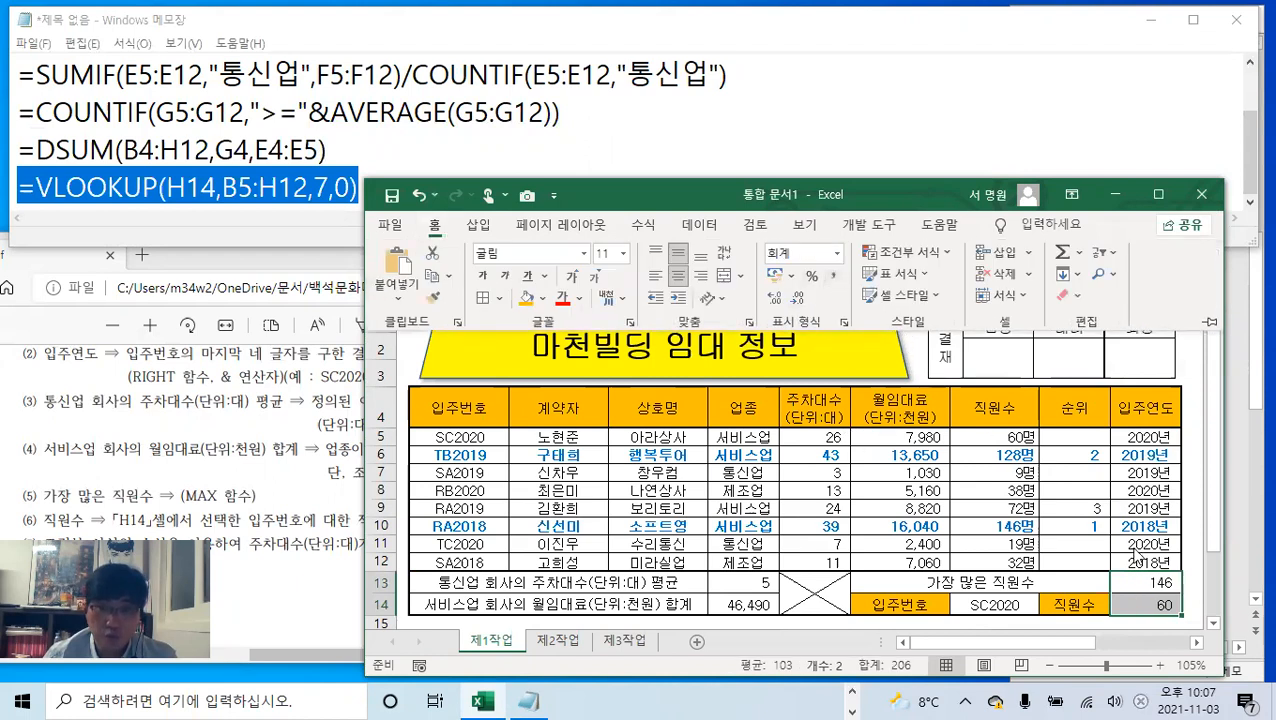
pyautogui.click(1072, 504)
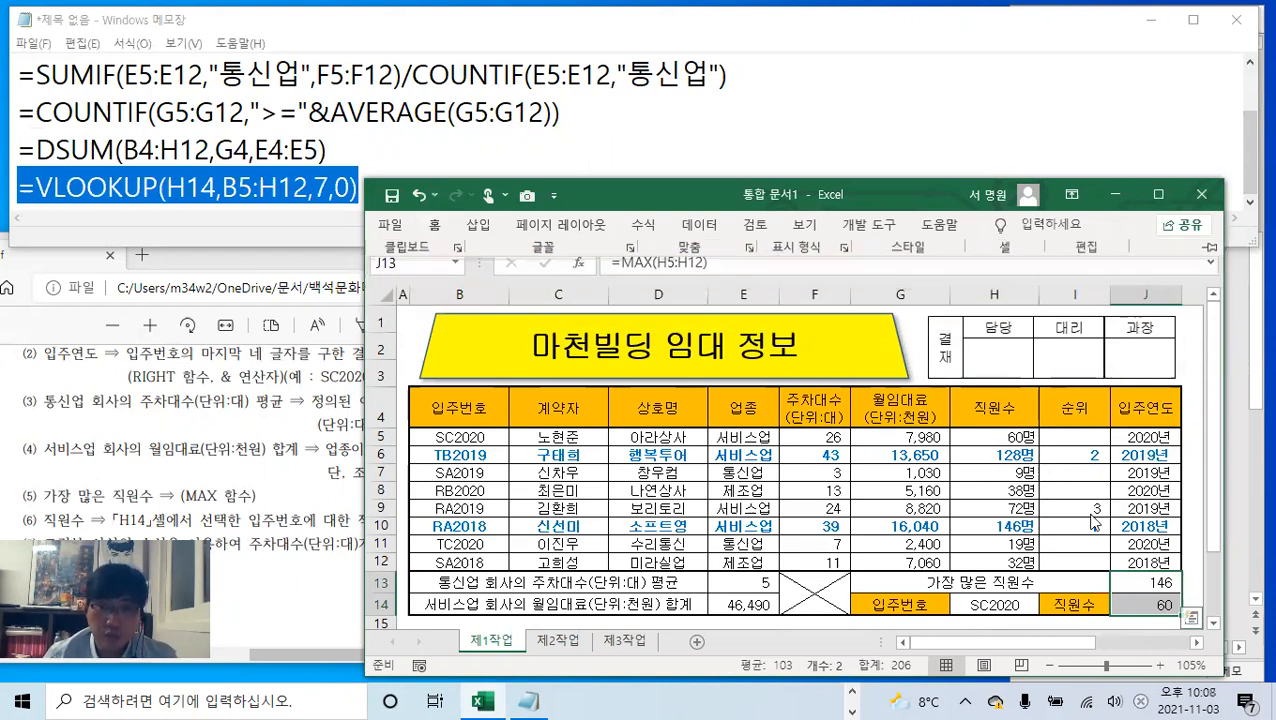
pyautogui.click(1088, 510)
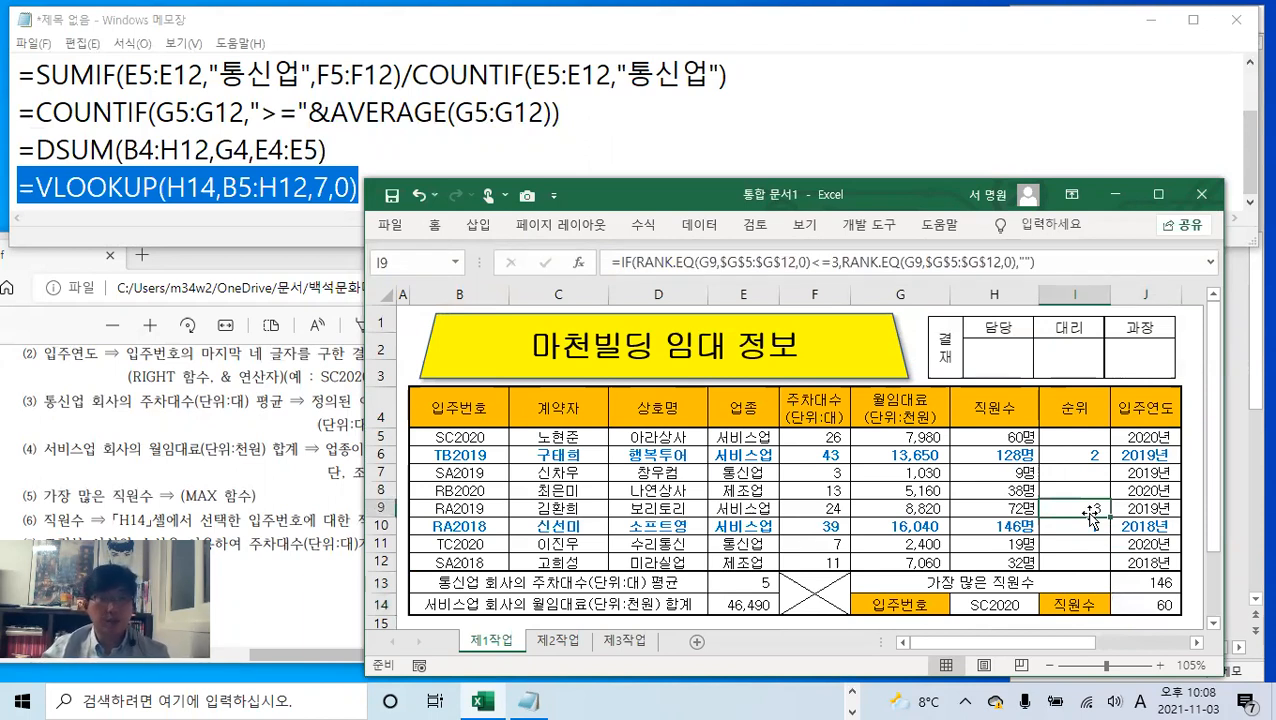
# - Switch to the exam PDF in the browser, minimize Notepad and extend the PDF window upward to show task (7)
pyautogui.click(315, 477)
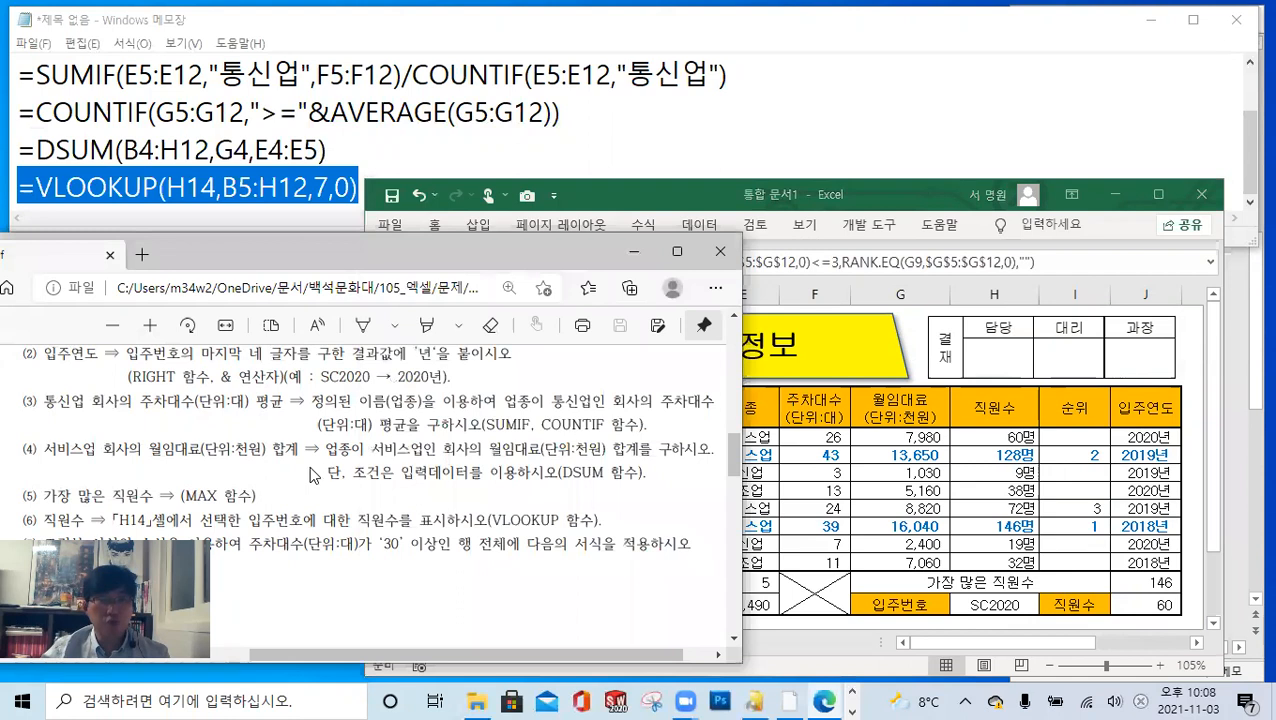
pyautogui.click(1150, 19)
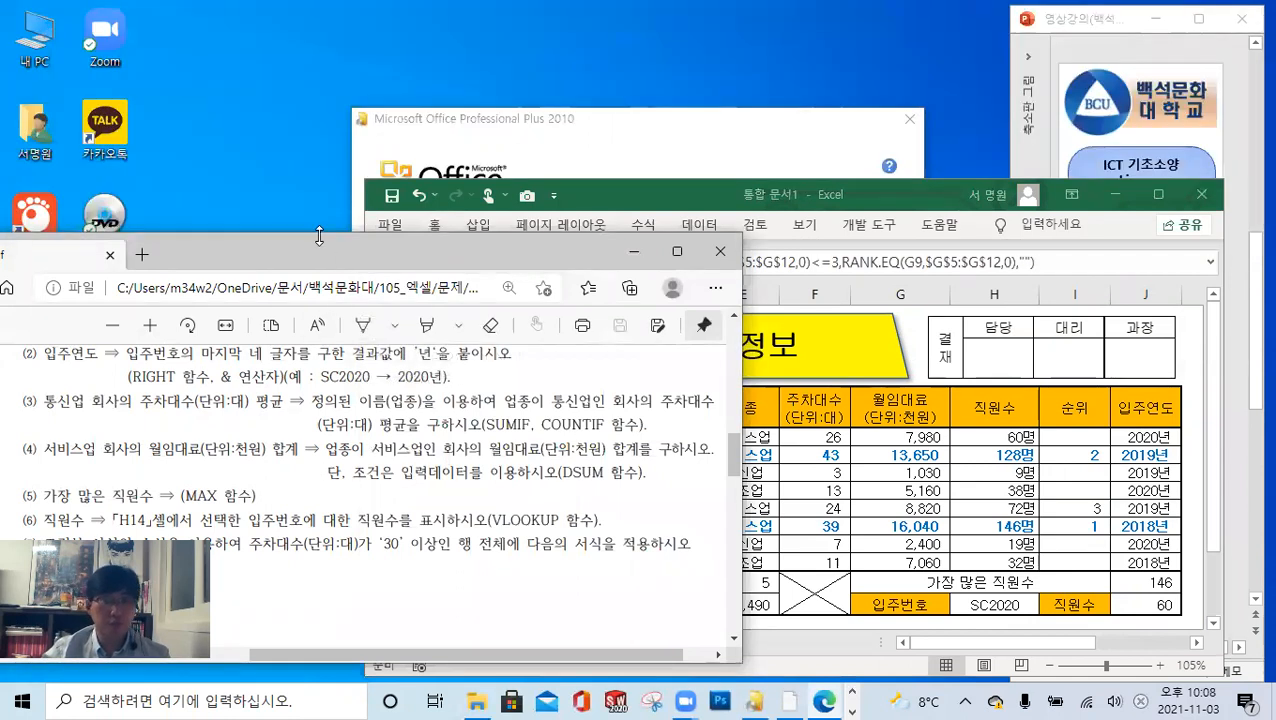
pyautogui.moveTo(319, 235); pyautogui.dragTo(330, 24)
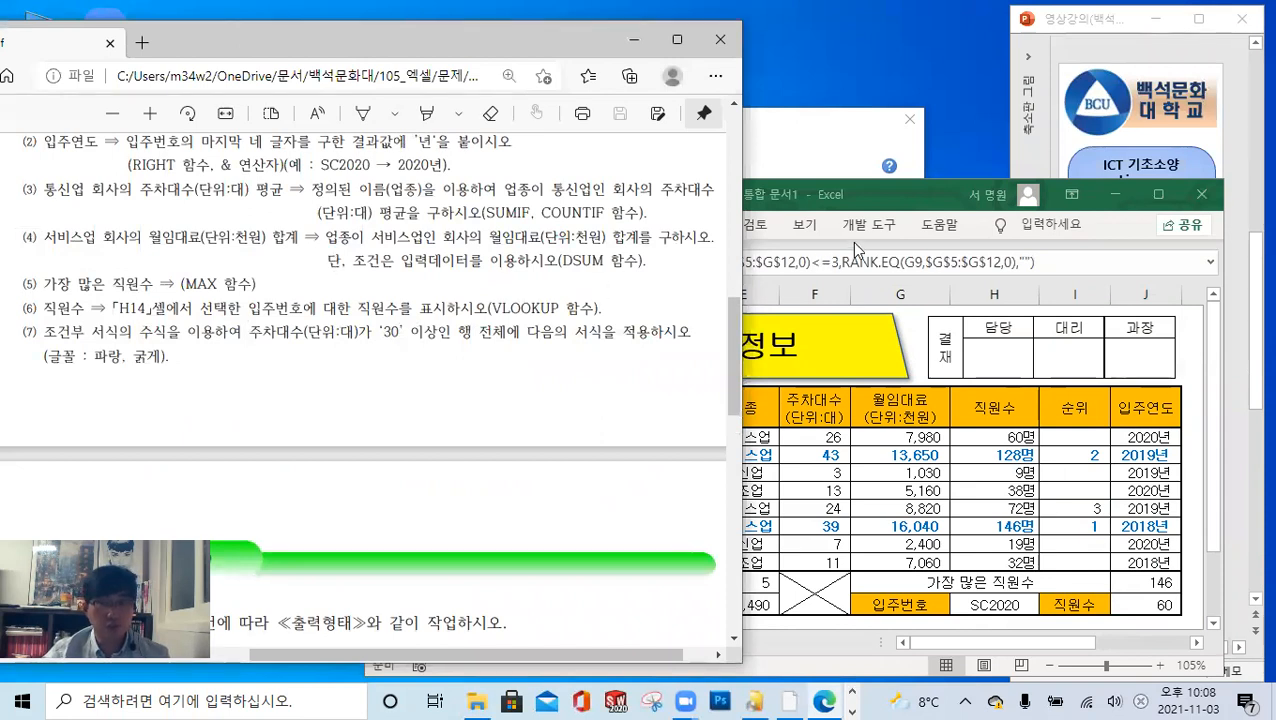
# - Extend the Excel window upward and reposition the exam PDF to read the full [제2작업] goal seek and filter instructions
pyautogui.click(864, 187)
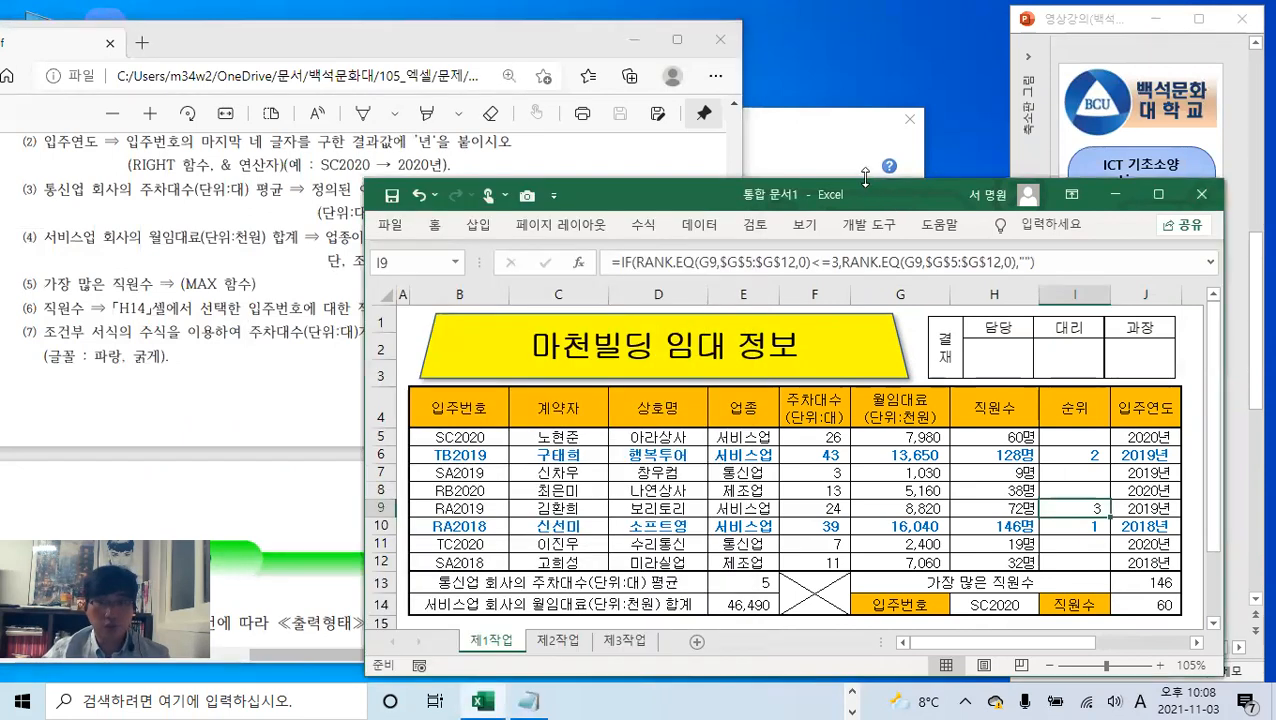
pyautogui.moveTo(865, 178); pyautogui.dragTo(862, 32)
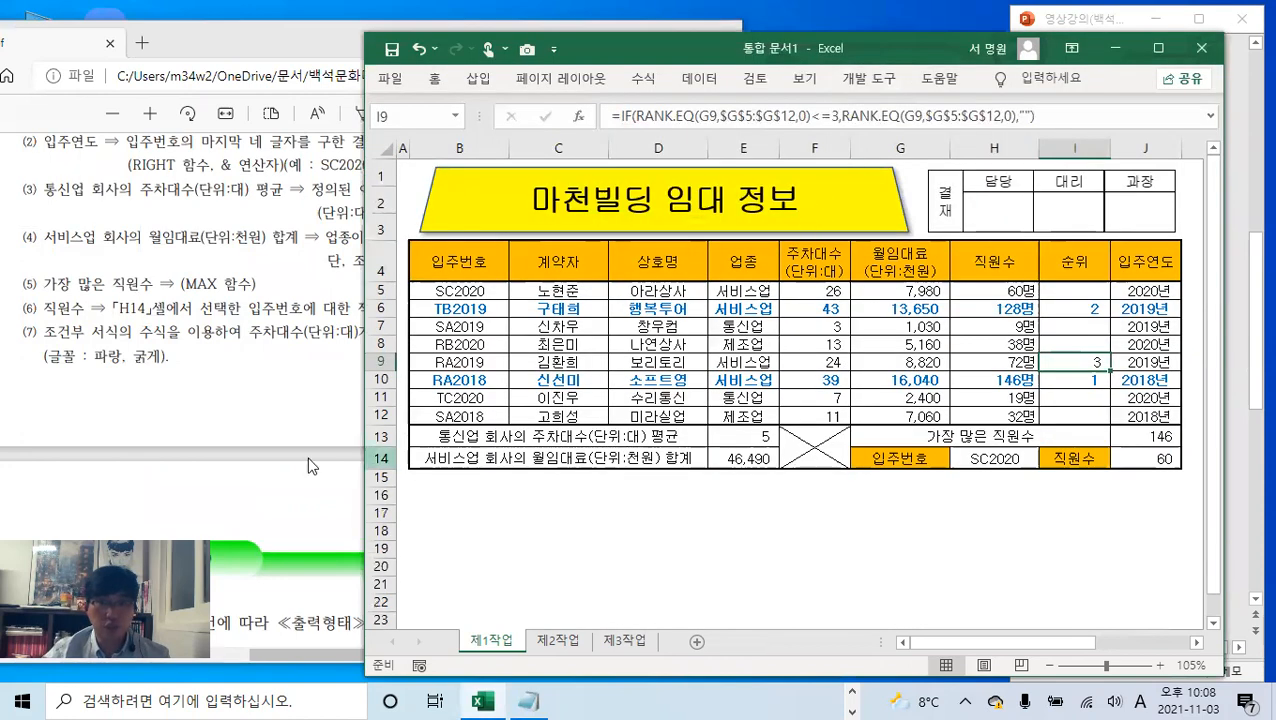
pyautogui.click(233, 464)
pyautogui.scroll(-1, 258, 455)
pyautogui.scroll(-4, 260, 455)
pyautogui.moveTo(419, 656); pyautogui.dragTo(221, 664)
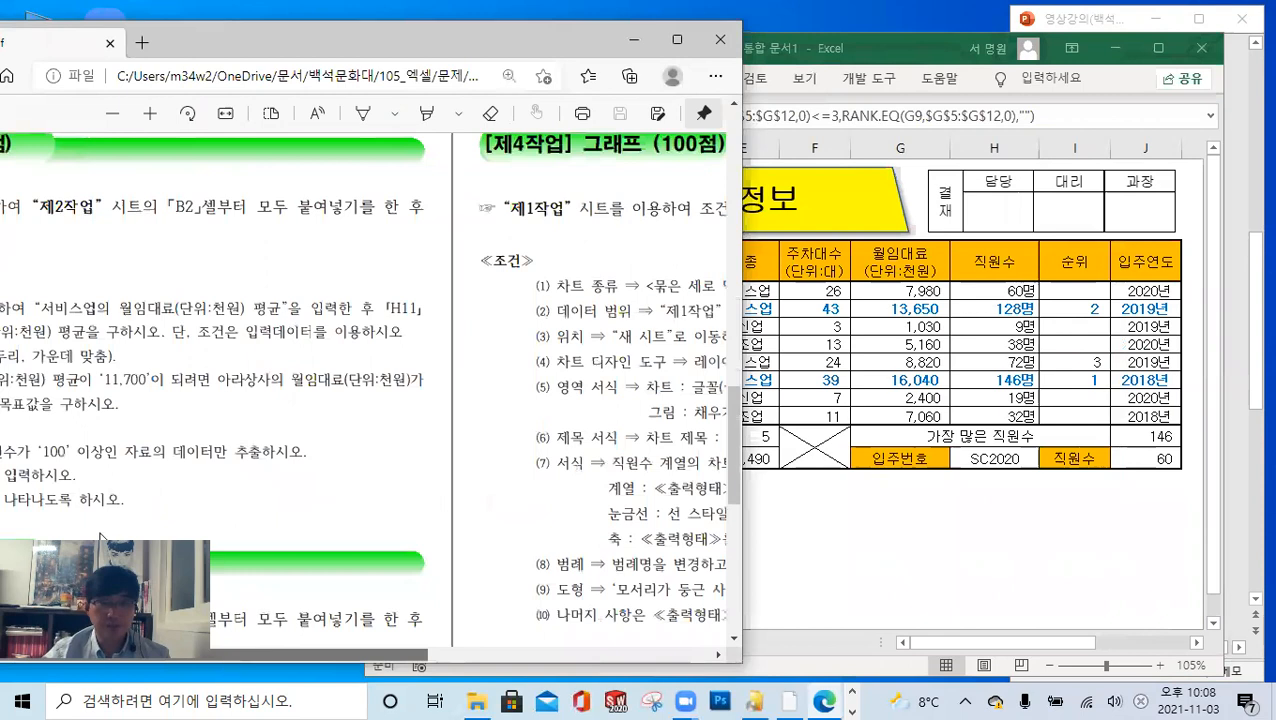
pyautogui.moveTo(425, 656); pyautogui.dragTo(326, 655)
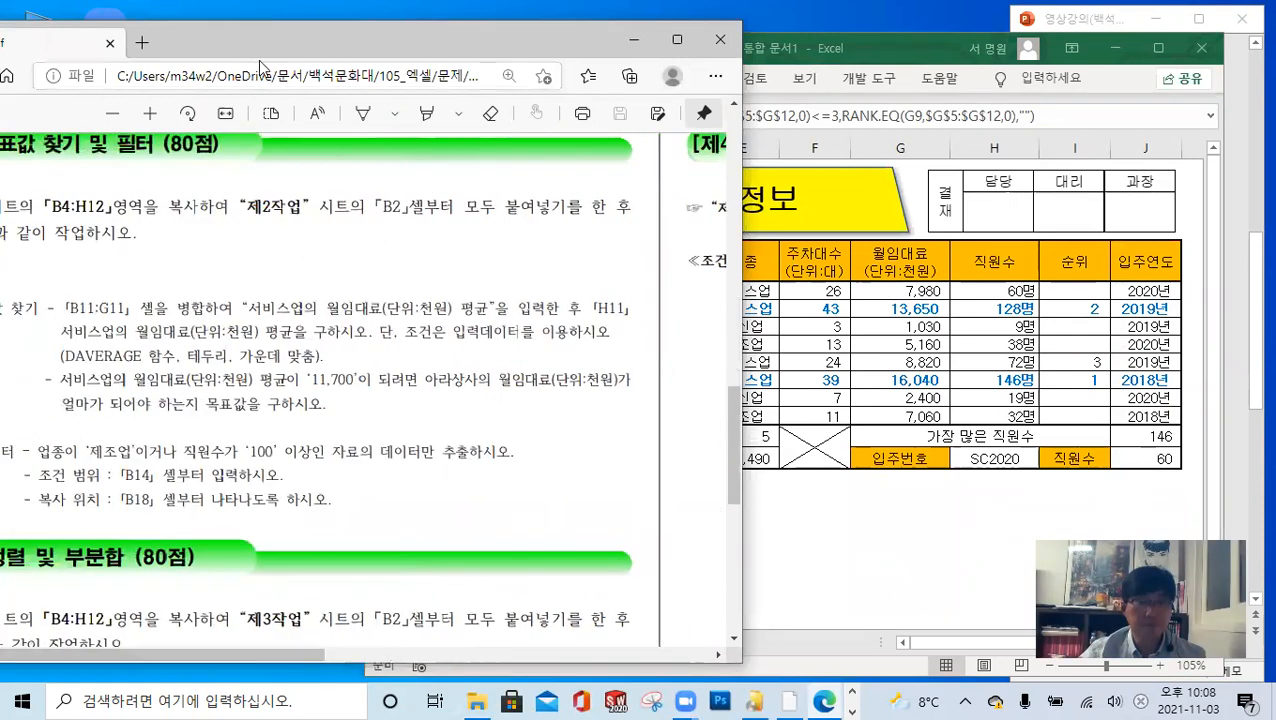
pyautogui.moveTo(263, 44); pyautogui.dragTo(271, 43)
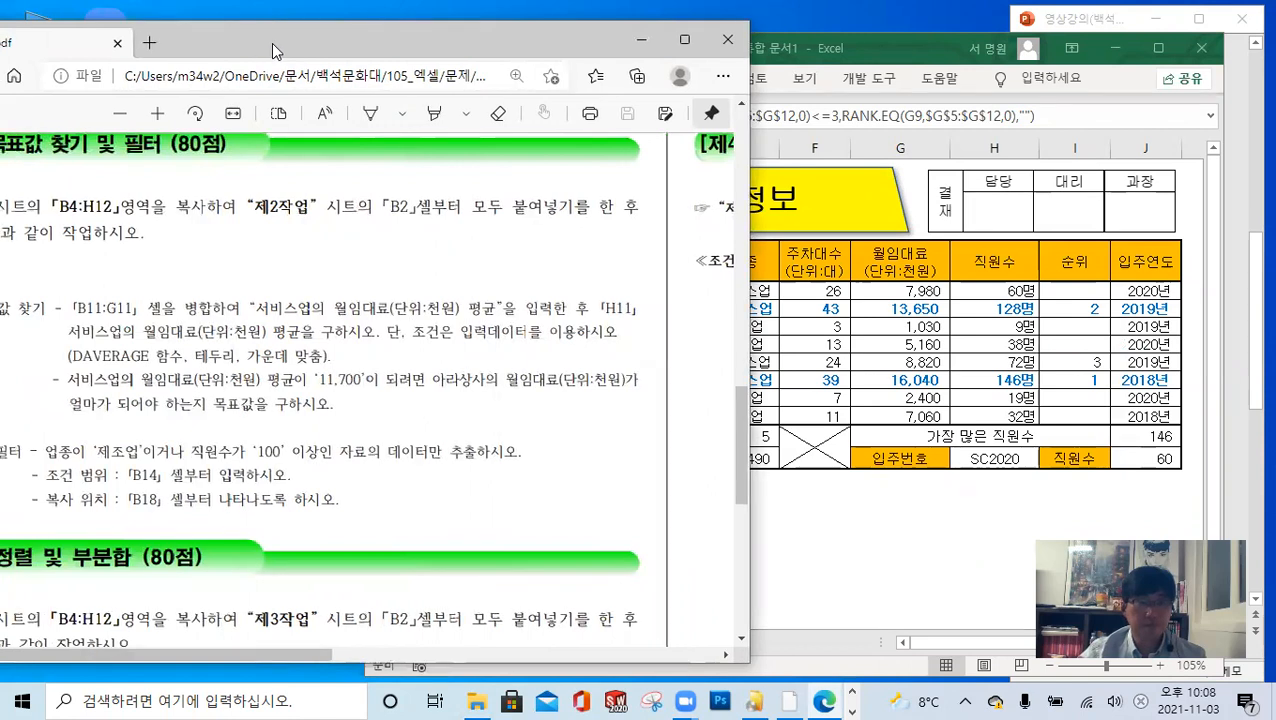
pyautogui.moveTo(271, 43); pyautogui.dragTo(397, 43)
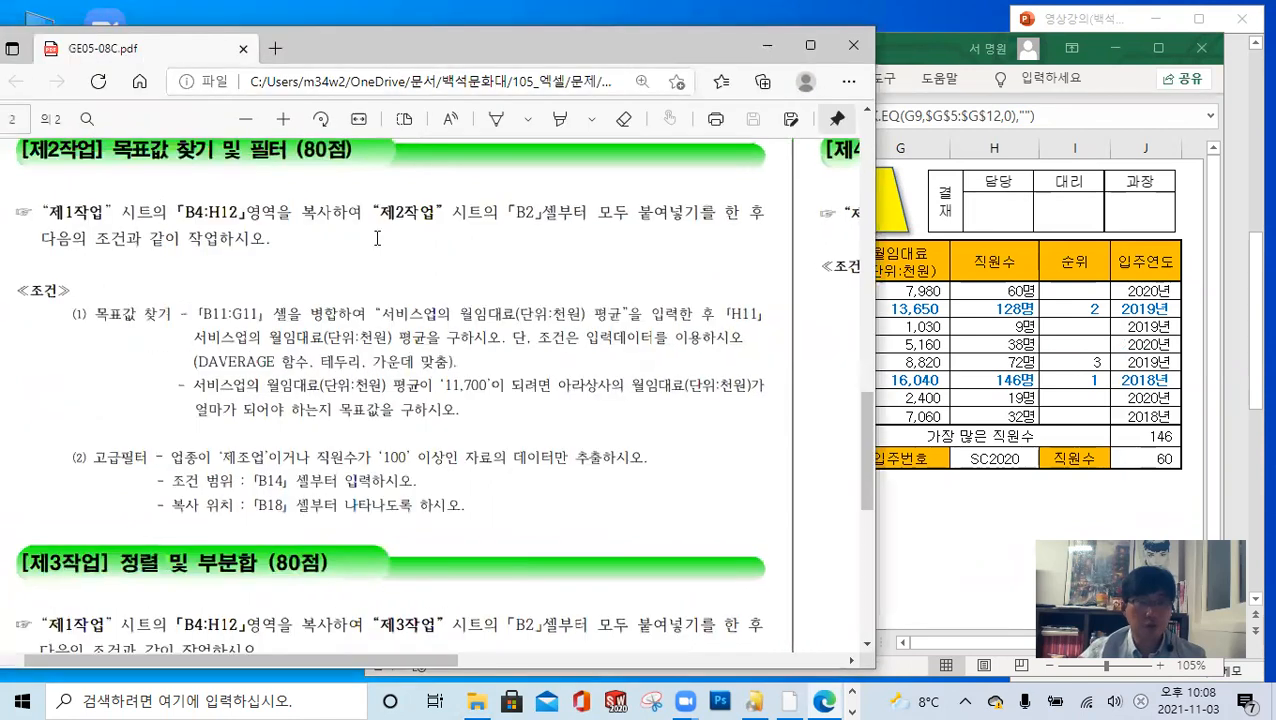
pyautogui.moveTo(283, 664); pyautogui.dragTo(263, 664)
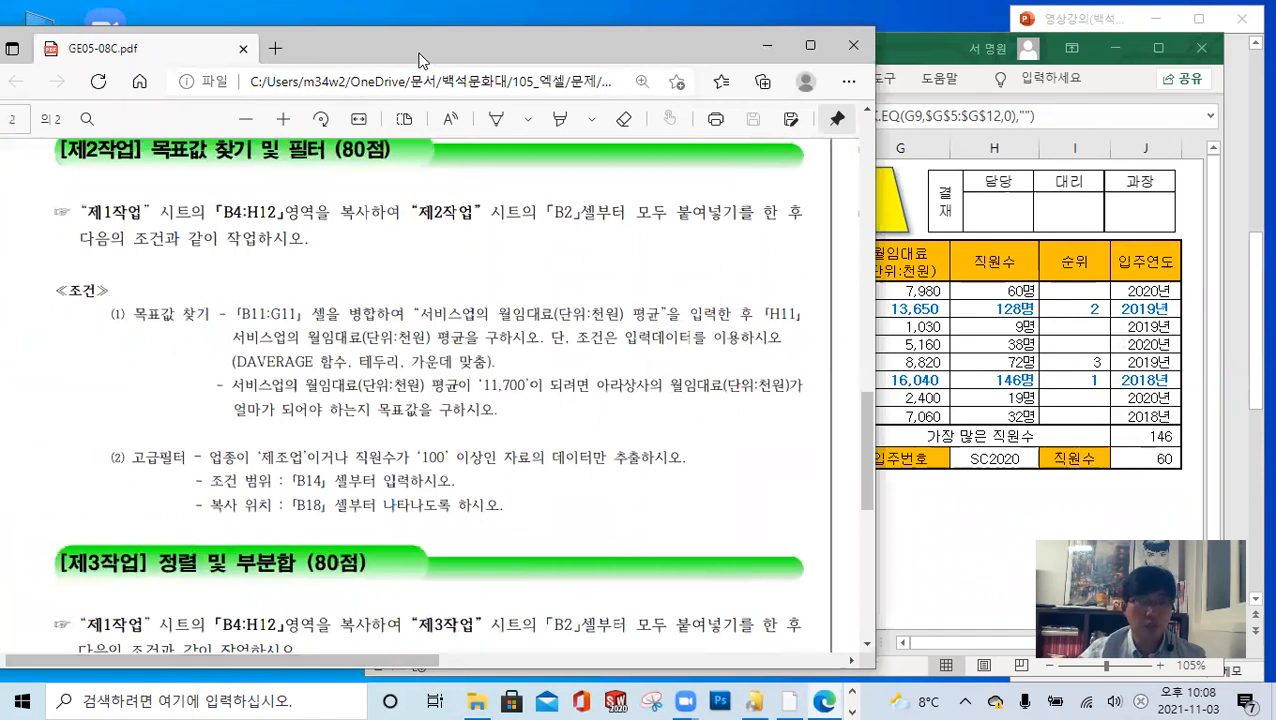
pyautogui.moveTo(419, 61); pyautogui.dragTo(383, 69)
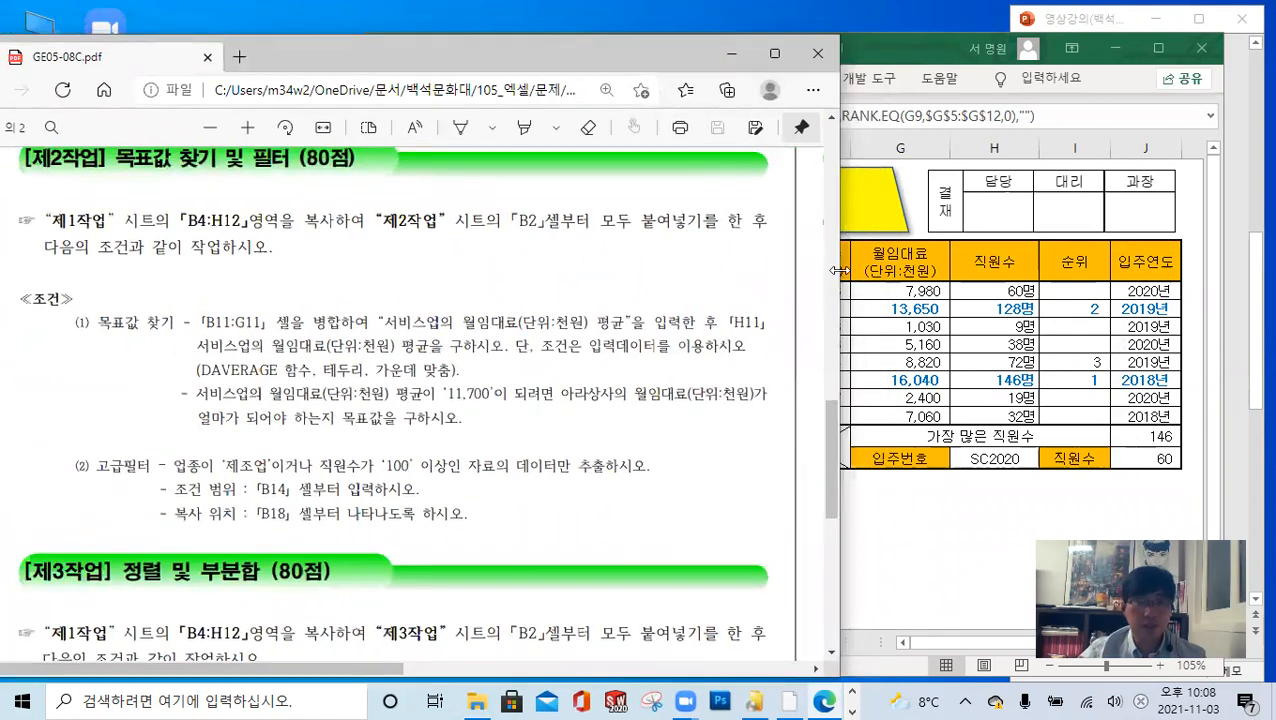
pyautogui.moveTo(842, 270); pyautogui.dragTo(828, 270)
# - Copy range B4:H12 from the 제1작업 sheet and paste it at cell B2 of the 제2작업 sheet
pyautogui.moveTo(182, 220); pyautogui.dragTo(232, 221)
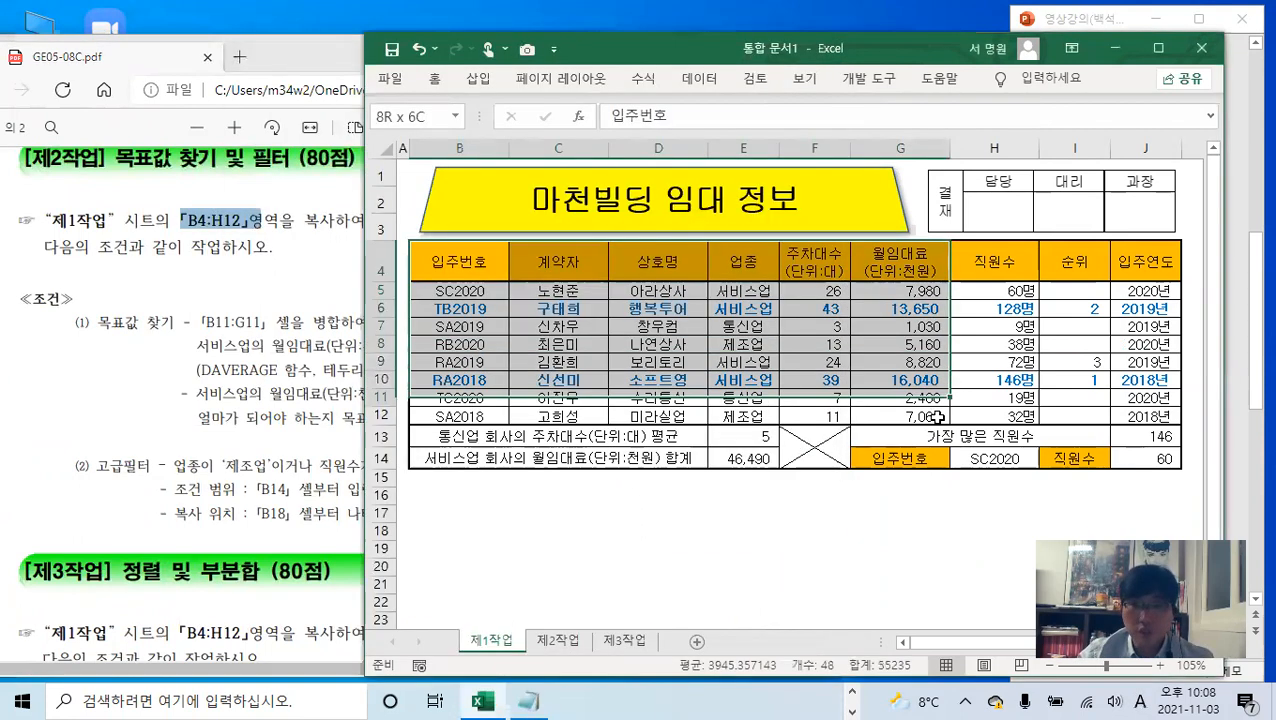
pyautogui.moveTo(900, 398); pyautogui.dragTo(978, 420)
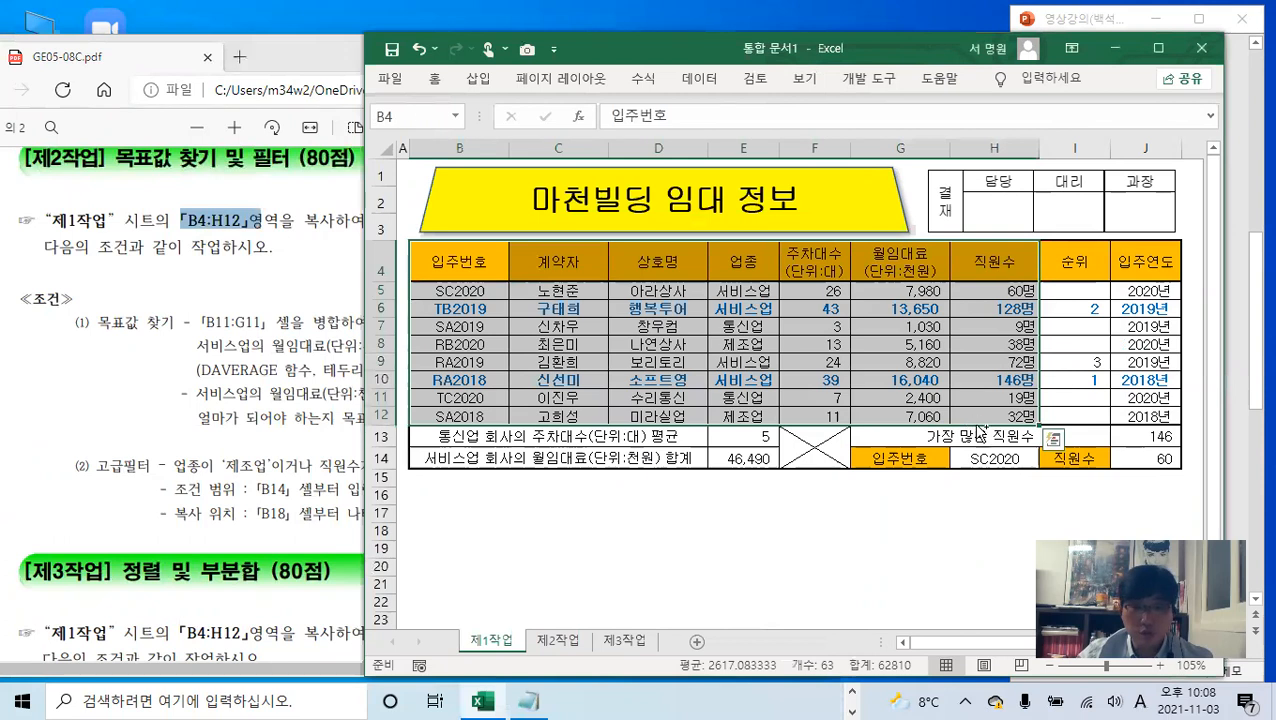
pyautogui.hotkey('ctrl', 'c')
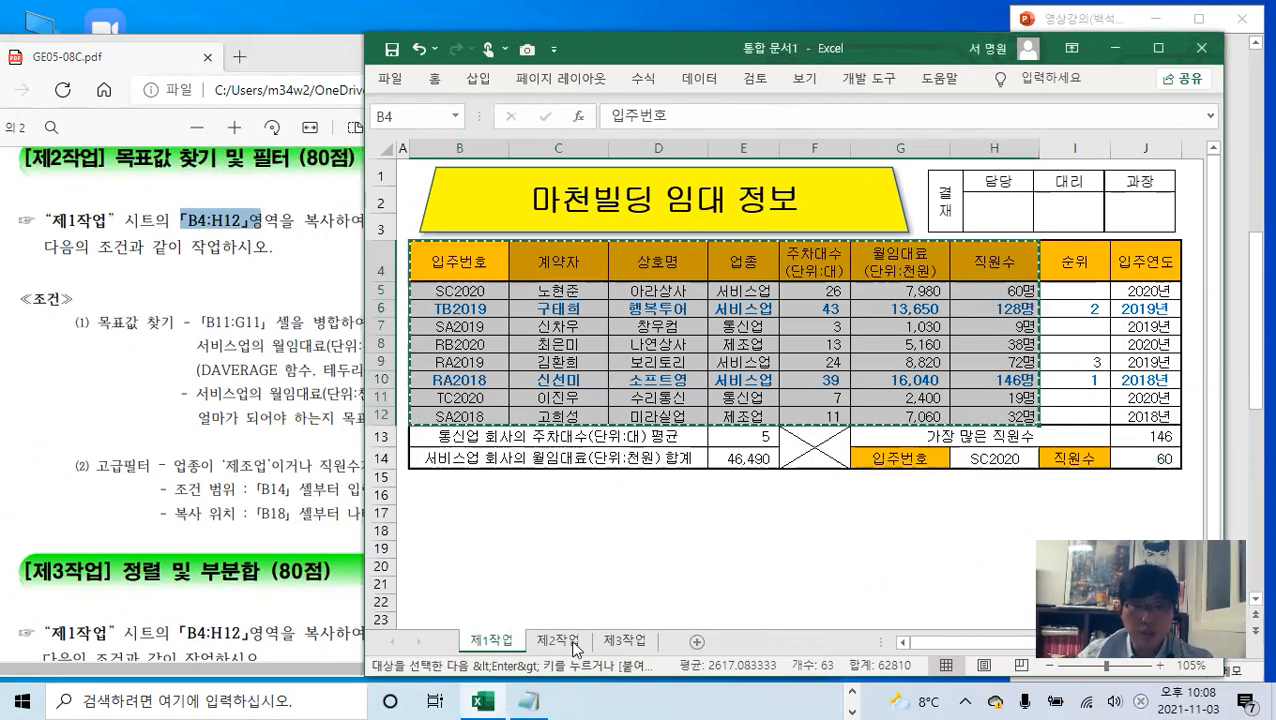
pyautogui.click(558, 640)
pyautogui.click(450, 186)
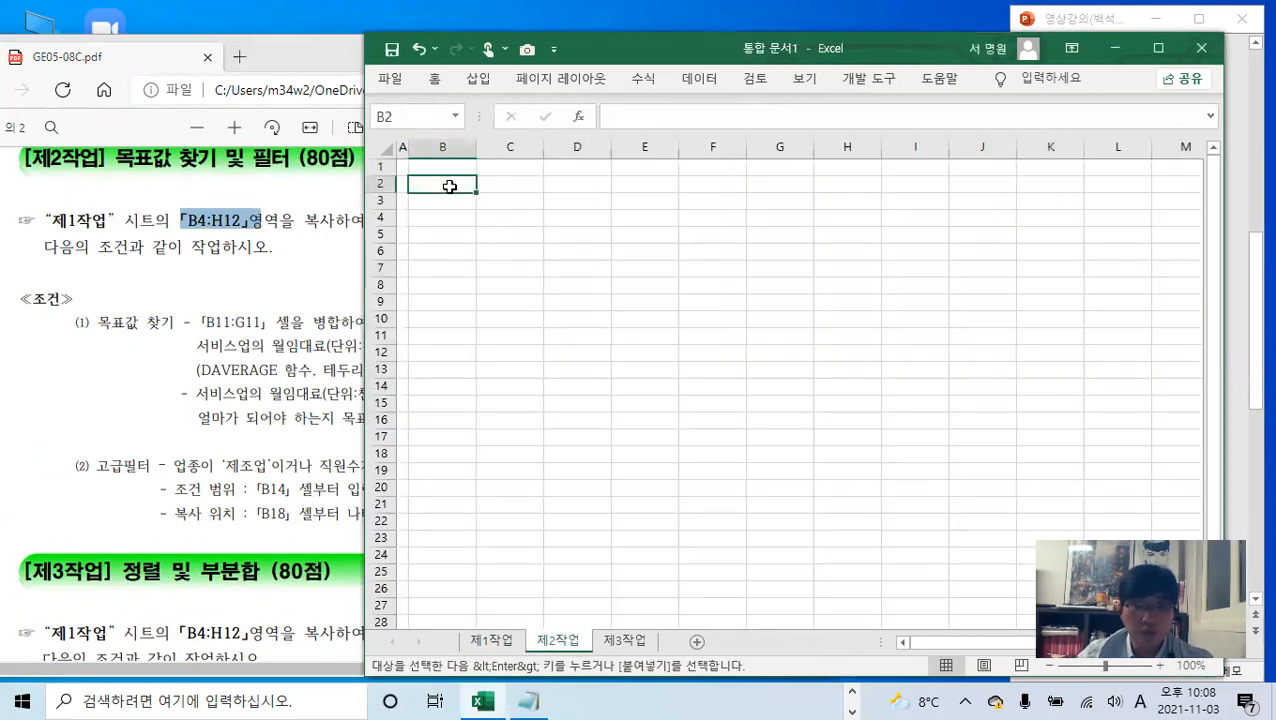
pyautogui.hotkey('ctrl', 'v')
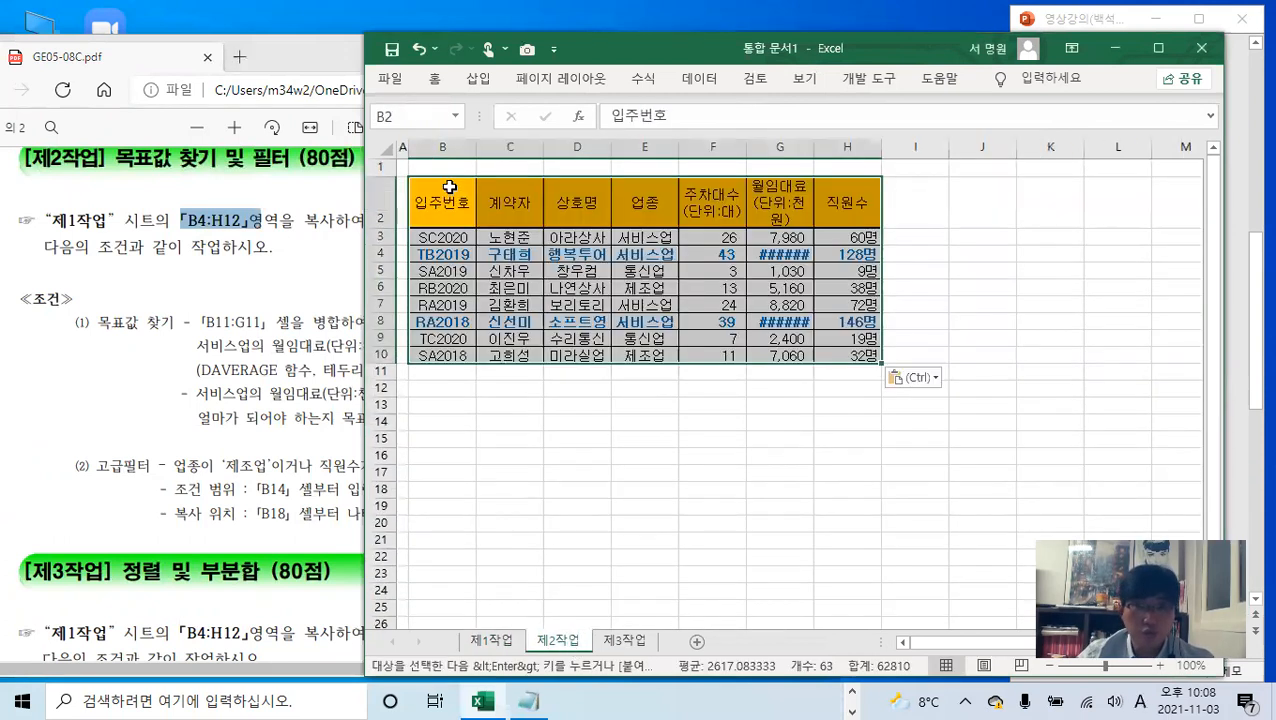
# - Paste the source column widths onto the copied table in 제2작업 and give the table a thick outside border
pyautogui.click(436, 84)
pyautogui.click(1210, 176)
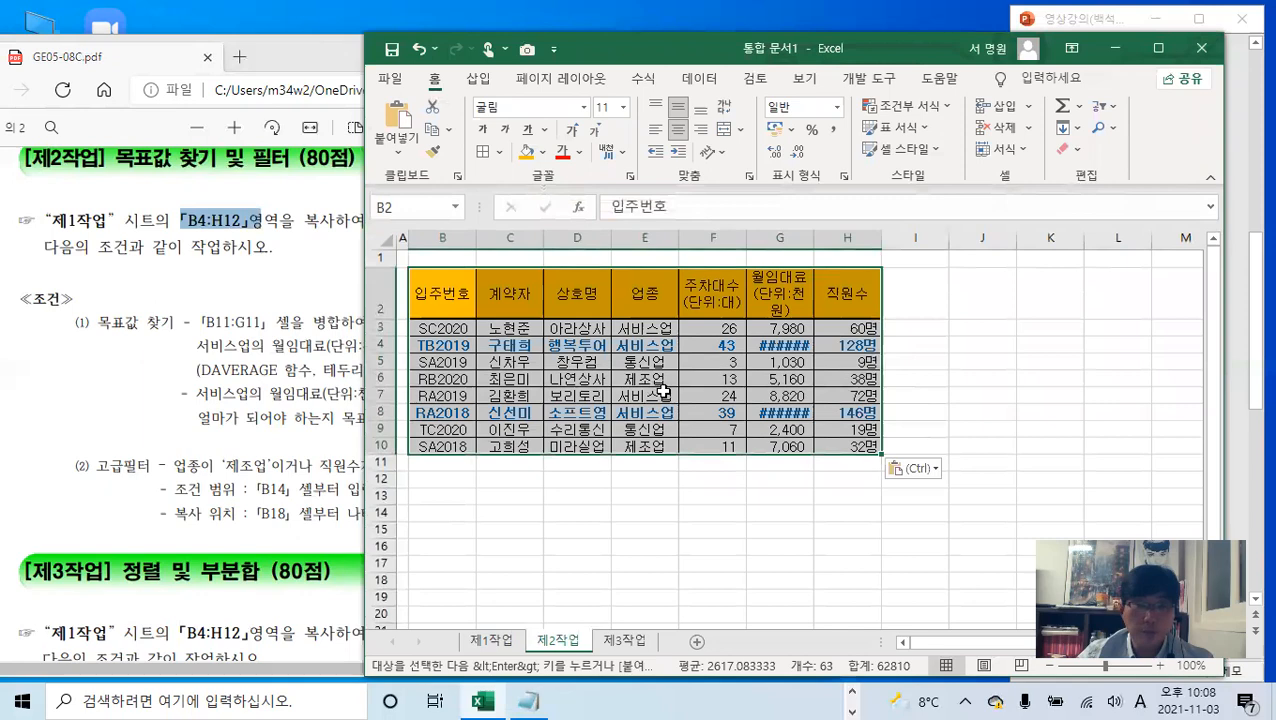
pyautogui.rightClick(588, 356)
pyautogui.click(687, 310)
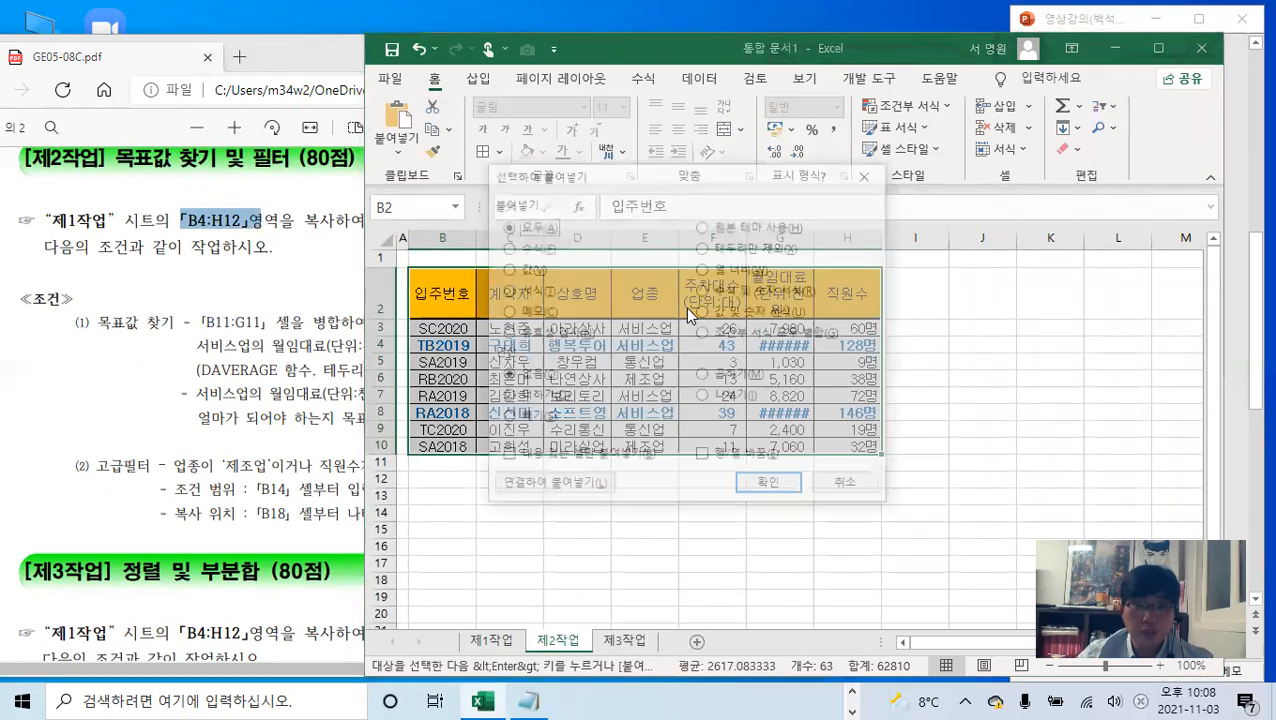
pyautogui.click(738, 269)
pyautogui.click(770, 486)
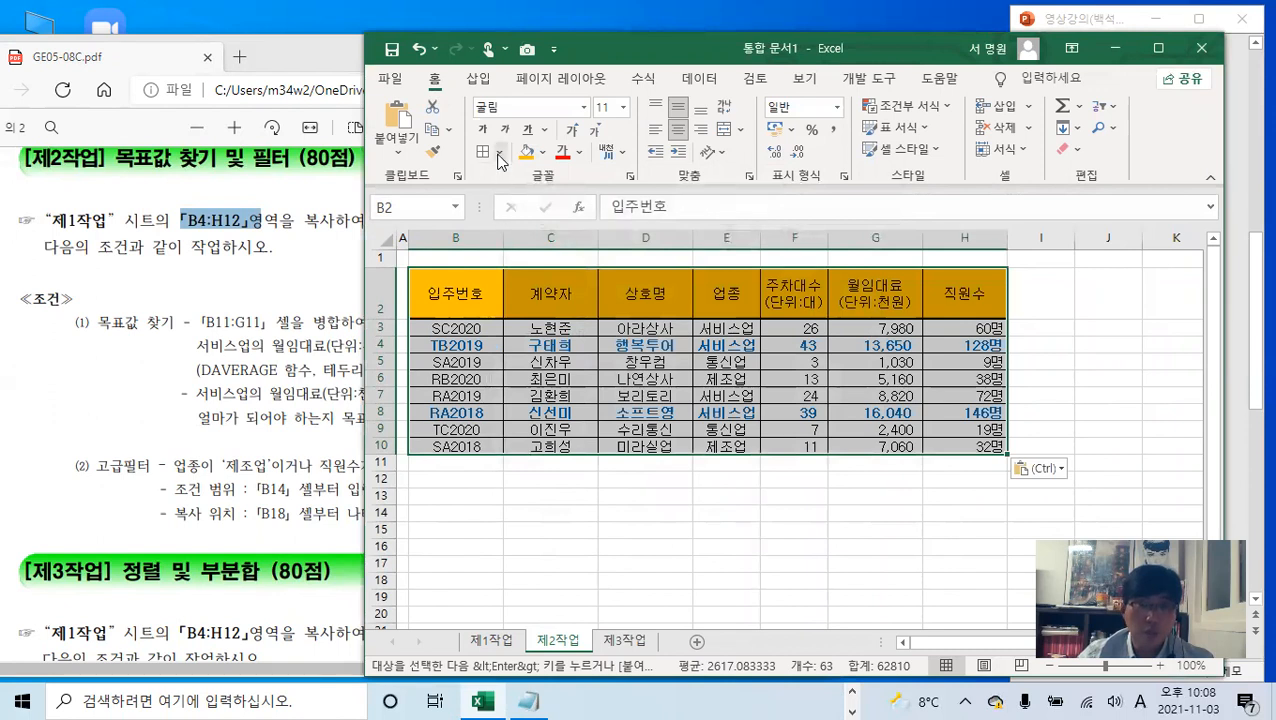
pyautogui.click(499, 152)
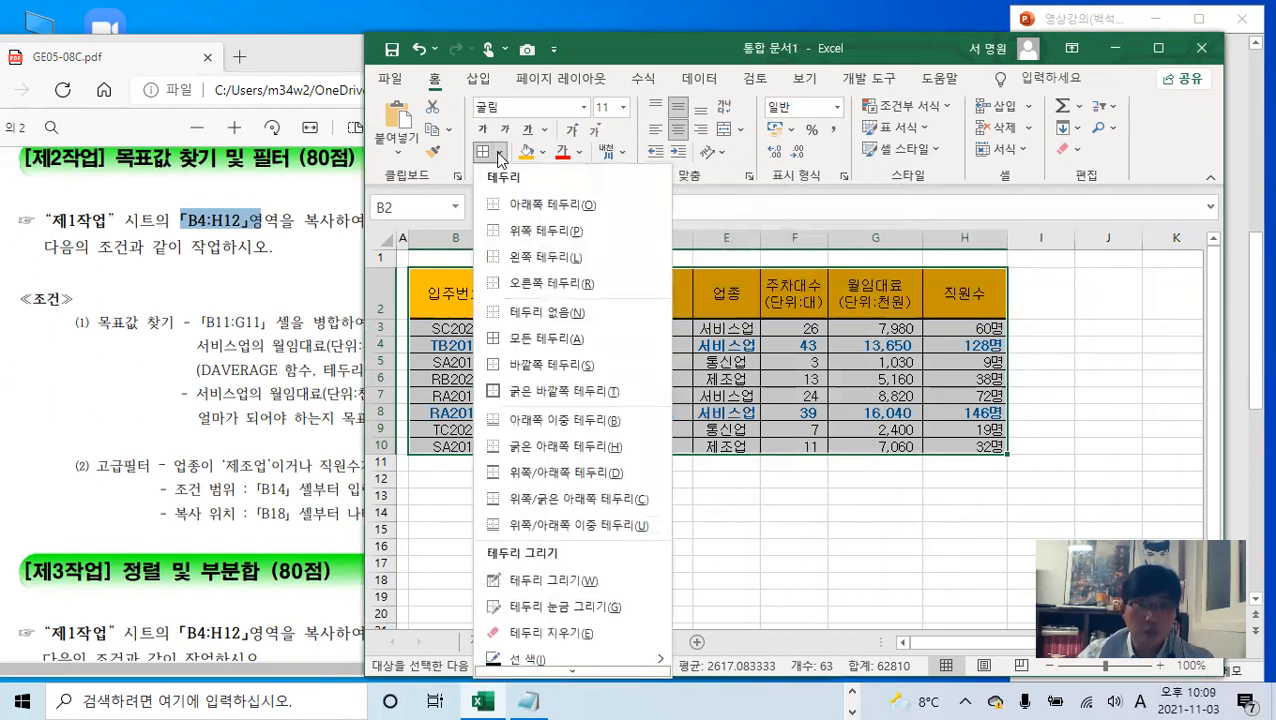
pyautogui.click(557, 393)
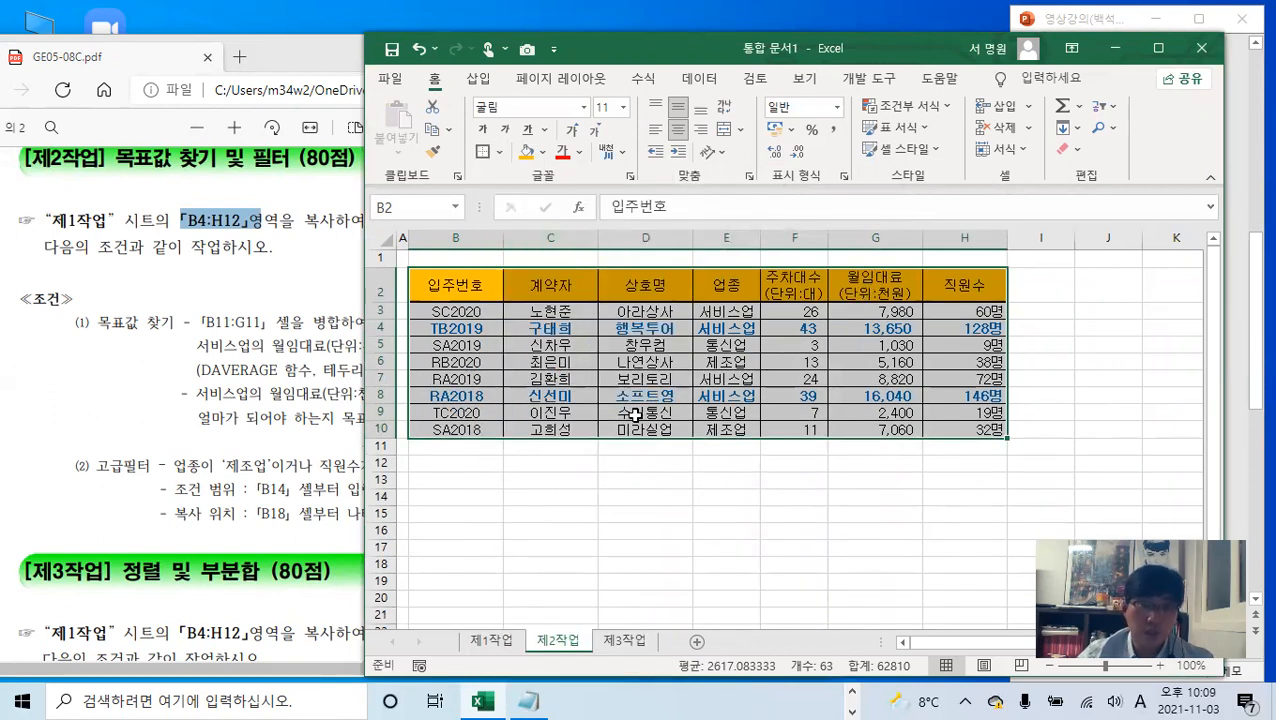
# - Check the label instruction in the exam PDF and merge and center cells B11:G11 in the 제2작업 sheet
pyautogui.click(260, 397)
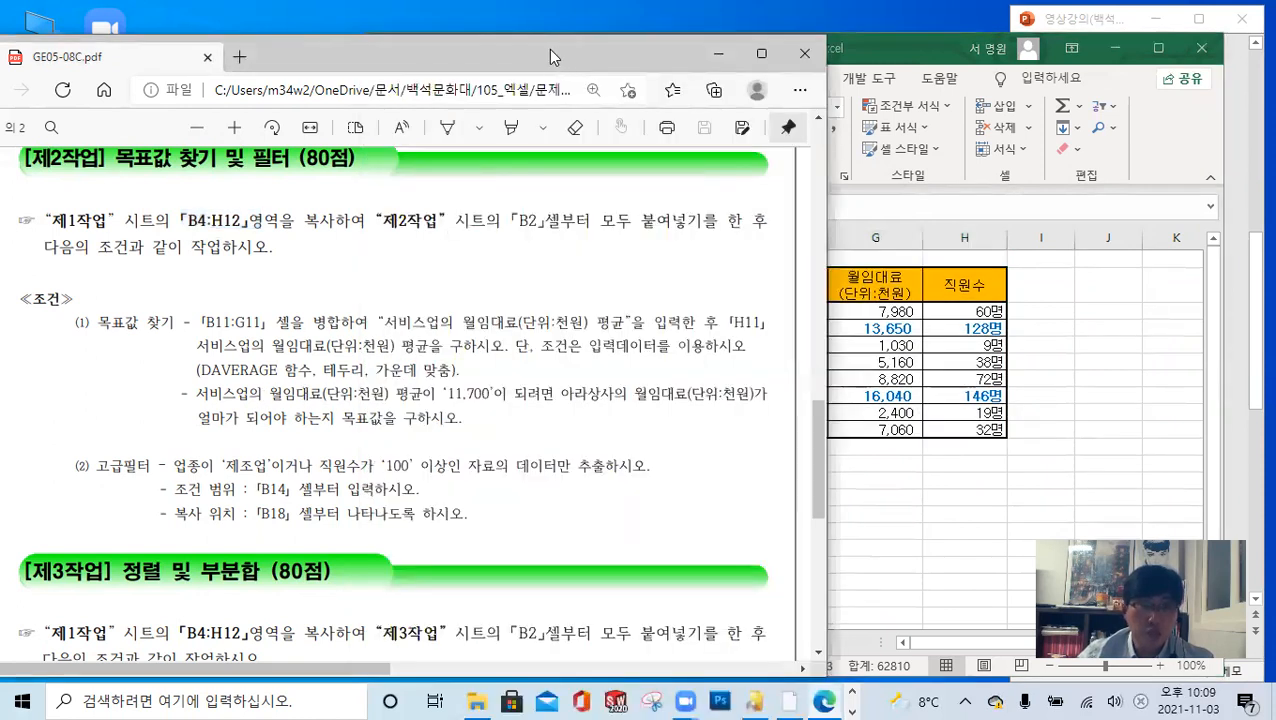
pyautogui.moveTo(548, 49); pyautogui.dragTo(422, 32)
pyautogui.moveTo(263, 305); pyautogui.dragTo(487, 310)
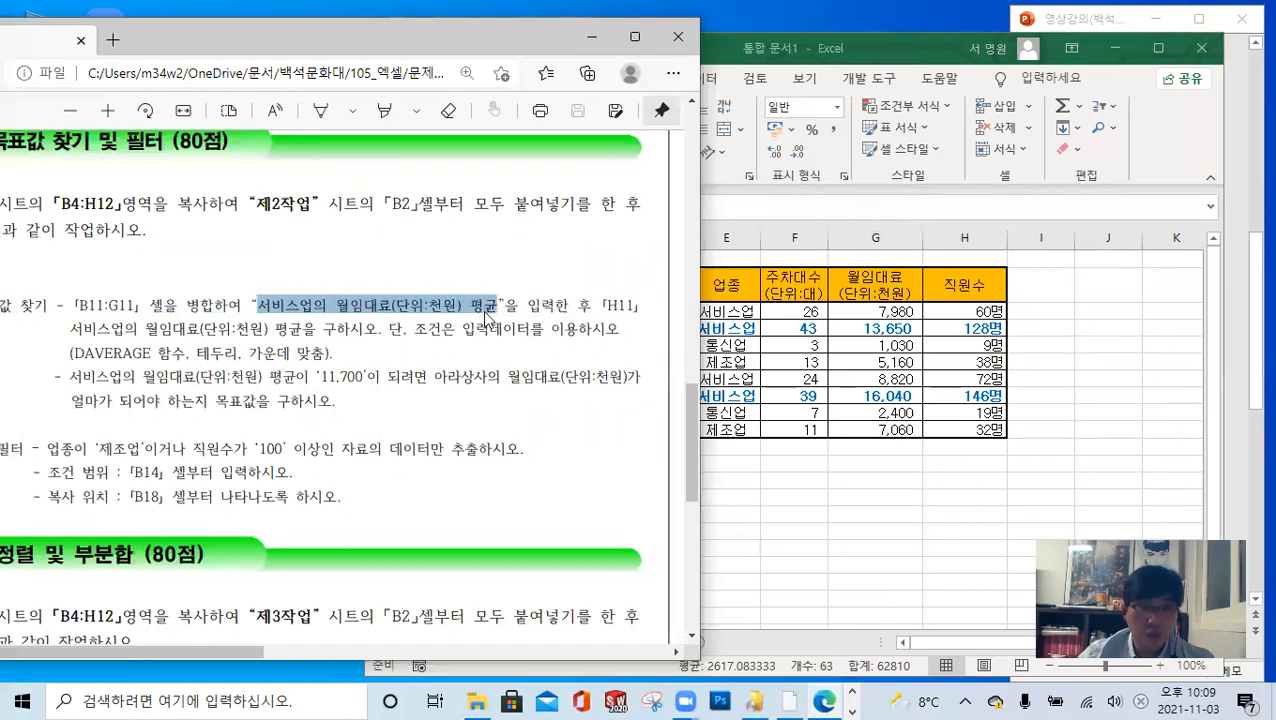
pyautogui.click(775, 451)
pyautogui.moveTo(451, 455); pyautogui.dragTo(878, 447)
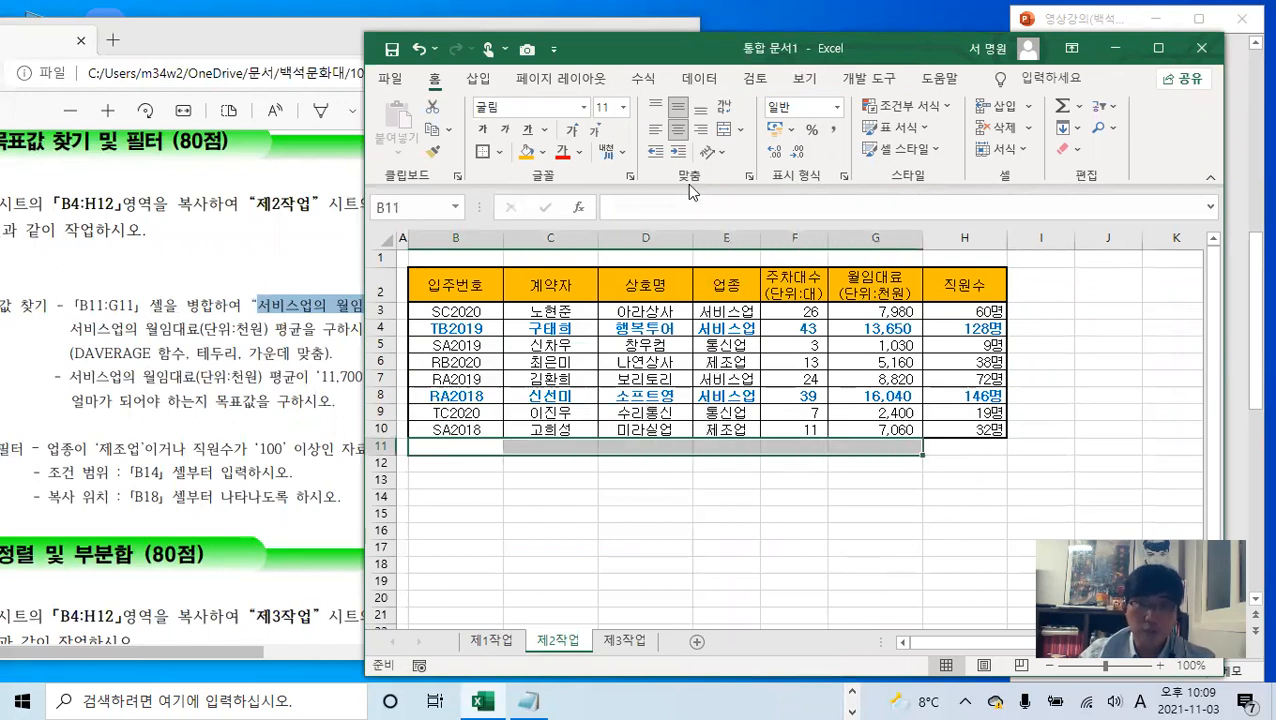
pyautogui.click(726, 129)
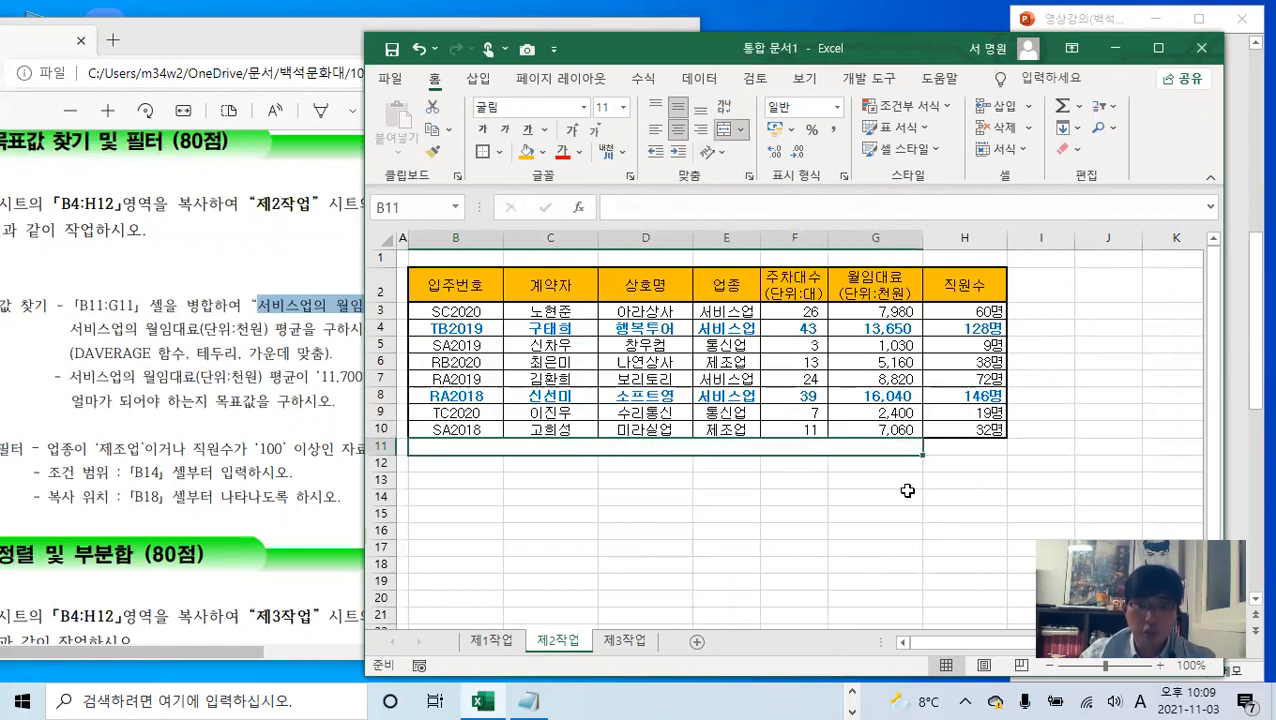
# - Apply all borders and a thick outside border to cells B11:H11
pyautogui.moveTo(906, 447); pyautogui.dragTo(943, 447)
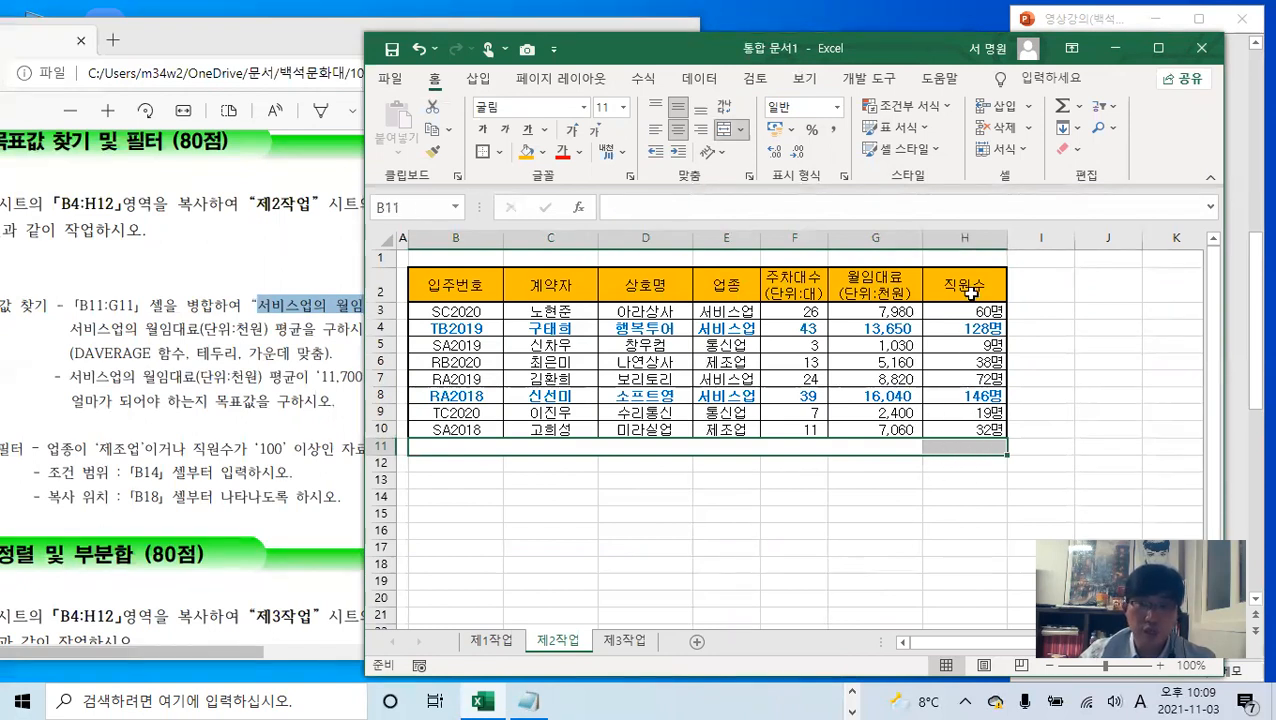
pyautogui.click(502, 162)
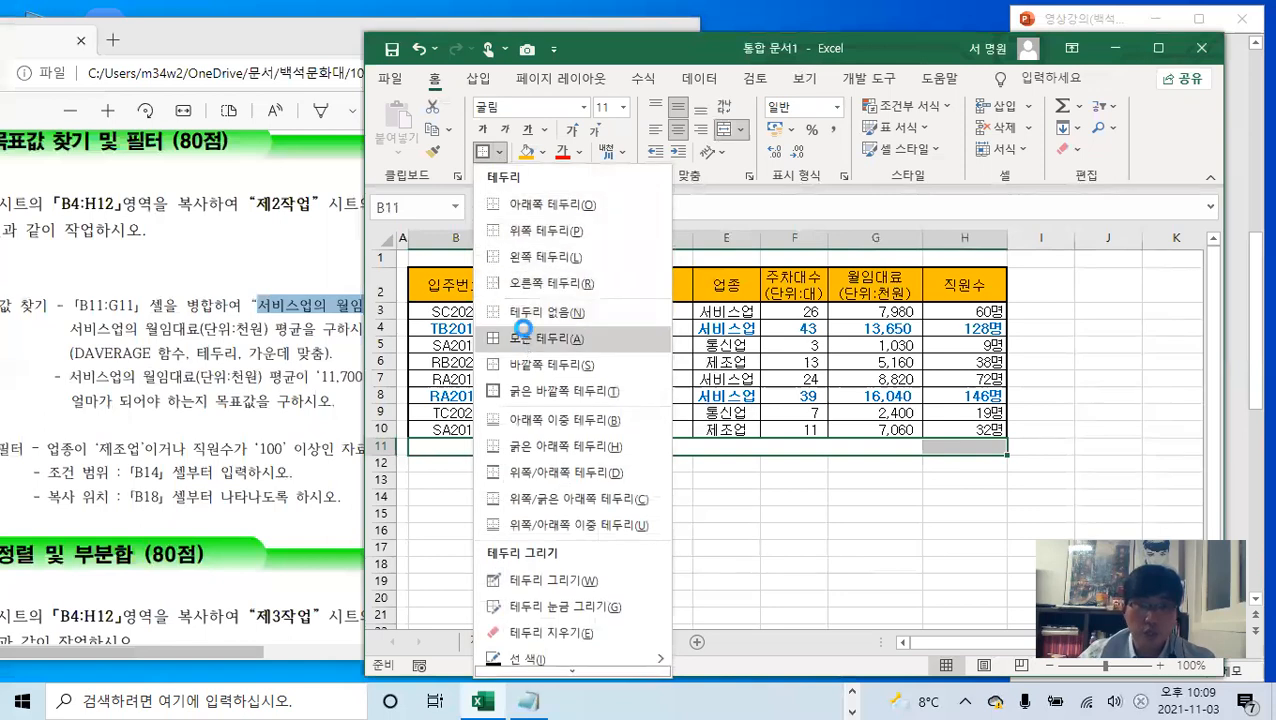
pyautogui.click(434, 328)
pyautogui.click(501, 153)
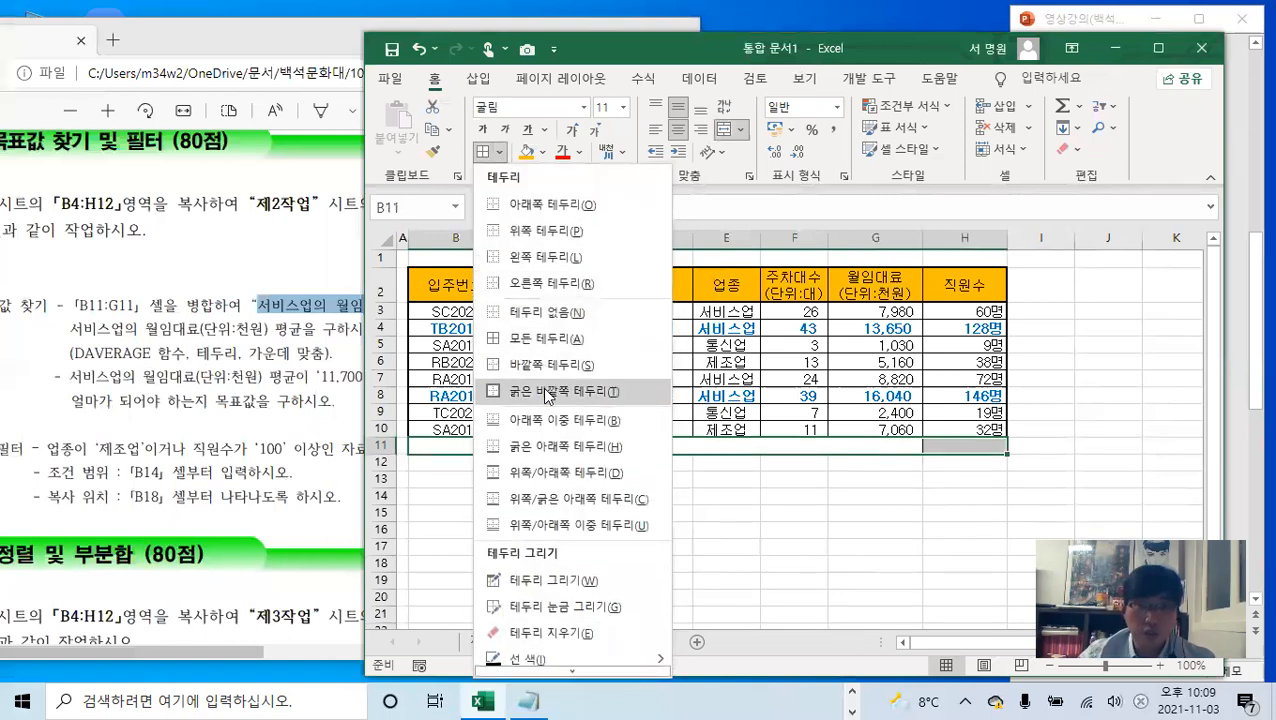
pyautogui.click(545, 391)
# - Enter the label "서비스업의 월임대료(단위:천원) 평균" in the merged cell B11:G11 of the 제2작업 sheet, following the exam PDF
pyautogui.keyDown('ctrl'); pyautogui.scroll(1, 752, 373); pyautogui.keyUp('ctrl')
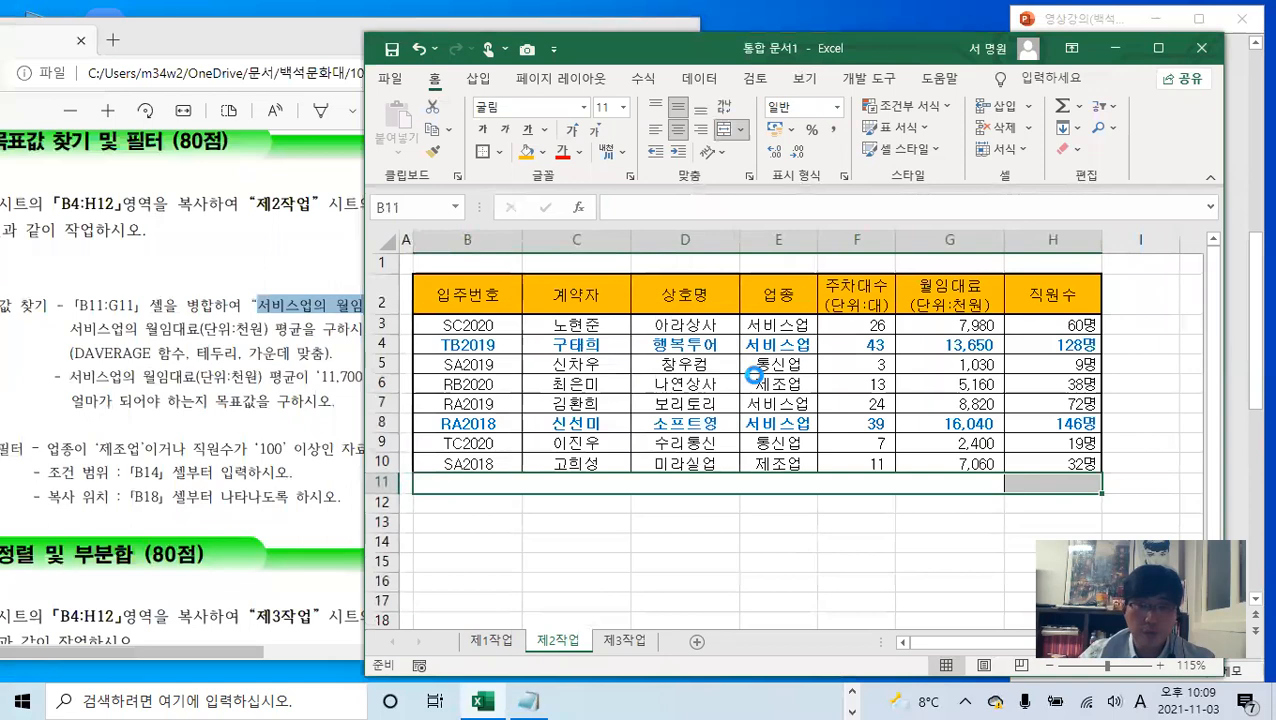
pyautogui.keyDown('ctrl'); pyautogui.scroll(1, 752, 373); pyautogui.keyUp('ctrl')
pyautogui.click(304, 54)
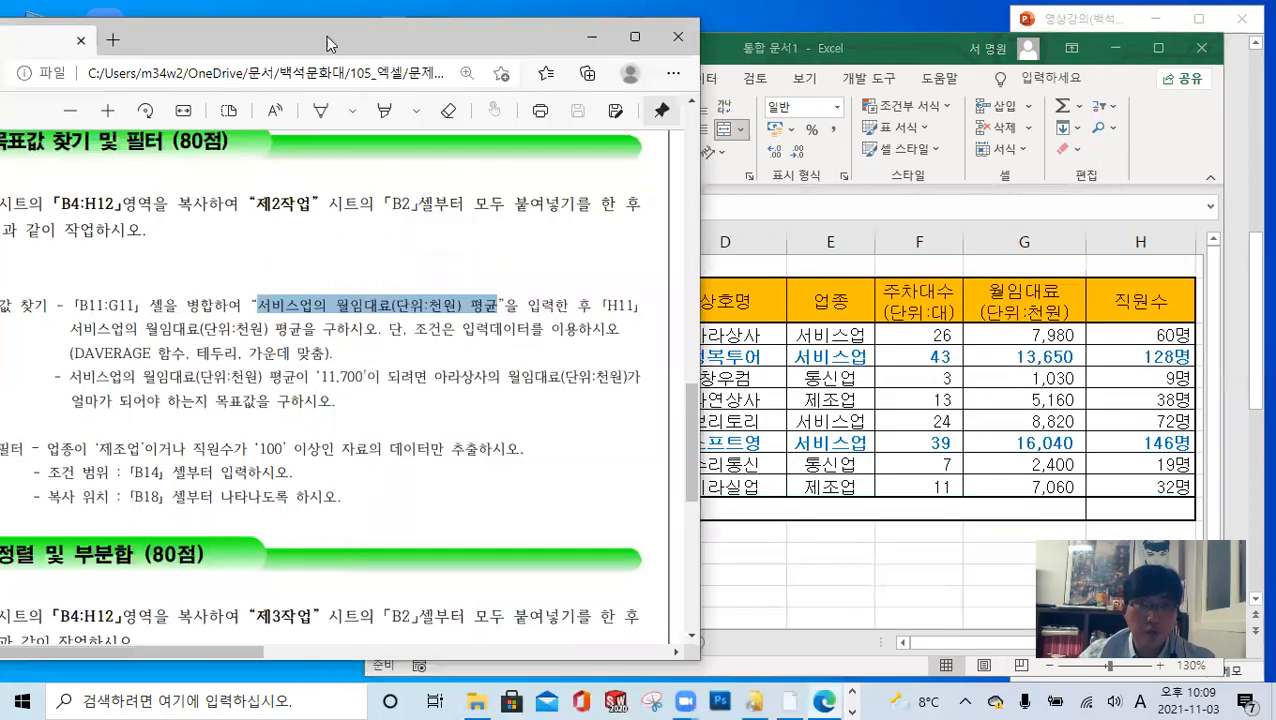
pyautogui.moveTo(330, 44); pyautogui.dragTo(83, 44)
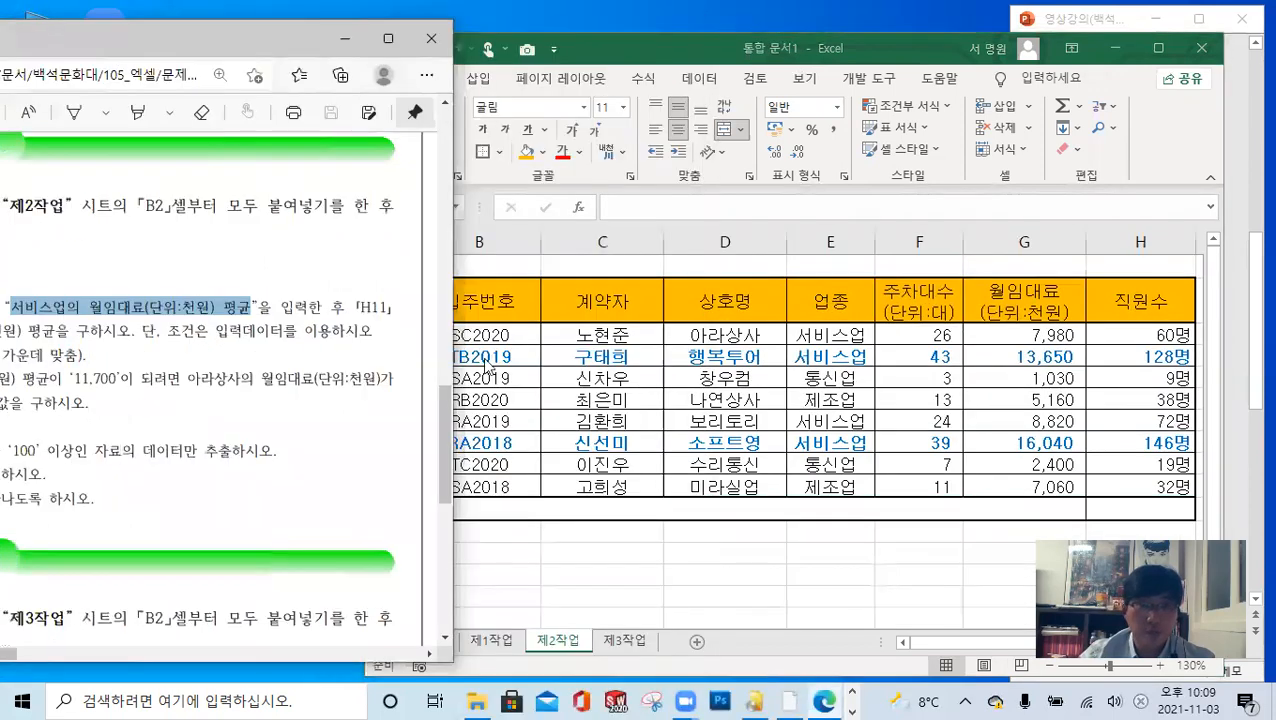
pyautogui.click(610, 505)
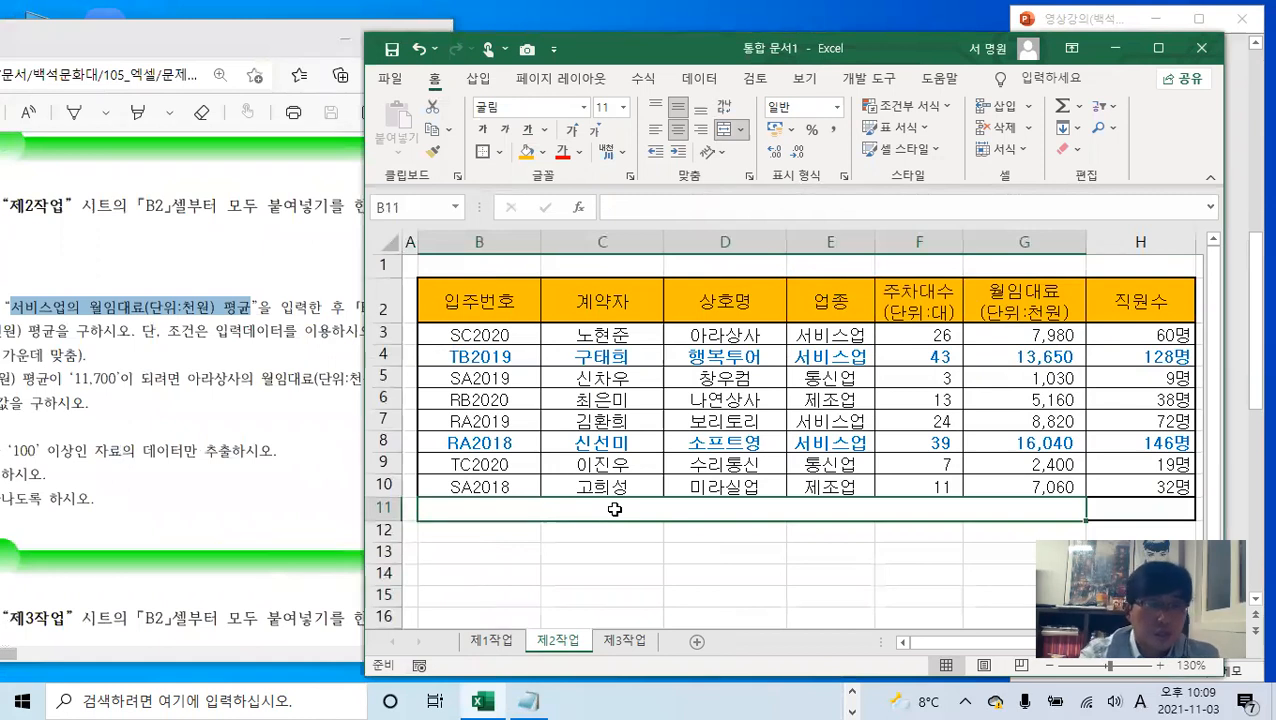
pyautogui.doubleClick(615, 509)
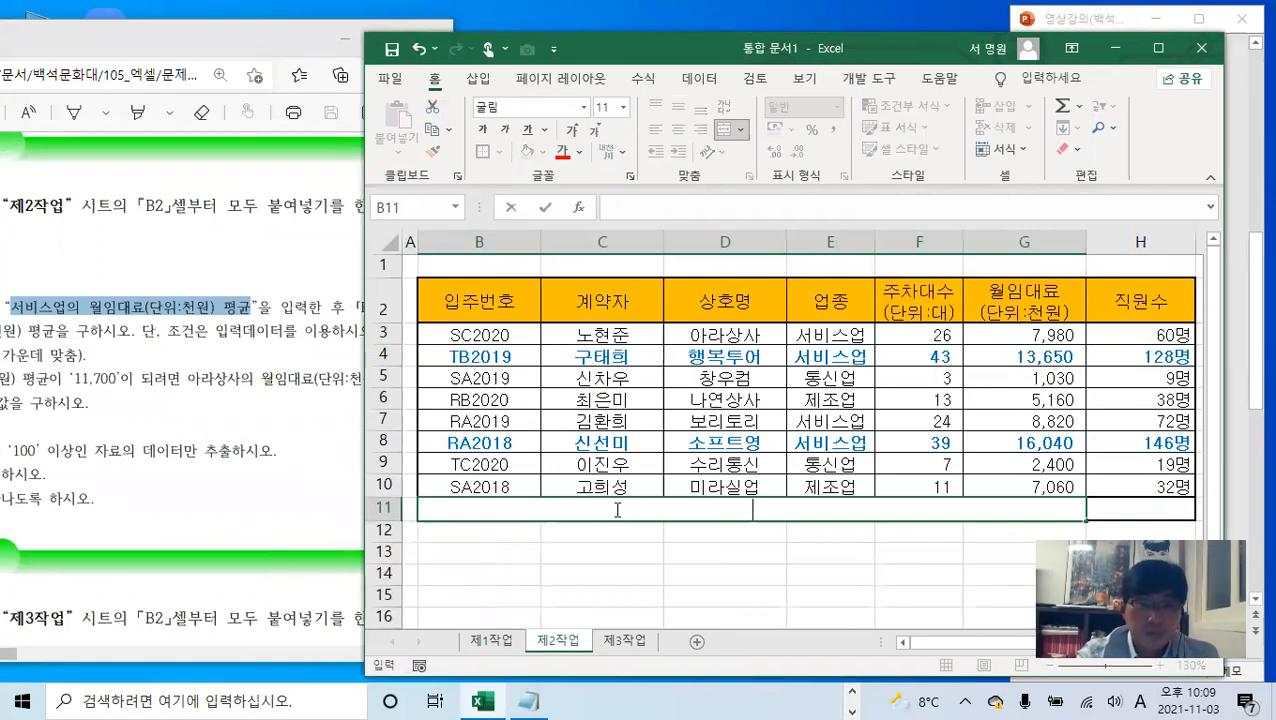
pyautogui.write('서비스')
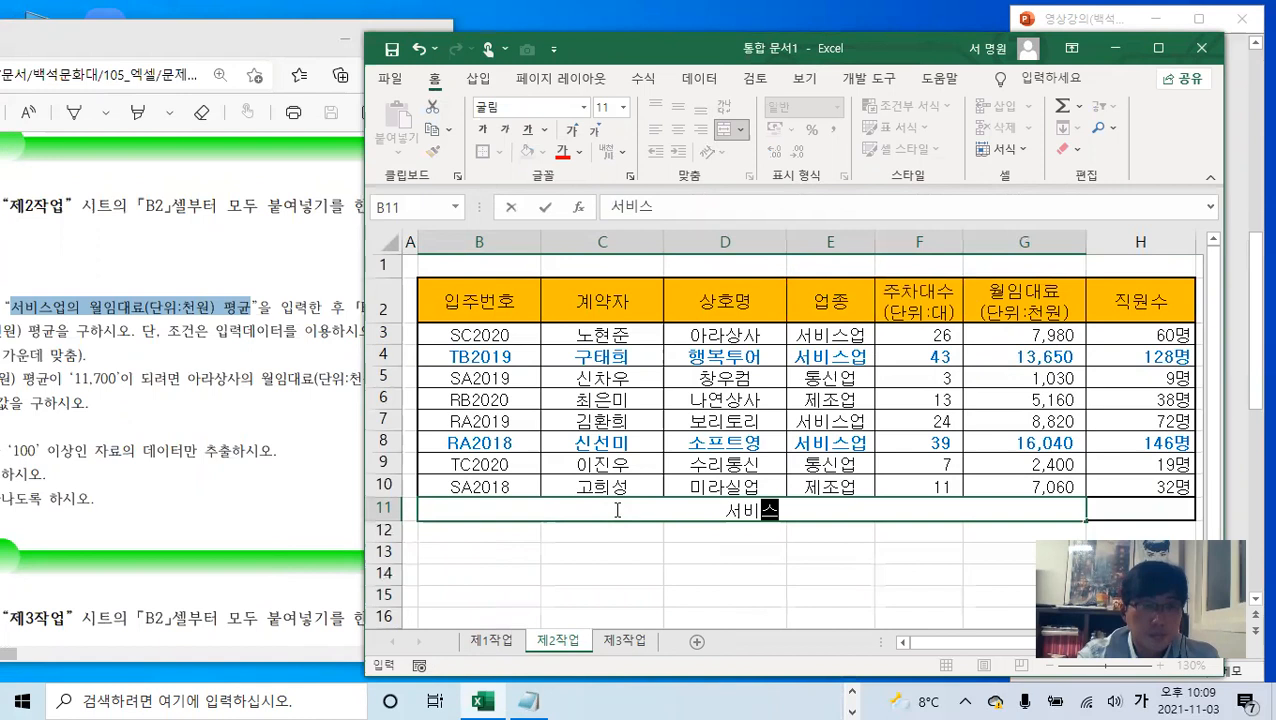
pyautogui.write('업의 월임ㄷ')
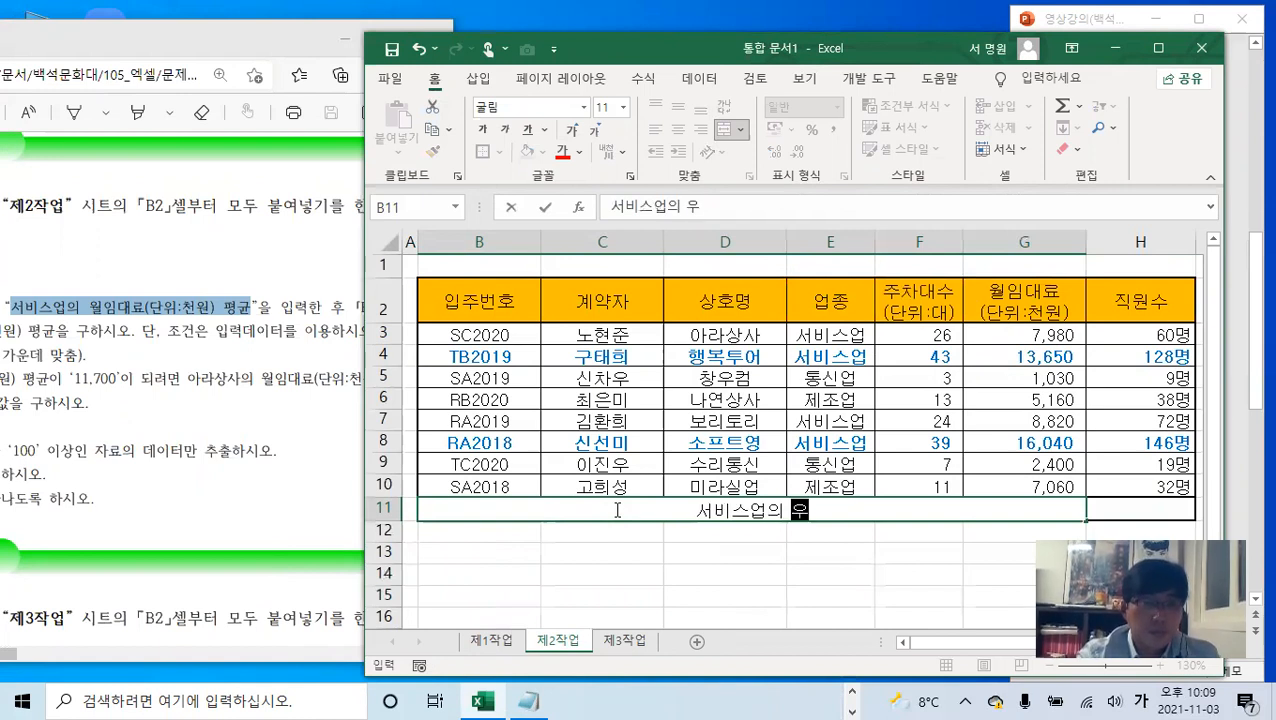
pyautogui.write('대료')
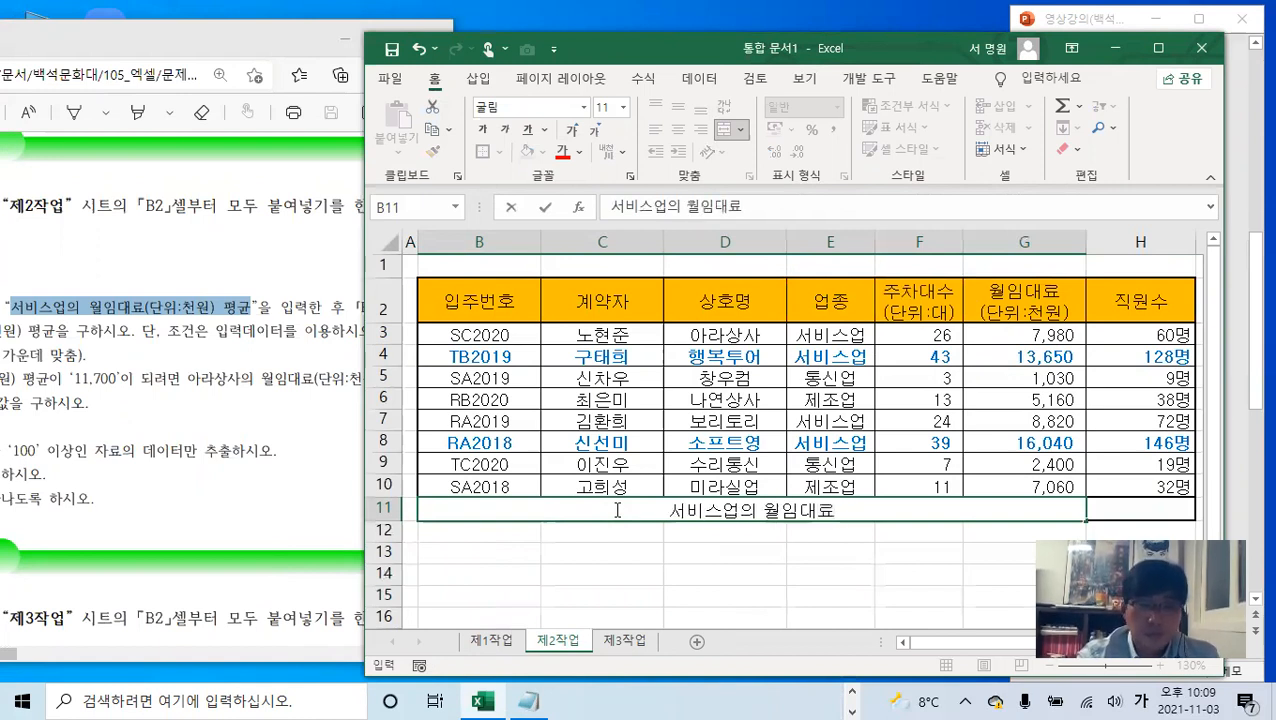
pyautogui.write('(단우위:천우')
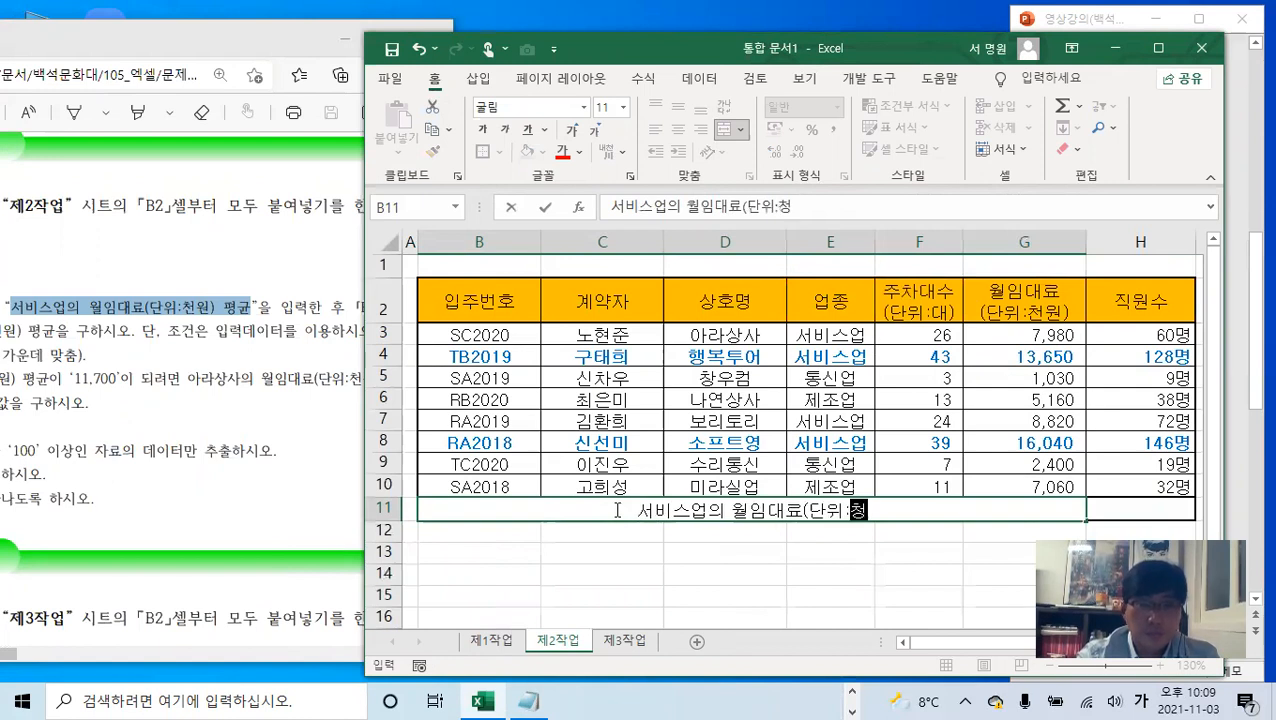
pyautogui.write('원')
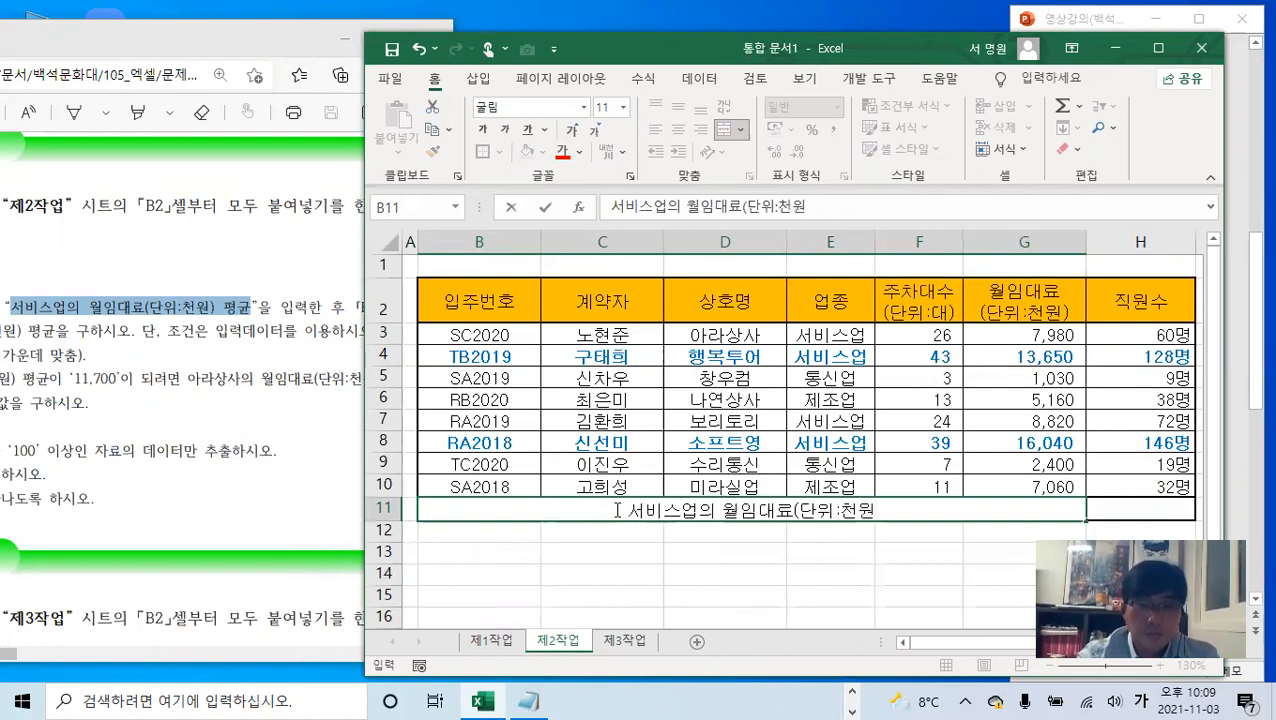
pyautogui.write(') 펴평균')
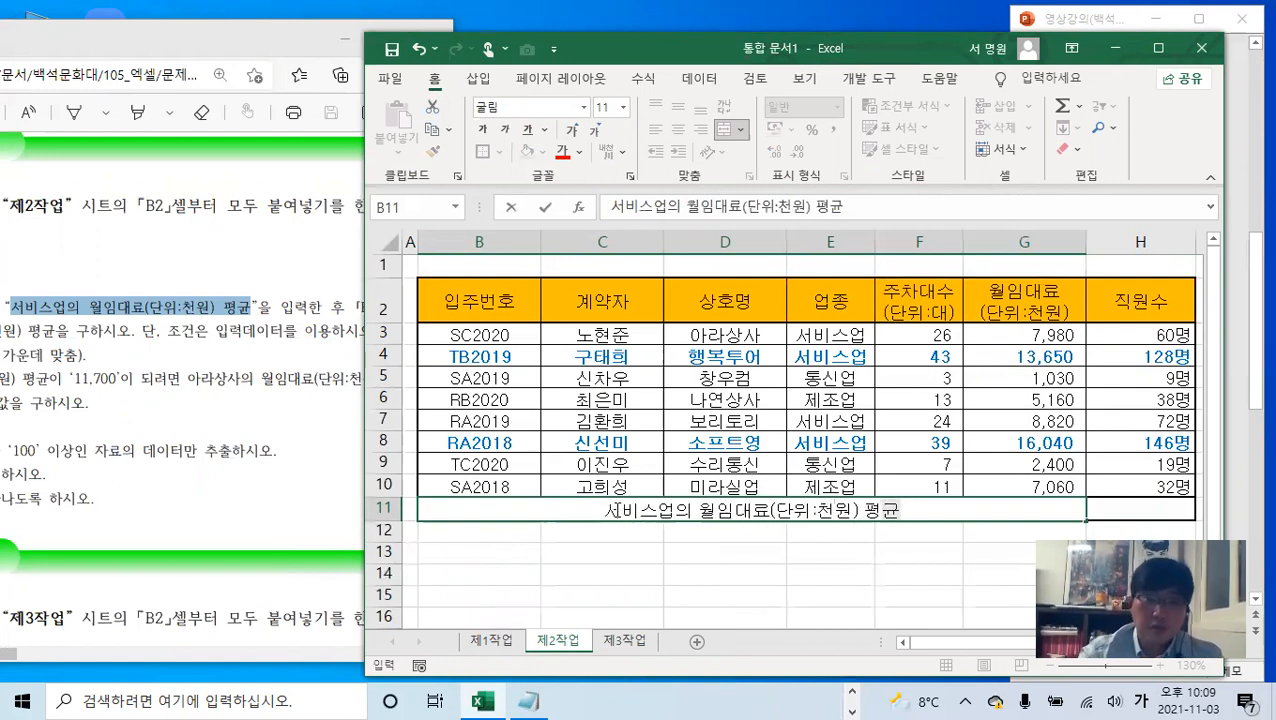
# - Enter the formula =DAVERAGE(B2:H10,G2,E2:E3) in cell H11 and apply the comma style to it
pyautogui.click(32, 402)
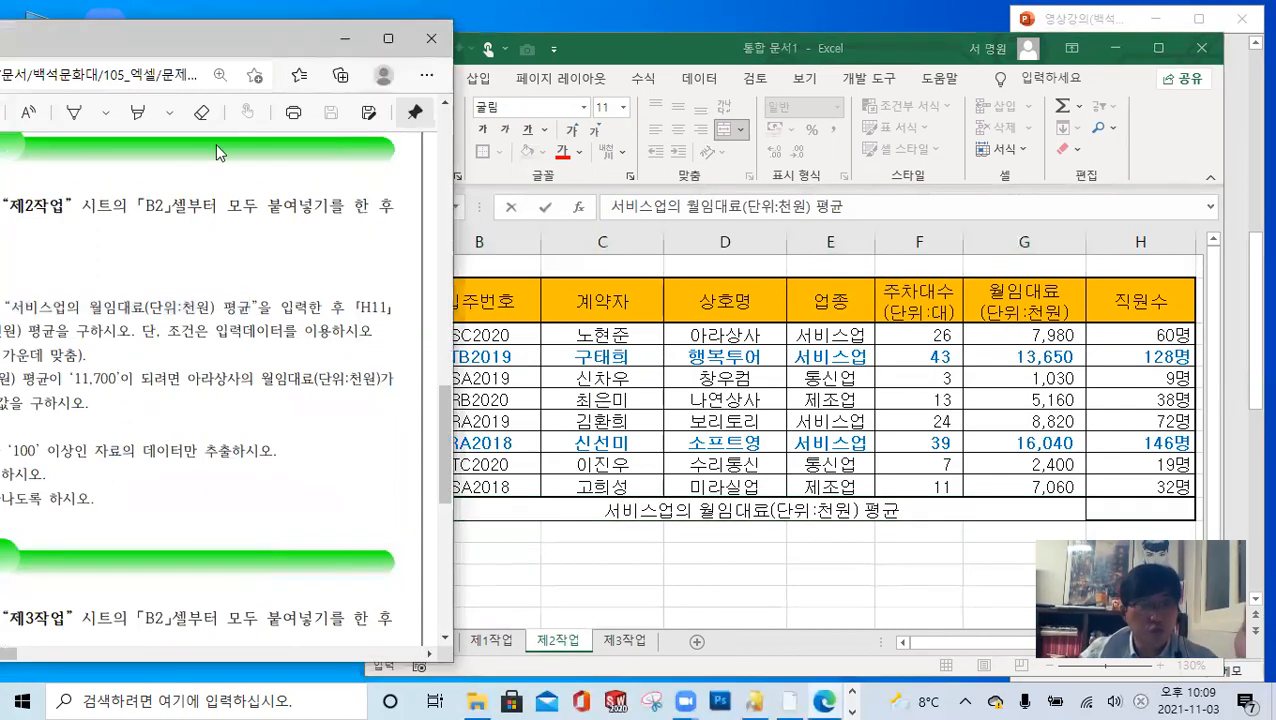
pyautogui.moveTo(217, 43); pyautogui.dragTo(457, 30)
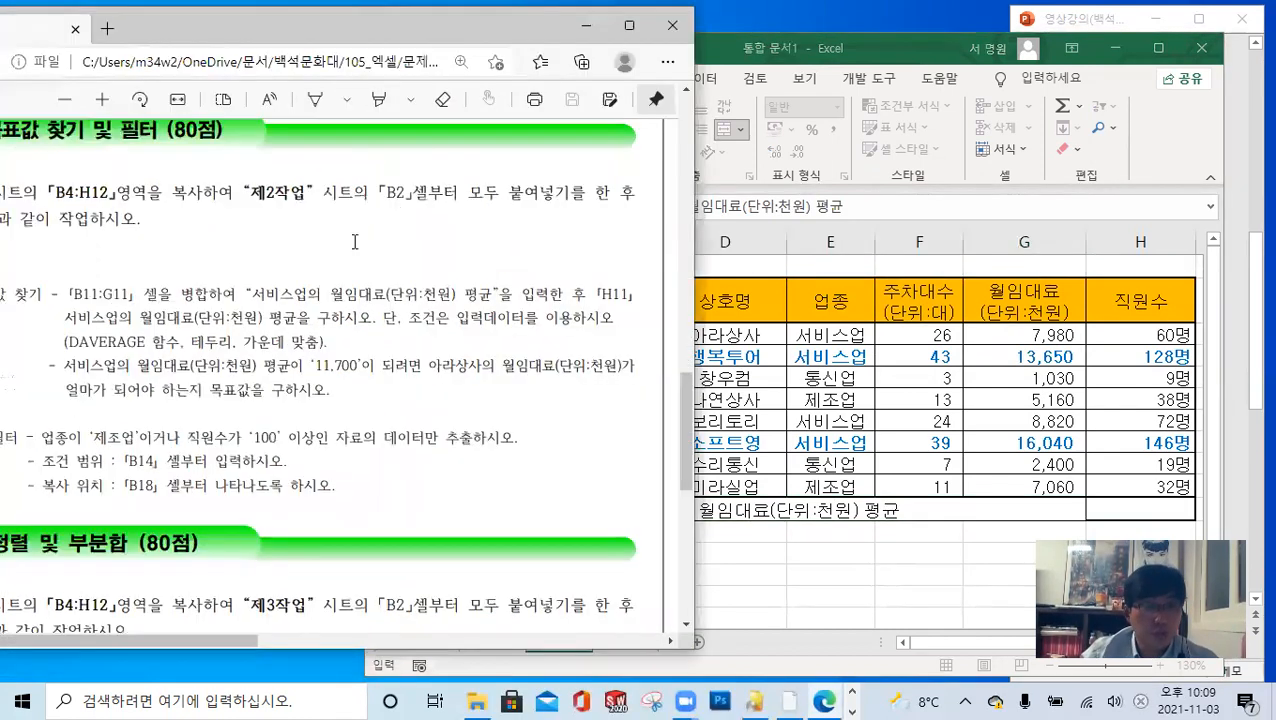
pyautogui.click(1105, 510)
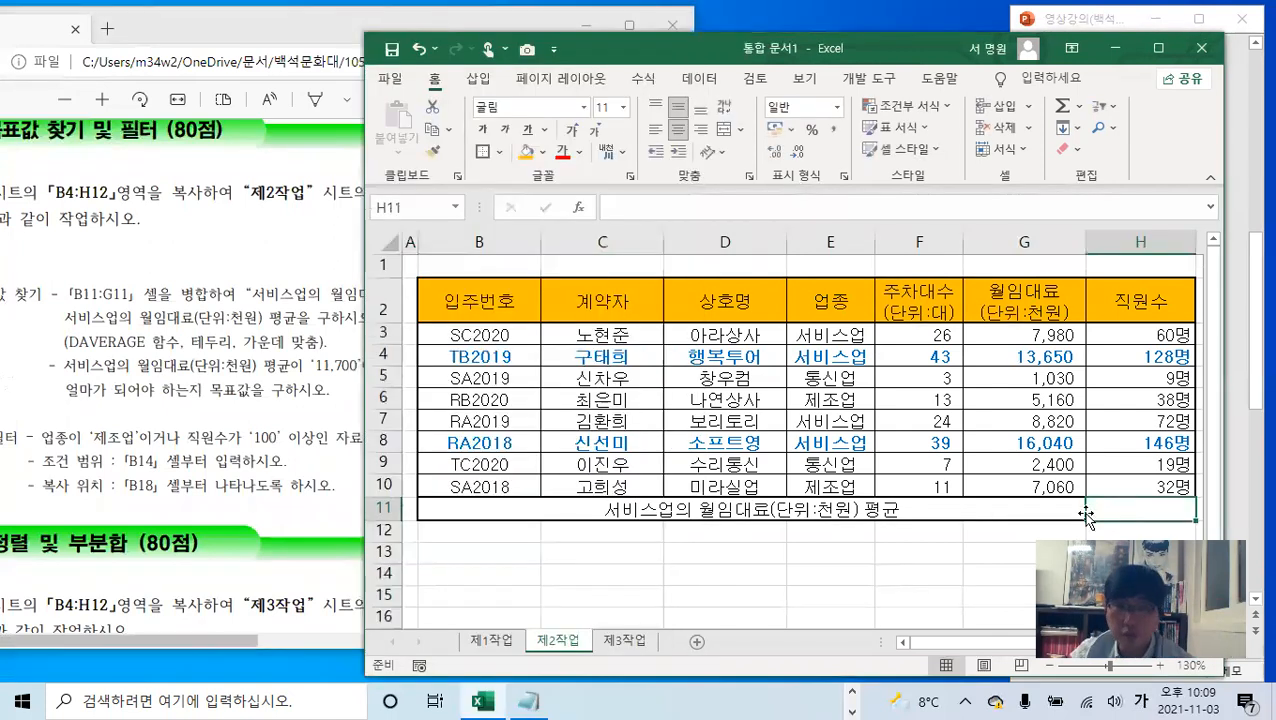
pyautogui.click(703, 210)
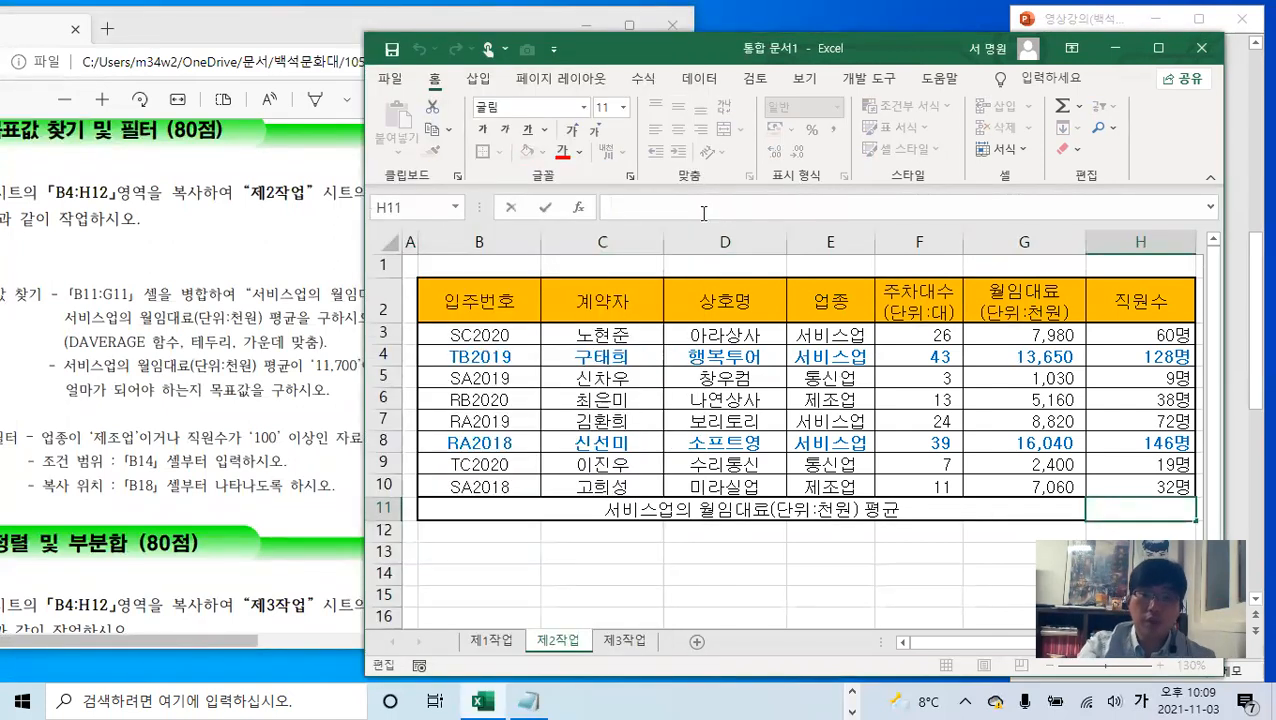
pyautogui.write('=')
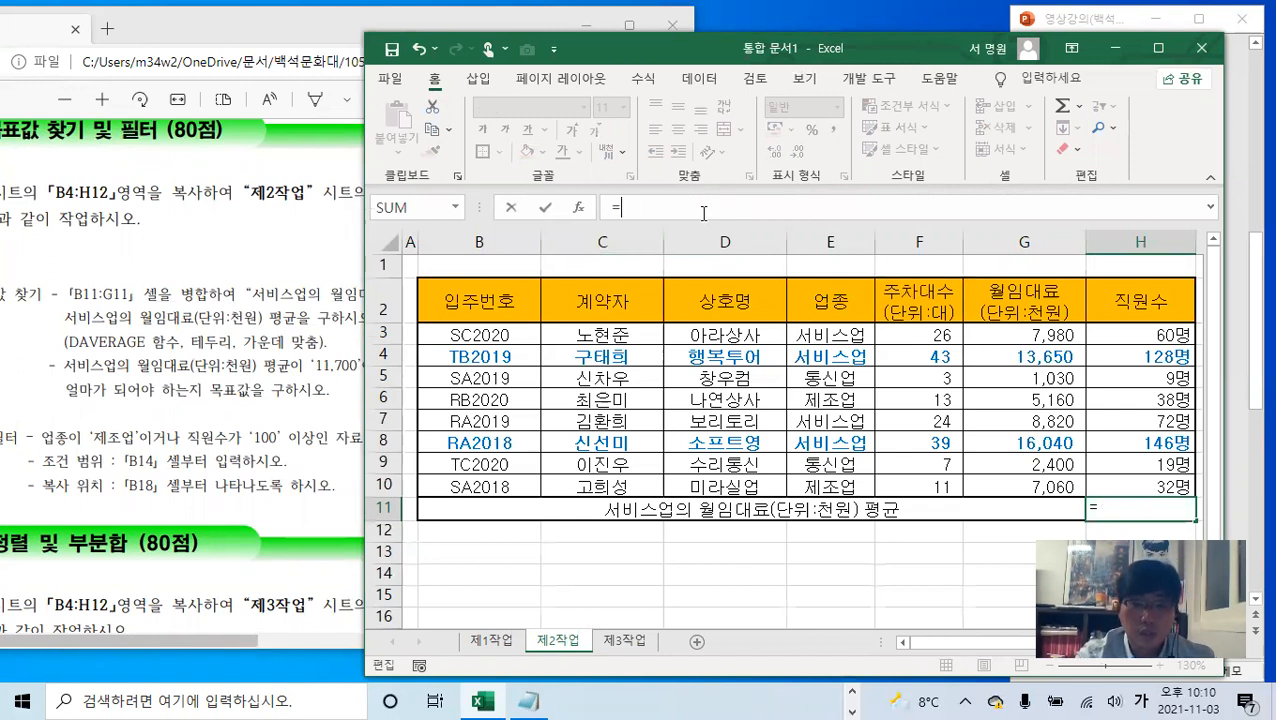
pyautogui.write('dav')
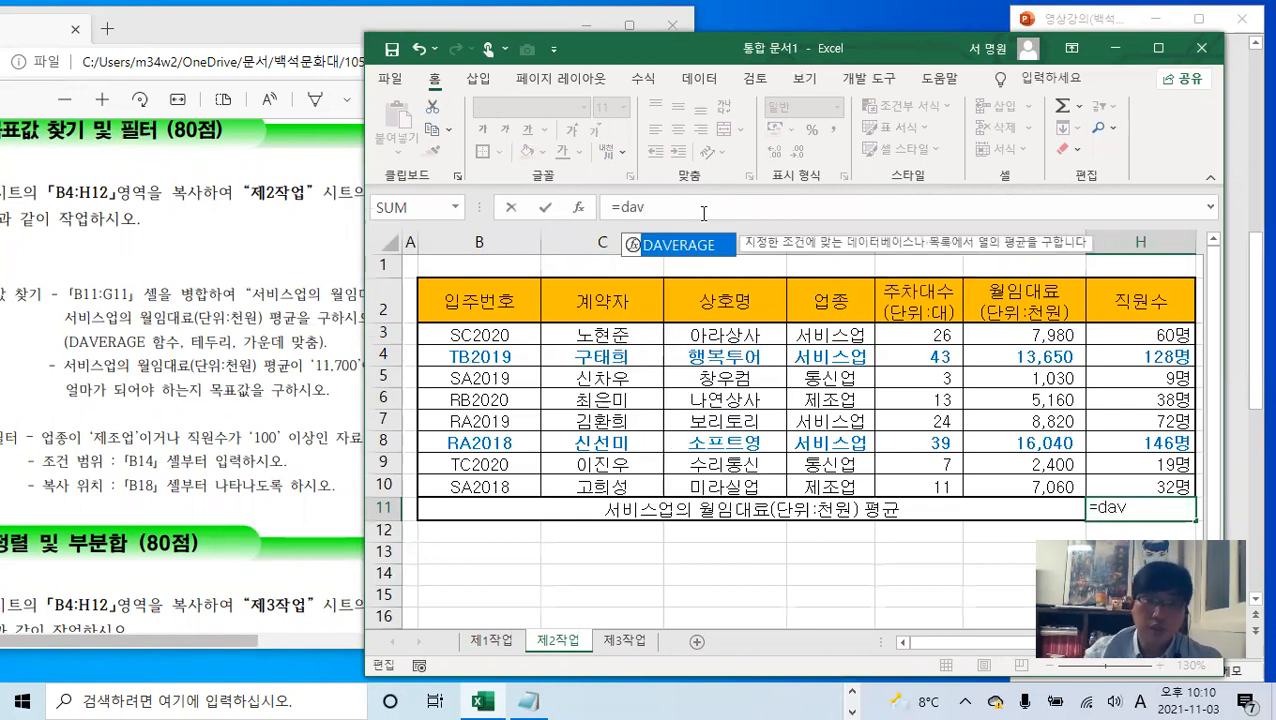
pyautogui.doubleClick(690, 246)
pyautogui.moveTo(498, 294); pyautogui.dragTo(1158, 487)
pyautogui.write(',')
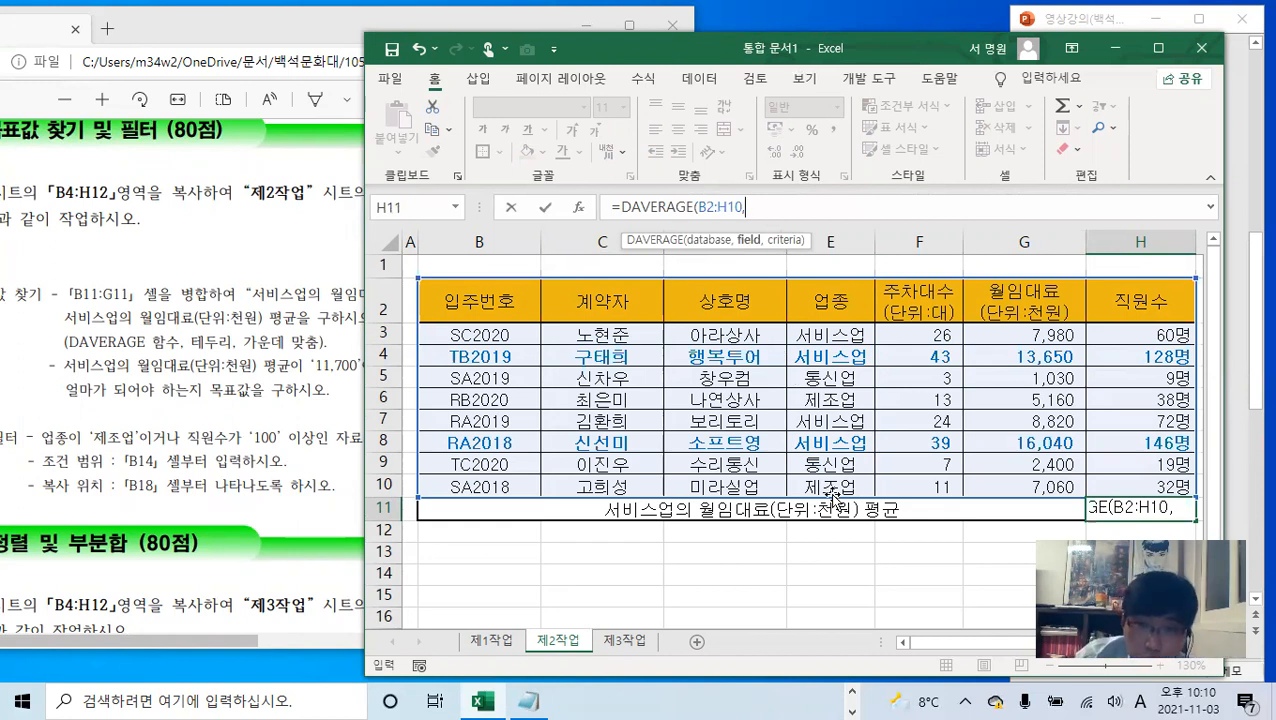
pyautogui.click(1018, 296)
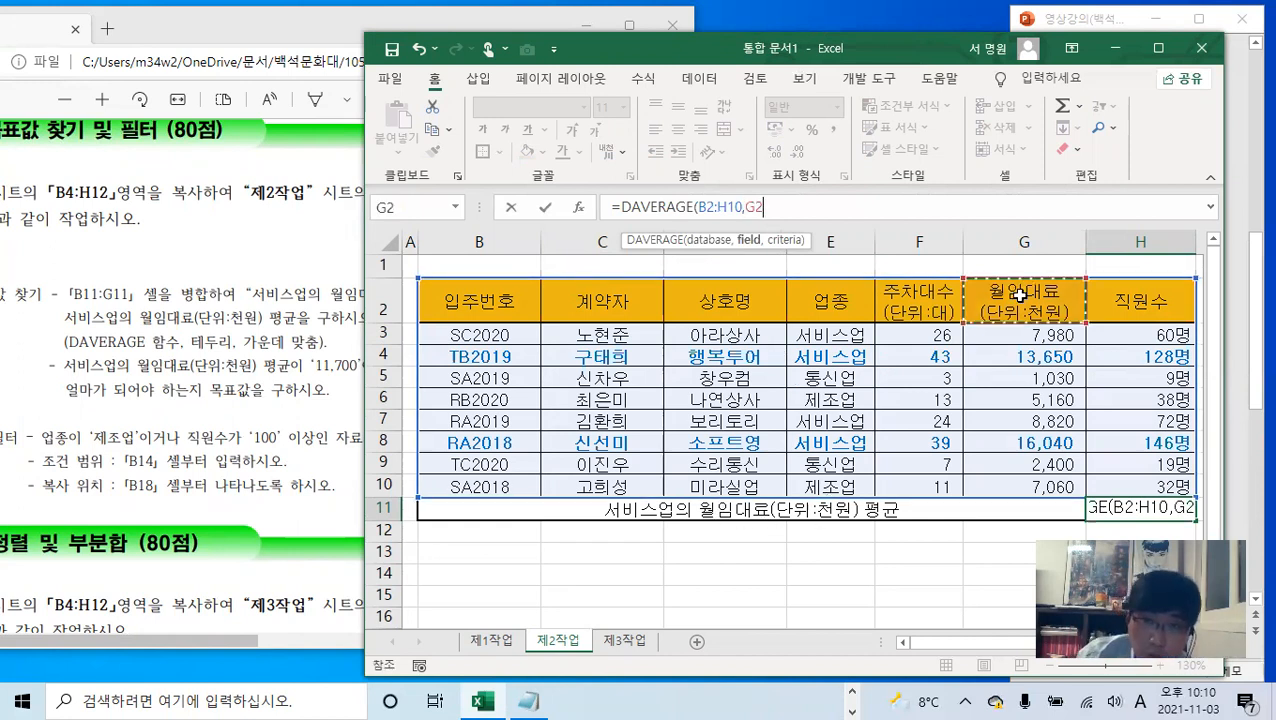
pyautogui.write(',')
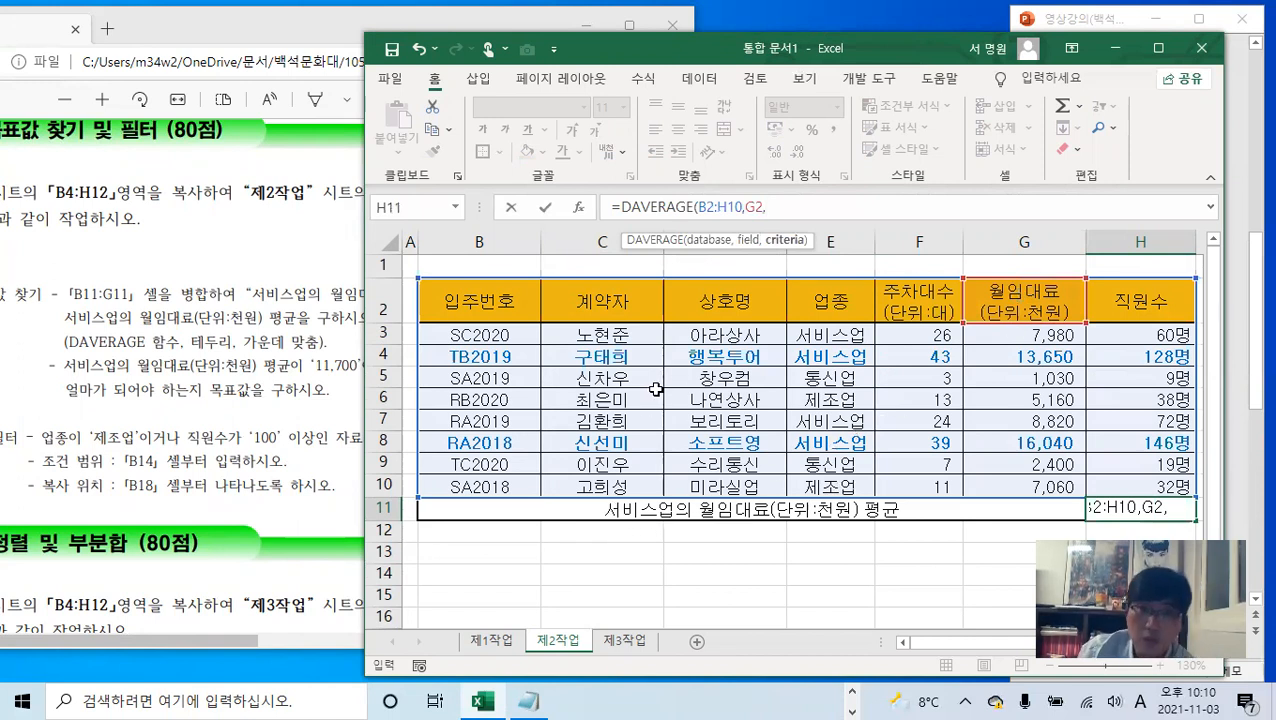
pyautogui.moveTo(825, 301); pyautogui.dragTo(830, 334)
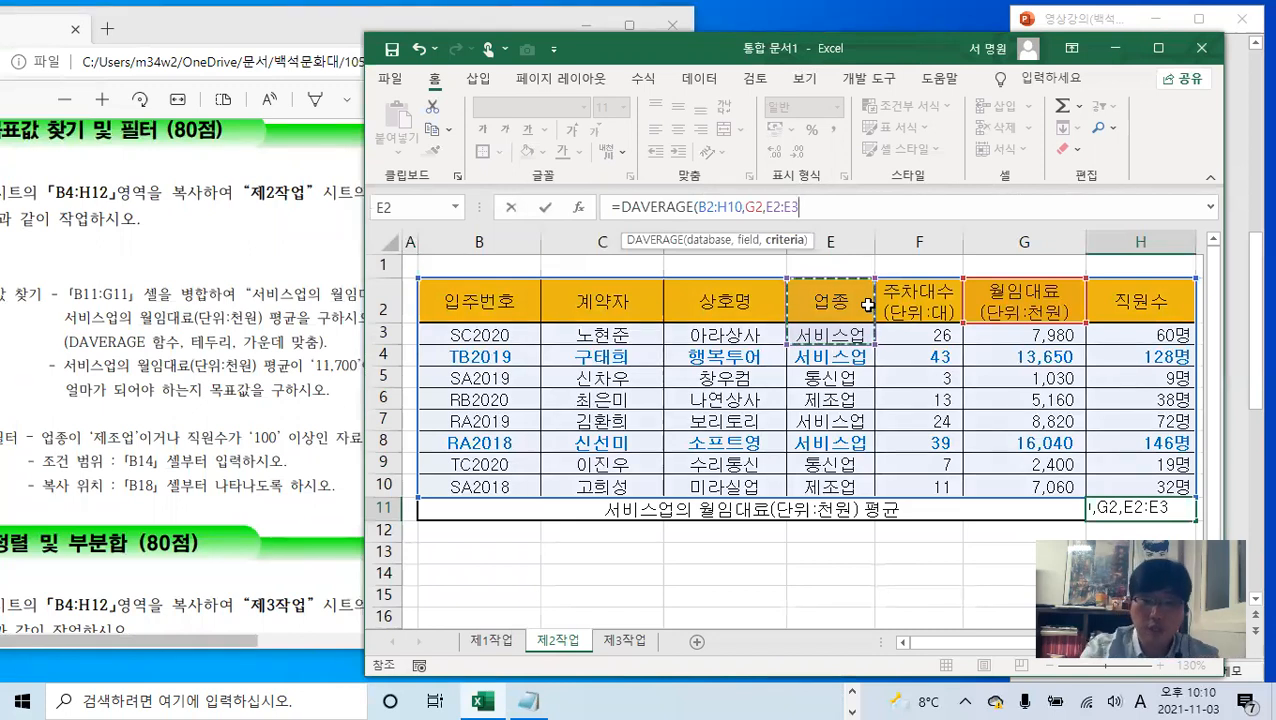
pyautogui.write(')')
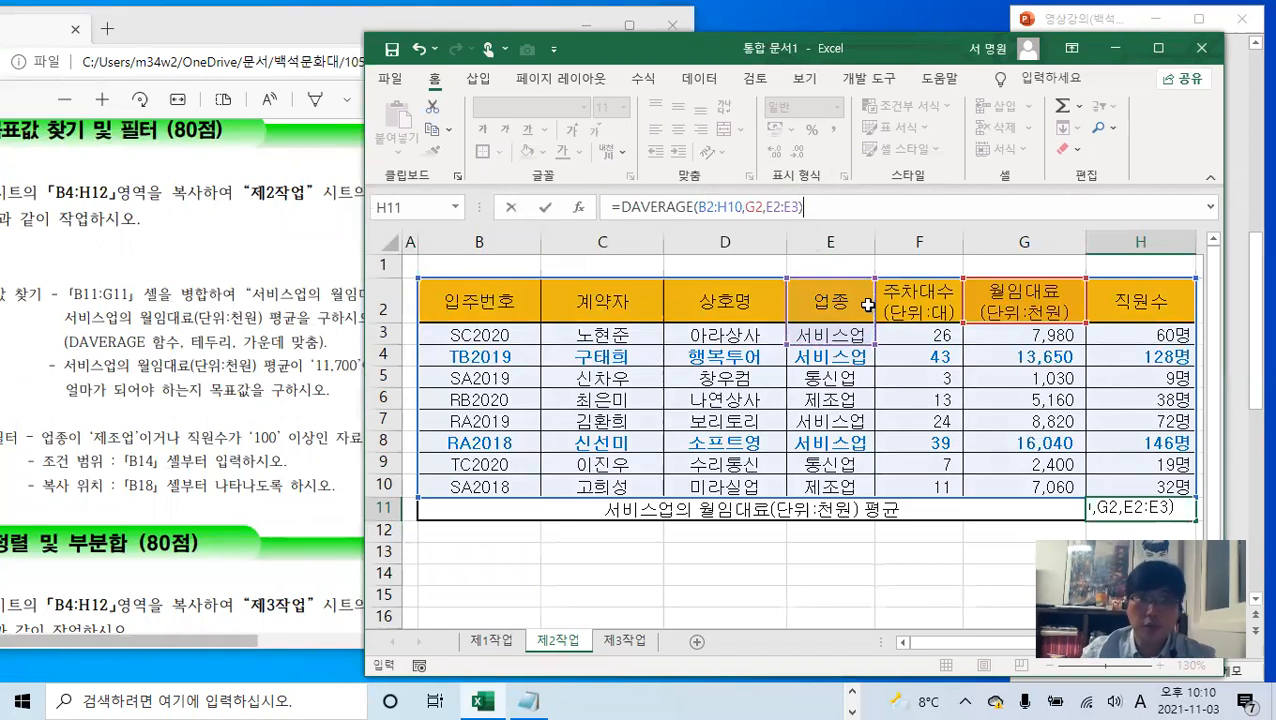
pyautogui.click(545, 207)
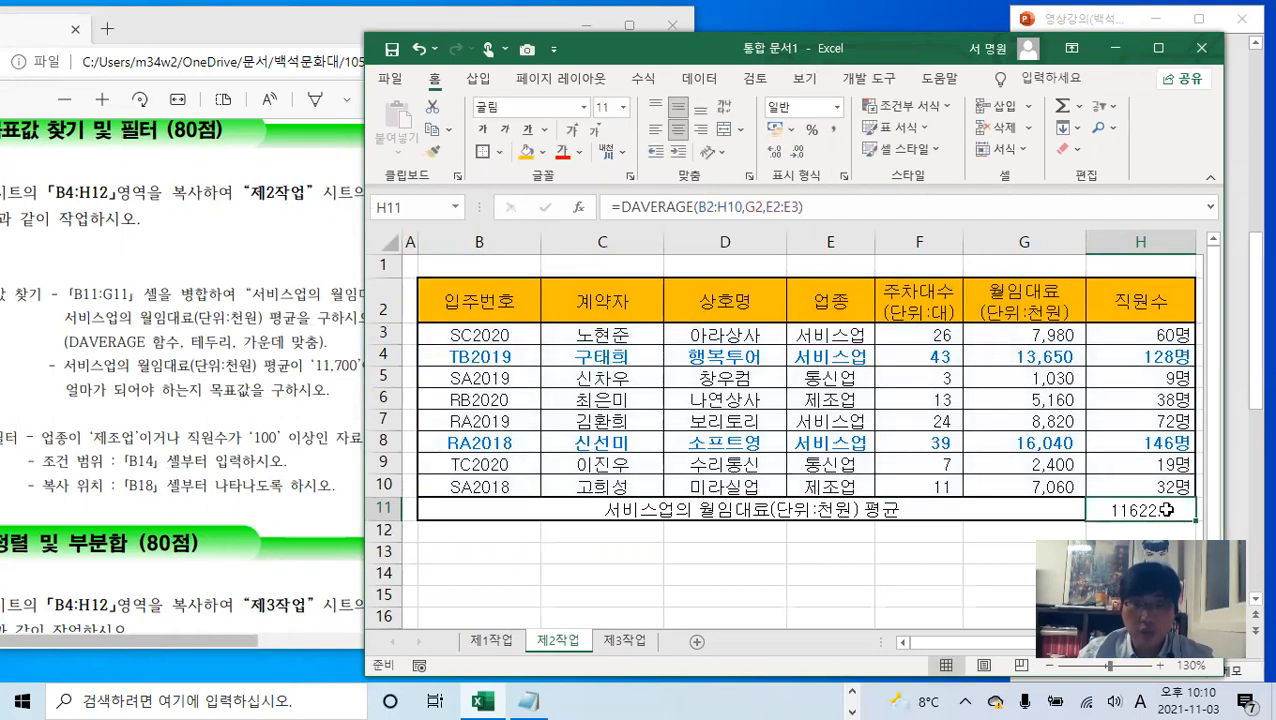
pyautogui.click(836, 133)
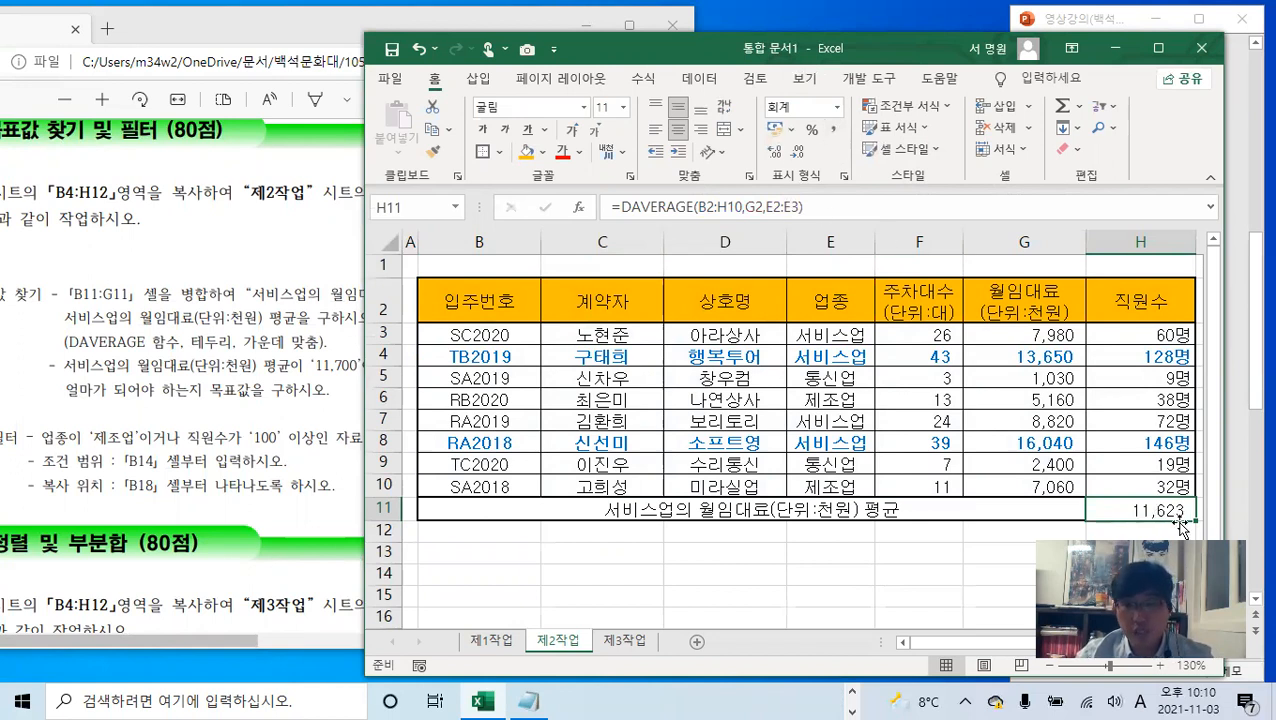
# - Read the goal seek instruction in the exam PDF and locate the monthly rent of 아라상사 in cell G3
pyautogui.click(331, 394)
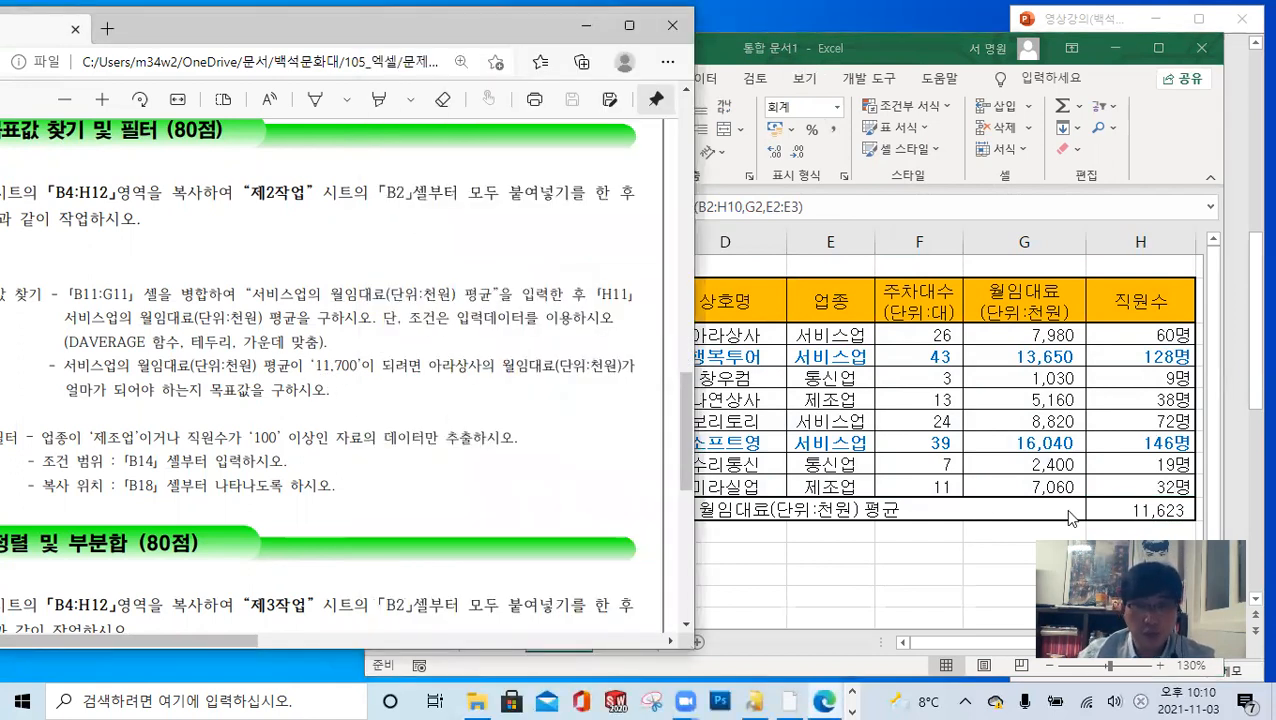
pyautogui.click(1140, 512)
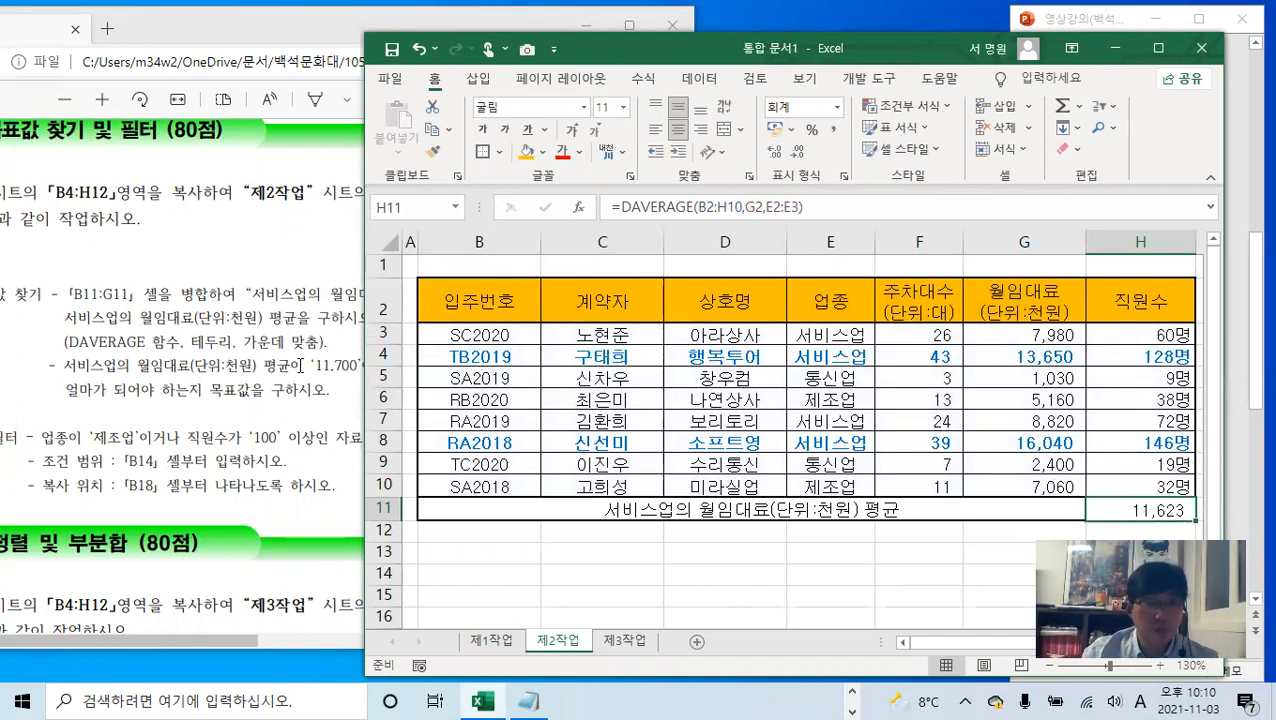
pyautogui.click(315, 60)
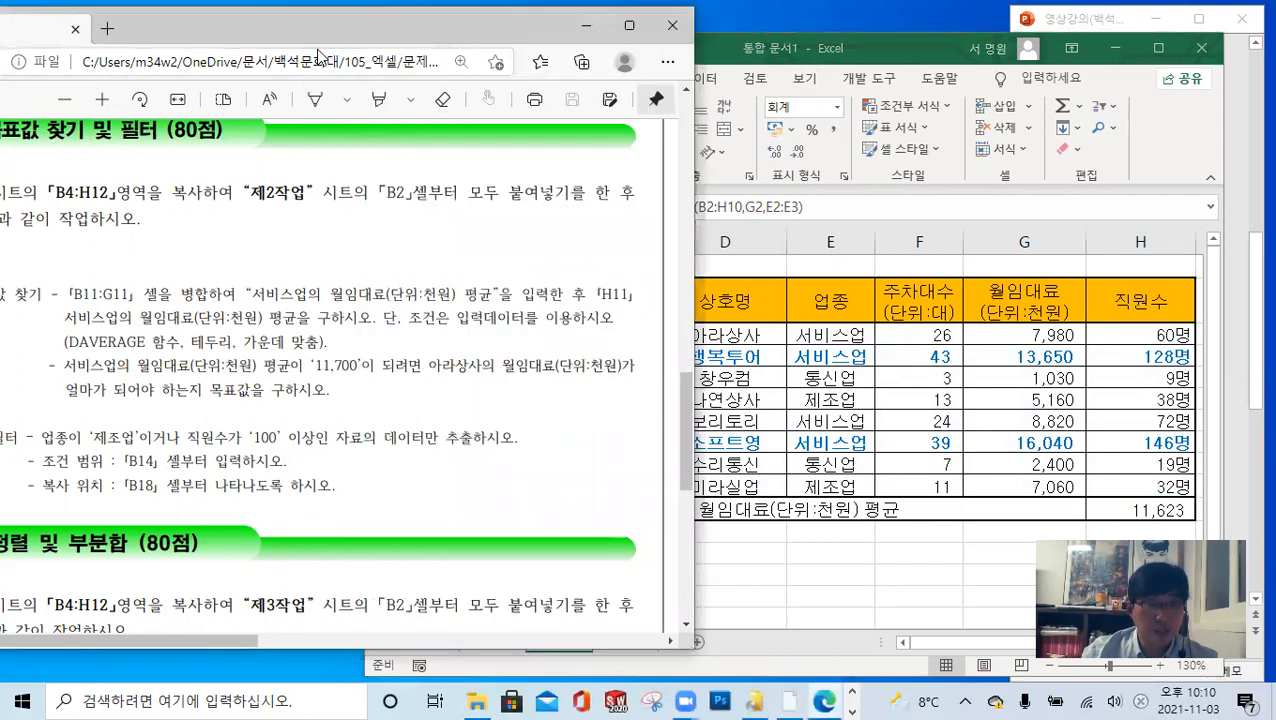
pyautogui.moveTo(313, 61); pyautogui.dragTo(205, 68)
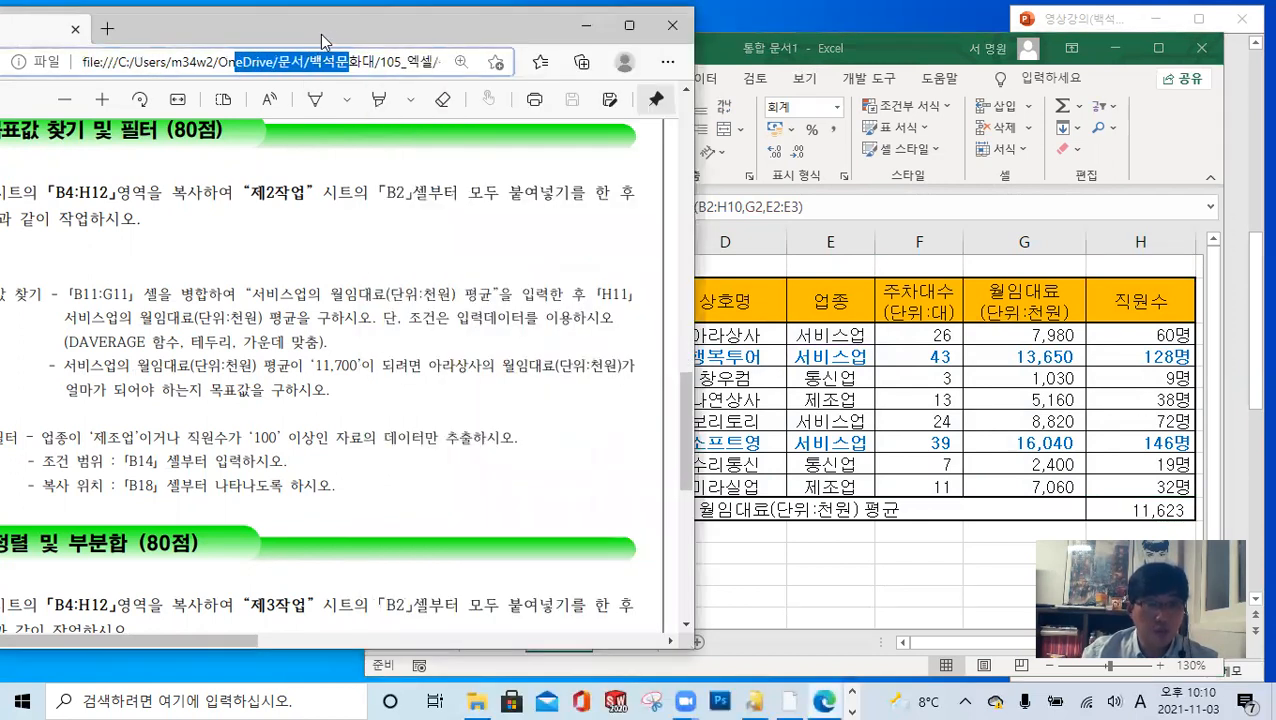
pyautogui.moveTo(321, 40); pyautogui.dragTo(271, 52)
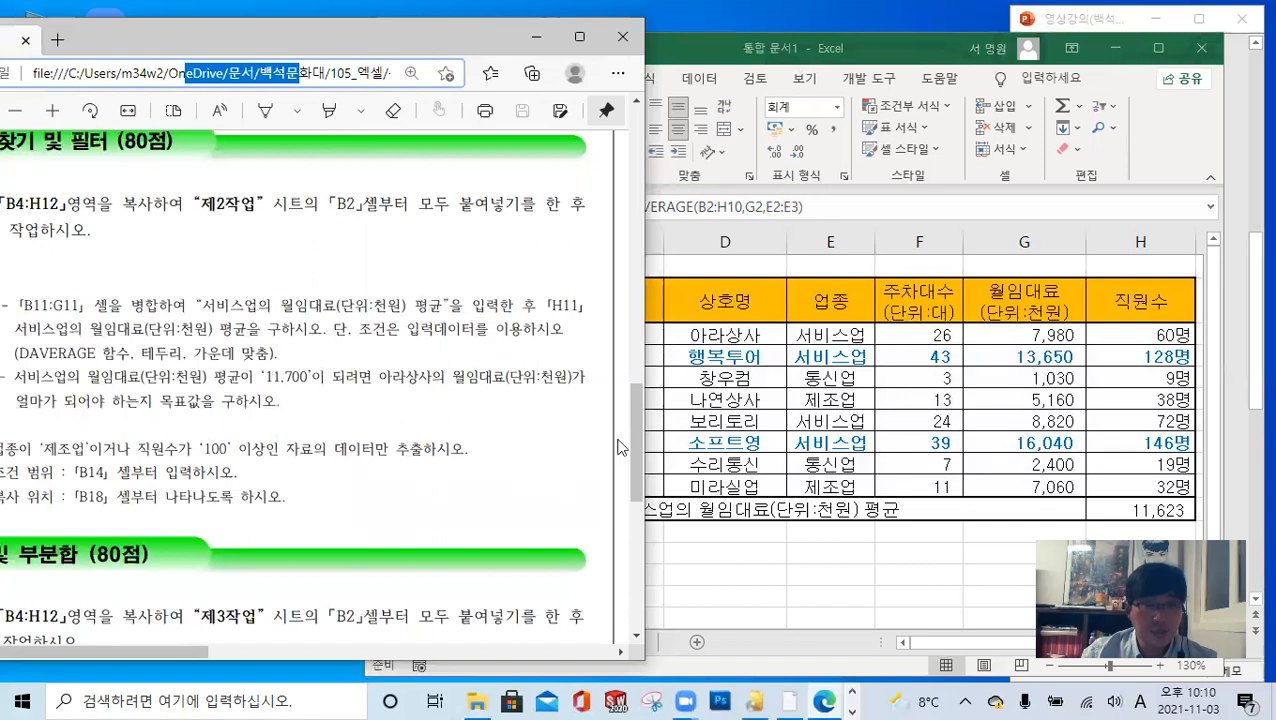
pyautogui.click(936, 474)
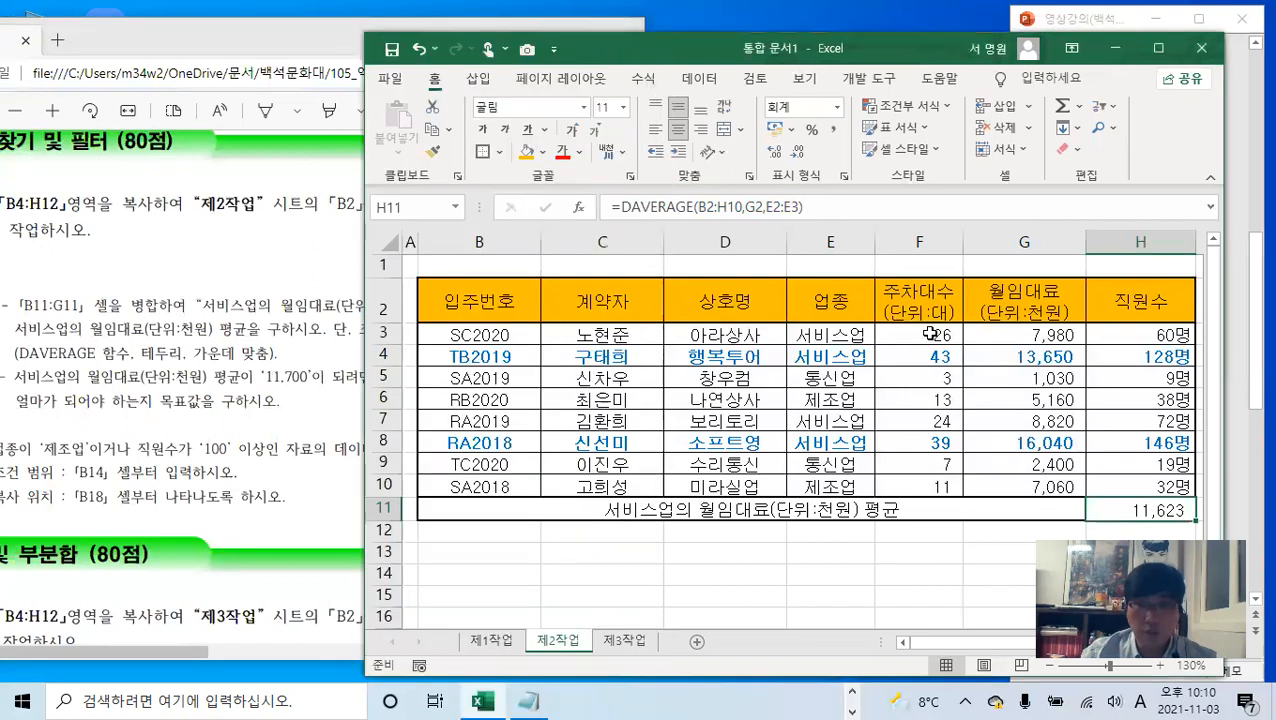
pyautogui.click(1011, 337)
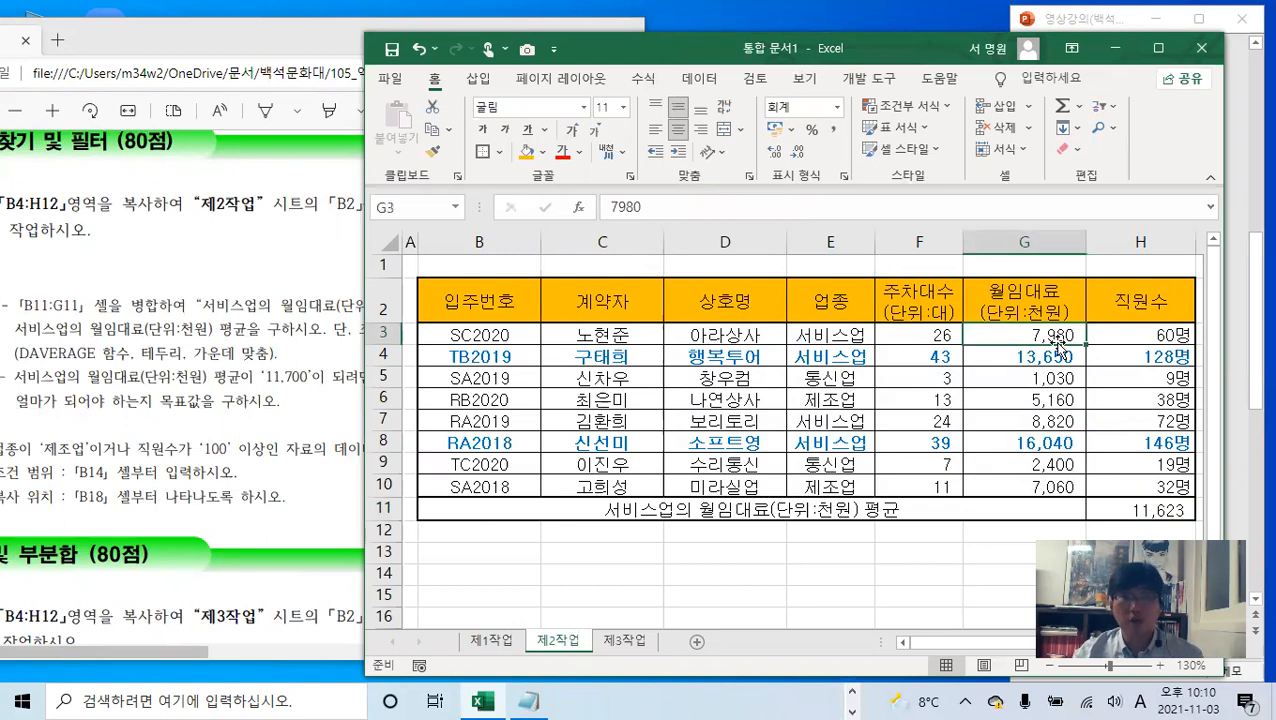
# - Run Goal Seek on cell H11 with target value 11700 by changing cell G3, and keep the result
pyautogui.click(1146, 512)
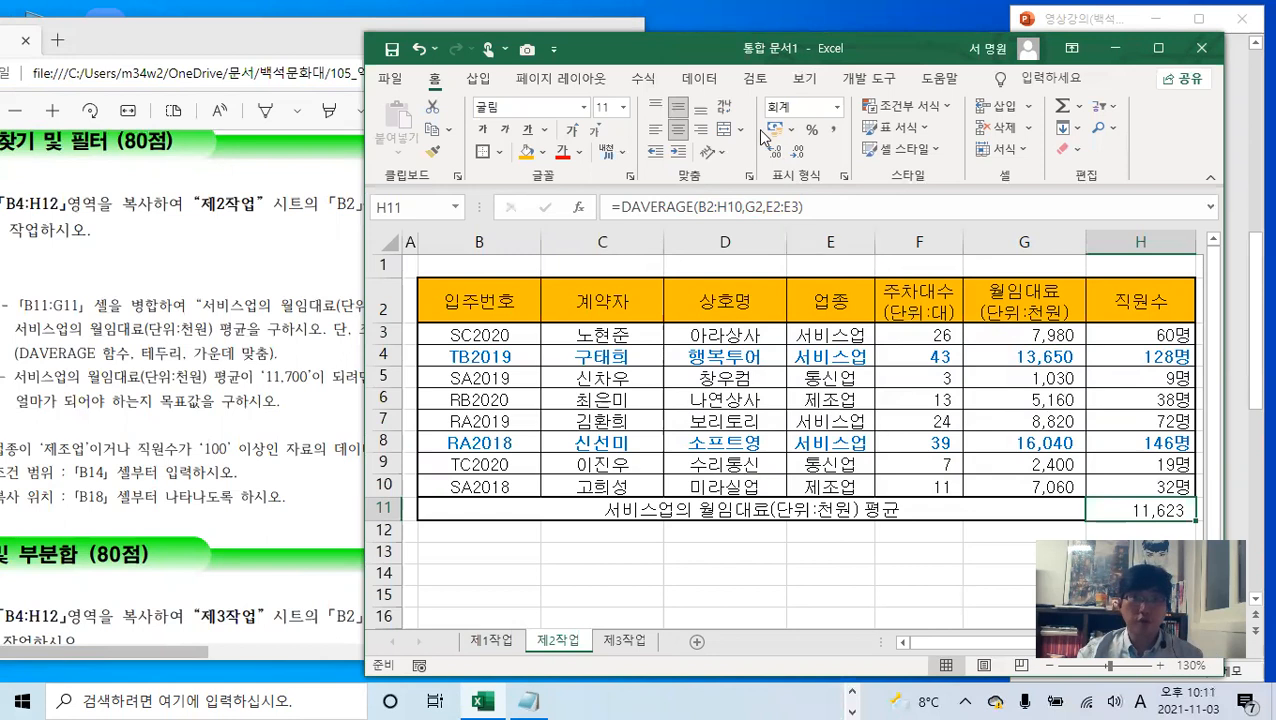
pyautogui.click(700, 78)
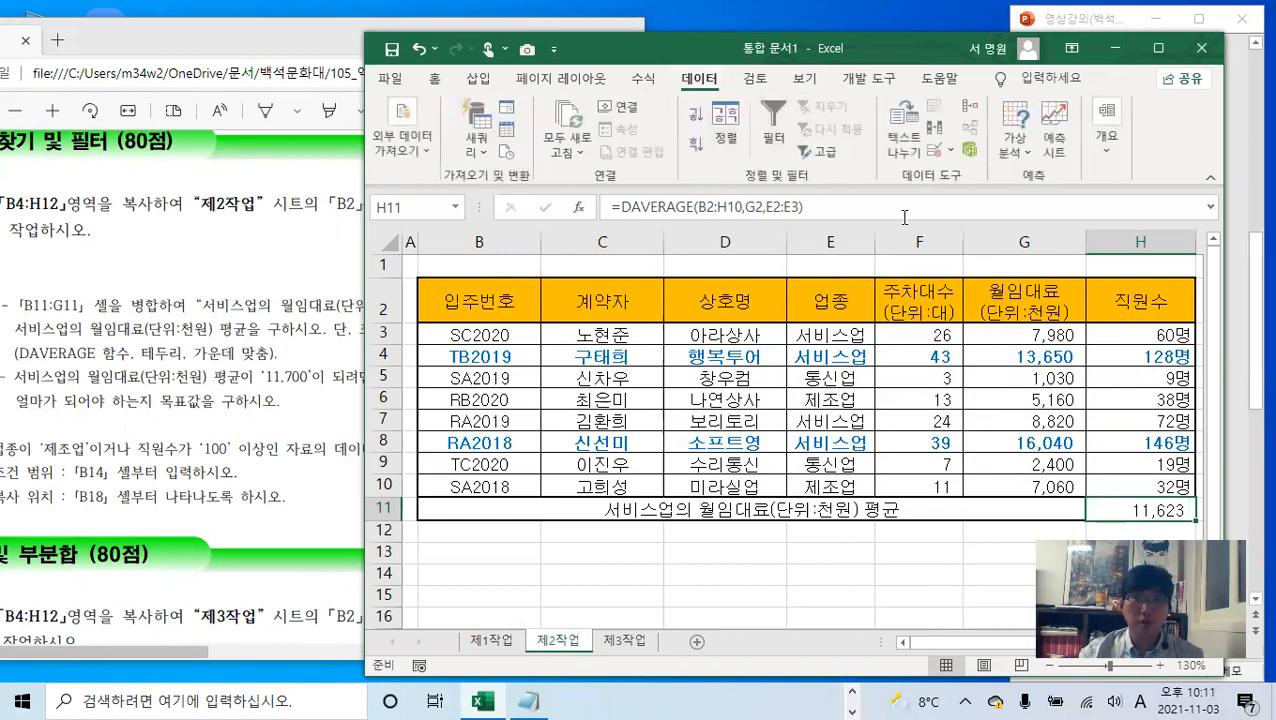
pyautogui.click(1014, 140)
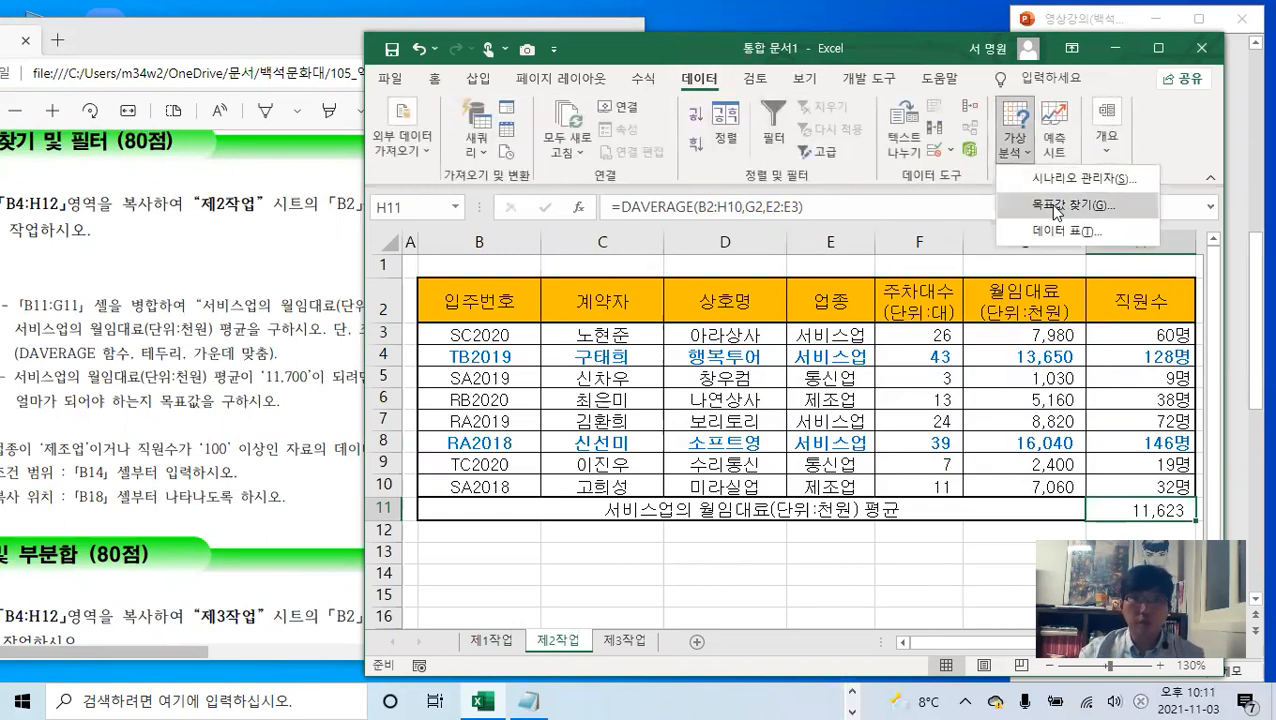
pyautogui.click(1045, 205)
pyautogui.click(904, 314)
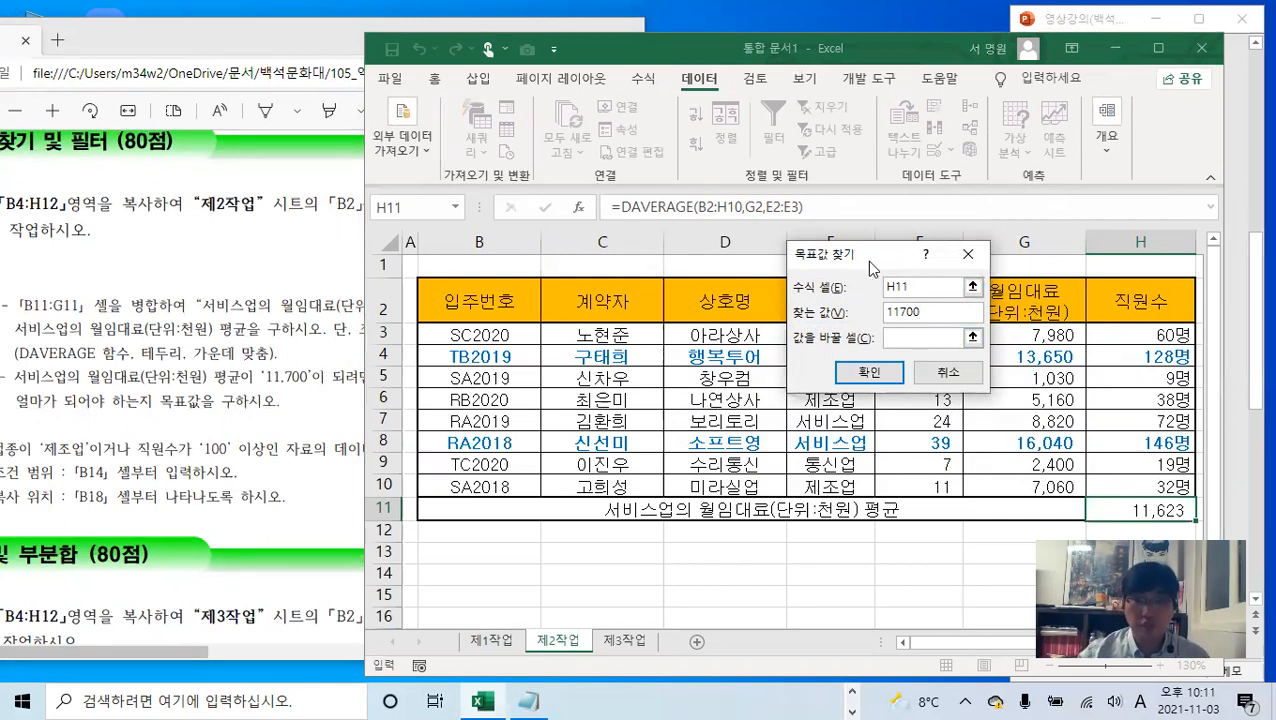
pyautogui.moveTo(870, 268); pyautogui.dragTo(585, 401)
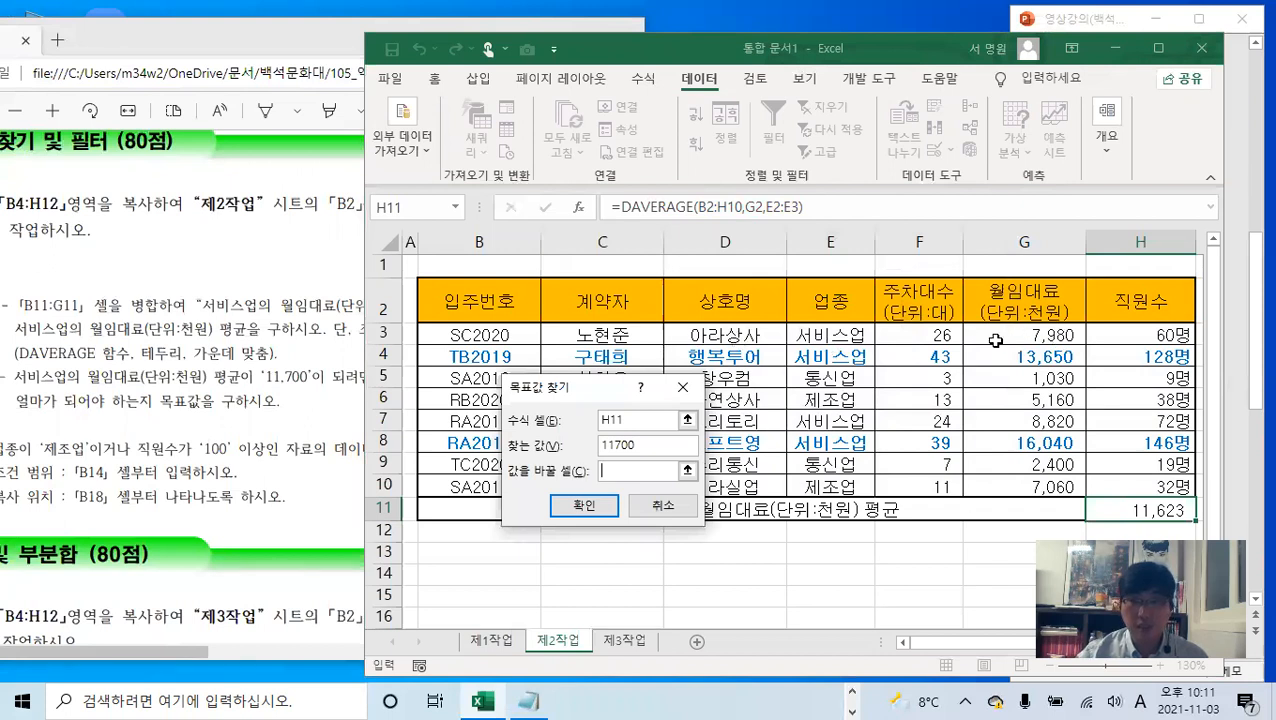
pyautogui.click(1054, 336)
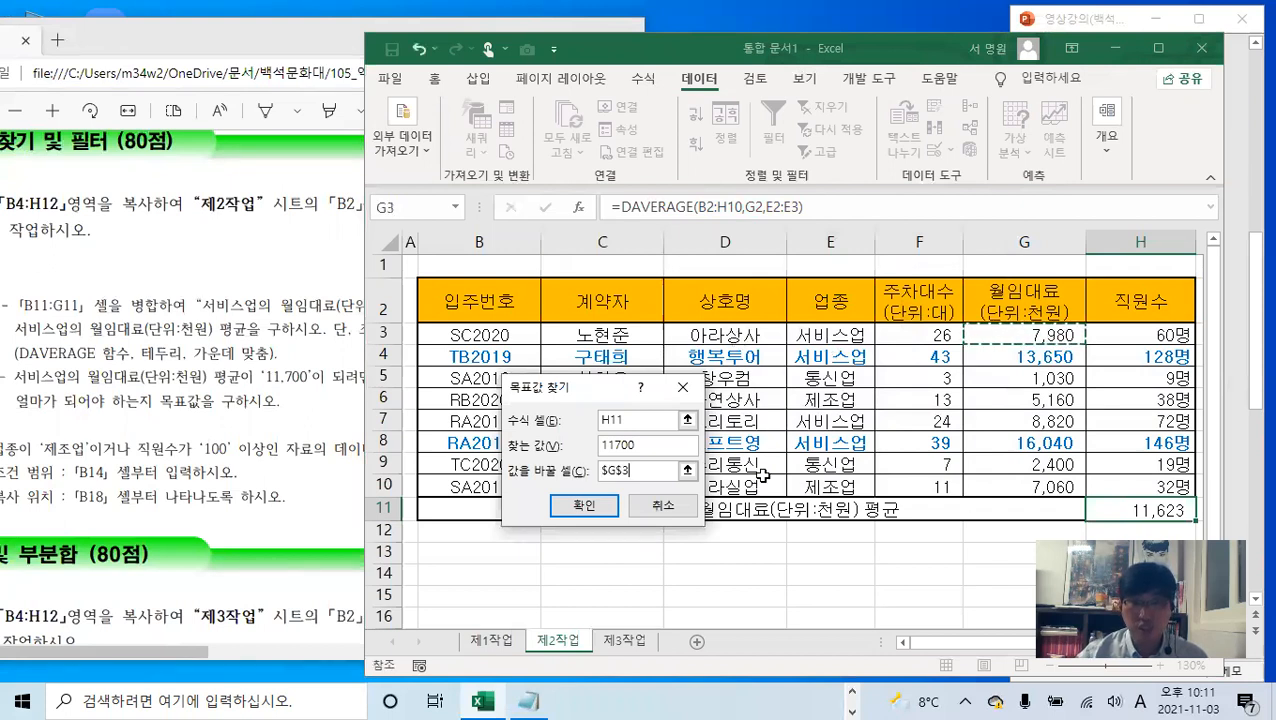
pyautogui.click(586, 507)
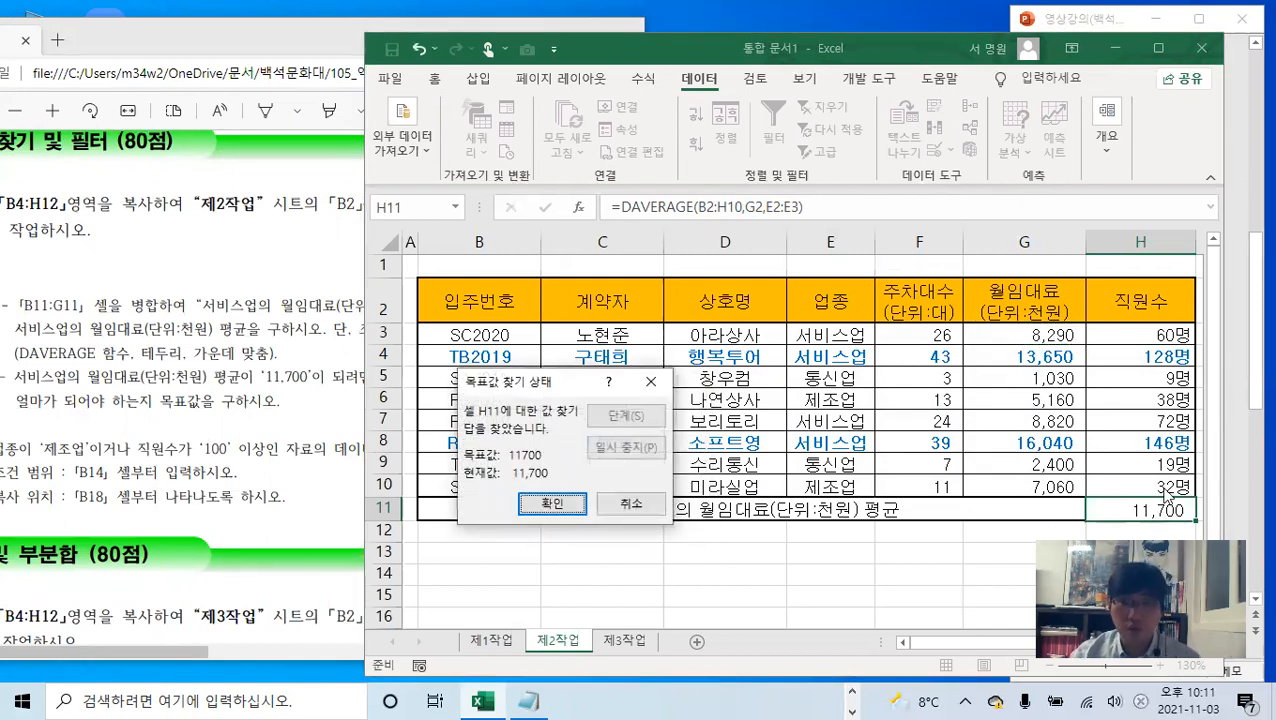
pyautogui.click(558, 507)
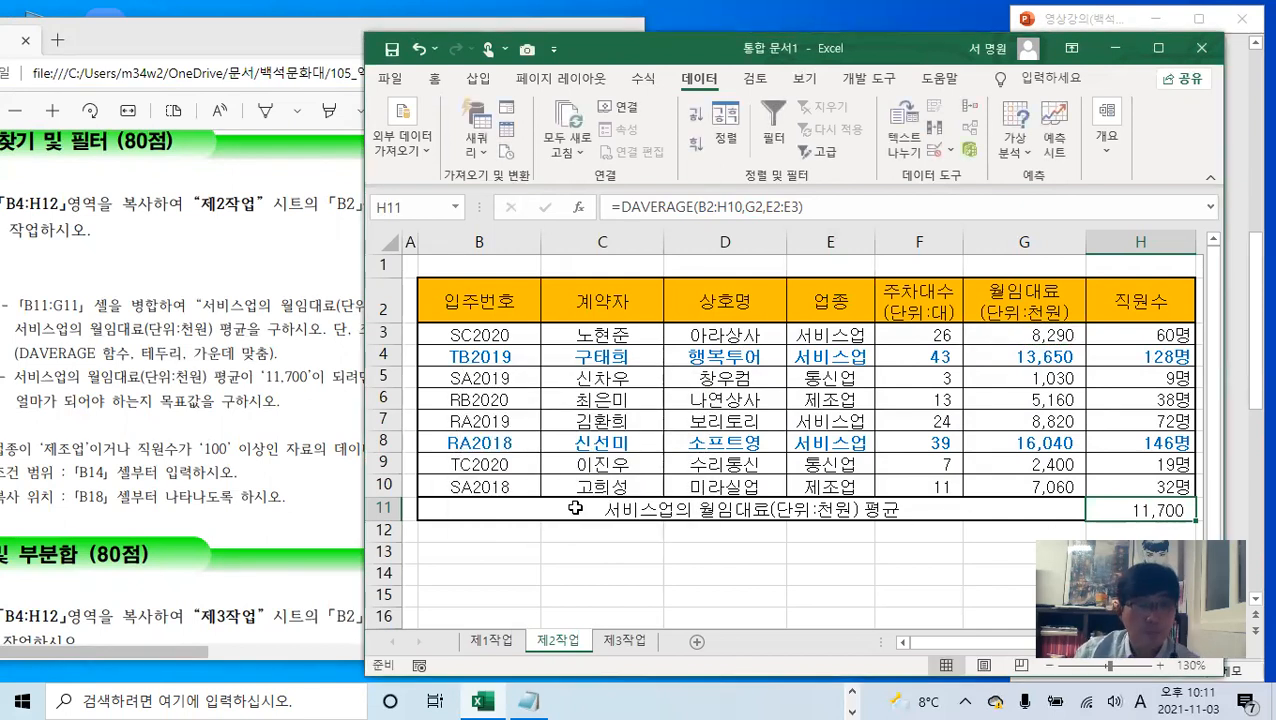
# - Following the advanced filter instruction in the exam PDF, copy the 업종 and 직원수 headers from E2 and H2 to the criteria range starting at B14
pyautogui.click(287, 452)
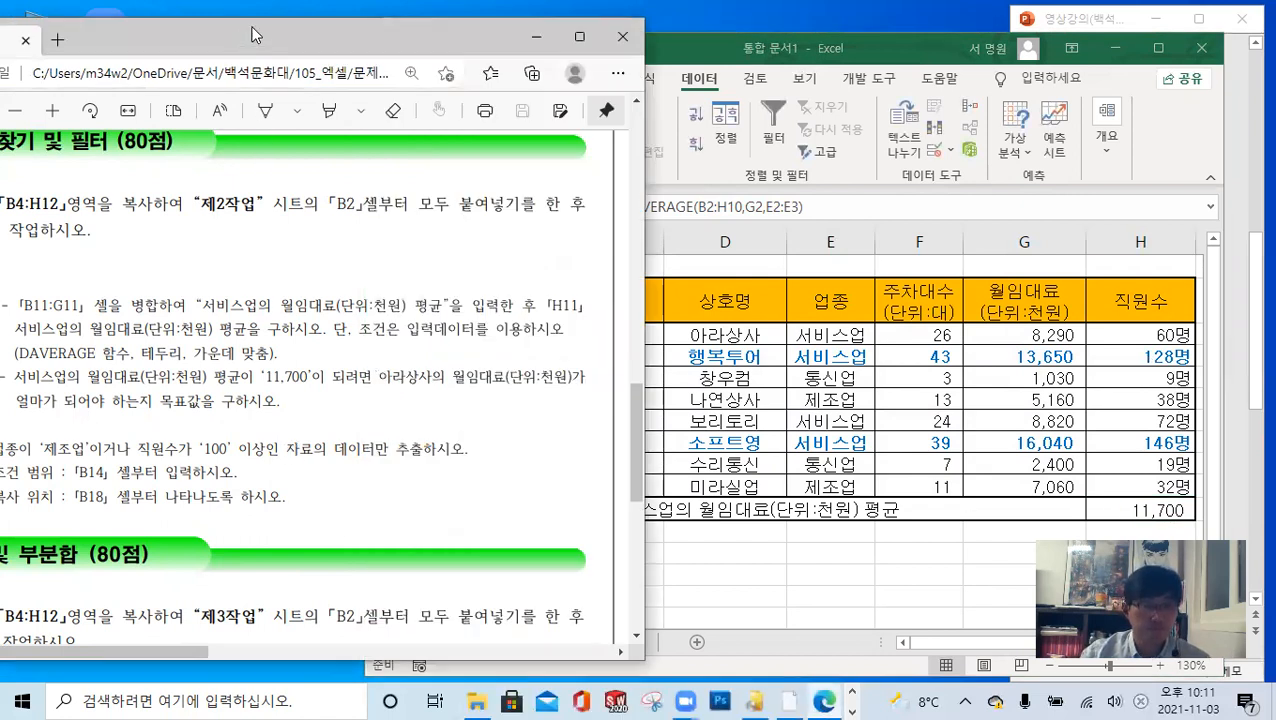
pyautogui.moveTo(252, 35); pyautogui.dragTo(369, 35)
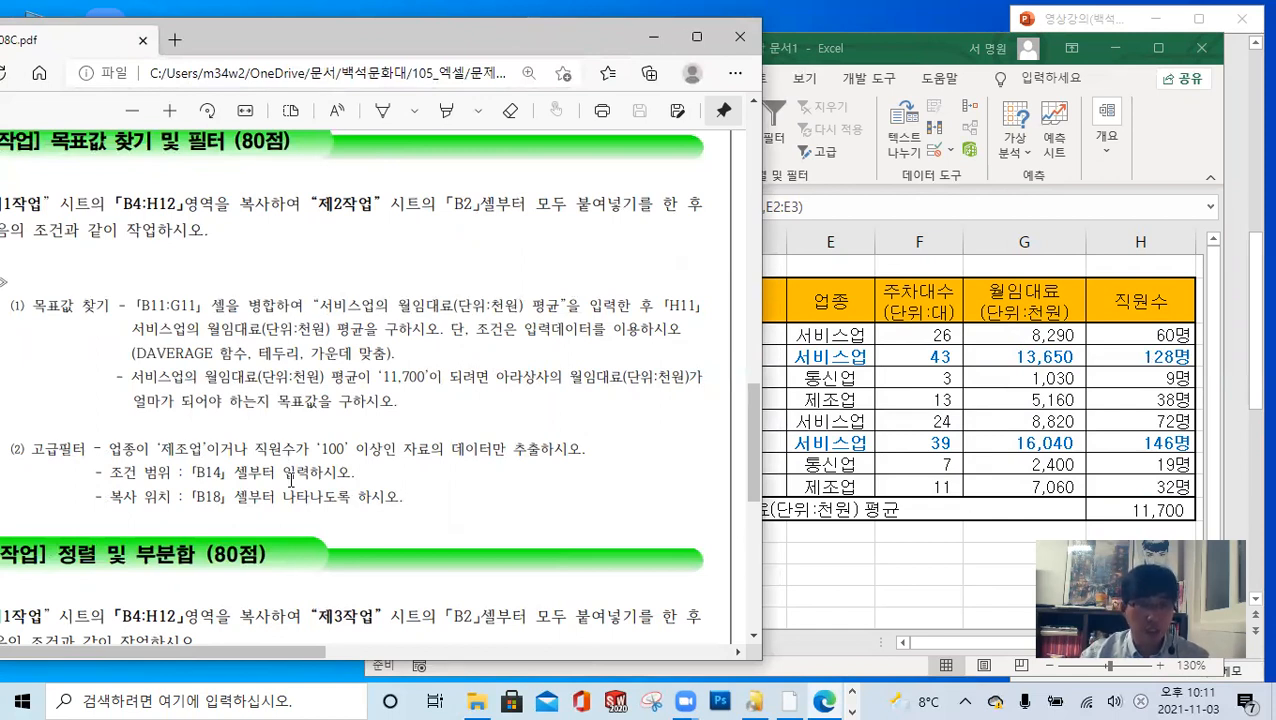
pyautogui.click(907, 532)
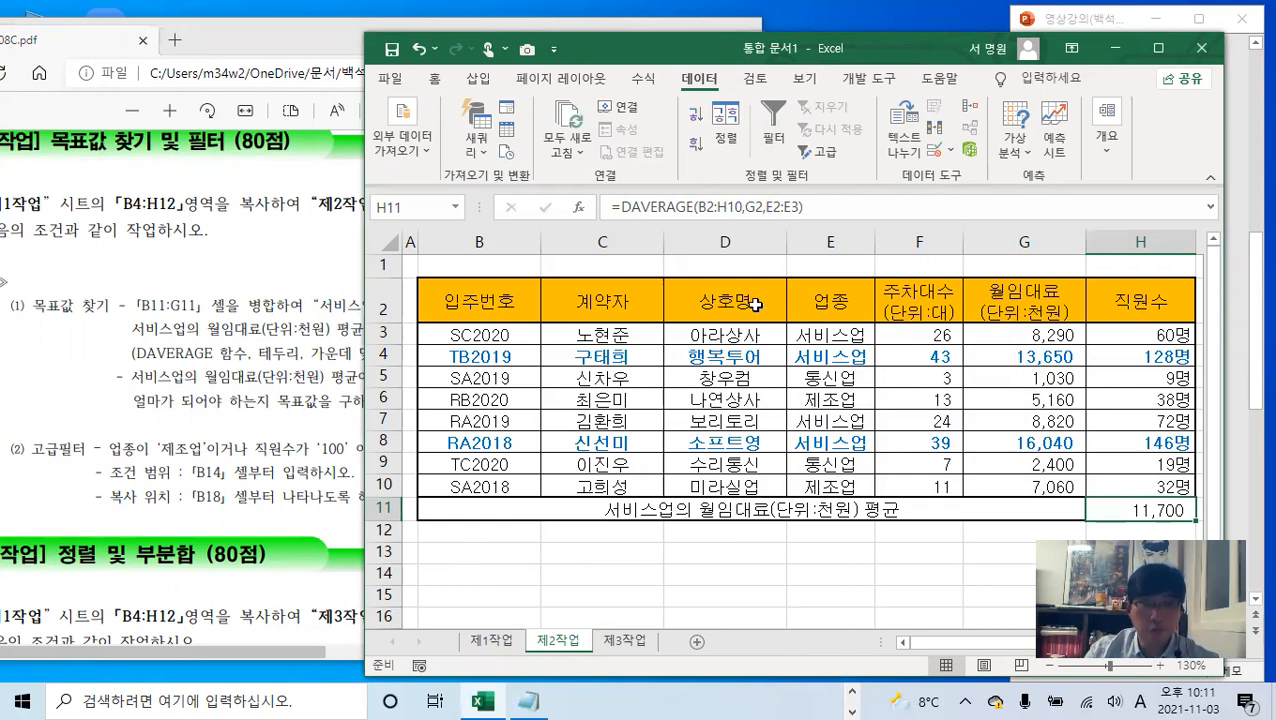
pyautogui.click(845, 300)
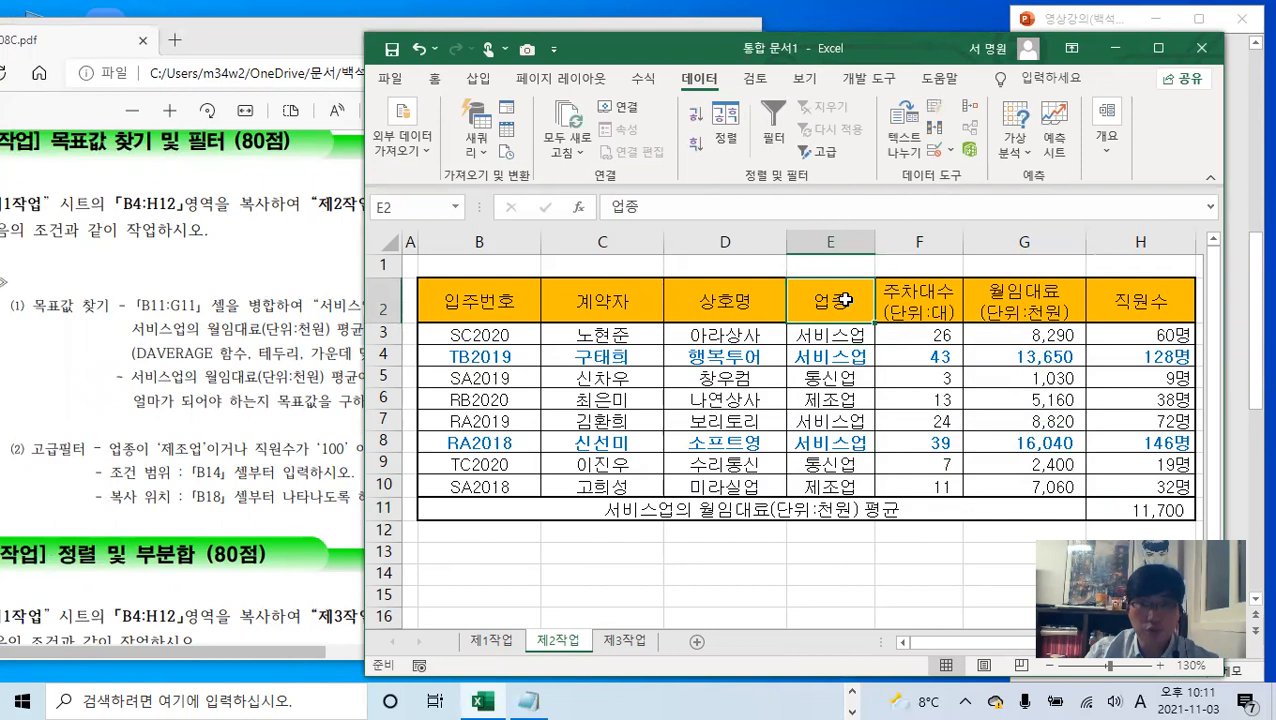
pyautogui.keyDown('ctrl'); pyautogui.click(1140, 298); pyautogui.keyUp('ctrl')
pyautogui.hotkey('ctrl', 'c')
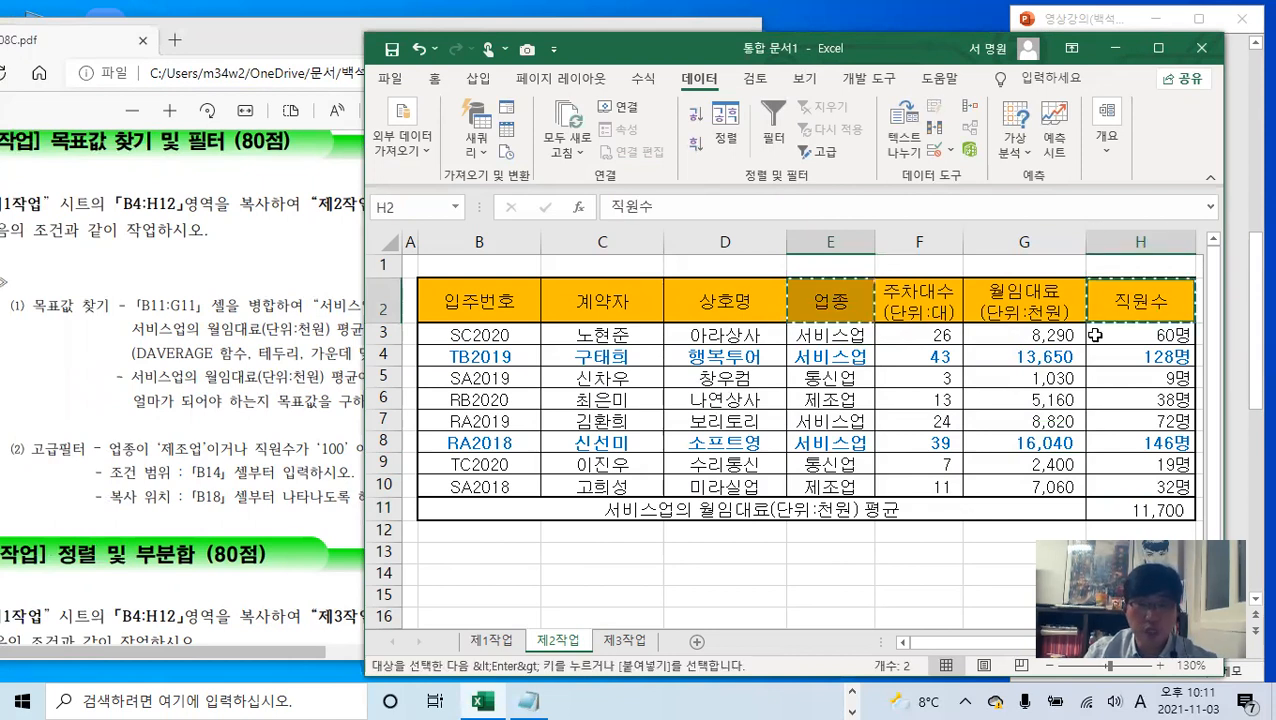
pyautogui.click(474, 577)
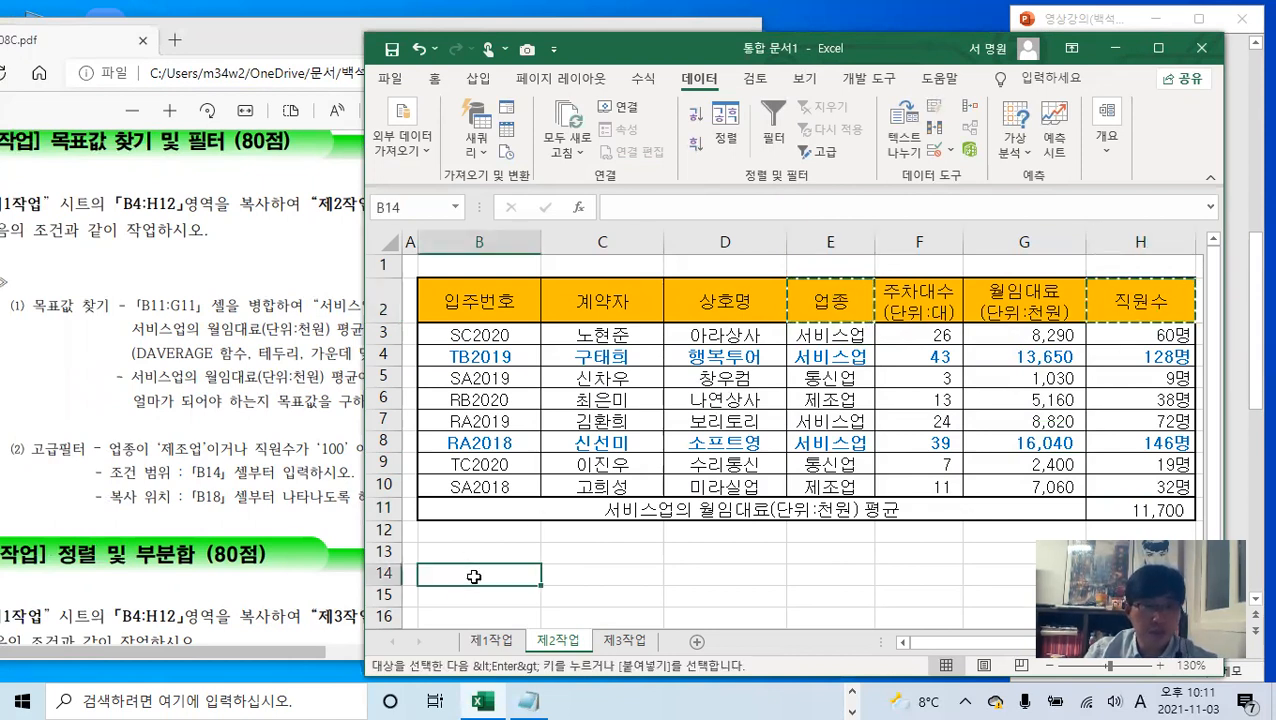
pyautogui.hotkey('ctrl', 'v')
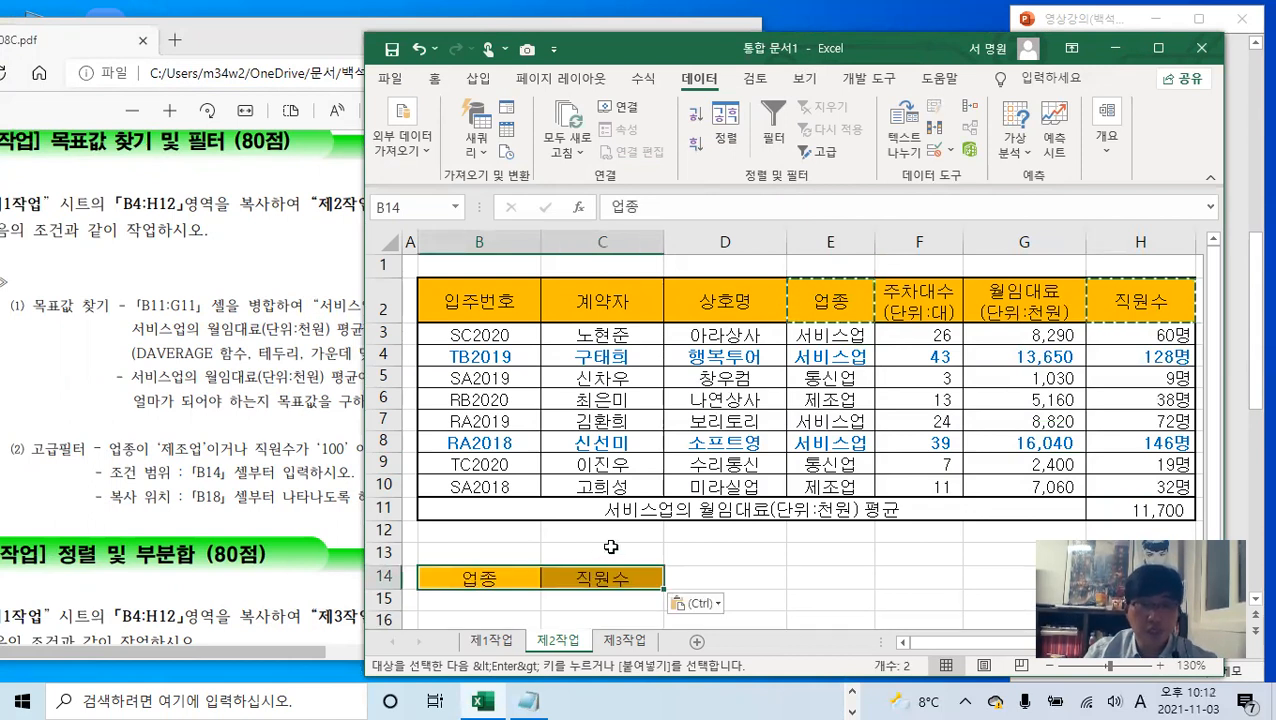
pyautogui.scroll(-2, 610, 547)
pyautogui.scroll(2, 596, 463)
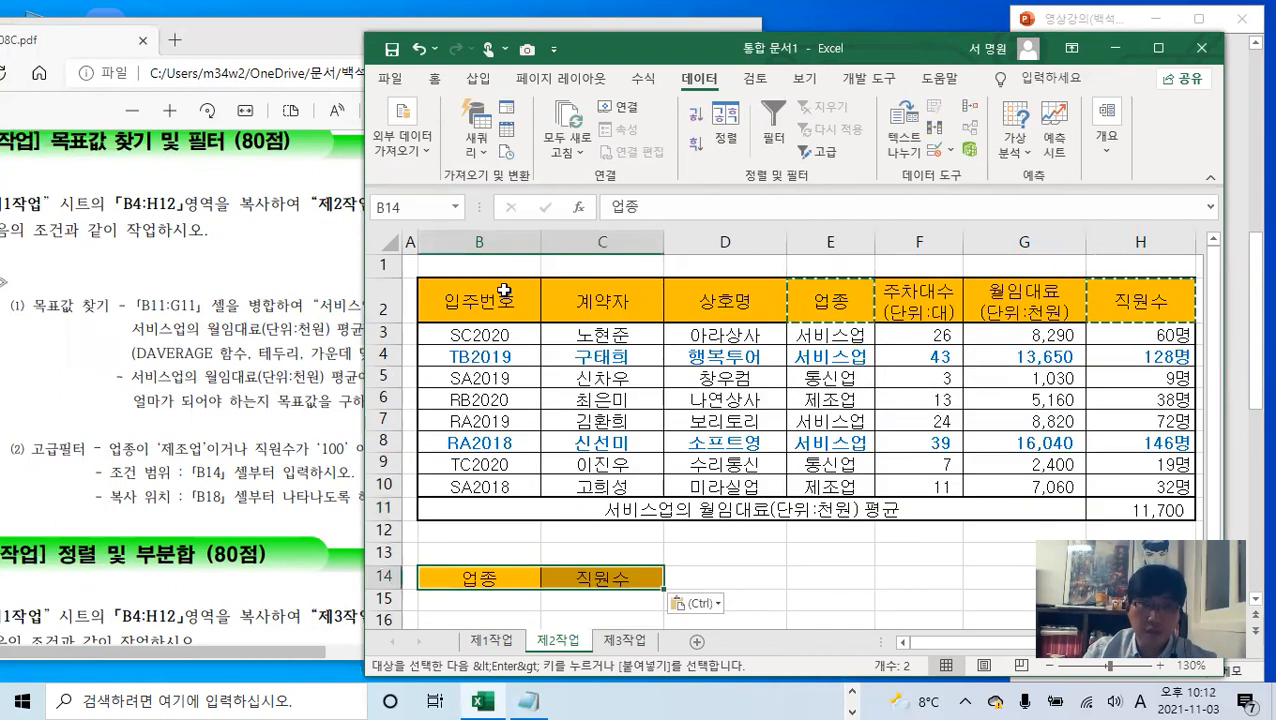
pyautogui.scroll(-1, 826, 536)
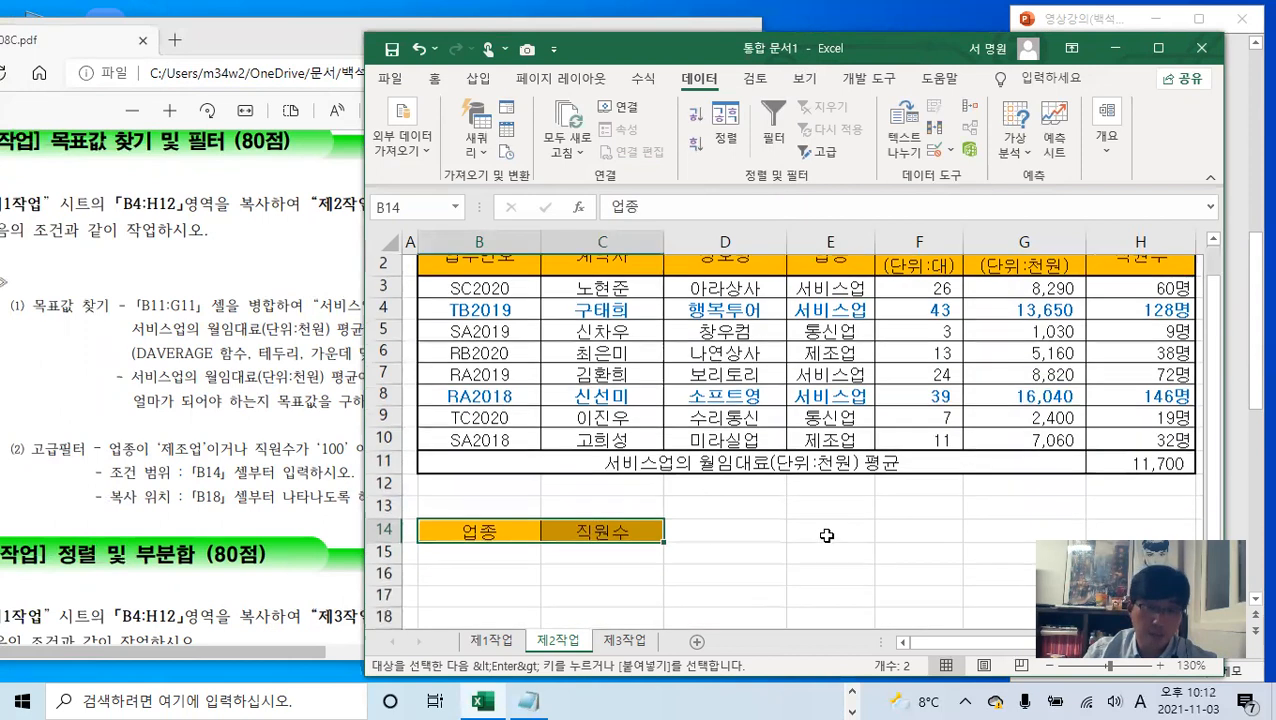
pyautogui.scroll(-1, 826, 536)
pyautogui.click(625, 511)
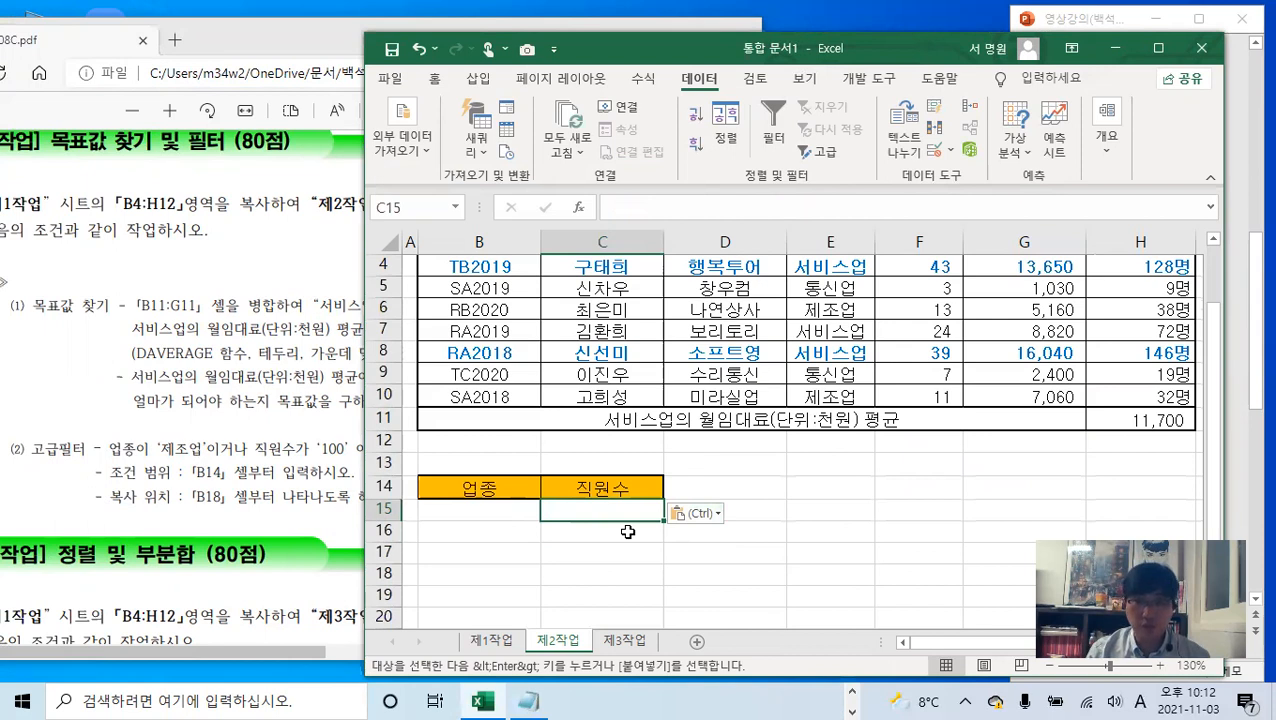
pyautogui.scroll(1, 670, 455)
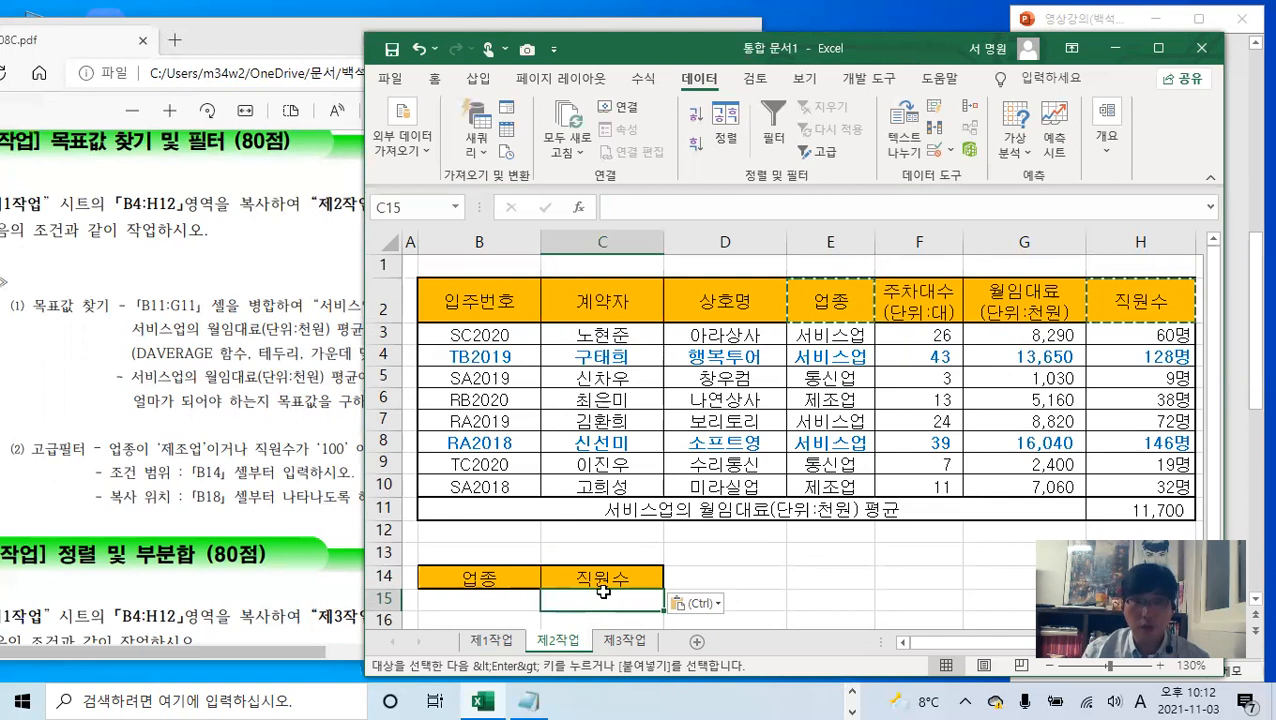
pyautogui.click(610, 583)
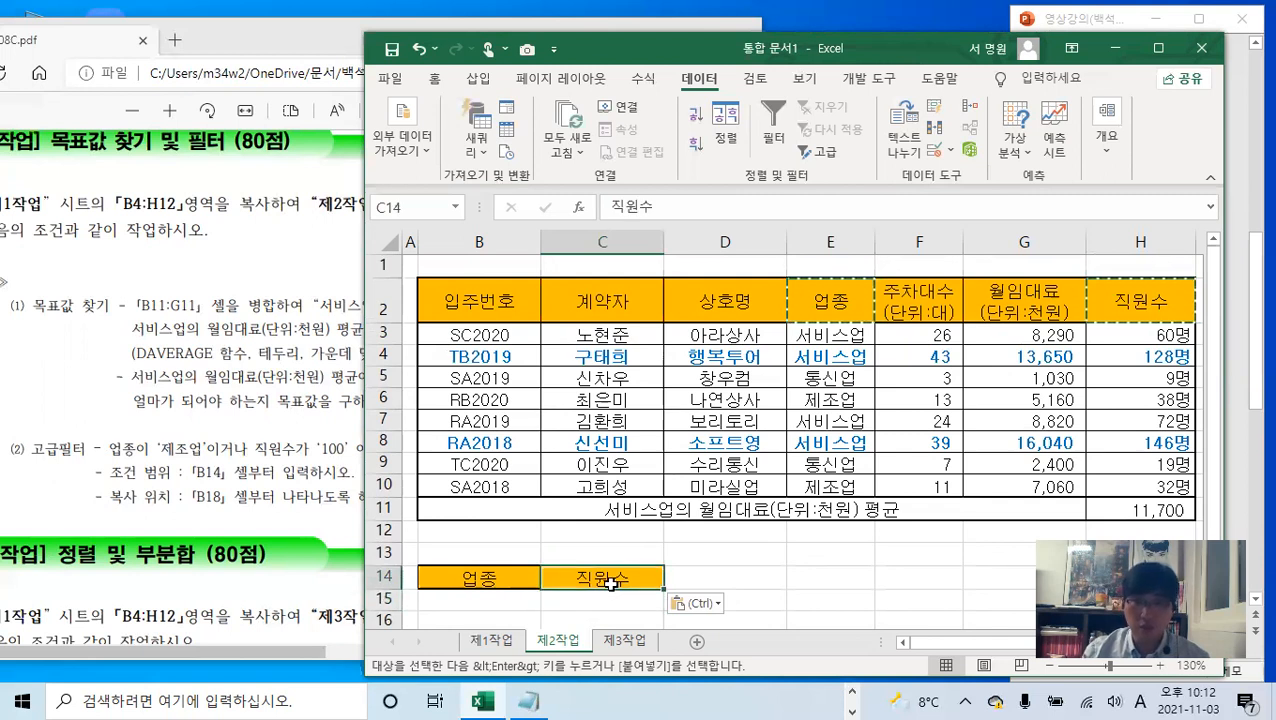
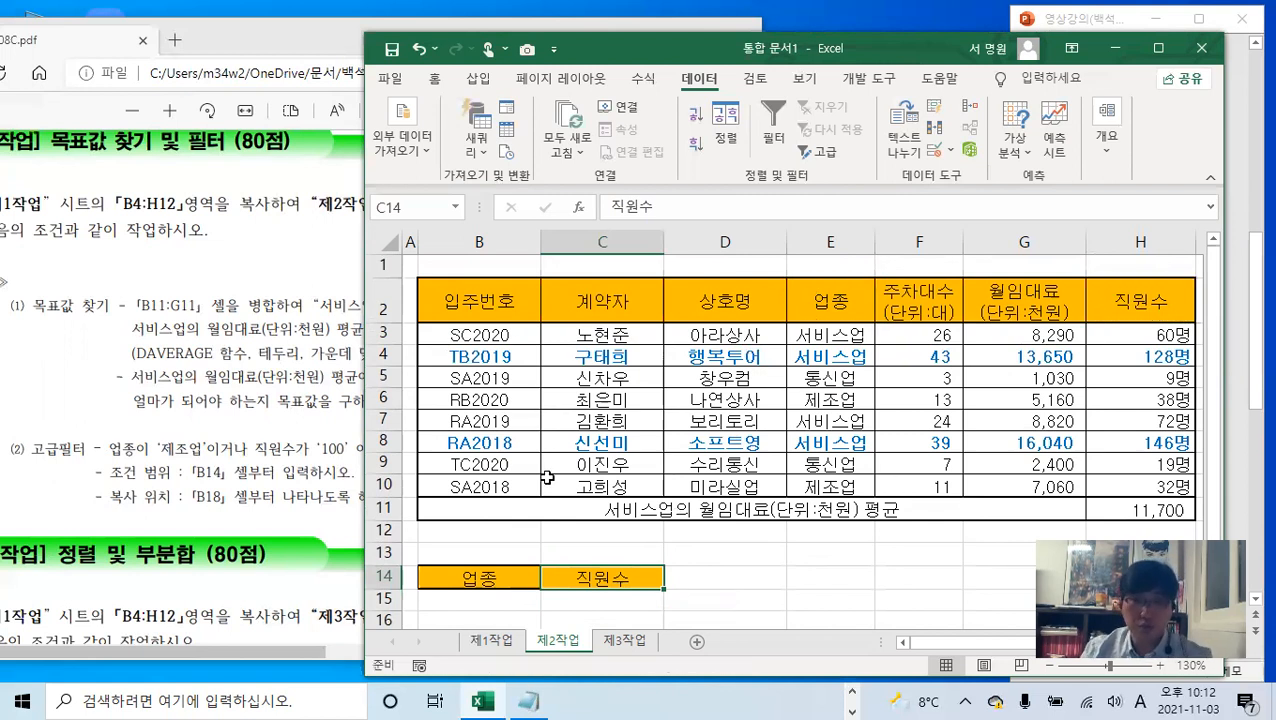
pyautogui.scroll(-1, 547, 478)
pyautogui.click(515, 514)
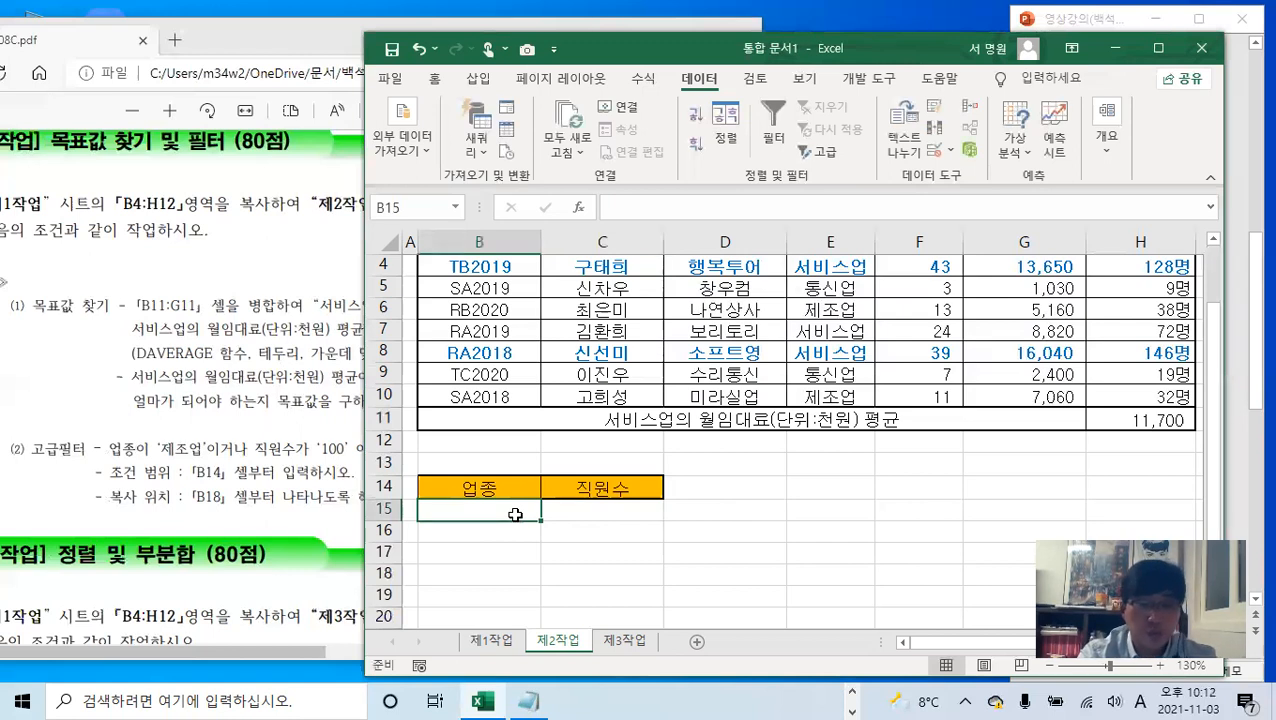
pyautogui.write('w')
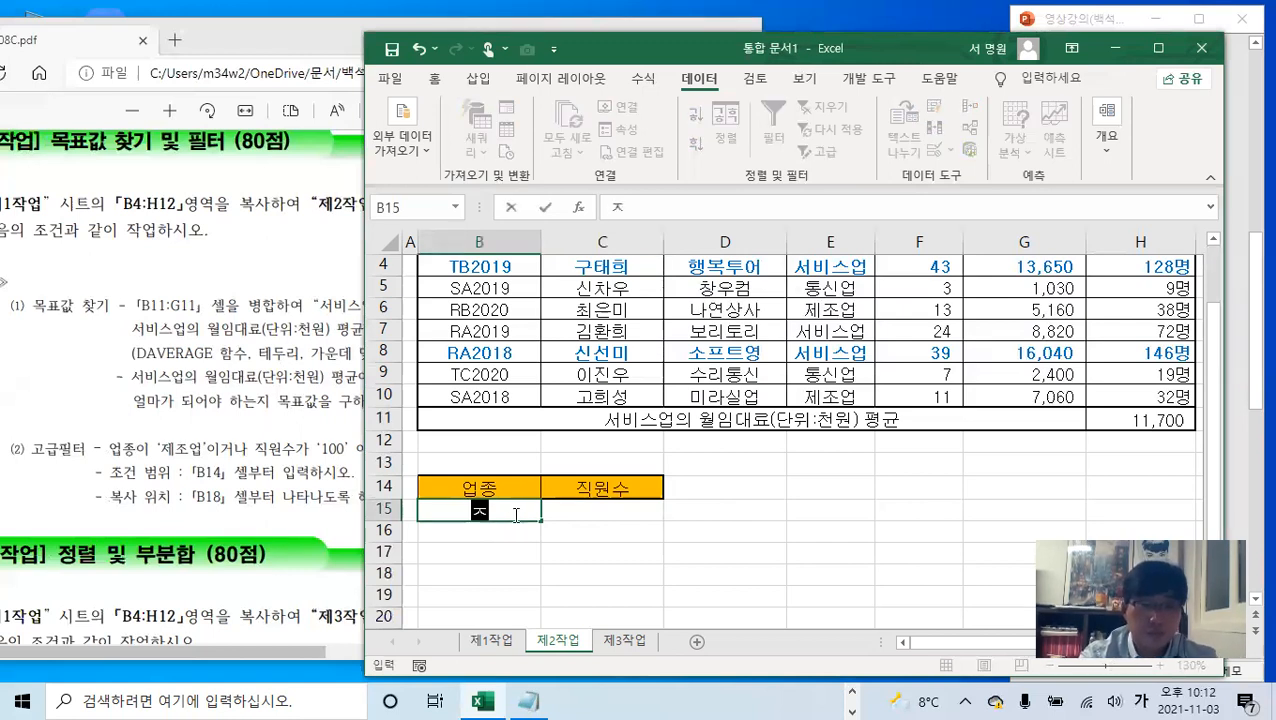
pyautogui.press('Escape')
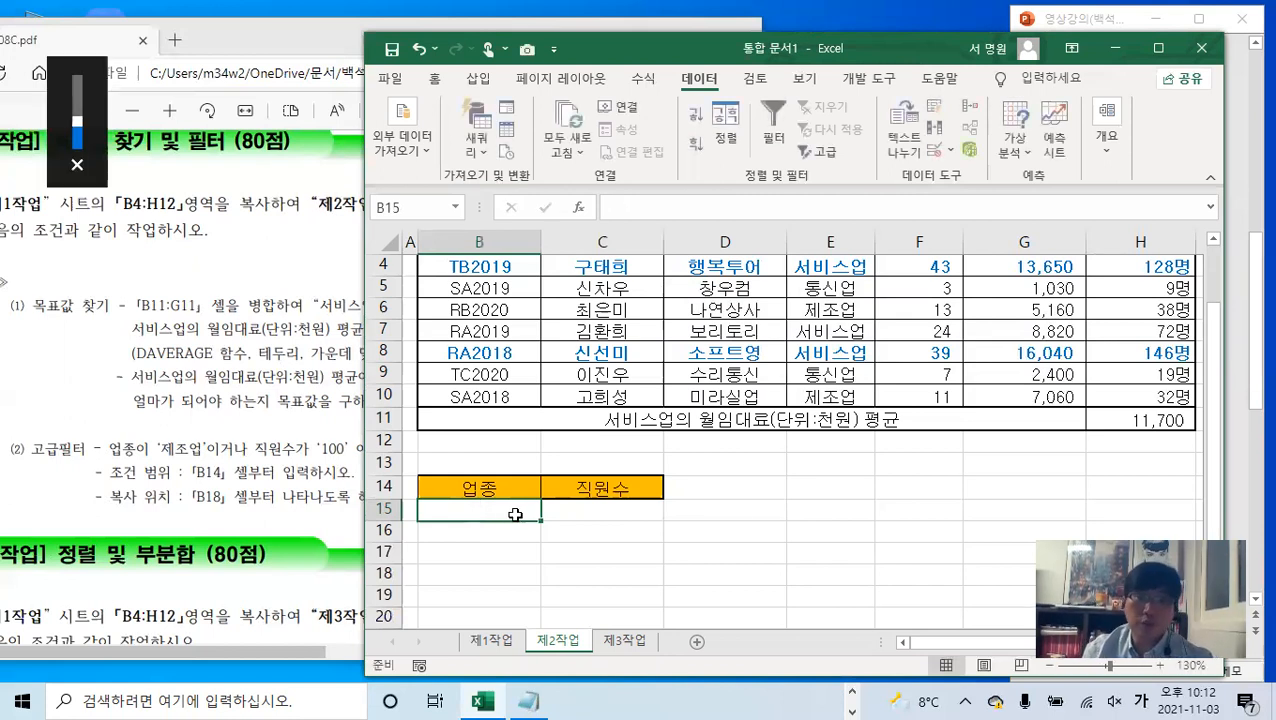
# - Copy the 제조업 entry from cell E6 into criteria cell B15 under 업종
pyautogui.click(738, 524)
pyautogui.scroll(1, 764, 511)
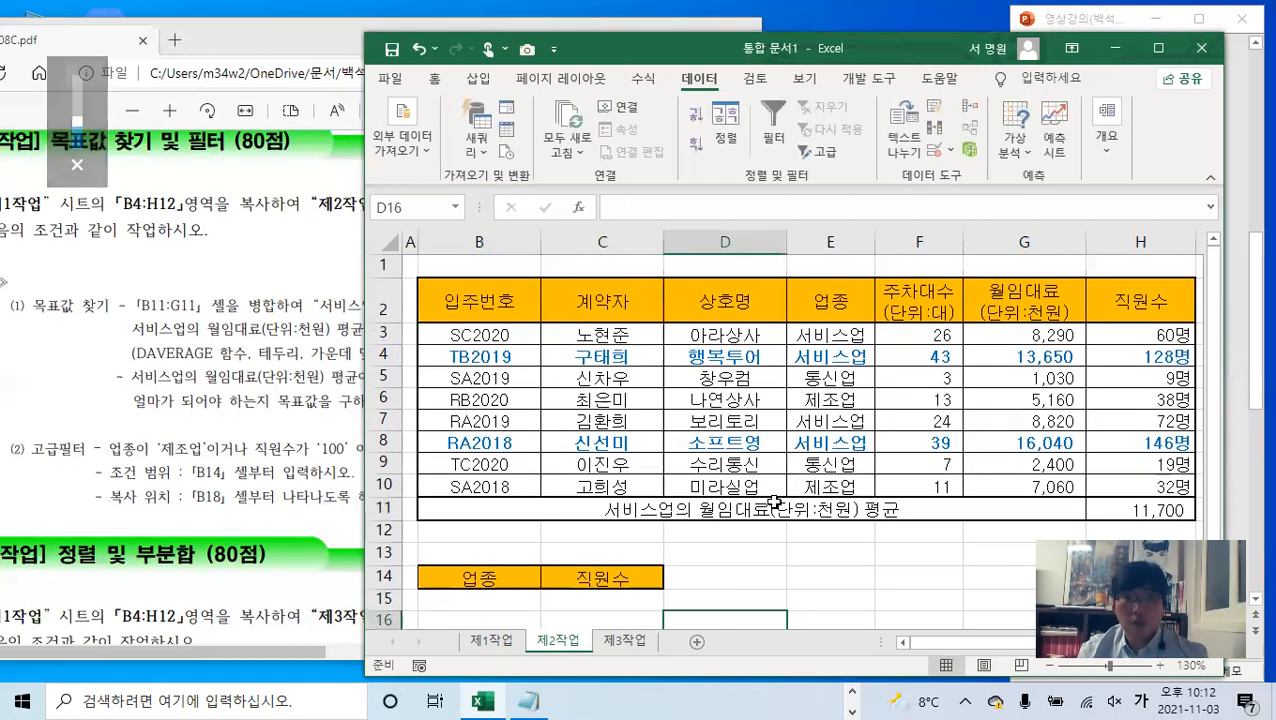
pyautogui.click(843, 399)
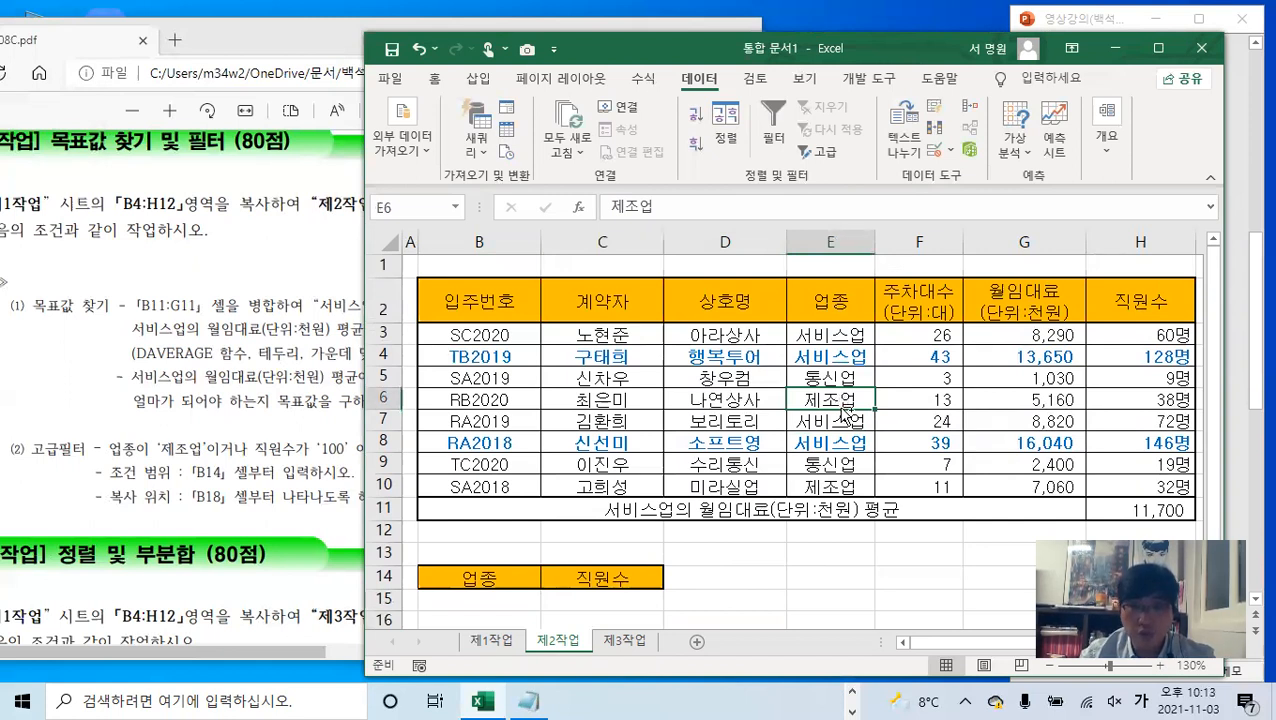
pyautogui.moveTo(843, 410); pyautogui.dragTo(507, 609)
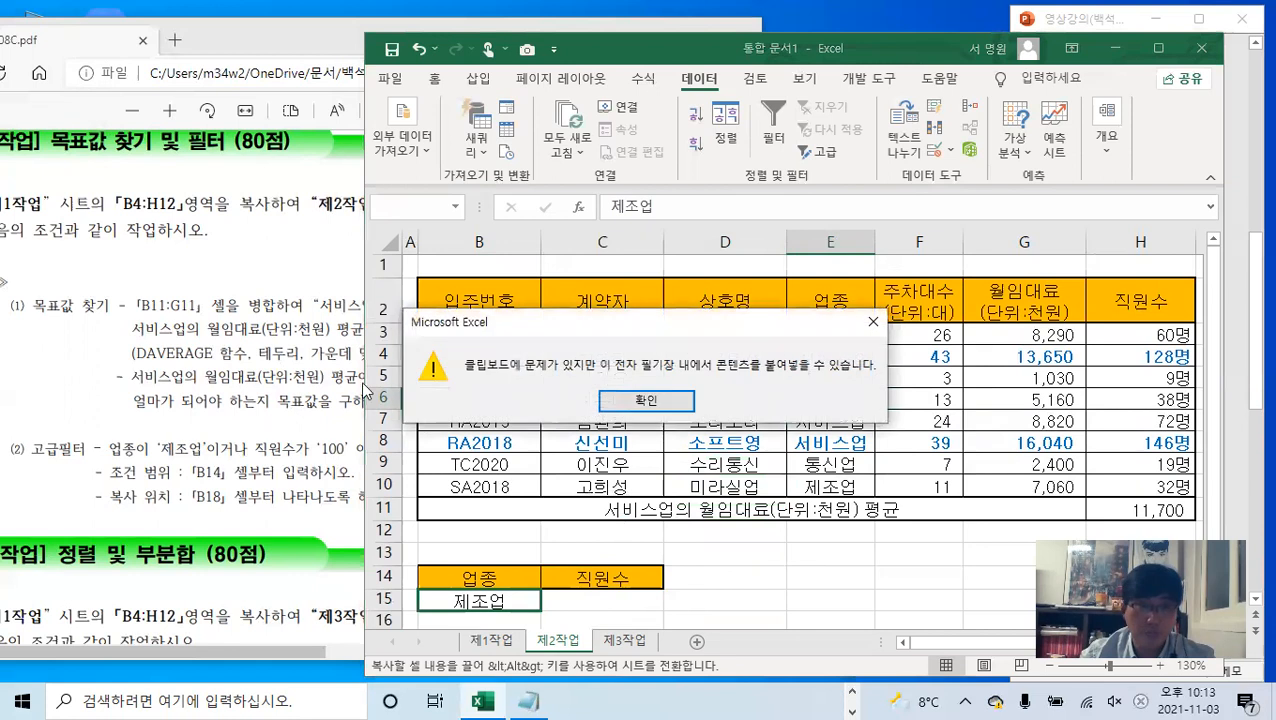
pyautogui.click(872, 321)
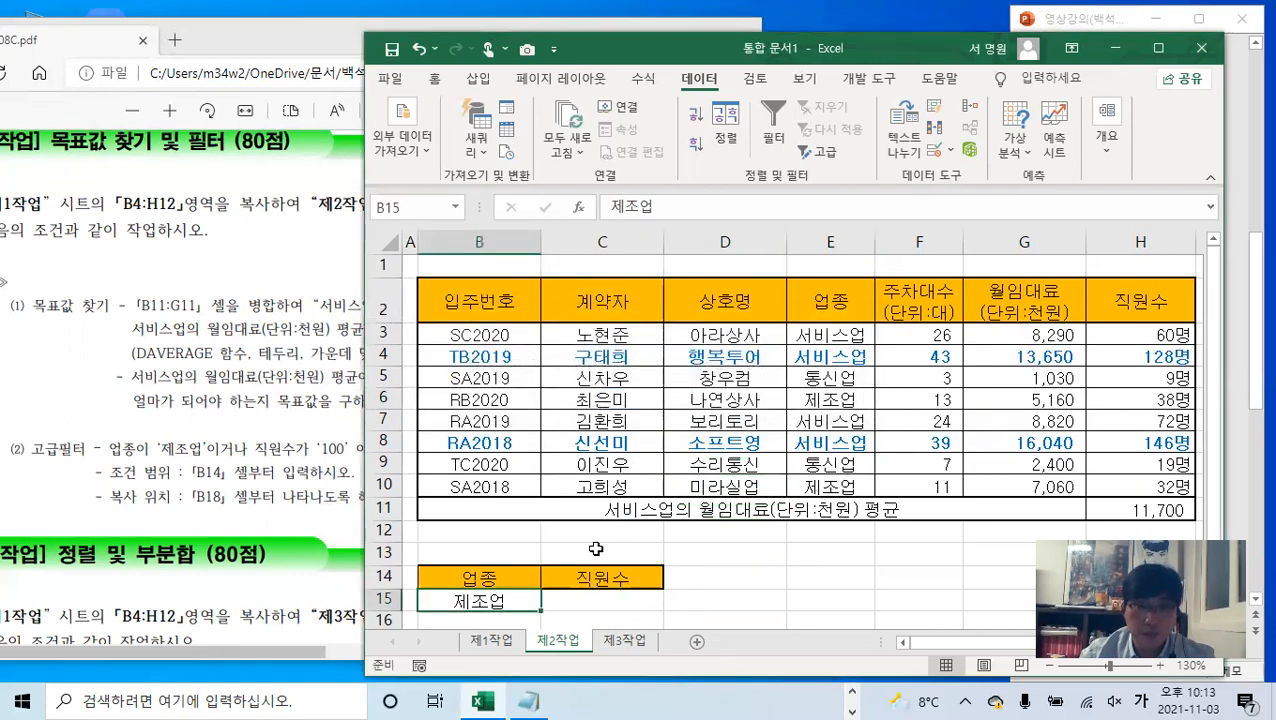
# - Switch to the PDF instructions and highlight the word 이거나 in the advanced filter condition
pyautogui.press('Right')
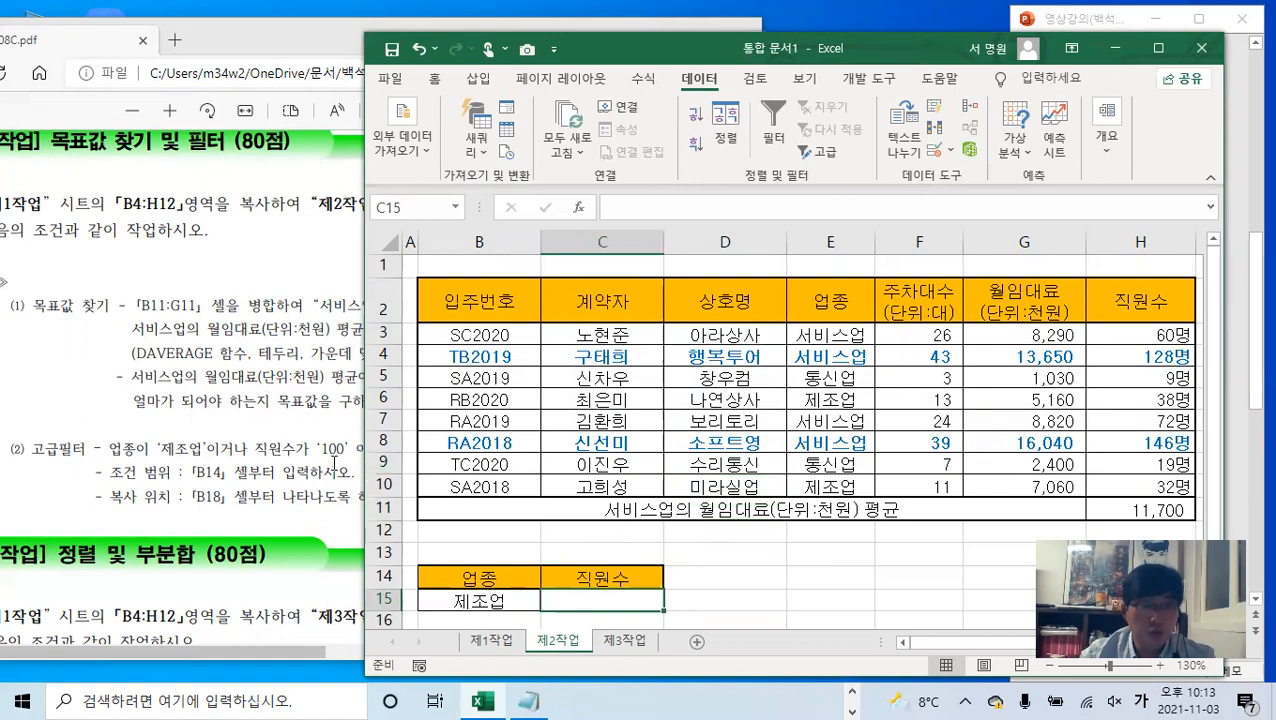
pyautogui.click(333, 430)
pyautogui.click(931, 563)
pyautogui.moveTo(209, 450); pyautogui.dragTo(244, 452)
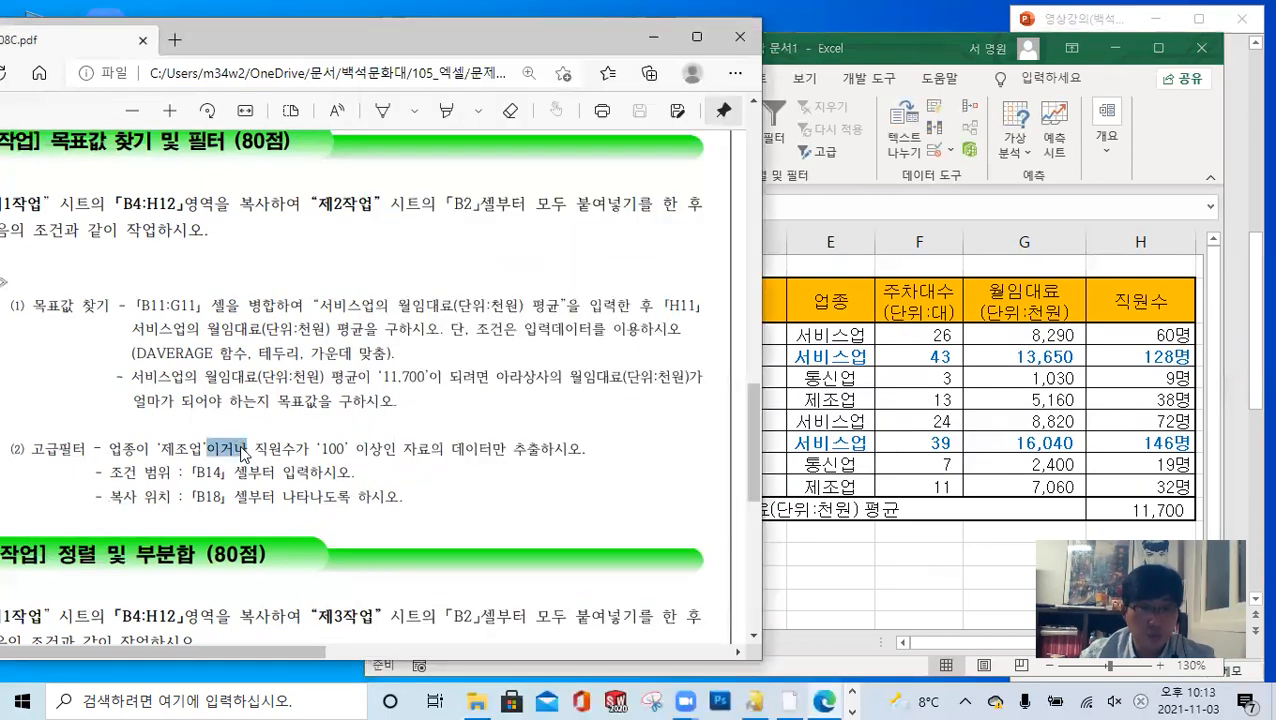
# - Return to Excel and enter the 직원수 criterion >=100 in cell C16, one row below the 제조업 criterion
pyautogui.click(927, 588)
pyautogui.scroll(-1, 618, 516)
pyautogui.scroll(-1, 619, 516)
pyautogui.click(604, 471)
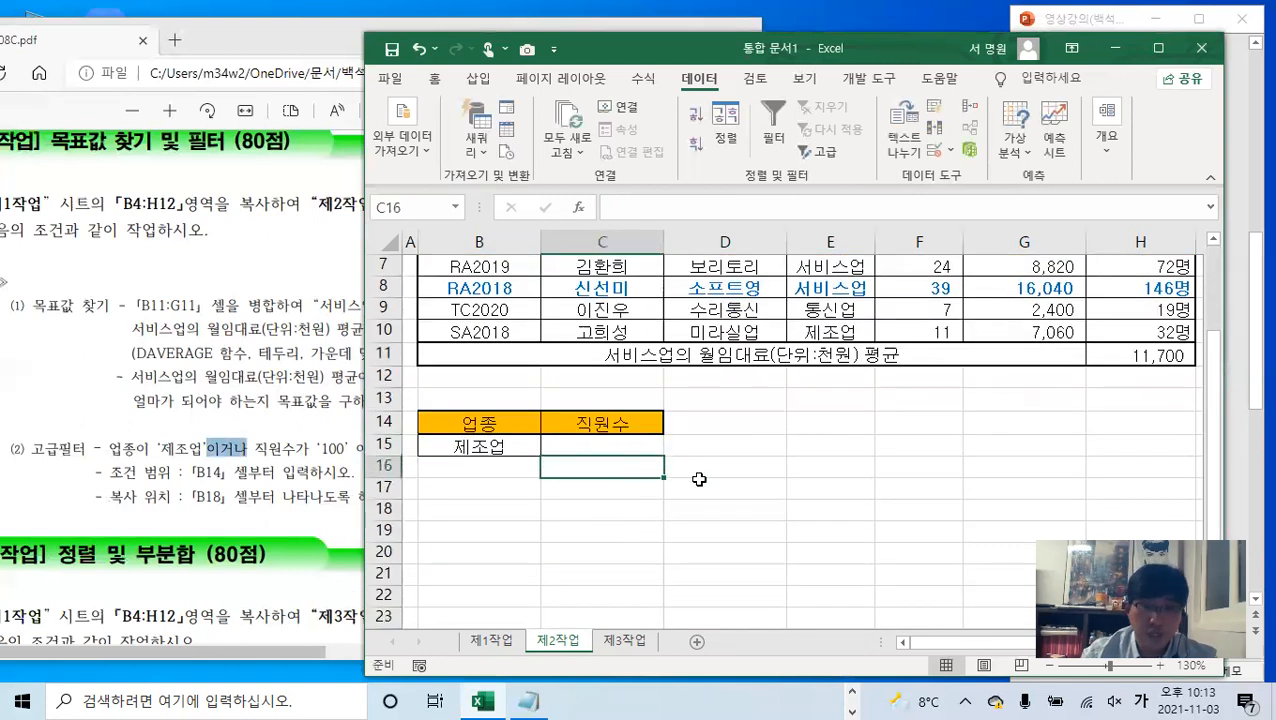
pyautogui.write('>=1')
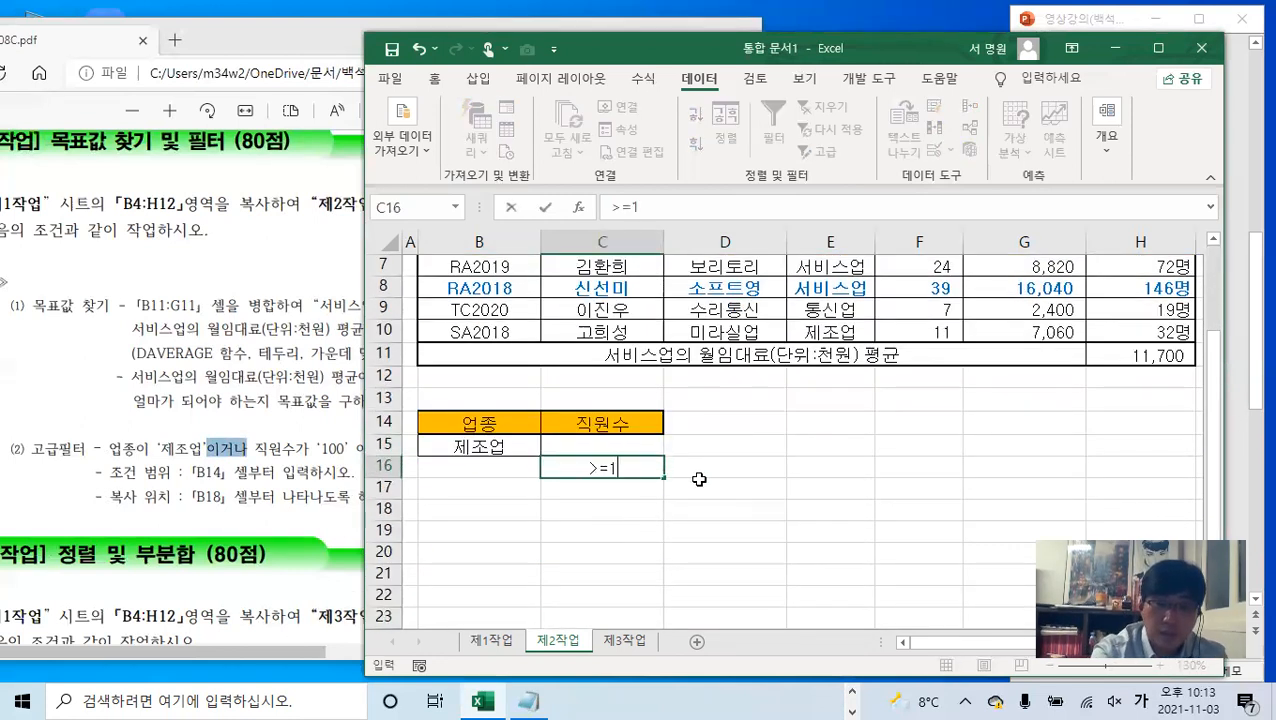
pyautogui.write('00')
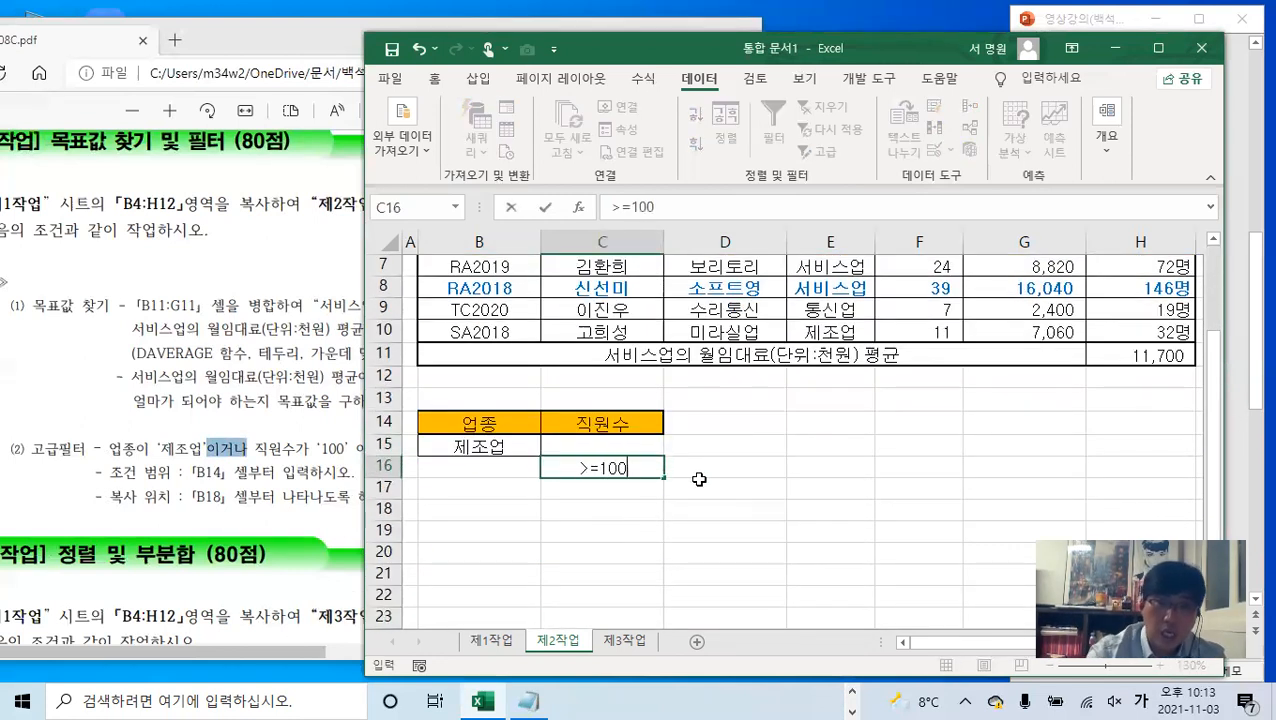
pyautogui.click(355, 440)
pyautogui.click(927, 473)
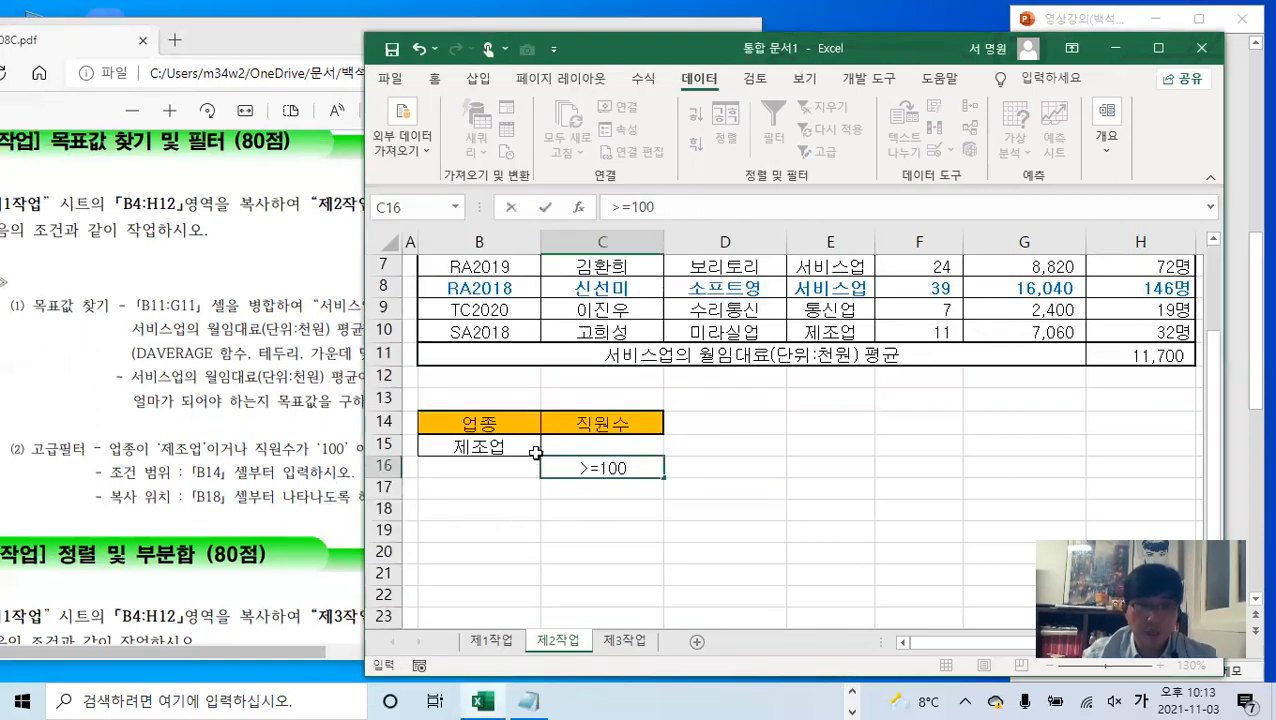
# - Apply all borders and a thick outside border to the criteria range B14:C16
pyautogui.moveTo(479, 423); pyautogui.dragTo(600, 468)
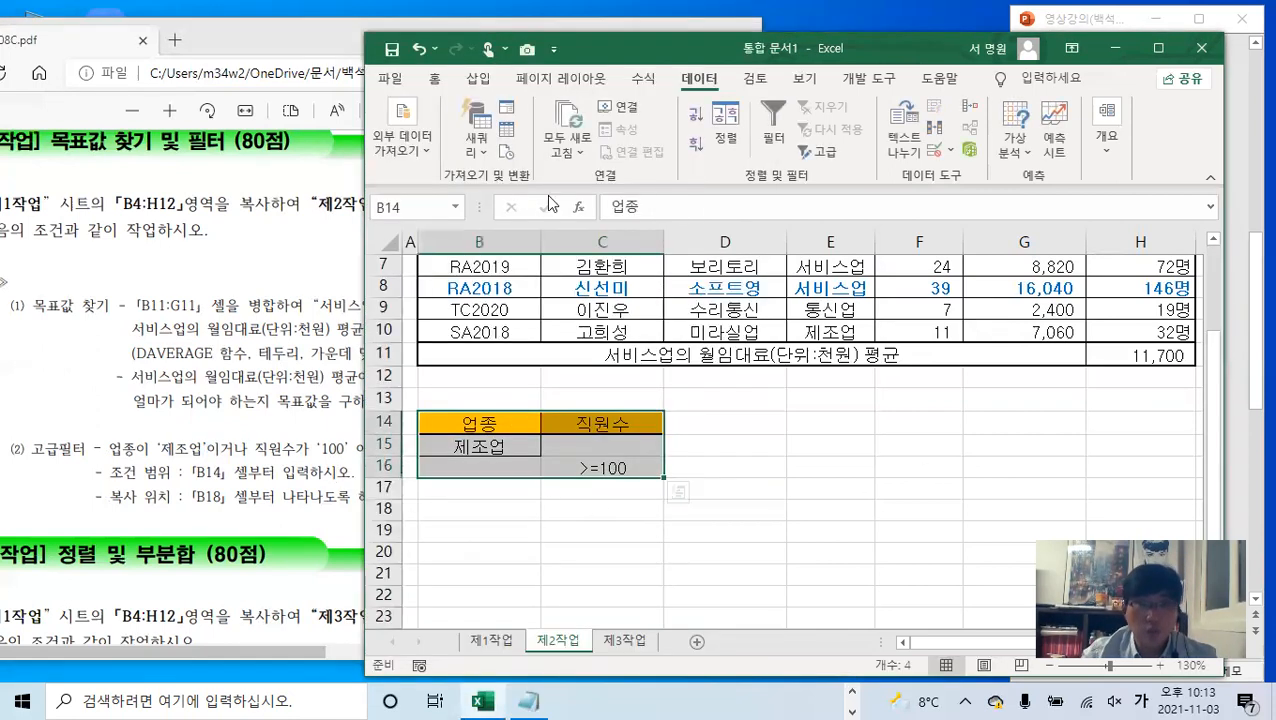
pyautogui.click(436, 80)
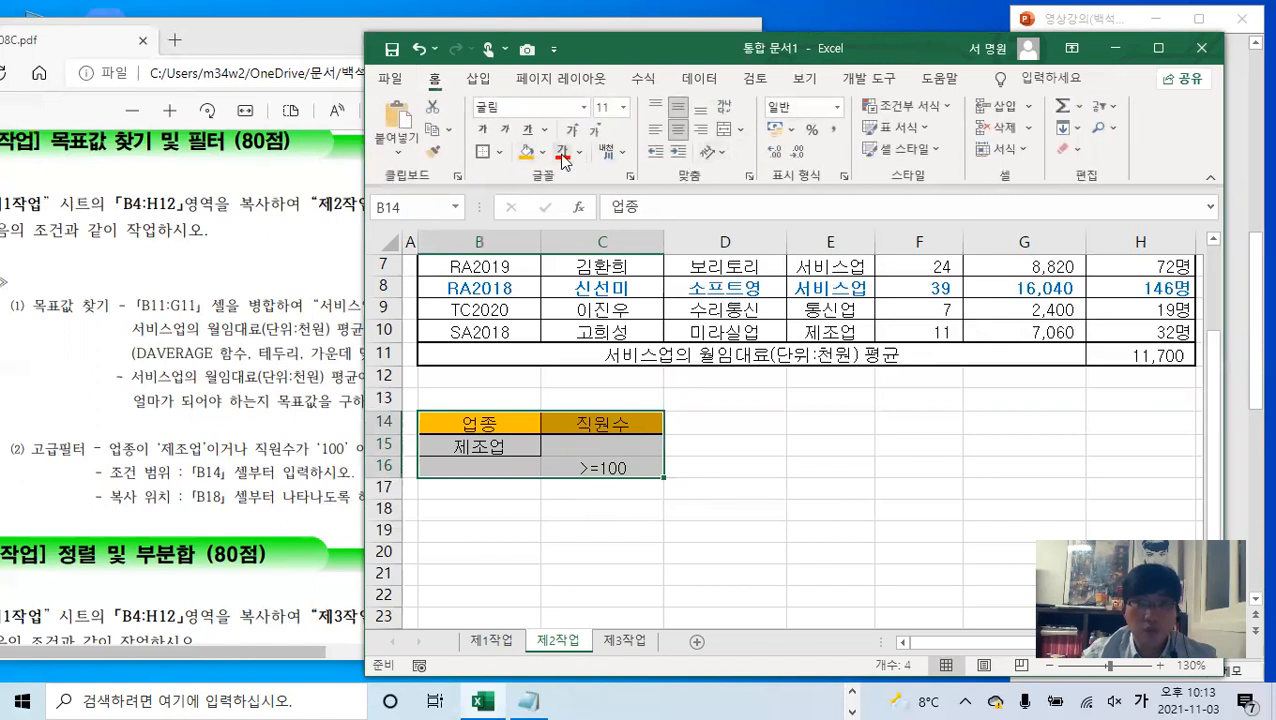
pyautogui.click(503, 154)
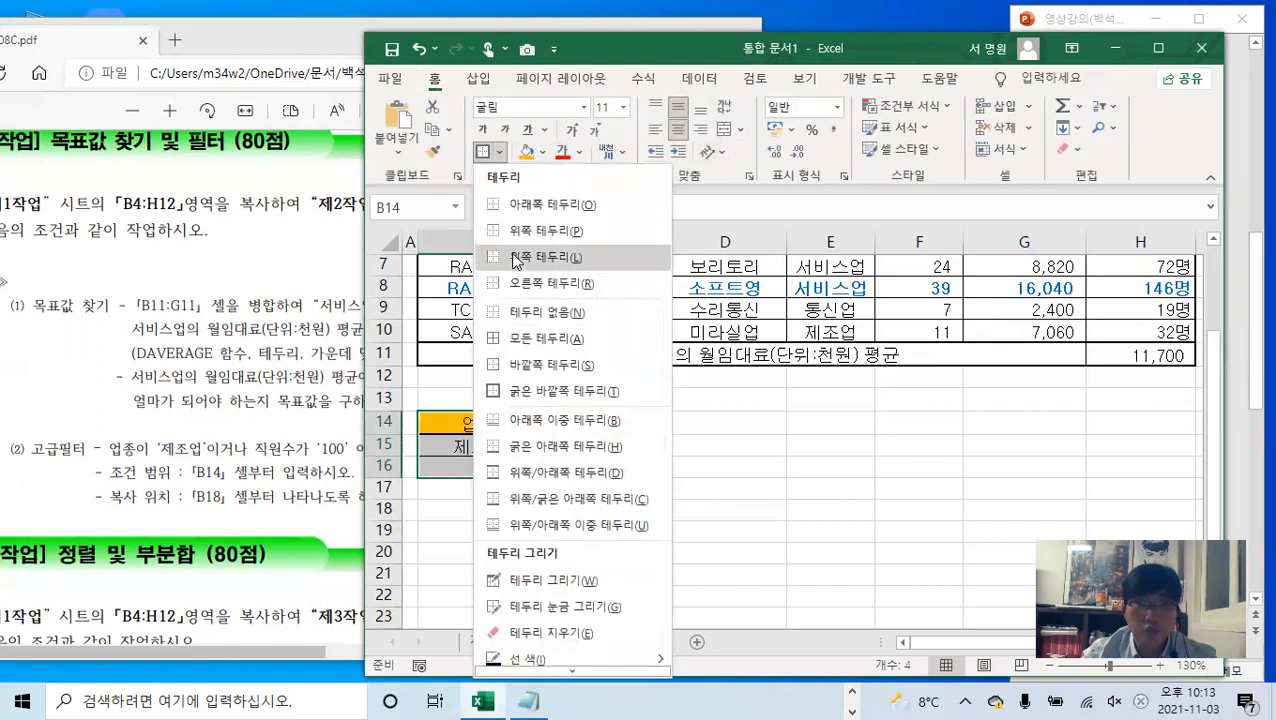
pyautogui.click(535, 350)
pyautogui.click(500, 152)
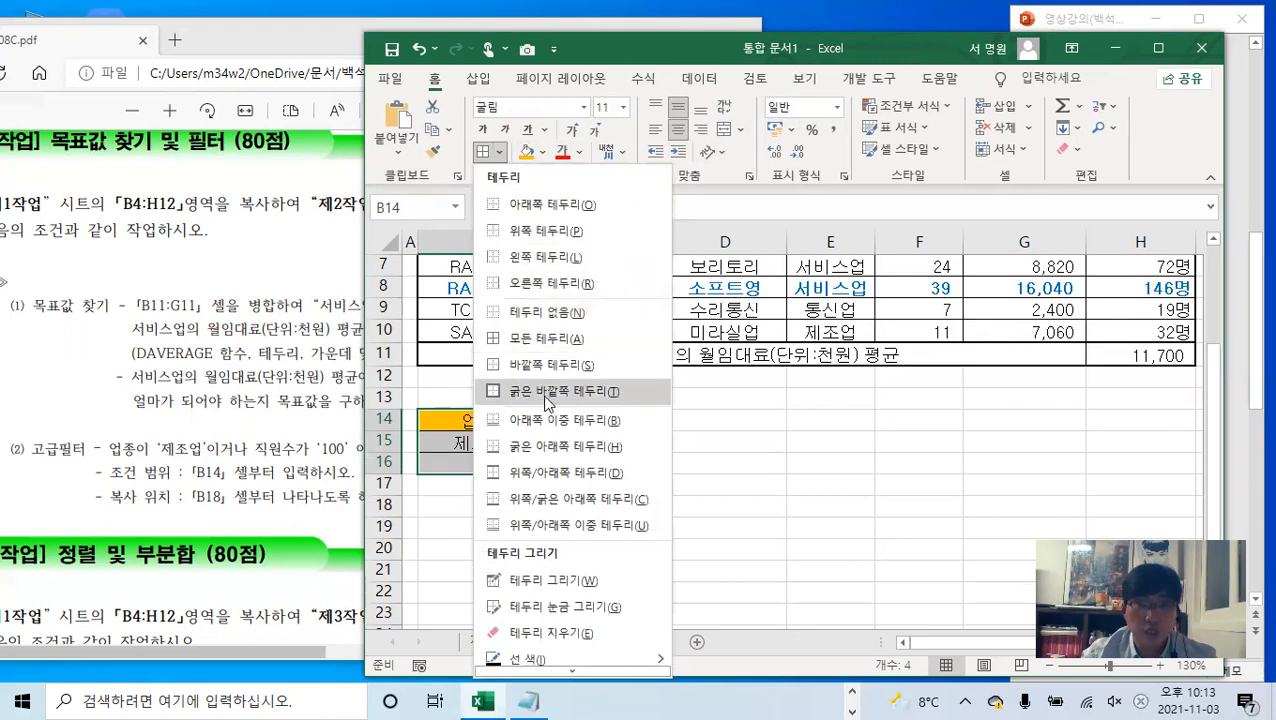
pyautogui.click(516, 388)
# - Add a thick outside border around the criteria headers B14:C14
pyautogui.moveTo(487, 416); pyautogui.dragTo(600, 422)
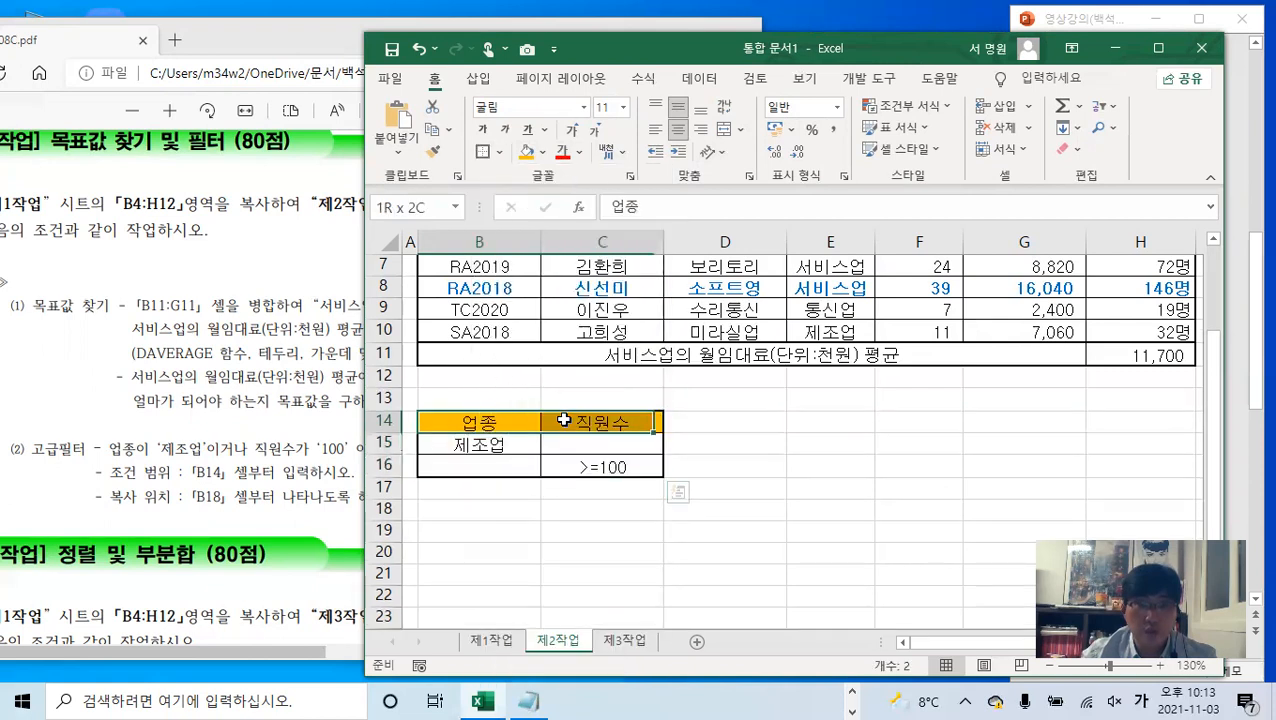
pyautogui.click(500, 154)
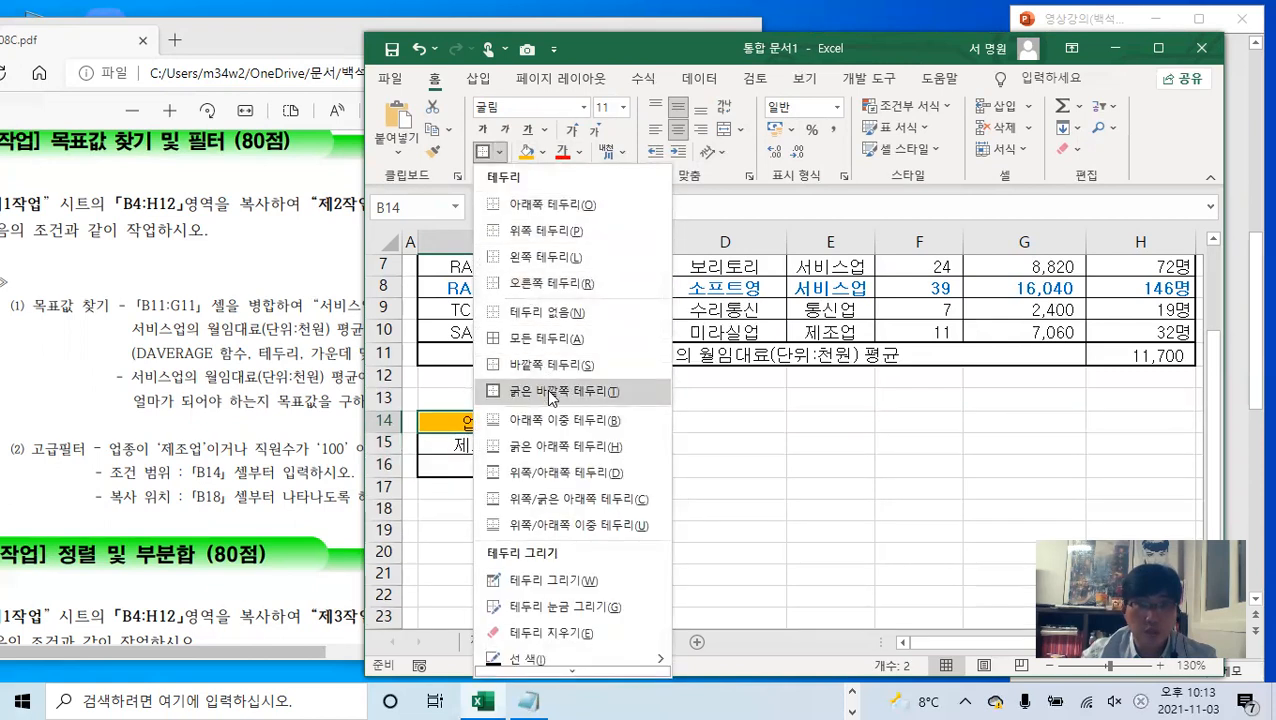
pyautogui.click(520, 397)
pyautogui.click(817, 438)
# - Start an advanced filter on the table B2:H10 and set it to copy the results to another location
pyautogui.scroll(2, 569, 358)
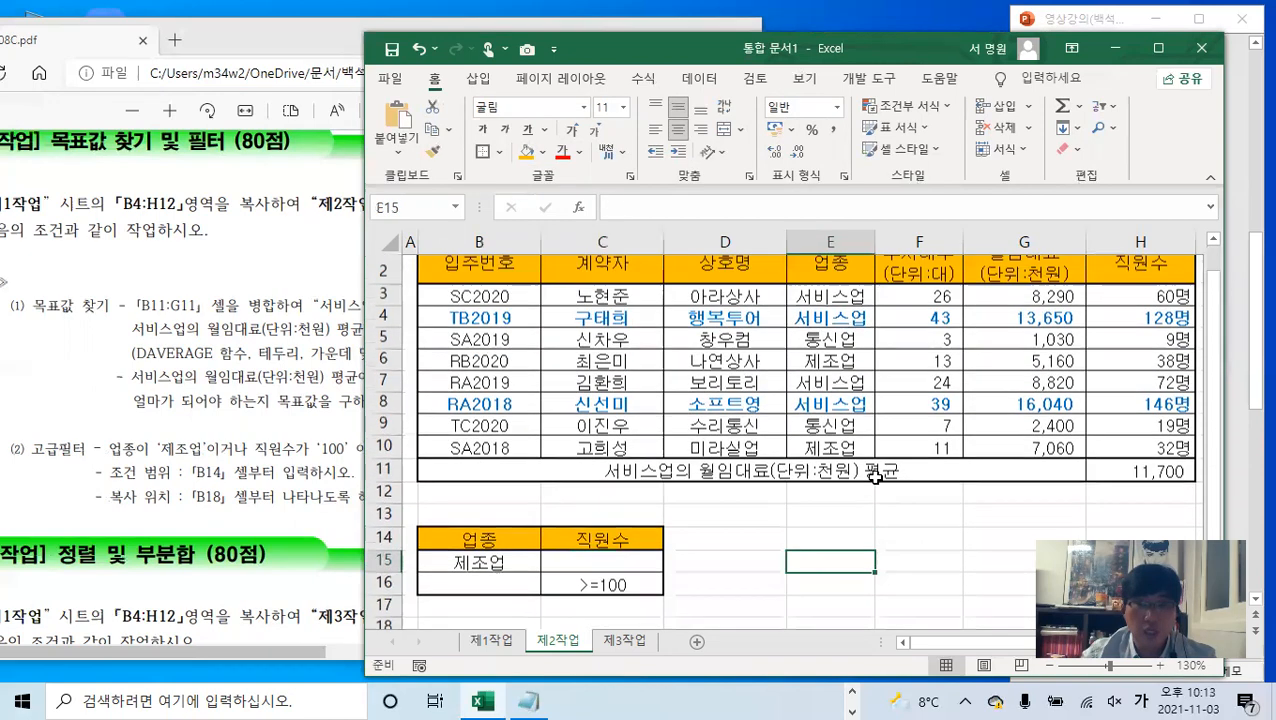
pyautogui.moveTo(513, 300); pyautogui.dragTo(1119, 480)
pyautogui.hotkey('ctrl', 'q')
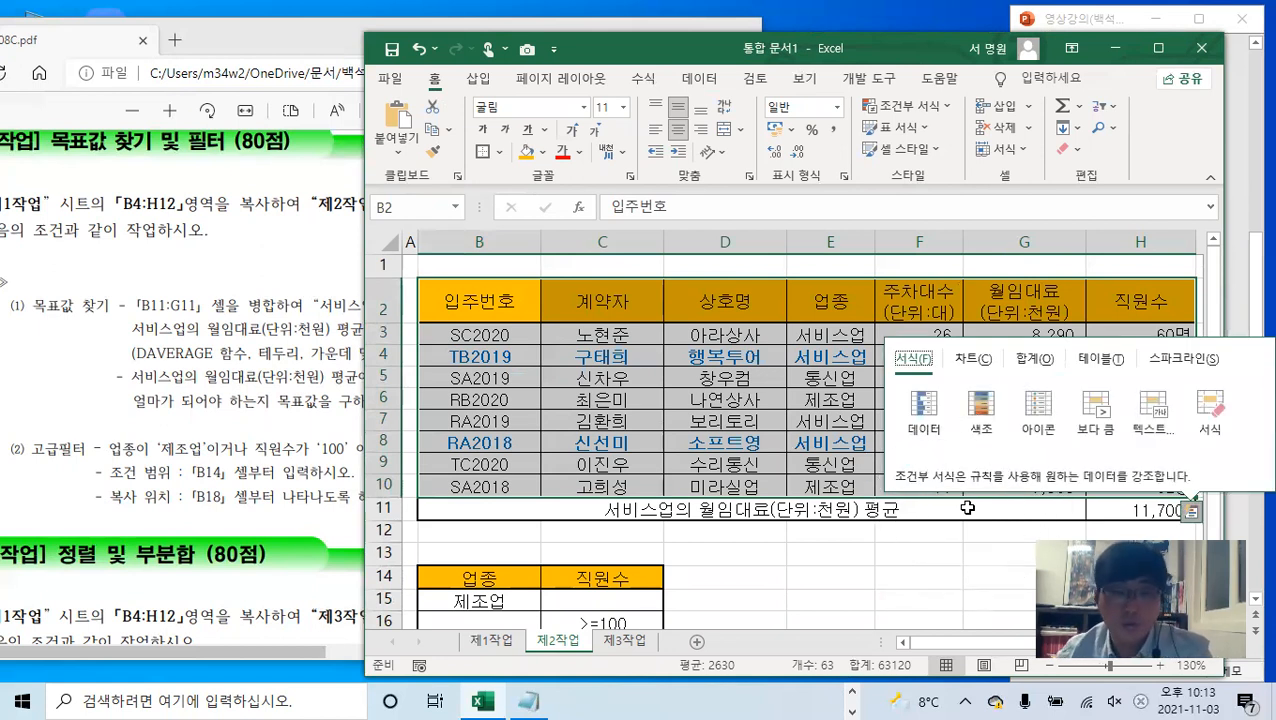
pyautogui.press('Escape')
pyautogui.click(699, 78)
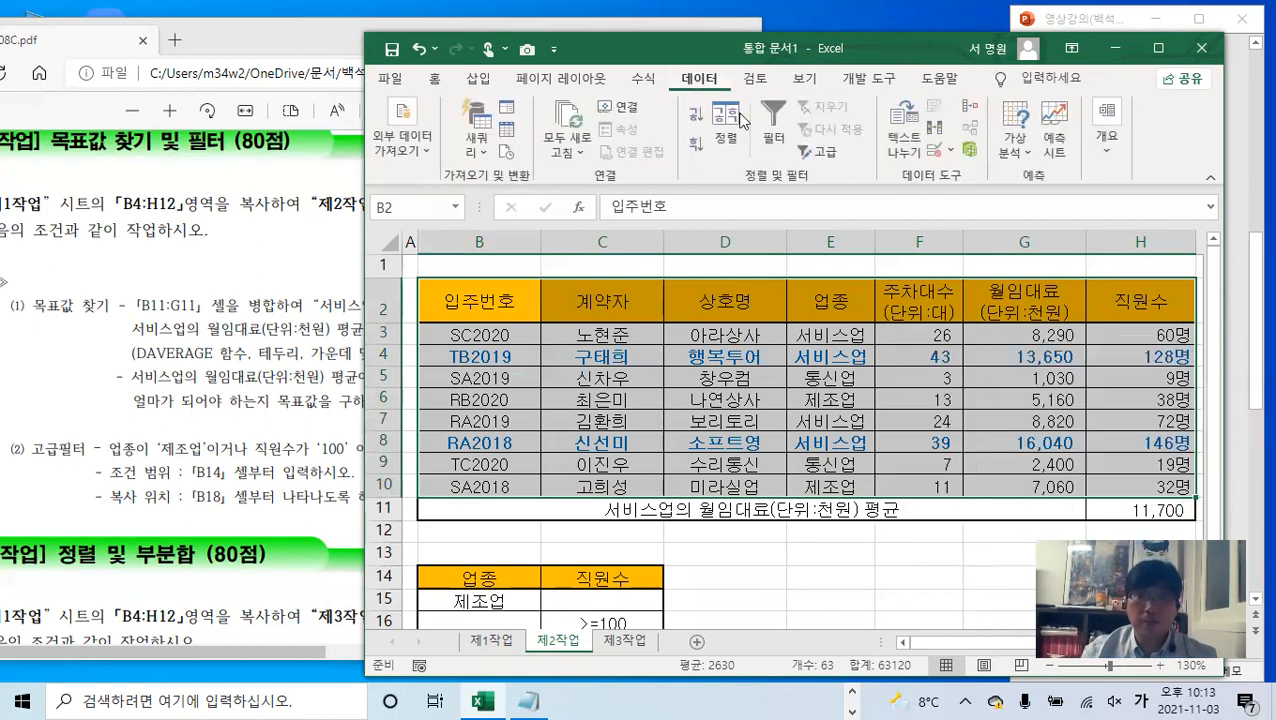
pyautogui.click(825, 155)
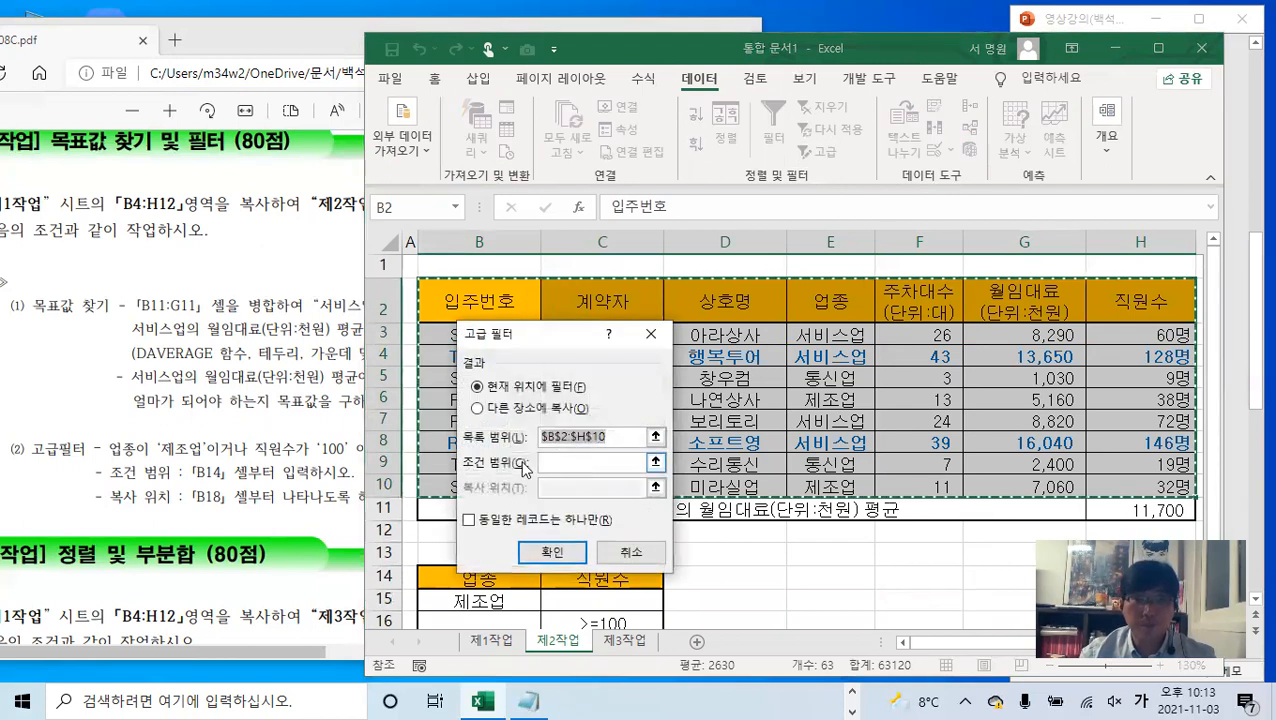
pyautogui.click(517, 411)
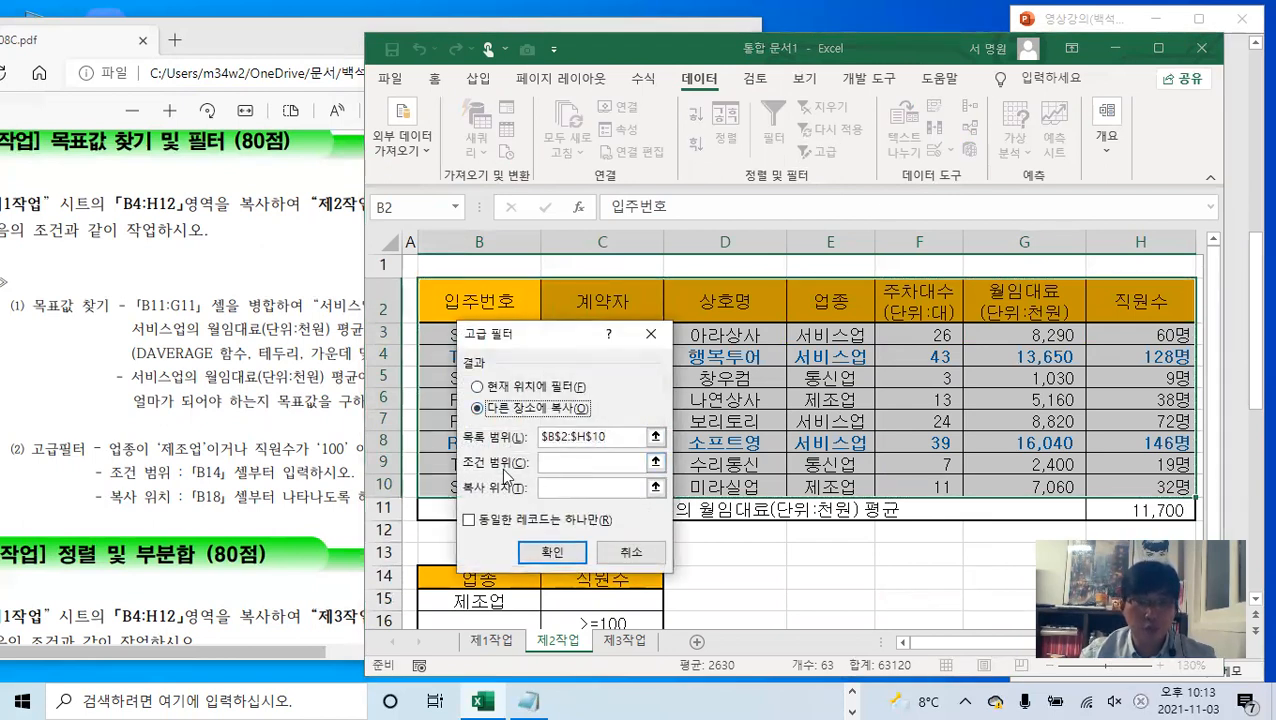
# - Set the advanced filter's criteria range to B14:C16
pyautogui.click(568, 463)
pyautogui.moveTo(530, 338); pyautogui.dragTo(900, 208)
pyautogui.scroll(-2, 526, 385)
pyautogui.moveTo(480, 423); pyautogui.dragTo(625, 468)
# - Set the copy destination to cell B18 and run the advanced filter
pyautogui.click(915, 357)
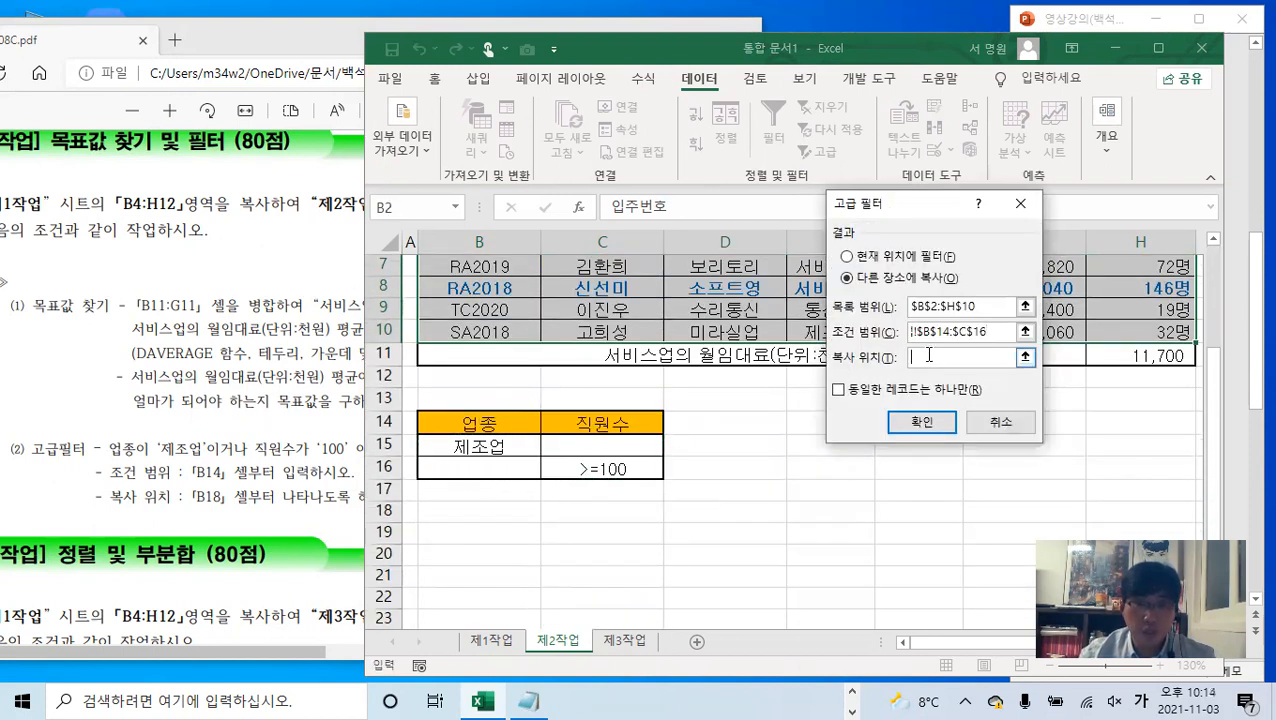
pyautogui.click(478, 512)
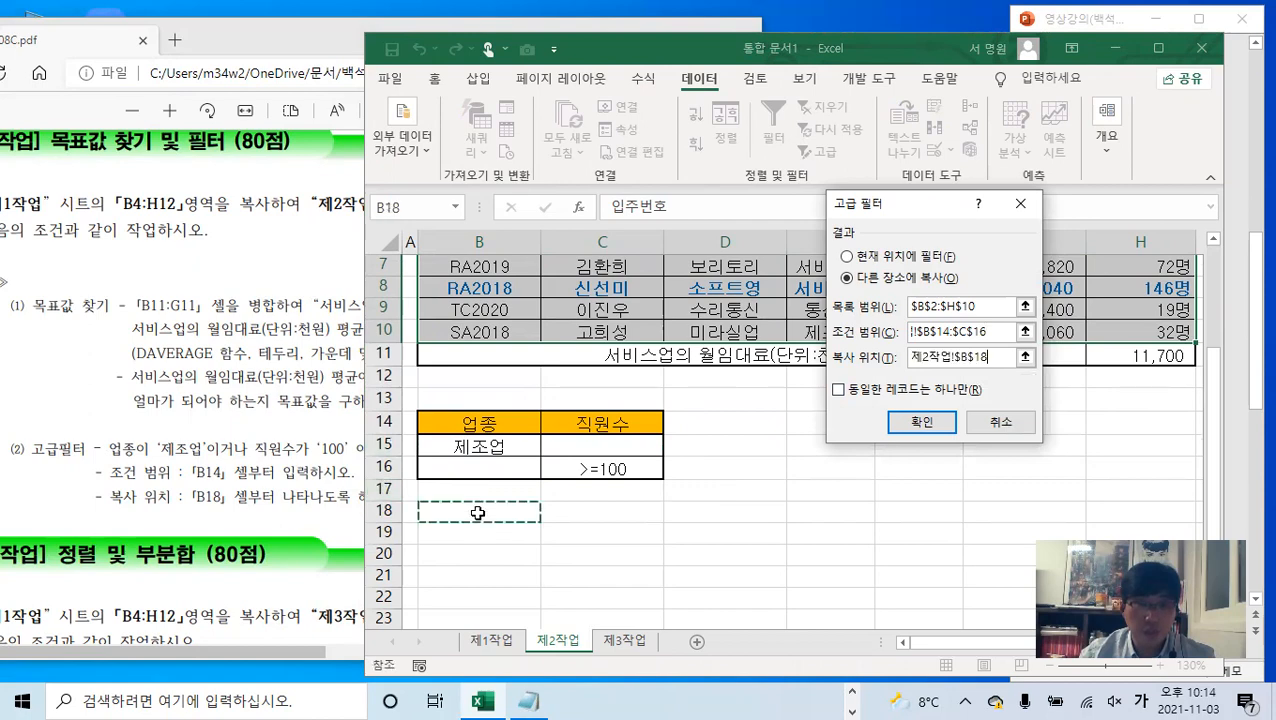
pyautogui.click(922, 422)
pyautogui.scroll(-4, 578, 474)
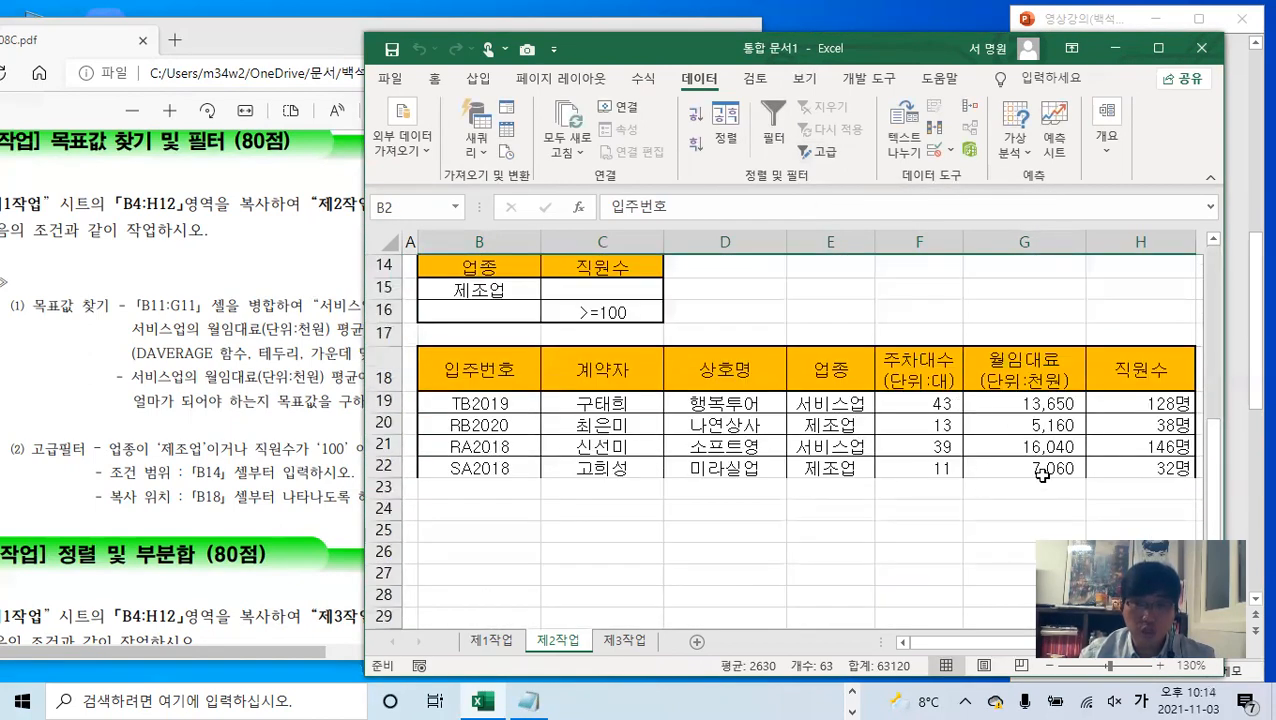
# - Add a thick outside border around the extracted filter results in B18:H22
pyautogui.moveTo(462, 380); pyautogui.dragTo(1150, 457)
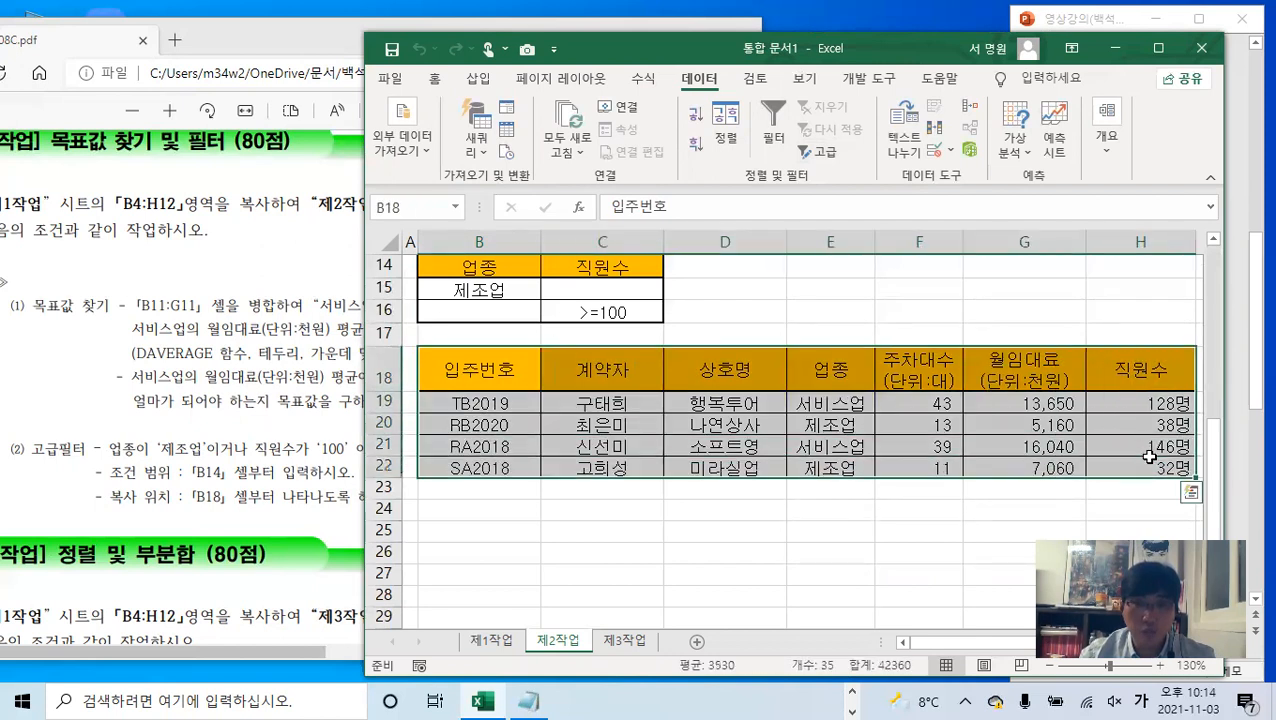
pyautogui.click(434, 79)
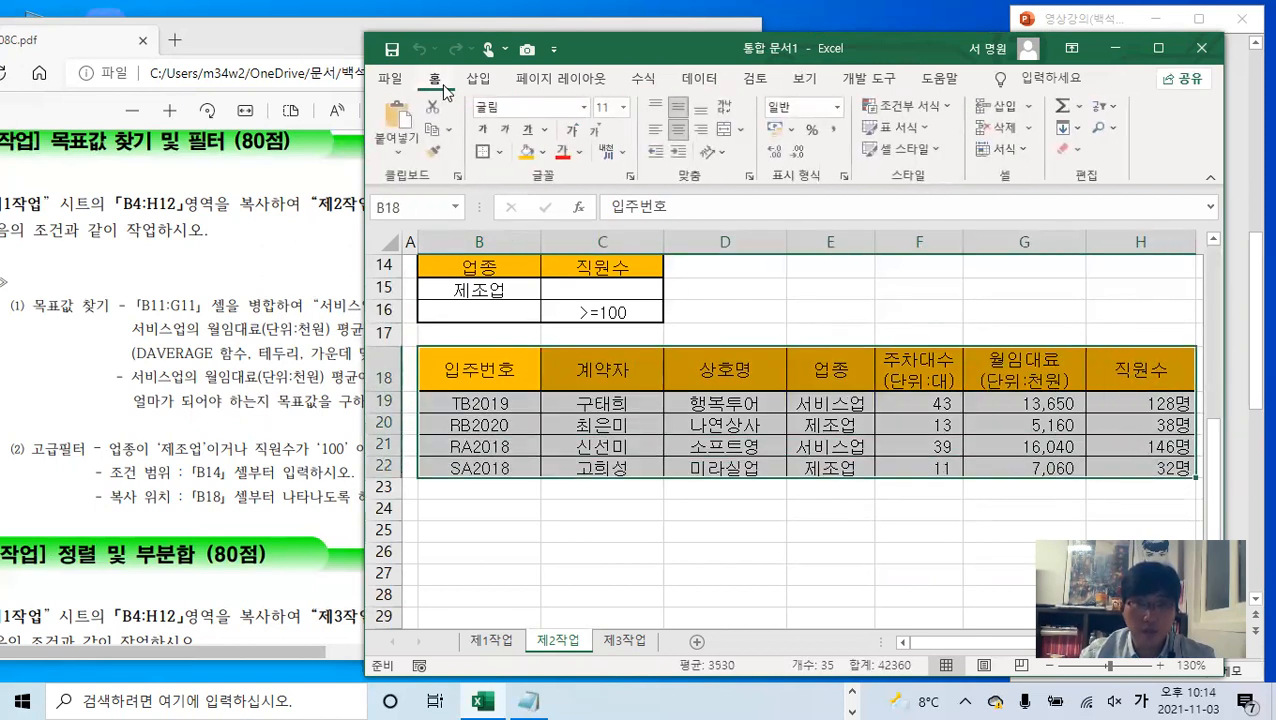
pyautogui.click(499, 151)
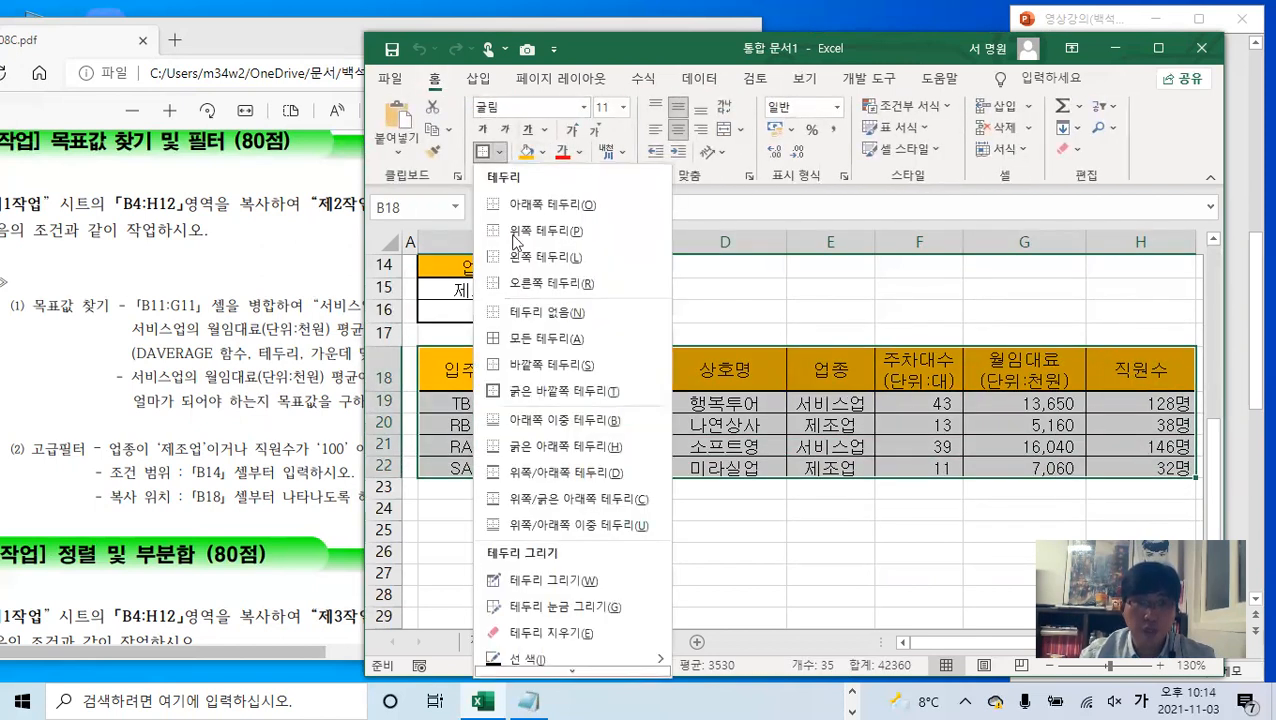
pyautogui.click(545, 392)
pyautogui.click(712, 292)
pyautogui.click(251, 477)
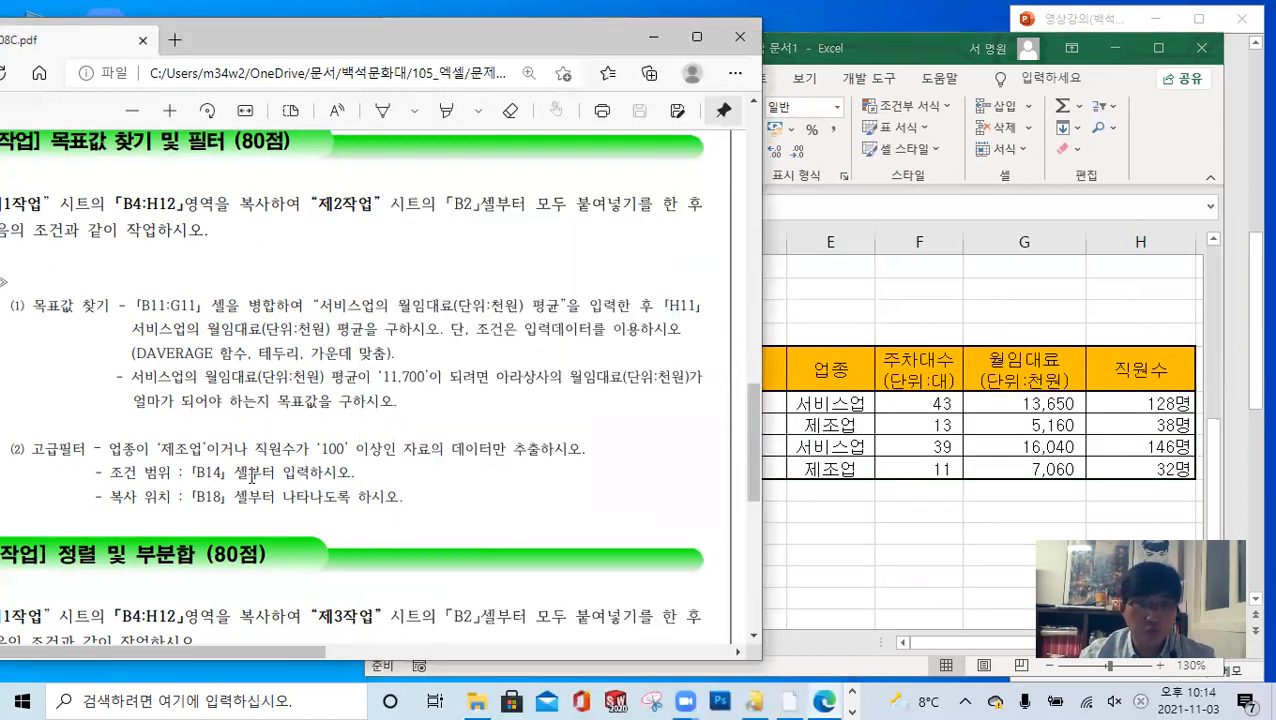
pyautogui.click(810, 314)
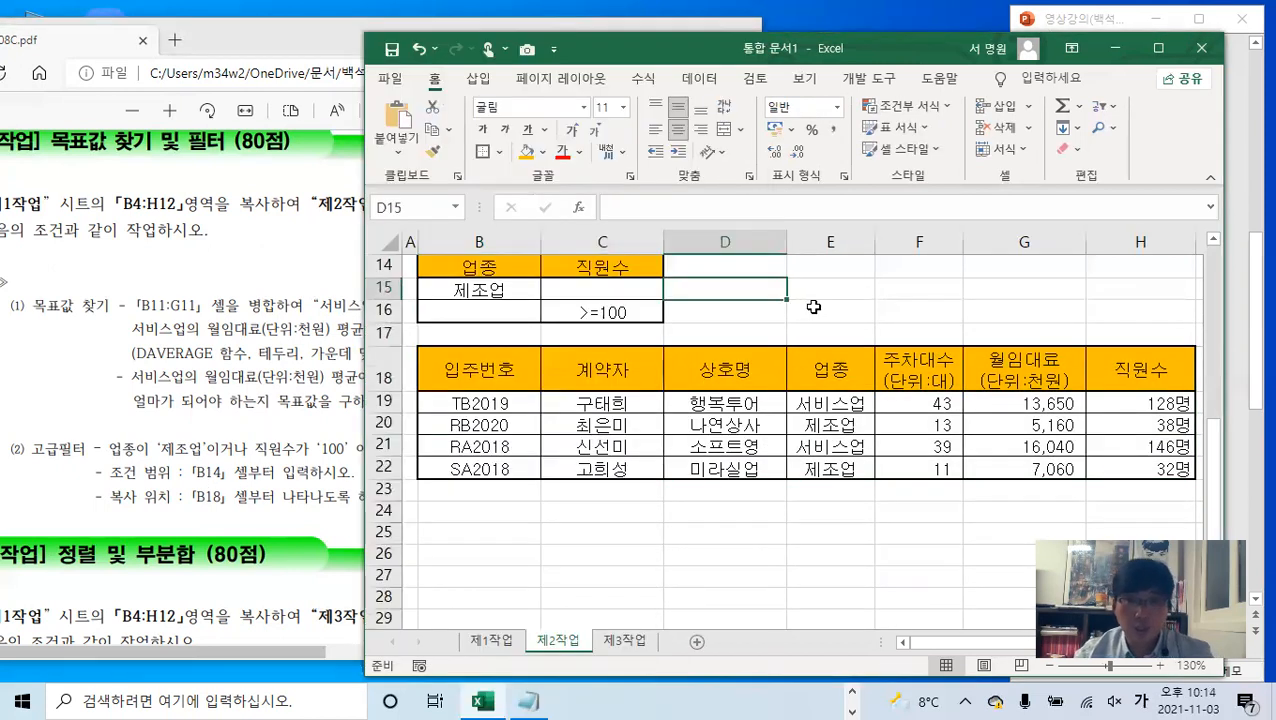
pyautogui.click(838, 332)
pyautogui.click(846, 318)
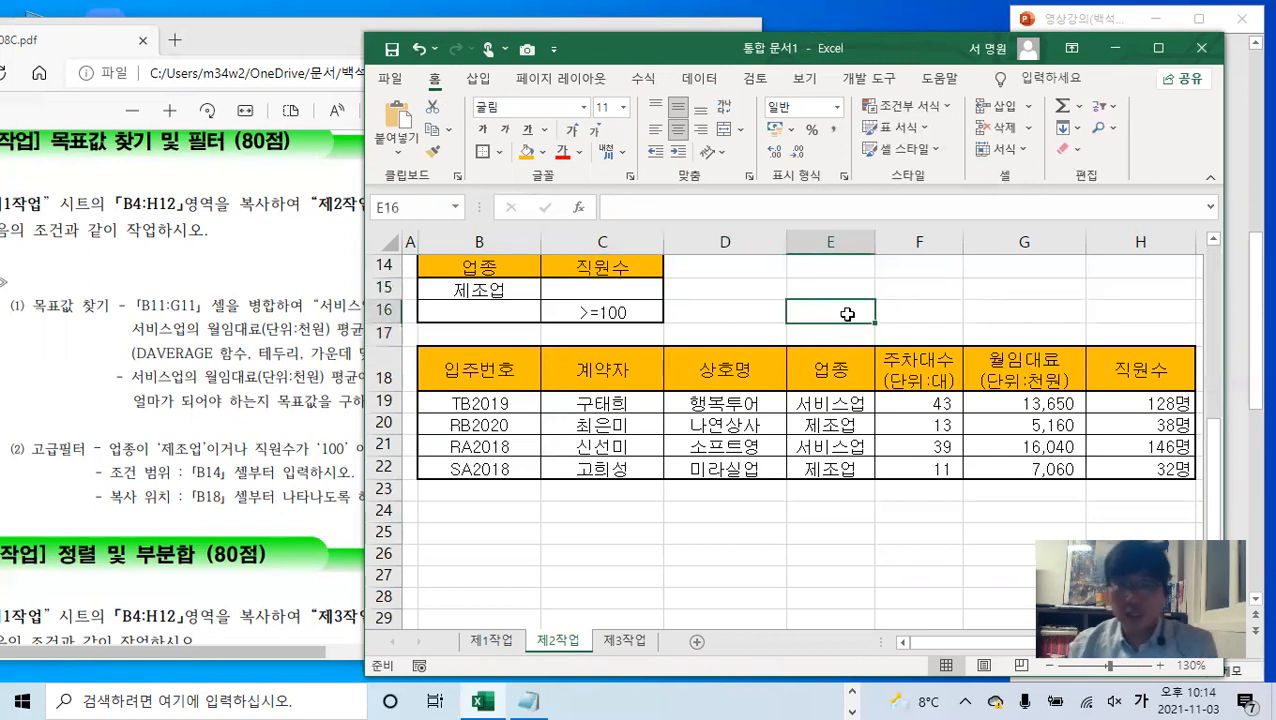
# - Delete the 계약자, 업종 and 주차대수 columns from the filter results in rows 18 to 22, shifting the remaining cells left
pyautogui.moveTo(628, 374); pyautogui.dragTo(630, 470)
pyautogui.keyDown('ctrl'); pyautogui.moveTo(830, 370); pyautogui.dragTo(857, 465); pyautogui.keyUp('ctrl')
pyautogui.keyDown('ctrl'); pyautogui.moveTo(925, 372); pyautogui.dragTo(920, 470); pyautogui.keyUp('ctrl')
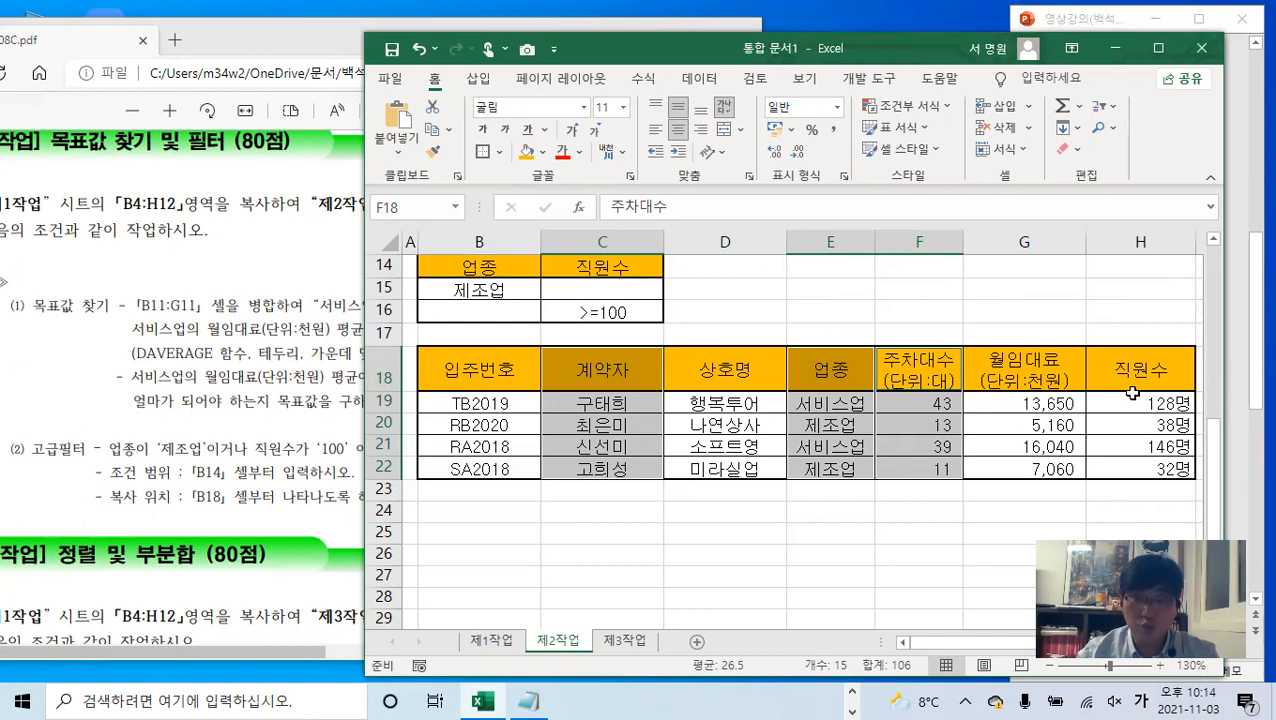
pyautogui.rightClick(614, 375)
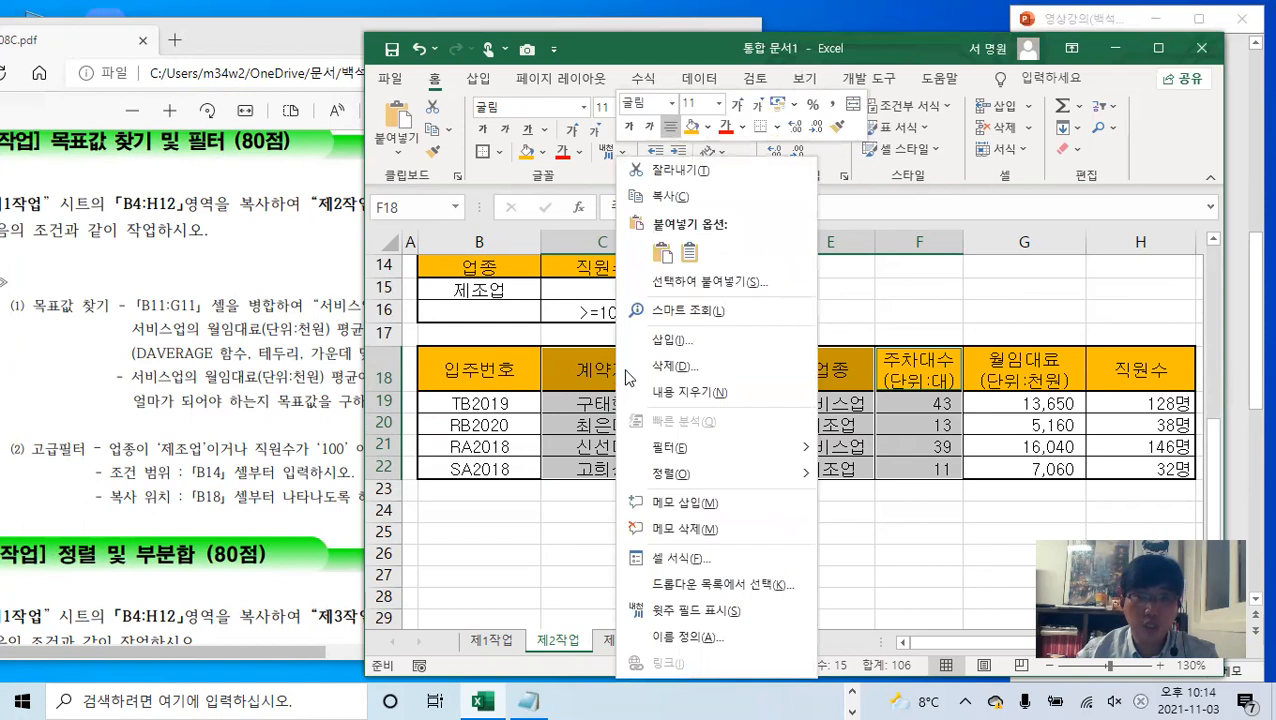
pyautogui.click(672, 366)
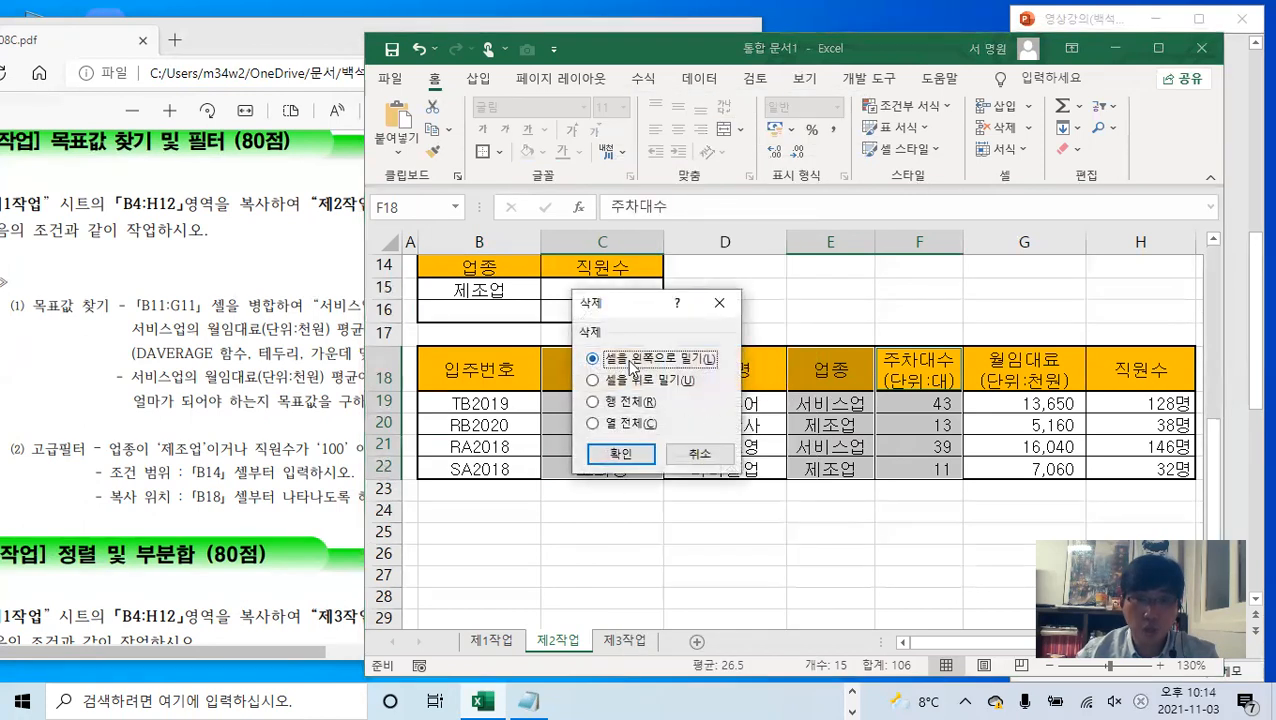
pyautogui.click(620, 453)
pyautogui.click(706, 556)
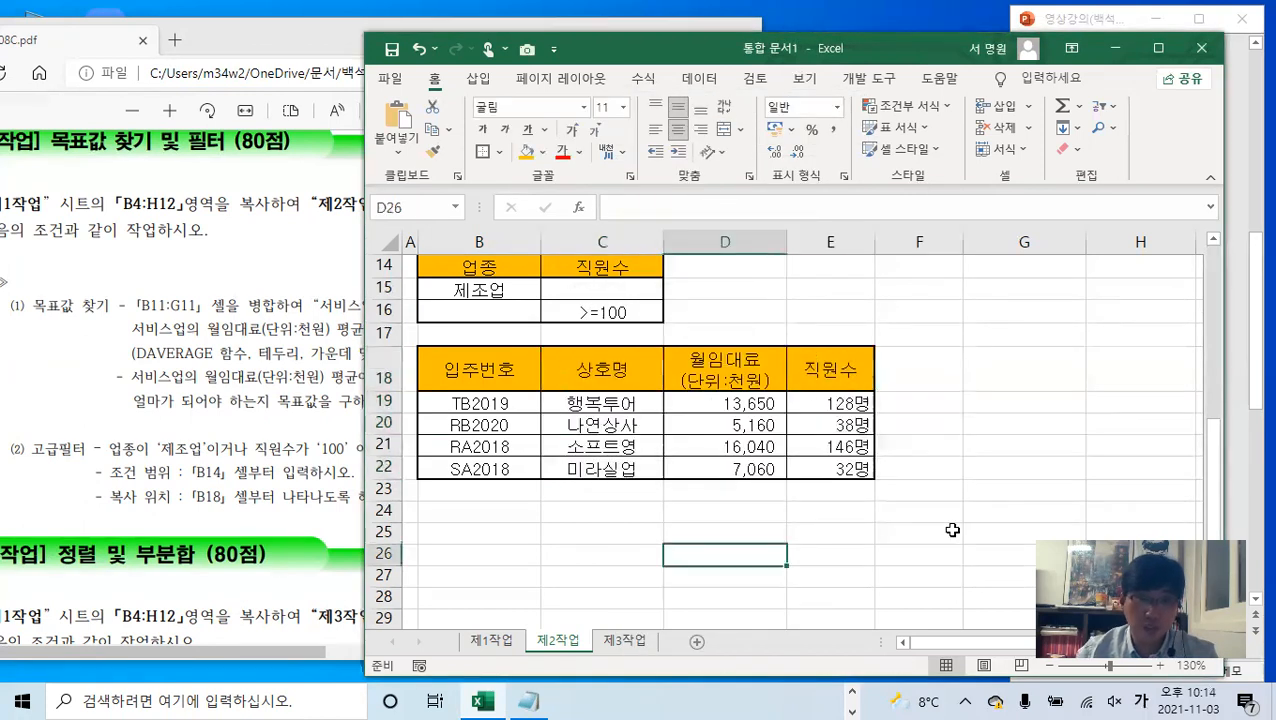
# - Reopen the advanced filter for B2:H10 with copying to another location, review the criteria range and copy destination, and cancel it
pyautogui.scroll(4, 800, 480)
pyautogui.moveTo(496, 272); pyautogui.dragTo(1150, 462)
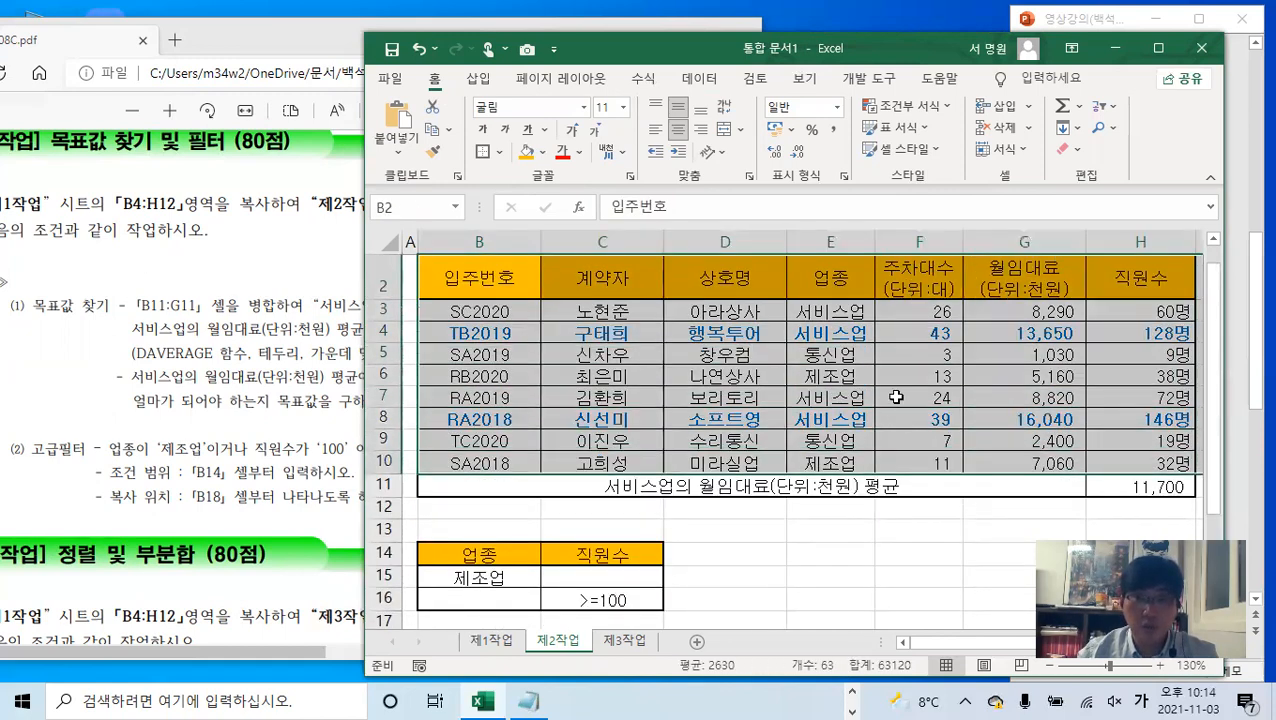
pyautogui.scroll(1, 896, 397)
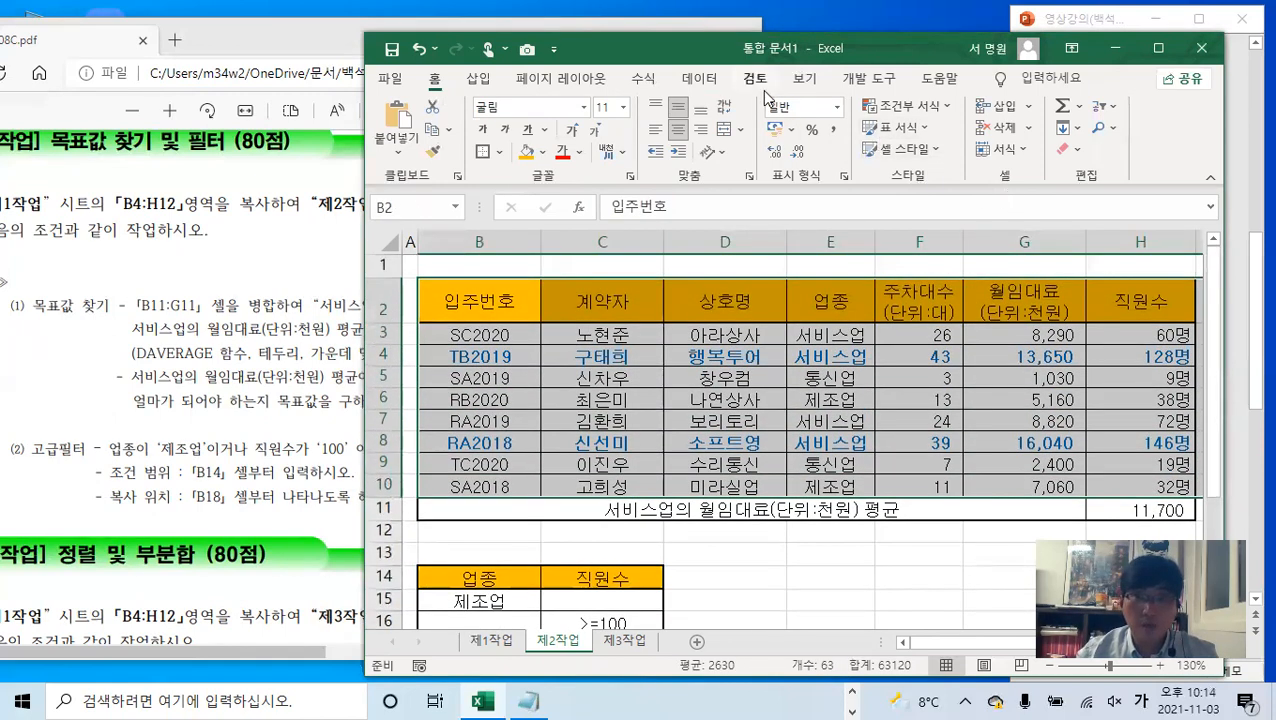
pyautogui.click(699, 78)
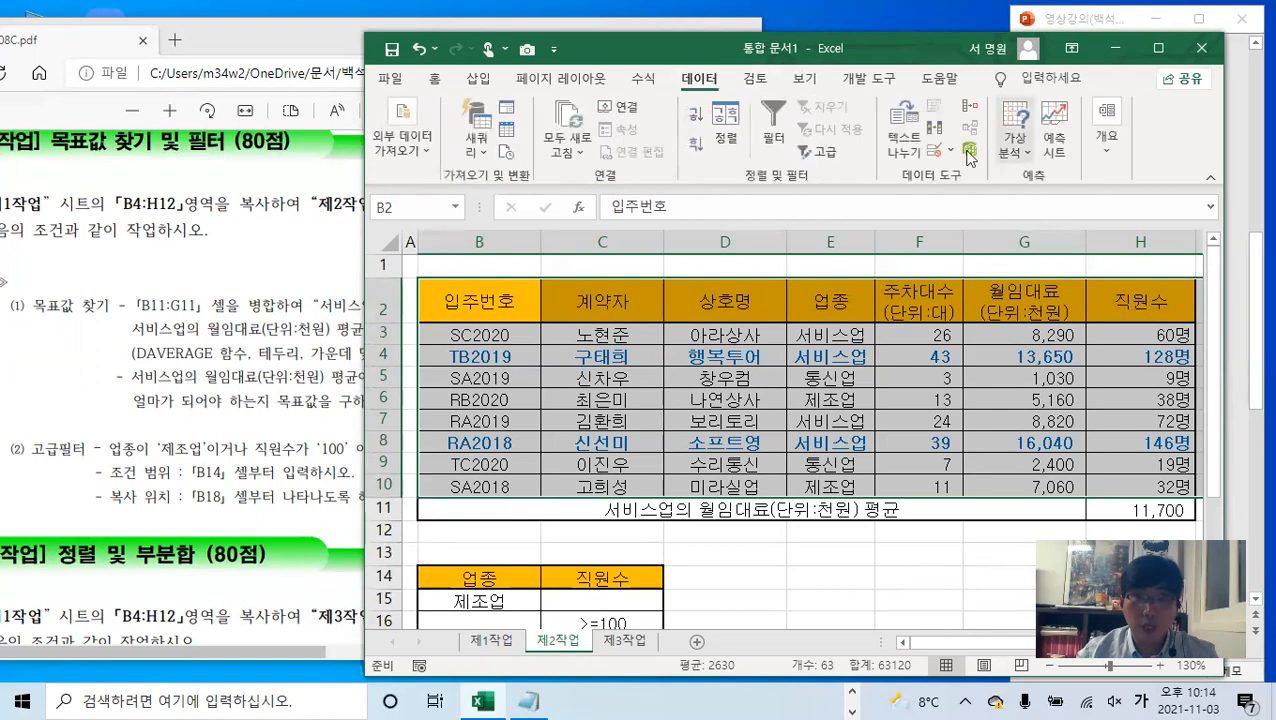
pyautogui.click(817, 160)
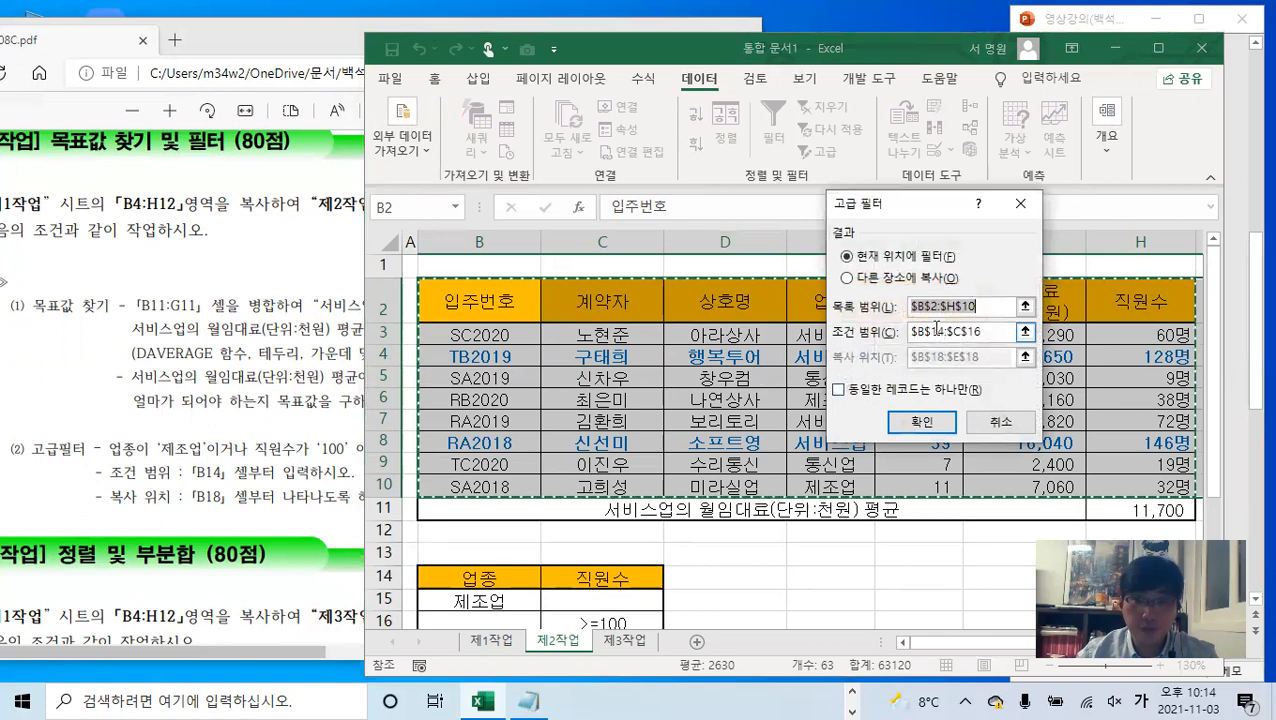
pyautogui.click(870, 284)
pyautogui.click(981, 333)
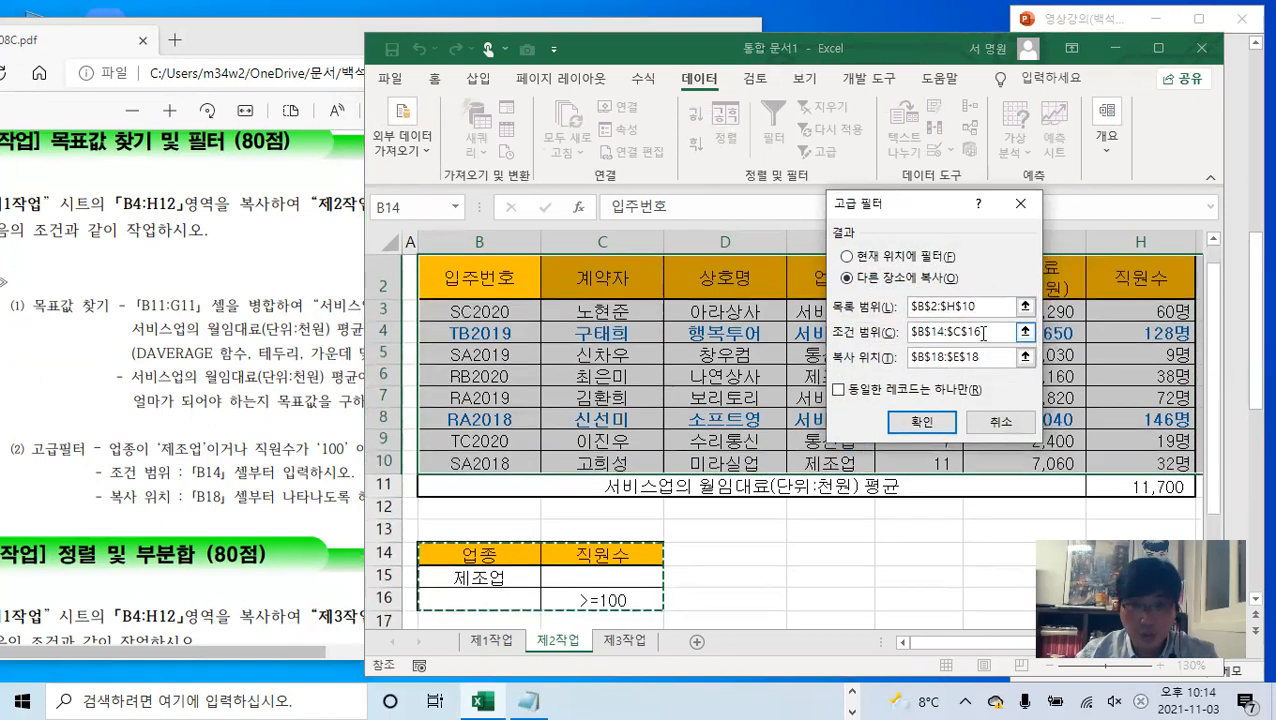
pyautogui.scroll(-2, 607, 450)
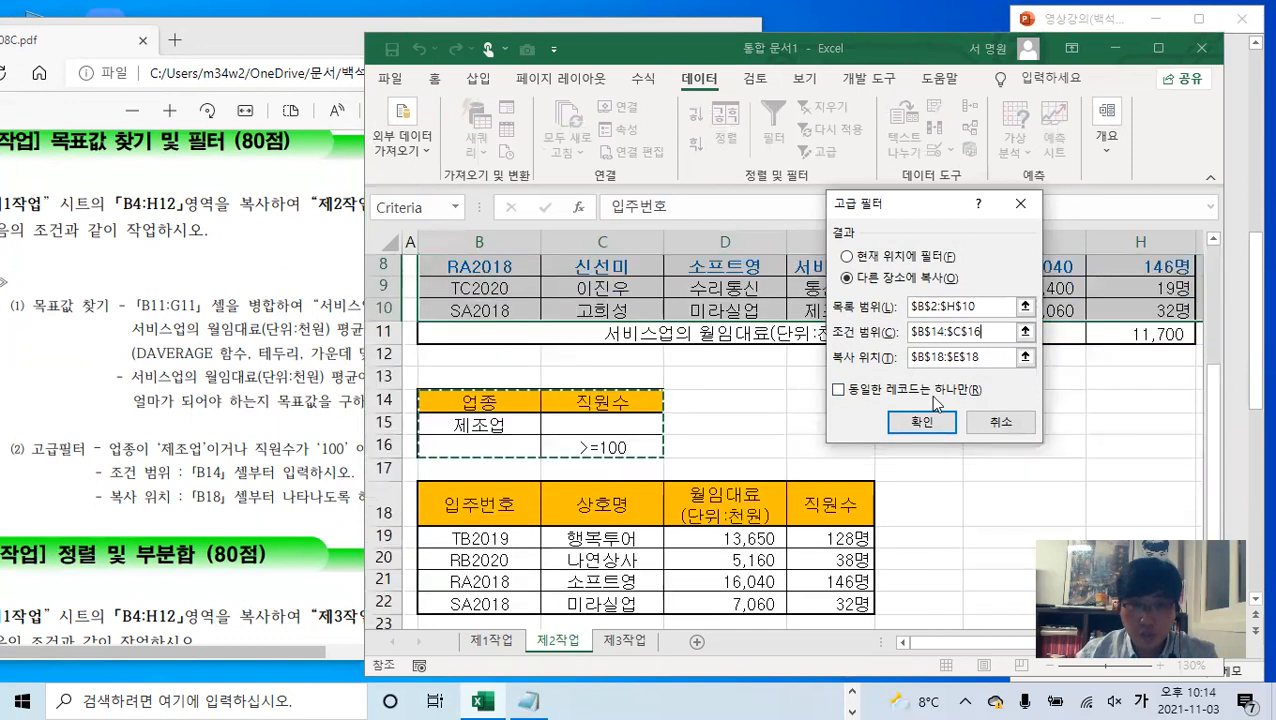
pyautogui.click(988, 356)
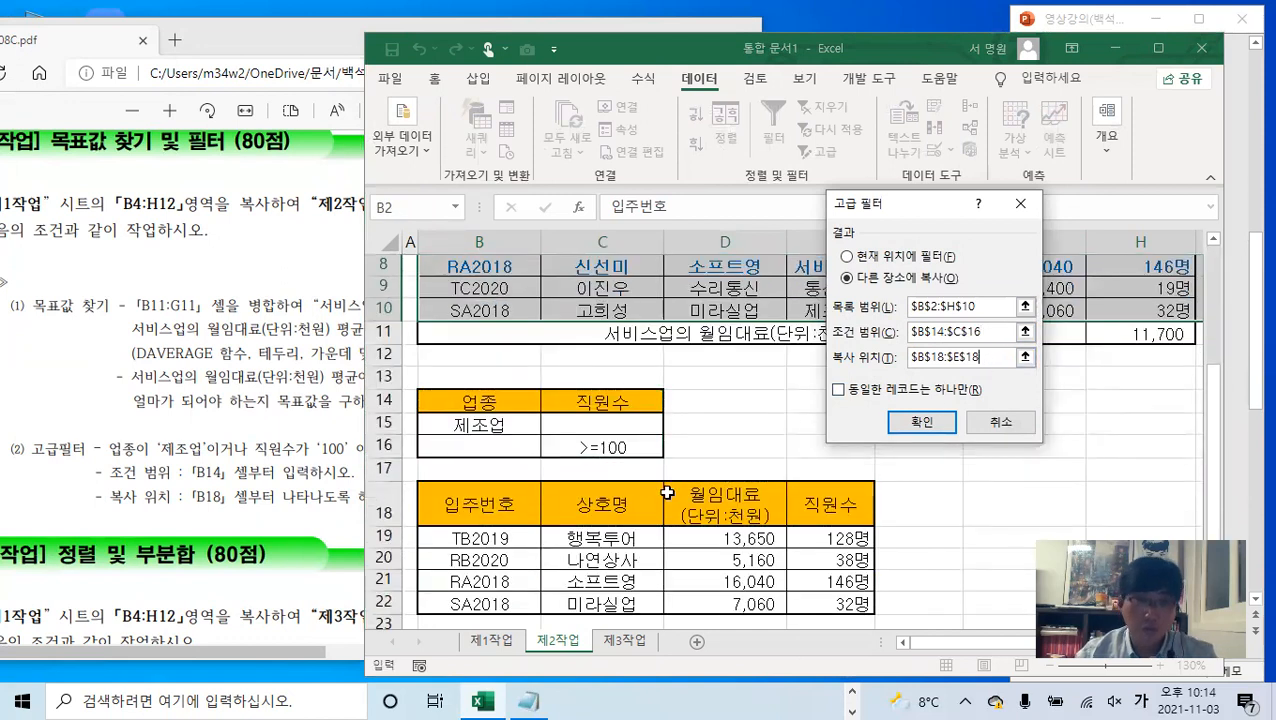
pyautogui.click(987, 334)
pyautogui.click(987, 357)
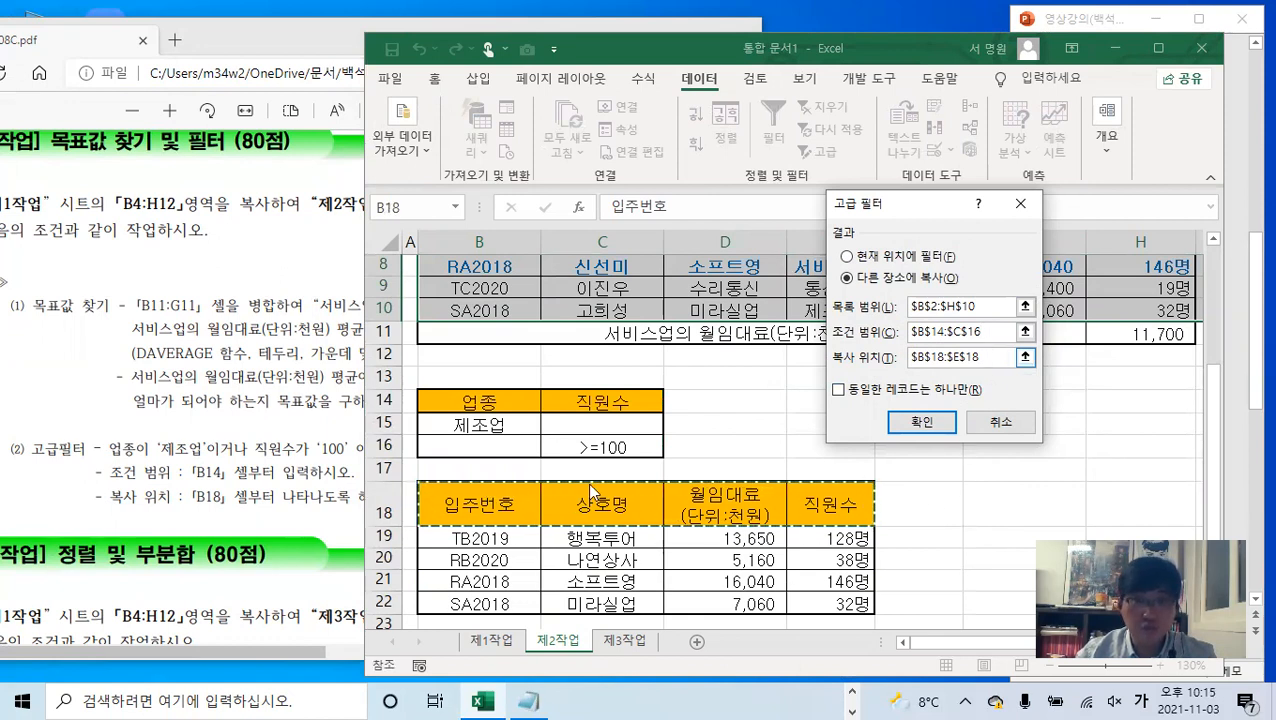
pyautogui.click(990, 389)
pyautogui.click(980, 425)
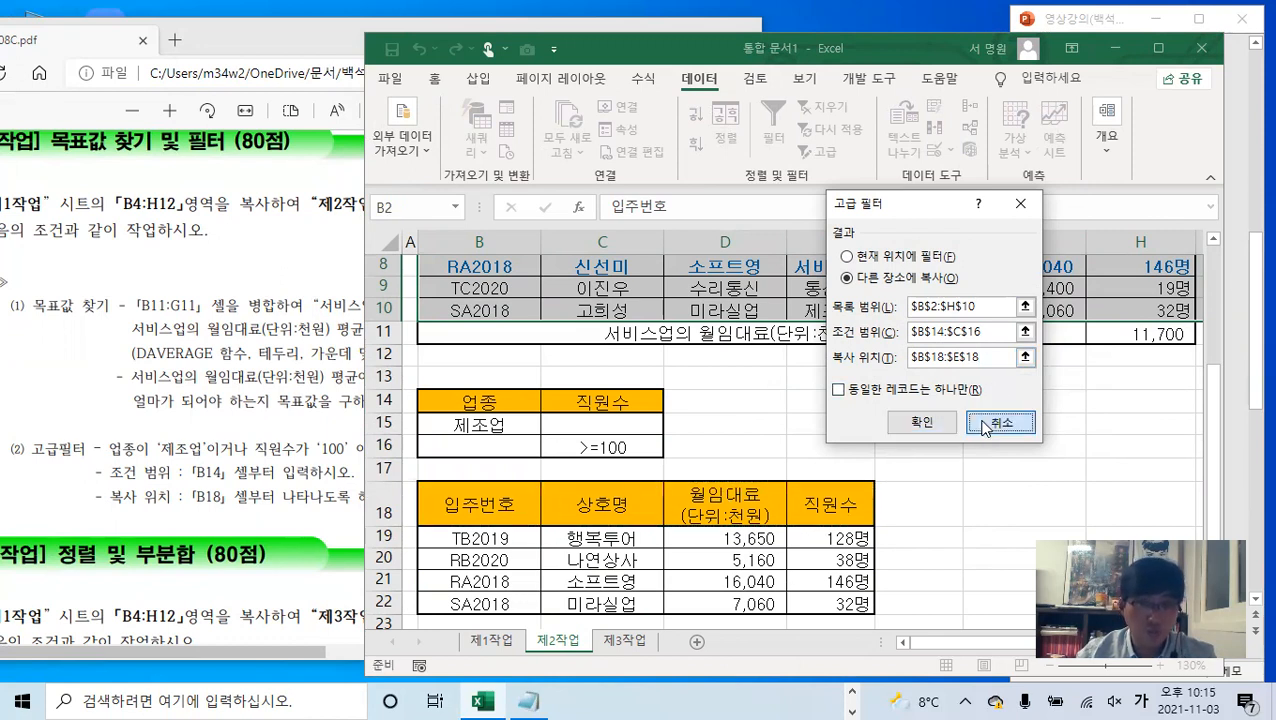
# - Undo the deletion of the three columns in the filter results
pyautogui.scroll(-1, 761, 428)
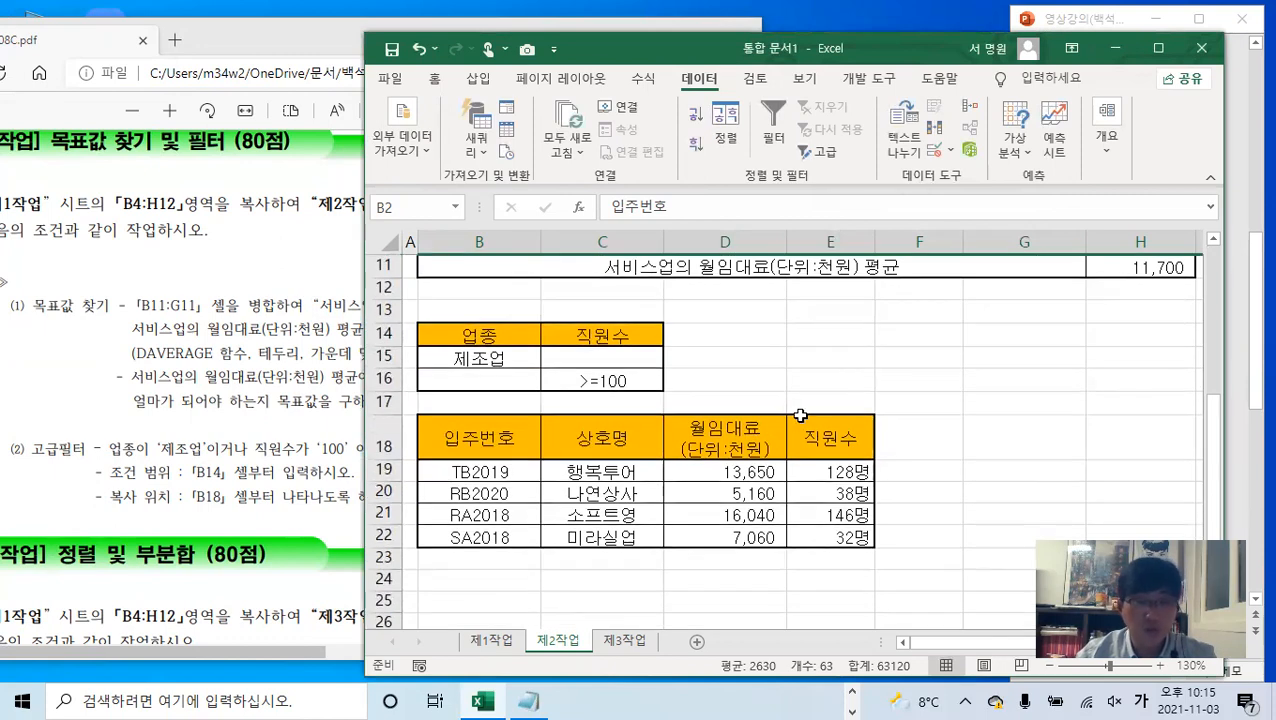
pyautogui.hotkey('ctrl', 'z')
pyautogui.scroll(-3, 762, 442)
pyautogui.click(842, 330)
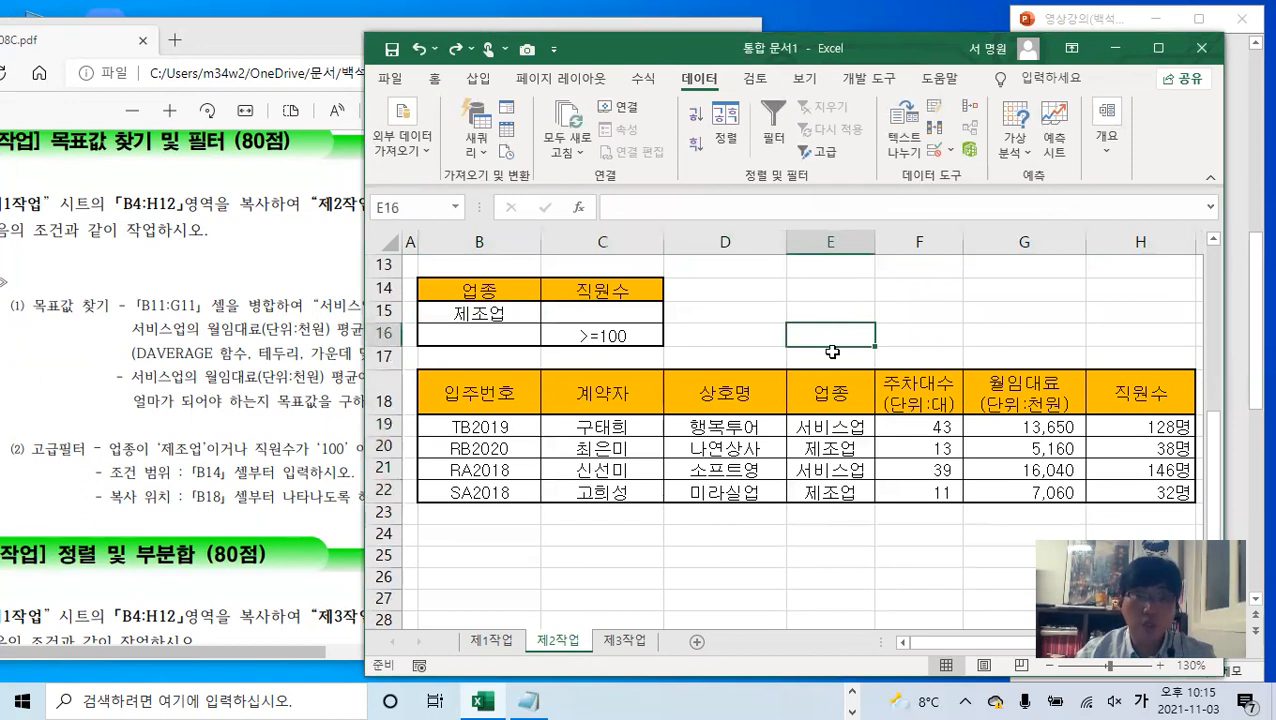
pyautogui.click(772, 319)
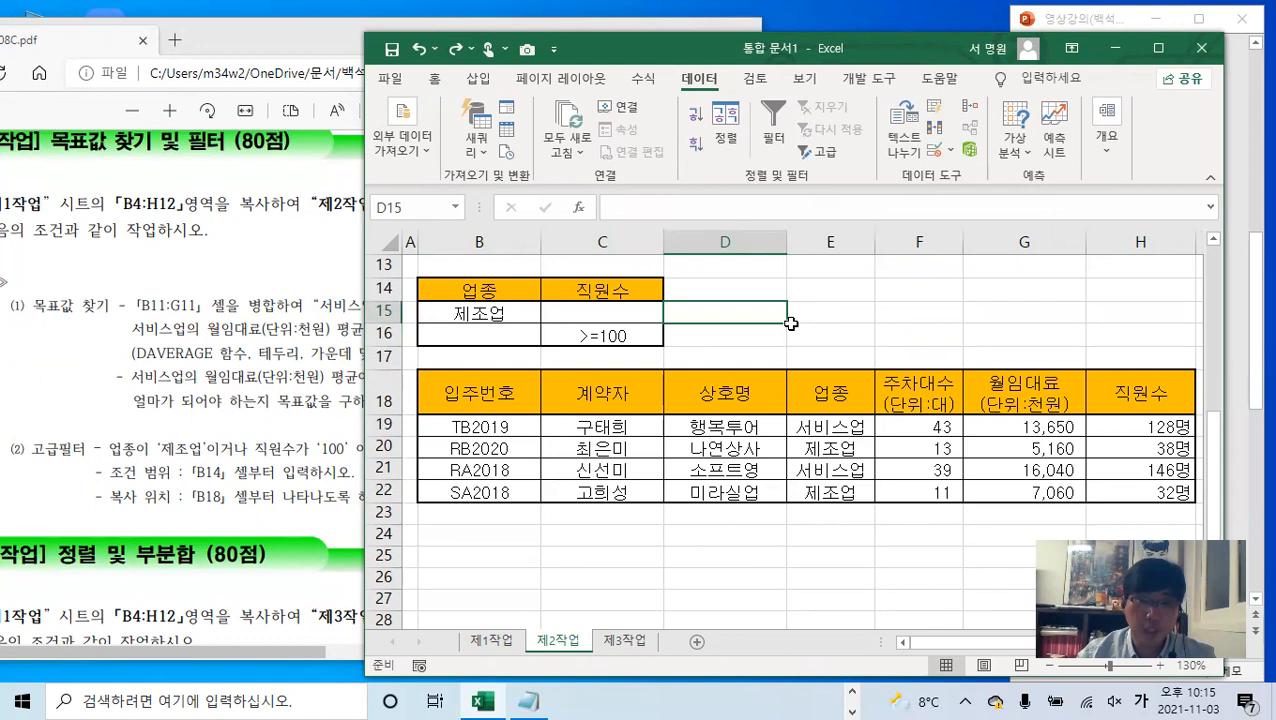
pyautogui.scroll(-1, 612, 370)
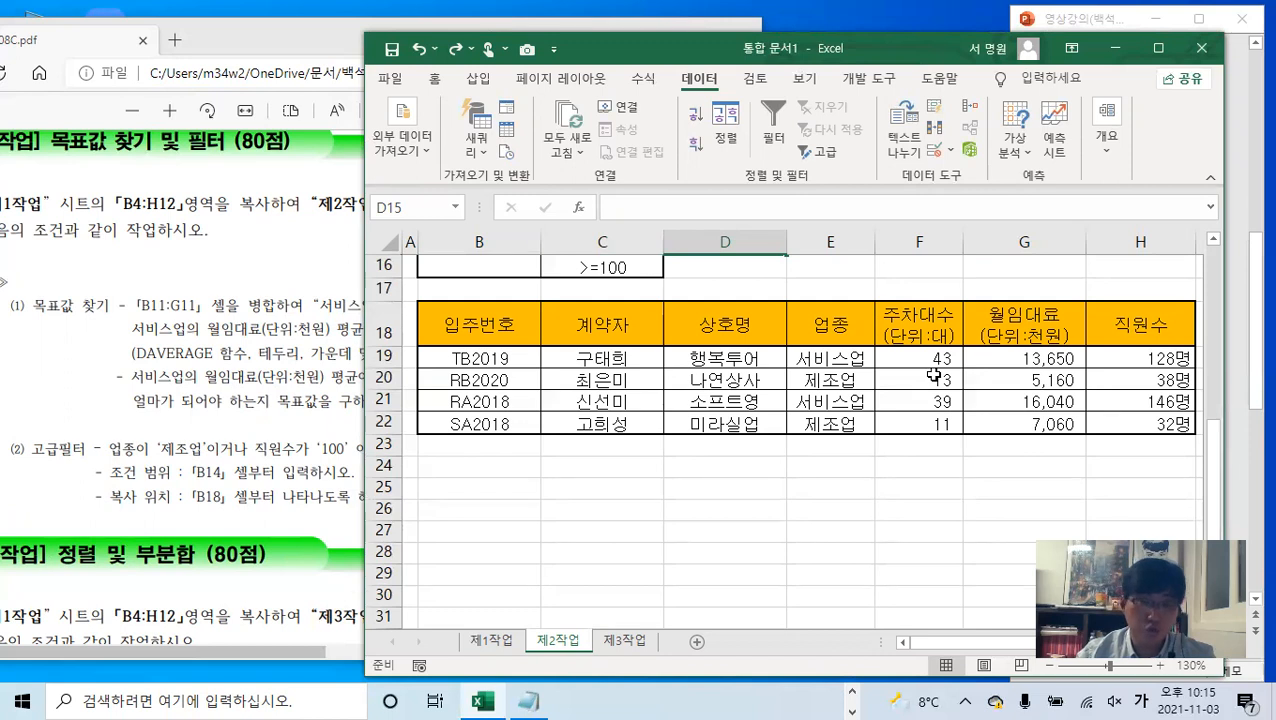
pyautogui.click(695, 488)
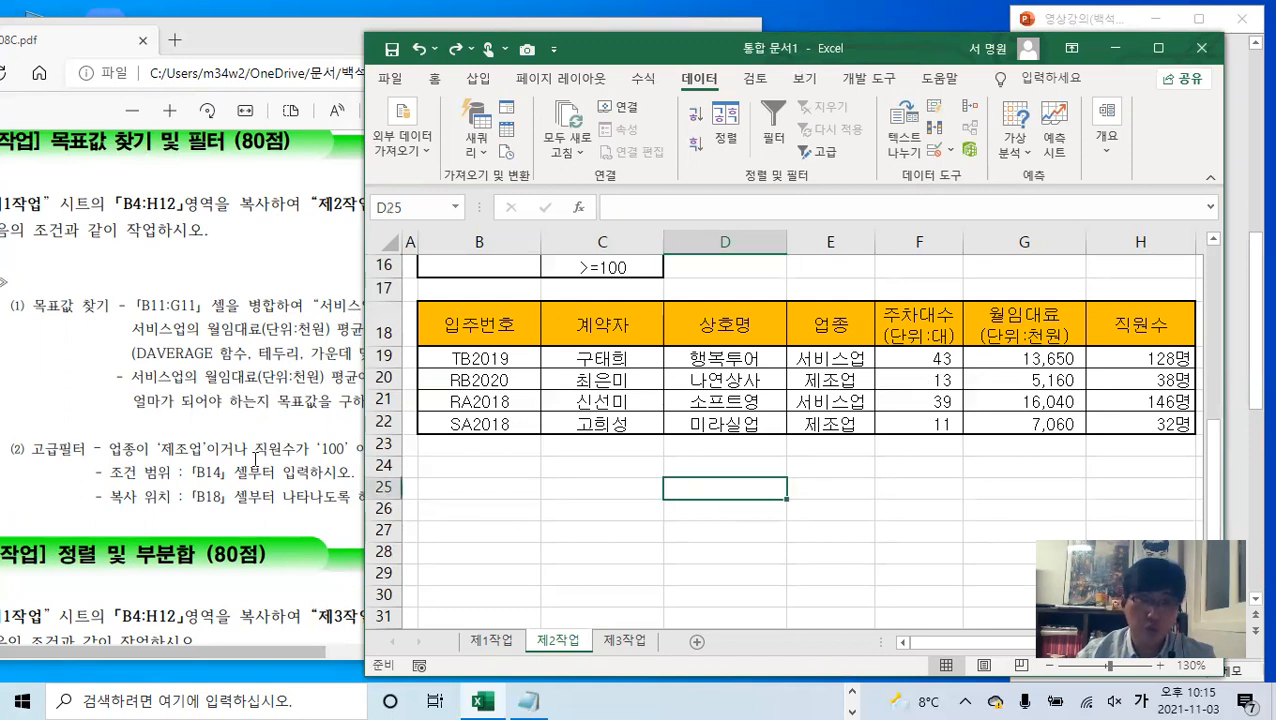
# - Copy the table B4:H12 from the 제1작업 sheet and paste it at cell B2 of the 제3작업 sheet
pyautogui.click(258, 455)
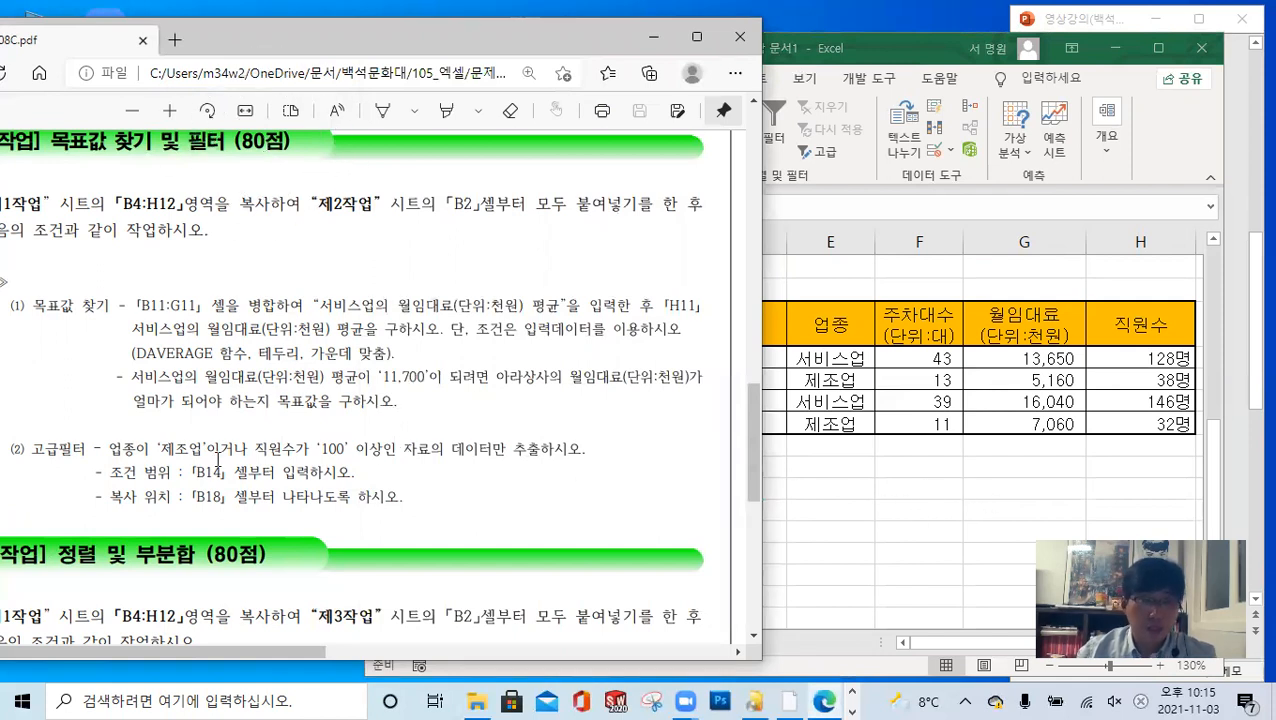
pyautogui.scroll(-8, 220, 455)
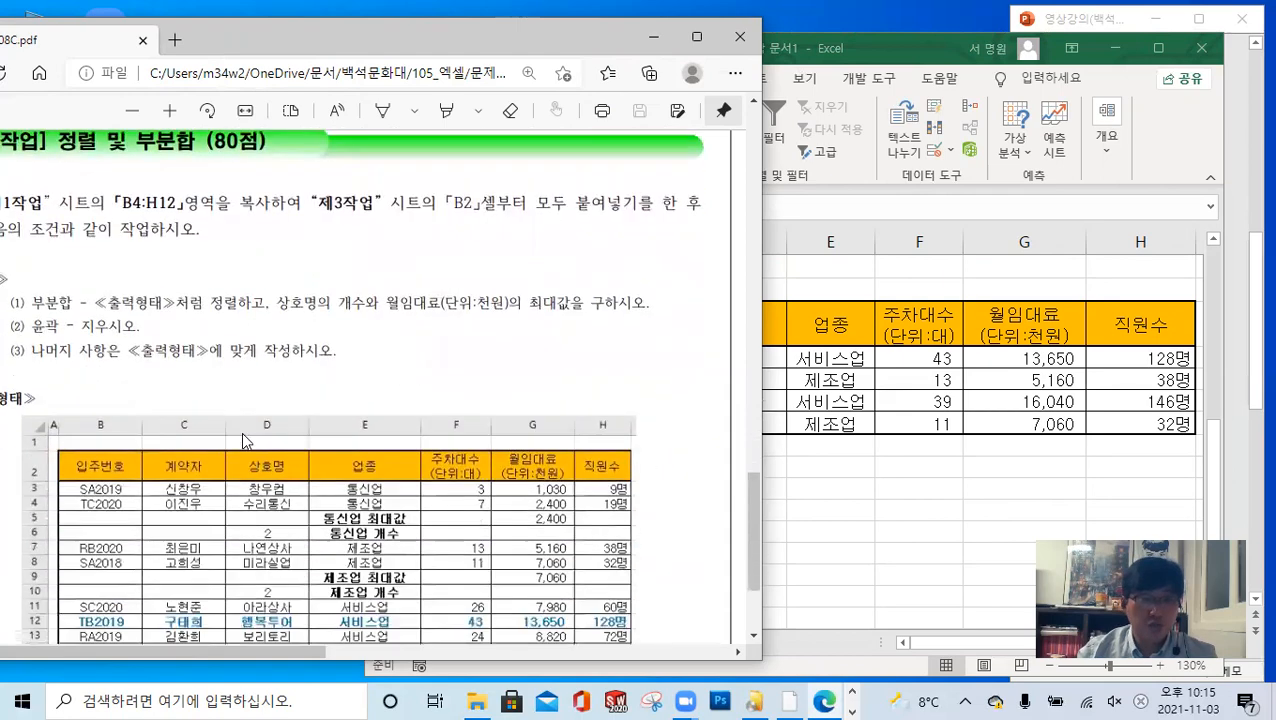
pyautogui.scroll(-2, 243, 441)
pyautogui.click(872, 495)
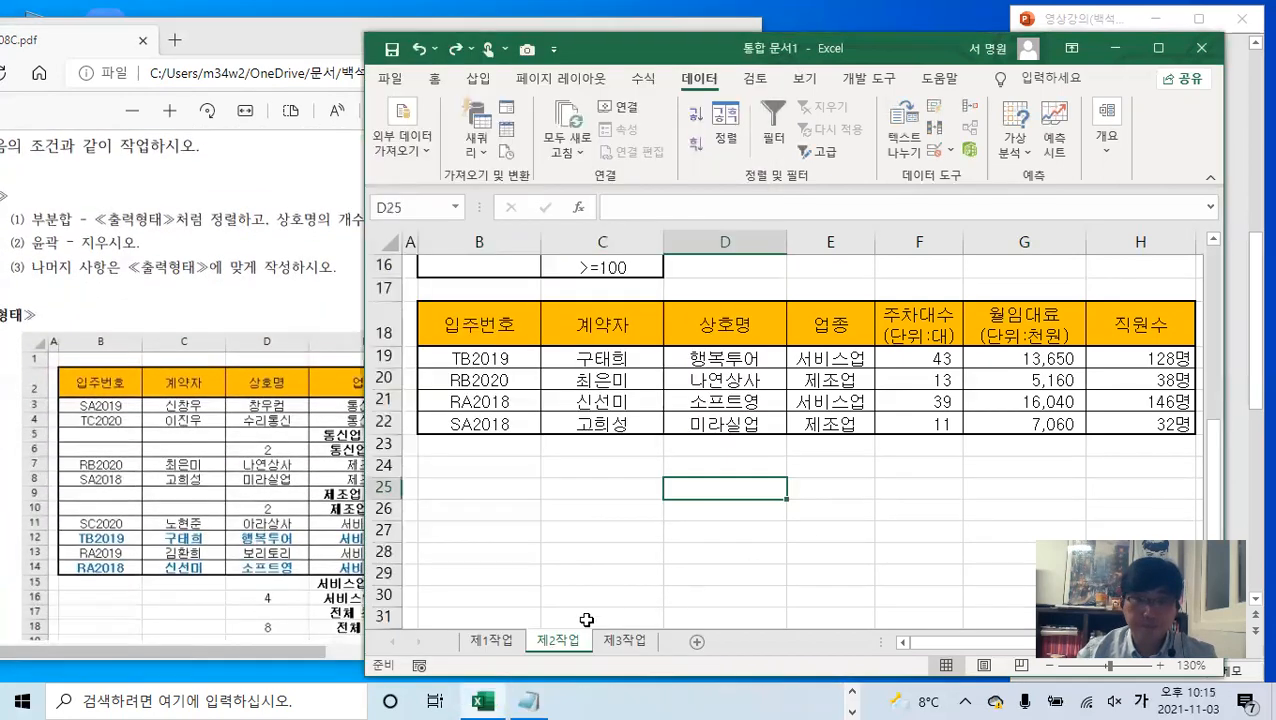
pyautogui.click(491, 641)
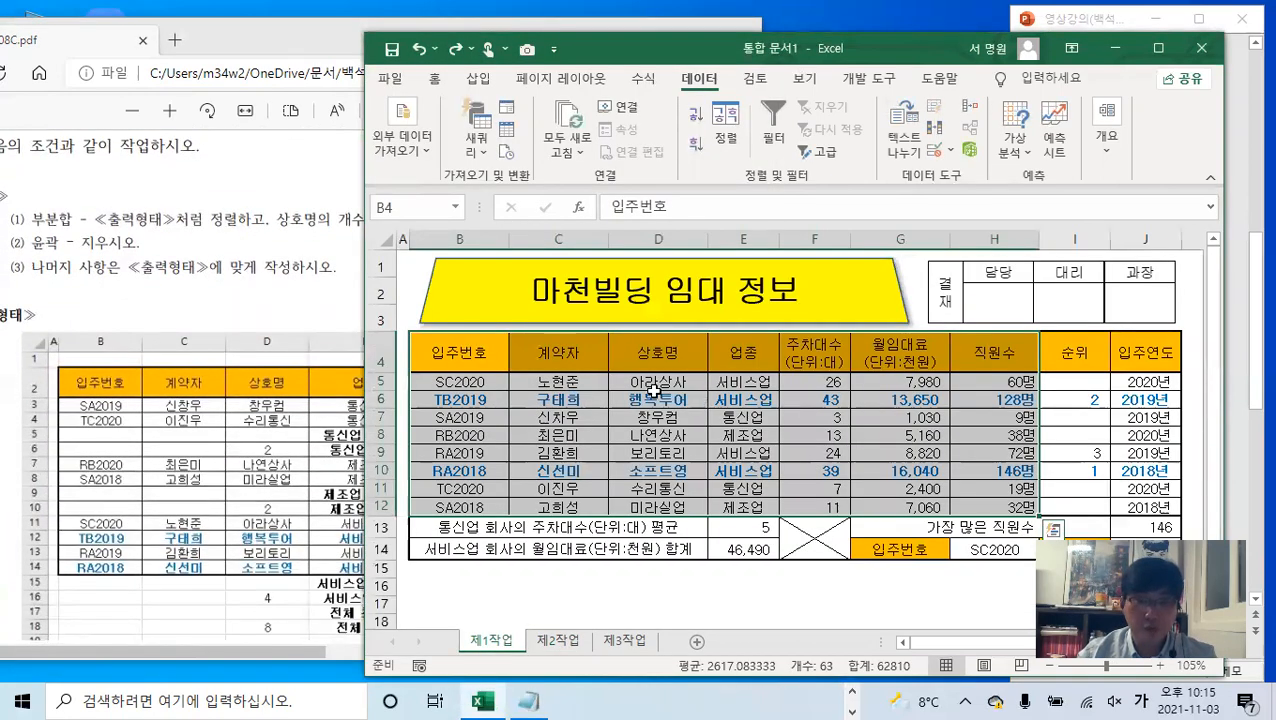
pyautogui.hotkey('ctrl', 'c')
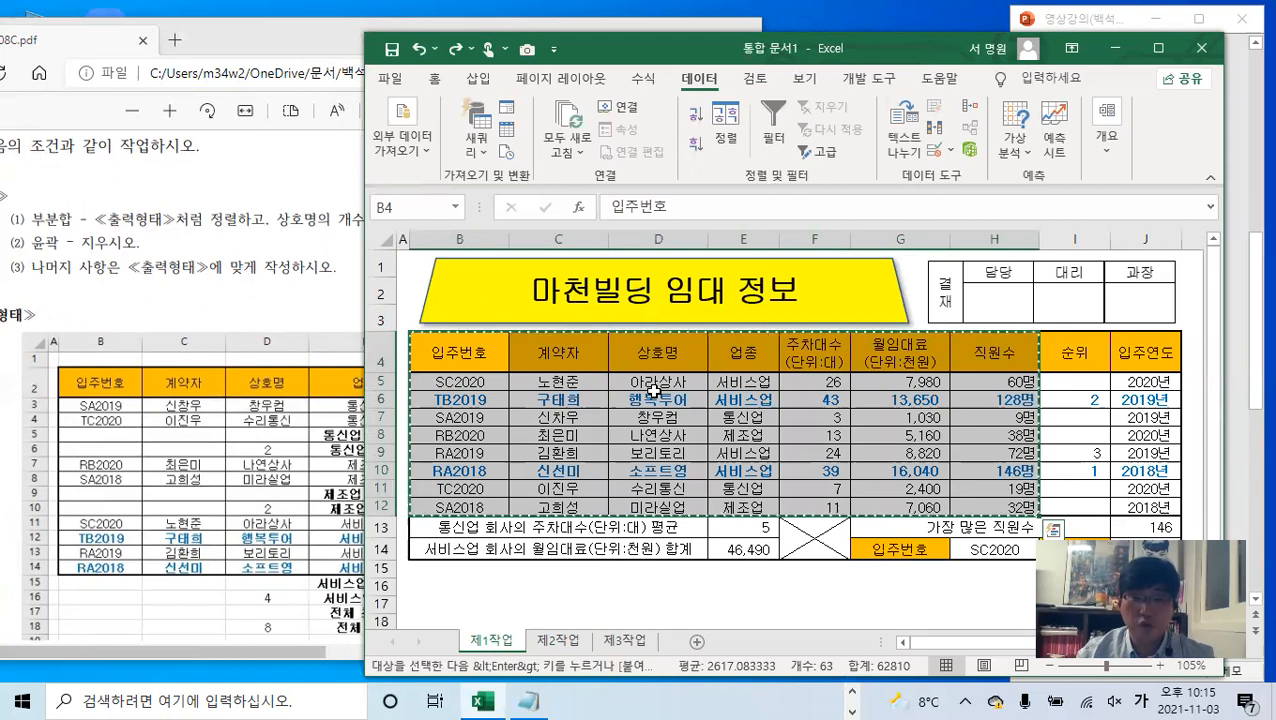
pyautogui.click(624, 641)
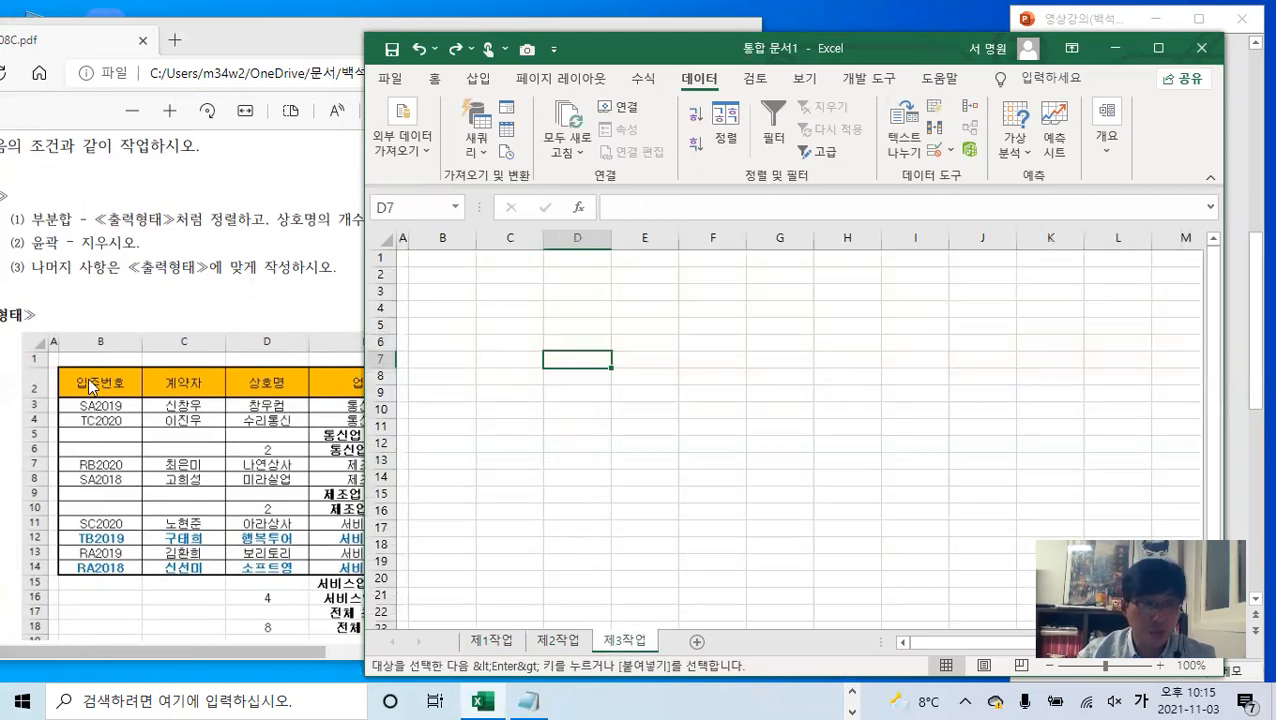
pyautogui.click(430, 276)
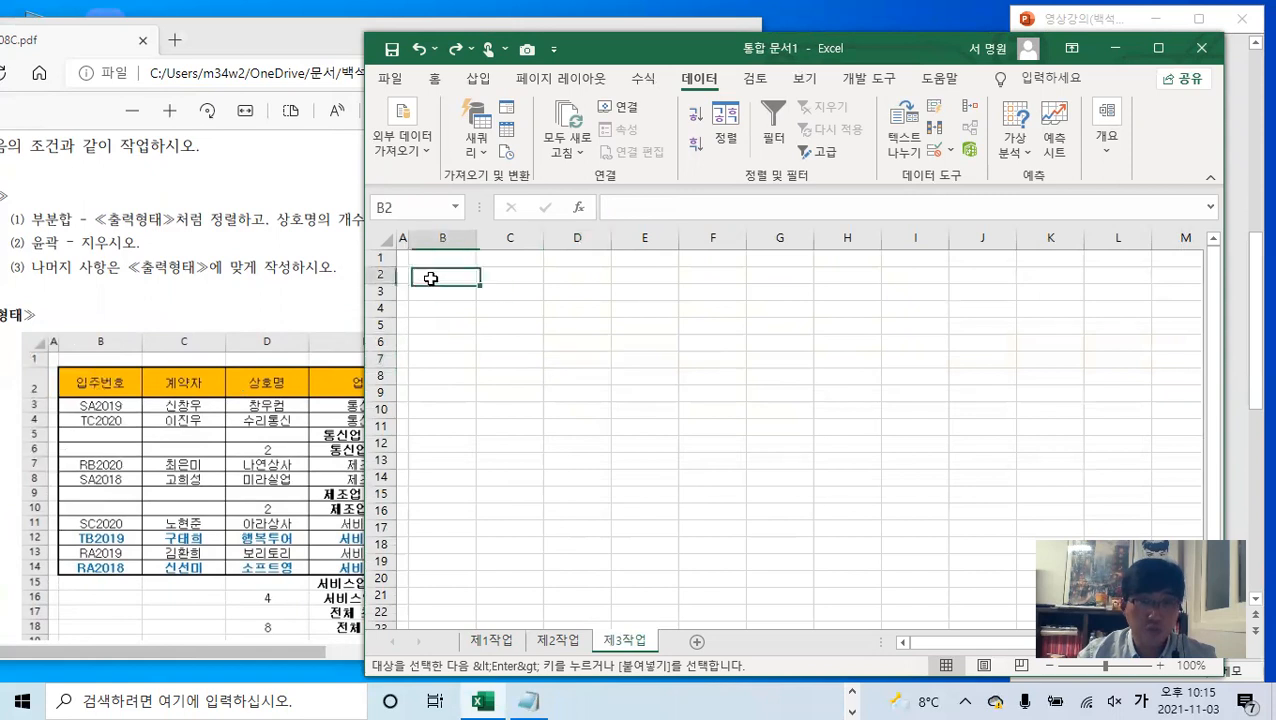
pyautogui.hotkey('ctrl', 'v')
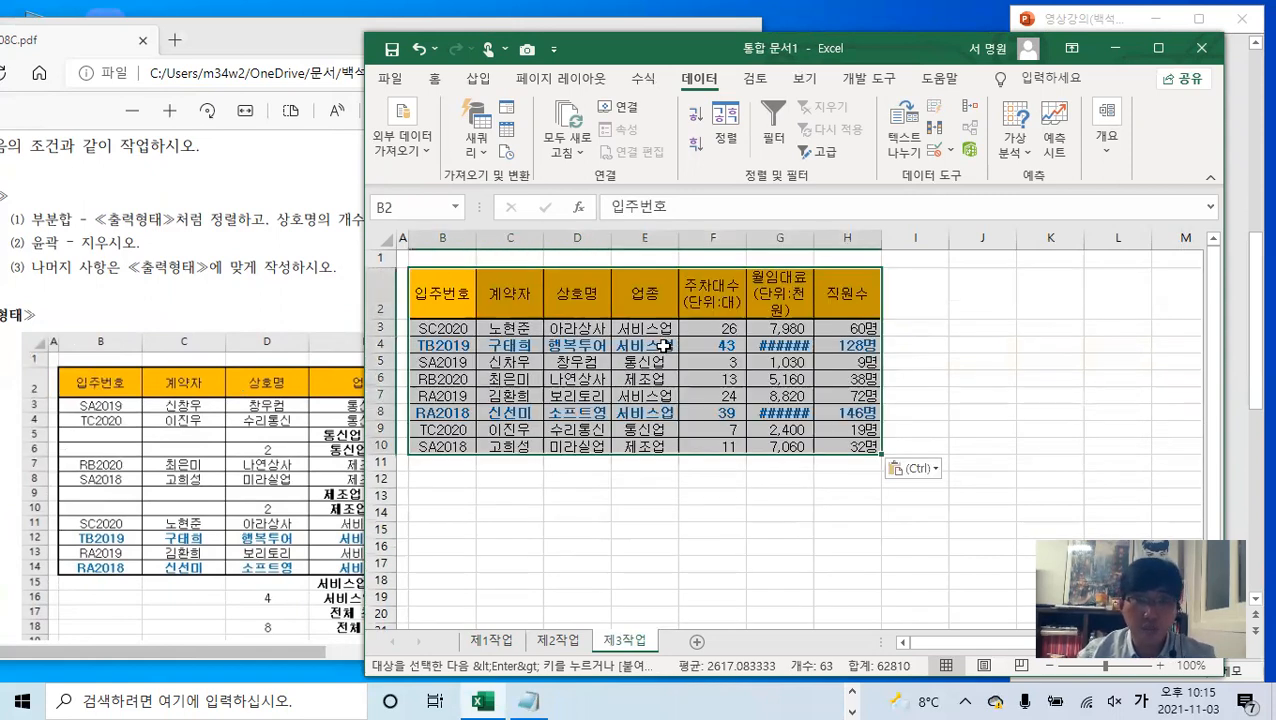
# - Apply the source table's column widths to the pasted table on 제3작업 with Paste Special
pyautogui.rightClick(666, 358)
pyautogui.click(736, 308)
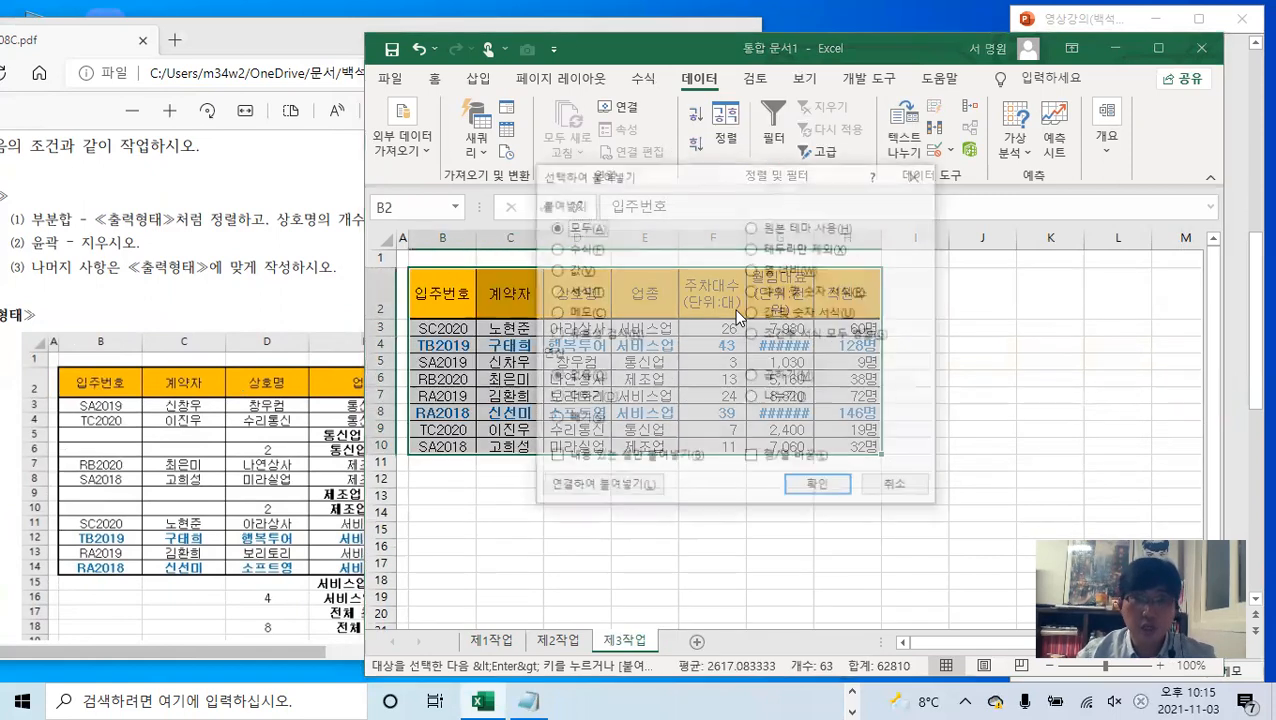
pyautogui.click(781, 272)
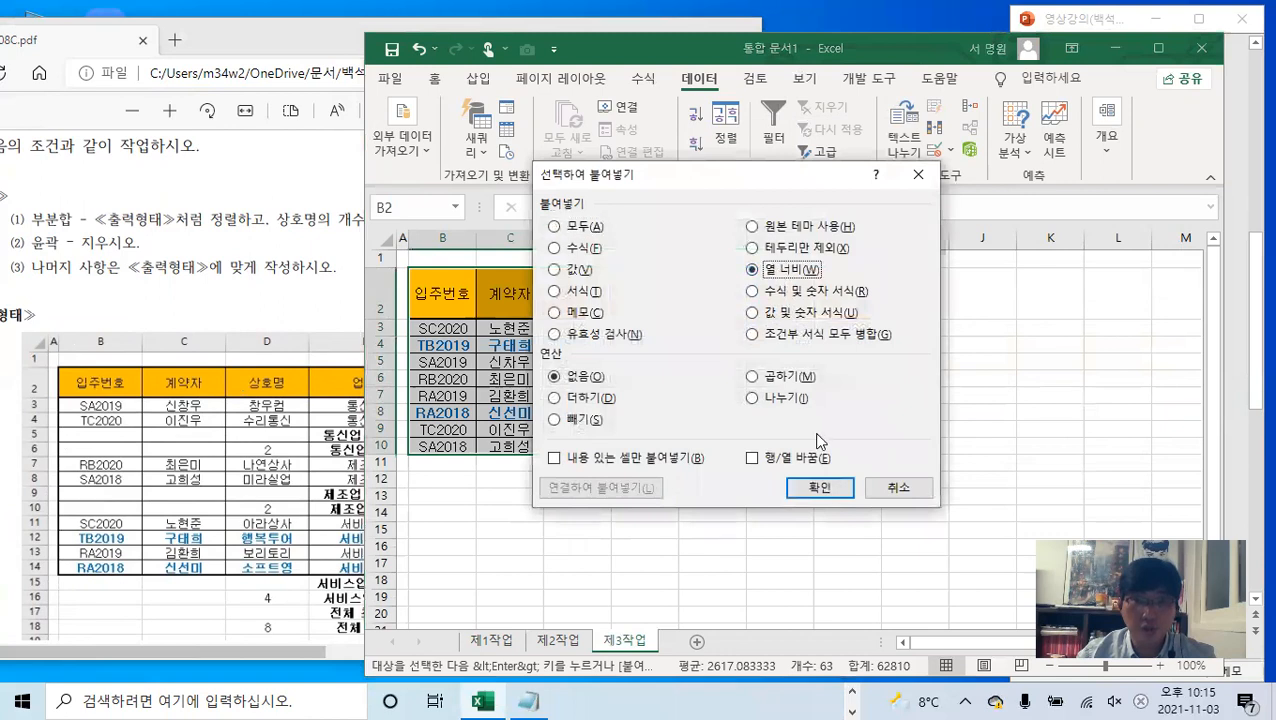
pyautogui.click(822, 488)
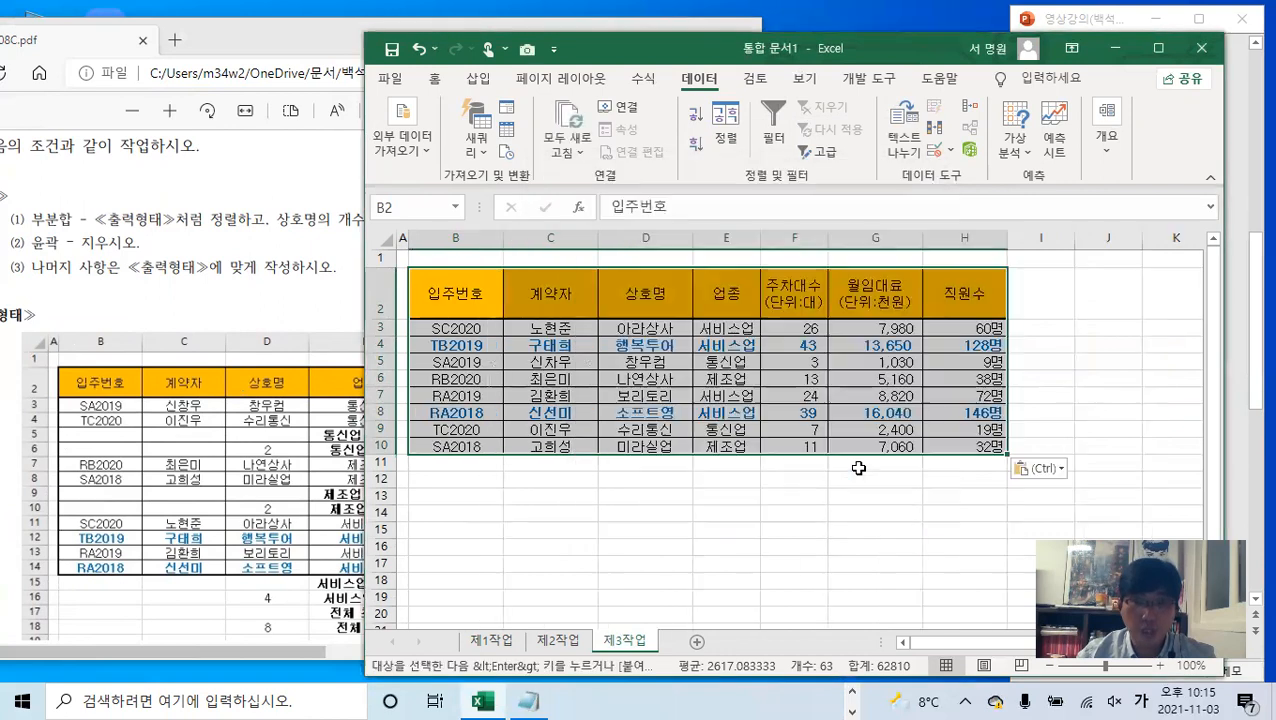
# - Apply a thick outside border to the pasted table B2:H10 on the 제3작업 sheet
pyautogui.click(434, 78)
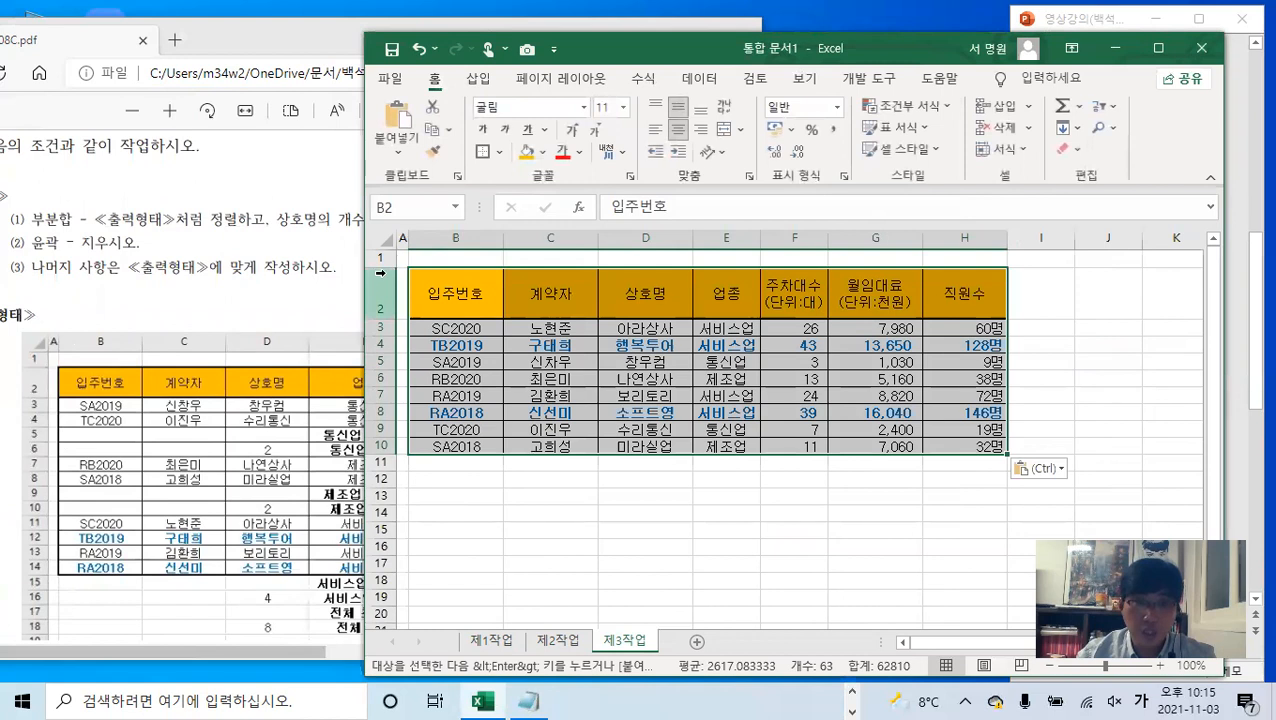
pyautogui.click(497, 153)
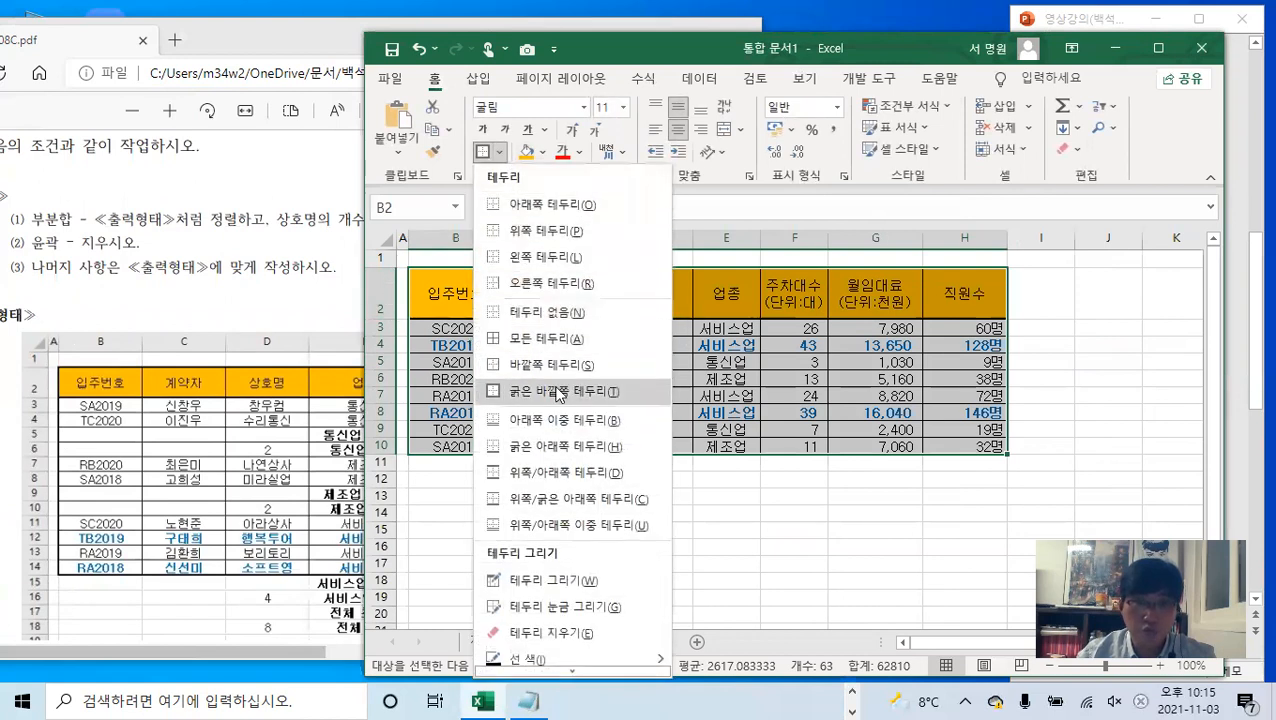
pyautogui.click(558, 392)
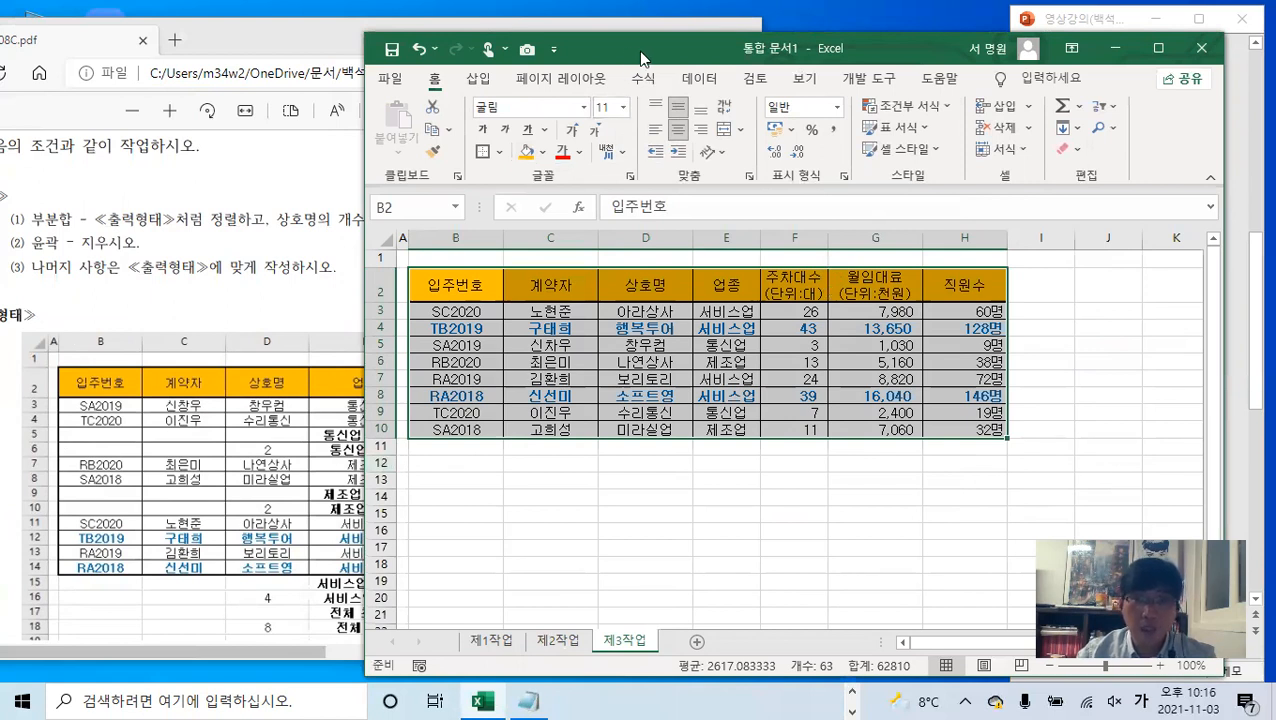
# - Sort the table B2:H10 by the 업종 column's cell values in descending order (내림차순), matching the PDF's output example
pyautogui.moveTo(641, 60); pyautogui.dragTo(913, 47)
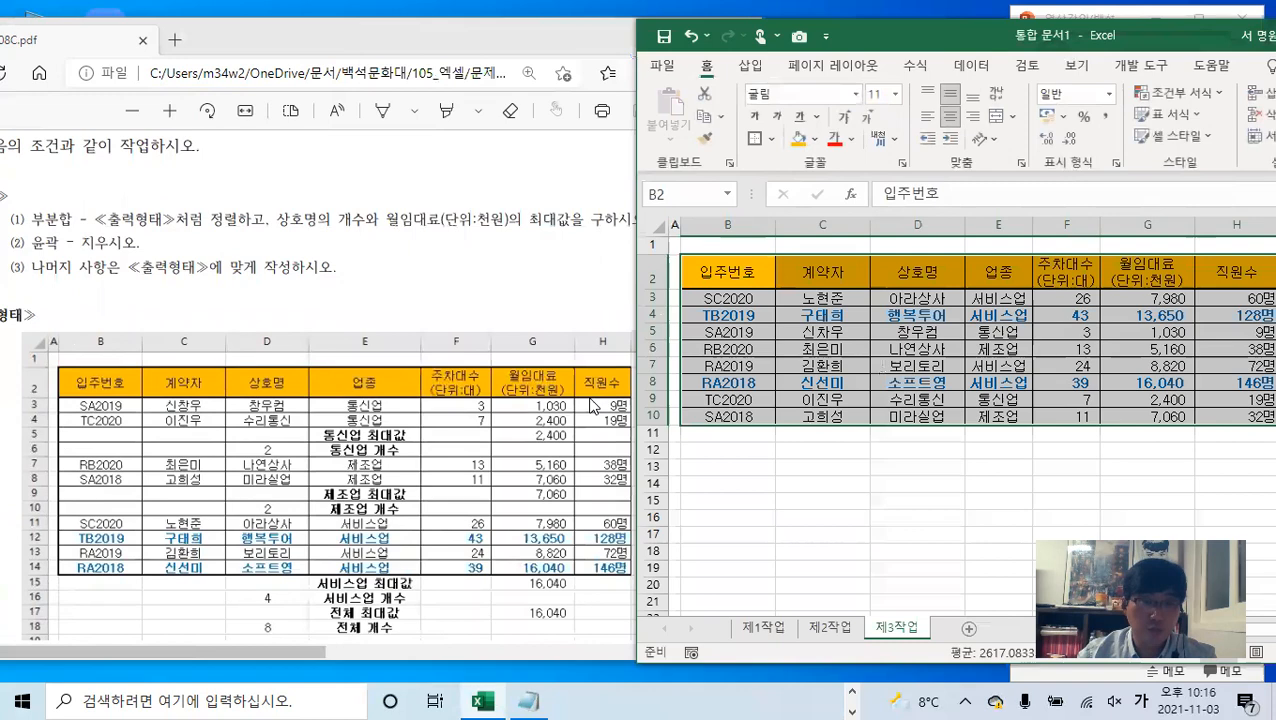
pyautogui.click(377, 621)
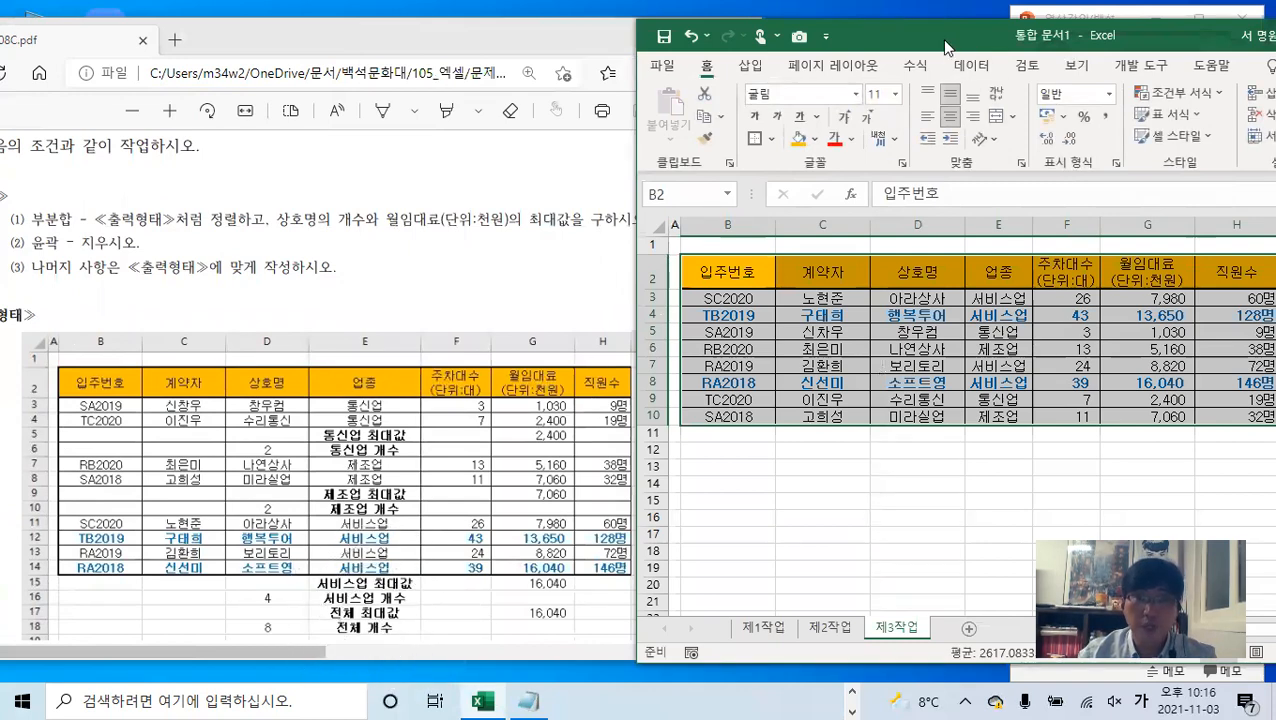
pyautogui.moveTo(941, 39); pyautogui.dragTo(674, 39)
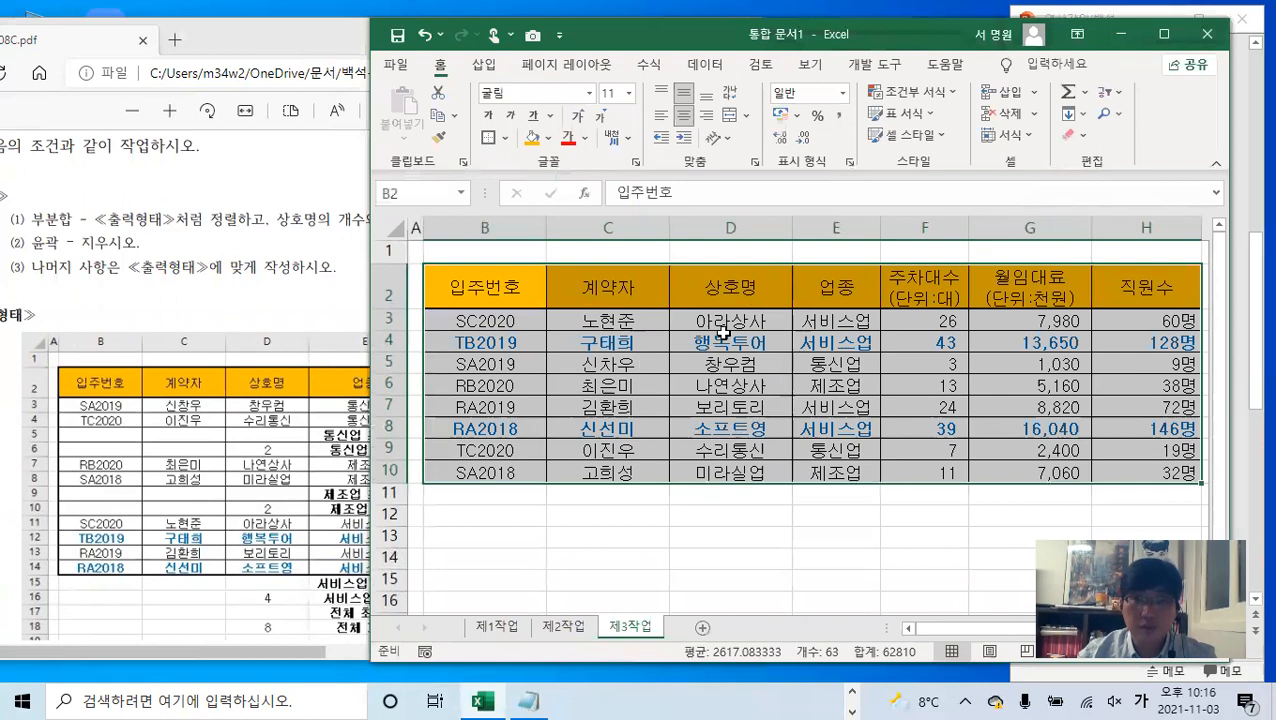
pyautogui.click(705, 64)
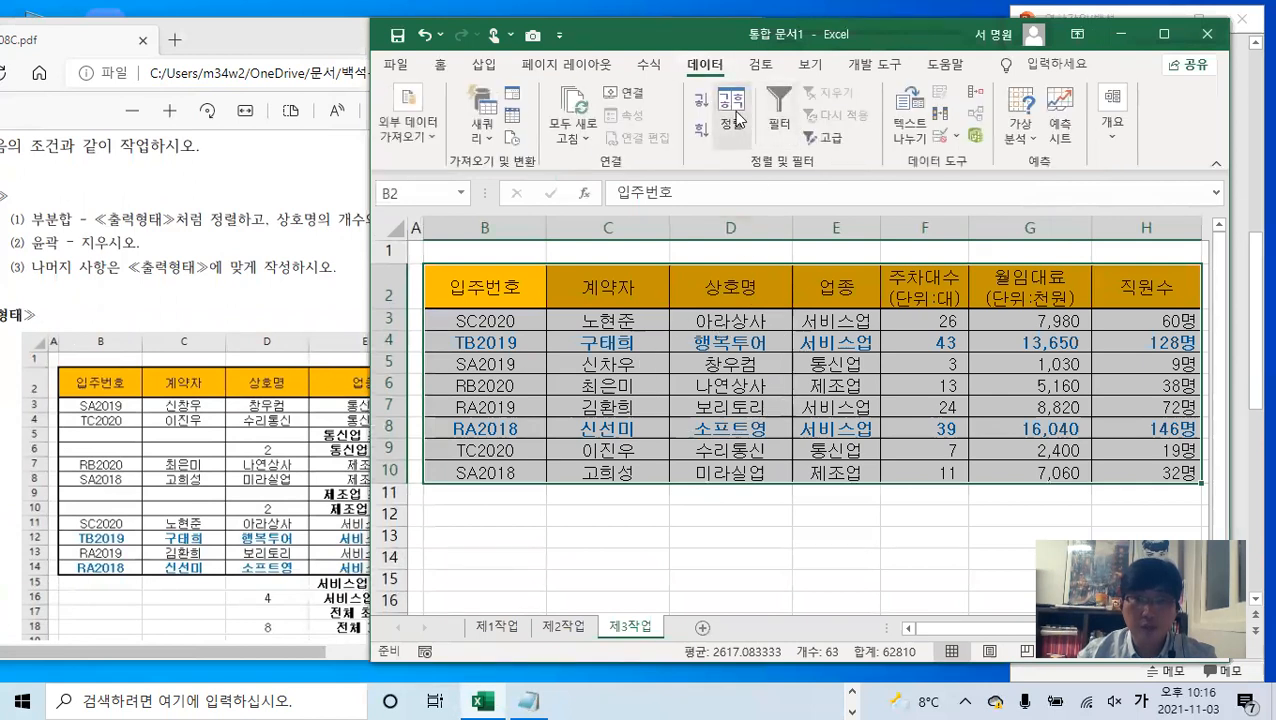
pyautogui.click(732, 111)
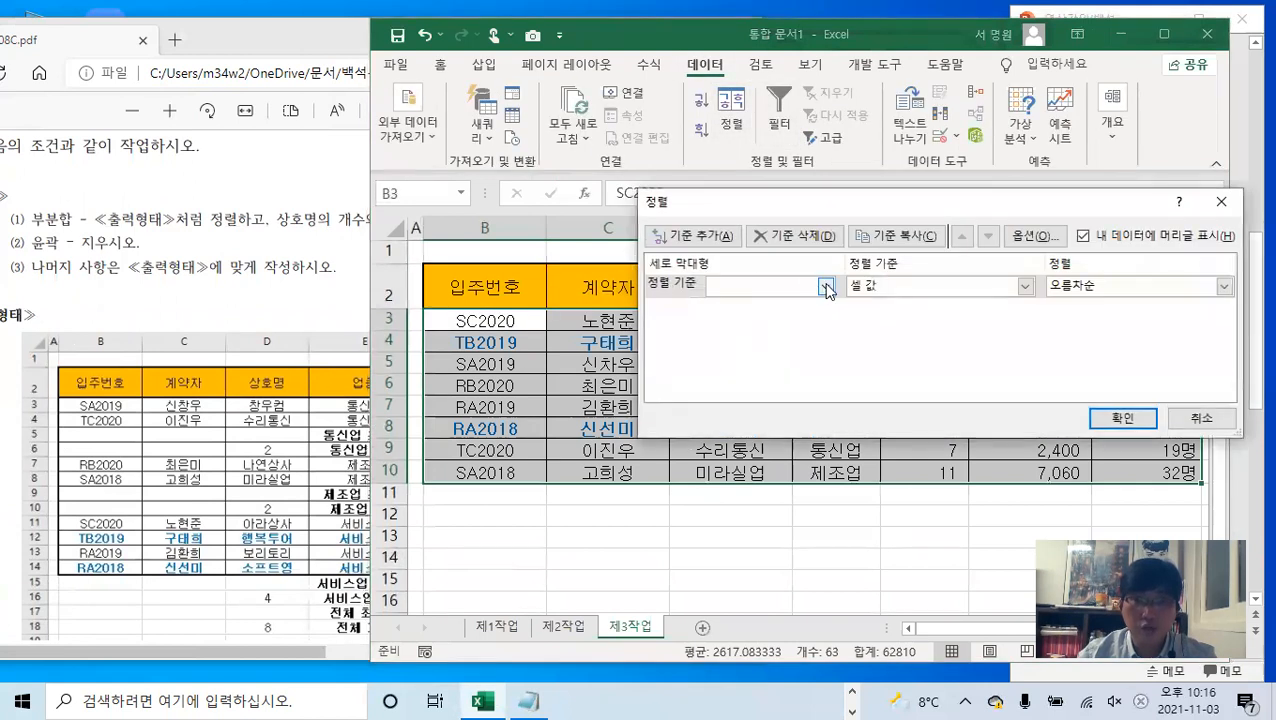
pyautogui.click(827, 287)
pyautogui.click(765, 356)
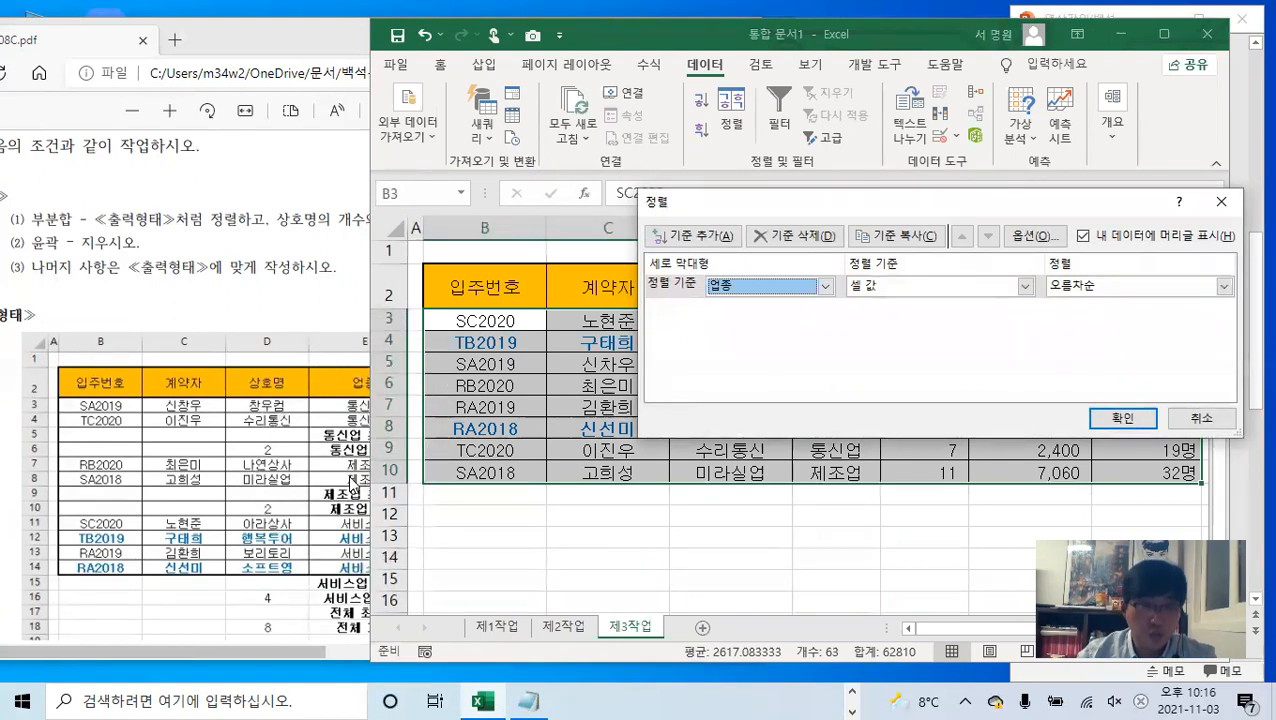
pyautogui.click(1122, 284)
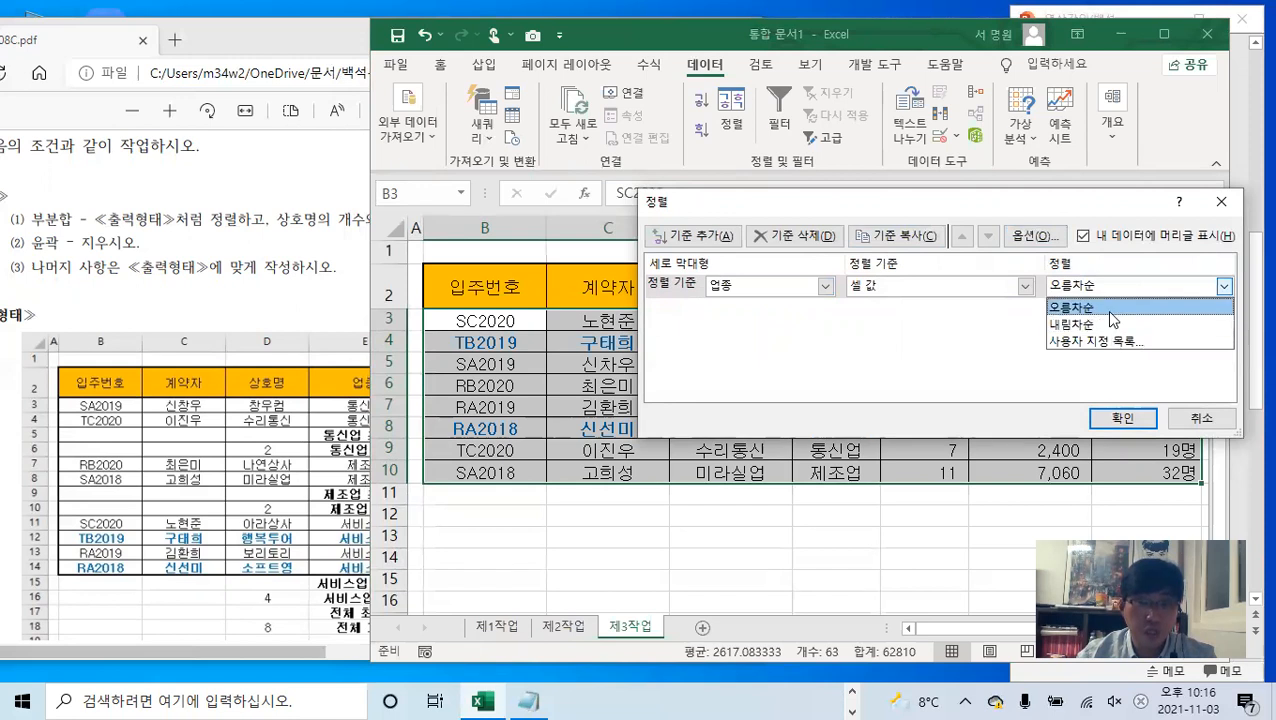
pyautogui.click(1112, 323)
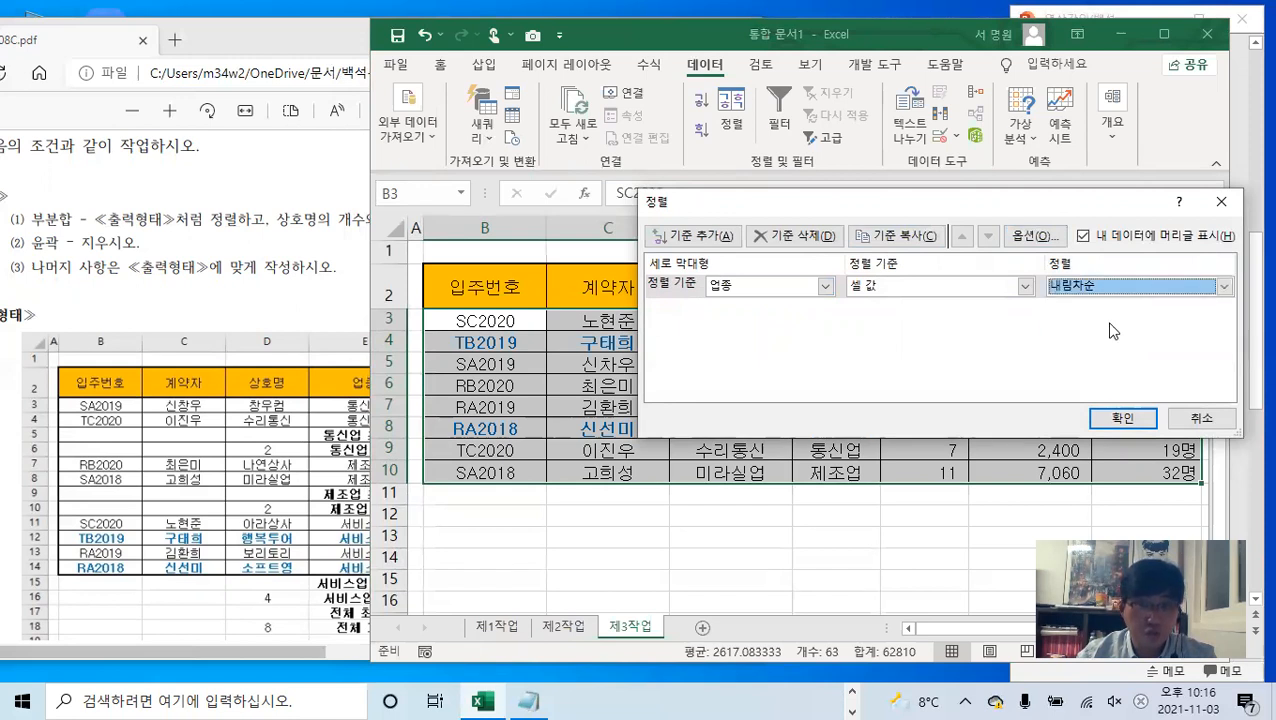
pyautogui.click(1122, 418)
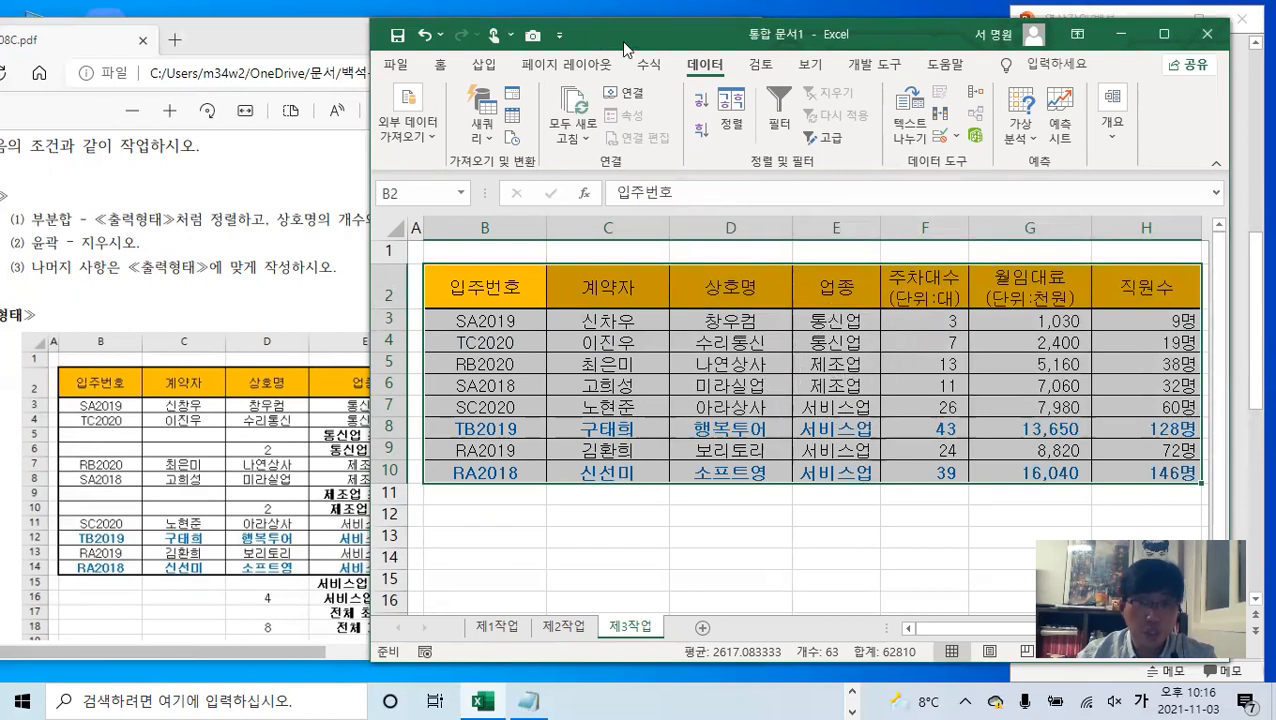
# - Review the PDF's subtotal instruction for the 상호명 count and the 월임대료(단위:천원) maximum, and return to the workbook
pyautogui.moveTo(621, 41); pyautogui.dragTo(755, 46)
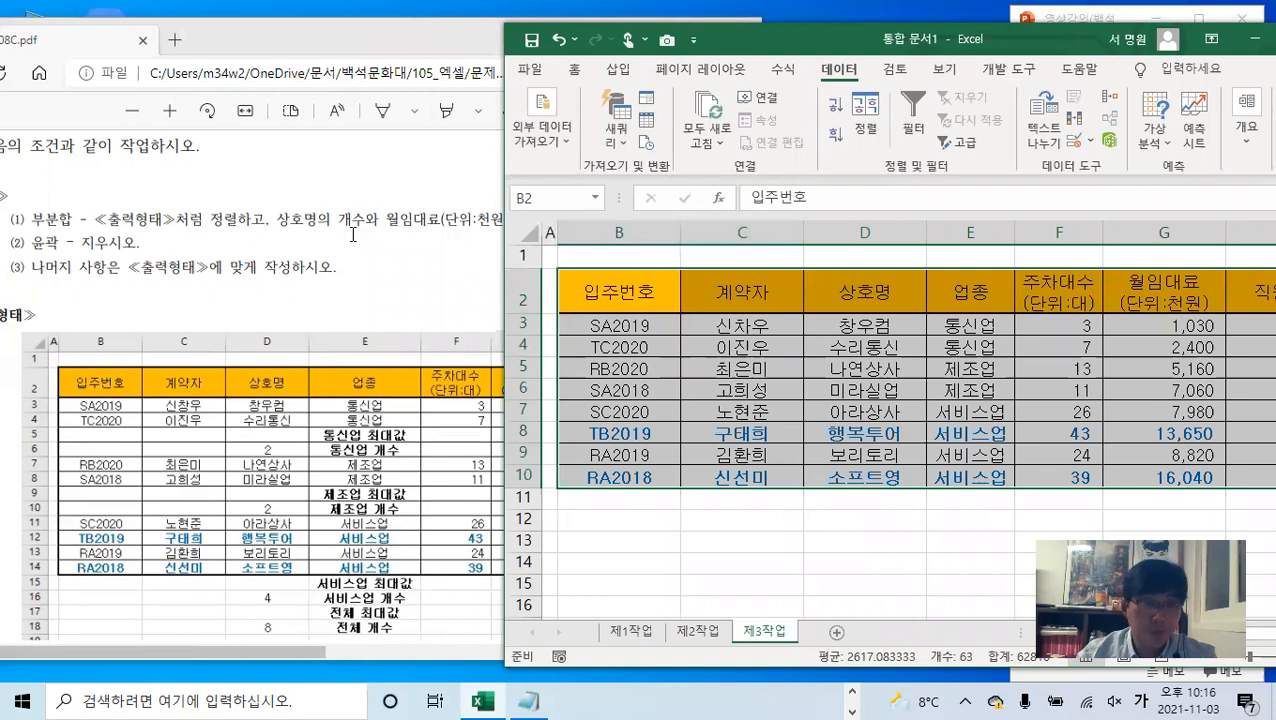
pyautogui.moveTo(278, 219); pyautogui.dragTo(580, 218)
pyautogui.click(402, 228)
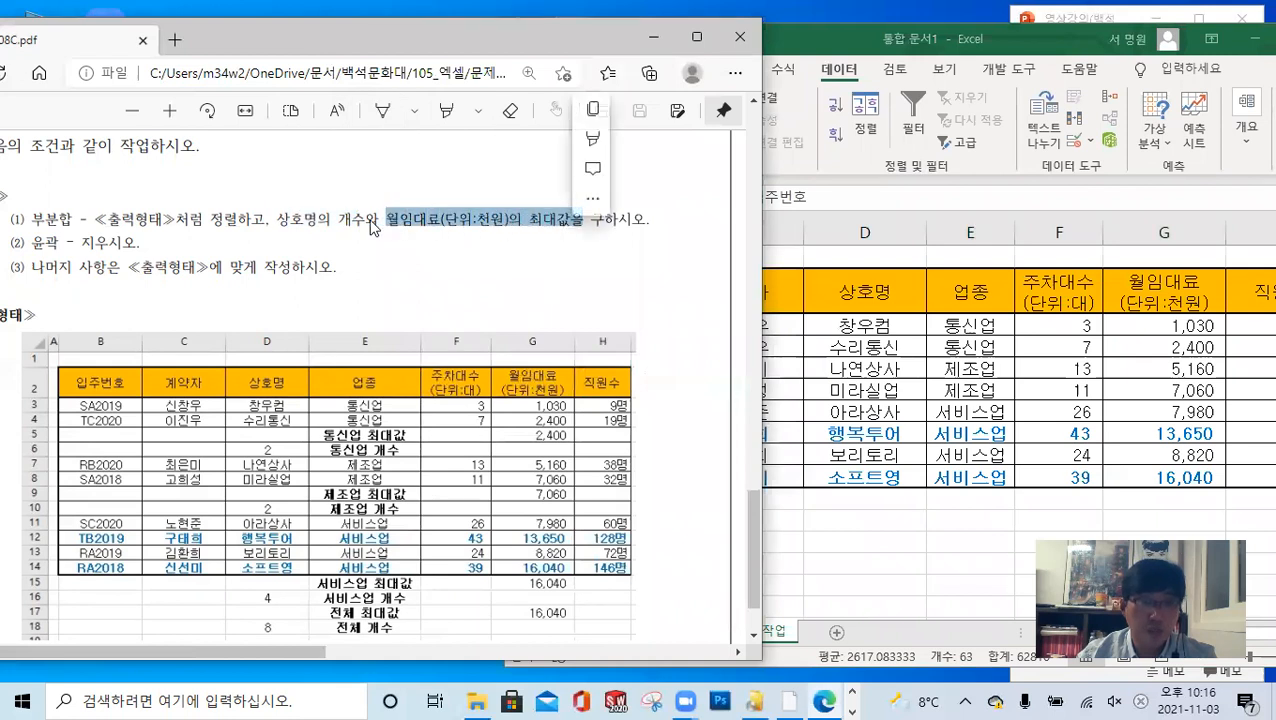
pyautogui.click(290, 218)
pyautogui.moveTo(279, 218); pyautogui.dragTo(364, 219)
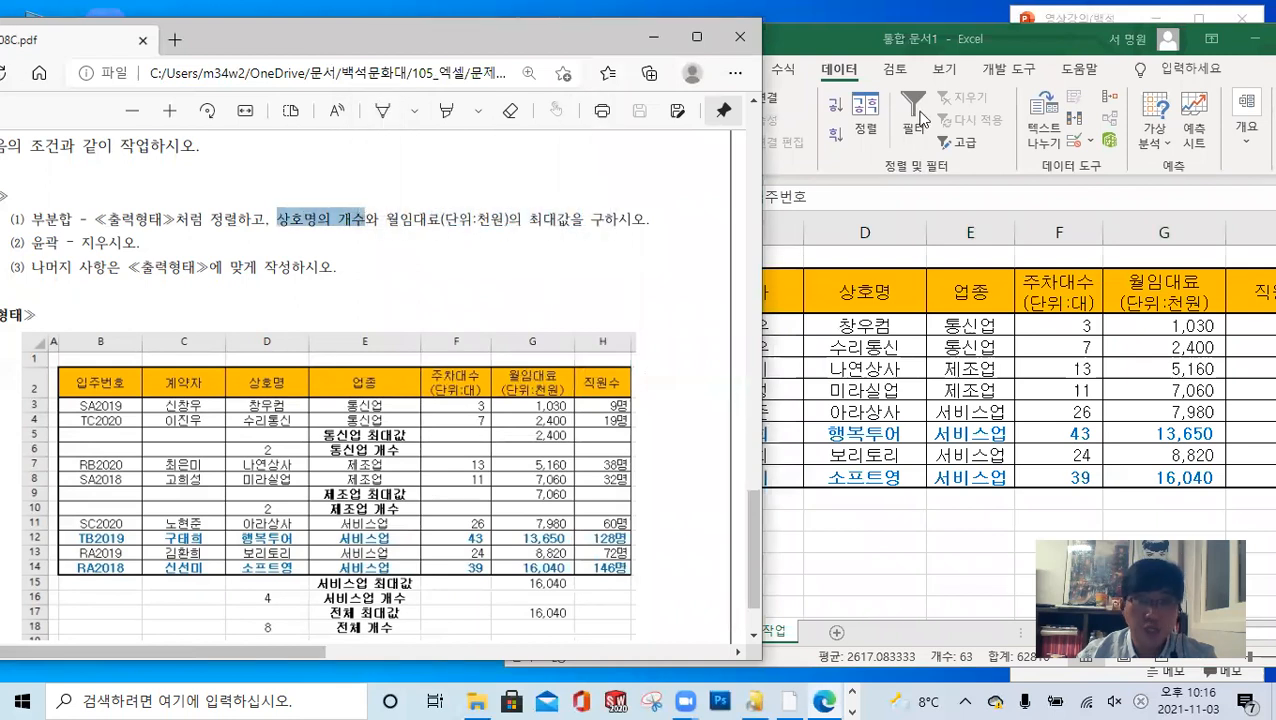
pyautogui.click(956, 40)
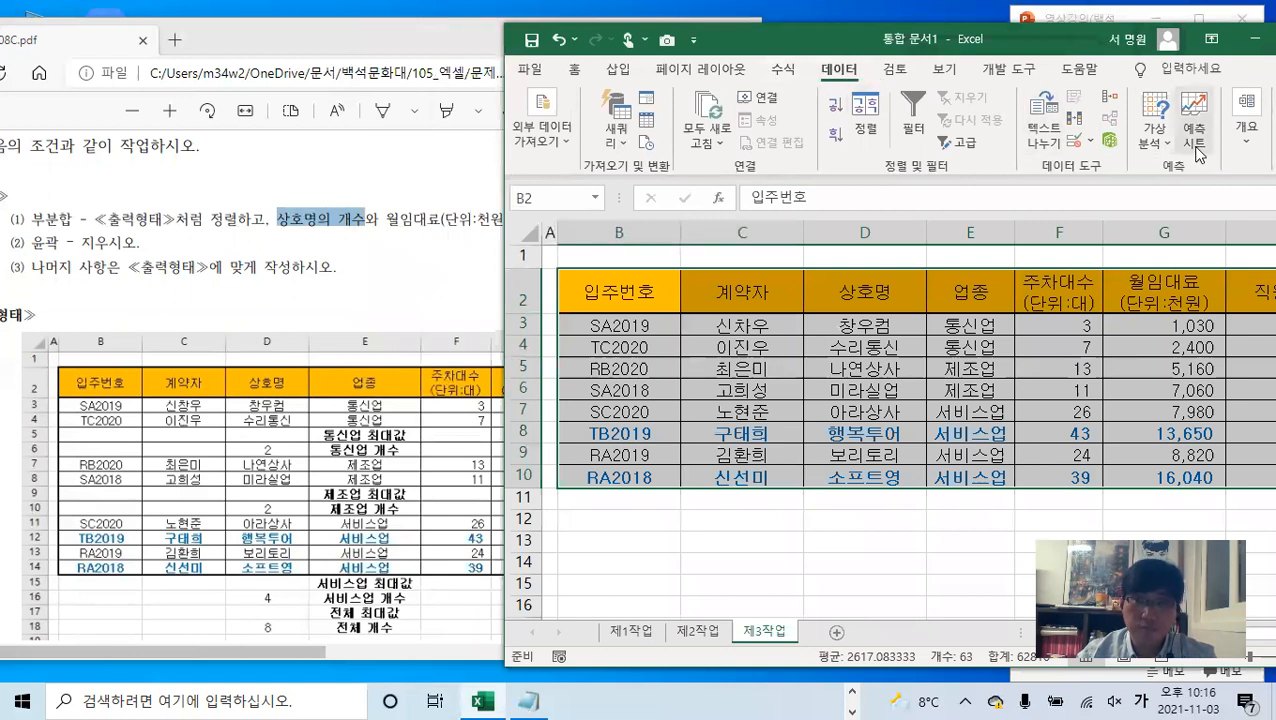
pyautogui.moveTo(1000, 47); pyautogui.dragTo(915, 49)
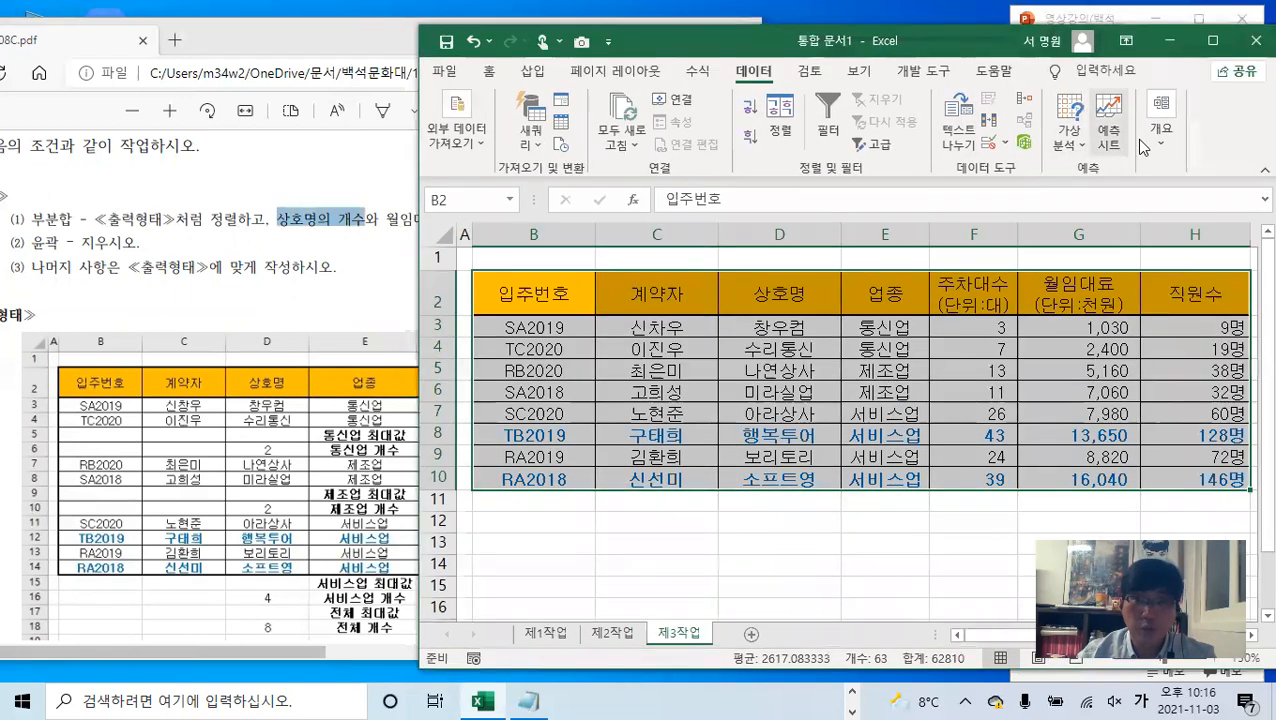
# - Start a Subtotal (부분합) on the sorted table with 업종 as the grouping field
pyautogui.click(1160, 120)
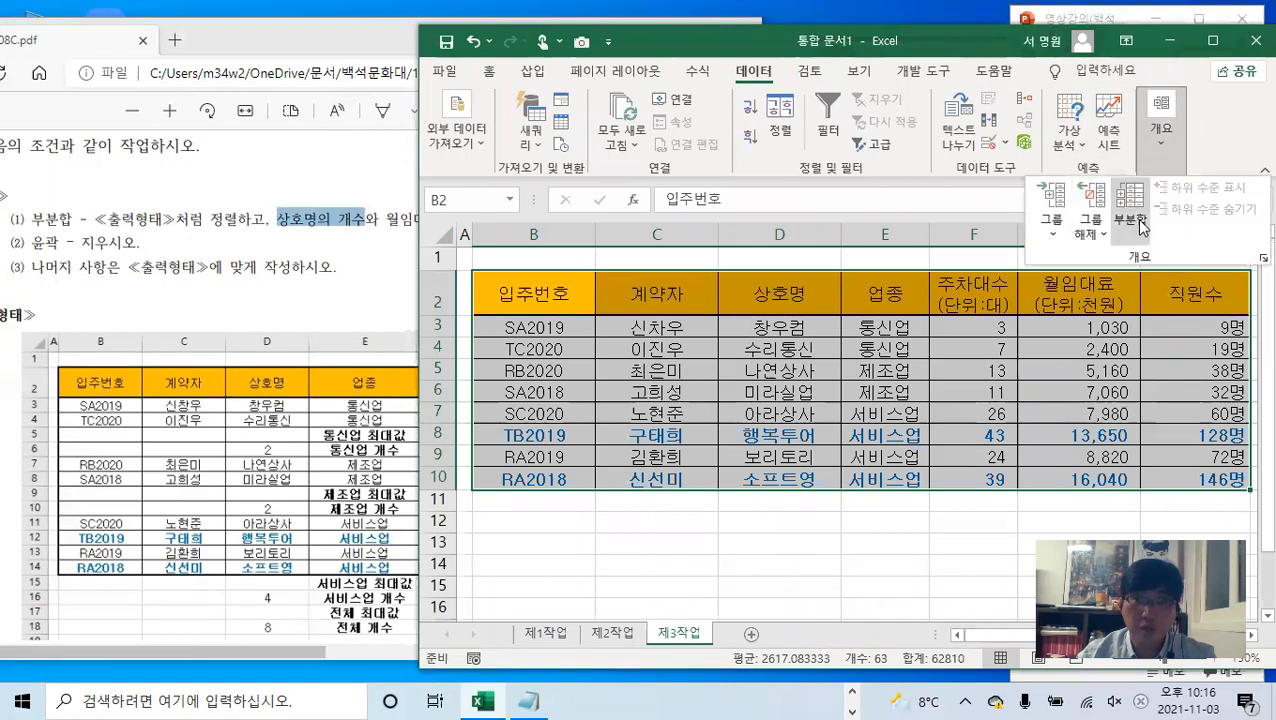
pyautogui.click(1130, 208)
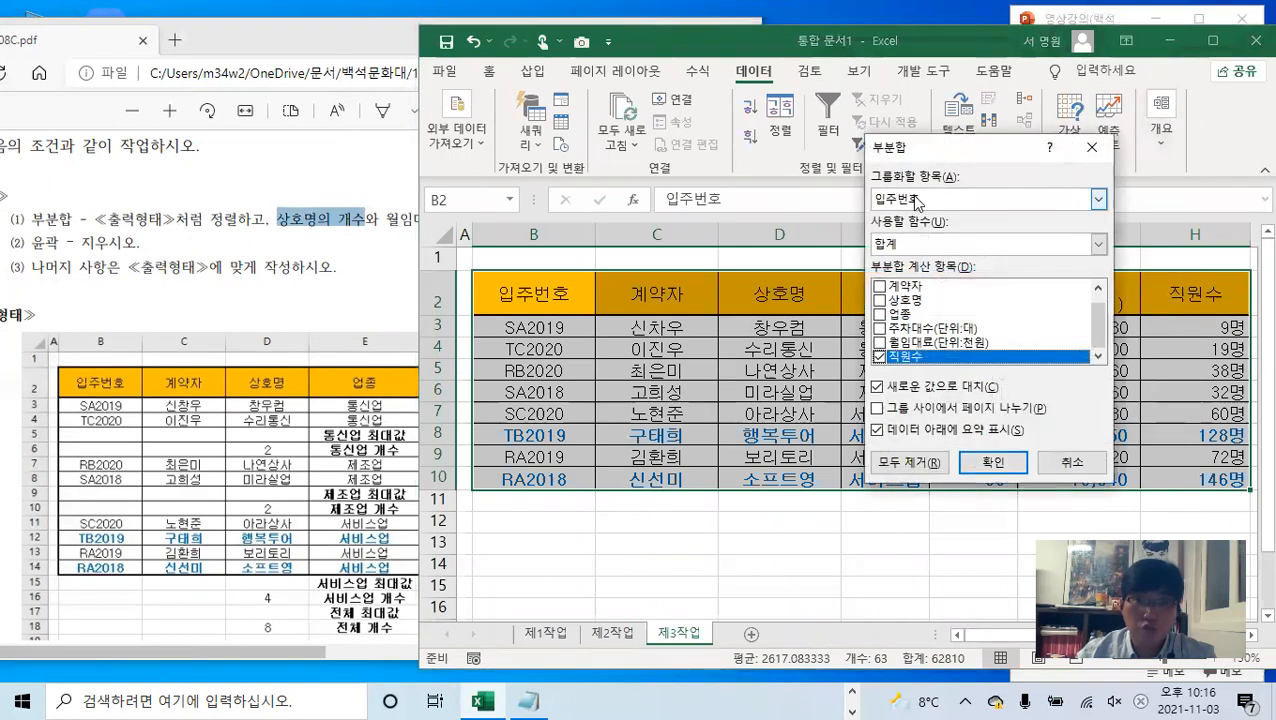
pyautogui.click(915, 200)
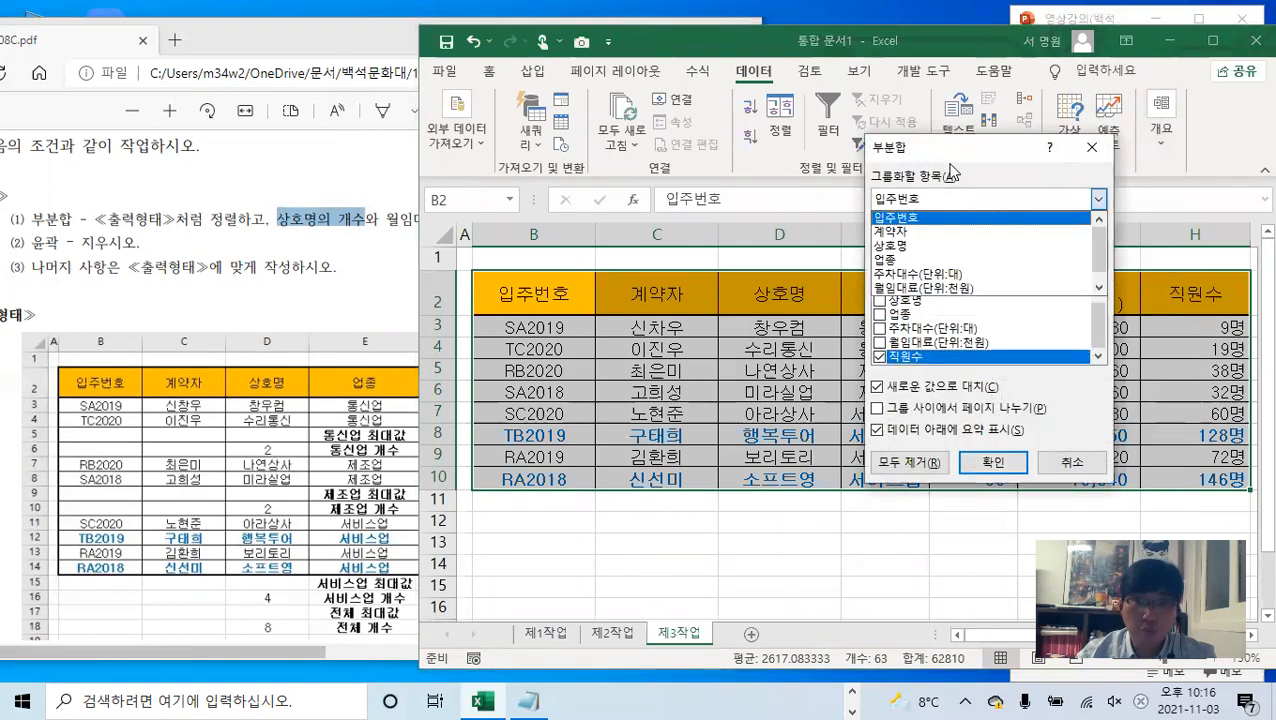
pyautogui.click(907, 259)
pyautogui.moveTo(937, 148); pyautogui.dragTo(1045, 155)
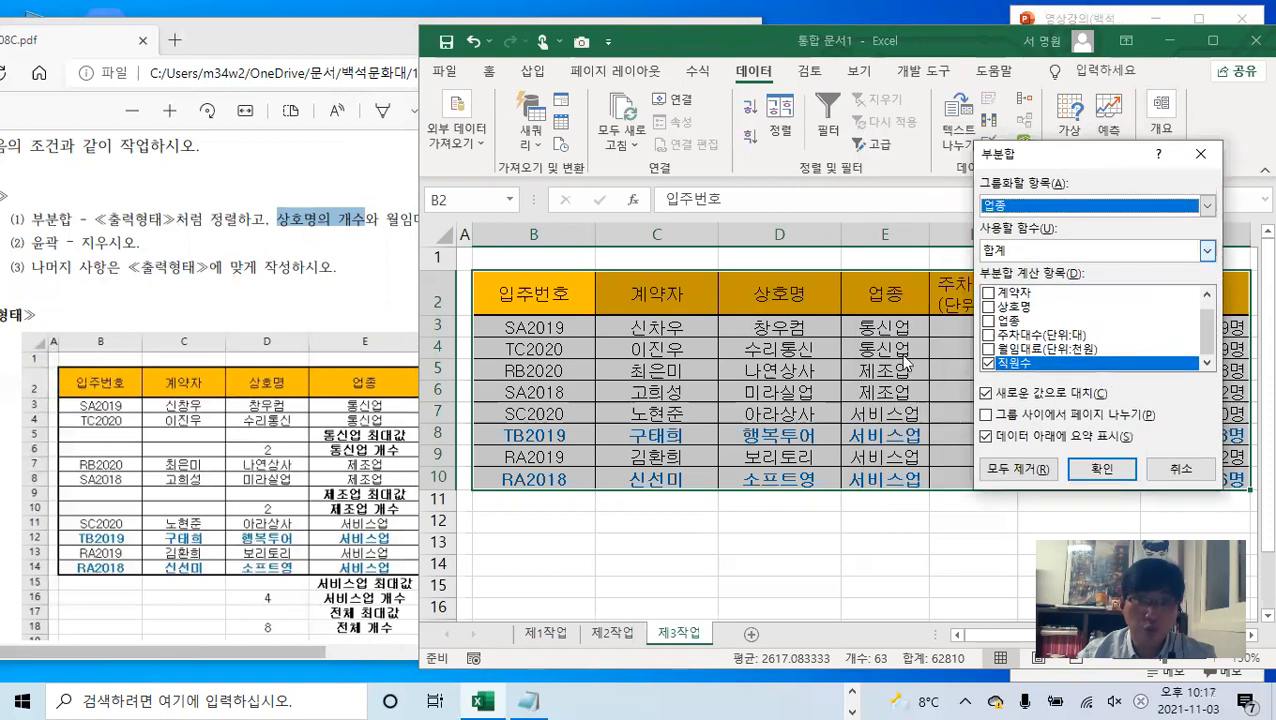
pyautogui.press('ctrl')
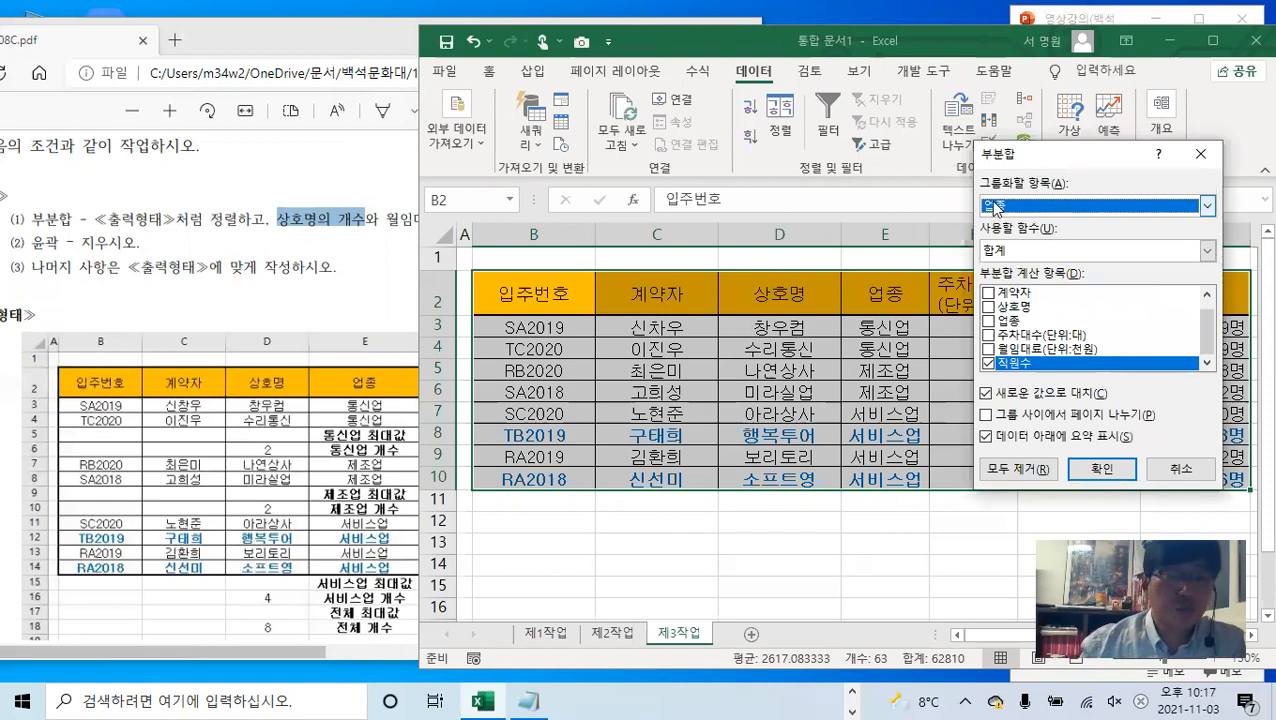
pyautogui.press('ctrl')
pyautogui.press('ctrl')
pyautogui.press('ctrl')
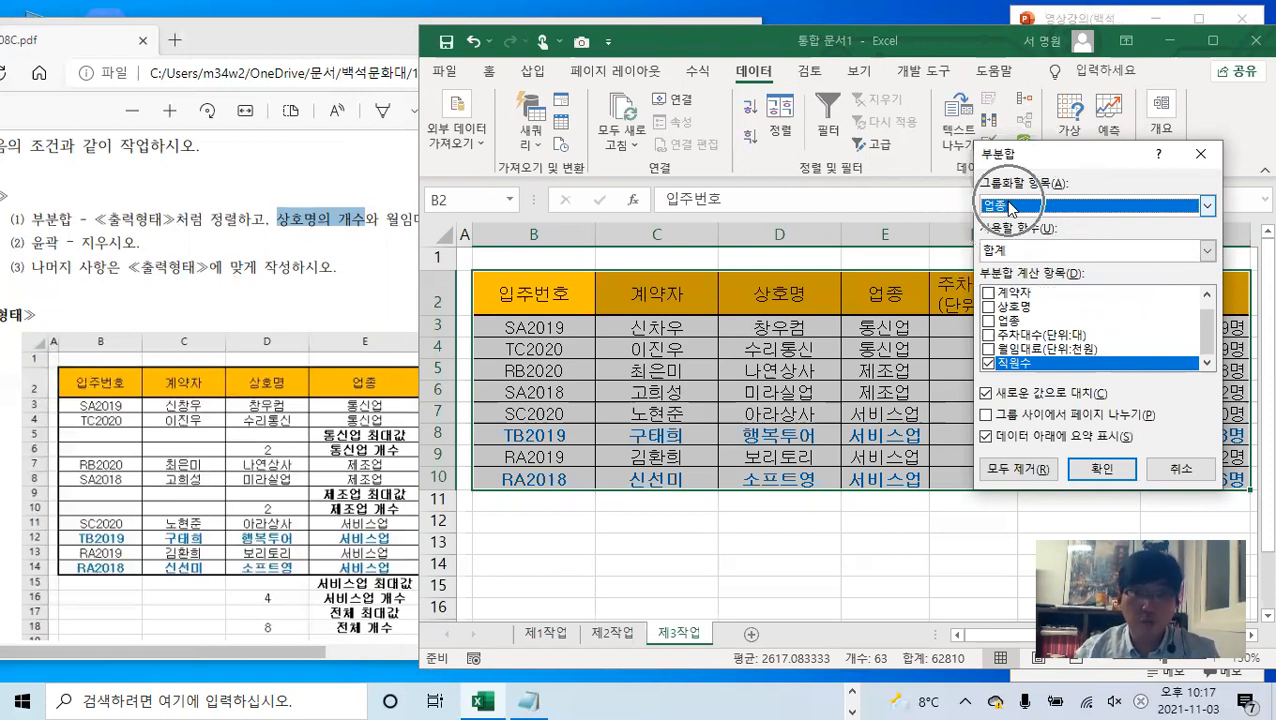
# - Set the subtotal function to 개수 for 상호명 only, deselecting 직원수, and apply the subtotal
pyautogui.click(1046, 254)
pyautogui.click(1012, 284)
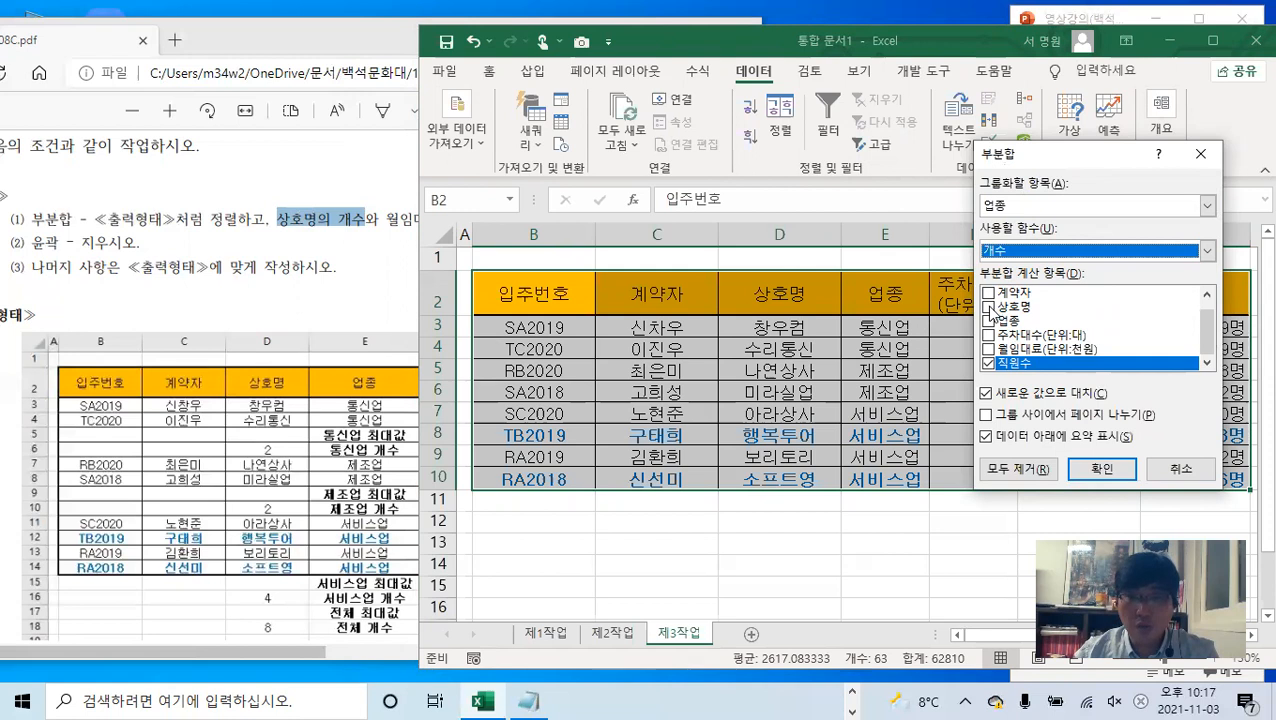
pyautogui.click(989, 307)
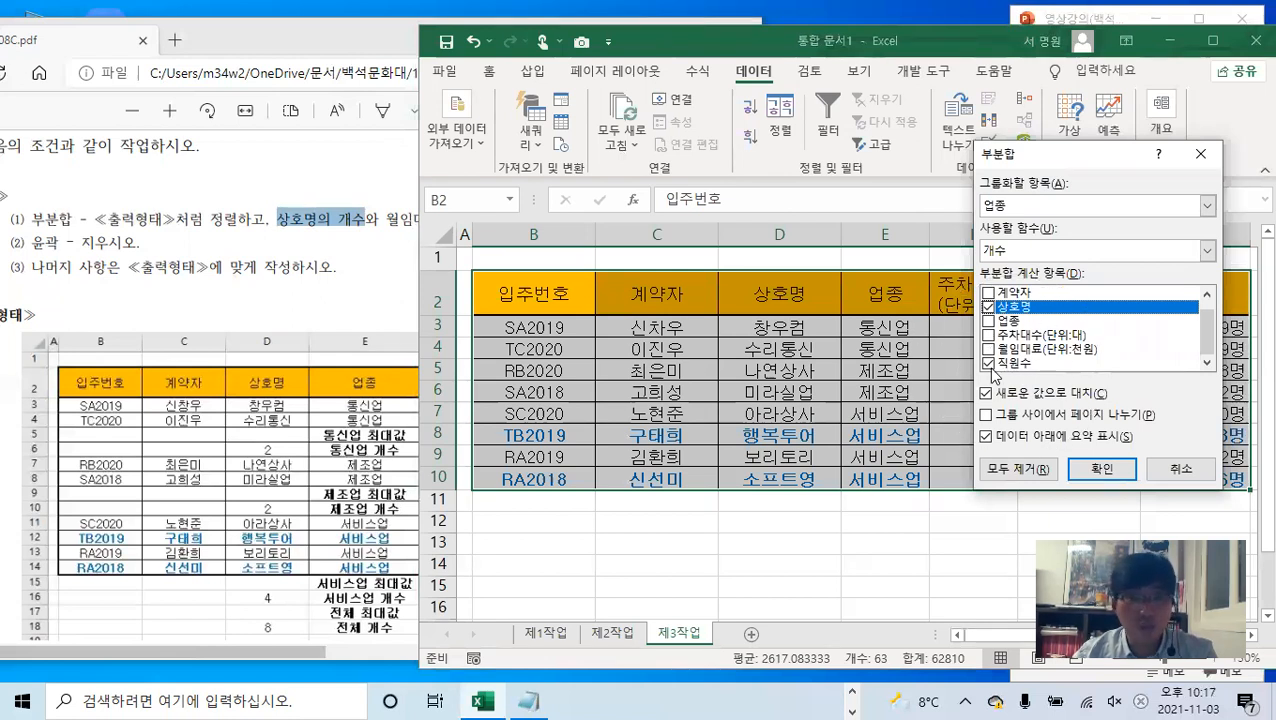
pyautogui.click(989, 366)
pyautogui.press('ctrl')
pyautogui.press('ctrl')
pyautogui.press('ctrl')
pyautogui.press('ctrl')
pyautogui.press('ctrl')
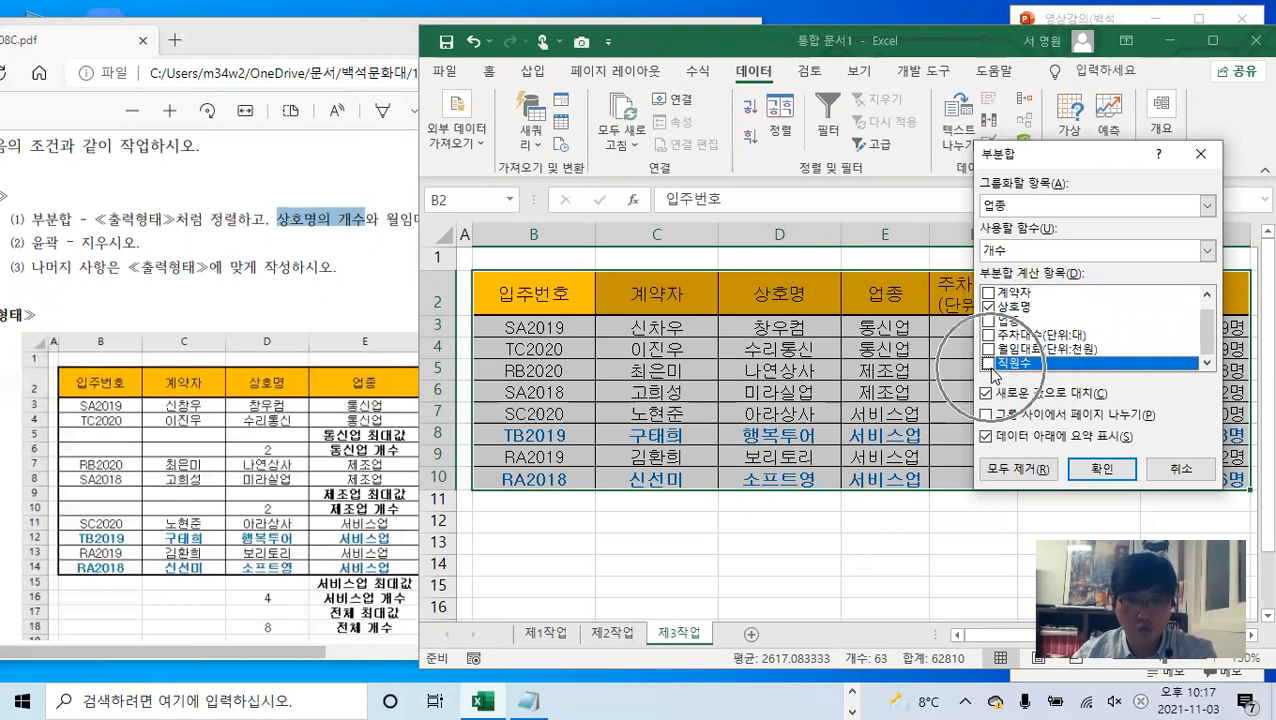
pyautogui.press('ctrl')
pyautogui.click(1101, 467)
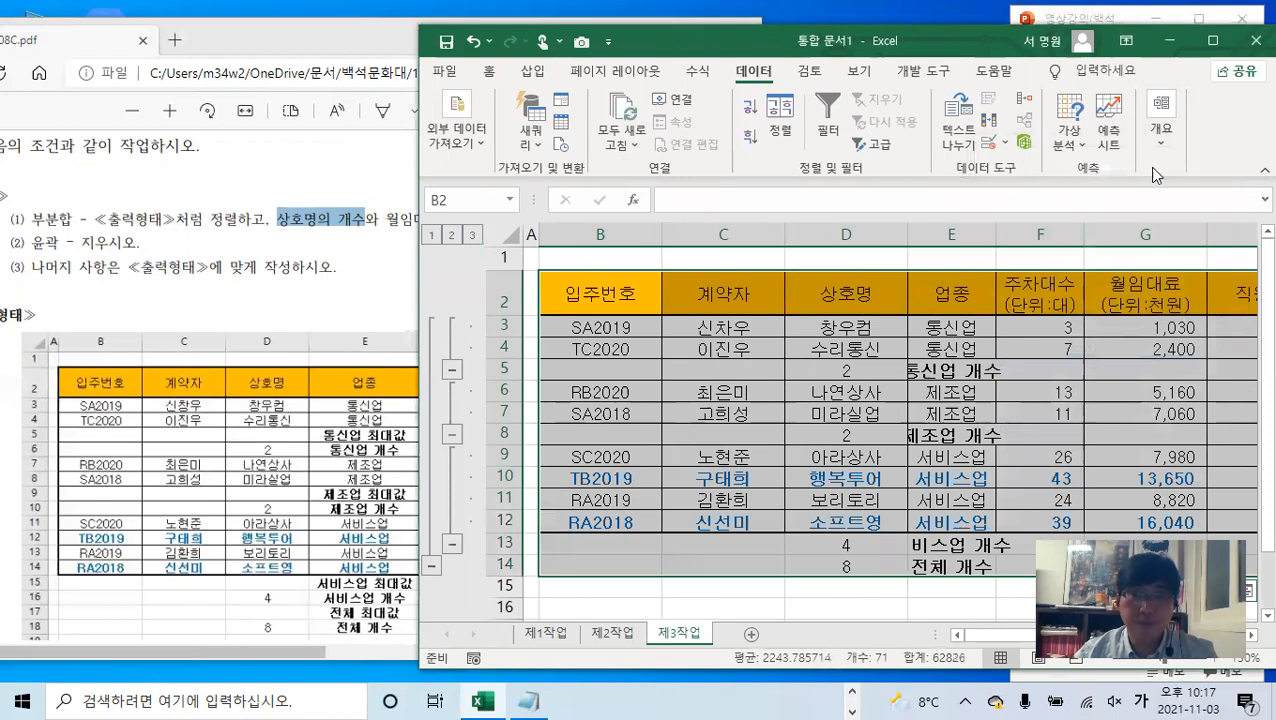
# - Add a second subtotal with the 최대 function on 월임대료(단위:천원) only, grouped by 업종, without replacing the existing subtotals
pyautogui.click(1160, 125)
pyautogui.click(1124, 207)
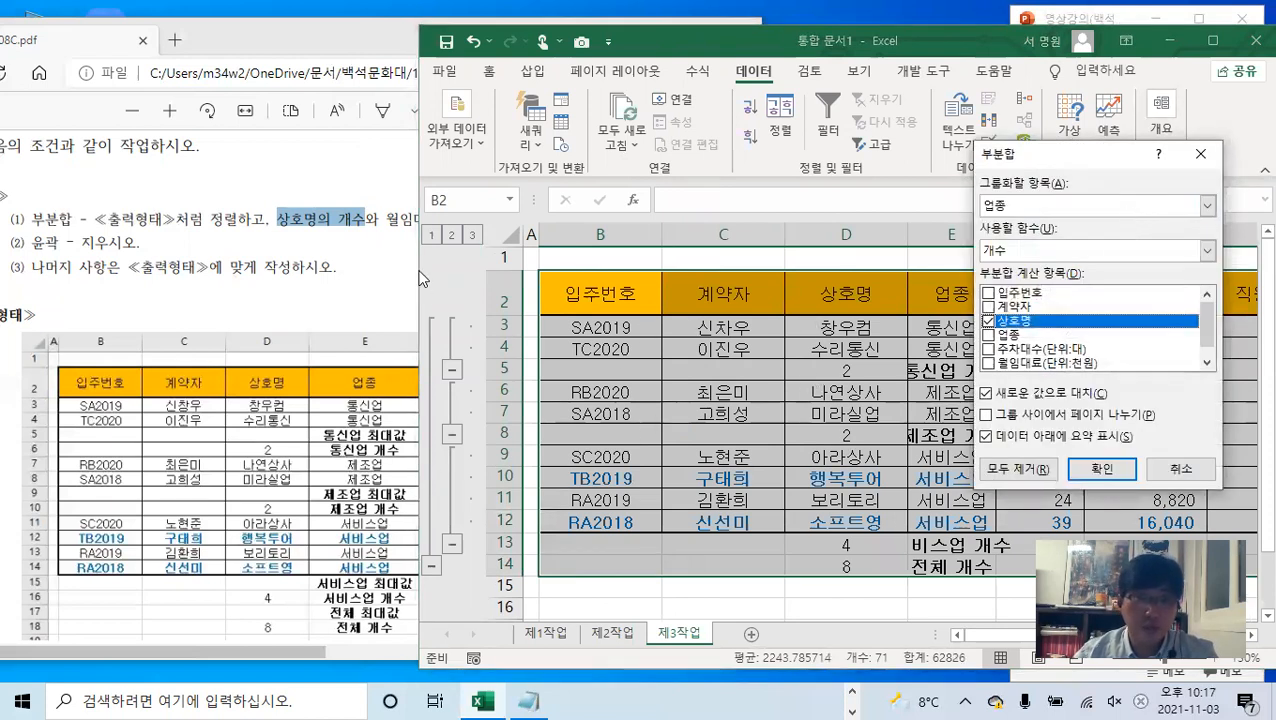
pyautogui.click(418, 226)
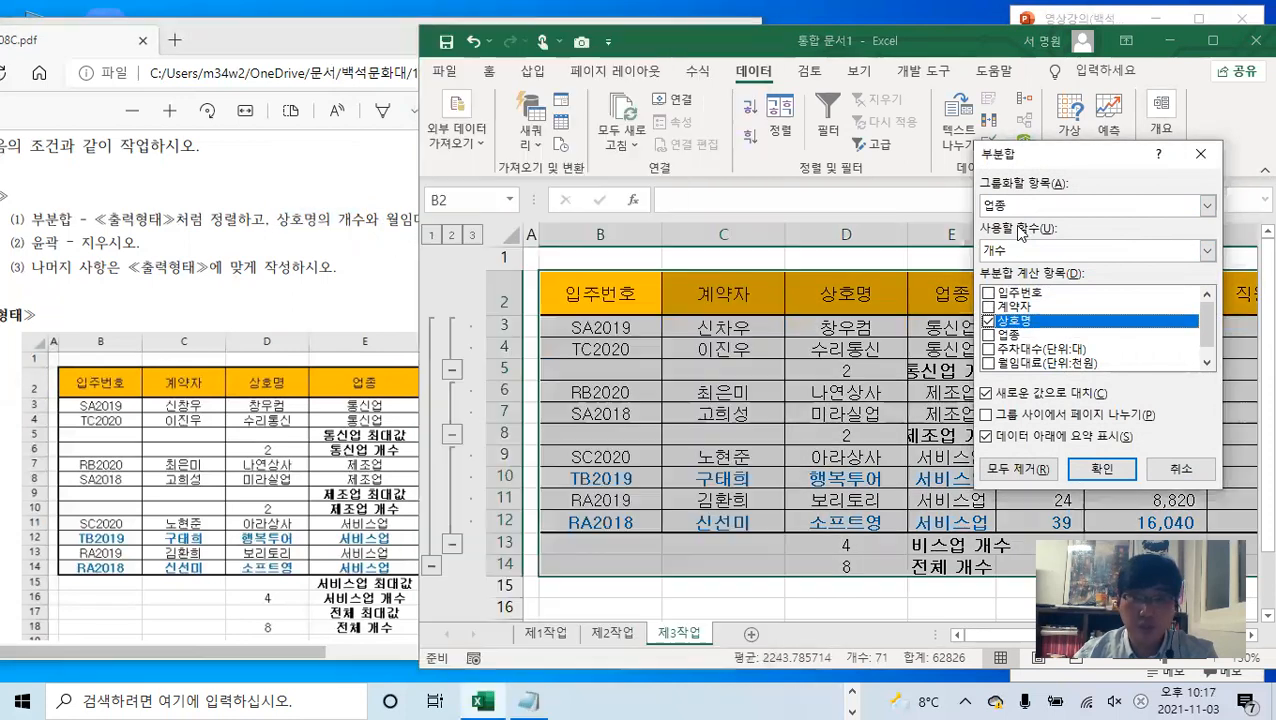
pyautogui.click(1014, 238)
pyautogui.click(1018, 250)
pyautogui.click(1010, 311)
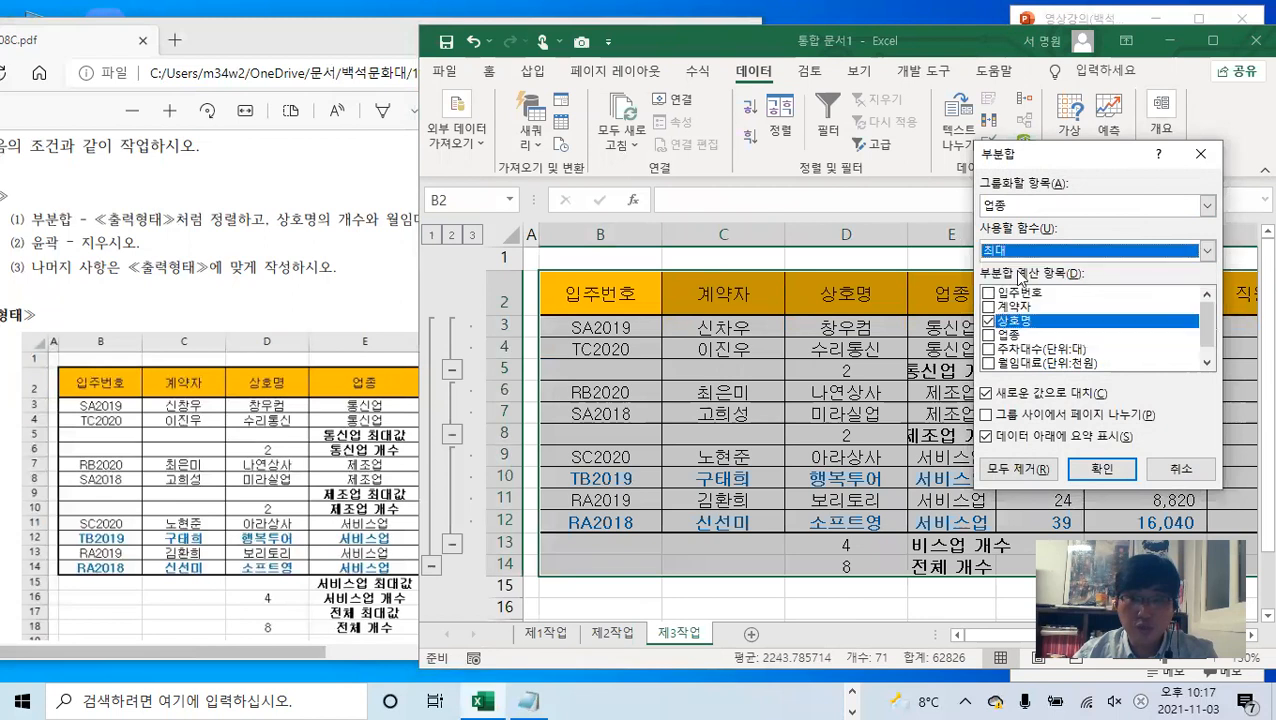
pyautogui.click(988, 321)
pyautogui.click(989, 365)
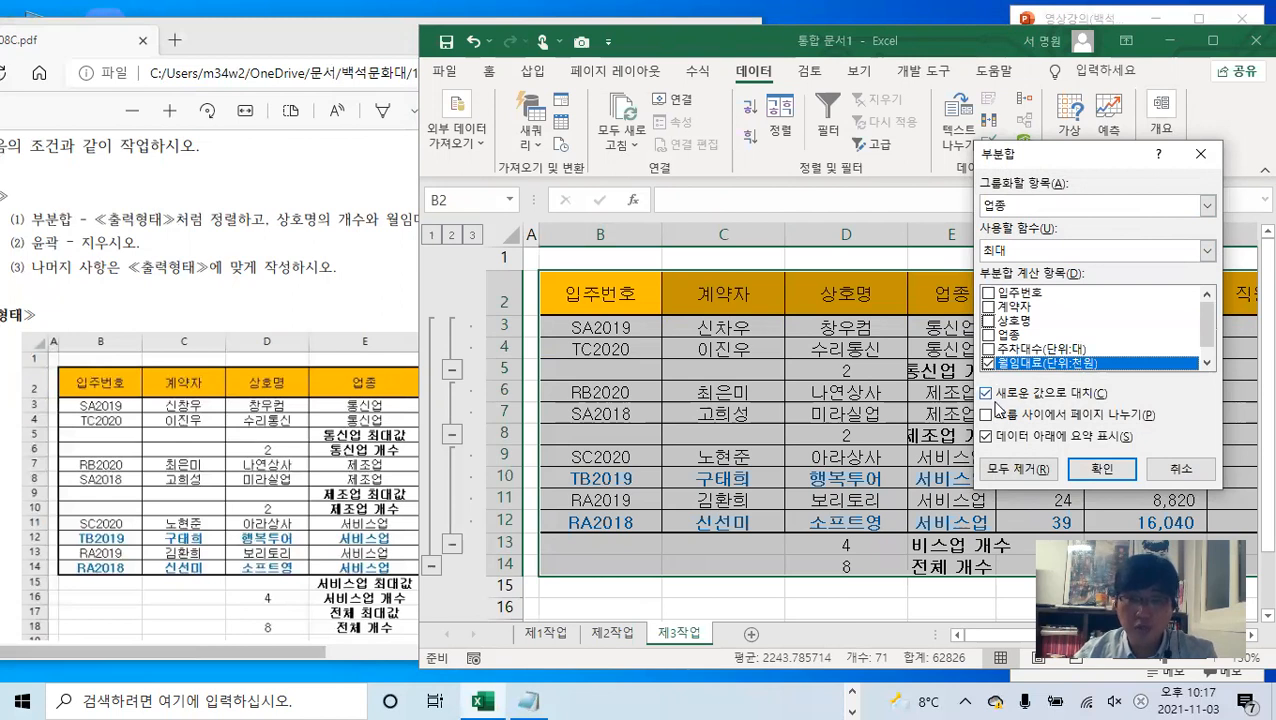
pyautogui.click(986, 394)
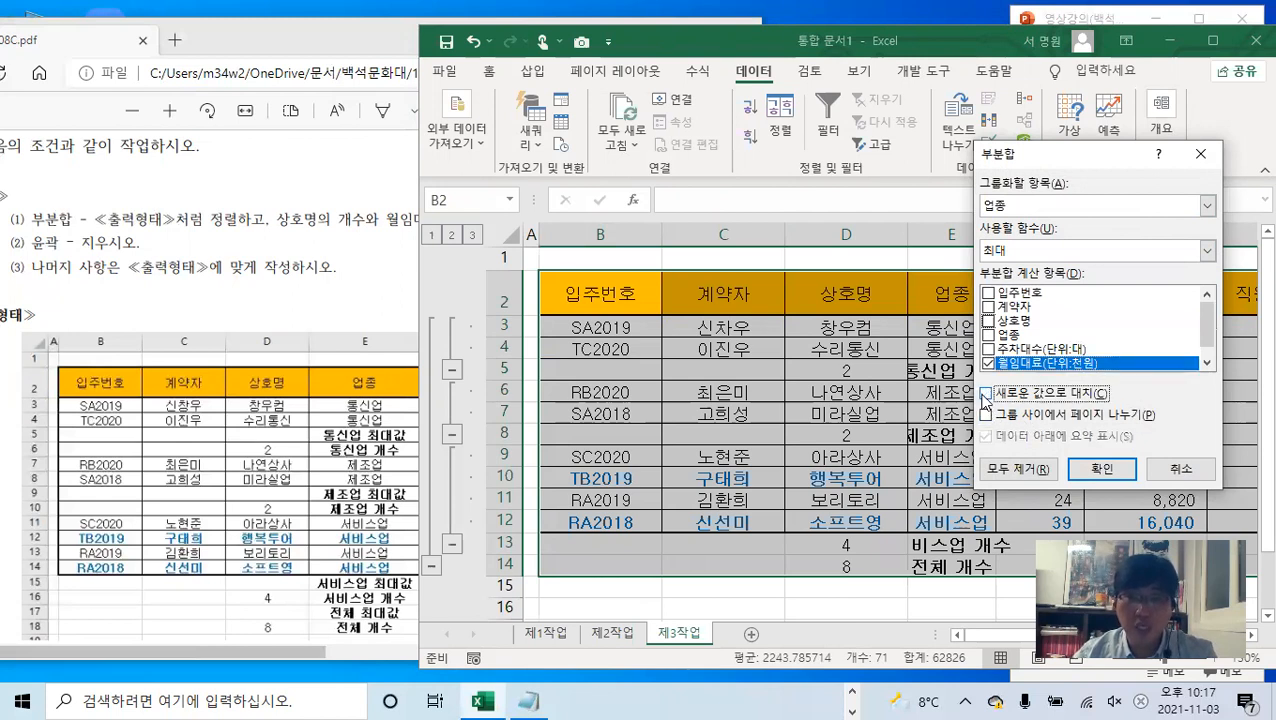
pyautogui.click(1101, 468)
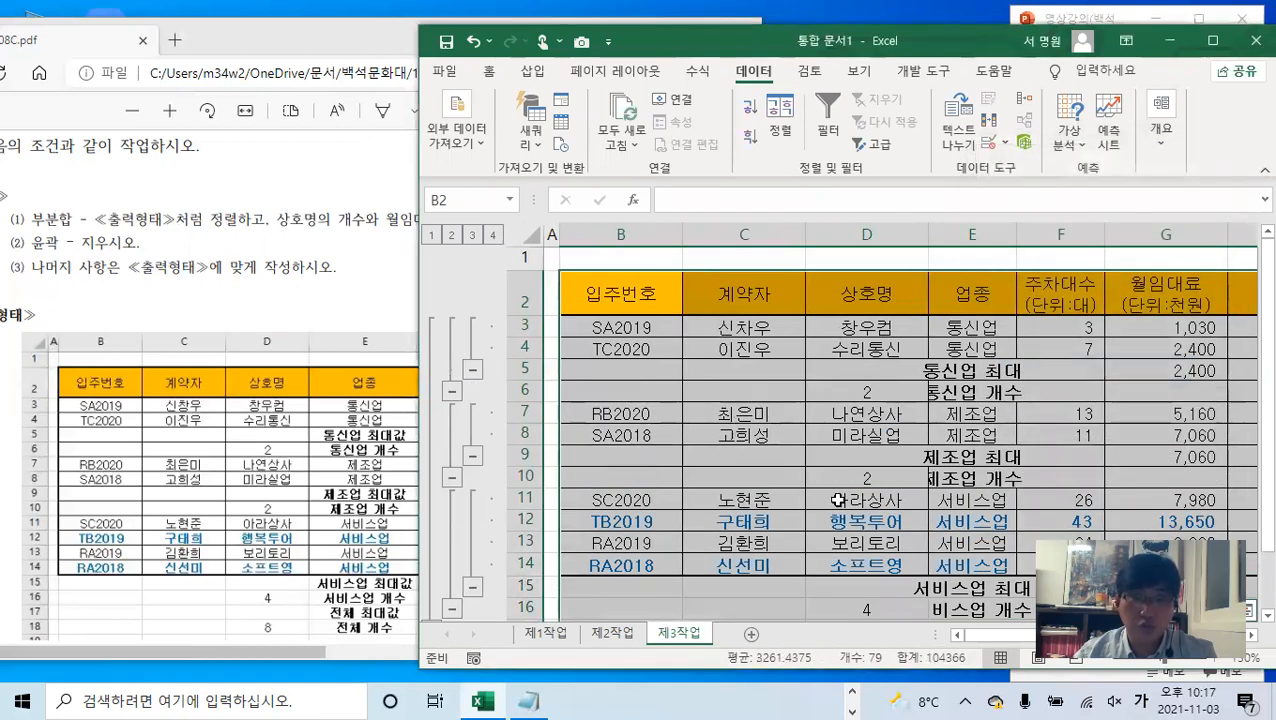
pyautogui.keyDown('ctrl'); pyautogui.scroll(-2, 803, 365); pyautogui.keyUp('ctrl')
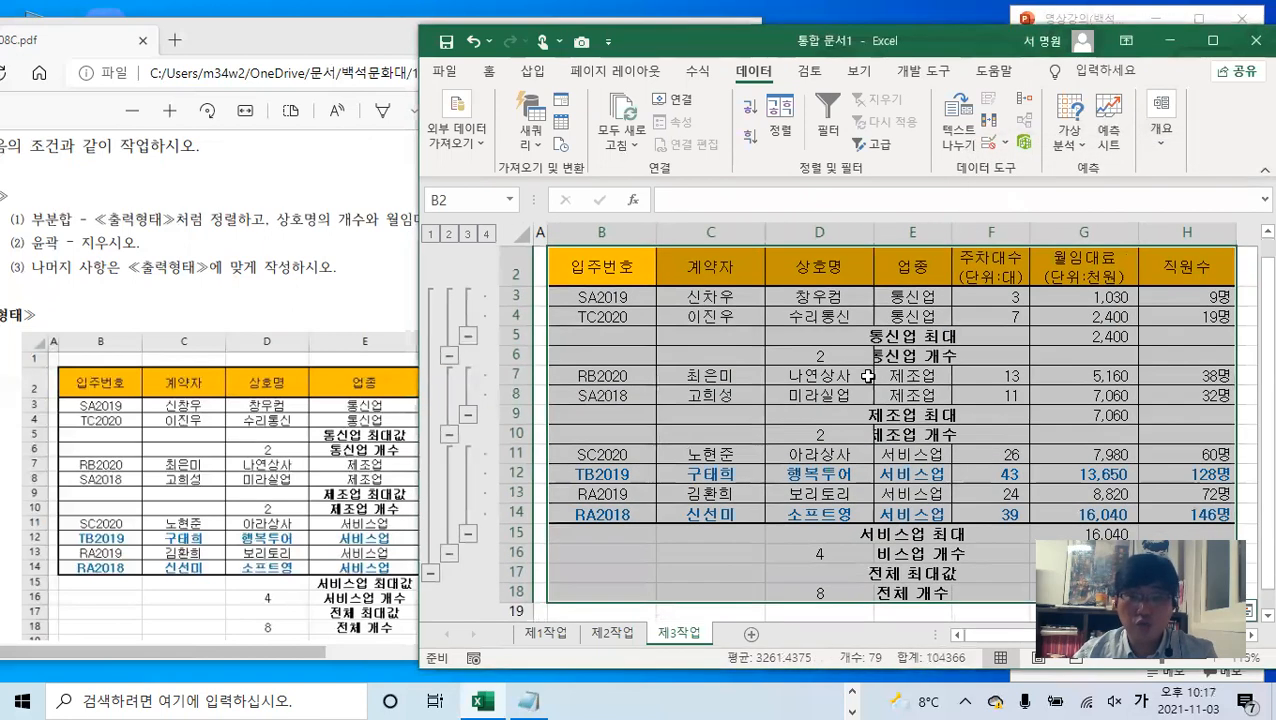
pyautogui.click(1192, 405)
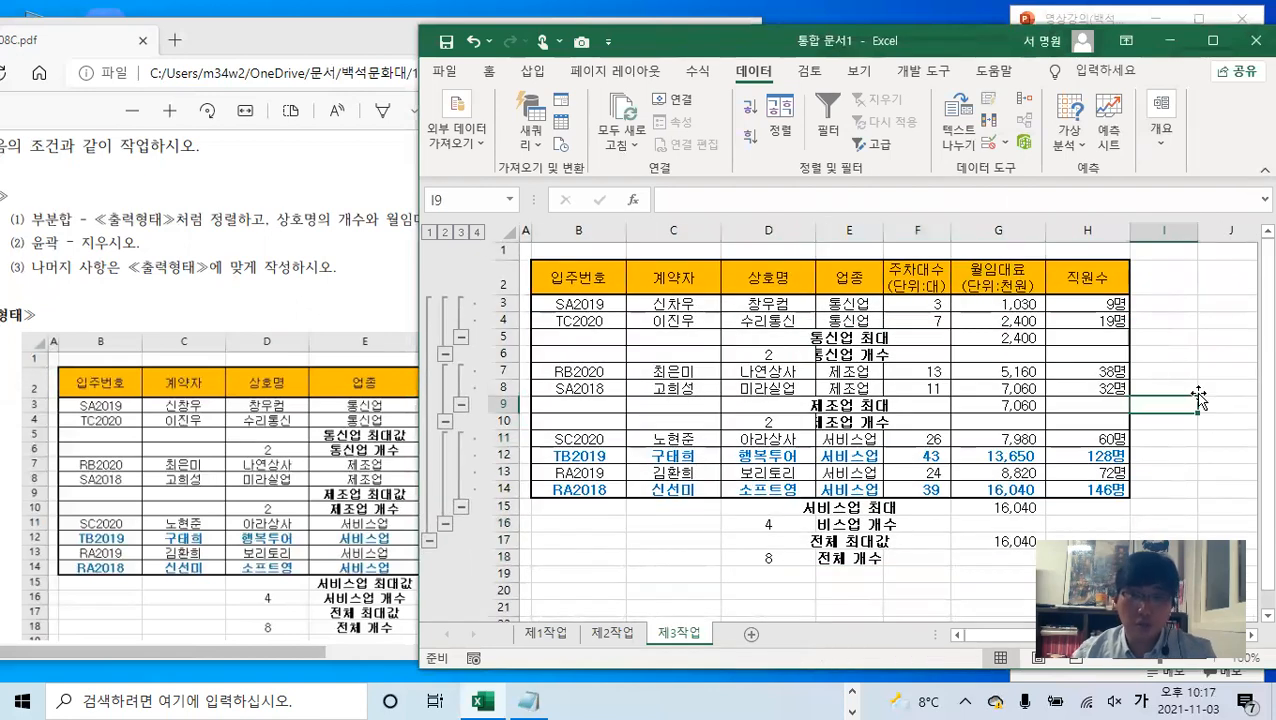
# - Clear the outline (개요 지우기) for the table range B2:H14
pyautogui.press('ctrl')
pyautogui.press('ctrl')
pyautogui.press('ctrl')
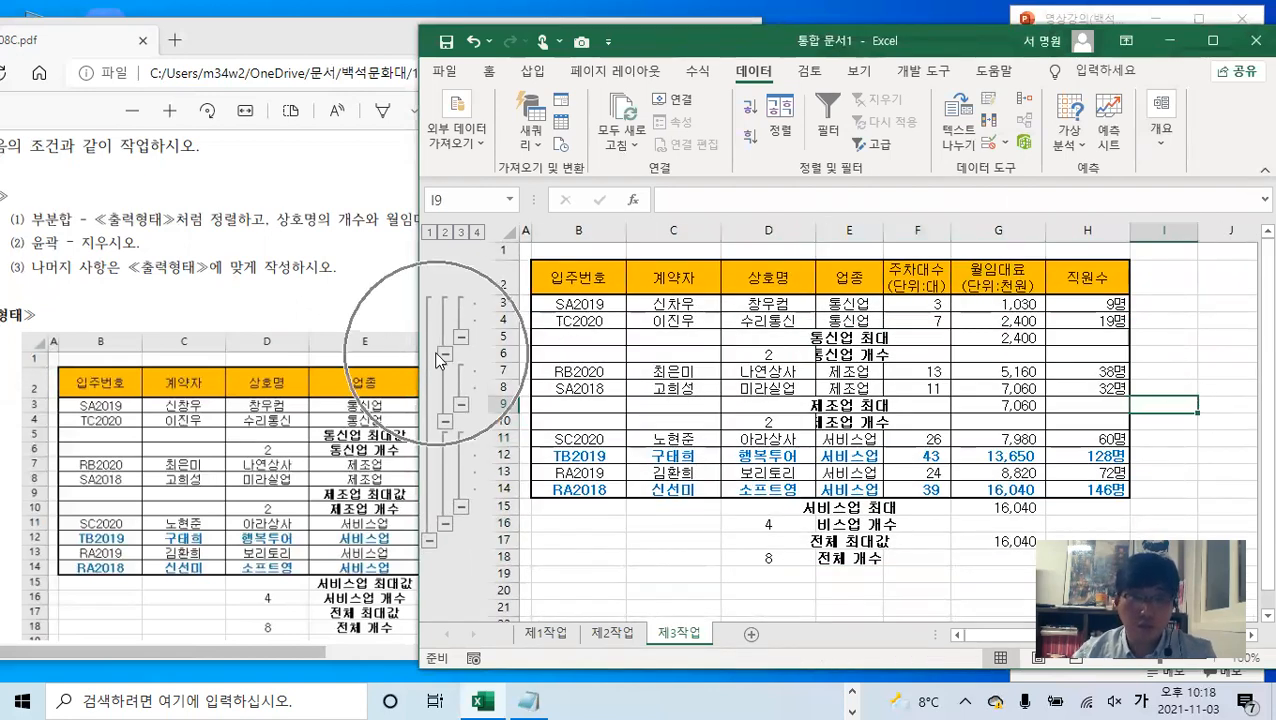
pyautogui.moveTo(589, 290); pyautogui.dragTo(1110, 490)
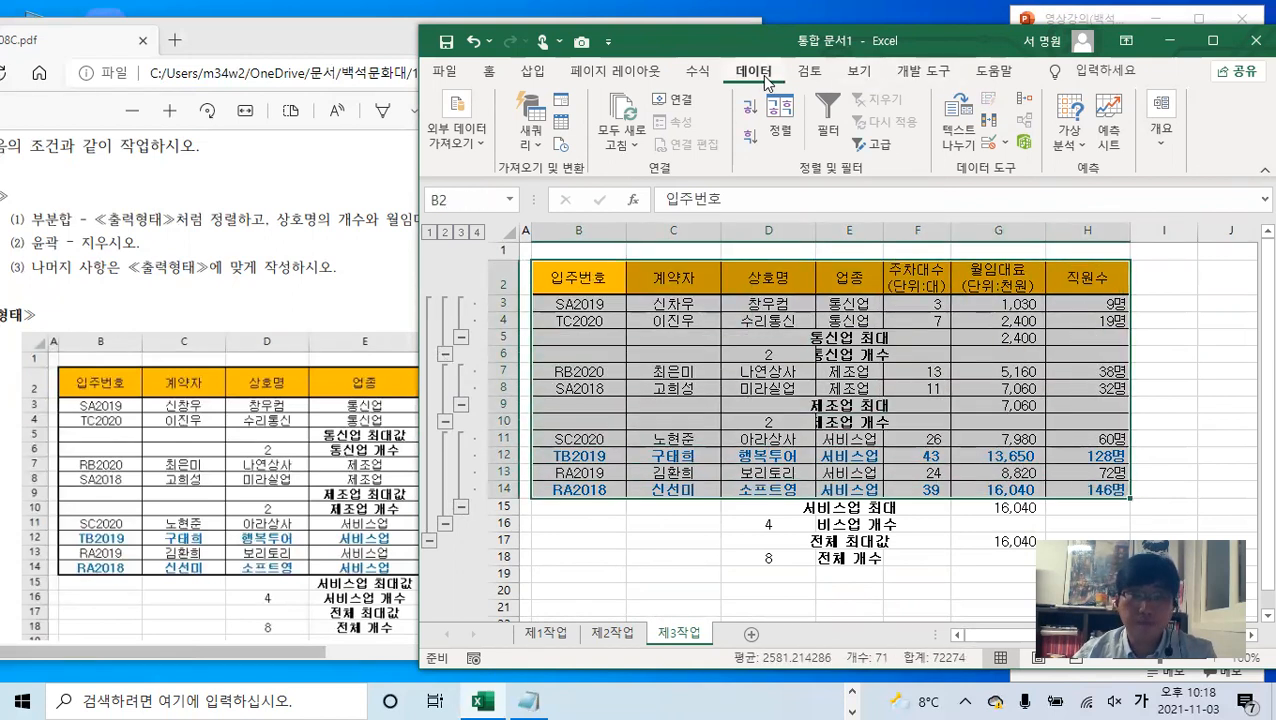
pyautogui.click(1160, 118)
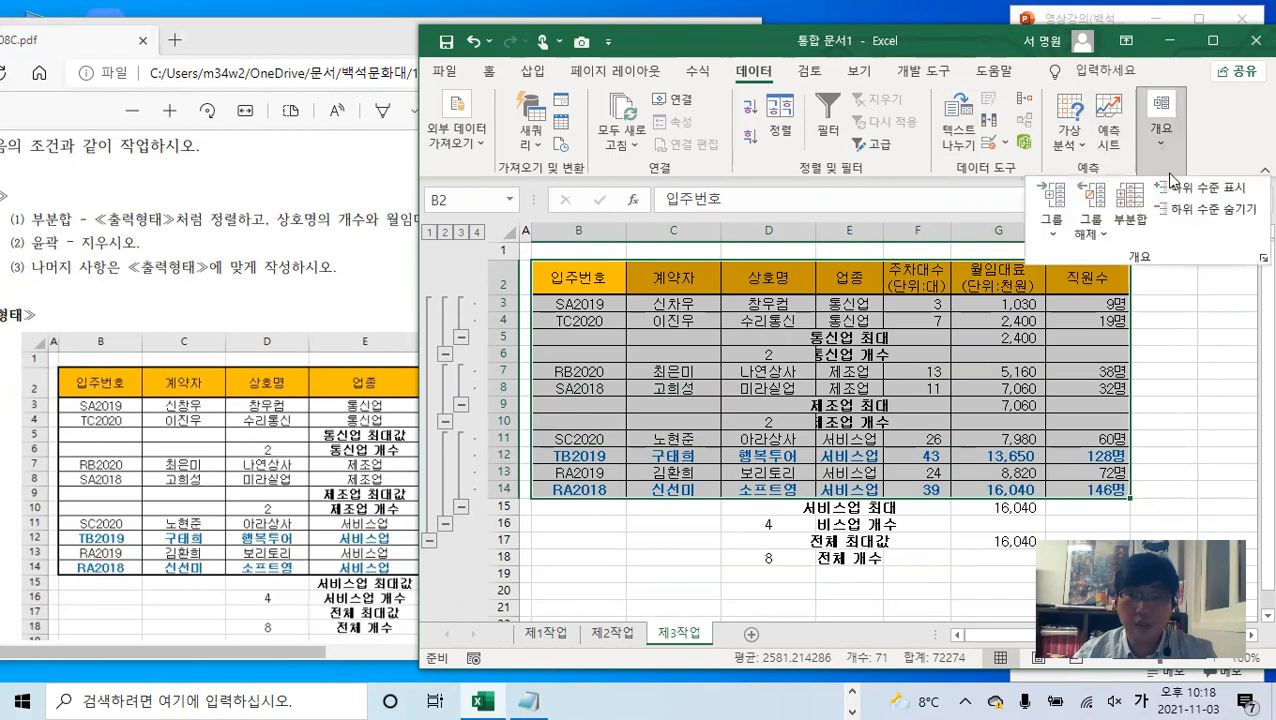
pyautogui.click(1104, 236)
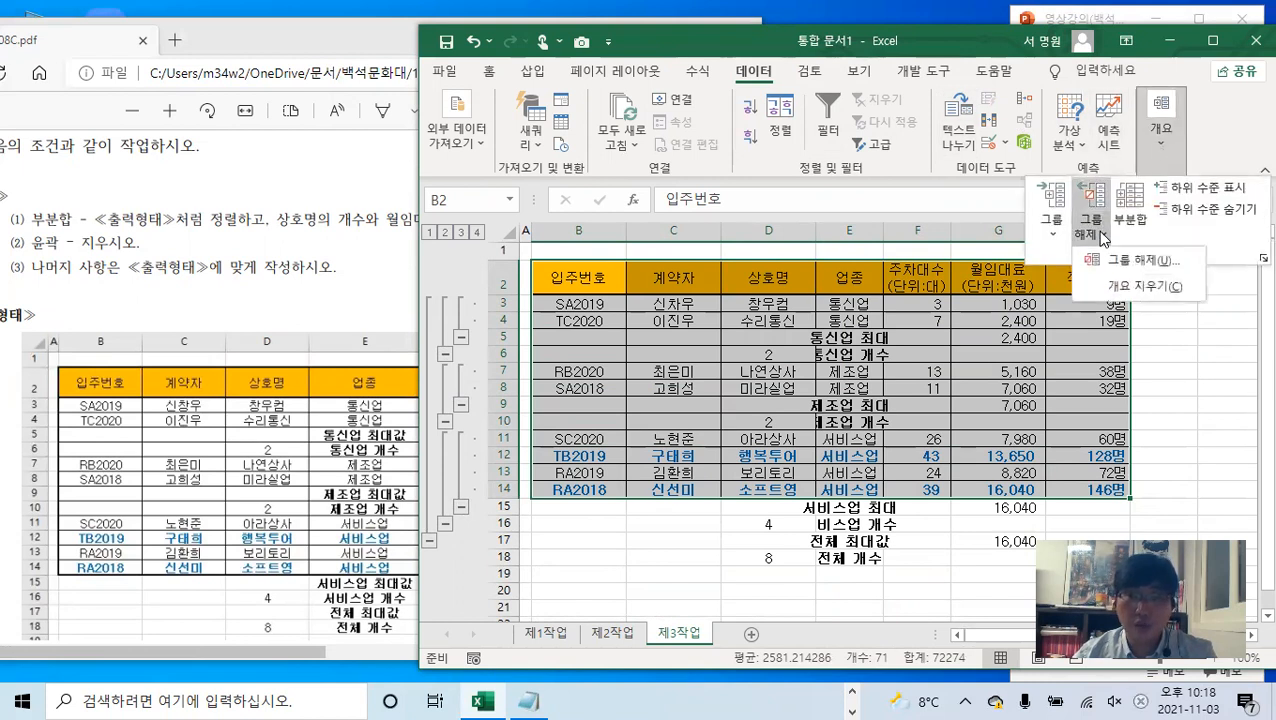
pyautogui.click(1139, 287)
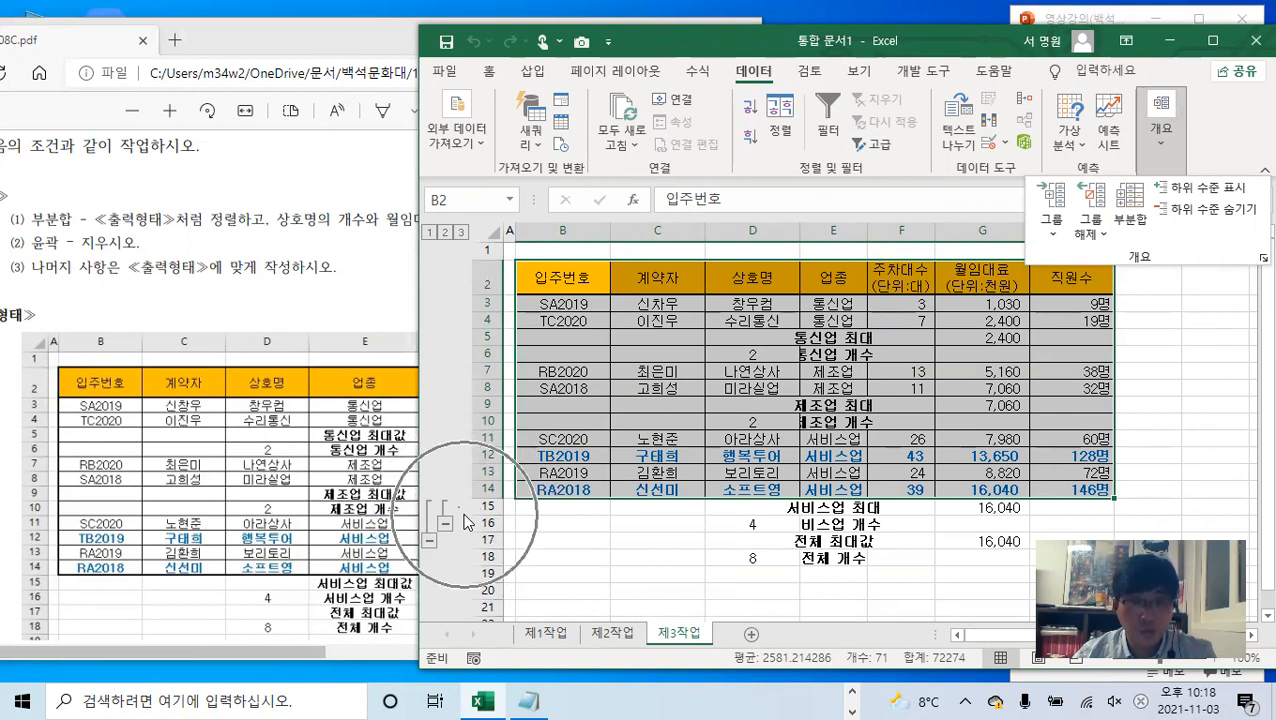
# - Clear the outline (개요 지우기) for the entire subtotaled table, B2:H18, including the grand total rows
pyautogui.click(590, 380)
pyautogui.moveTo(570, 290); pyautogui.dragTo(1080, 556)
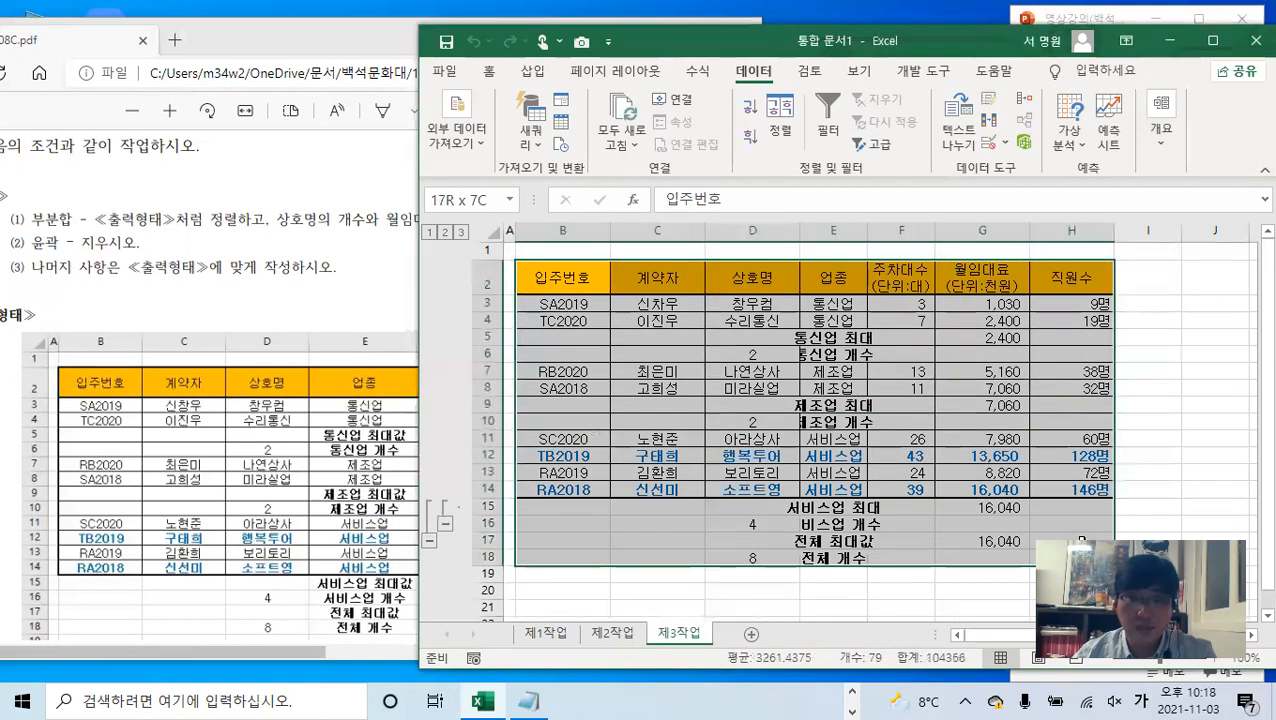
pyautogui.click(1160, 118)
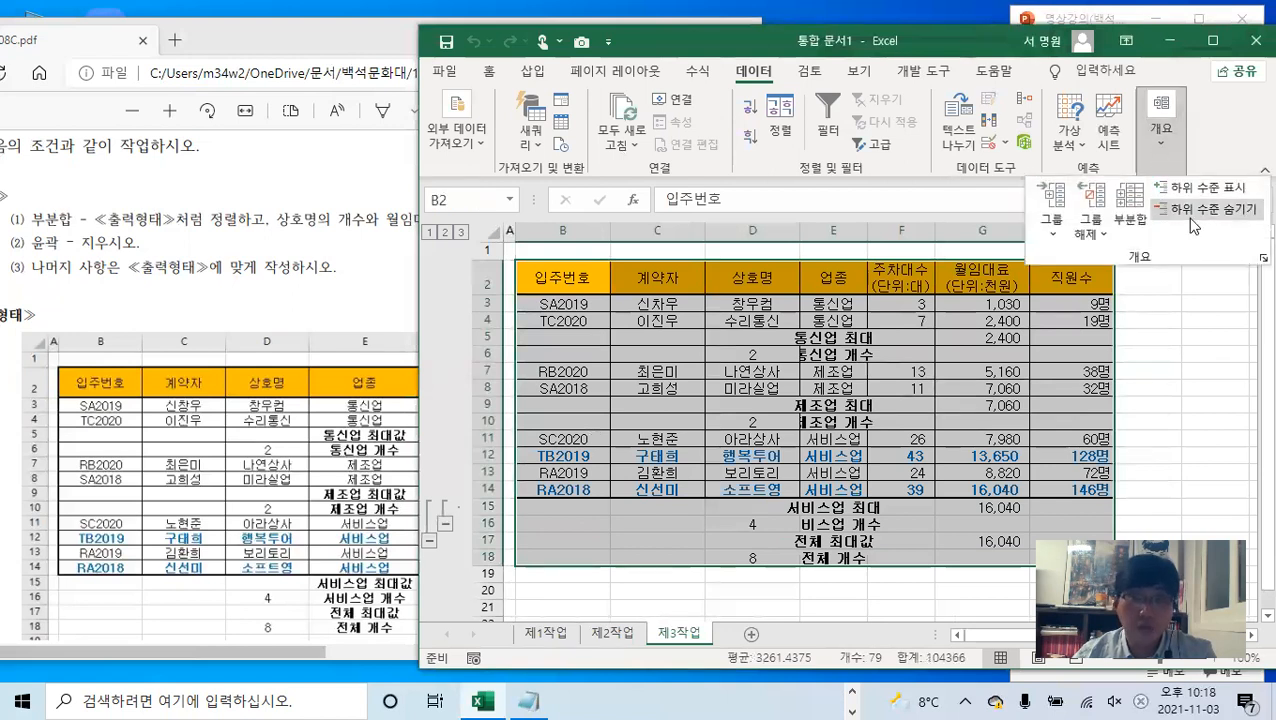
pyautogui.click(1052, 225)
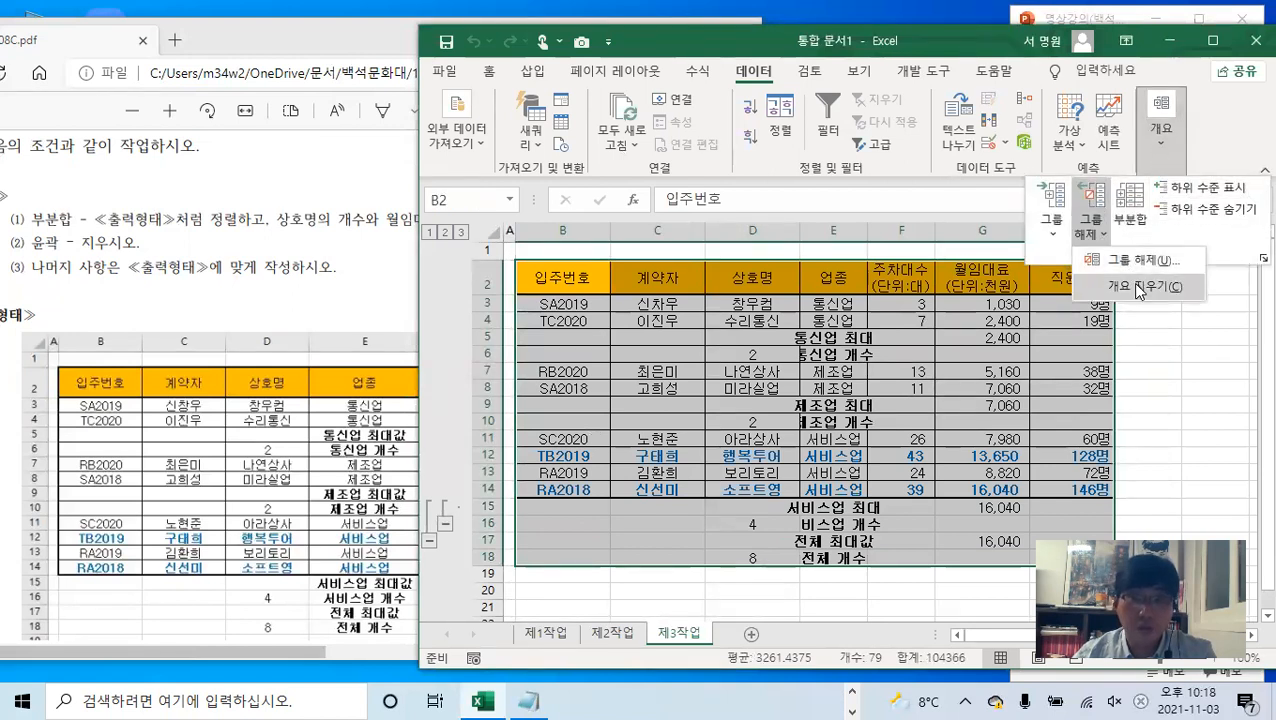
pyautogui.click(1137, 290)
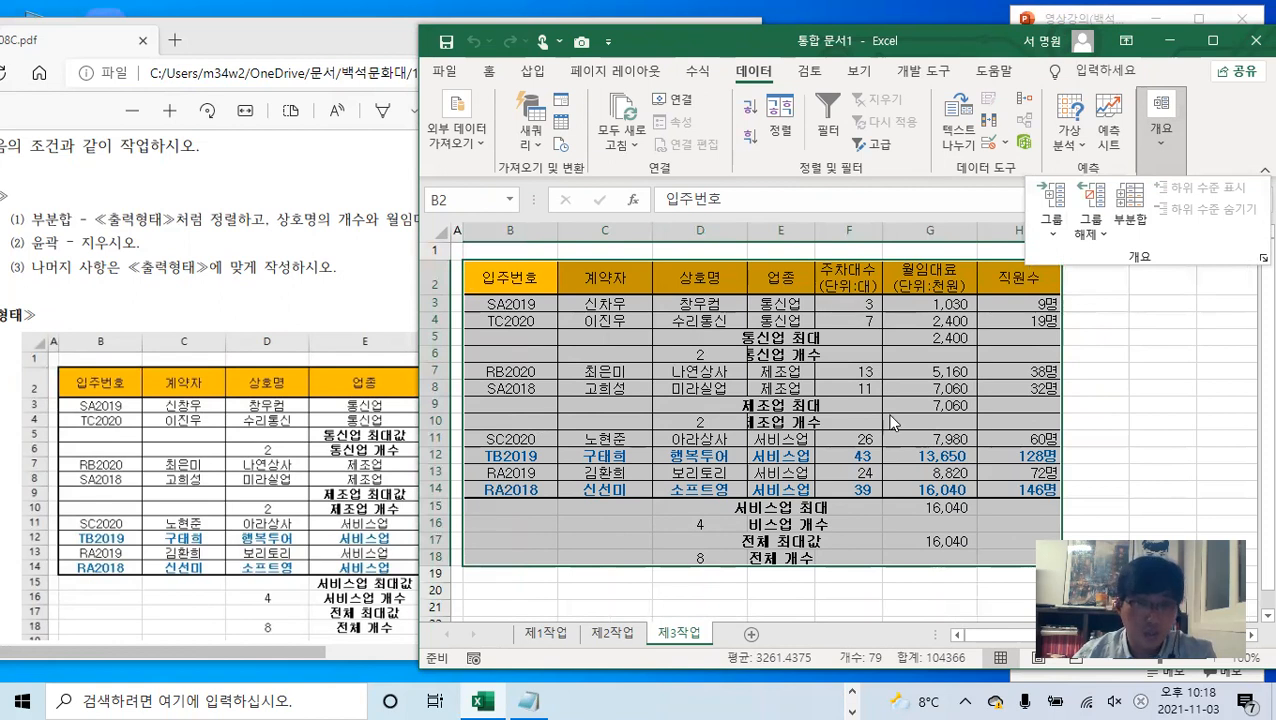
# - Widen the 업종 column (E) so that the subtotal labels fit inside their cells
pyautogui.click(952, 370)
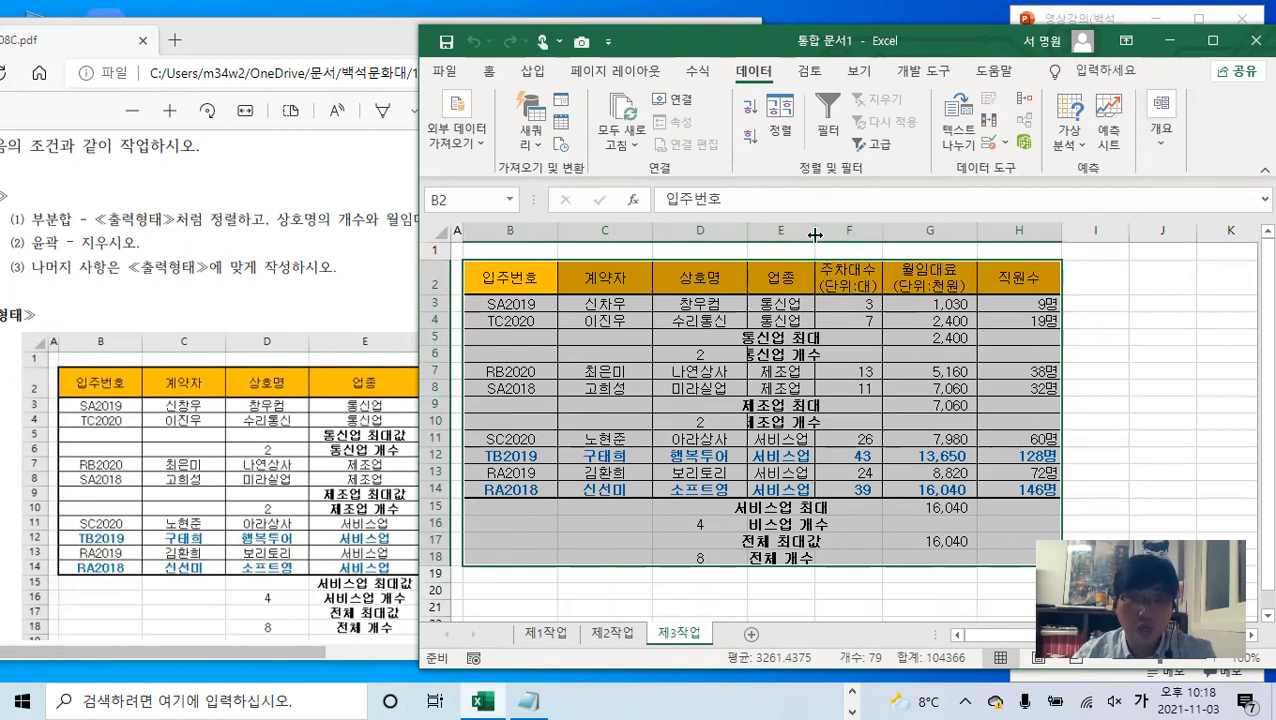
pyautogui.moveTo(815, 234); pyautogui.dragTo(860, 234)
pyautogui.click(895, 421)
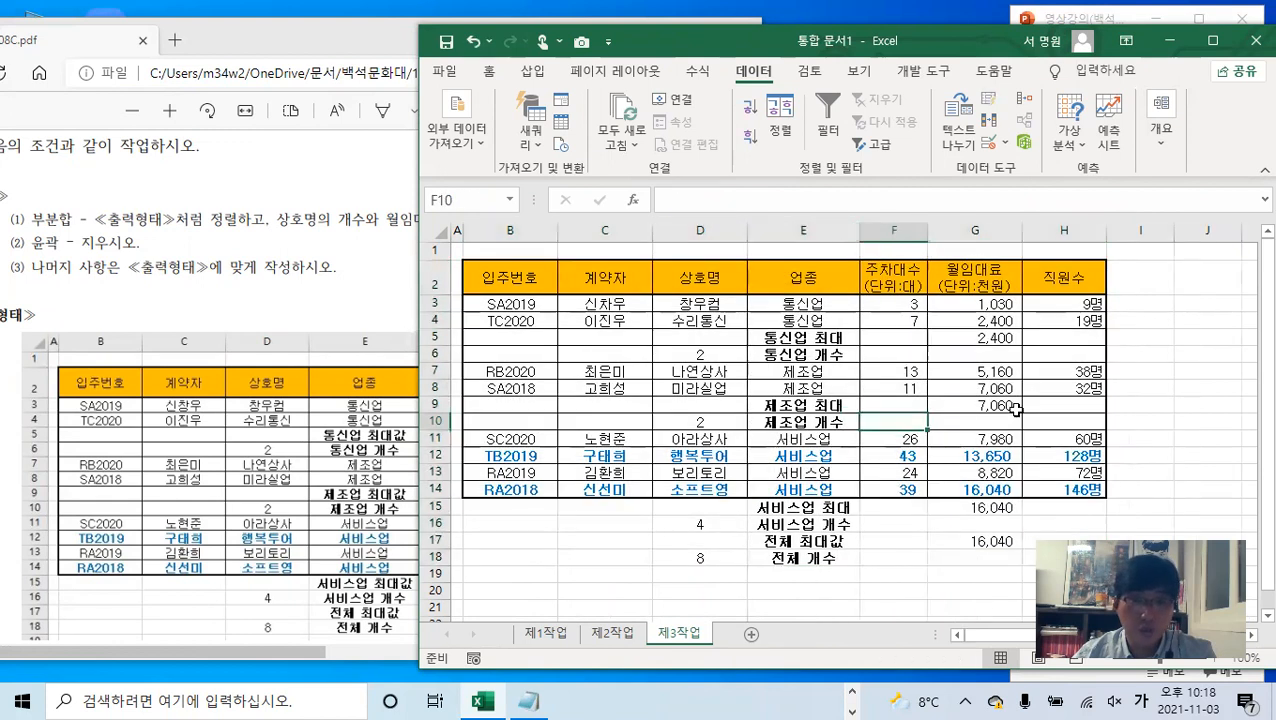
# - Review the 제4작업 chart conditions and sample chart in the PDF, and return to Excel's 제1작업 sheet
pyautogui.click(407, 447)
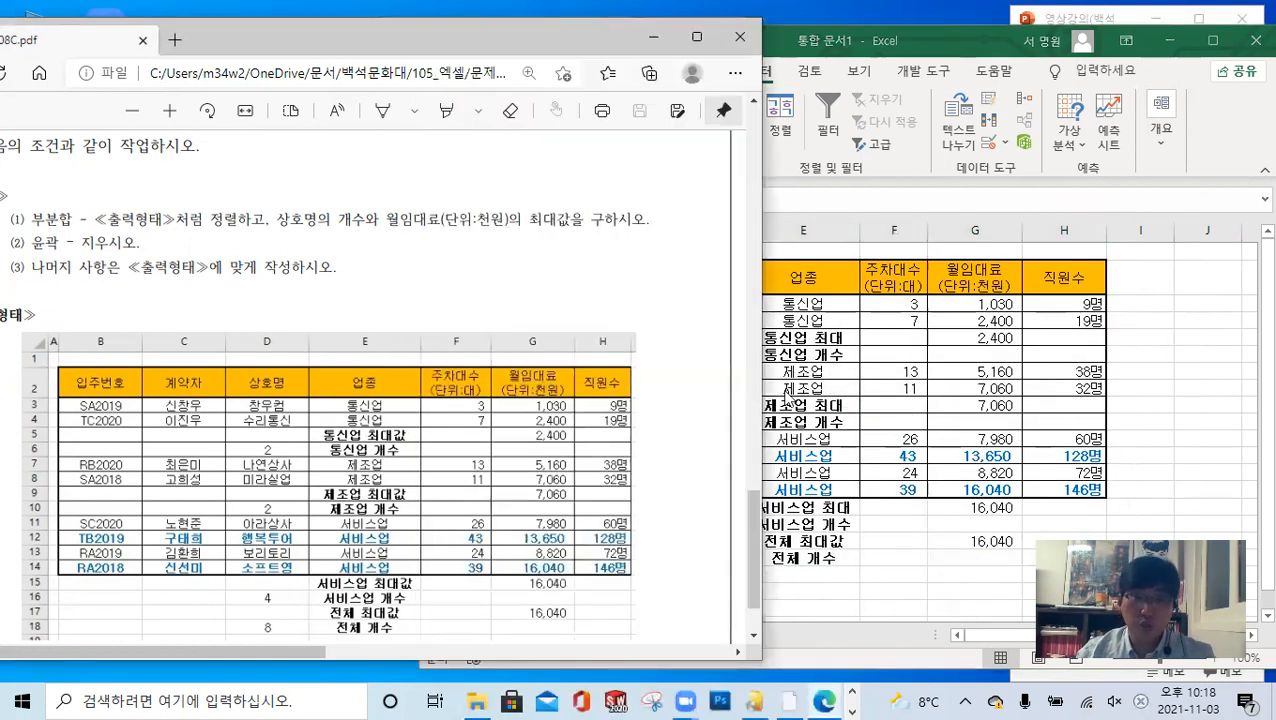
pyautogui.moveTo(529, 39); pyautogui.dragTo(450, 28)
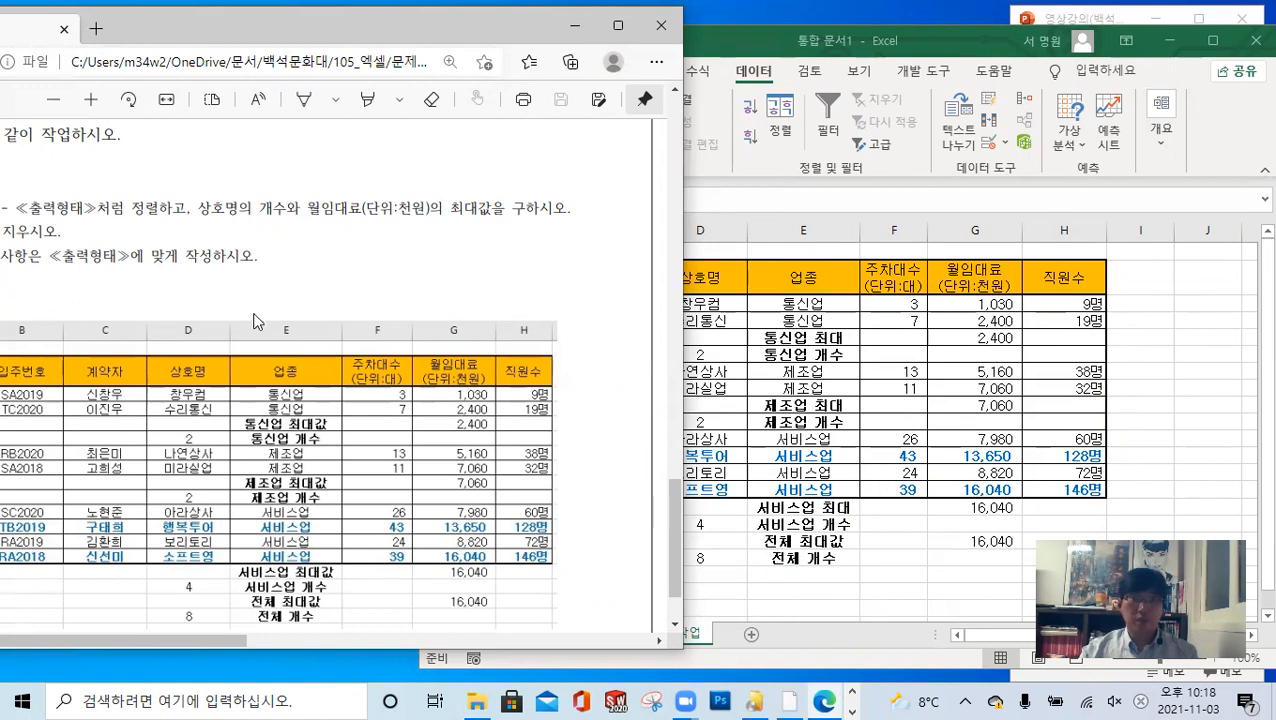
pyautogui.moveTo(226, 634); pyautogui.dragTo(571, 640)
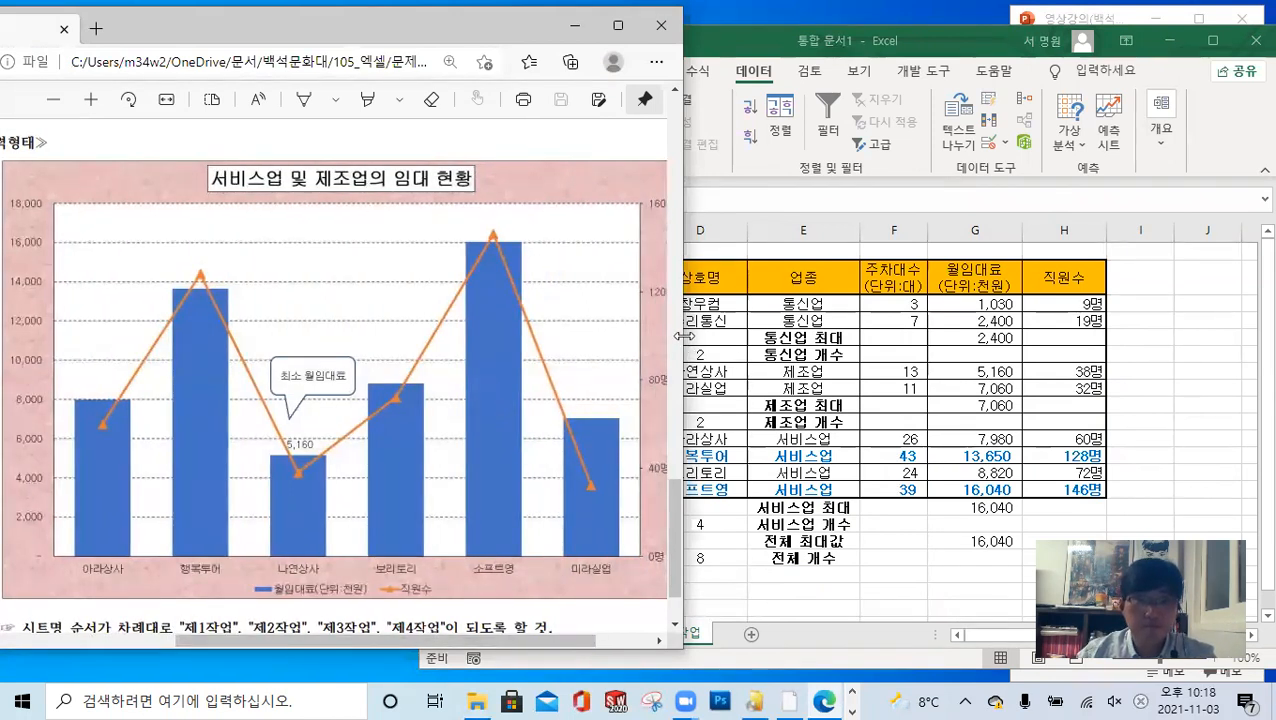
pyautogui.moveTo(683, 336); pyautogui.dragTo(705, 336)
pyautogui.scroll(8, 322, 276)
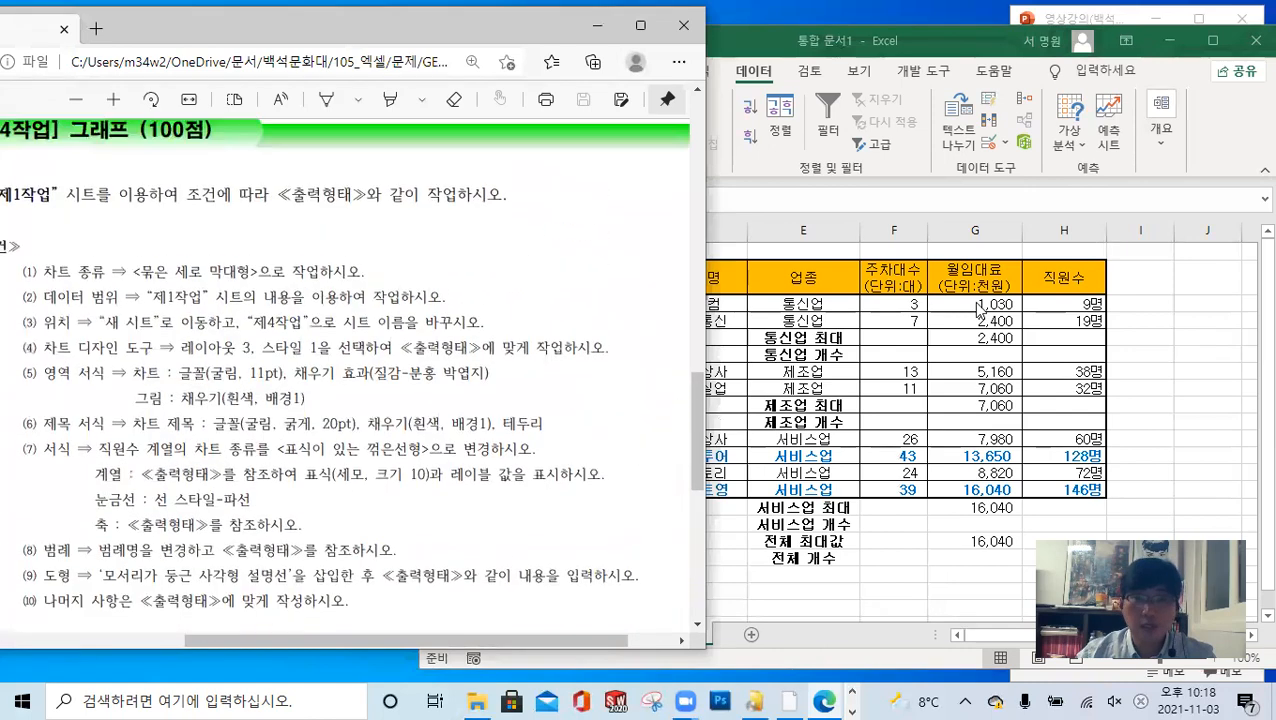
pyautogui.scroll(-8, 476, 372)
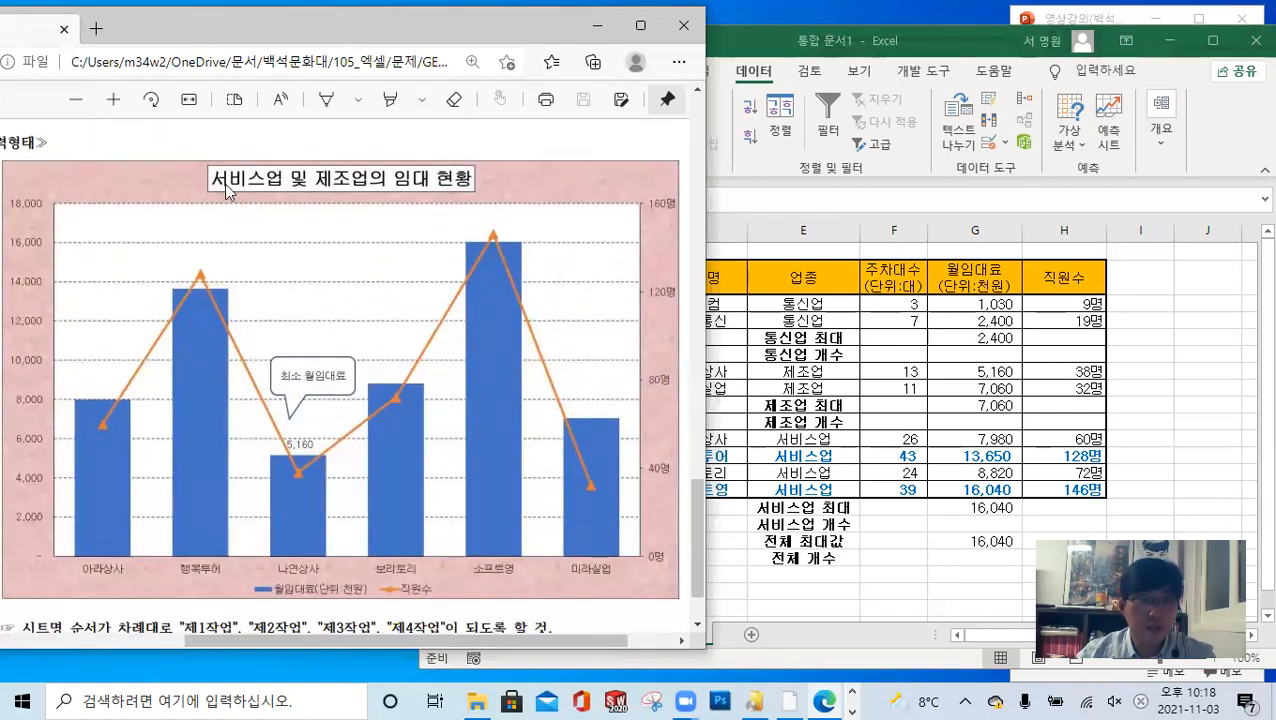
pyautogui.click(989, 385)
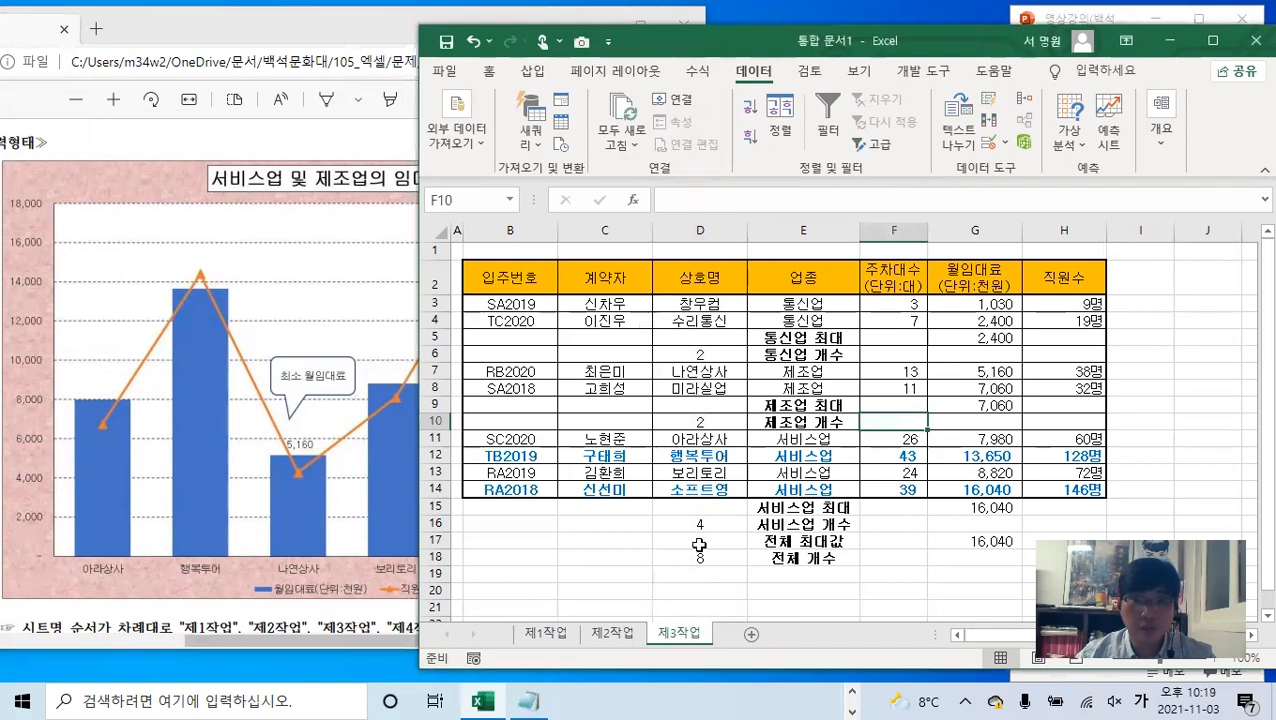
pyautogui.click(546, 633)
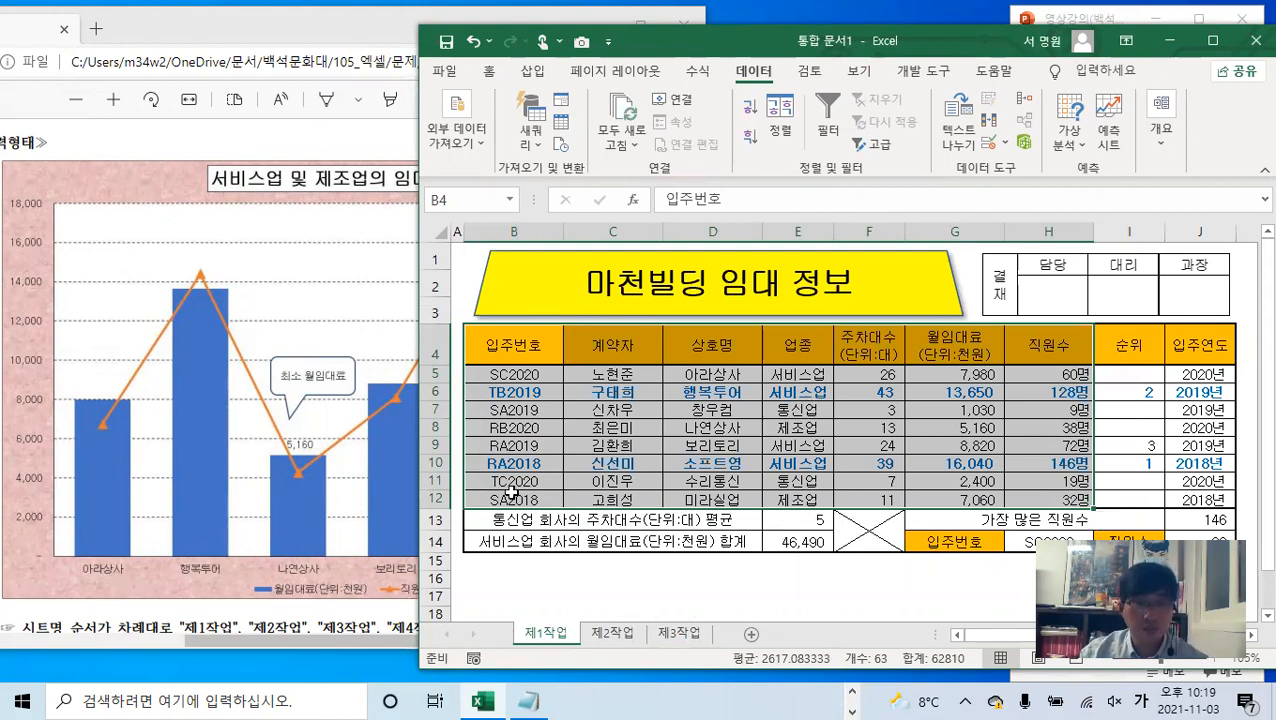
pyautogui.moveTo(730, 350); pyautogui.dragTo(716, 500)
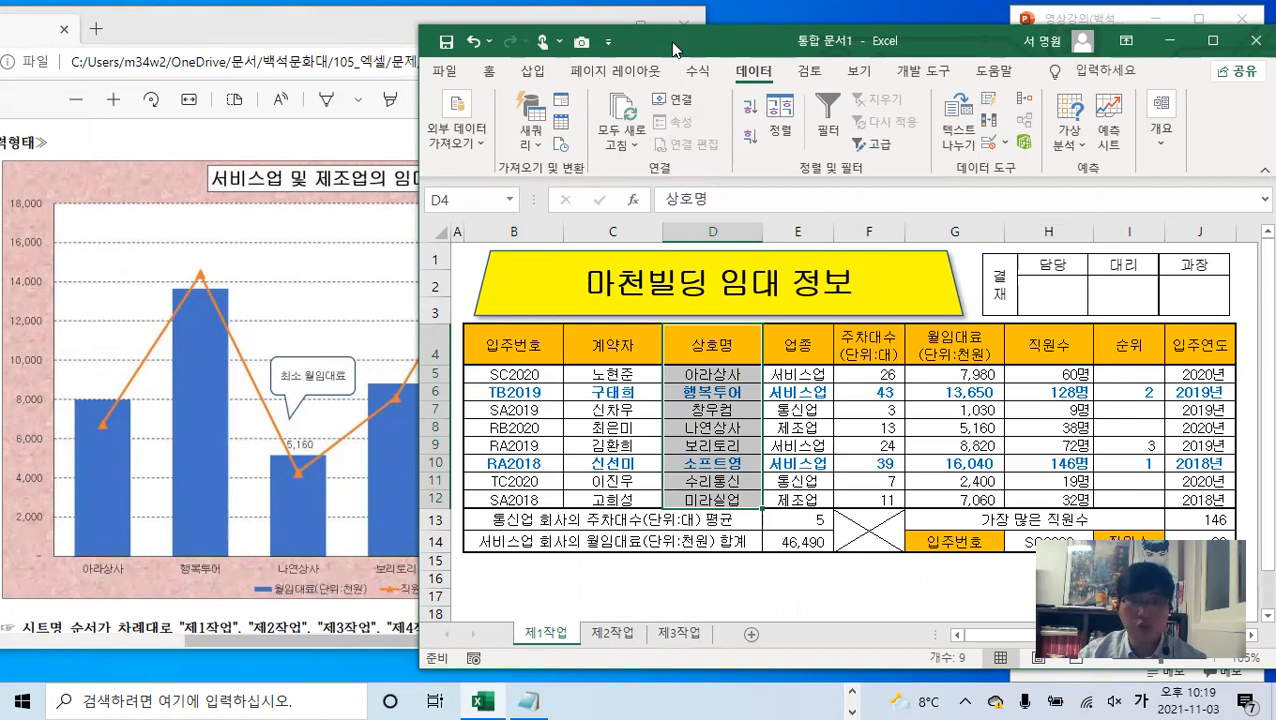
pyautogui.moveTo(673, 50); pyautogui.dragTo(647, 49)
pyautogui.keyDown('ctrl'); pyautogui.click(930, 344); pyautogui.keyUp('ctrl')
pyautogui.moveTo(930, 344); pyautogui.dragTo(1022, 500)
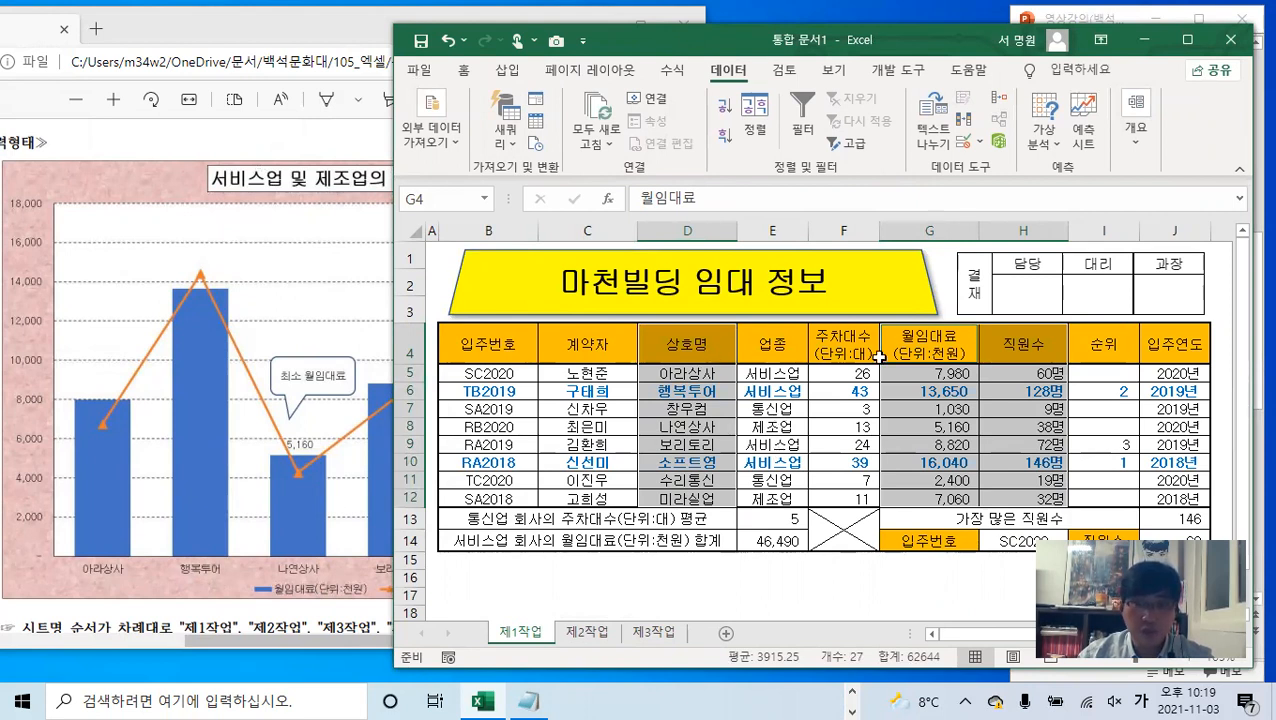
# - Select the 상호명, 월임대료 and 직원수 headers with only the 서비스업 and 제조업 rows: D4:D6, D8:D10, D12, G4:H6, G8:H10 and G12:H12
pyautogui.moveTo(698, 344); pyautogui.dragTo(697, 392)
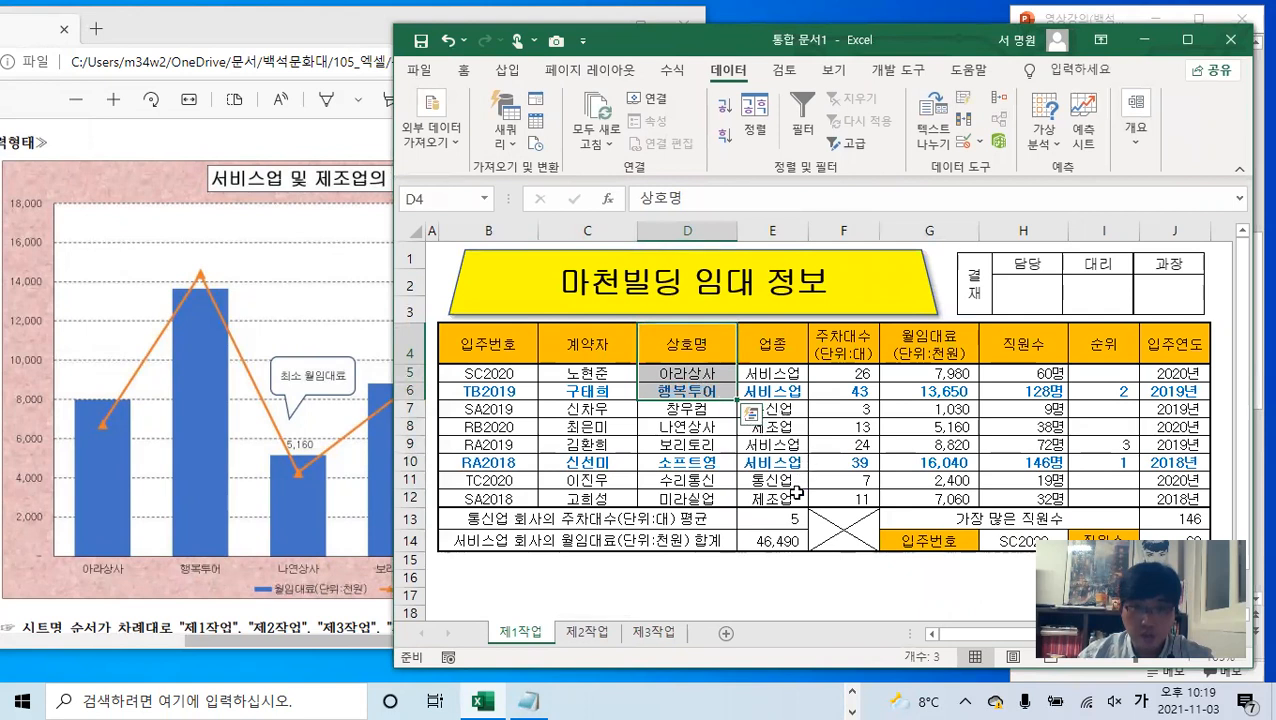
pyautogui.keyDown('ctrl'); pyautogui.moveTo(703, 432); pyautogui.dragTo(709, 459); pyautogui.keyUp('ctrl')
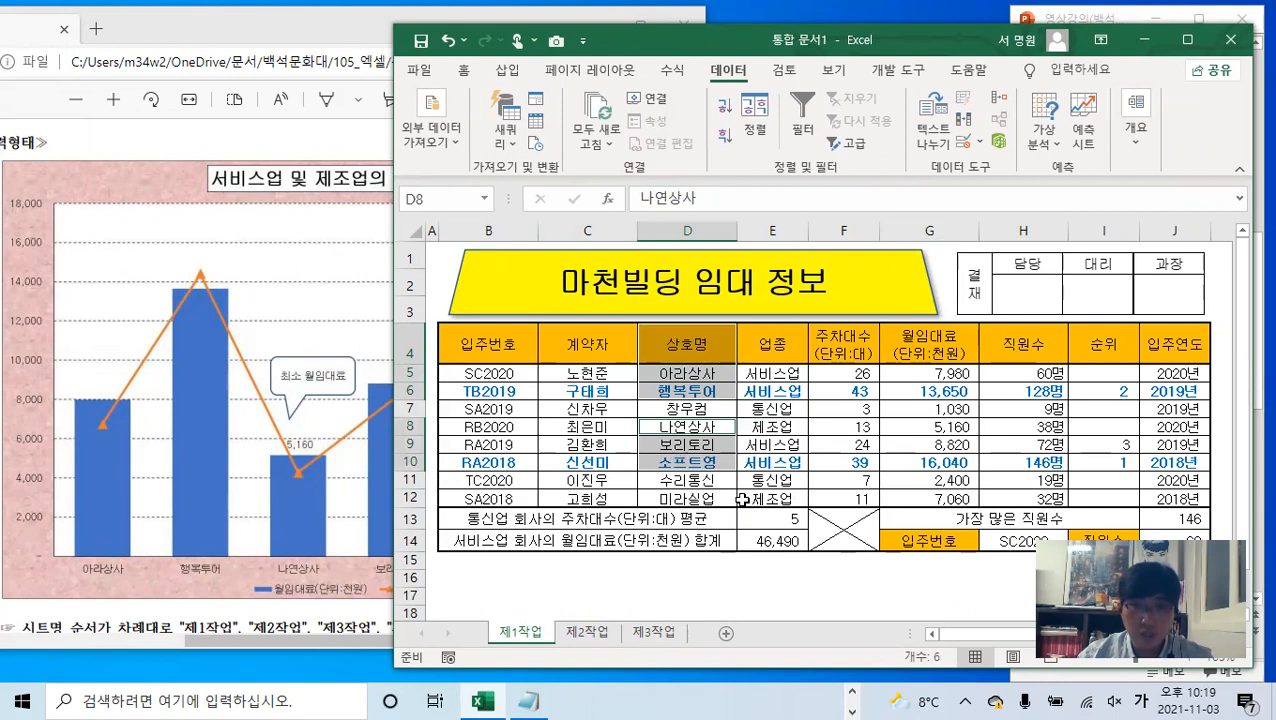
pyautogui.keyDown('ctrl'); pyautogui.click(684, 499); pyautogui.keyUp('ctrl')
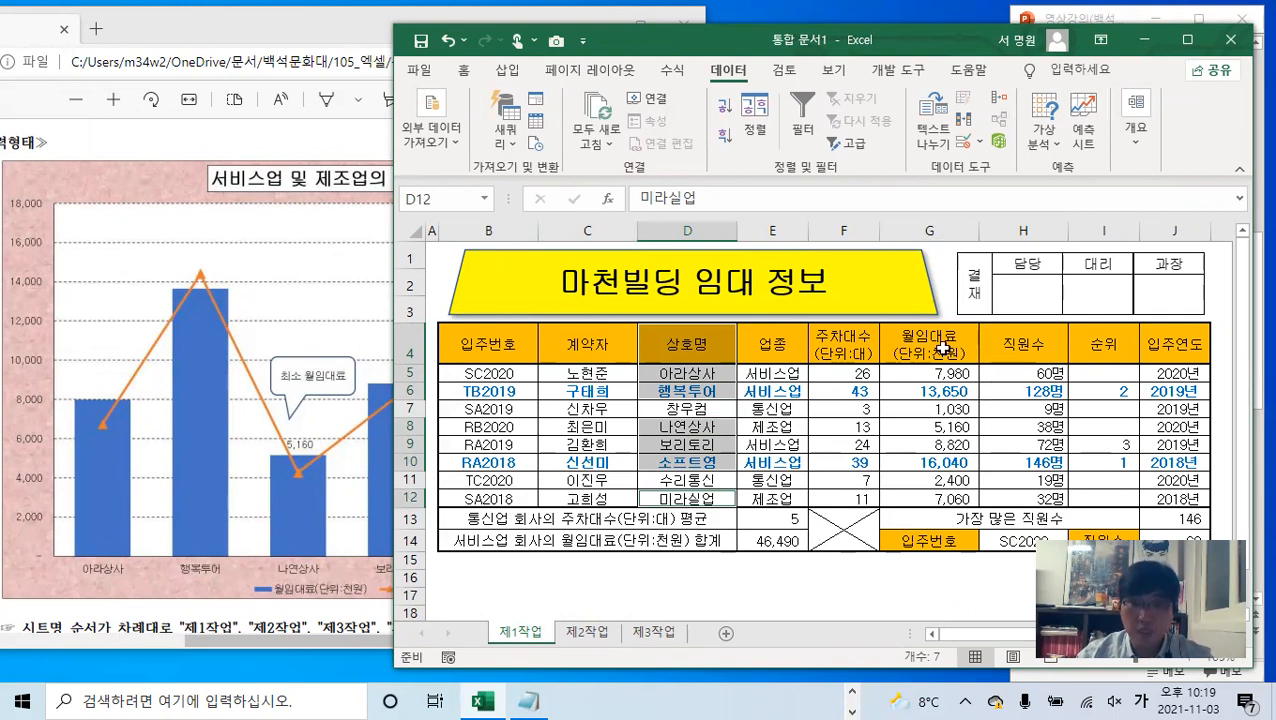
pyautogui.moveTo(938, 340); pyautogui.dragTo(1010, 390)
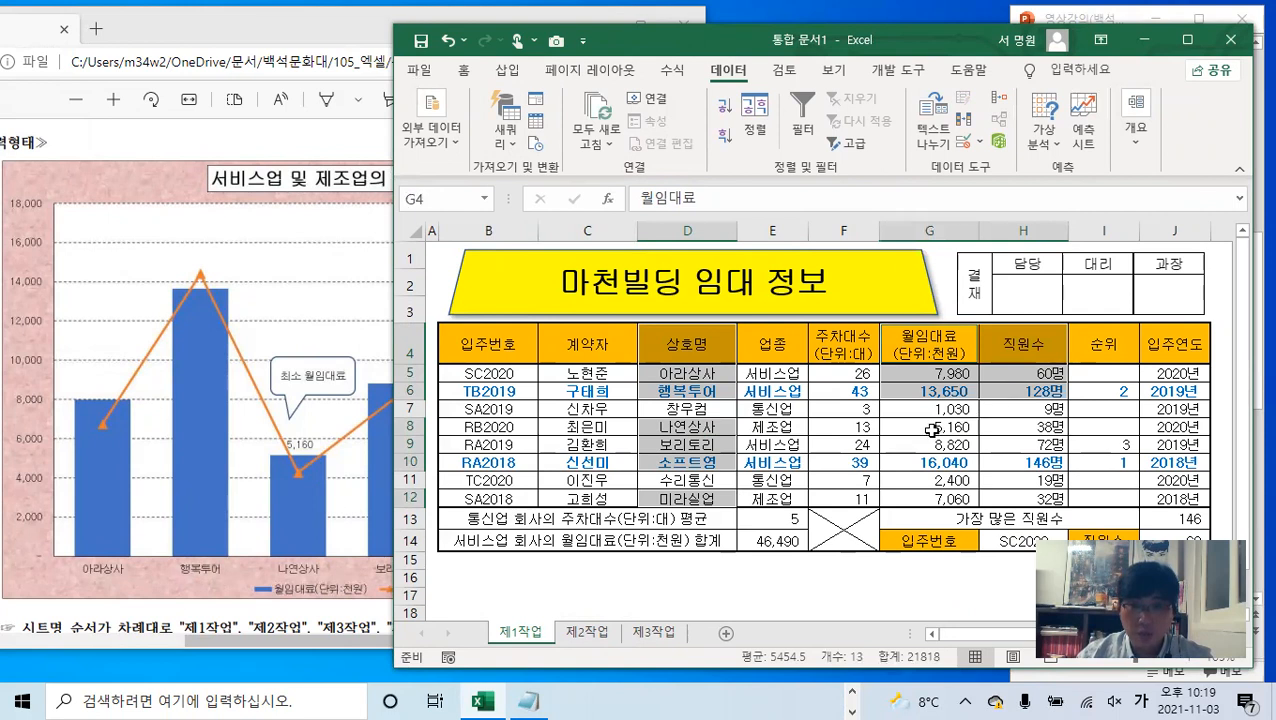
pyautogui.moveTo(932, 427); pyautogui.dragTo(1010, 462)
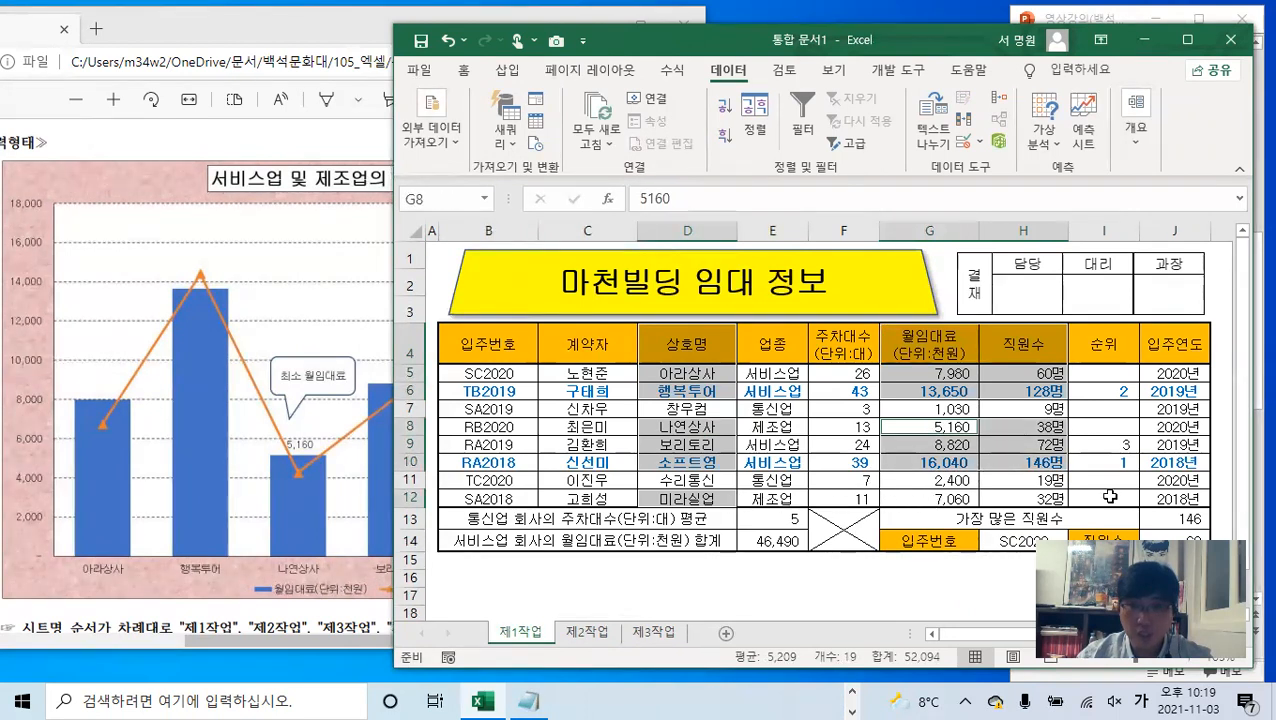
pyautogui.moveTo(962, 500); pyautogui.dragTo(1050, 493)
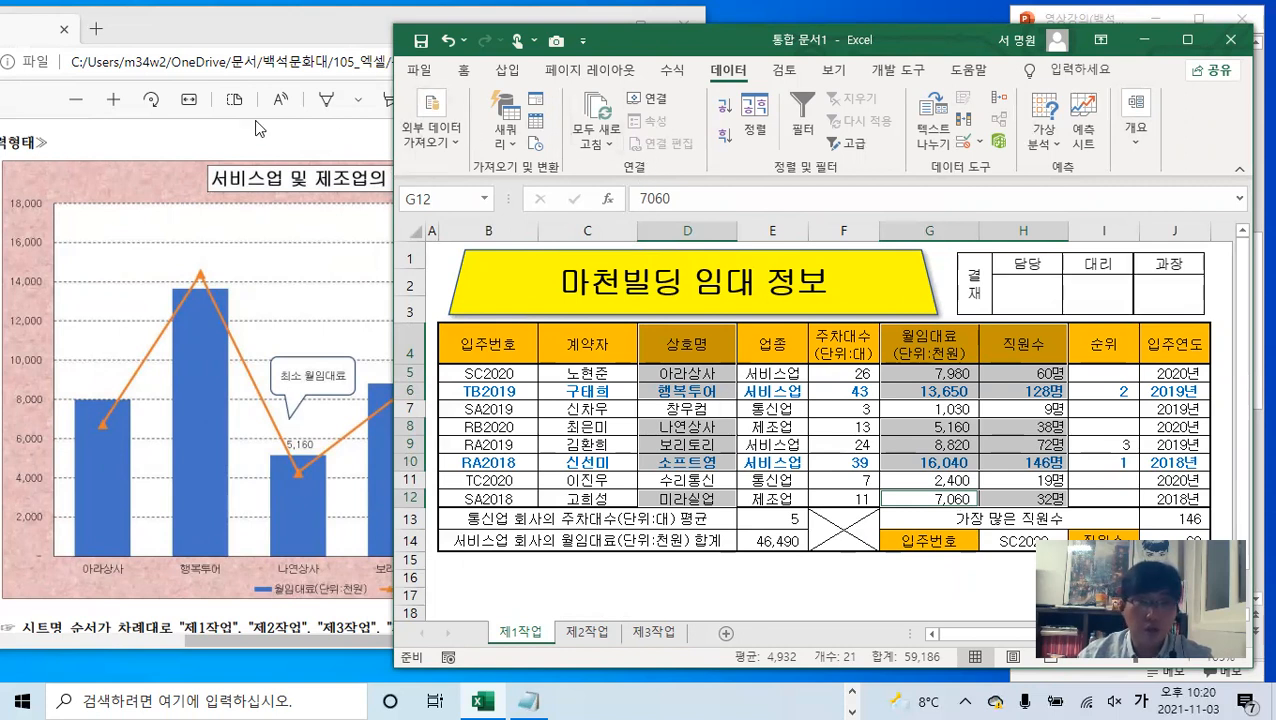
# - Check the required chart type in the PDF and insert a 2-D clustered column chart (묶은 세로 막대형) from the selected data
pyautogui.click(218, 155)
pyautogui.scroll(-10, 226, 150)
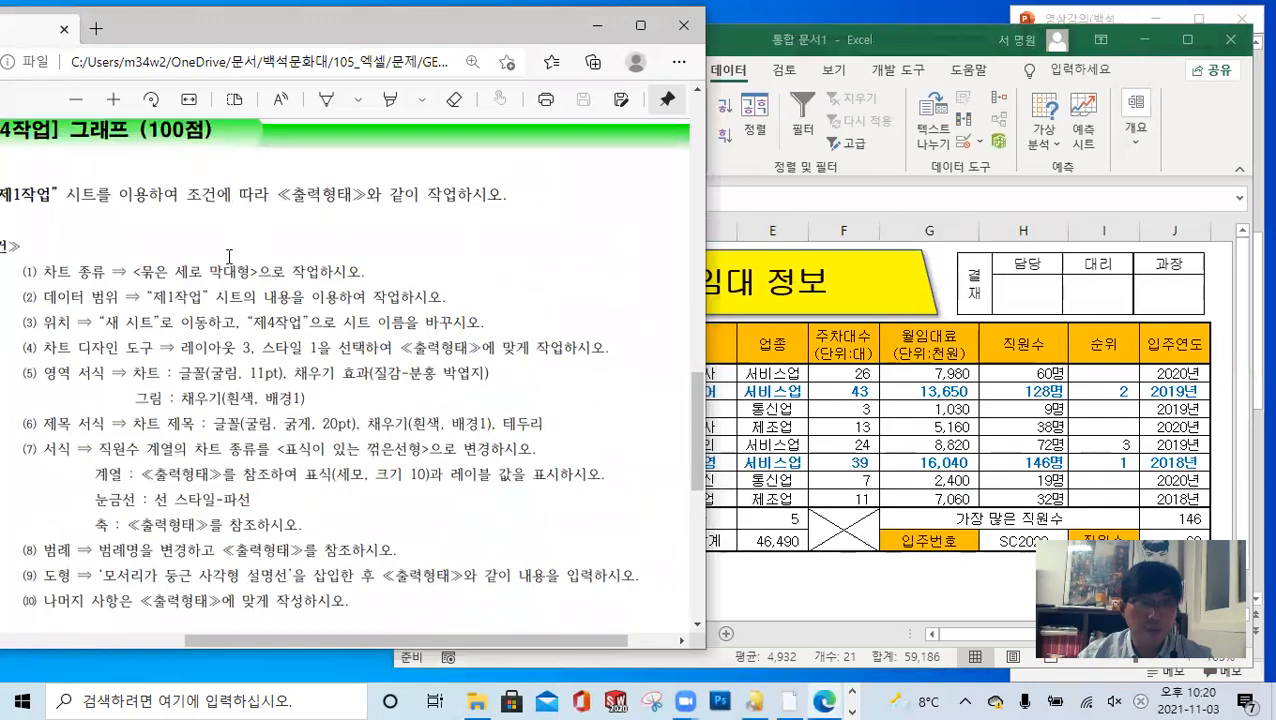
pyautogui.click(890, 39)
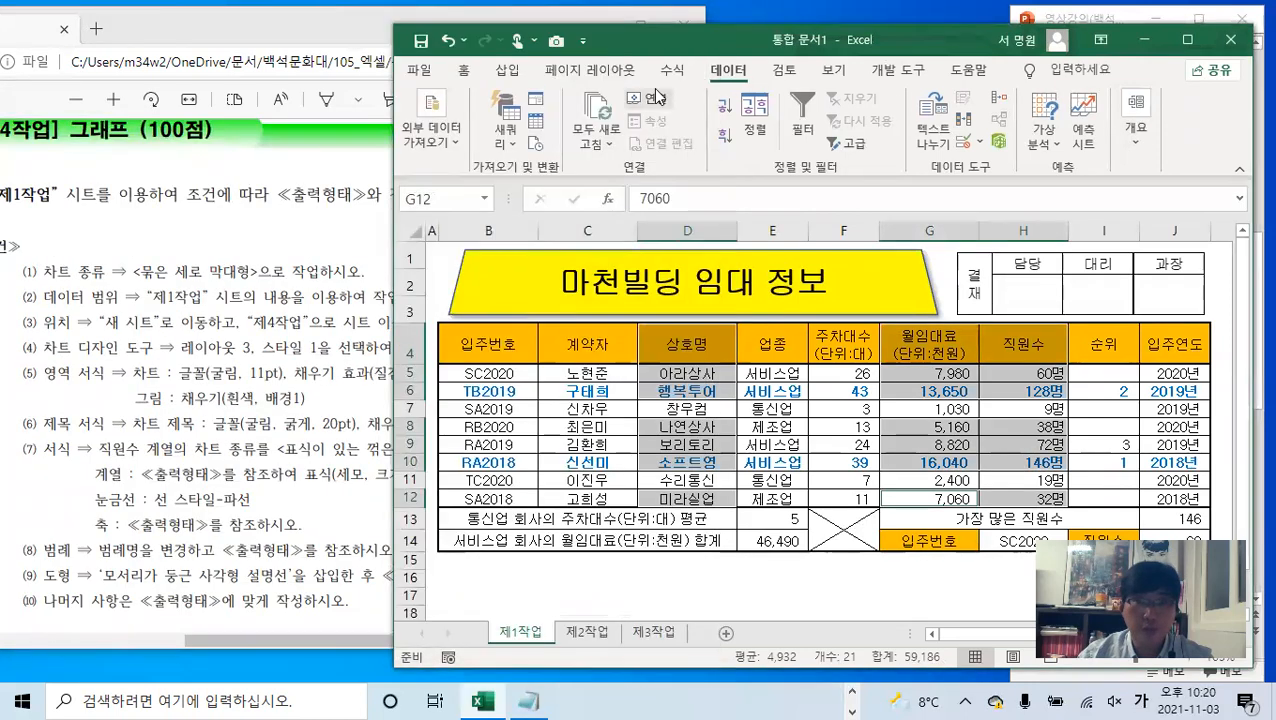
pyautogui.click(512, 72)
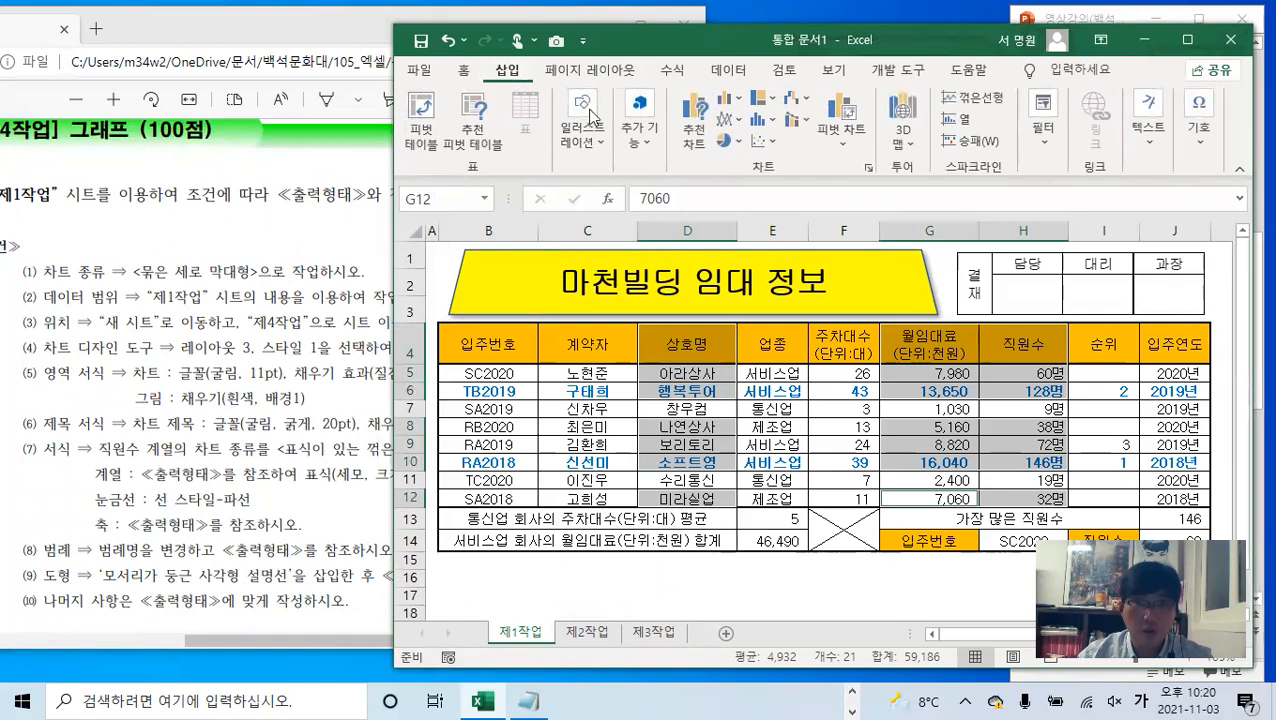
pyautogui.click(729, 99)
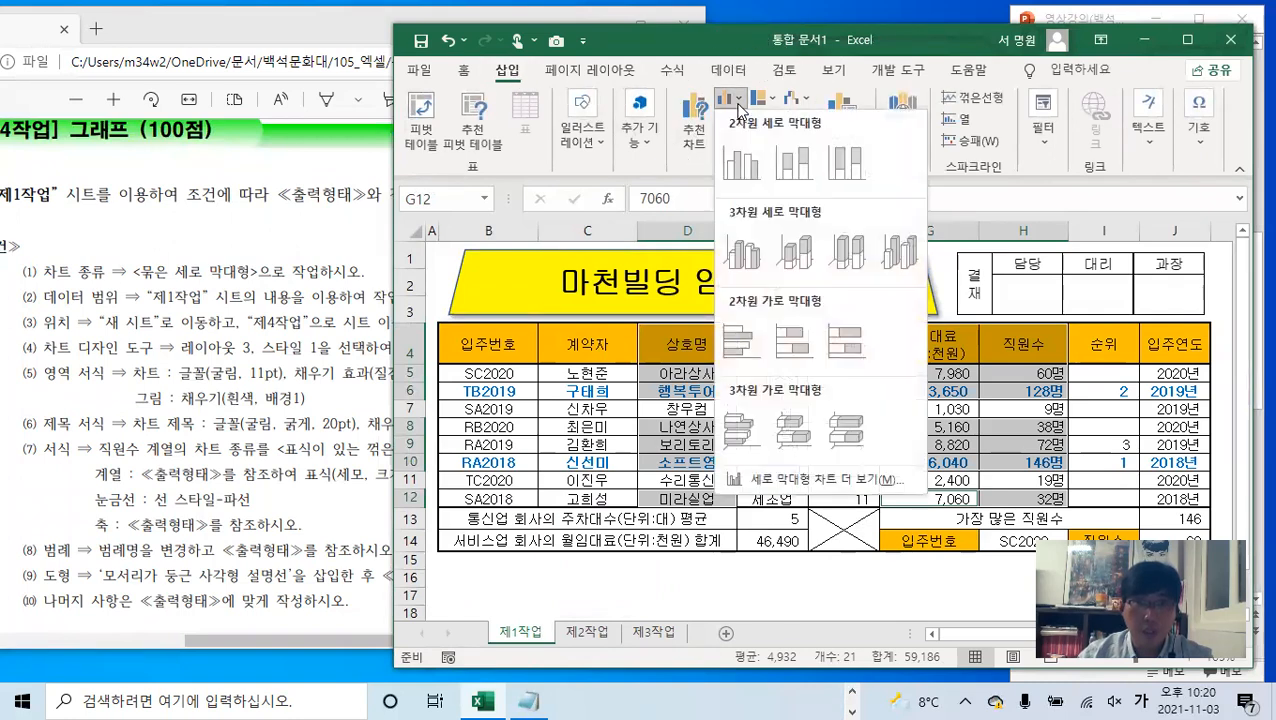
pyautogui.click(740, 162)
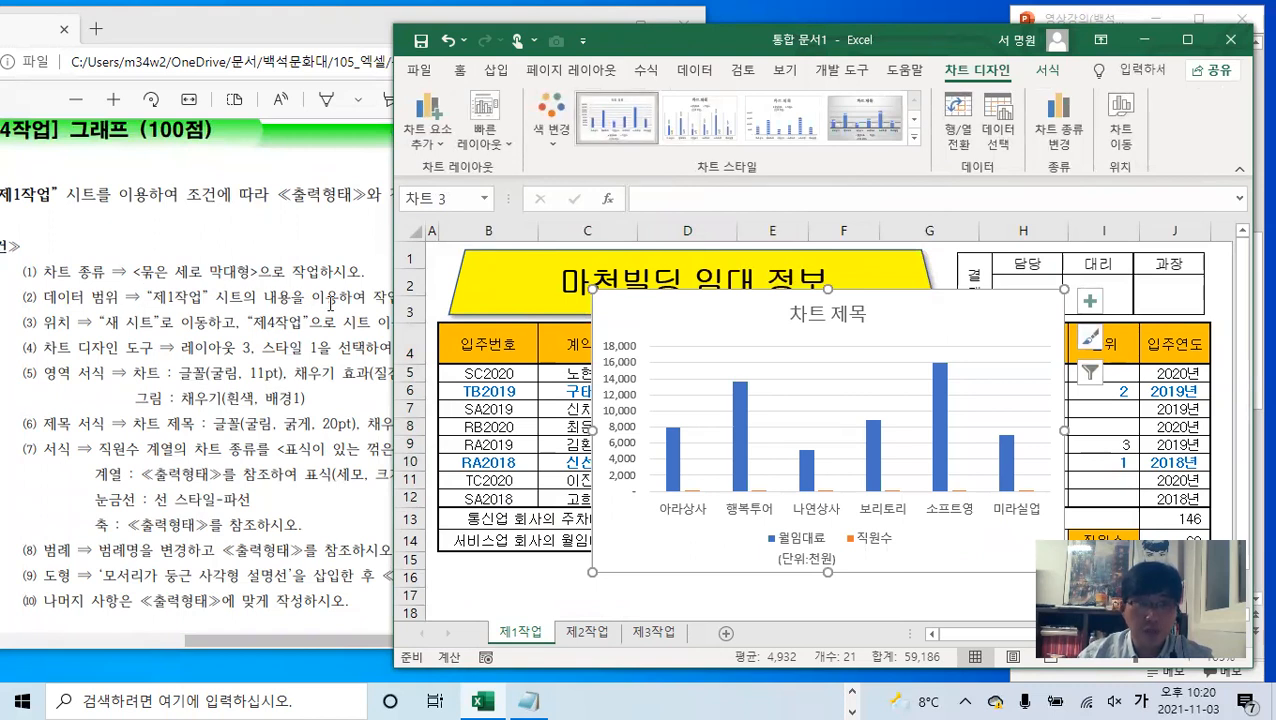
# - Check the location condition in the PDF and move the chart from 제1작업 to a new chart sheet named 제4작업
pyautogui.click(298, 303)
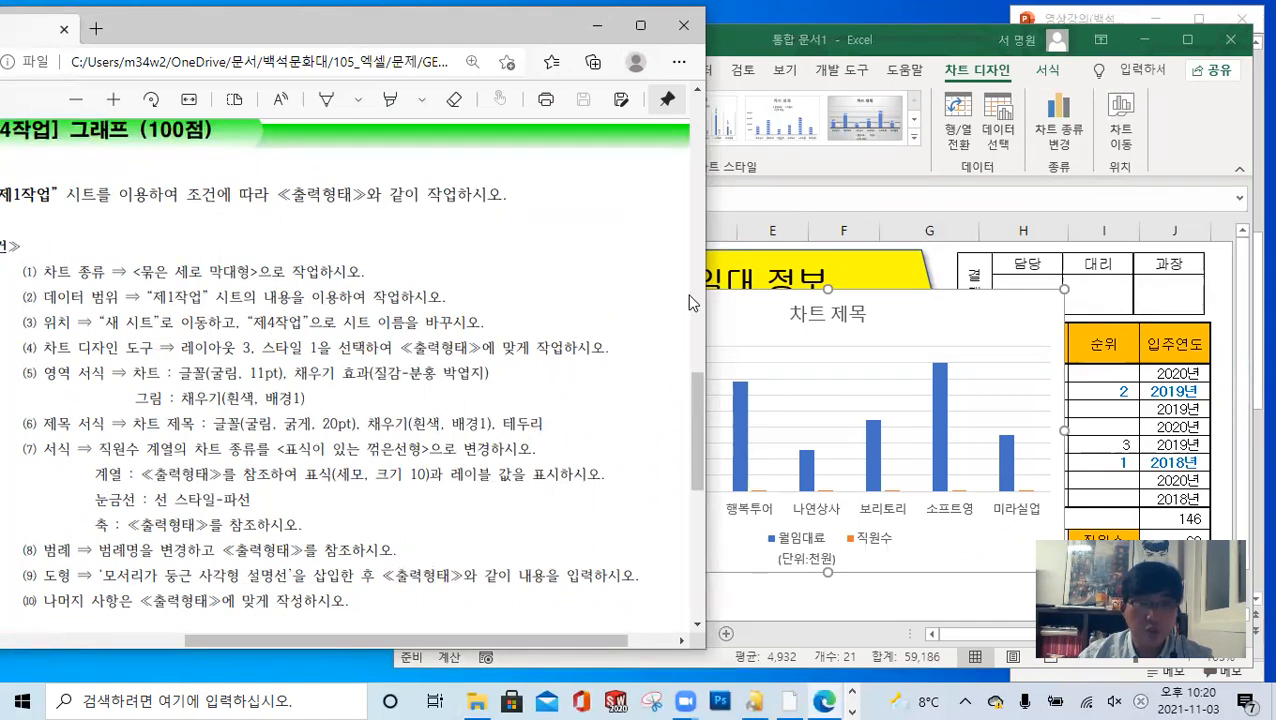
pyautogui.click(866, 38)
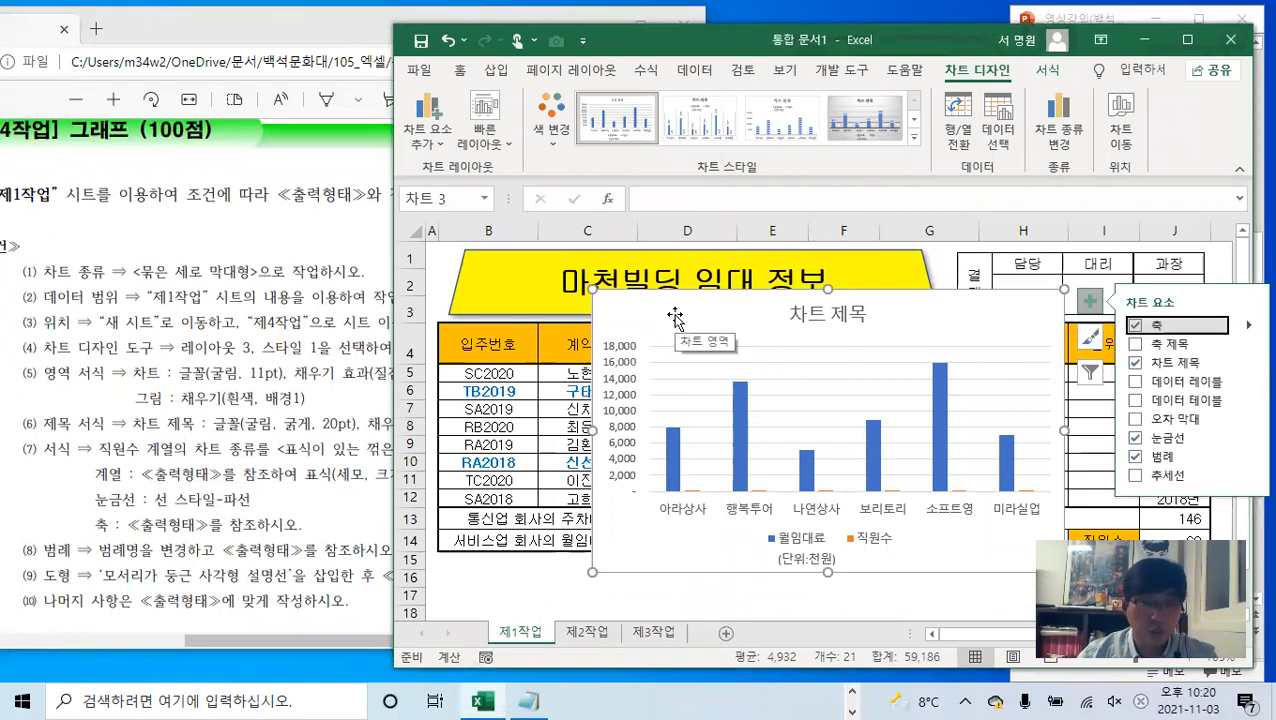
pyautogui.rightClick(703, 372)
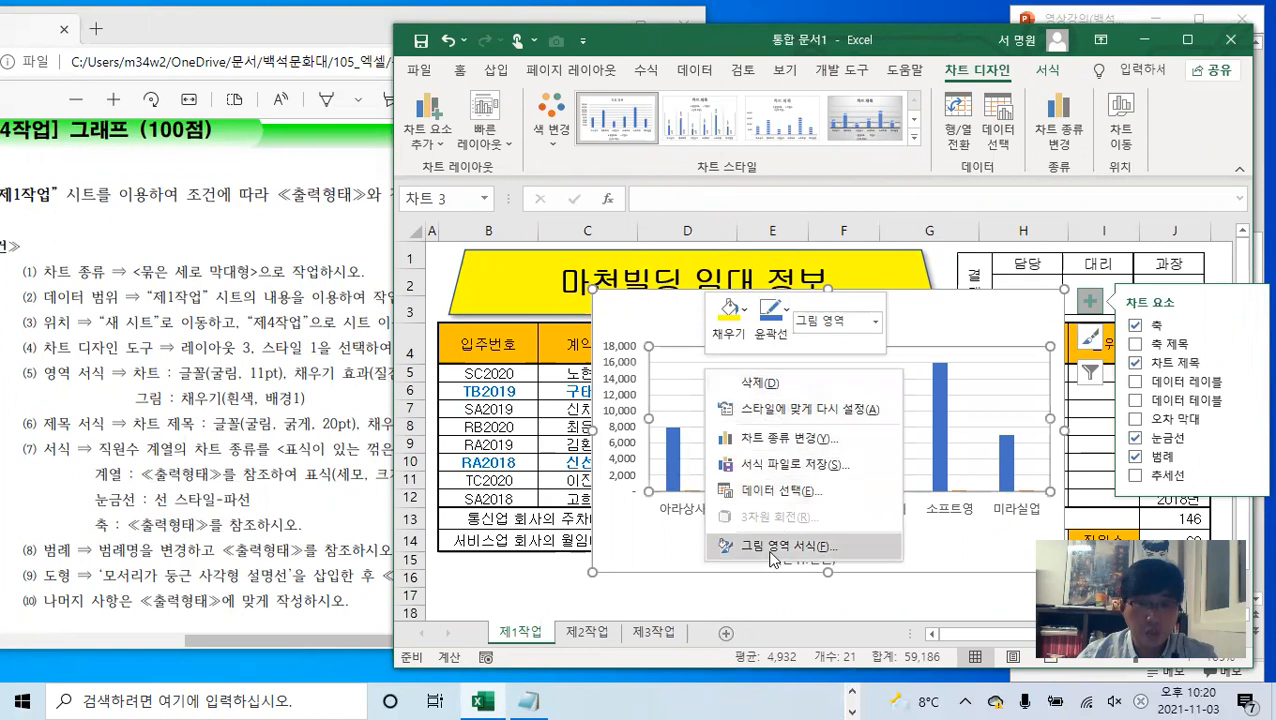
pyautogui.press('Escape')
pyautogui.rightClick(674, 310)
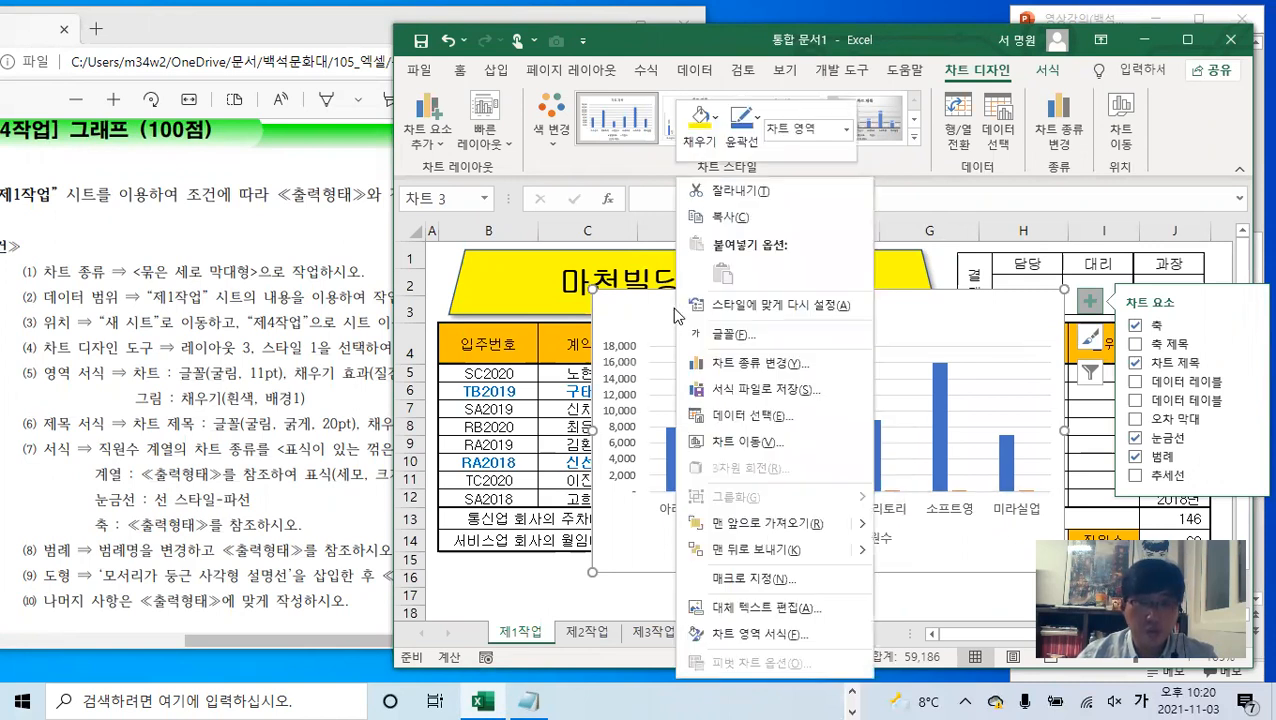
pyautogui.click(742, 442)
pyautogui.click(624, 414)
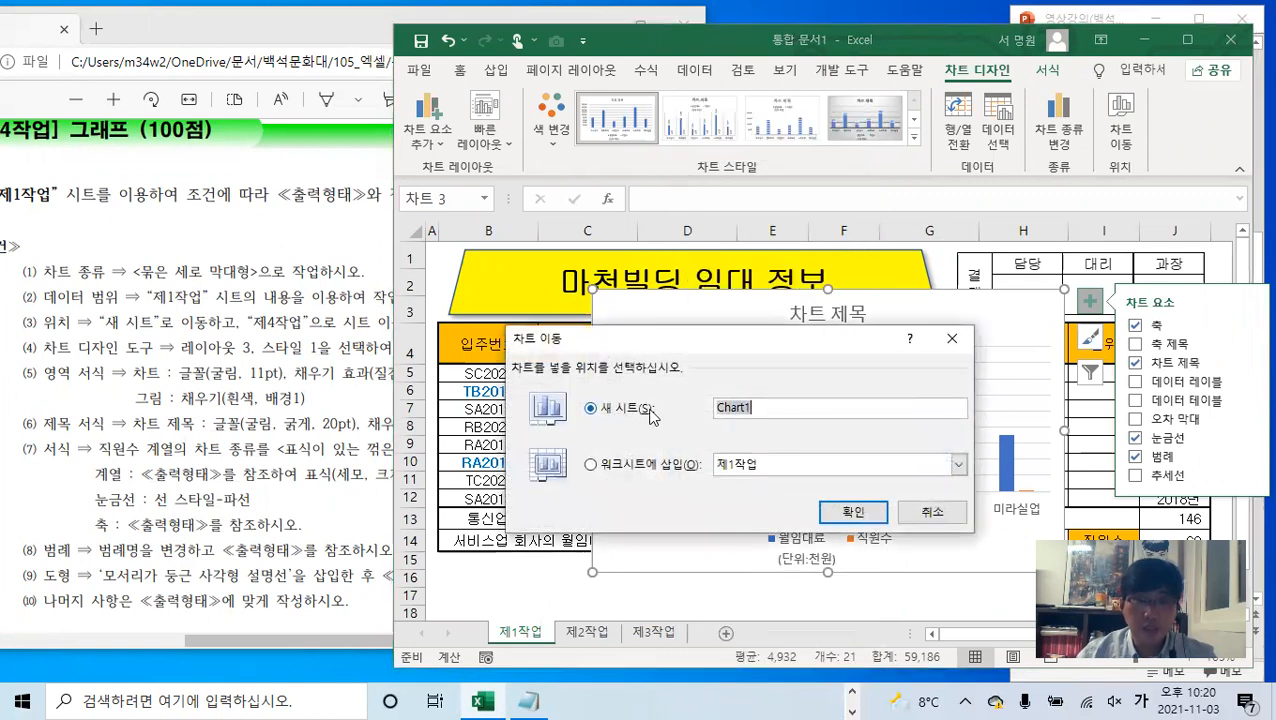
pyautogui.write('제4작')
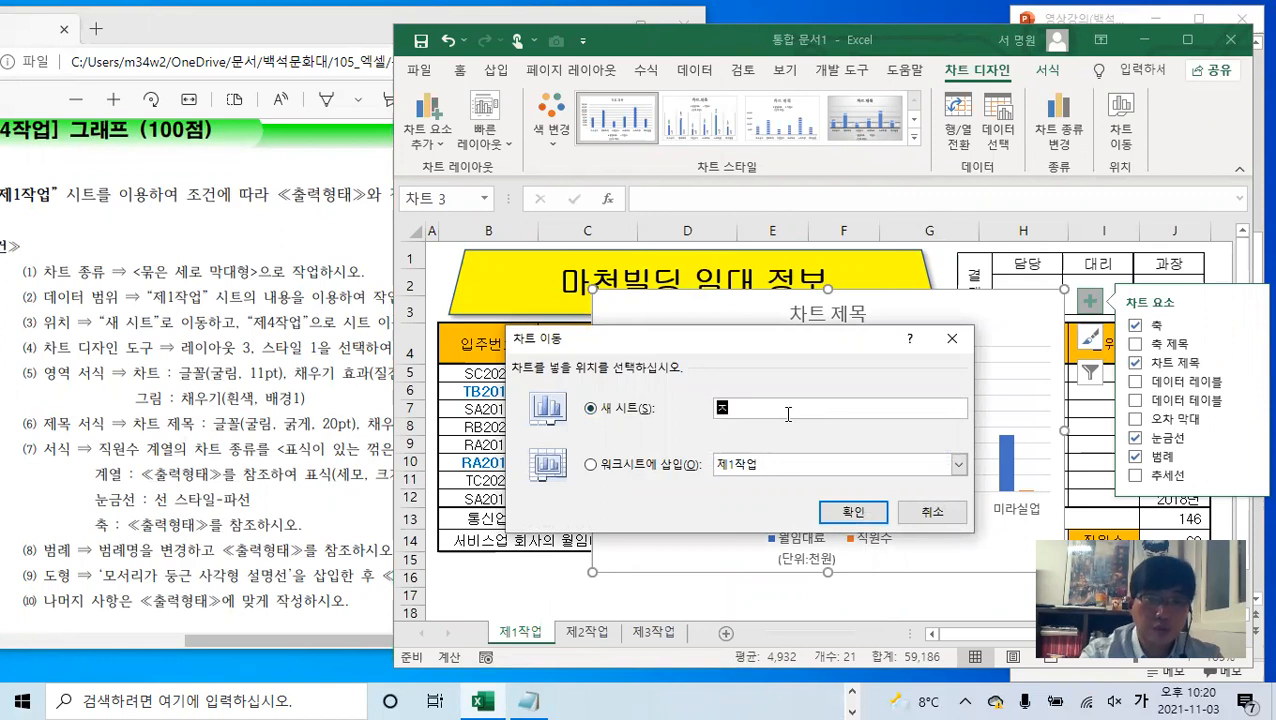
pyautogui.write('업')
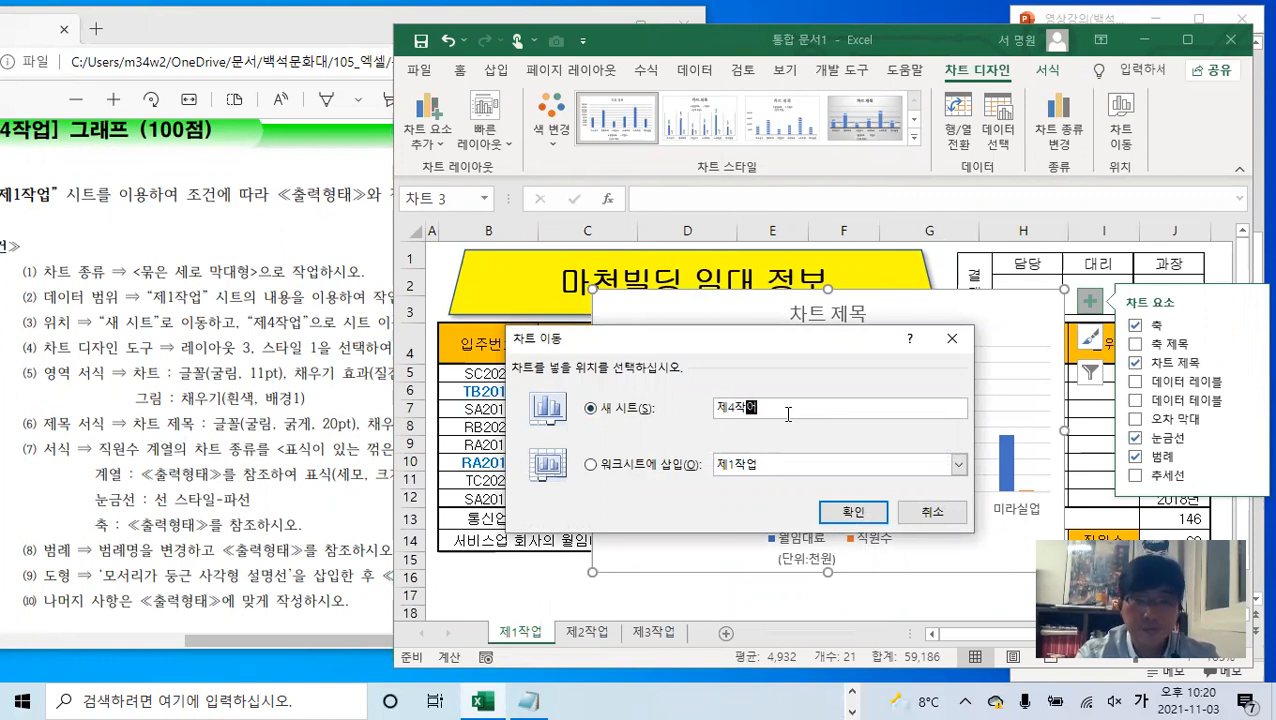
pyautogui.click(850, 511)
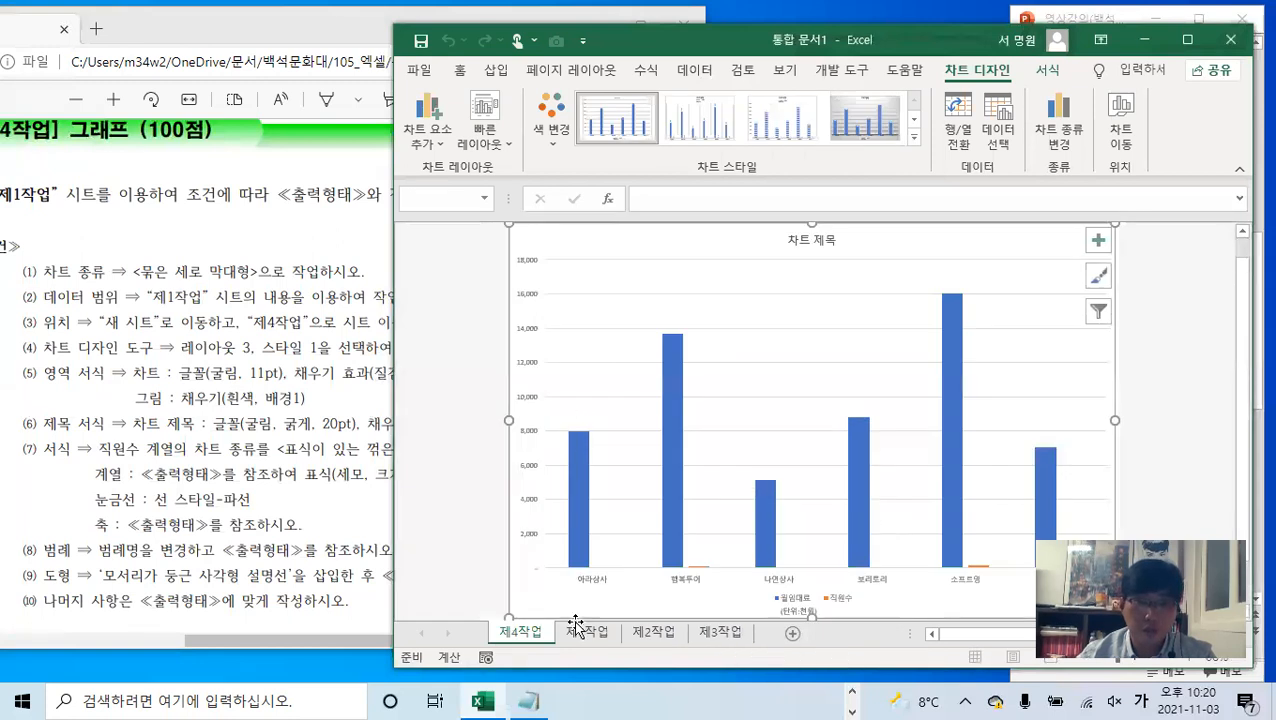
# - Reorder the sheets so that 제4작업 comes directly after 제3작업
pyautogui.press('ctrl')
pyautogui.moveTo(575, 640); pyautogui.dragTo(768, 635)
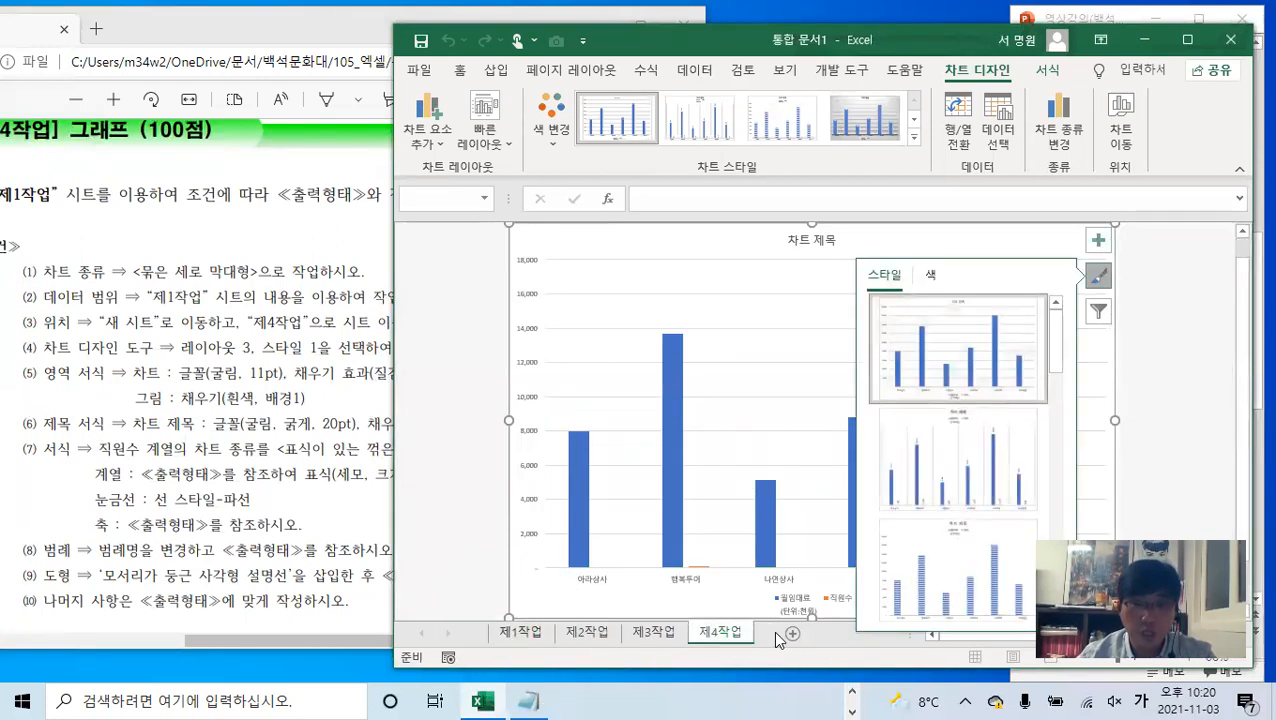
pyautogui.click(1098, 277)
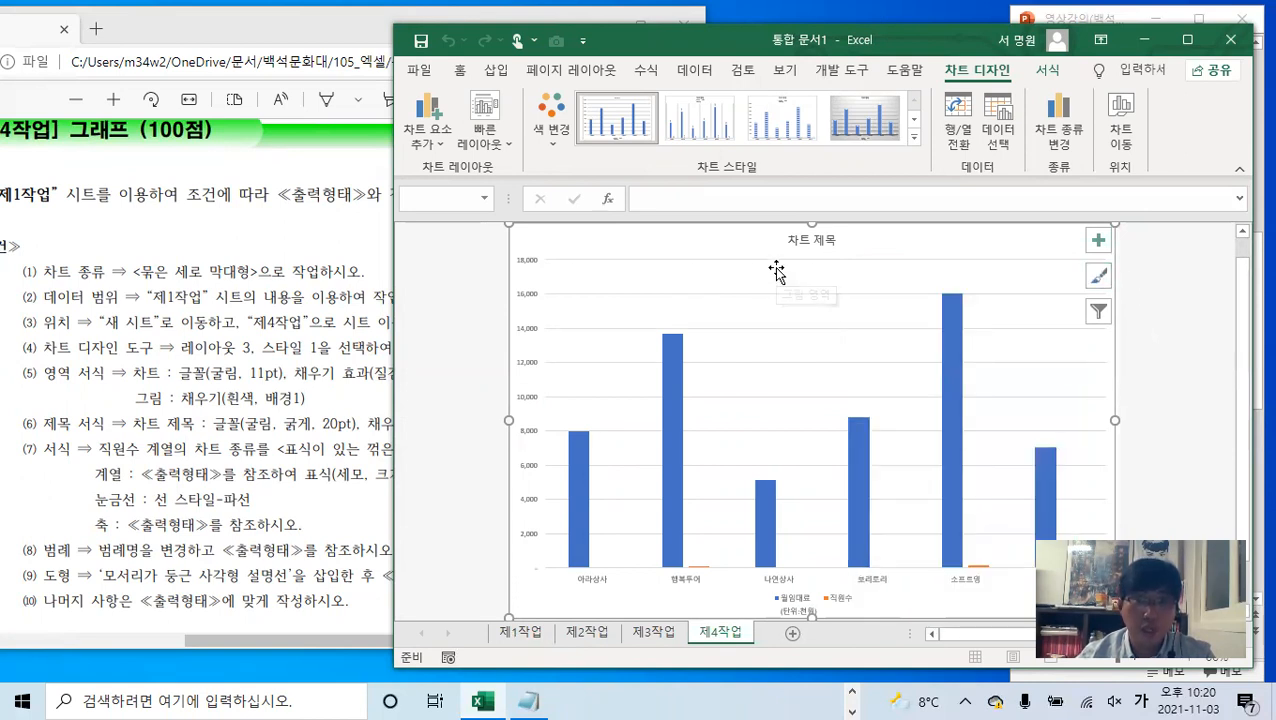
# - Apply quick layout 3 (레이아웃 3) and chart style 1 (스타일 1) to the 제4작업 chart
pyautogui.click(1049, 76)
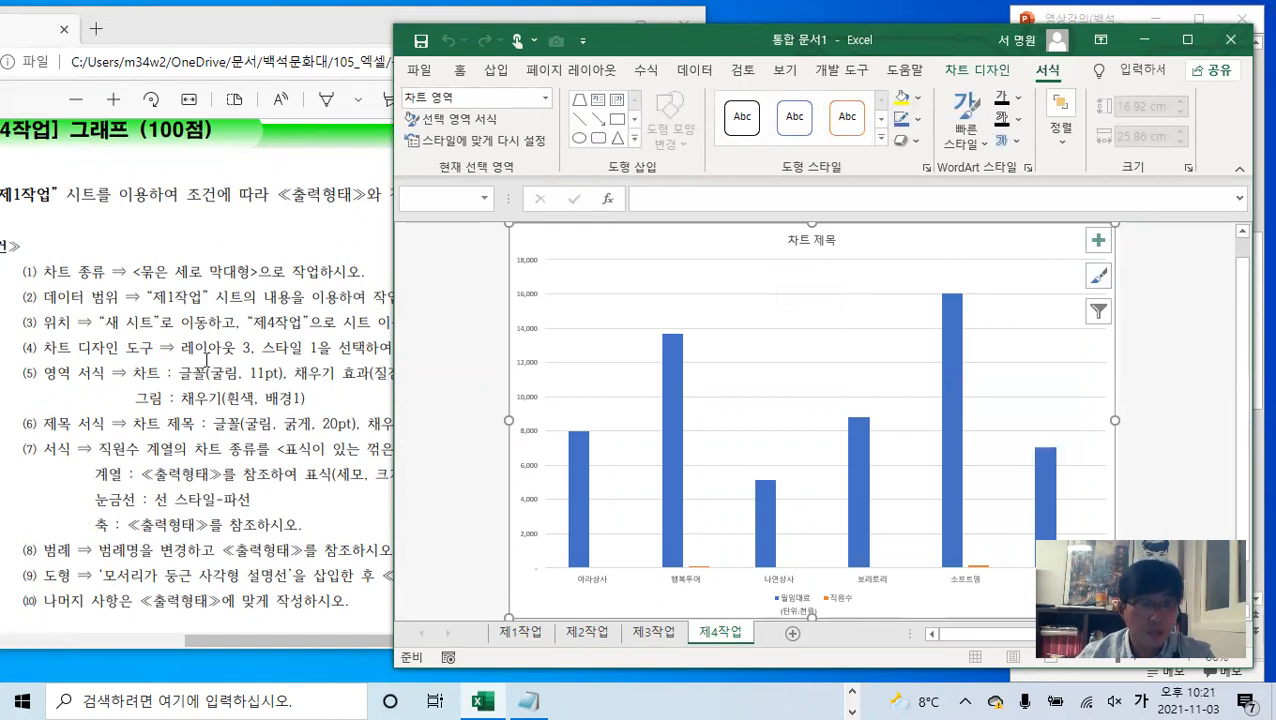
pyautogui.click(976, 72)
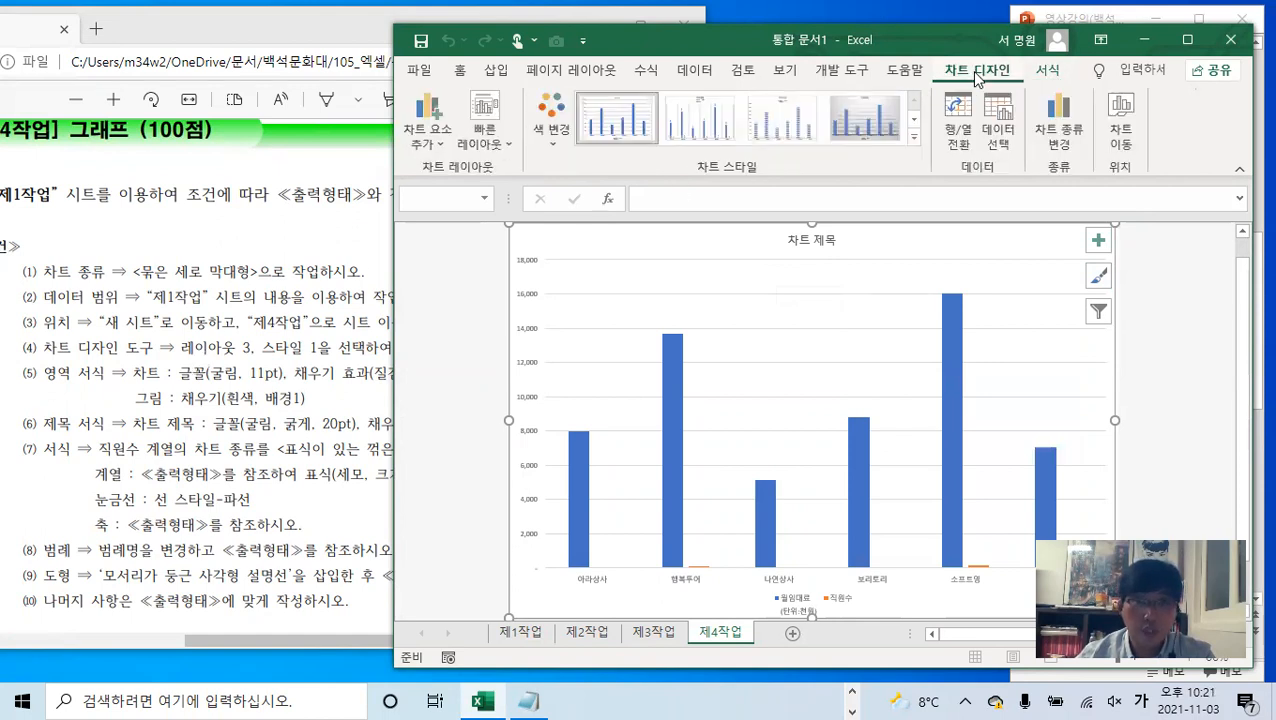
pyautogui.click(486, 140)
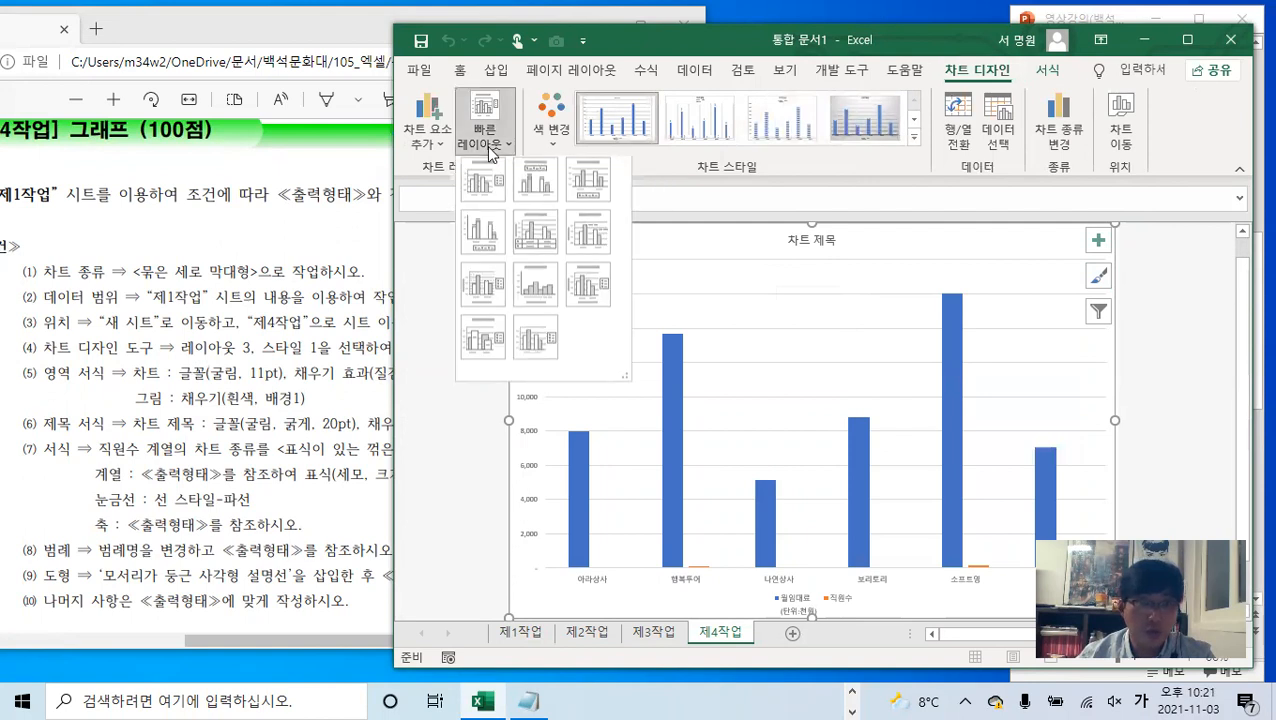
pyautogui.click(588, 185)
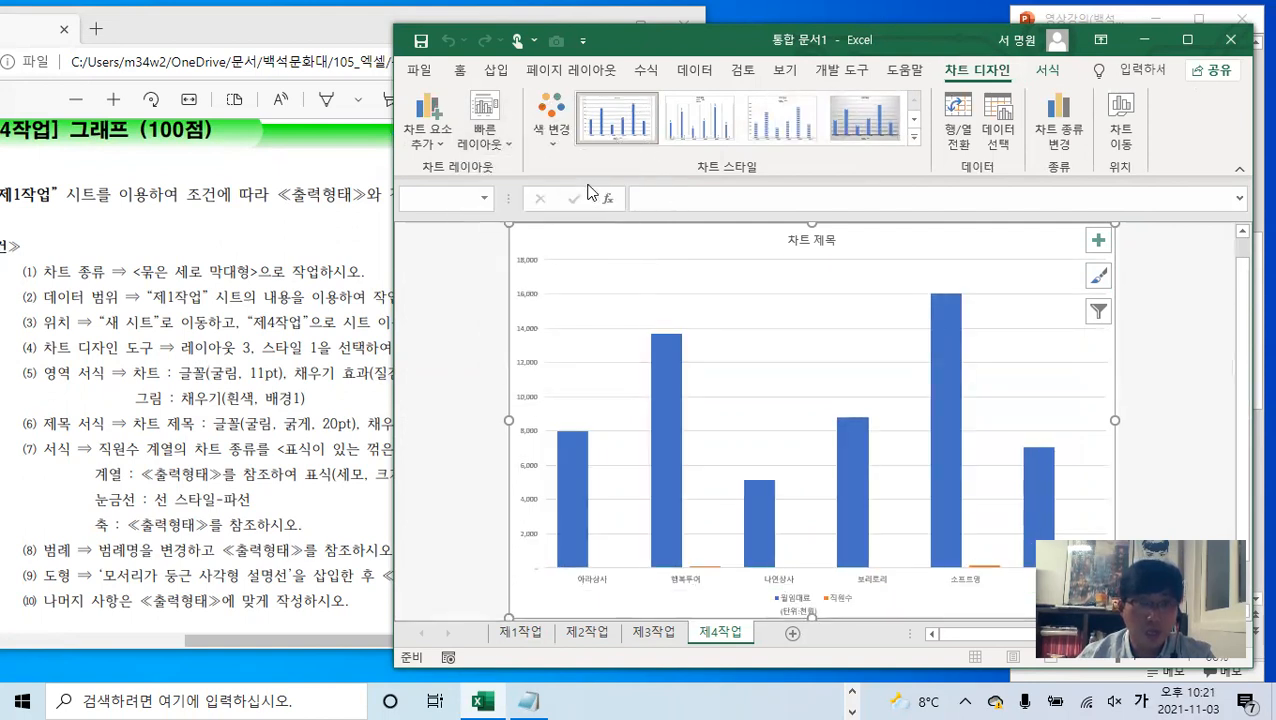
pyautogui.click(625, 120)
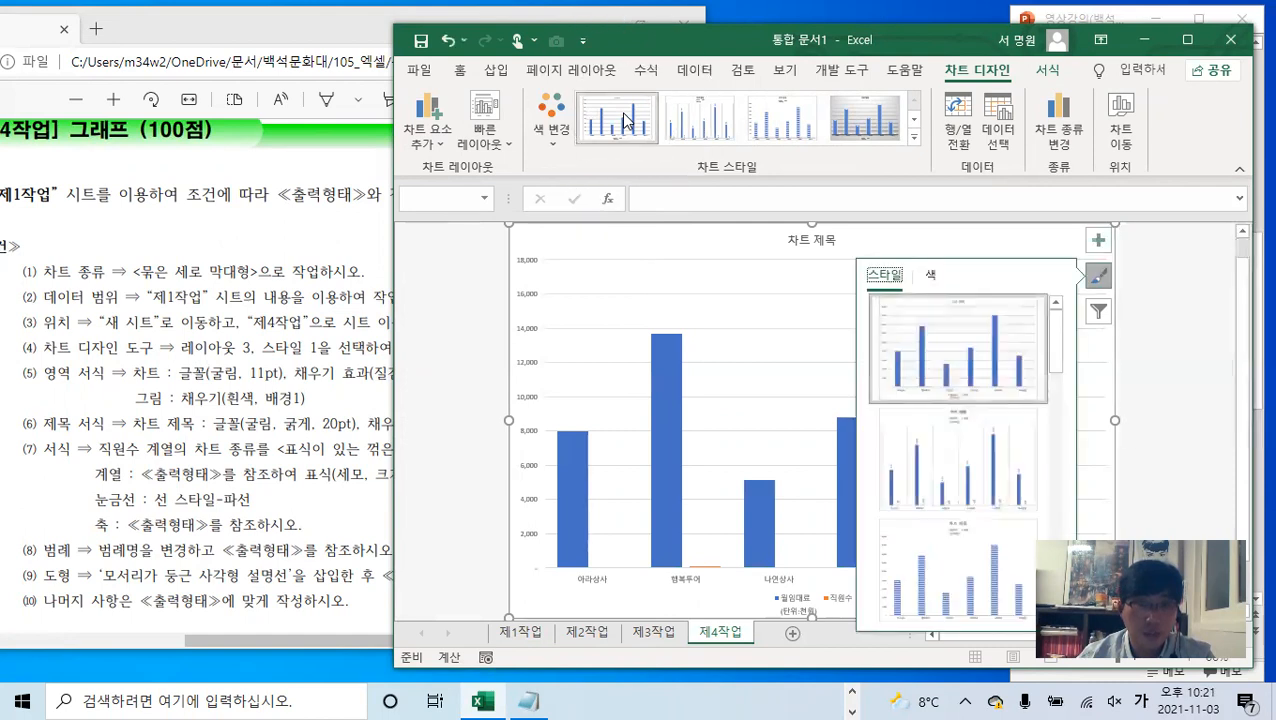
pyautogui.click(1100, 283)
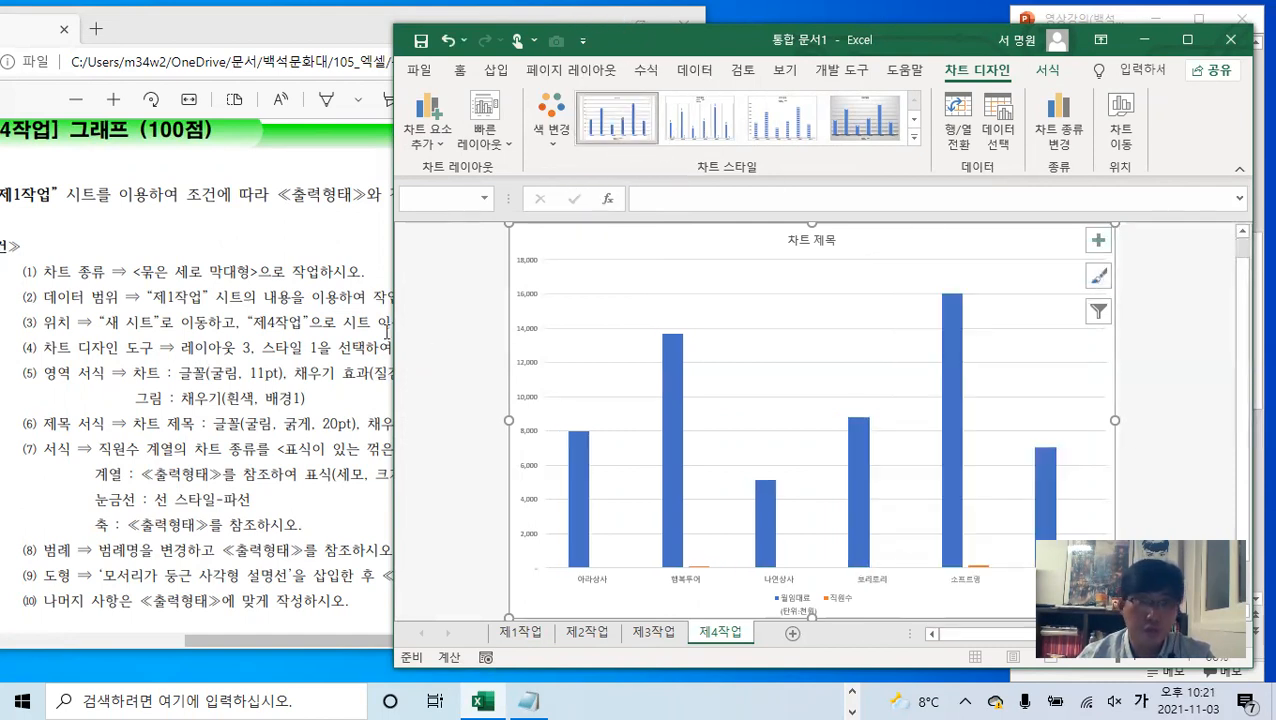
# - Check the area format condition in the PDF and set the whole chart's font to 굴림, 11 pt
pyautogui.click(214, 386)
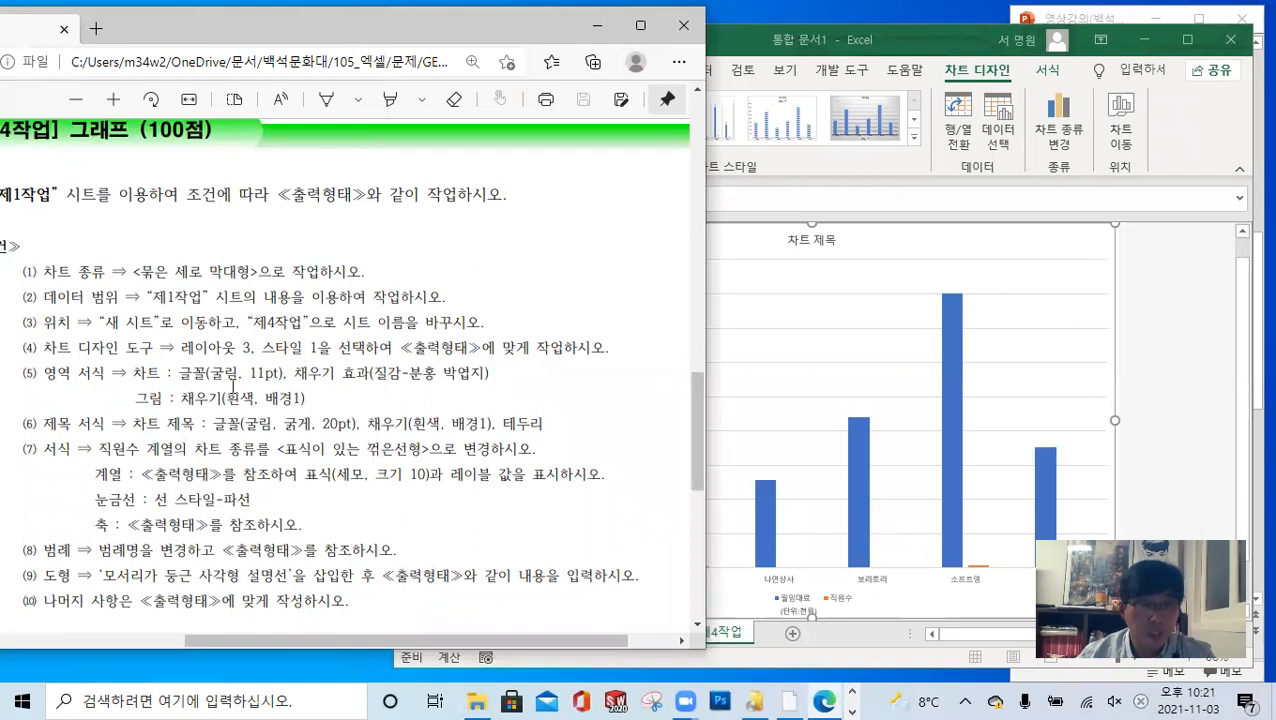
pyautogui.click(847, 235)
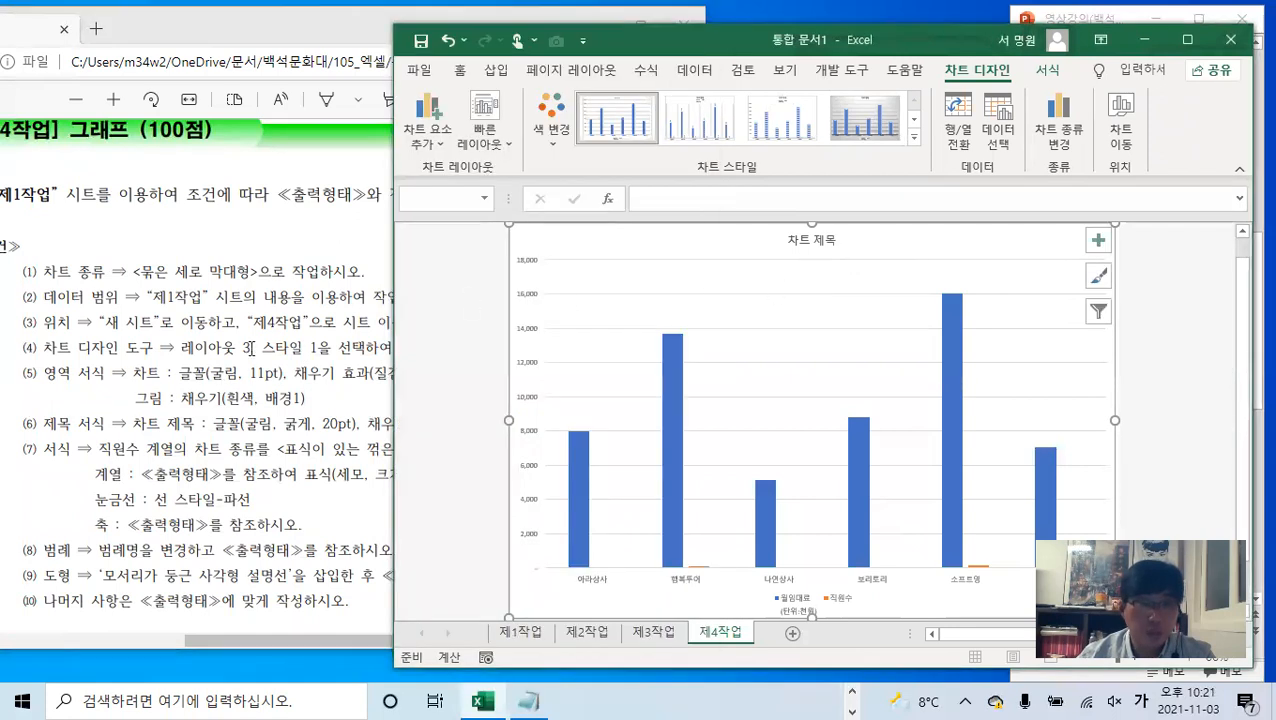
pyautogui.click(460, 72)
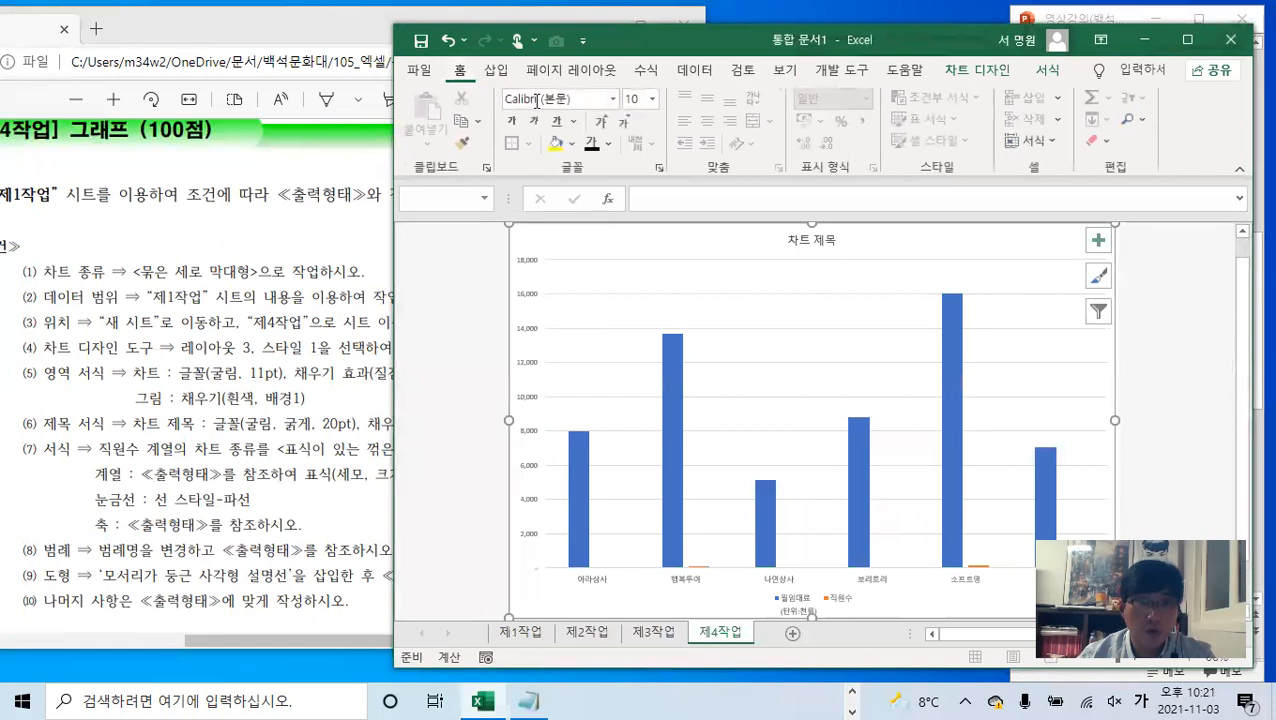
pyautogui.click(613, 100)
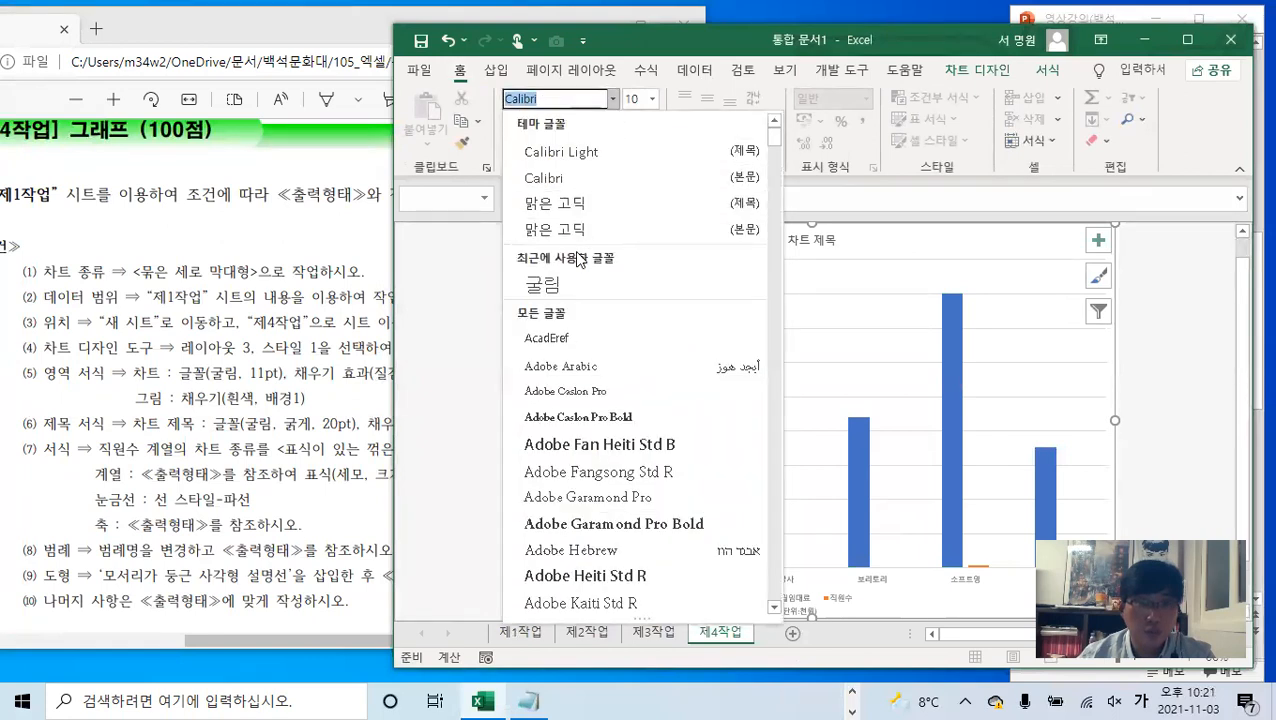
pyautogui.click(568, 284)
pyautogui.click(652, 99)
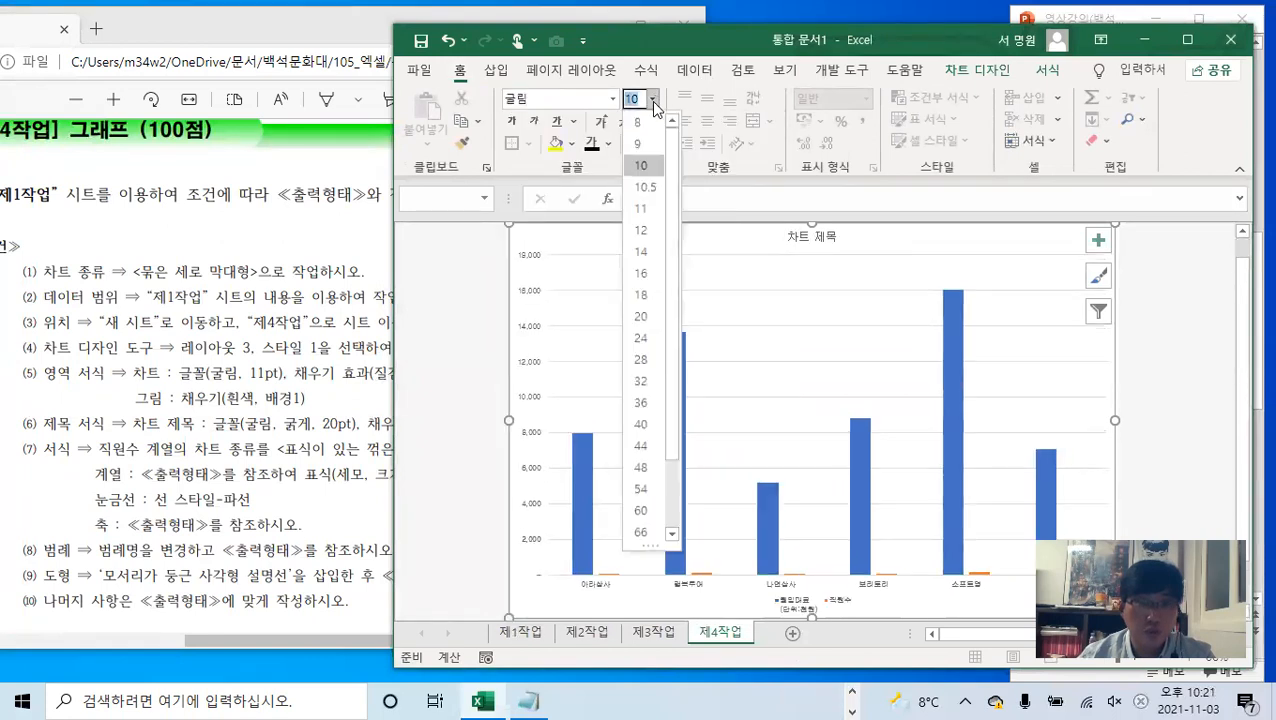
pyautogui.click(641, 208)
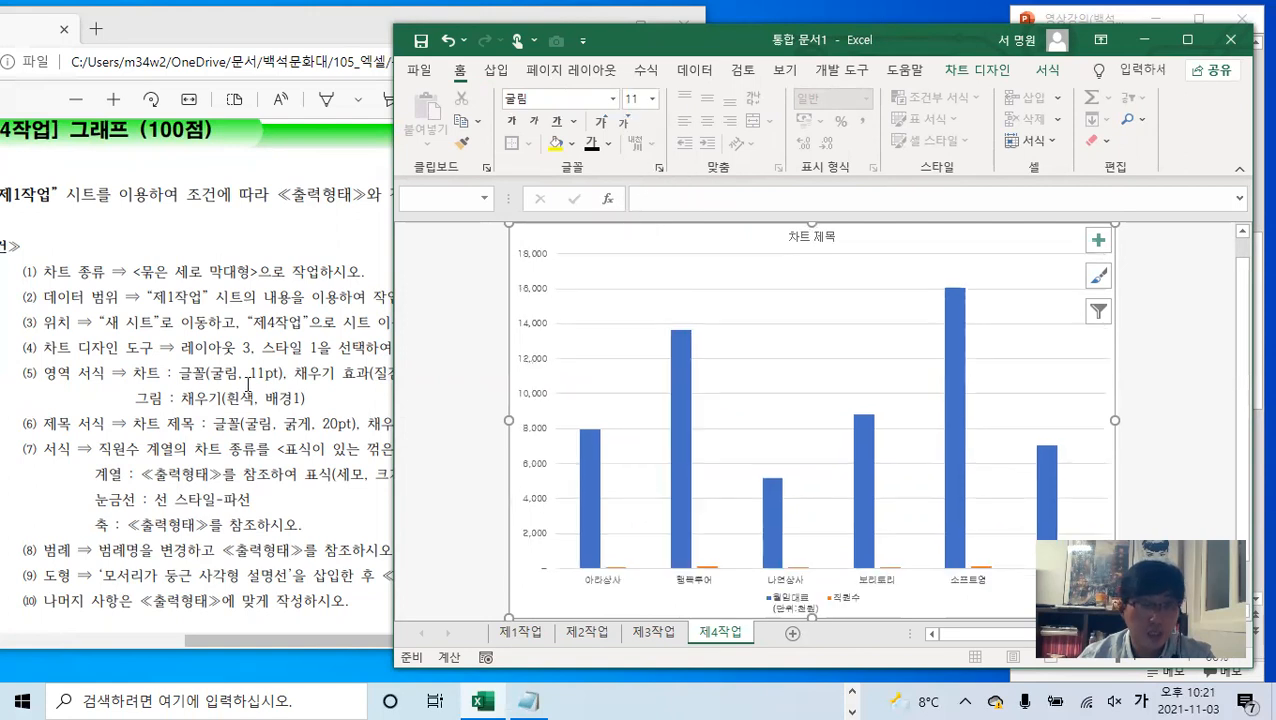
# - Check the required fill effect in the PDF and fill the chart area with the 분홍 박엽지 texture
pyautogui.click(324, 375)
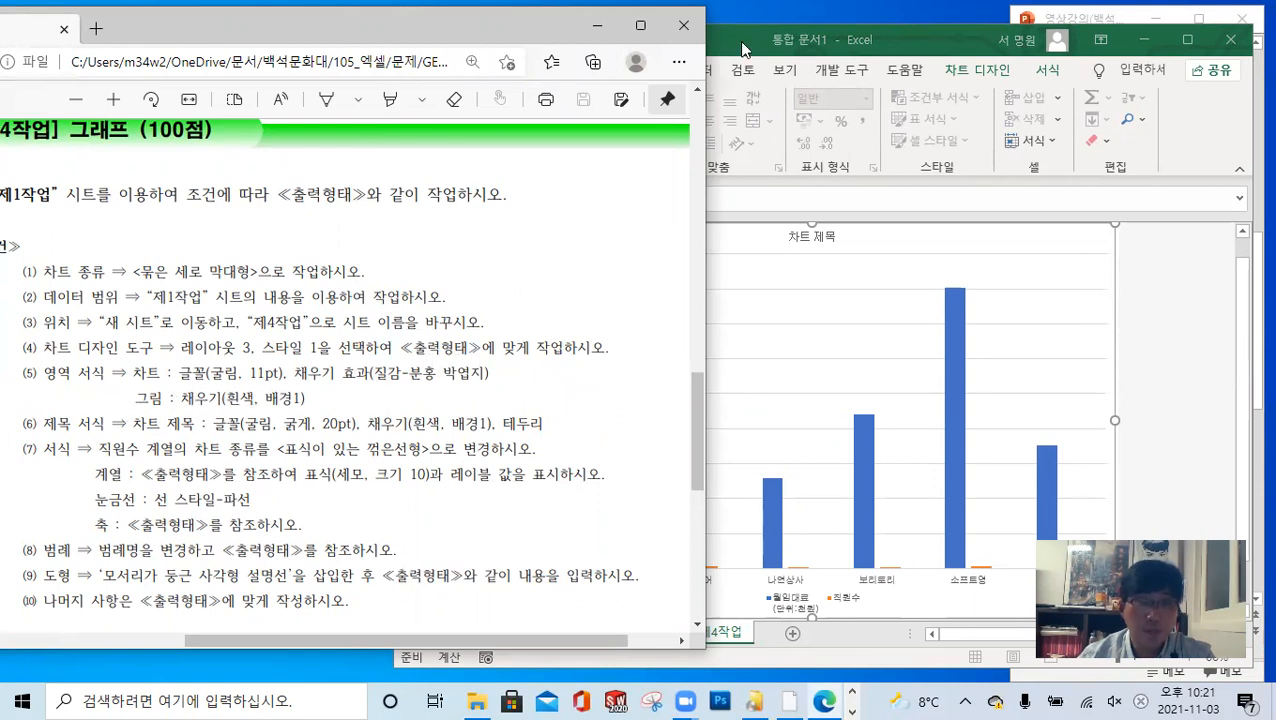
pyautogui.click(851, 47)
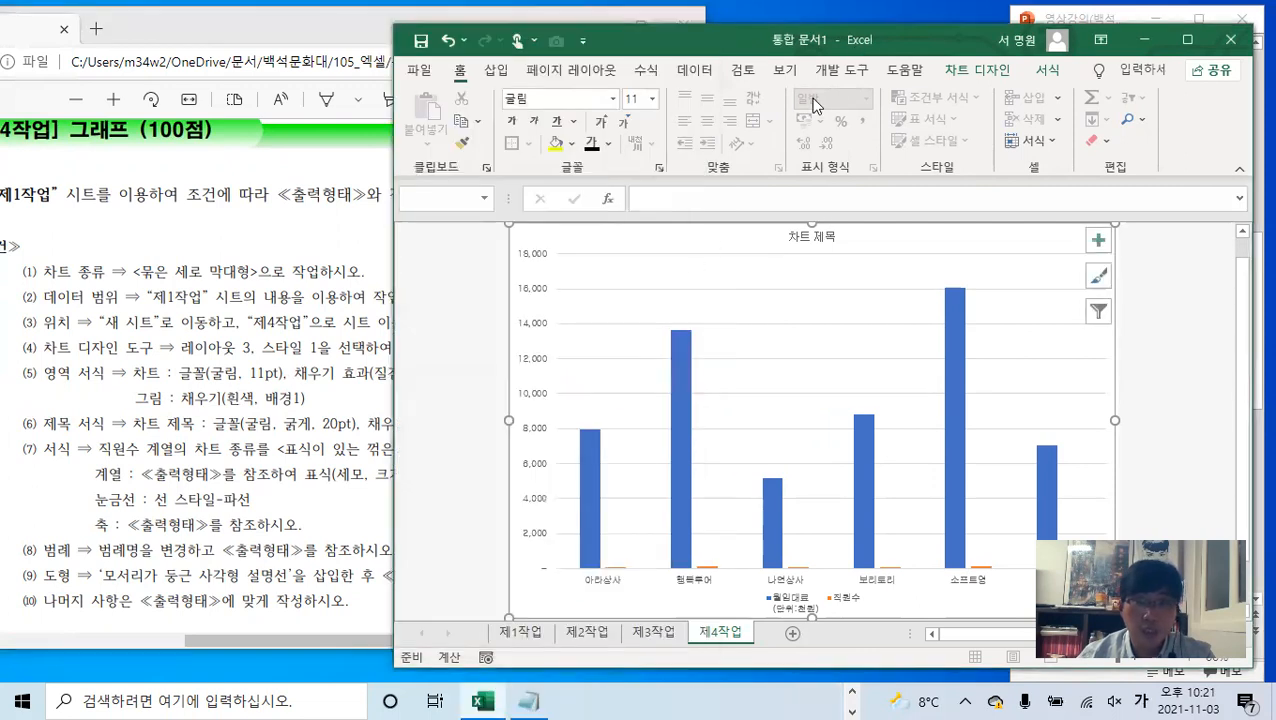
pyautogui.click(1045, 72)
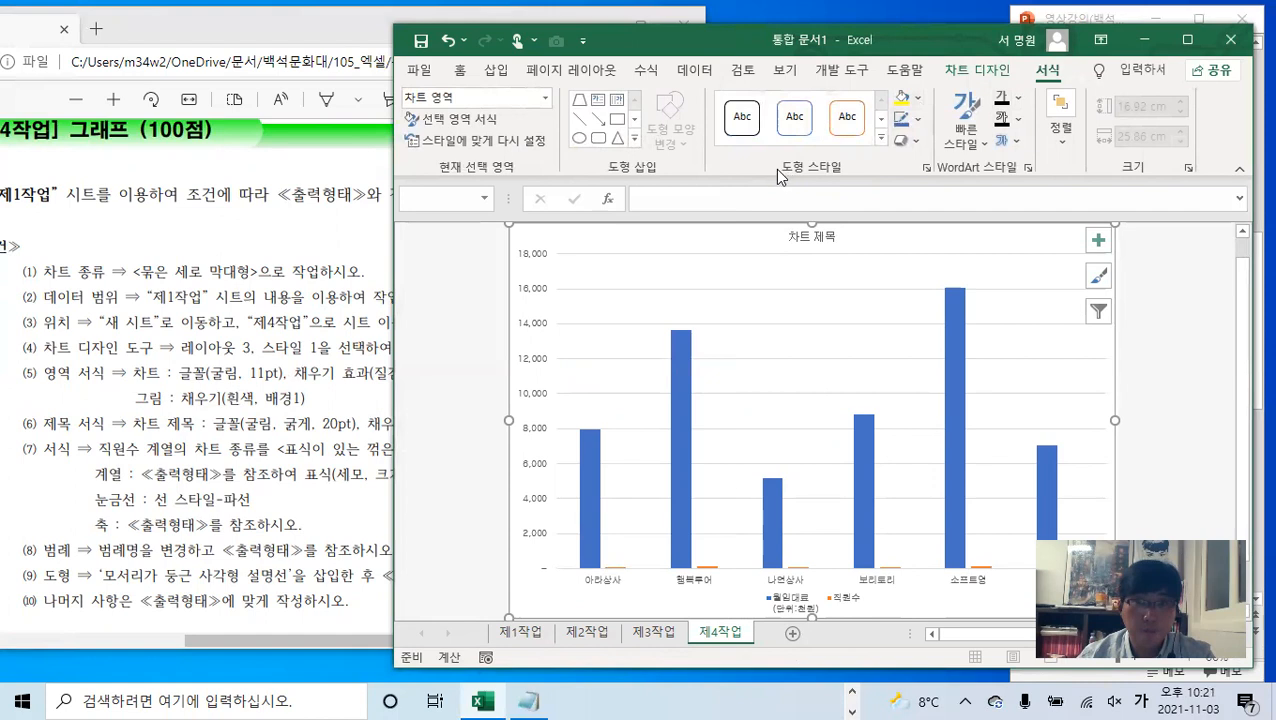
pyautogui.click(917, 98)
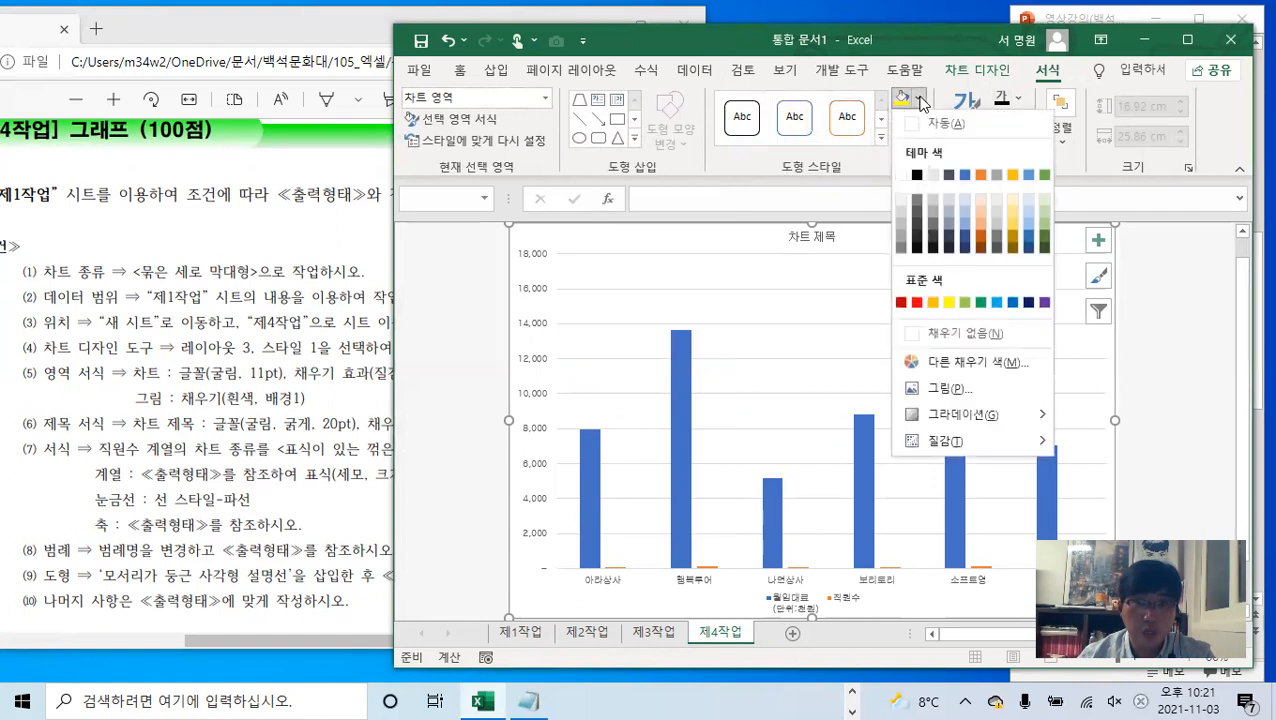
pyautogui.moveTo(945, 445)
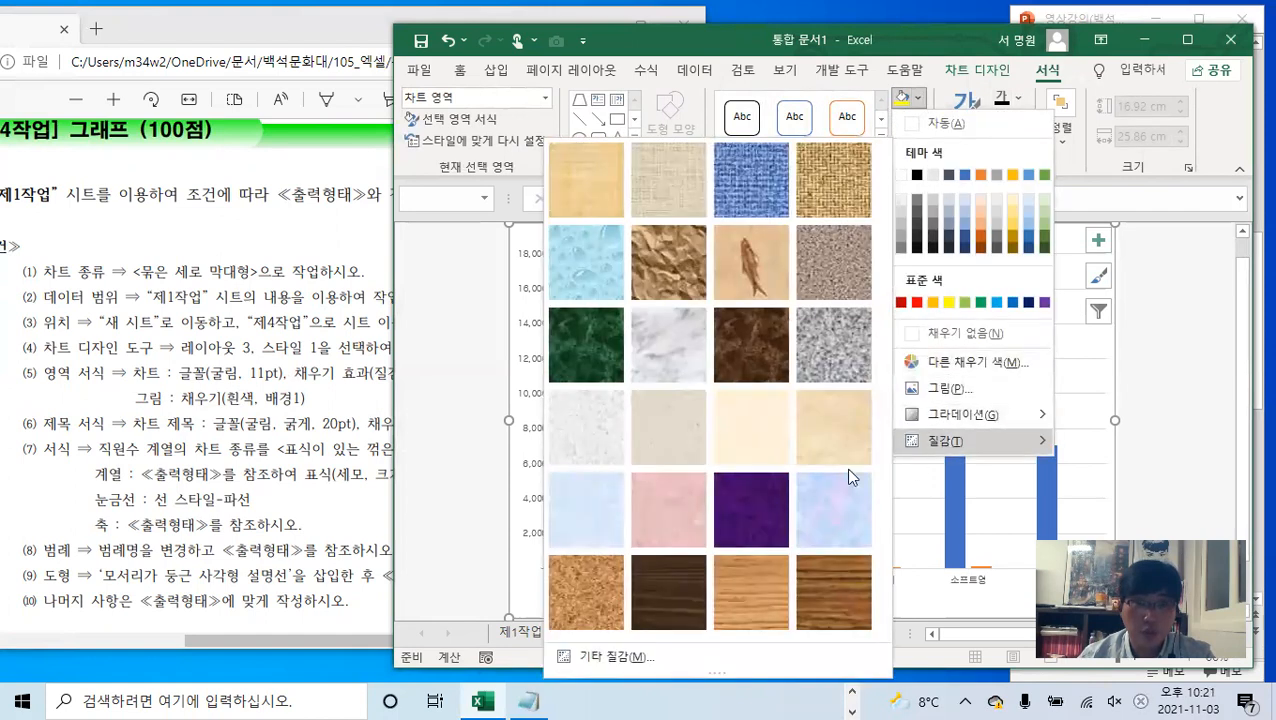
pyautogui.click(343, 389)
pyautogui.click(970, 145)
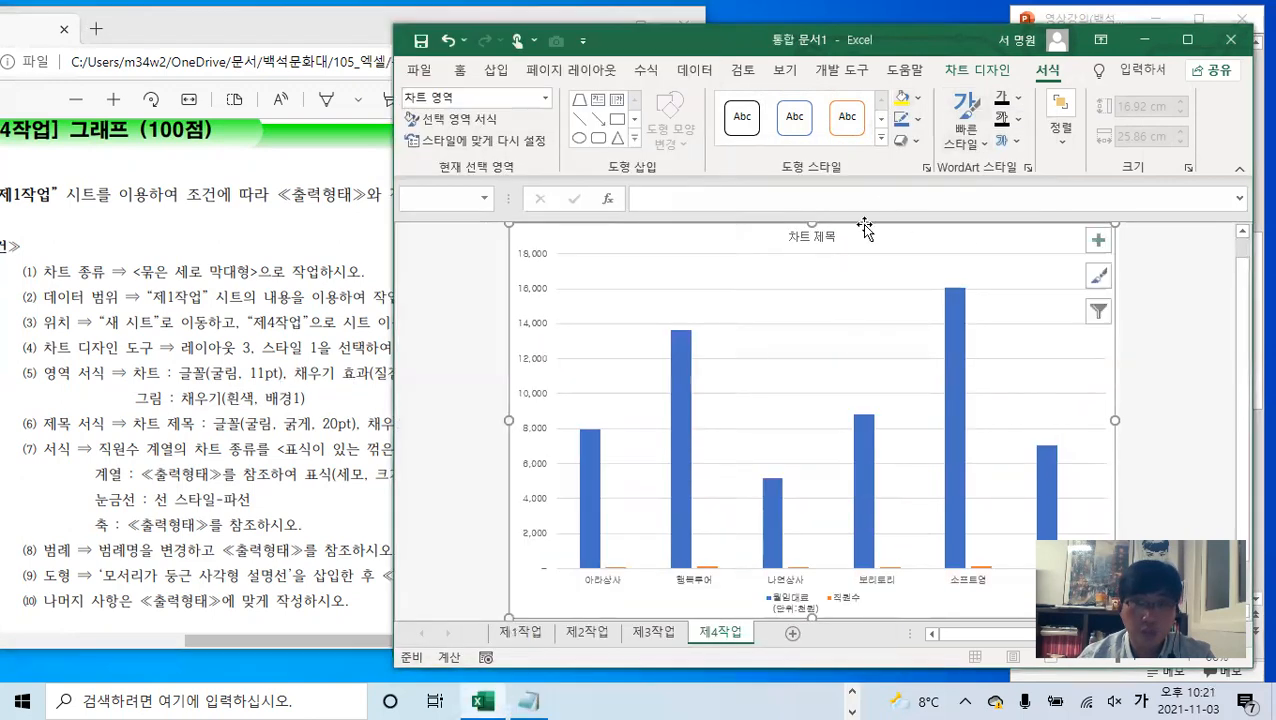
pyautogui.click(918, 104)
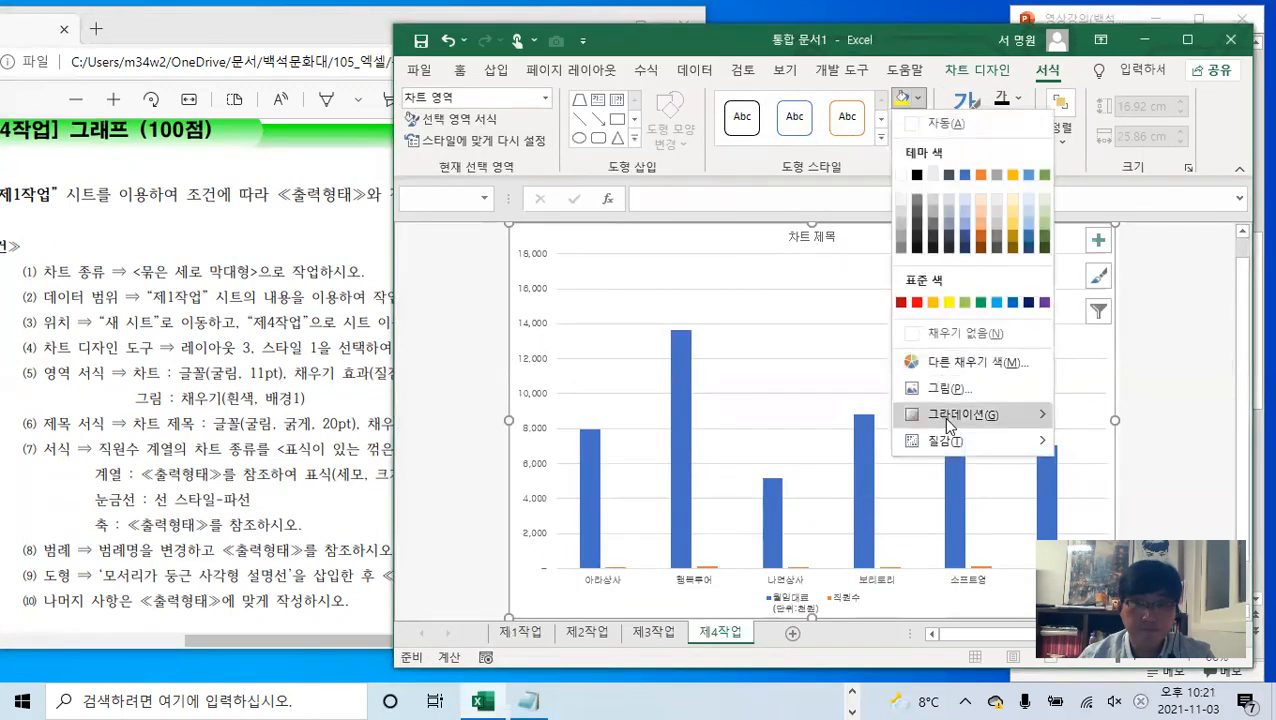
pyautogui.moveTo(940, 440)
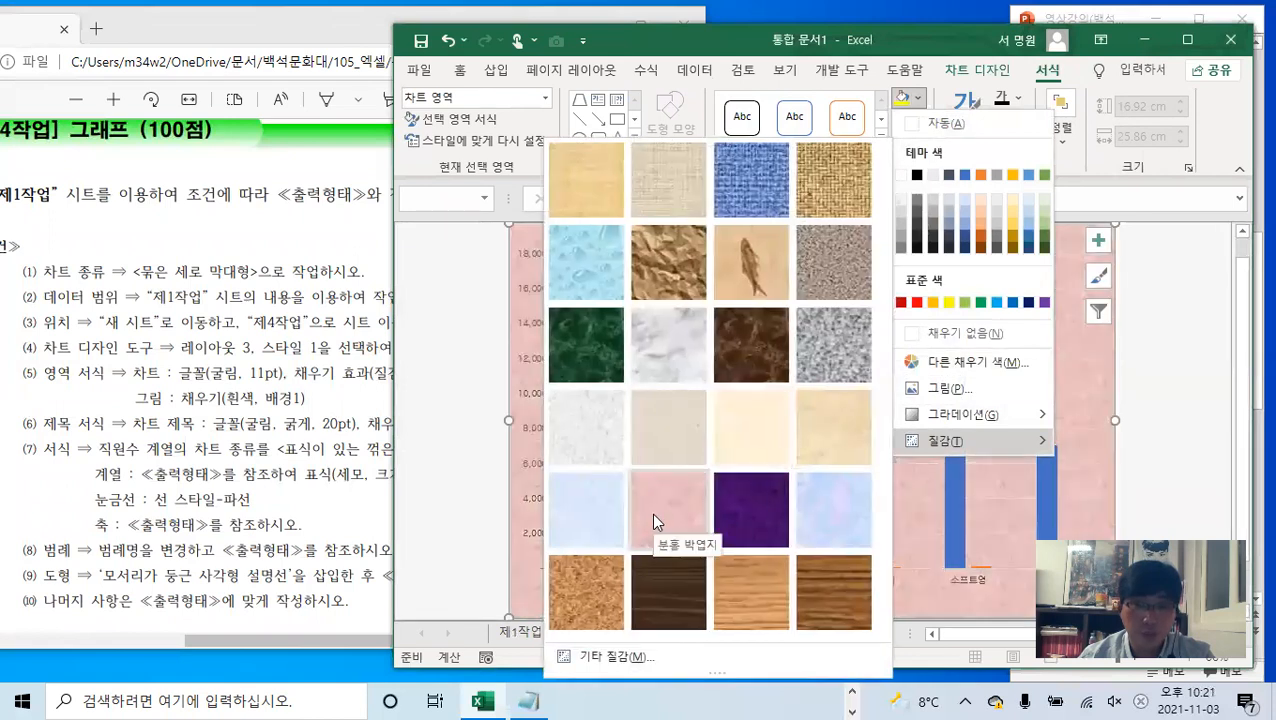
pyautogui.click(651, 518)
# - Fill the chart's plot area (그림 영역) with white (흰색, 배경 1)
pyautogui.click(797, 272)
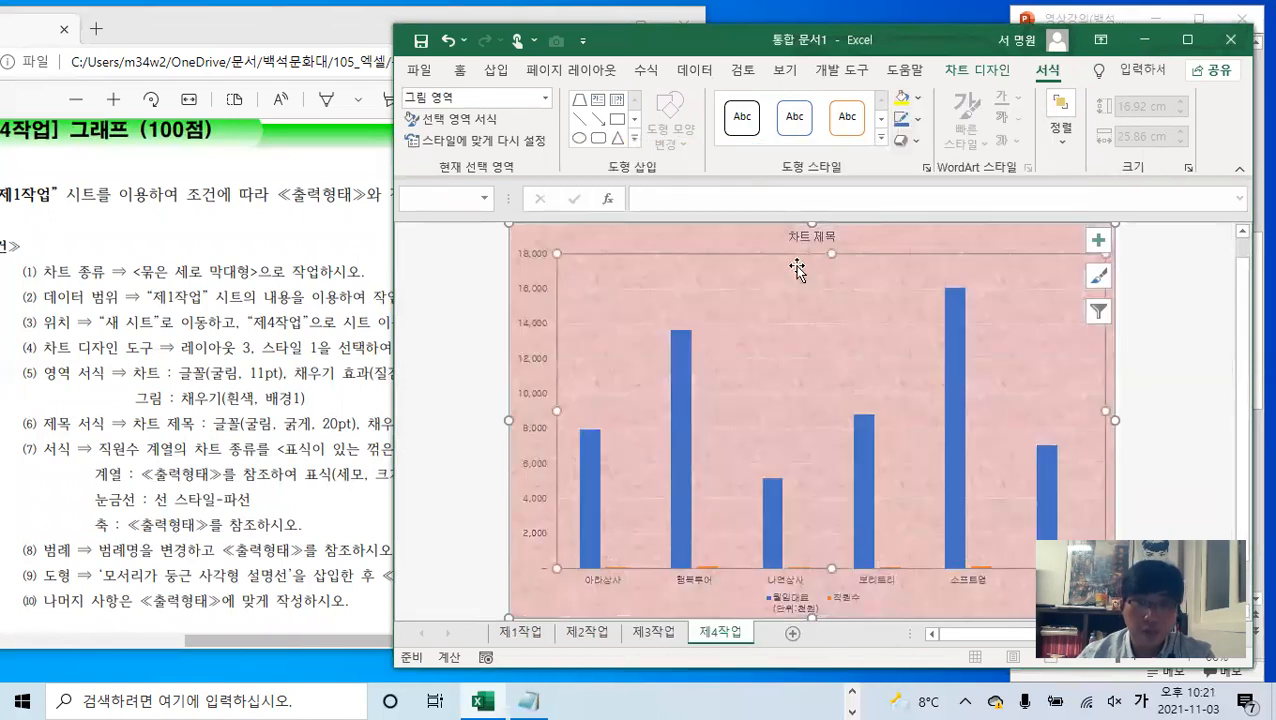
pyautogui.click(922, 100)
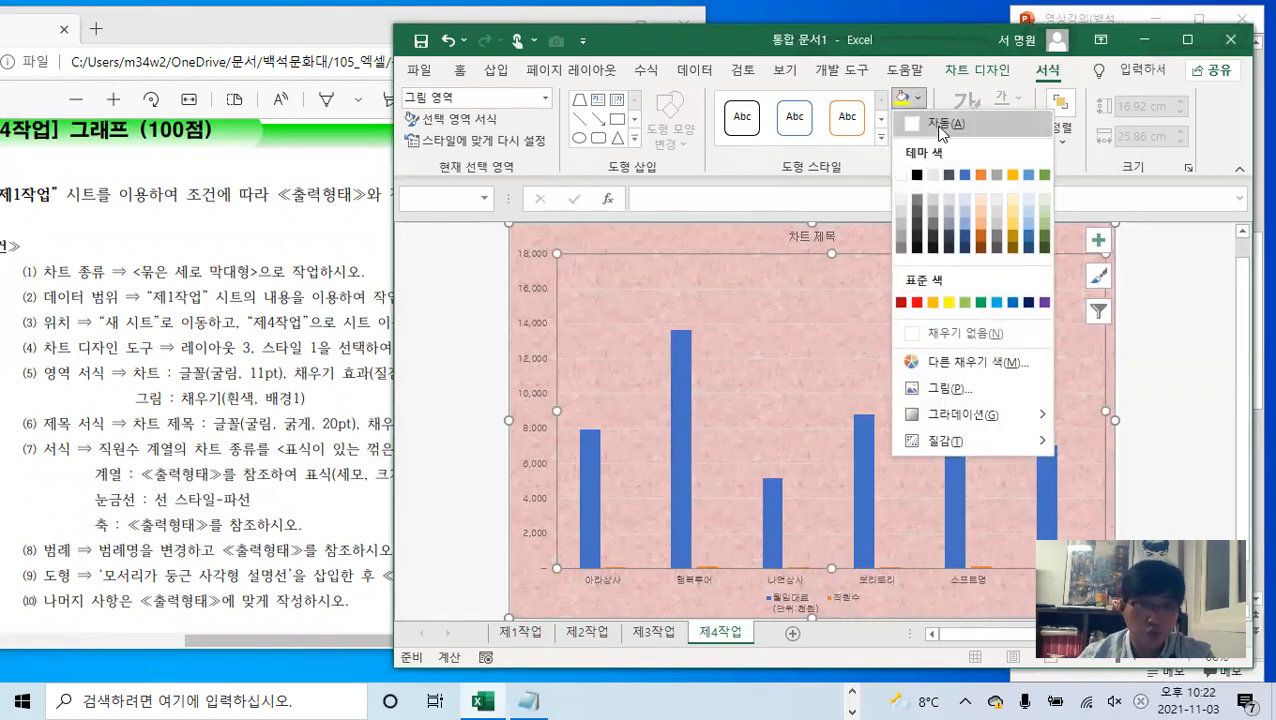
pyautogui.click(900, 177)
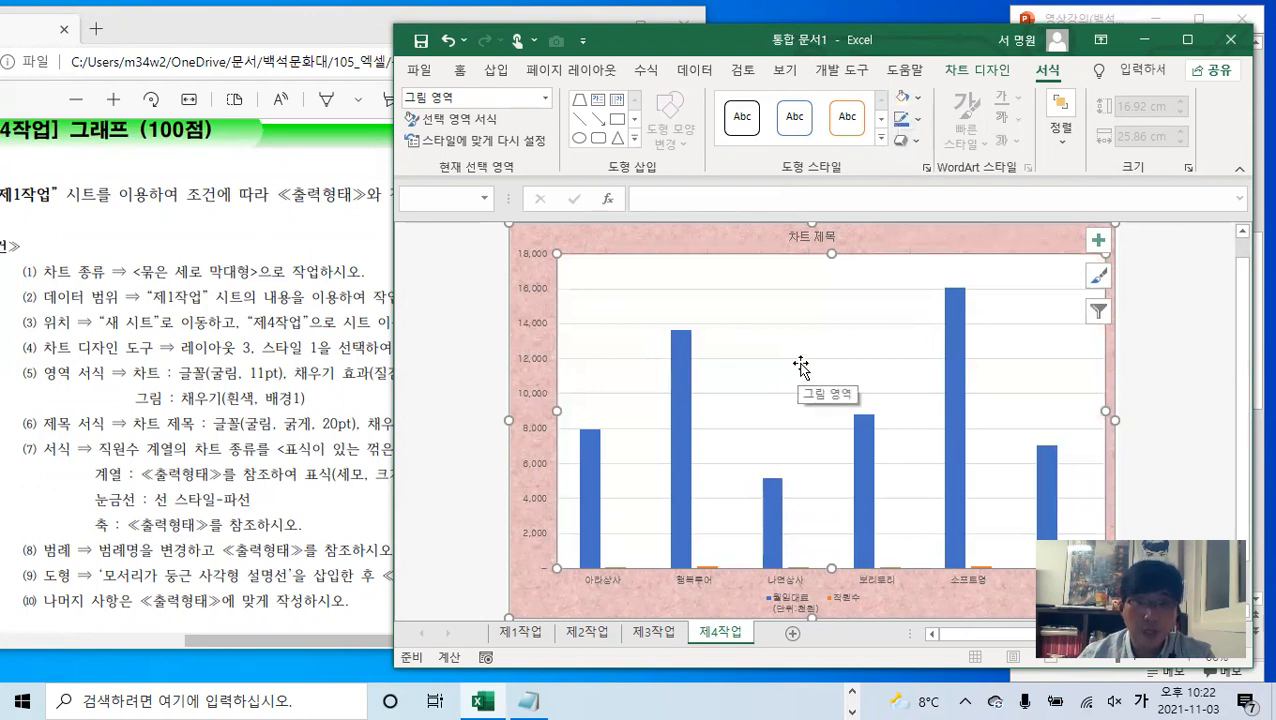
# - Fill the chart title with white (흰색, 배경 1) and give its box a black outline
pyautogui.click(811, 238)
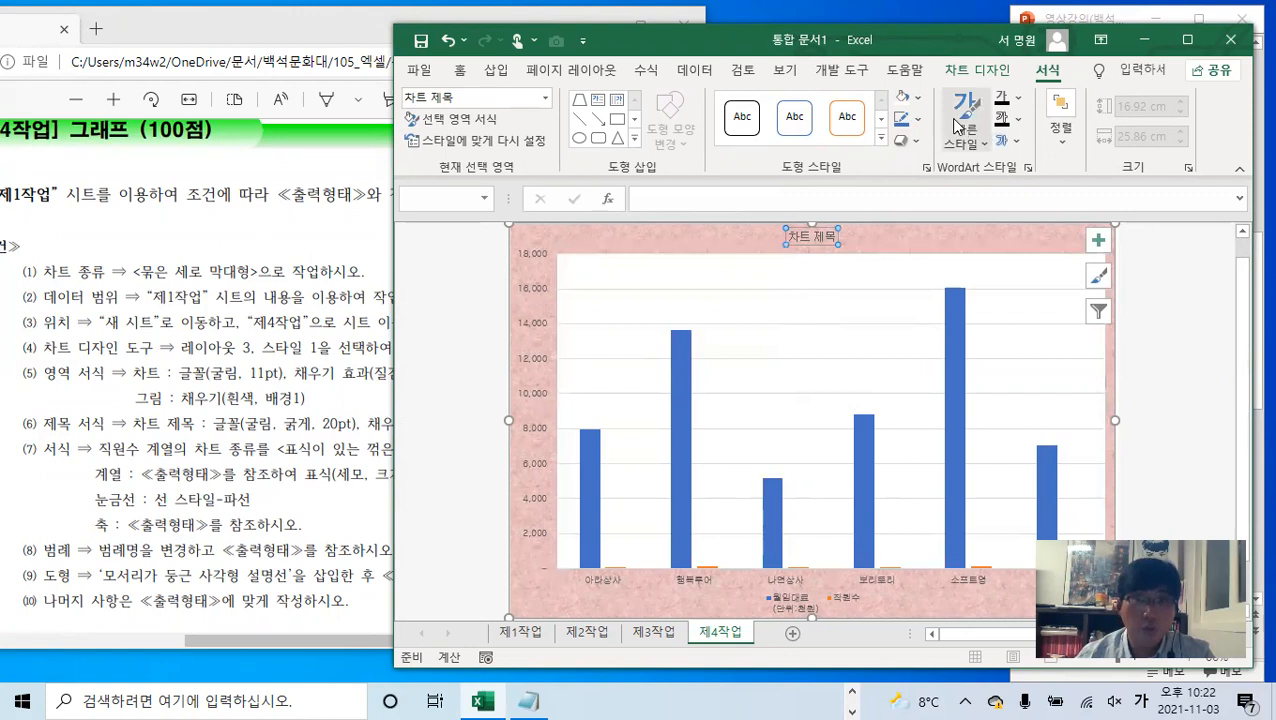
pyautogui.click(918, 99)
pyautogui.click(919, 119)
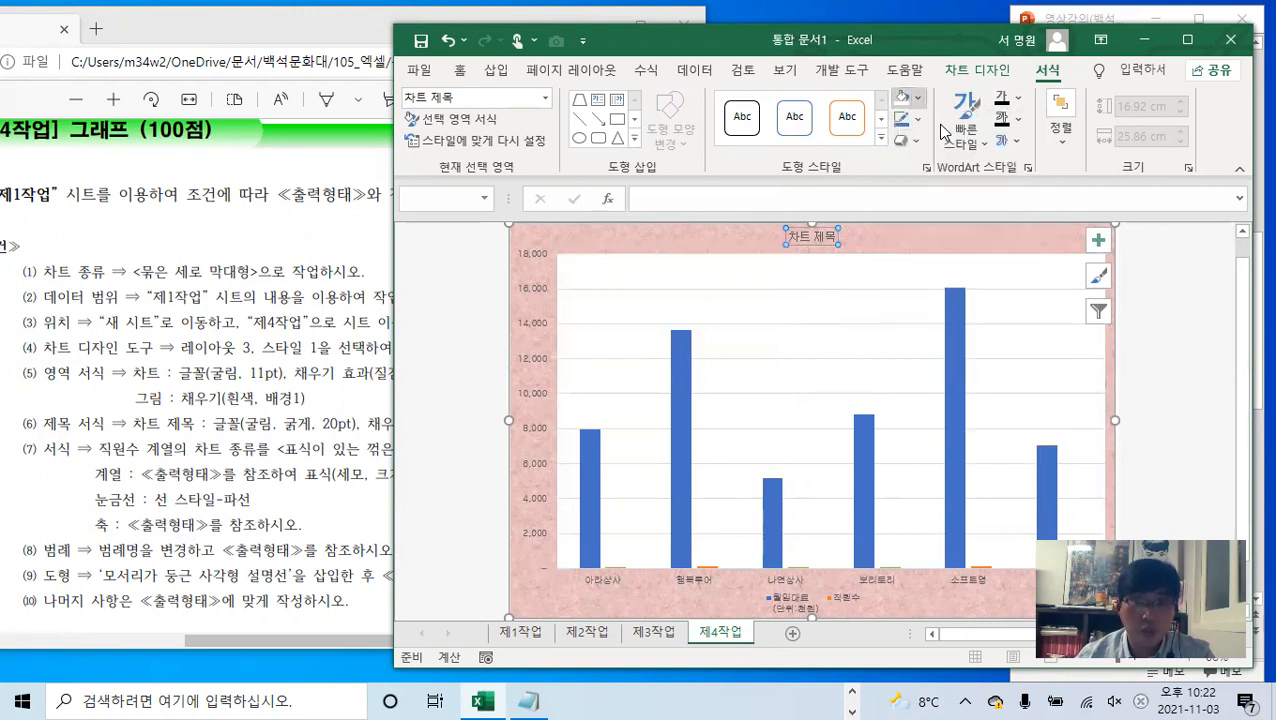
pyautogui.click(920, 120)
pyautogui.click(916, 196)
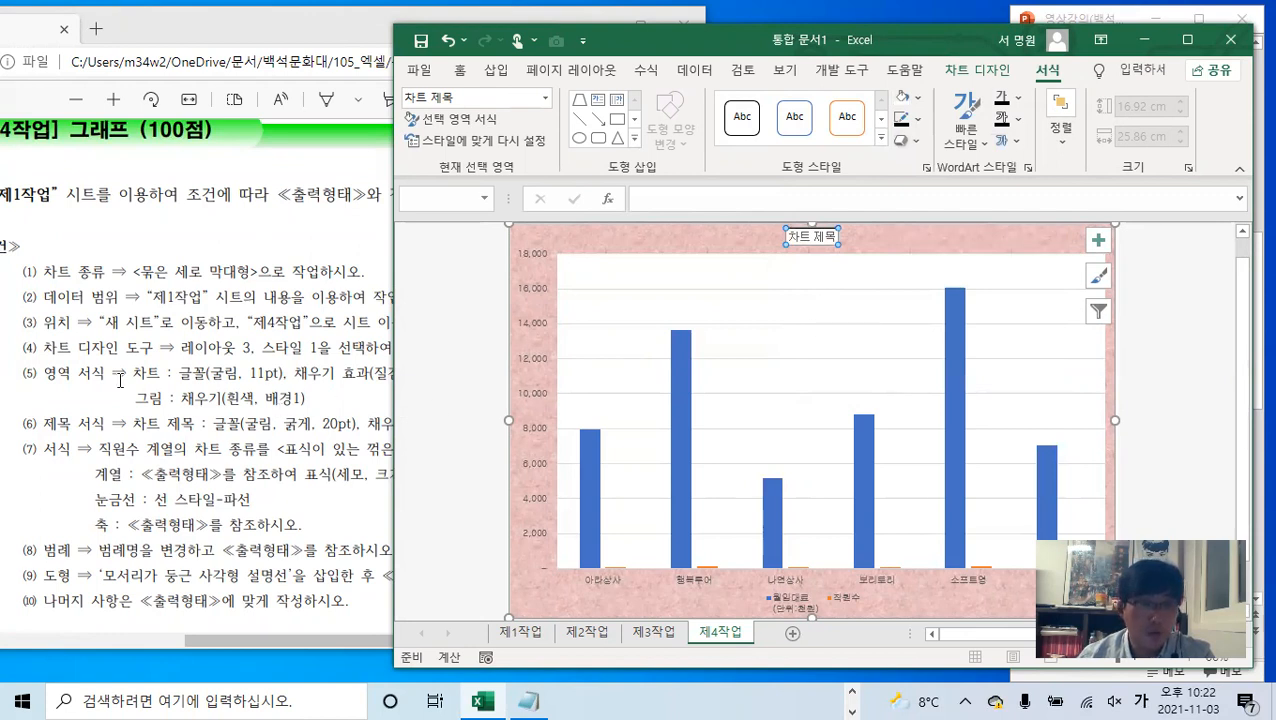
# - Check the title format condition in the PDF and make the chart title bold at 20 pt
pyautogui.click(252, 421)
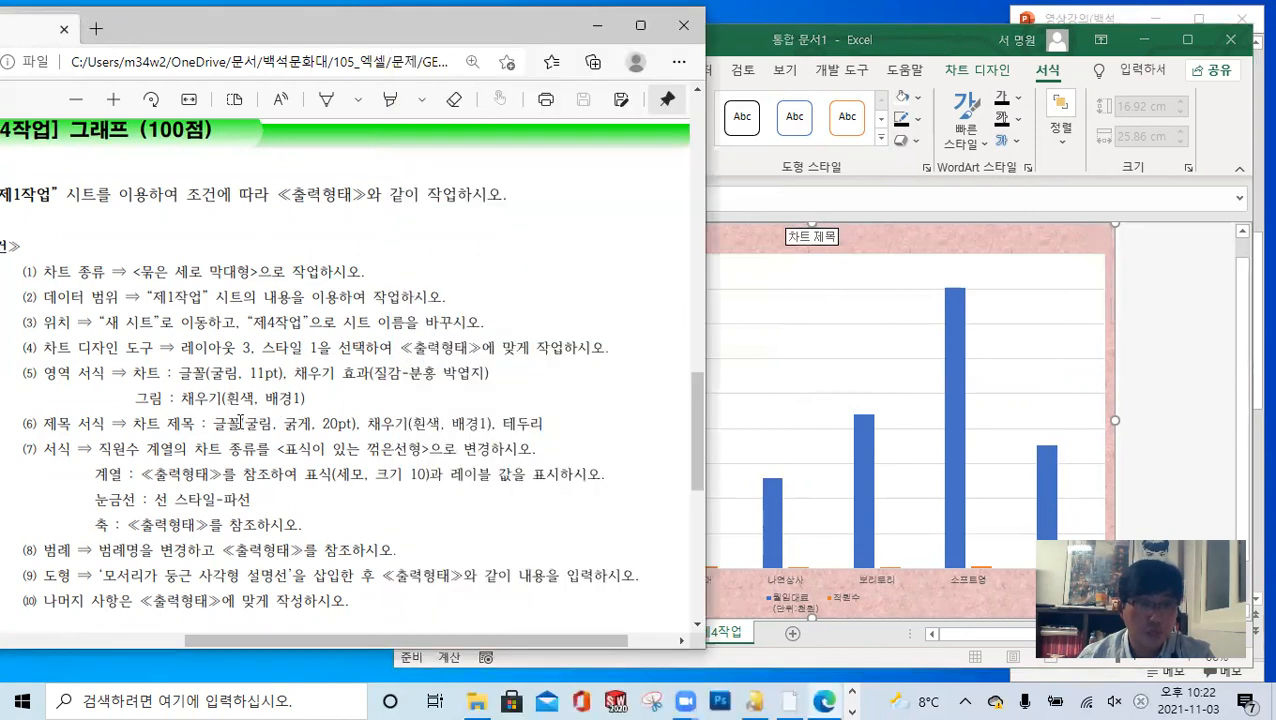
pyautogui.doubleClick(252, 423)
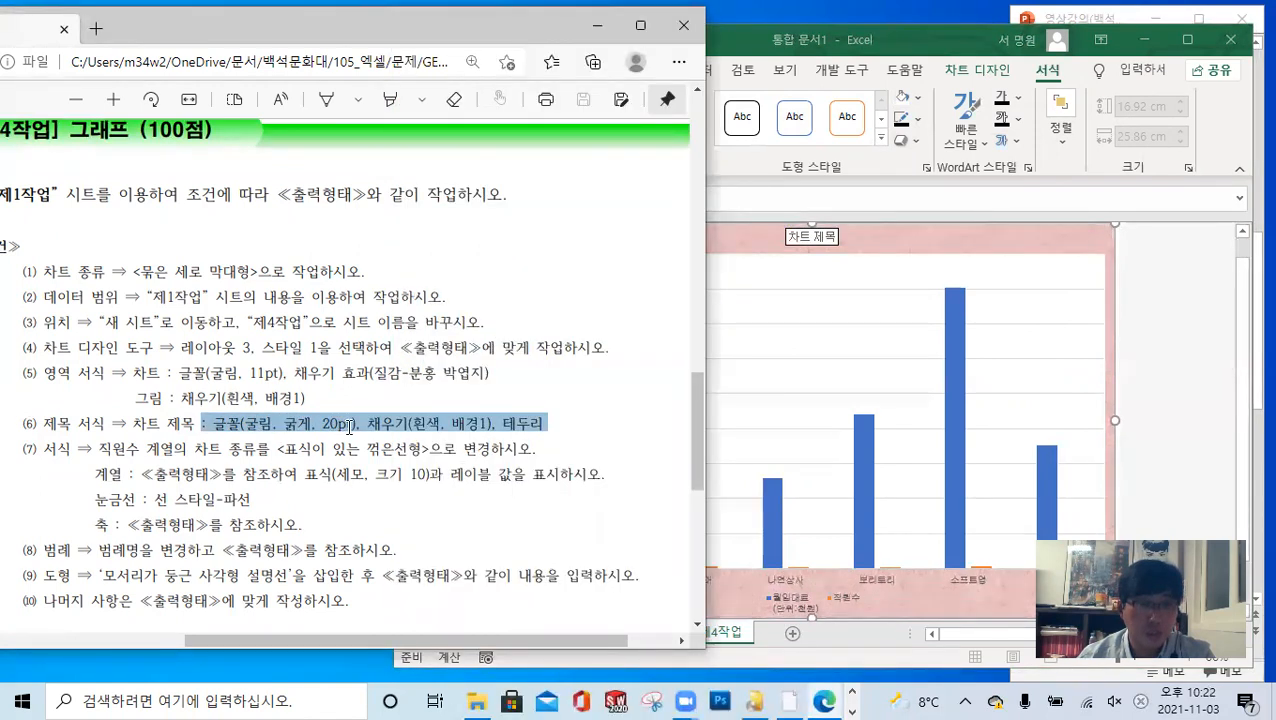
pyautogui.click(881, 45)
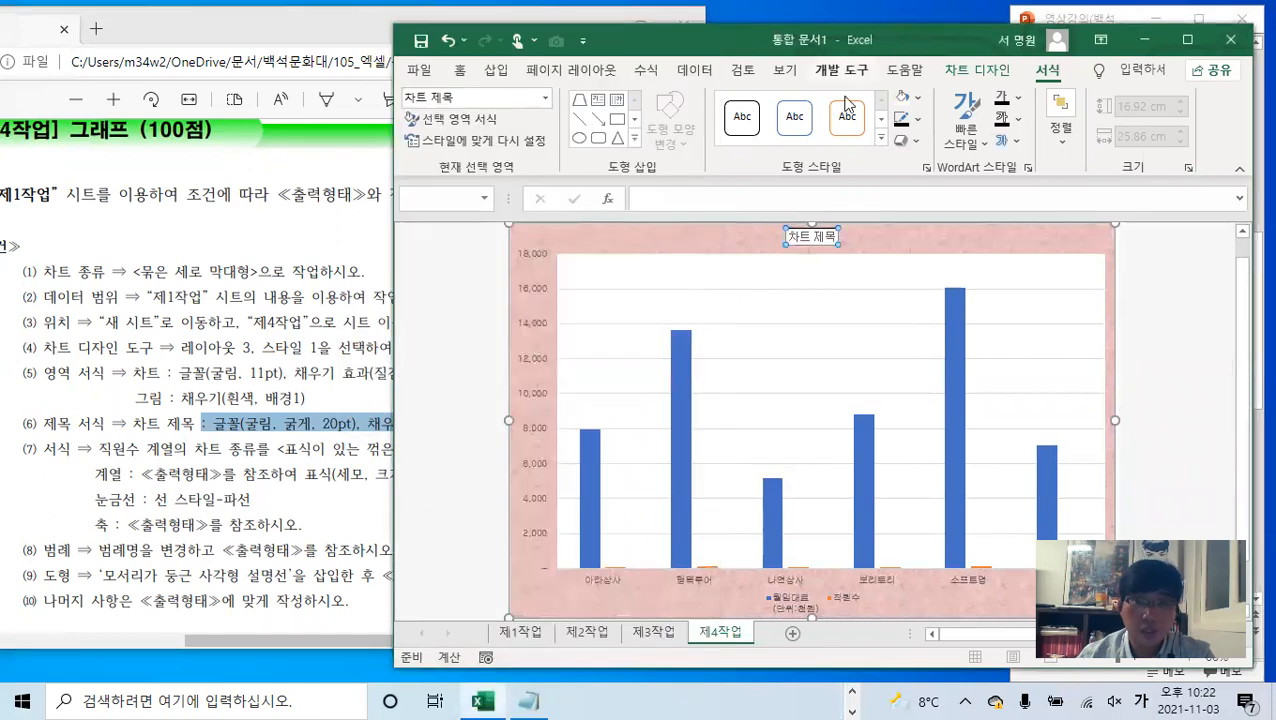
pyautogui.click(460, 71)
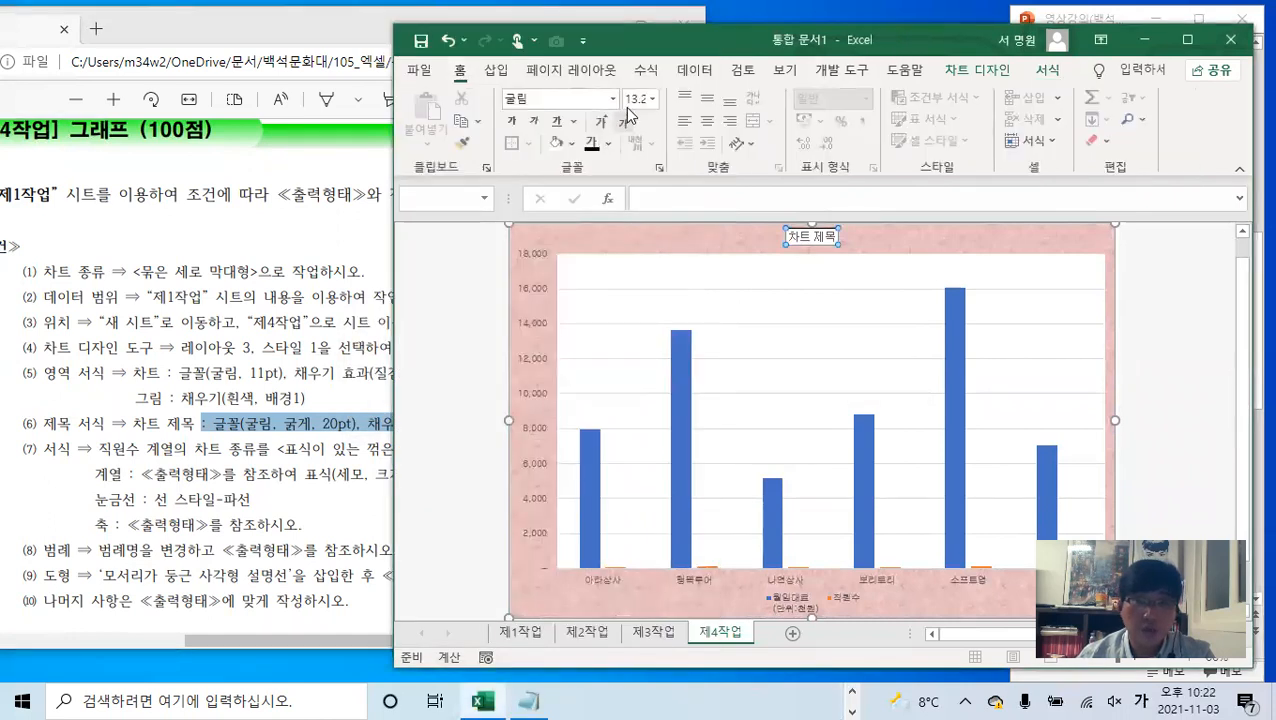
pyautogui.click(511, 120)
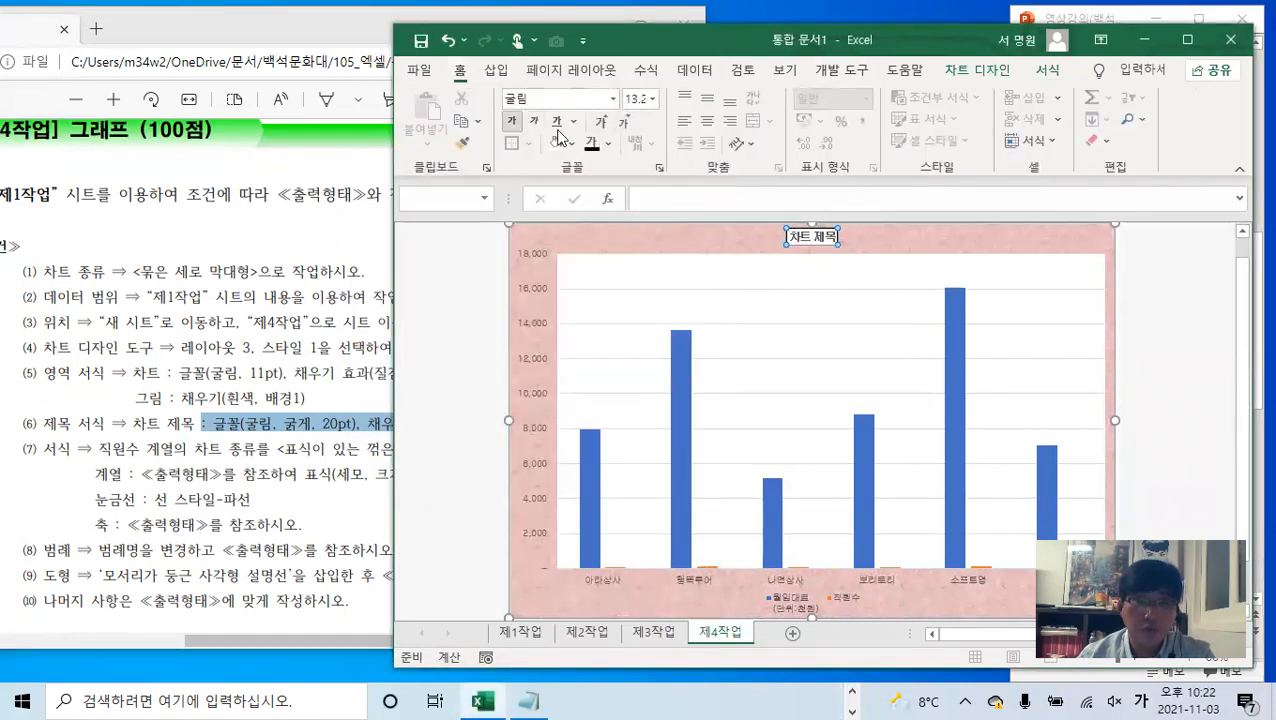
pyautogui.click(651, 98)
pyautogui.click(642, 318)
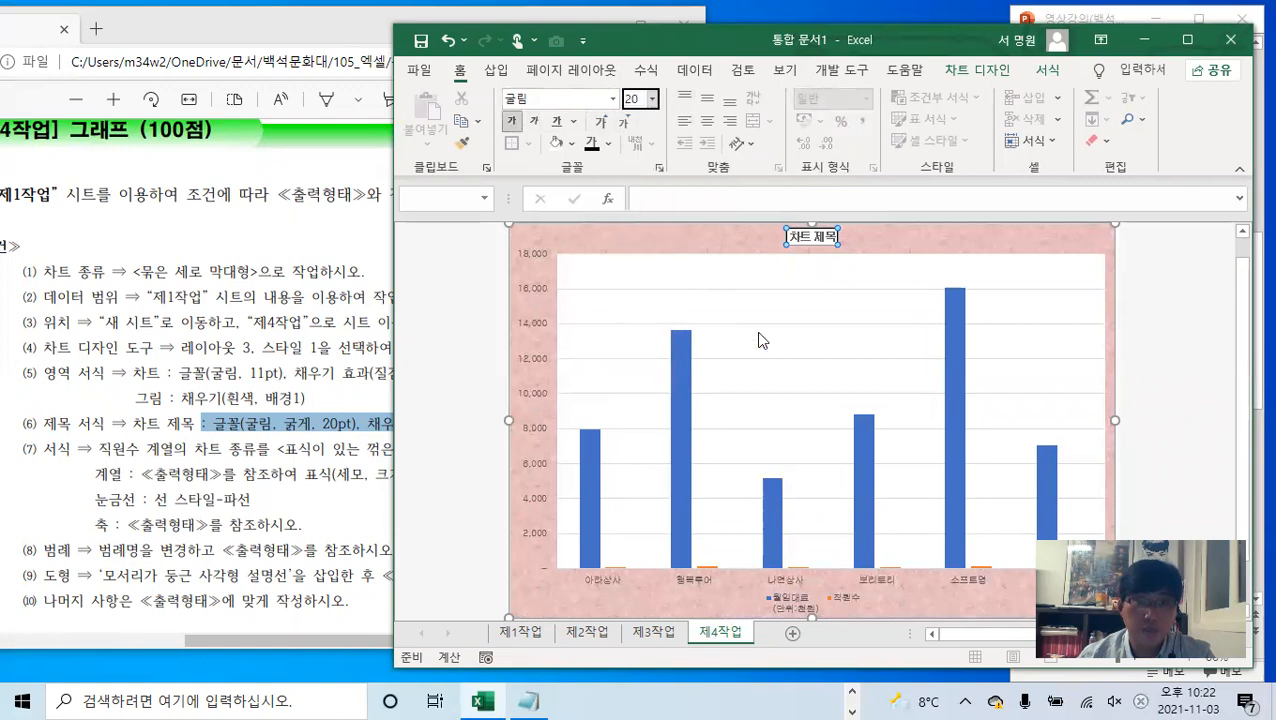
# - Look up the title in the PDF's sample chart and replace the chart title text with "서비스업 및 제조업의 임대 현황"
pyautogui.click(355, 377)
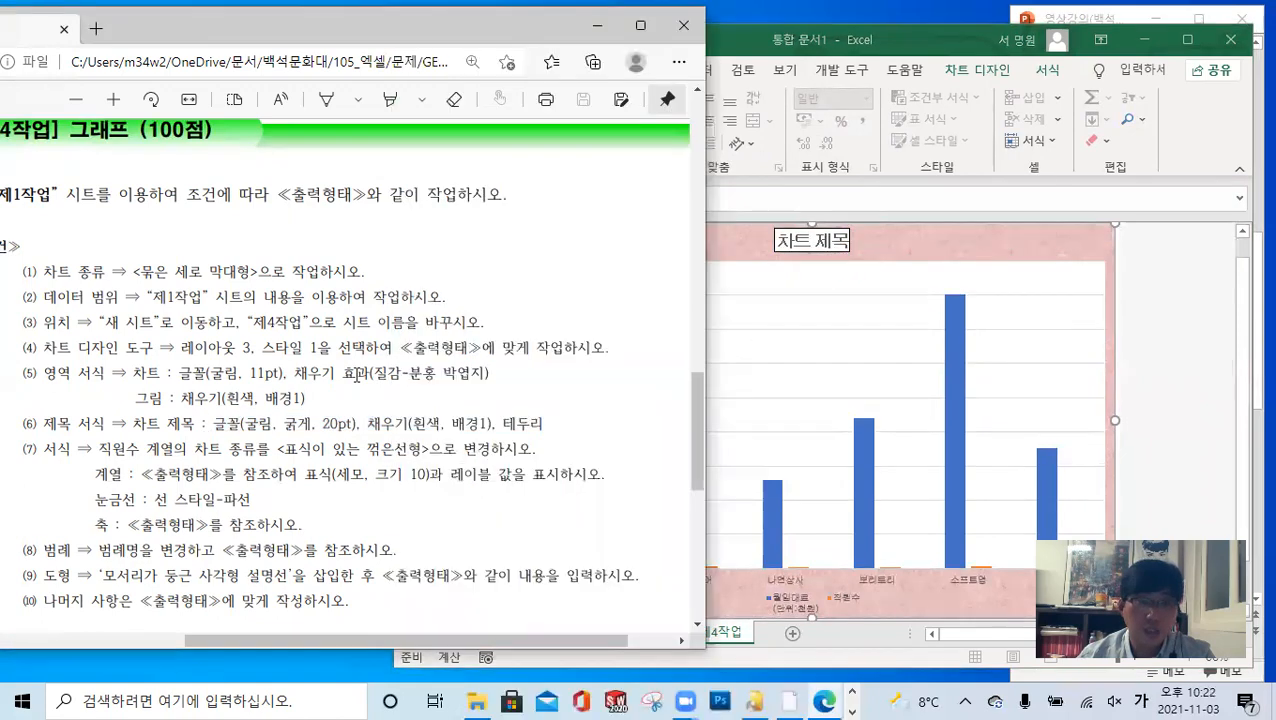
pyautogui.scroll(-5, 358, 376)
pyautogui.click(886, 238)
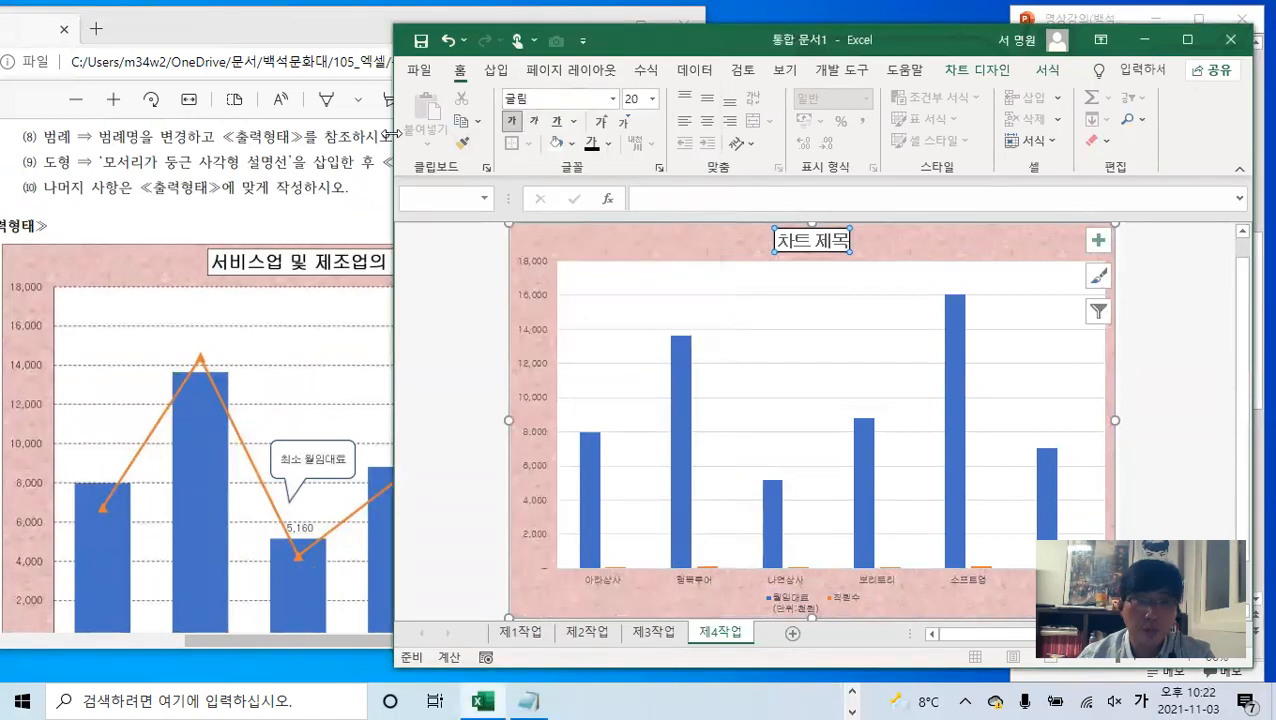
pyautogui.moveTo(393, 133); pyautogui.dragTo(563, 133)
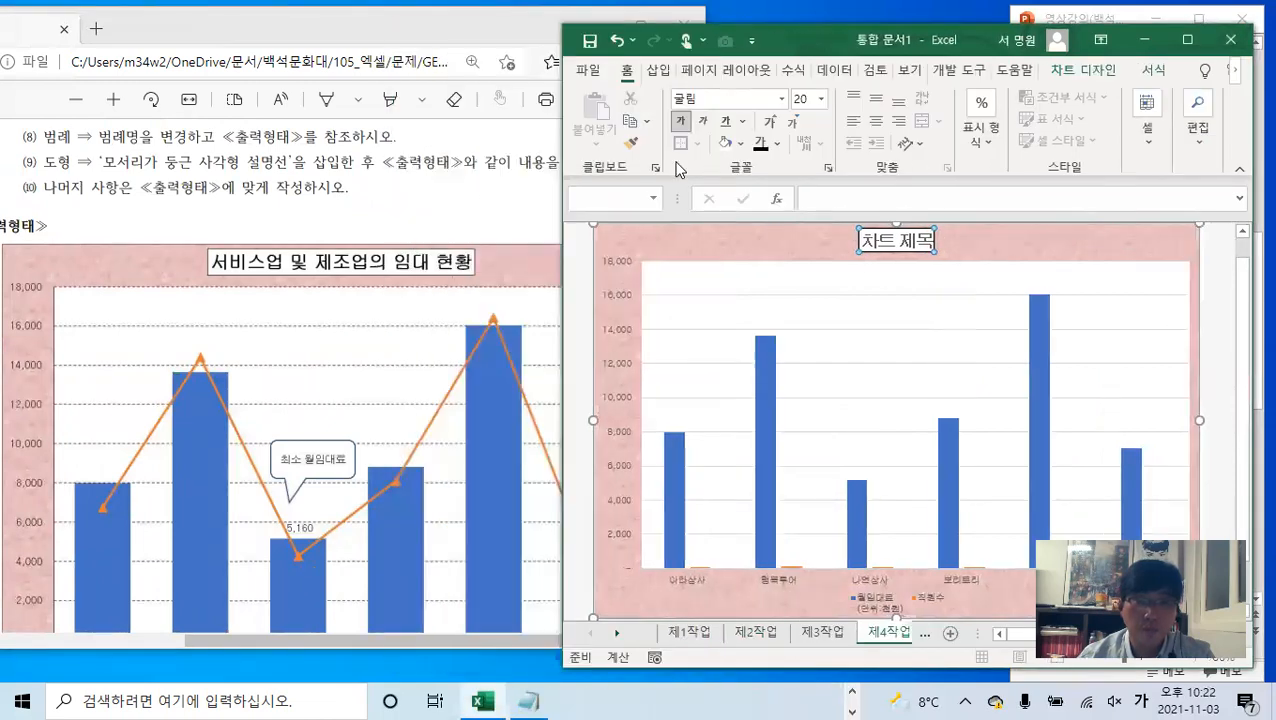
pyautogui.moveTo(862, 240); pyautogui.dragTo(936, 240)
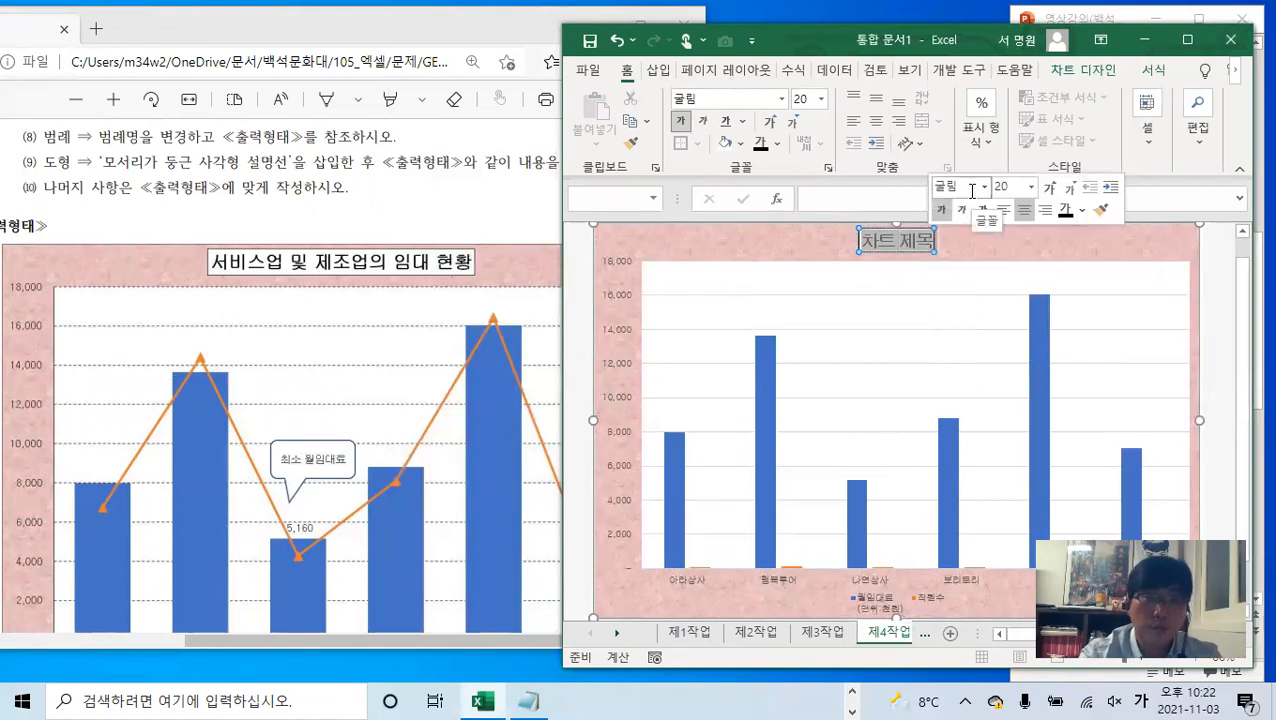
pyautogui.write('서비스업')
pyautogui.write(' 및 제조어')
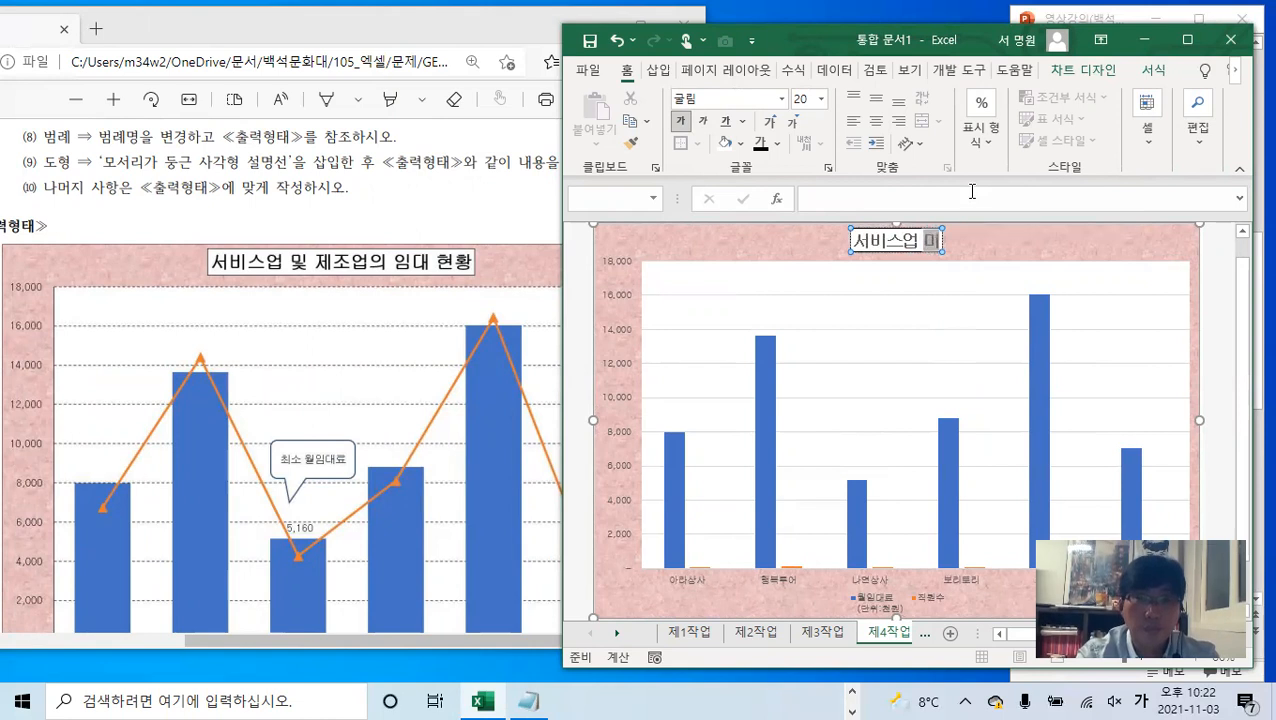
pyautogui.write('업의 임대 현황')
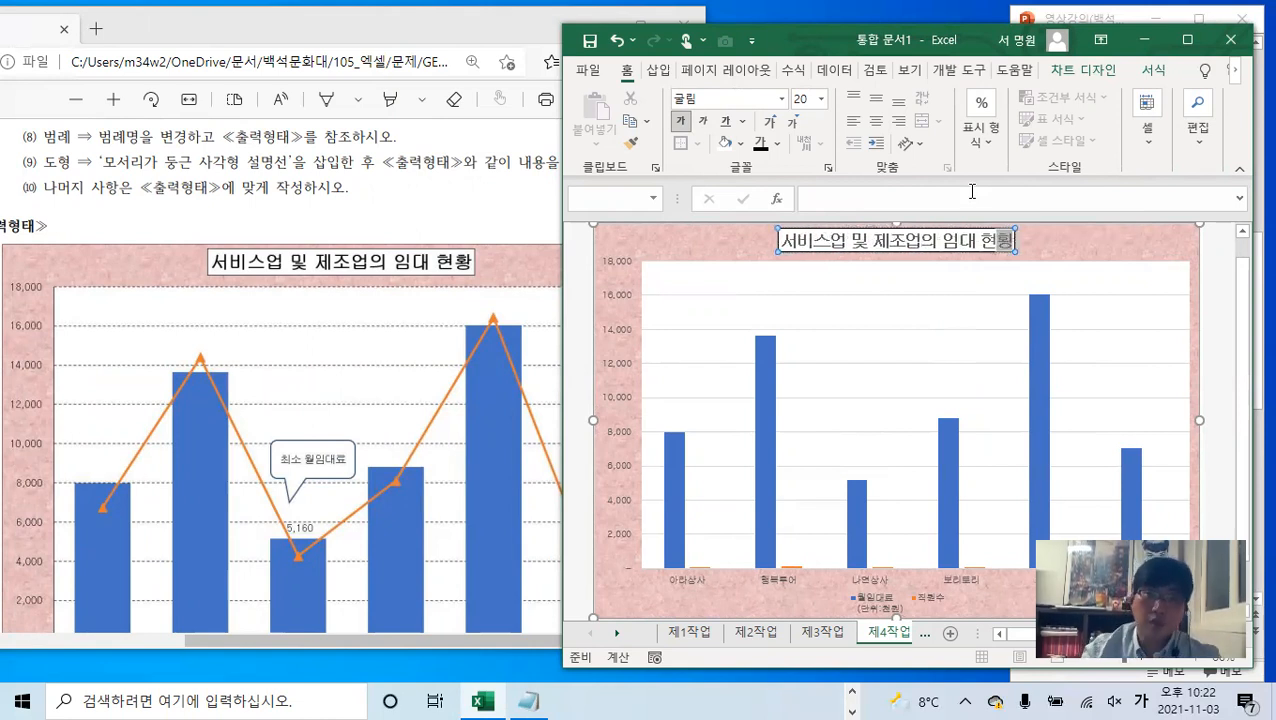
# - Check the series format condition in the PDF and select the chart's 직원수 series
pyautogui.click(276, 177)
pyautogui.scroll(1, 276, 177)
pyautogui.scroll(1, 257, 190)
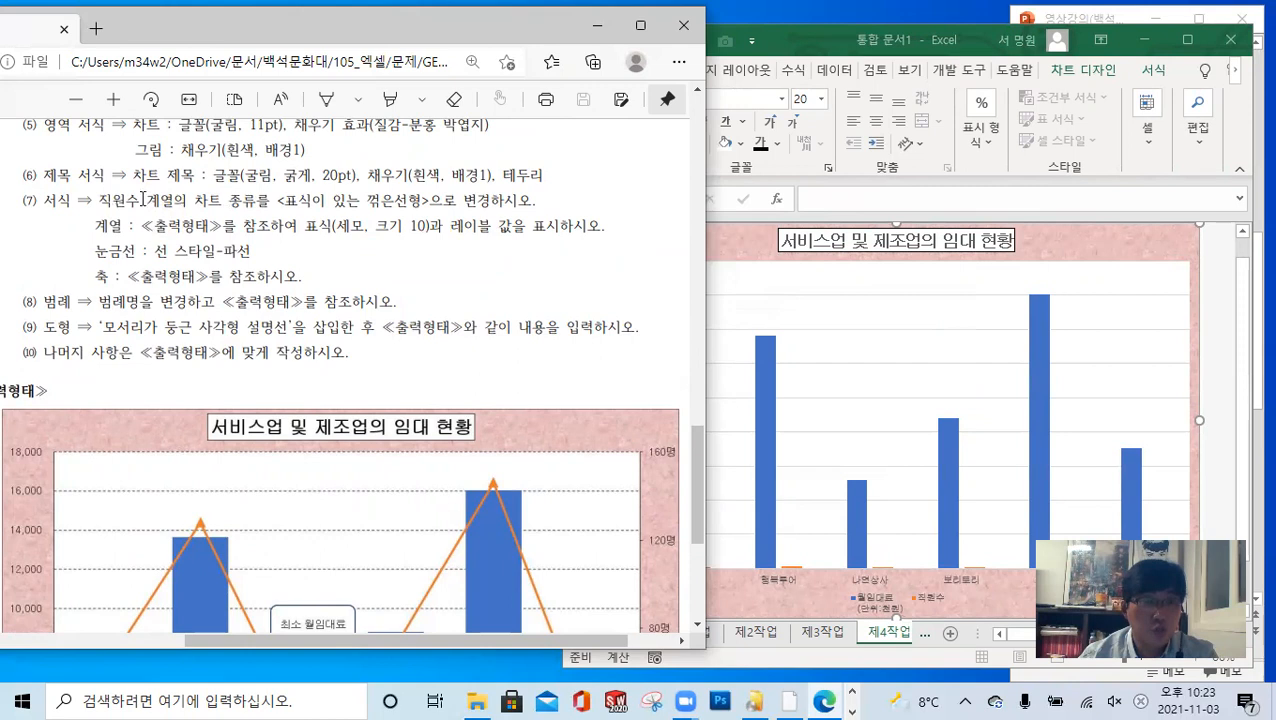
pyautogui.click(1027, 241)
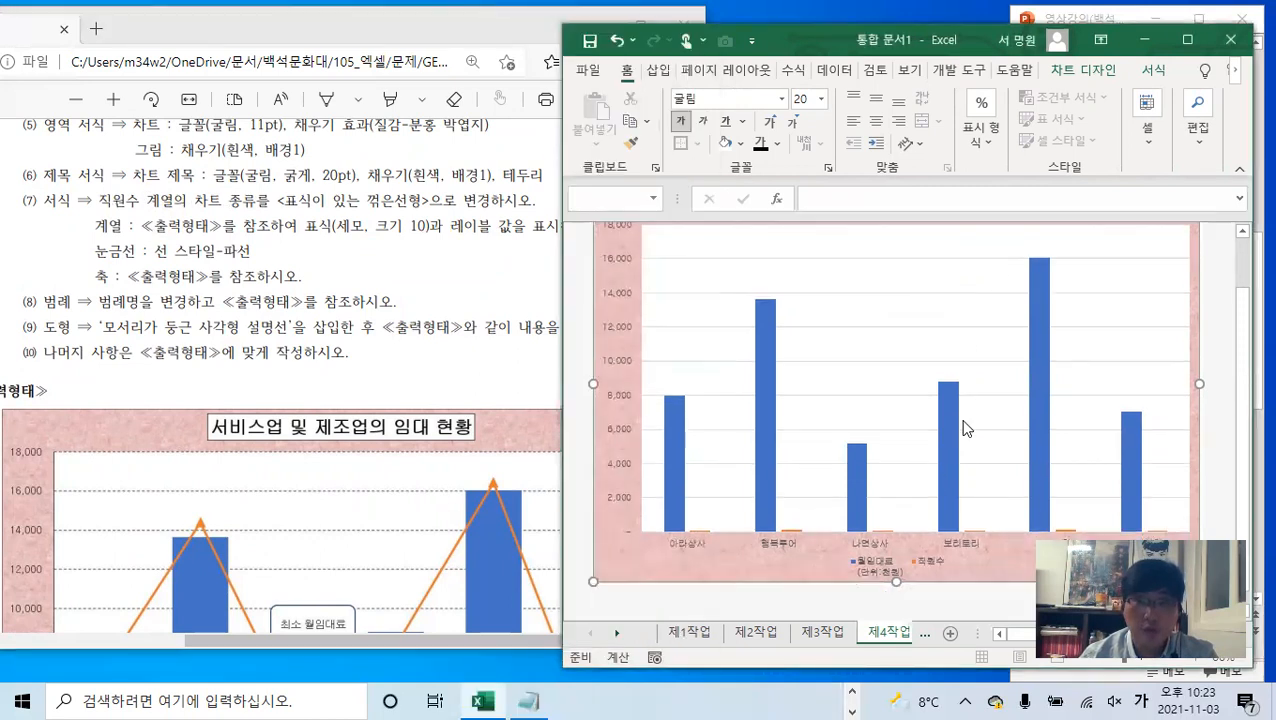
pyautogui.click(1155, 72)
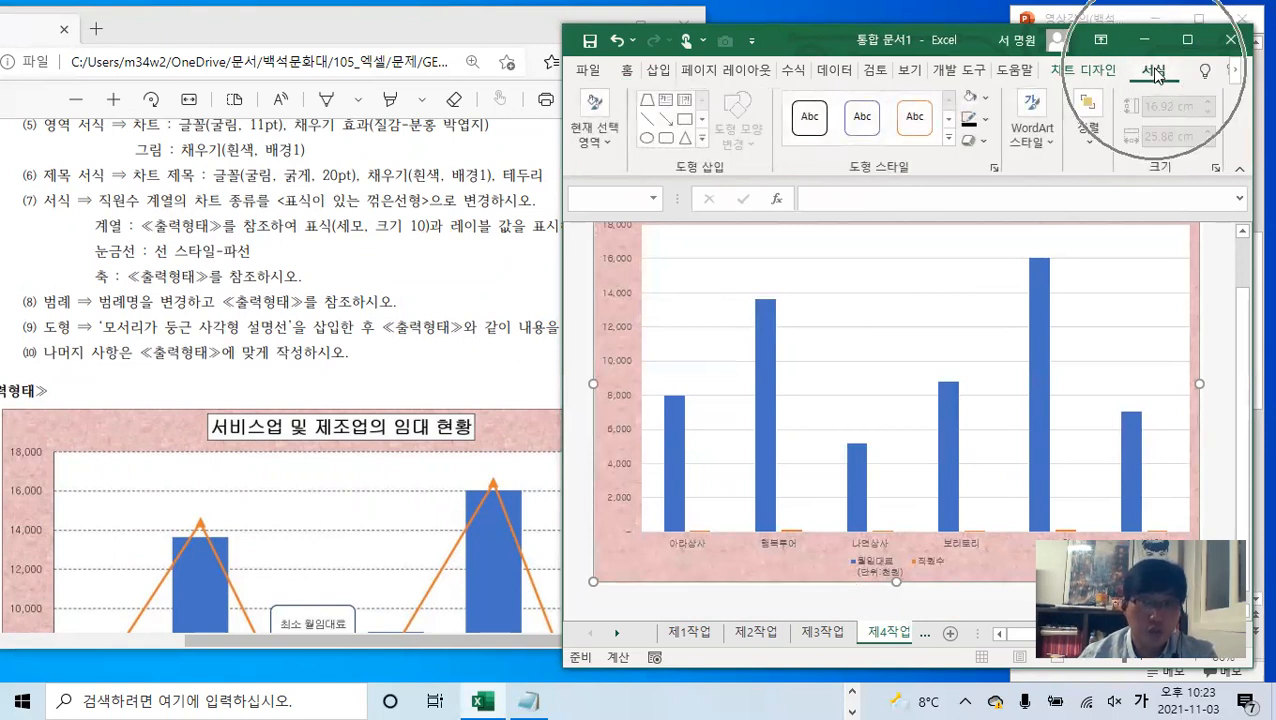
pyautogui.click(602, 146)
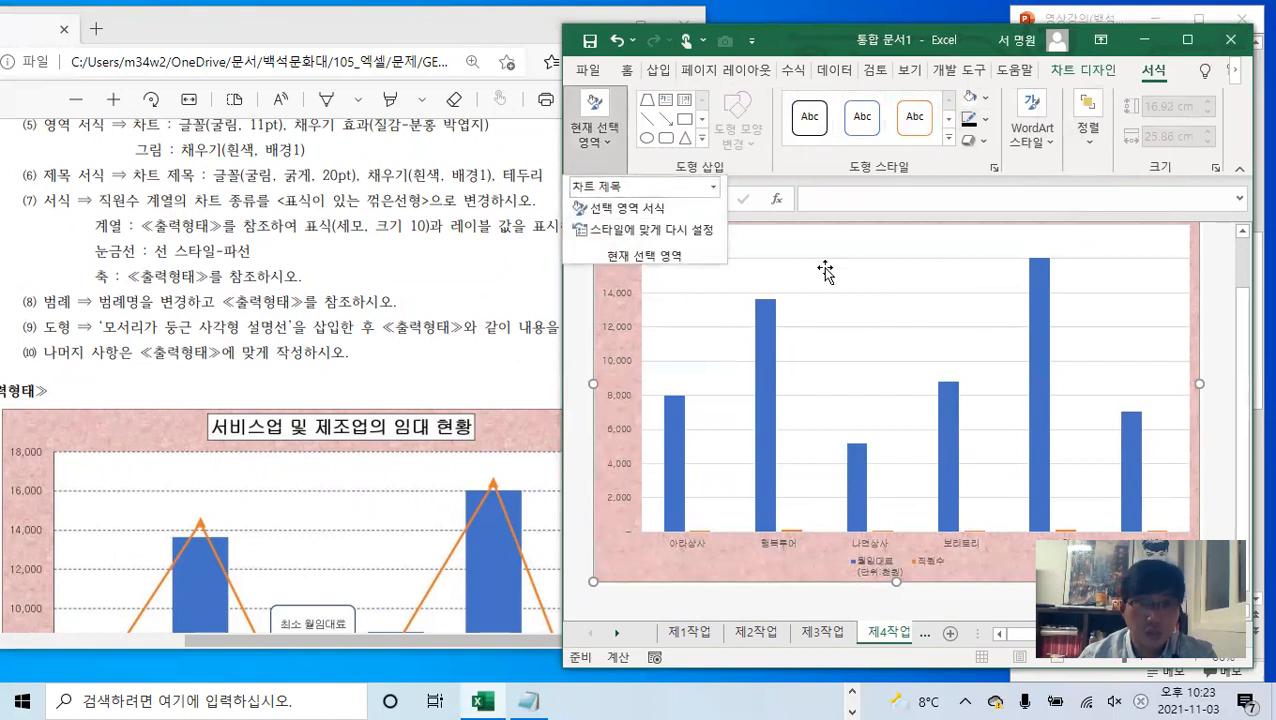
pyautogui.scroll(1, 905, 279)
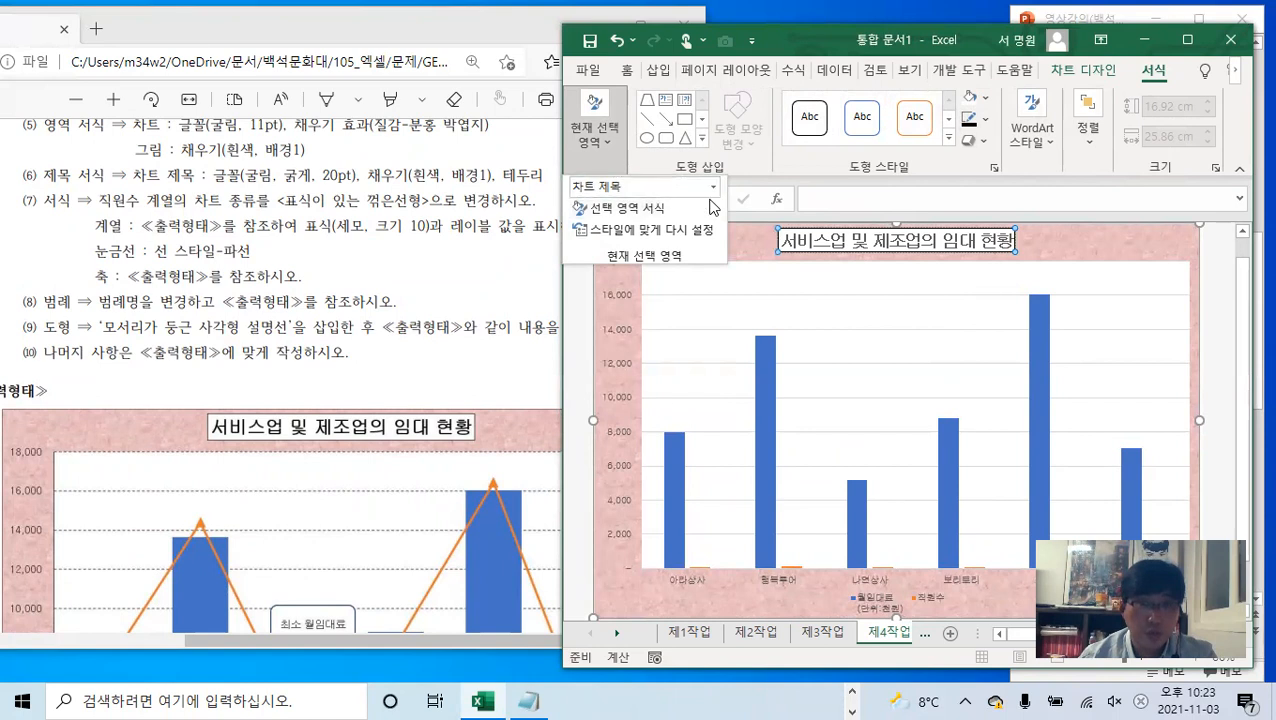
pyautogui.click(713, 190)
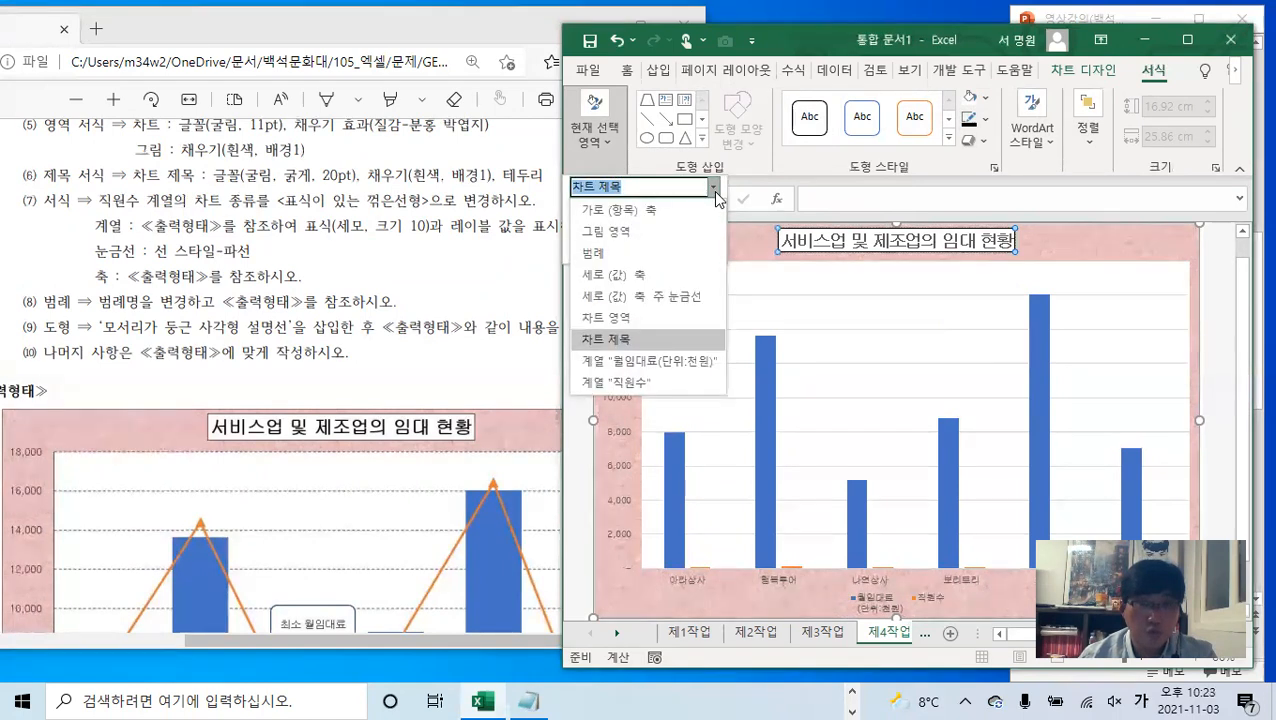
pyautogui.click(654, 378)
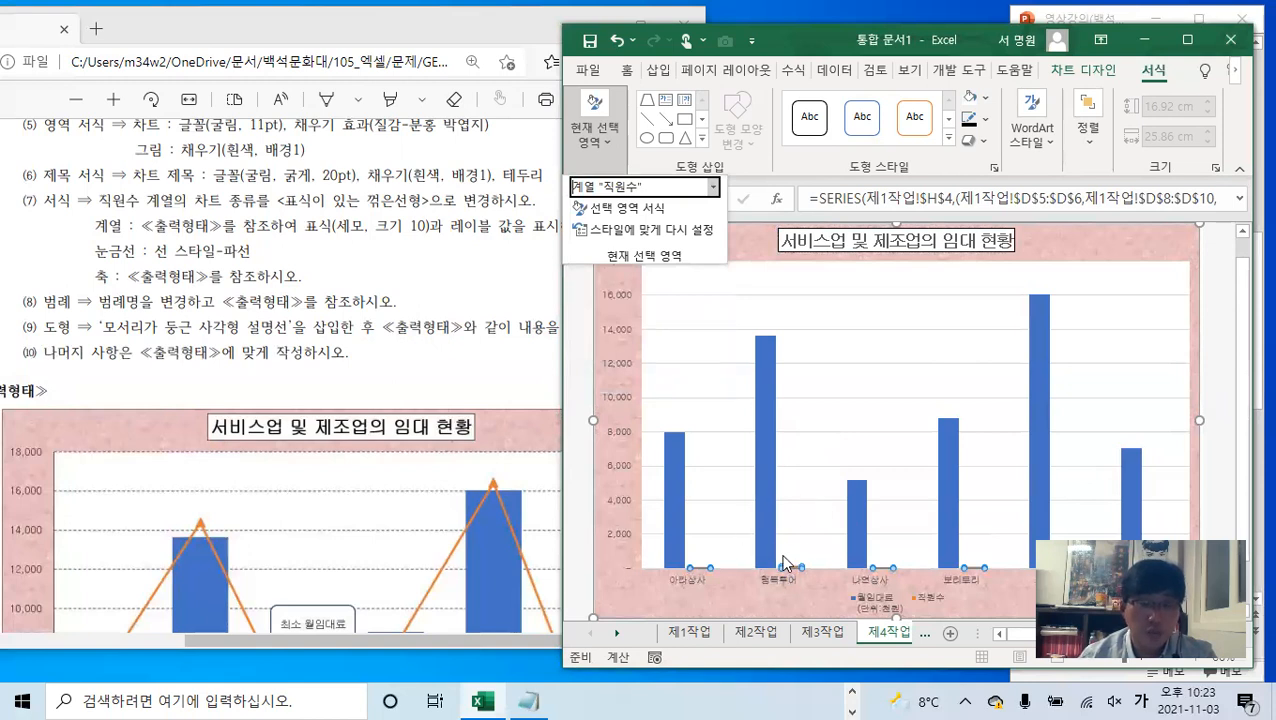
# - Change the 직원수 series to a line with markers (표식이 있는 꺾은선형) plotted on the secondary axis
pyautogui.click(1084, 74)
pyautogui.click(1066, 125)
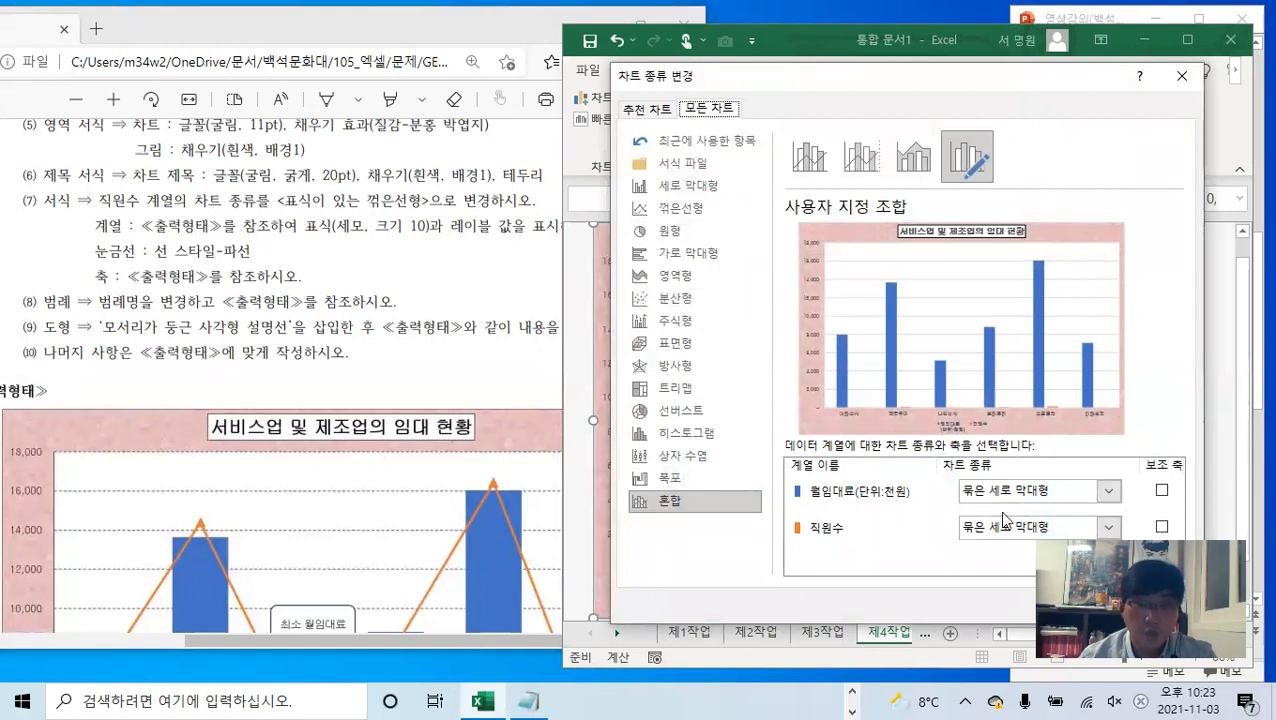
pyautogui.moveTo(983, 79); pyautogui.dragTo(629, 79)
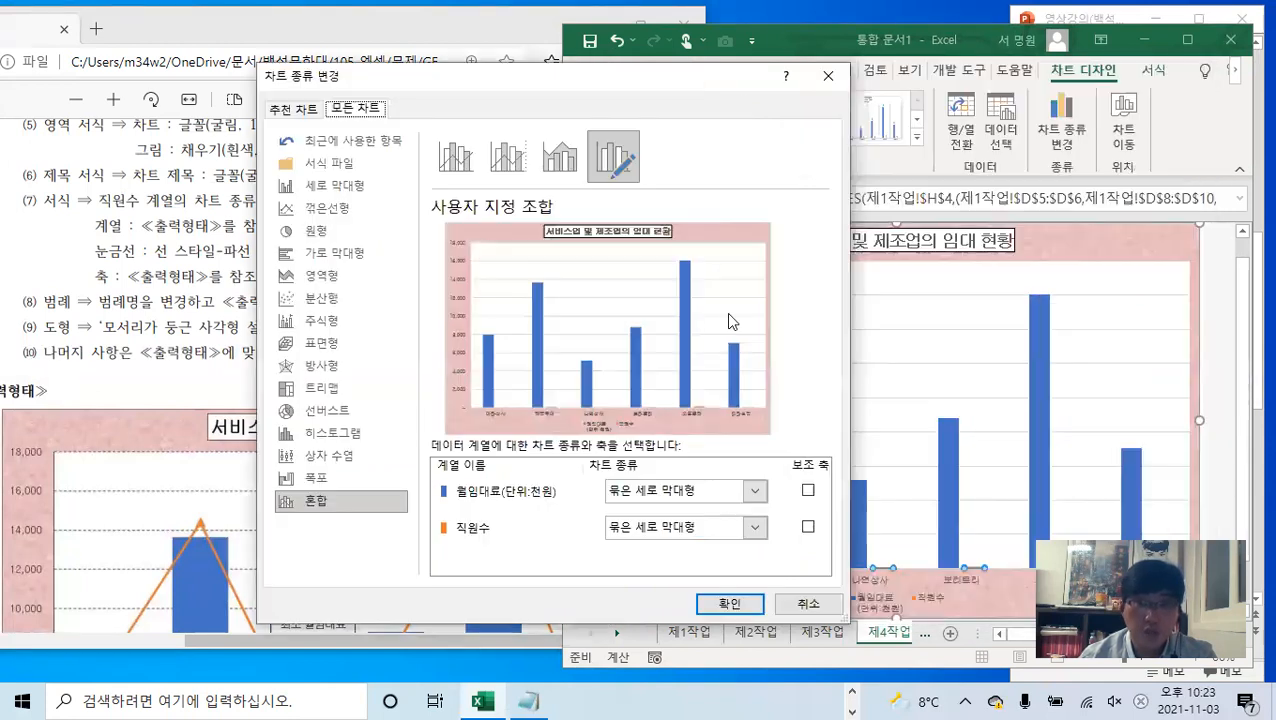
pyautogui.click(757, 527)
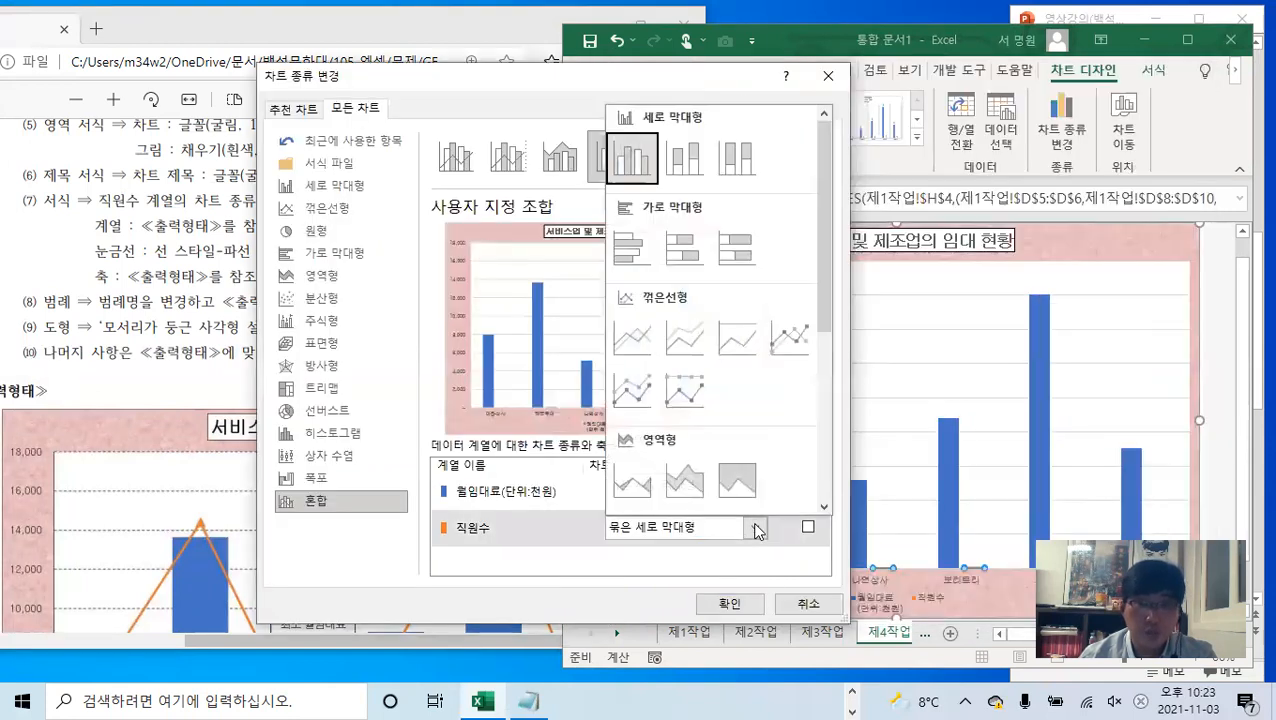
pyautogui.click(791, 343)
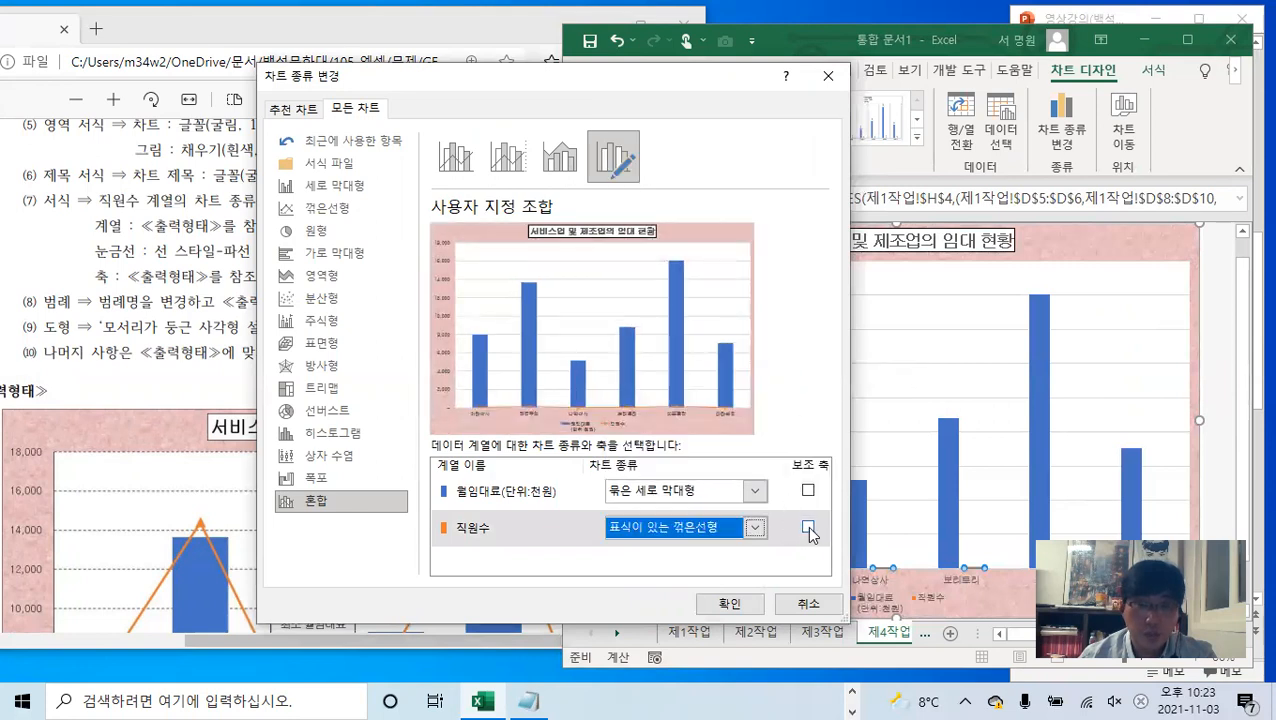
pyautogui.click(808, 527)
pyautogui.click(729, 604)
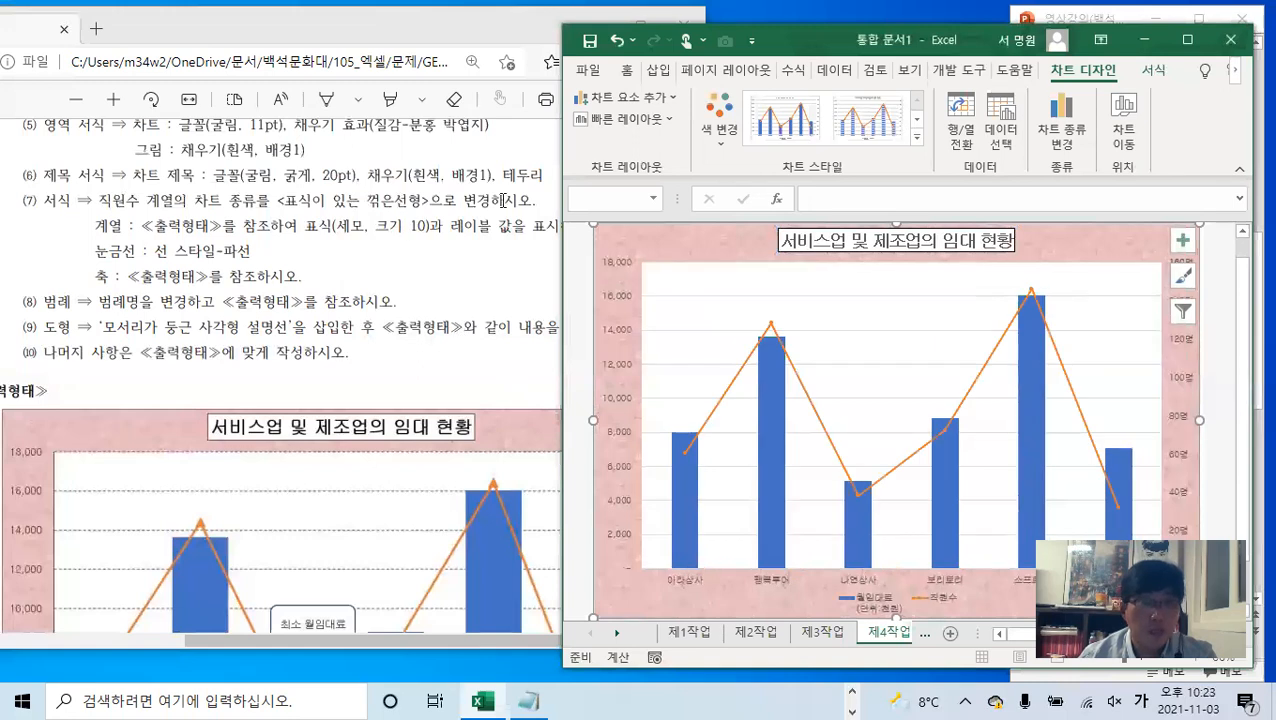
# - Open the data series formatting of the 직원수 line and set its built-in marker type to a triangle
pyautogui.click(771, 325)
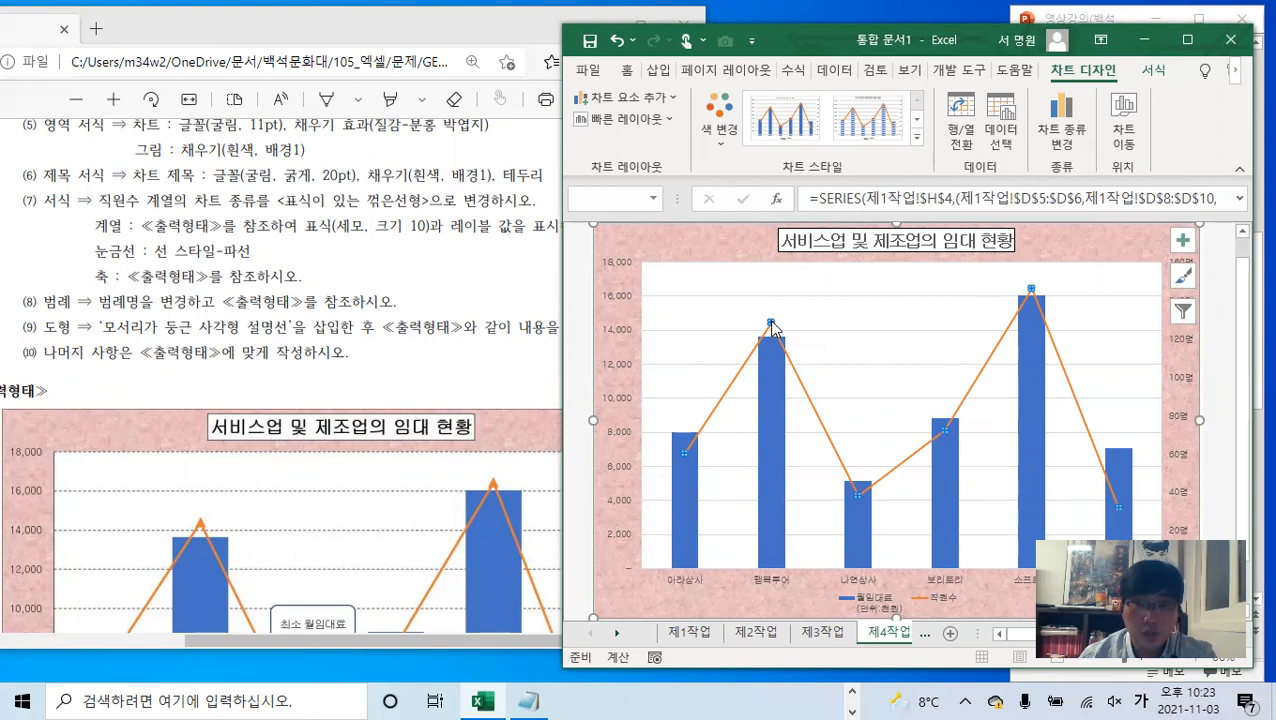
pyautogui.rightClick(771, 325)
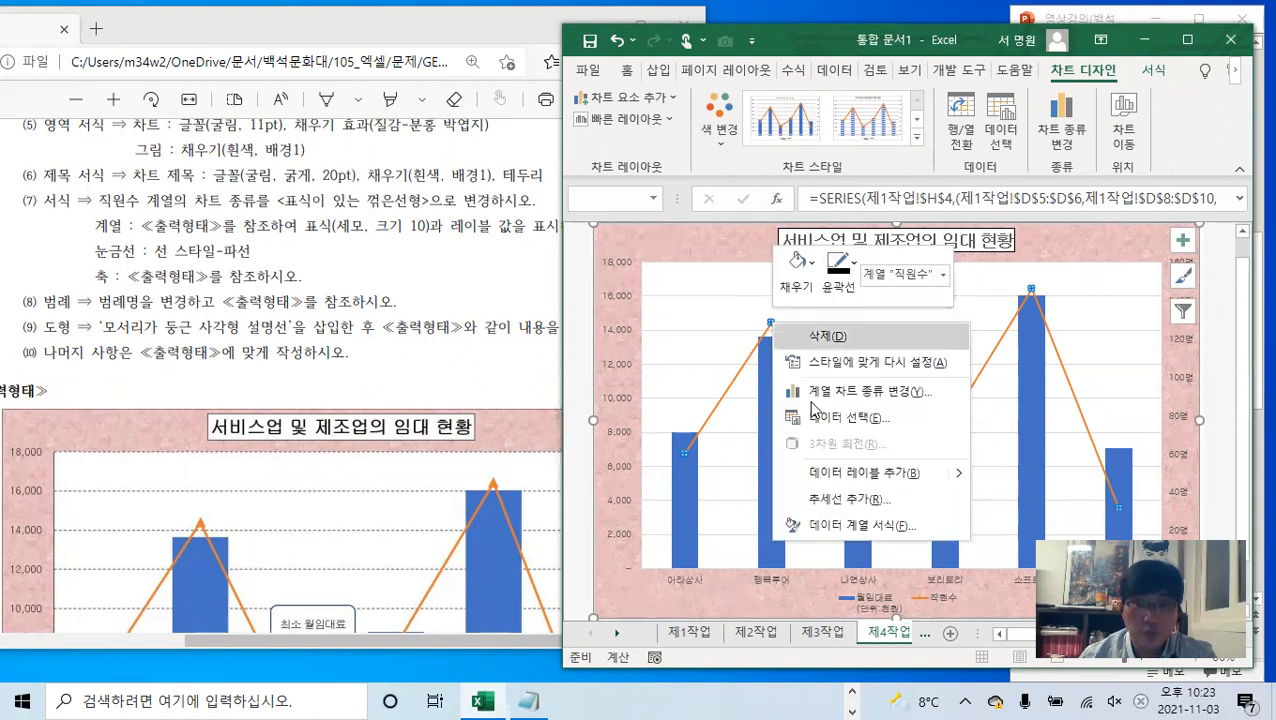
pyautogui.click(851, 535)
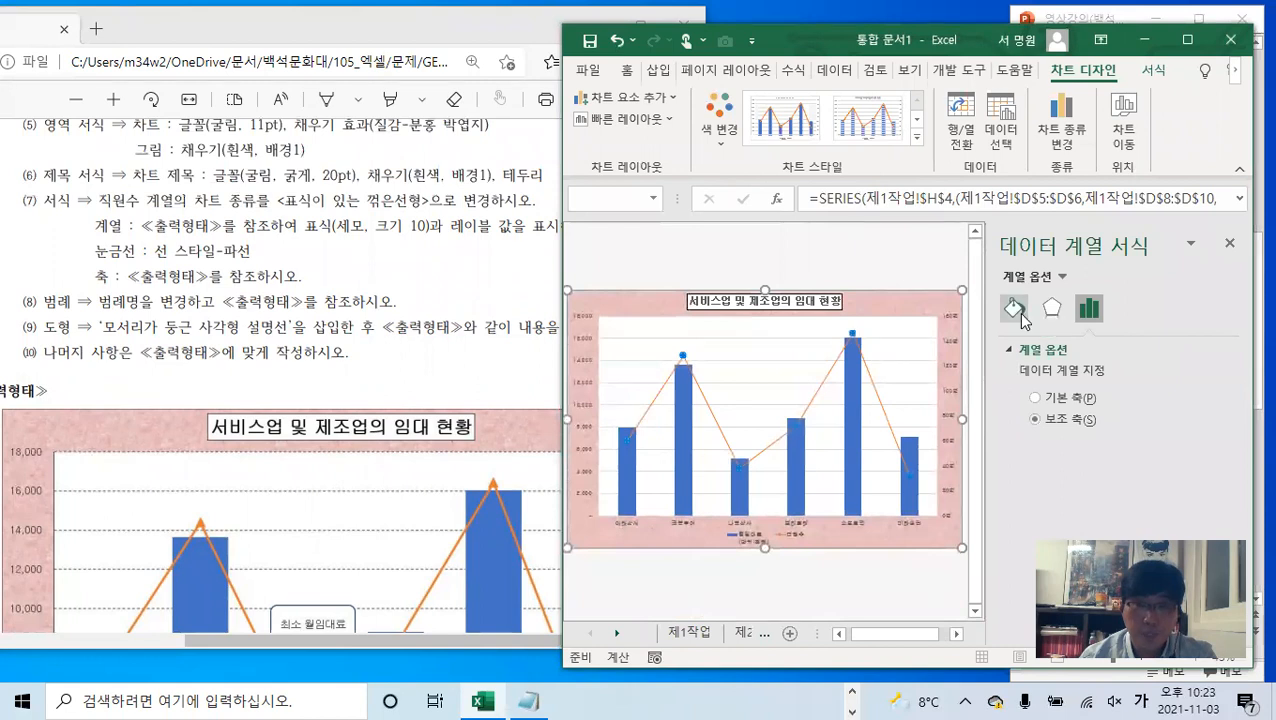
pyautogui.click(1019, 312)
pyautogui.press('ctrl')
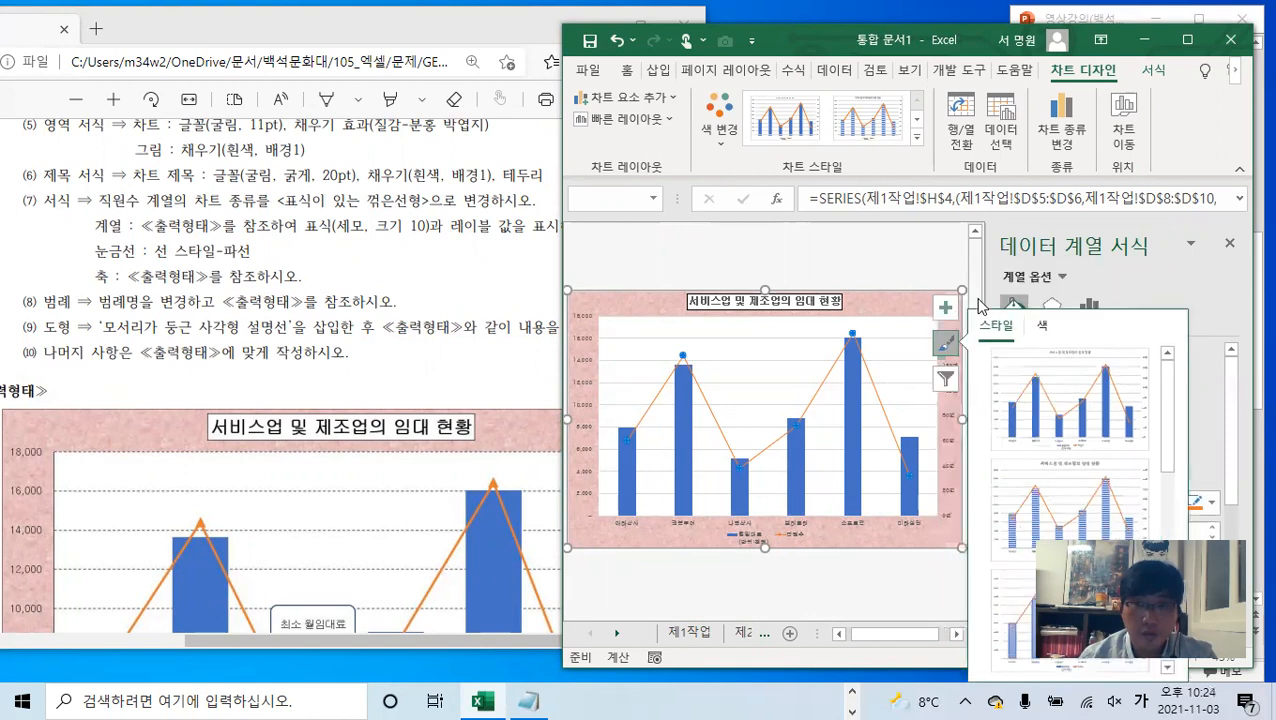
pyautogui.click(950, 344)
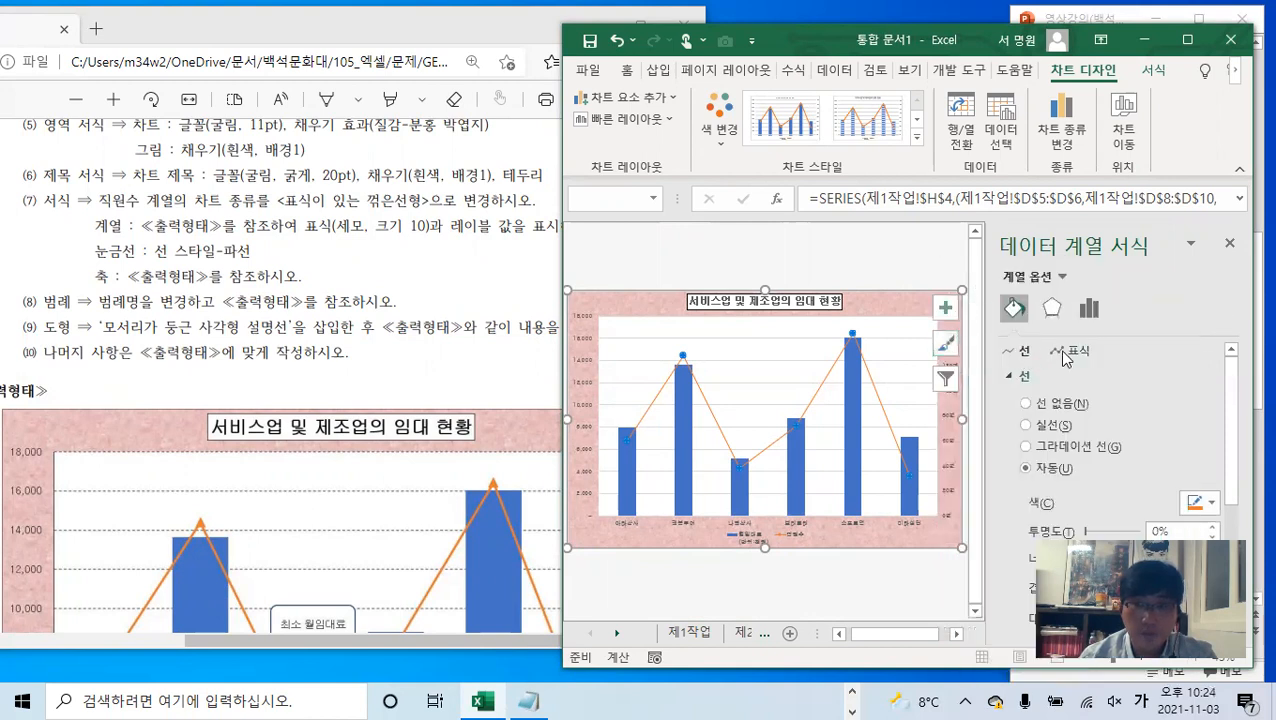
pyautogui.click(1067, 356)
pyautogui.click(1068, 375)
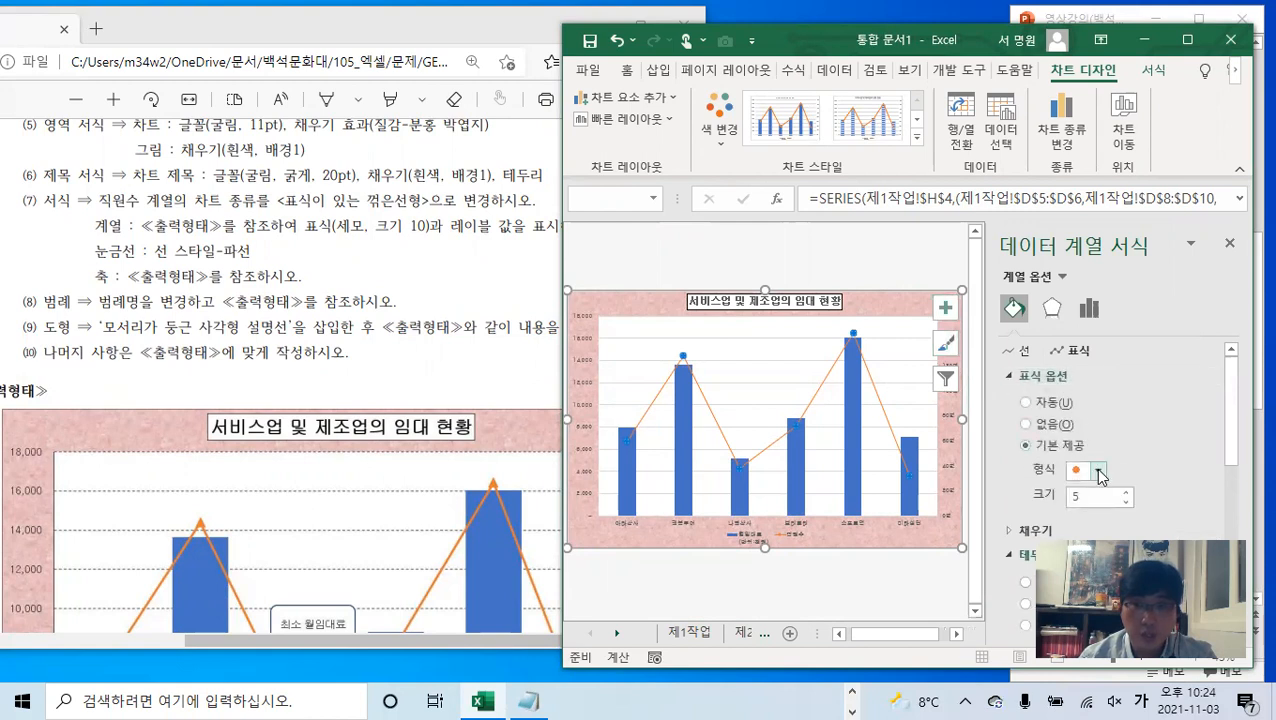
pyautogui.click(1097, 470)
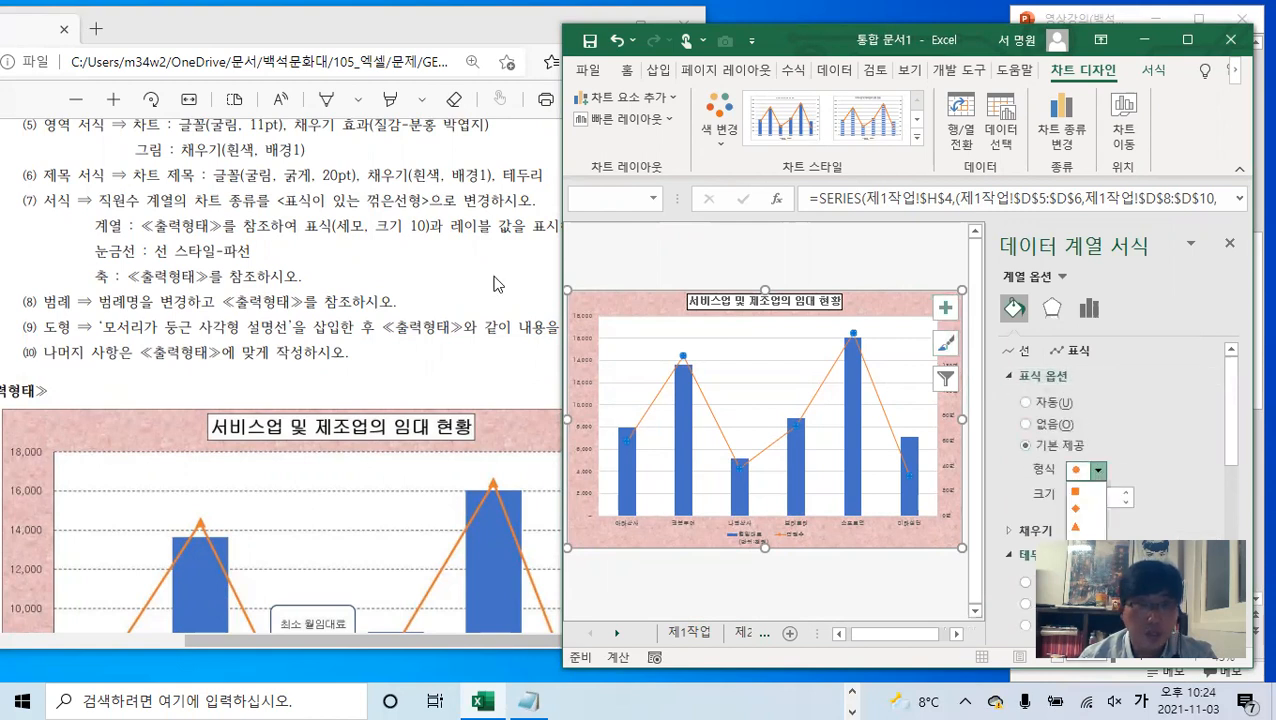
pyautogui.click(1076, 528)
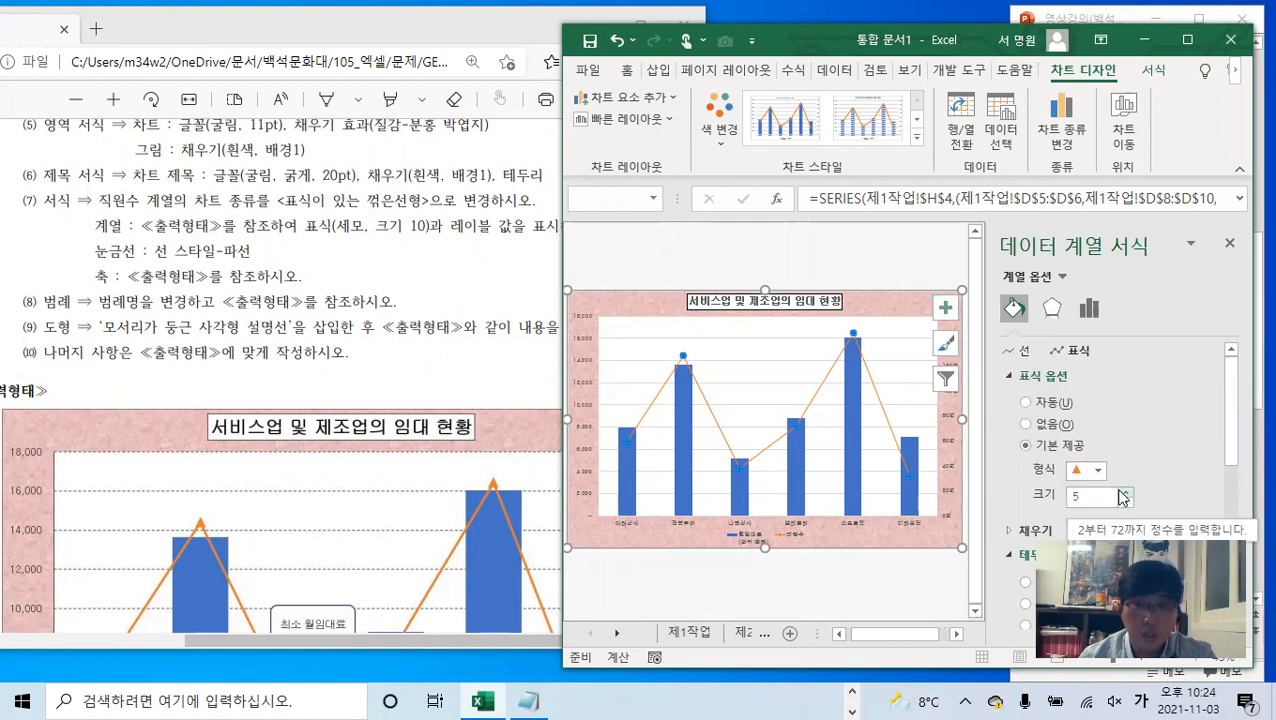
# - Set the marker size of the 직원수 line to 10 and close the data series formatting
pyautogui.click(945, 307)
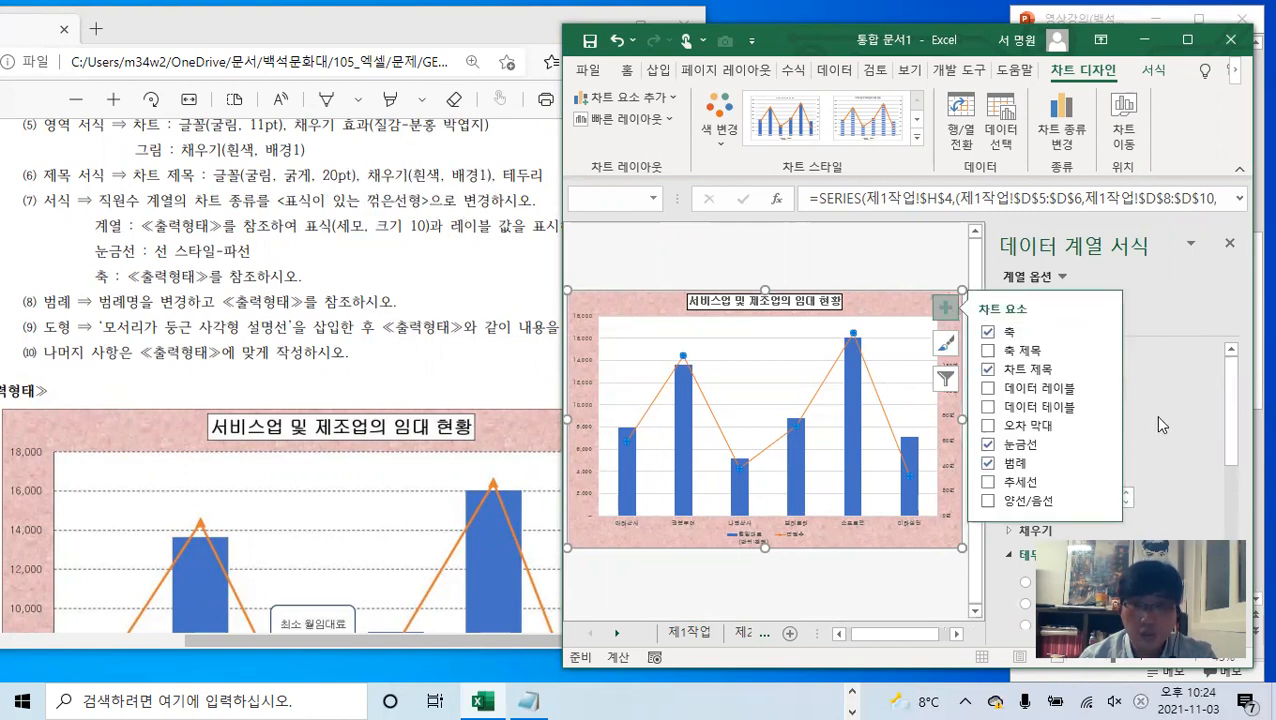
pyautogui.click(945, 307)
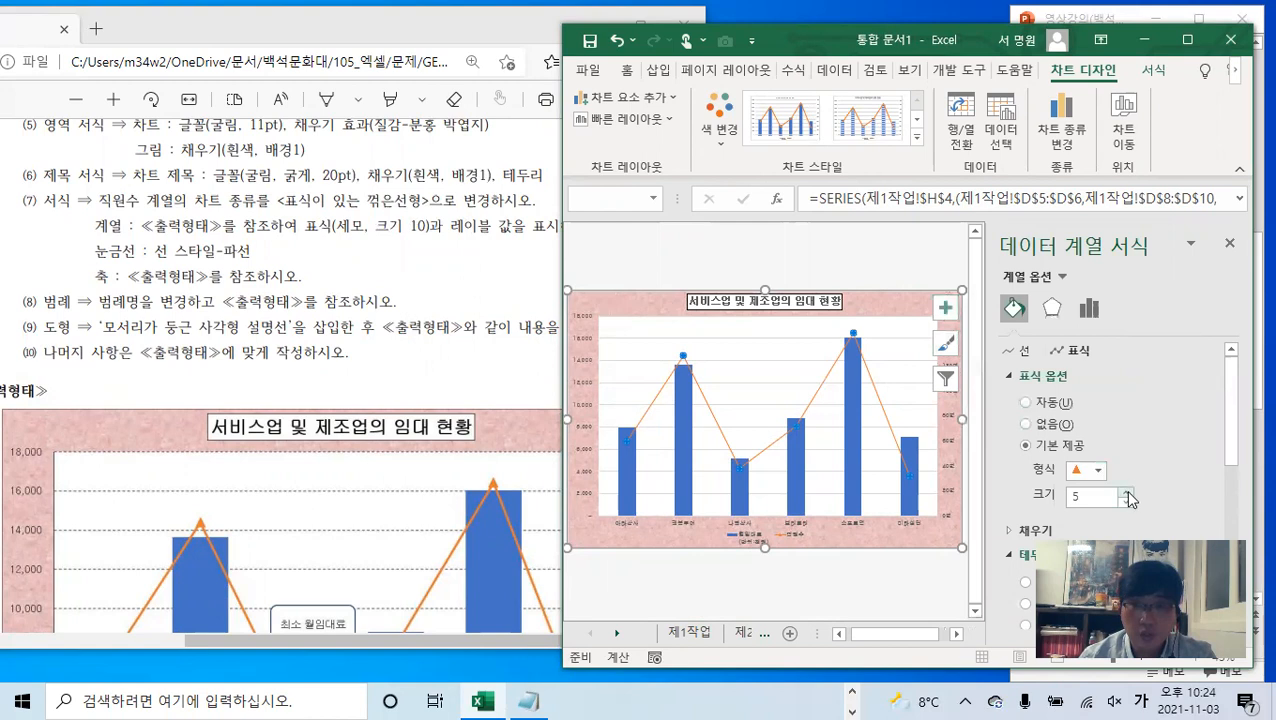
pyautogui.click(1127, 493)
pyautogui.click(1127, 493)
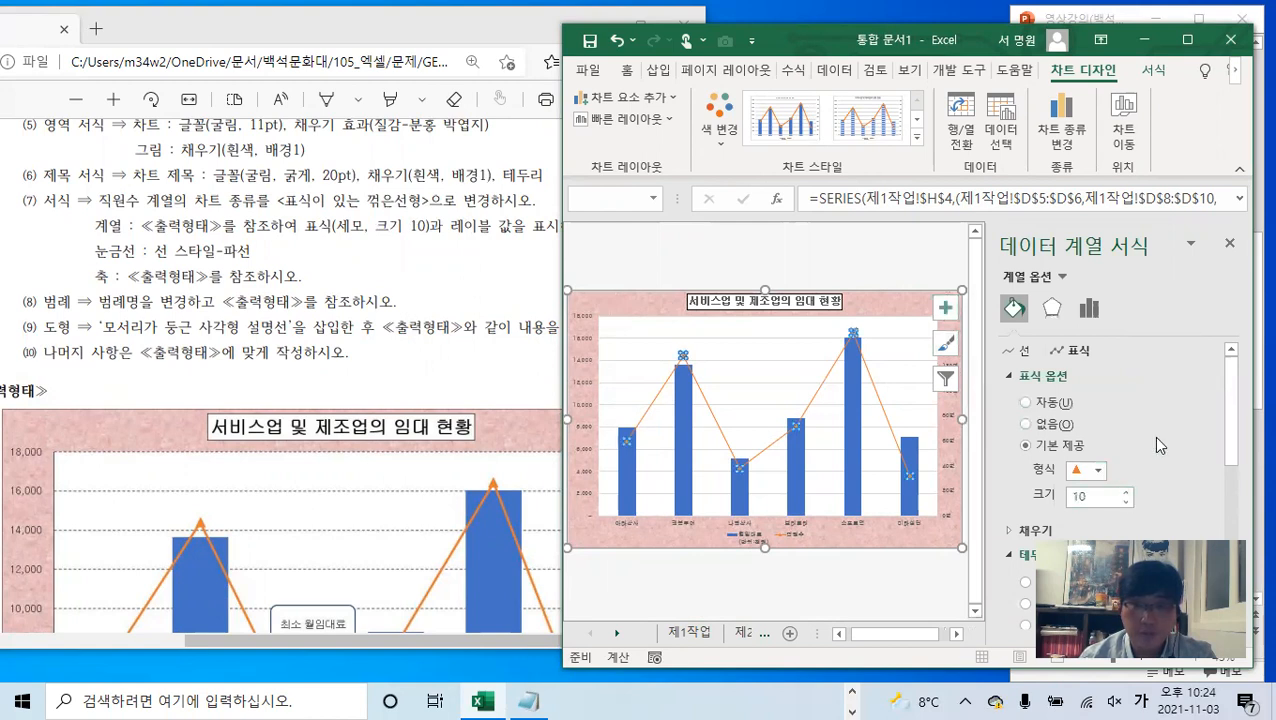
pyautogui.click(1230, 243)
pyautogui.scroll(3, 947, 290)
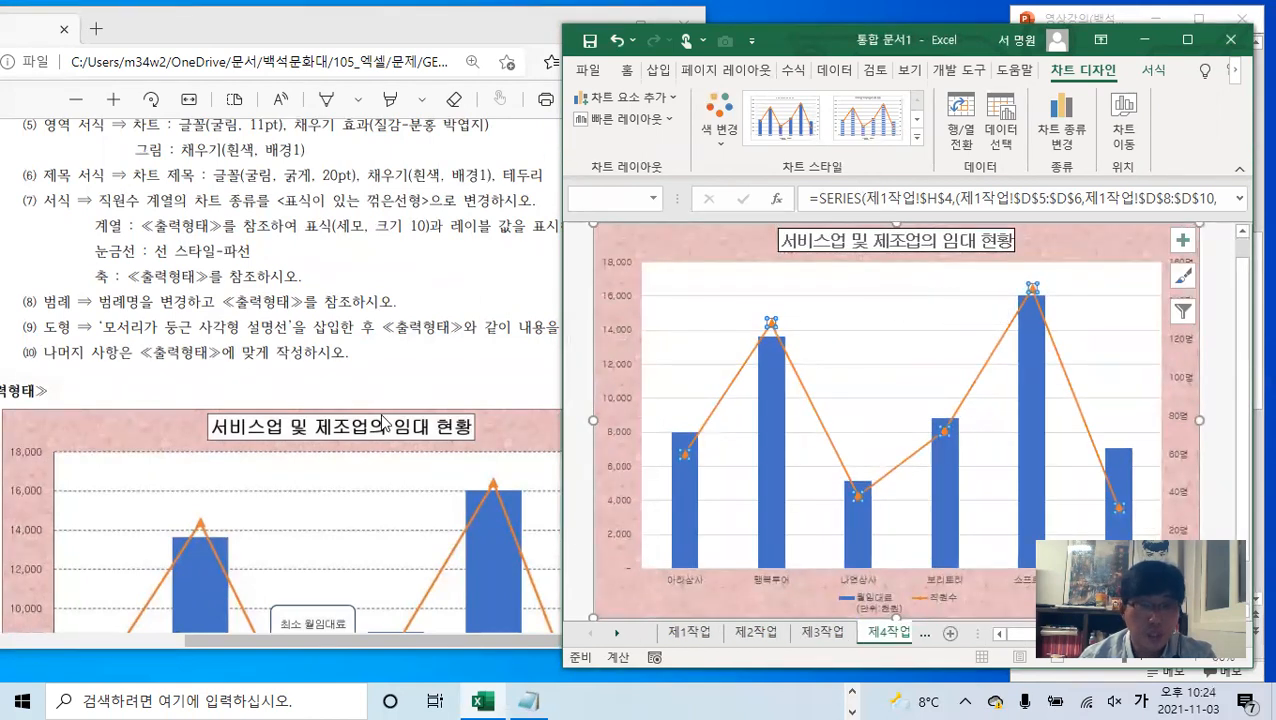
# - Check the PDF's sample chart and add an outside-end (바깥쪽 끝에) data label to the 나연상사 column only
pyautogui.scroll(-5, 383, 421)
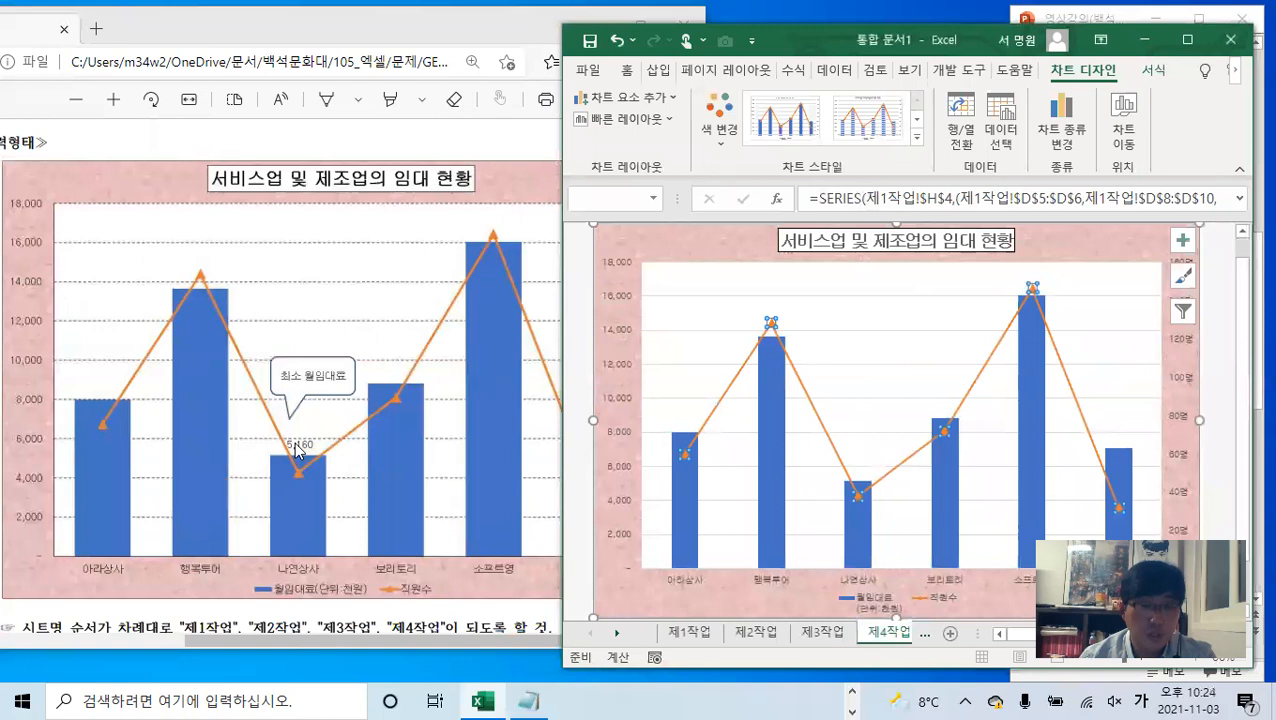
pyautogui.click(865, 545)
pyautogui.click(865, 545)
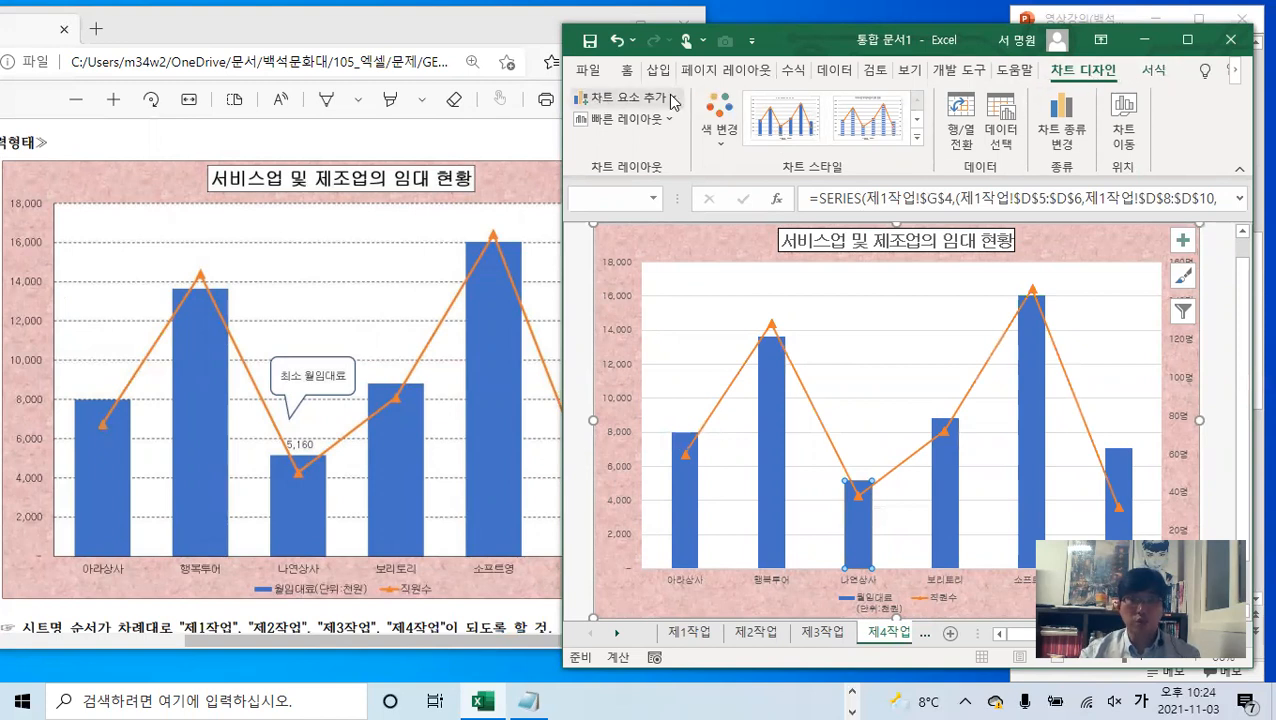
pyautogui.click(628, 97)
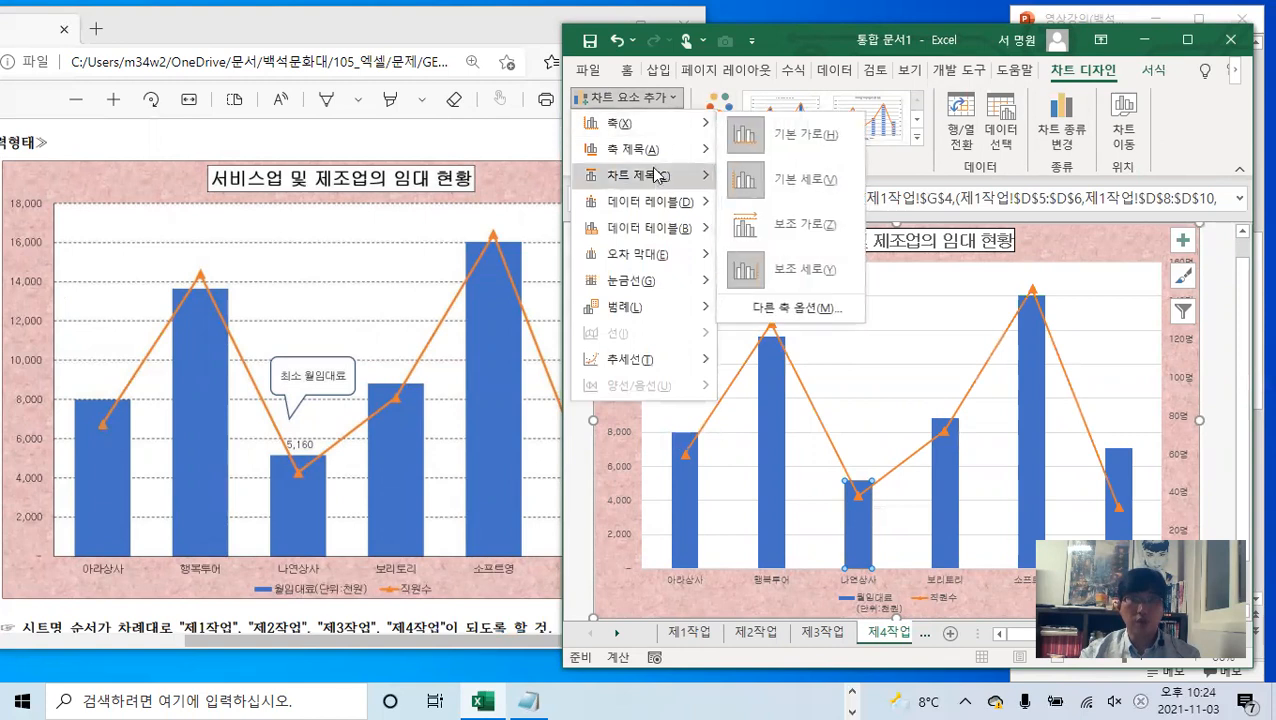
pyautogui.moveTo(655, 204)
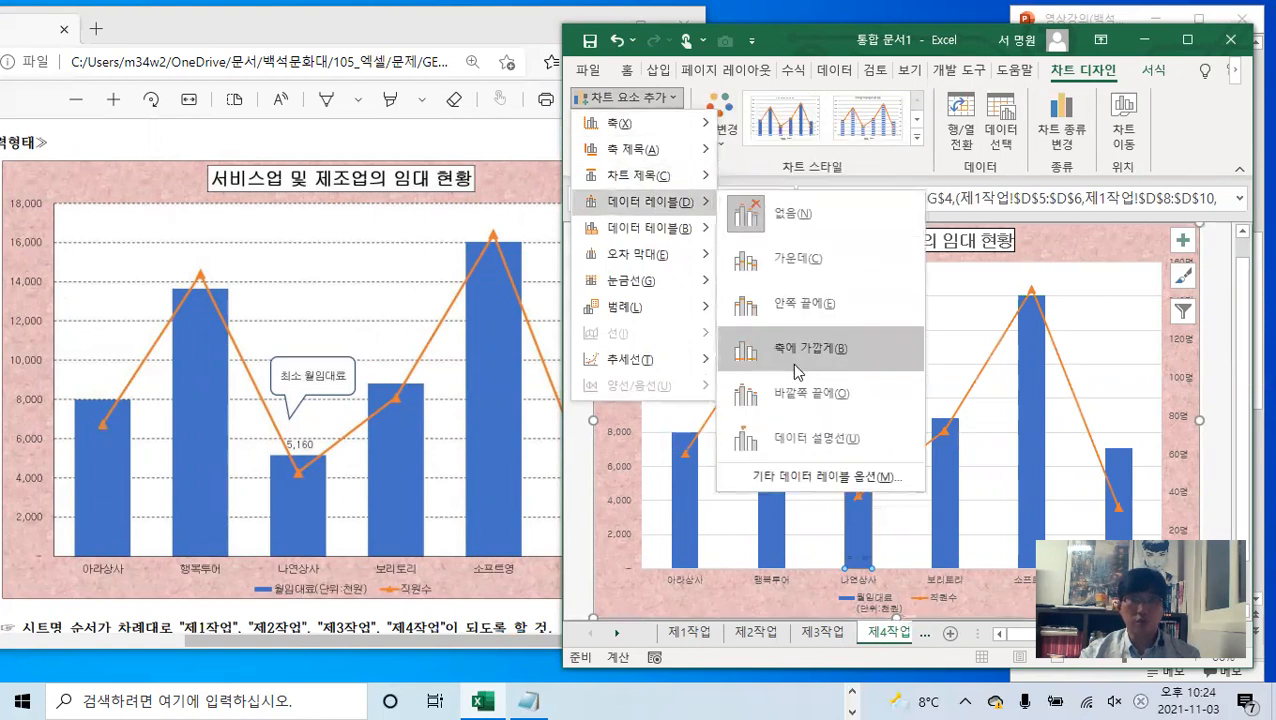
pyautogui.click(807, 396)
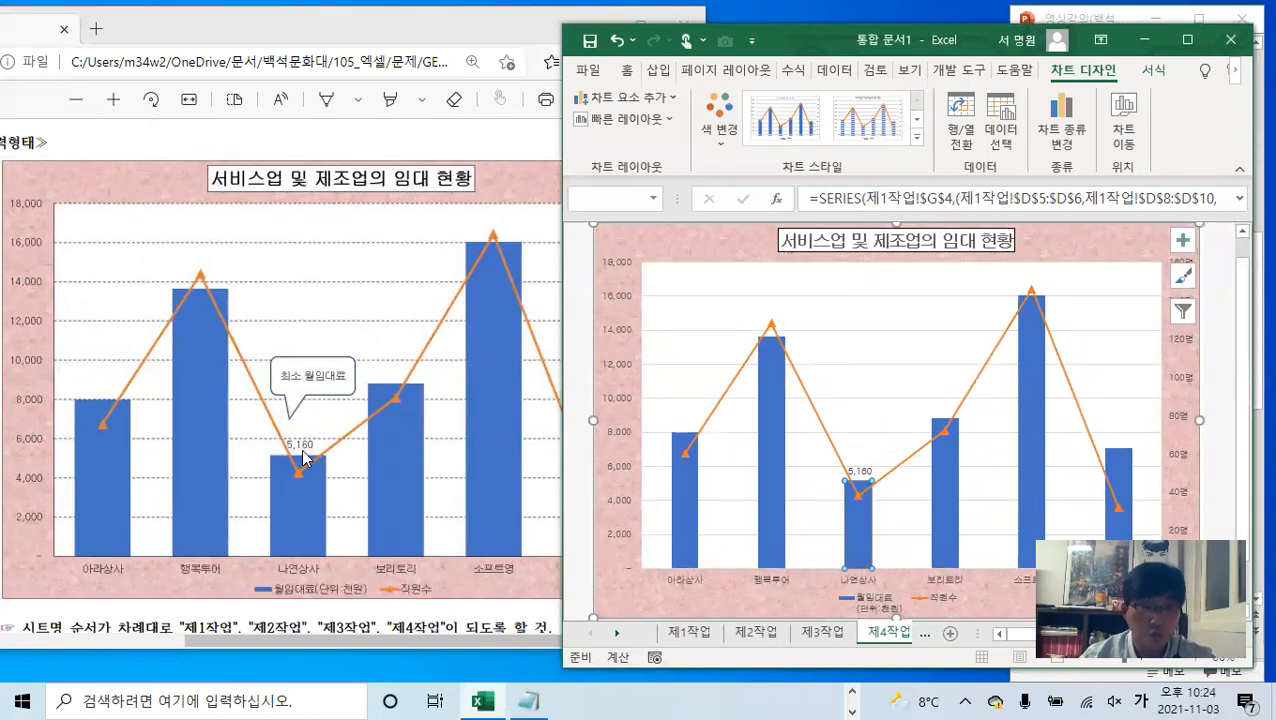
# - Select the chart's primary vertical axis and give its line a dark grey outline
pyautogui.press('ctrl')
pyautogui.click(880, 324)
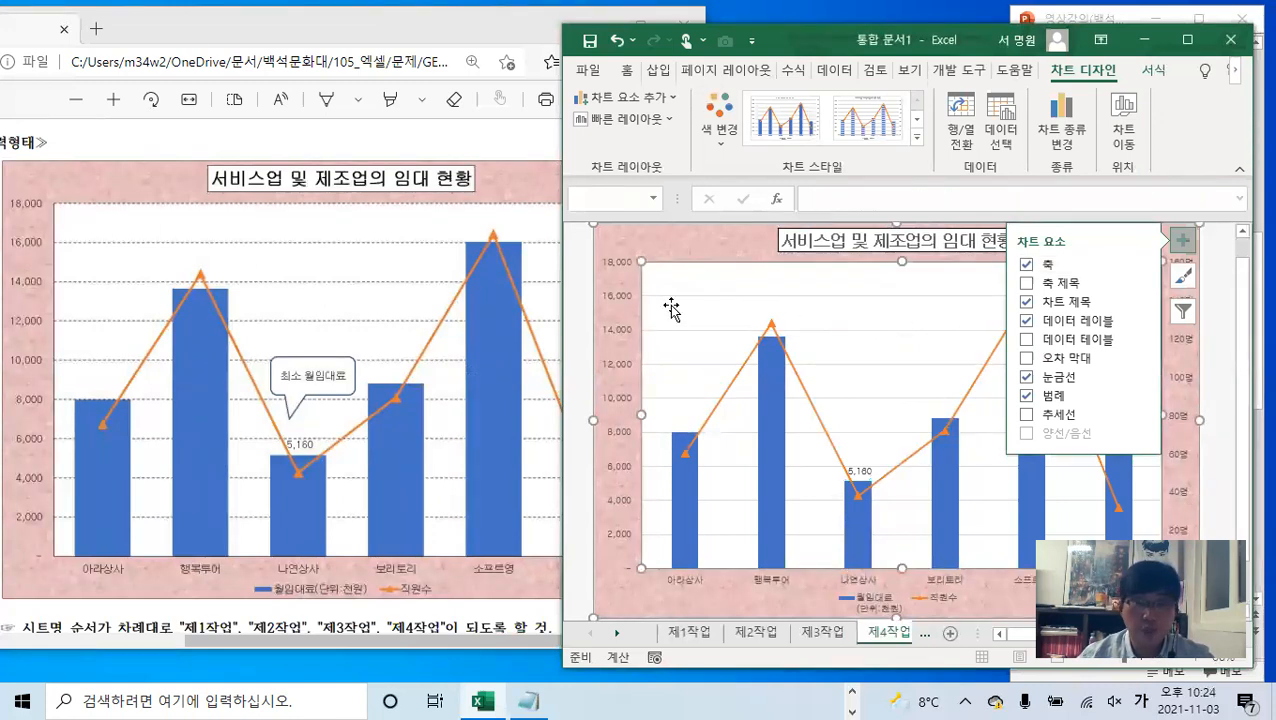
pyautogui.click(610, 292)
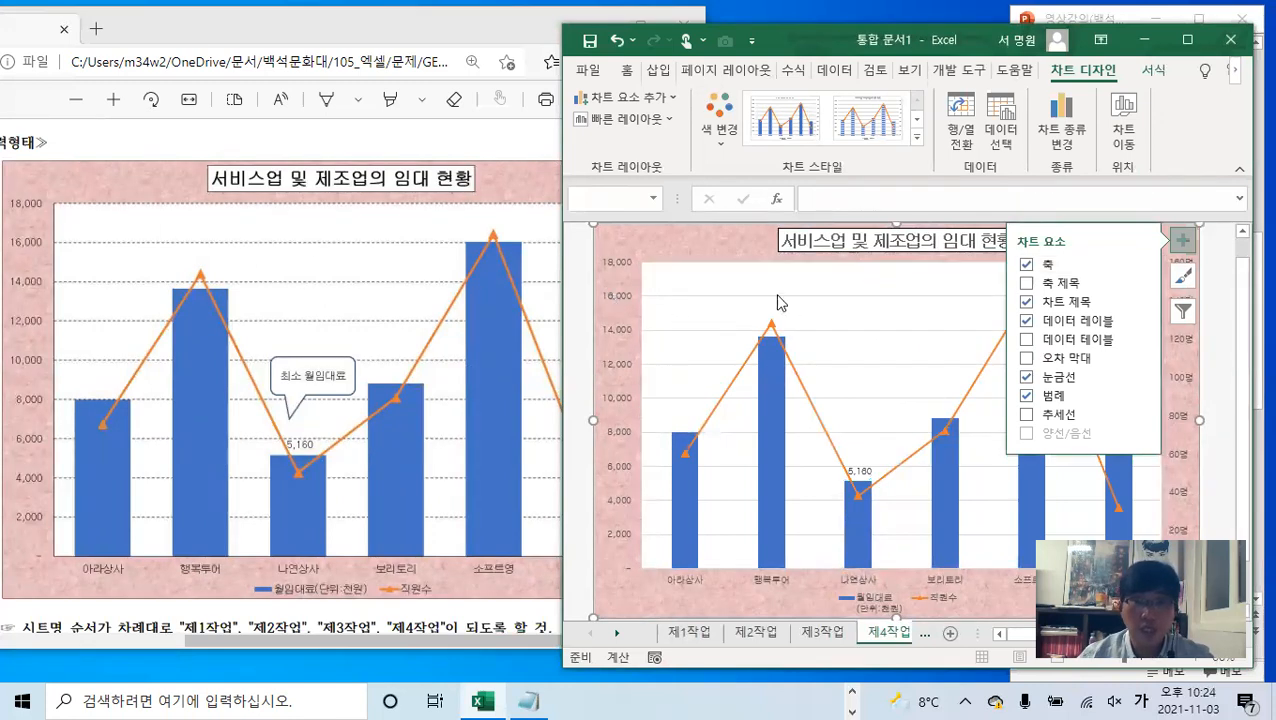
pyautogui.click(1185, 246)
pyautogui.click(619, 298)
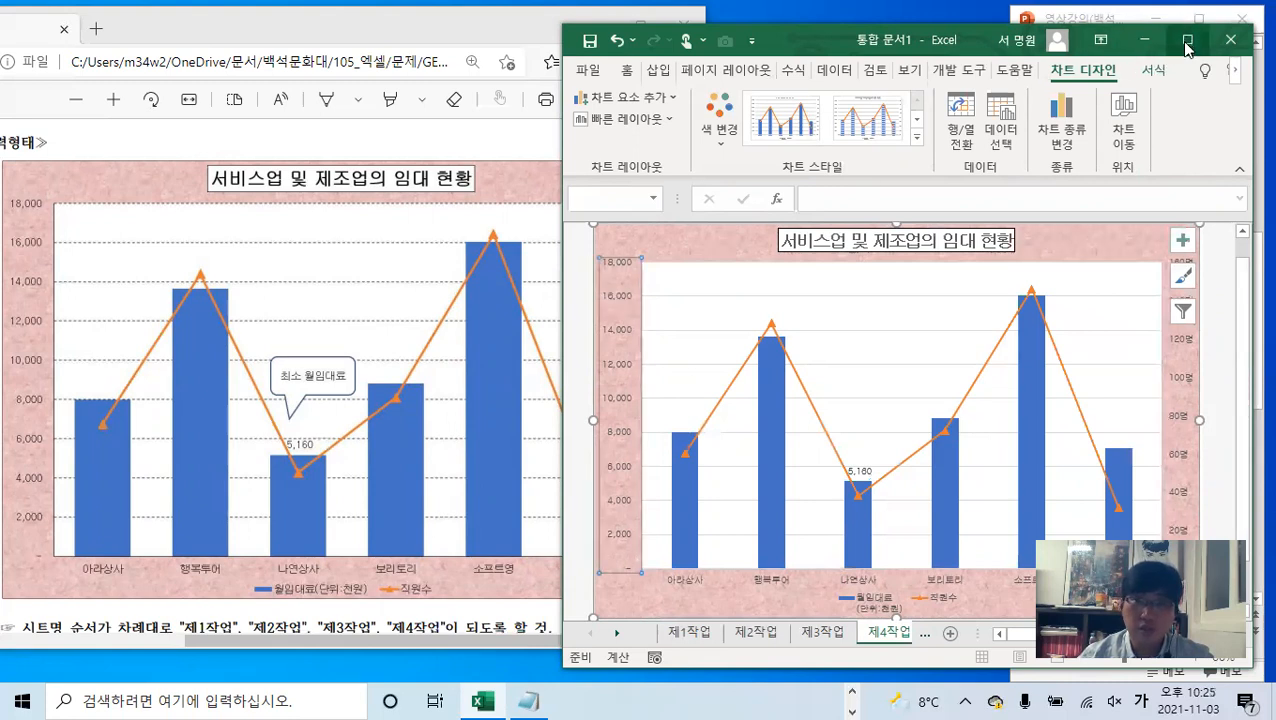
pyautogui.click(1153, 70)
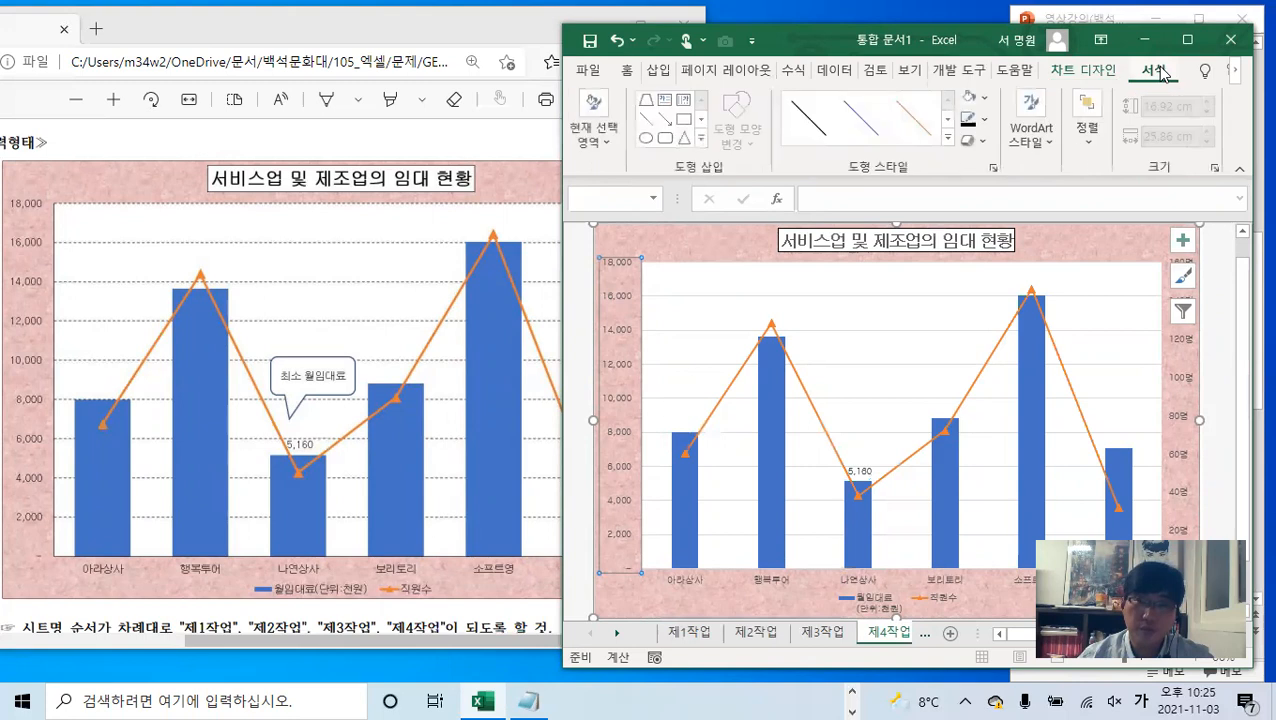
pyautogui.click(987, 120)
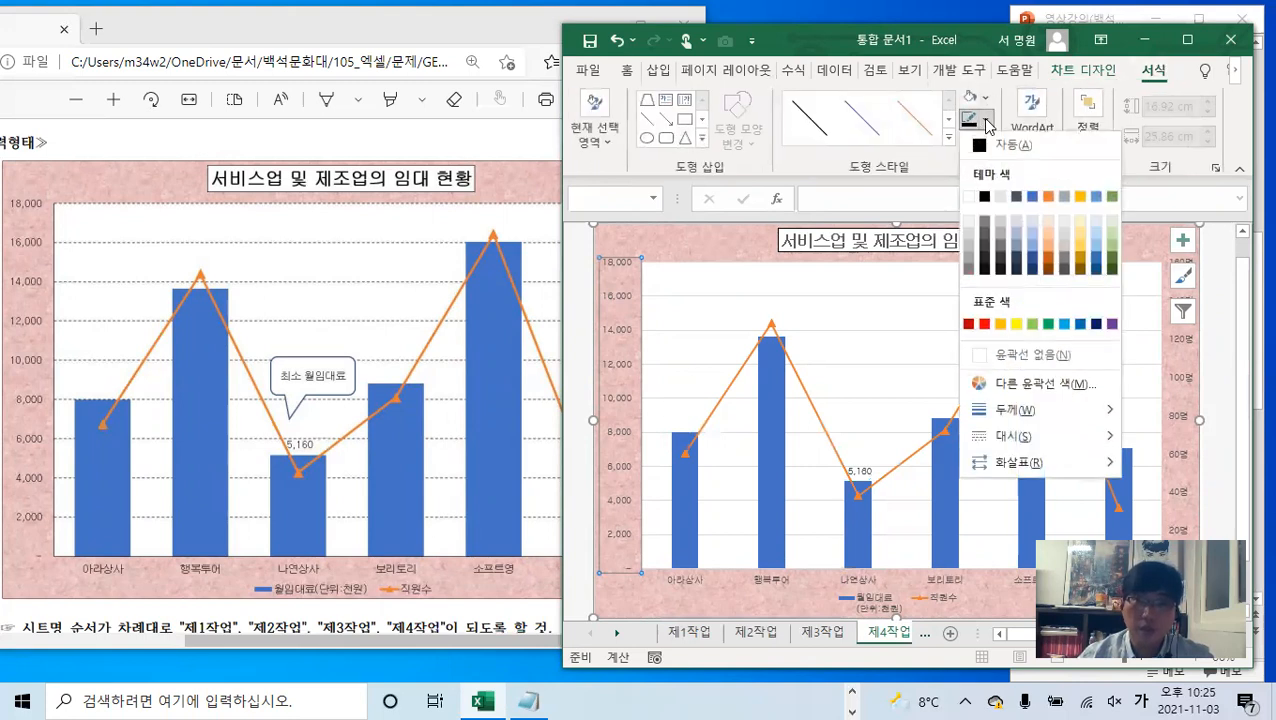
pyautogui.click(984, 224)
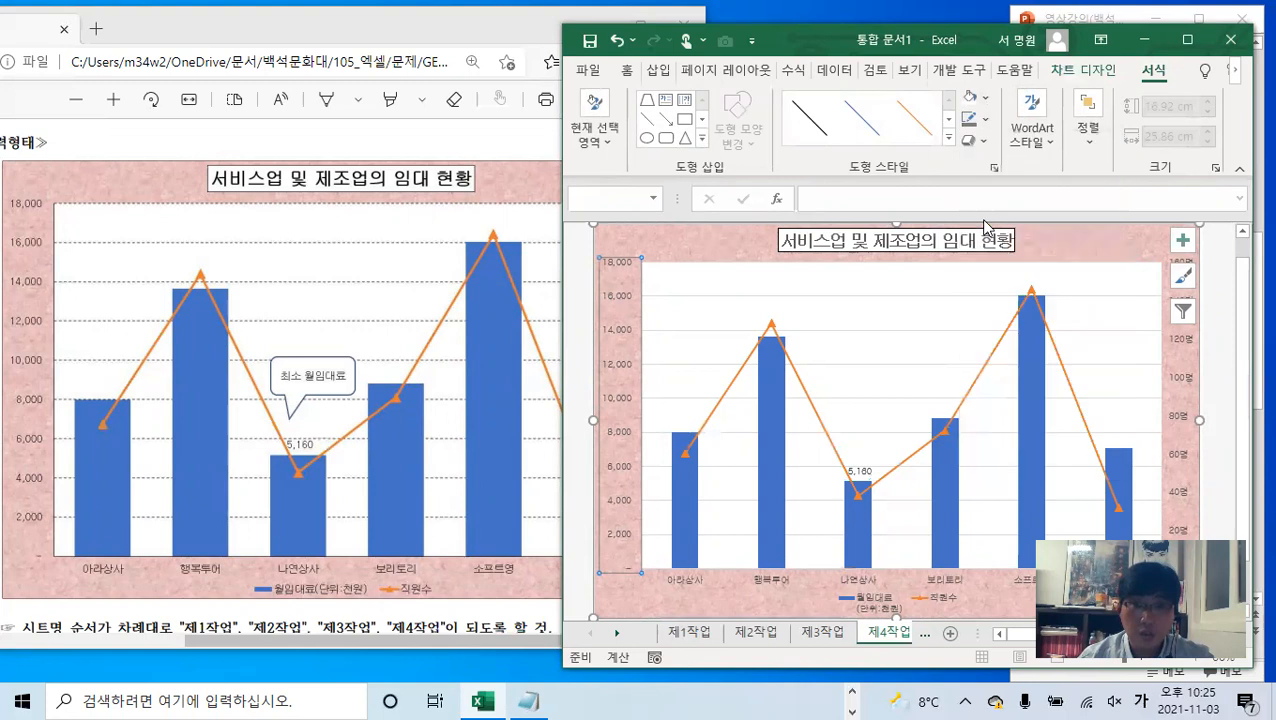
# - Give the line of the secondary vertical axis a dark grey outline
pyautogui.click(1182, 345)
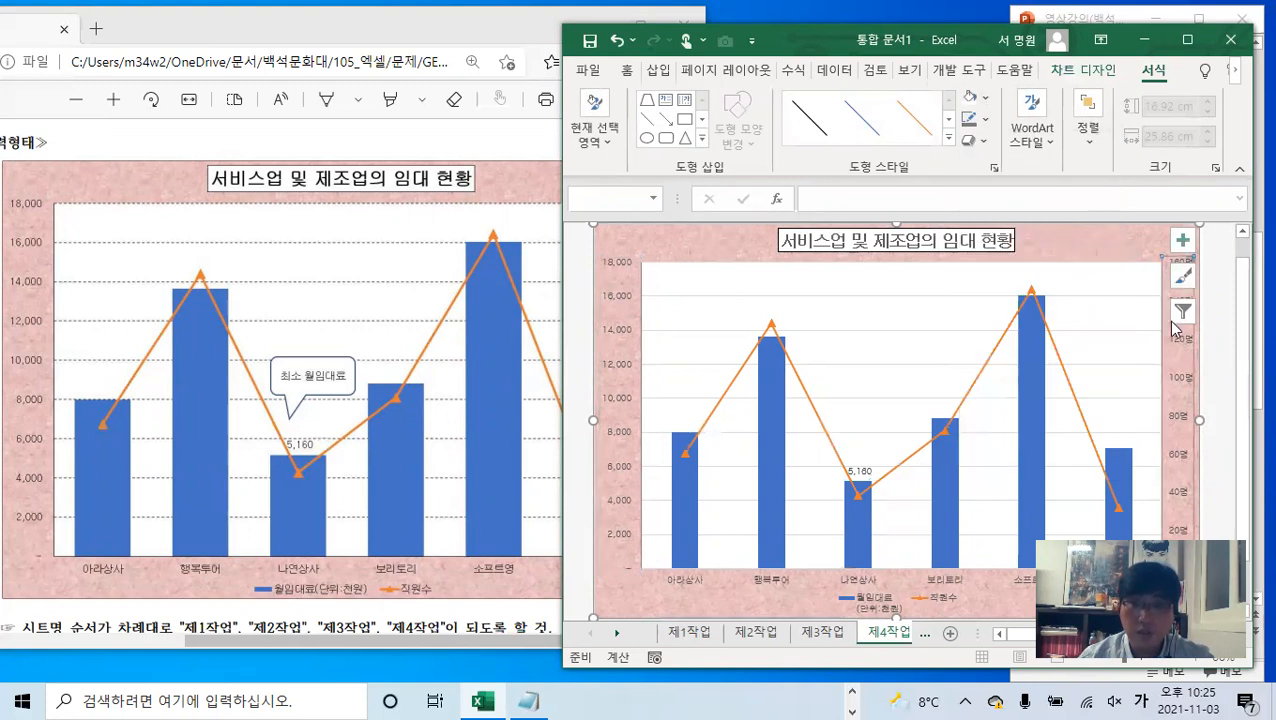
pyautogui.click(987, 121)
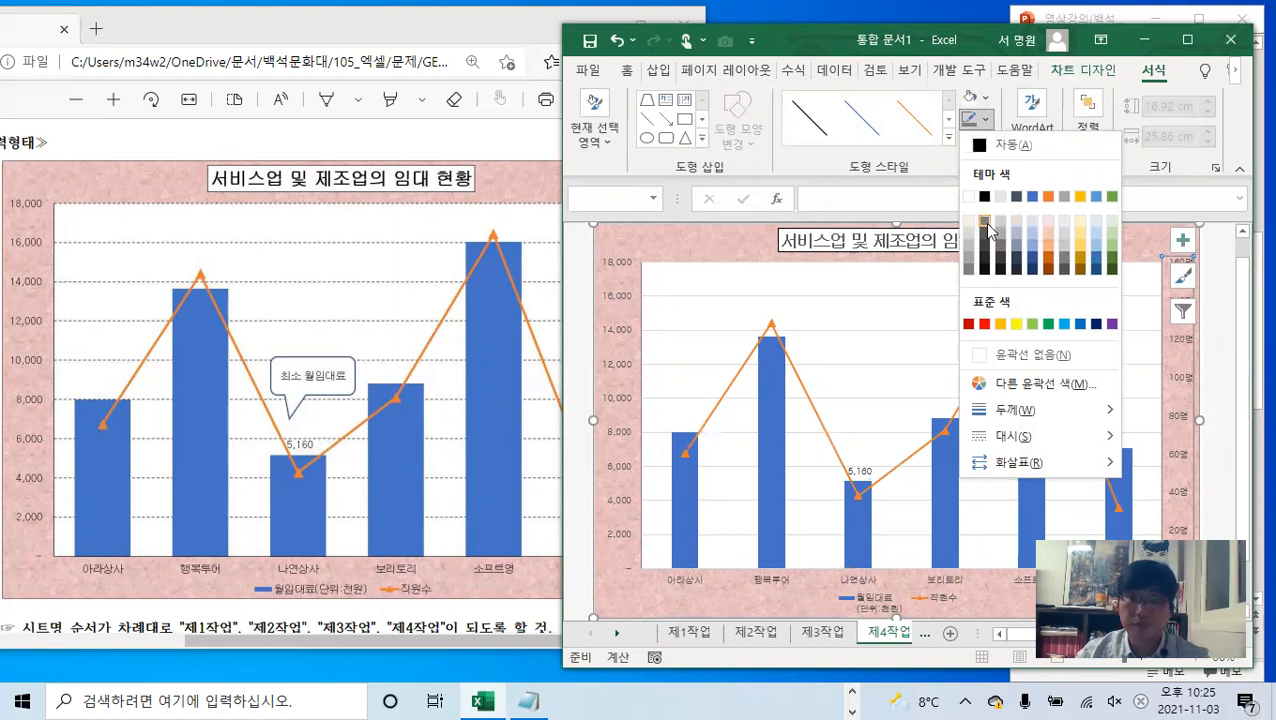
pyautogui.click(989, 240)
# - Select the chart's horizontal major gridlines and colour them dark grey
pyautogui.click(789, 299)
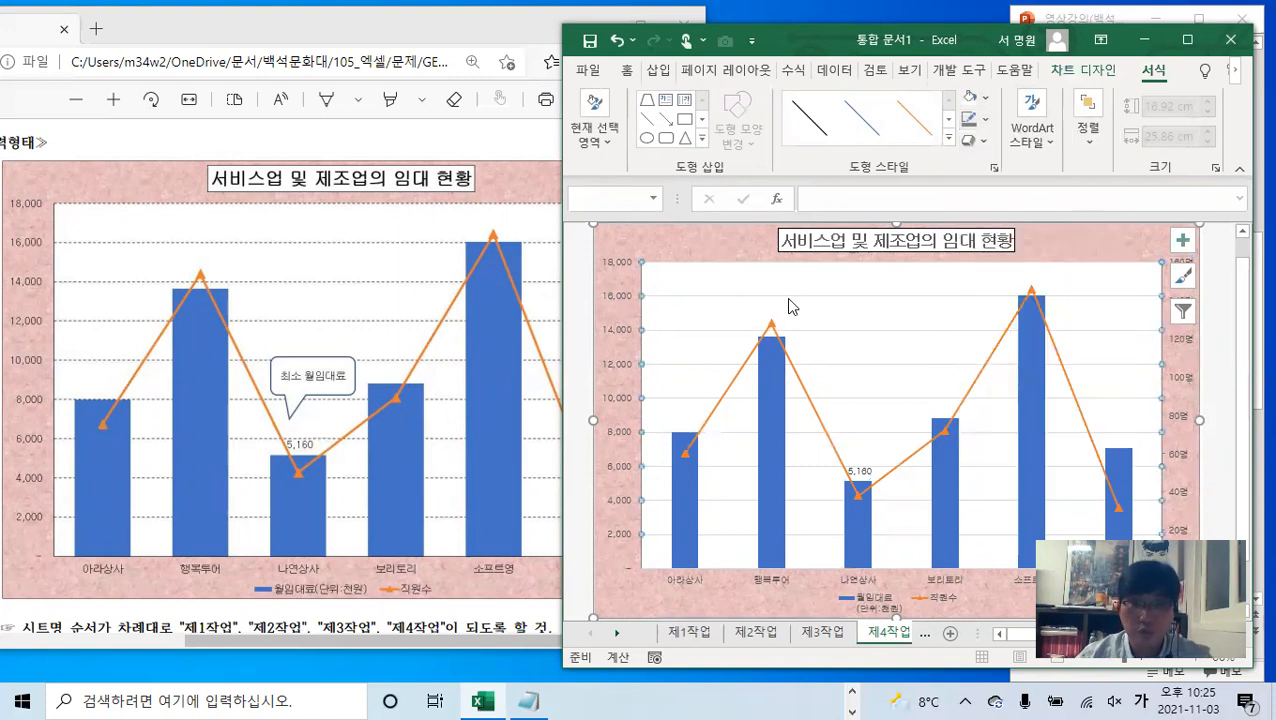
pyautogui.click(974, 119)
pyautogui.click(986, 220)
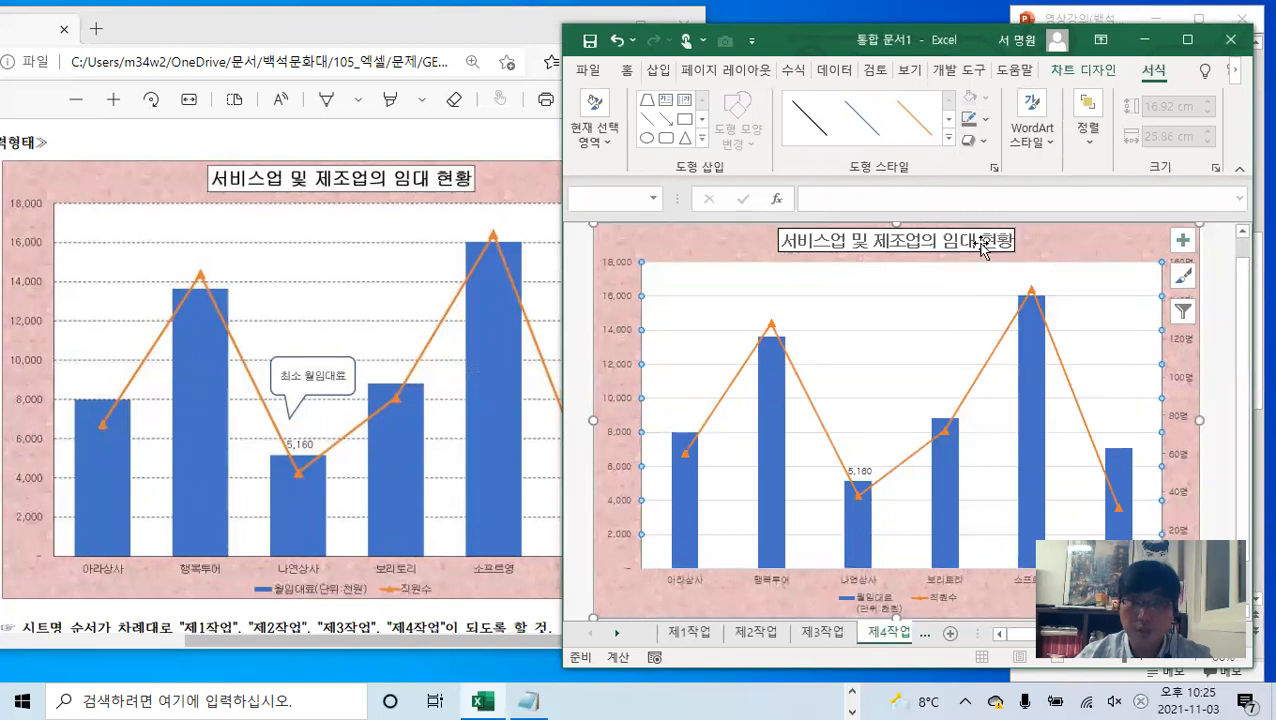
# - Check the gridline condition in the PDF and set the major gridlines' dash style to 파선
pyautogui.click(310, 288)
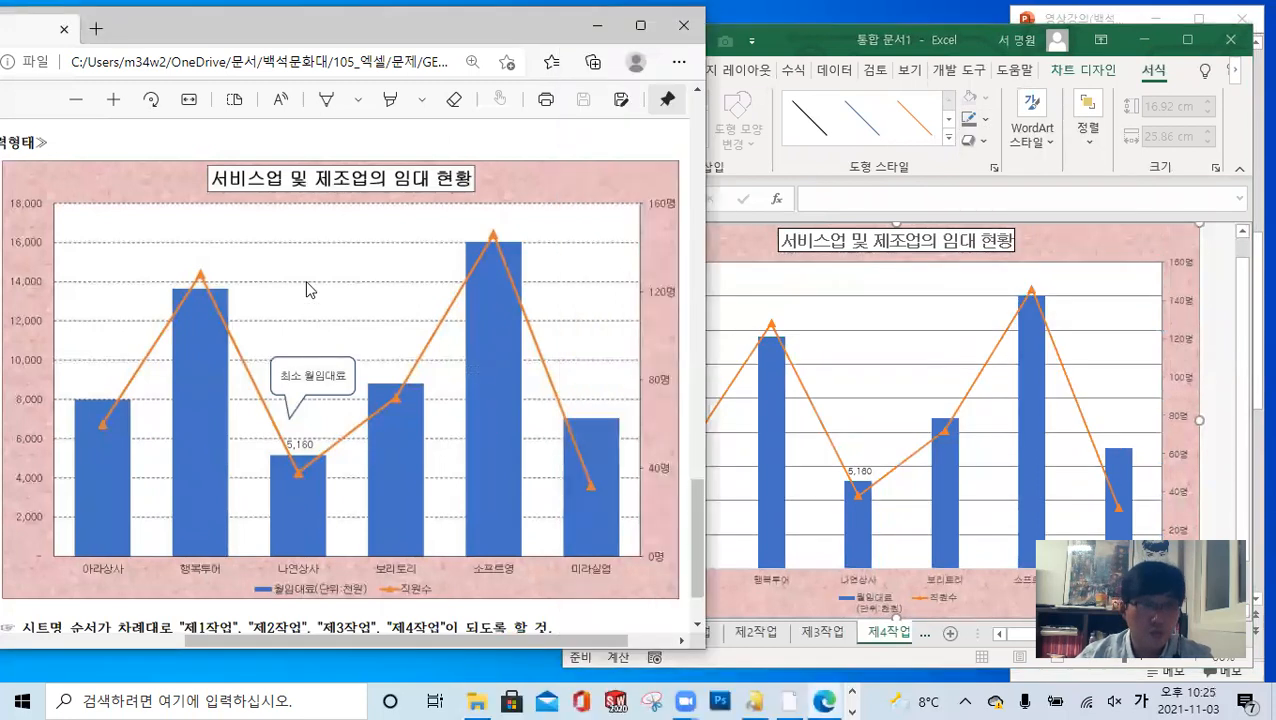
pyautogui.scroll(4, 310, 288)
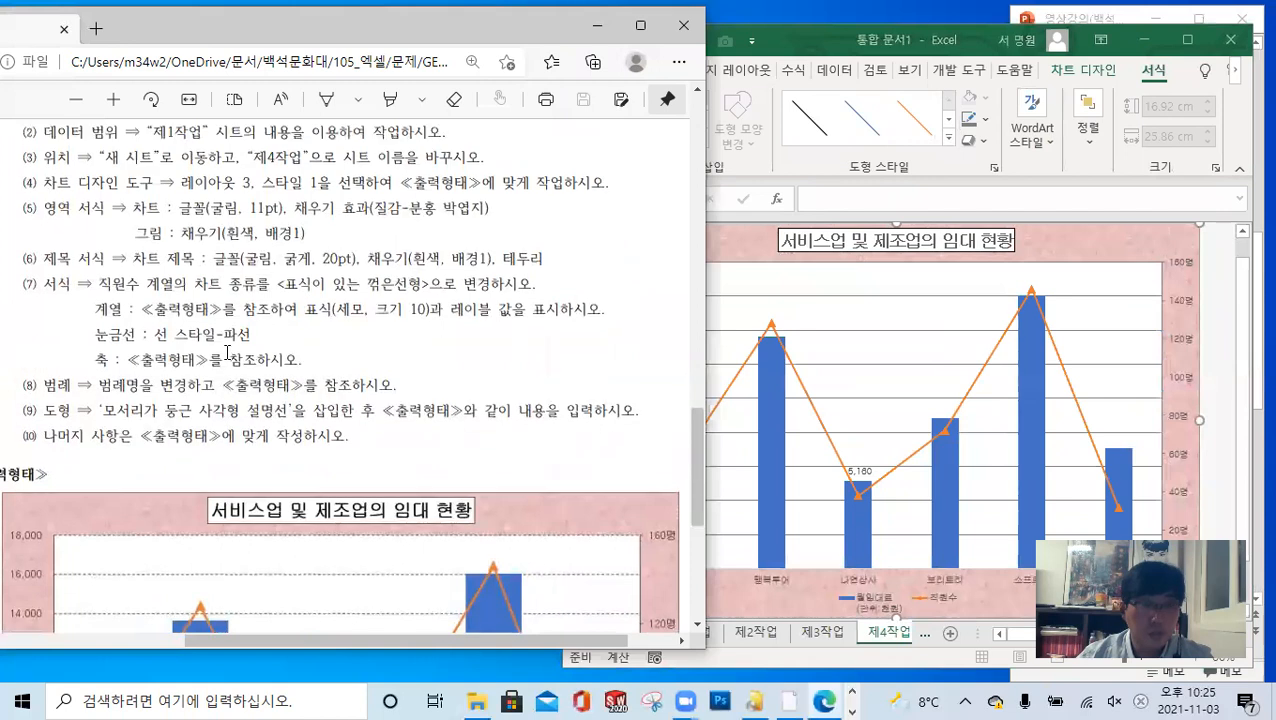
pyautogui.click(907, 338)
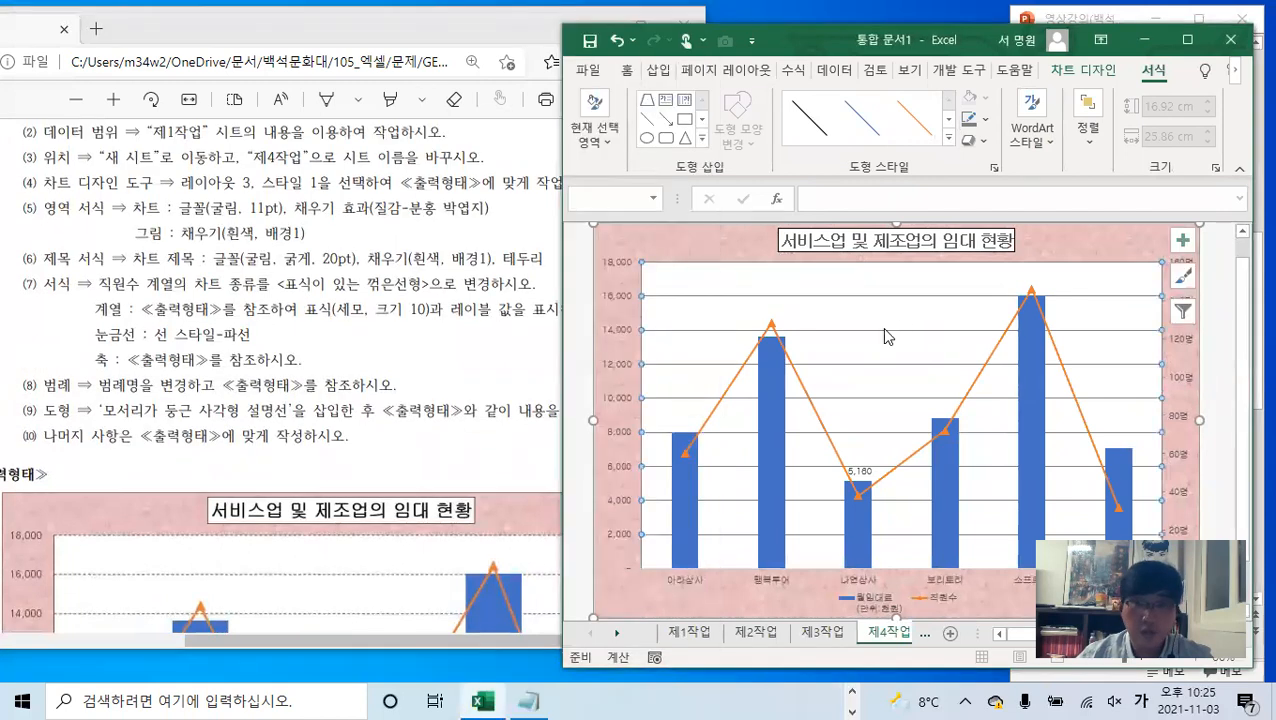
pyautogui.click(984, 119)
pyautogui.moveTo(1008, 443)
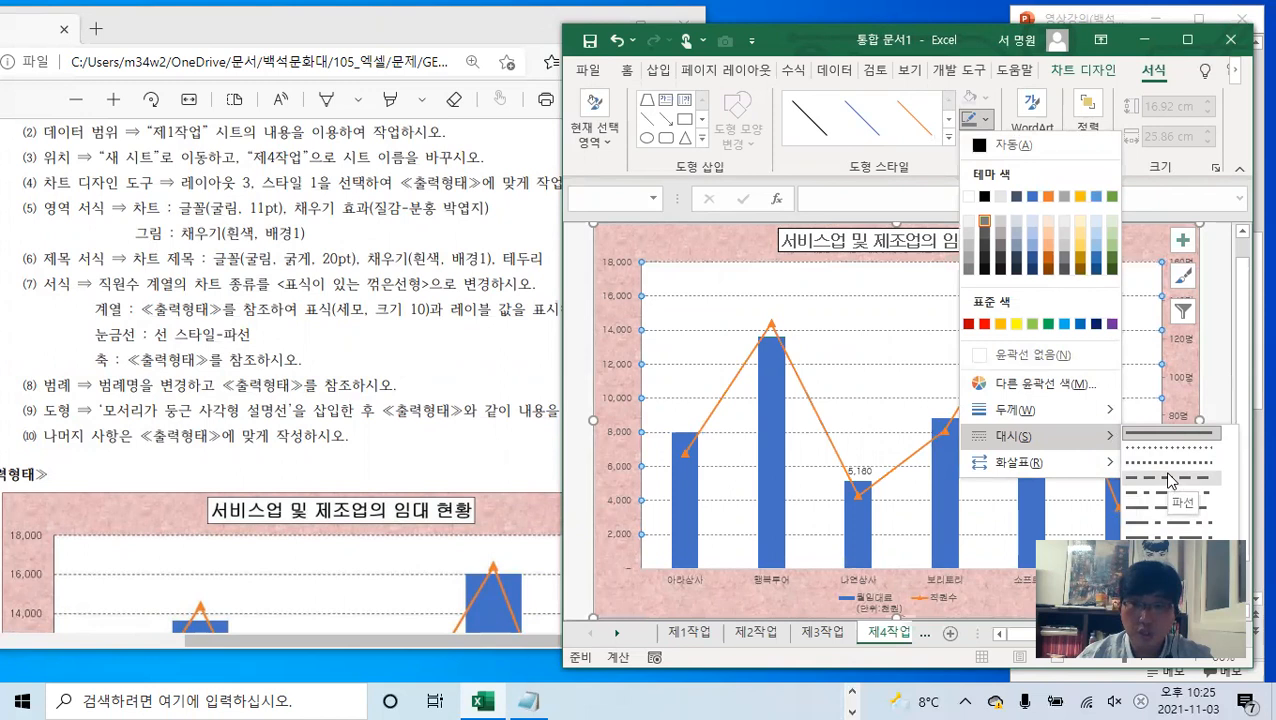
pyautogui.click(1170, 480)
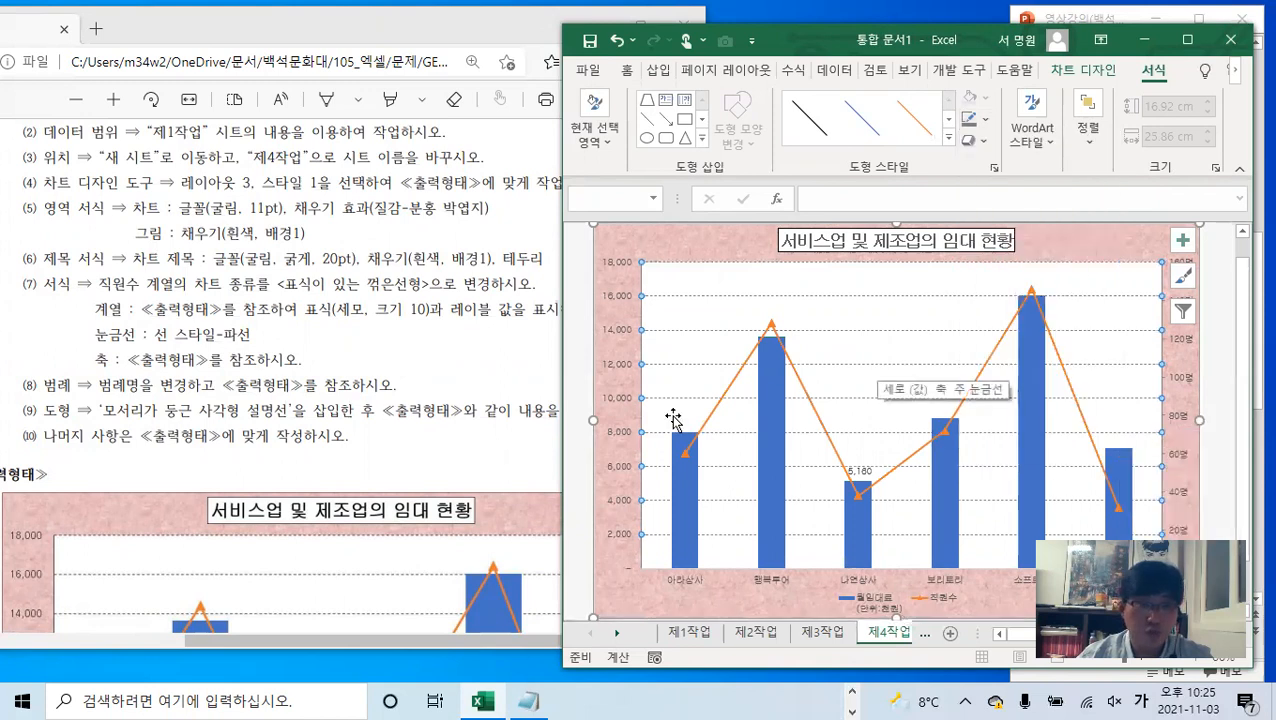
# - Compare the axes with the PDF's sample chart and set the secondary vertical axis's major unit (기본) to 40
pyautogui.click(116, 476)
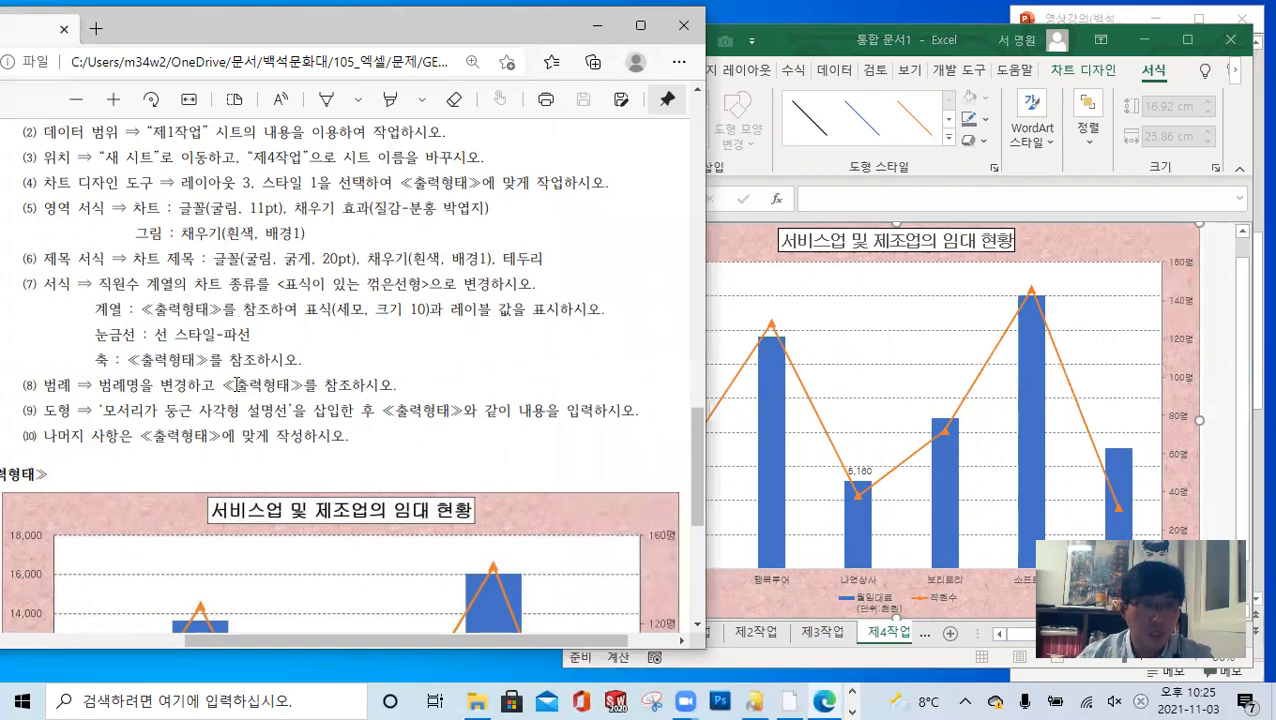
pyautogui.scroll(-5, 268, 407)
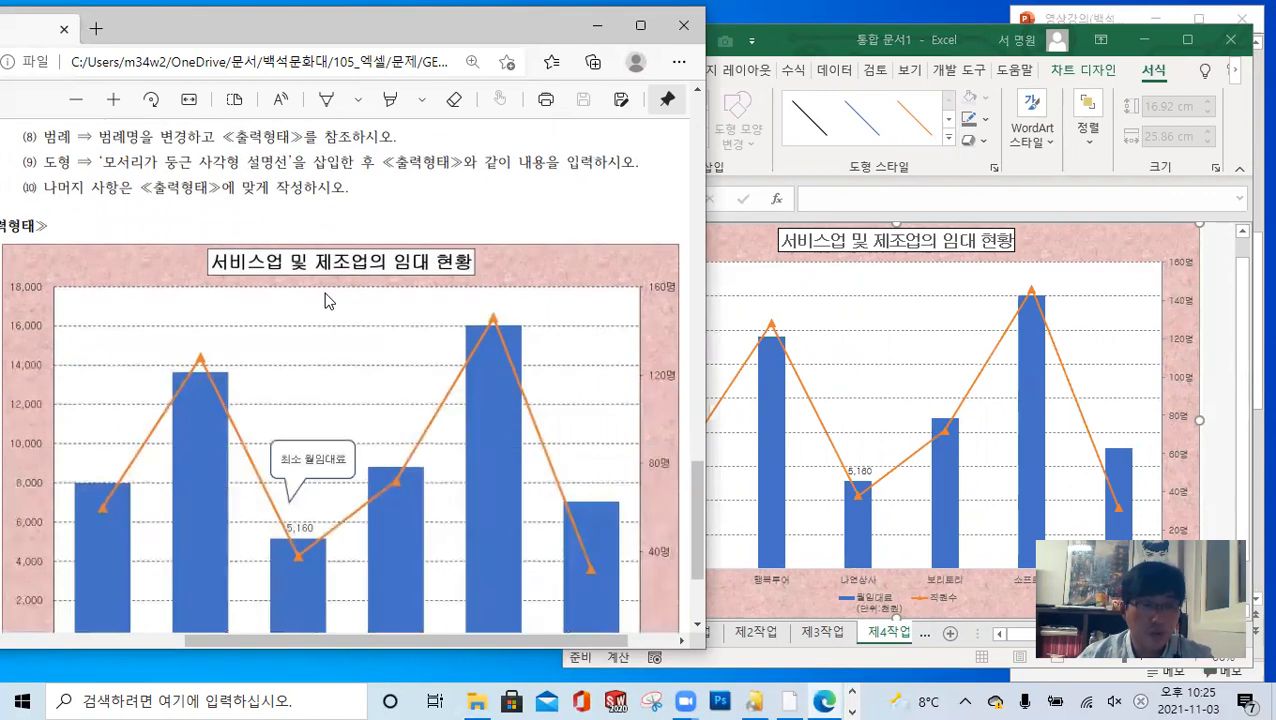
pyautogui.click(750, 256)
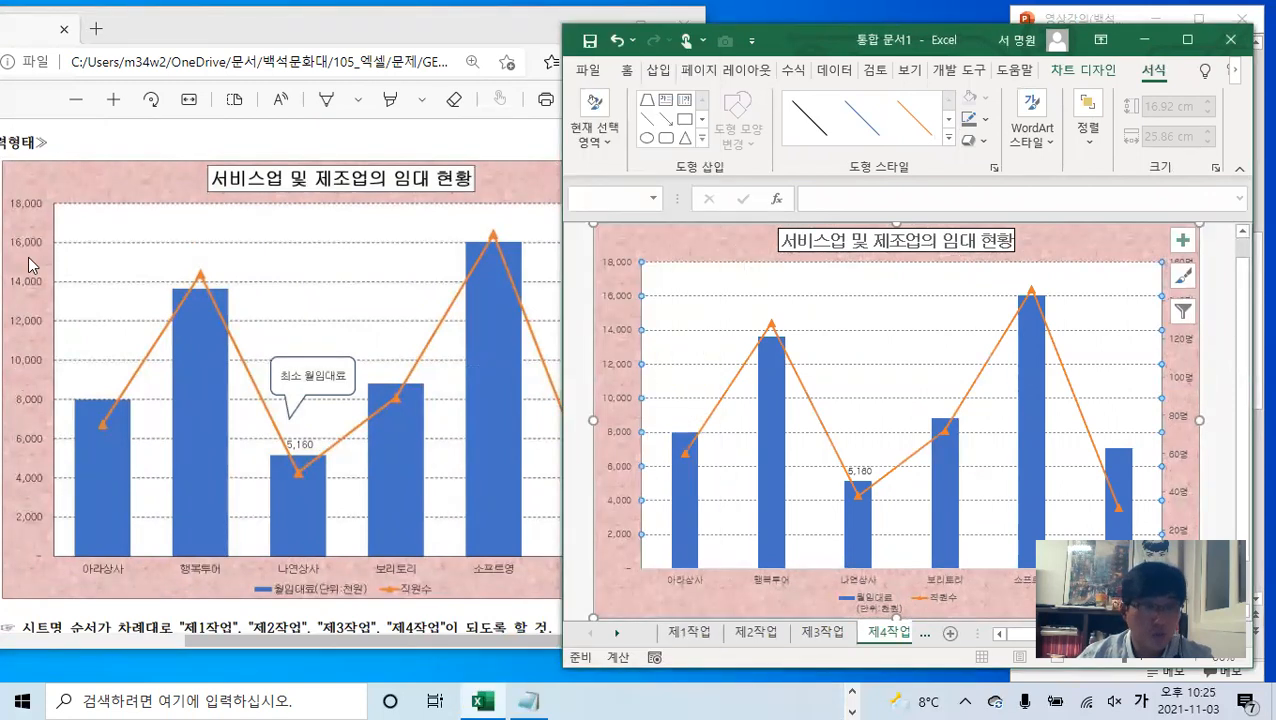
pyautogui.click(451, 328)
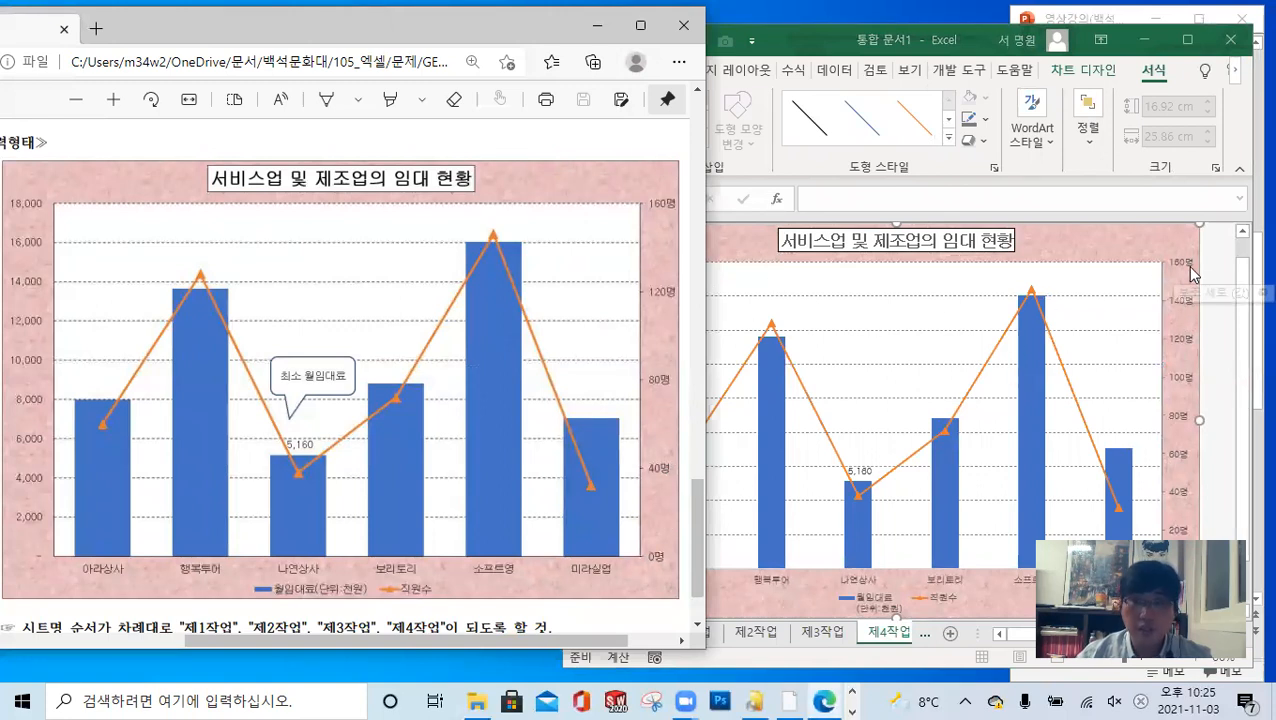
pyautogui.click(1178, 333)
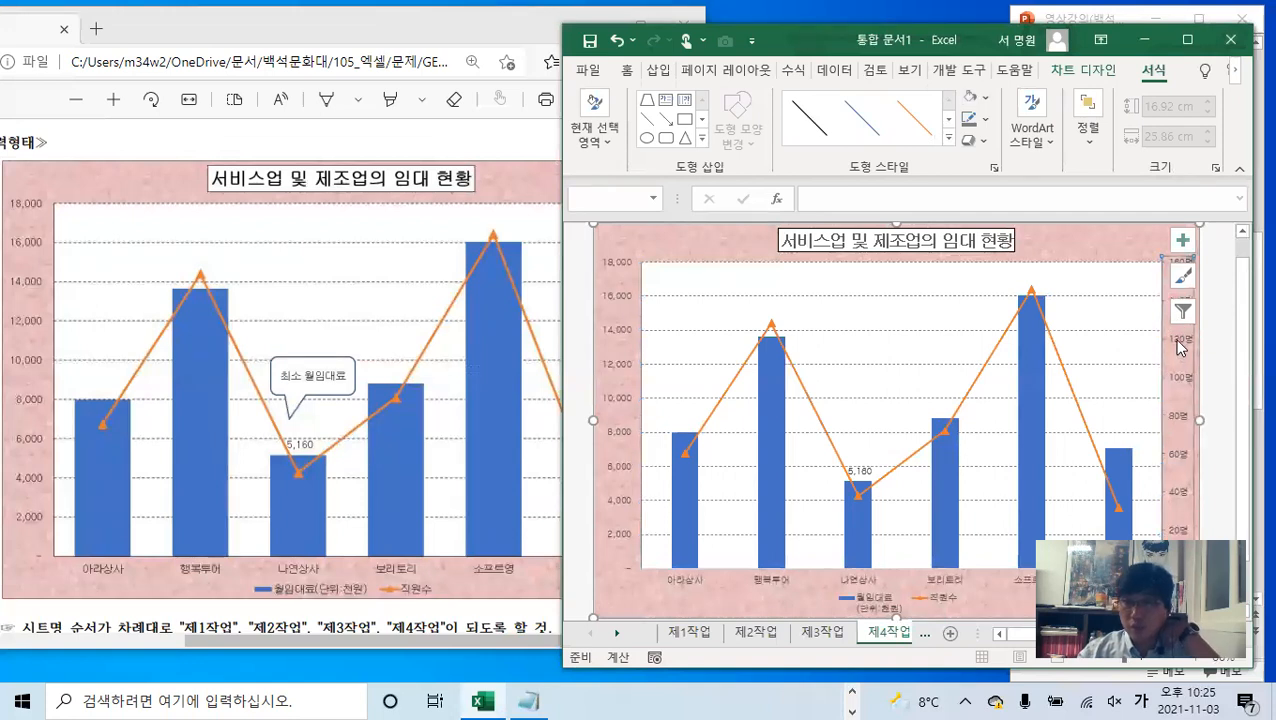
pyautogui.rightClick(1179, 345)
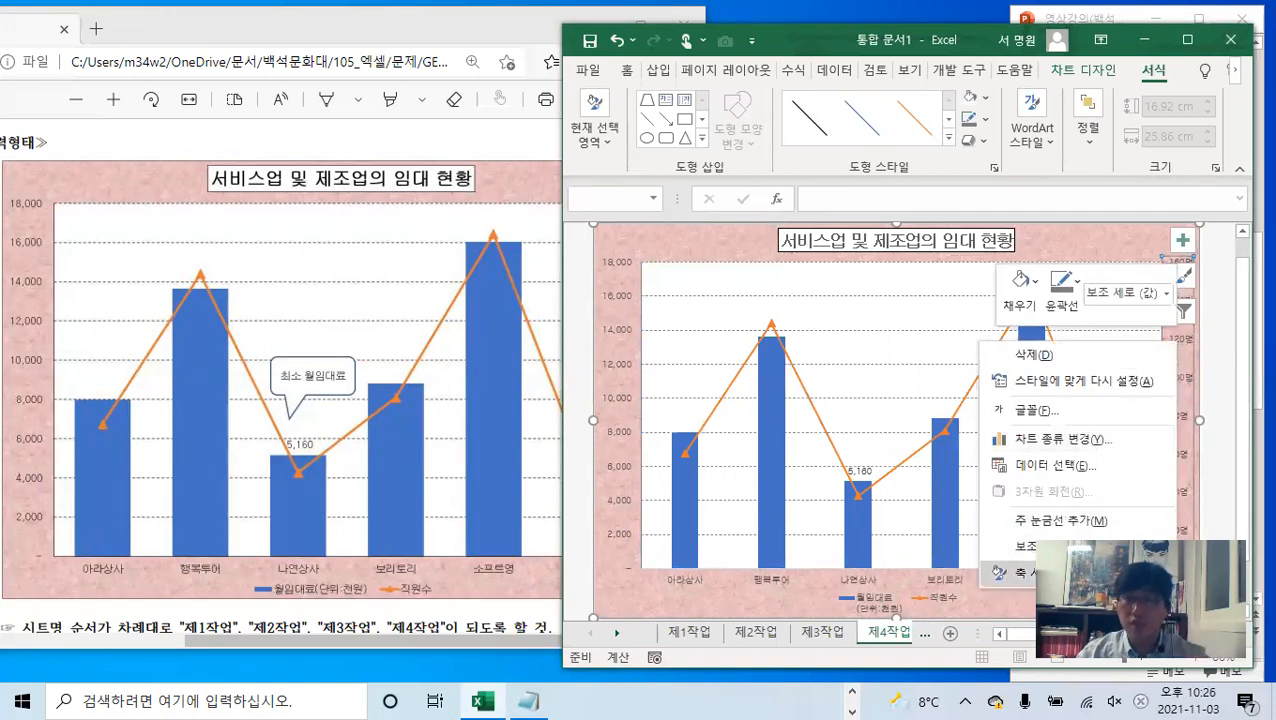
pyautogui.click(1127, 469)
pyautogui.write('40')
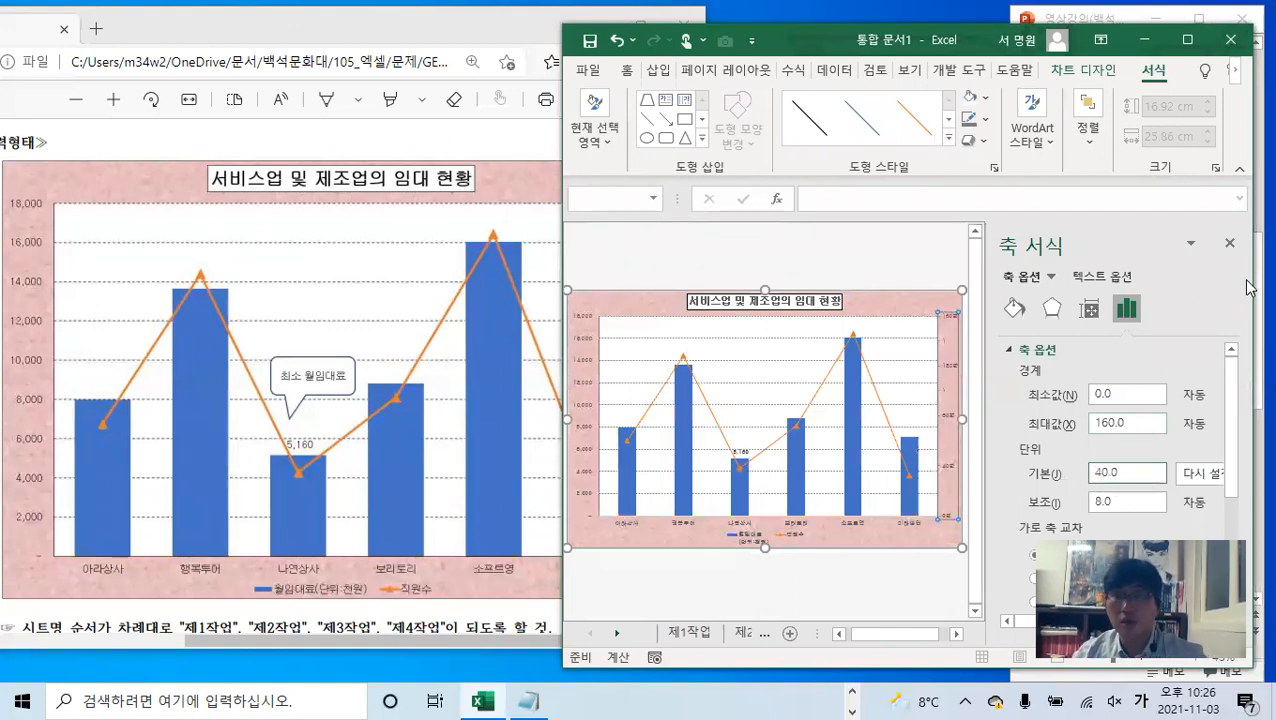
pyautogui.click(1230, 248)
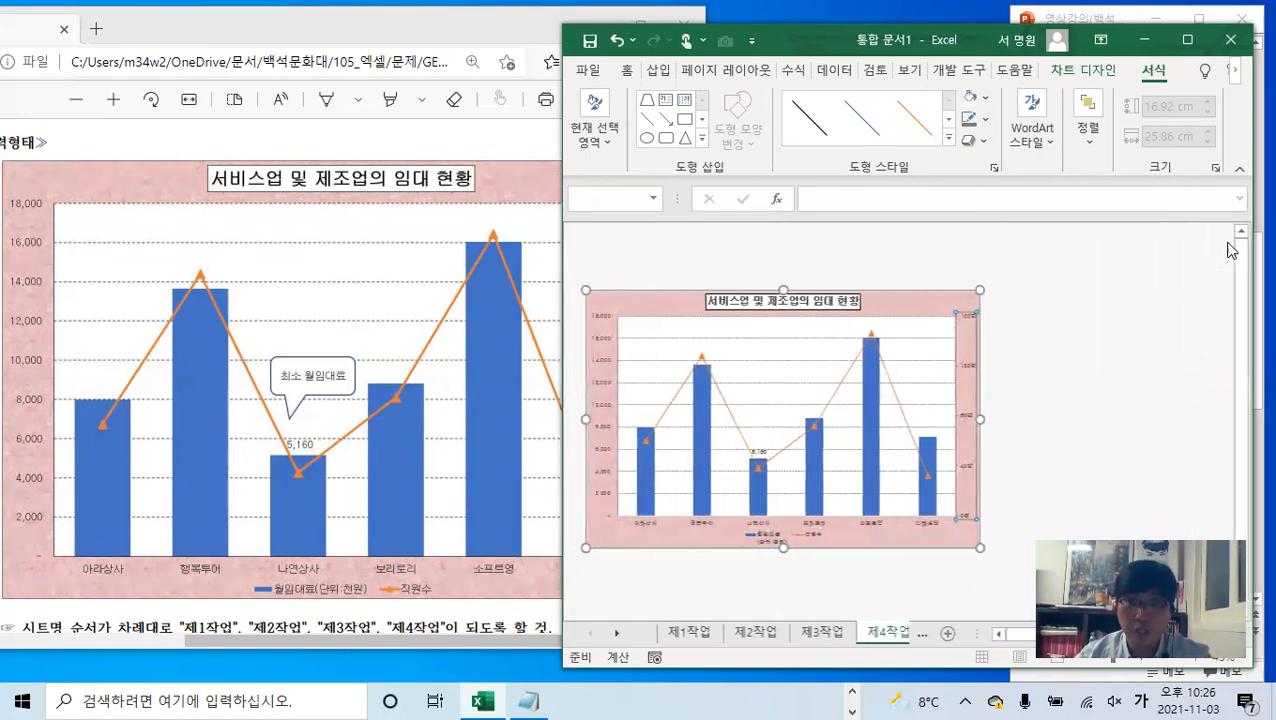
pyautogui.scroll(3, 1190, 383)
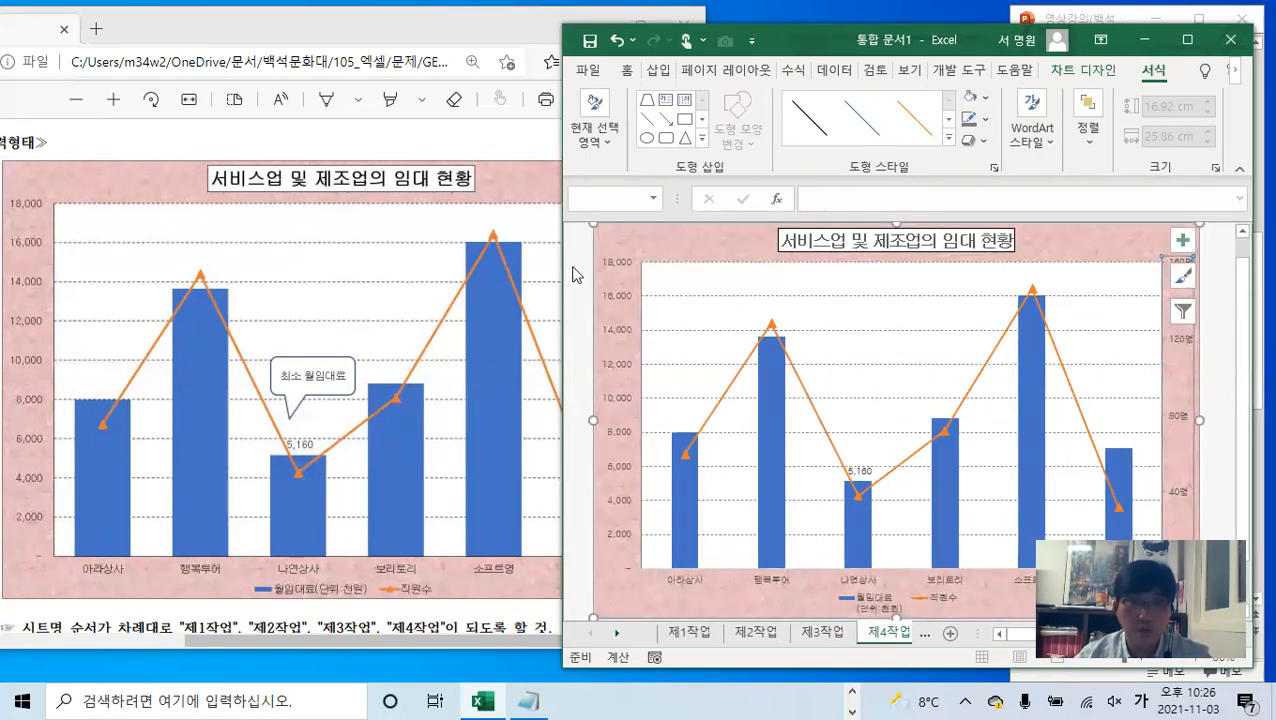
# - Move the PDF window aside to compare its sample chart with the whole Excel chart
pyautogui.click(497, 180)
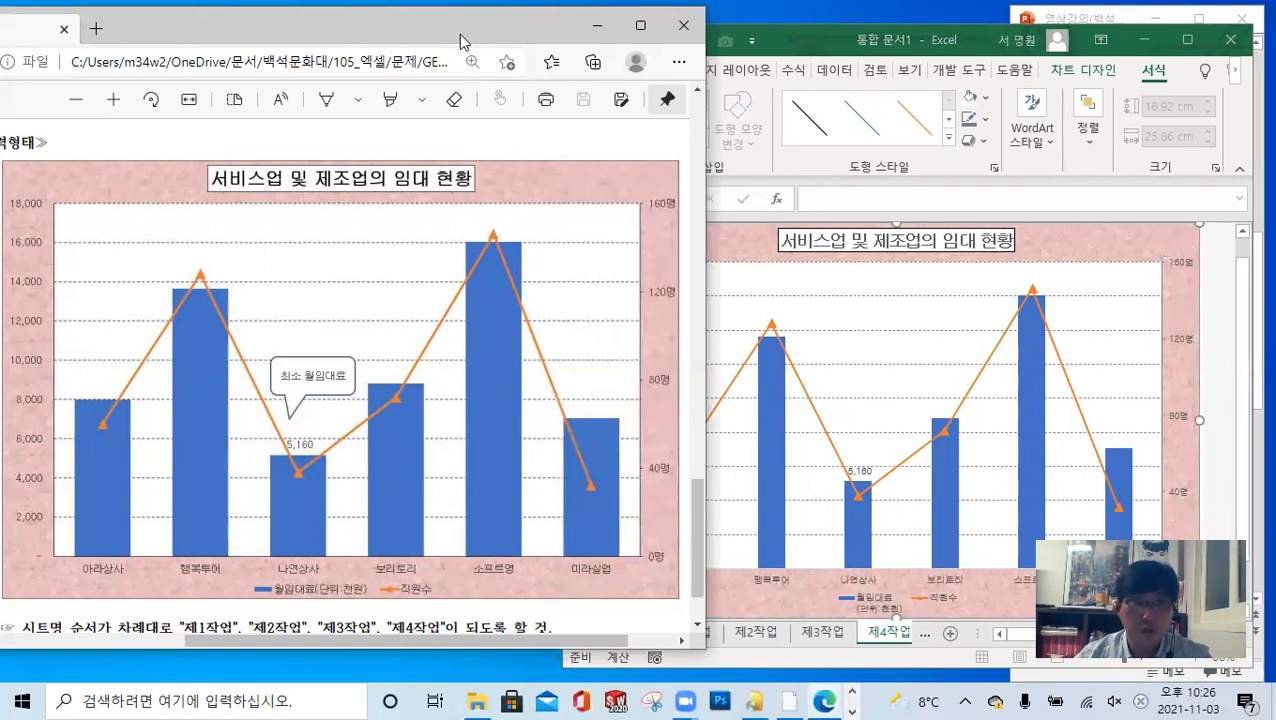
pyautogui.moveTo(461, 37); pyautogui.dragTo(316, 31)
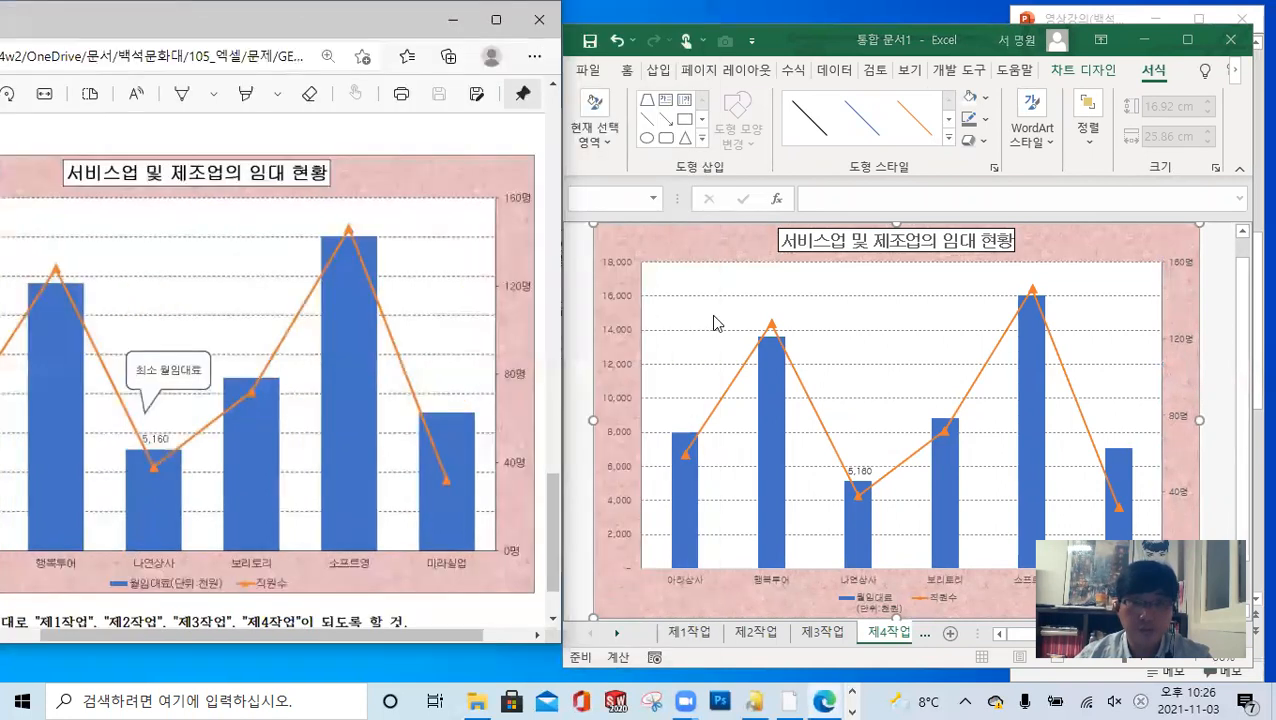
pyautogui.click(877, 331)
pyautogui.press('ctrl')
pyautogui.press('ctrl')
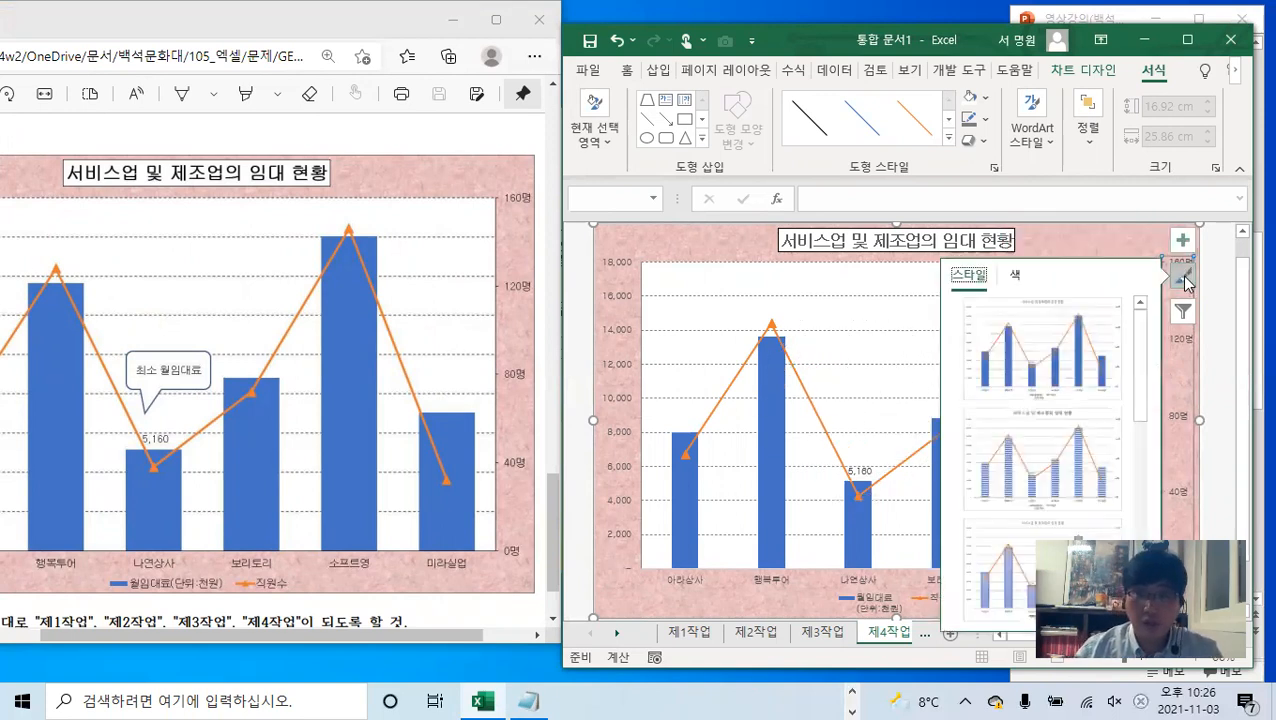
pyautogui.click(1182, 281)
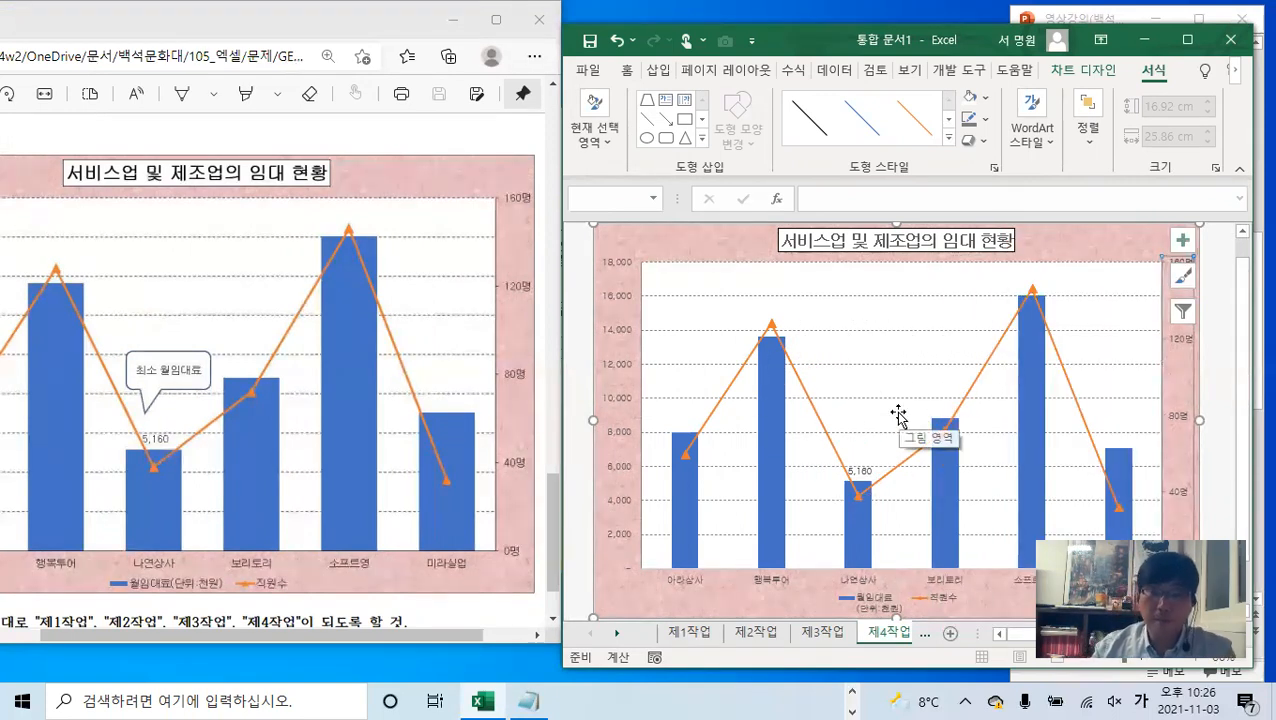
# - Insert a rounded-rectangle callout shape in the chart's plot area, with its tail pointing at the 5,160 label above 나연상사
pyautogui.click(658, 74)
pyautogui.click(643, 125)
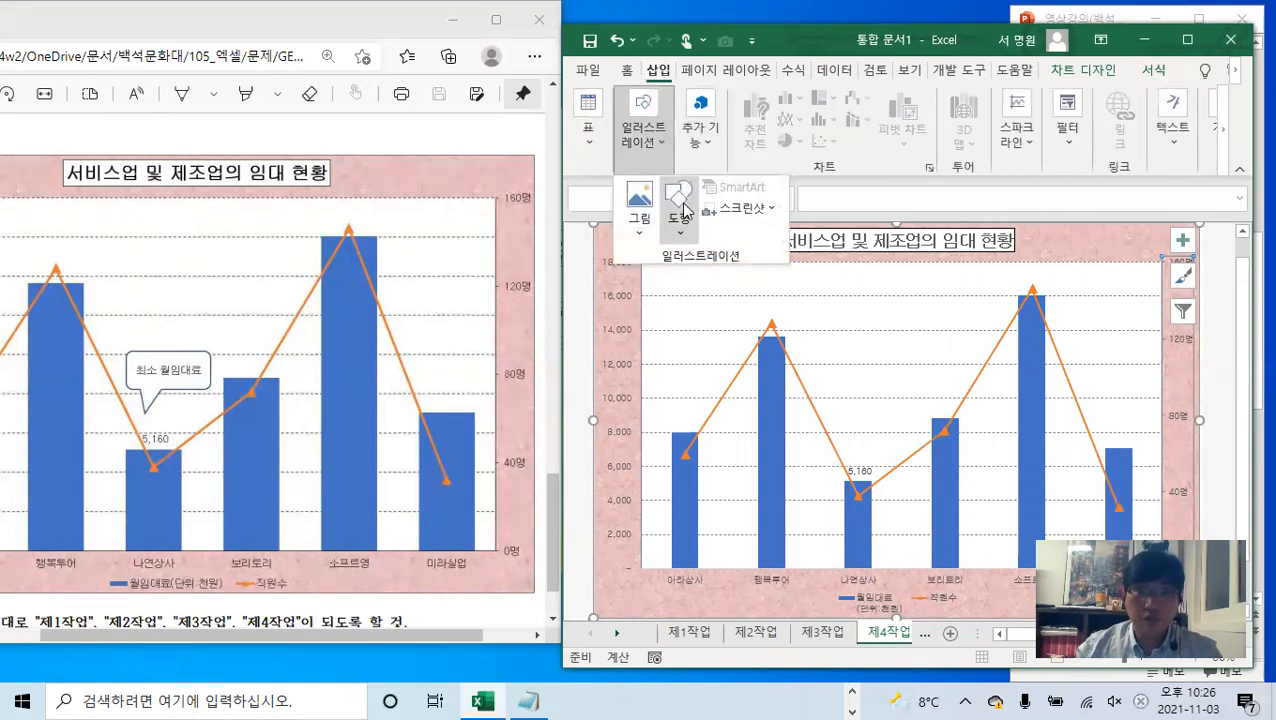
pyautogui.click(684, 234)
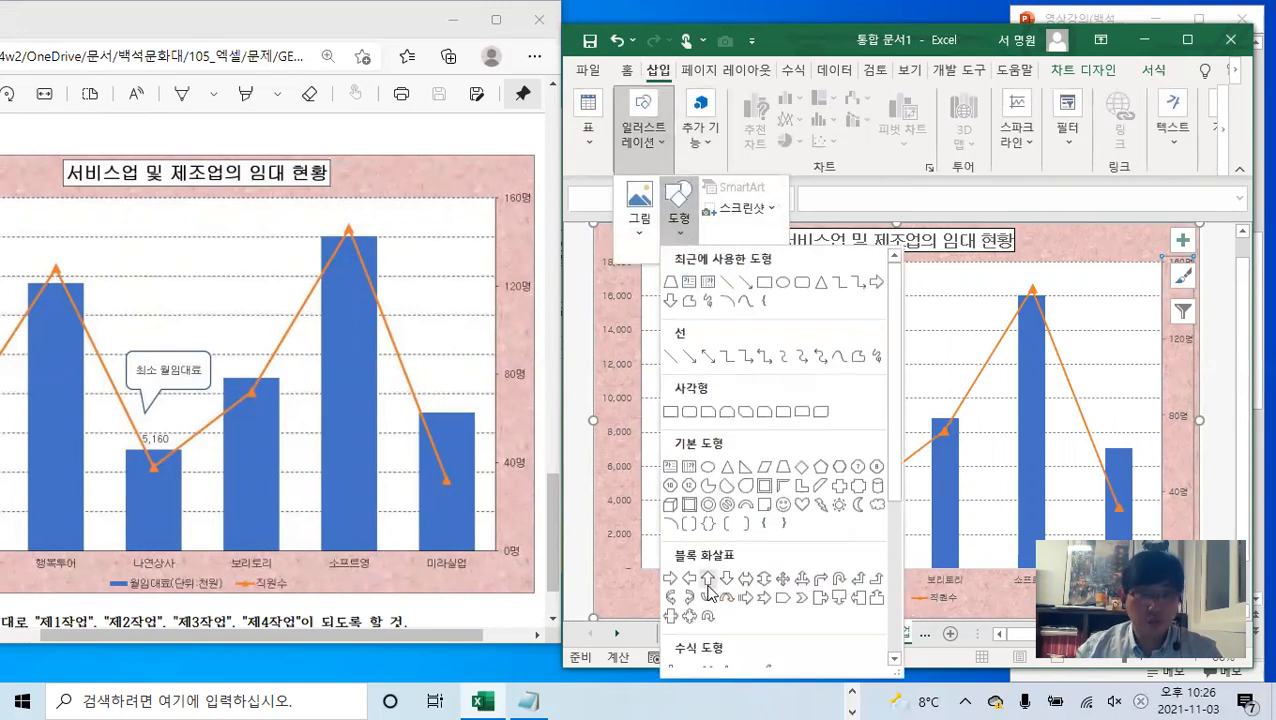
pyautogui.scroll(-3, 706, 610)
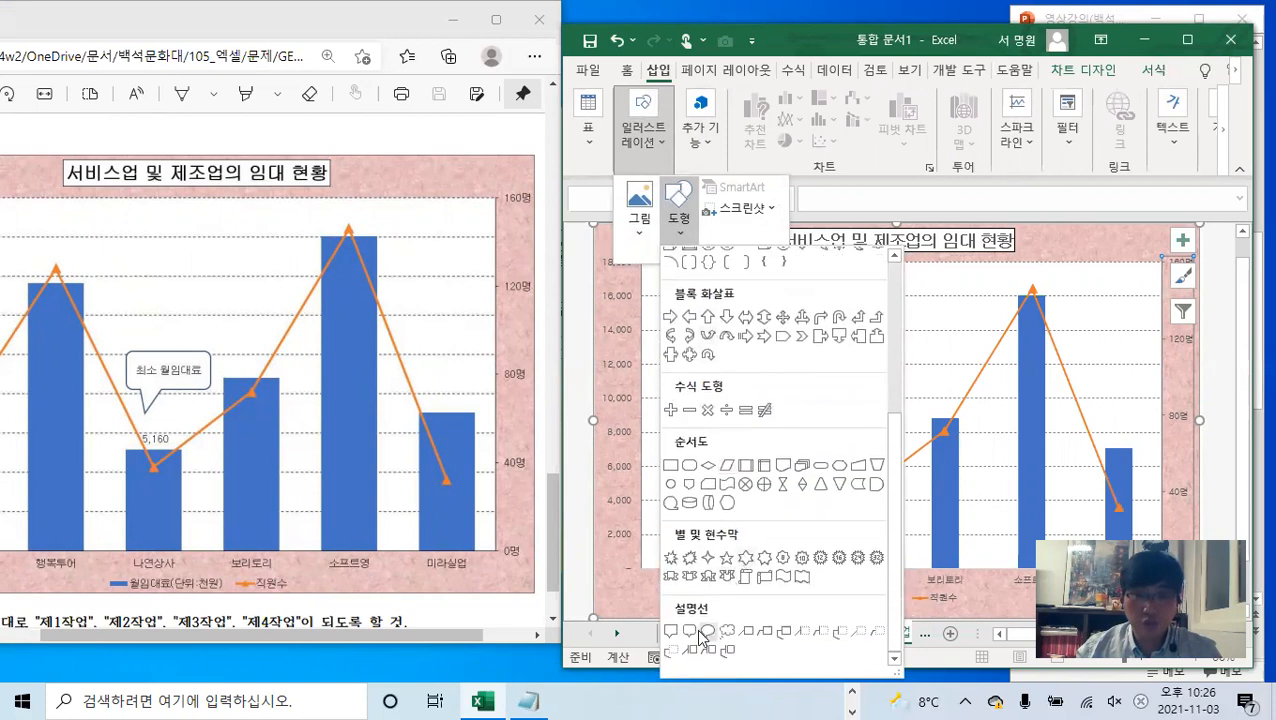
pyautogui.click(706, 632)
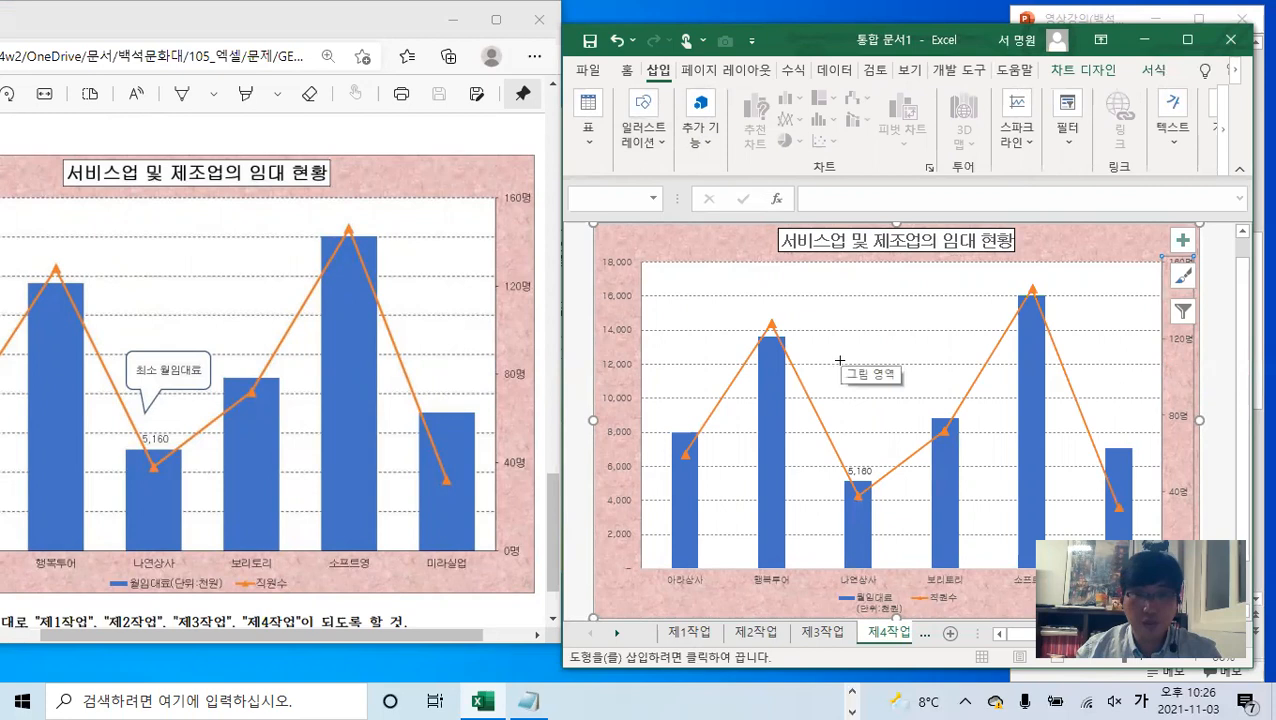
pyautogui.moveTo(840, 390); pyautogui.dragTo(857, 457)
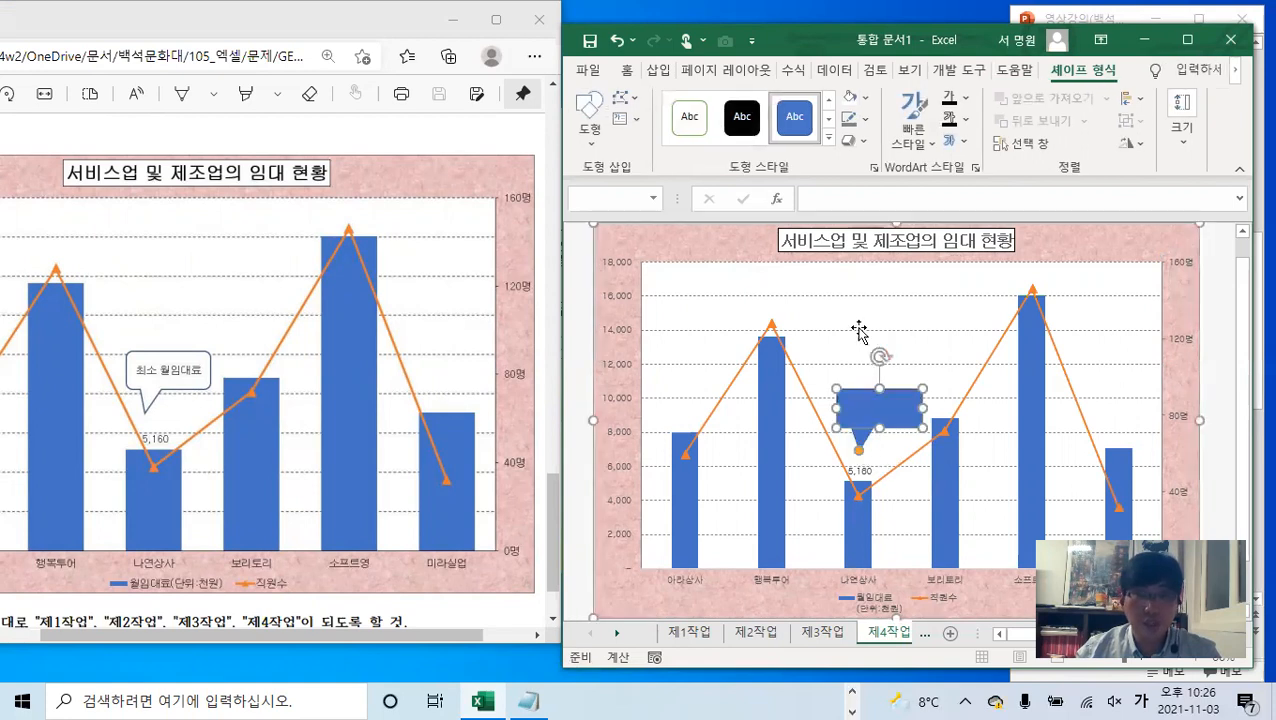
# - Set the callout's fill to 자동 (white) and centre its text horizontally and vertically
pyautogui.click(865, 97)
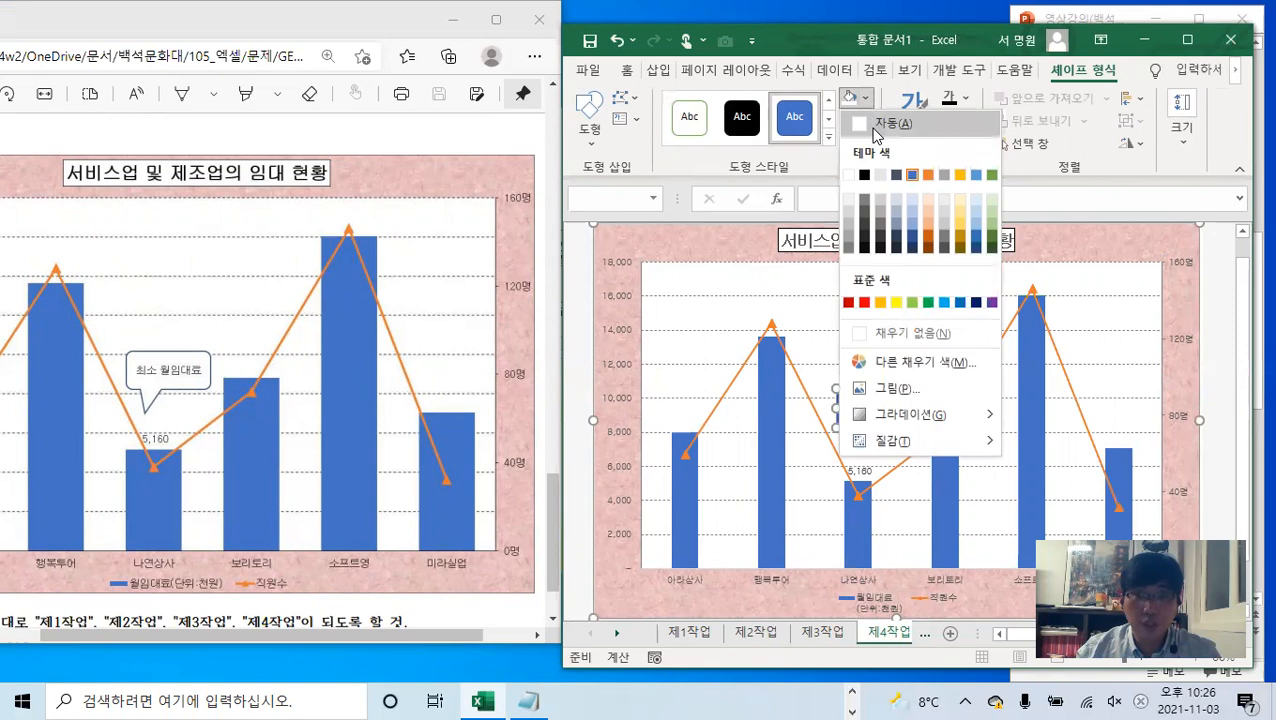
pyautogui.click(872, 128)
pyautogui.click(628, 71)
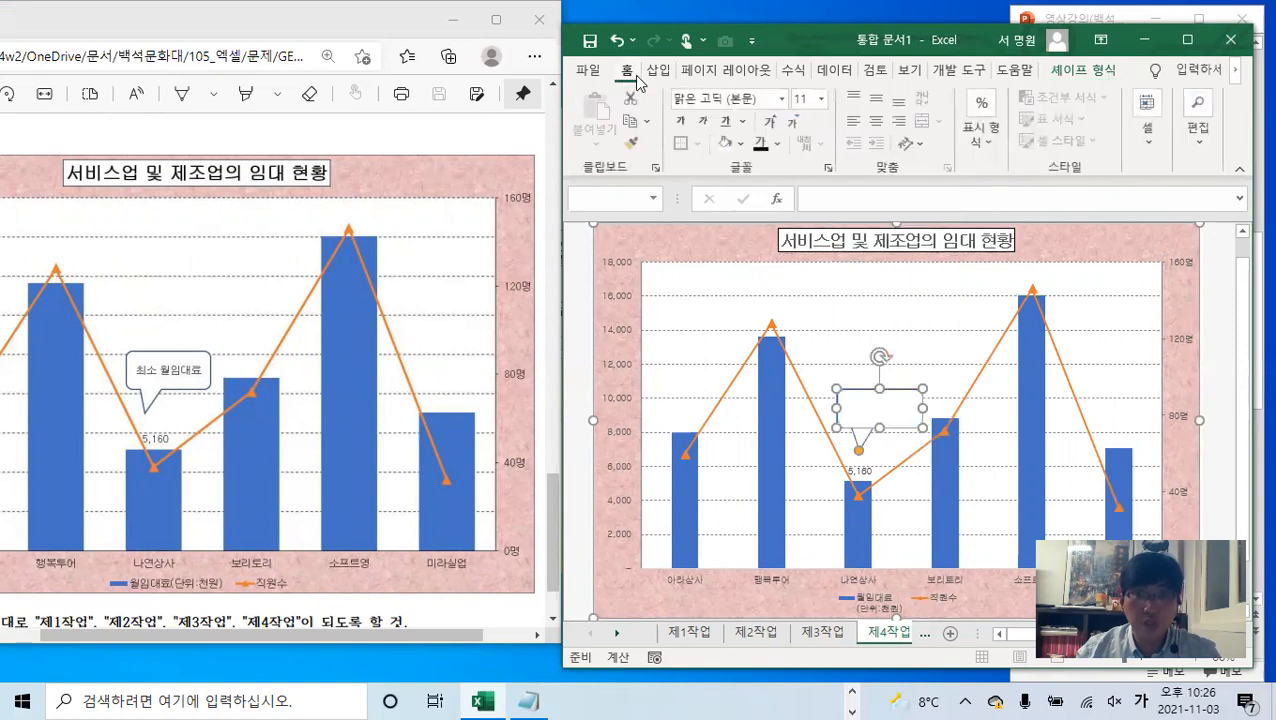
pyautogui.click(884, 123)
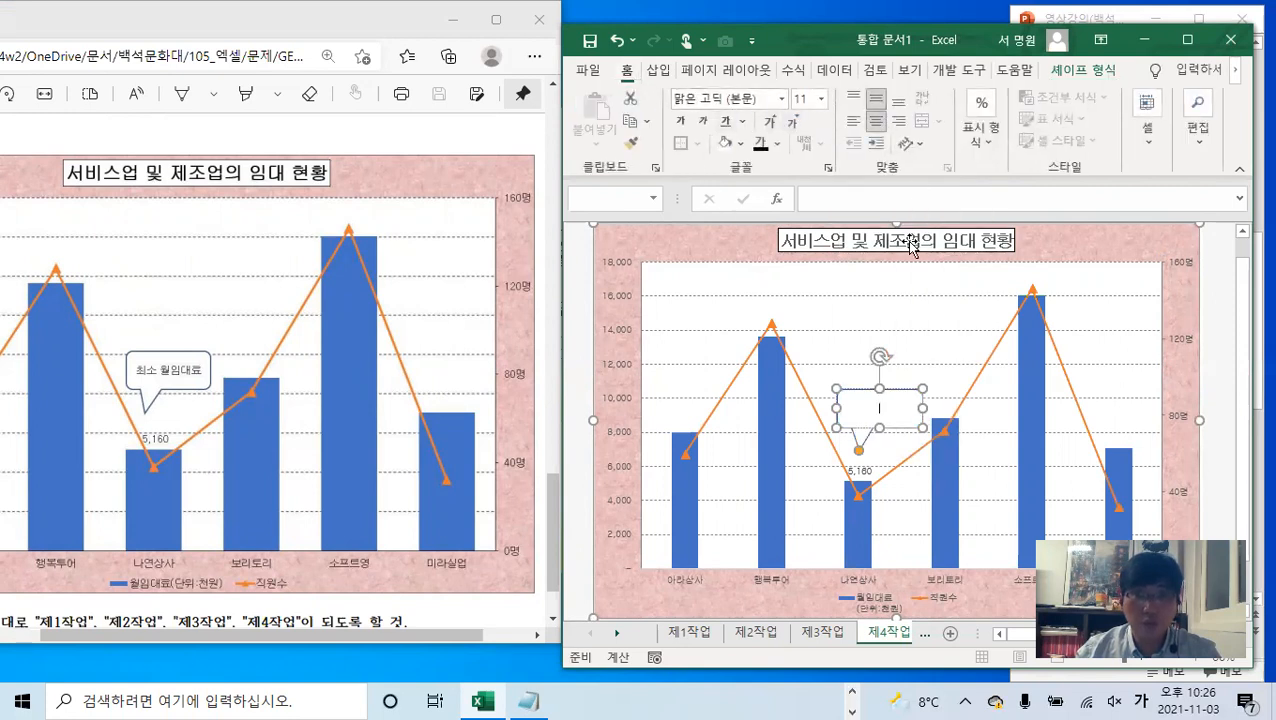
# - Set the callout's font to 굴림 in black and enter the text 최소 월임대료
pyautogui.click(783, 98)
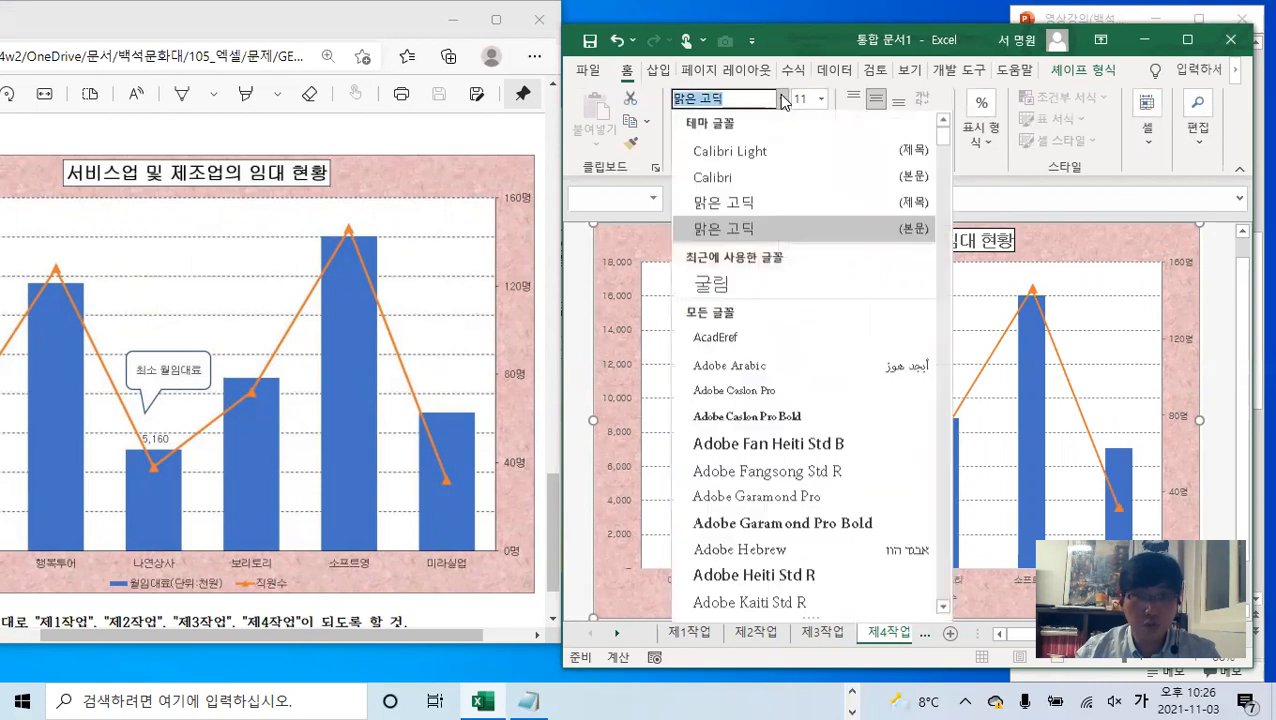
pyautogui.click(740, 283)
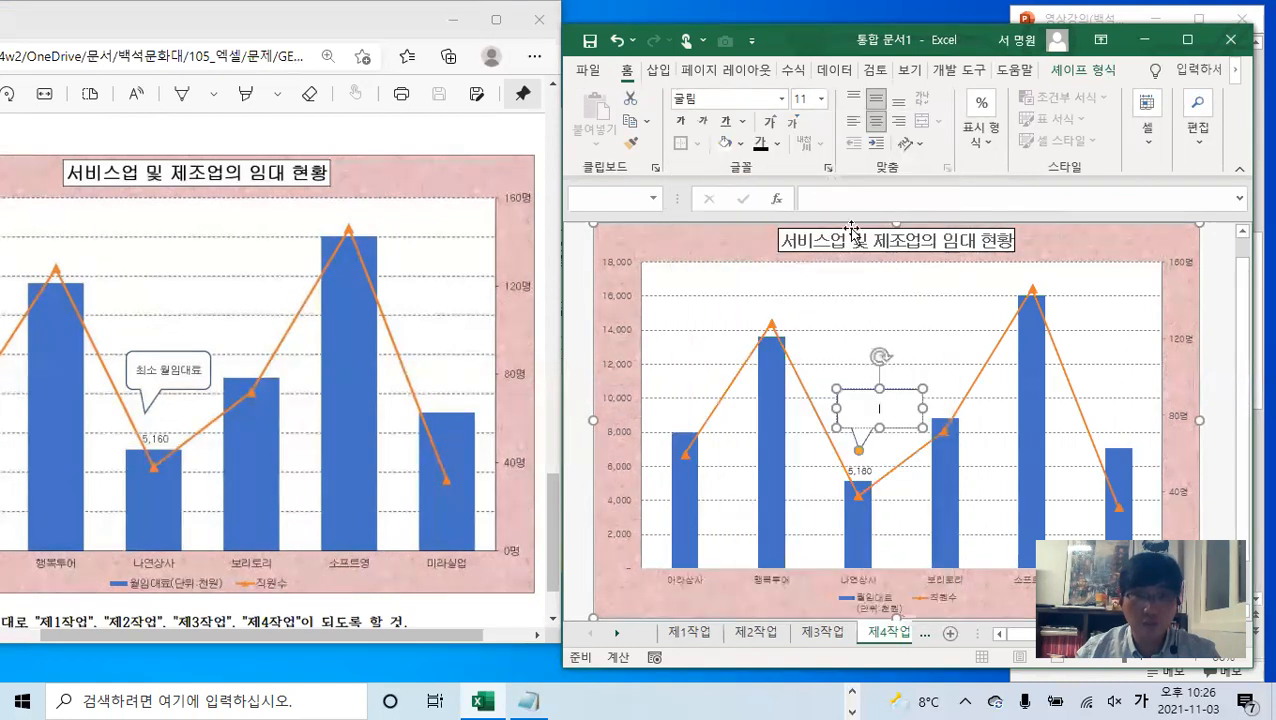
pyautogui.click(778, 146)
pyautogui.click(797, 171)
pyautogui.write('최')
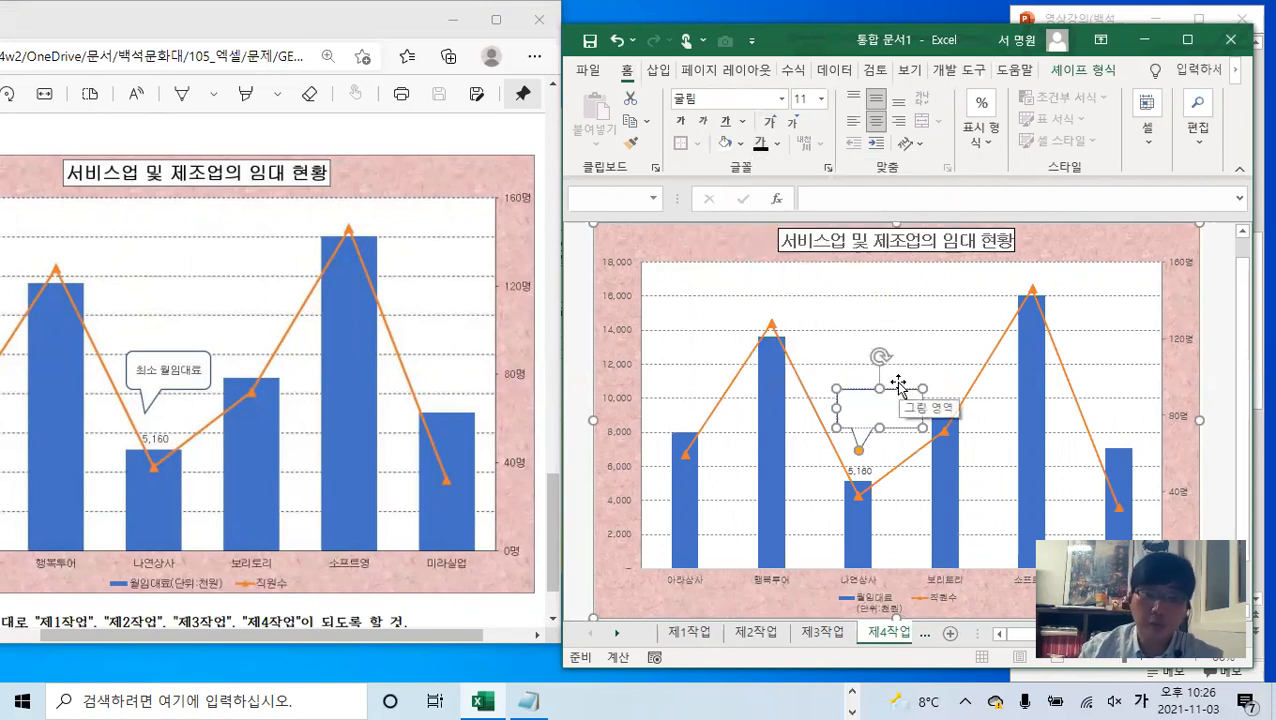
pyautogui.write('소 월')
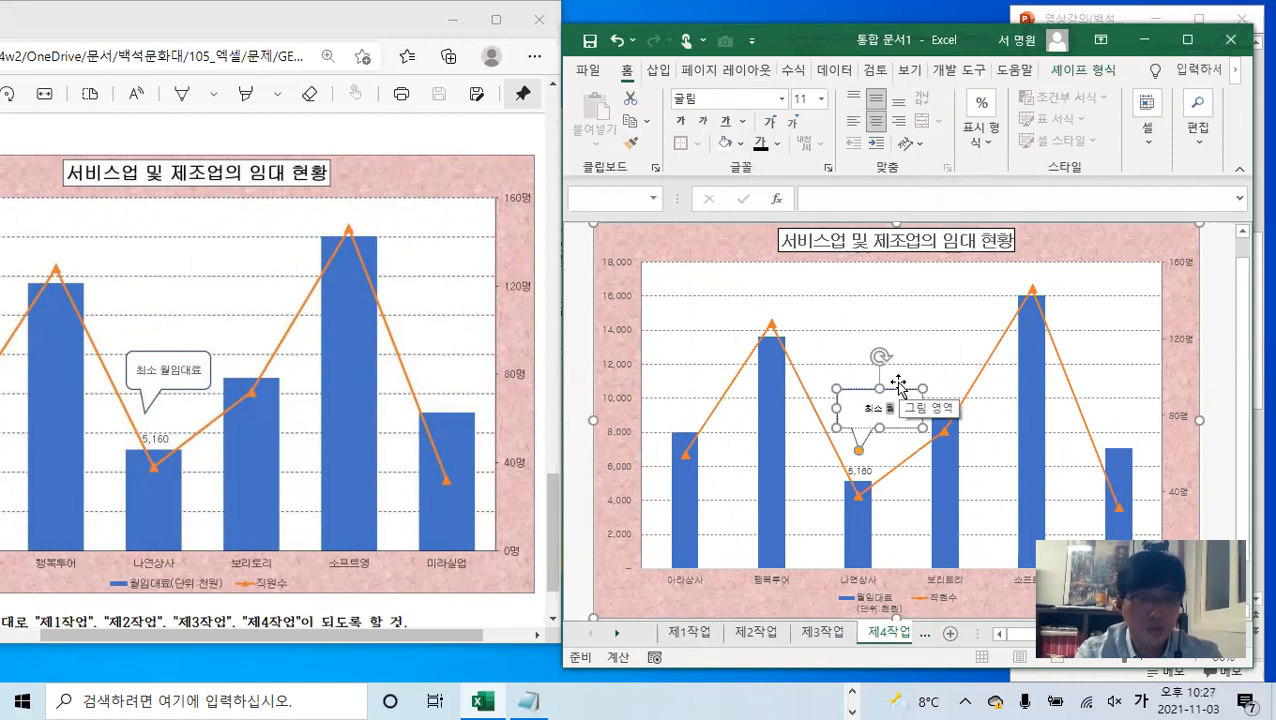
pyautogui.write('임대료')
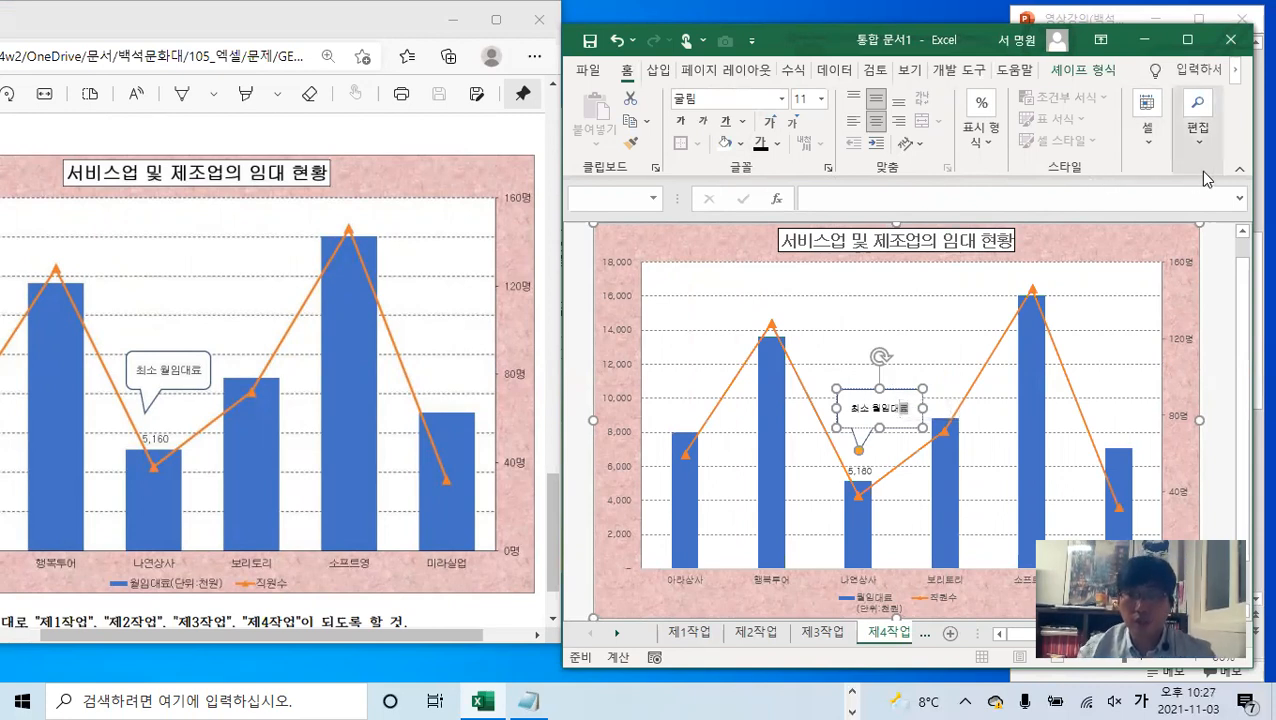
pyautogui.click(1239, 168)
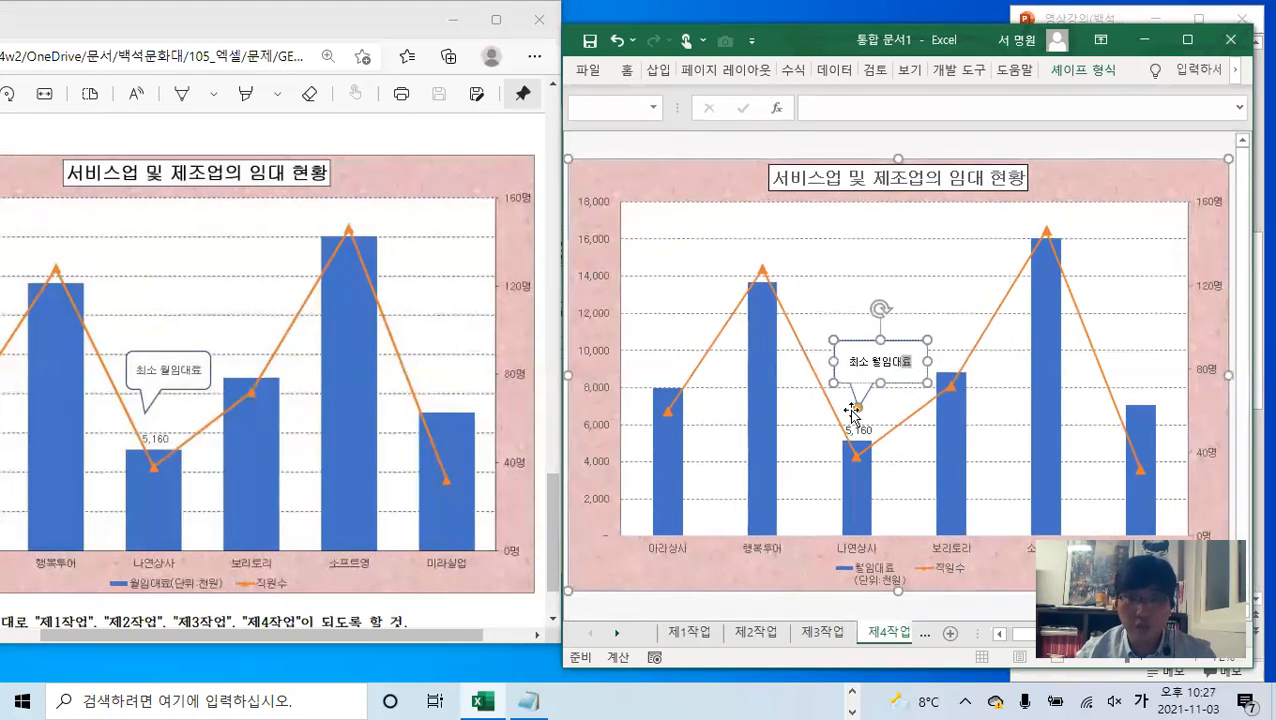
pyautogui.click(766, 606)
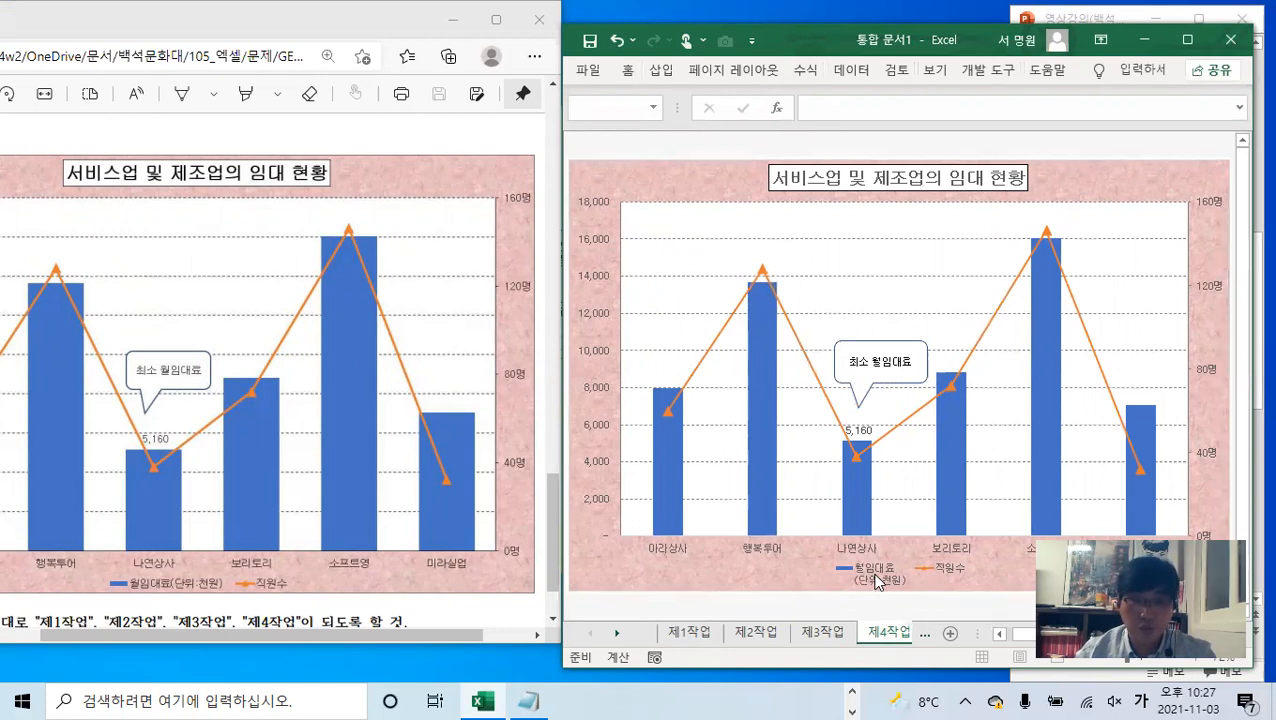
# - Edit the chart's data source to give the monthly rent series the one-line name 월임대료(단위:천원) for the legend
pyautogui.rightClick(876, 582)
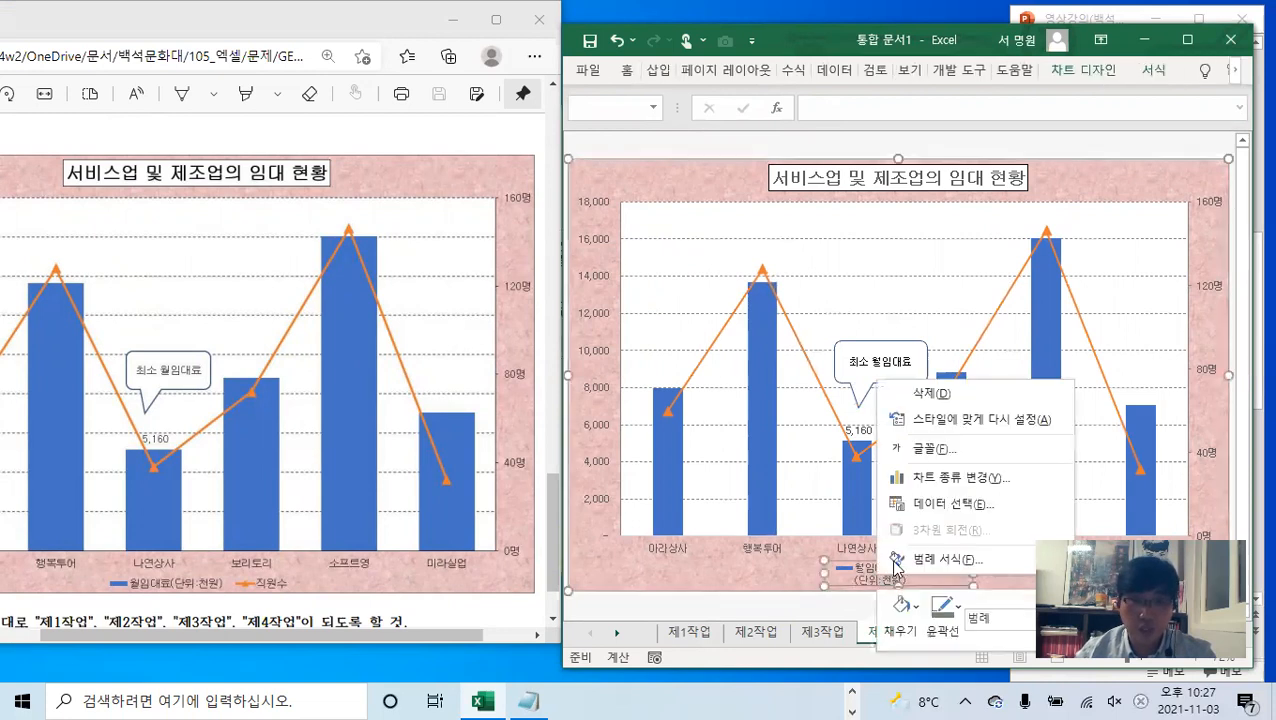
pyautogui.click(940, 509)
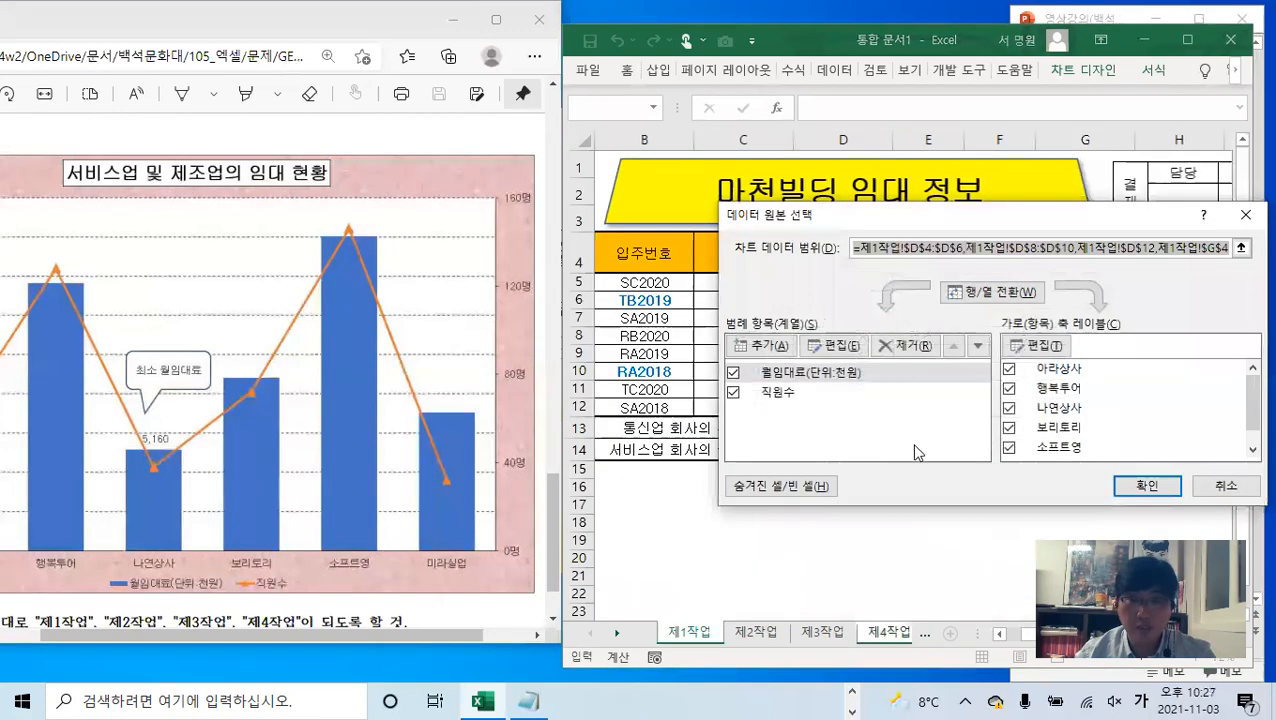
pyautogui.click(808, 373)
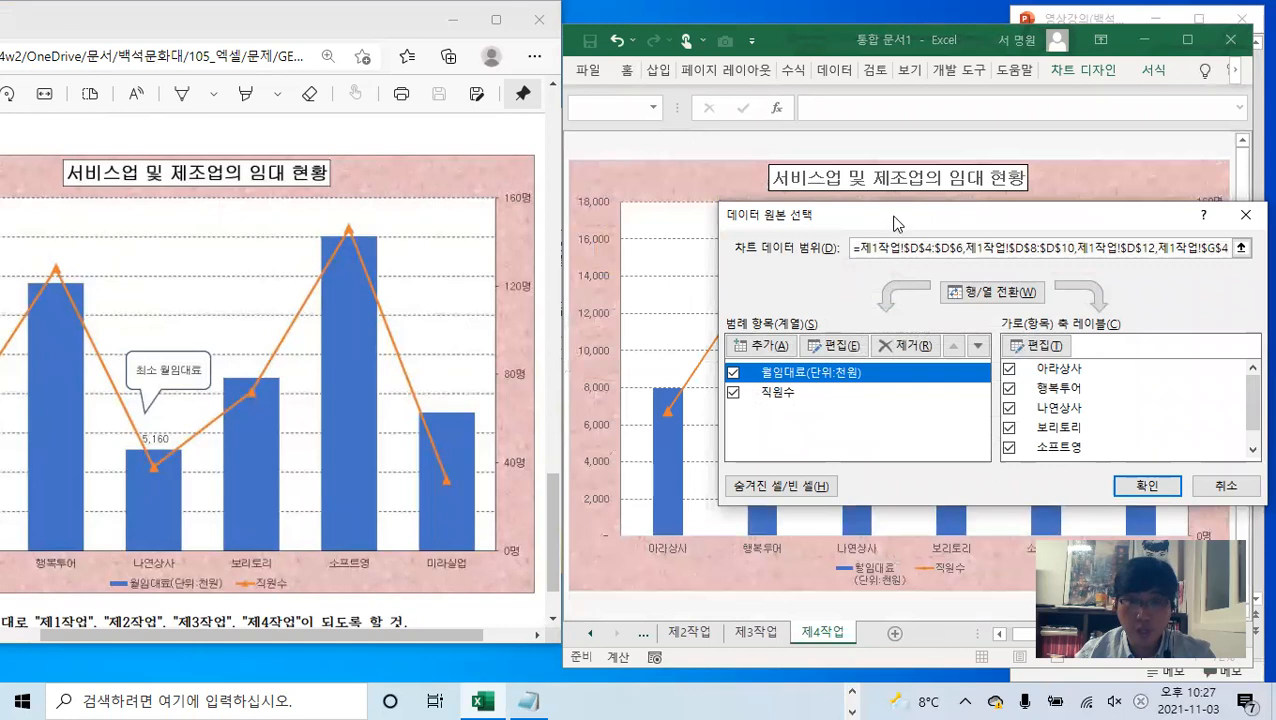
pyautogui.moveTo(893, 229); pyautogui.dragTo(1017, 233)
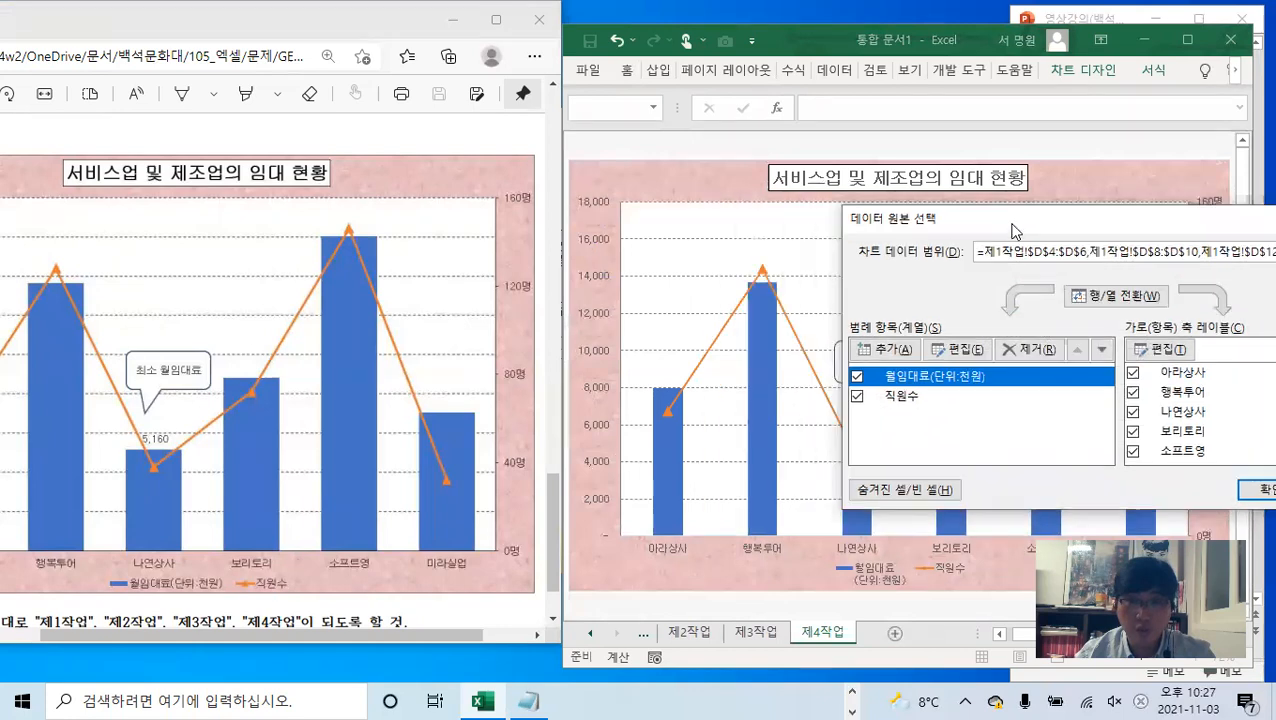
pyautogui.click(955, 350)
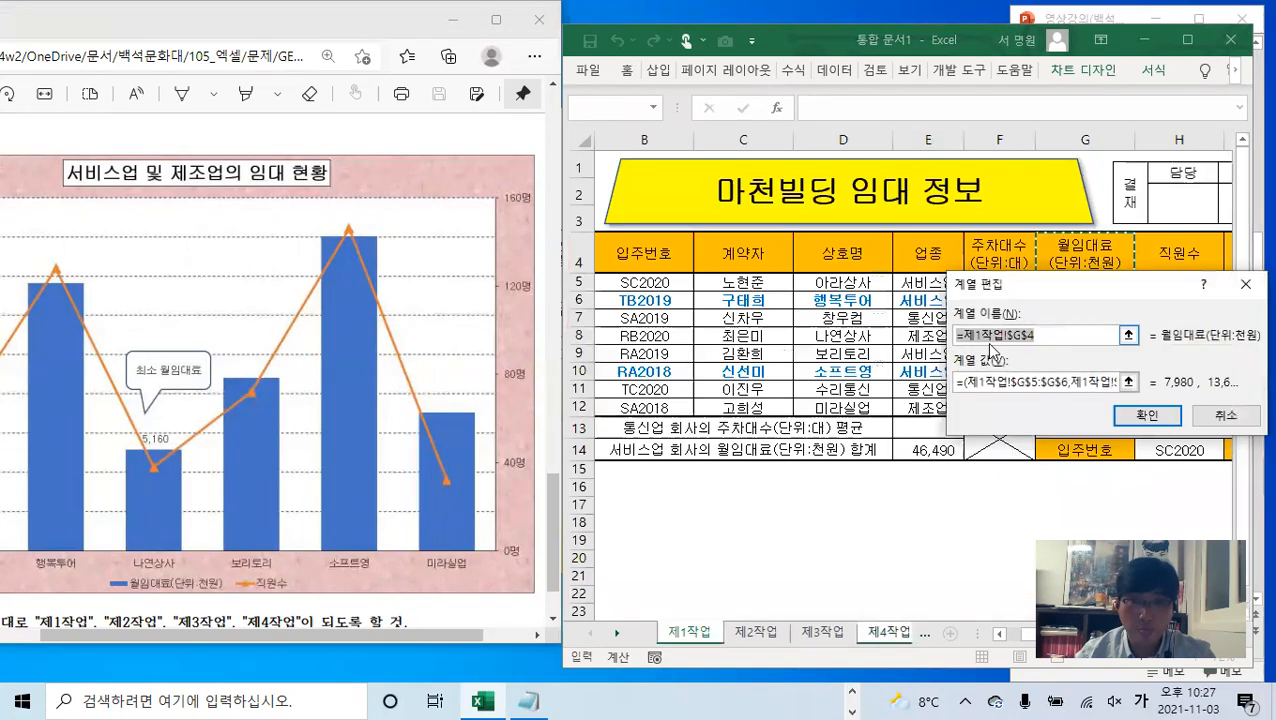
pyautogui.moveTo(1019, 303); pyautogui.dragTo(977, 340)
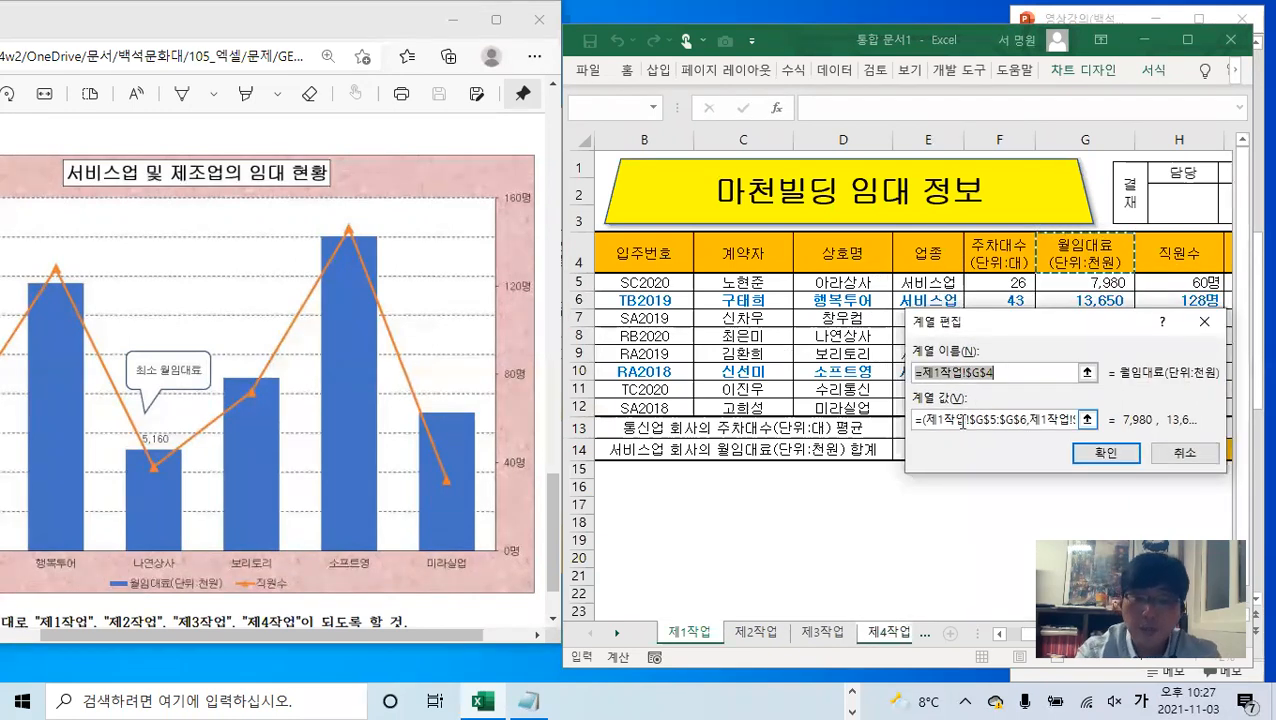
pyautogui.write('월ㅇ')
pyautogui.write('임대료')
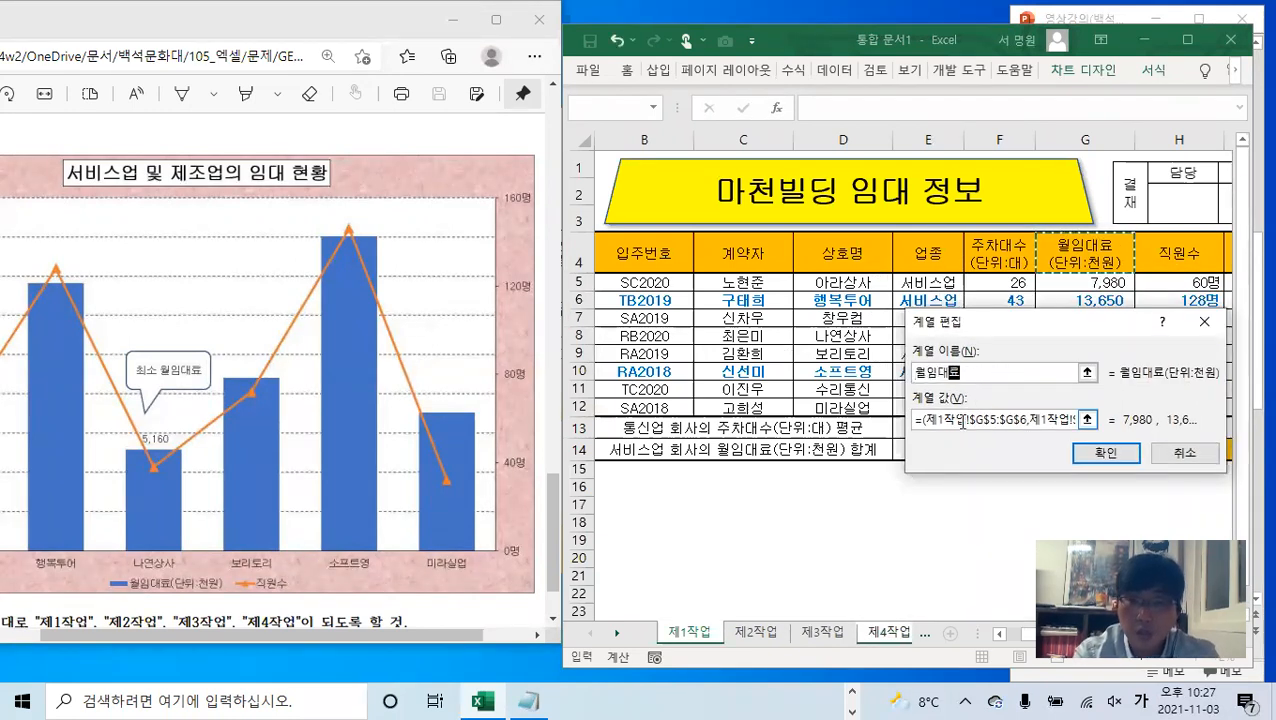
pyautogui.write('(')
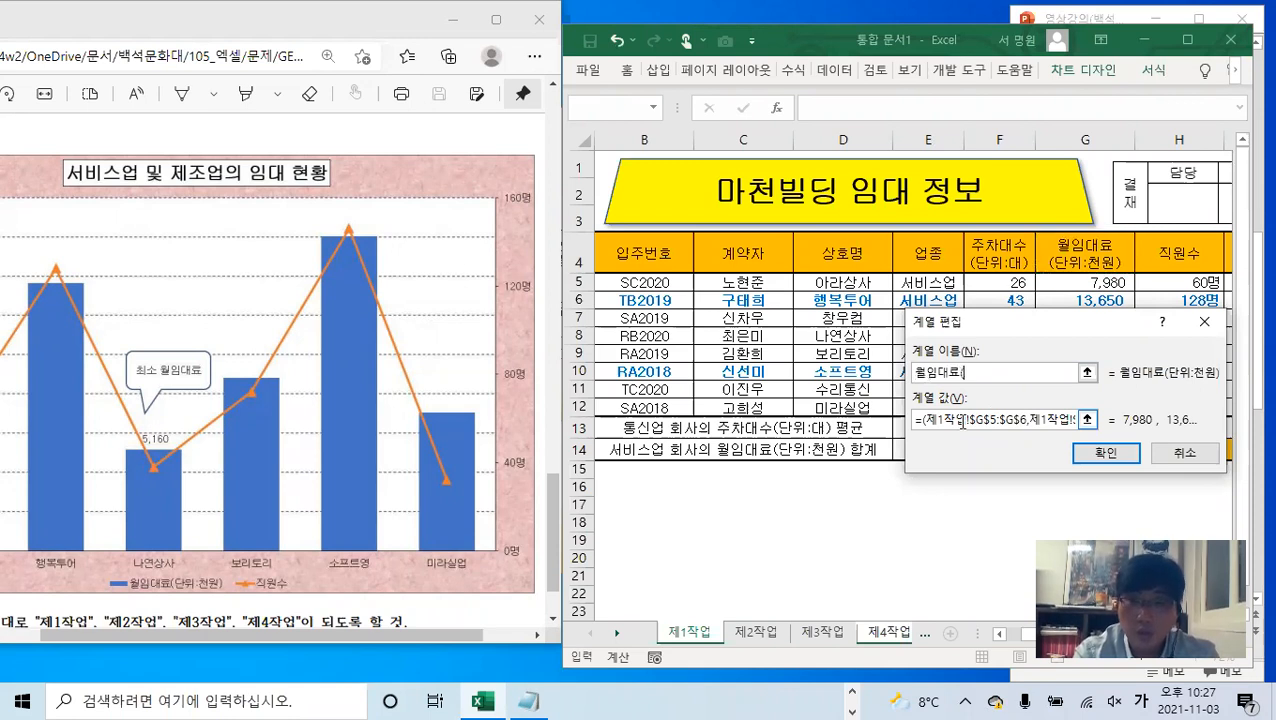
pyautogui.write('단위:천우')
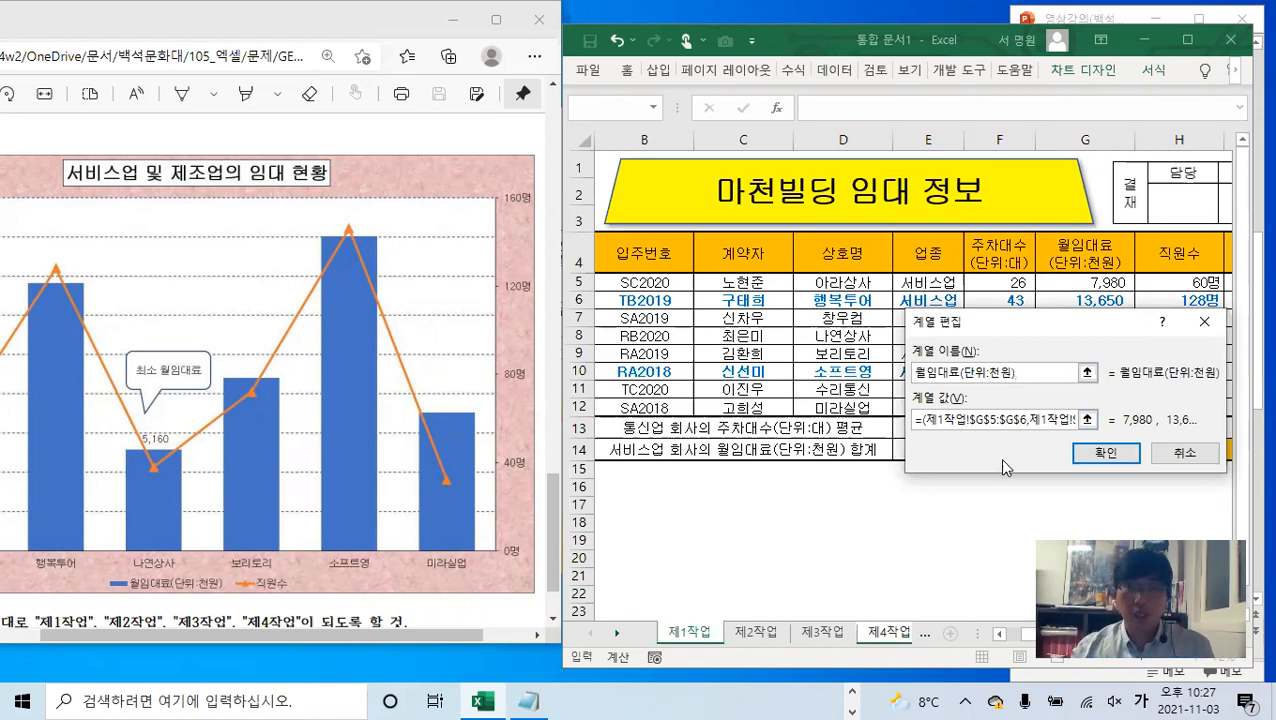
pyautogui.click(1106, 452)
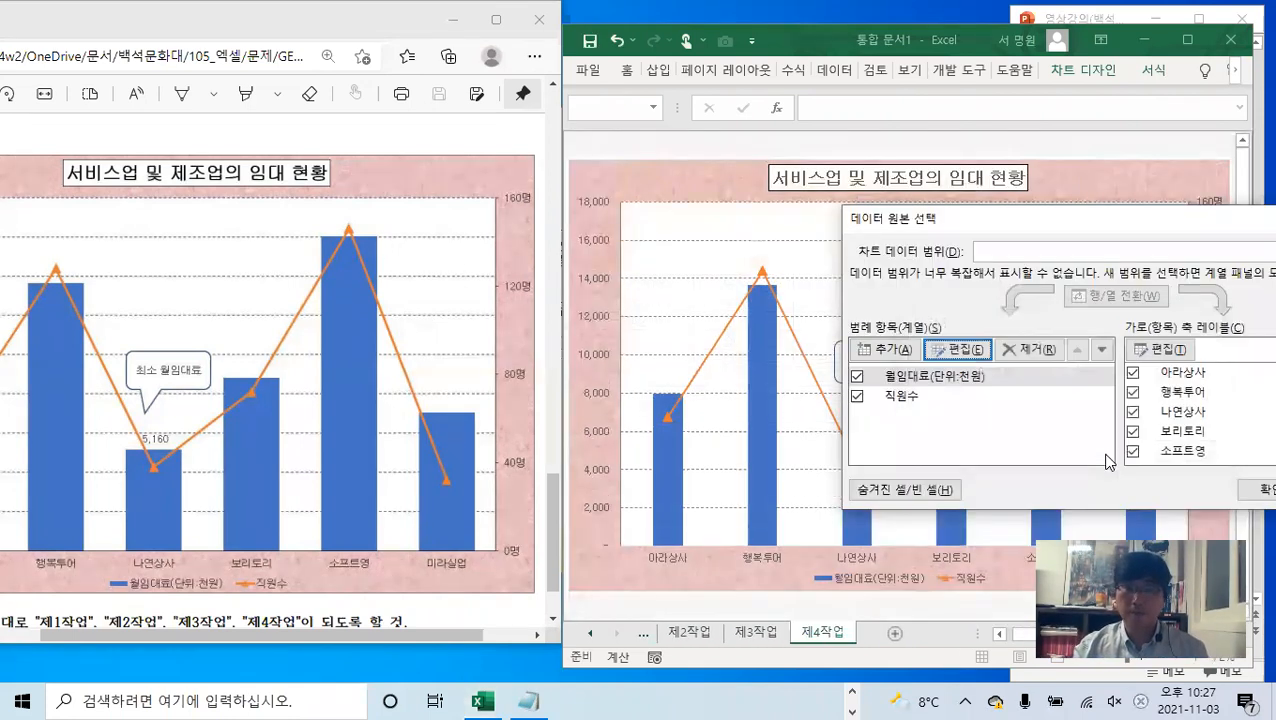
pyautogui.click(1250, 490)
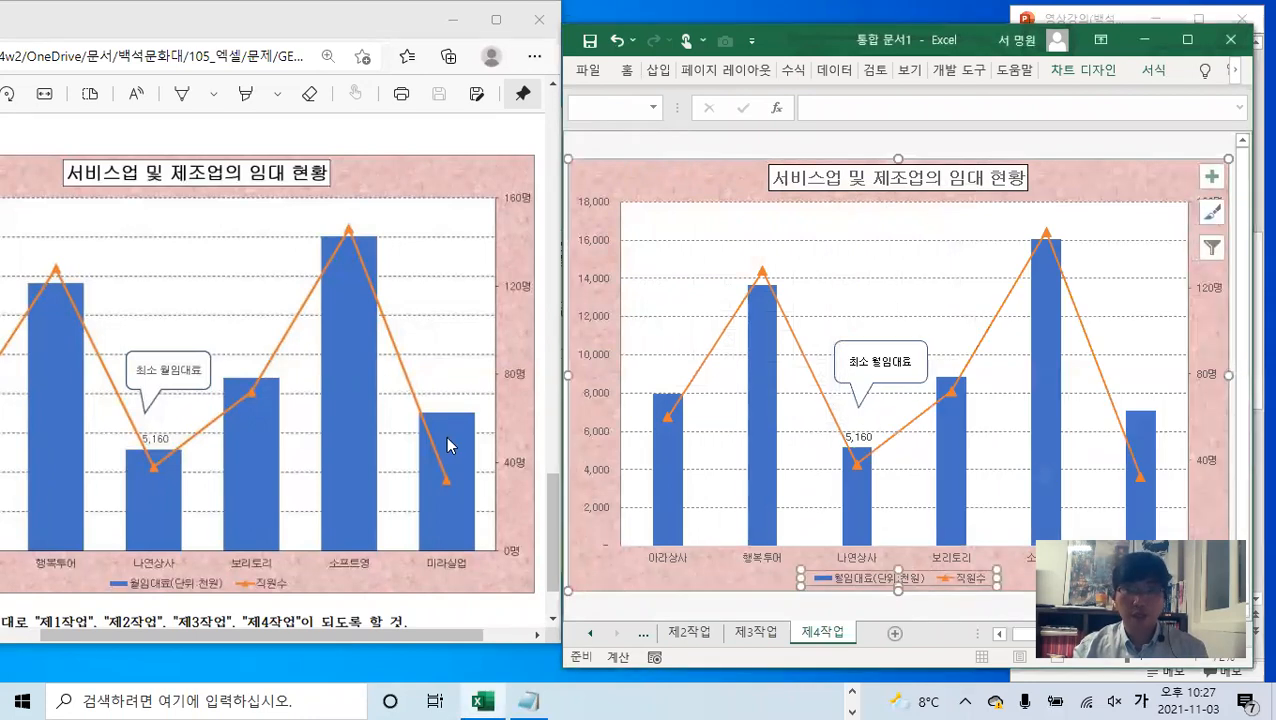
pyautogui.click(702, 580)
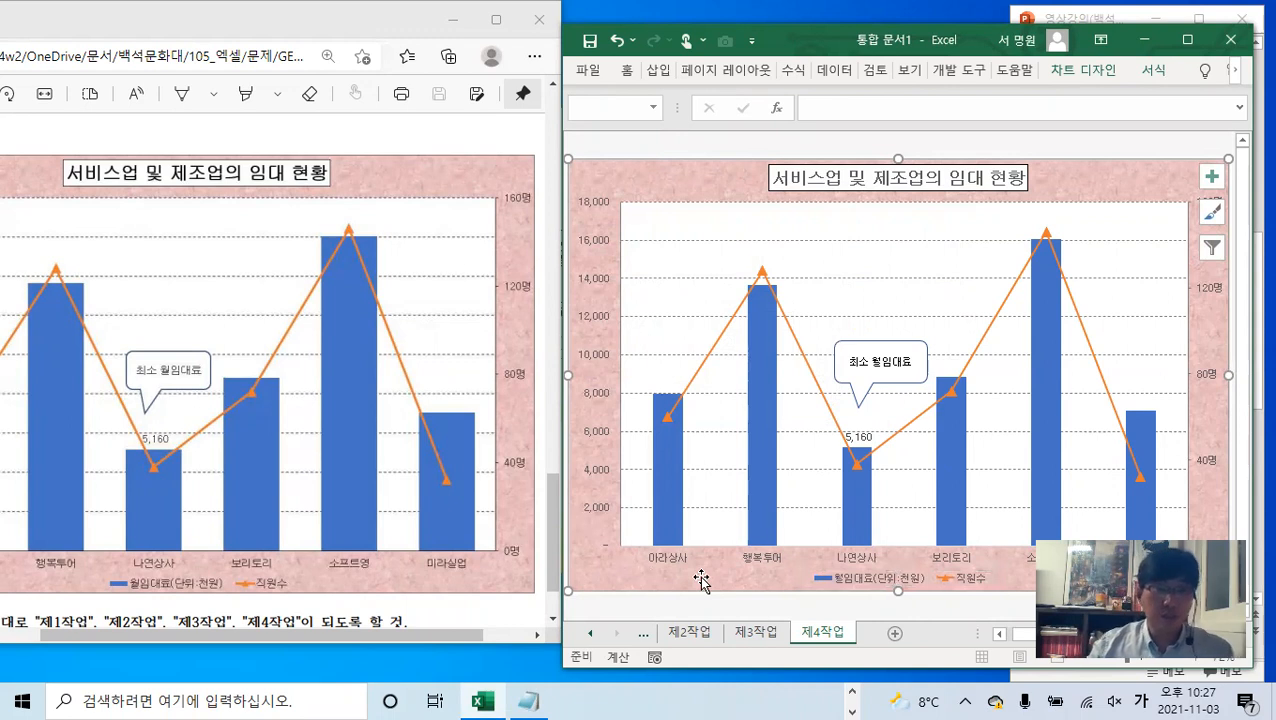
# - Bring the PDF's full sample chart and the Excel chart into view in turn to compare them
pyautogui.click(265, 26)
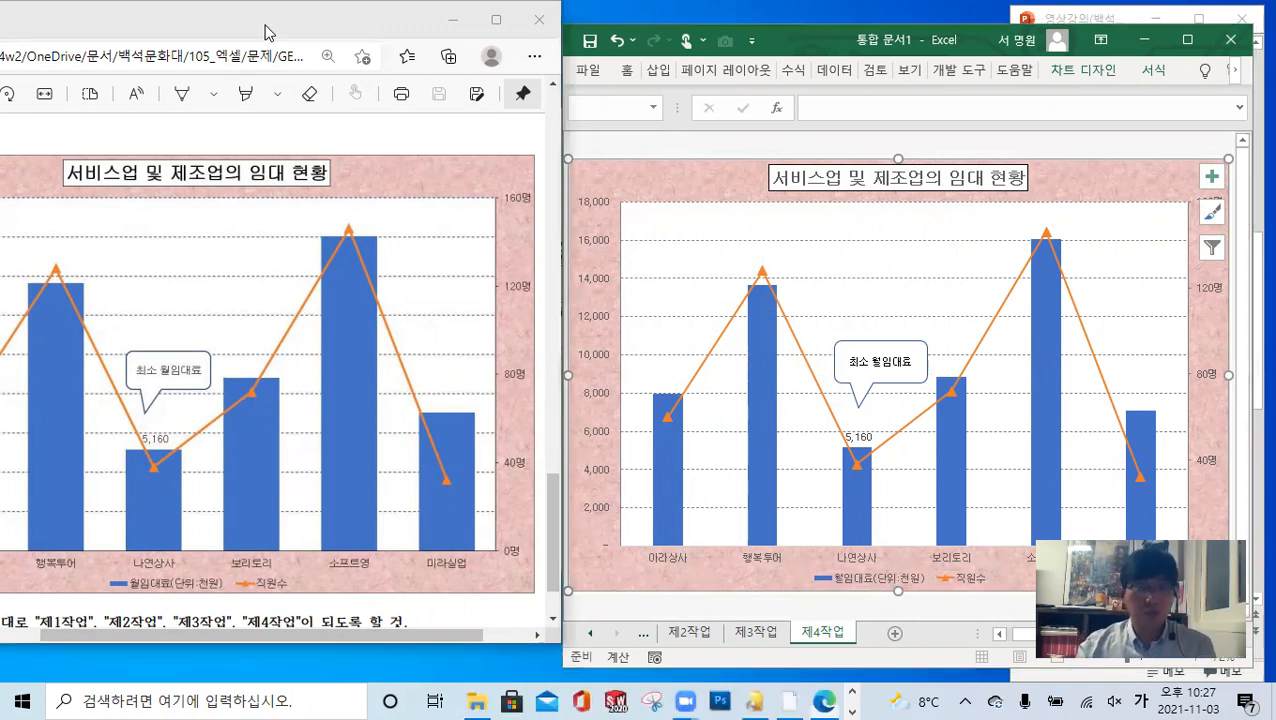
pyautogui.moveTo(265, 26); pyautogui.dragTo(418, 26)
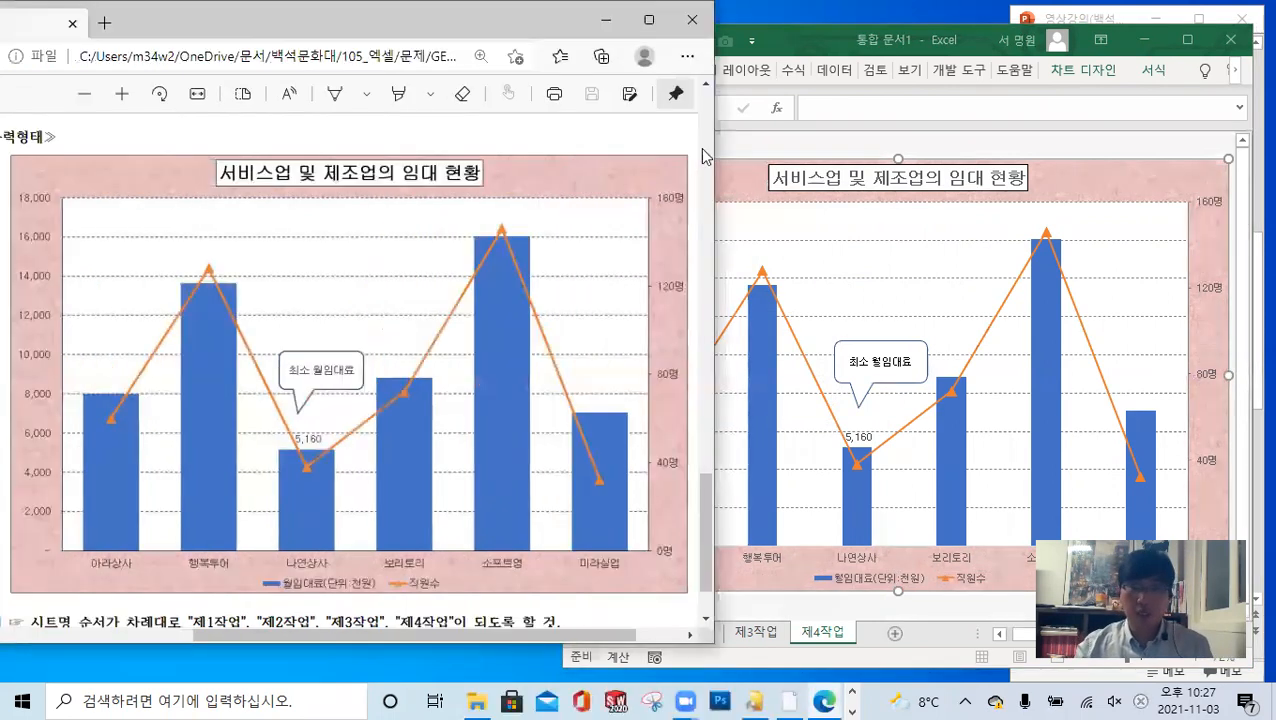
pyautogui.click(958, 43)
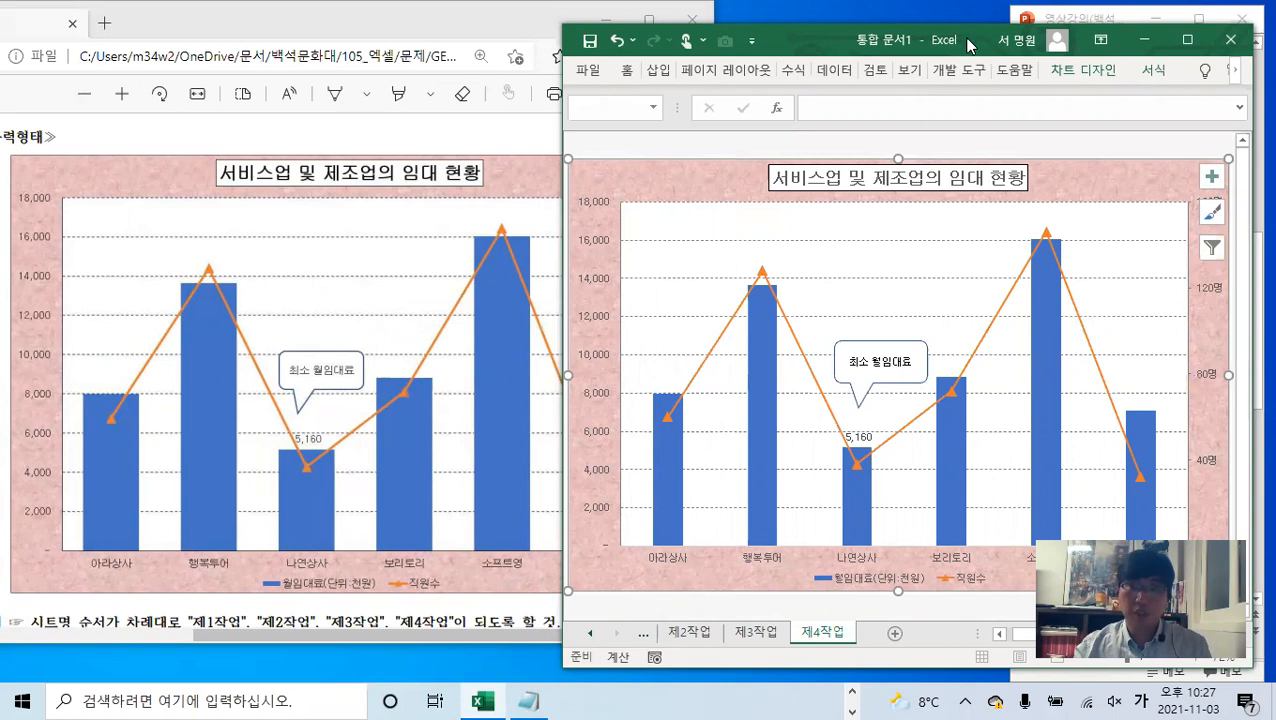
pyautogui.moveTo(958, 45); pyautogui.dragTo(654, 45)
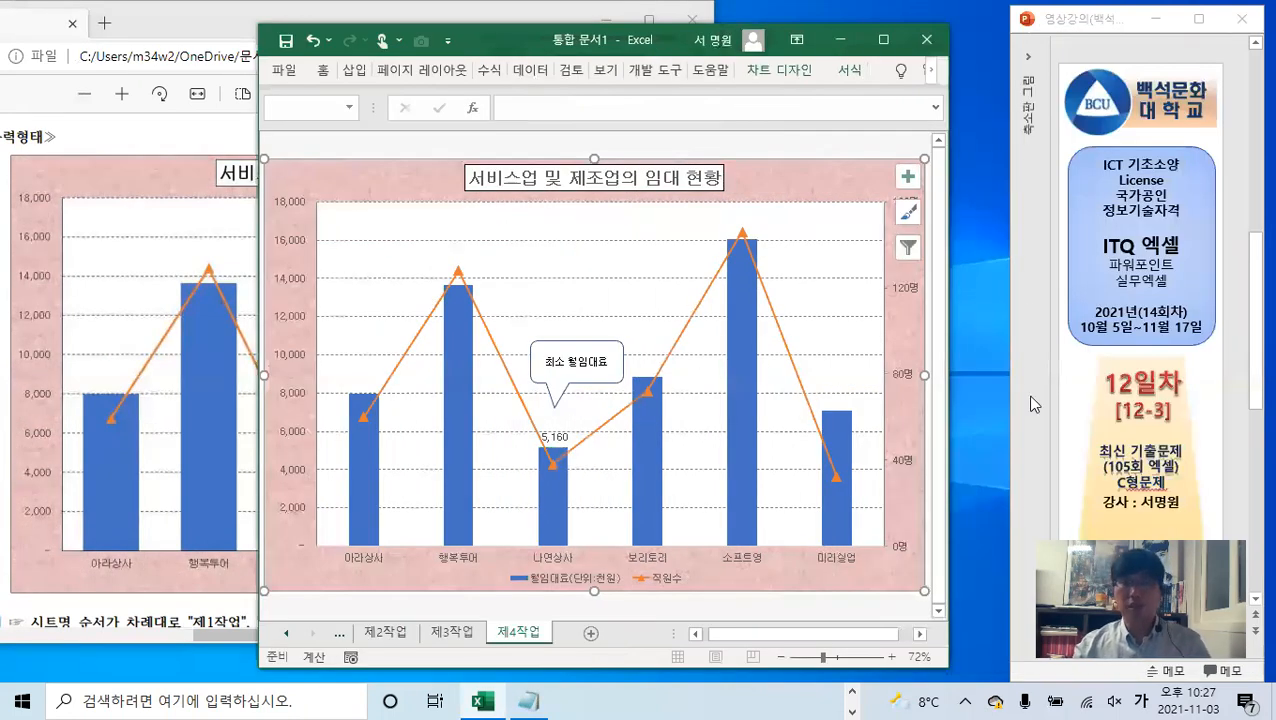